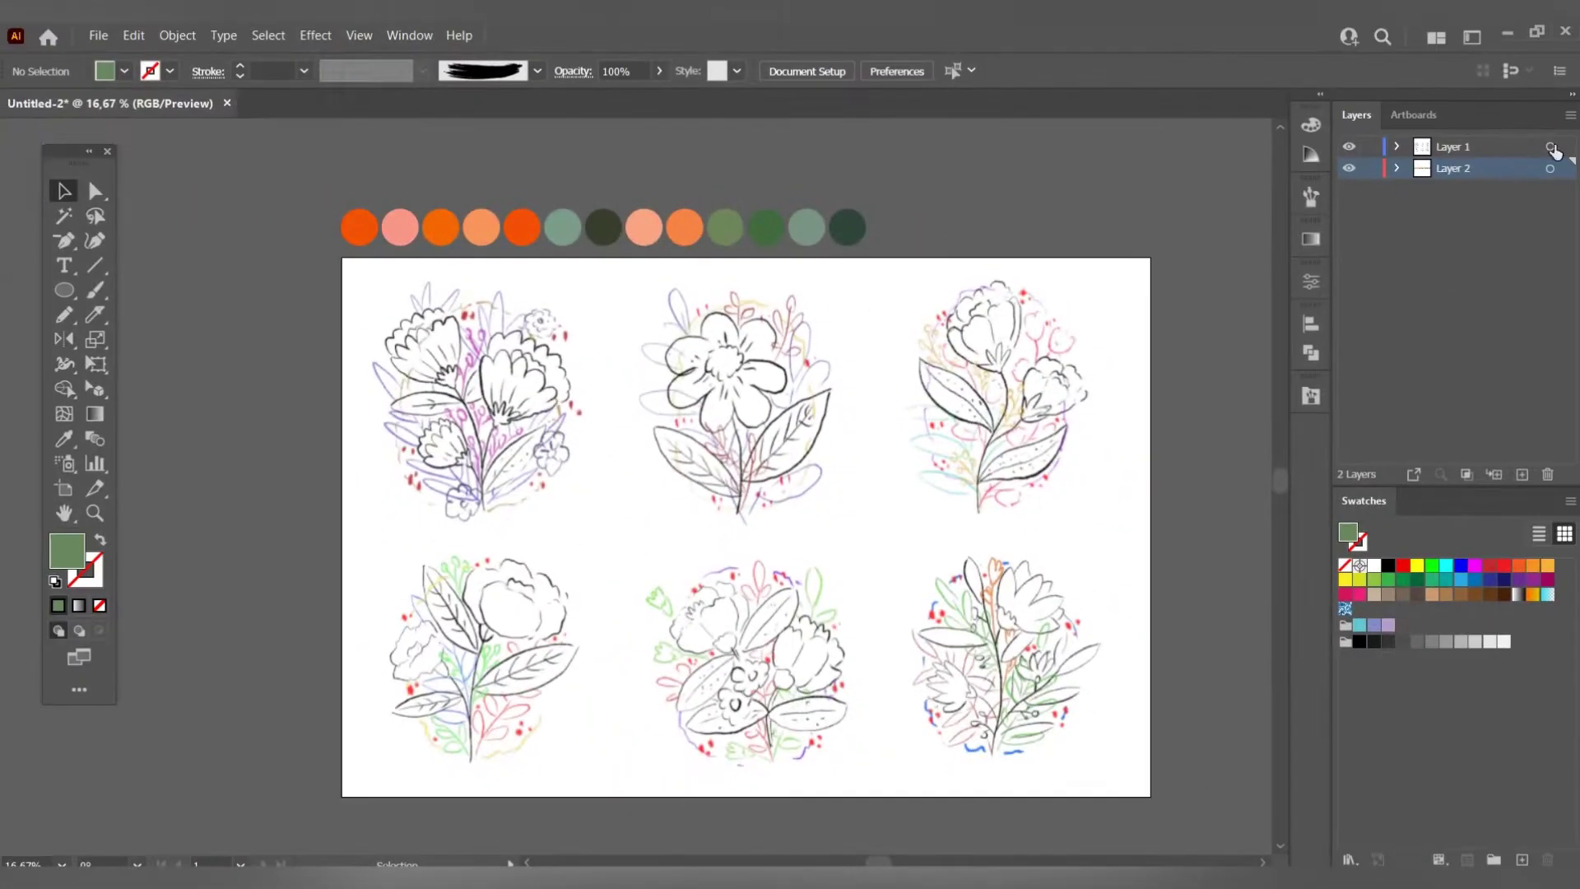
Fade the sketch's opacity, lock Layer 1, and move Layer 2 above it, locked.
{"action": "left_click", "coordinate": [805, 71]}
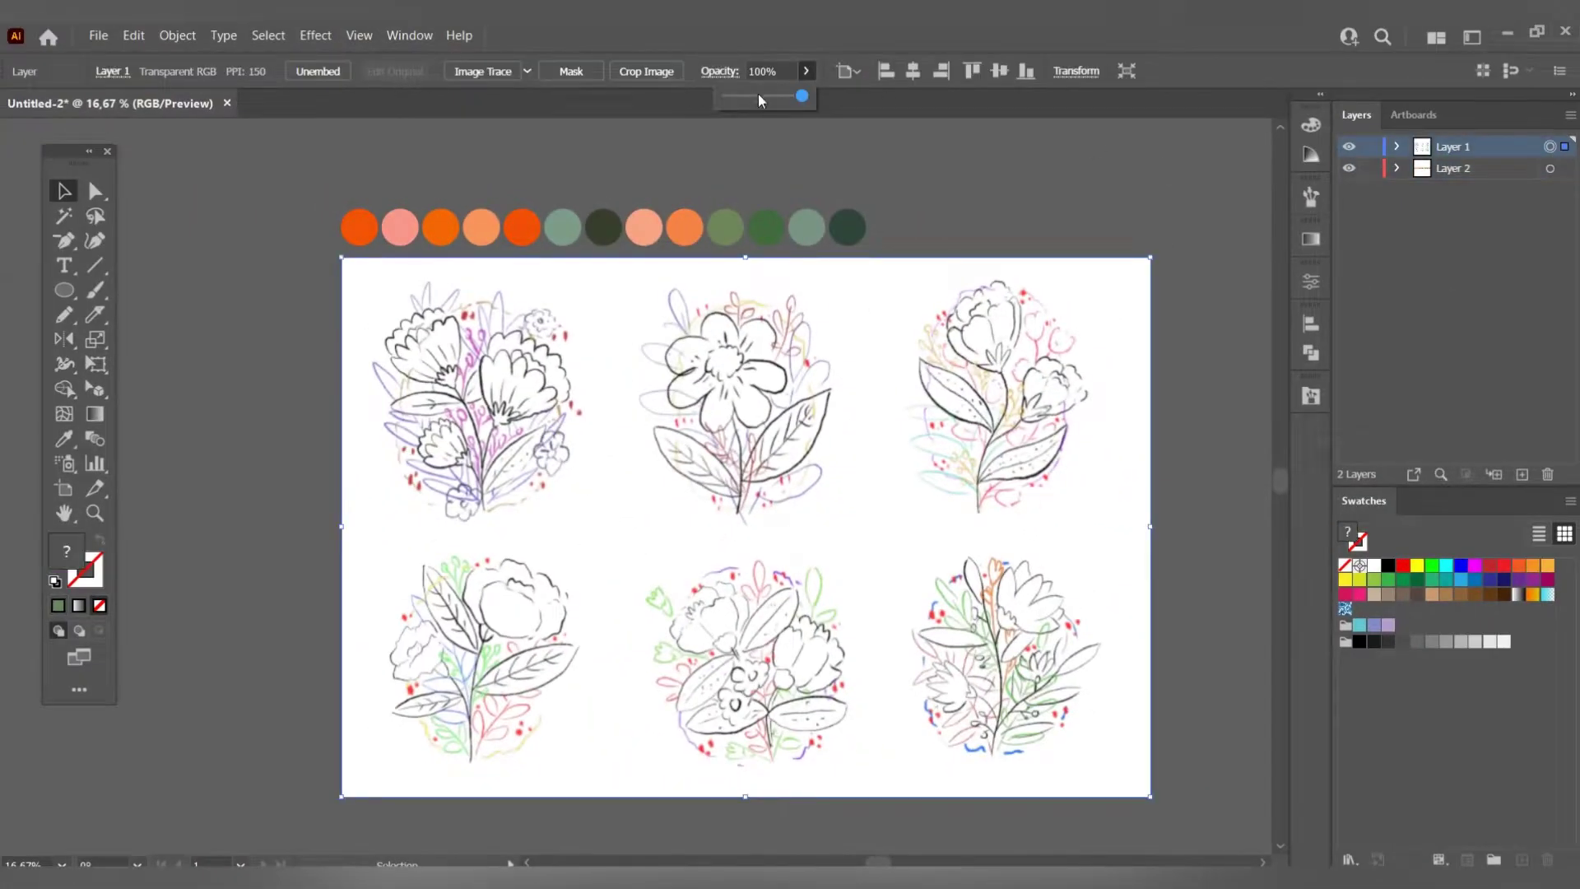
{"action": "left_click_drag", "start_coordinate": [761, 100], "coordinate": [739, 99]}
{"action": "left_click", "coordinate": [1370, 146]}
{"action": "left_click_drag", "start_coordinate": [1452, 168], "coordinate": [1453, 149]}
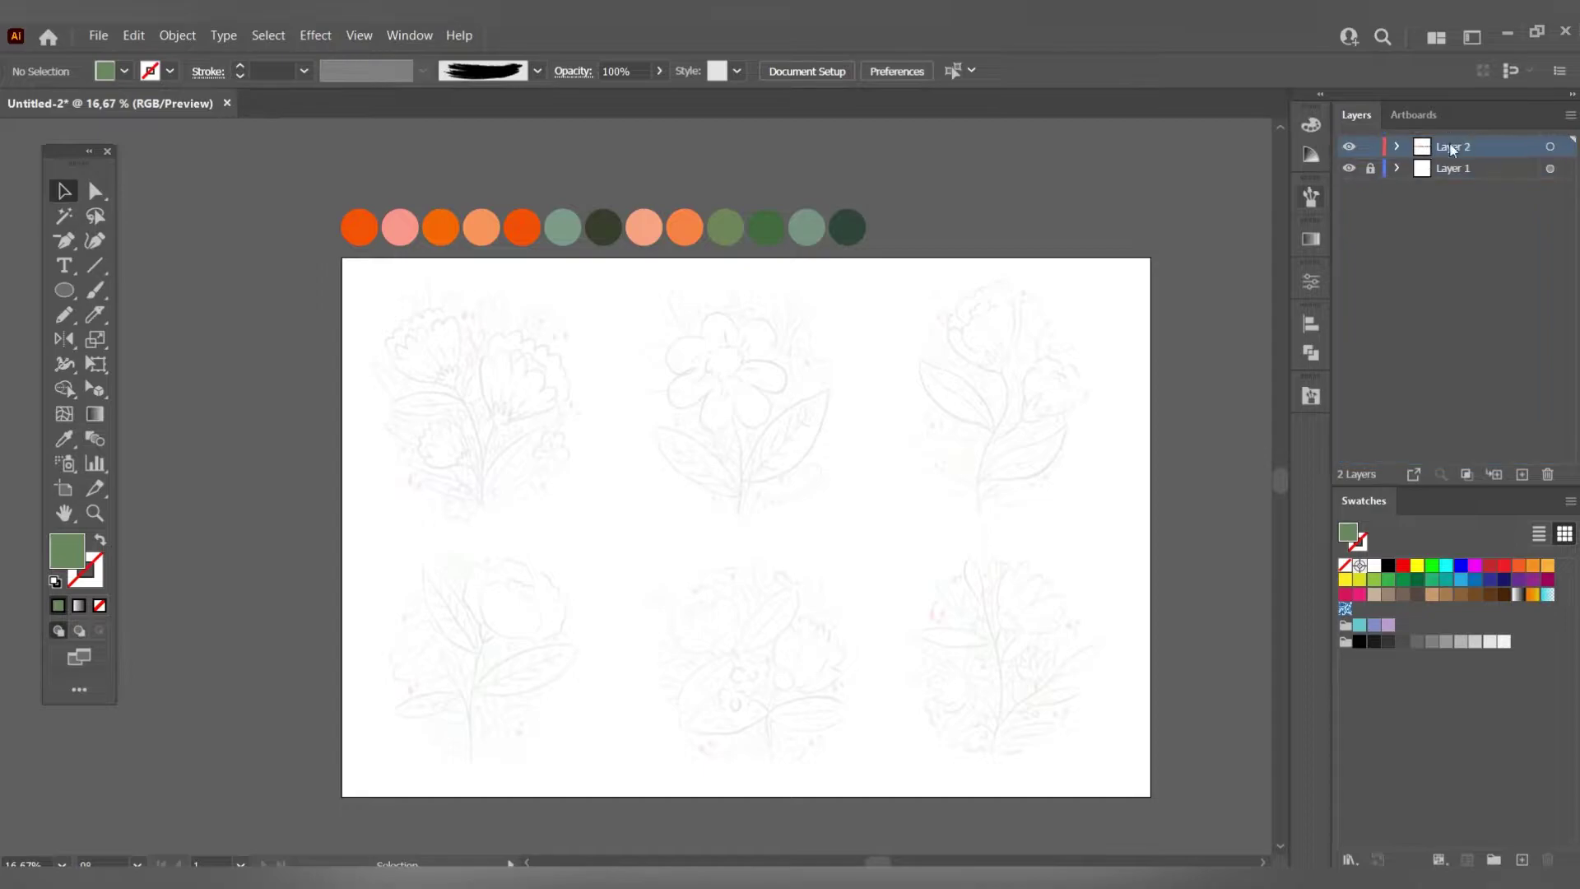
{"action": "left_click", "coordinate": [1370, 146]}
Add an empty Layer 3 and zoom in on the first flower sketch.
{"action": "left_click", "coordinate": [1521, 474]}
{"action": "key", "text": "ctrl+="}
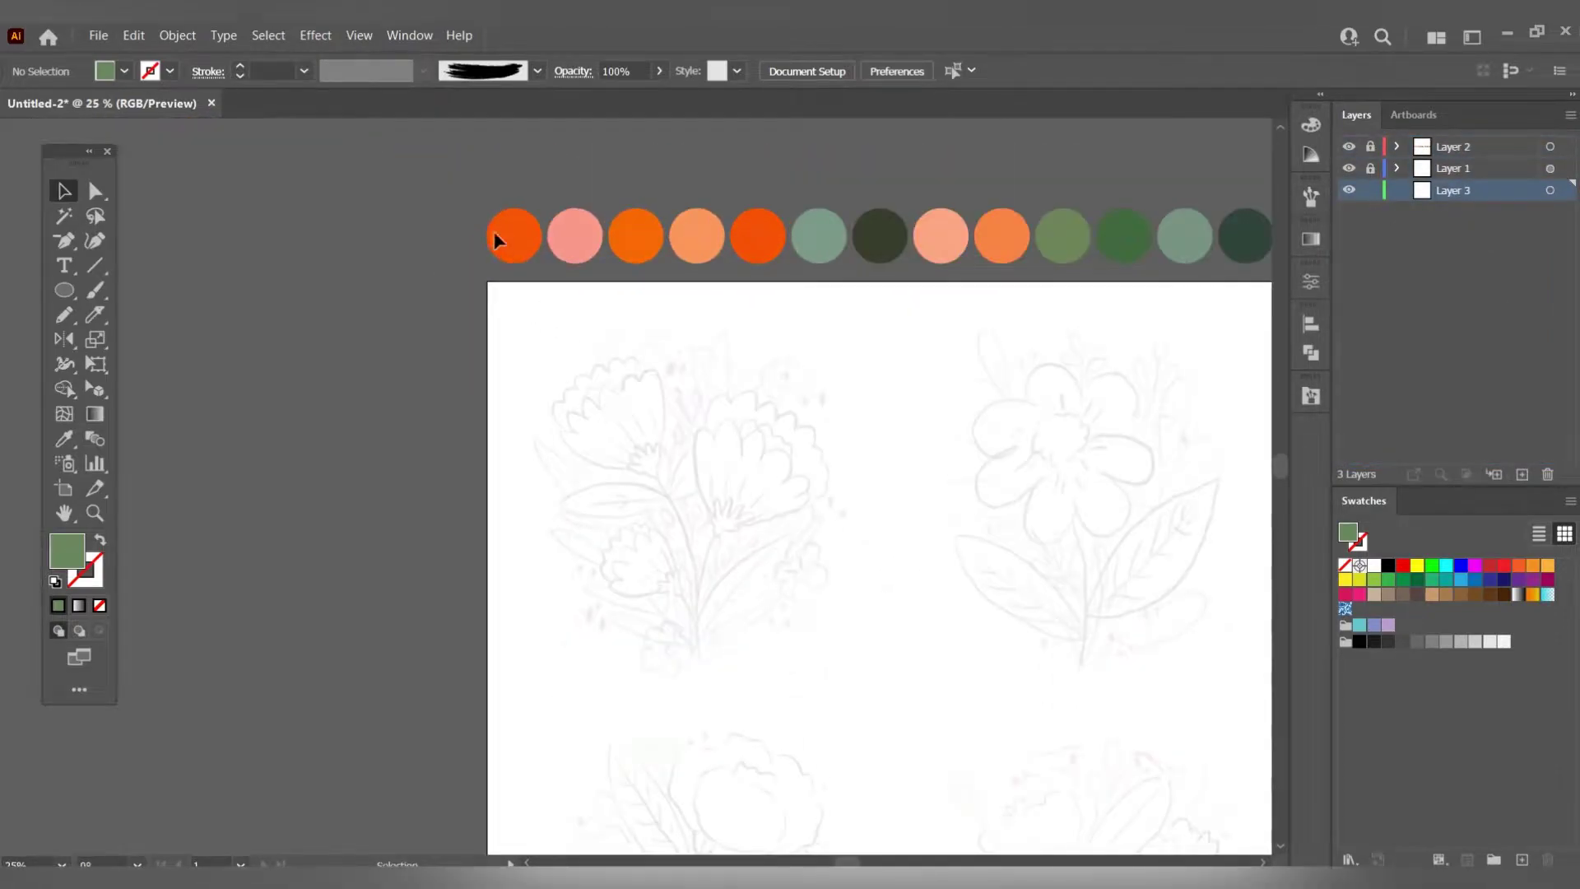
{"action": "key", "text": "ctrl+="}
{"action": "key", "text": "ctrl+="}
{"action": "key", "text": "ctrl+="}
{"action": "key", "text": "shift+b"}
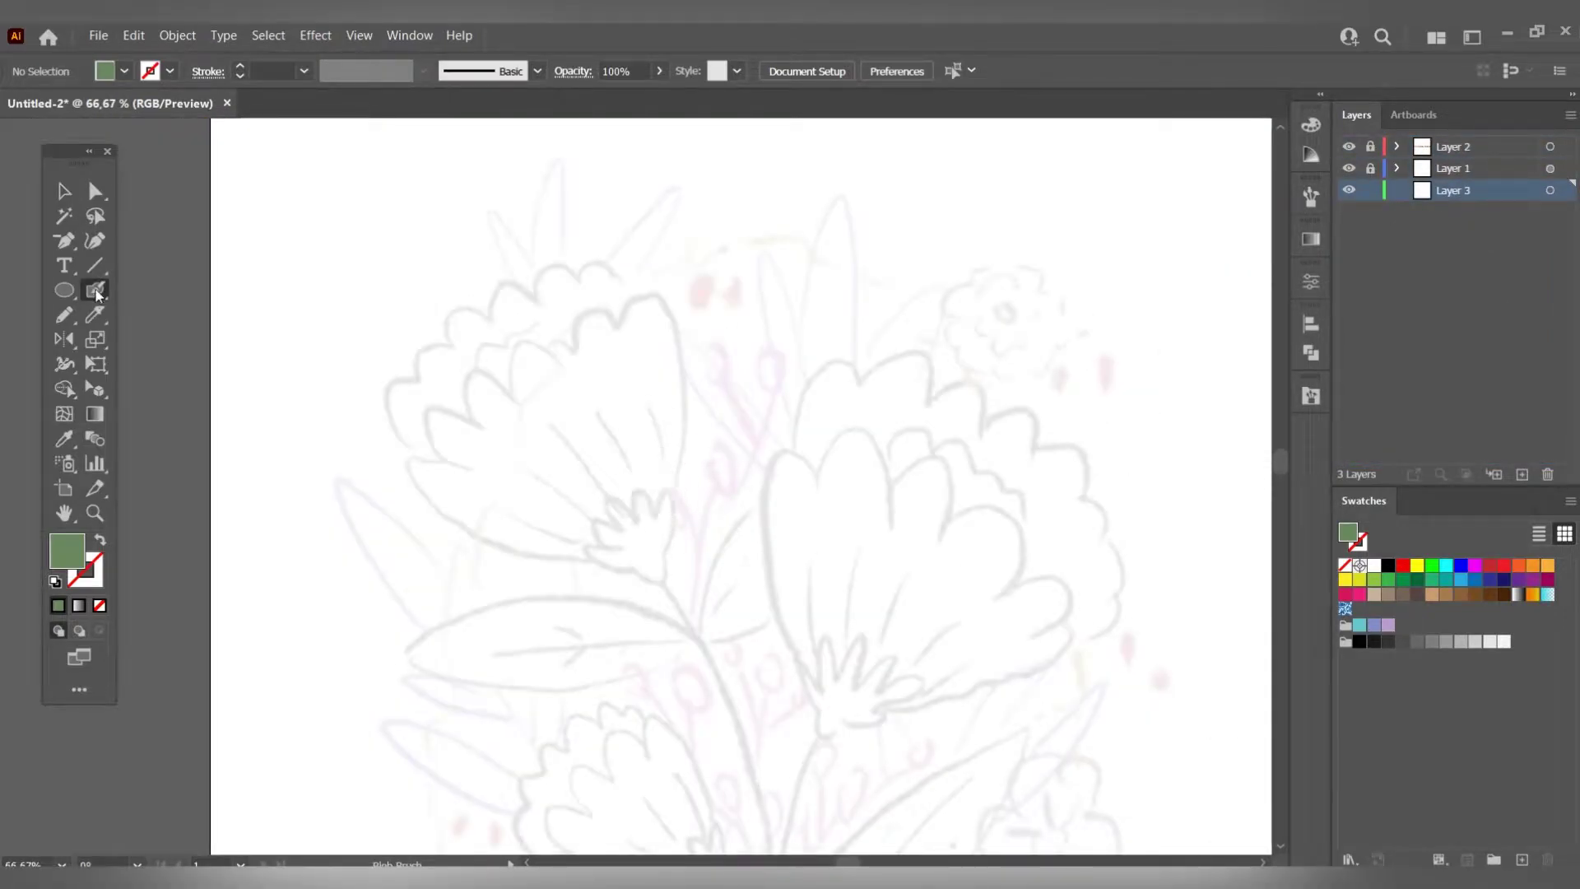
Adjust the Blob Brush settings and paint the first orange petal outline.
{"action": "double_click", "coordinate": [97, 290]}
{"action": "left_click", "coordinate": [497, 733]}
{"action": "mouse_move", "coordinate": [659, 529]}
{"action": "left_mouse_down"}
{"action": "mouse_move", "coordinate": [682, 318]}
{"action": "mouse_move", "coordinate": [571, 349]}
{"action": "mouse_move", "coordinate": [659, 526]}
{"action": "left_mouse_up"}
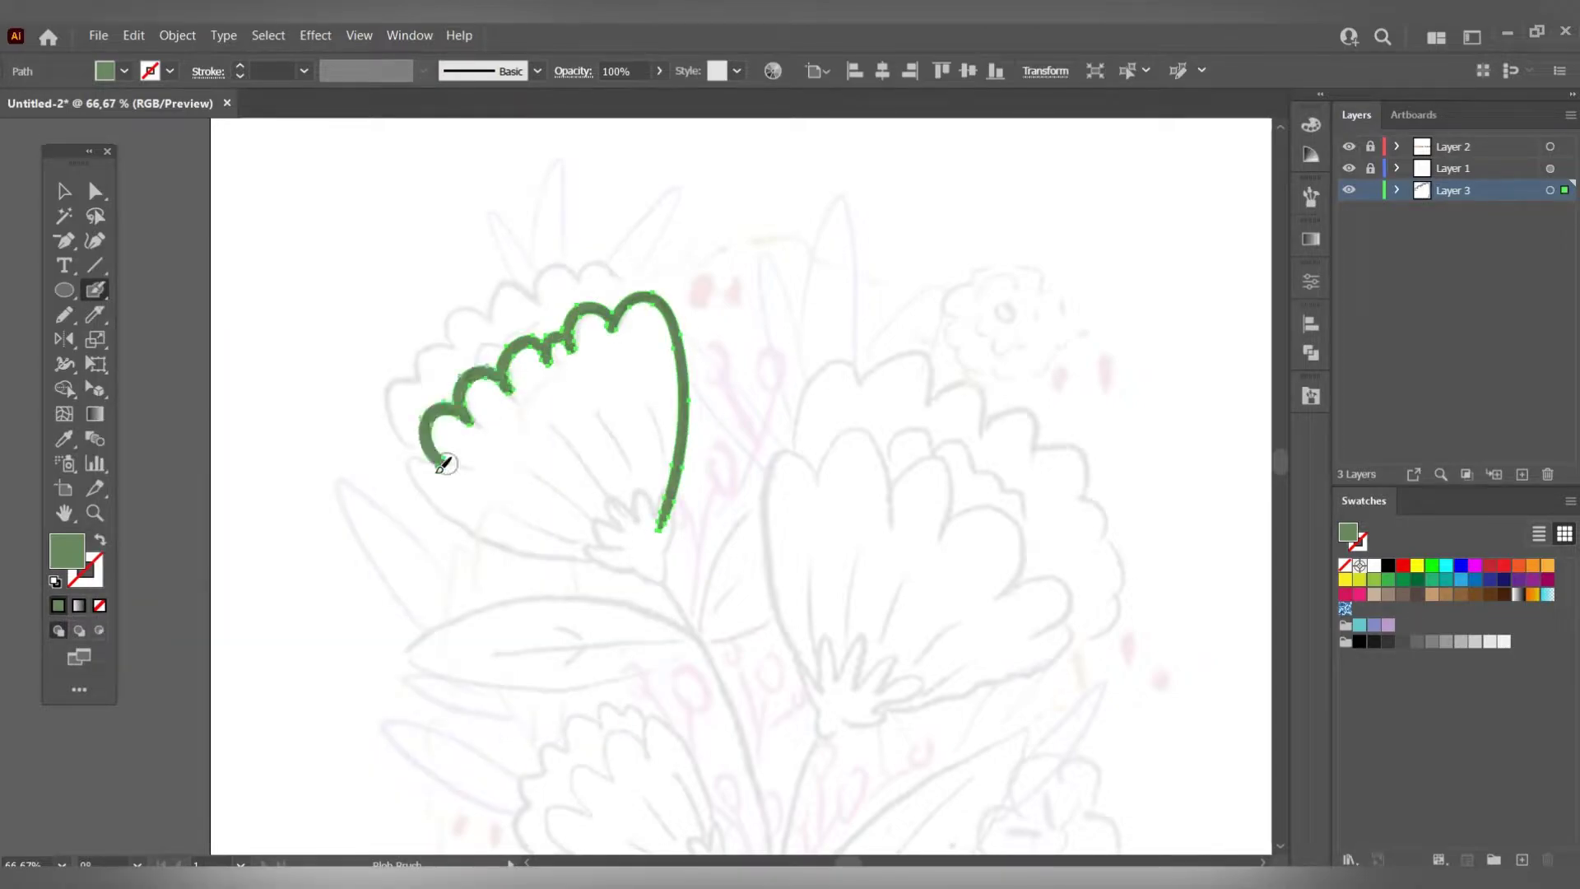
{"action": "key", "text": "a"}
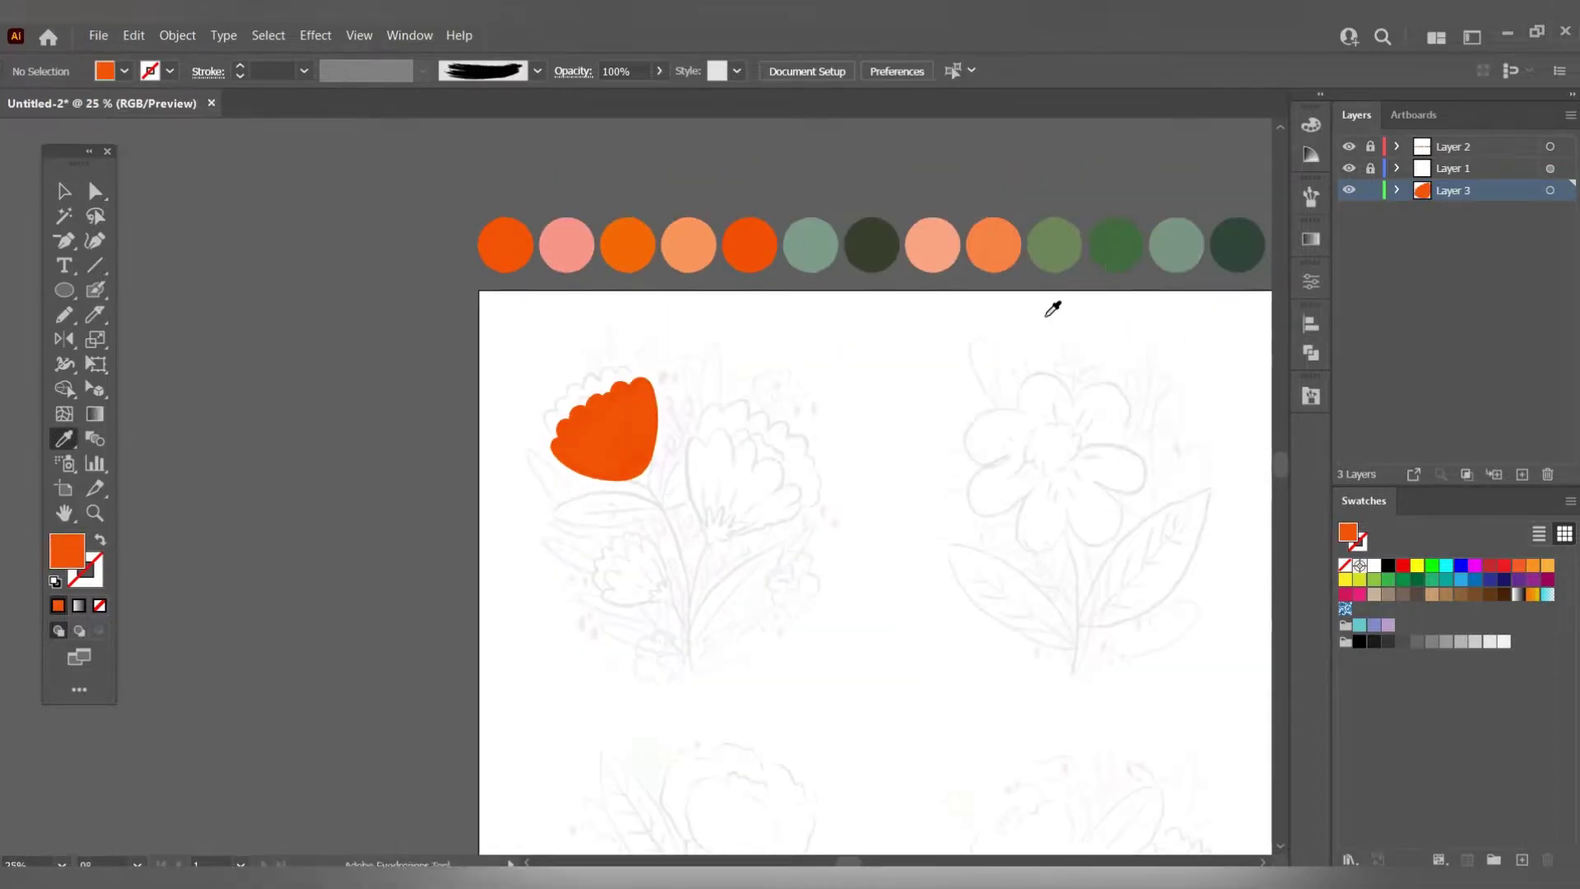
Sample dark green and pencil a green sepal cluster at the petal base.
{"action": "left_click", "coordinate": [962, 247]}
{"action": "scroll", "coordinate": [519, 436], "scroll_direction": "up", "scroll_amount": 5}
{"action": "key", "text": "shift+ctrl+F9"}
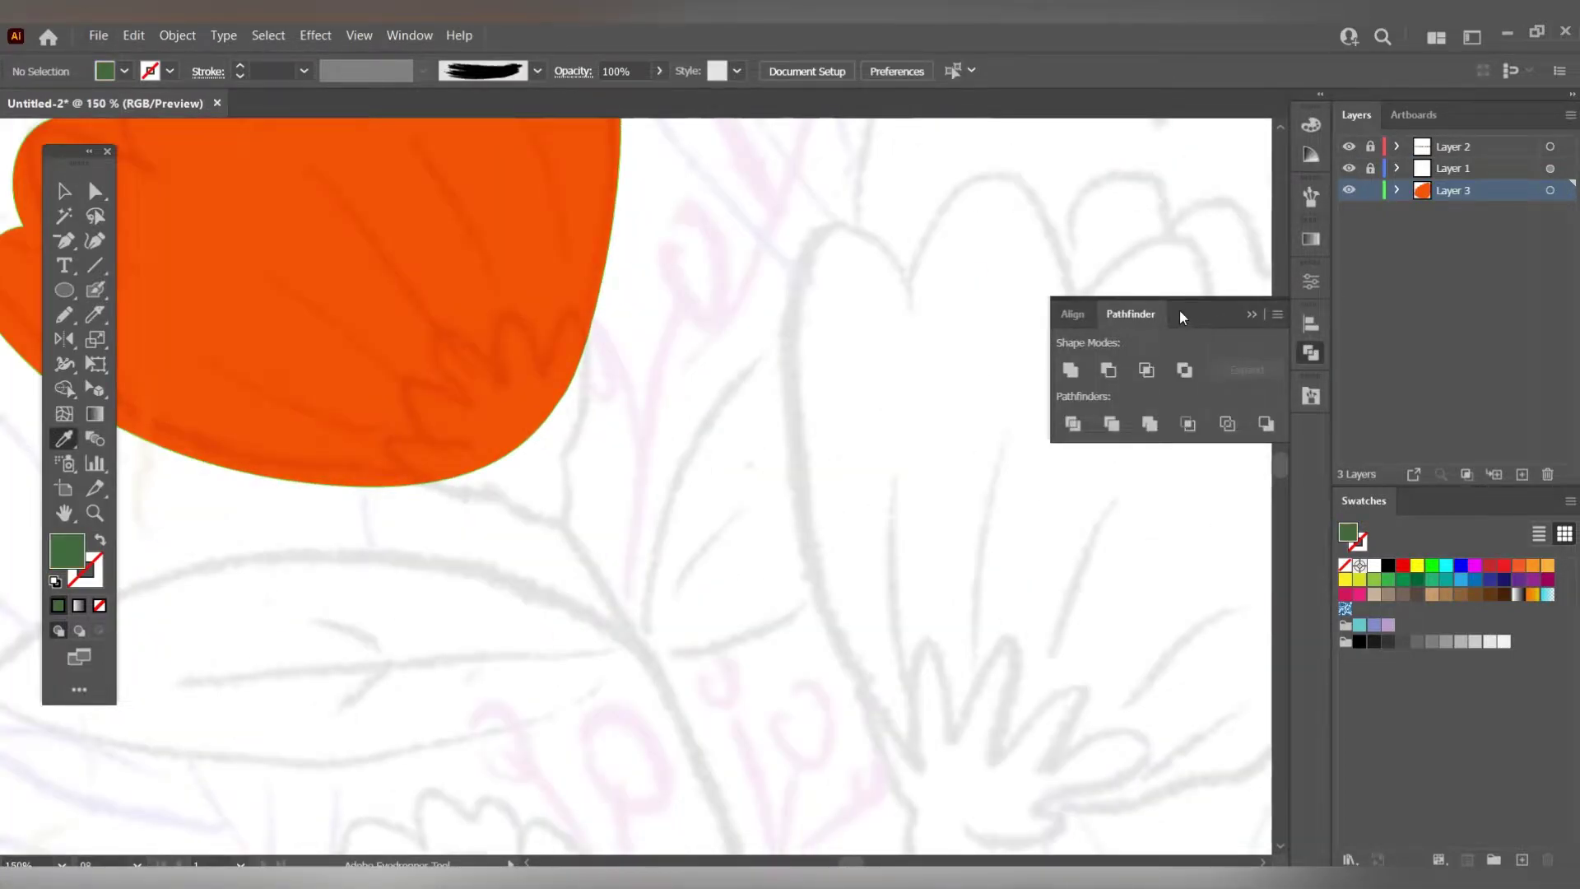
{"action": "left_click_drag", "start_coordinate": [1181, 318], "coordinate": [850, 222]}
{"action": "scroll", "coordinate": [780, 384], "scroll_direction": "up", "scroll_amount": 2}
{"action": "scroll", "coordinate": [554, 570], "scroll_direction": "up", "scroll_amount": 1}
{"action": "key", "text": "n"}
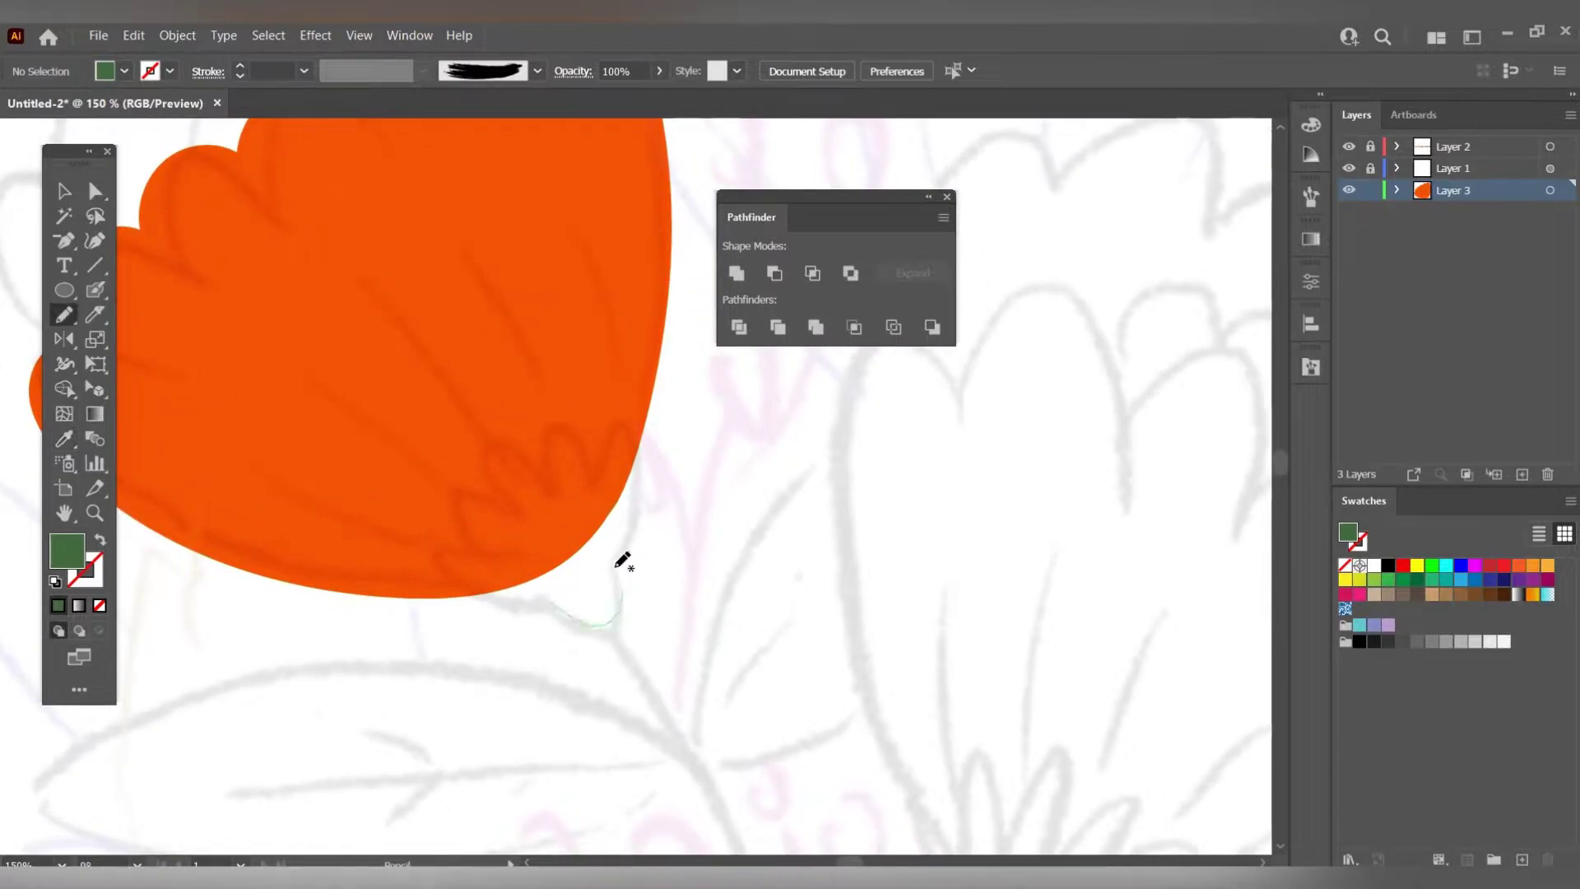
{"action": "mouse_move", "coordinate": [624, 554]}
{"action": "left_mouse_down"}
{"action": "mouse_move", "coordinate": [589, 448]}
{"action": "mouse_move", "coordinate": [529, 431]}
{"action": "mouse_move", "coordinate": [551, 474]}
{"action": "mouse_move", "coordinate": [451, 564]}
{"action": "mouse_move", "coordinate": [547, 613]}
{"action": "left_mouse_up"}
{"action": "left_click_drag", "start_coordinate": [582, 379], "coordinate": [767, 590]}
Draw a pink petal over the orange one.
{"action": "key", "text": "ctrl+0"}
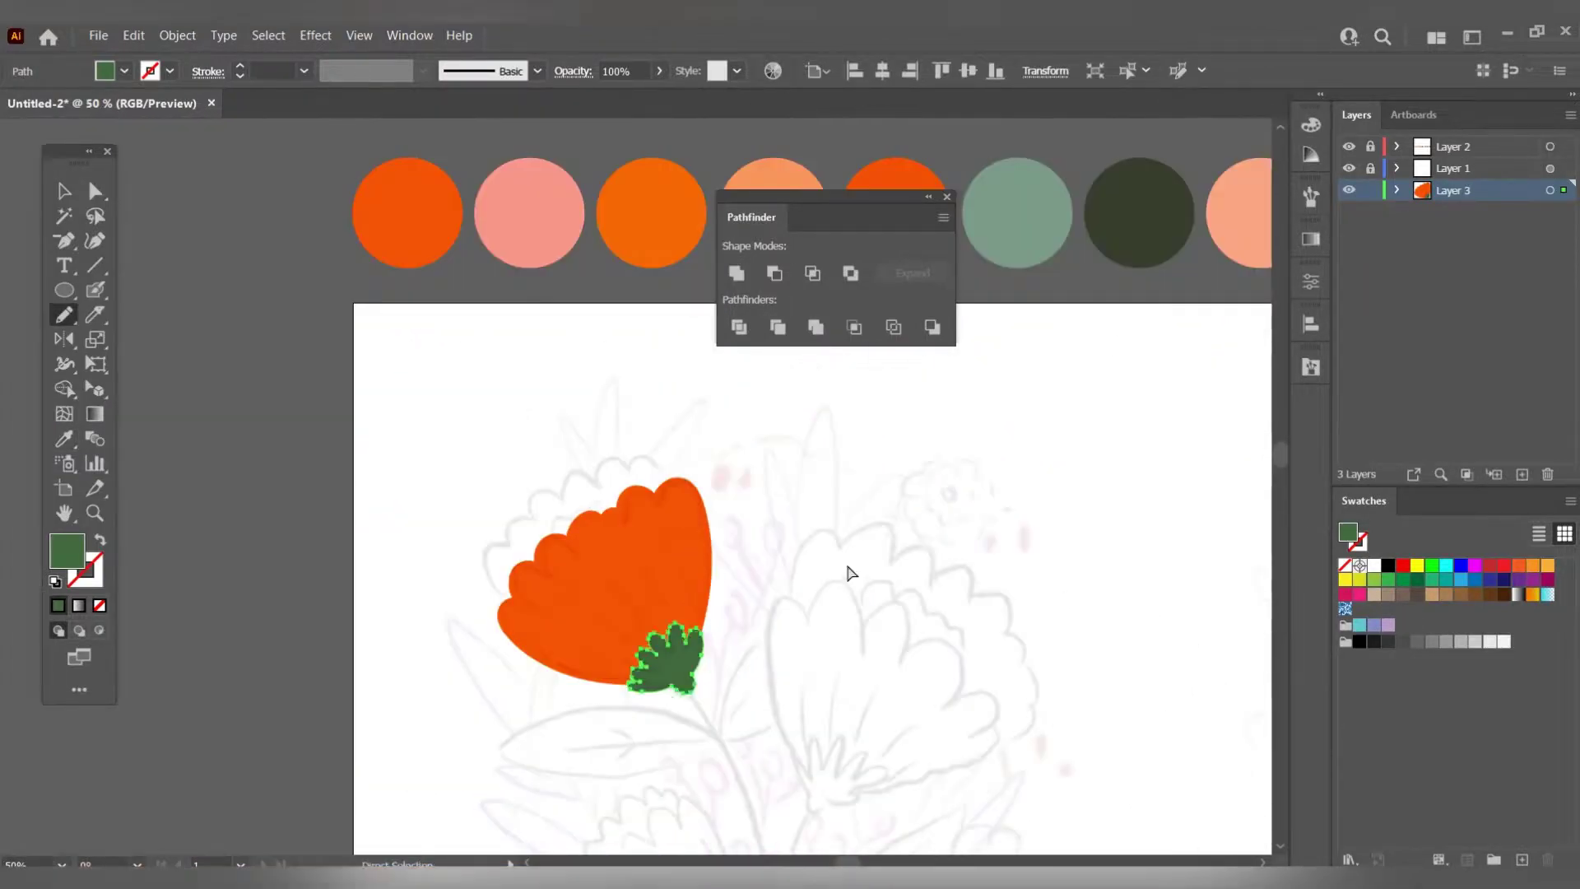
{"action": "key", "text": "ctrl+shift+a"}
{"action": "key", "text": "ctrl+1"}
{"action": "mouse_move", "coordinate": [694, 550]}
{"action": "left_mouse_down"}
{"action": "mouse_move", "coordinate": [644, 448]}
{"action": "mouse_move", "coordinate": [519, 476]}
{"action": "mouse_move", "coordinate": [564, 449]}
{"action": "mouse_move", "coordinate": [484, 547]}
{"action": "mouse_move", "coordinate": [823, 482]}
{"action": "left_mouse_up"}
{"action": "key", "text": "ctrl+minus"}
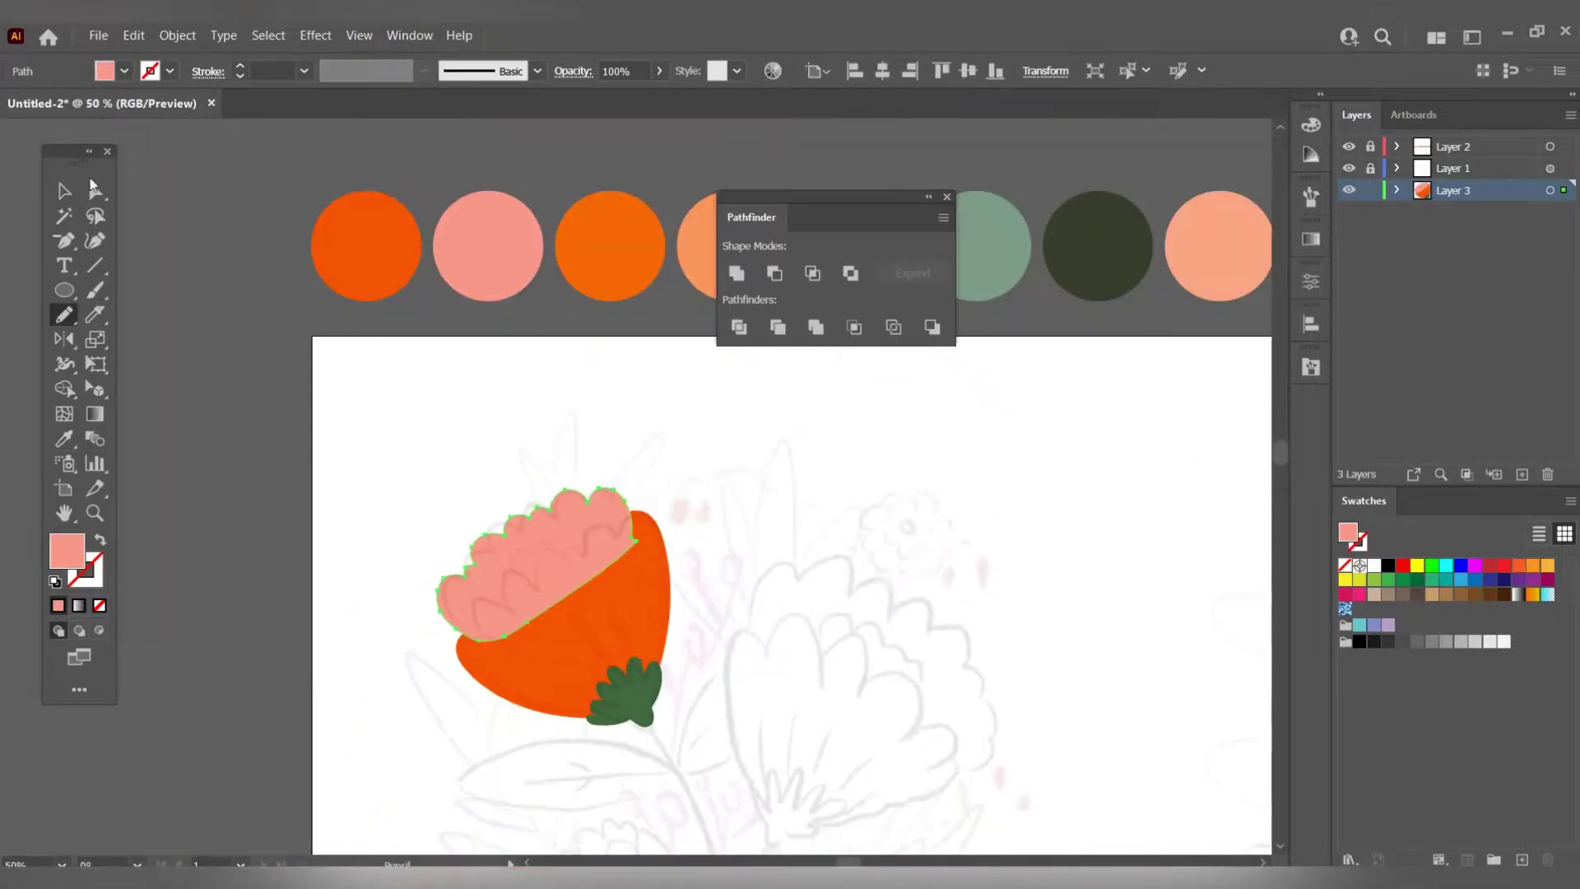
{"action": "key", "text": "ctrl+shift+a"}
{"action": "key", "text": "i"}
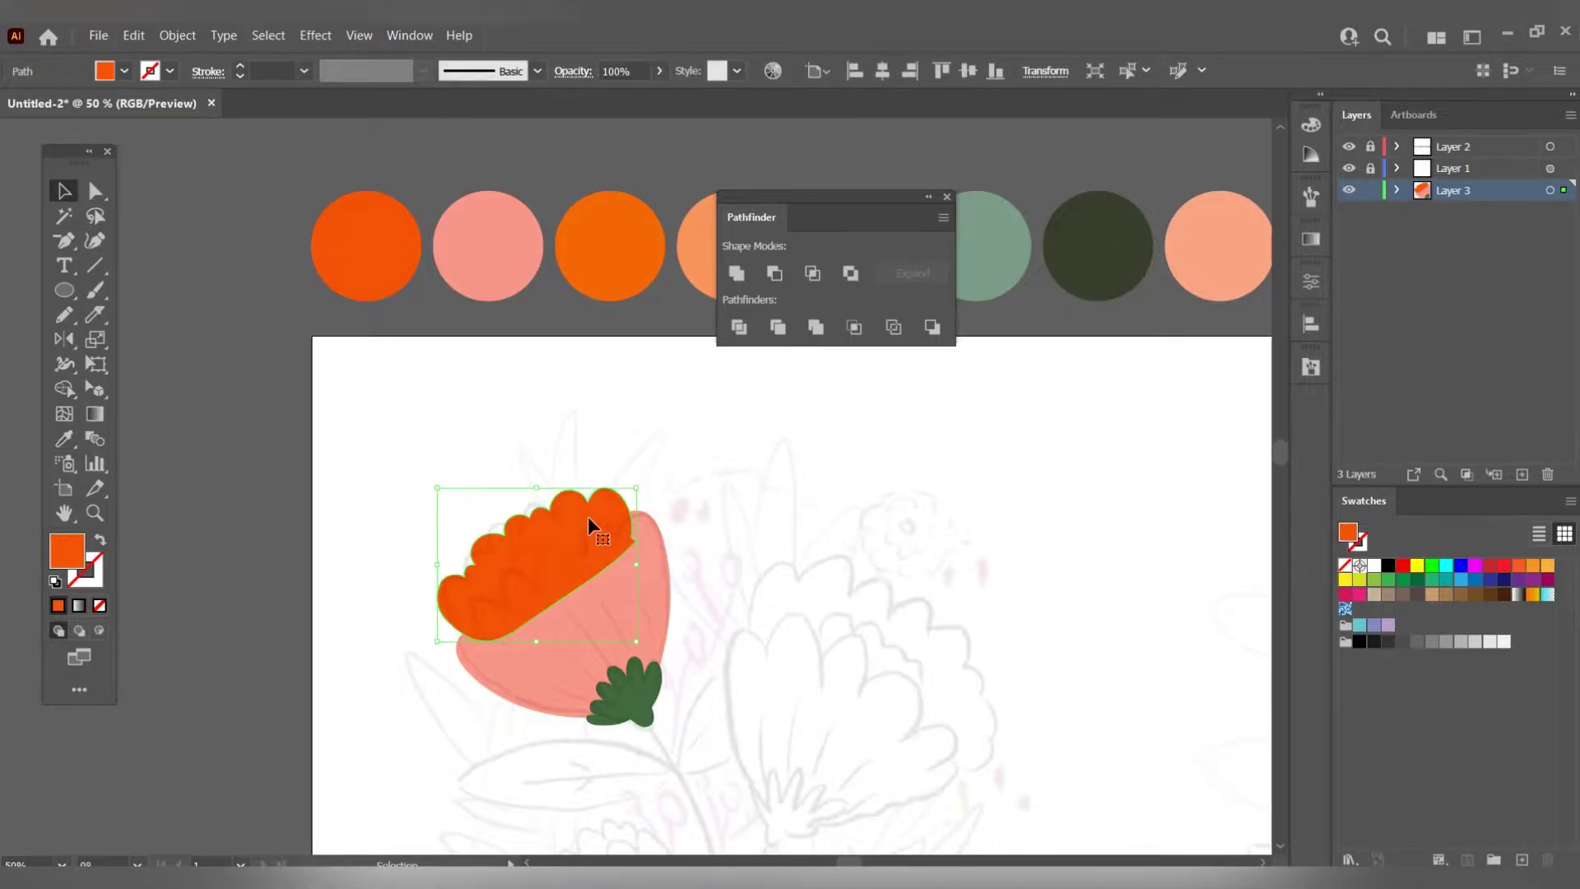
{"action": "key", "text": "ctrl+minus"}
Draw a light peach scalloped petal layer inside the flower.
{"action": "left_click", "coordinate": [477, 307]}
{"action": "key", "text": "ctrl+1"}
{"action": "key", "text": "ctrl+plus"}
{"action": "key", "text": "n"}
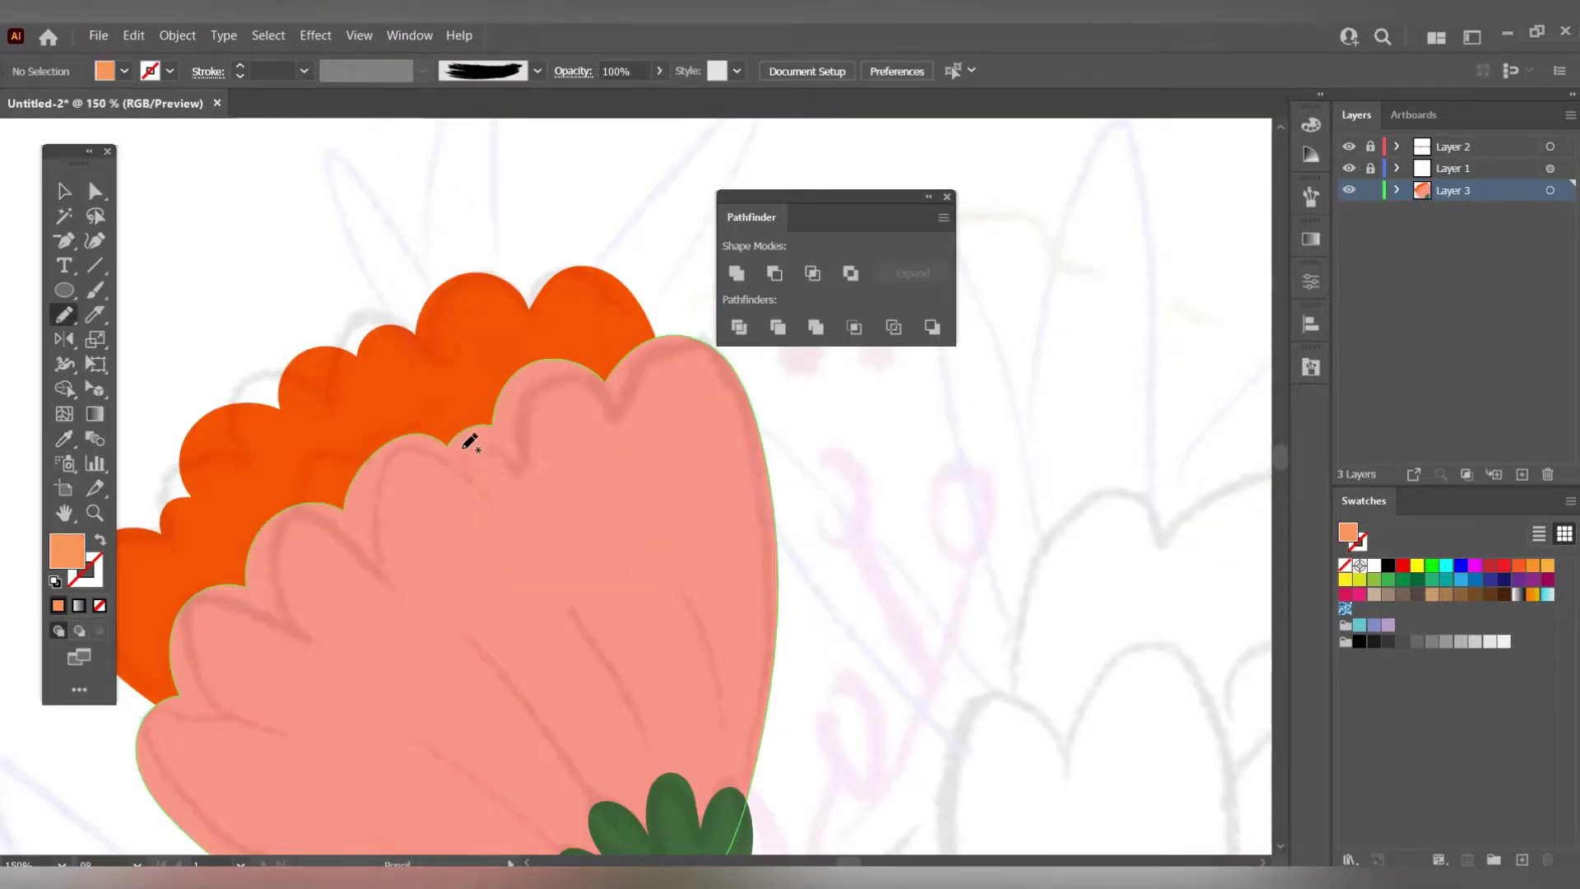
{"action": "mouse_move", "coordinate": [458, 448]}
{"action": "left_mouse_down"}
{"action": "mouse_move", "coordinate": [354, 432]}
{"action": "mouse_move", "coordinate": [247, 519]}
{"action": "mouse_move", "coordinate": [457, 498]}
{"action": "left_mouse_up"}
{"action": "left_click", "coordinate": [737, 273]}
Set the fill colour to yellow #f9cb66 in the Color Picker.
{"action": "key", "text": "ctrl+minus"}
{"action": "key", "text": "ctrl+minus"}
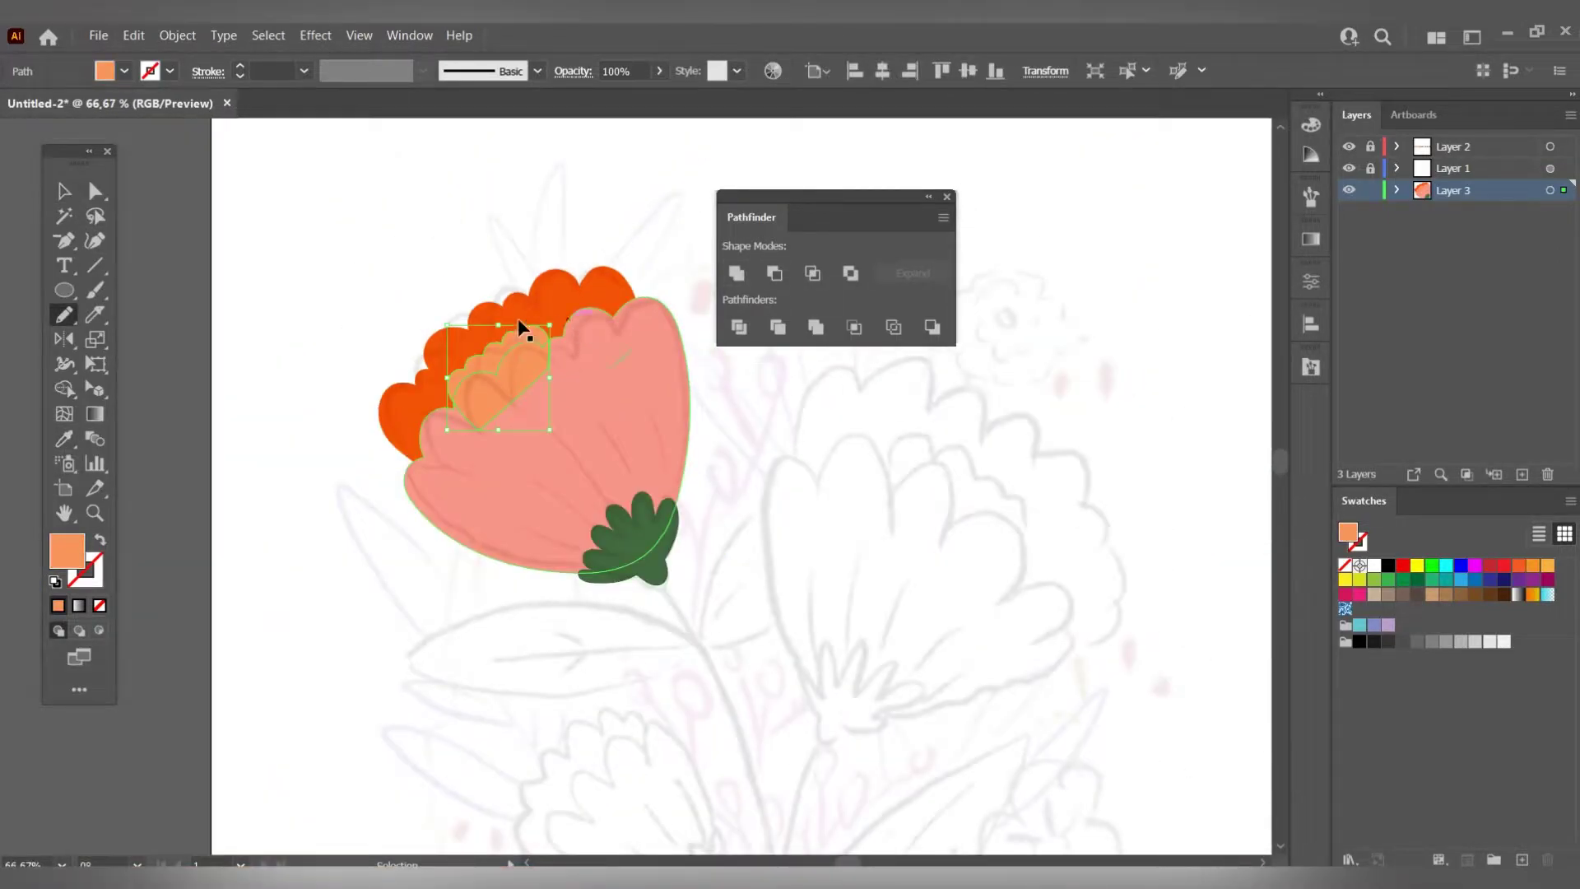
{"action": "key", "text": "ctrl+shift+a"}
{"action": "key", "text": "ctrl+minus"}
{"action": "scroll", "coordinate": [405, 417], "scroll_direction": "up", "scroll_amount": 3}
{"action": "key", "text": "ctrl+plus"}
{"action": "key", "text": "ctrl+plus"}
{"action": "key", "text": "ctrl+plus"}
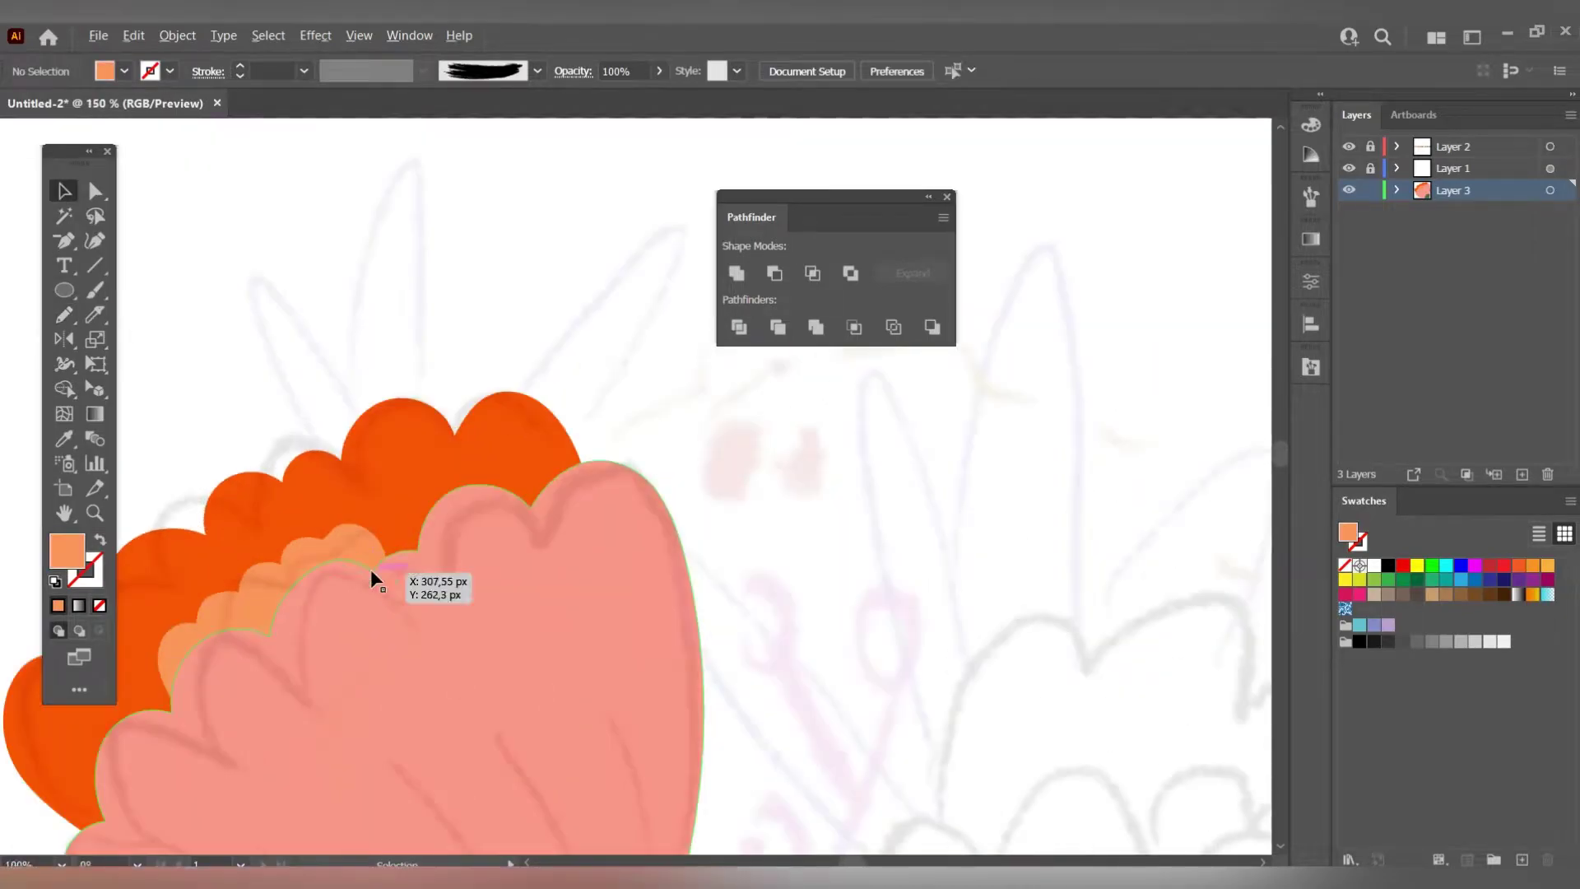
{"action": "key", "text": "ctrl+minus"}
{"action": "key", "text": "ctrl+minus"}
{"action": "key", "text": "ctrl+minus"}
{"action": "key", "text": "i"}
{"action": "key", "text": "ctrl+shift+a"}
{"action": "key", "text": "ctrl+plus"}
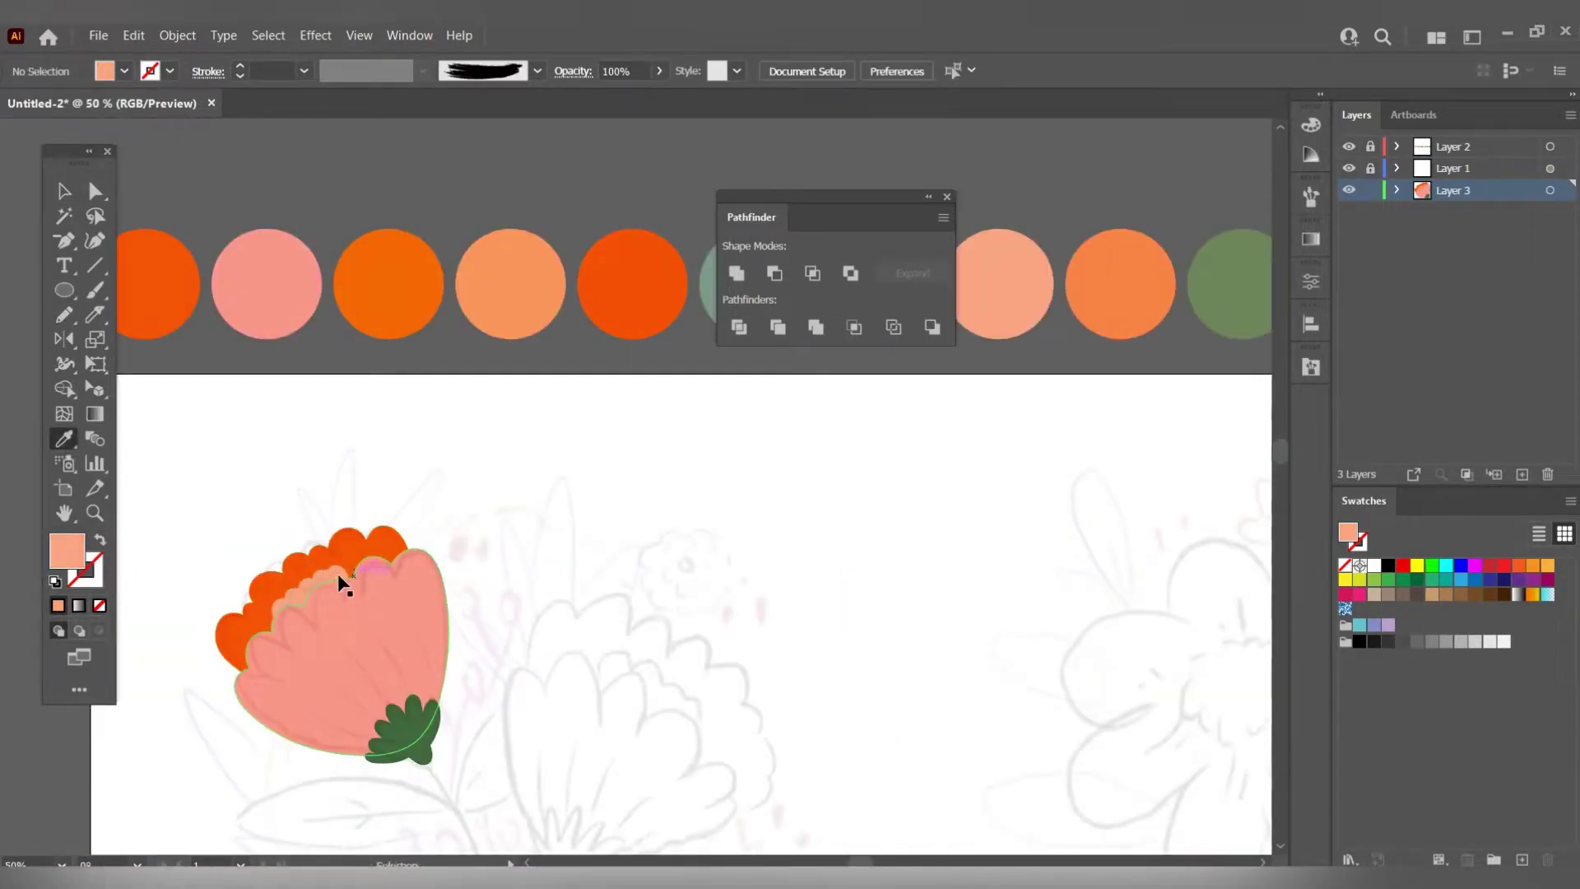
{"action": "key", "text": "ctrl+minus"}
{"action": "key", "text": "ctrl+minus"}
{"action": "key", "text": "ctrl+plus"}
{"action": "key", "text": "ctrl+plus"}
{"action": "key", "text": "ctrl+plus"}
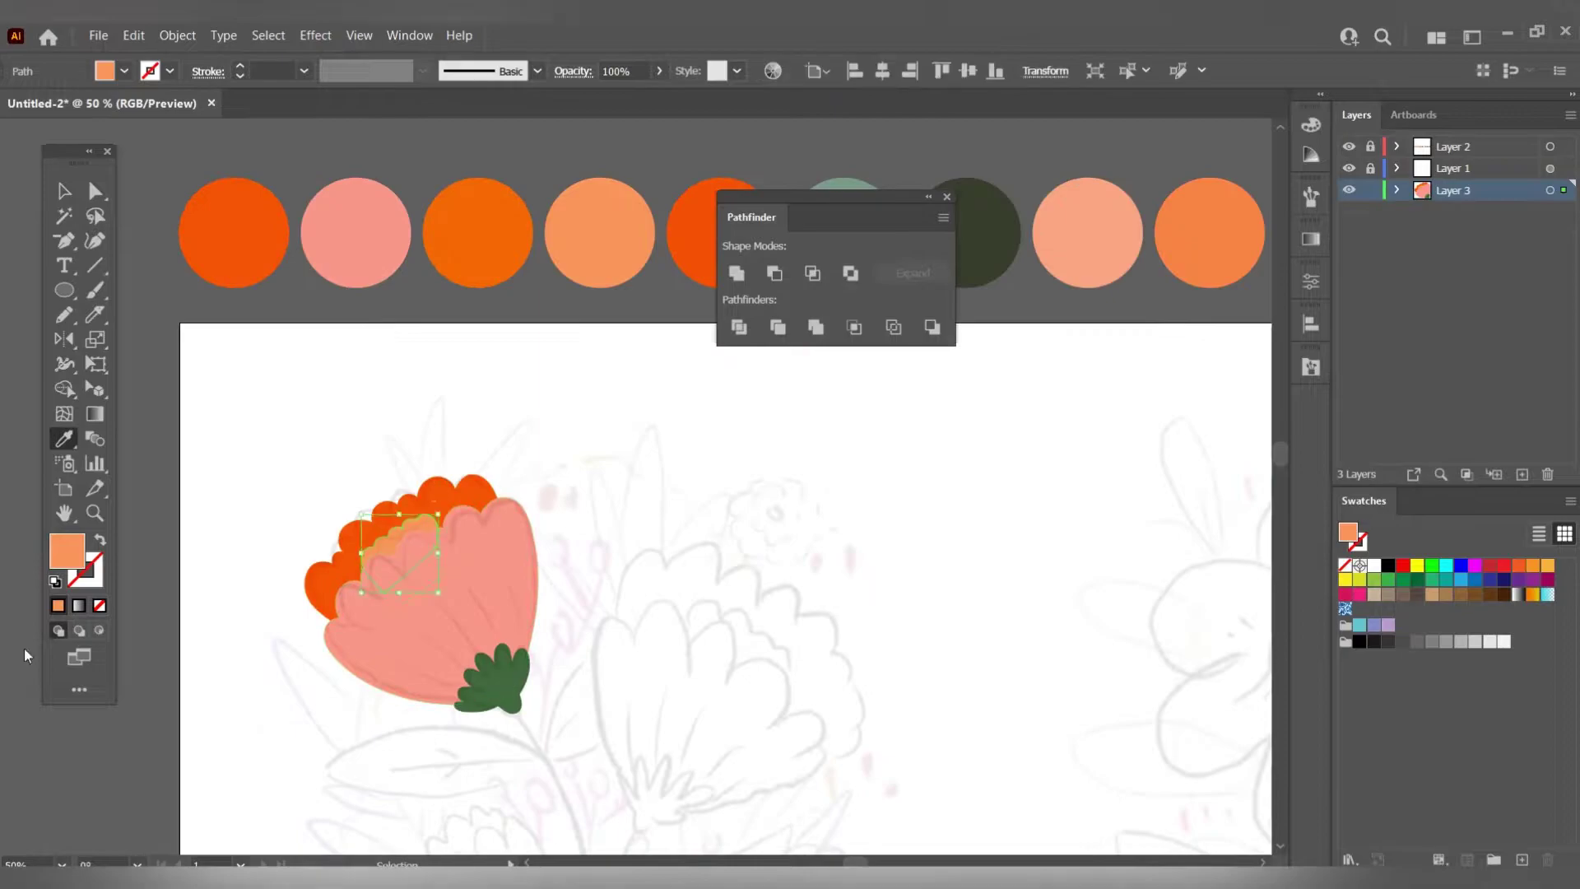
{"action": "double_click", "coordinate": [67, 550]}
{"action": "type", "text": "f9cb66"}
{"action": "key", "text": "Return"}
Move the Pathfinder panel lower and sample dark green for the stem.
{"action": "key", "text": "ctrl+minus"}
{"action": "key", "text": "ctrl+minus"}
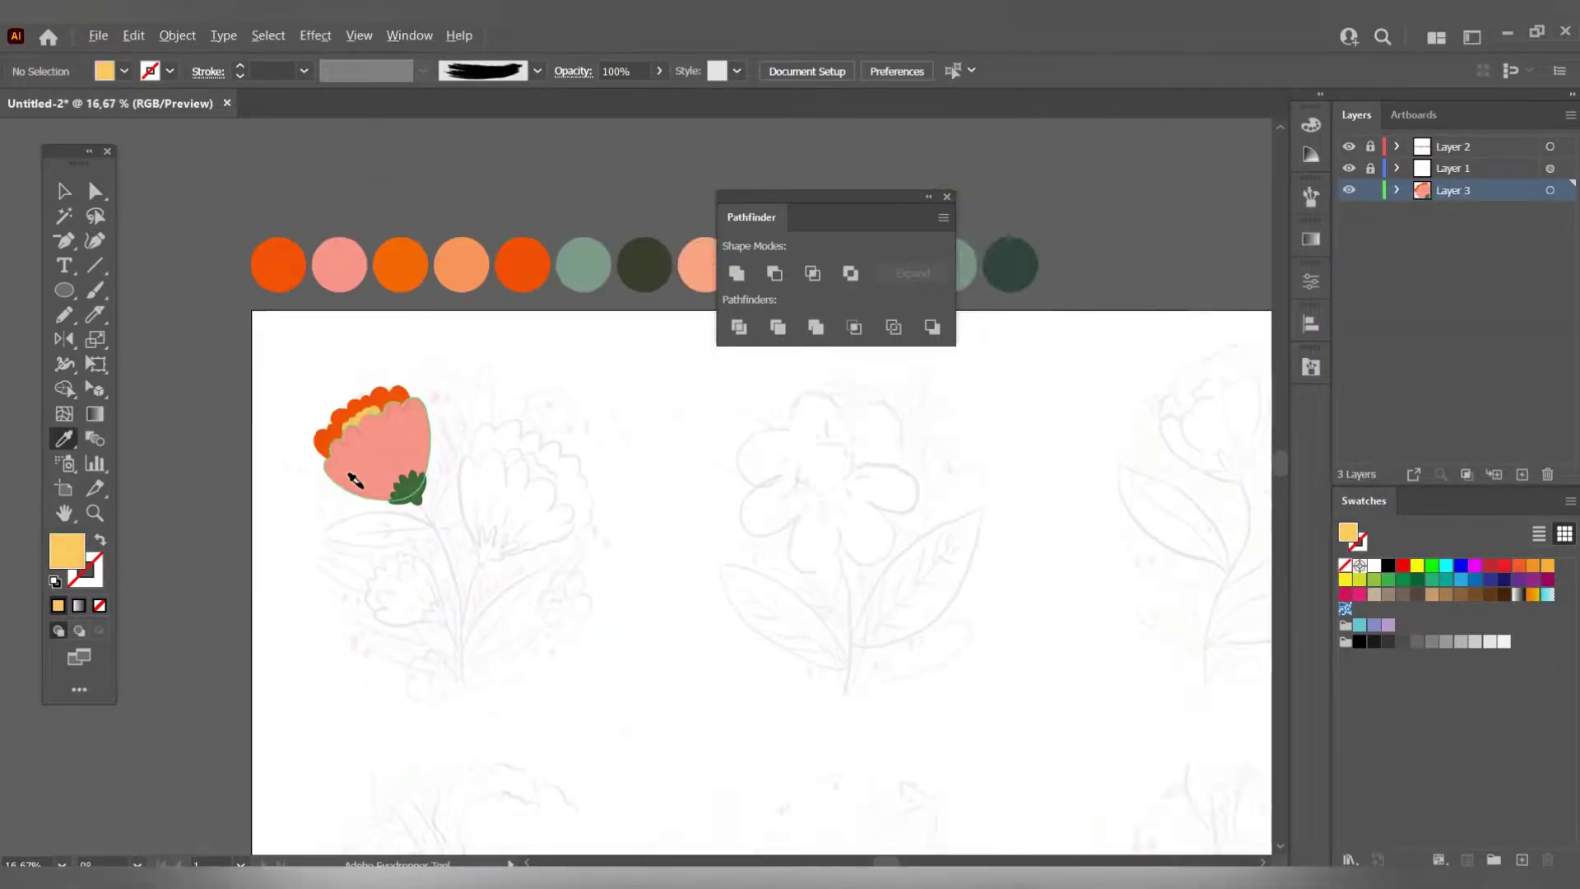
{"action": "key", "text": "ctrl+plus"}
{"action": "left_click_drag", "start_coordinate": [823, 195], "coordinate": [813, 373]}
{"action": "left_click", "coordinate": [662, 167]}
Paint the dark green stem downward from the flower with the Blob Brush.
{"action": "key", "text": "shift+b"}
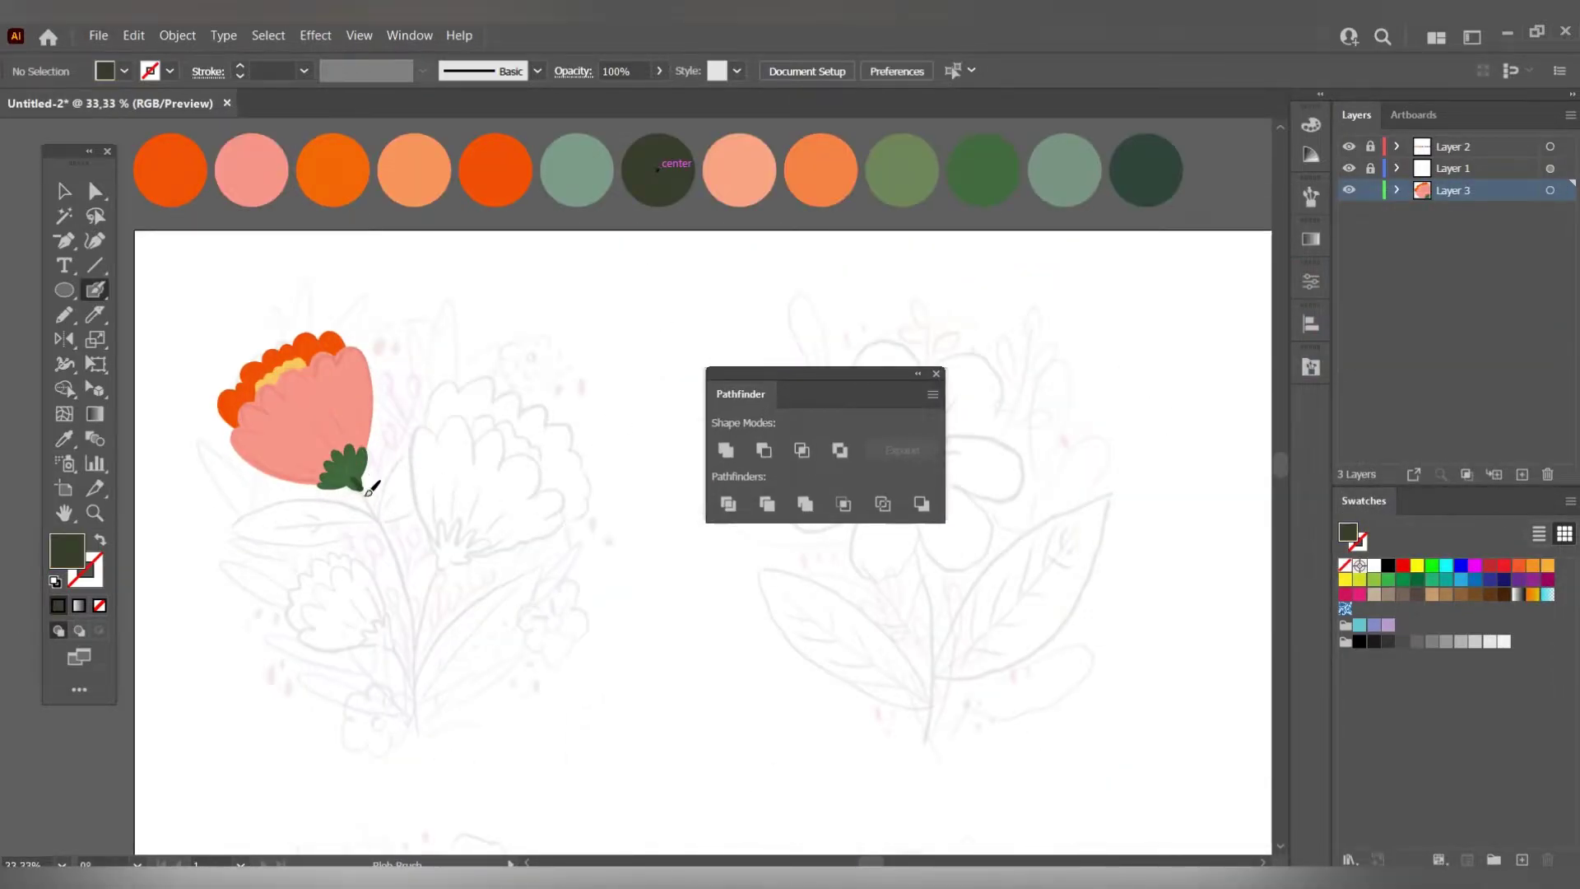
{"action": "mouse_move", "coordinate": [415, 615]}
{"action": "left_mouse_down"}
{"action": "mouse_move", "coordinate": [417, 732]}
{"action": "mouse_move", "coordinate": [451, 594]}
{"action": "mouse_move", "coordinate": [485, 665]}
{"action": "left_mouse_up"}
{"action": "key", "text": "ctrl+plus"}
{"action": "scroll", "coordinate": [451, 594], "scroll_direction": "down", "scroll_amount": 2}
{"action": "scroll", "coordinate": [493, 494], "scroll_direction": "up", "scroll_amount": 2}
Pencil multi-lobed green leaf clusters at the tips of both side branches.
{"action": "key", "text": "ctrl+plus"}
{"action": "key", "text": "ctrl+plus"}
{"action": "key", "text": "n"}
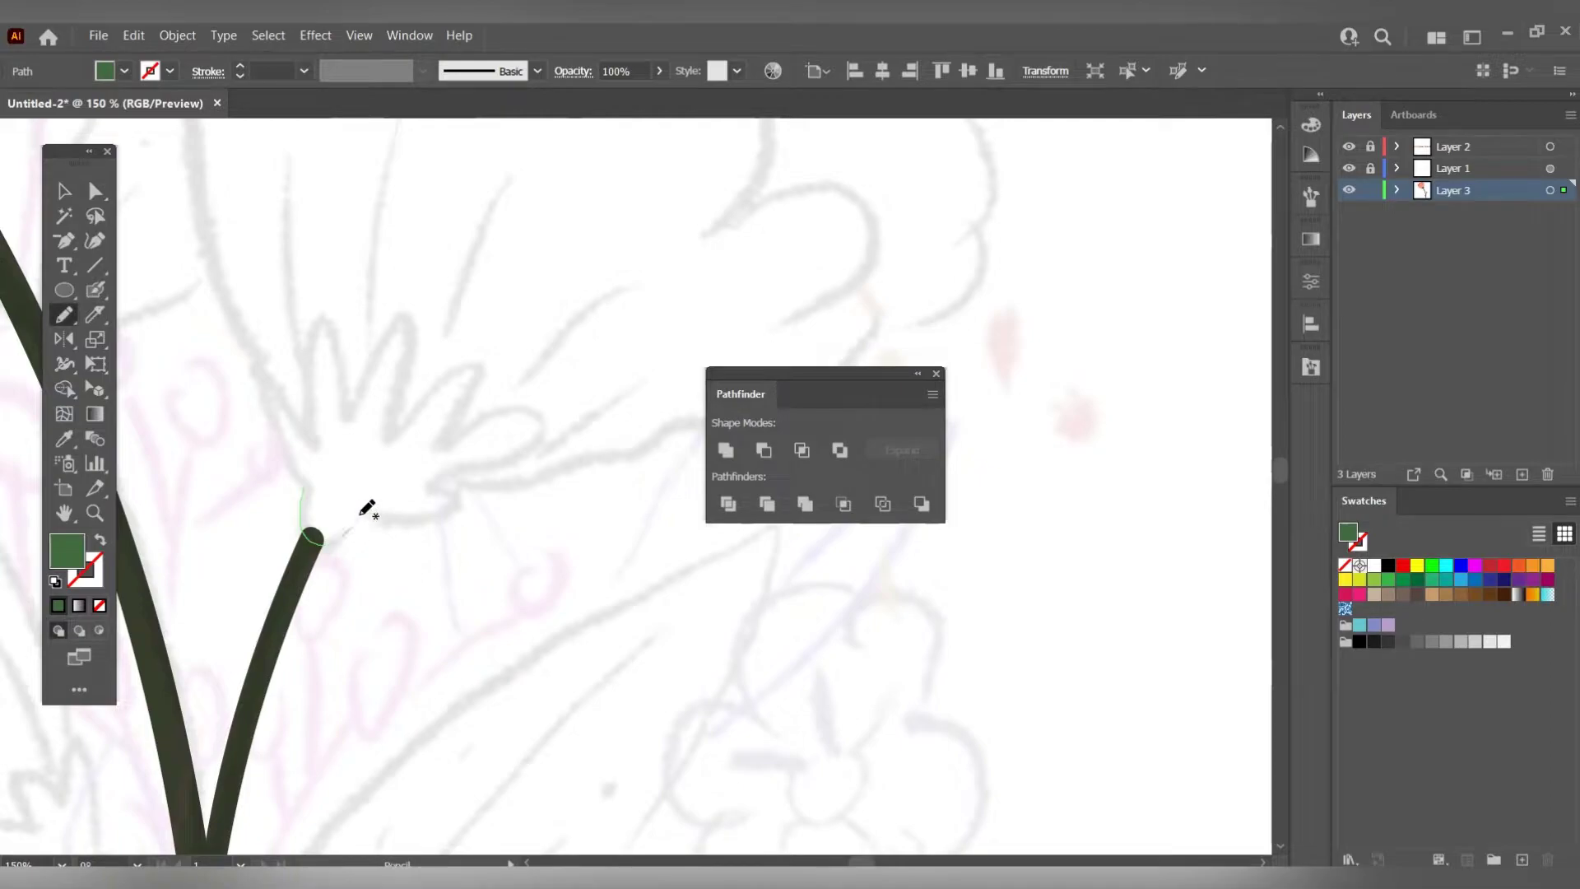
{"action": "left_click_drag", "start_coordinate": [306, 493], "coordinate": [486, 455]}
{"action": "left_click_drag", "start_coordinate": [336, 492], "coordinate": [529, 469]}
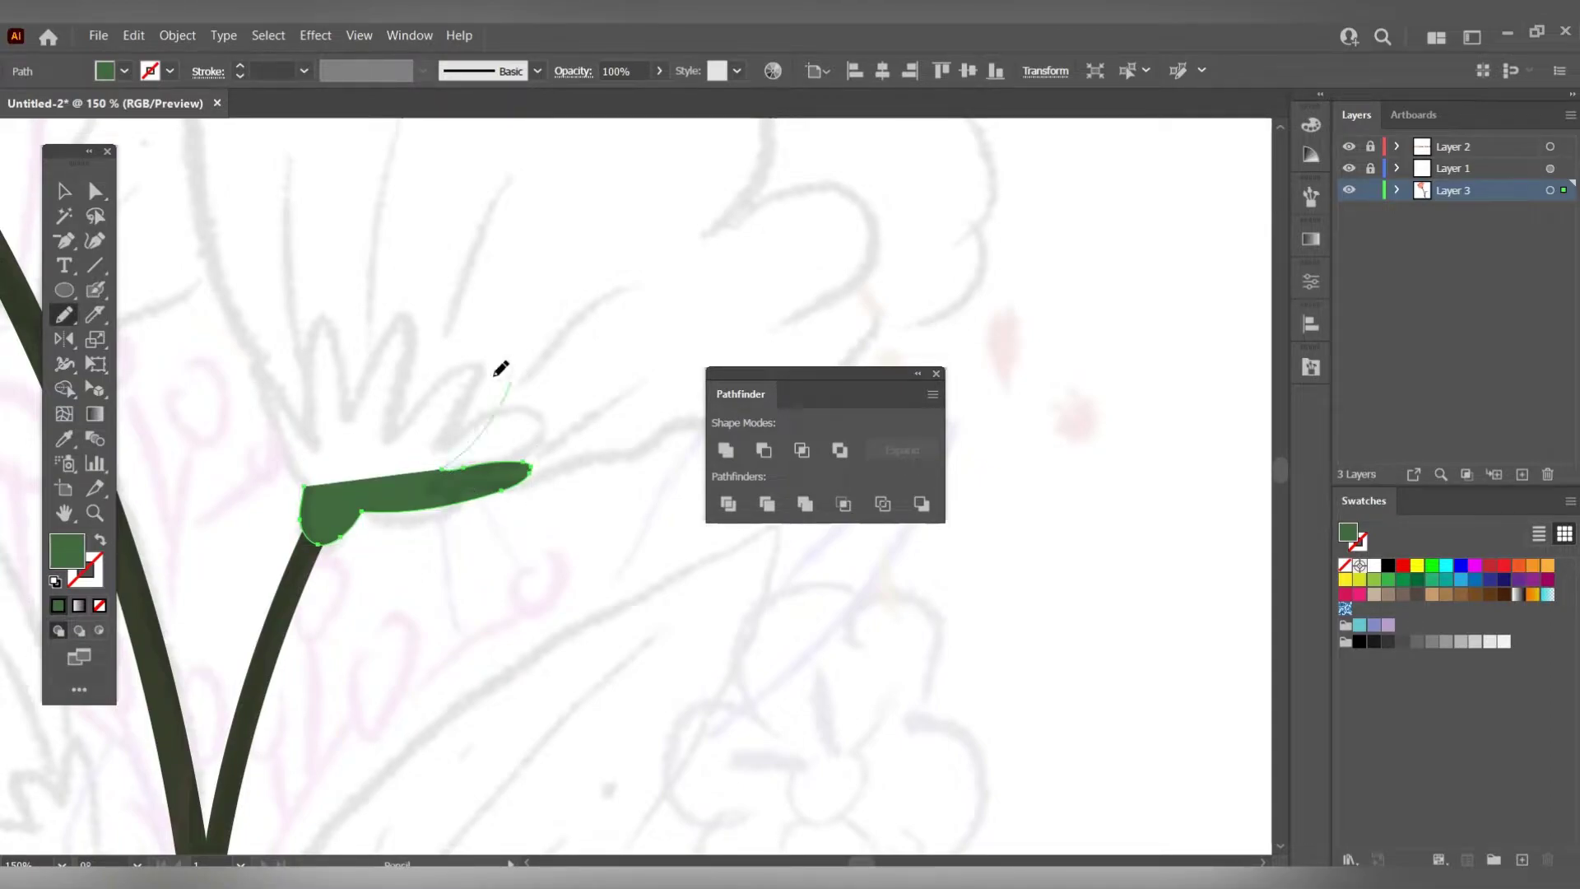
{"action": "left_click_drag", "start_coordinate": [500, 363], "coordinate": [254, 362]}
{"action": "scroll", "coordinate": [533, 524], "scroll_direction": "down", "scroll_amount": 5}
{"action": "scroll", "coordinate": [533, 523], "scroll_direction": "left", "scroll_amount": 4}
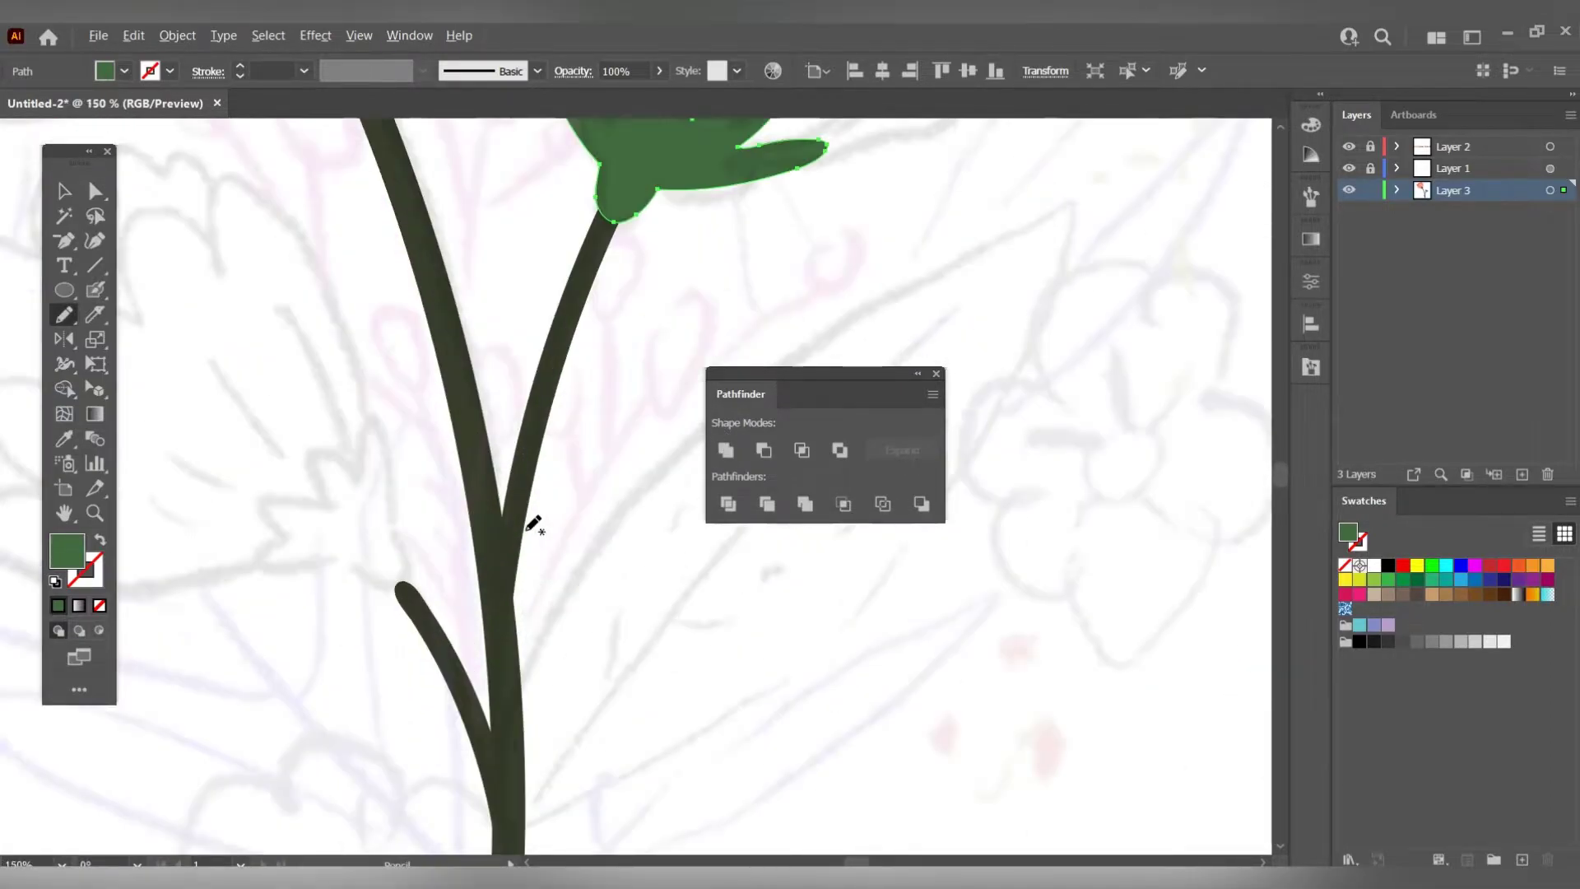
{"action": "left_click_drag", "start_coordinate": [417, 576], "coordinate": [395, 597]}
{"action": "left_click_drag", "start_coordinate": [363, 452], "coordinate": [415, 588]}
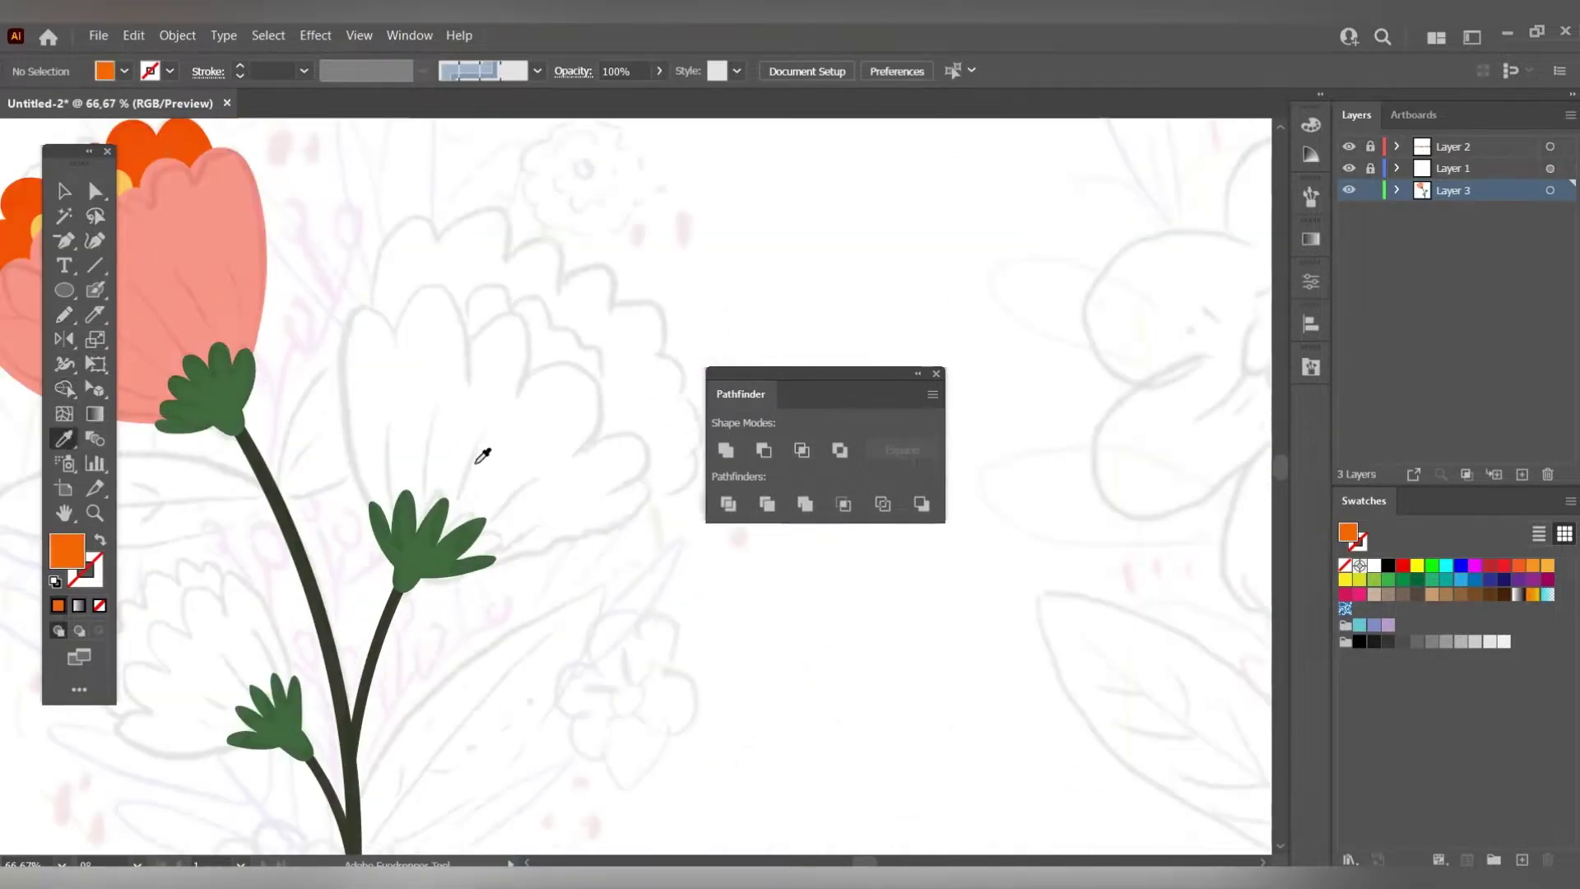
Draw the orange front petals of the second flower on the right branch.
{"action": "key", "text": "n"}
{"action": "left_click_drag", "start_coordinate": [370, 469], "coordinate": [395, 469]}
{"action": "key", "text": "ctrl+z"}
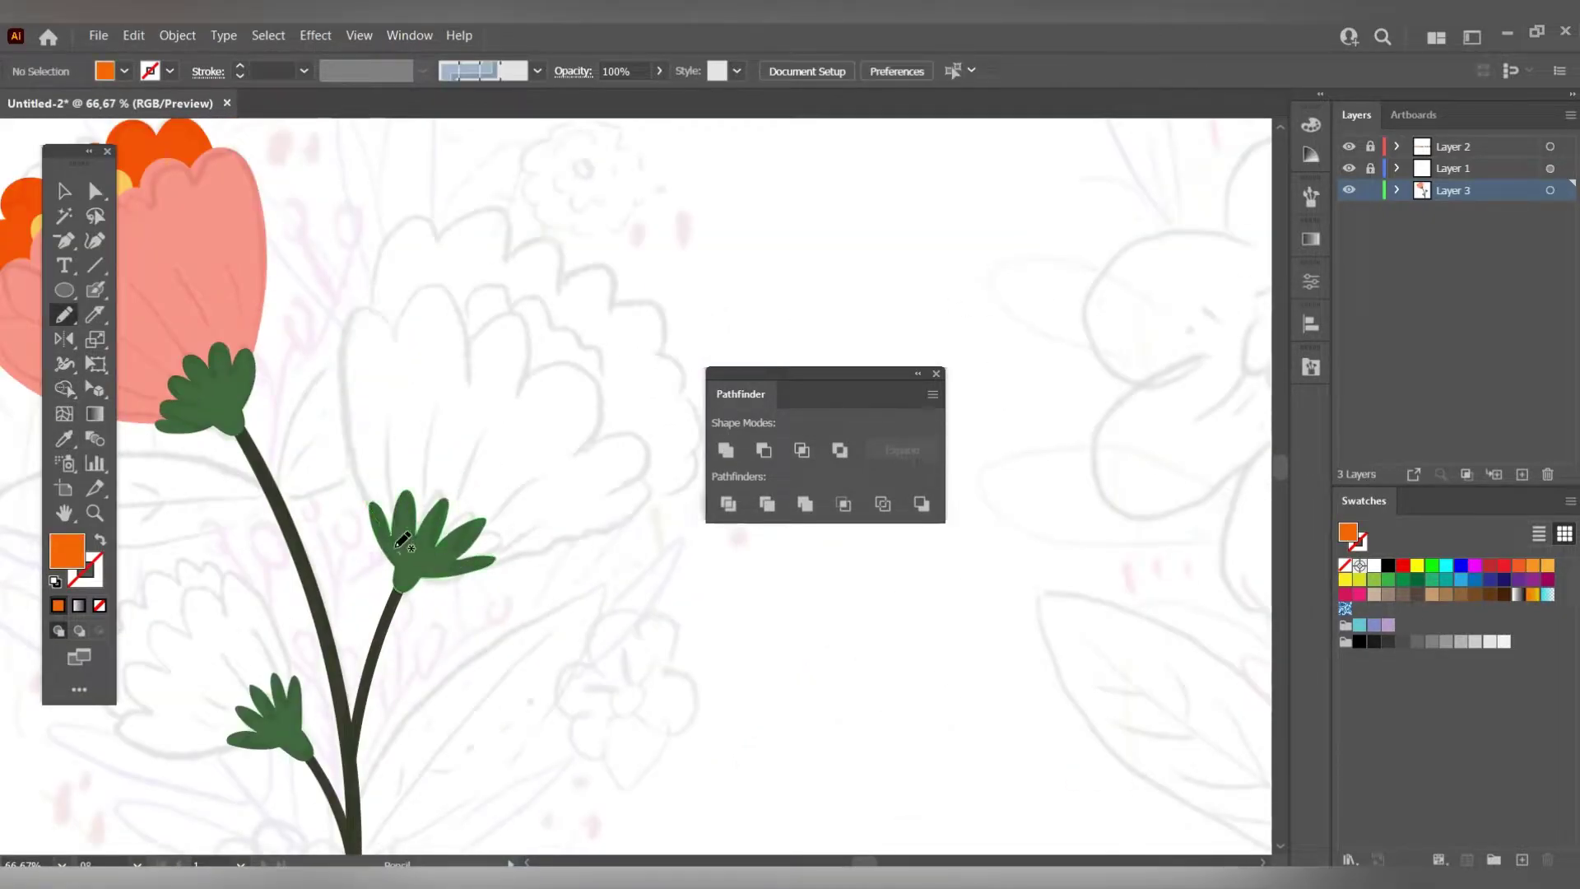
{"action": "left_click_drag", "start_coordinate": [399, 552], "coordinate": [404, 327]}
{"action": "mouse_move", "coordinate": [395, 460]}
{"action": "left_mouse_down"}
{"action": "mouse_move", "coordinate": [494, 414]}
{"action": "mouse_move", "coordinate": [529, 494]}
{"action": "mouse_move", "coordinate": [702, 531]}
{"action": "left_mouse_up"}
{"action": "scroll", "coordinate": [529, 491], "scroll_direction": "down", "scroll_amount": 5}
{"action": "scroll", "coordinate": [328, 293], "scroll_direction": "up", "scroll_amount": 2}
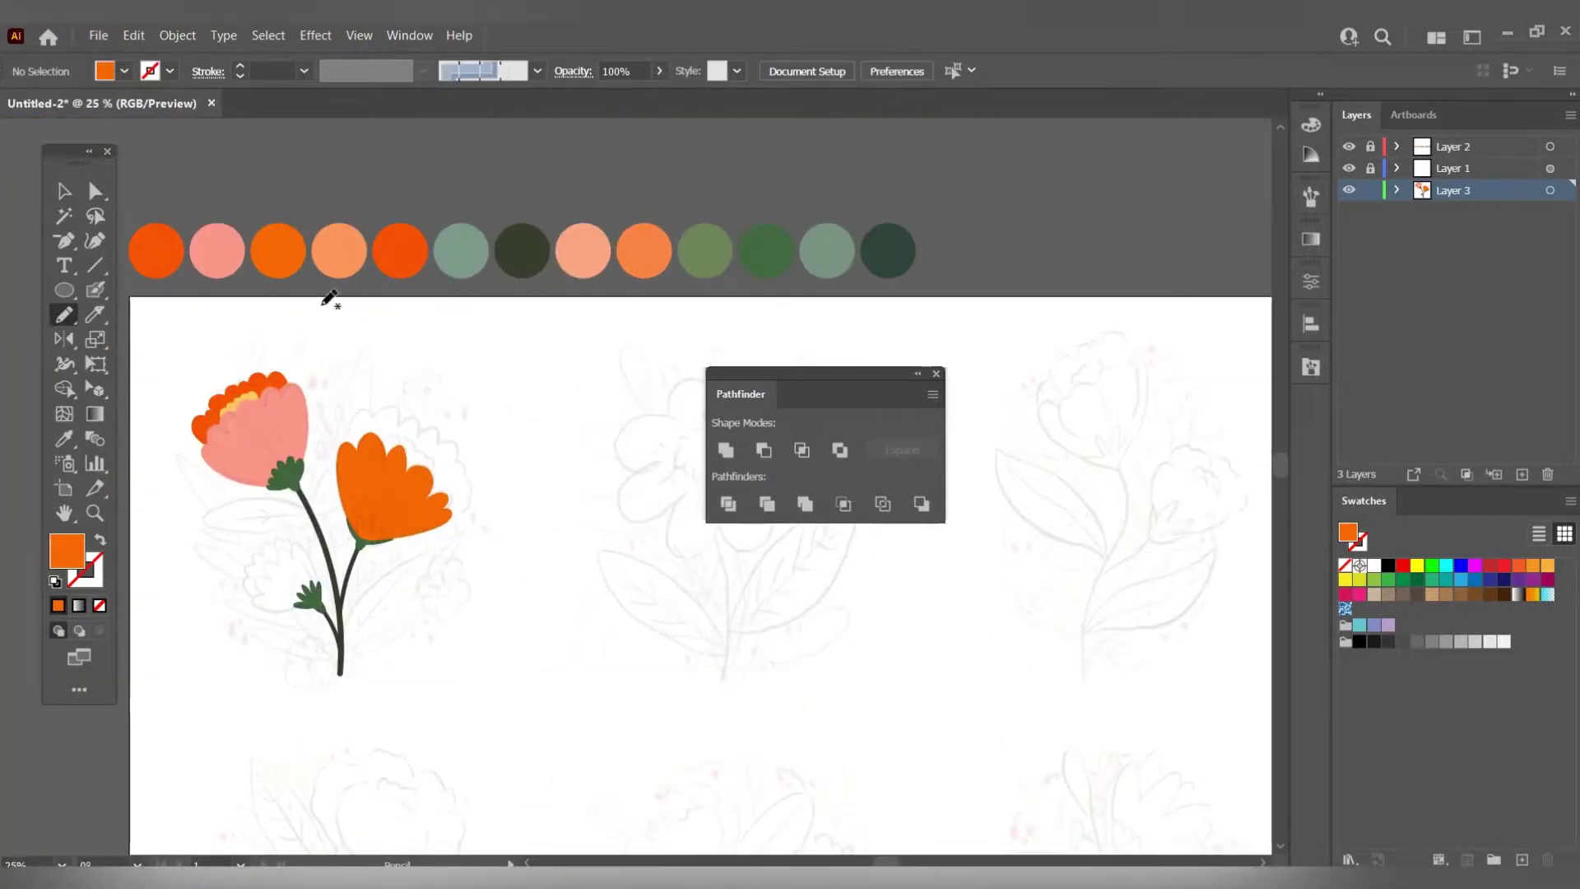
Draw light orange back petals and send them behind the flower.
{"action": "key", "text": "i"}
{"action": "left_click", "coordinate": [345, 224]}
{"action": "scroll", "coordinate": [370, 391], "scroll_direction": "up", "scroll_amount": 2}
{"action": "key", "text": "n"}
{"action": "mouse_move", "coordinate": [330, 486]}
{"action": "left_mouse_down"}
{"action": "mouse_move", "coordinate": [543, 473]}
{"action": "mouse_move", "coordinate": [576, 571]}
{"action": "left_mouse_up"}
{"action": "key", "text": "ctrl+shift+bracketleft"}
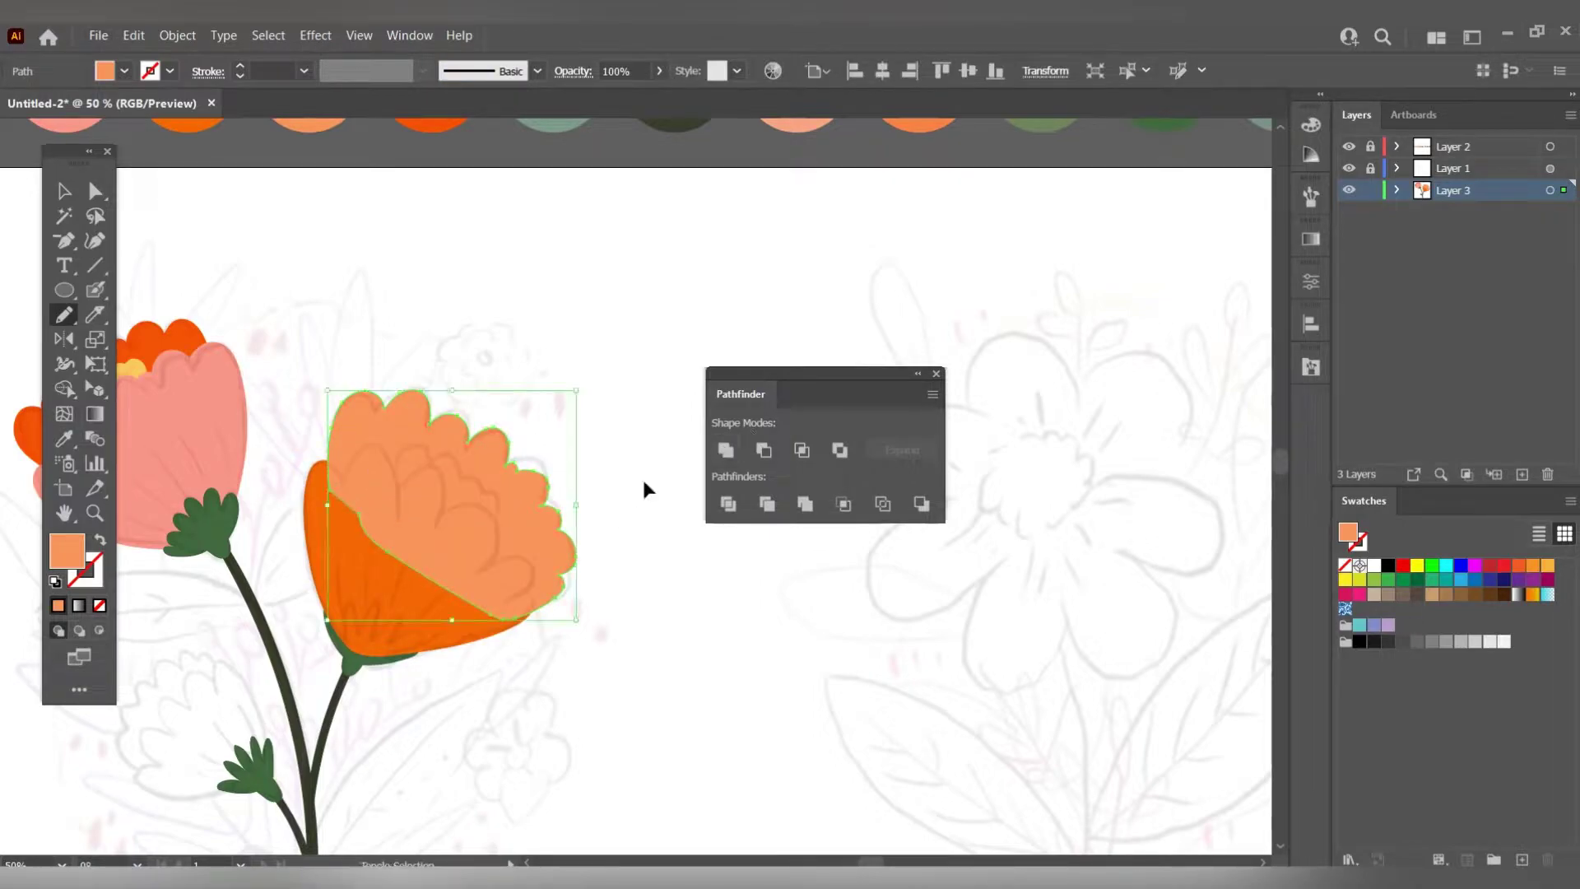
{"action": "key", "text": "ctrl+shift+a"}
Draw yellow inner petals in the centre of the second flower.
{"action": "scroll", "coordinate": [605, 448], "scroll_direction": "up", "scroll_amount": 2}
{"action": "left_click", "coordinate": [282, 413]}
{"action": "scroll", "coordinate": [473, 494], "scroll_direction": "up", "scroll_amount": 1}
{"action": "mouse_move", "coordinate": [432, 459]}
{"action": "left_mouse_down"}
{"action": "mouse_move", "coordinate": [586, 434]}
{"action": "mouse_move", "coordinate": [554, 378]}
{"action": "left_mouse_up"}
{"action": "scroll", "coordinate": [586, 433], "scroll_direction": "down", "scroll_amount": 1}
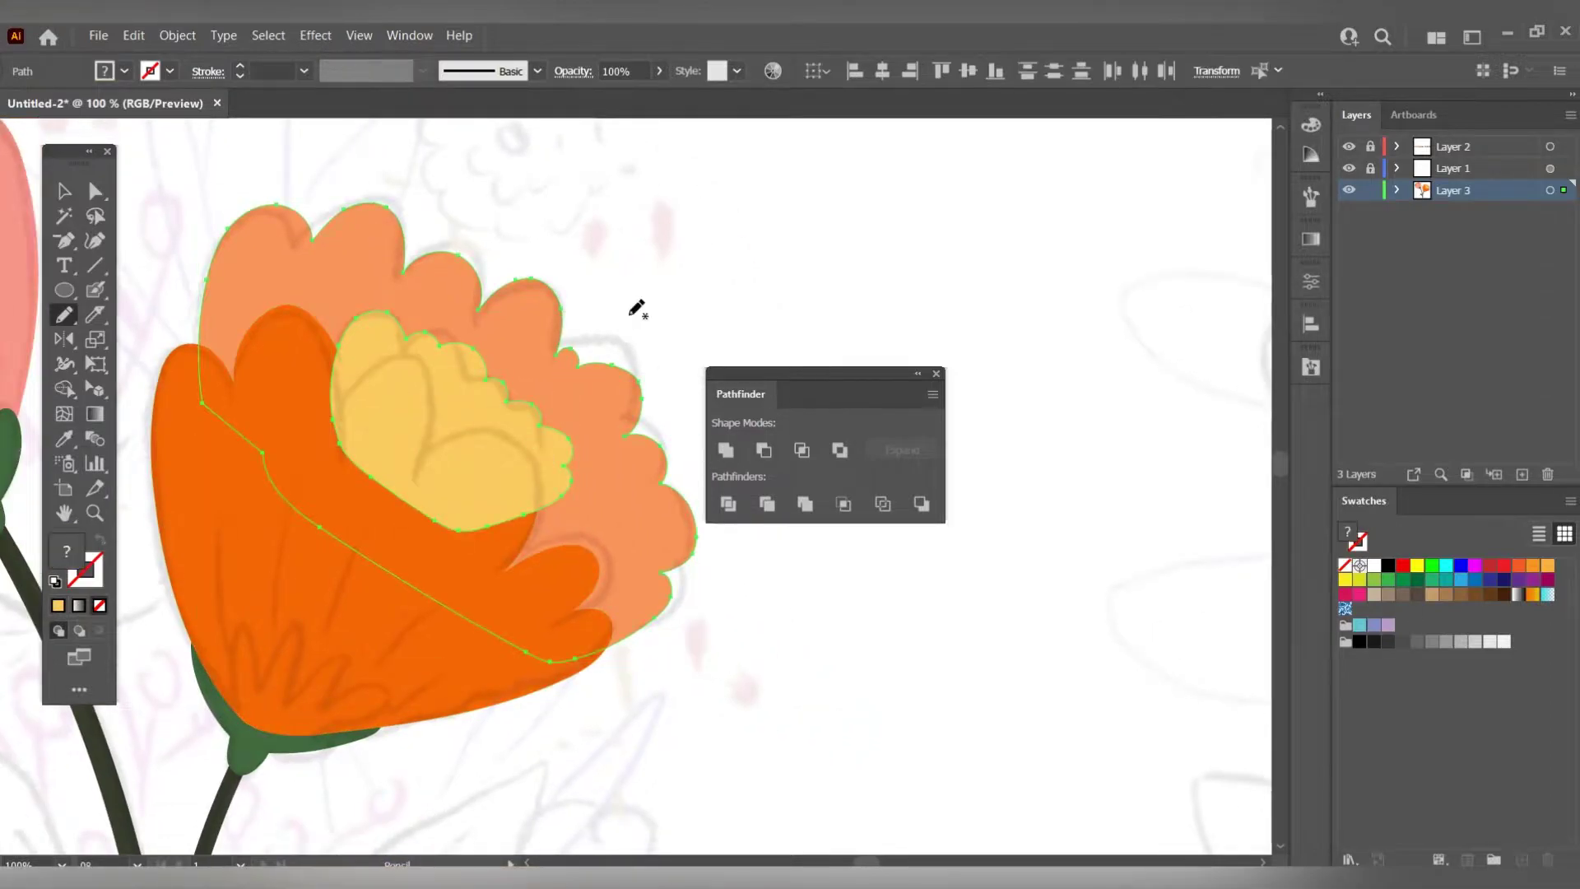
{"action": "scroll", "coordinate": [639, 307], "scroll_direction": "down", "scroll_amount": 2}
Deselect the flower and sample the leaf green from the colour circles.
{"action": "key", "text": "ctrl+shift+a"}
{"action": "scroll", "coordinate": [600, 342], "scroll_direction": "up", "scroll_amount": 2}
{"action": "scroll", "coordinate": [451, 377], "scroll_direction": "down", "scroll_amount": 1}
{"action": "key", "text": "i"}
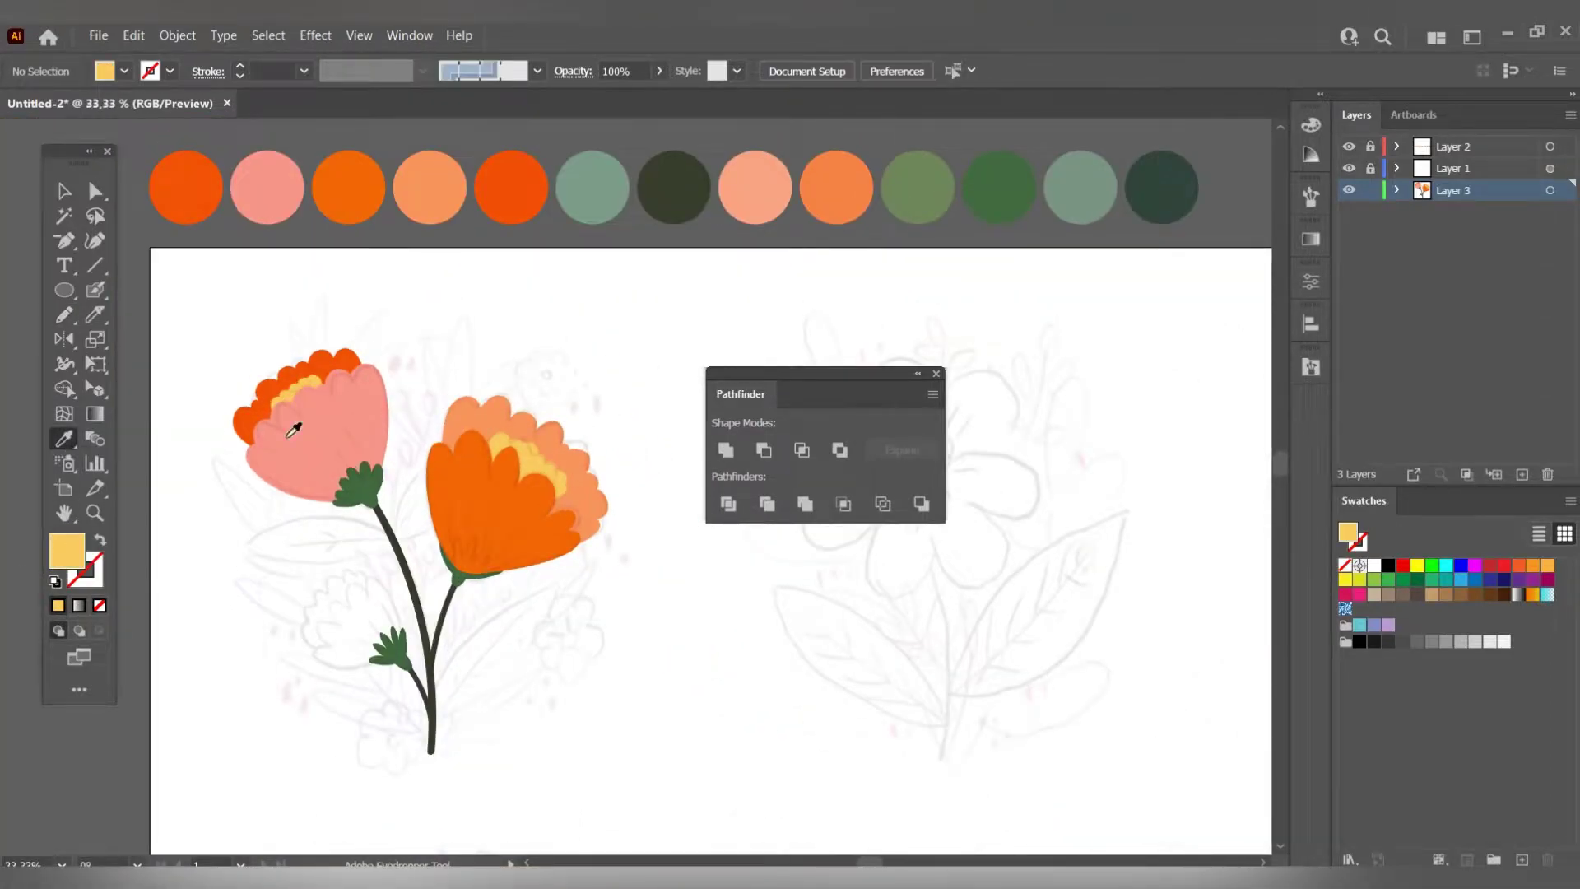
{"action": "scroll", "coordinate": [576, 329], "scroll_direction": "up", "scroll_amount": 1}
{"action": "left_click", "coordinate": [895, 202]}
{"action": "scroll", "coordinate": [370, 511], "scroll_direction": "up", "scroll_amount": 2}
Draw green leaves across the orange flower, left of the stem, and lower right.
{"action": "key", "text": "n"}
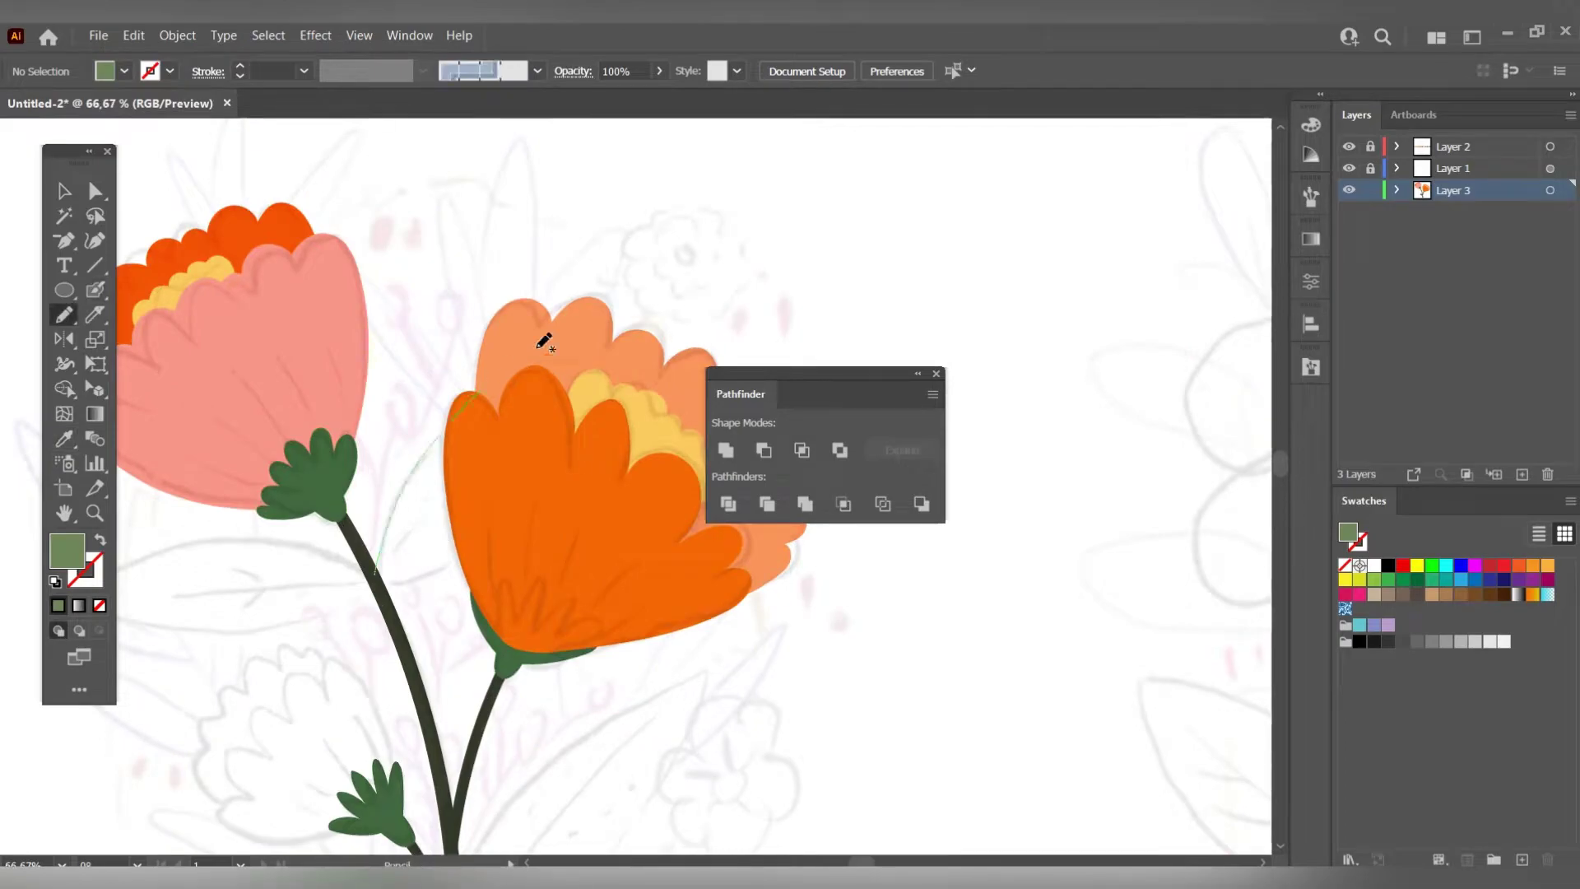
{"action": "mouse_move", "coordinate": [539, 342]}
{"action": "left_mouse_down"}
{"action": "mouse_move", "coordinate": [393, 571]}
{"action": "mouse_move", "coordinate": [387, 500]}
{"action": "left_mouse_up"}
{"action": "scroll", "coordinate": [393, 571], "scroll_direction": "left", "scroll_amount": 2}
{"action": "scroll", "coordinate": [393, 571], "scroll_direction": "down", "scroll_amount": 1}
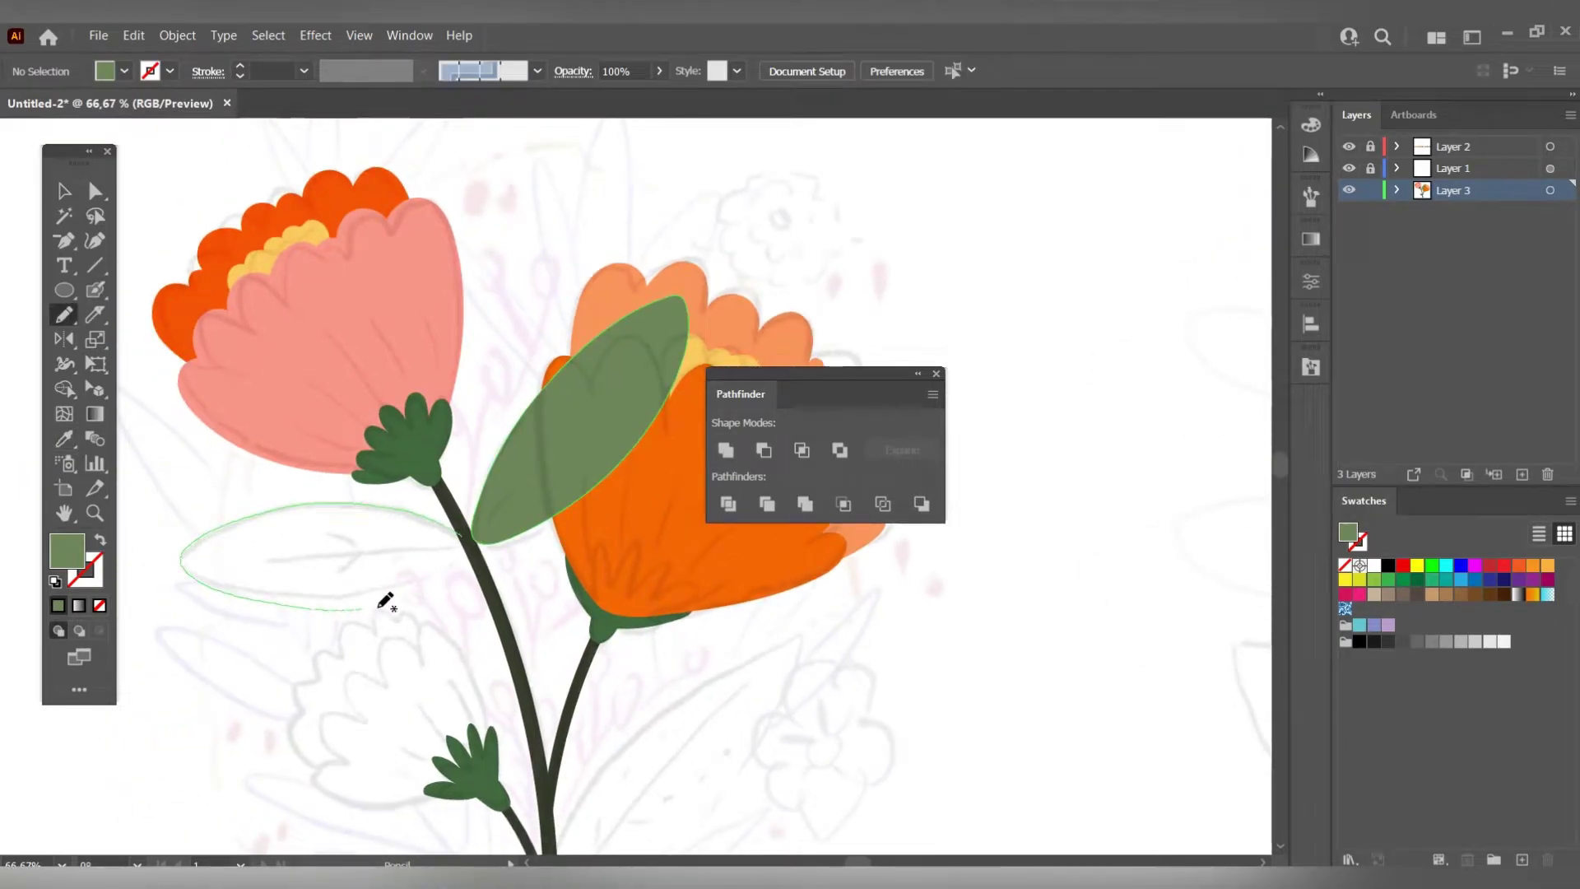
{"action": "left_click_drag", "start_coordinate": [385, 601], "coordinate": [445, 524]}
{"action": "left_click_drag", "start_coordinate": [379, 598], "coordinate": [457, 535]}
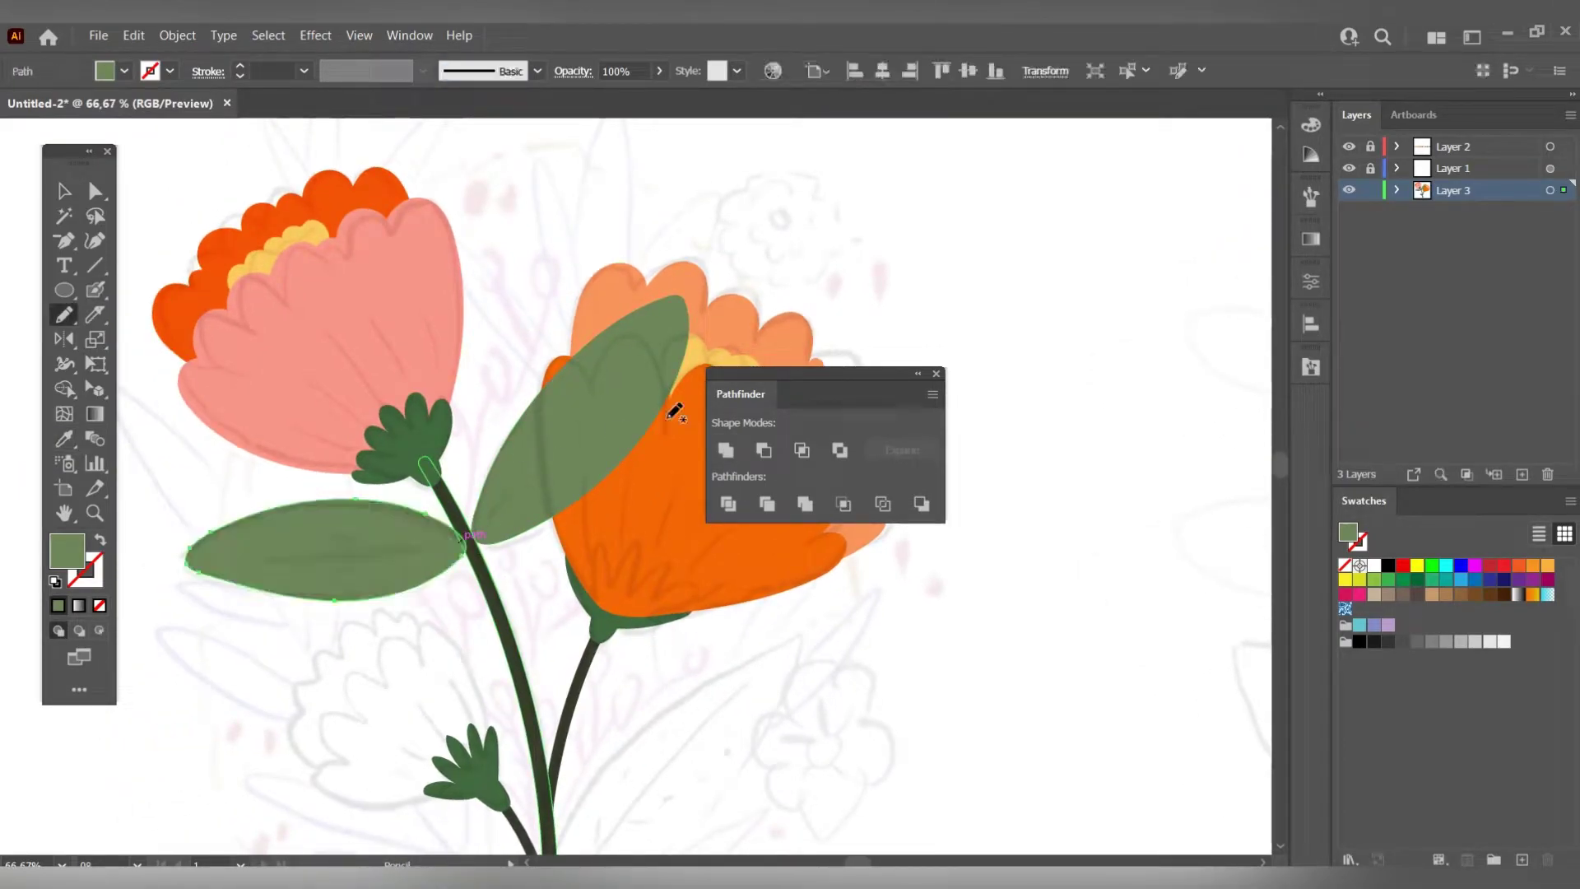
{"action": "key", "text": "v"}
{"action": "key", "text": "n"}
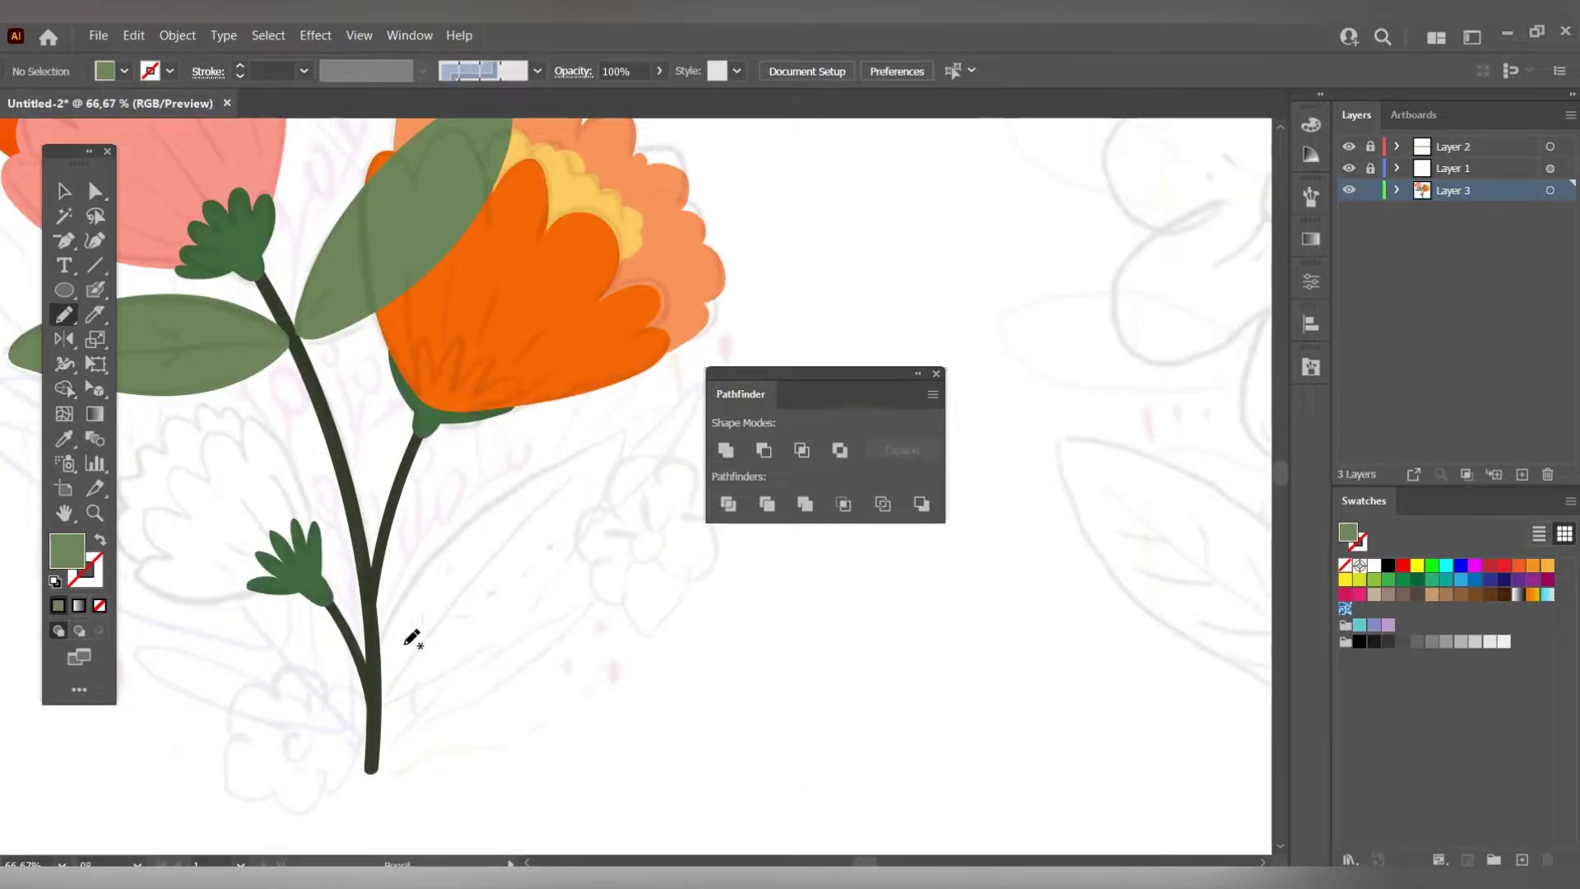
{"action": "mouse_move", "coordinate": [398, 617]}
{"action": "left_mouse_down"}
{"action": "mouse_move", "coordinate": [588, 536]}
{"action": "mouse_move", "coordinate": [395, 625]}
{"action": "left_mouse_up"}
{"action": "key", "text": "v"}
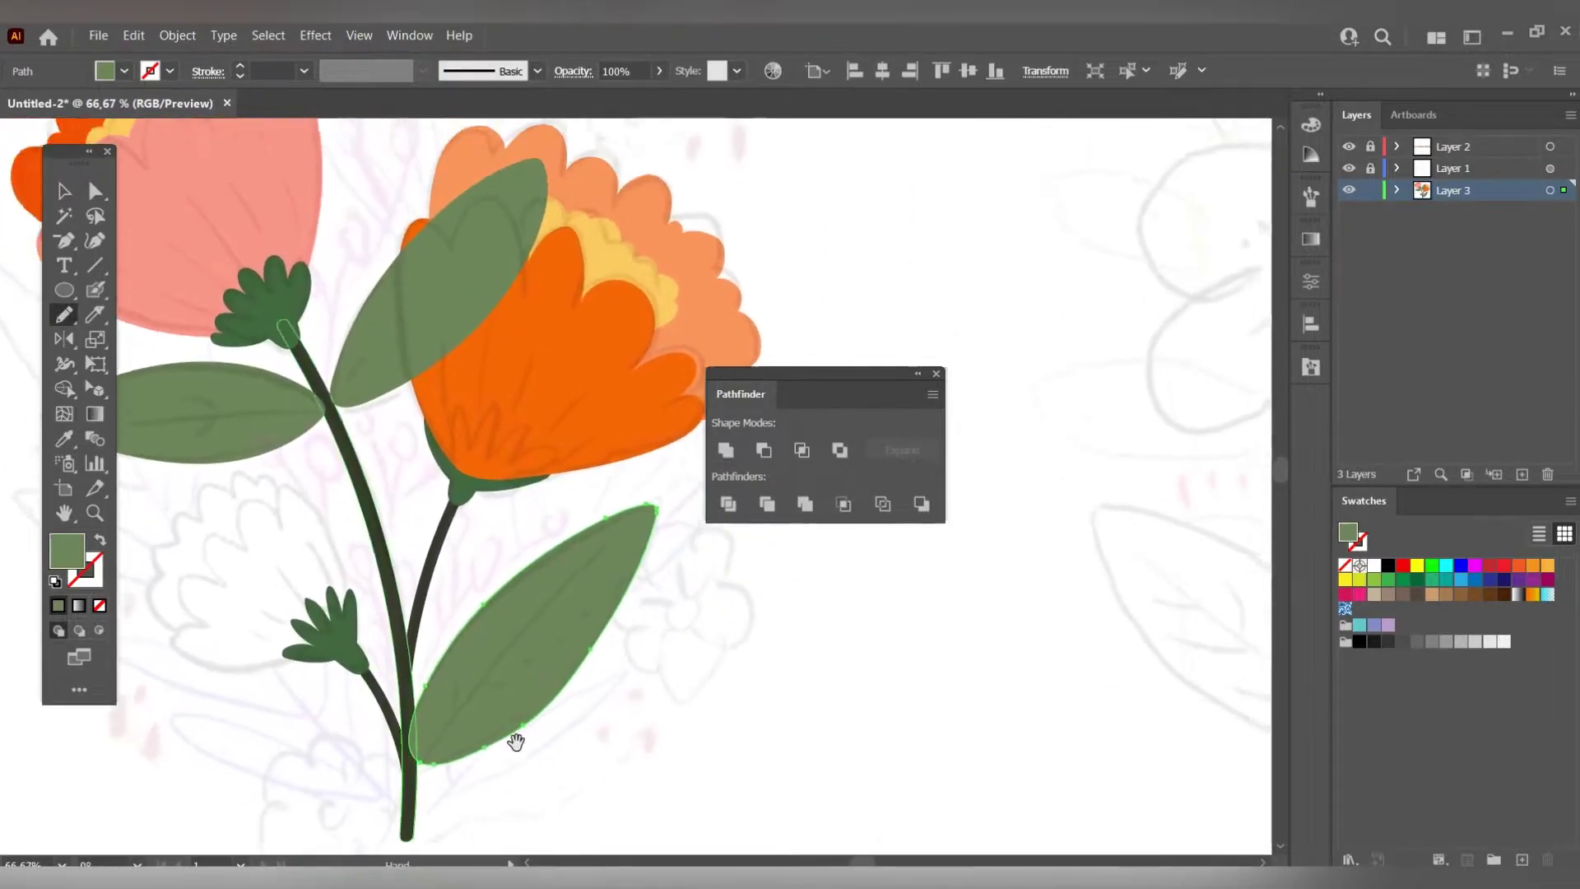
Cut the selected leaves and paste them in front on a new Layer 4.
{"action": "key", "text": "ctrl+0"}
{"action": "key", "text": "ctrl+equal"}
{"action": "left_click", "coordinate": [413, 381]}
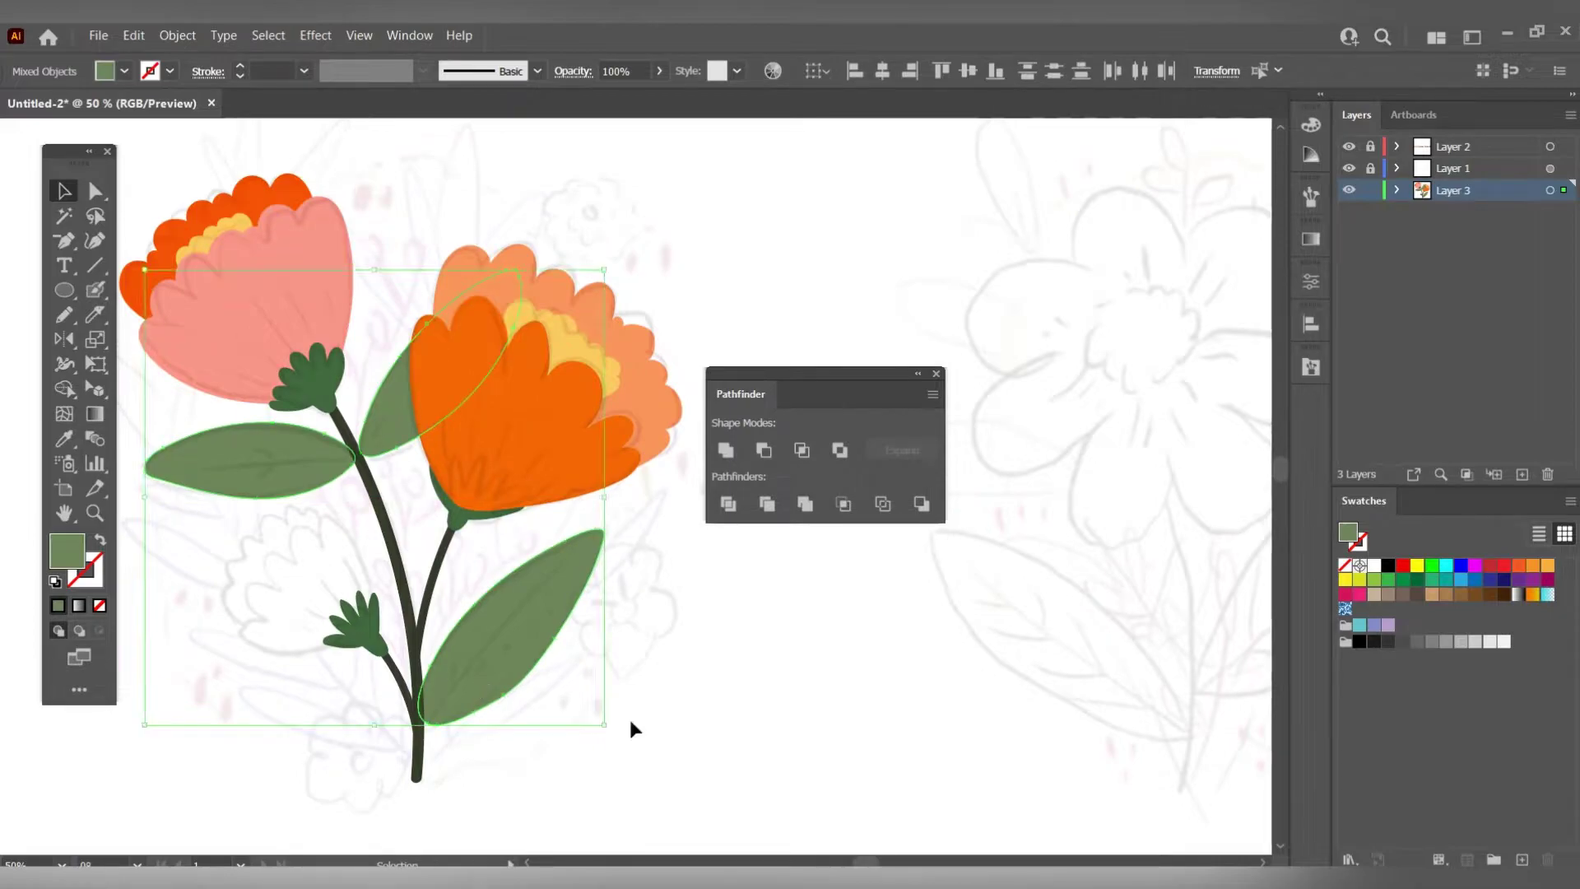
{"action": "key", "text": "ctrl+equal"}
{"action": "left_click", "coordinate": [560, 675], "text": "shift"}
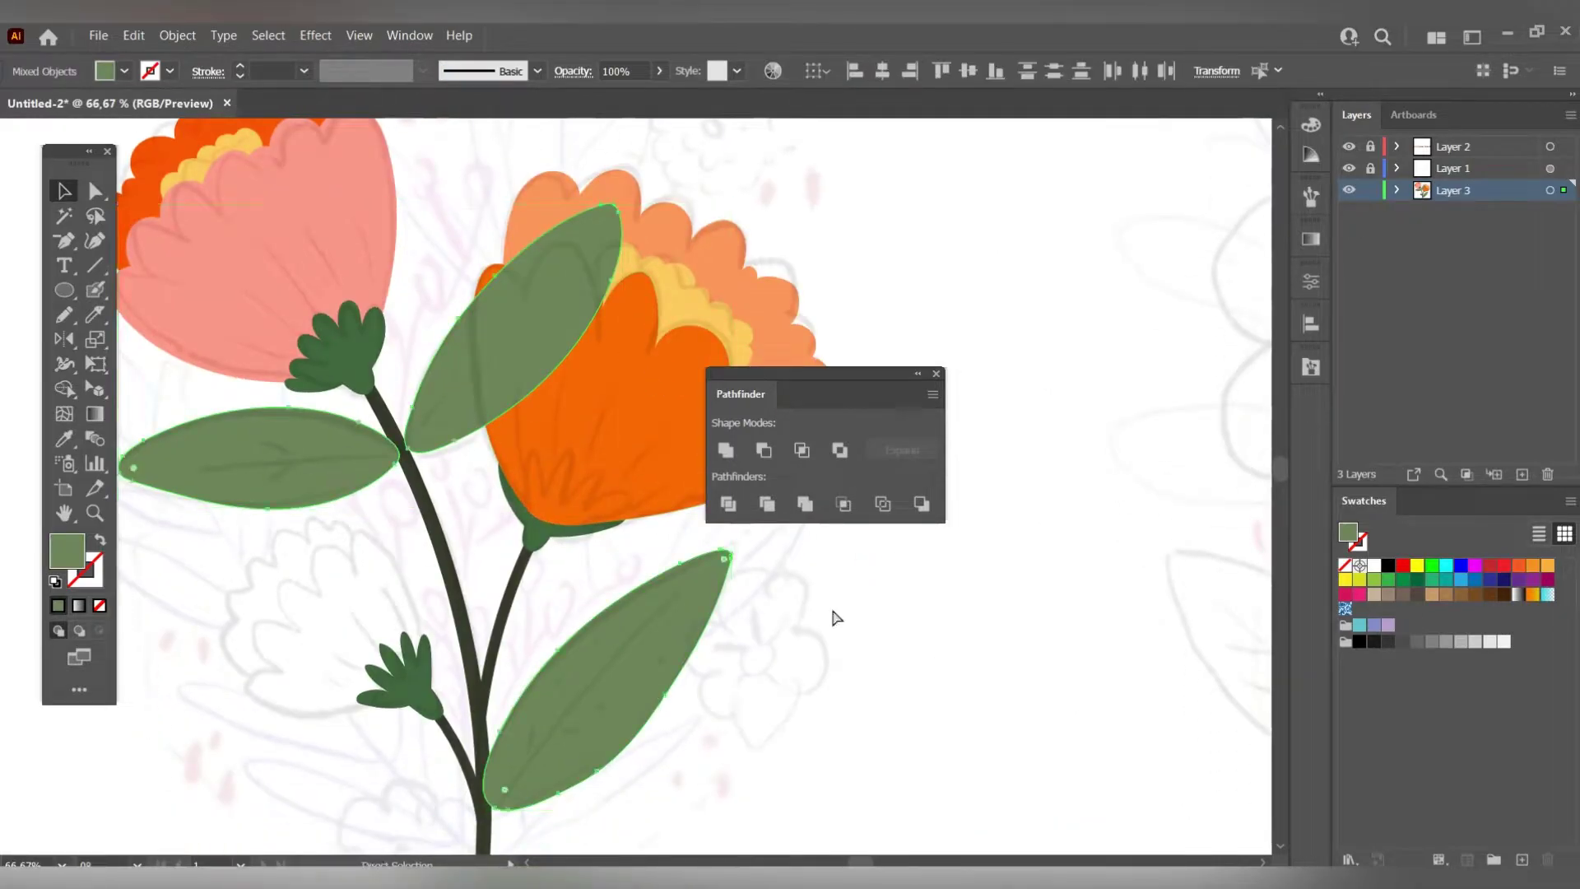
{"action": "key", "text": "ctrl+x"}
{"action": "key", "text": "ctrl+l"}
{"action": "key", "text": "ctrl+f"}
{"action": "key", "text": "ctrl+shift+a"}
{"action": "key", "text": "ctrl+minus"}
{"action": "key", "text": "ctrl+minus"}
{"action": "key", "text": "ctrl+minus"}
Sample dark green and paint veins on the upper and left leaves.
{"action": "left_click_drag", "start_coordinate": [692, 287], "coordinate": [599, 292]}
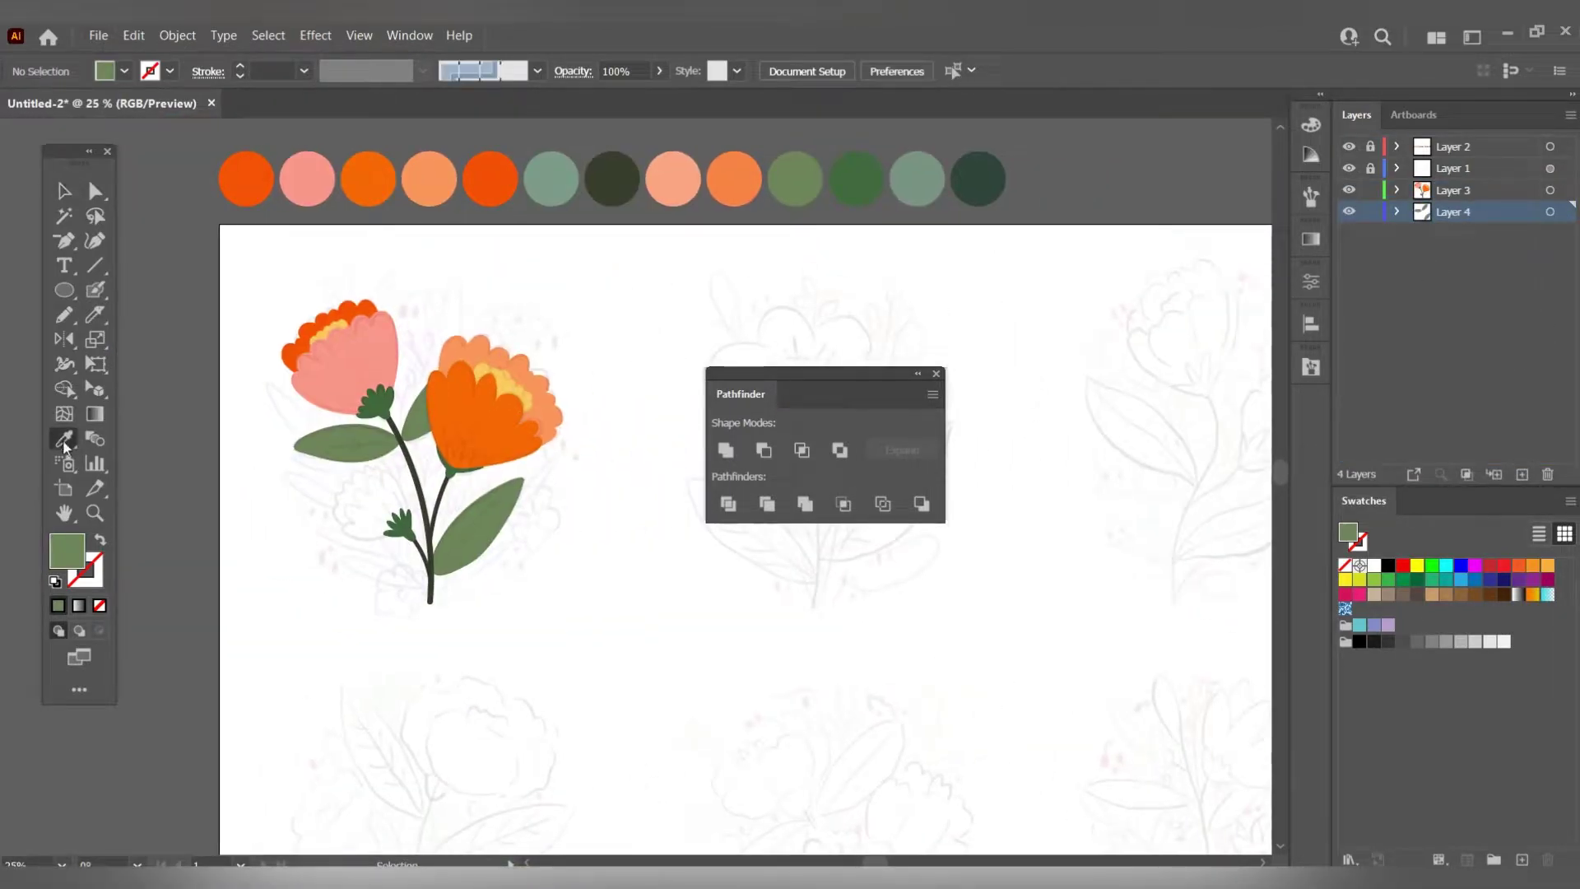
{"action": "left_click", "coordinate": [860, 169]}
{"action": "key", "text": "ctrl+equal"}
{"action": "key", "text": "ctrl+equal"}
{"action": "key", "text": "ctrl+equal"}
{"action": "key", "text": "shift+b"}
{"action": "left_click_drag", "start_coordinate": [403, 458], "coordinate": [564, 296]}
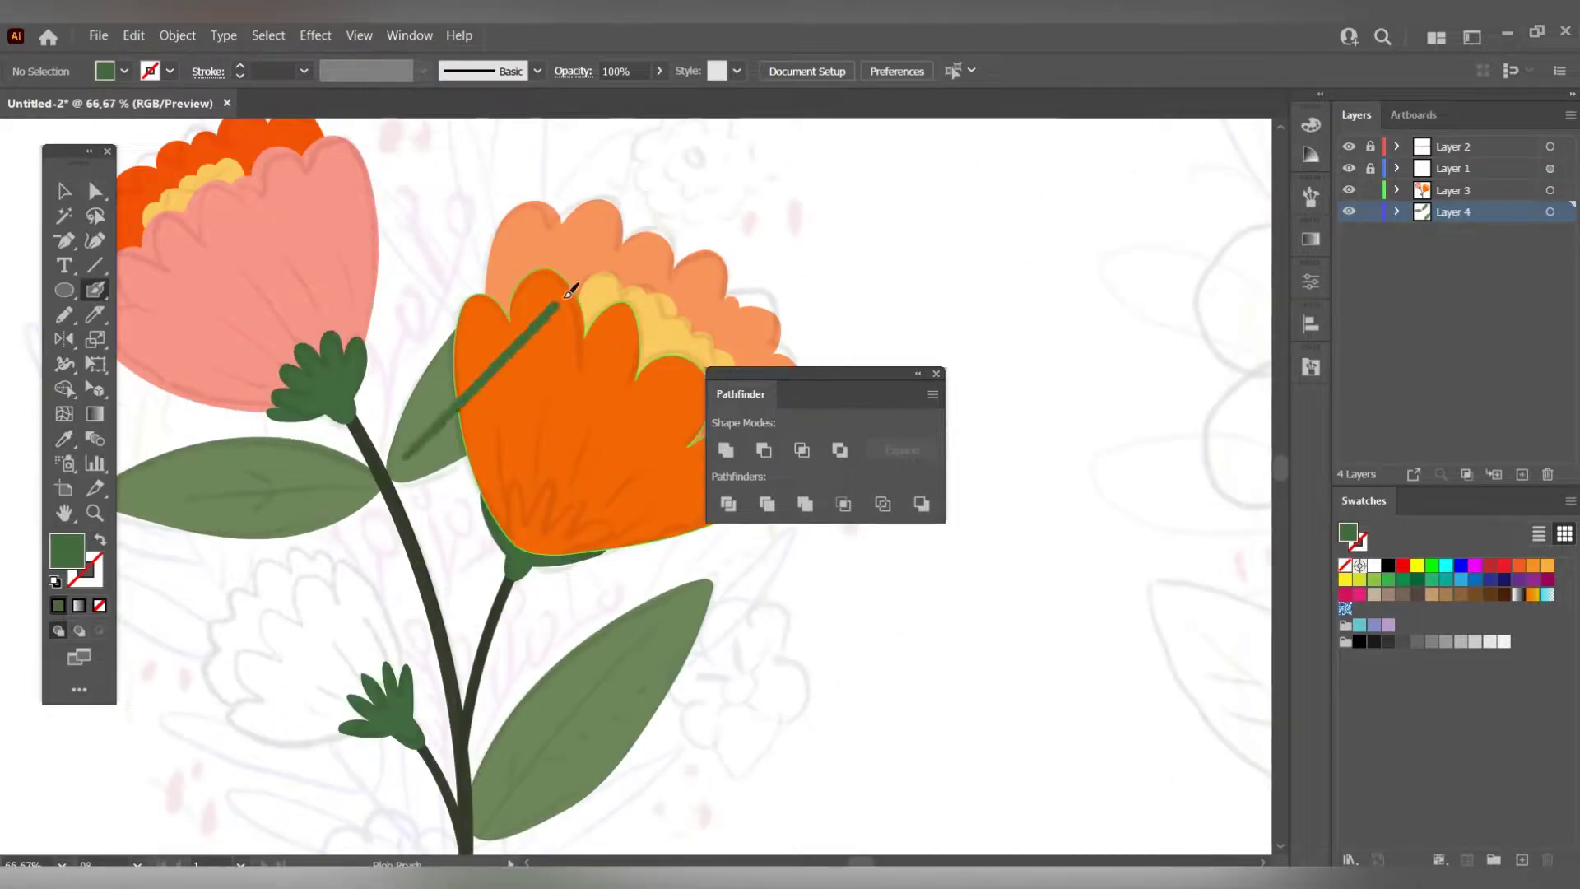
{"action": "mouse_move", "coordinate": [439, 383]}
{"action": "left_mouse_down"}
{"action": "mouse_move", "coordinate": [434, 446]}
{"action": "mouse_move", "coordinate": [631, 404]}
{"action": "left_mouse_up"}
{"action": "left_click_drag", "start_coordinate": [321, 451], "coordinate": [474, 452]}
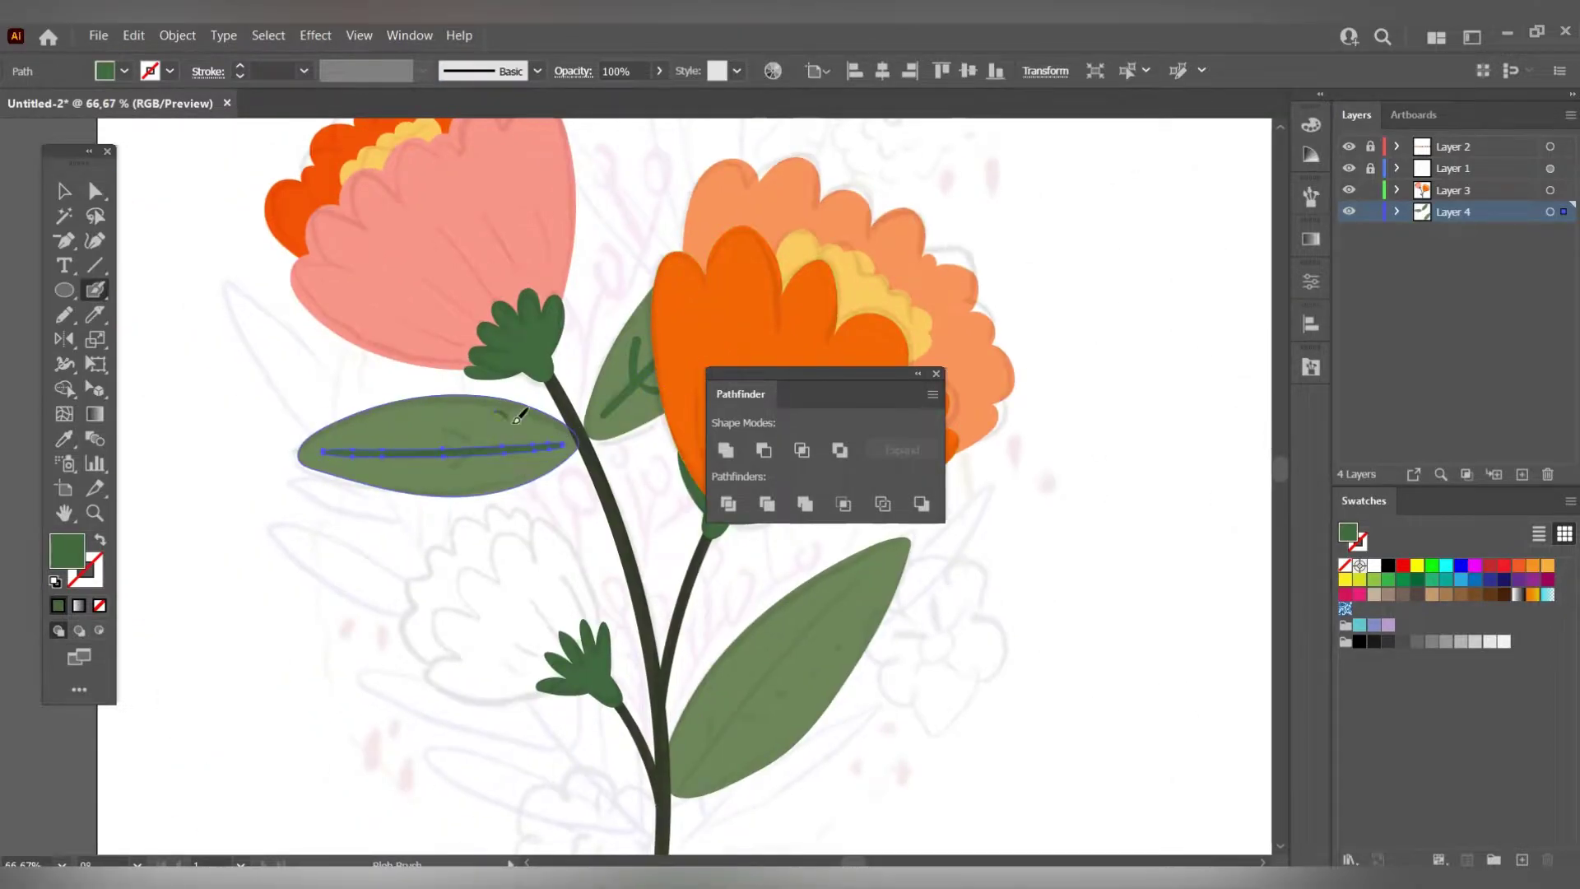
Paint a dark green vein on the lower-right leaf.
{"action": "scroll", "coordinate": [372, 414], "scroll_direction": "down", "scroll_amount": 1}
{"action": "scroll", "coordinate": [372, 414], "scroll_direction": "right", "scroll_amount": 2}
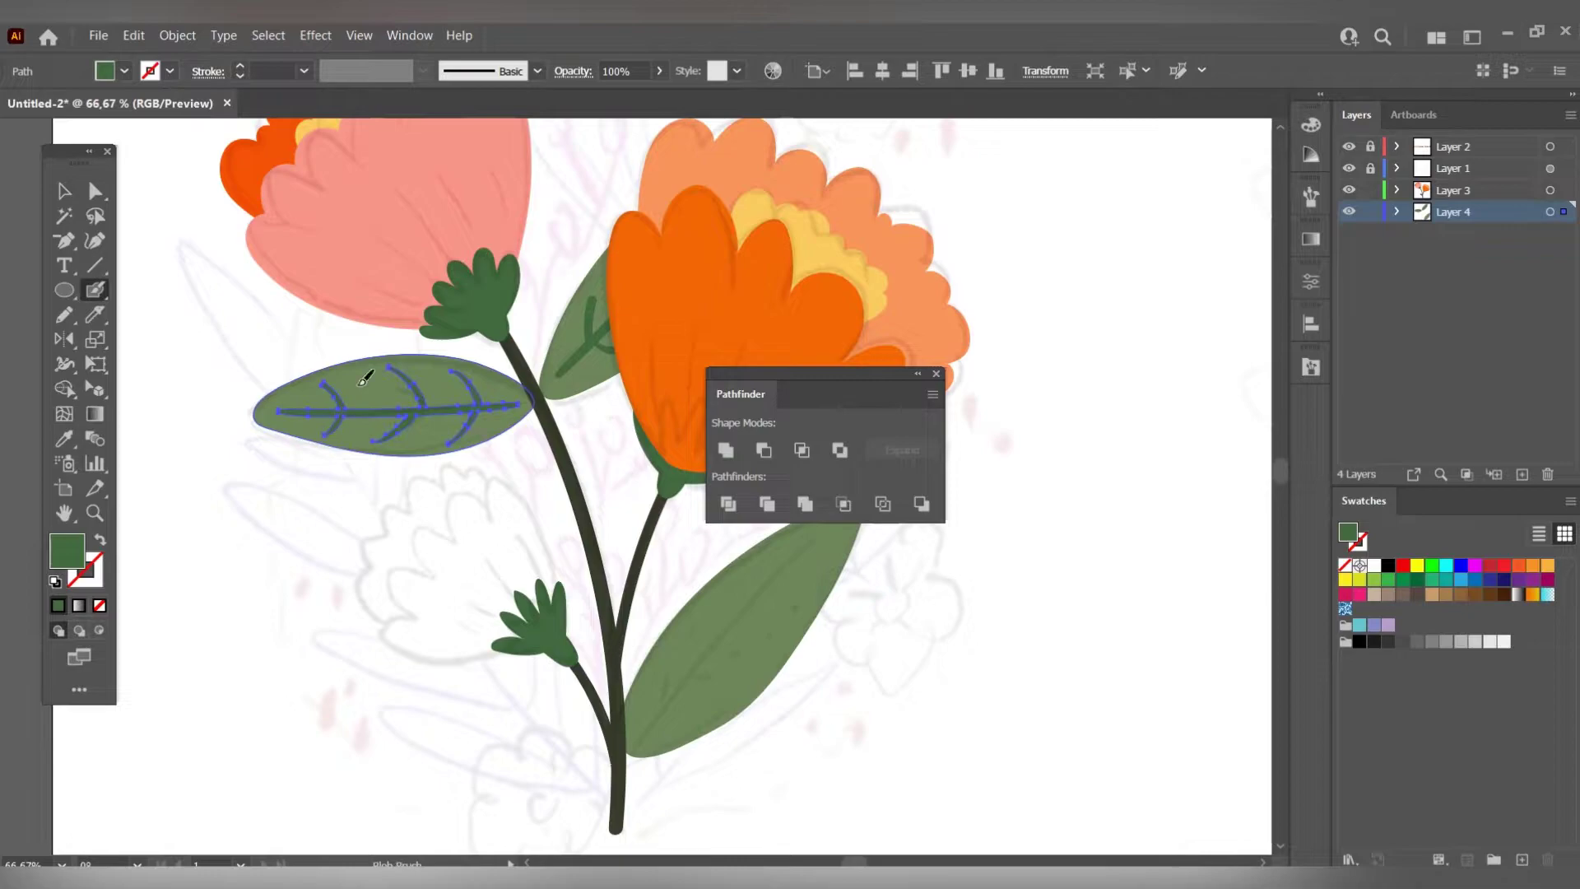
{"action": "scroll", "coordinate": [366, 373], "scroll_direction": "right", "scroll_amount": 1}
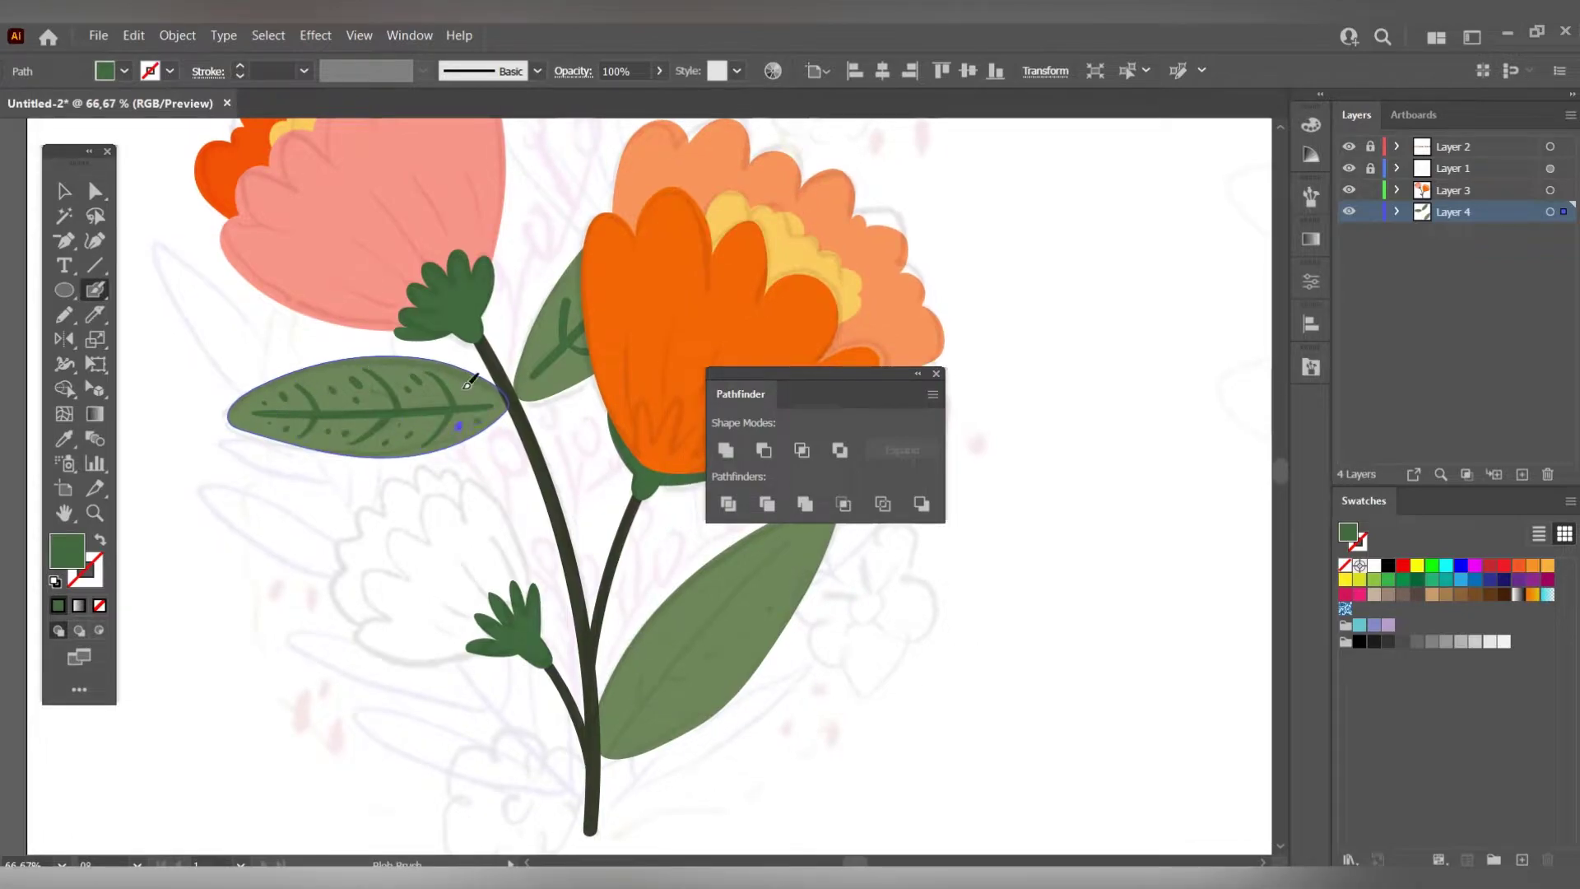
{"action": "scroll", "coordinate": [550, 333], "scroll_direction": "down", "scroll_amount": 3}
{"action": "scroll", "coordinate": [549, 334], "scroll_direction": "right", "scroll_amount": 4}
{"action": "left_click_drag", "start_coordinate": [455, 619], "coordinate": [623, 434]}
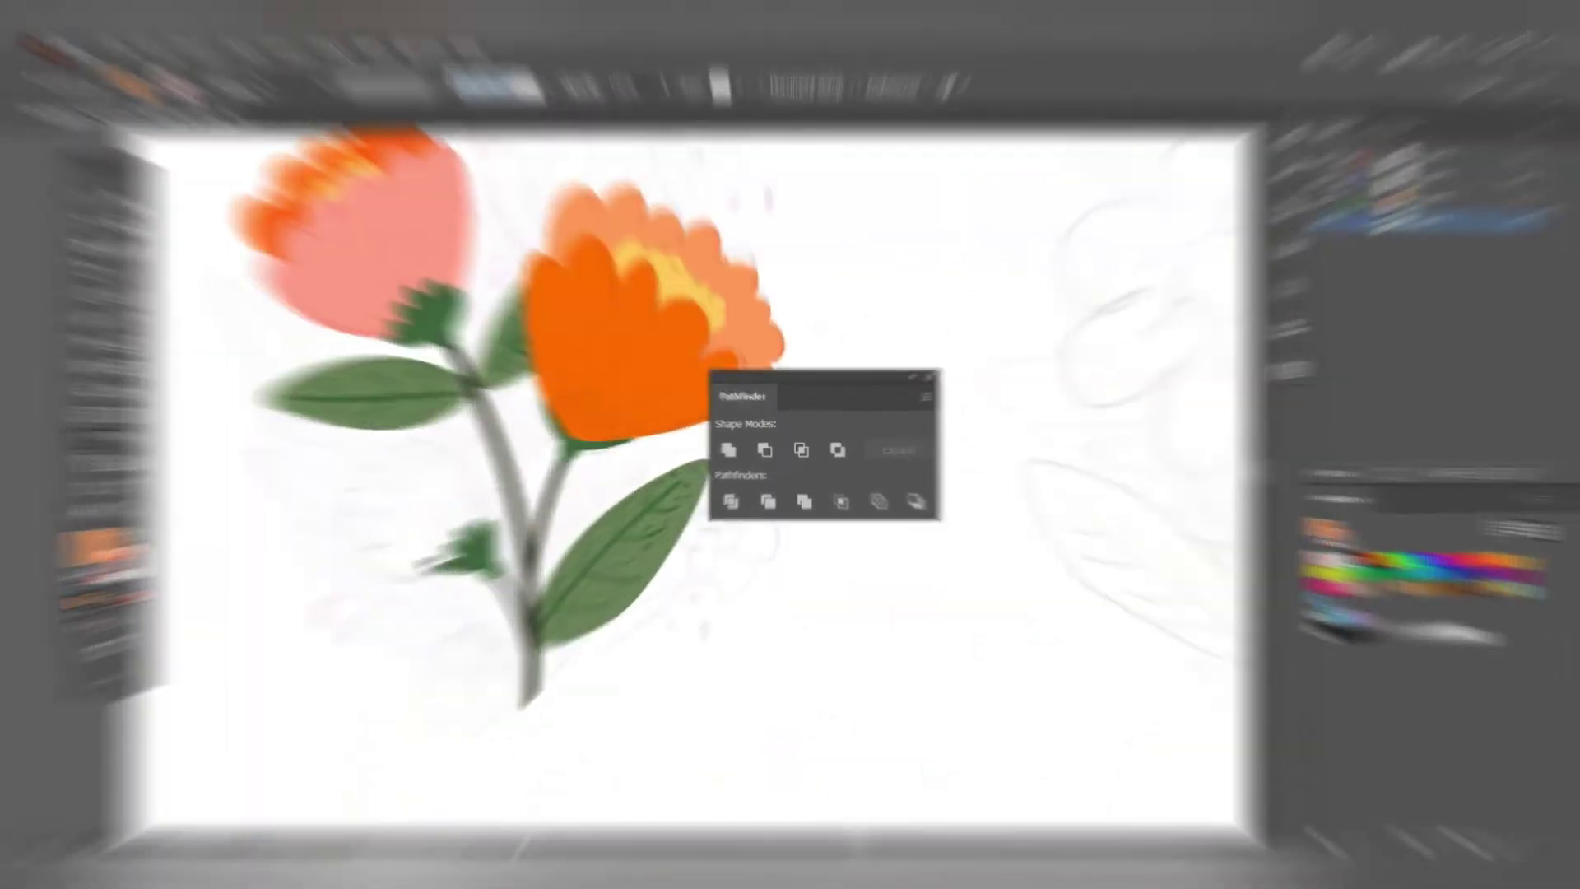
Draw a scalloped orange bud and two small orange five-petal blossoms beside the stem.
{"action": "mouse_move", "coordinate": [499, 568]}
{"action": "left_mouse_down"}
{"action": "mouse_move", "coordinate": [319, 502]}
{"action": "mouse_move", "coordinate": [325, 647]}
{"action": "left_mouse_up"}
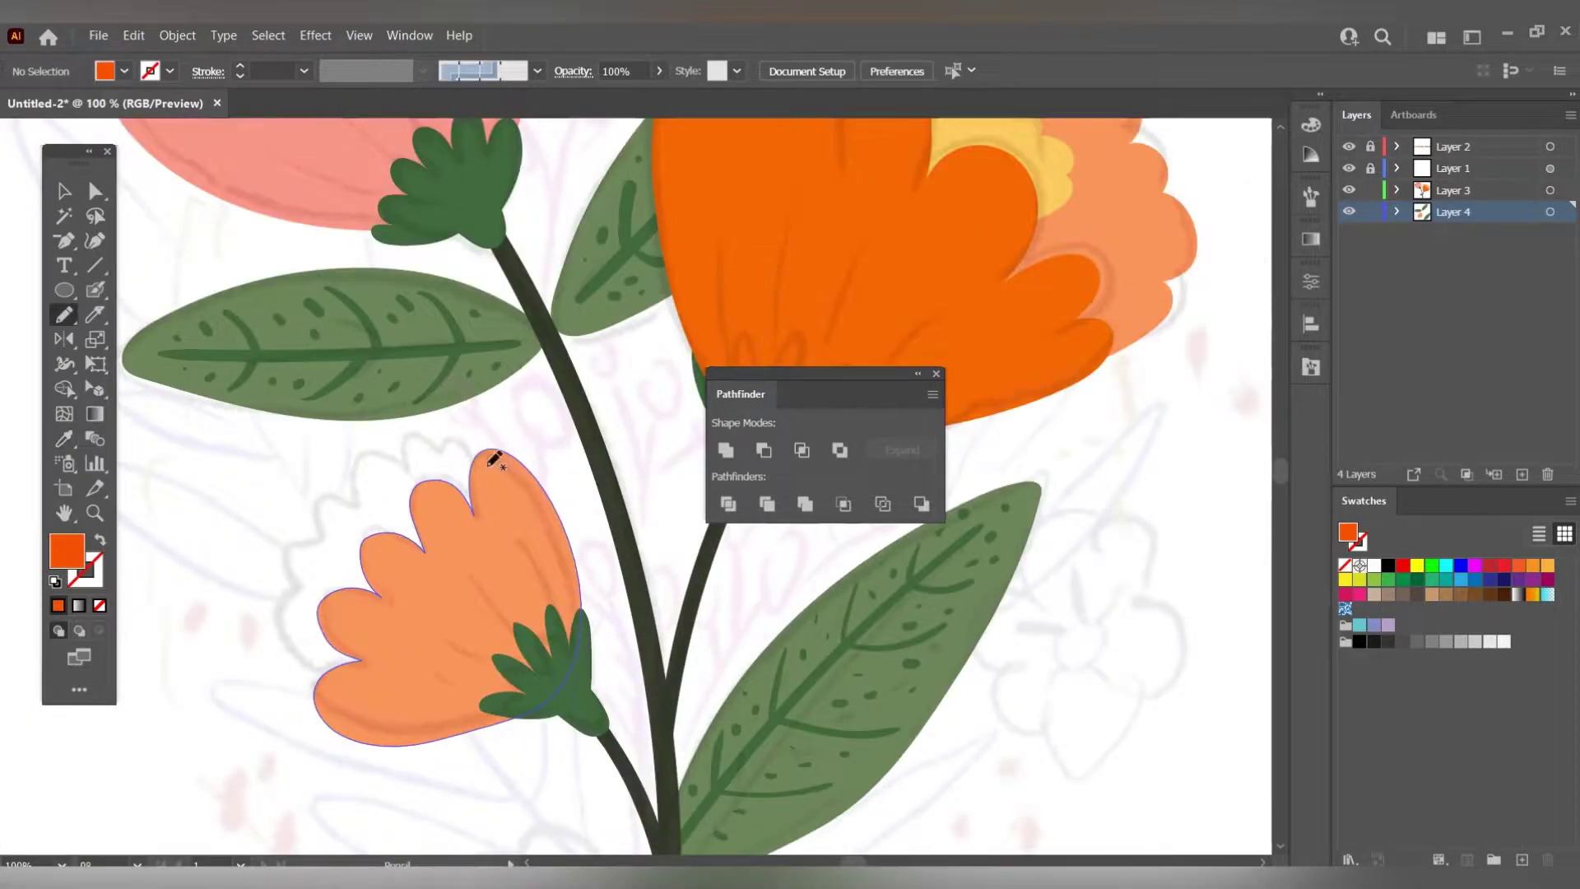
{"action": "mouse_move", "coordinate": [494, 474]}
{"action": "left_mouse_down"}
{"action": "mouse_move", "coordinate": [298, 545]}
{"action": "mouse_move", "coordinate": [497, 518]}
{"action": "left_mouse_up"}
{"action": "key", "text": "v"}
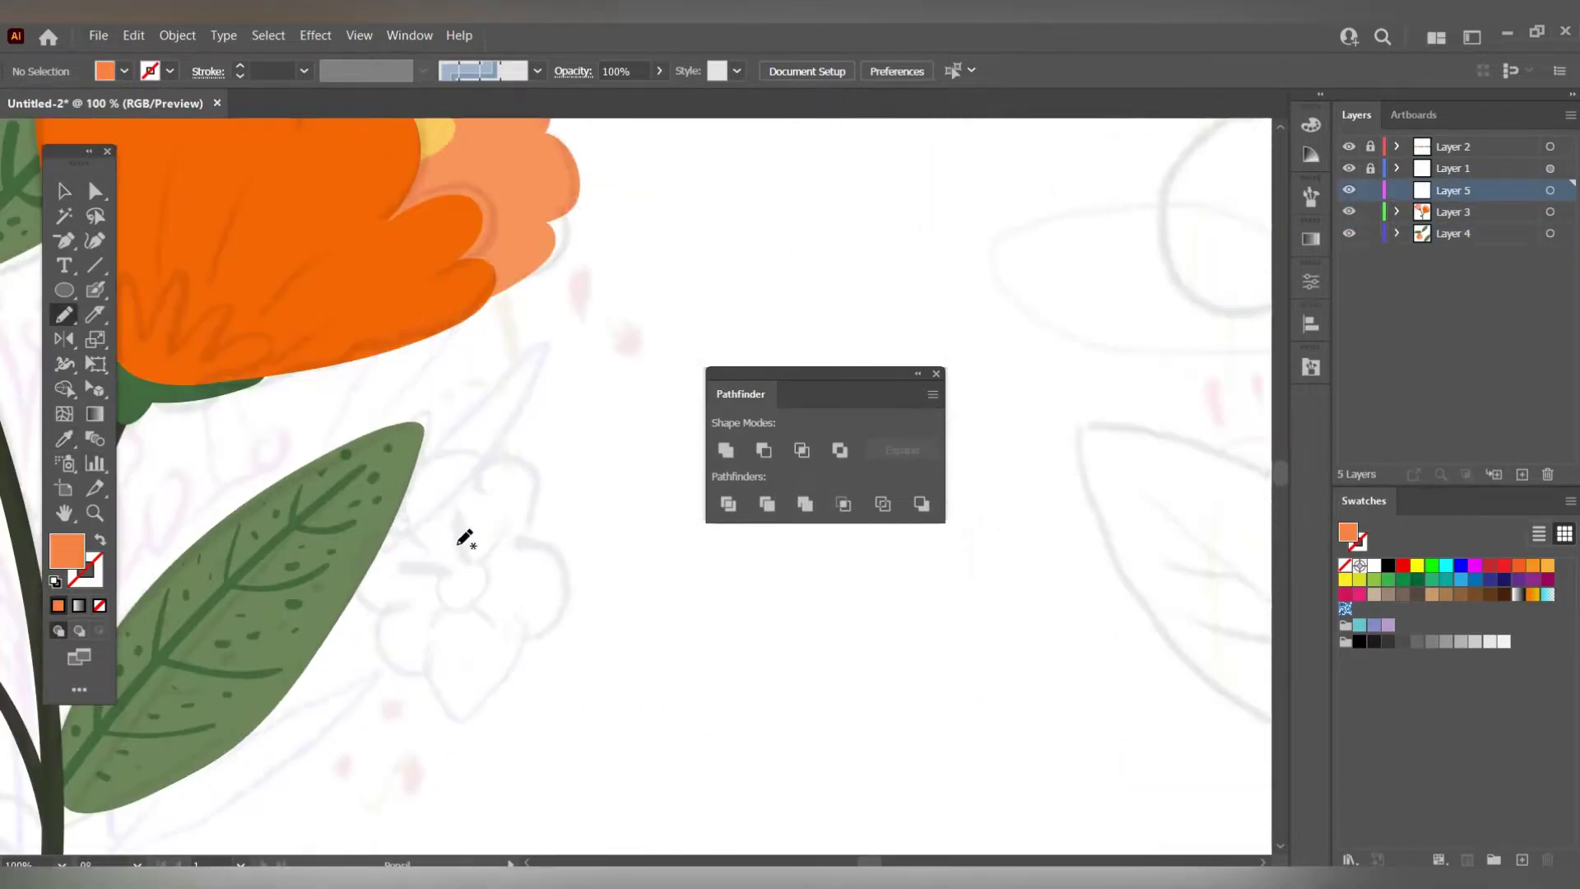
{"action": "left_click_drag", "start_coordinate": [465, 539], "coordinate": [451, 465]}
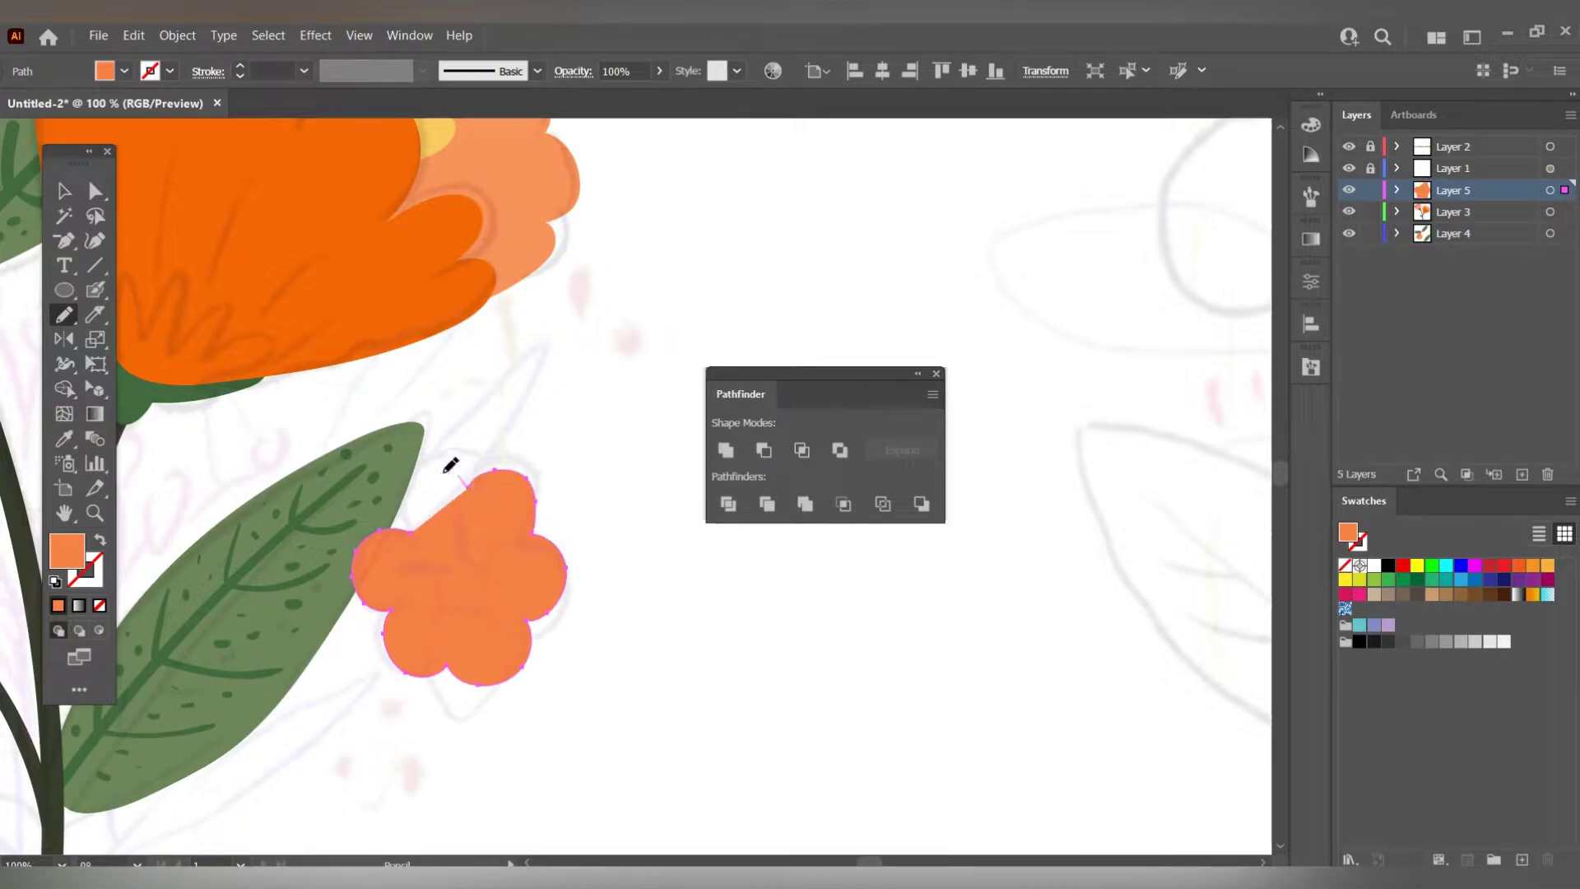
{"action": "mouse_move", "coordinate": [459, 522]}
{"action": "left_mouse_down"}
{"action": "mouse_move", "coordinate": [281, 604]}
{"action": "mouse_move", "coordinate": [388, 436]}
{"action": "left_mouse_up"}
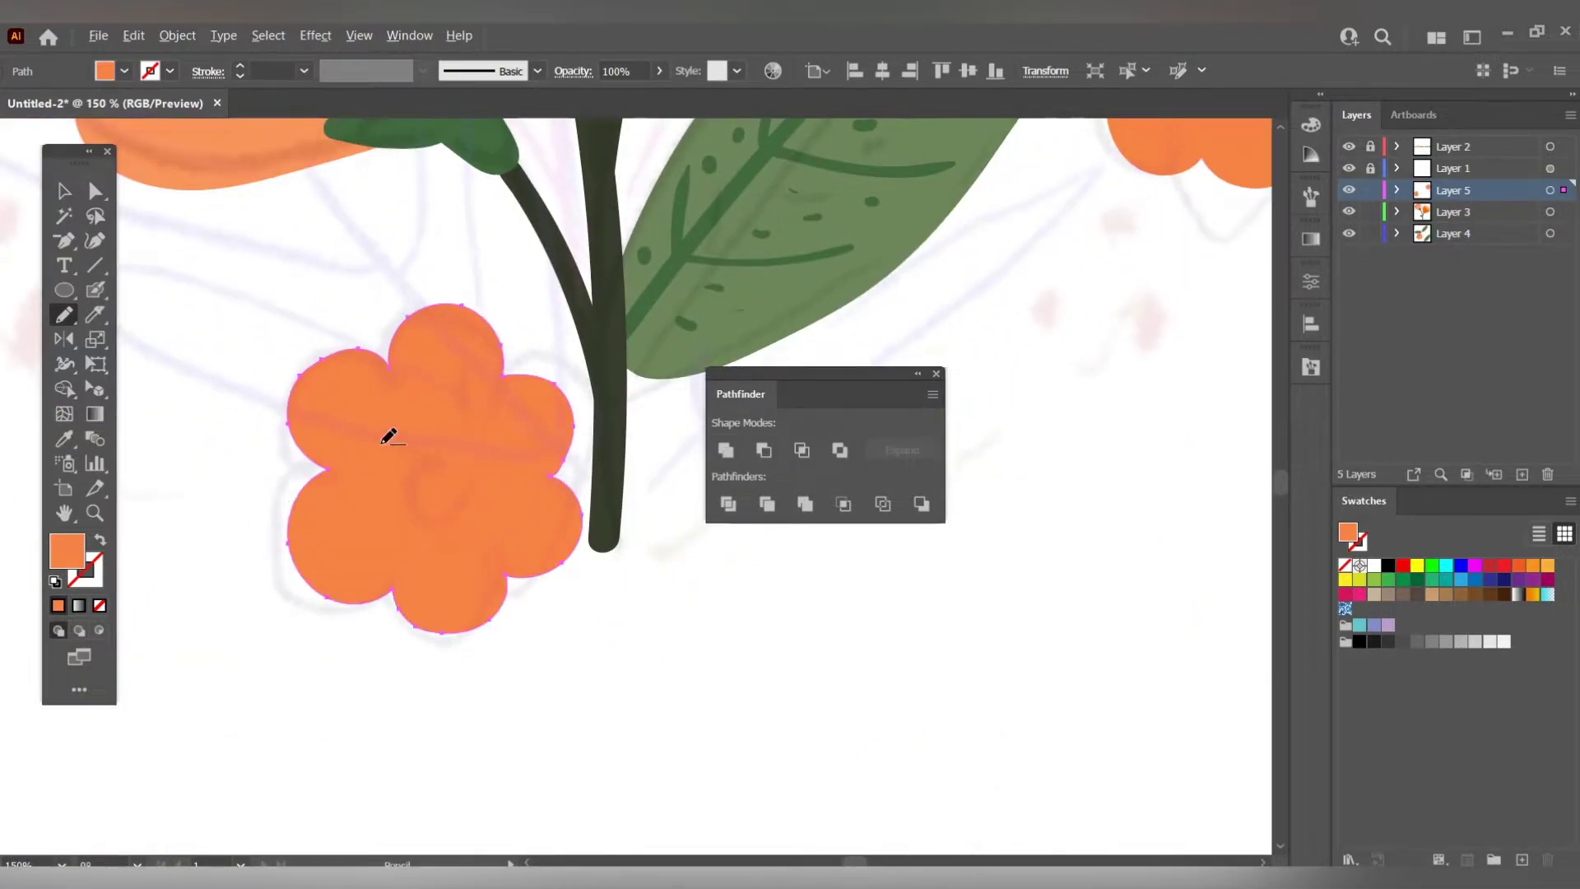
{"action": "key", "text": "ctrl+shift+a"}
{"action": "key", "text": "ctrl+minus"}
{"action": "key", "text": "ctrl+minus"}
{"action": "key", "text": "ctrl+minus"}
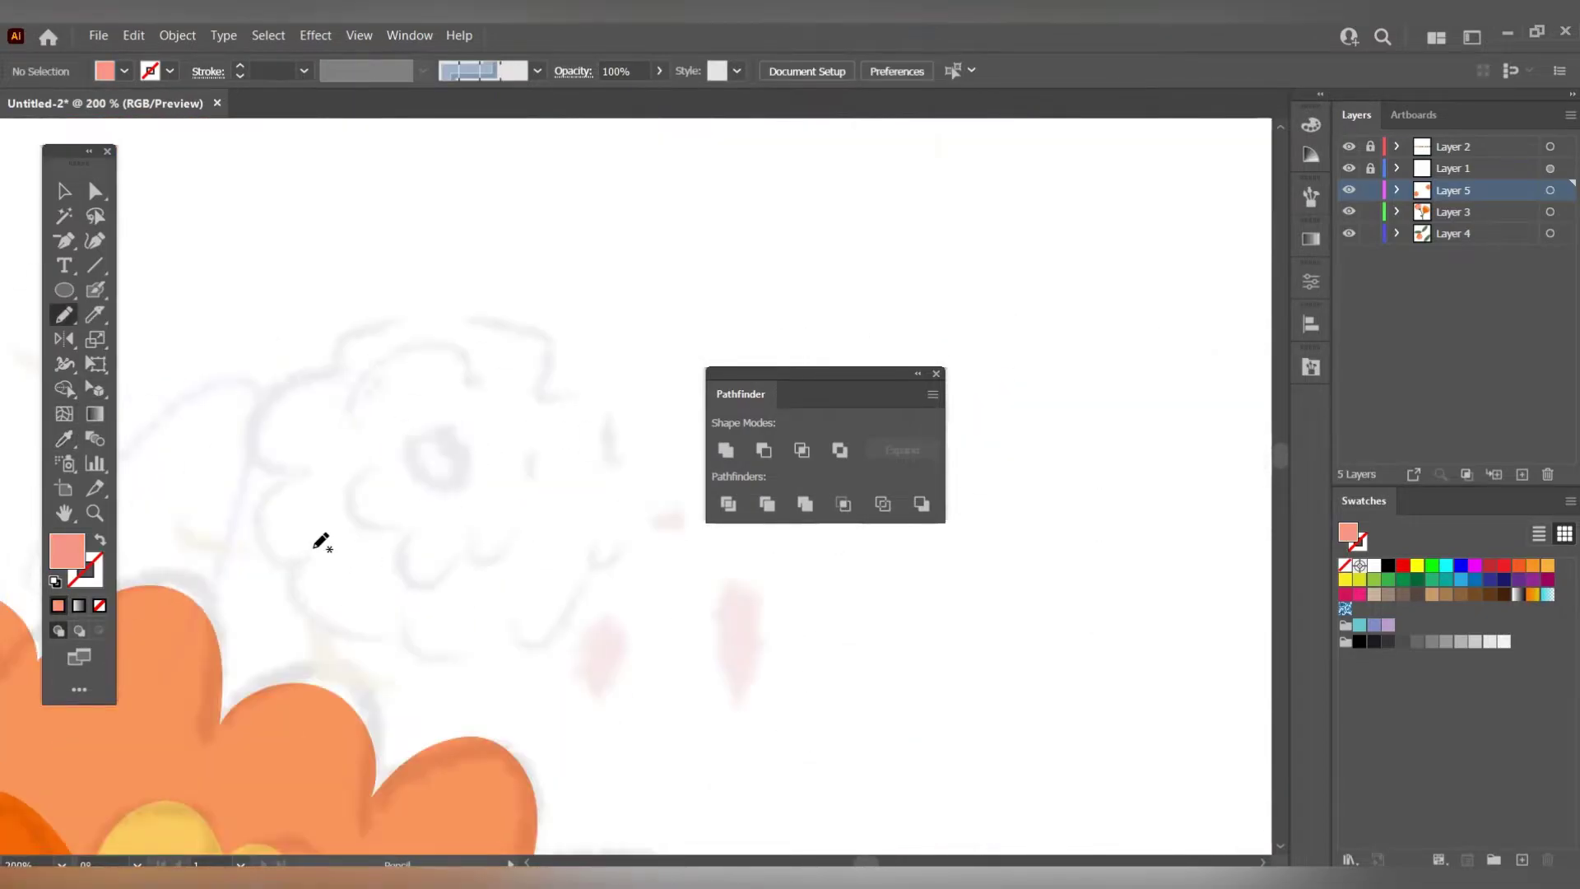
Draw a small pink scalloped flower above the bouquet.
{"action": "mouse_move", "coordinate": [311, 546]}
{"action": "left_mouse_down"}
{"action": "mouse_move", "coordinate": [526, 618]}
{"action": "mouse_move", "coordinate": [622, 454]}
{"action": "mouse_move", "coordinate": [497, 296]}
{"action": "mouse_move", "coordinate": [303, 353]}
{"action": "mouse_move", "coordinate": [289, 536]}
{"action": "left_mouse_up"}
{"action": "key", "text": "ctrl+minus"}
{"action": "key", "text": "ctrl+minus"}
{"action": "key", "text": "ctrl+minus"}
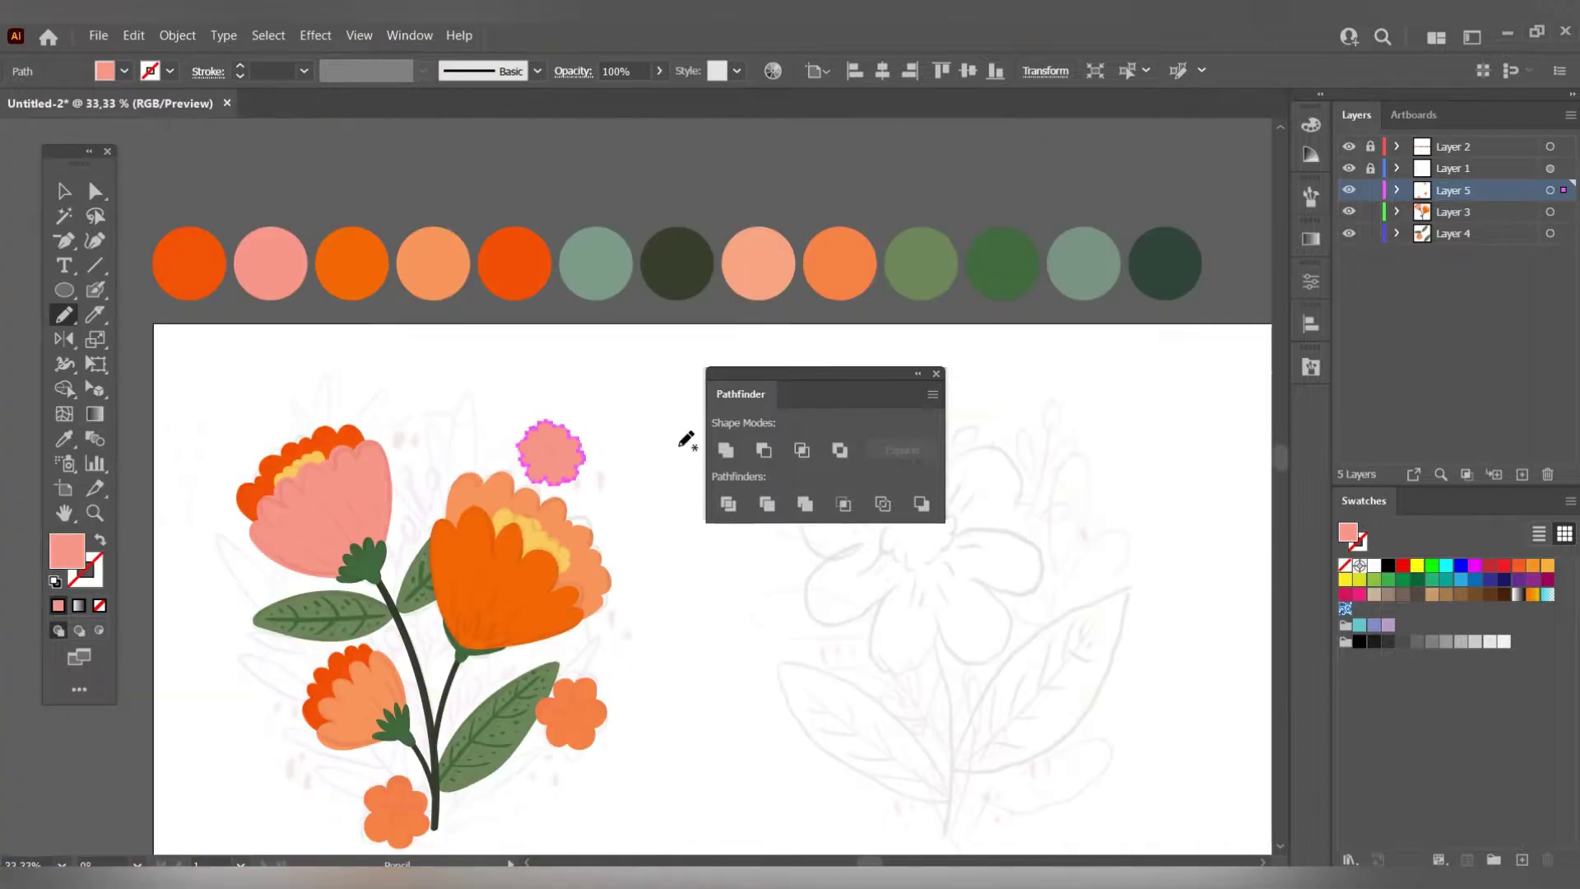
{"action": "key", "text": "ctrl+shift+a"}
{"action": "scroll", "coordinate": [627, 664], "scroll_direction": "up", "scroll_amount": 4}
Add a pale salmon round centre to the orange blossom beside the leaf.
{"action": "key", "text": "i"}
{"action": "left_click", "coordinate": [462, 648]}
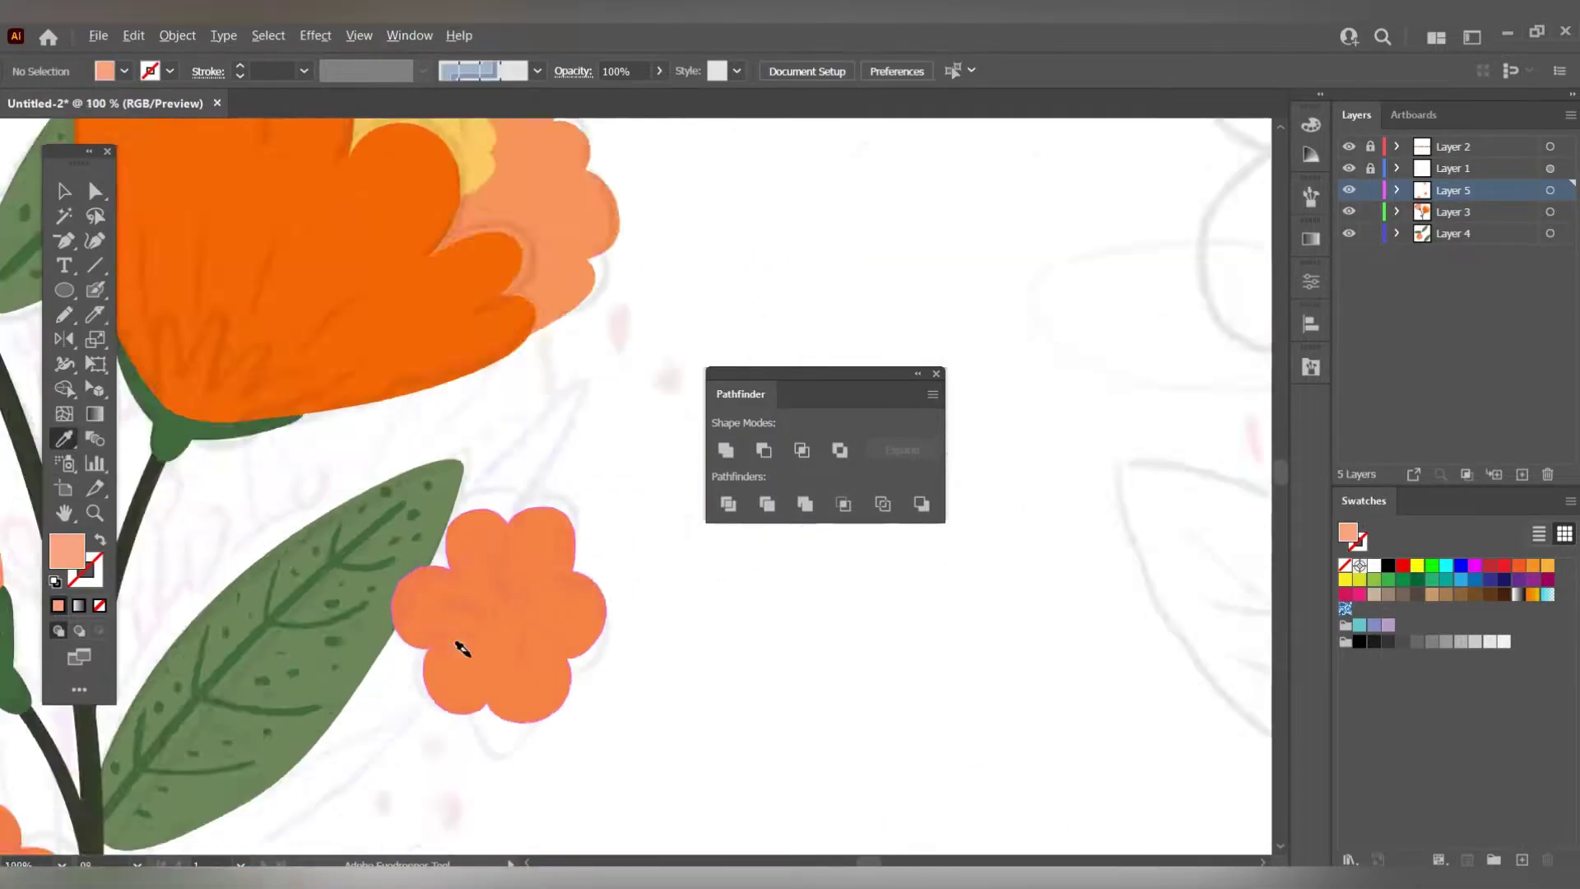
{"action": "scroll", "coordinate": [486, 653], "scroll_direction": "up", "scroll_amount": 2}
{"action": "key", "text": "n"}
{"action": "left_click_drag", "start_coordinate": [521, 497], "coordinate": [576, 535]}
{"action": "scroll", "coordinate": [576, 535], "scroll_direction": "down", "scroll_amount": 3}
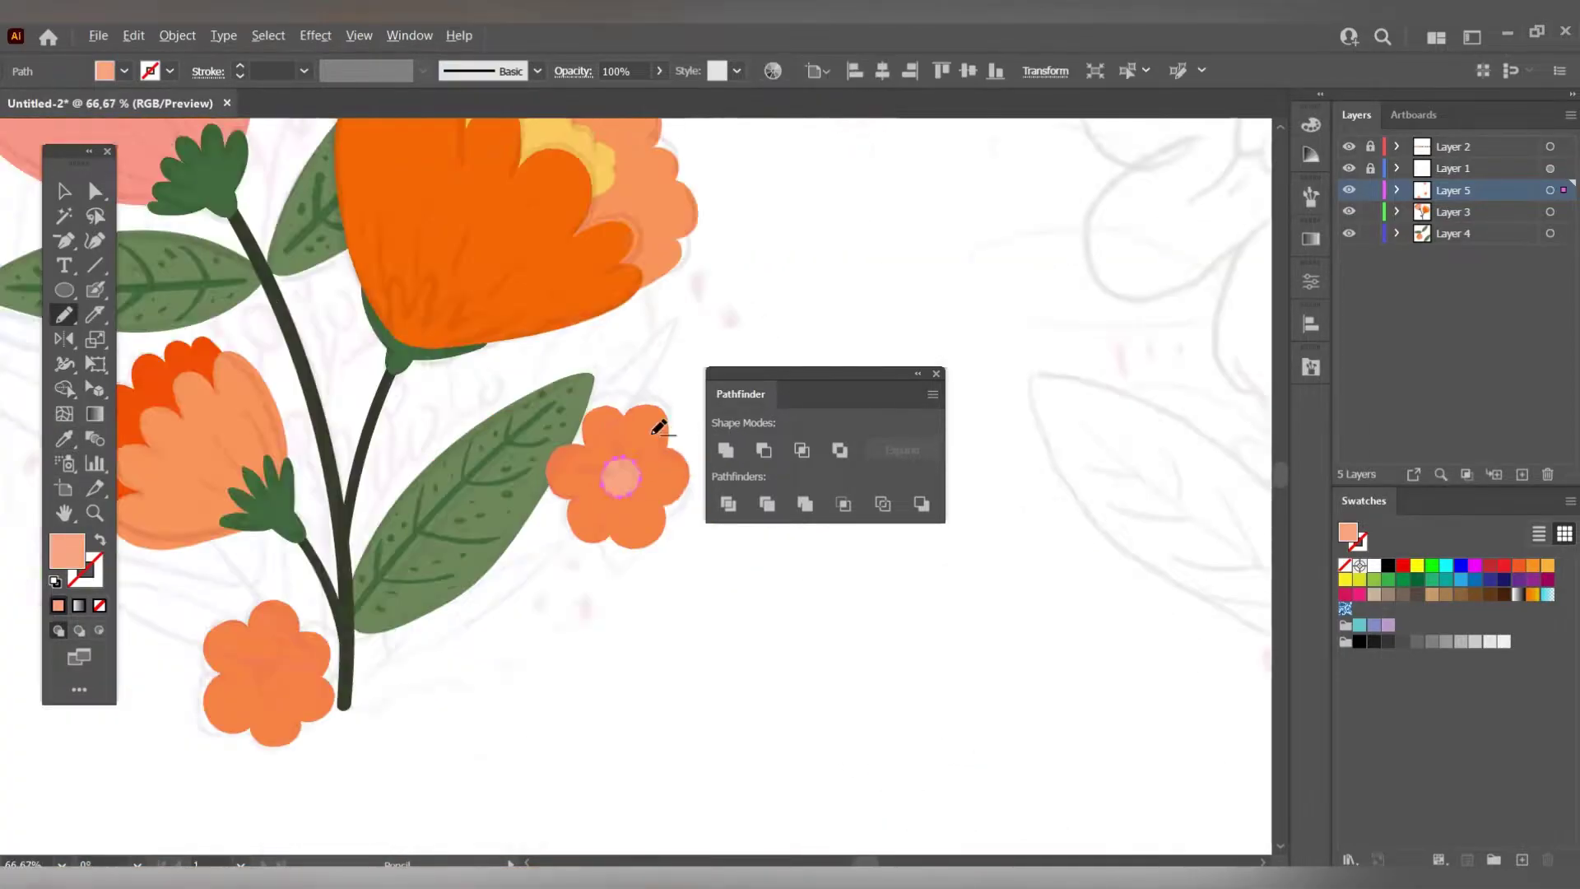
{"action": "scroll", "coordinate": [413, 589], "scroll_direction": "up", "scroll_amount": 1}
{"action": "scroll", "coordinate": [733, 471], "scroll_direction": "down", "scroll_amount": 3}
{"action": "scroll", "coordinate": [540, 388], "scroll_direction": "down", "scroll_amount": 2}
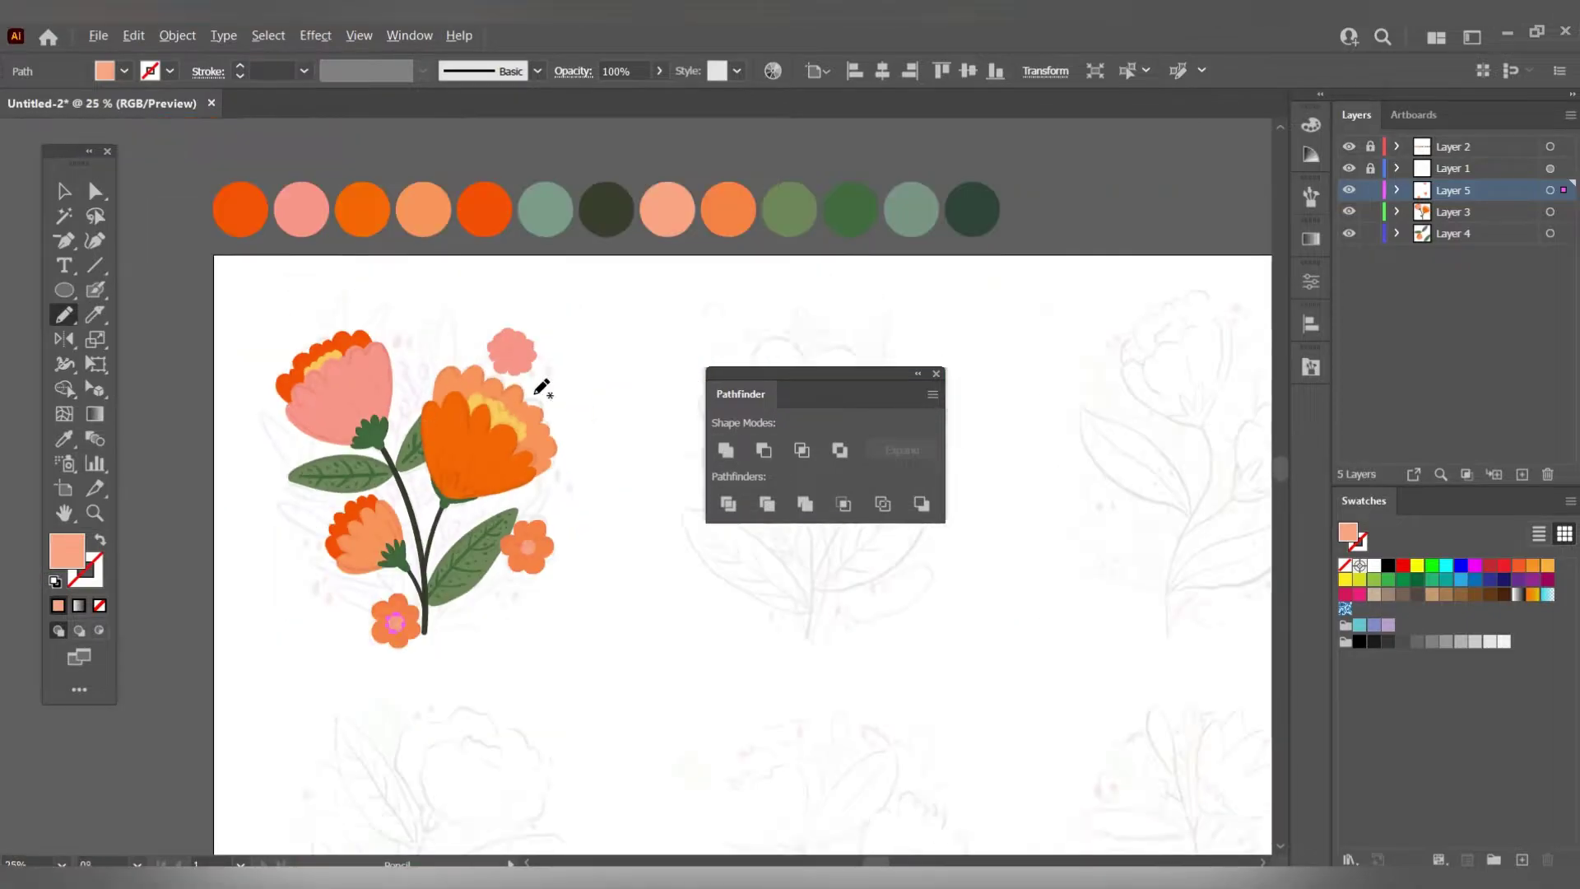
{"action": "scroll", "coordinate": [318, 353], "scroll_direction": "right", "scroll_amount": 2}
Add a scalloped red-orange centre to the pink flower.
{"action": "key", "text": "i"}
{"action": "left_click", "coordinate": [459, 209]}
{"action": "scroll", "coordinate": [445, 356], "scroll_direction": "up", "scroll_amount": 5}
{"action": "key", "text": "n"}
{"action": "mouse_move", "coordinate": [444, 427]}
{"action": "left_mouse_down"}
{"action": "mouse_move", "coordinate": [554, 505]}
{"action": "mouse_move", "coordinate": [546, 529]}
{"action": "mouse_move", "coordinate": [619, 424]}
{"action": "mouse_move", "coordinate": [511, 335]}
{"action": "mouse_move", "coordinate": [436, 421]}
{"action": "left_mouse_up"}
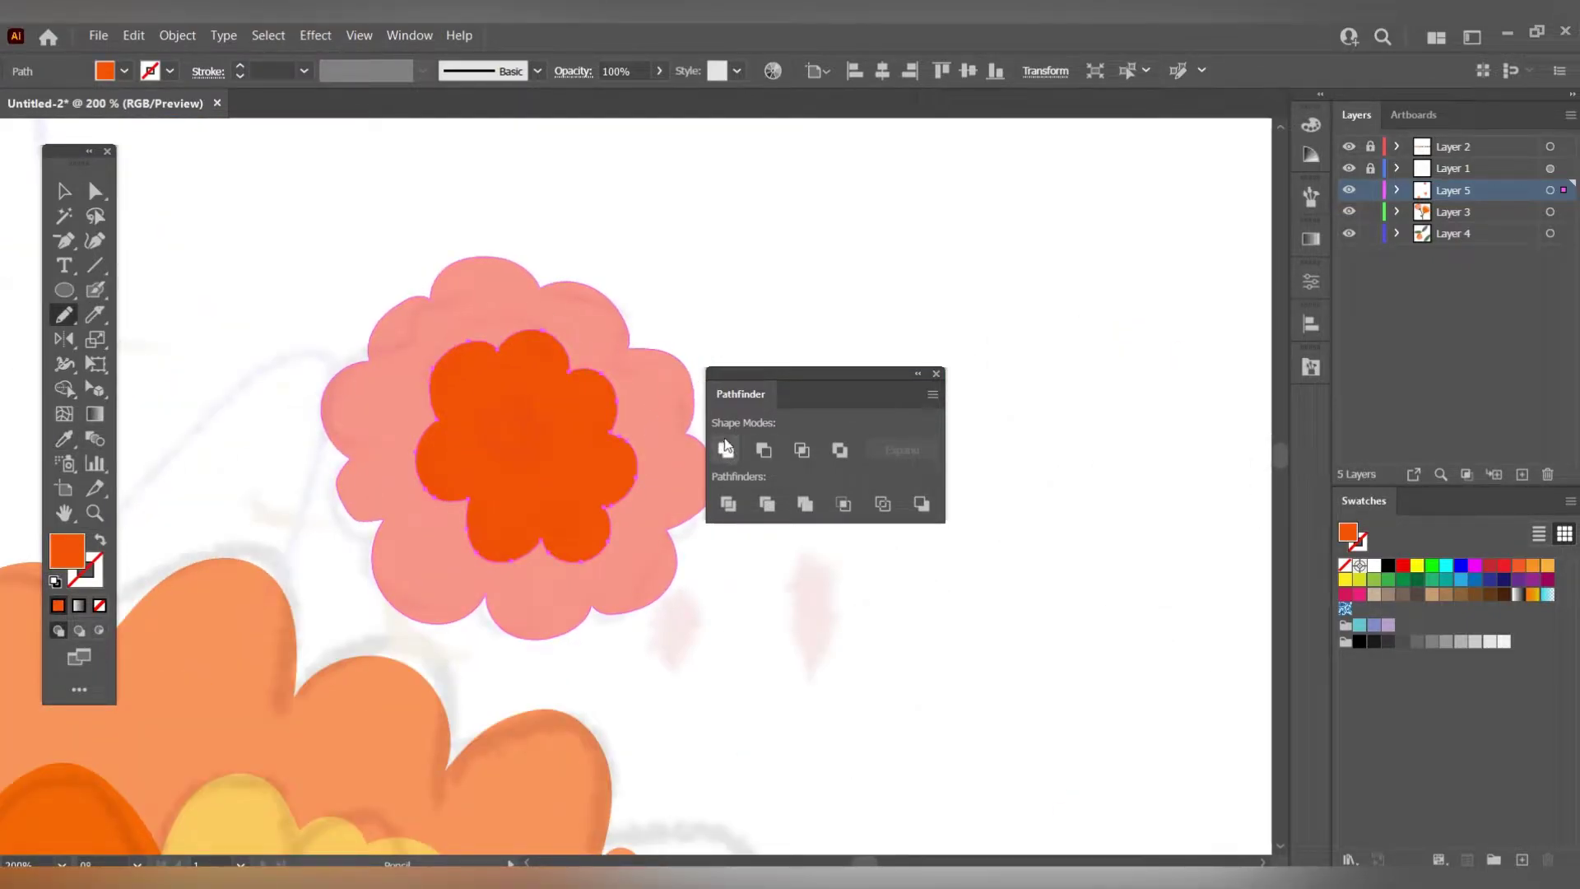
{"action": "scroll", "coordinate": [395, 405], "scroll_direction": "down", "scroll_amount": 3}
Put a yellow circle in the pink flower's centre, then sample orange.
{"action": "key", "text": "i"}
{"action": "left_click", "coordinate": [213, 436]}
{"action": "scroll", "coordinate": [395, 406], "scroll_direction": "up", "scroll_amount": 1}
{"action": "scroll", "coordinate": [565, 436], "scroll_direction": "up", "scroll_amount": 3}
{"action": "key", "text": "n"}
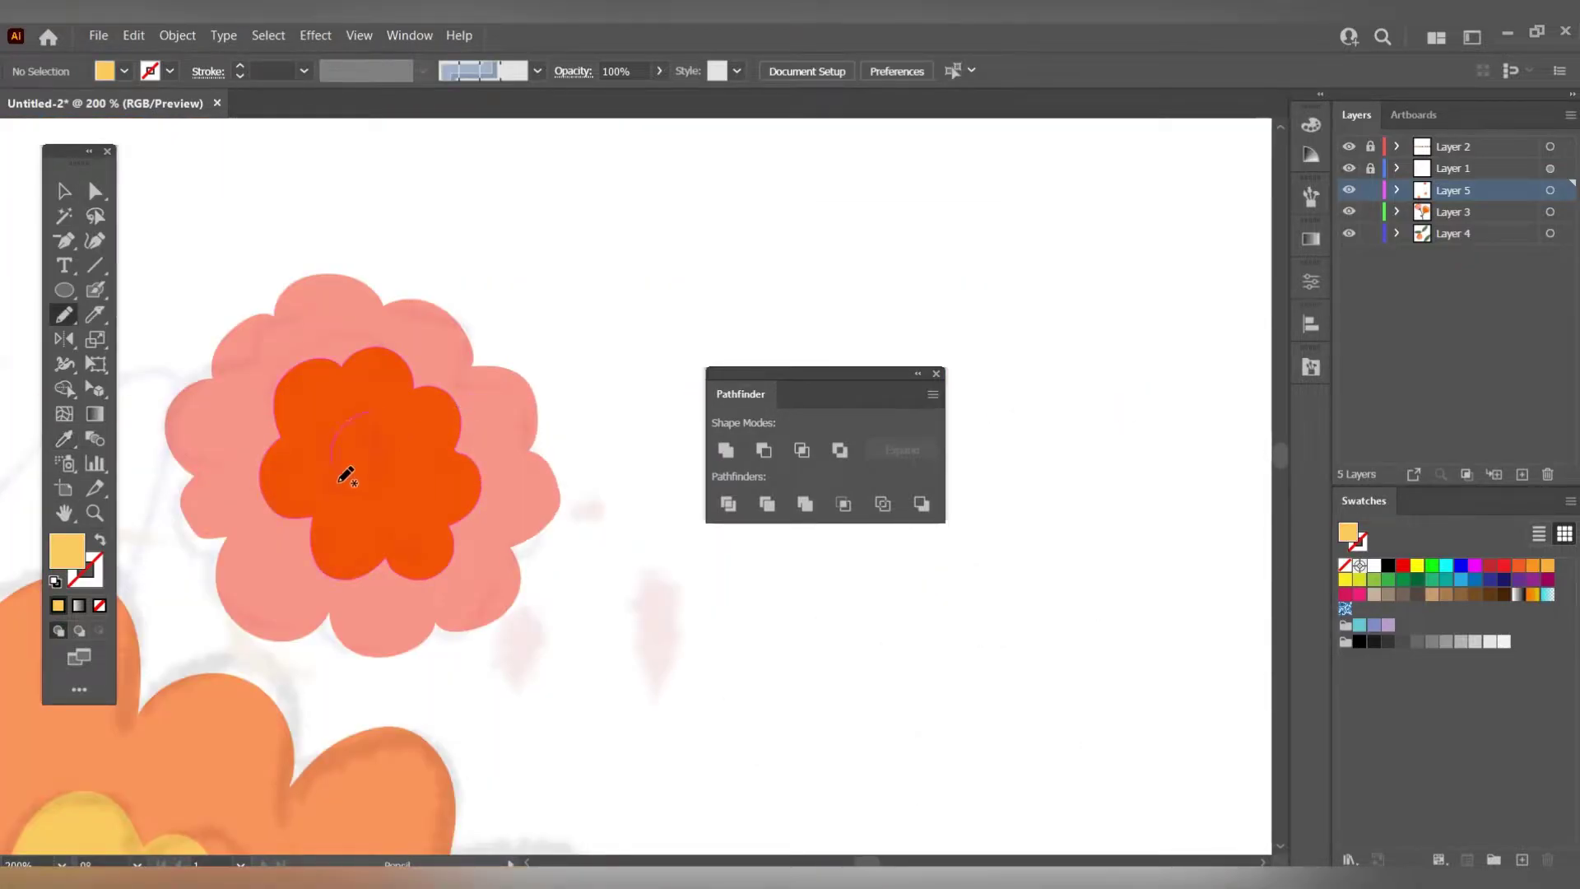
{"action": "left_click_drag", "start_coordinate": [342, 469], "coordinate": [342, 461]}
{"action": "scroll", "coordinate": [599, 368], "scroll_direction": "down", "scroll_amount": 4}
{"action": "scroll", "coordinate": [576, 395], "scroll_direction": "down", "scroll_amount": 2}
{"action": "scroll", "coordinate": [589, 346], "scroll_direction": "up", "scroll_amount": 2}
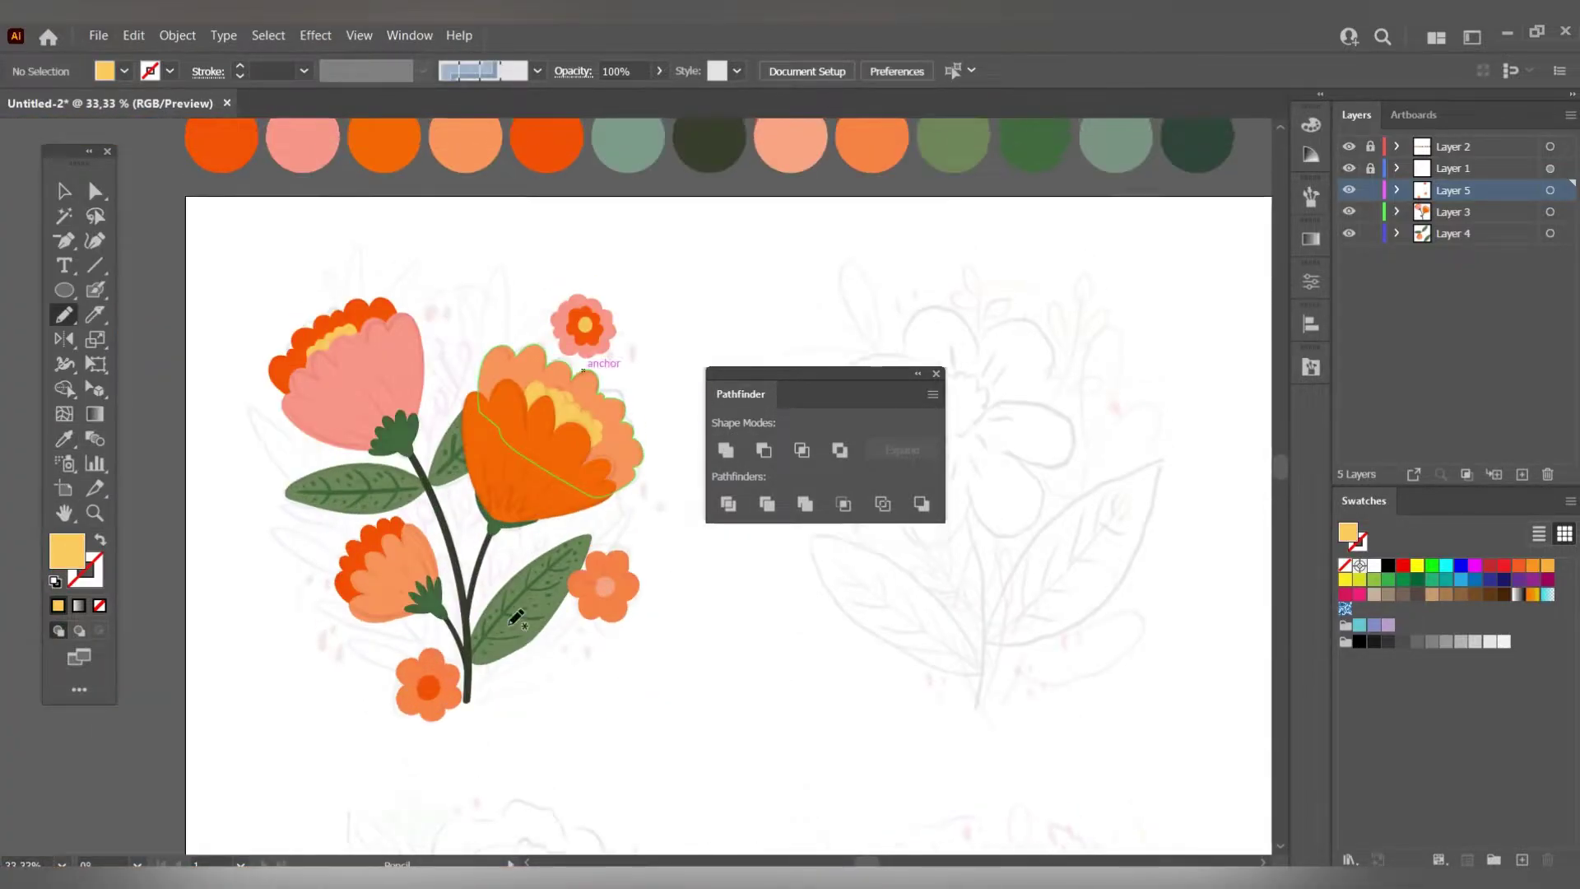
{"action": "scroll", "coordinate": [505, 606], "scroll_direction": "up", "scroll_amount": 2}
{"action": "scroll", "coordinate": [505, 606], "scroll_direction": "down", "scroll_amount": 3}
{"action": "left_click", "coordinate": [66, 442]}
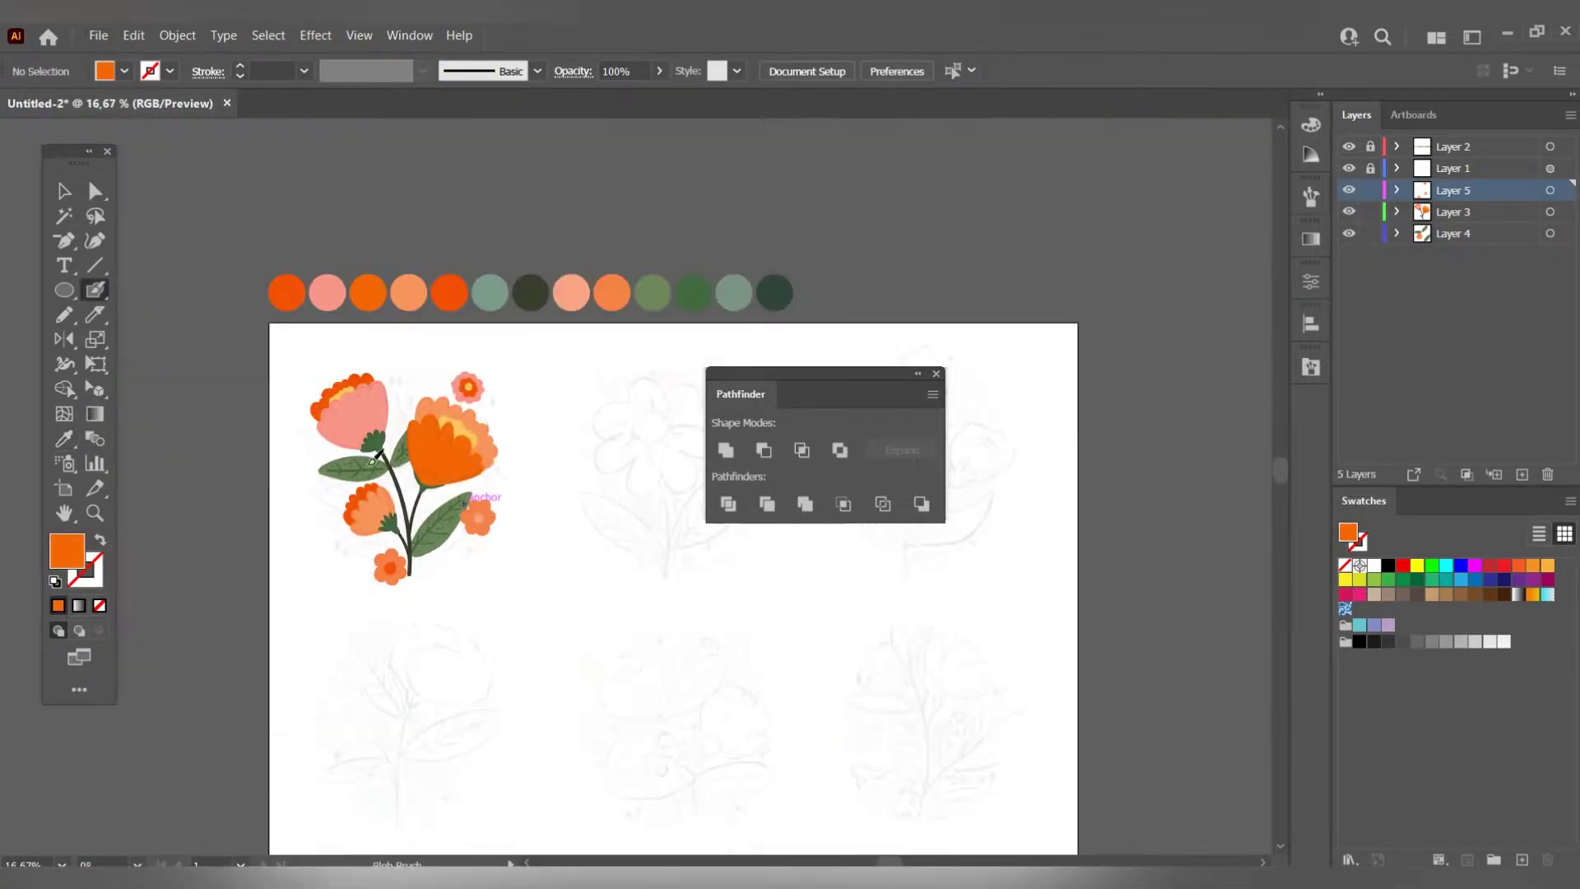
Paint orange stamen strokes radiating around the small blossom's centre.
{"action": "key", "text": "i"}
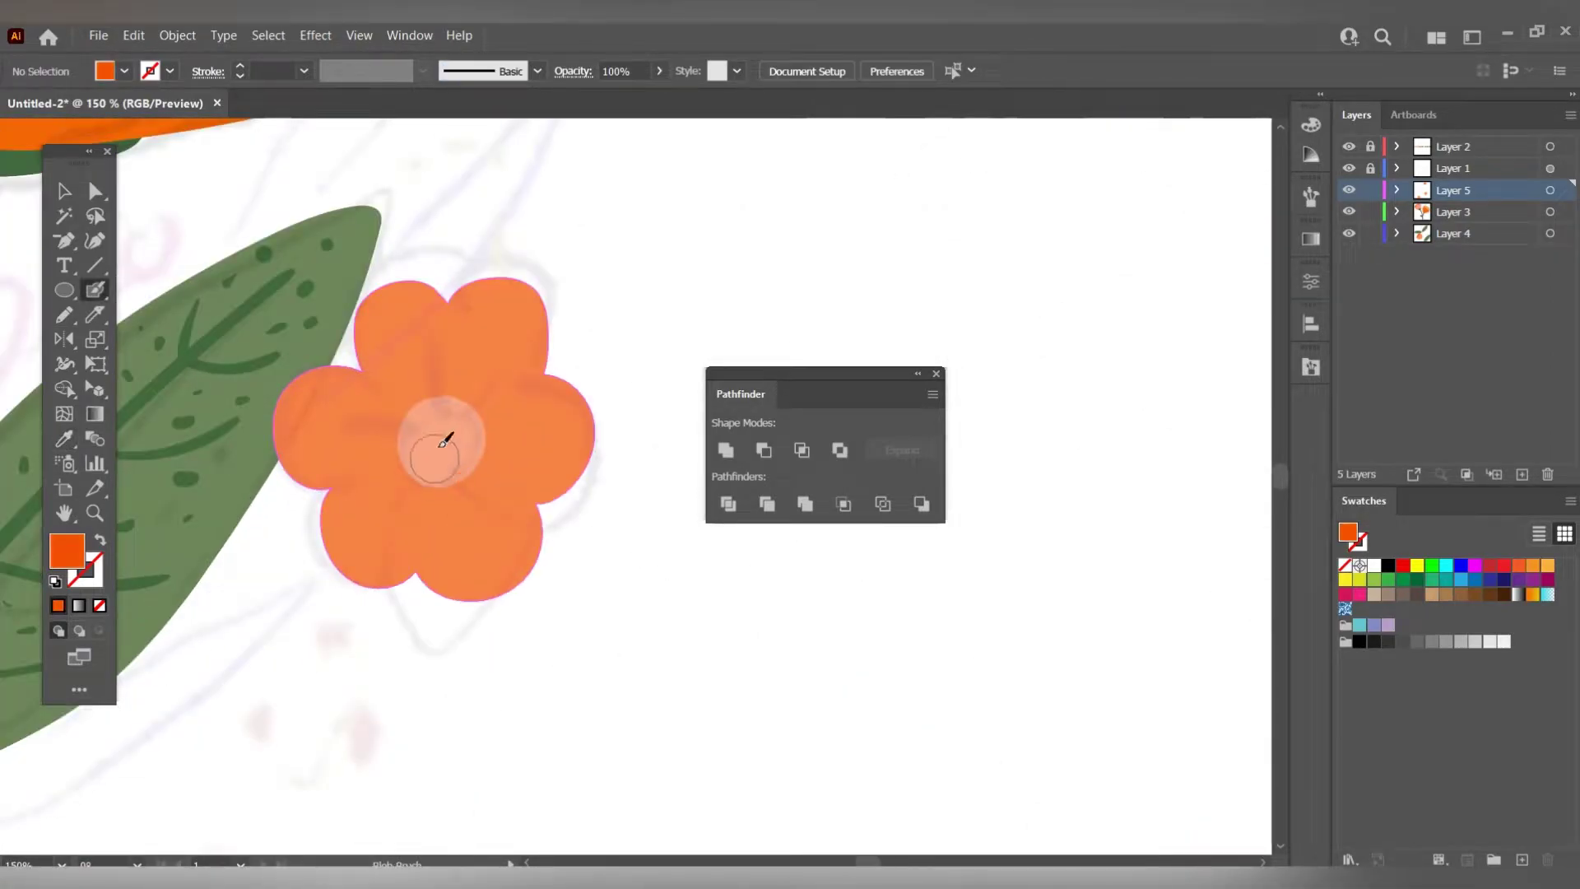
{"action": "left_click_drag", "start_coordinate": [409, 487], "coordinate": [387, 520]}
{"action": "left_click_drag", "start_coordinate": [478, 537], "coordinate": [447, 467]}
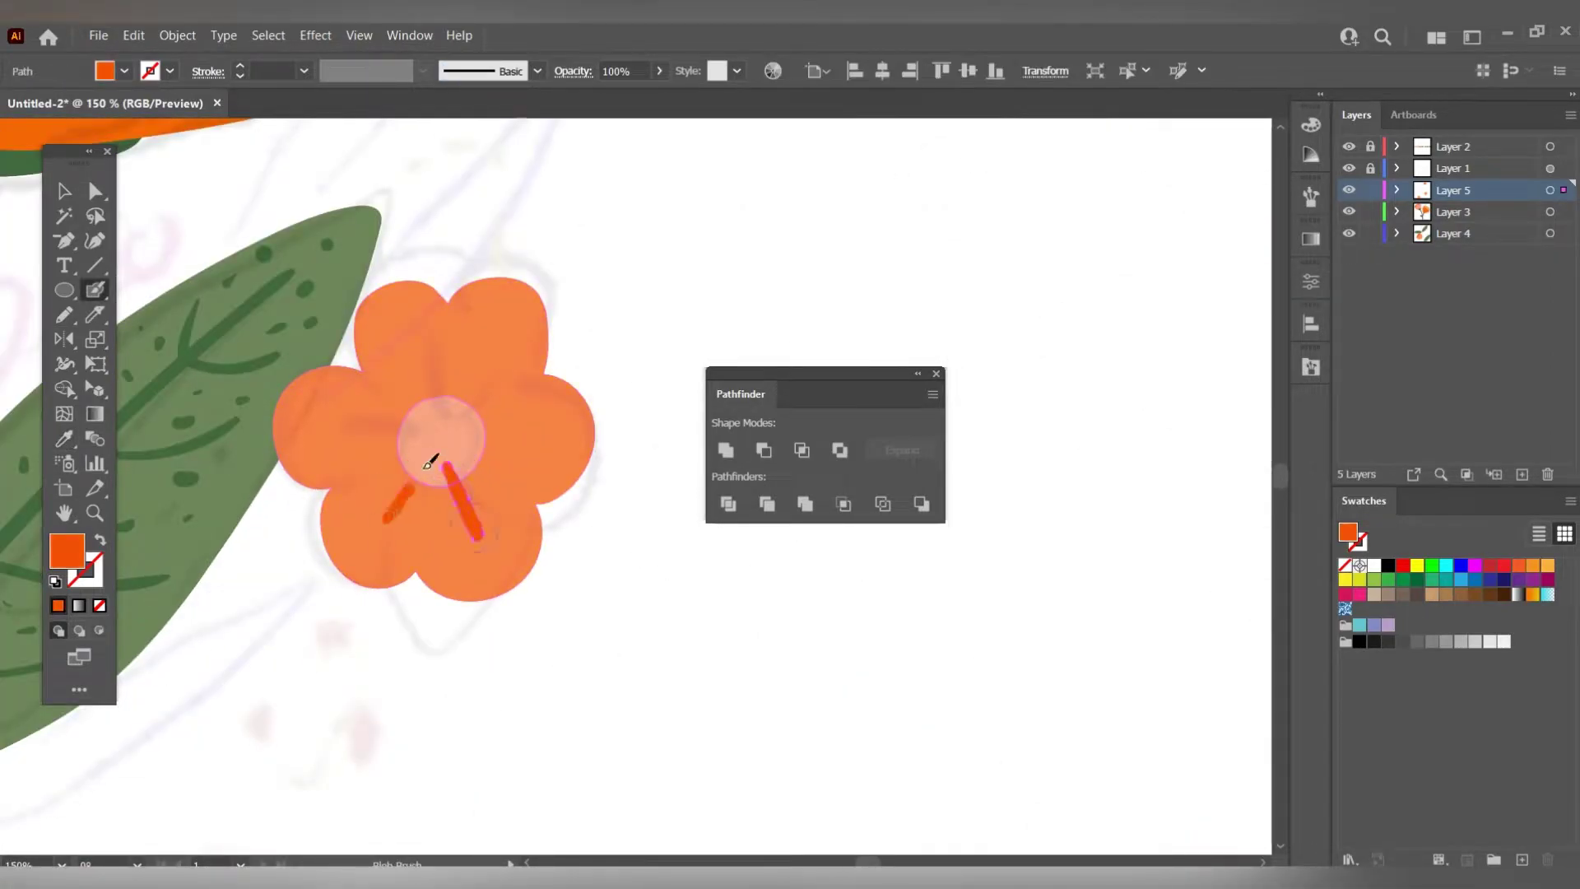
{"action": "left_click", "coordinate": [433, 448]}
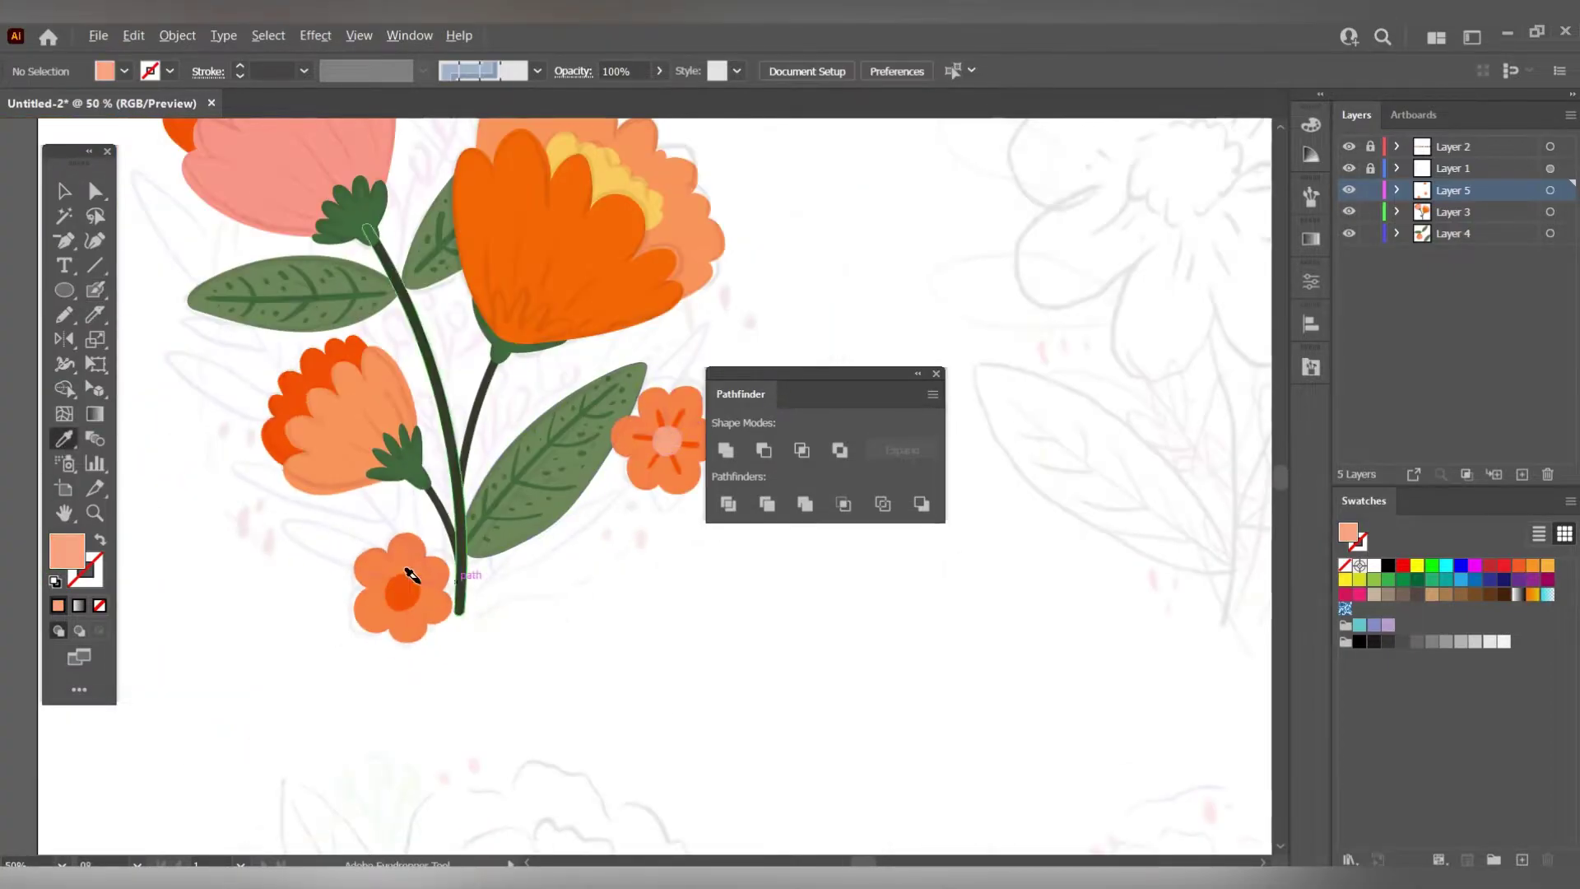
{"action": "left_click", "coordinate": [409, 573]}
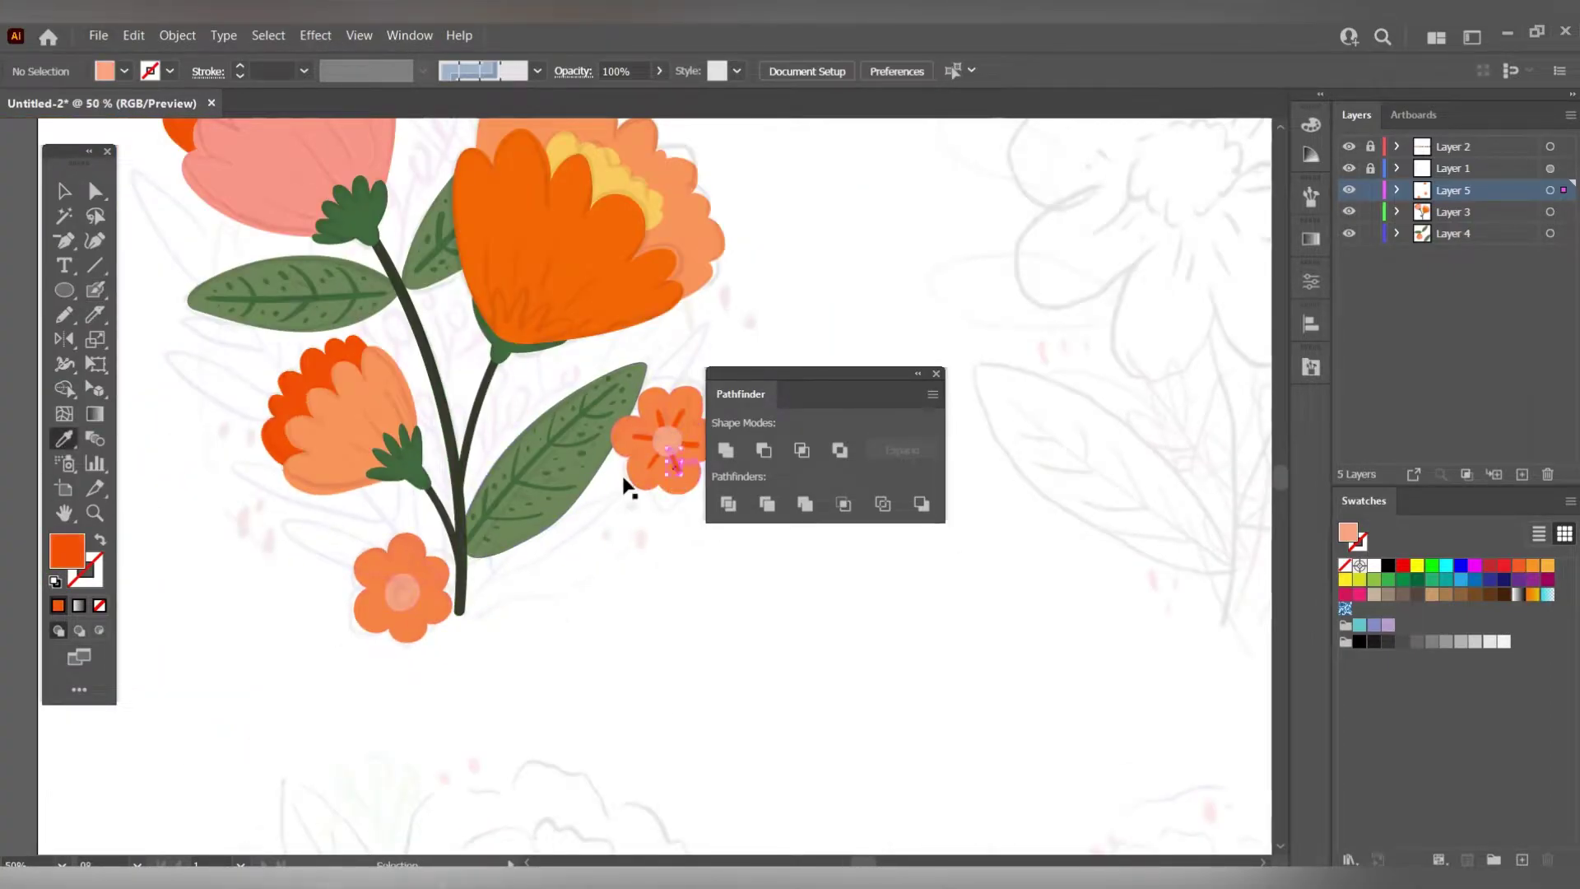
Paint orange stamens around the pink flower's centre with the Blob Brush.
{"action": "key", "text": "shift+b"}
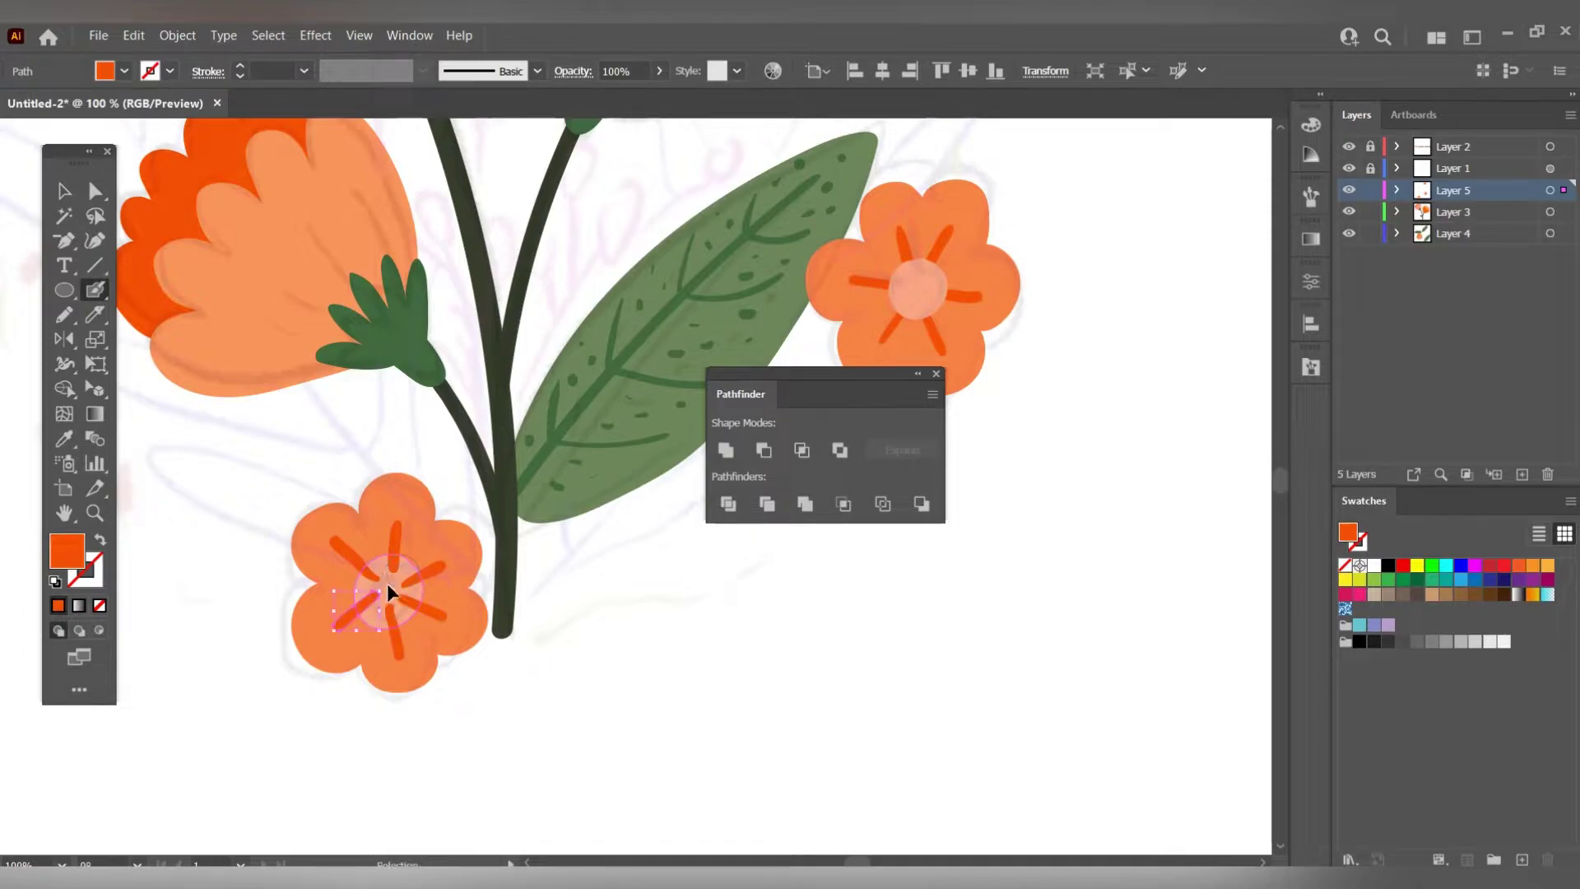
{"action": "key", "text": "i"}
{"action": "left_click", "coordinate": [387, 591]}
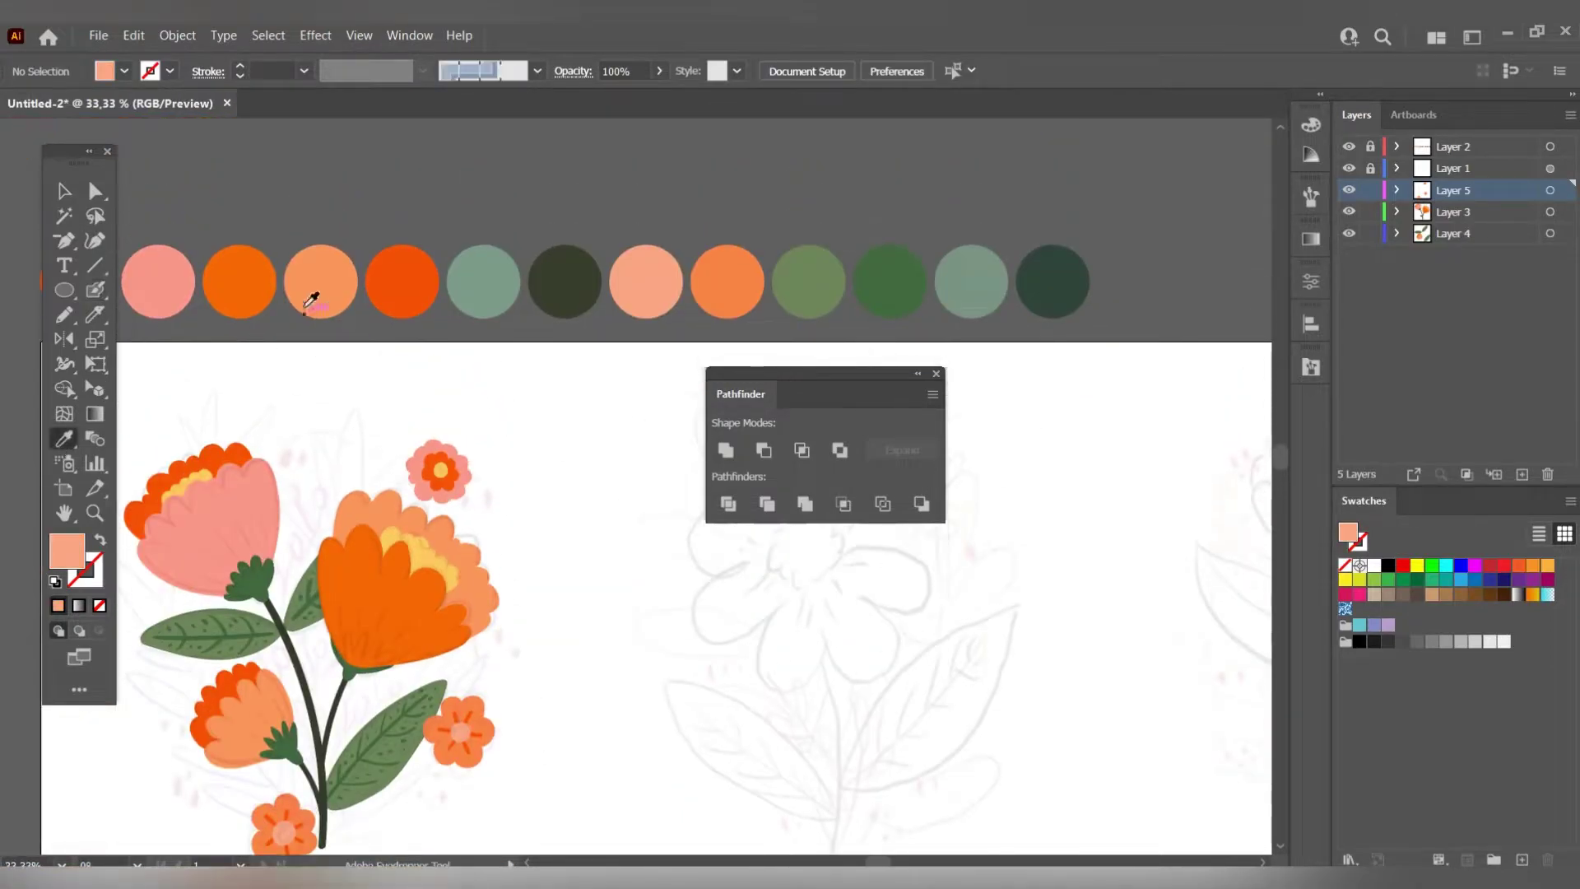
{"action": "left_click", "coordinate": [311, 299]}
{"action": "key", "text": "shift+b"}
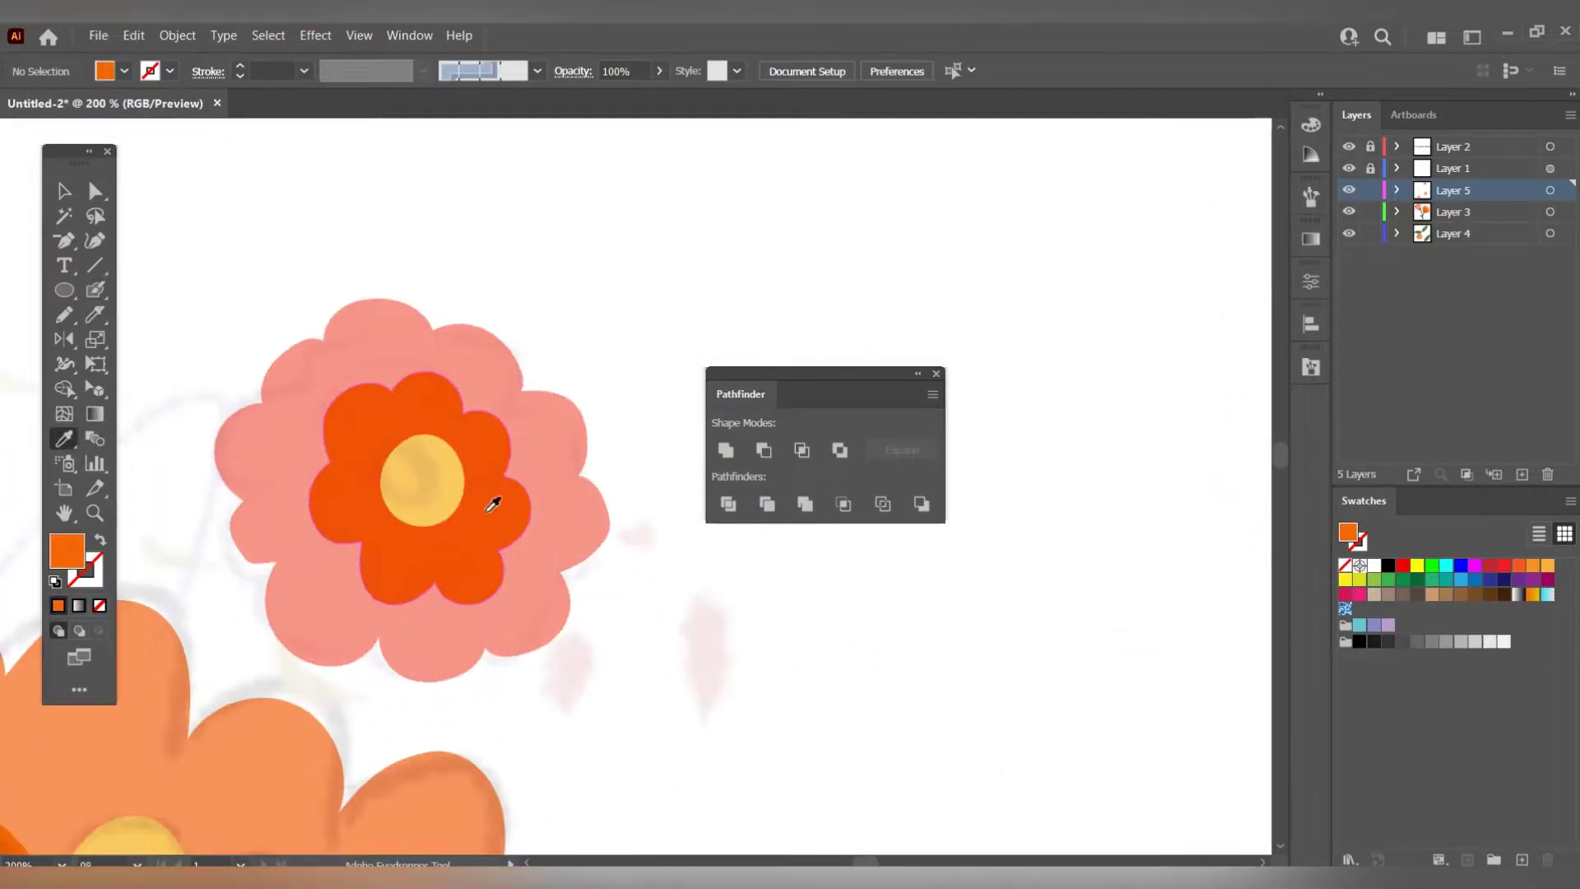
{"action": "left_click_drag", "start_coordinate": [477, 572], "coordinate": [522, 616]}
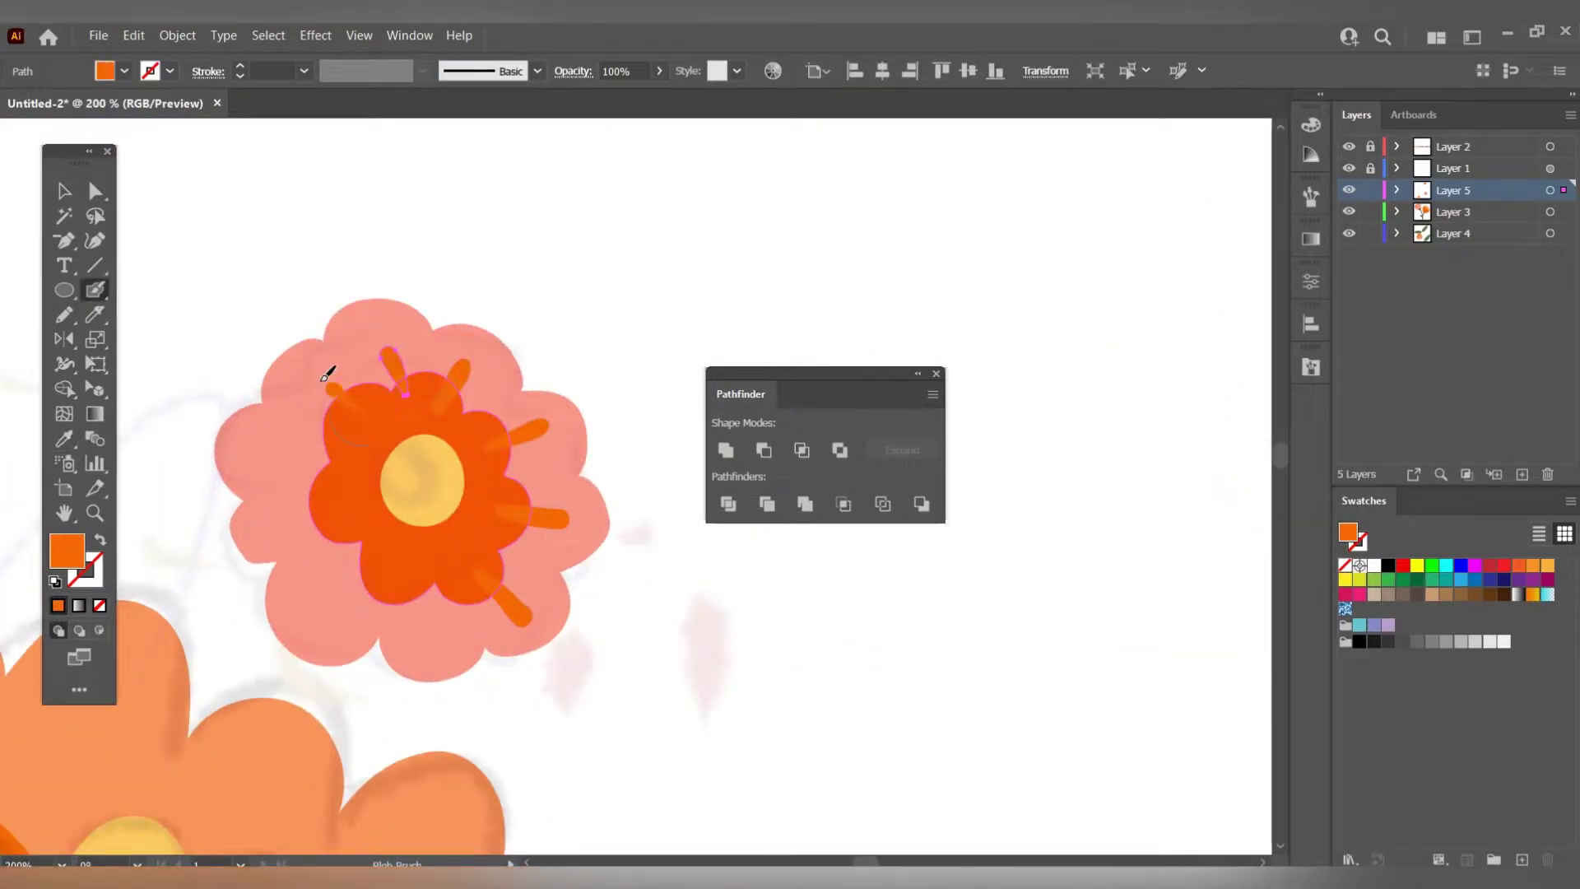
{"action": "key", "text": "v"}
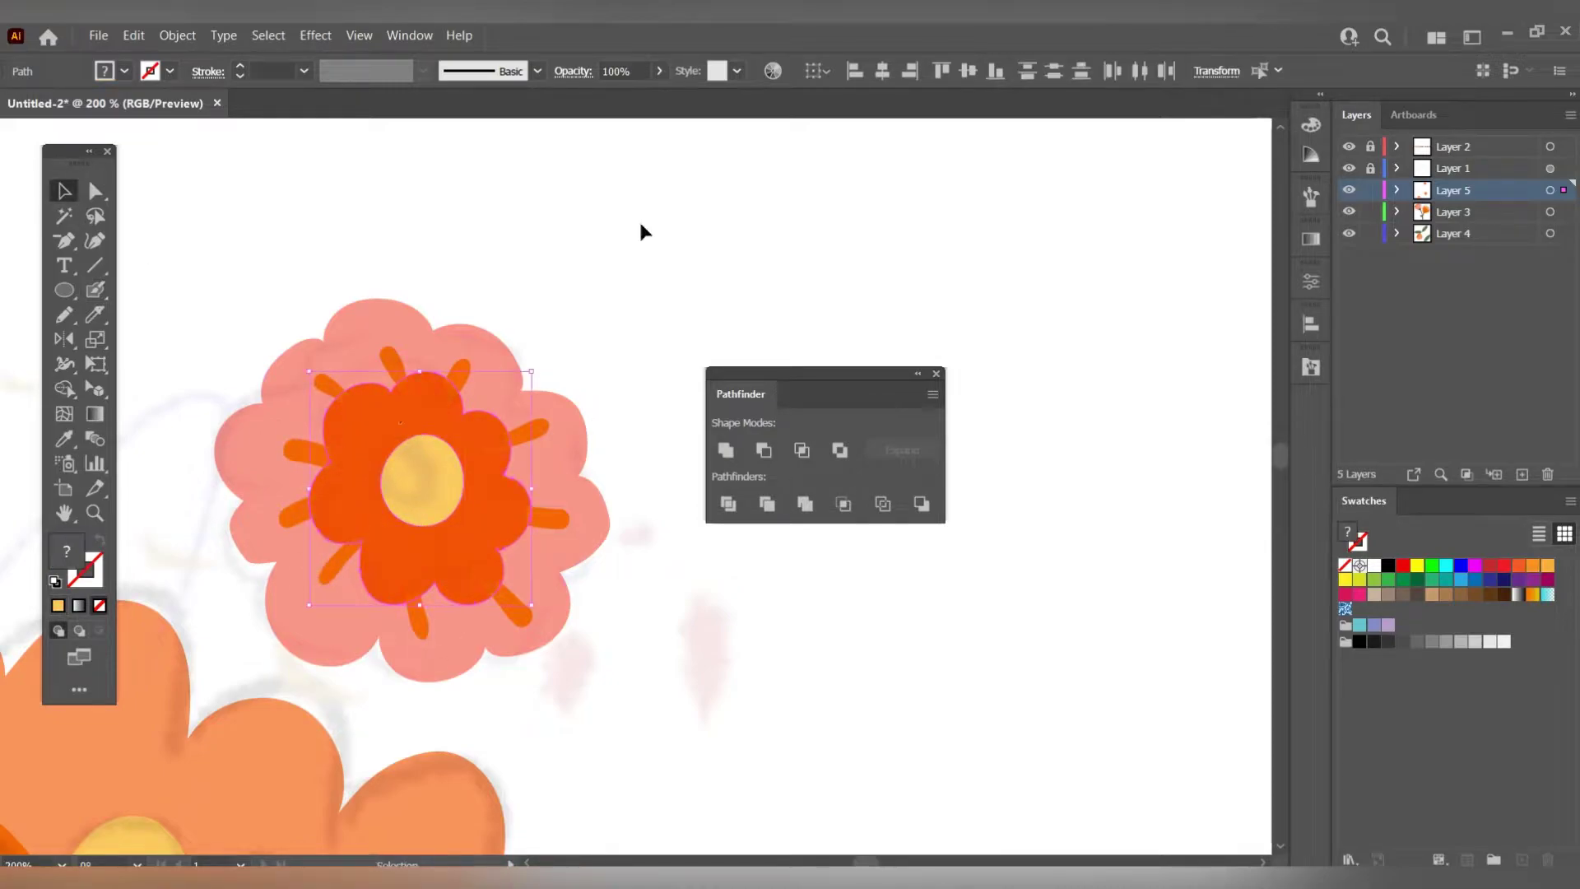
{"action": "key", "text": "ctrl+minus"}
{"action": "key", "text": "ctrl+minus"}
{"action": "key", "text": "ctrl+minus"}
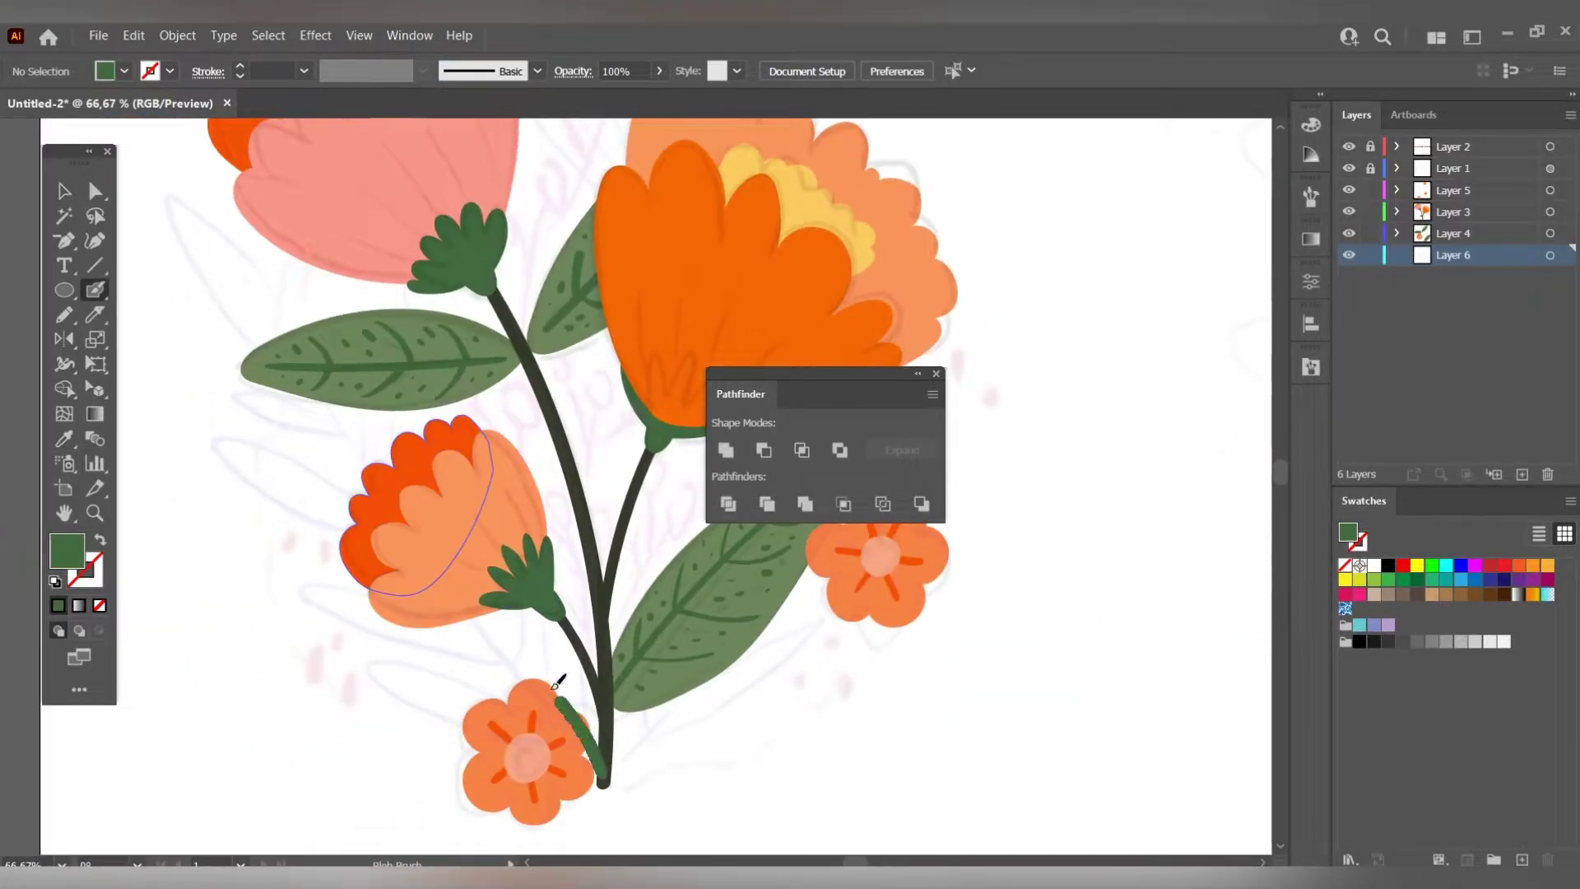
Paint slender leaf sprigs rising from the stem around the lower-left flowers.
{"action": "mouse_move", "coordinate": [557, 681]}
{"action": "left_mouse_down"}
{"action": "mouse_move", "coordinate": [352, 406]}
{"action": "mouse_move", "coordinate": [342, 343]}
{"action": "mouse_move", "coordinate": [374, 449]}
{"action": "left_mouse_up"}
{"action": "mouse_move", "coordinate": [407, 506]}
{"action": "left_mouse_down"}
{"action": "mouse_move", "coordinate": [302, 428]}
{"action": "mouse_move", "coordinate": [366, 444]}
{"action": "left_mouse_up"}
{"action": "mouse_move", "coordinate": [436, 436]}
{"action": "left_mouse_down"}
{"action": "mouse_move", "coordinate": [437, 282]}
{"action": "mouse_move", "coordinate": [403, 416]}
{"action": "left_mouse_up"}
{"action": "mouse_move", "coordinate": [494, 448]}
{"action": "left_mouse_down"}
{"action": "mouse_move", "coordinate": [300, 374]}
{"action": "mouse_move", "coordinate": [539, 210]}
{"action": "mouse_move", "coordinate": [498, 444]}
{"action": "left_mouse_up"}
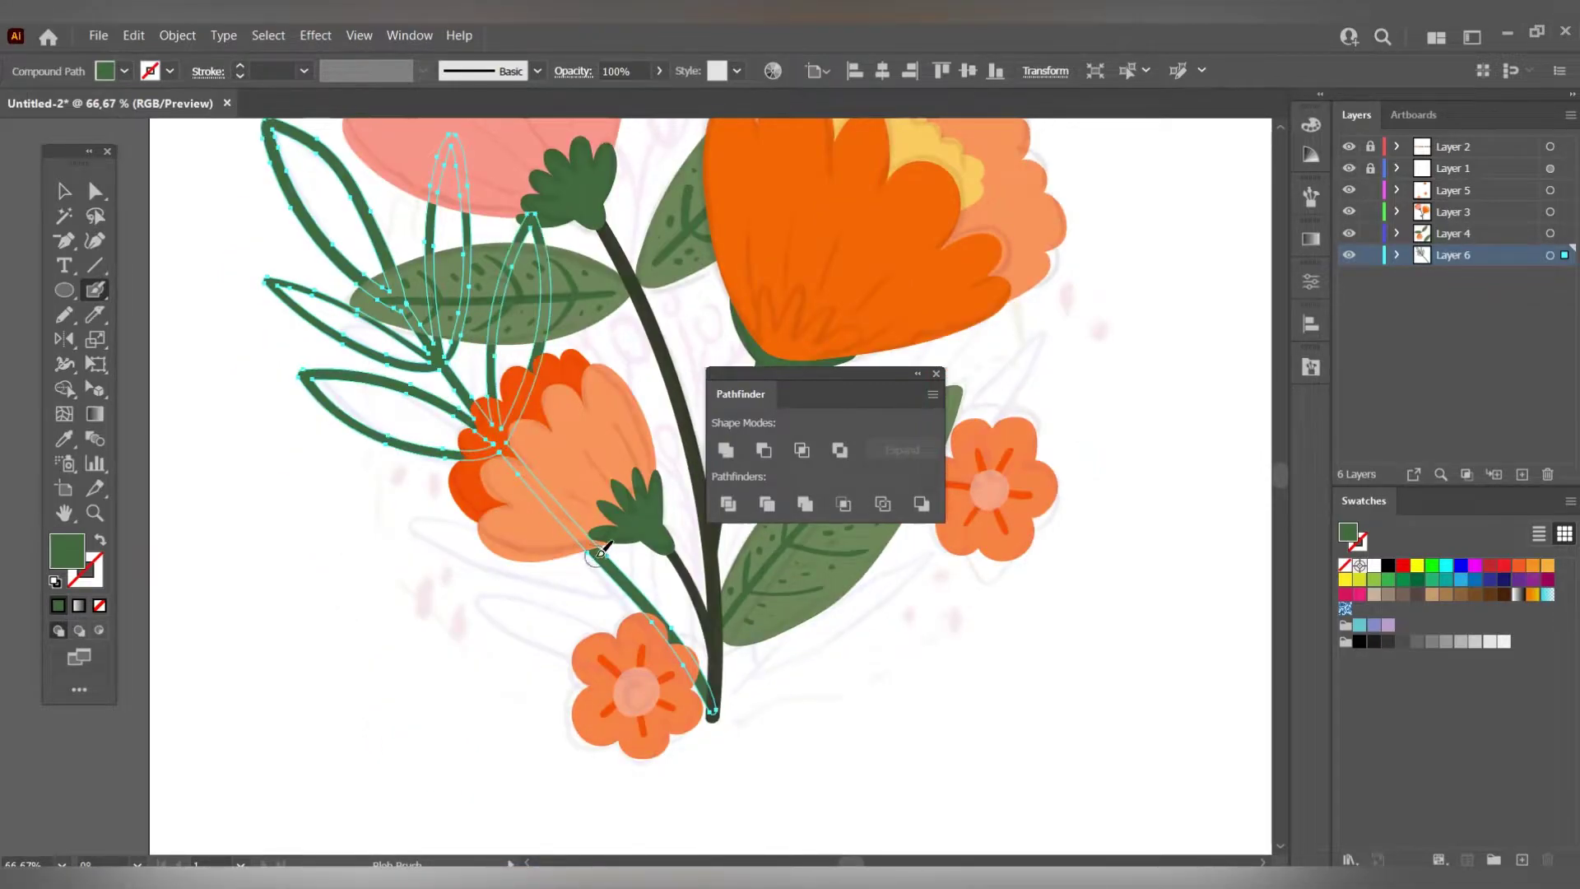
{"action": "left_click_drag", "start_coordinate": [592, 545], "coordinate": [586, 535]}
{"action": "left_click_drag", "start_coordinate": [650, 605], "coordinate": [510, 650]}
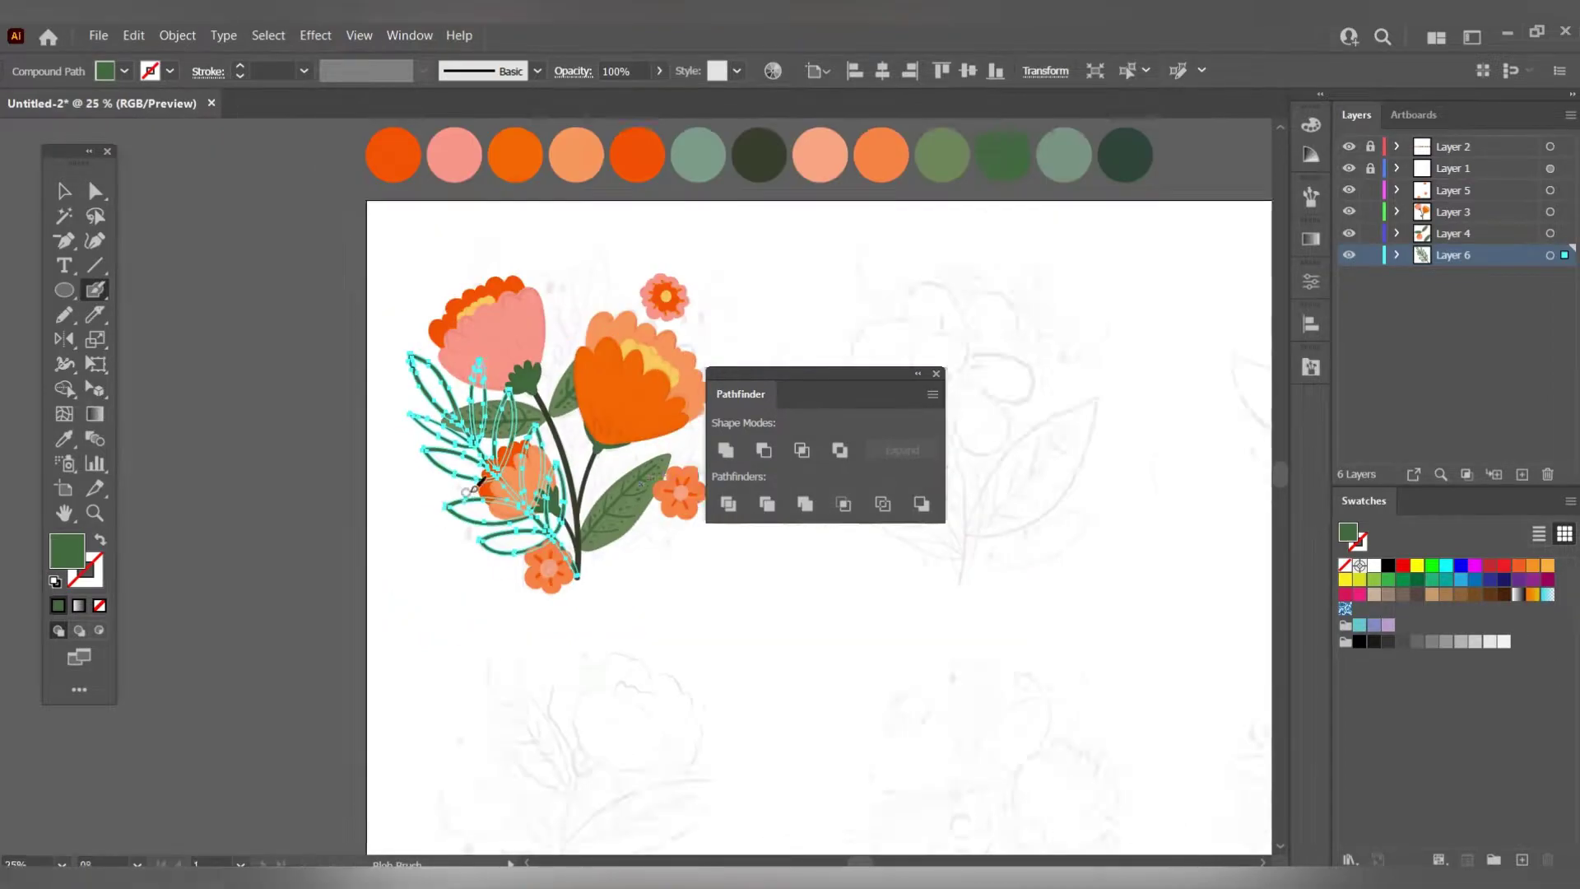
Fill the new leaf sprigs with sage green from the colour circles.
{"action": "key", "text": "ctrl+minus"}
{"action": "key", "text": "ctrl+minus"}
{"action": "key", "text": "ctrl+minus"}
{"action": "left_click", "coordinate": [64, 440]}
{"action": "left_click", "coordinate": [574, 254]}
{"action": "key", "text": "ctrl+shift+a"}
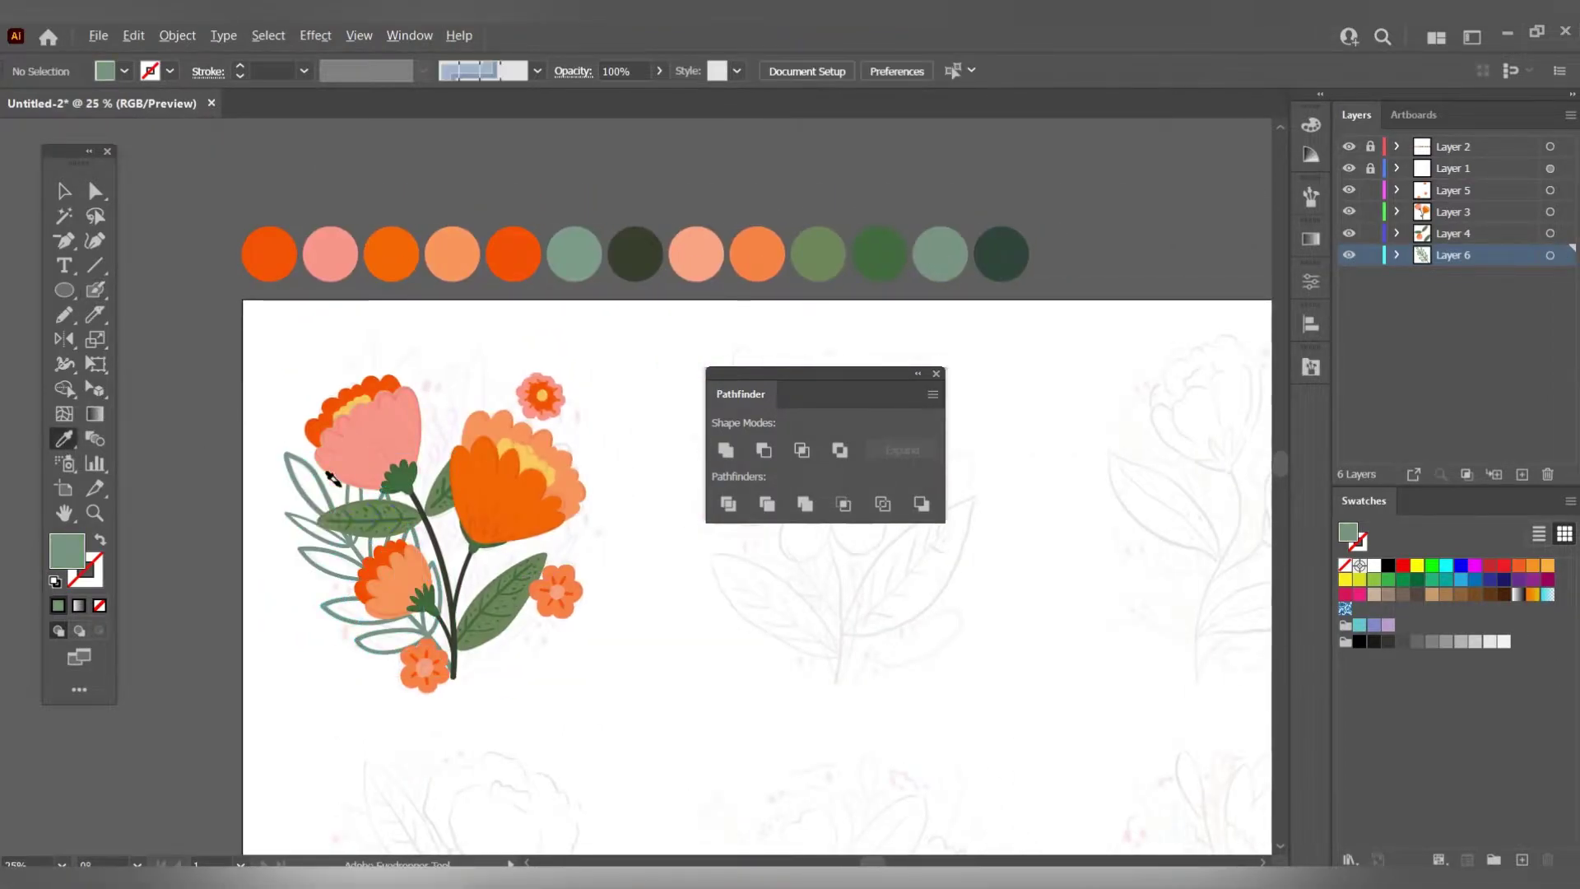
{"action": "key", "text": "ctrl+1"}
{"action": "key", "text": "a"}
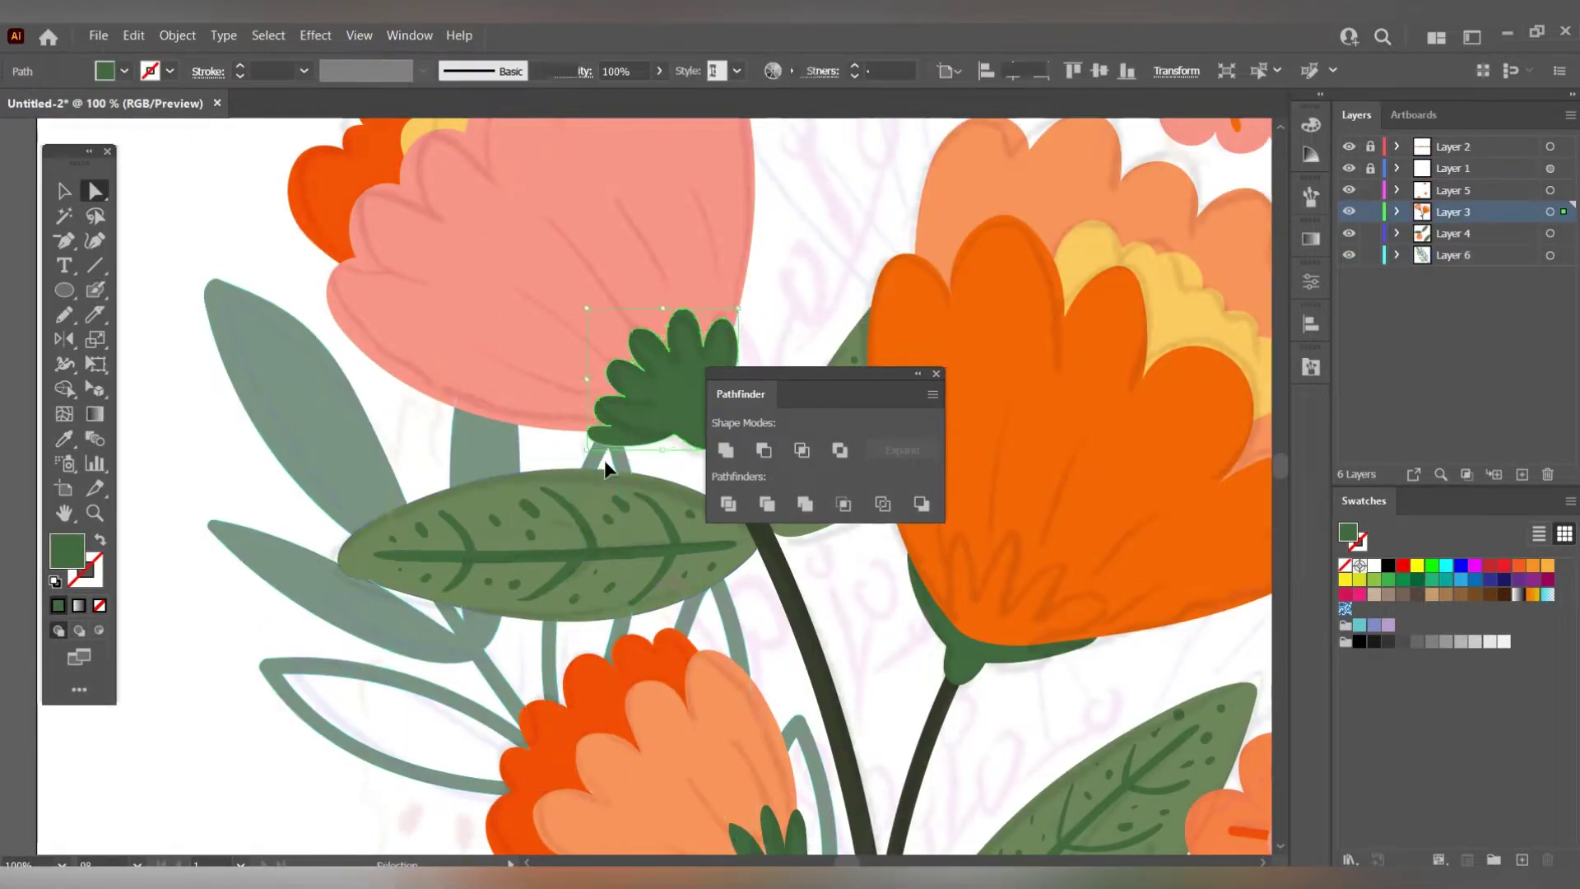
{"action": "scroll", "coordinate": [505, 669], "scroll_direction": "down", "scroll_amount": 3}
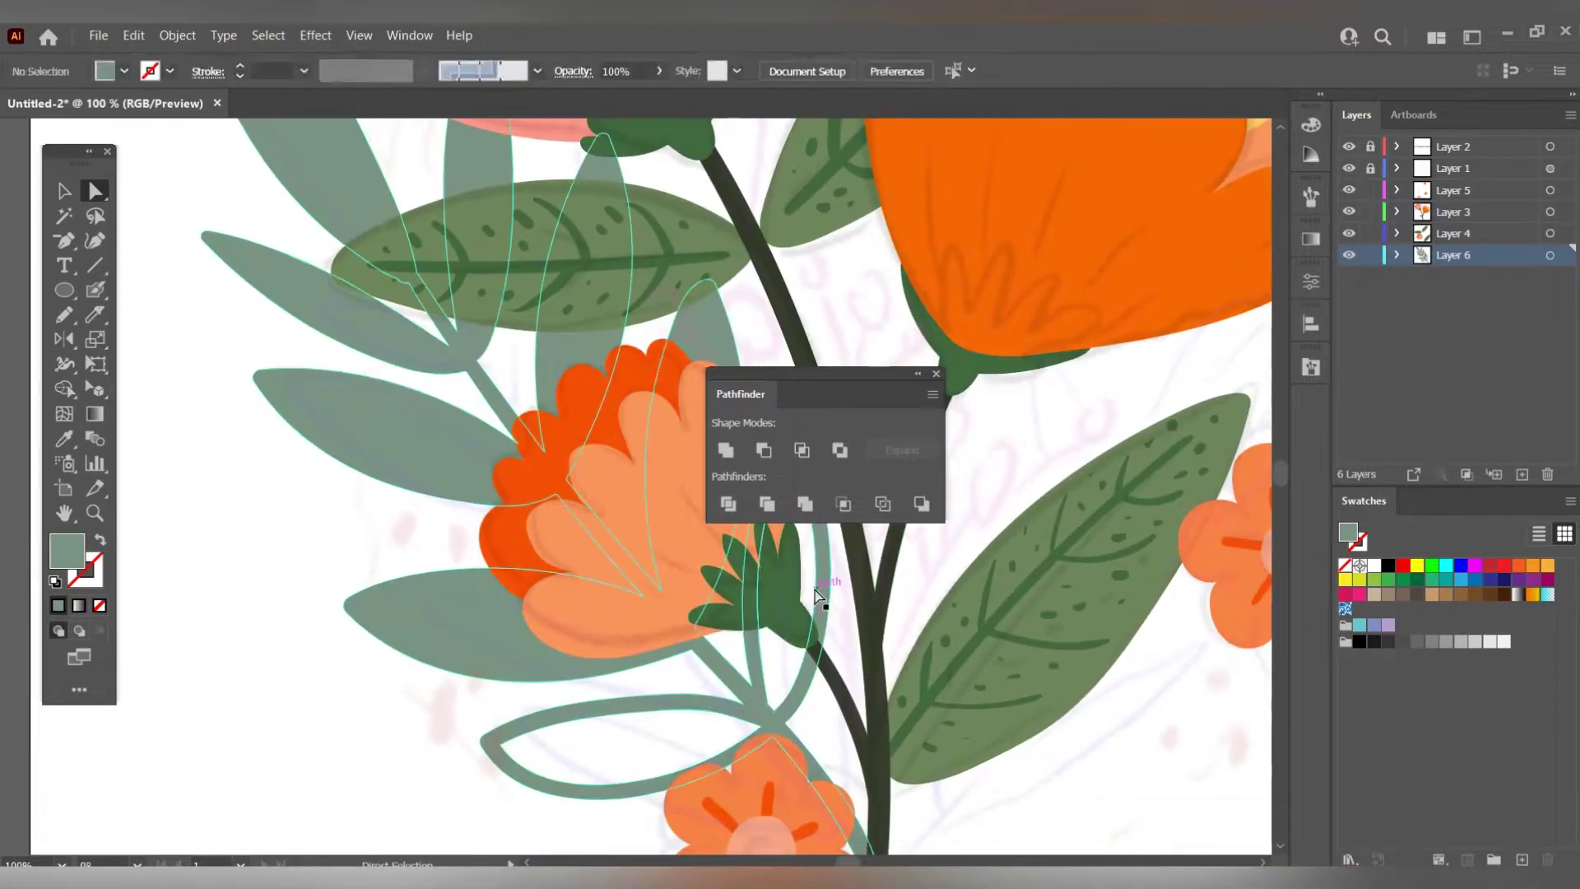
{"action": "scroll", "coordinate": [423, 616], "scroll_direction": "down", "scroll_amount": 3}
Paint dark-green veins along the sage leaves with the Blob Brush.
{"action": "scroll", "coordinate": [423, 616], "scroll_direction": "down", "scroll_amount": 2}
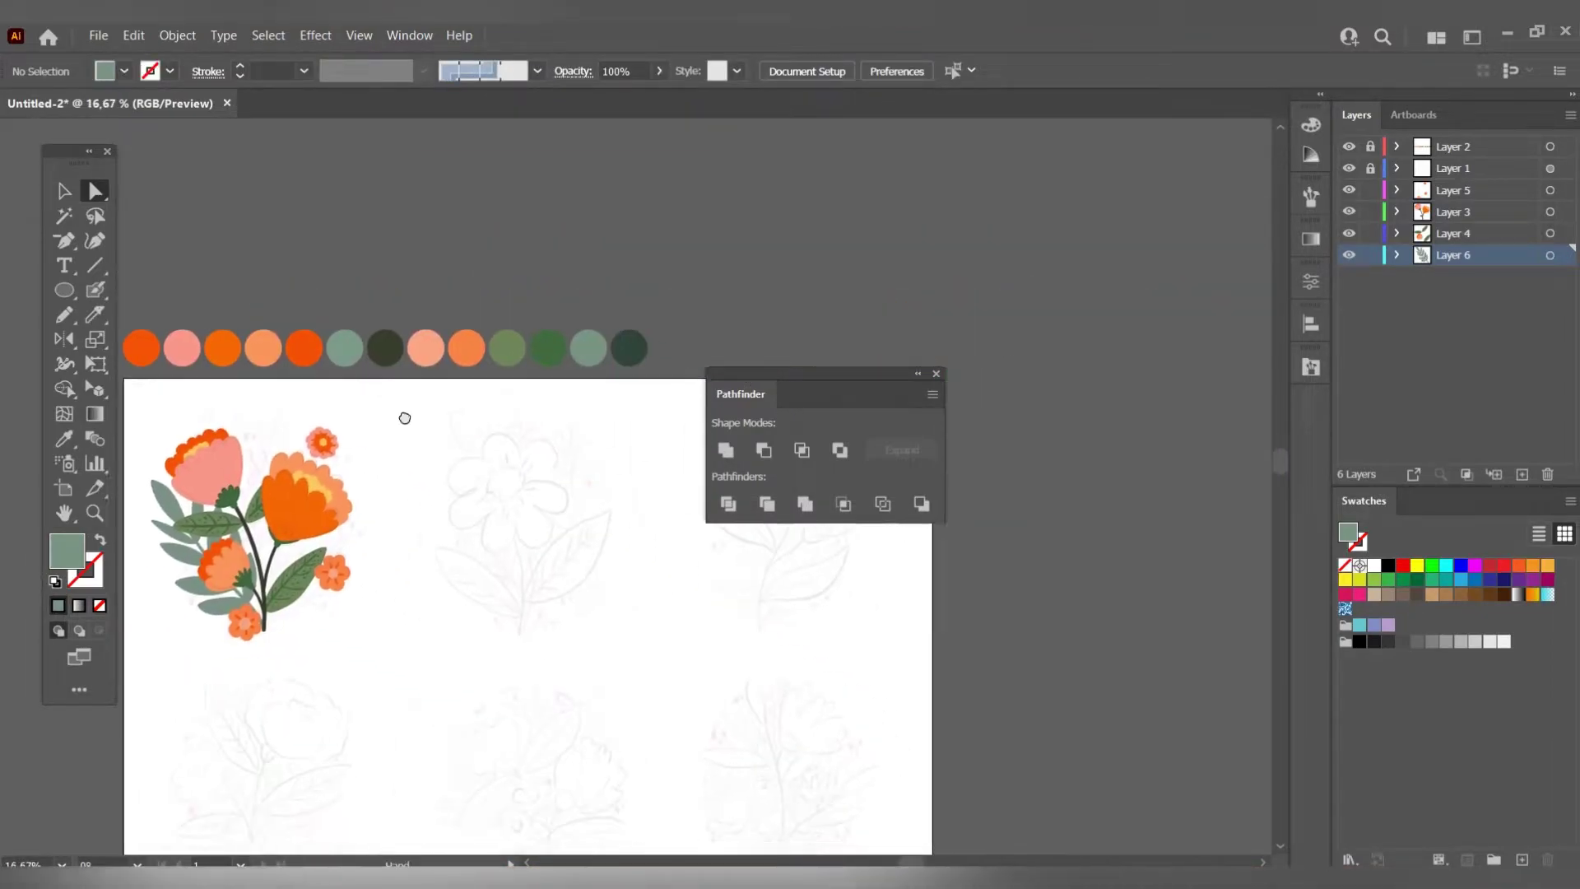
{"action": "key", "text": "i"}
{"action": "left_click", "coordinate": [662, 353]}
{"action": "scroll", "coordinate": [272, 501], "scroll_direction": "up", "scroll_amount": 3}
{"action": "key", "text": "shift+b"}
{"action": "left_click_drag", "start_coordinate": [329, 358], "coordinate": [383, 424]}
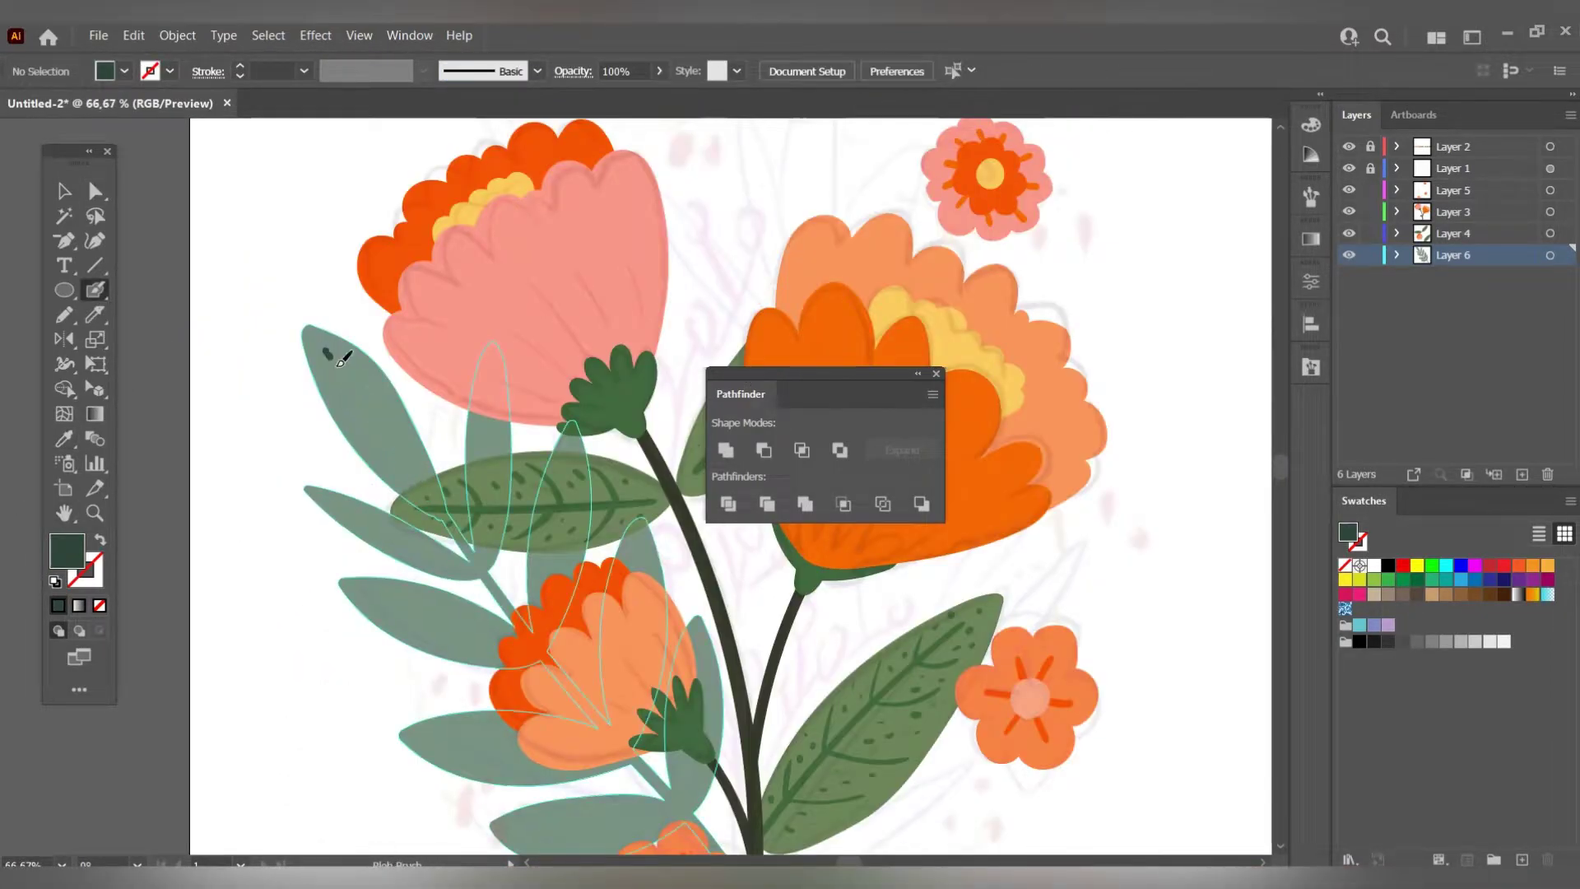
{"action": "left_click_drag", "start_coordinate": [328, 350], "coordinate": [419, 481]}
{"action": "left_click_drag", "start_coordinate": [487, 383], "coordinate": [486, 547]}
{"action": "left_click_drag", "start_coordinate": [342, 510], "coordinate": [371, 516]}
{"action": "left_click_drag", "start_coordinate": [566, 450], "coordinate": [541, 619]}
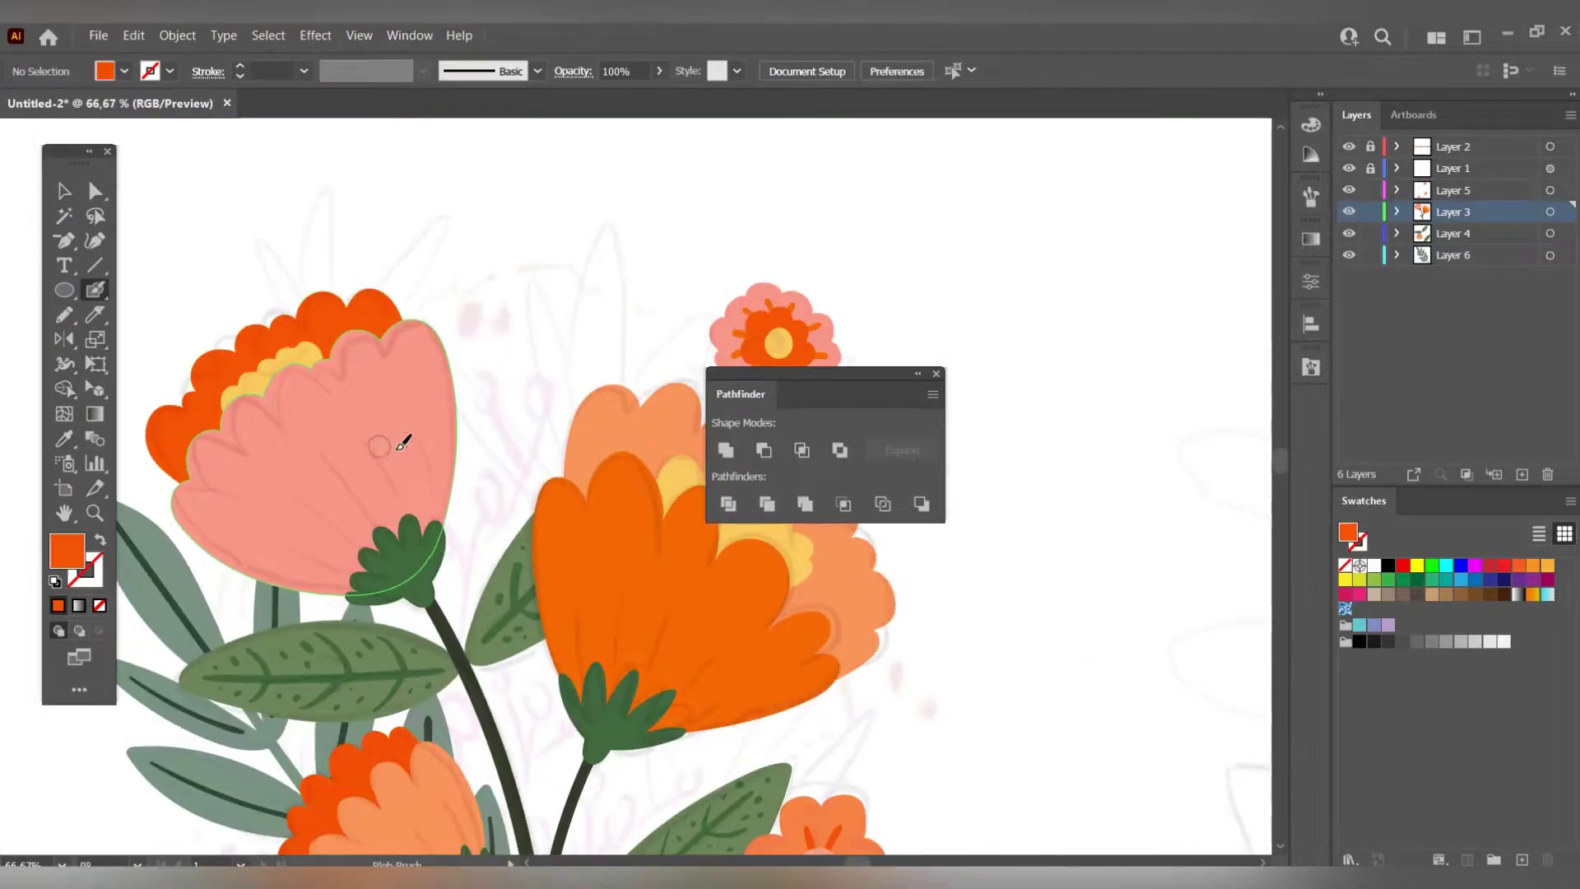
Add an orange streak inside the pink flower and sample peach for the orange flower.
{"action": "left_click_drag", "start_coordinate": [417, 547], "coordinate": [416, 421]}
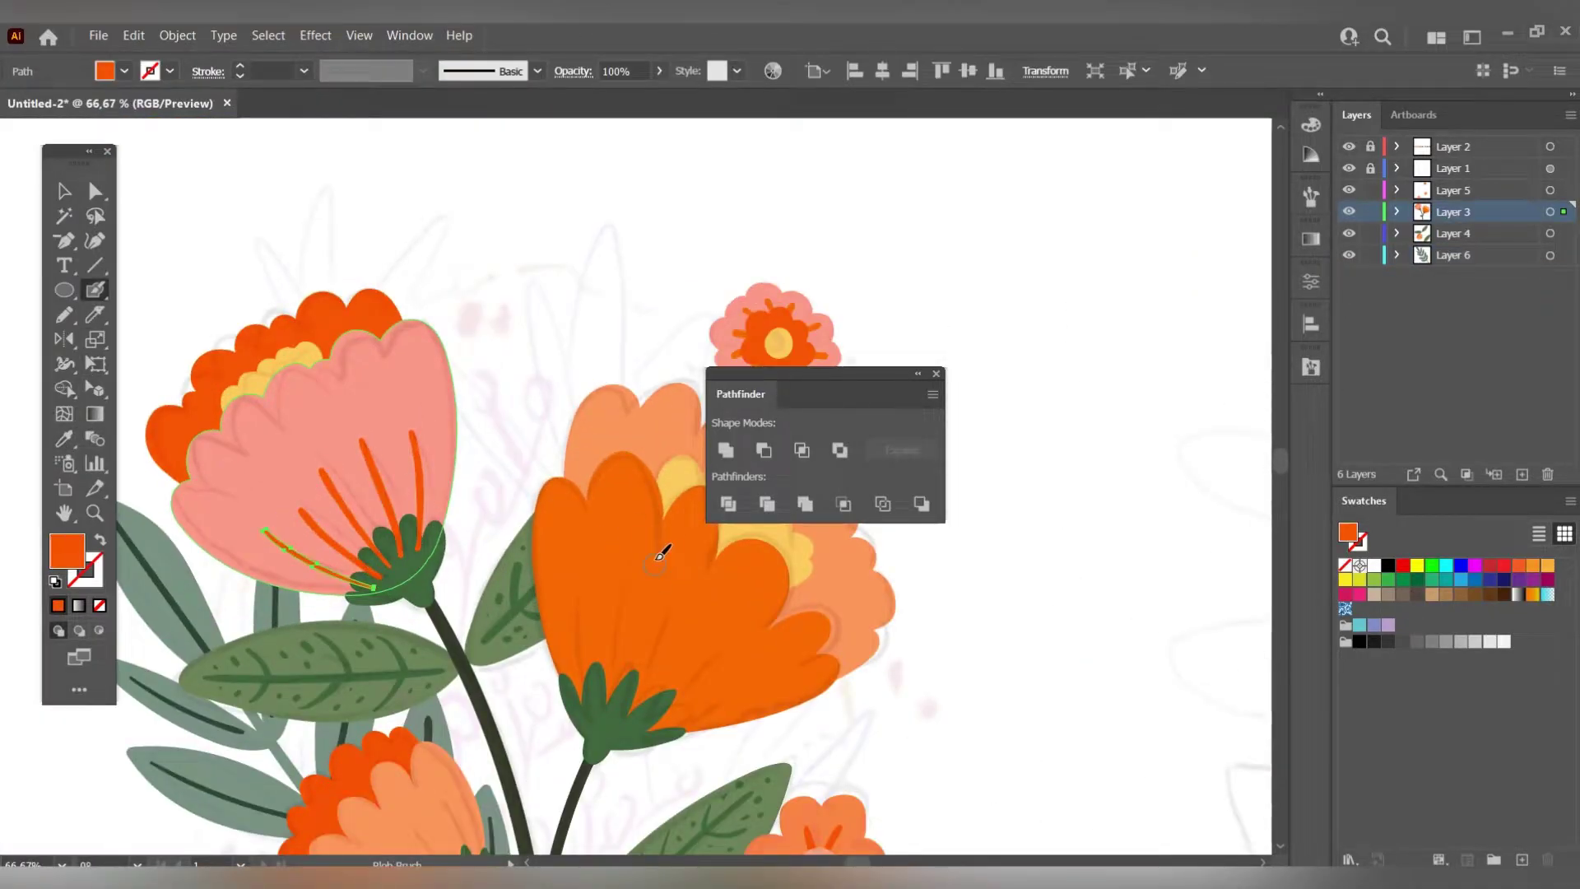
{"action": "left_click", "coordinate": [665, 413]}
{"action": "key", "text": "shift+b"}
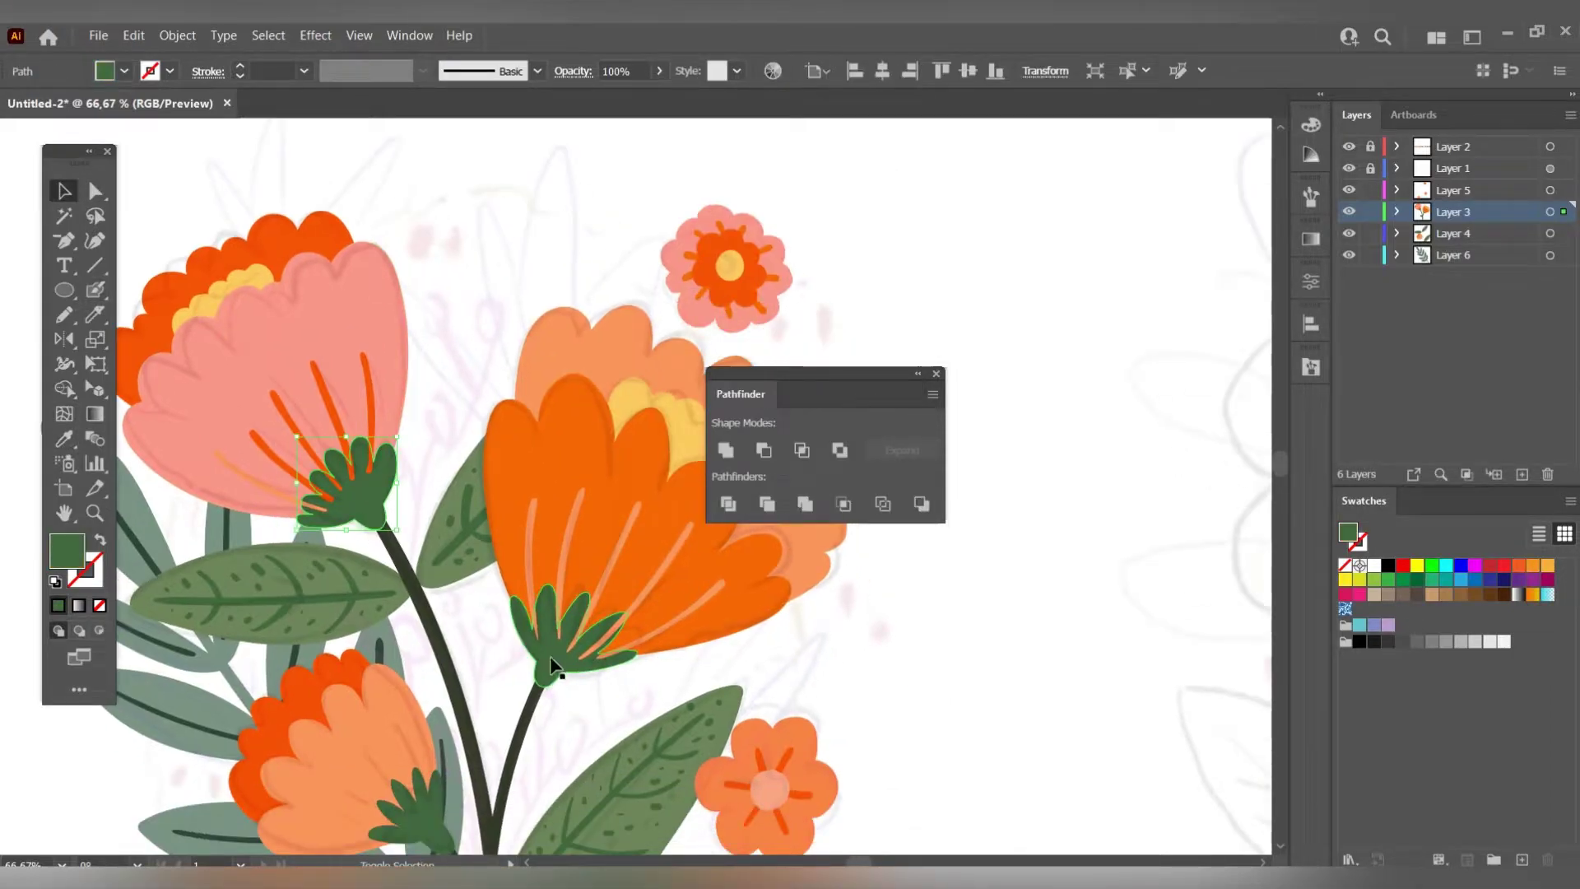
{"action": "key", "text": "ctrl+shift+a"}
{"action": "key", "text": "i"}
{"action": "key", "text": "ctrl+minus"}
{"action": "key", "text": "ctrl+minus"}
{"action": "key", "text": "ctrl+minus"}
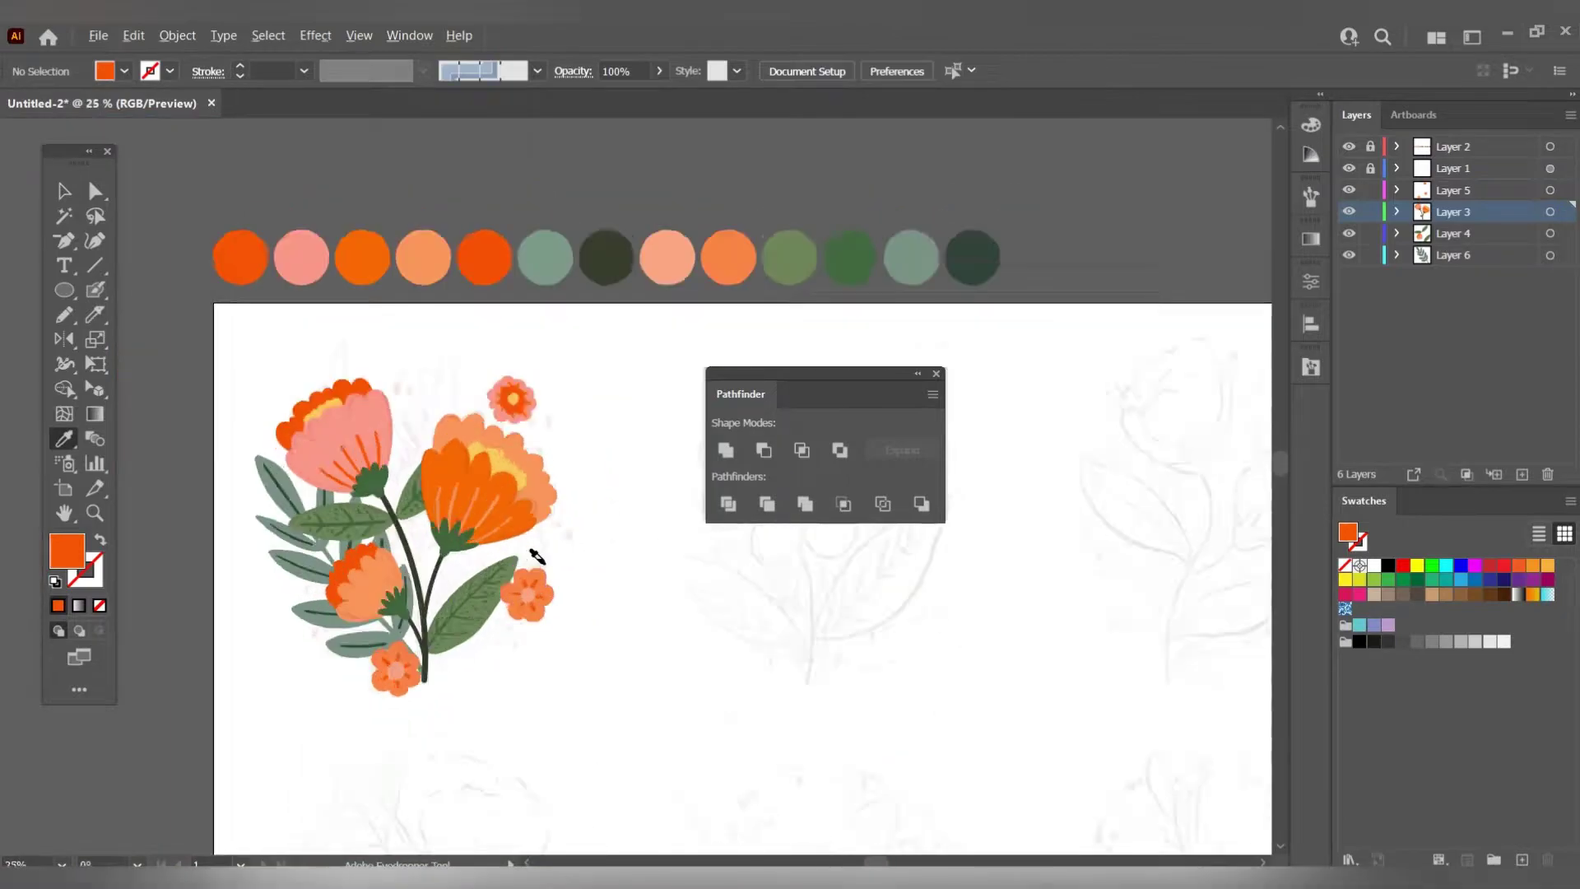
Paint a new sage-green leaf sprig on the right, merged with the existing leaf shape.
{"action": "left_click", "coordinate": [319, 666]}
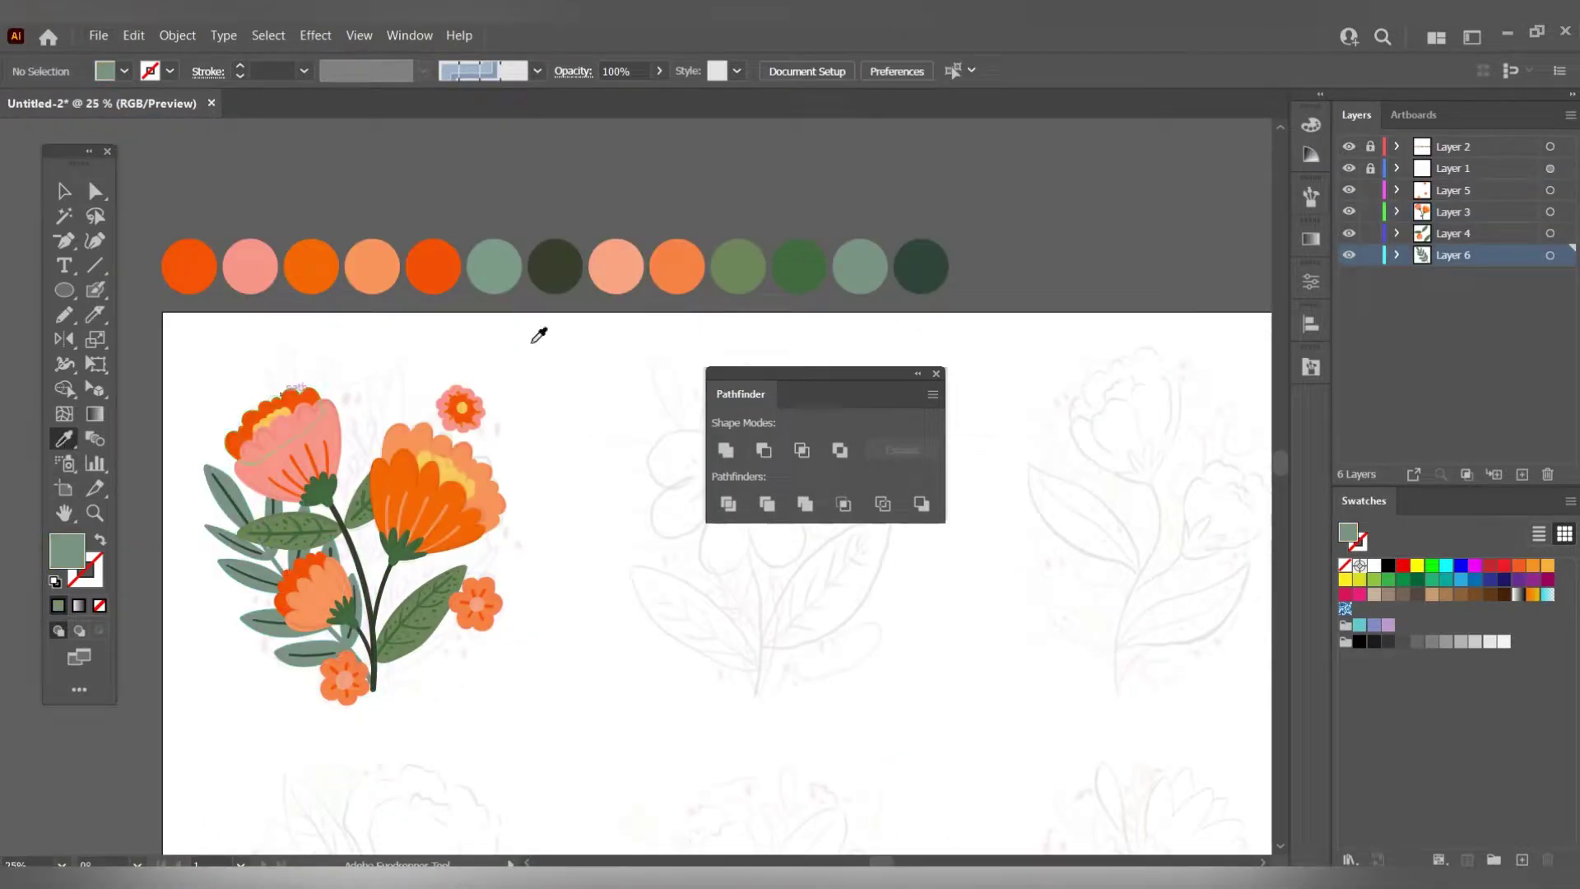
{"action": "left_click", "coordinate": [806, 264]}
{"action": "scroll", "coordinate": [381, 646], "scroll_direction": "up", "scroll_amount": 2}
{"action": "scroll", "coordinate": [469, 526], "scroll_direction": "down", "scroll_amount": 3}
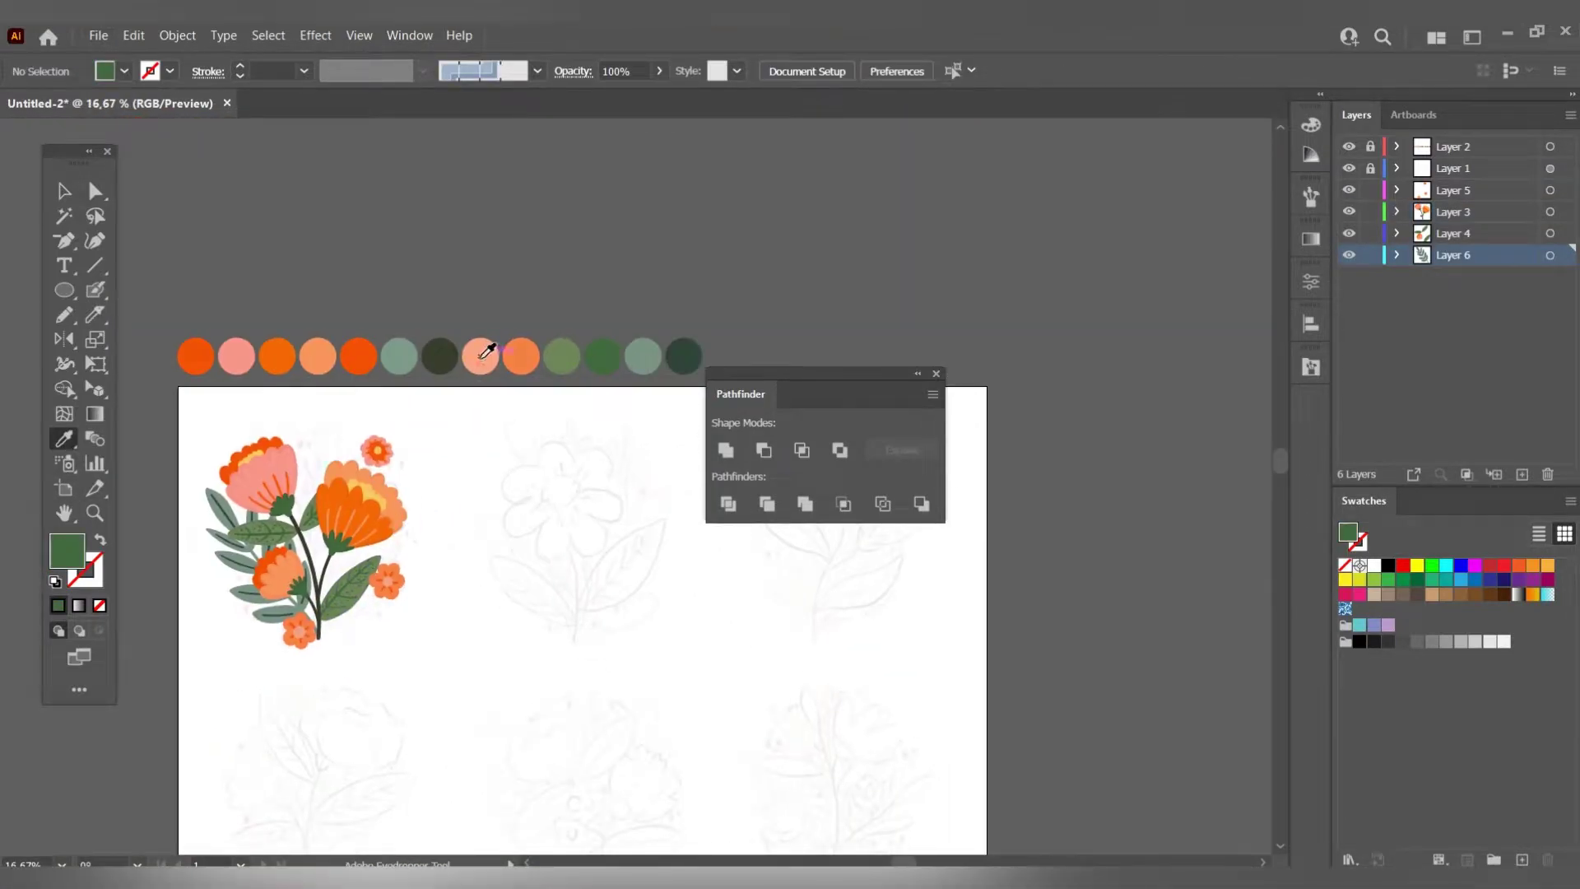
{"action": "scroll", "coordinate": [316, 588], "scroll_direction": "up", "scroll_amount": 2}
{"action": "key", "text": "v"}
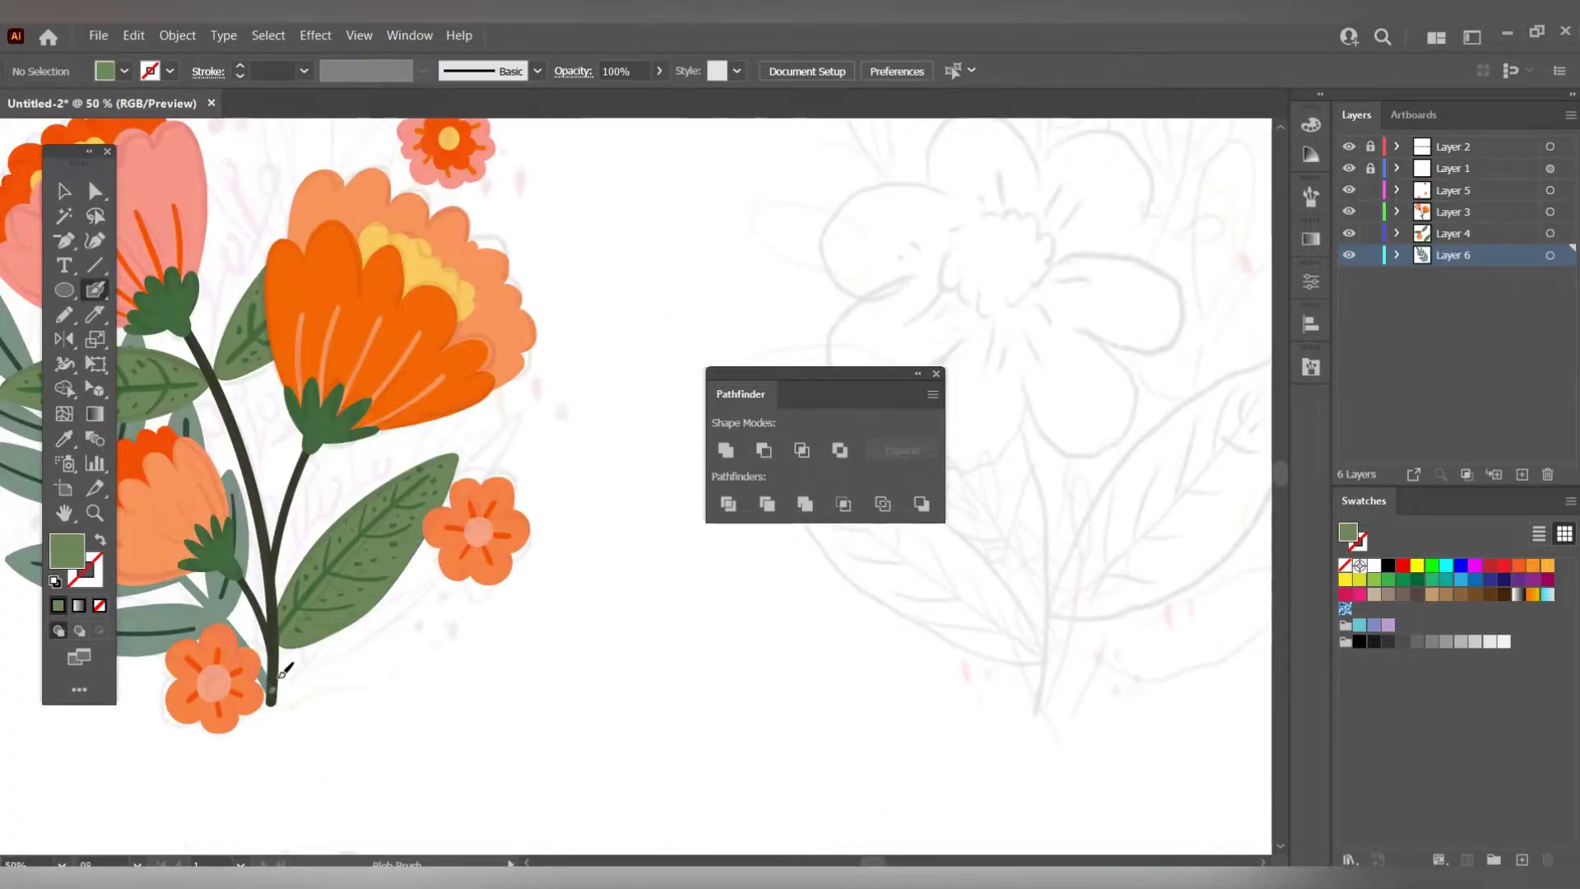
{"action": "left_click", "coordinate": [289, 654]}
{"action": "scroll", "coordinate": [403, 665], "scroll_direction": "up", "scroll_amount": 1}
{"action": "key", "text": "shift+b"}
{"action": "mouse_move", "coordinate": [295, 694]}
{"action": "left_mouse_down"}
{"action": "mouse_move", "coordinate": [494, 445]}
{"action": "mouse_move", "coordinate": [508, 378]}
{"action": "left_mouse_up"}
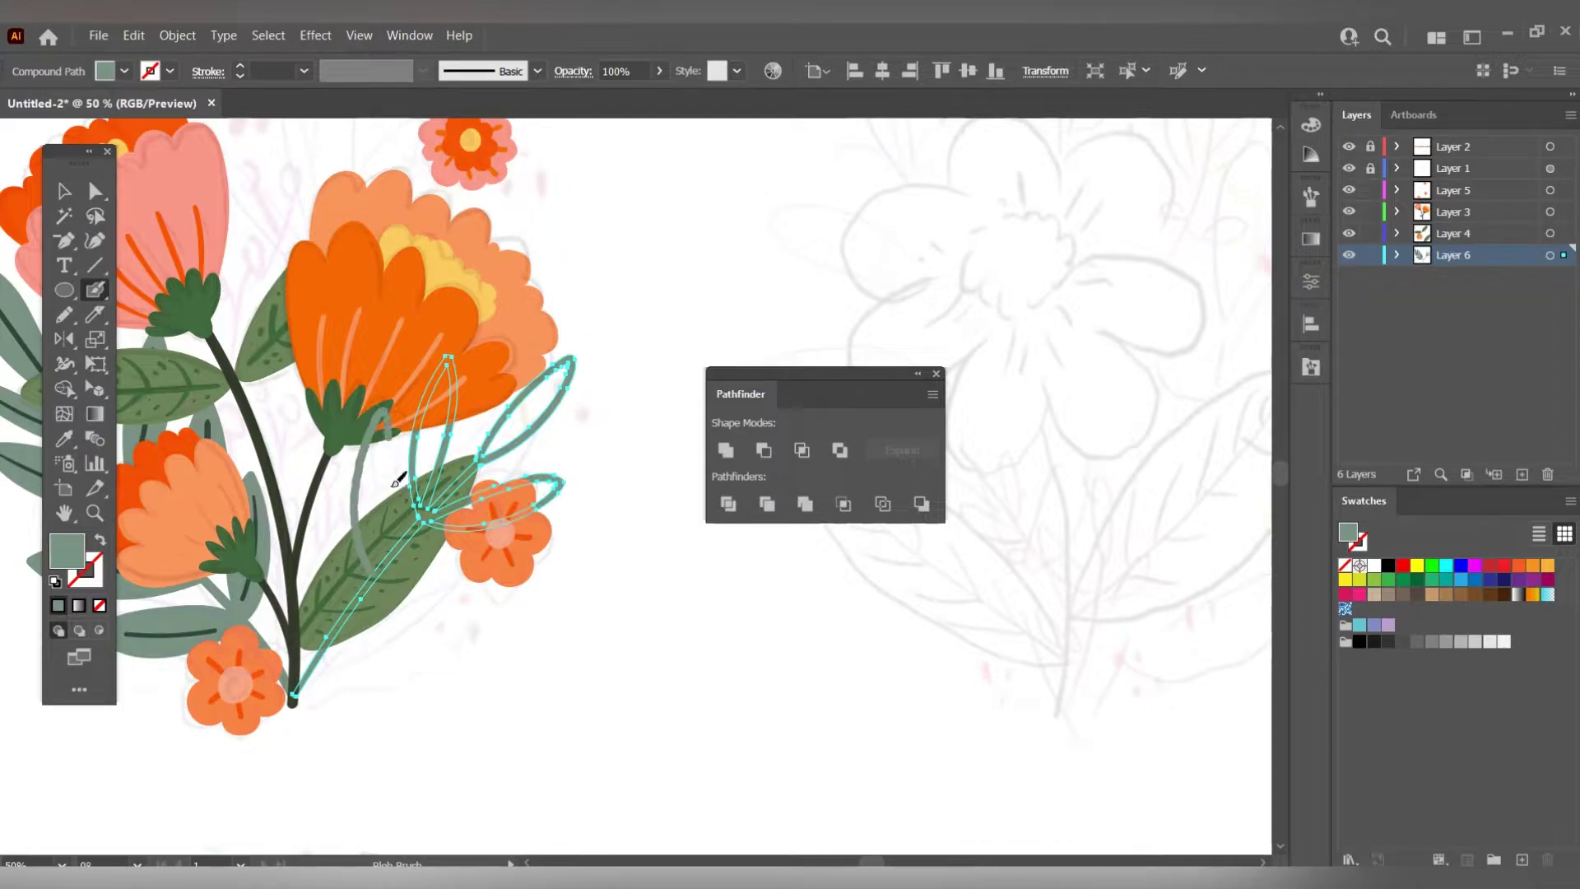
{"action": "left_click_drag", "start_coordinate": [317, 494], "coordinate": [329, 642]}
{"action": "left_click_drag", "start_coordinate": [333, 646], "coordinate": [486, 591]}
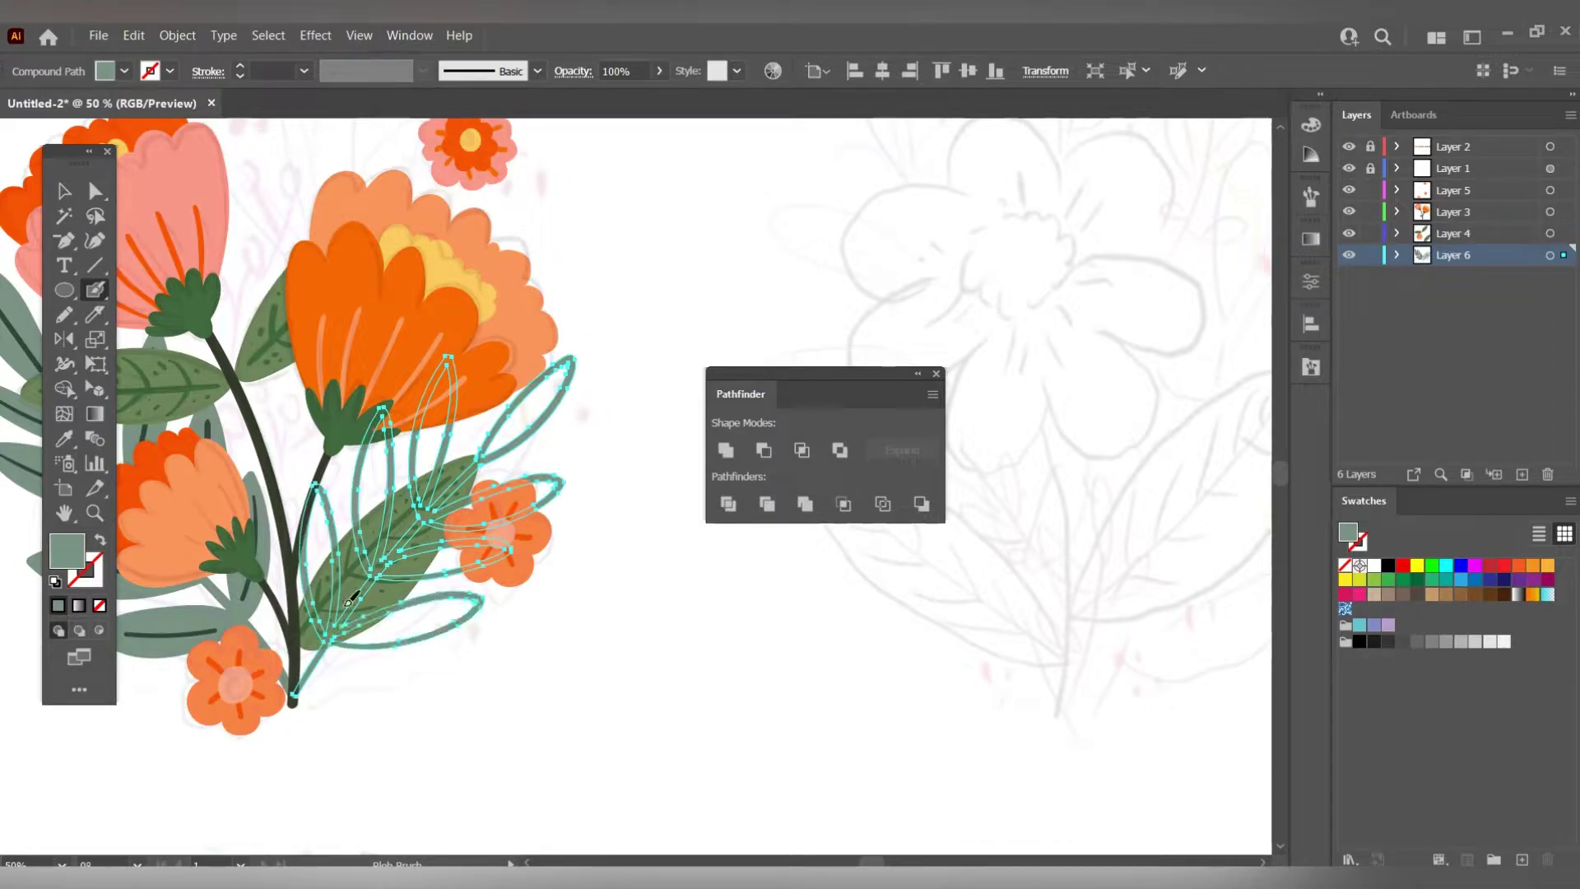
Paint thin dark-green veins on the new narrow leaves.
{"action": "key", "text": "a"}
{"action": "left_click", "coordinate": [350, 531]}
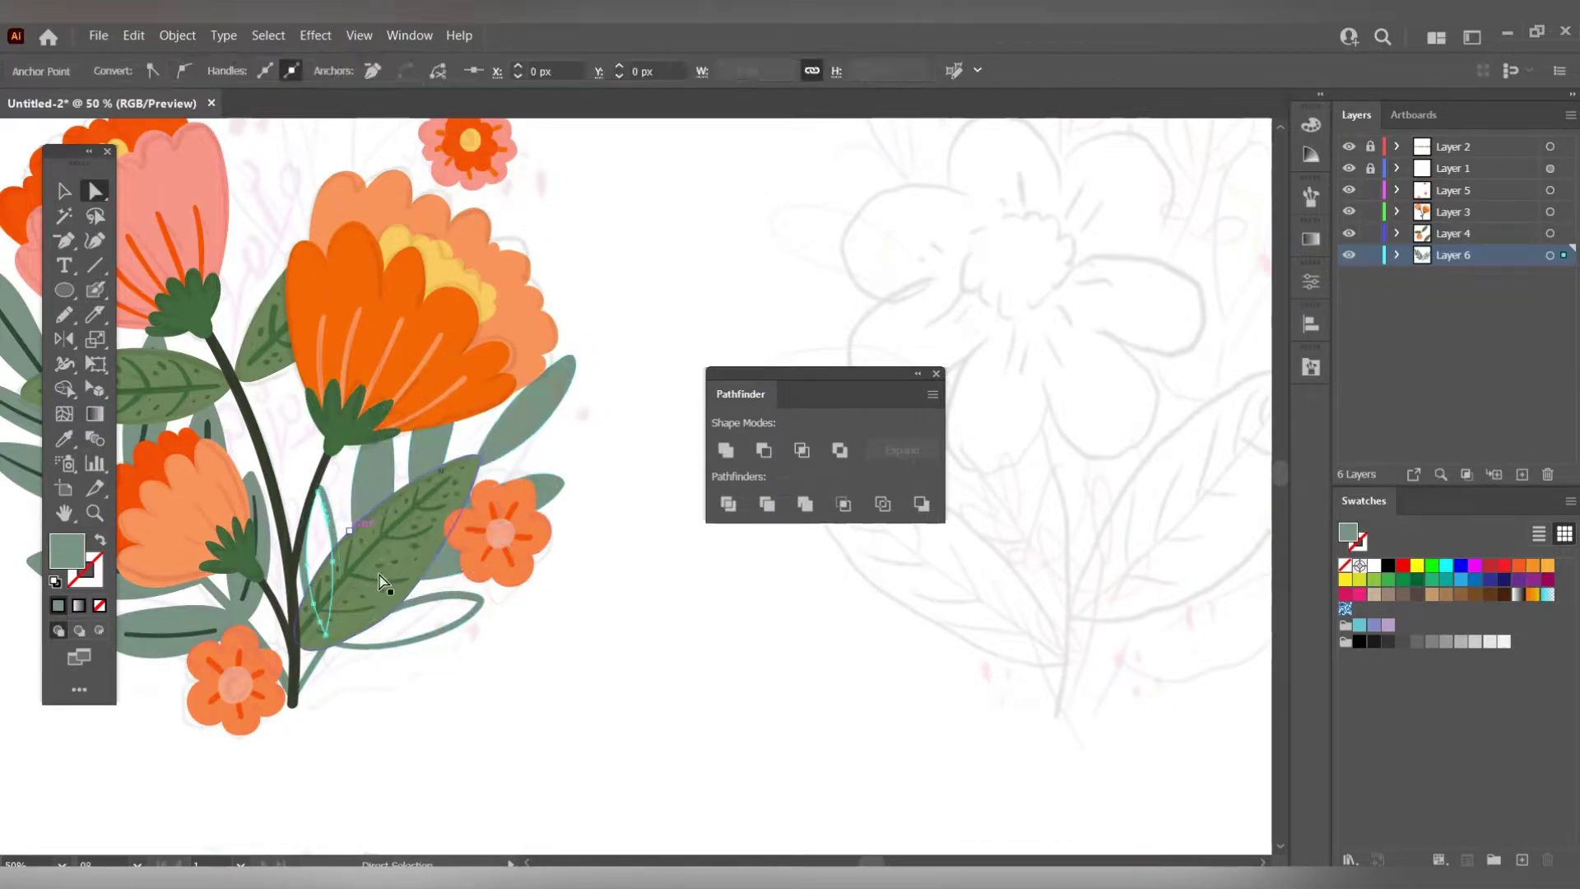
{"action": "left_click", "coordinate": [383, 582]}
{"action": "key", "text": "shift+b"}
{"action": "left_click_drag", "start_coordinate": [319, 518], "coordinate": [323, 617]}
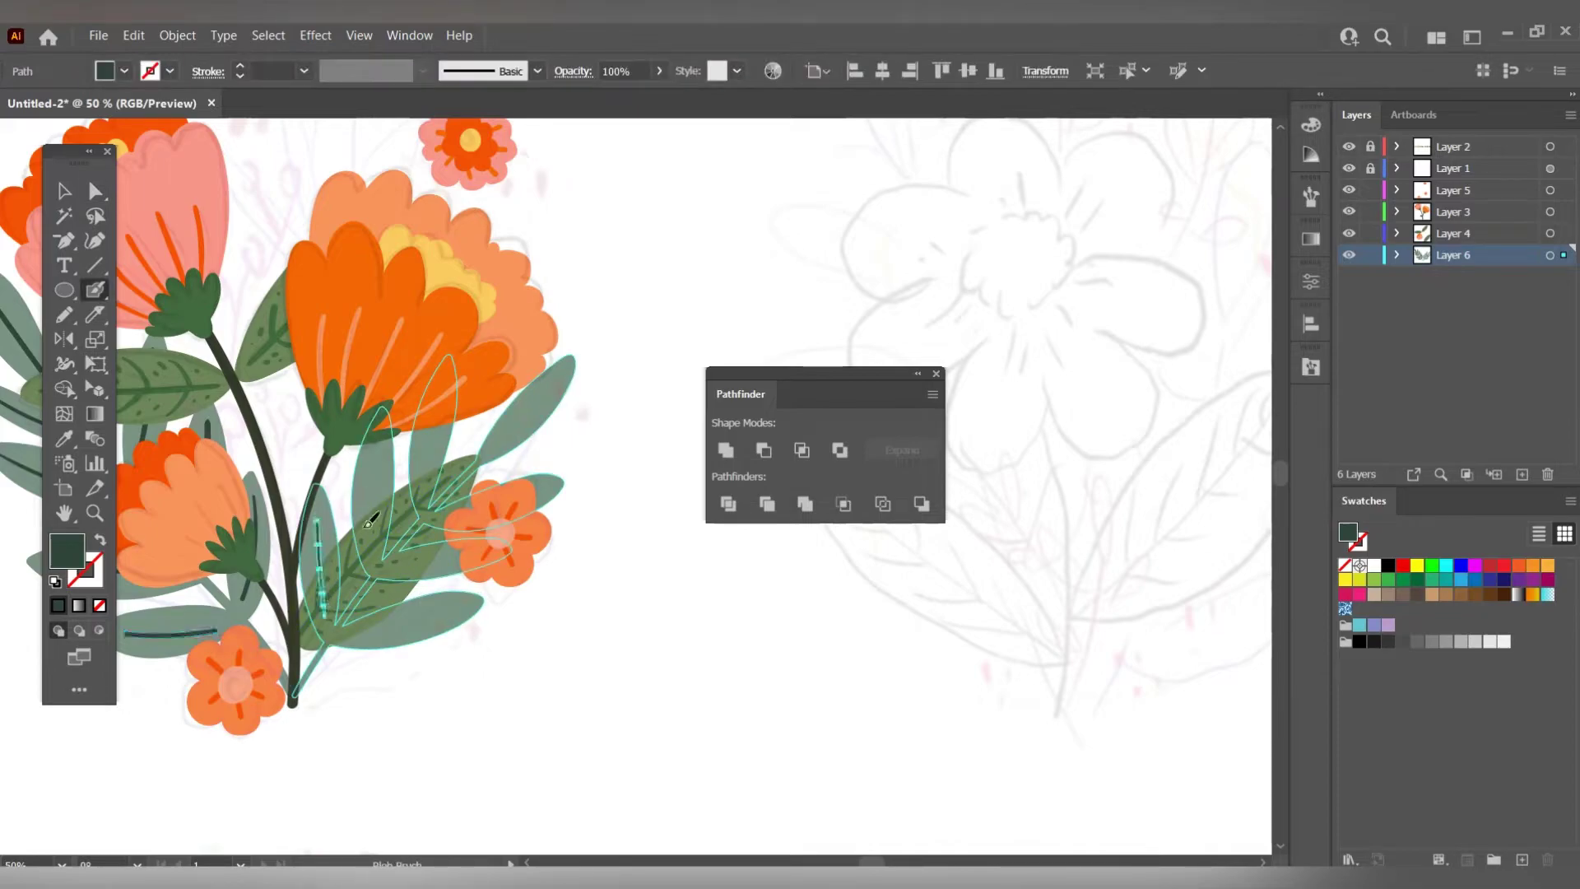
{"action": "left_click_drag", "start_coordinate": [372, 503], "coordinate": [372, 553]}
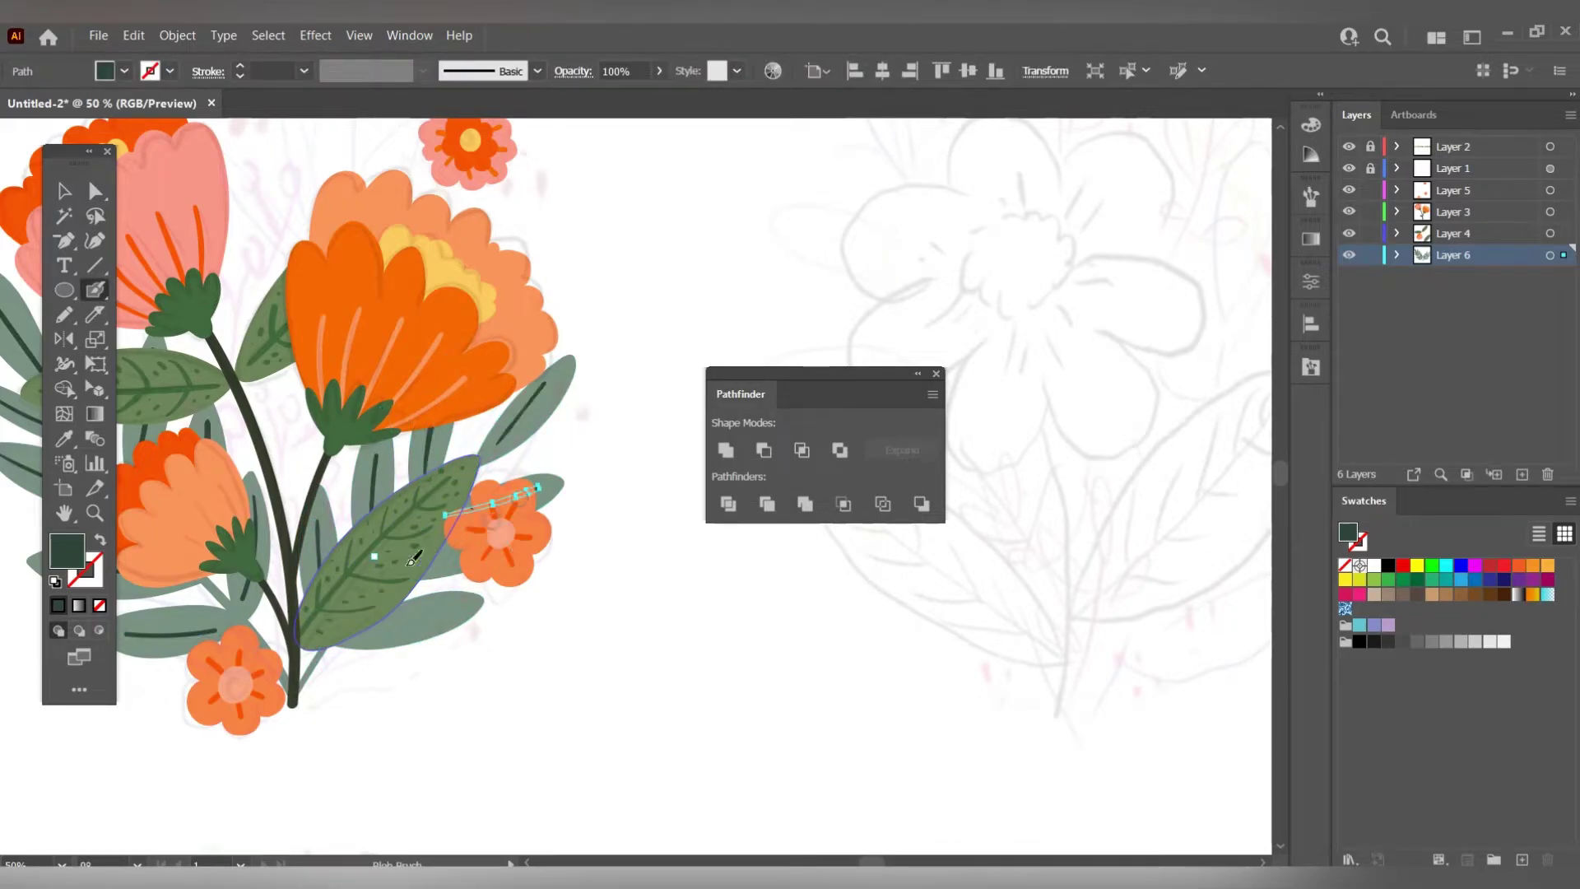
Zoom out to the whole artboard and load salmon for the Blob Brush.
{"action": "key", "text": "ctrl+0"}
{"action": "key", "text": "ctrl+equal"}
{"action": "scroll", "coordinate": [543, 419], "scroll_direction": "up", "scroll_amount": 1}
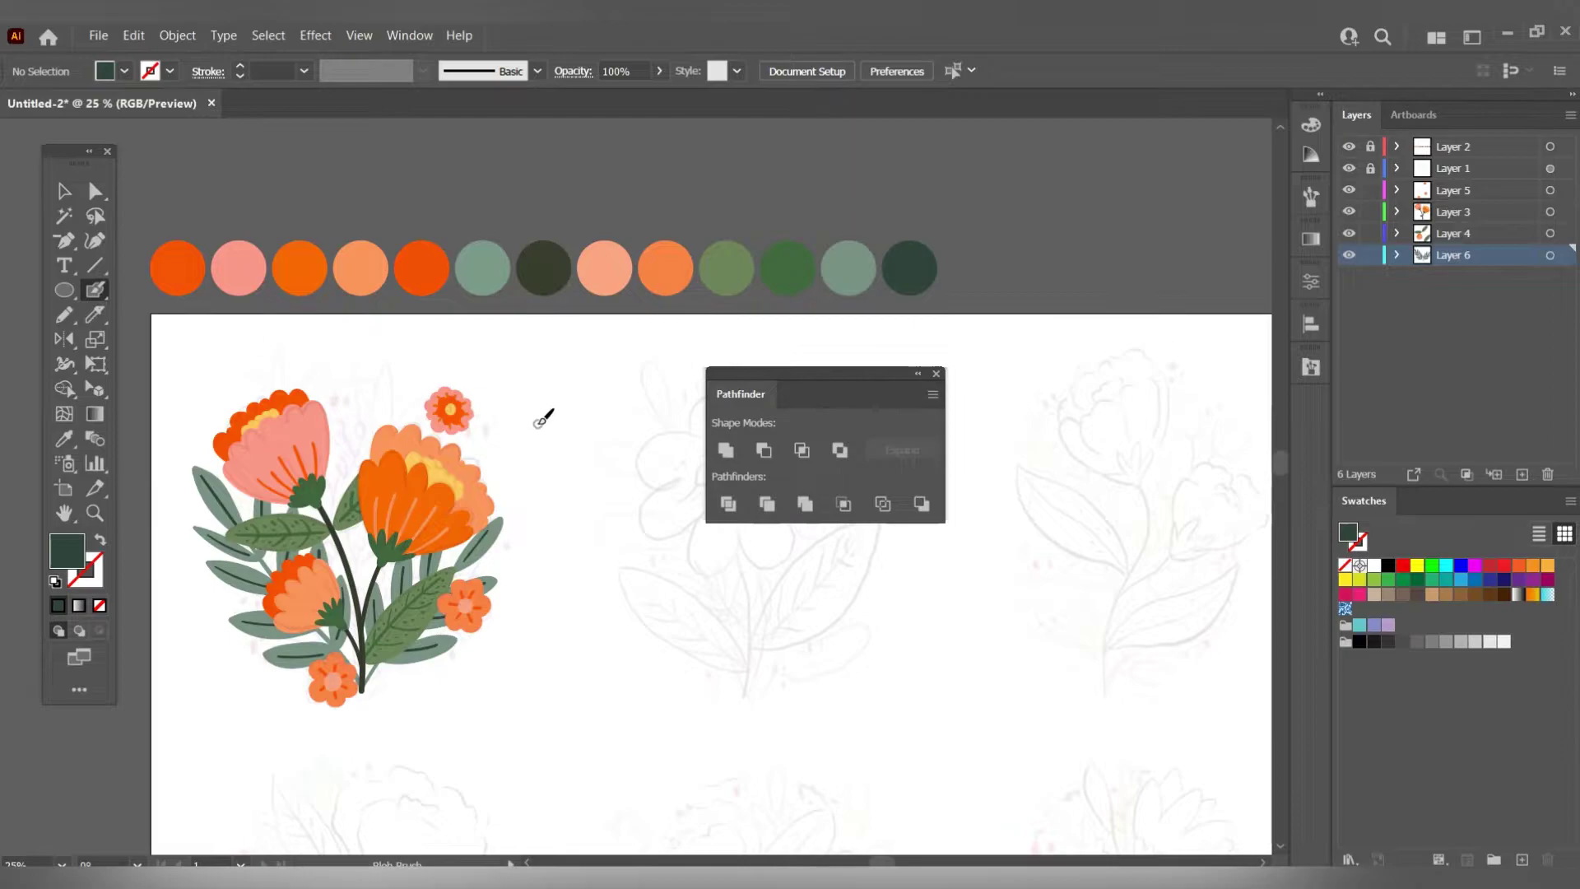
{"action": "key", "text": "i"}
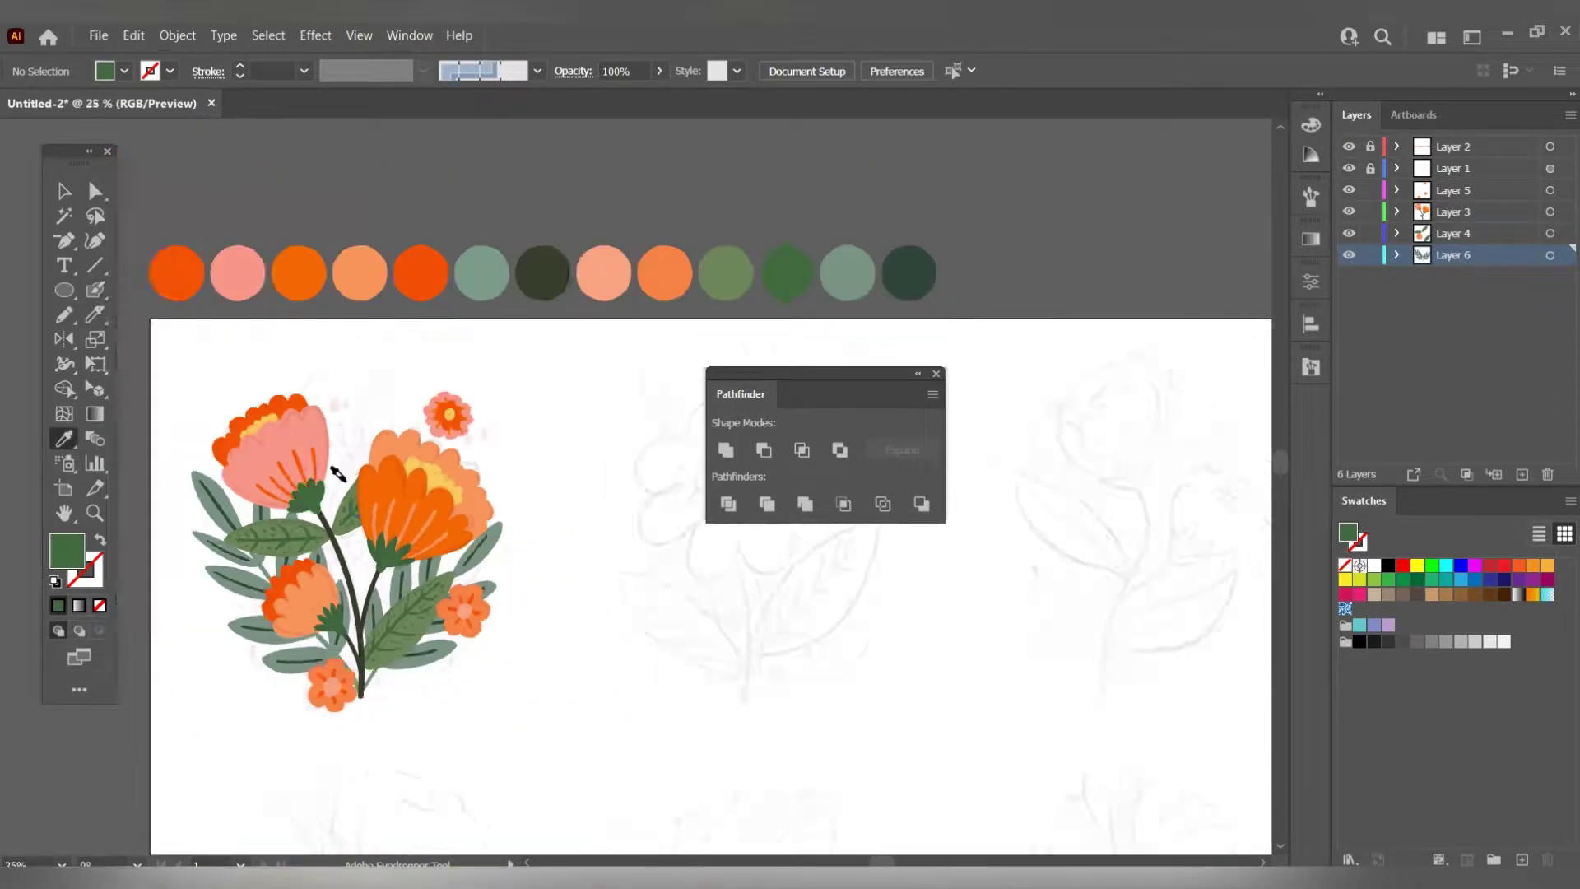
{"action": "scroll", "coordinate": [368, 422], "scroll_direction": "down", "scroll_amount": 1}
{"action": "left_click", "coordinate": [528, 317]}
{"action": "scroll", "coordinate": [370, 460], "scroll_direction": "up", "scroll_amount": 2}
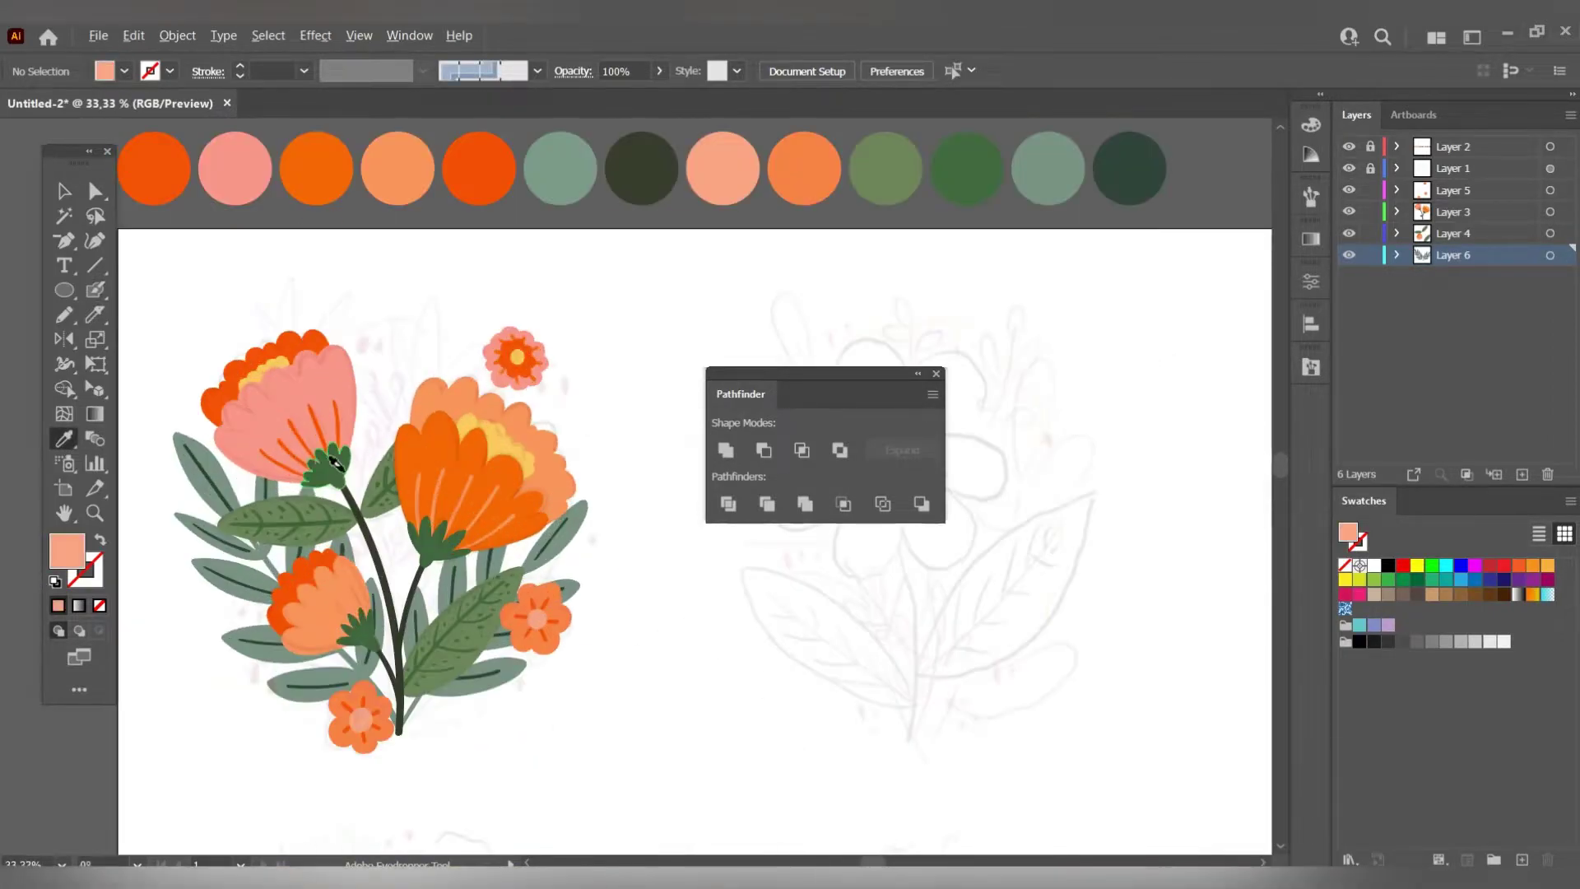
{"action": "scroll", "coordinate": [436, 500], "scroll_direction": "up", "scroll_amount": 1}
{"action": "key", "text": "shift+b"}
Paint tall salmon hooked strokes rising above the flowers, redoing unwanted ones.
{"action": "key", "text": "ctrl+z"}
{"action": "scroll", "coordinate": [400, 792], "scroll_direction": "down", "scroll_amount": 2}
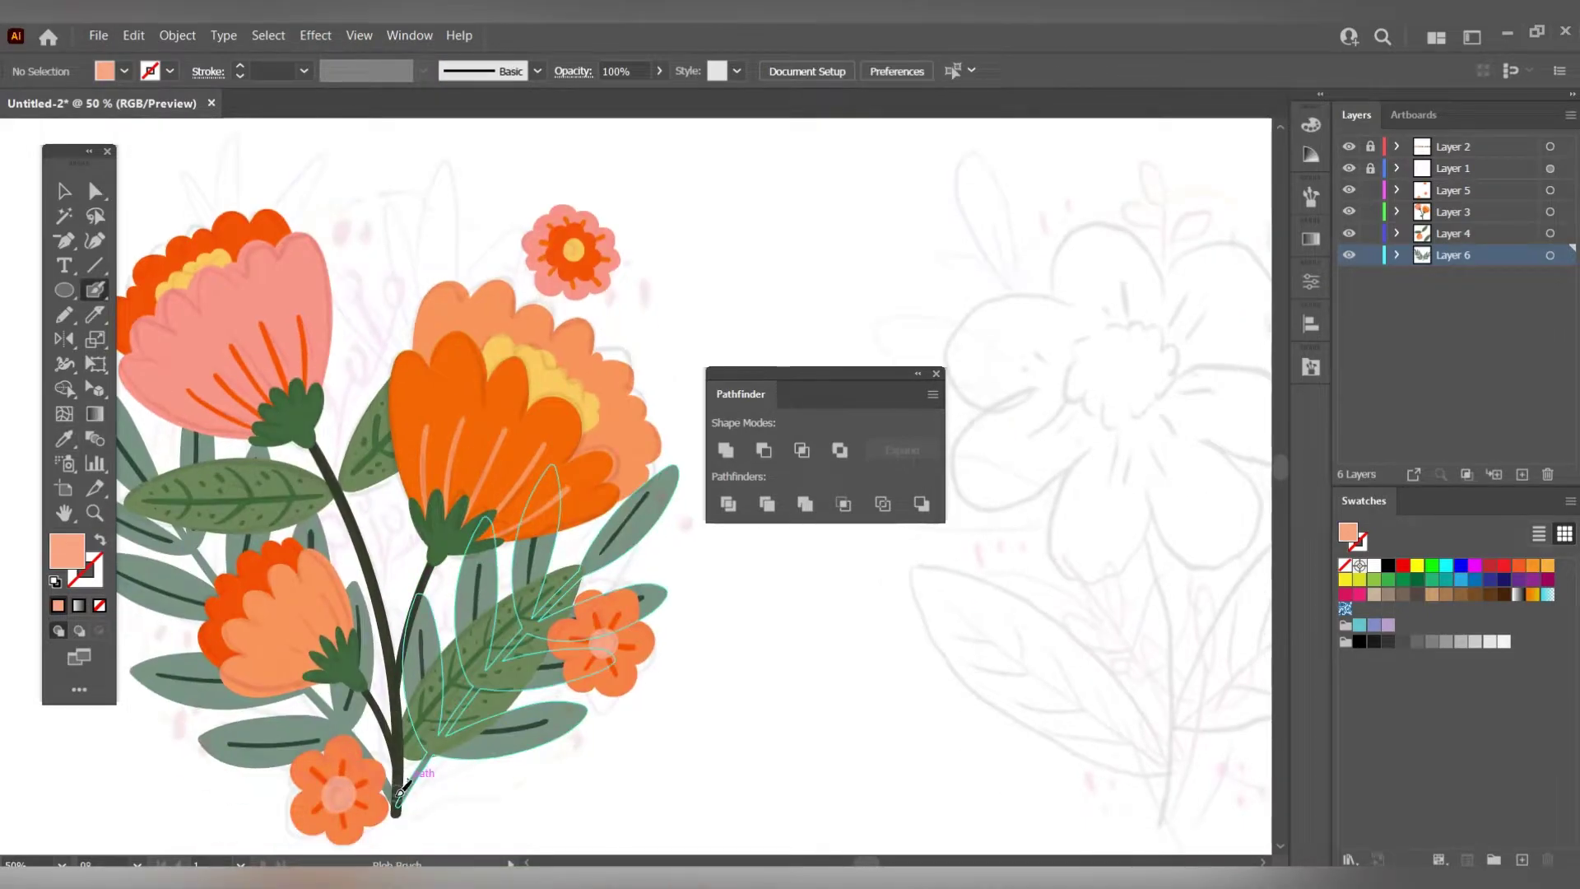
{"action": "scroll", "coordinate": [433, 341], "scroll_direction": "up", "scroll_amount": 2}
{"action": "left_click_drag", "start_coordinate": [414, 421], "coordinate": [431, 255]}
{"action": "key", "text": "ctrl+z"}
{"action": "left_click_drag", "start_coordinate": [407, 395], "coordinate": [461, 340]}
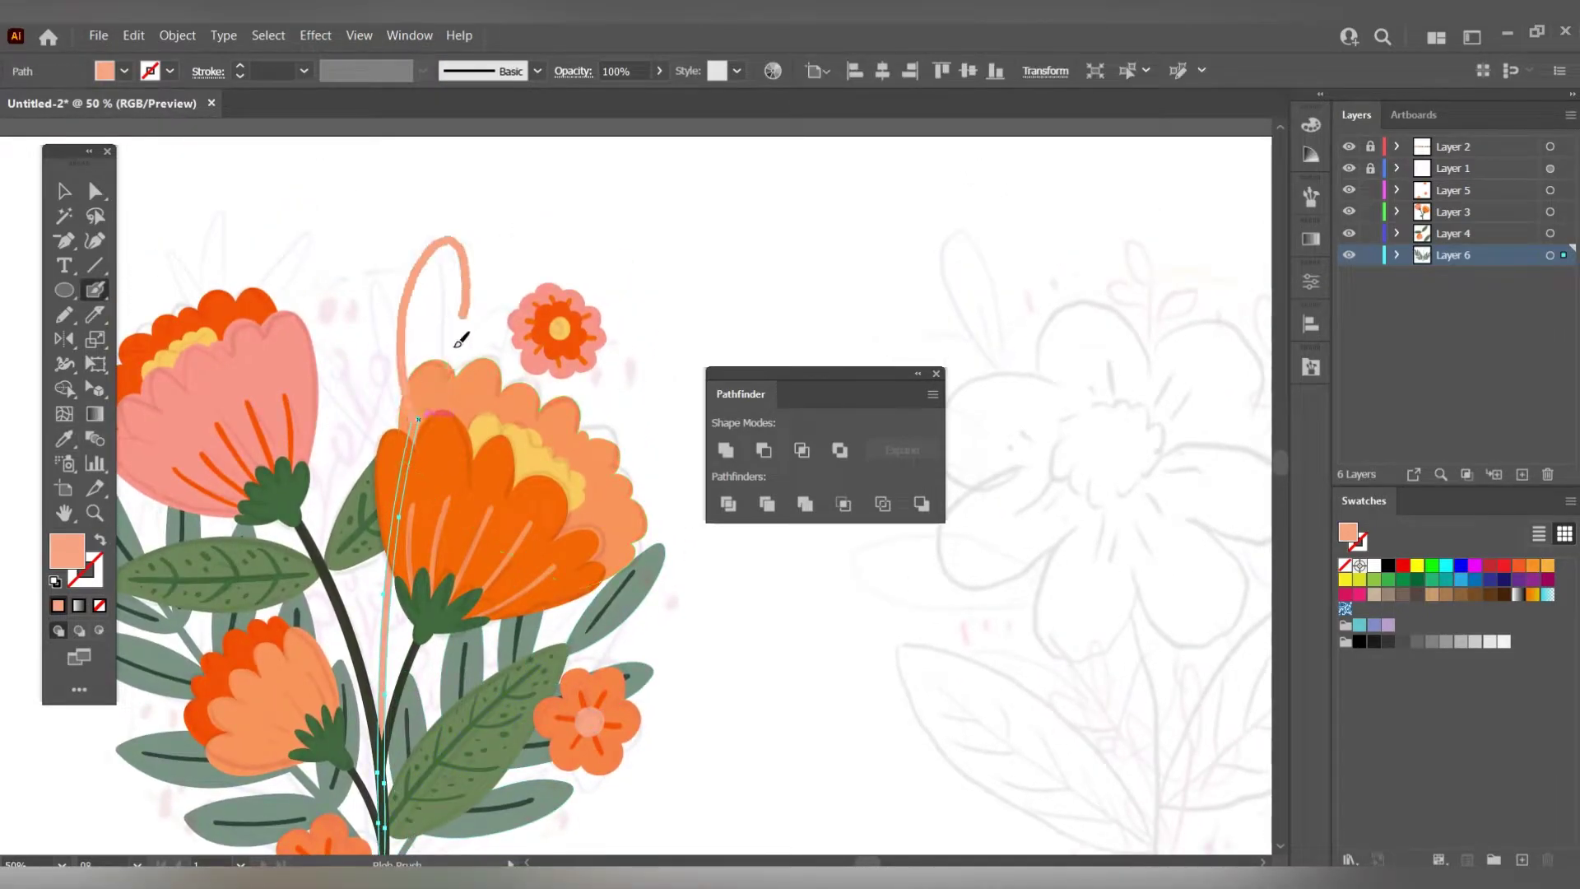
{"action": "left_click_drag", "start_coordinate": [311, 410], "coordinate": [397, 517]}
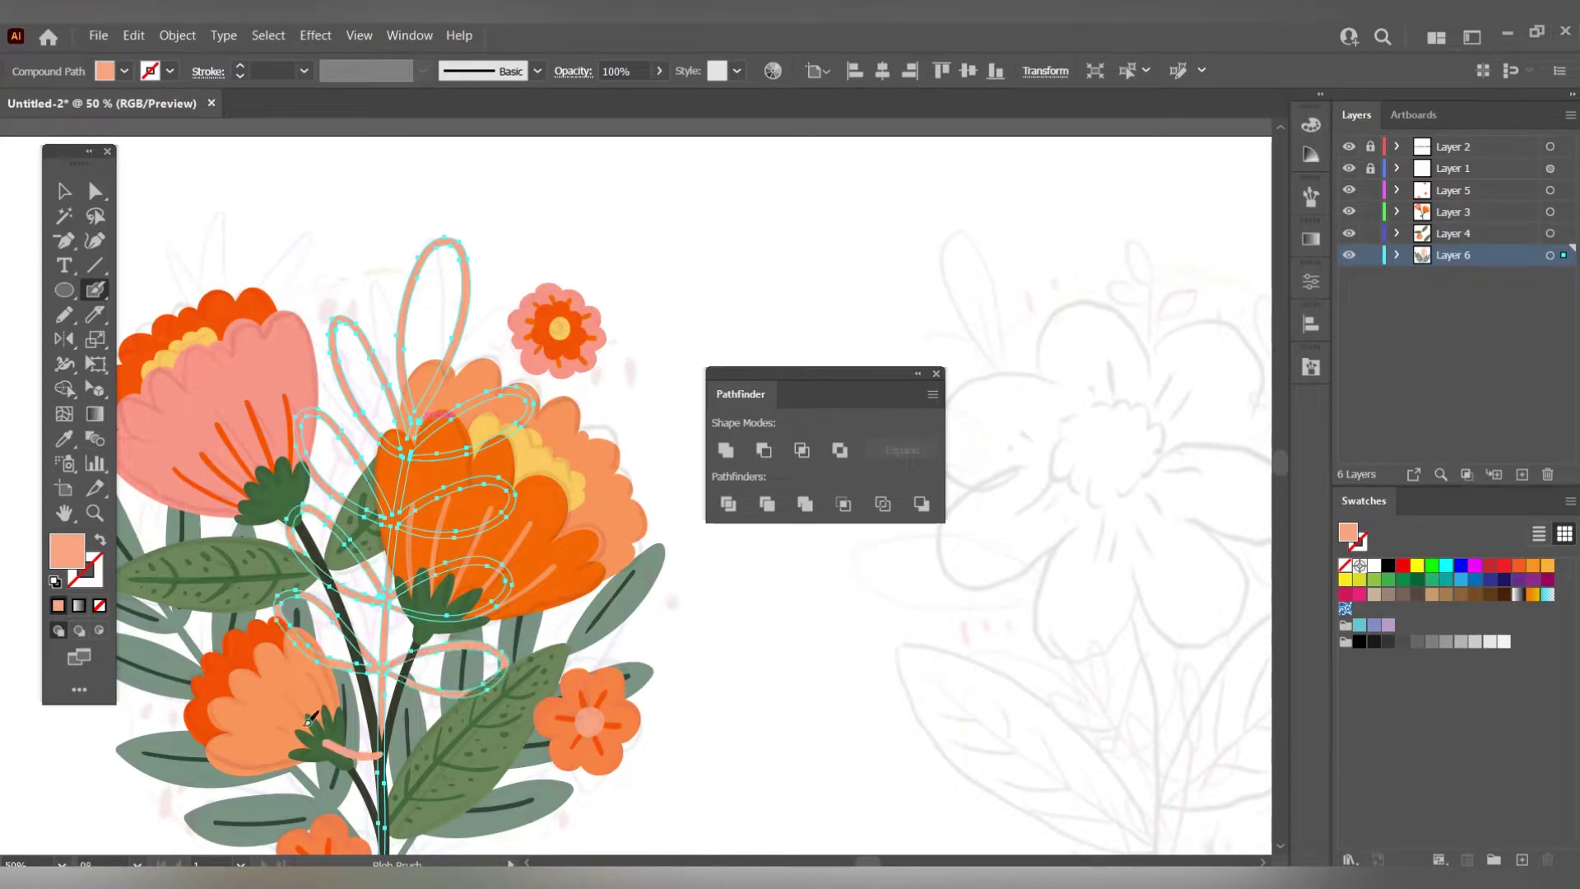
Adjust a petal outline and recolour the tall leaf shape dark green.
{"action": "key", "text": "a"}
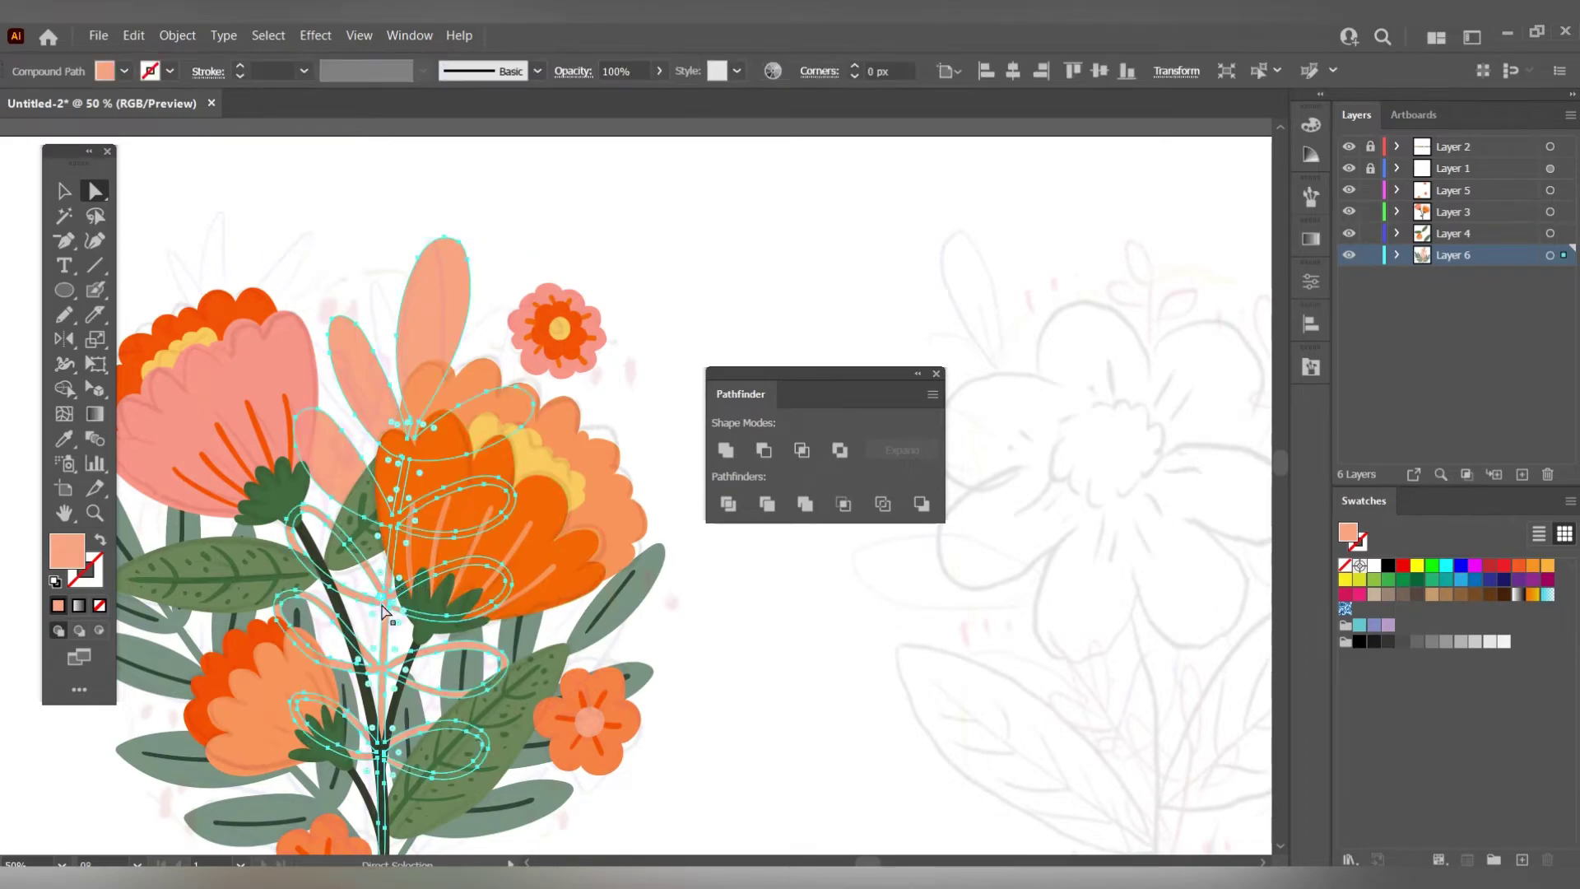
{"action": "left_click", "coordinate": [395, 643]}
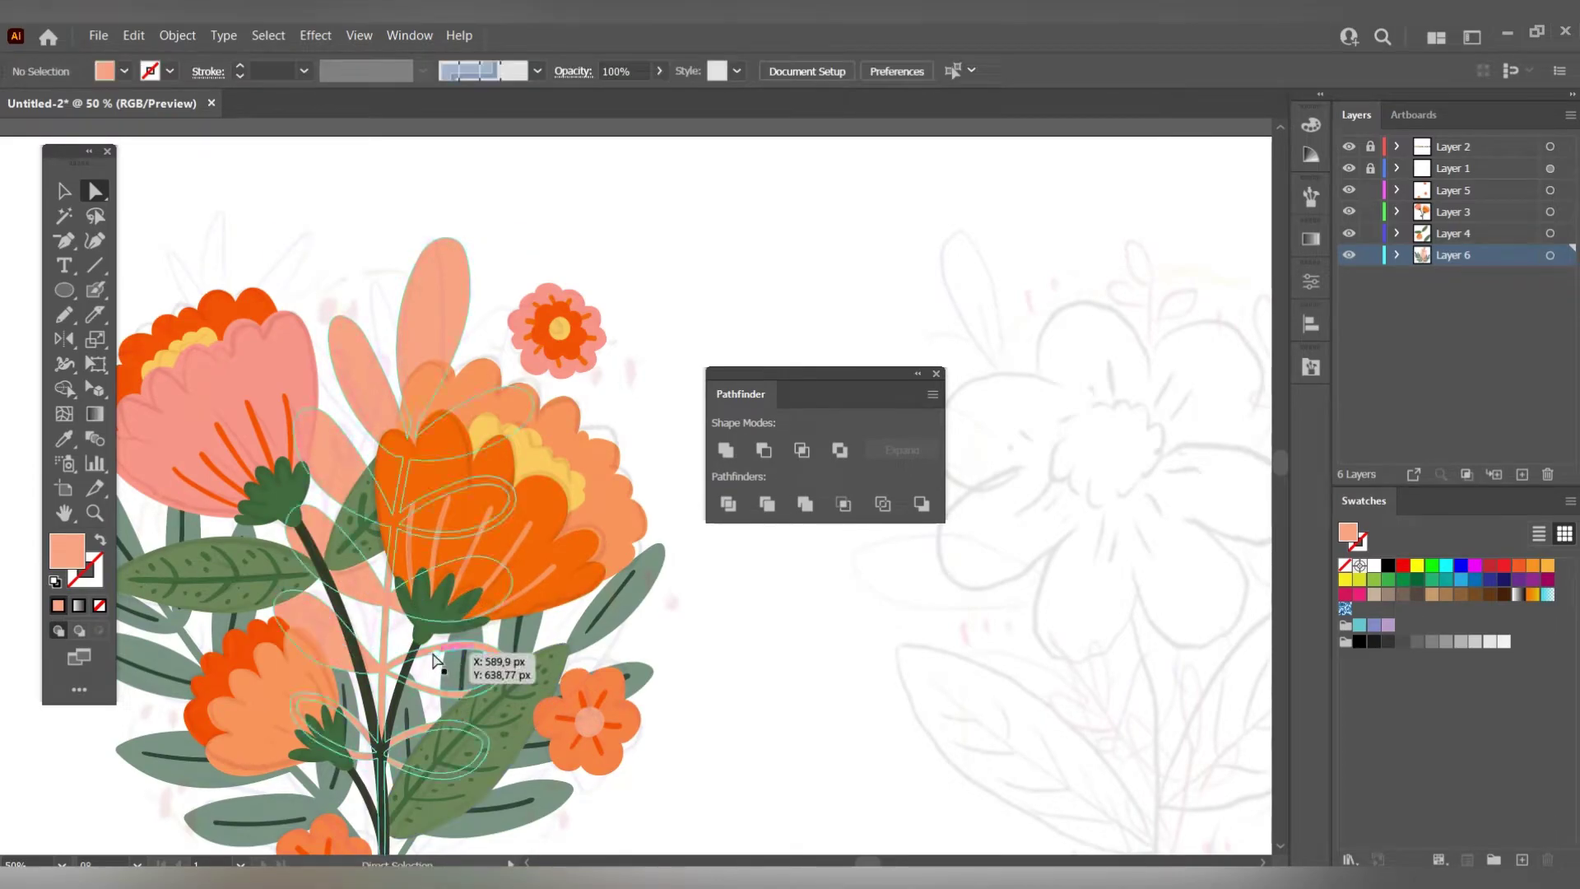
{"action": "key", "text": "ctrl+minus"}
{"action": "key", "text": "ctrl+minus"}
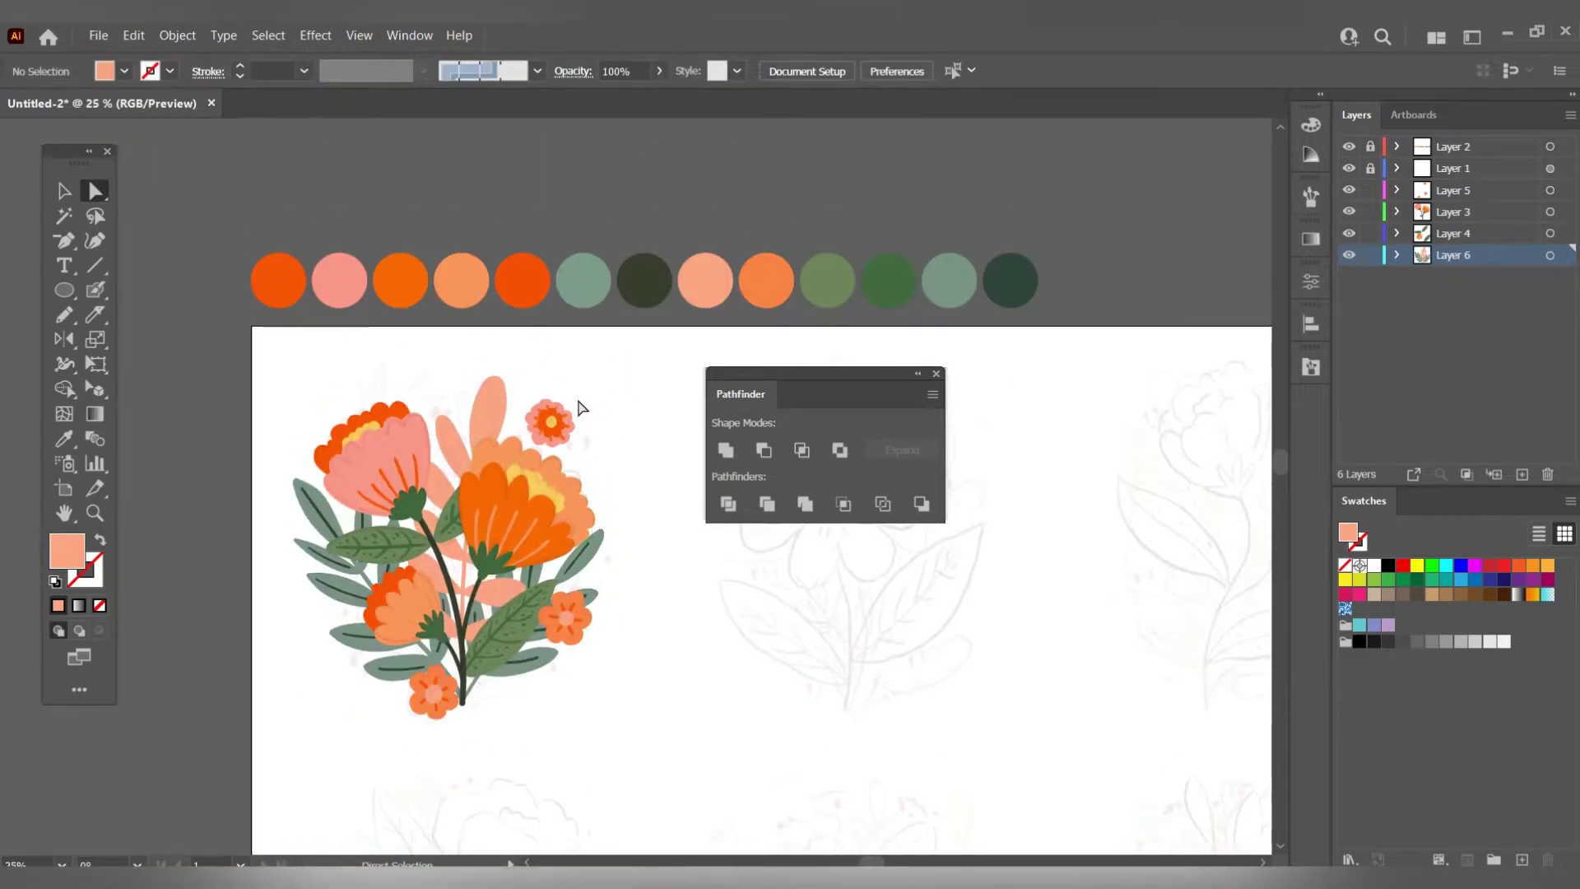
{"action": "left_click", "coordinate": [492, 403]}
{"action": "key", "text": "i"}
{"action": "left_click", "coordinate": [889, 280]}
Paint a thin sage-green stroke along the top leaf.
{"action": "scroll", "coordinate": [455, 425], "scroll_direction": "up", "scroll_amount": 2}
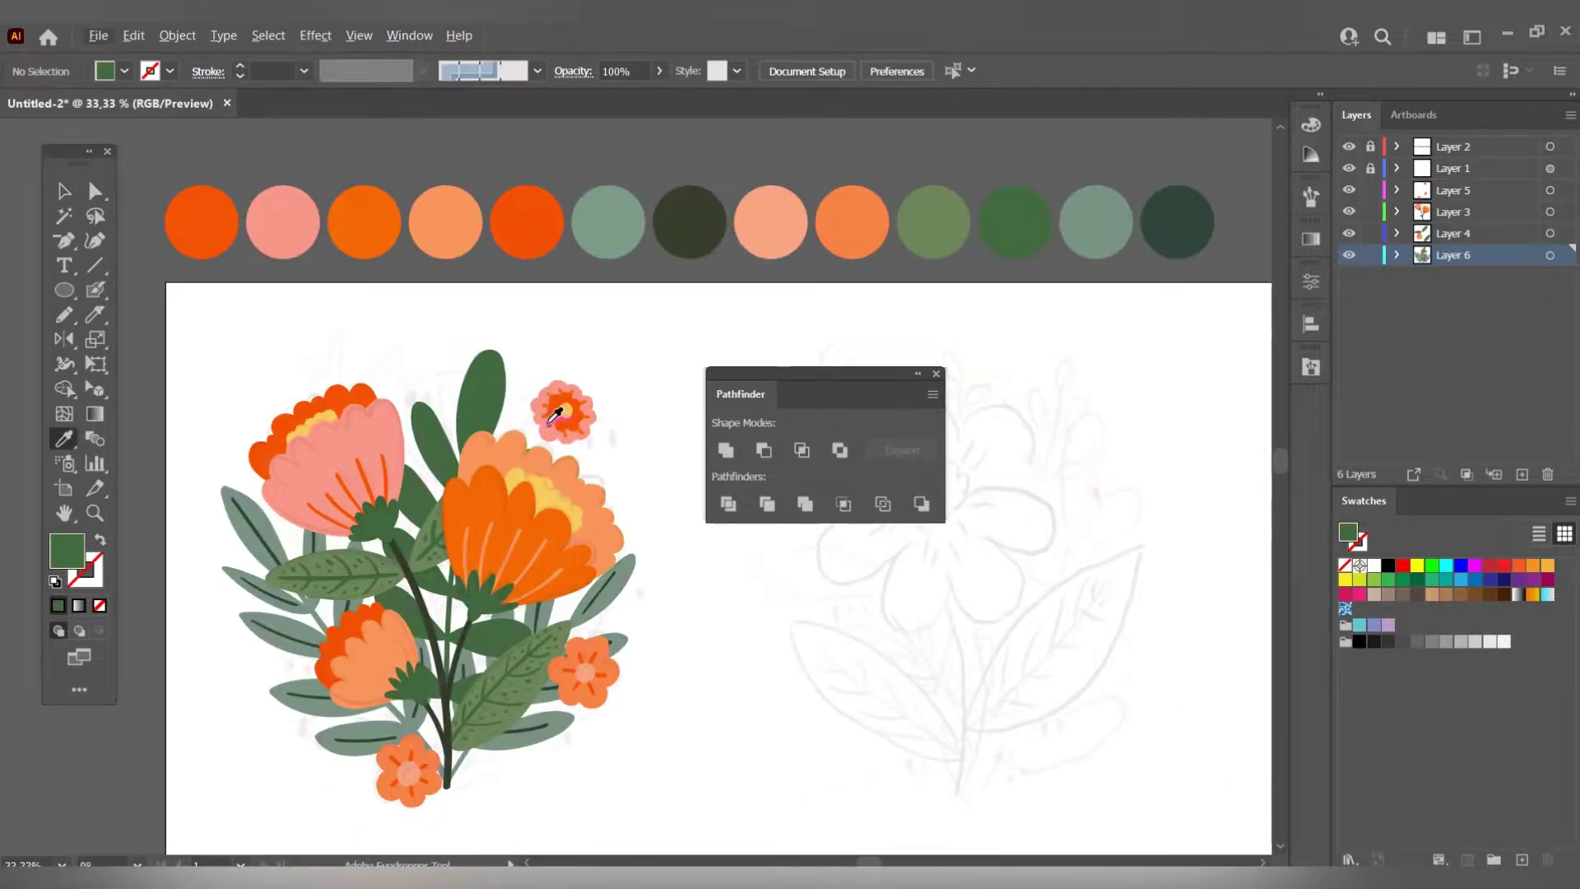
{"action": "scroll", "coordinate": [455, 426], "scroll_direction": "down", "scroll_amount": 1}
{"action": "left_click", "coordinate": [601, 190]}
{"action": "scroll", "coordinate": [392, 402], "scroll_direction": "up", "scroll_amount": 1}
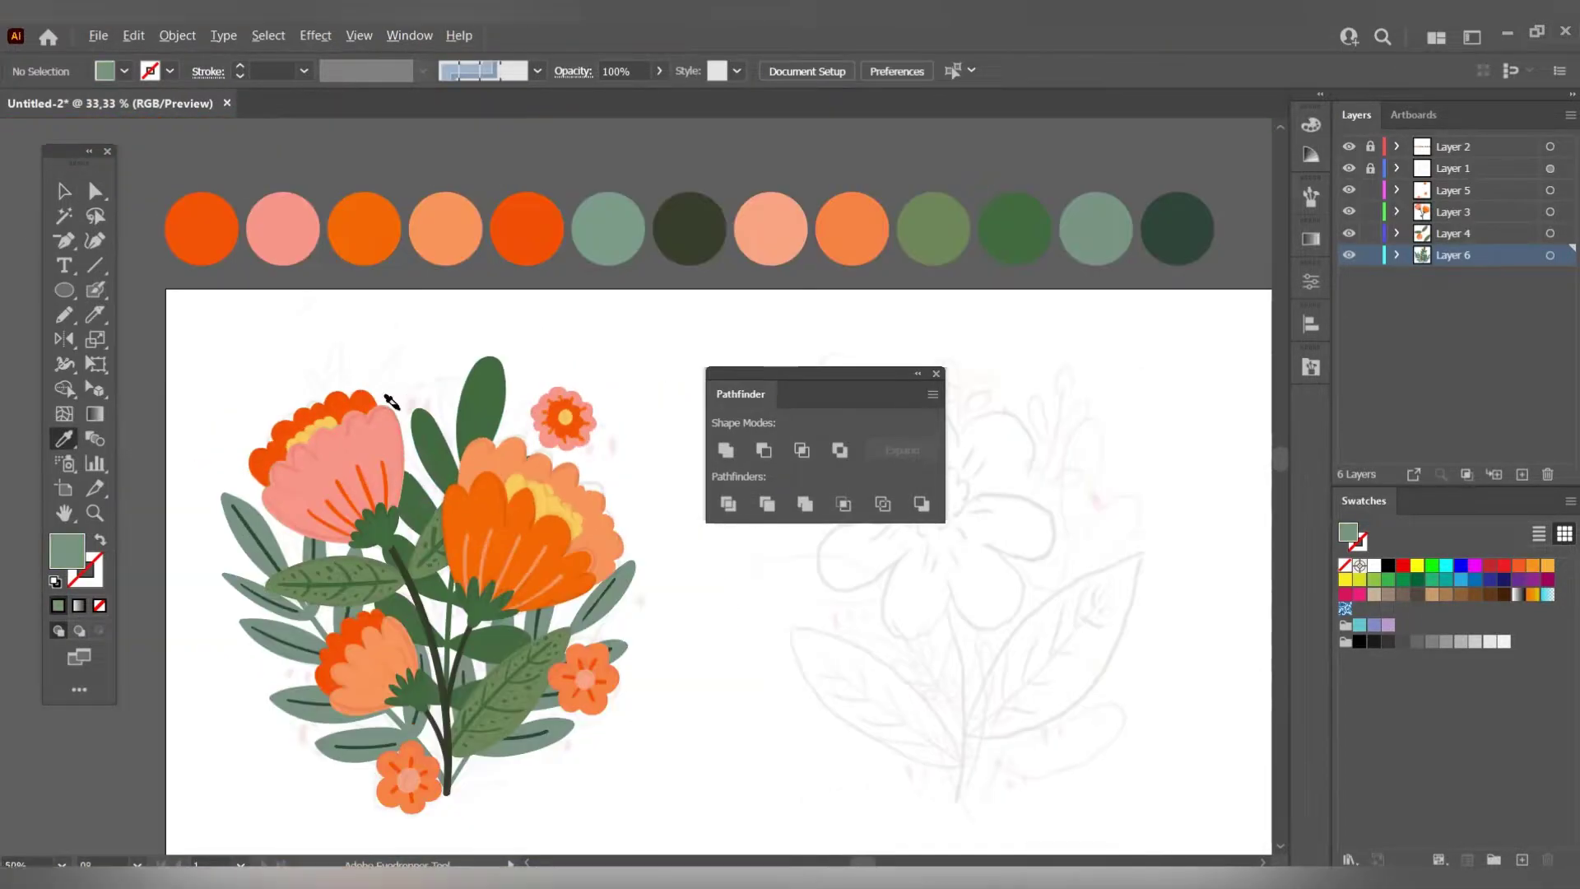
{"action": "key", "text": "shift+b"}
{"action": "left_click_drag", "start_coordinate": [484, 375], "coordinate": [474, 449]}
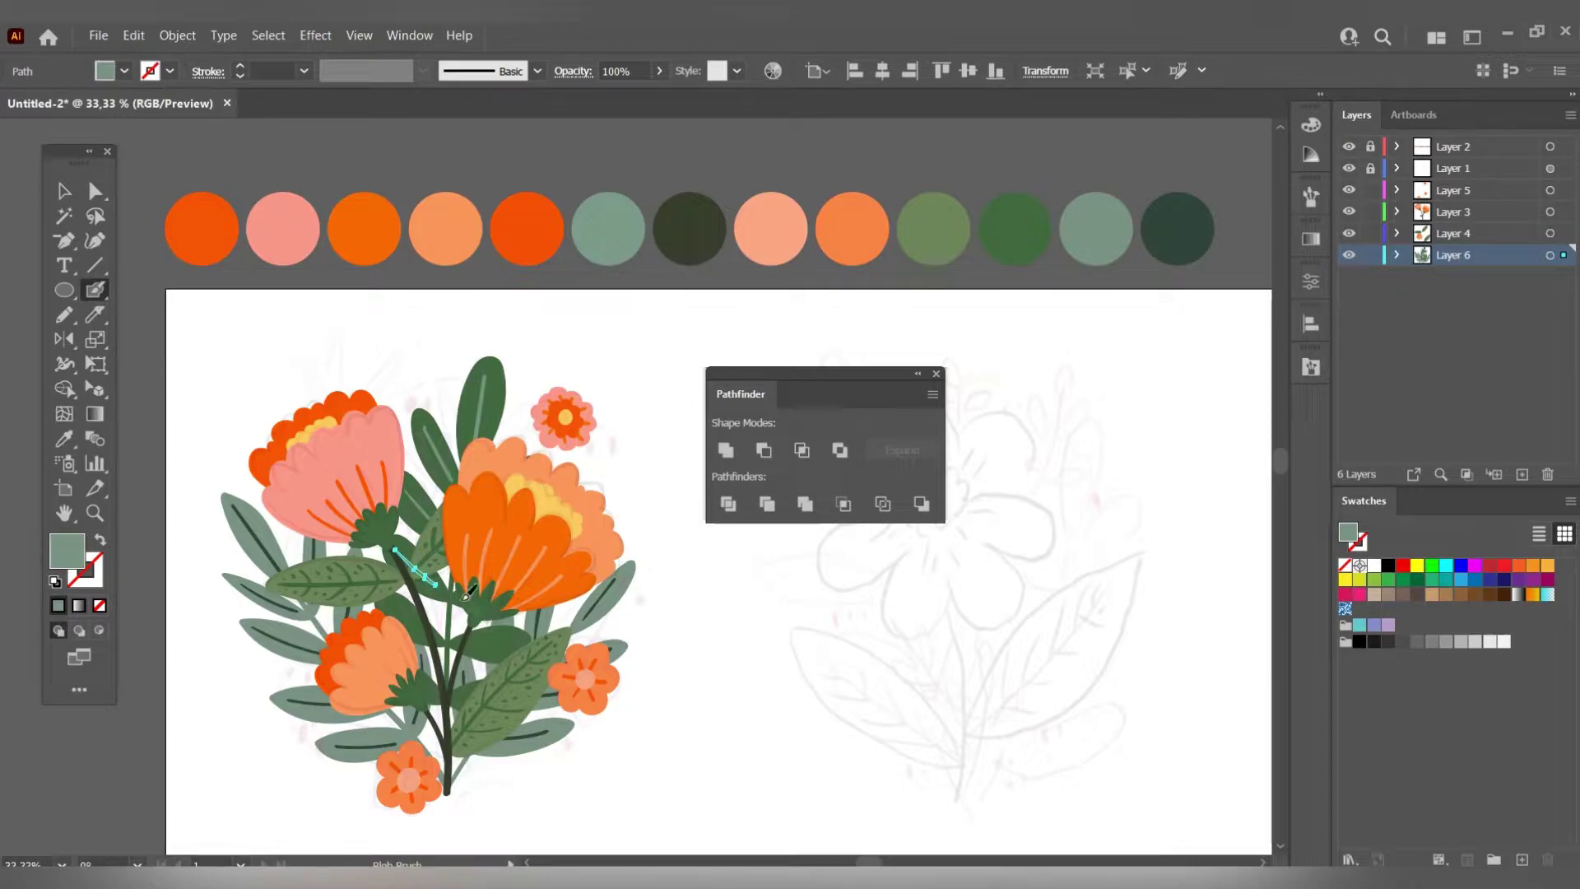
Pencil-trace the red-orange petal outline and the flower's centre shape over the sketch.
{"action": "scroll", "coordinate": [491, 679], "scroll_direction": "down", "scroll_amount": 1}
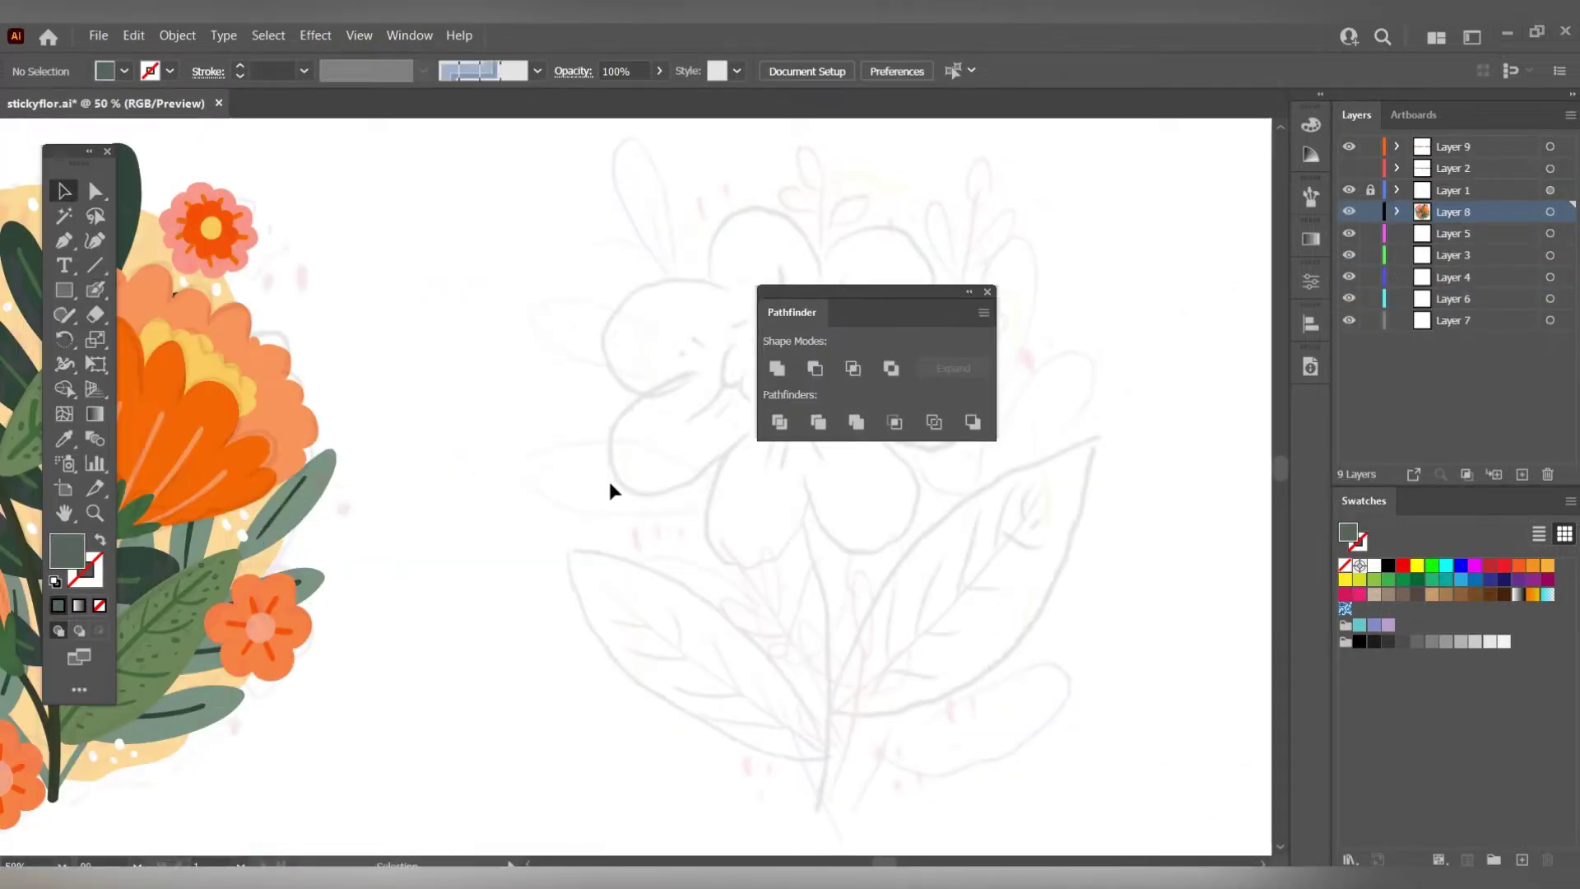
{"action": "scroll", "coordinate": [723, 444], "scroll_direction": "up", "scroll_amount": 2}
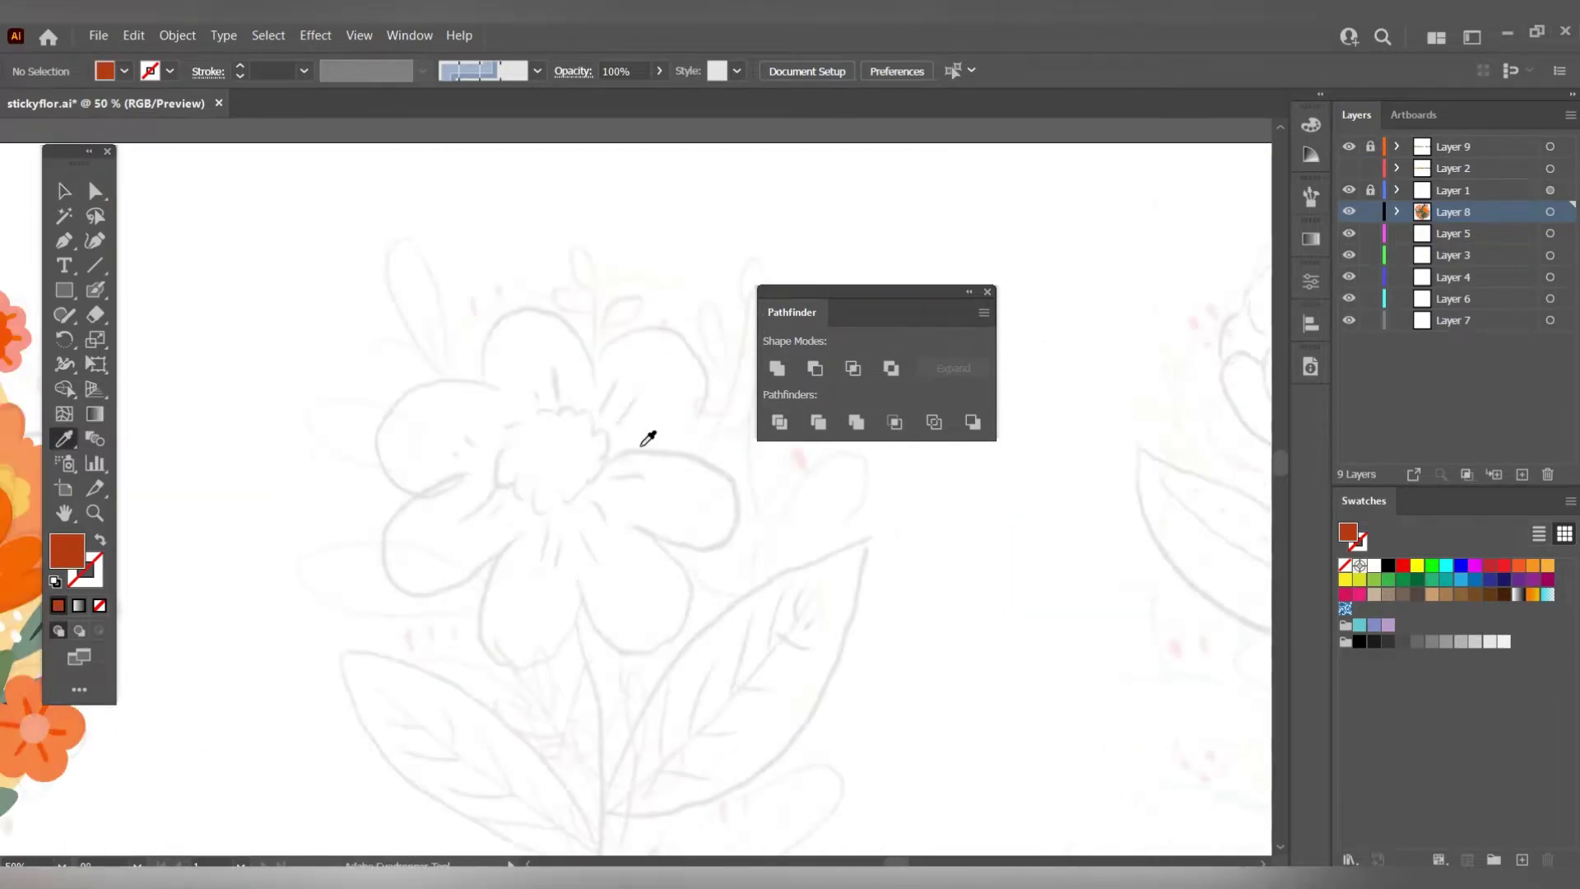
{"action": "key", "text": "n"}
{"action": "mouse_move", "coordinate": [582, 627]}
{"action": "left_mouse_down"}
{"action": "mouse_move", "coordinate": [702, 571]}
{"action": "mouse_move", "coordinate": [680, 441]}
{"action": "mouse_move", "coordinate": [716, 395]}
{"action": "mouse_move", "coordinate": [535, 367]}
{"action": "mouse_move", "coordinate": [576, 626]}
{"action": "left_mouse_up"}
{"action": "scroll", "coordinate": [823, 441], "scroll_direction": "down", "scroll_amount": 2}
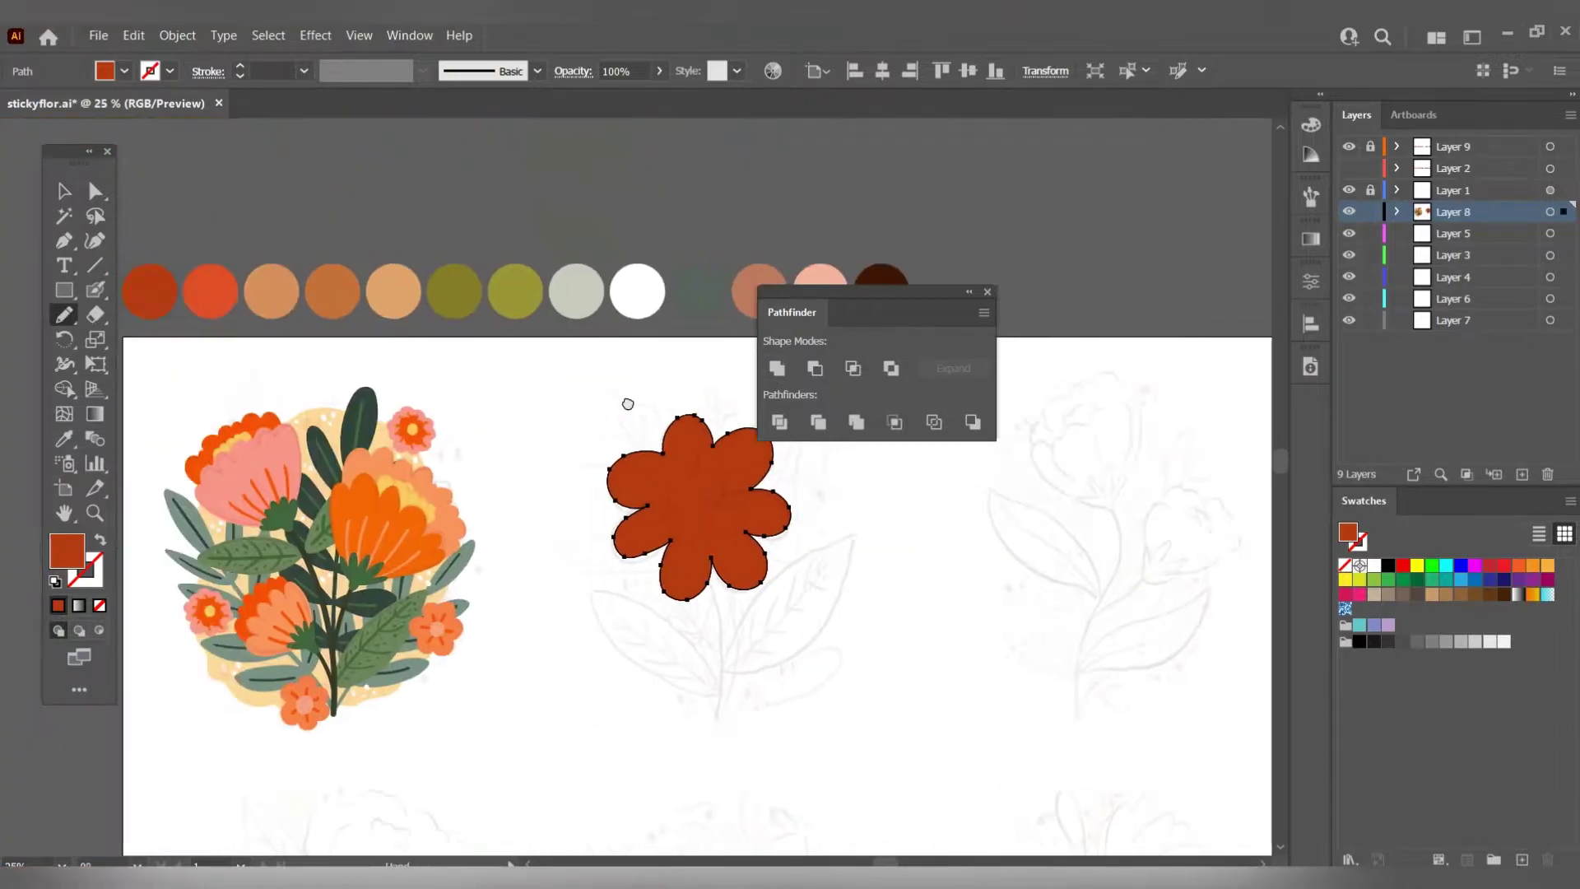
{"action": "left_click", "coordinate": [548, 414], "text": "ctrl"}
{"action": "scroll", "coordinate": [765, 530], "scroll_direction": "up", "scroll_amount": 2}
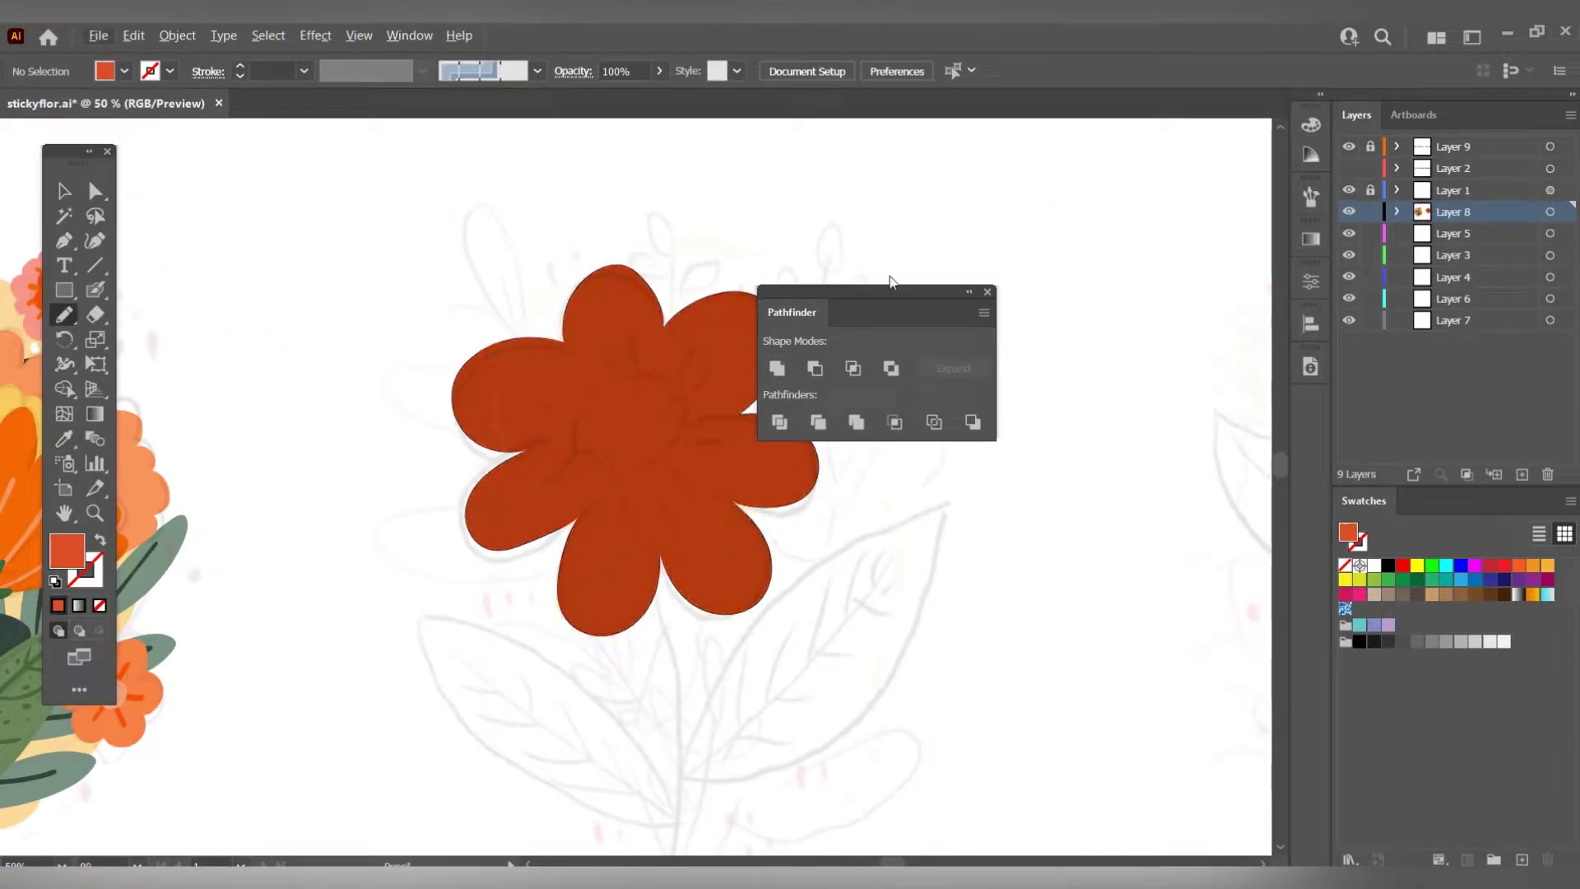
{"action": "left_click_drag", "start_coordinate": [601, 378], "coordinate": [595, 459]}
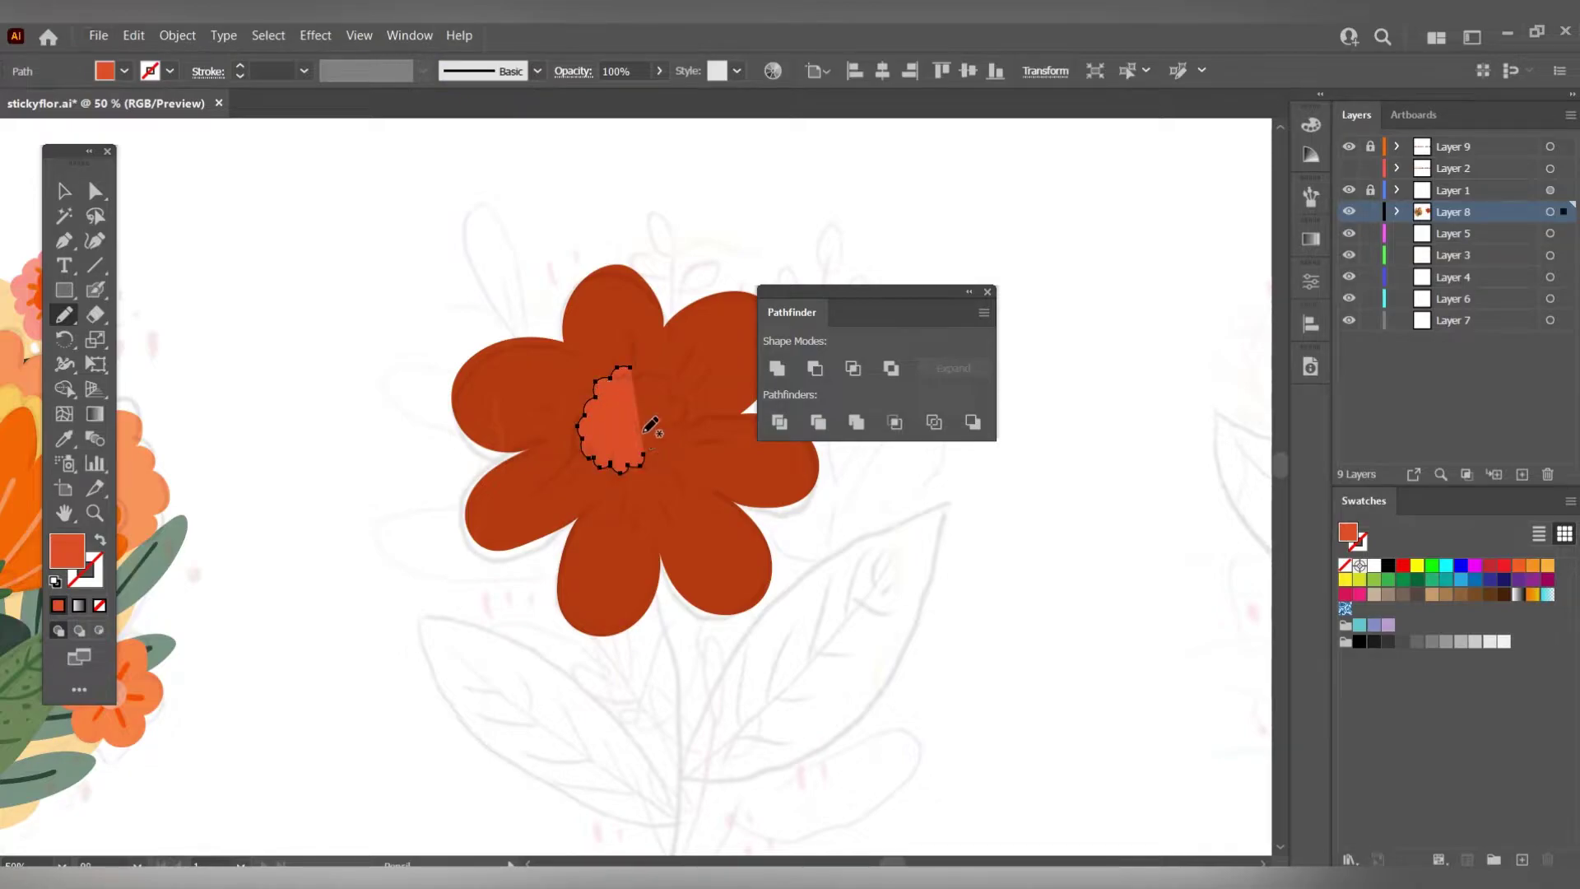
{"action": "scroll", "coordinate": [641, 334], "scroll_direction": "down", "scroll_amount": 2}
Give the flower centre a pale pink fill sampled from the palette.
{"action": "key", "text": "i"}
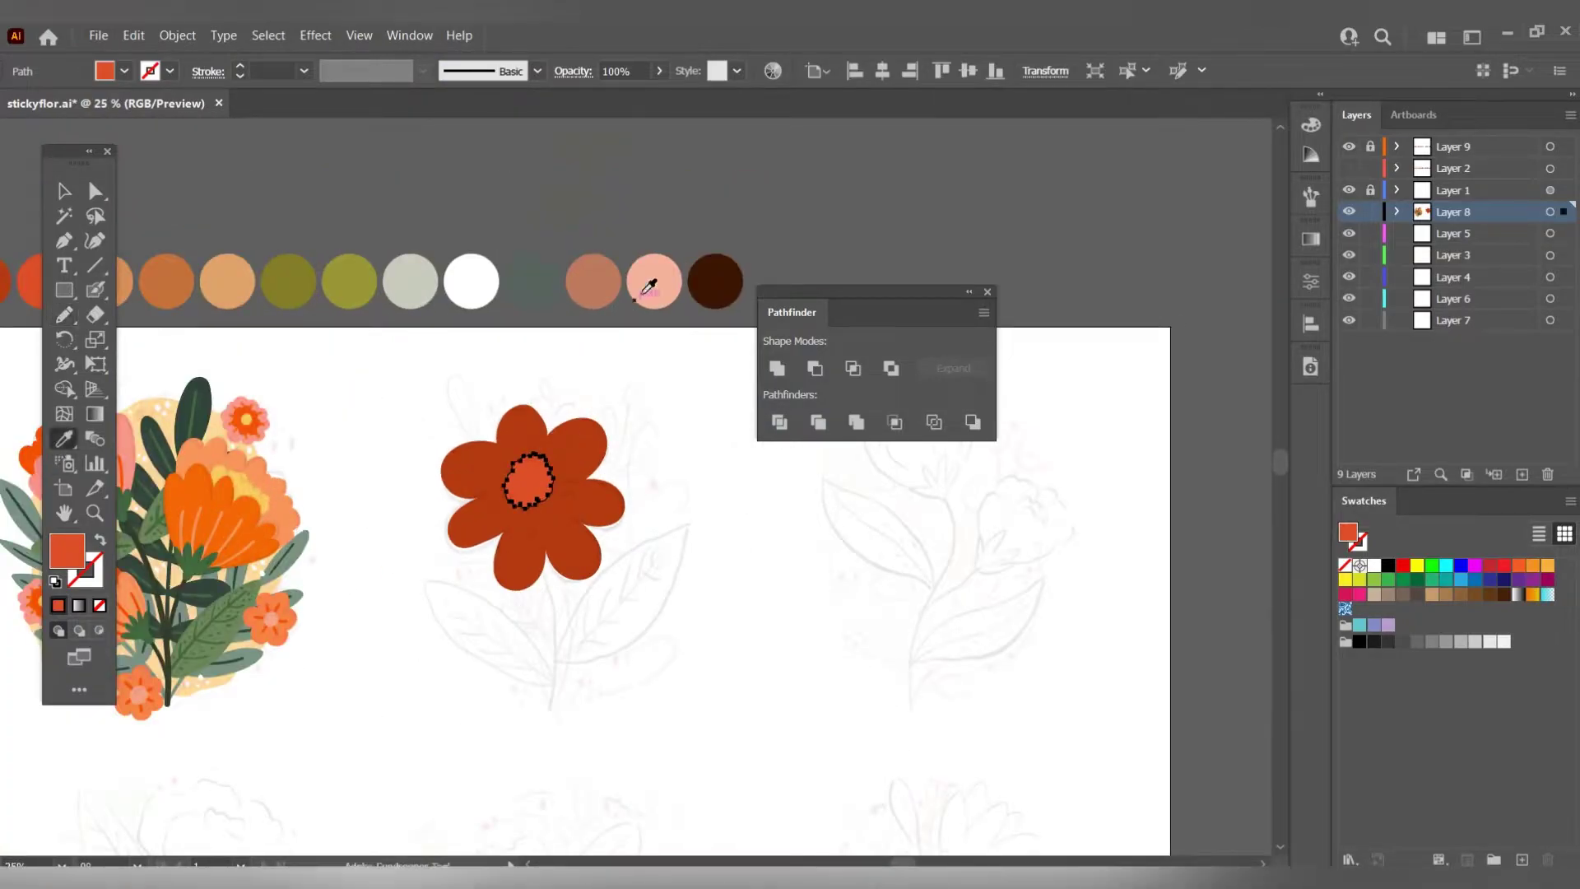
{"action": "left_click", "coordinate": [654, 280]}
{"action": "scroll", "coordinate": [598, 430], "scroll_direction": "down", "scroll_amount": 1}
{"action": "scroll", "coordinate": [599, 430], "scroll_direction": "up", "scroll_amount": 1}
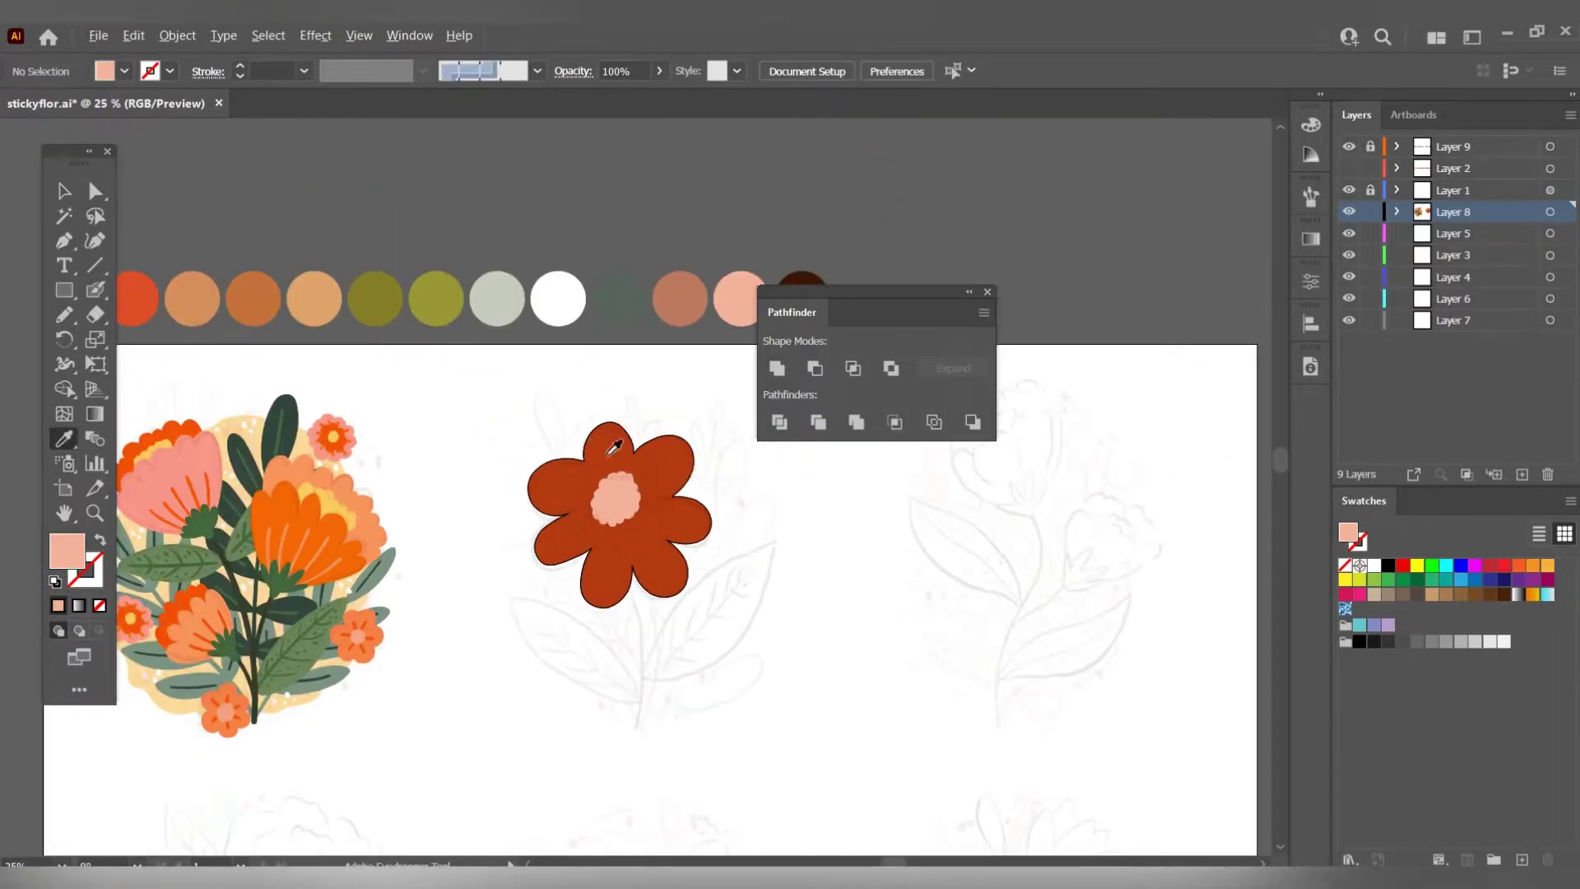
{"action": "scroll", "coordinate": [635, 487], "scroll_direction": "up", "scroll_amount": 1}
{"action": "left_click", "coordinate": [691, 520]}
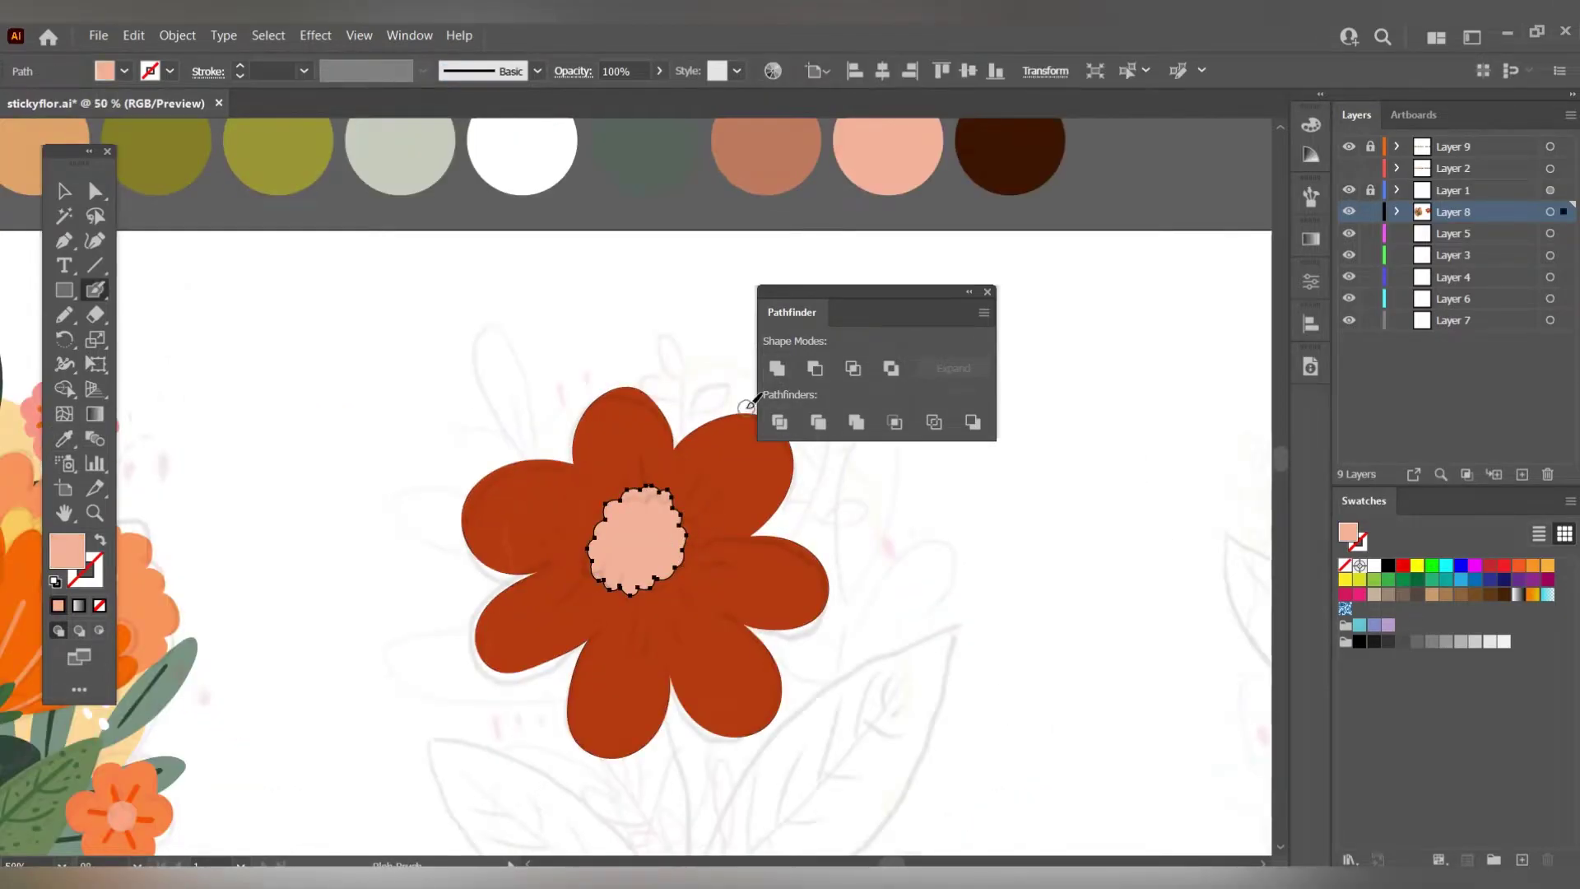
{"action": "scroll", "coordinate": [692, 520], "scroll_direction": "down", "scroll_amount": 1}
Blob Brush orange lines radiating from the centre using a sampled orange.
{"action": "key", "text": "b"}
{"action": "key", "text": "i"}
{"action": "left_click", "coordinate": [234, 304]}
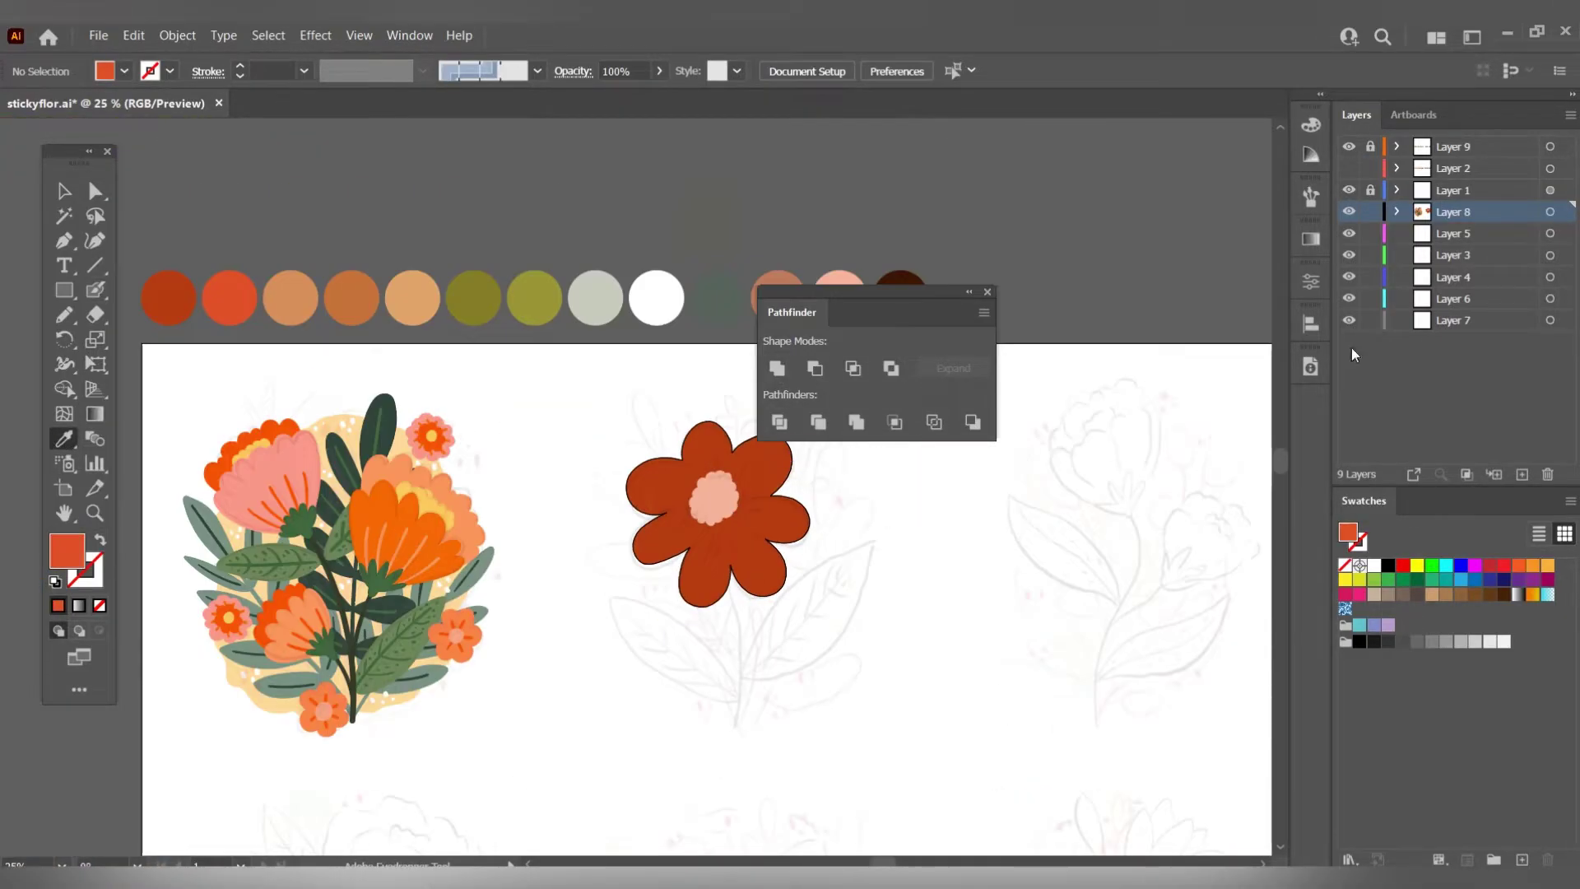
{"action": "scroll", "coordinate": [745, 501], "scroll_direction": "up", "scroll_amount": 3}
{"action": "key", "text": "shift+b"}
{"action": "left_click_drag", "start_coordinate": [642, 388], "coordinate": [650, 449]}
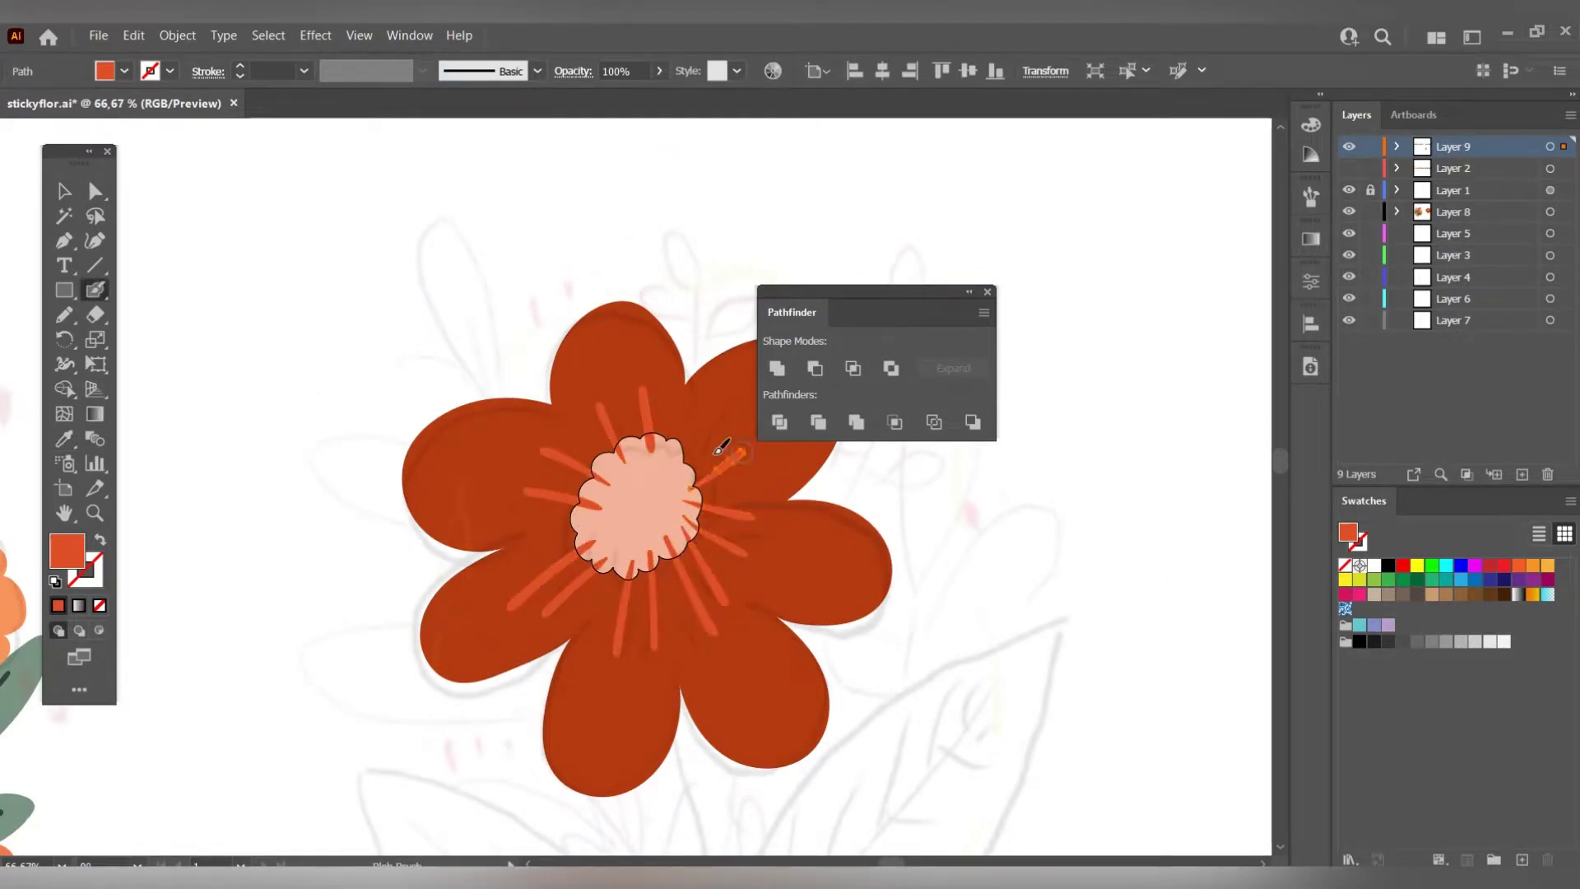
{"action": "scroll", "coordinate": [639, 494], "scroll_direction": "down", "scroll_amount": 2}
Cut the whole red flower and paste it in place on Layer 5.
{"action": "key", "text": "v"}
{"action": "left_click_drag", "start_coordinate": [492, 422], "coordinate": [804, 709]}
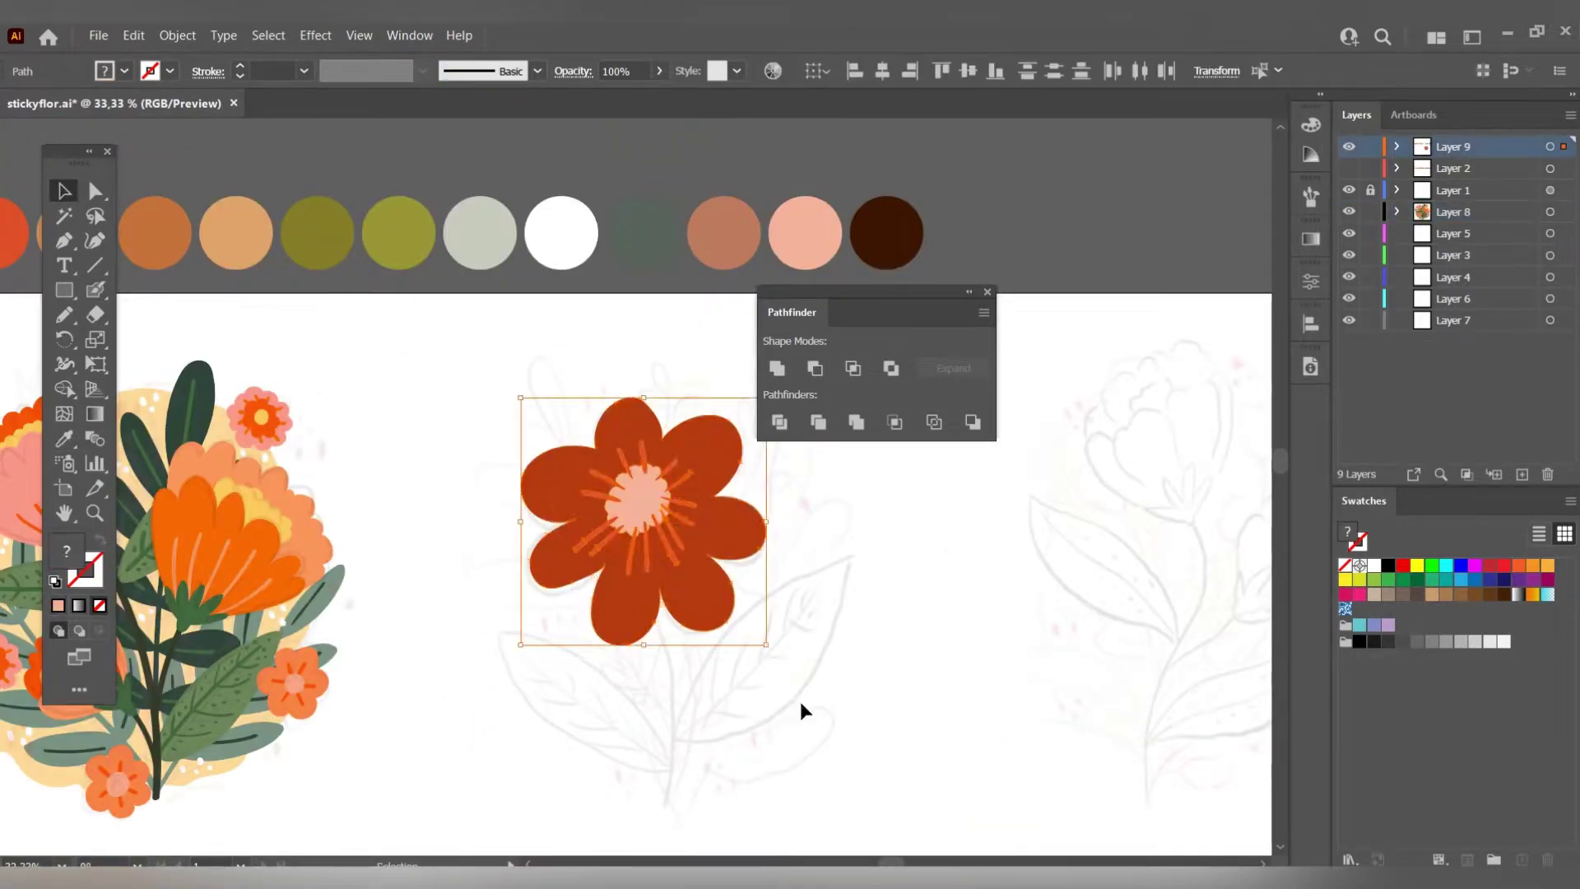
{"action": "scroll", "coordinate": [621, 511], "scroll_direction": "up", "scroll_amount": 1}
{"action": "scroll", "coordinate": [621, 511], "scroll_direction": "down", "scroll_amount": 2}
{"action": "key", "text": "Delete"}
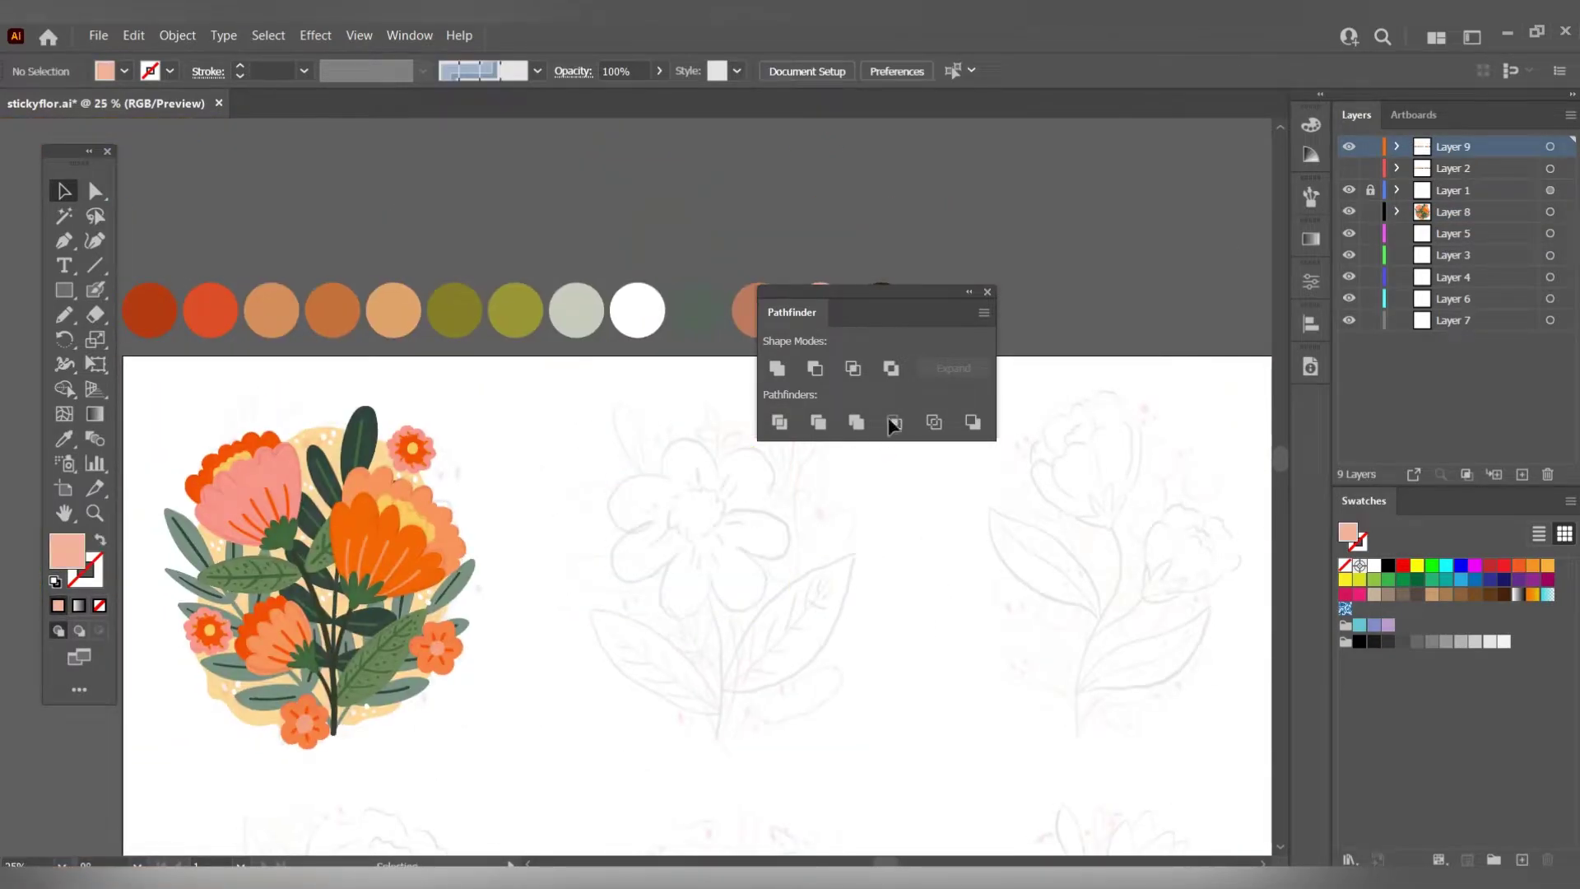
{"action": "left_click", "coordinate": [1453, 233]}
{"action": "key", "text": "ctrl+f"}
Lock Layer 9 and sample dark brown for the stem.
{"action": "left_click", "coordinate": [938, 535]}
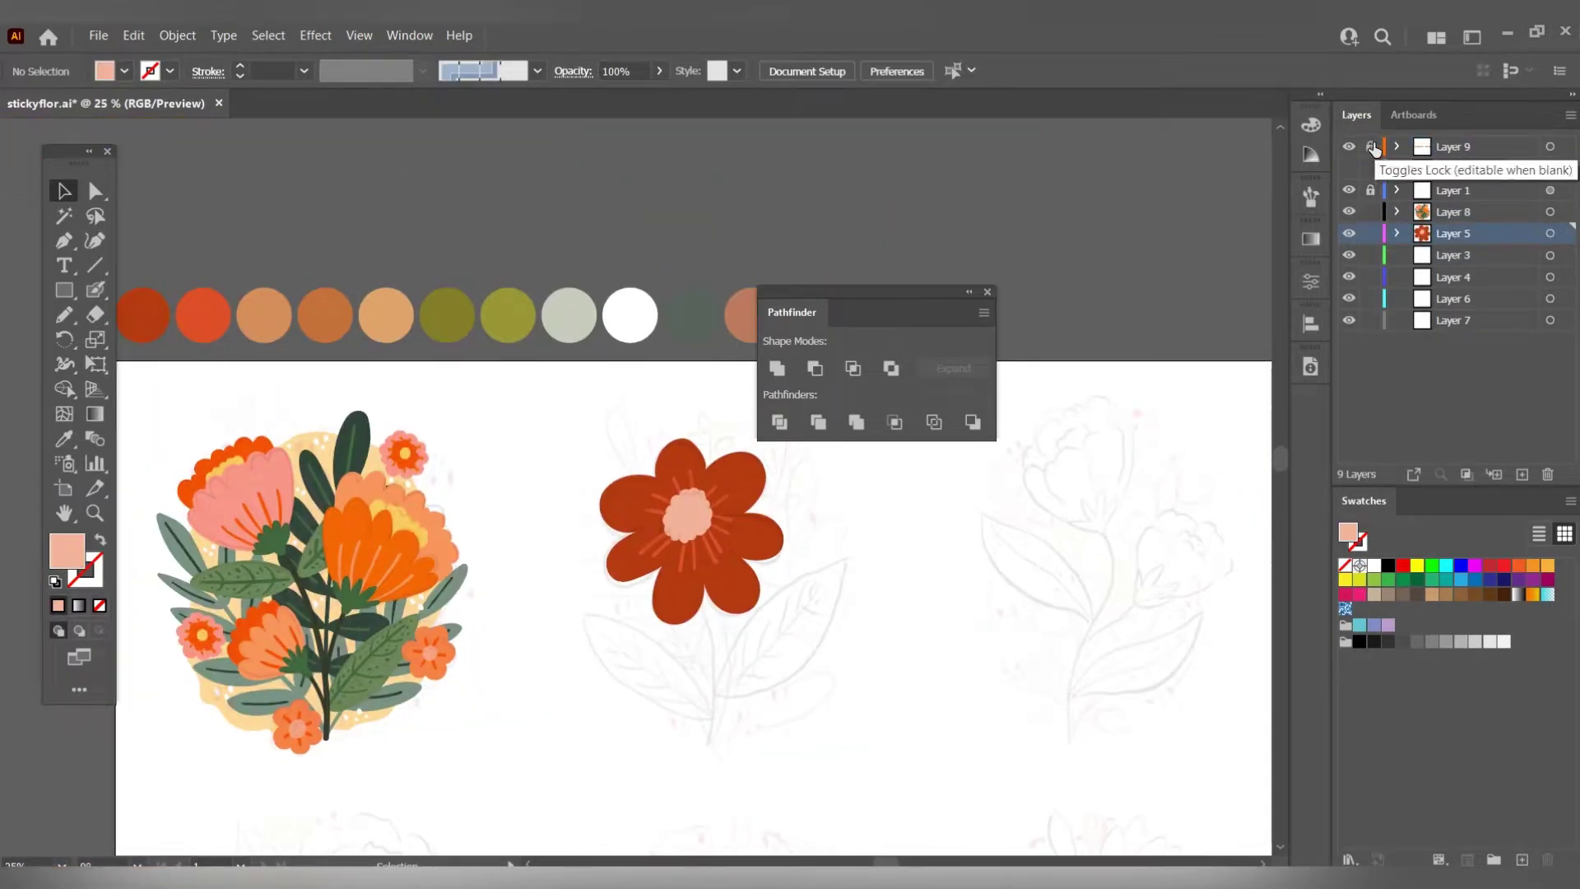
{"action": "scroll", "coordinate": [503, 370], "scroll_direction": "down", "scroll_amount": 2}
{"action": "scroll", "coordinate": [503, 370], "scroll_direction": "right", "scroll_amount": 2}
{"action": "key", "text": "i"}
{"action": "left_click", "coordinate": [760, 248]}
Paint the dark brown stem with the Blob Brush and deselect it.
{"action": "key", "text": "shift+b"}
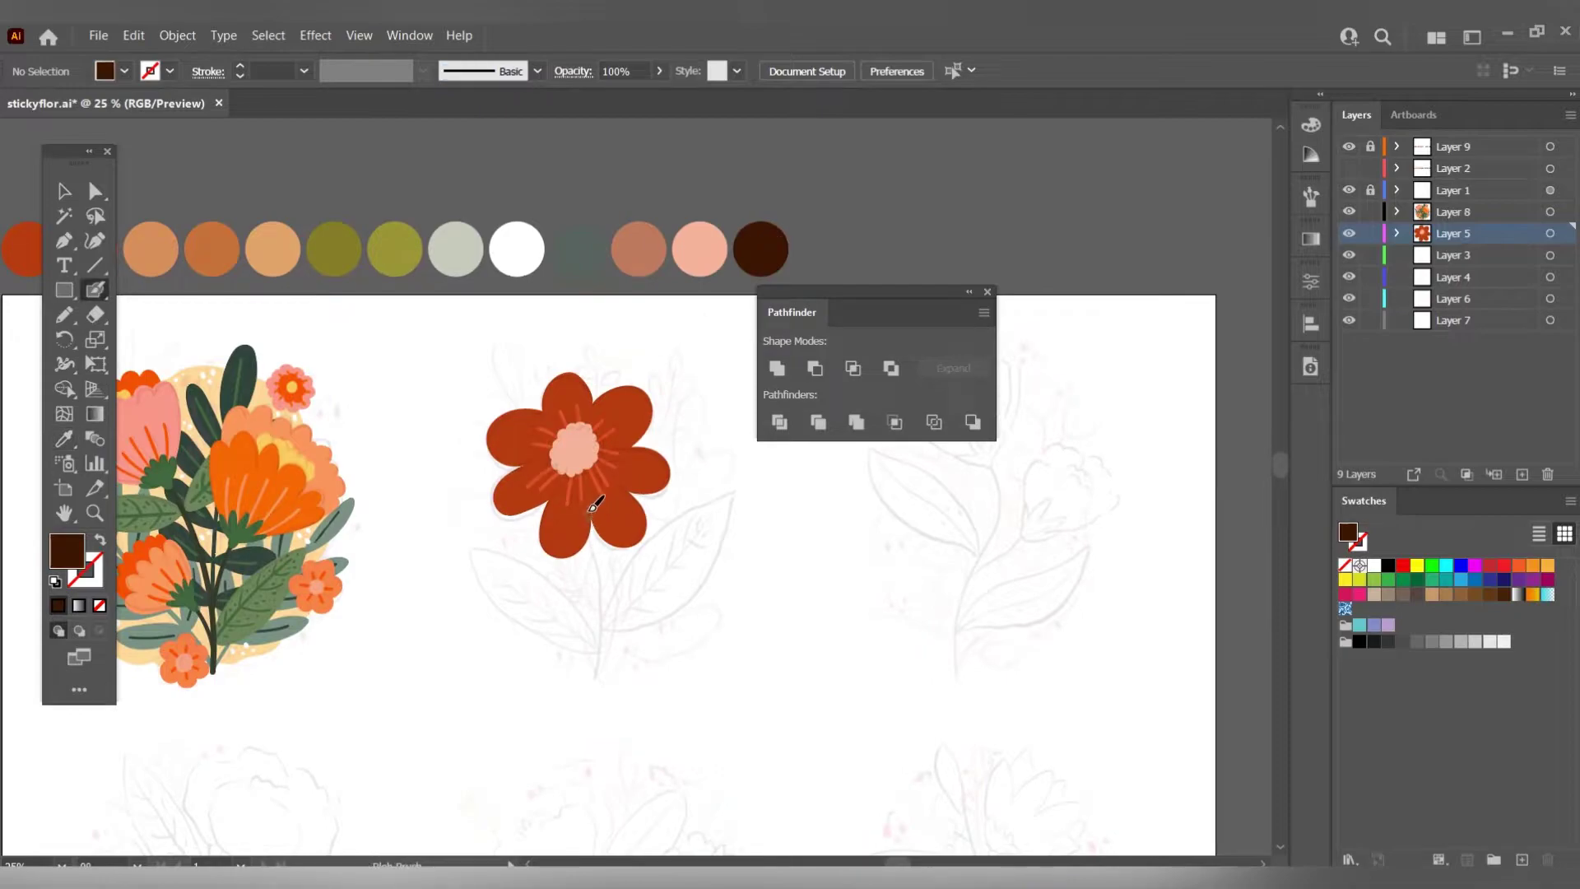
{"action": "key", "text": "i"}
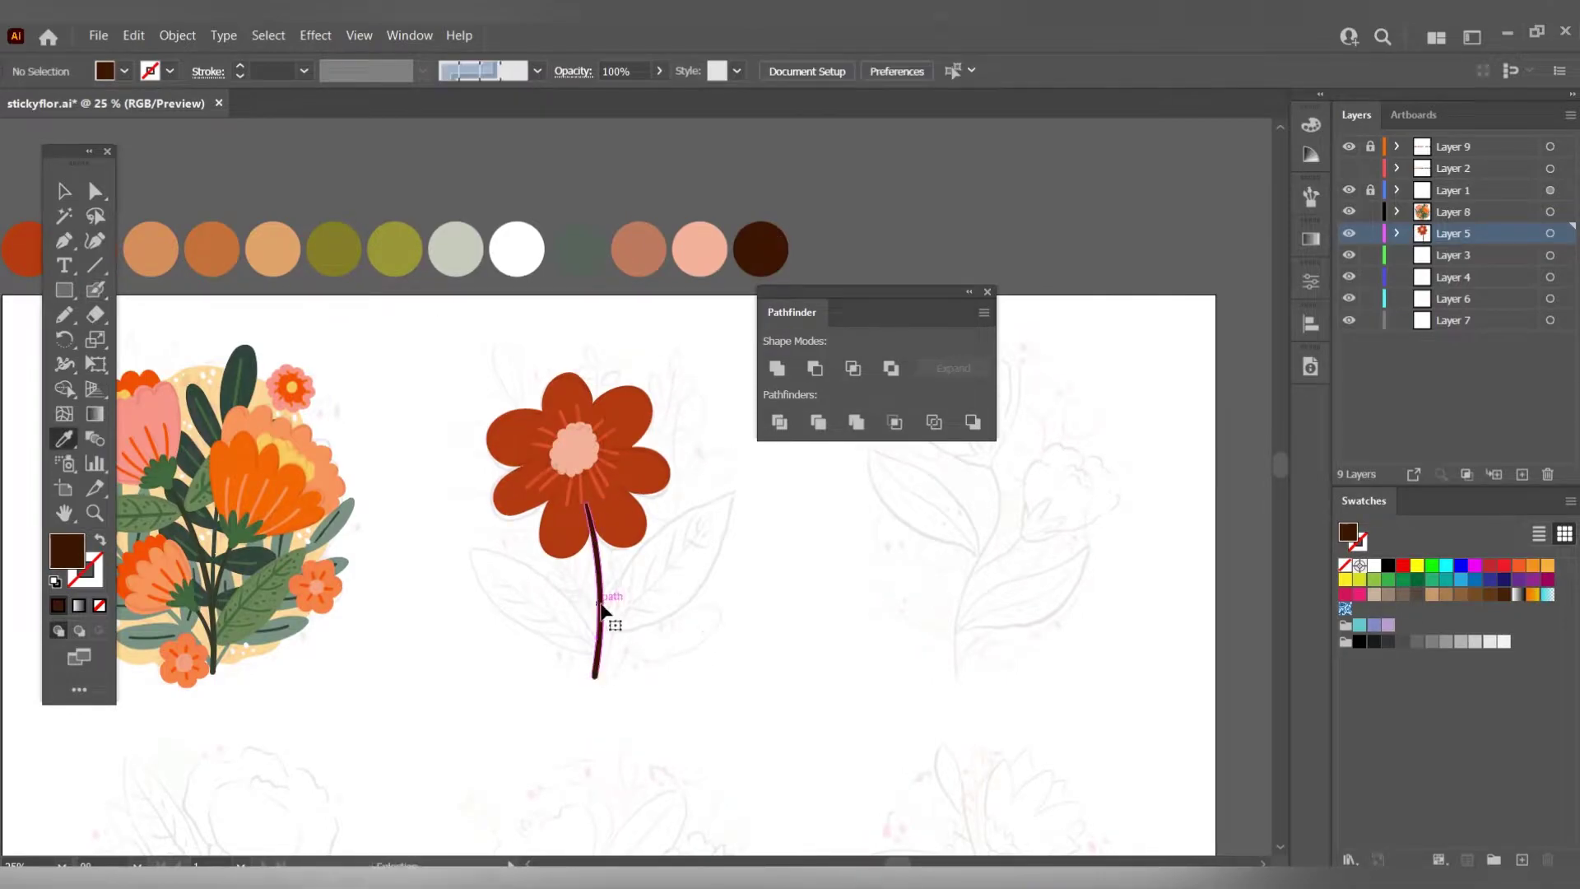
{"action": "key", "text": "ctrl+shift+a"}
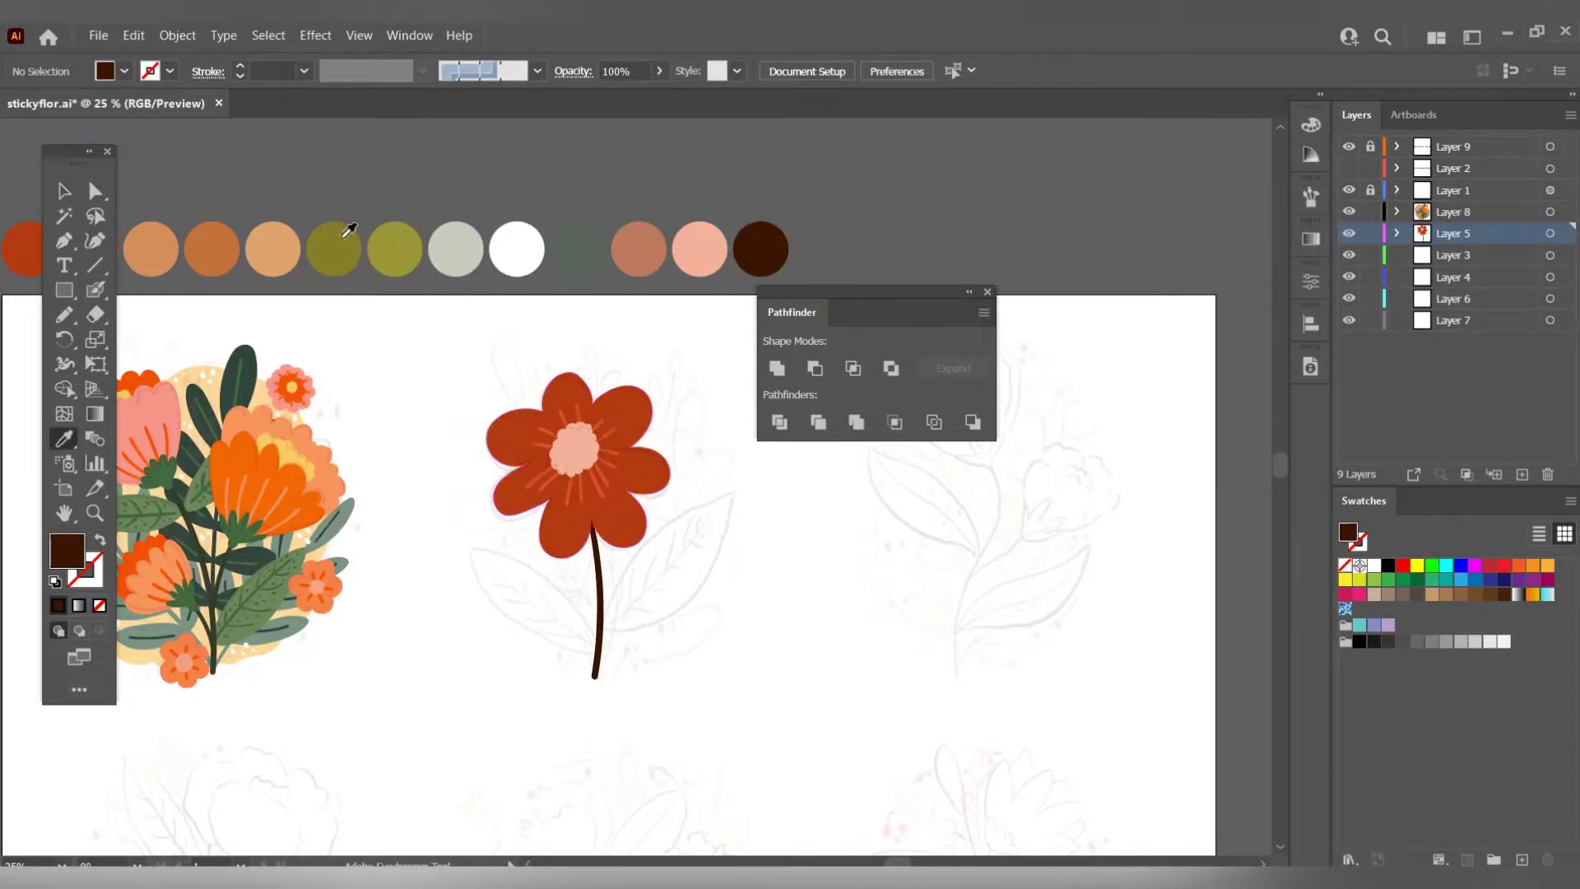
{"action": "scroll", "coordinate": [668, 583], "scroll_direction": "up", "scroll_amount": 2}
Pencil-trace the right and left olive leaves, redrawing the left one.
{"action": "key", "text": "n"}
{"action": "left_click_drag", "start_coordinate": [559, 696], "coordinate": [580, 633]}
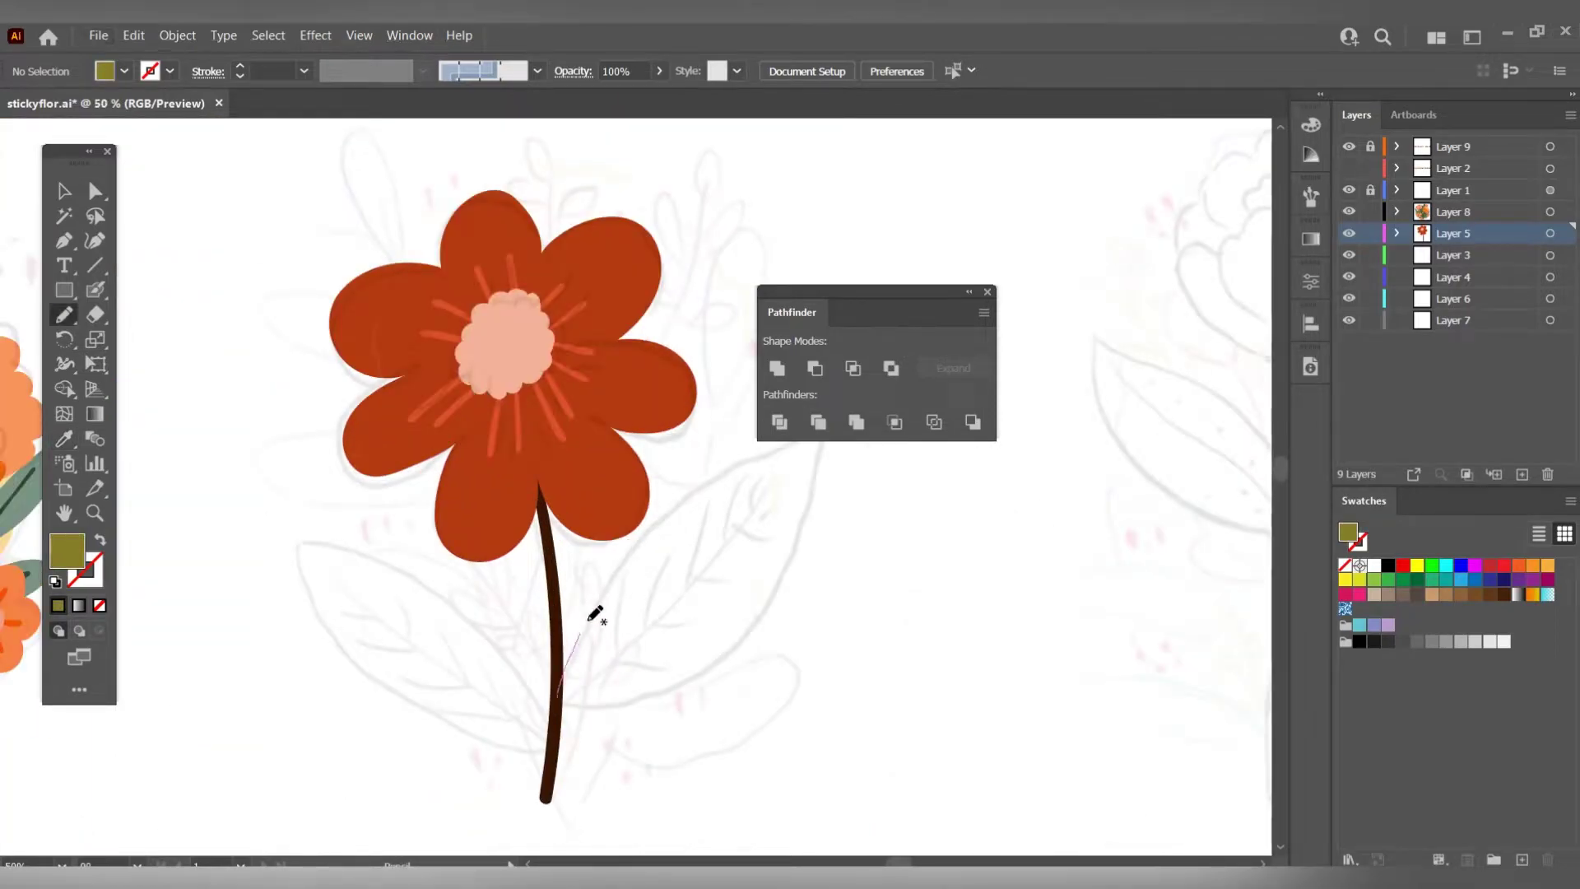
{"action": "left_click_drag", "start_coordinate": [804, 524], "coordinate": [559, 708]}
{"action": "left_click_drag", "start_coordinate": [592, 559], "coordinate": [596, 749]}
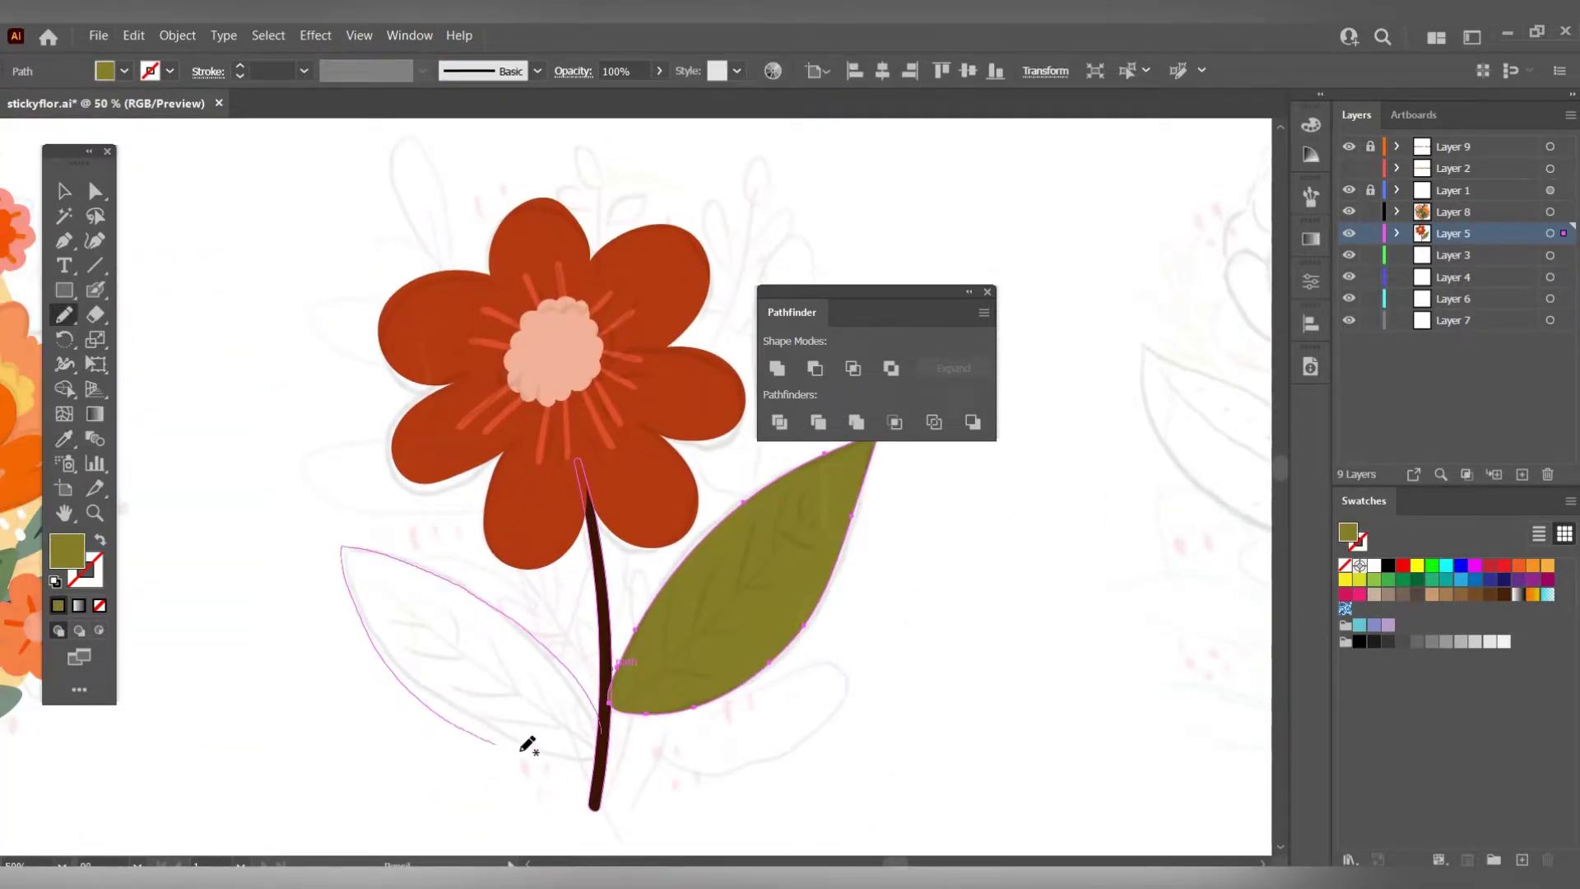
{"action": "key", "text": "ctrl+z"}
{"action": "left_click_drag", "start_coordinate": [469, 565], "coordinate": [412, 655]}
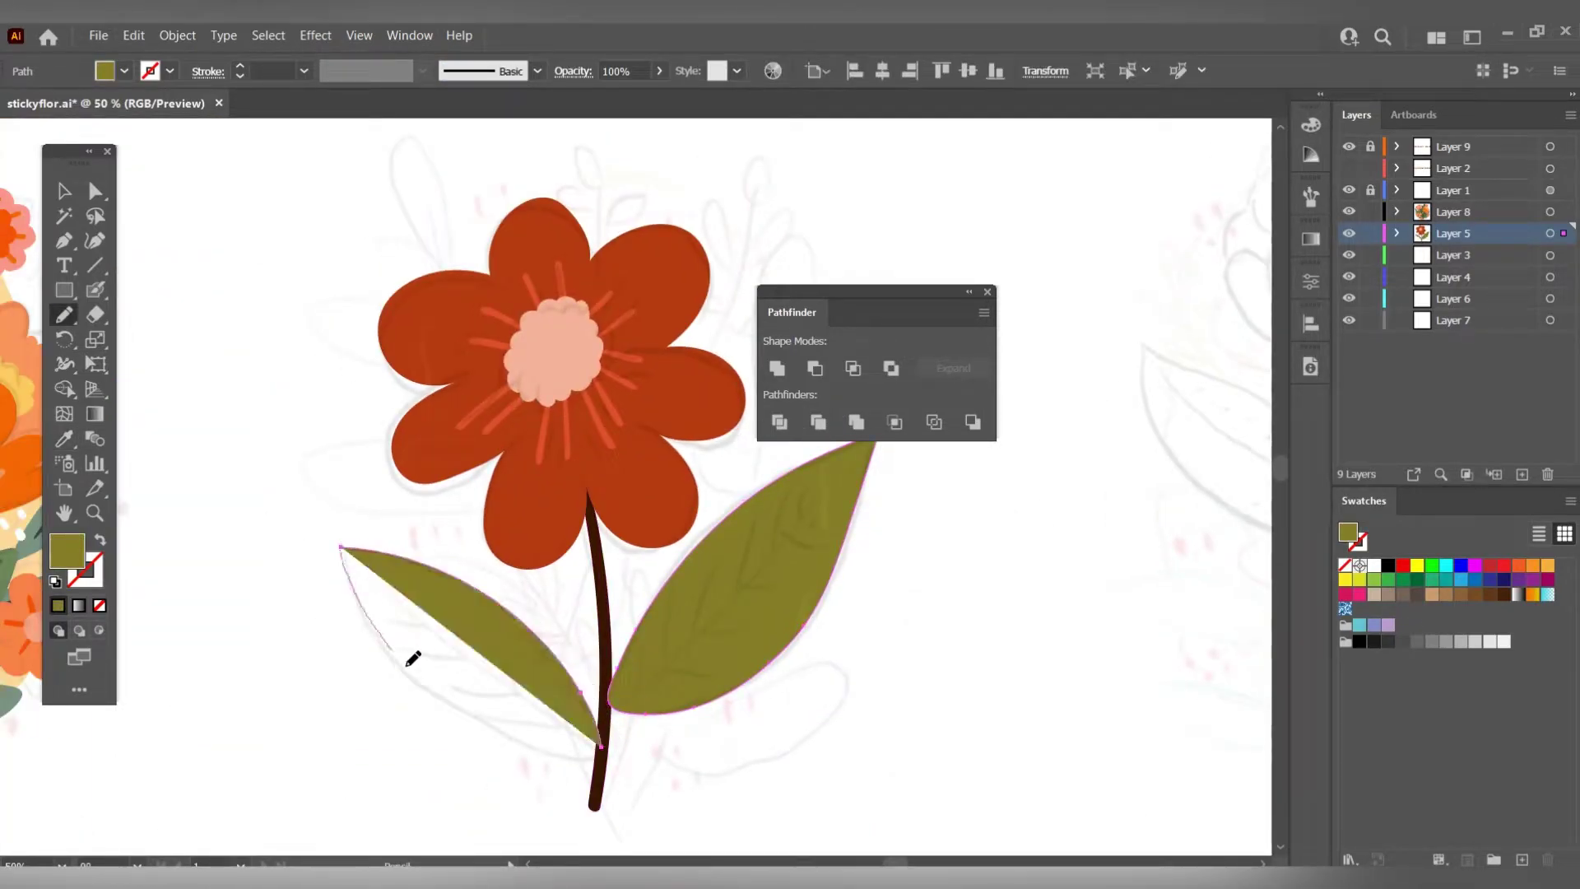
{"action": "left_click", "coordinate": [755, 641], "text": "ctrl+shift"}
{"action": "key", "text": "ctrl+minus"}
{"action": "key", "text": "ctrl+minus"}
Deselect the leaves and zoom to frame the whole flower.
{"action": "key", "text": "ctrl+shift+a"}
{"action": "key", "text": "i"}
{"action": "scroll", "coordinate": [382, 396], "scroll_direction": "down", "scroll_amount": 2}
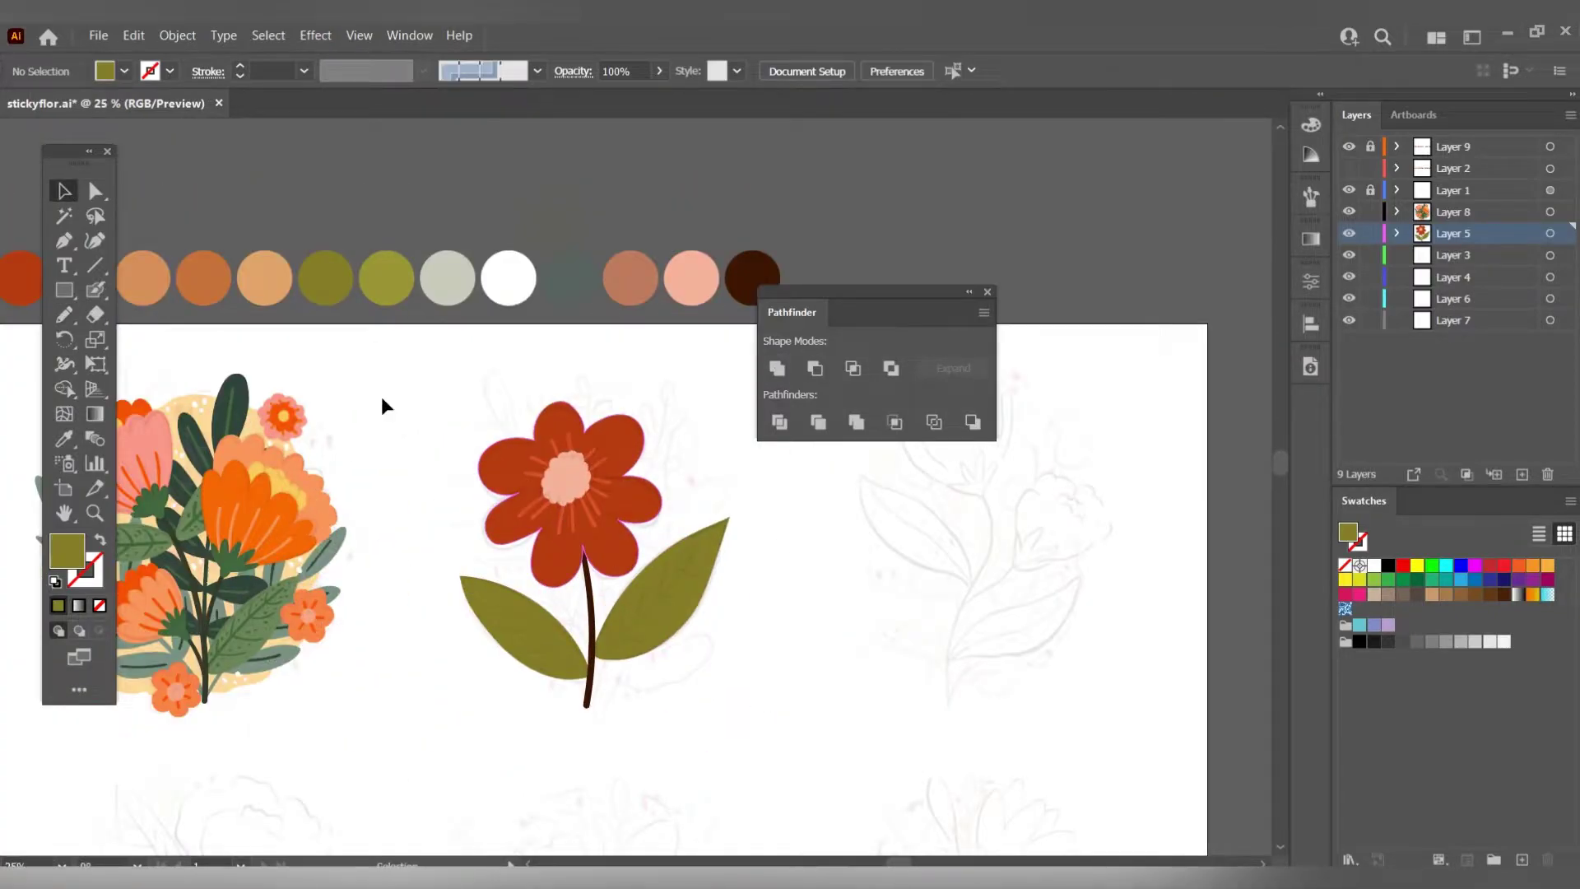
{"action": "key", "text": "ctrl+plus"}
{"action": "key", "text": "shift+b"}
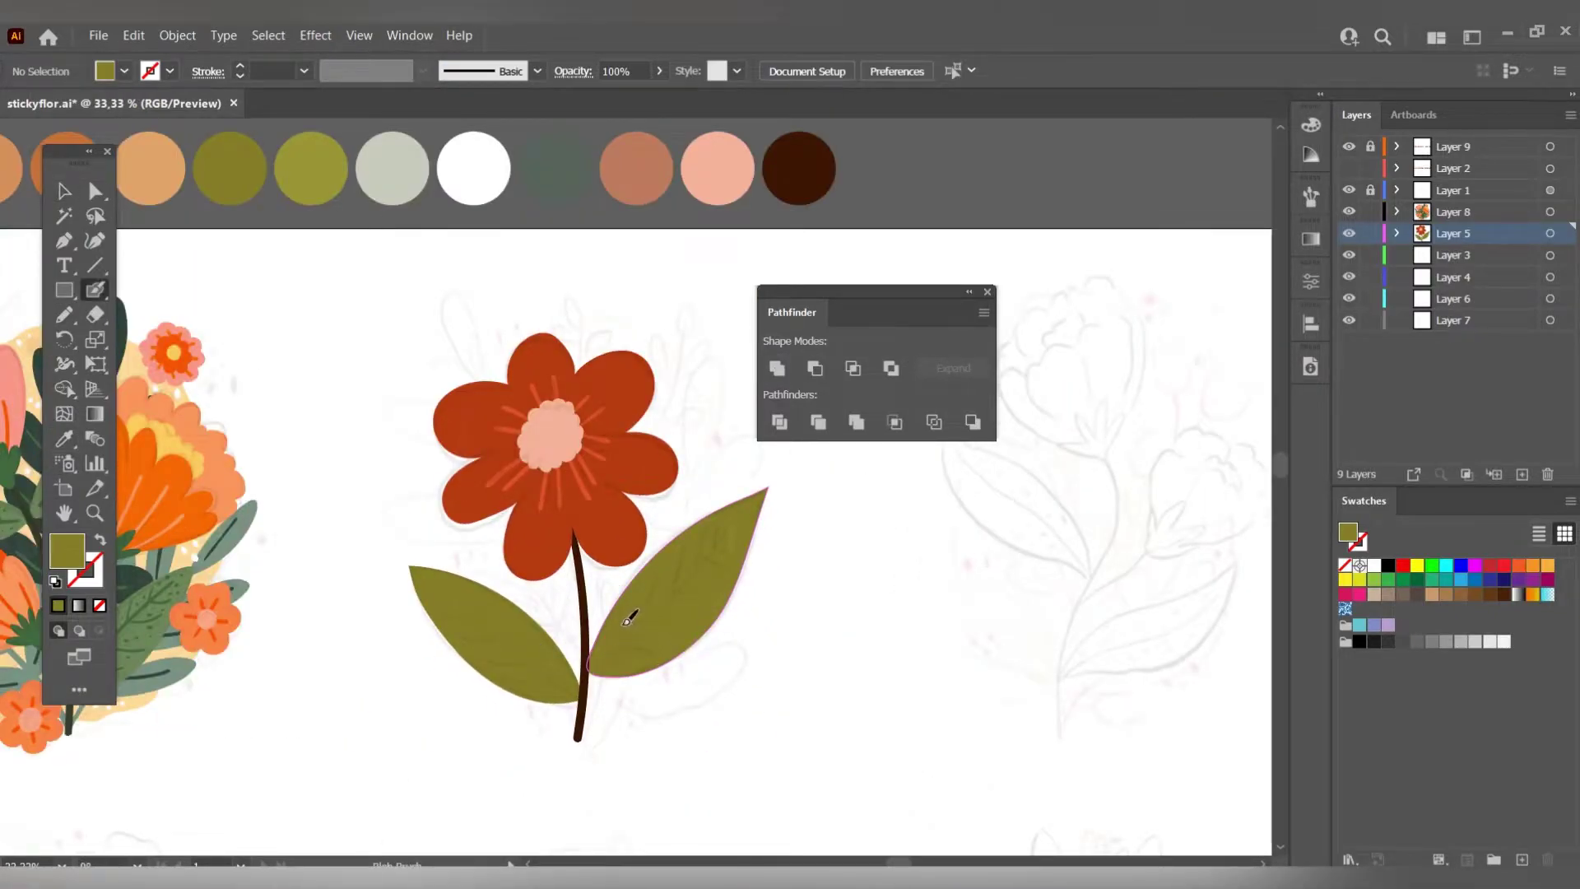
Blob Brush lighter olive midribs and side veins onto both leaves.
{"action": "left_click", "coordinate": [605, 656]}
{"action": "left_click_drag", "start_coordinate": [751, 512], "coordinate": [728, 556]}
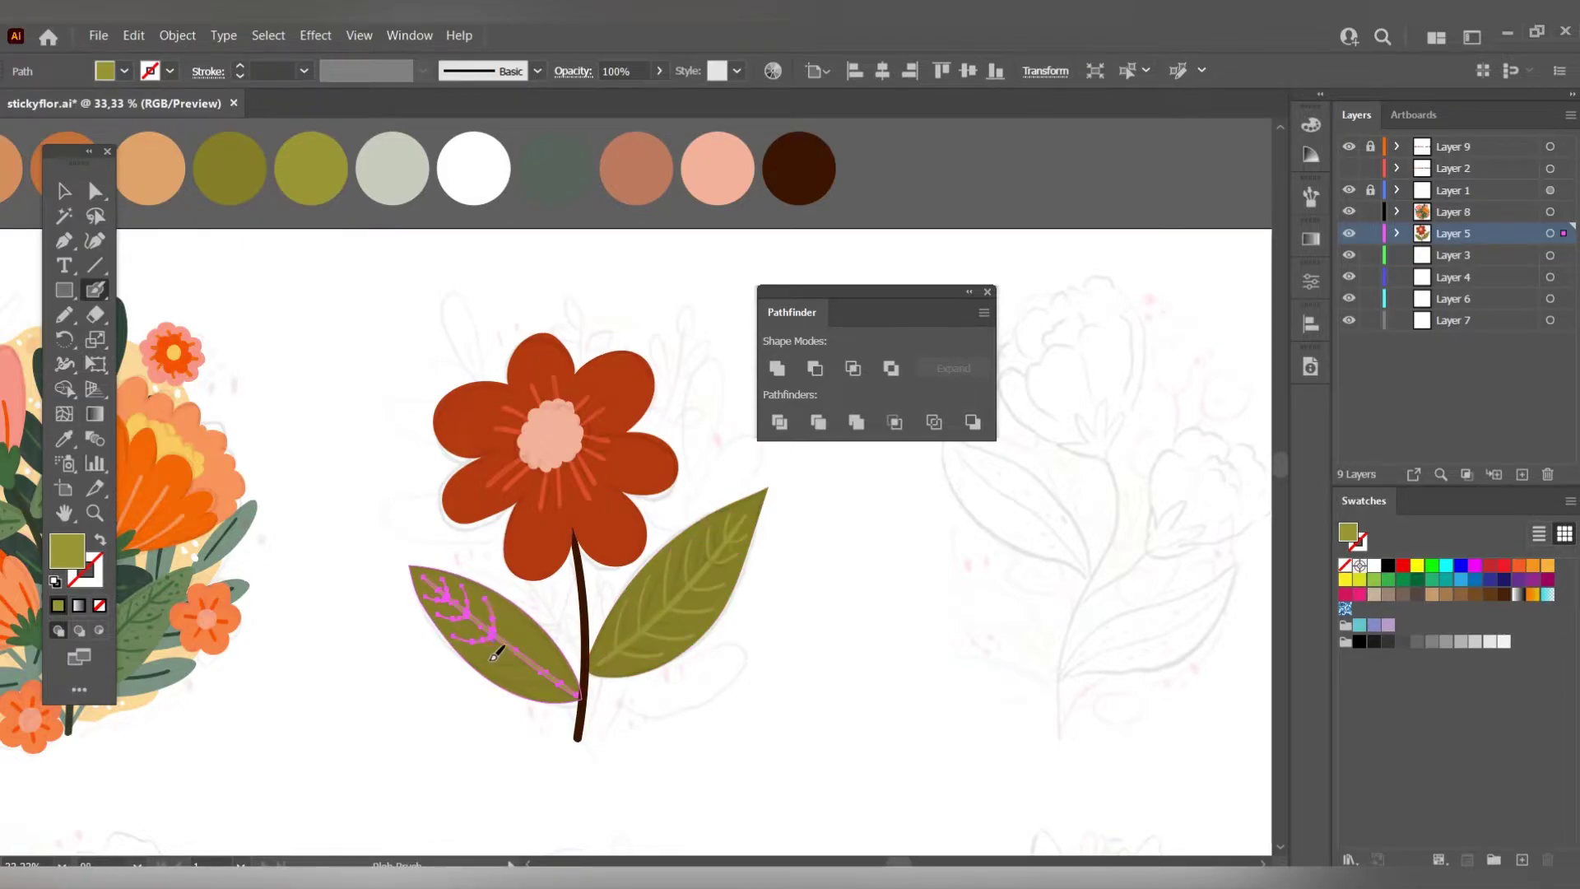
{"action": "key", "text": "ctrl+shift+a"}
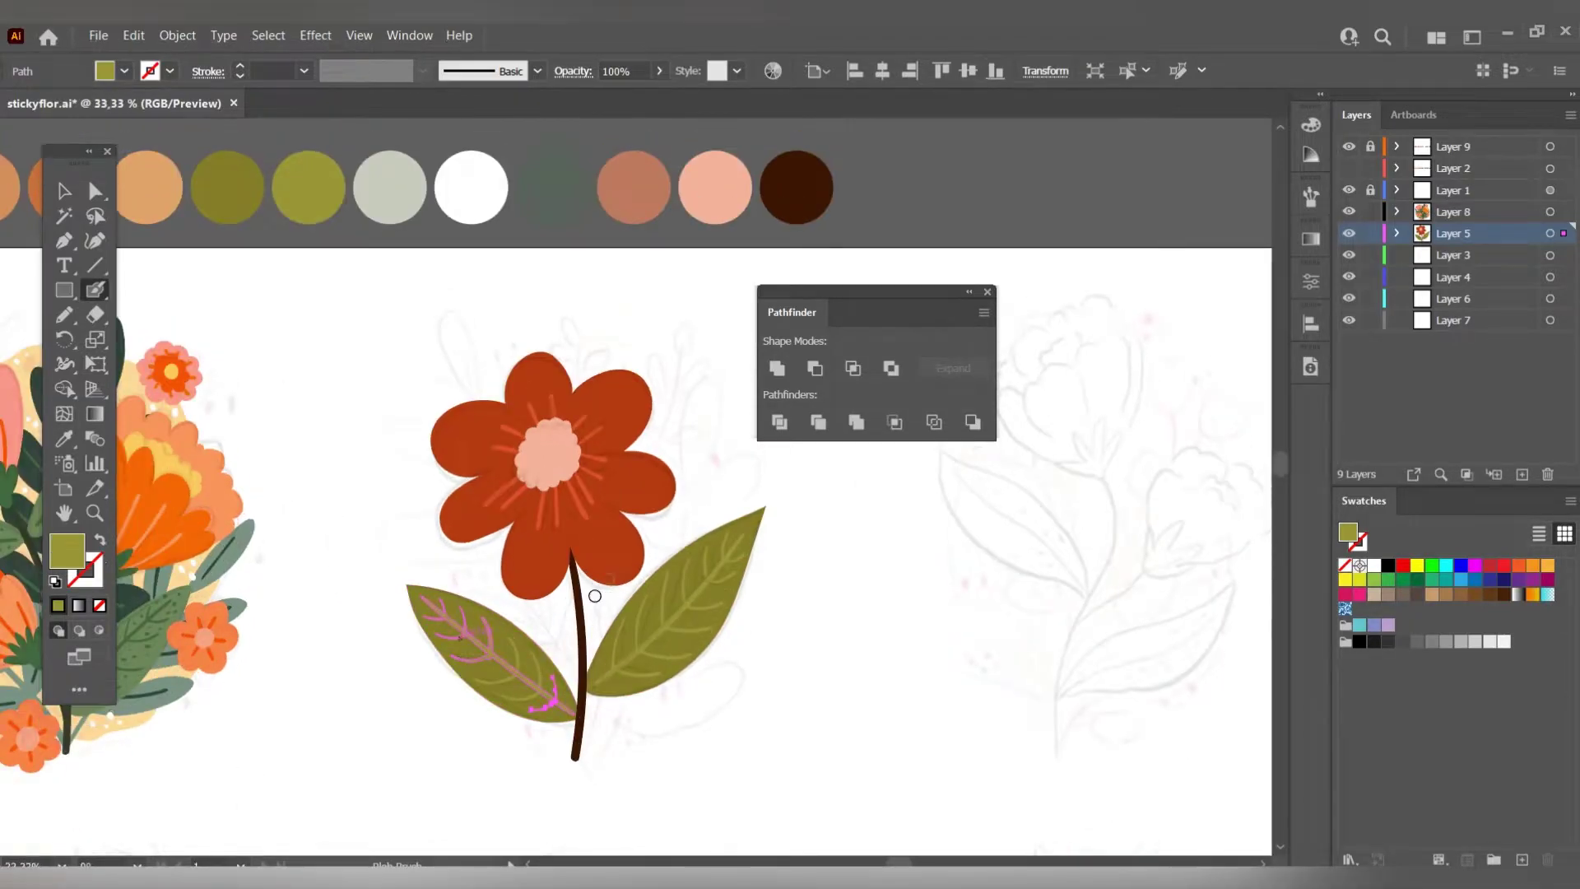
{"action": "scroll", "coordinate": [818, 529], "scroll_direction": "up", "scroll_amount": 1}
{"action": "scroll", "coordinate": [818, 528], "scroll_direction": "down", "scroll_amount": 1}
{"action": "key", "text": "i"}
{"action": "left_click", "coordinate": [629, 297]}
{"action": "scroll", "coordinate": [780, 527], "scroll_direction": "up", "scroll_amount": 1}
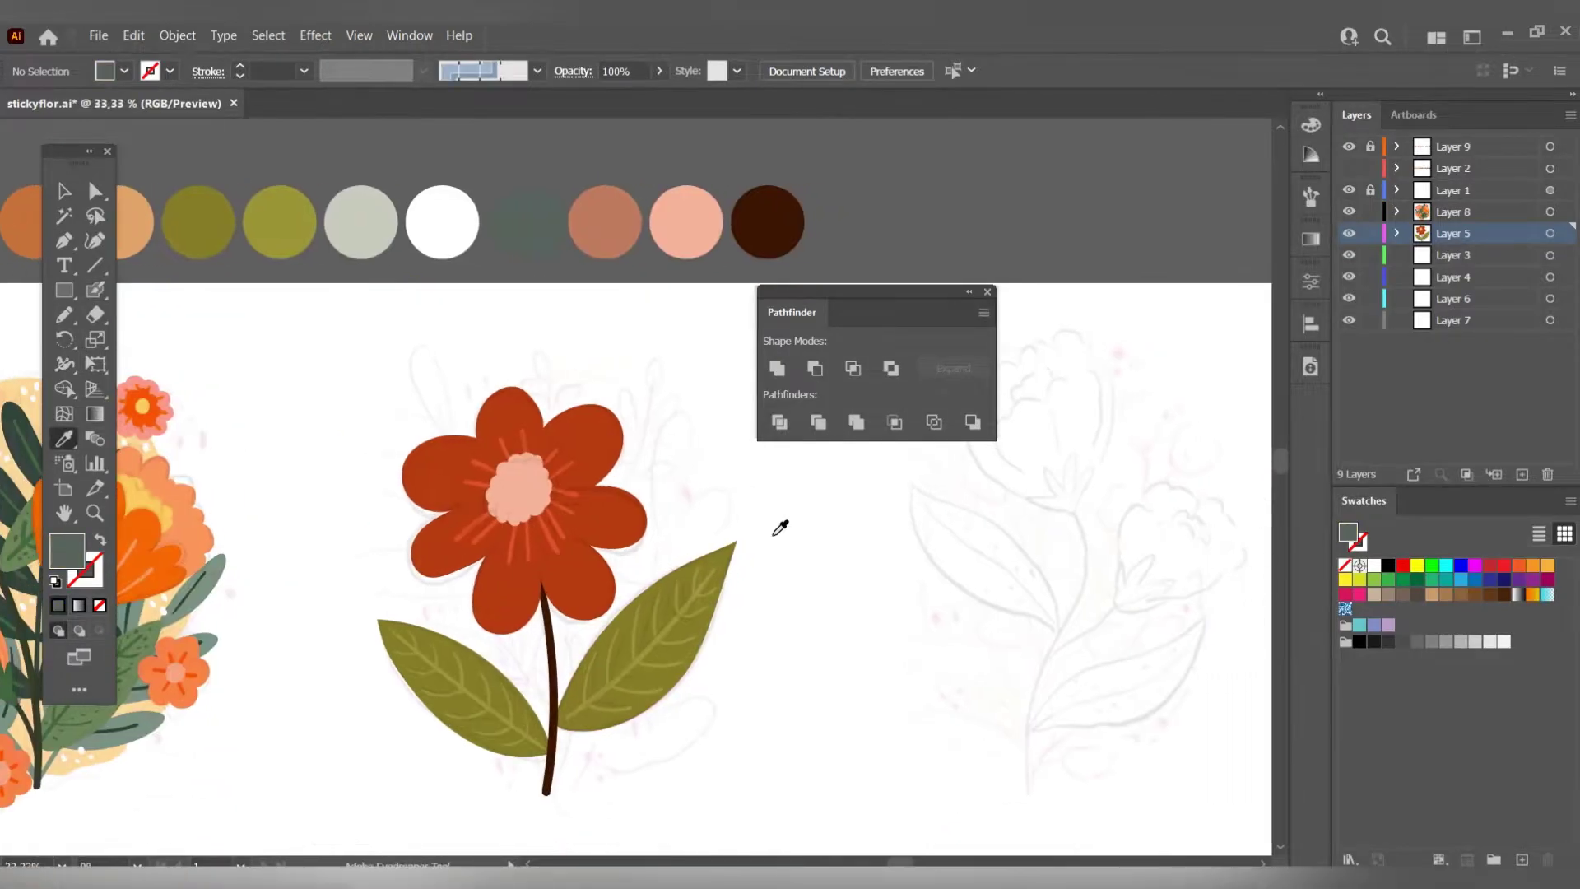
{"action": "key", "text": "shift+b"}
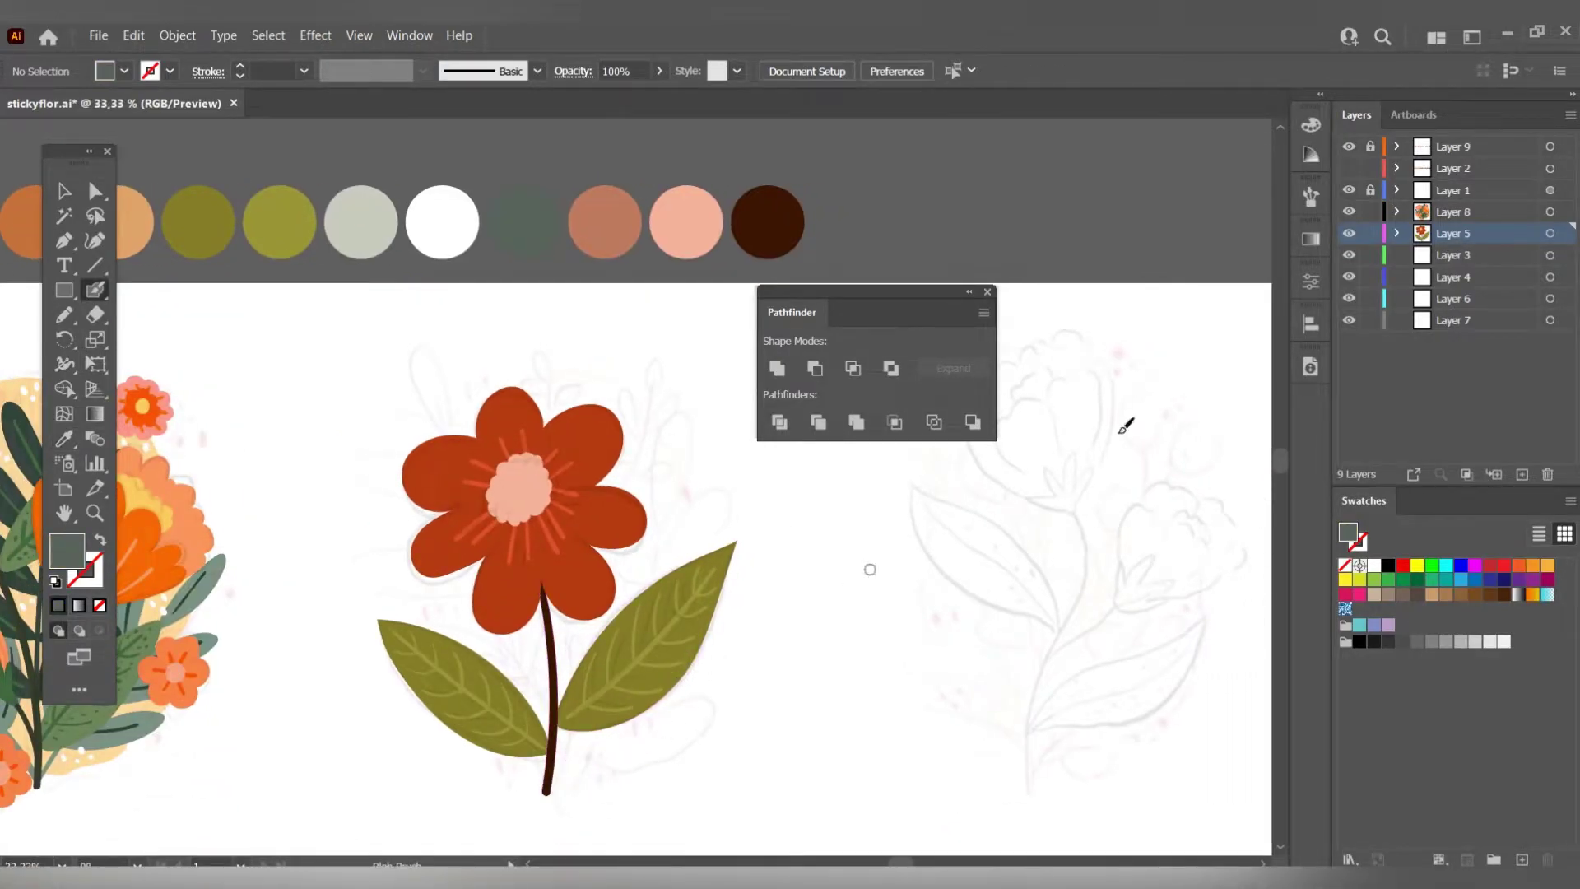
Paint a dark green sprig stem beside the flower, undoing stray strokes.
{"action": "left_click_drag", "start_coordinate": [547, 793], "coordinate": [658, 528]}
{"action": "key", "text": "ctrl+z"}
{"action": "key", "text": "n"}
{"action": "key", "text": "ctrl+shift+a"}
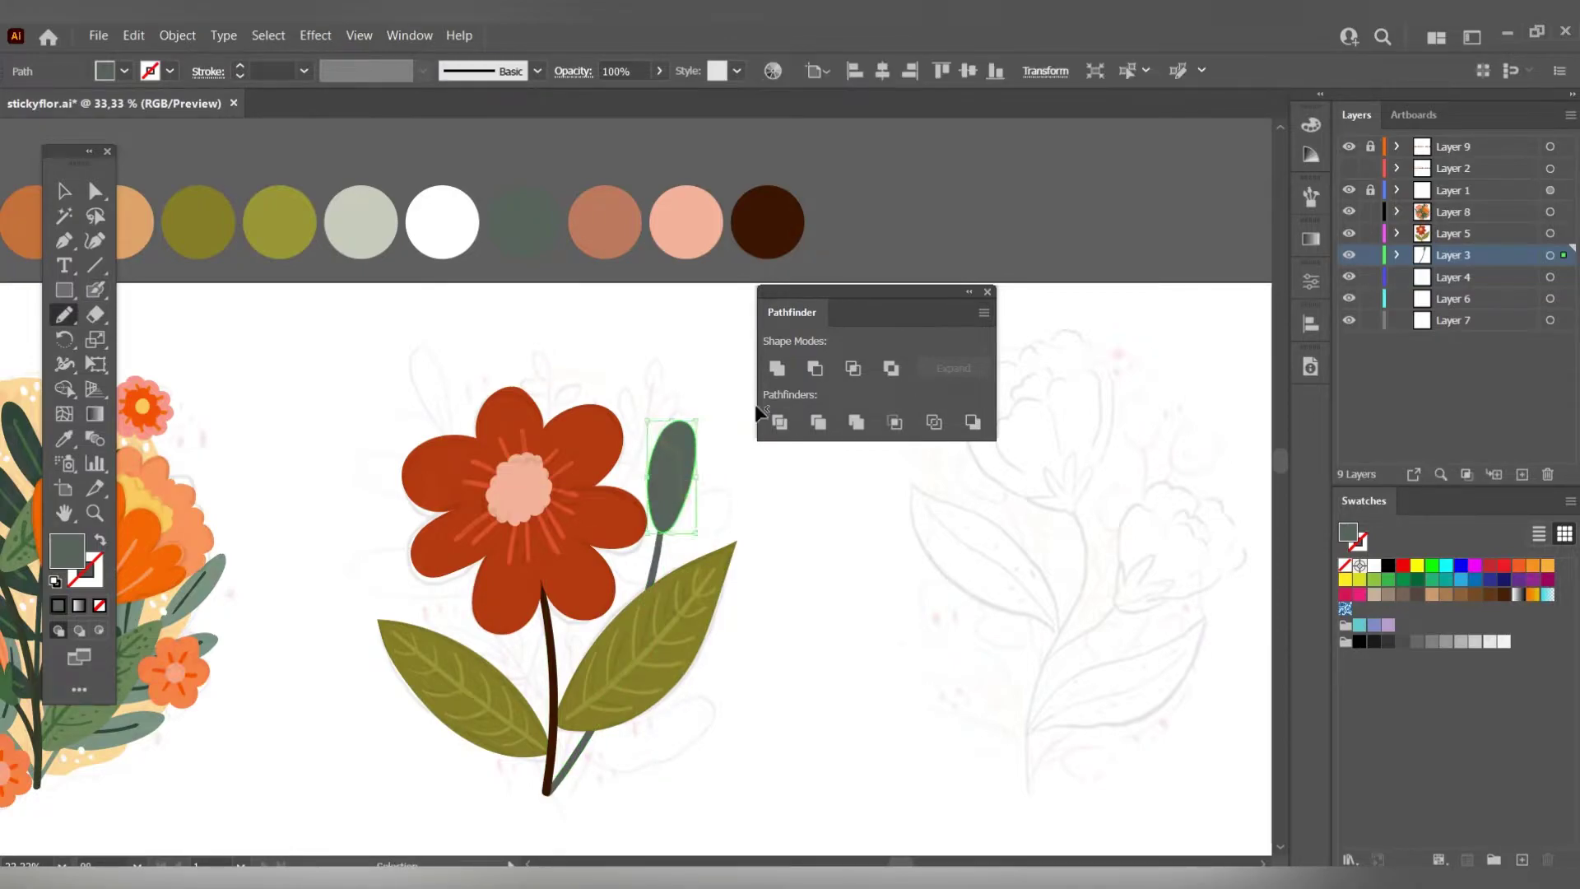
{"action": "left_click_drag", "start_coordinate": [739, 492], "coordinate": [765, 448]}
{"action": "key", "text": "ctrl+plus"}
{"action": "key", "text": "ctrl+plus"}
{"action": "key", "text": "ctrl+z"}
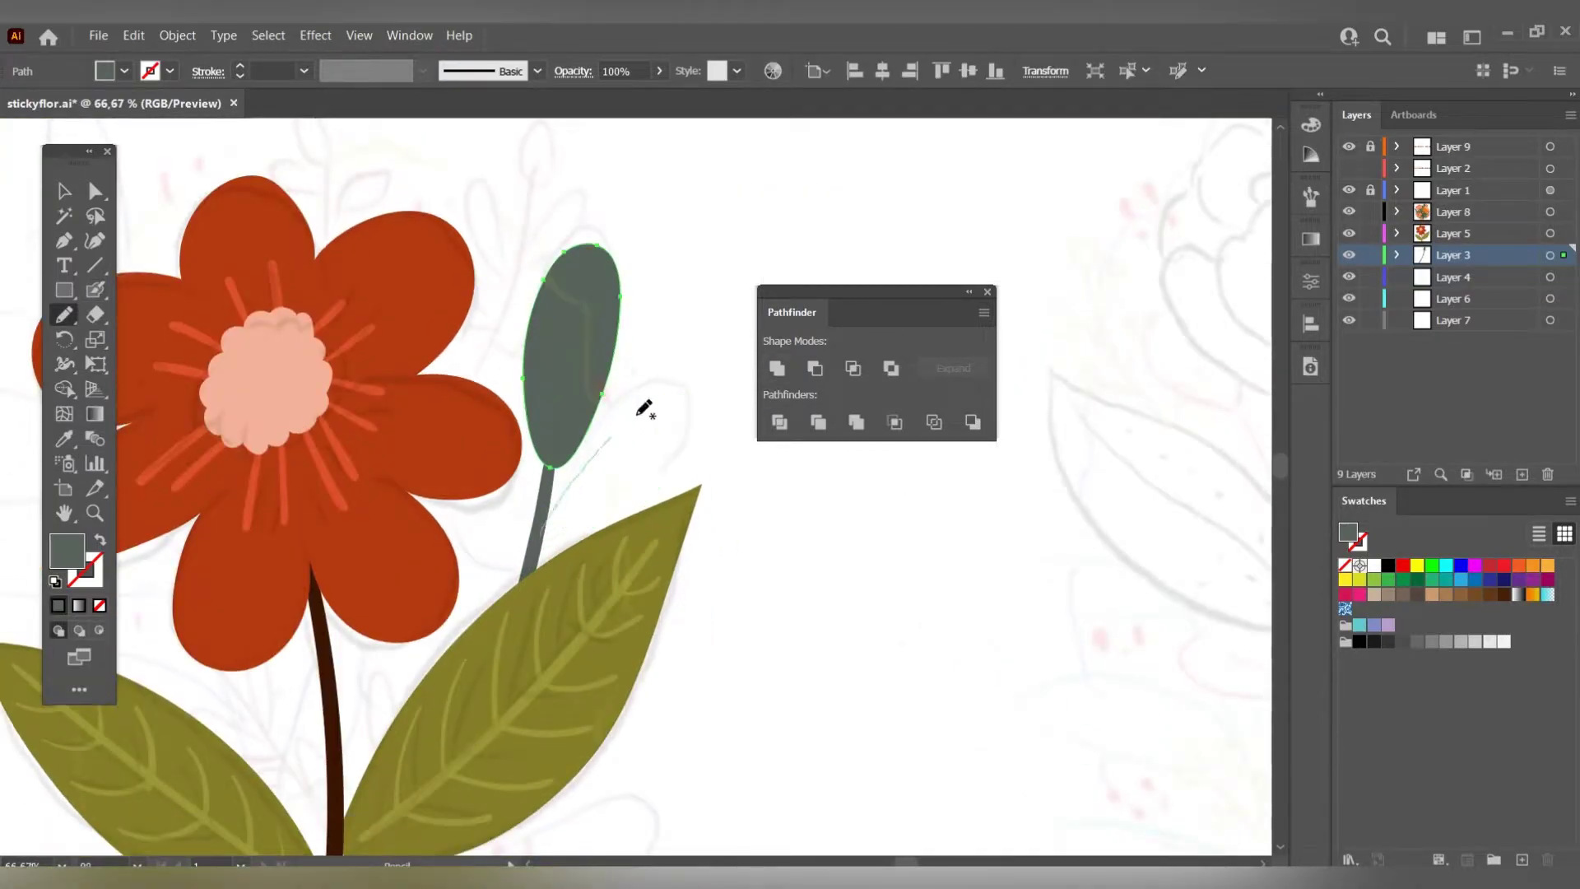
{"action": "key", "text": "shift+b"}
Blob Brush looped leaf outlines off the sprig stem and adjust one leaf path.
{"action": "mouse_move", "coordinate": [642, 416]}
{"action": "left_mouse_down"}
{"action": "mouse_move", "coordinate": [539, 560]}
{"action": "mouse_move", "coordinate": [542, 613]}
{"action": "mouse_move", "coordinate": [610, 568]}
{"action": "left_mouse_up"}
{"action": "key", "text": "ctrl+minus"}
{"action": "key", "text": "ctrl+minus"}
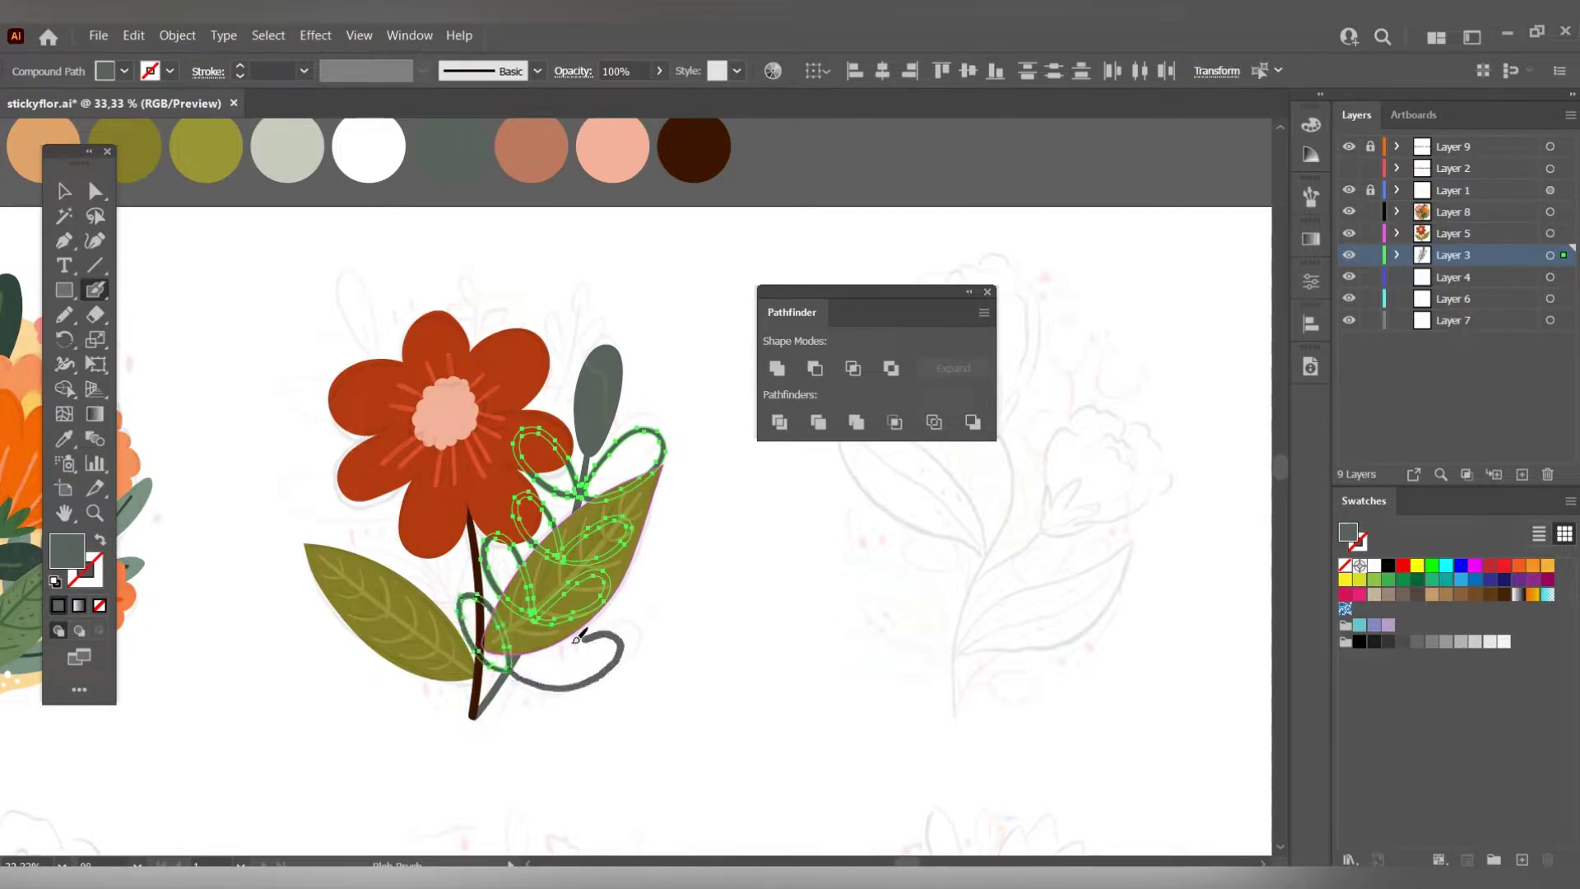
{"action": "key", "text": "ctrl+z"}
{"action": "scroll", "coordinate": [560, 634], "scroll_direction": "up", "scroll_amount": 1}
{"action": "scroll", "coordinate": [561, 634], "scroll_direction": "up", "scroll_amount": 1}
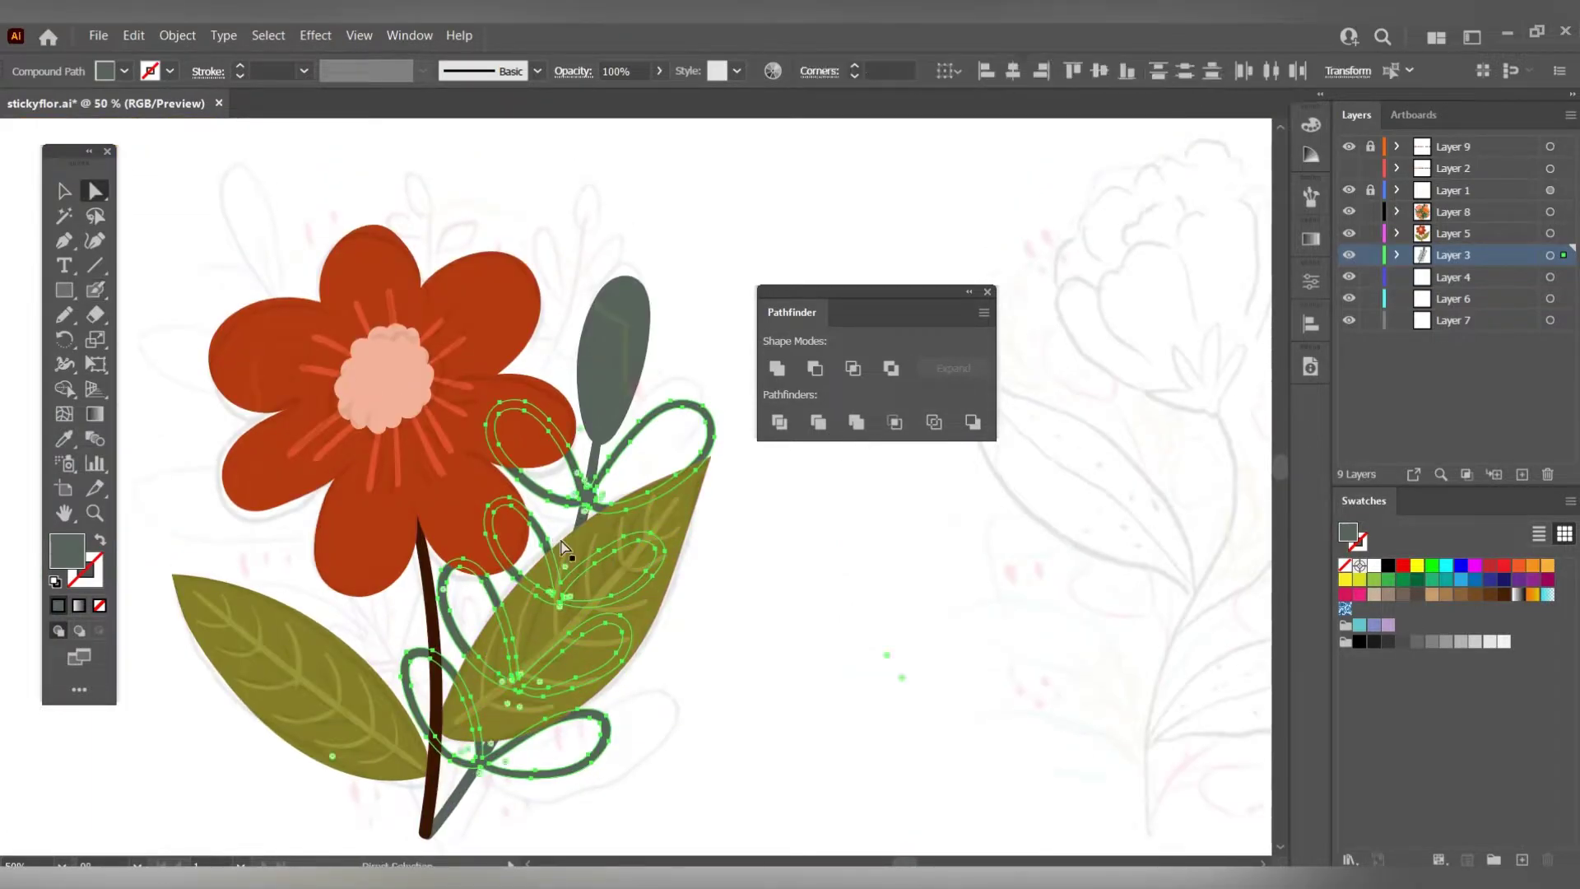
{"action": "key", "text": "a"}
{"action": "left_click", "coordinate": [559, 566]}
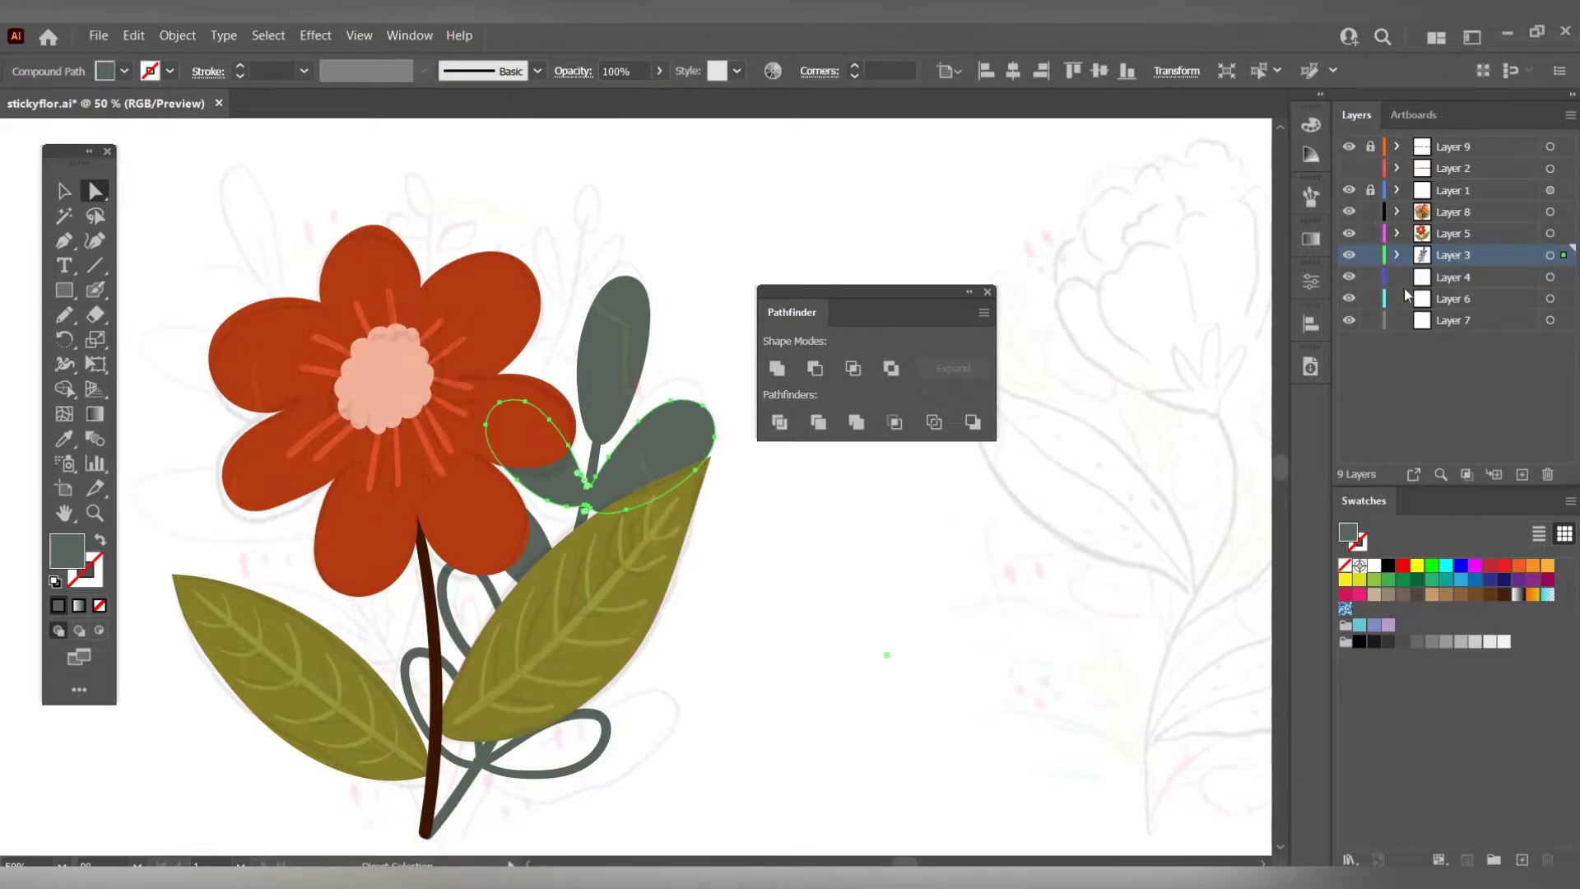
{"action": "left_click", "coordinate": [1028, 461]}
With Layer 5 hidden, fill three sprig leaf outlines grey-green.
{"action": "left_click", "coordinate": [1349, 233]}
{"action": "left_click", "coordinate": [489, 622]}
{"action": "left_click", "coordinate": [443, 710]}
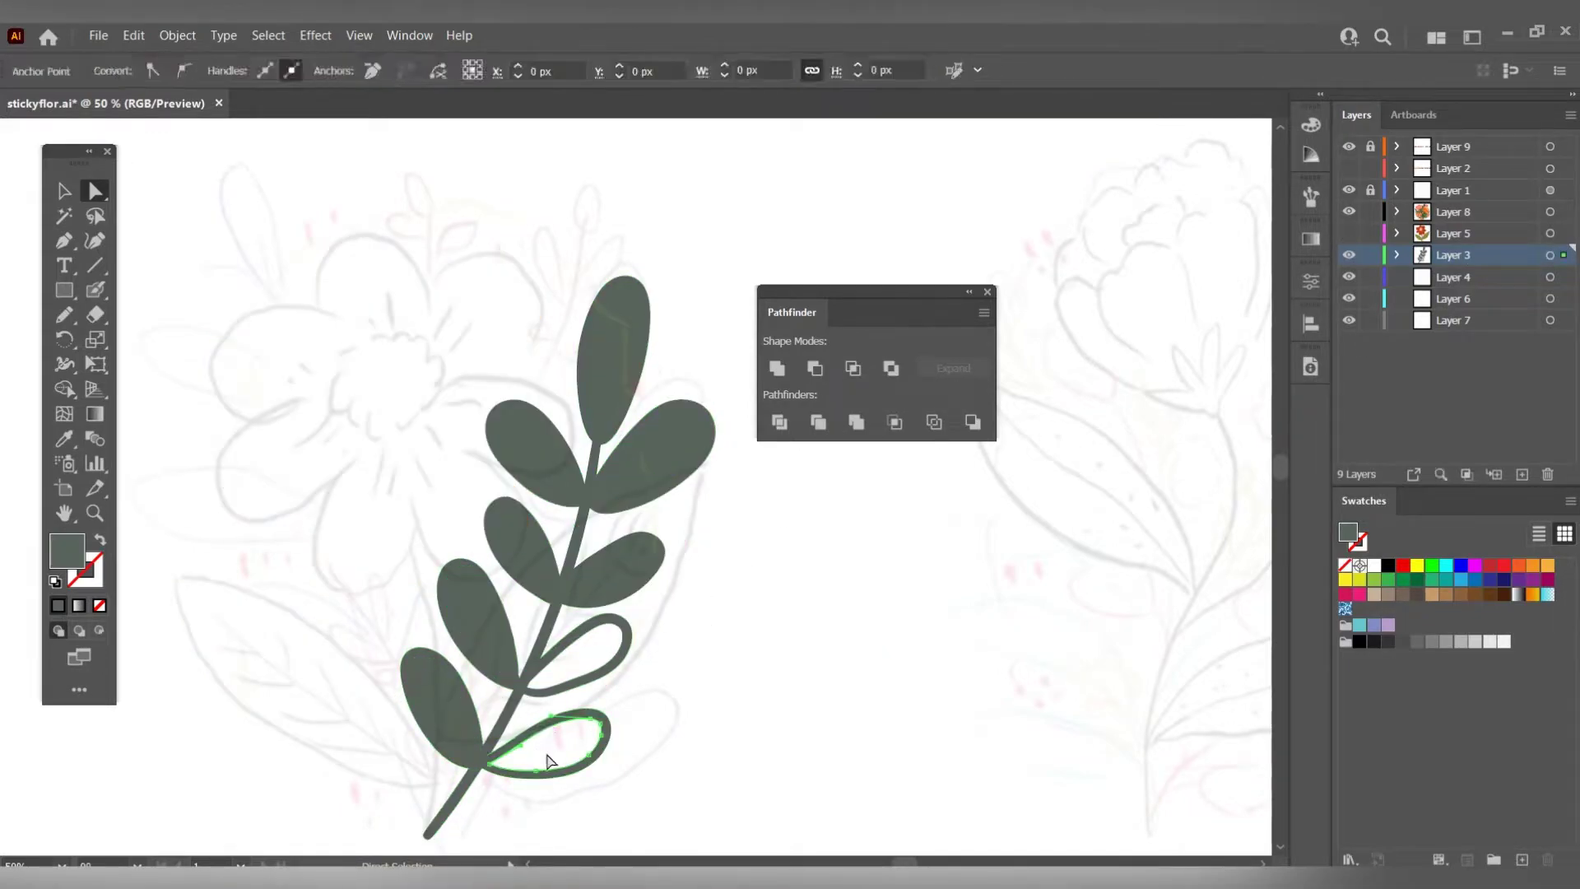
{"action": "left_click", "coordinate": [545, 741]}
{"action": "left_click", "coordinate": [1349, 233]}
Paint pale vein strokes down the sprig leaves in sampled light grey.
{"action": "scroll", "coordinate": [822, 494], "scroll_direction": "down", "scroll_amount": 2}
{"action": "key", "text": "i"}
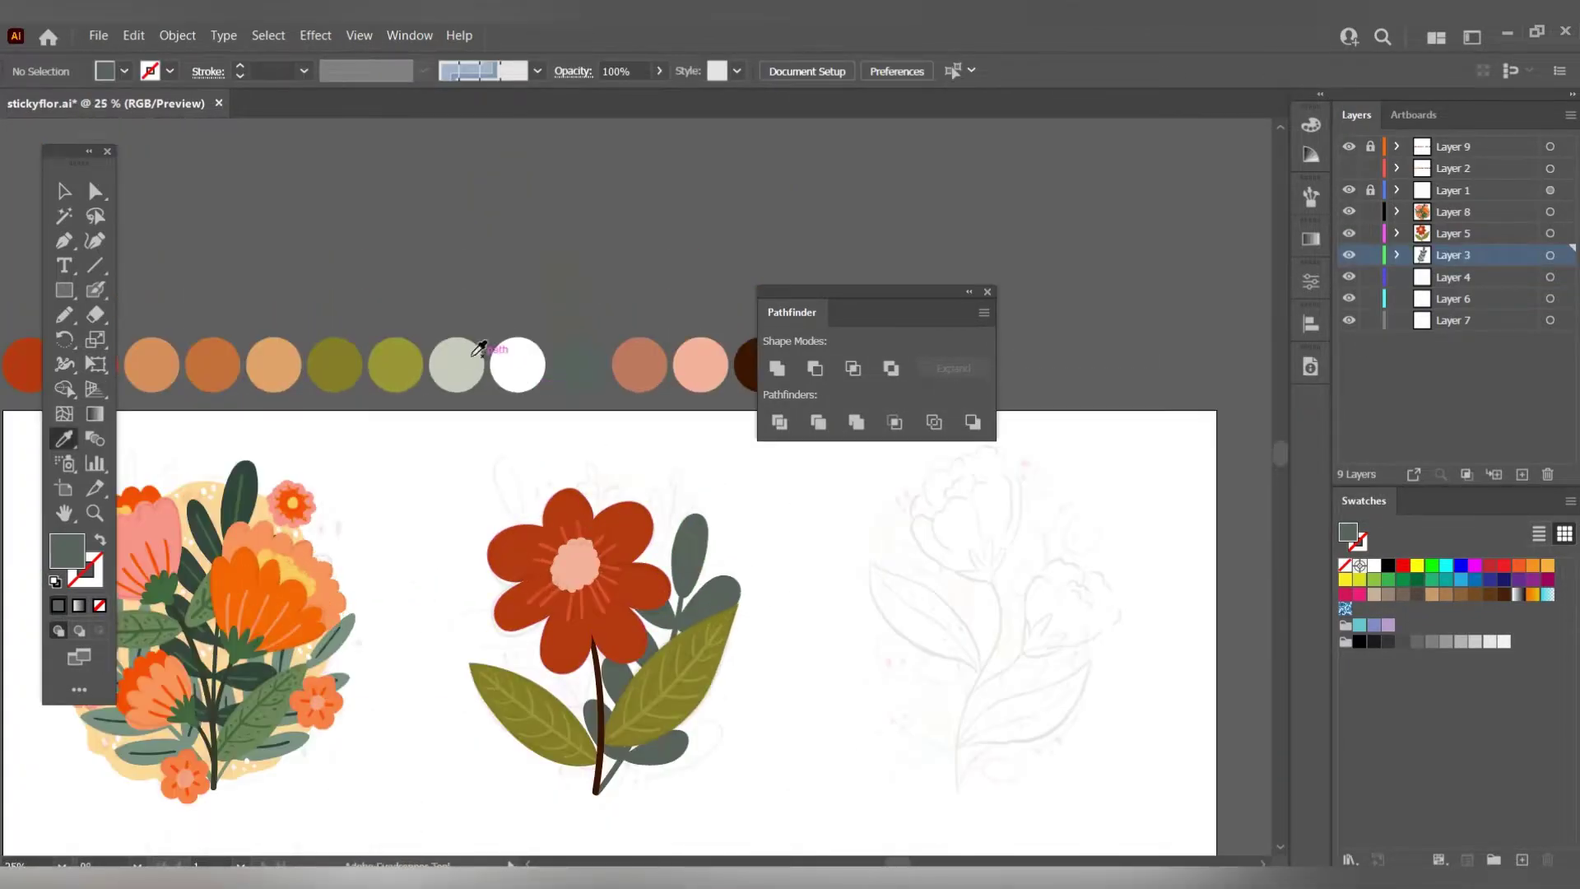
{"action": "left_click", "coordinate": [395, 364]}
{"action": "scroll", "coordinate": [576, 493], "scroll_direction": "up", "scroll_amount": 3}
{"action": "key", "text": "shift+b"}
{"action": "mouse_move", "coordinate": [741, 447]}
{"action": "left_mouse_down"}
{"action": "mouse_move", "coordinate": [718, 551]}
{"action": "mouse_move", "coordinate": [611, 500]}
{"action": "left_mouse_up"}
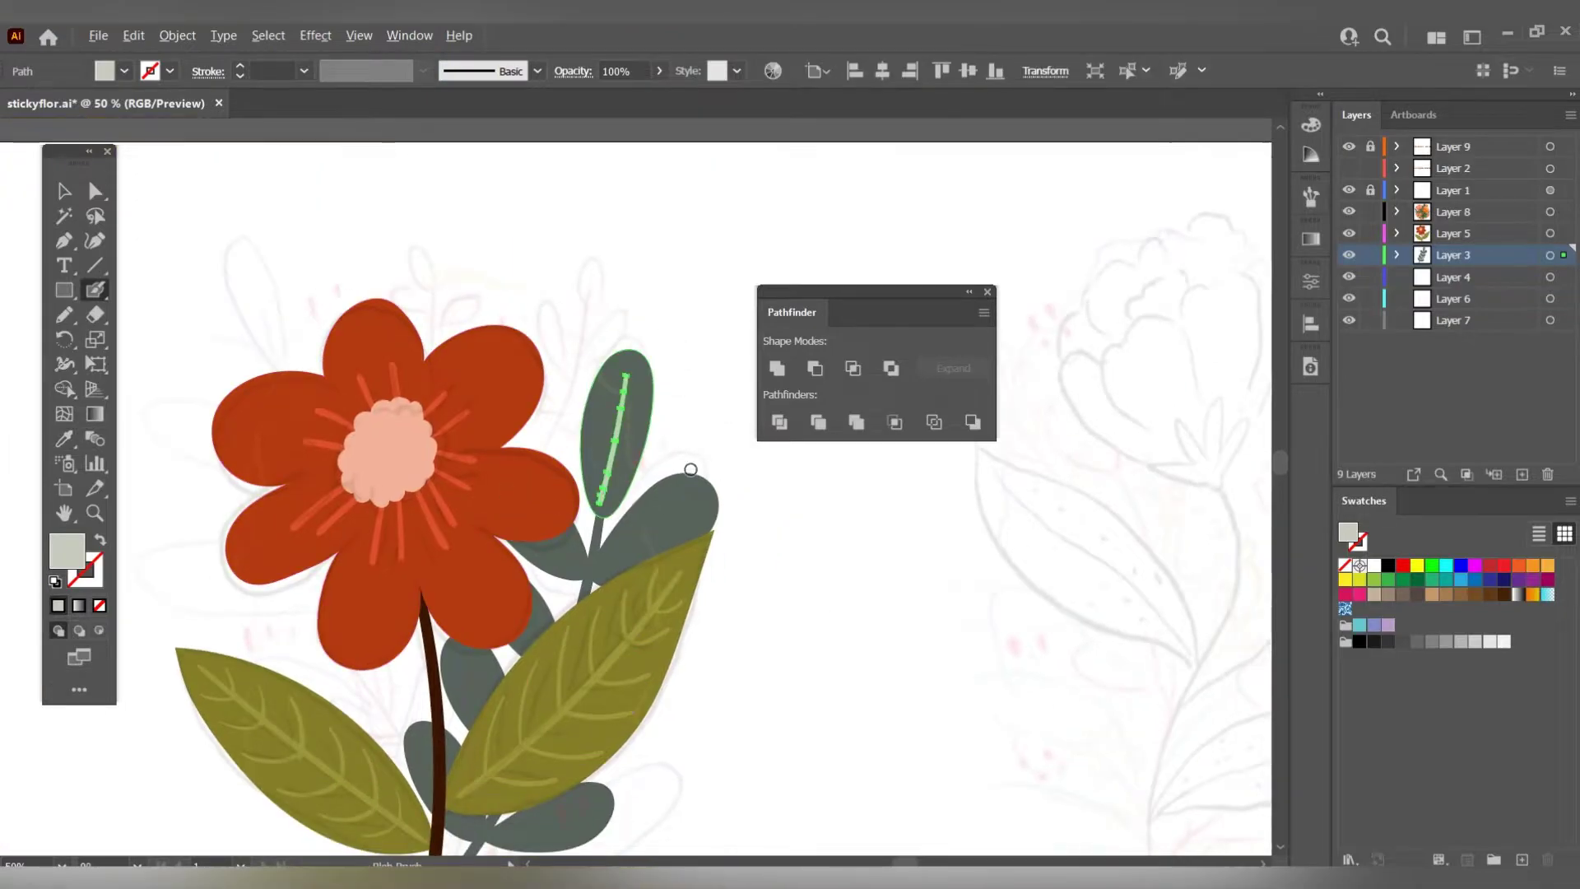
{"action": "scroll", "coordinate": [691, 469], "scroll_direction": "down", "scroll_amount": 2}
{"action": "scroll", "coordinate": [576, 535], "scroll_direction": "up", "scroll_amount": 1}
Toggle the red flower layer off and on to check the sprig.
{"action": "left_click", "coordinate": [1350, 233]}
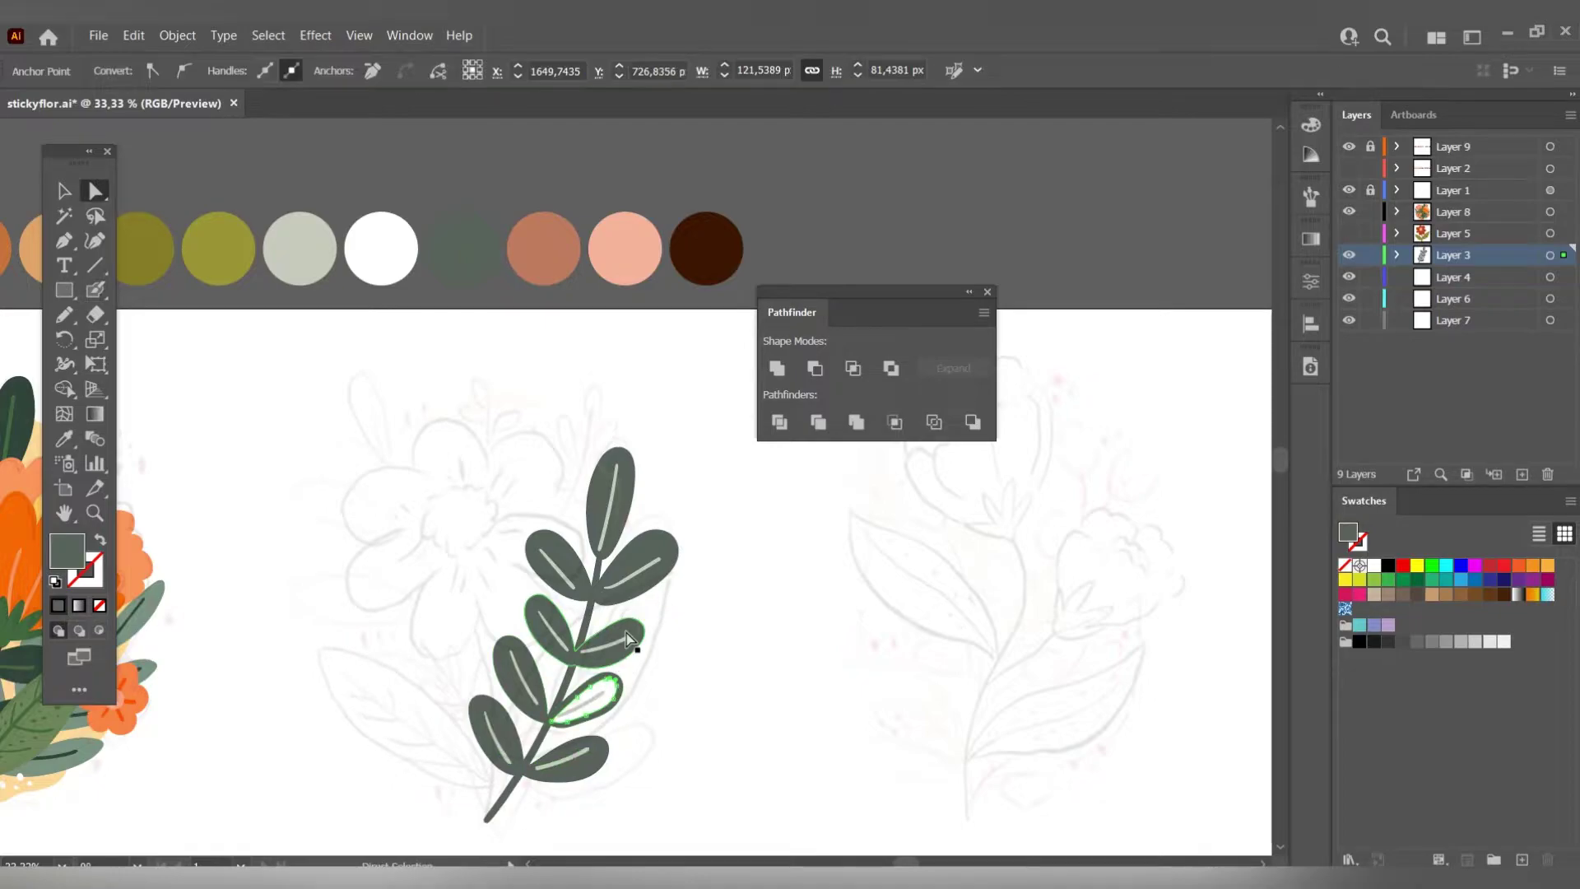
{"action": "scroll", "coordinate": [625, 634], "scroll_direction": "down", "scroll_amount": 1}
{"action": "scroll", "coordinate": [625, 634], "scroll_direction": "down", "scroll_amount": 1}
{"action": "key", "text": "v"}
{"action": "left_click", "coordinate": [1350, 232]}
Blob Brush a rust-orange stem and leaf outlines behind the red flower.
{"action": "scroll", "coordinate": [753, 583], "scroll_direction": "up", "scroll_amount": 2}
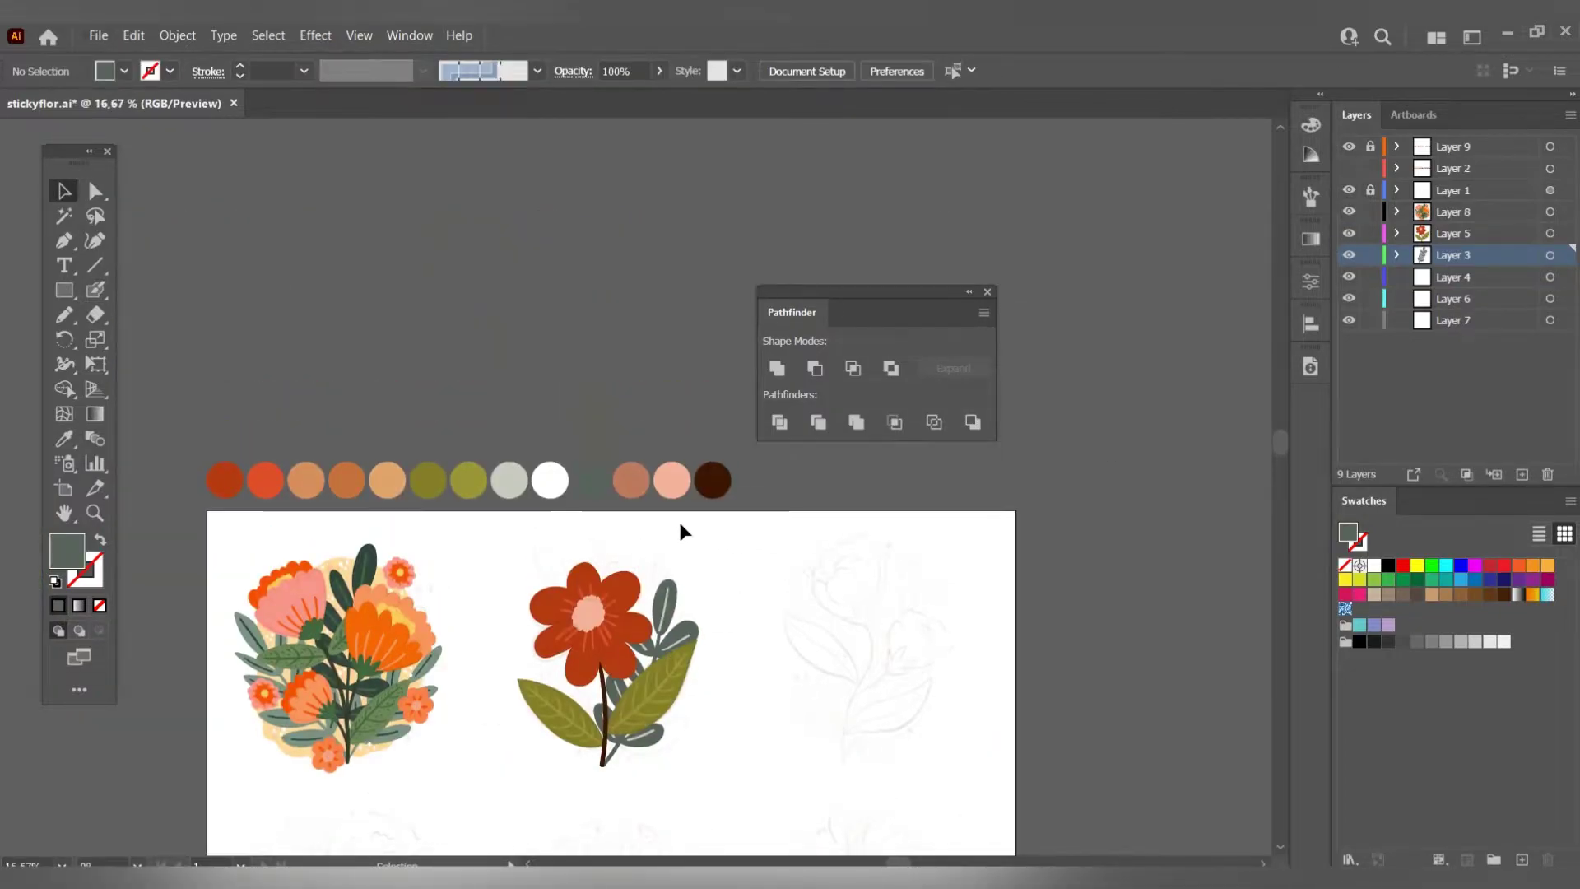
{"action": "scroll", "coordinate": [678, 519], "scroll_direction": "up", "scroll_amount": 1}
{"action": "scroll", "coordinate": [610, 698], "scroll_direction": "down", "scroll_amount": 1}
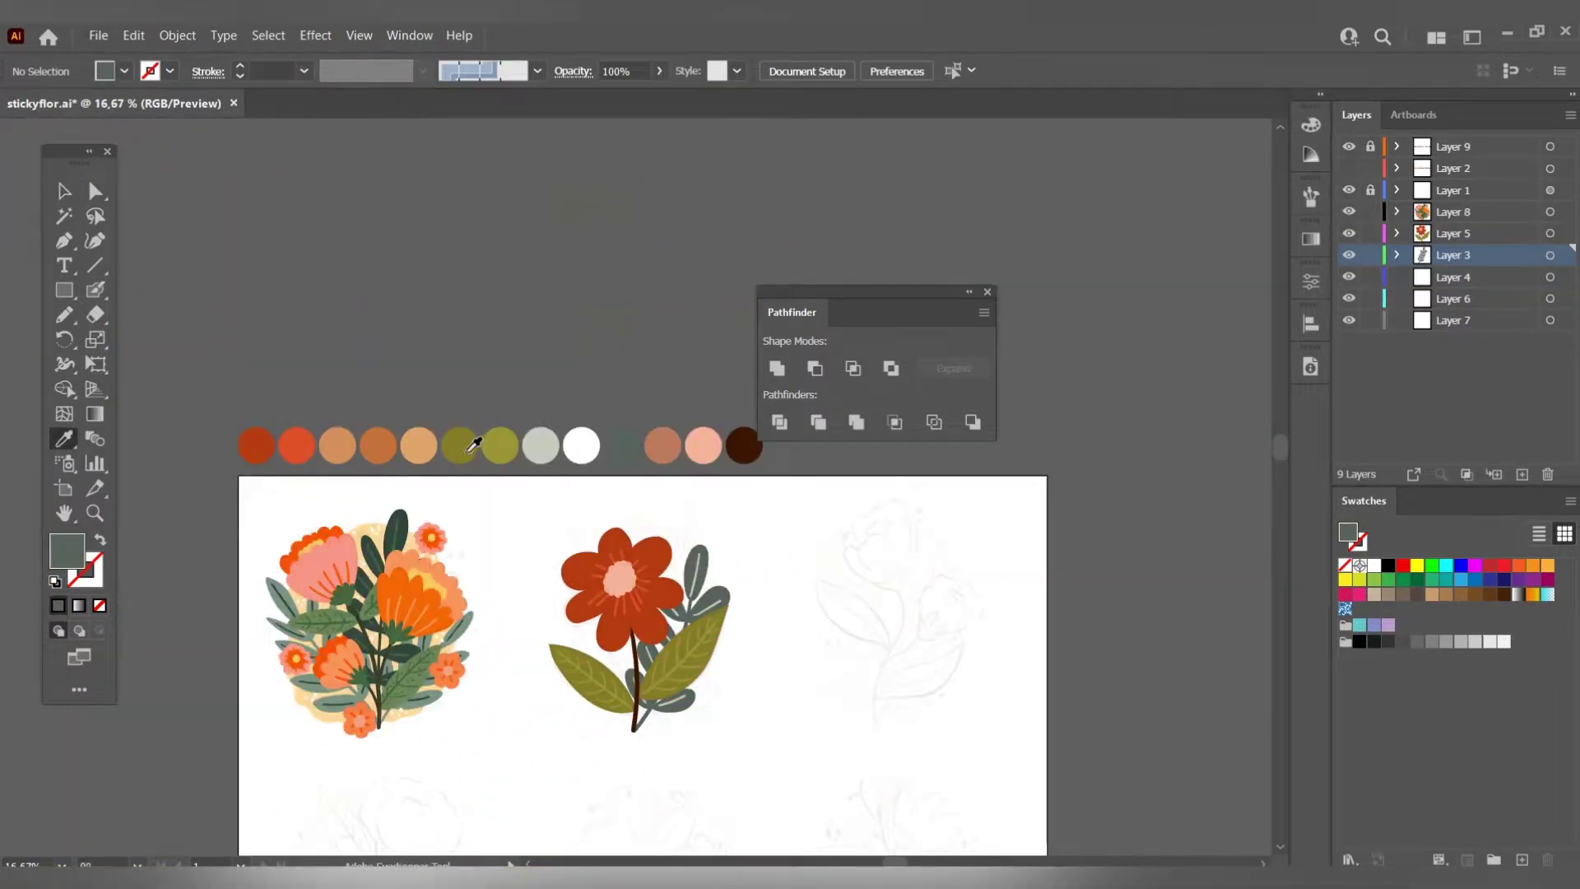
{"action": "scroll", "coordinate": [686, 712], "scroll_direction": "up", "scroll_amount": 2}
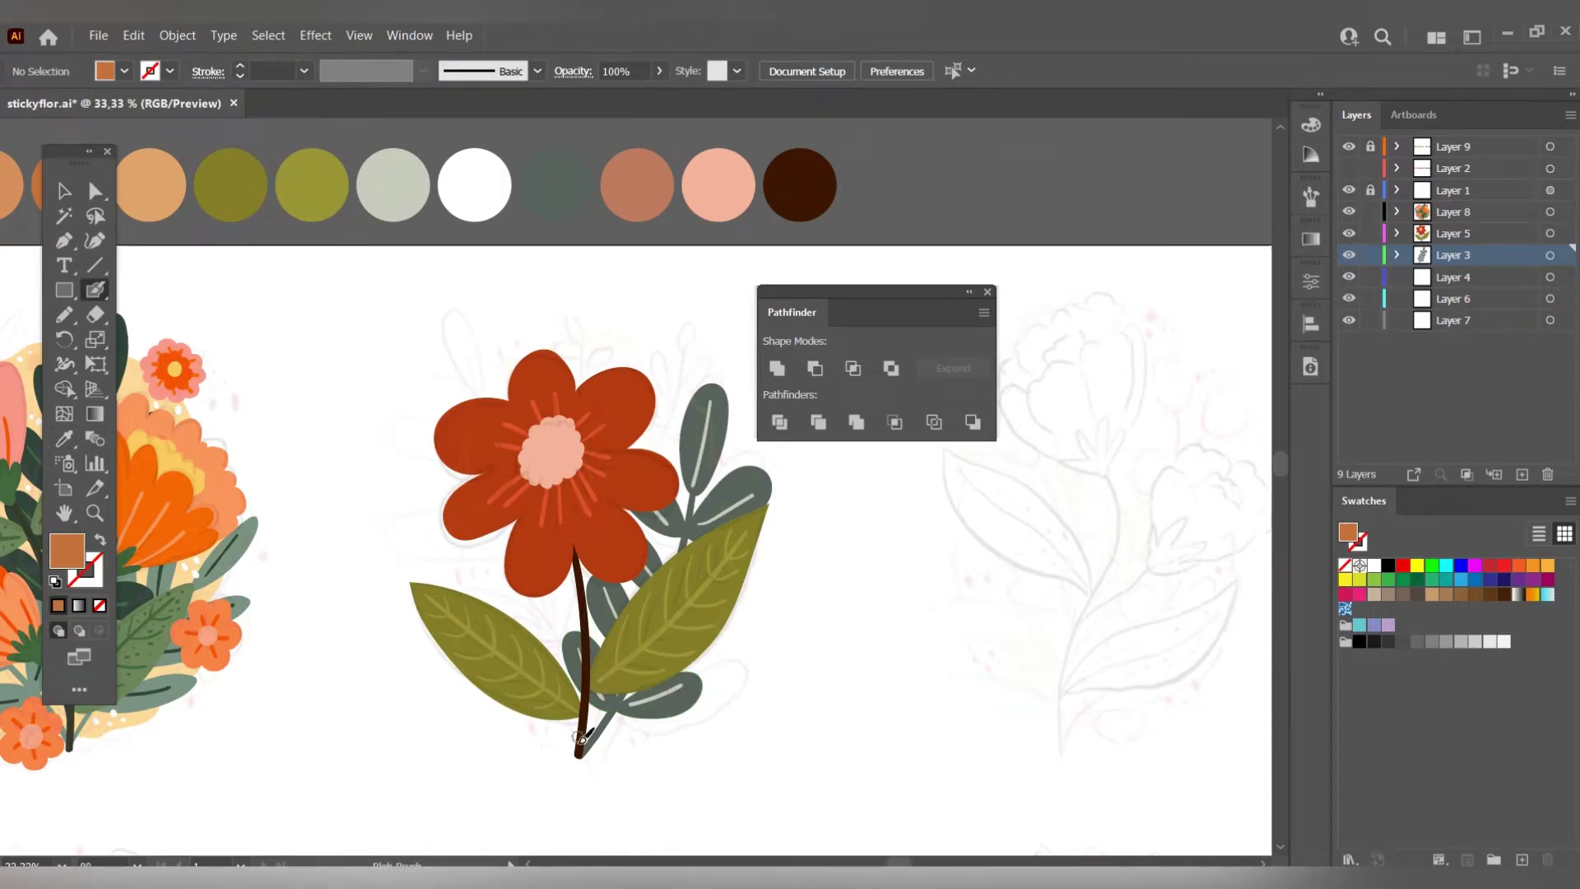
{"action": "left_click_drag", "start_coordinate": [480, 516], "coordinate": [568, 651]}
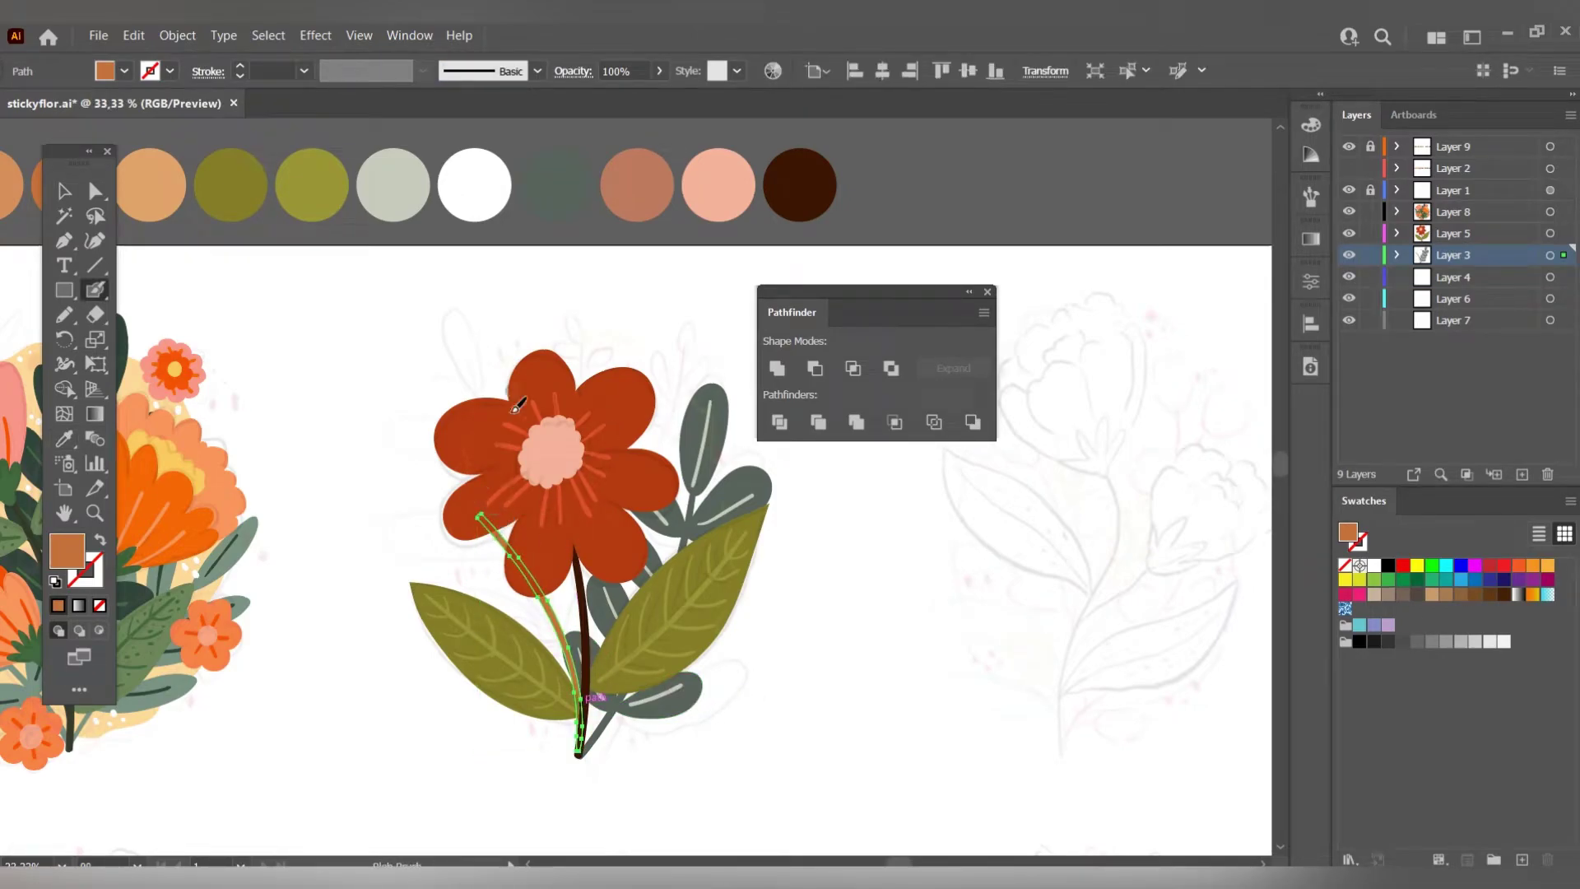
{"action": "mouse_move", "coordinate": [481, 512]}
{"action": "left_mouse_down"}
{"action": "mouse_move", "coordinate": [512, 527]}
{"action": "mouse_move", "coordinate": [488, 557]}
{"action": "mouse_move", "coordinate": [576, 613]}
{"action": "left_mouse_up"}
{"action": "left_click_drag", "start_coordinate": [593, 541], "coordinate": [574, 618]}
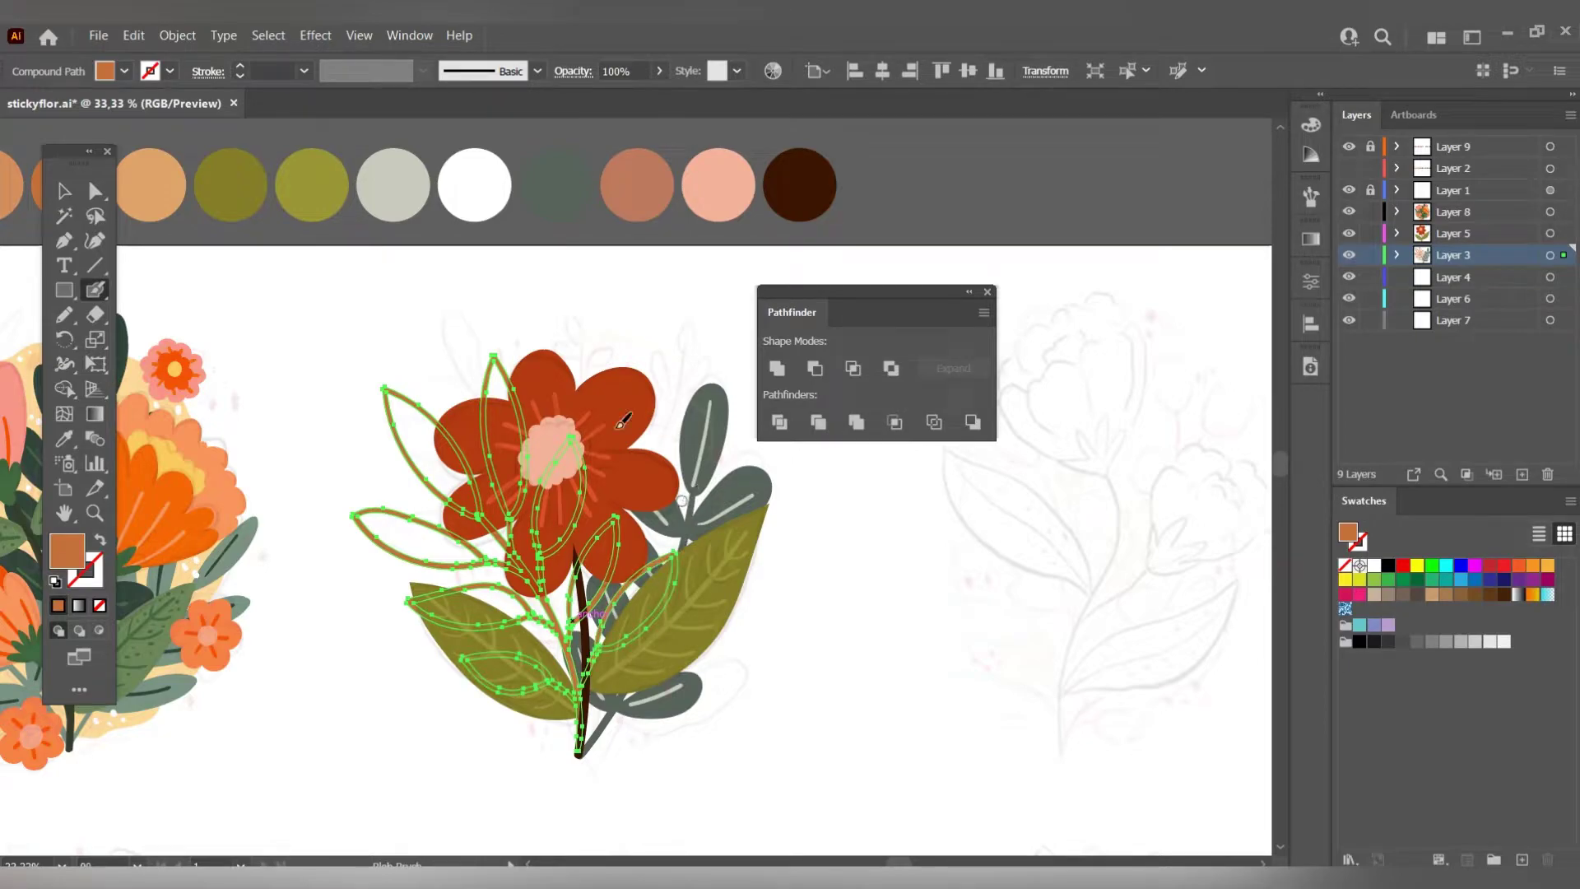
Hide the red flower layer and fill the rust leaf outlines solid.
{"action": "left_click", "coordinate": [1058, 571]}
{"action": "left_click", "coordinate": [1349, 255]}
{"action": "key", "text": "a"}
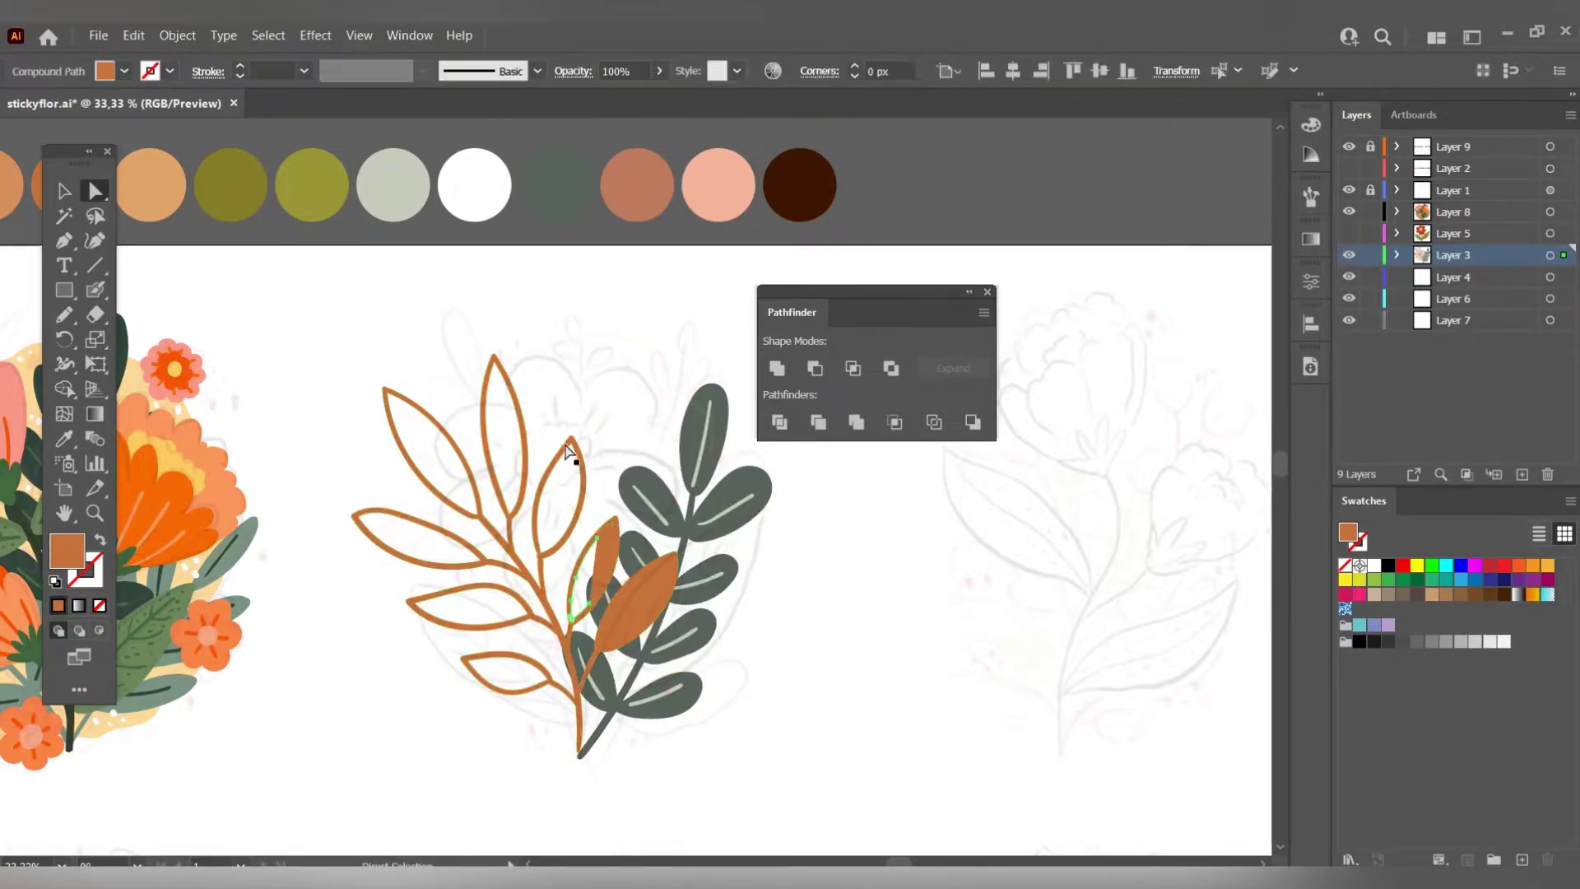
{"action": "left_click", "coordinate": [1349, 233]}
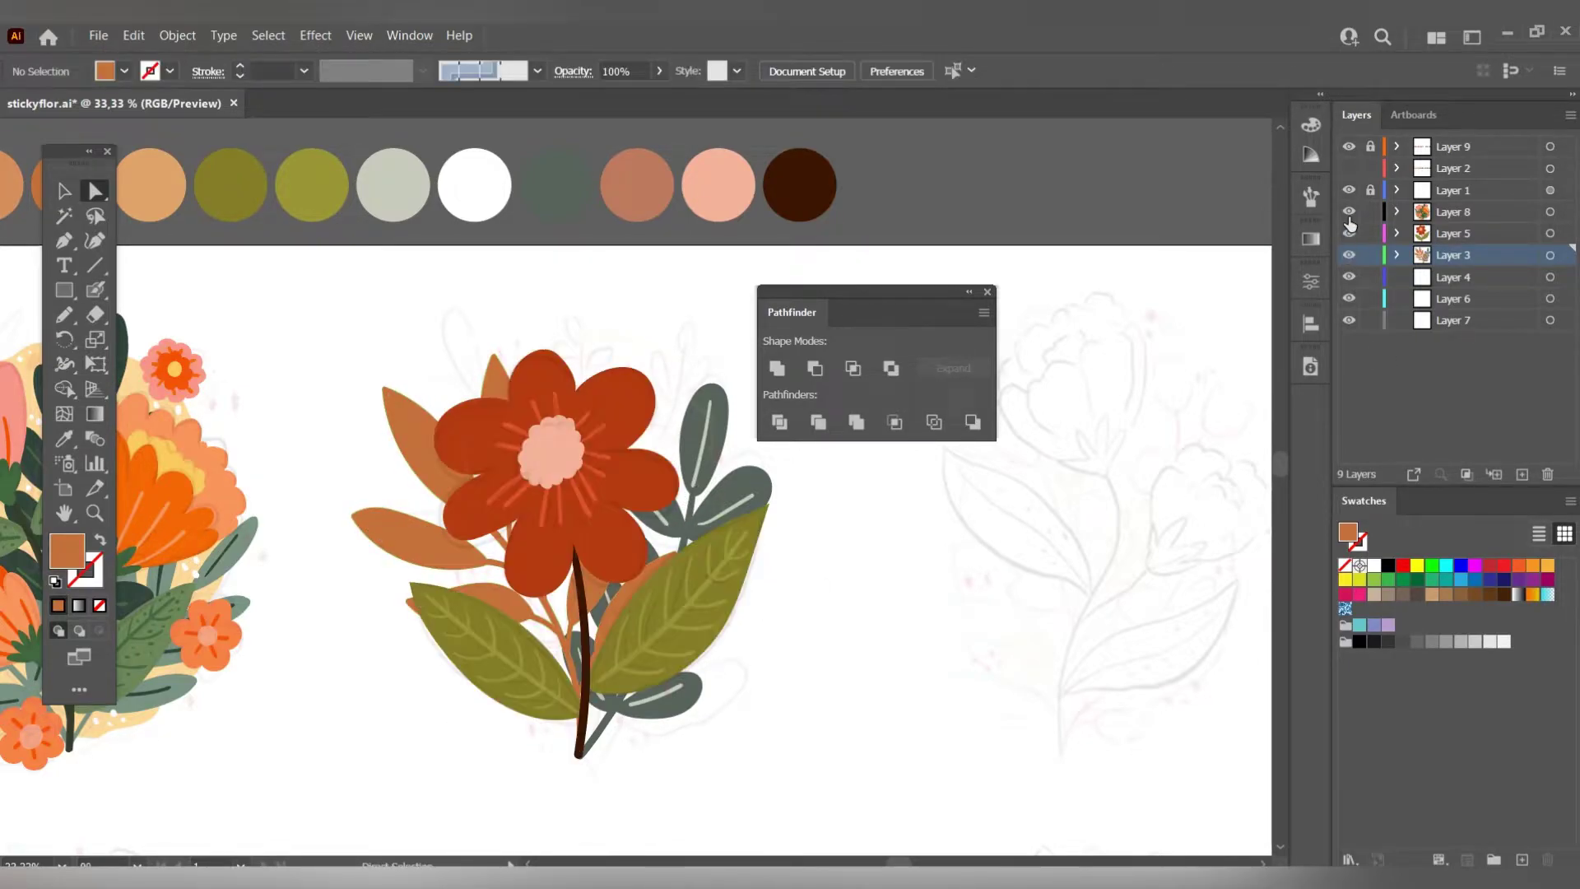
Sample light tan and paint veins on the rust leaves.
{"action": "left_click", "coordinate": [457, 476]}
{"action": "scroll", "coordinate": [458, 476], "scroll_direction": "down", "scroll_amount": 2}
{"action": "scroll", "coordinate": [457, 475], "scroll_direction": "up", "scroll_amount": 2}
{"action": "key", "text": "i"}
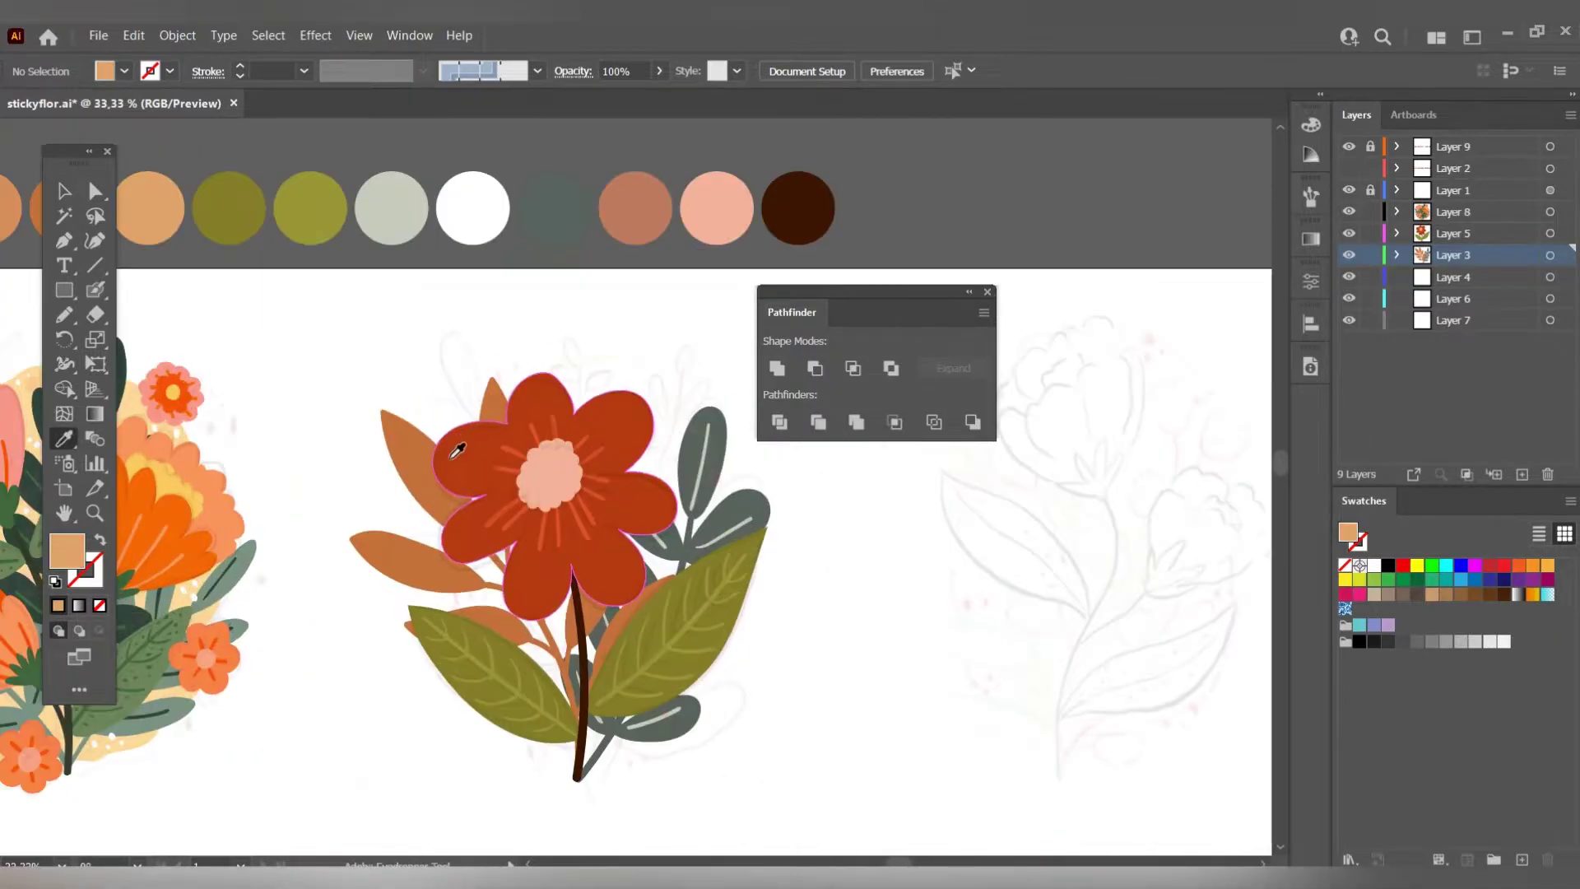
{"action": "left_click", "coordinate": [1349, 233]}
{"action": "key", "text": "shift+b"}
{"action": "left_click_drag", "start_coordinate": [395, 426], "coordinate": [468, 526]}
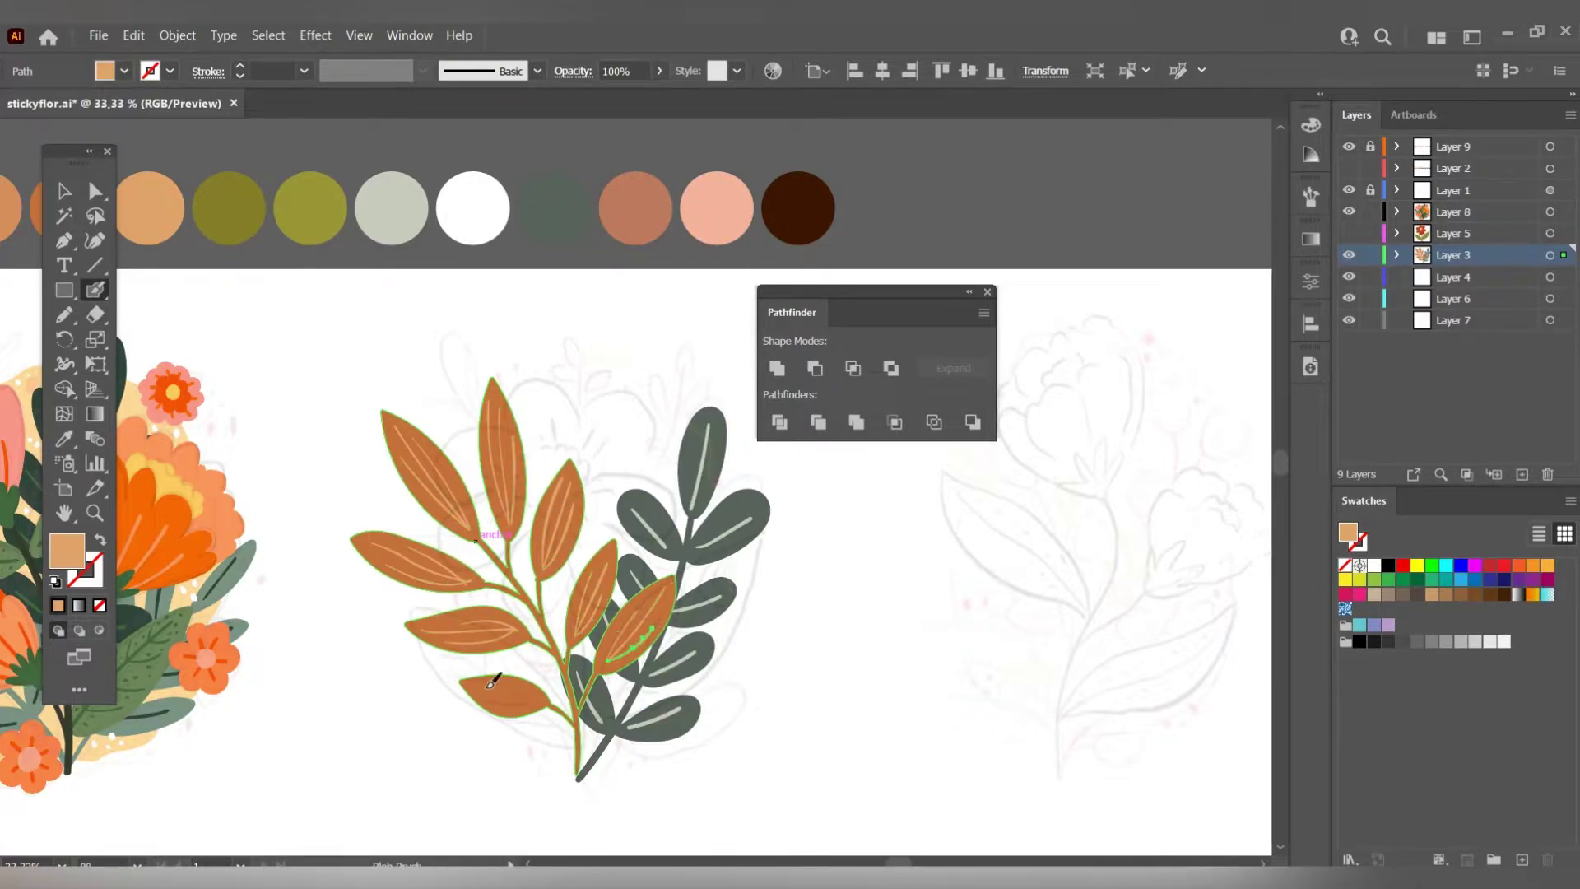
{"action": "left_click", "coordinate": [1348, 233]}
{"action": "scroll", "coordinate": [473, 399], "scroll_direction": "down", "scroll_amount": 2}
{"action": "scroll", "coordinate": [639, 451], "scroll_direction": "up", "scroll_amount": 2}
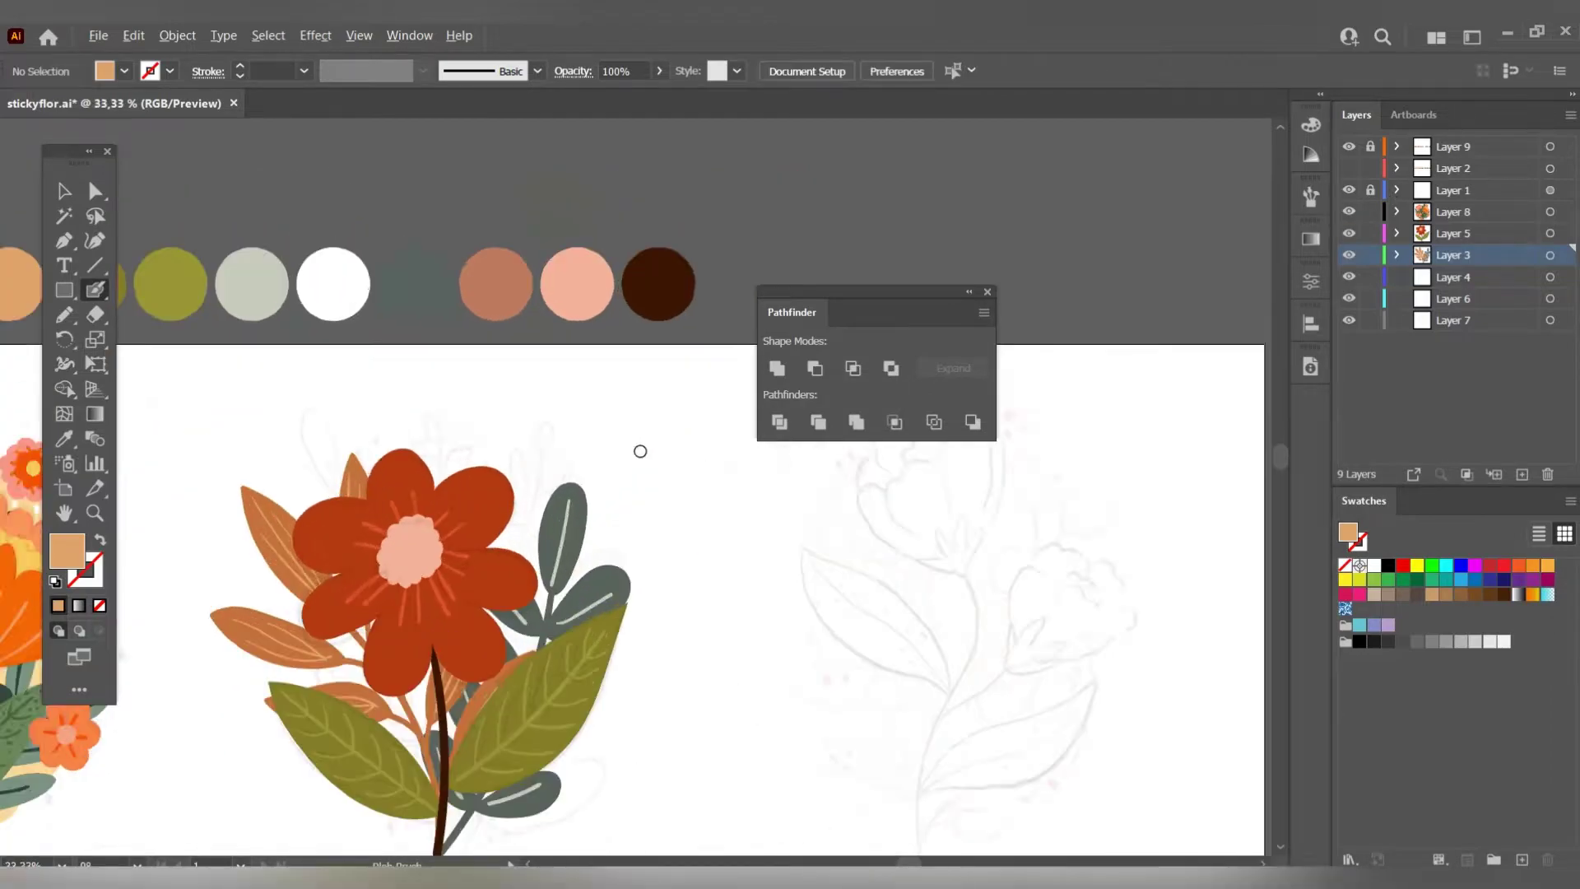
{"action": "scroll", "coordinate": [638, 452], "scroll_direction": "down", "scroll_amount": 3}
{"action": "scroll", "coordinate": [628, 480], "scroll_direction": "up", "scroll_amount": 2}
{"action": "scroll", "coordinate": [627, 480], "scroll_direction": "down", "scroll_amount": 2}
Sample olive green, create a new layer and paint the sprig stem.
{"action": "scroll", "coordinate": [574, 511], "scroll_direction": "up", "scroll_amount": 3}
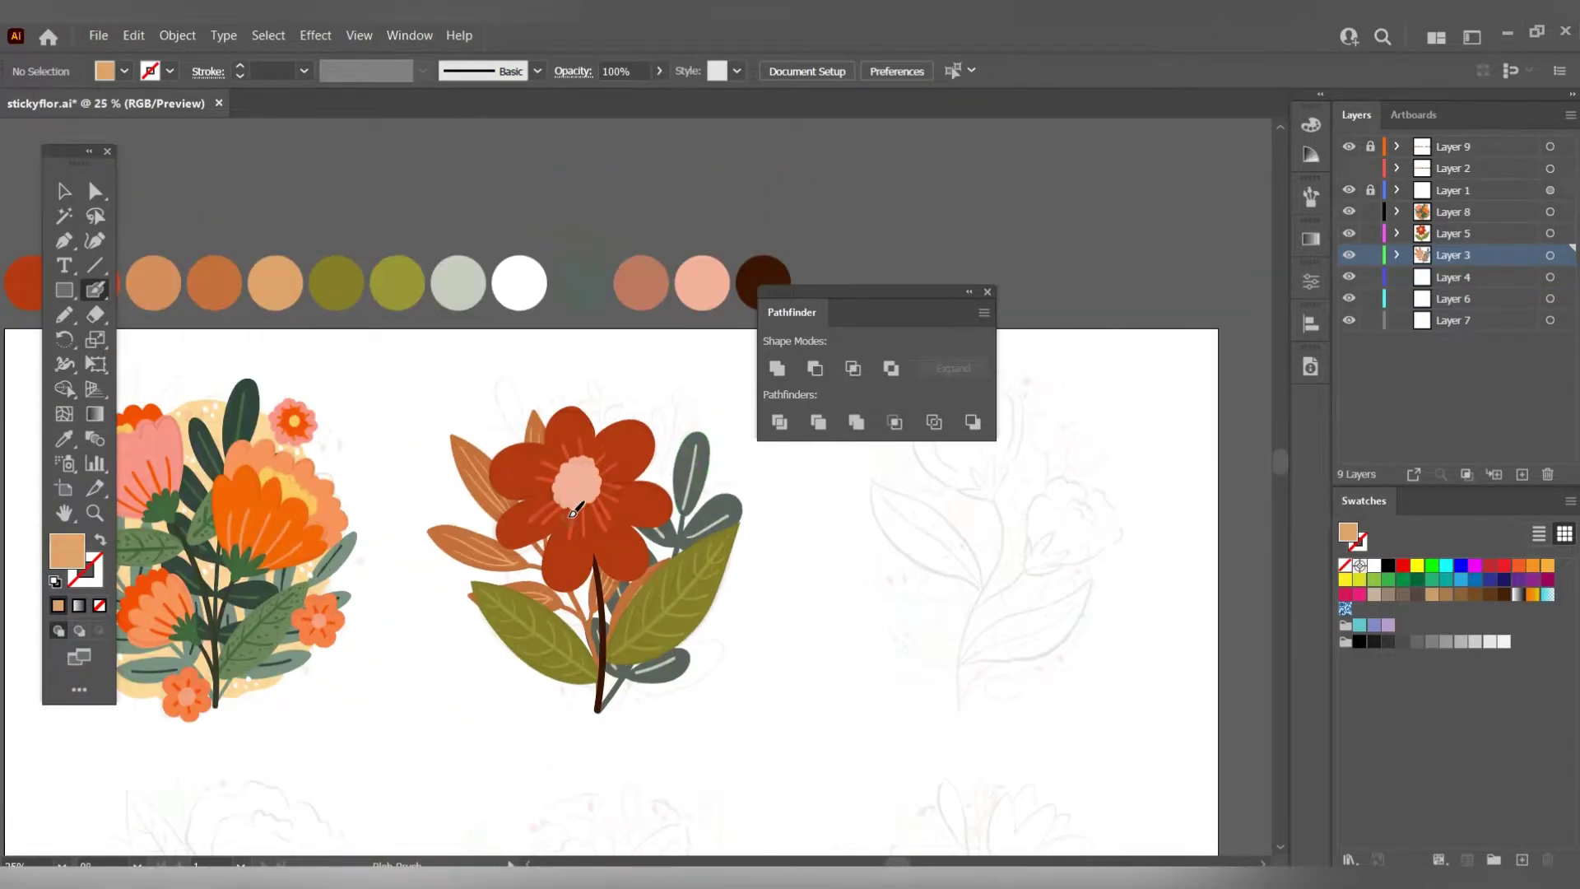
{"action": "left_click", "coordinate": [626, 592]}
{"action": "scroll", "coordinate": [599, 579], "scroll_direction": "up", "scroll_amount": 1}
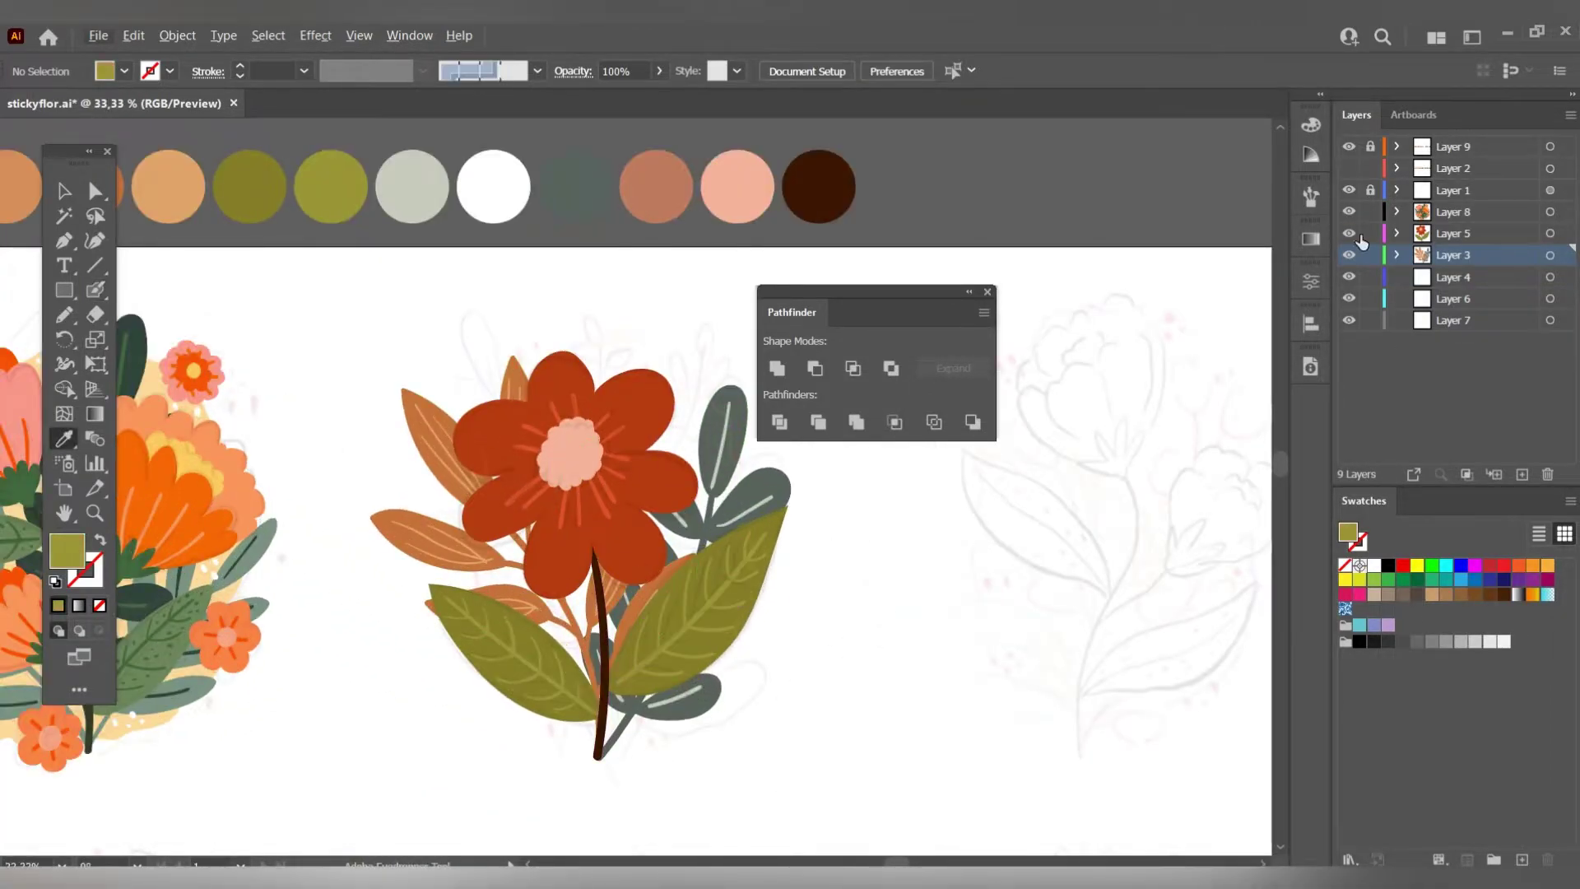
{"action": "left_click", "coordinate": [1466, 238]}
{"action": "key", "text": "ctrl+l"}
{"action": "key", "text": "shift+b"}
{"action": "left_click_drag", "start_coordinate": [598, 731], "coordinate": [639, 733]}
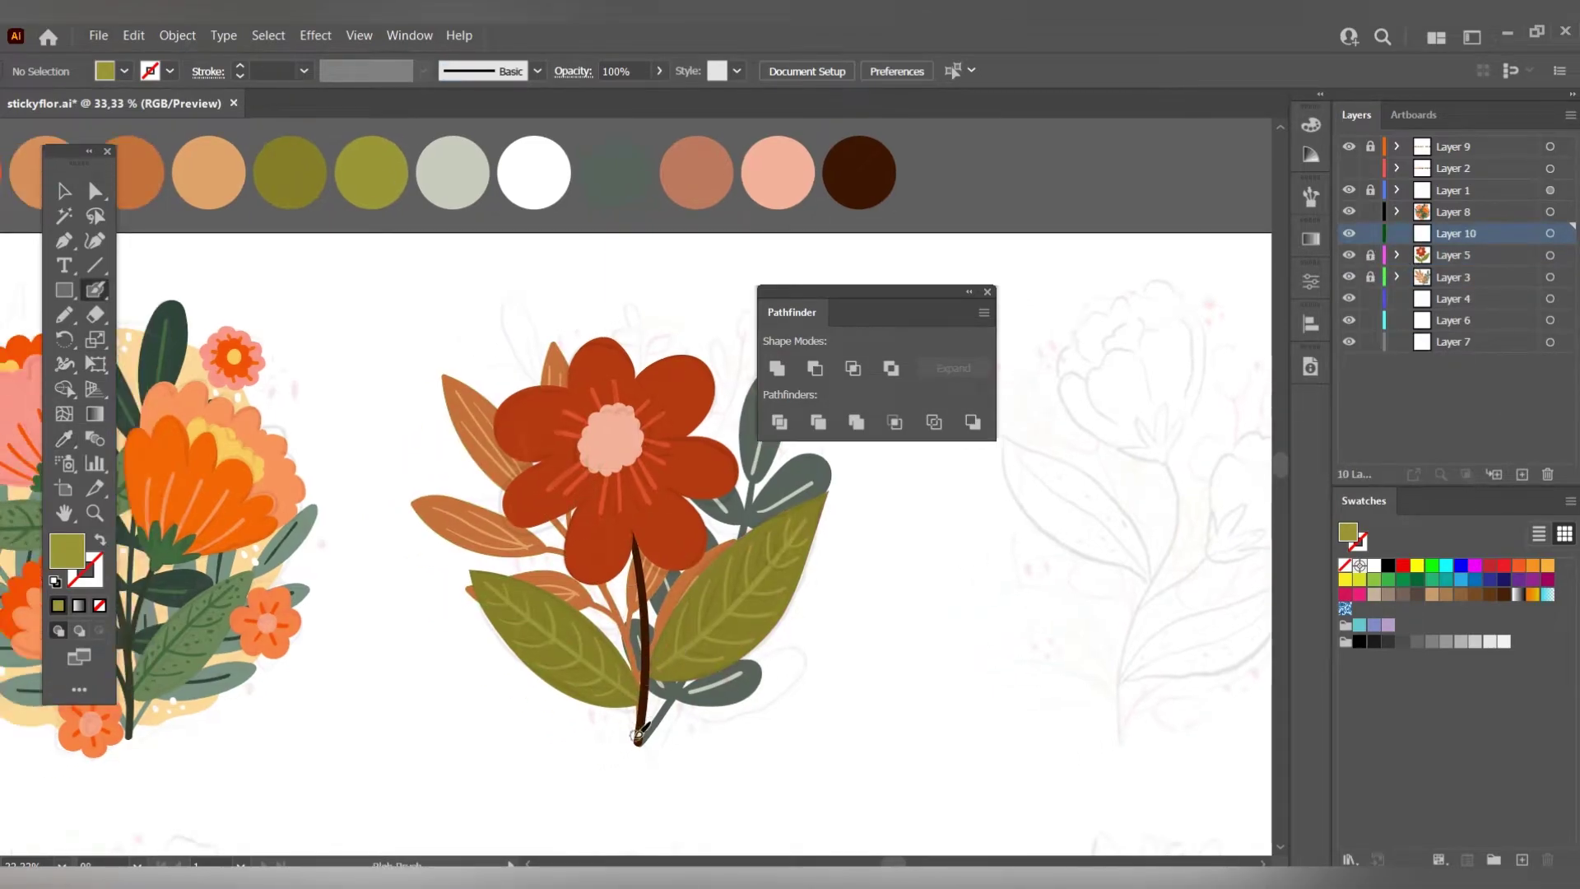
{"action": "left_click_drag", "start_coordinate": [523, 405], "coordinate": [539, 368]}
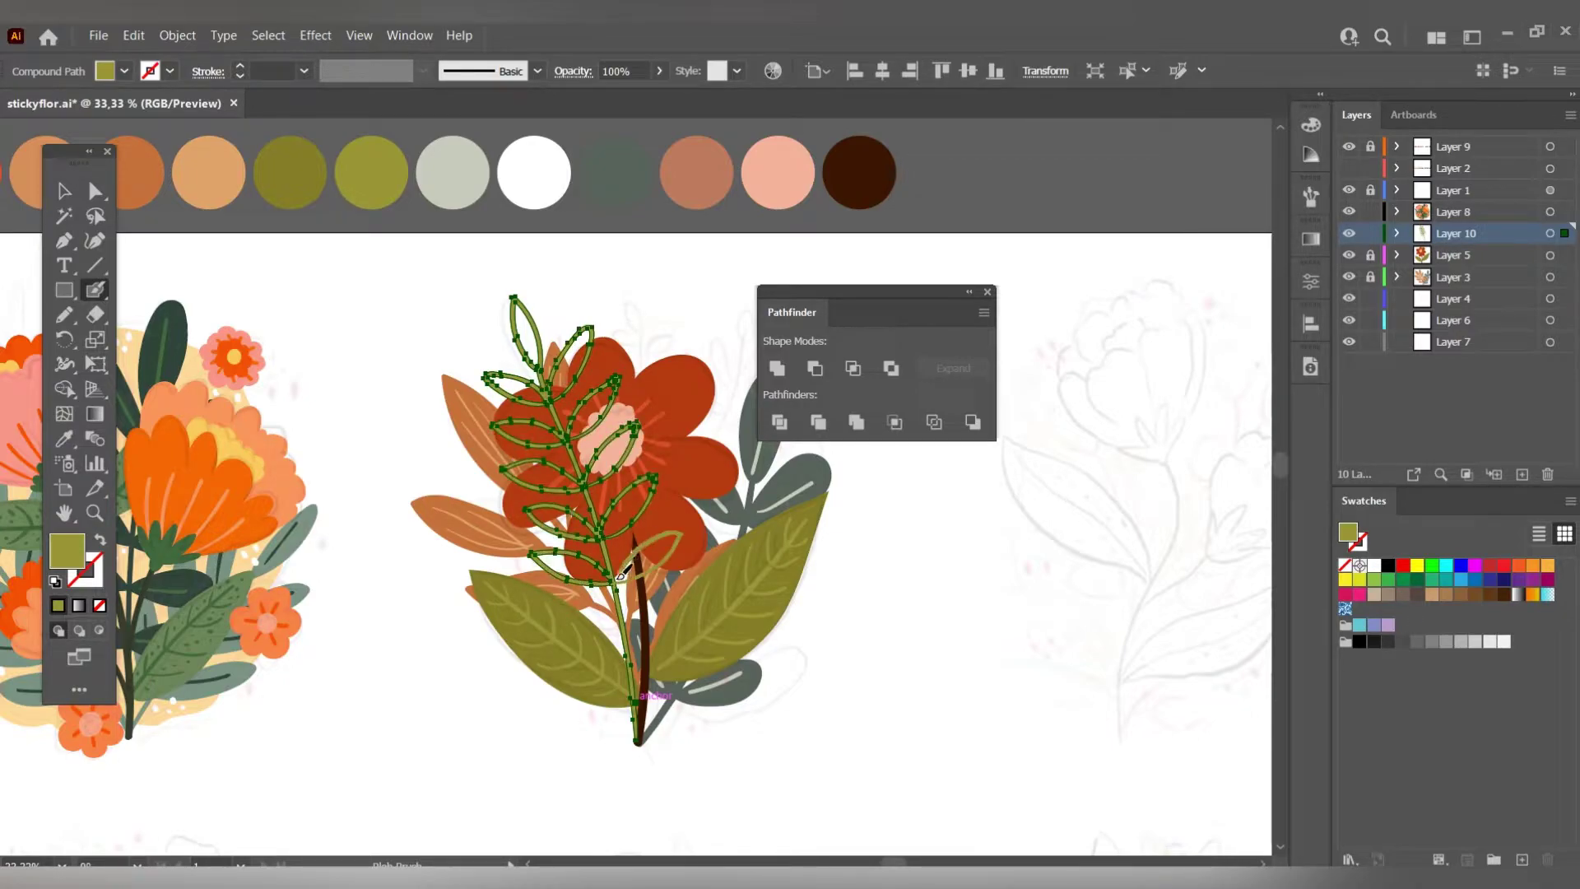
Paint a darker vein down the top olive leaf.
{"action": "scroll", "coordinate": [505, 332], "scroll_direction": "up", "scroll_amount": 1}
{"action": "key", "text": "a"}
{"action": "key", "text": "ctrl+shift+a"}
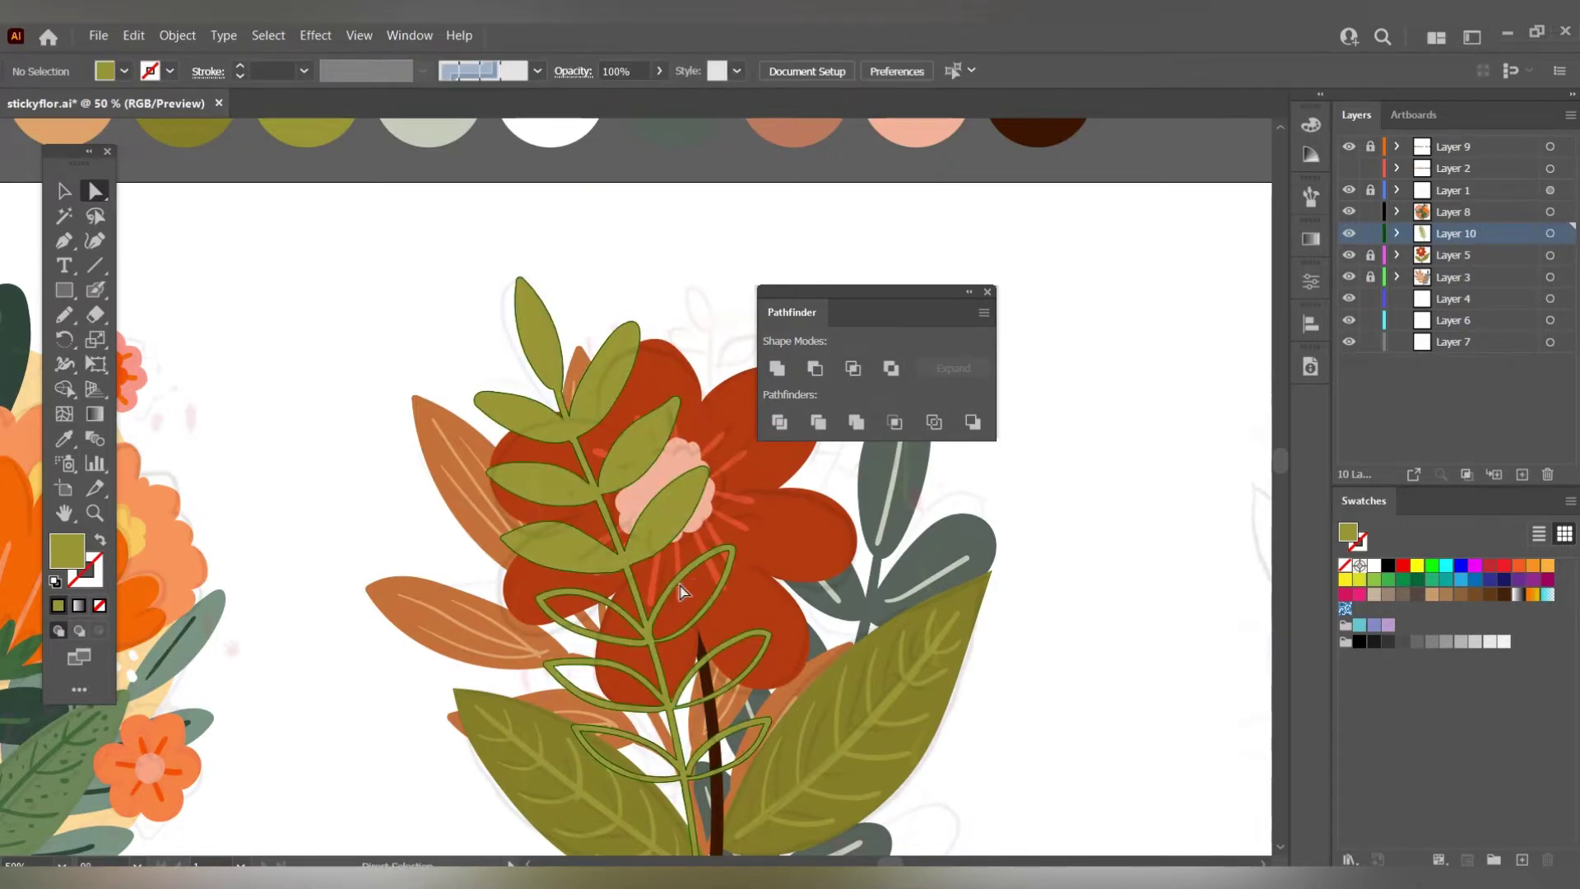
{"action": "scroll", "coordinate": [539, 558], "scroll_direction": "down", "scroll_amount": 1}
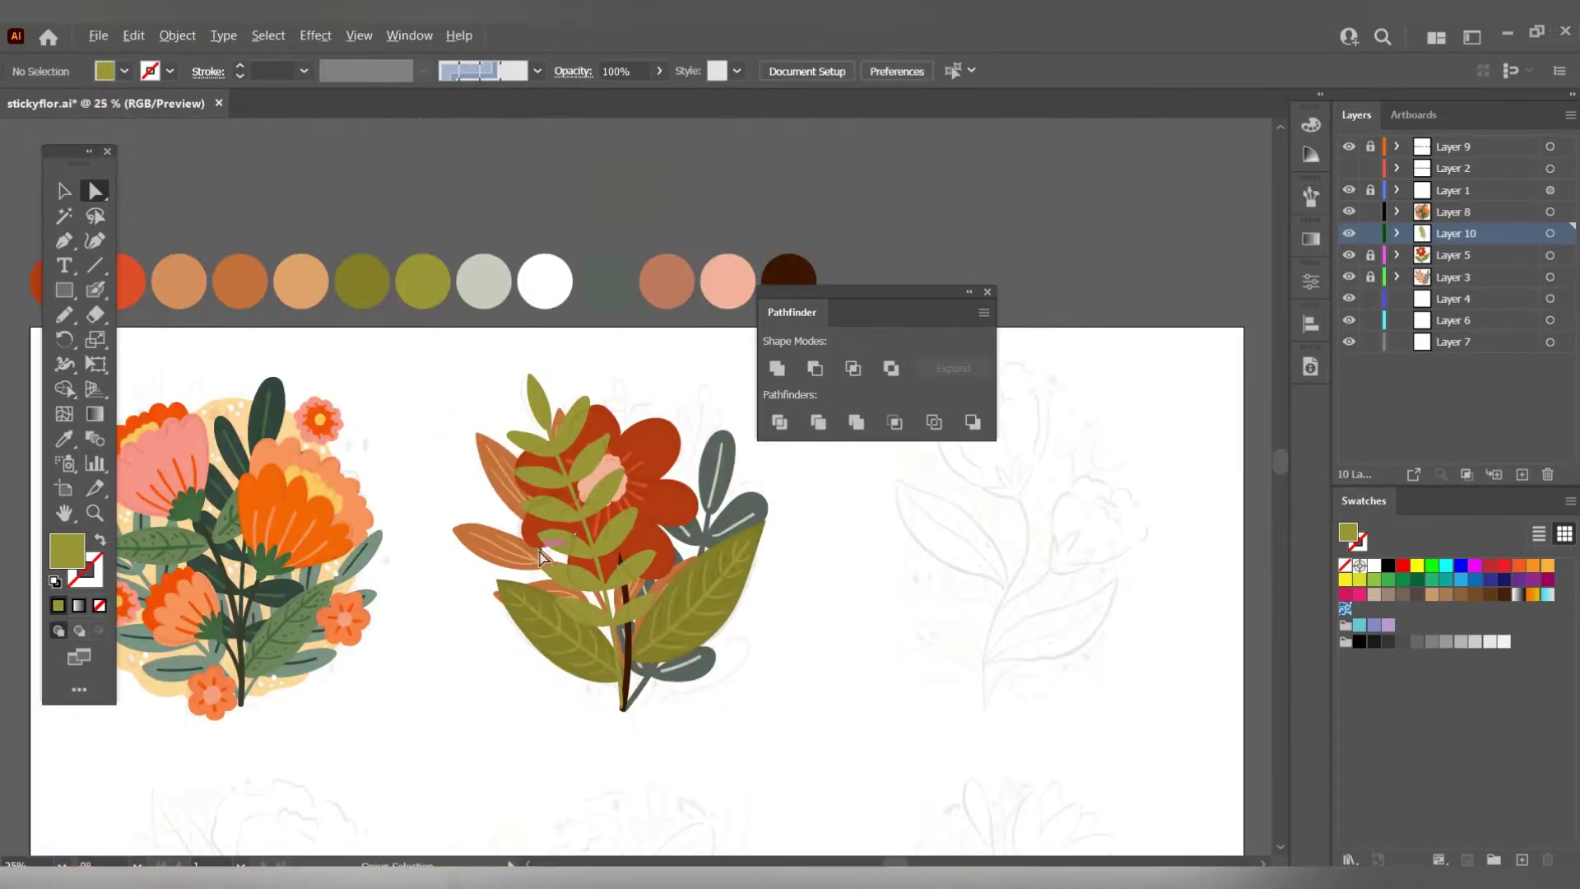
{"action": "scroll", "coordinate": [560, 407], "scroll_direction": "up", "scroll_amount": 1}
{"action": "key", "text": "shift+b"}
{"action": "scroll", "coordinate": [551, 300], "scroll_direction": "up", "scroll_amount": 1}
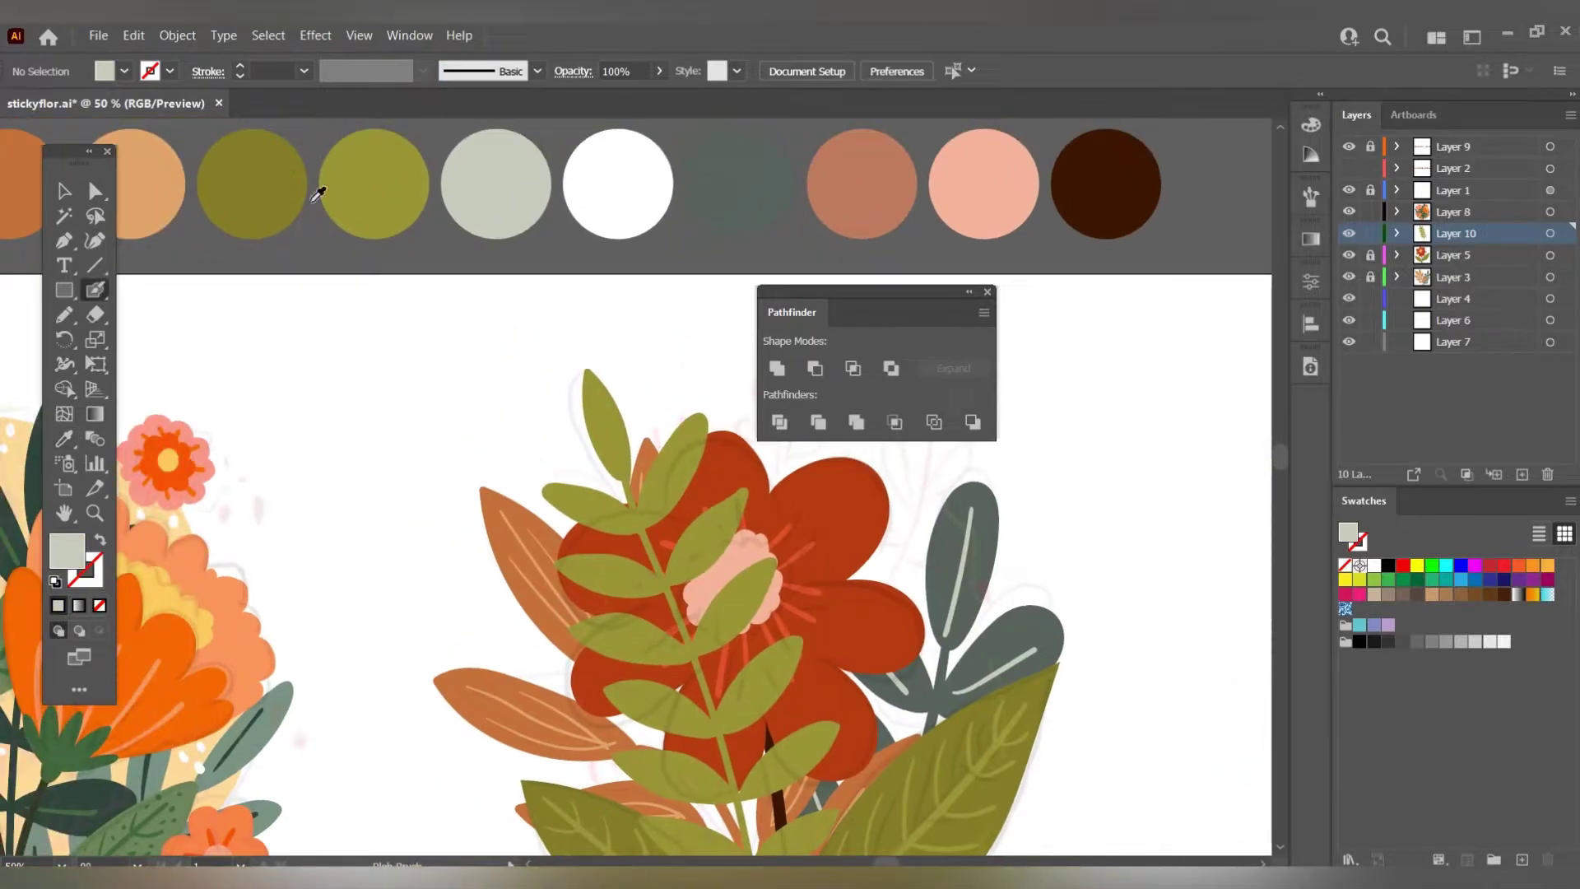
{"action": "left_click_drag", "start_coordinate": [599, 381], "coordinate": [619, 461]}
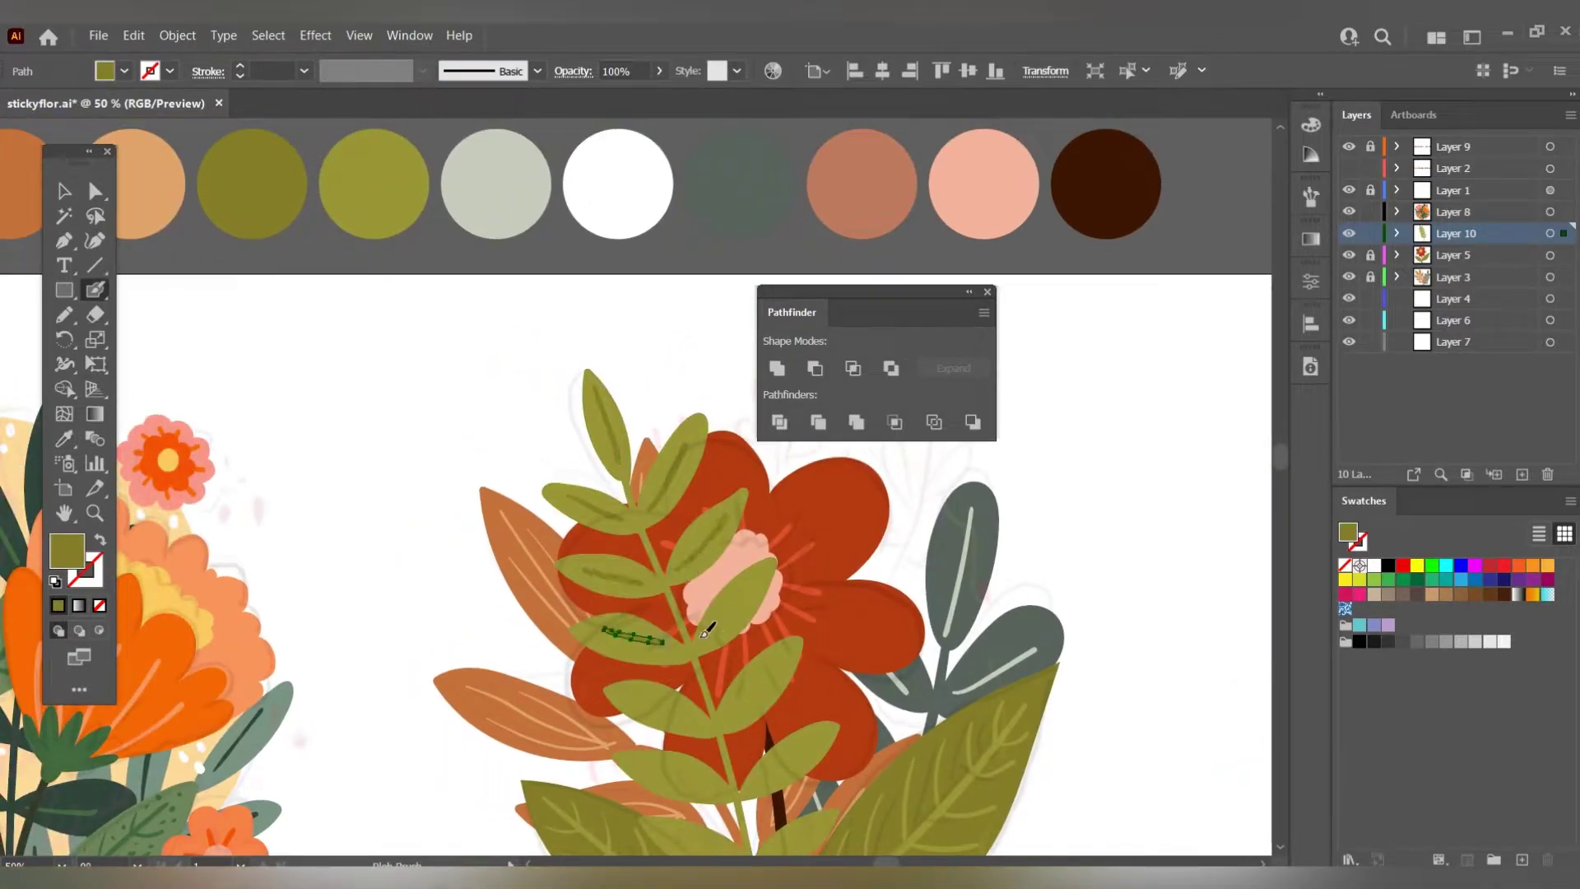
{"action": "scroll", "coordinate": [705, 716], "scroll_direction": "down", "scroll_amount": 3}
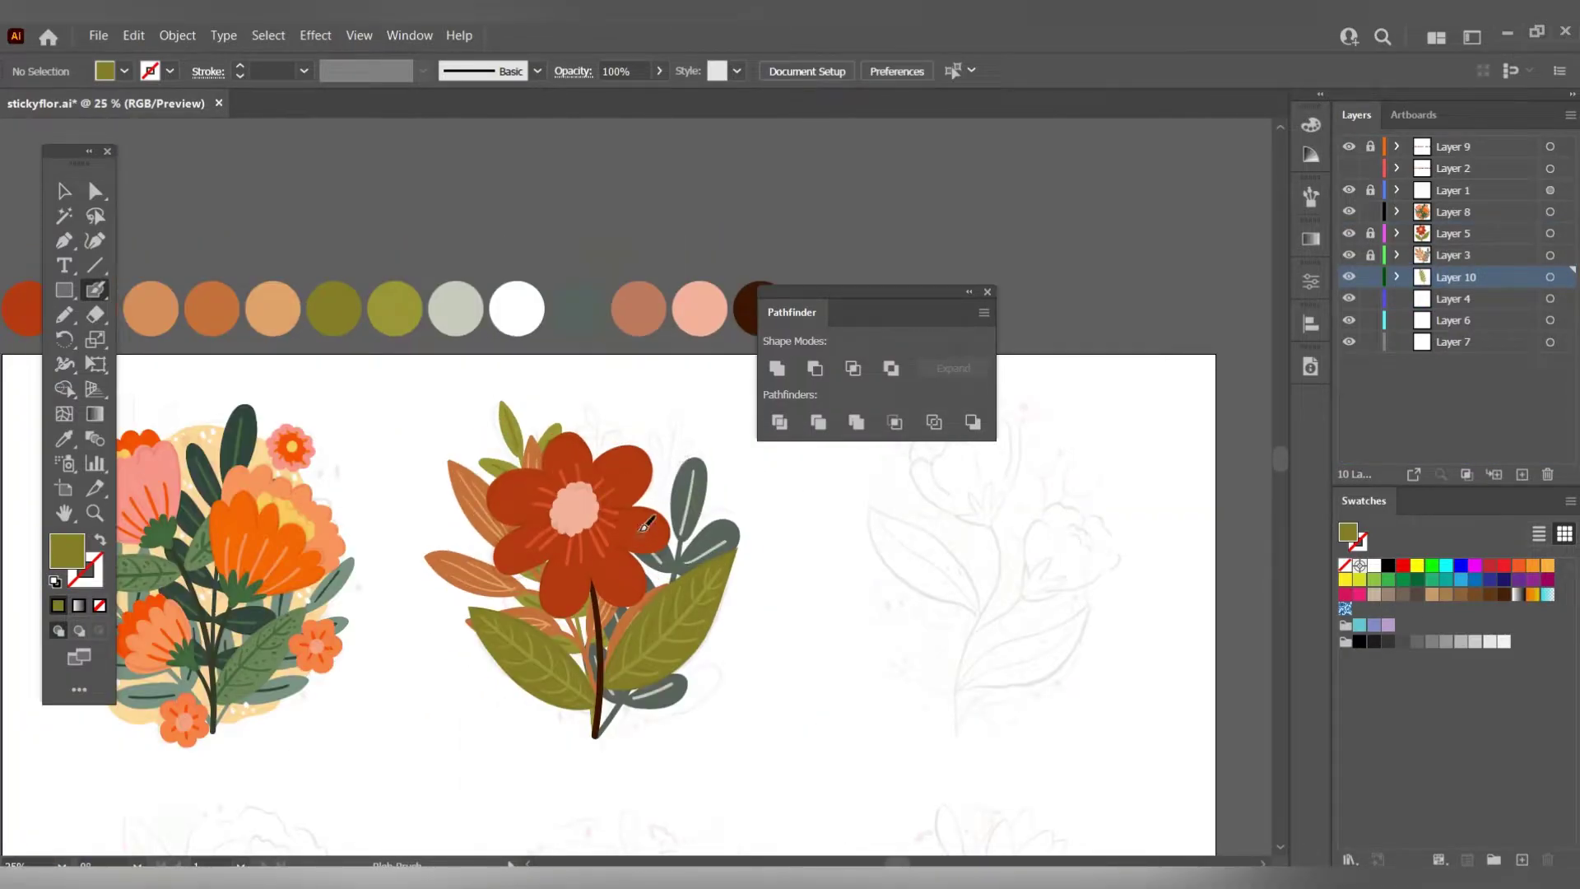
On a new layer, paint a pale grey-green stem with looped leaf outlines through the bouquet.
{"action": "left_click", "coordinate": [65, 439]}
{"action": "left_click", "coordinate": [690, 460]}
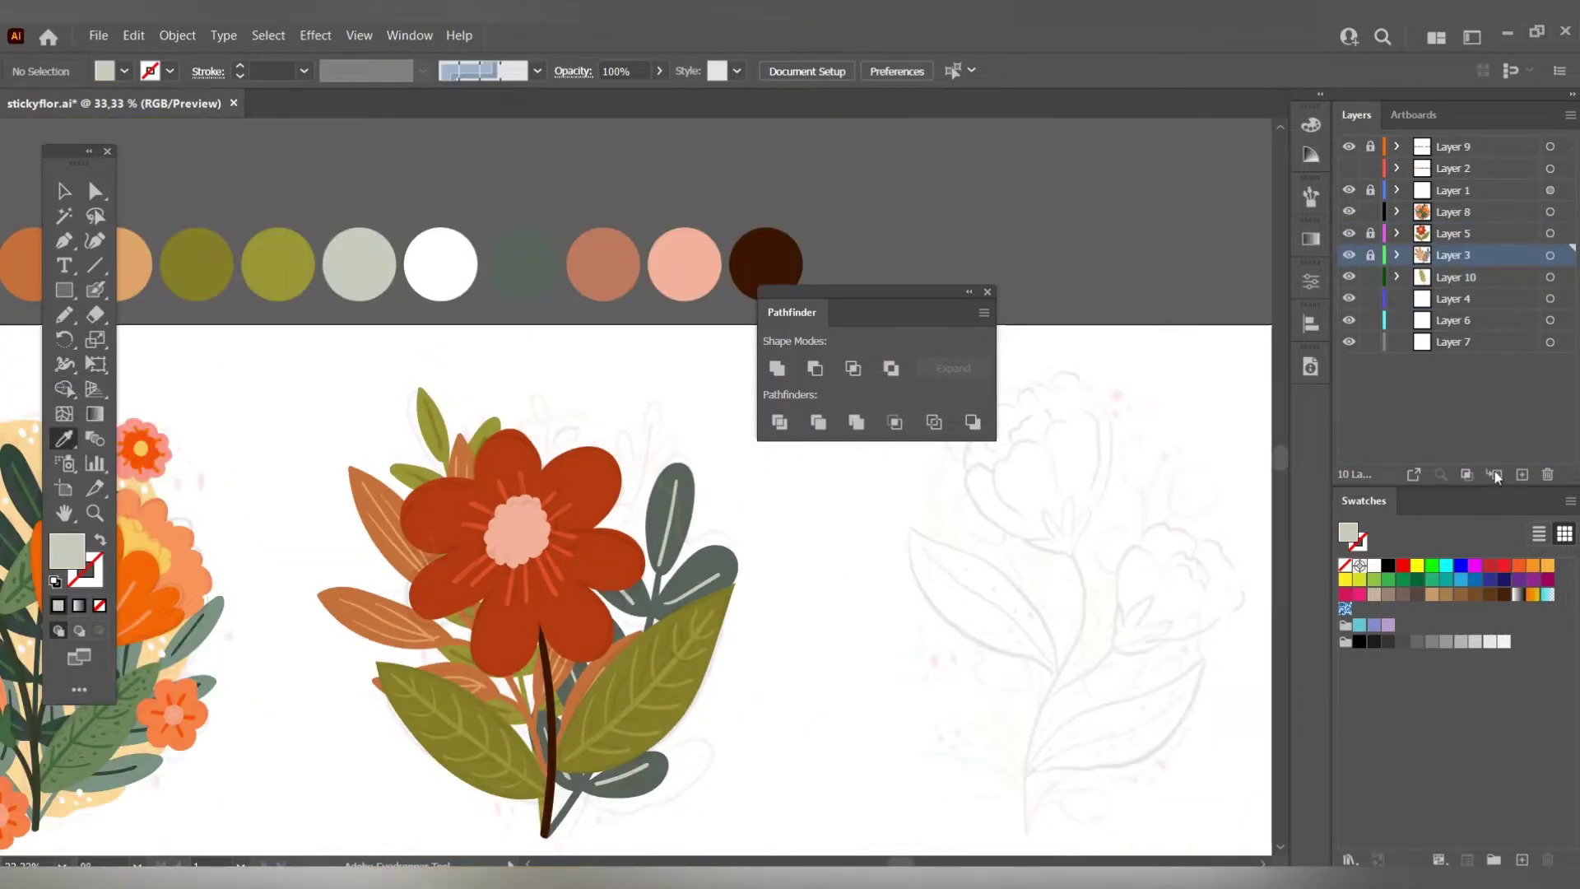
{"action": "key", "text": "shift+b"}
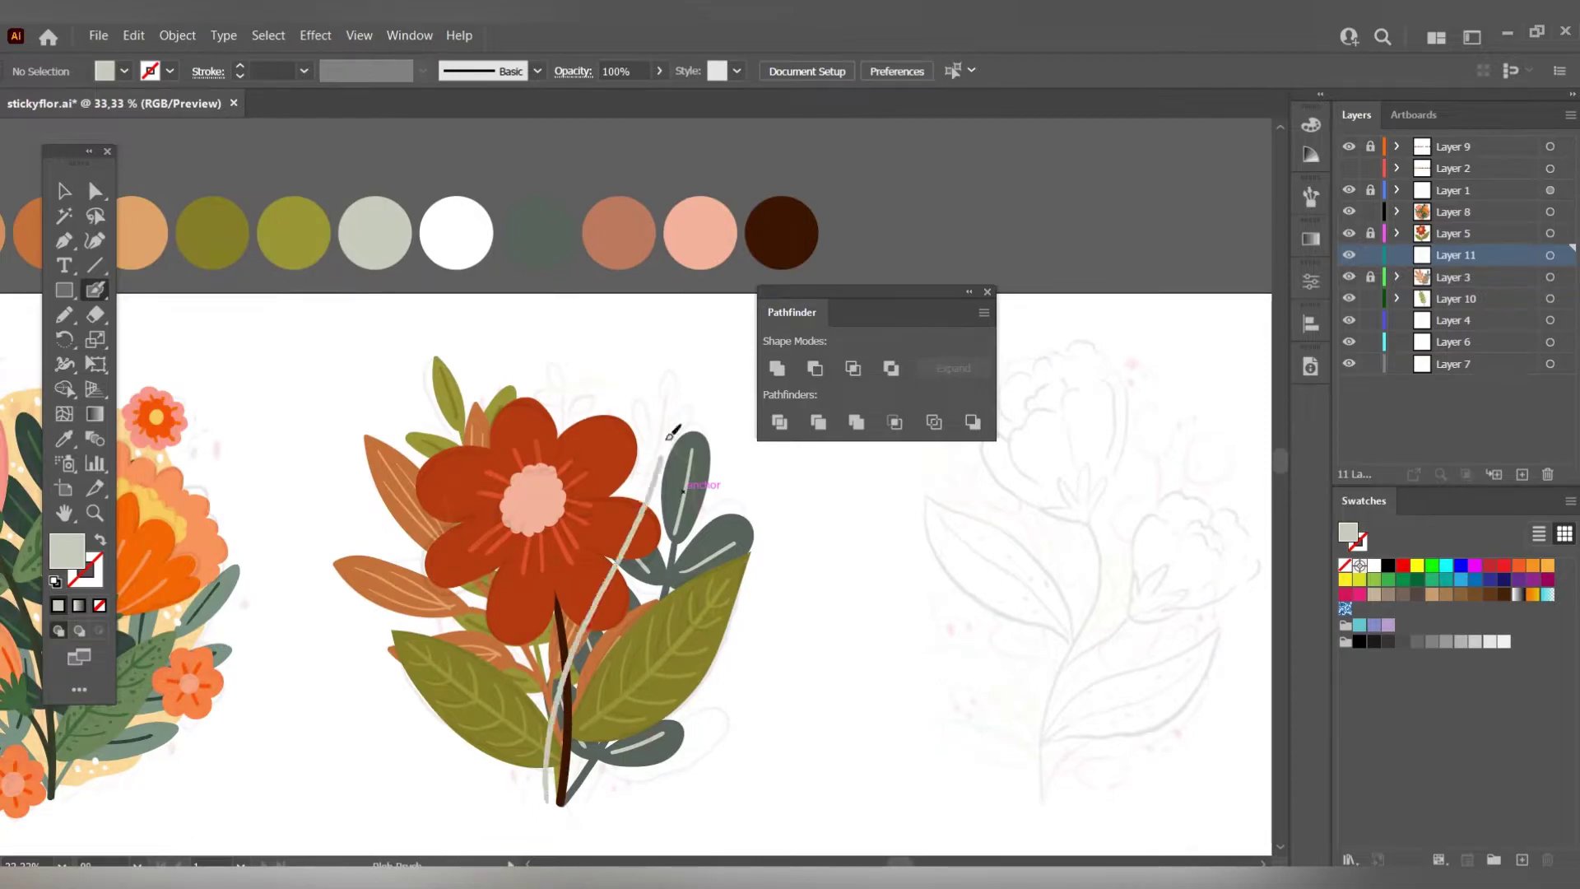
{"action": "left_click_drag", "start_coordinate": [674, 432], "coordinate": [676, 428]}
{"action": "scroll", "coordinate": [677, 363], "scroll_direction": "up", "scroll_amount": 1}
{"action": "scroll", "coordinate": [617, 363], "scroll_direction": "down", "scroll_amount": 2}
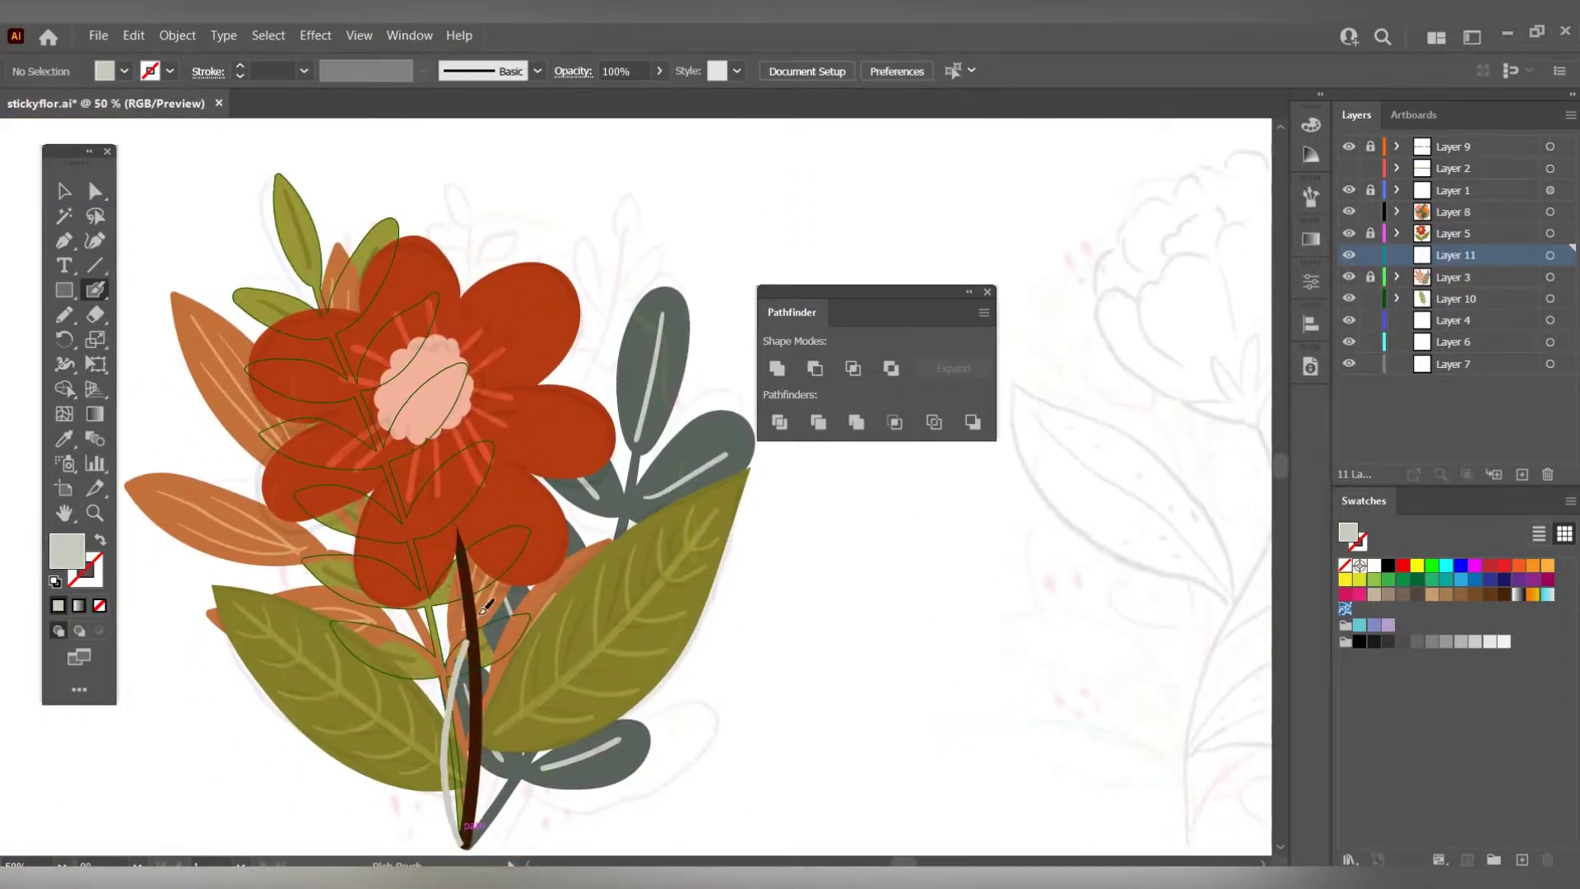
{"action": "scroll", "coordinate": [485, 607], "scroll_direction": "up", "scroll_amount": 1}
{"action": "left_click_drag", "start_coordinate": [442, 851], "coordinate": [601, 407]}
{"action": "mouse_move", "coordinate": [585, 467]}
{"action": "left_mouse_down"}
{"action": "mouse_move", "coordinate": [523, 436]}
{"action": "mouse_move", "coordinate": [527, 330]}
{"action": "left_mouse_up"}
Add more leaf outlines around the pale stem and fill them solid light grey.
{"action": "scroll", "coordinate": [494, 370], "scroll_direction": "down", "scroll_amount": 1}
{"action": "left_click_drag", "start_coordinate": [534, 460], "coordinate": [625, 371]}
{"action": "scroll", "coordinate": [493, 370], "scroll_direction": "up", "scroll_amount": 1}
{"action": "left_click_drag", "start_coordinate": [478, 510], "coordinate": [445, 469]}
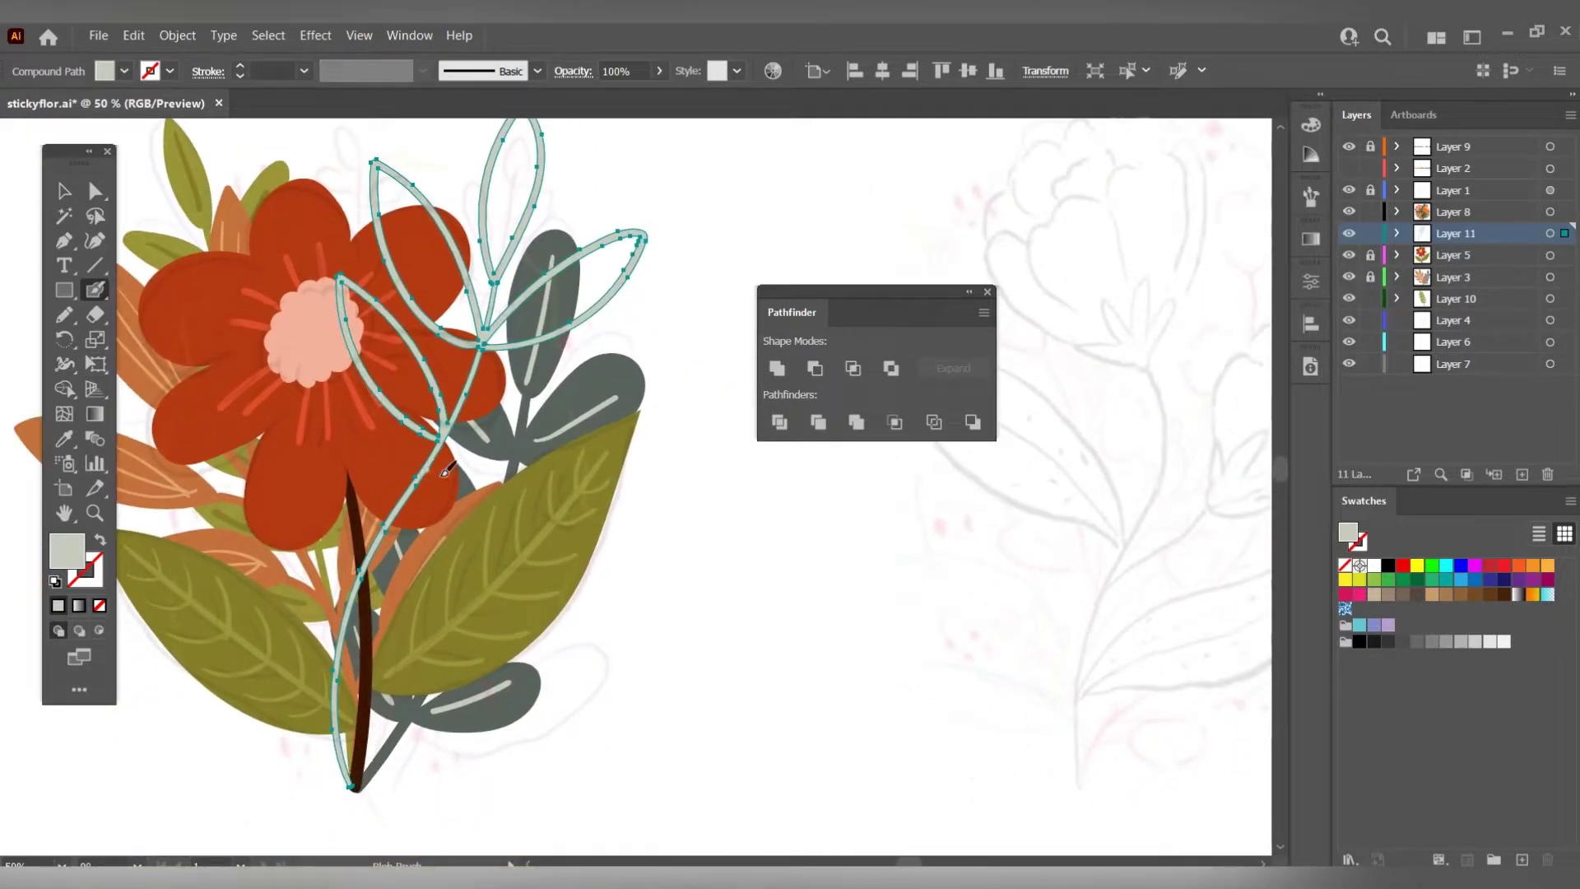
{"action": "scroll", "coordinate": [445, 470], "scroll_direction": "up", "scroll_amount": 1}
{"action": "left_click_drag", "start_coordinate": [482, 576], "coordinate": [700, 469]}
{"action": "mouse_move", "coordinate": [576, 288]}
{"action": "left_mouse_down"}
{"action": "mouse_move", "coordinate": [492, 467]}
{"action": "mouse_move", "coordinate": [522, 499]}
{"action": "left_mouse_up"}
{"action": "left_click_drag", "start_coordinate": [567, 329], "coordinate": [458, 352]}
{"action": "left_click_drag", "start_coordinate": [494, 461], "coordinate": [705, 547]}
Paint white veins along each of the pale sprig's leaves with the Blob Brush.
{"action": "key", "text": "a"}
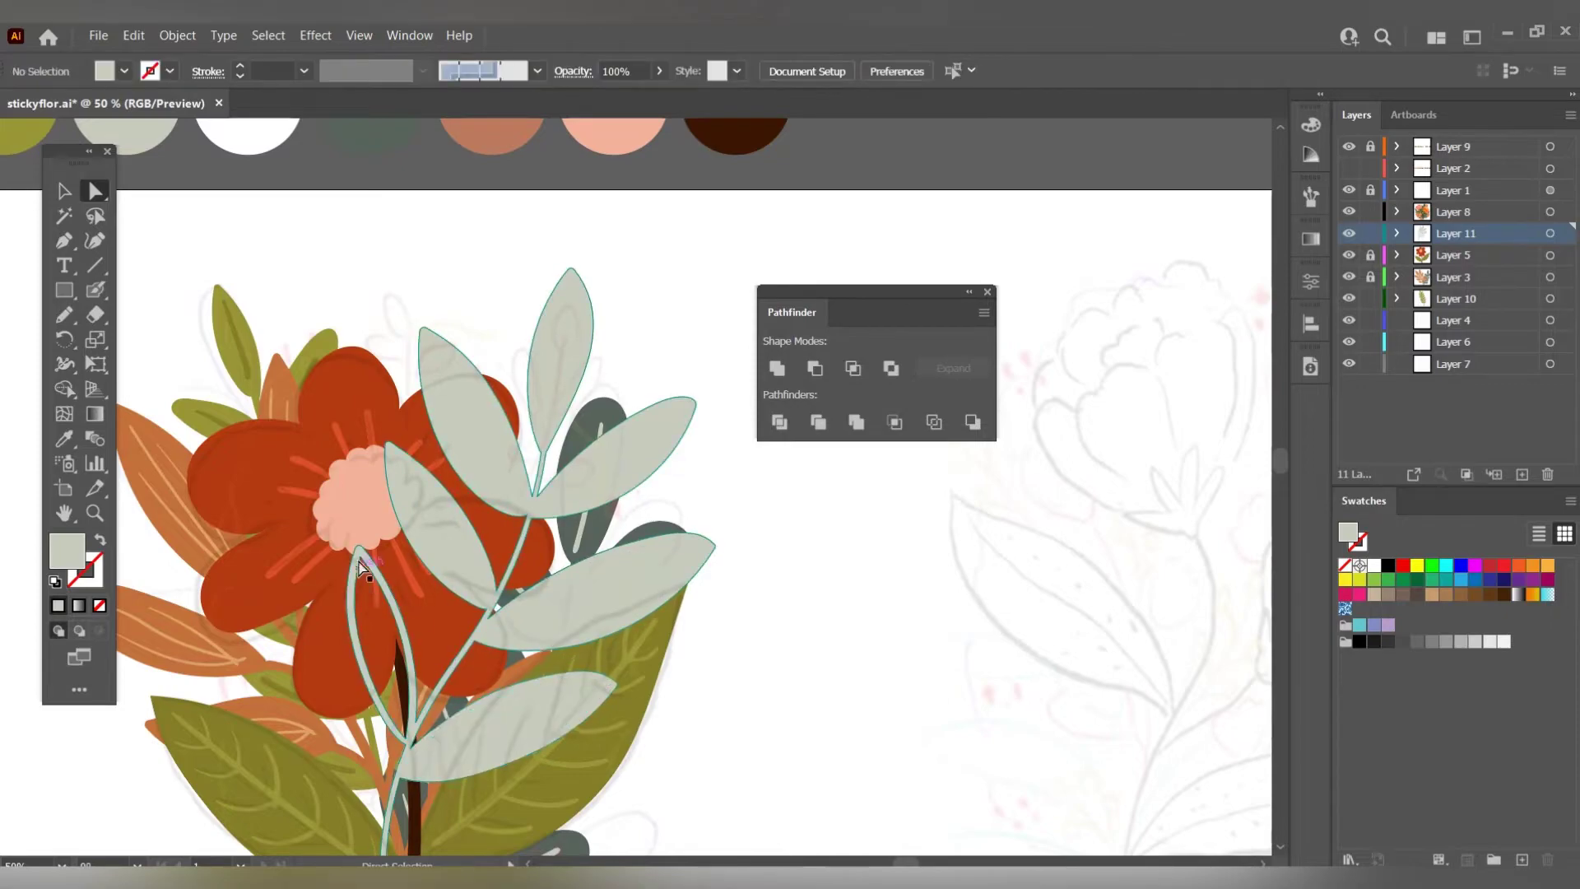
{"action": "key", "text": "shift+b"}
{"action": "left_click_drag", "start_coordinate": [545, 423], "coordinate": [568, 296]}
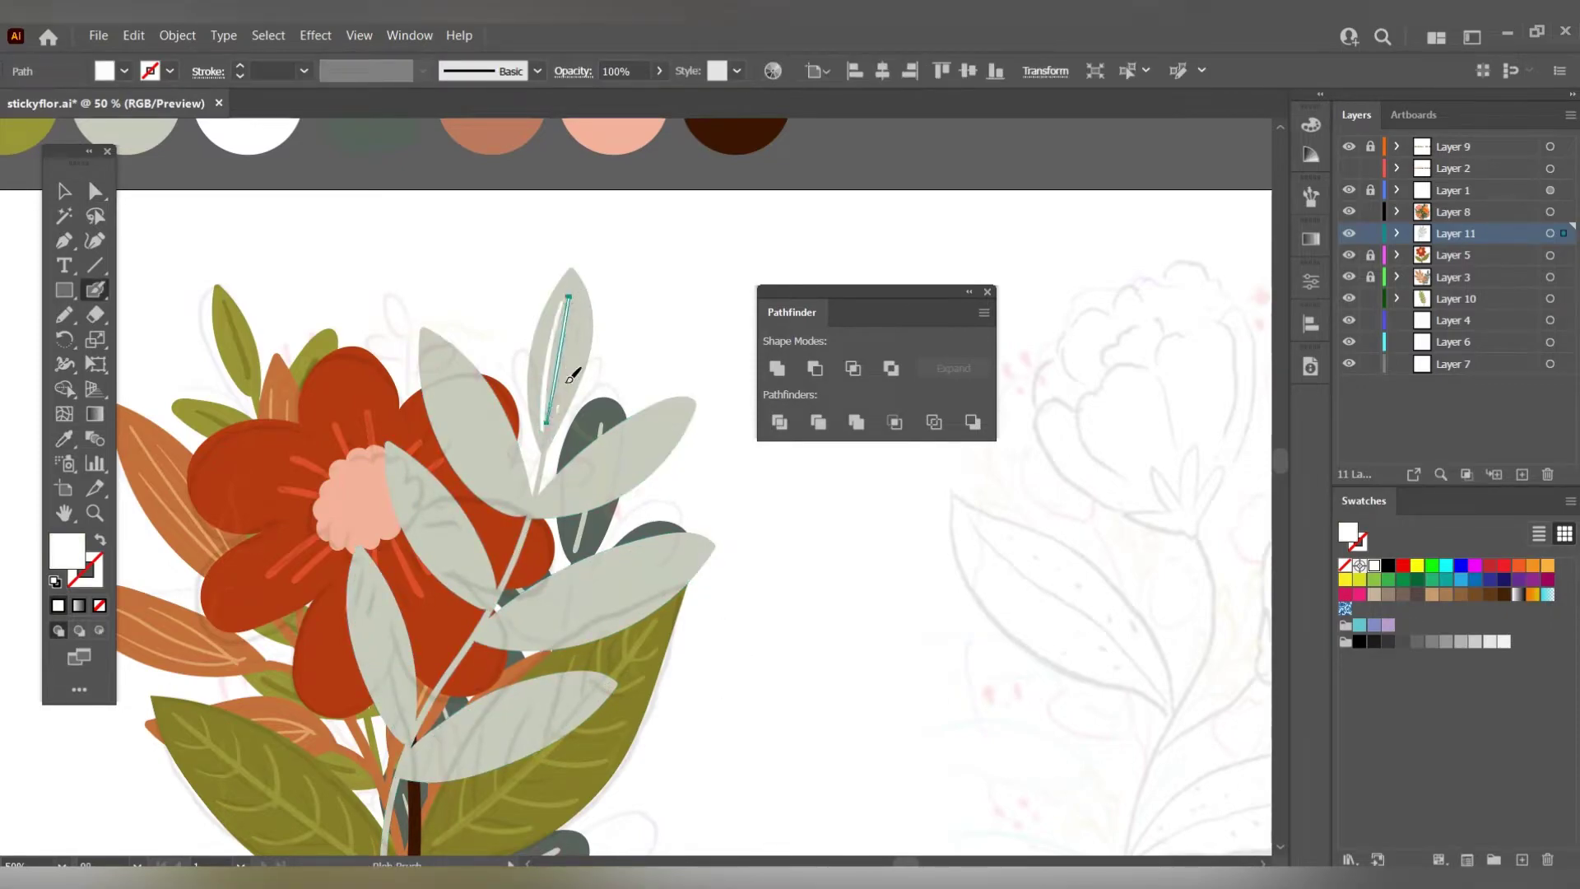
{"action": "mouse_move", "coordinate": [448, 372]}
{"action": "left_mouse_down"}
{"action": "mouse_move", "coordinate": [503, 486]}
{"action": "mouse_move", "coordinate": [662, 409]}
{"action": "left_mouse_up"}
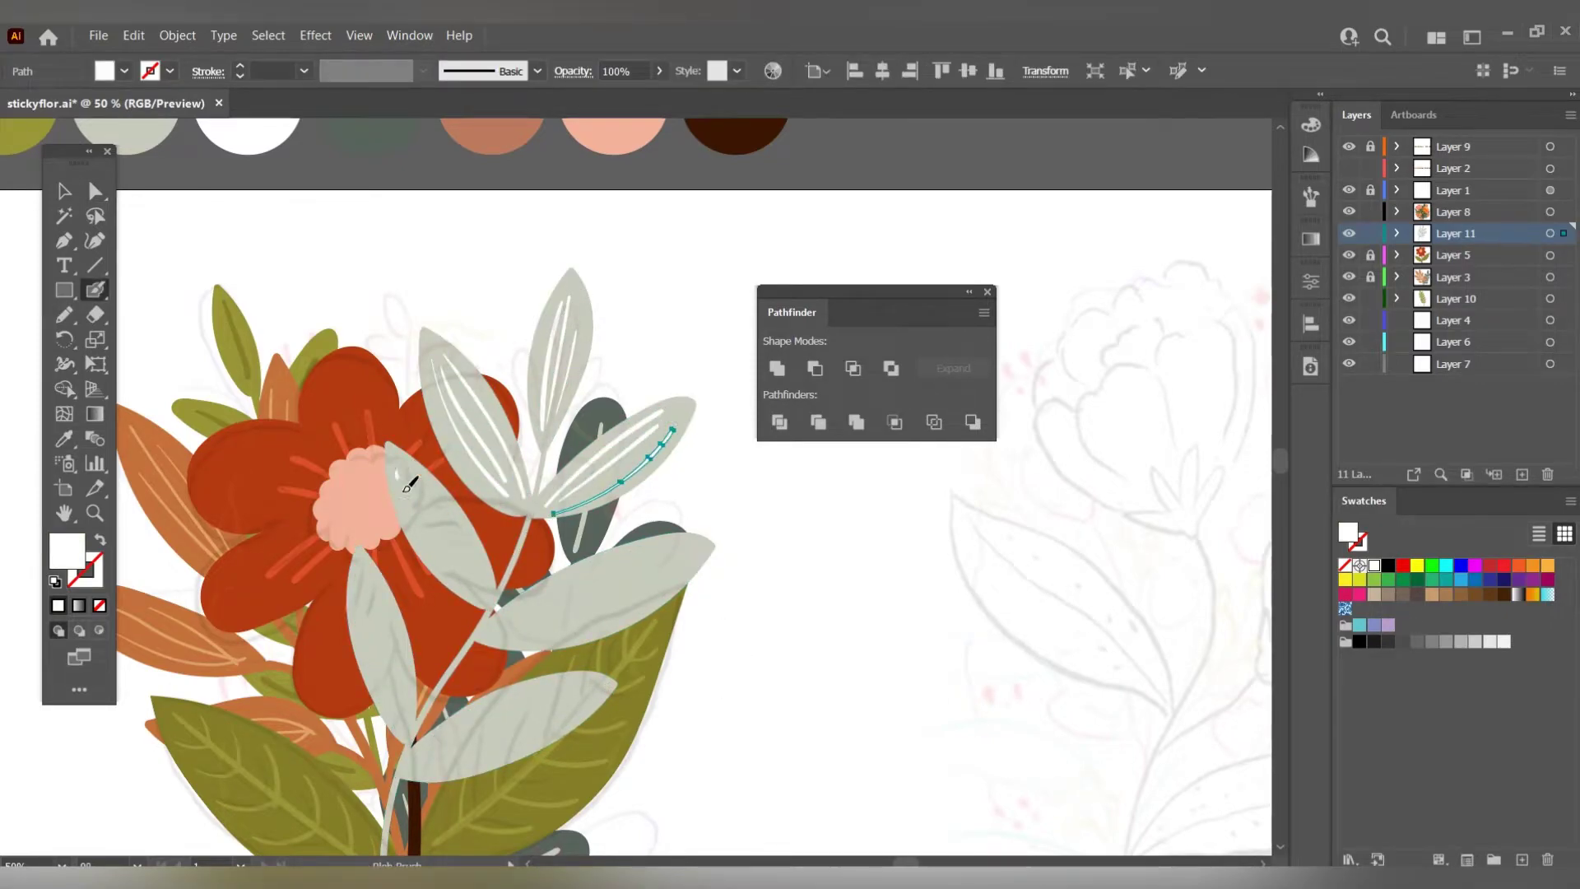
{"action": "left_click_drag", "start_coordinate": [451, 504], "coordinate": [497, 396]}
{"action": "left_click_drag", "start_coordinate": [552, 506], "coordinate": [724, 448]}
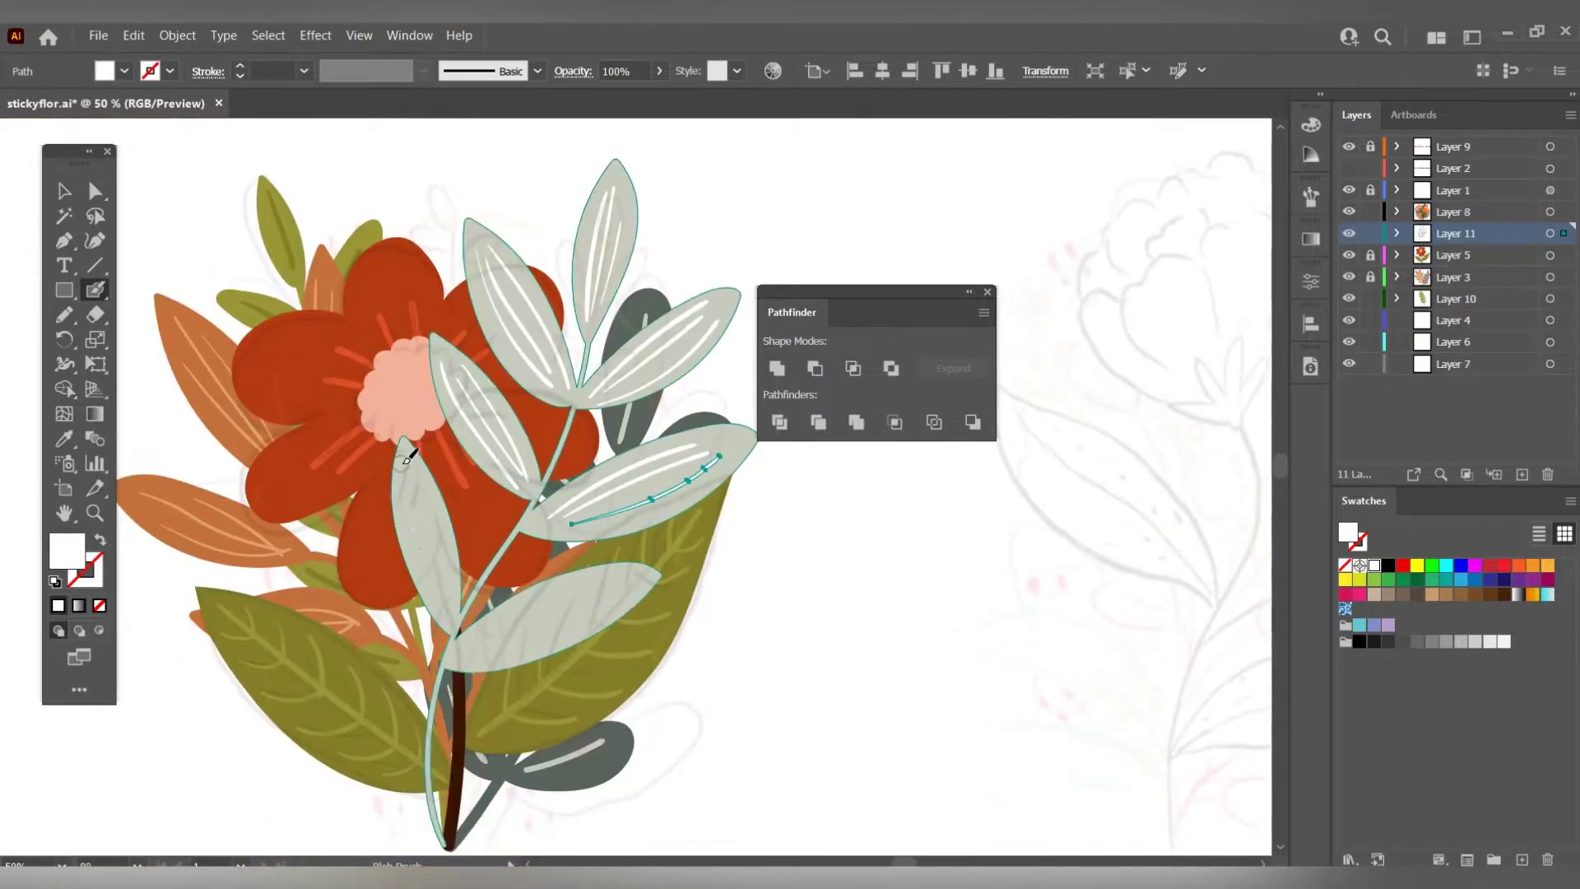
{"action": "left_click_drag", "start_coordinate": [444, 596], "coordinate": [408, 469]}
{"action": "left_click_drag", "start_coordinate": [607, 589], "coordinate": [623, 586]}
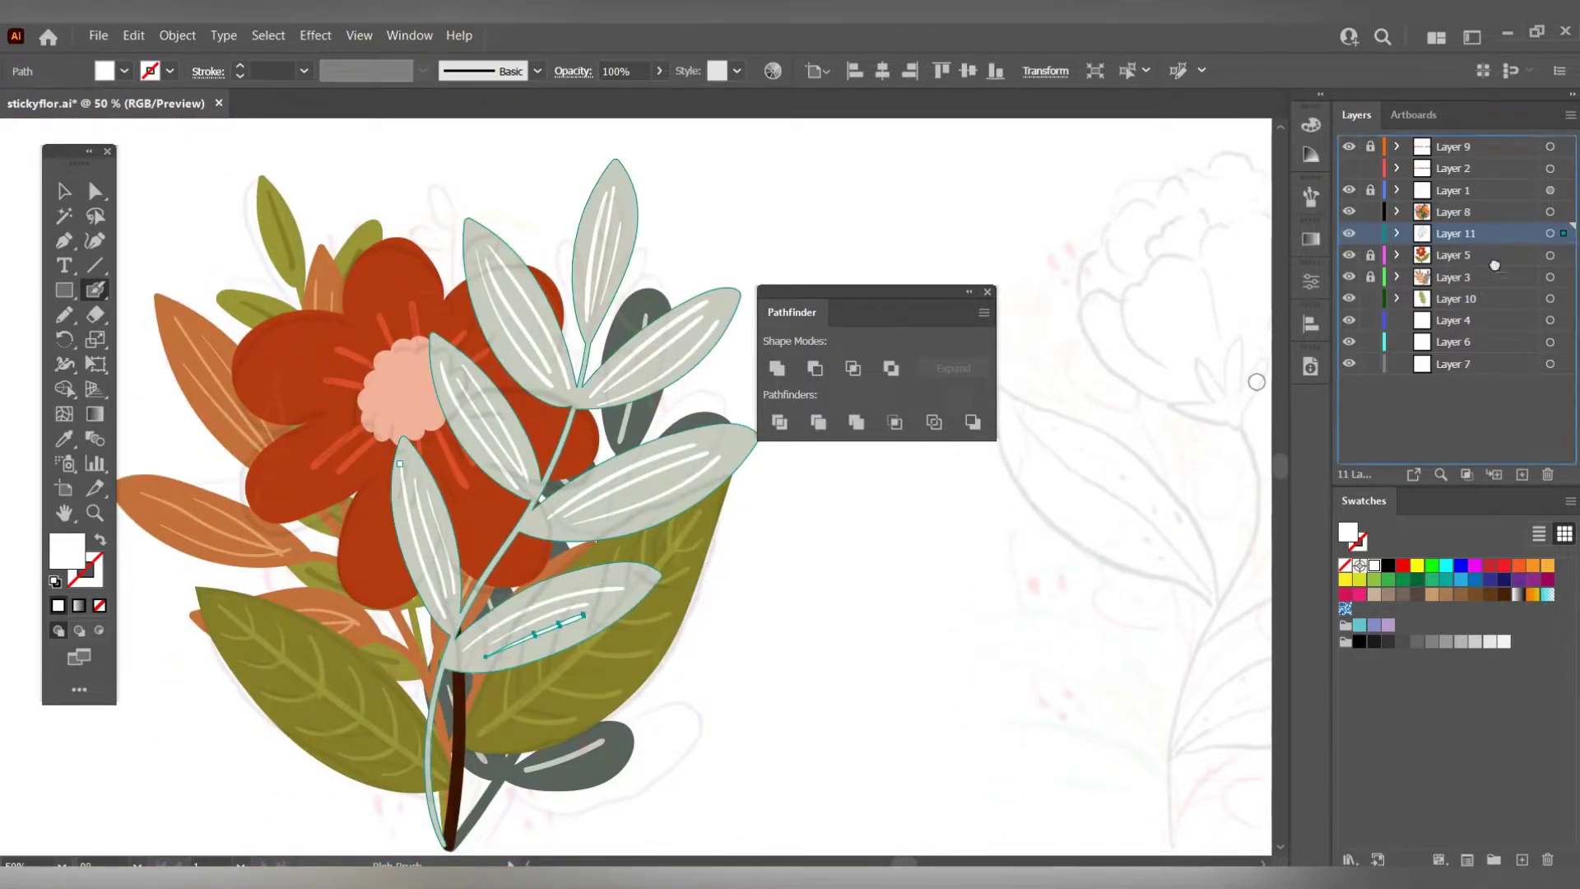
Send the pale leaves behind the red flower with Ctrl+[ and deselect.
{"action": "key", "text": "ctrl+shift+bracketleft"}
{"action": "key", "text": "ctrl+minus"}
{"action": "key", "text": "ctrl+minus"}
{"action": "key", "text": "ctrl+bracketleft"}
{"action": "key", "text": "ctrl+shift+a"}
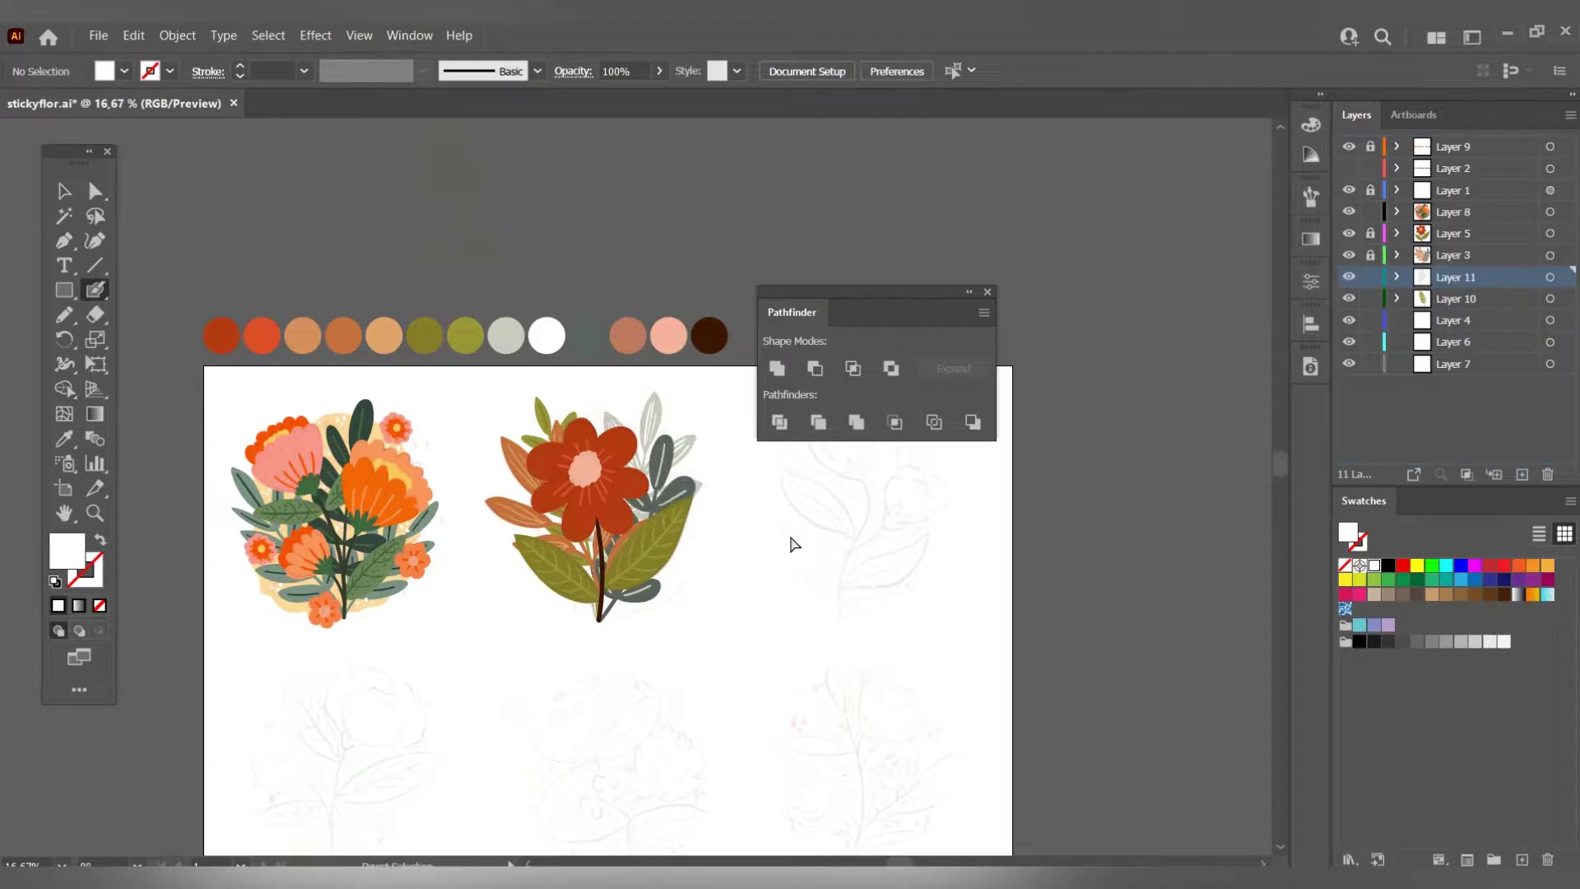
{"action": "key", "text": "ctrl+equal"}
Sample the stem's dark brown and paint a side branch off the lower stem.
{"action": "scroll", "coordinate": [597, 455], "scroll_direction": "up", "scroll_amount": 1}
{"action": "scroll", "coordinate": [596, 455], "scroll_direction": "down", "scroll_amount": 1}
{"action": "left_click", "coordinate": [658, 521], "text": "ctrl"}
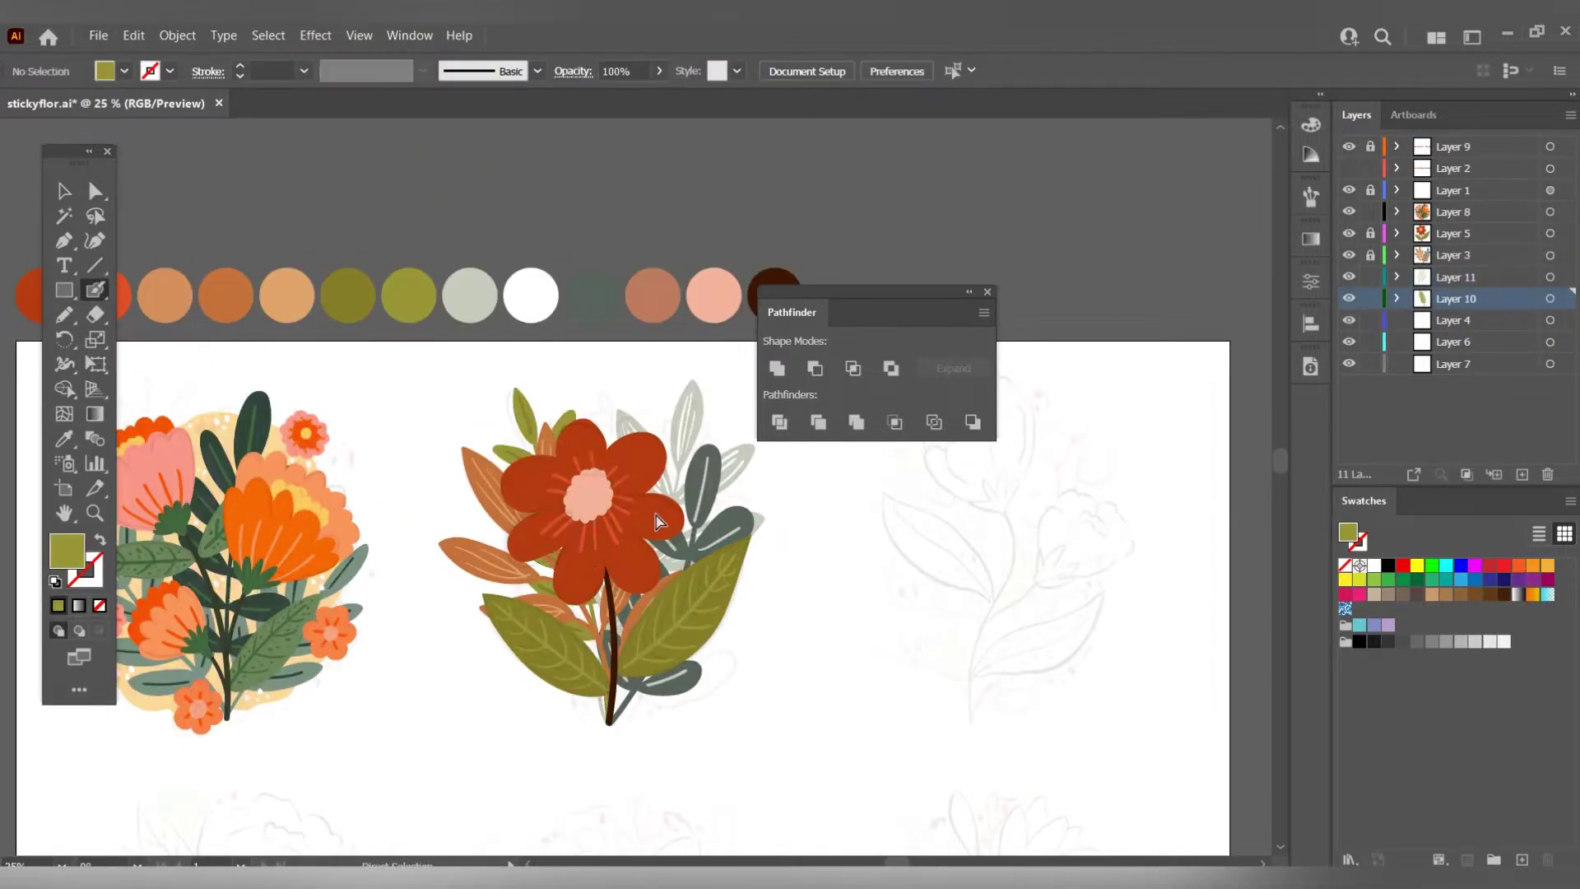
{"action": "left_click", "coordinate": [667, 518], "text": "ctrl"}
{"action": "key", "text": "ctrl+minus"}
{"action": "key", "text": "ctrl+minus"}
{"action": "key", "text": "ctrl+equal"}
{"action": "key", "text": "ctrl+equal"}
{"action": "key", "text": "ctrl+equal"}
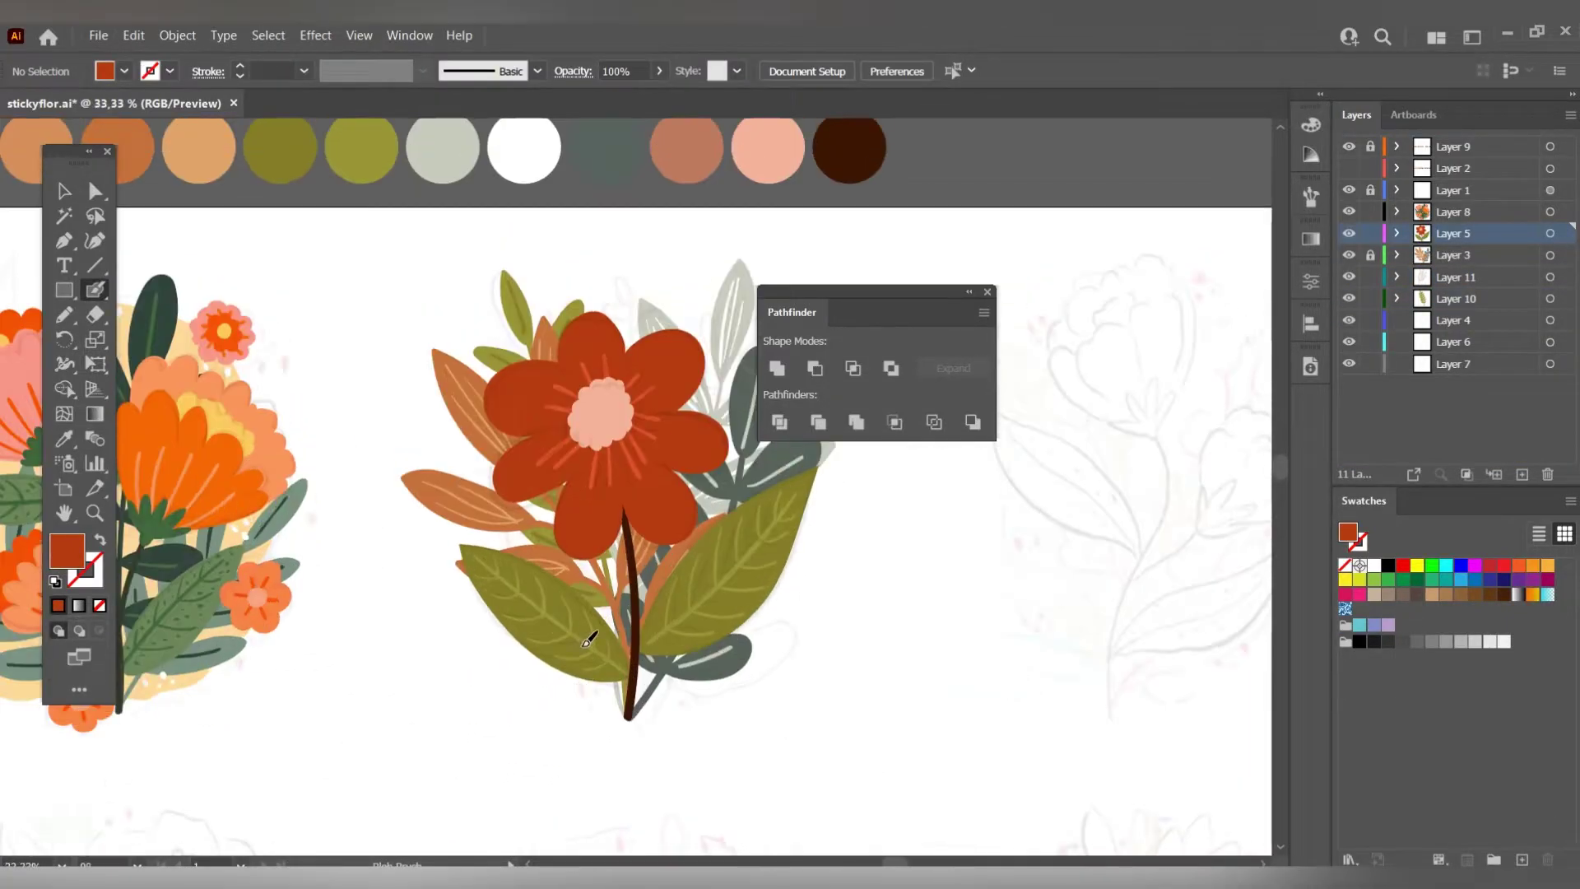
{"action": "left_click", "coordinate": [634, 589], "text": "ctrl"}
{"action": "key", "text": "ctrl+minus"}
{"action": "key", "text": "ctrl+equal"}
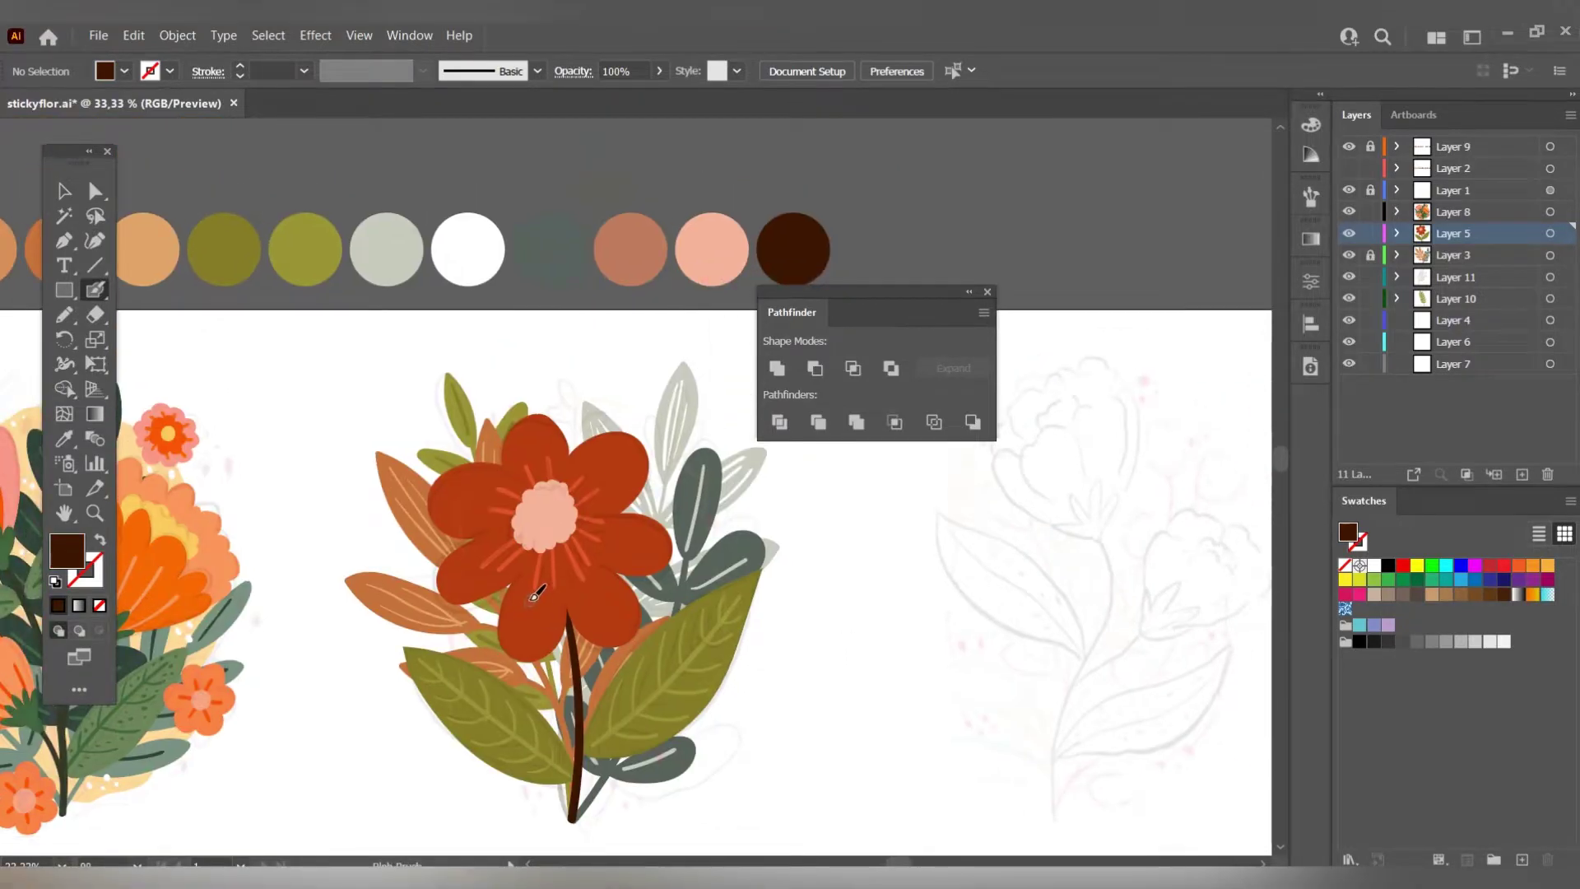
{"action": "key", "text": "ctrl+equal"}
{"action": "left_click_drag", "start_coordinate": [700, 771], "coordinate": [660, 651]}
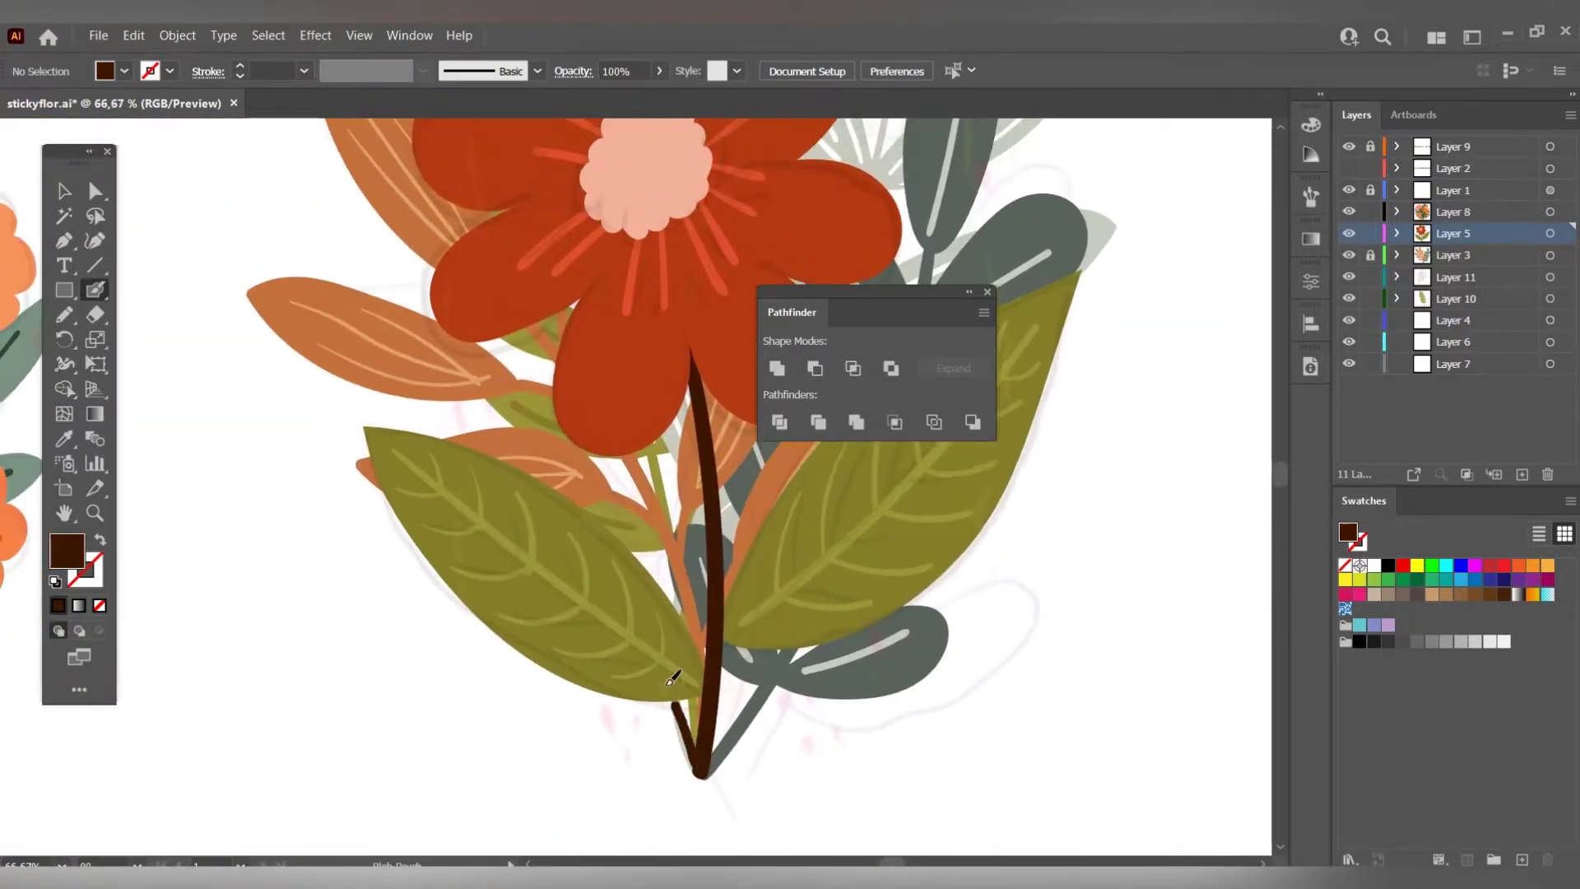
Paint a small red flower at the branch tip with a pink centre.
{"action": "scroll", "coordinate": [655, 627], "scroll_direction": "up", "scroll_amount": 1}
{"action": "left_click", "coordinate": [642, 478], "text": "ctrl"}
{"action": "mouse_move", "coordinate": [535, 639]}
{"action": "left_mouse_down"}
{"action": "mouse_move", "coordinate": [504, 733]}
{"action": "mouse_move", "coordinate": [627, 663]}
{"action": "left_mouse_up"}
{"action": "mouse_move", "coordinate": [572, 566]}
{"action": "left_mouse_down"}
{"action": "mouse_move", "coordinate": [535, 642]}
{"action": "mouse_move", "coordinate": [550, 680]}
{"action": "mouse_move", "coordinate": [554, 650]}
{"action": "mouse_move", "coordinate": [594, 797]}
{"action": "left_mouse_up"}
{"action": "key", "text": "a"}
{"action": "left_click", "coordinate": [609, 658]}
{"action": "key", "text": "shift+b"}
Add red-orange stamen lines to the small flower, then deselect and zoom out.
{"action": "scroll", "coordinate": [584, 680], "scroll_direction": "up", "scroll_amount": 2}
{"action": "left_click", "coordinate": [693, 377], "text": "ctrl"}
{"action": "key", "text": "a"}
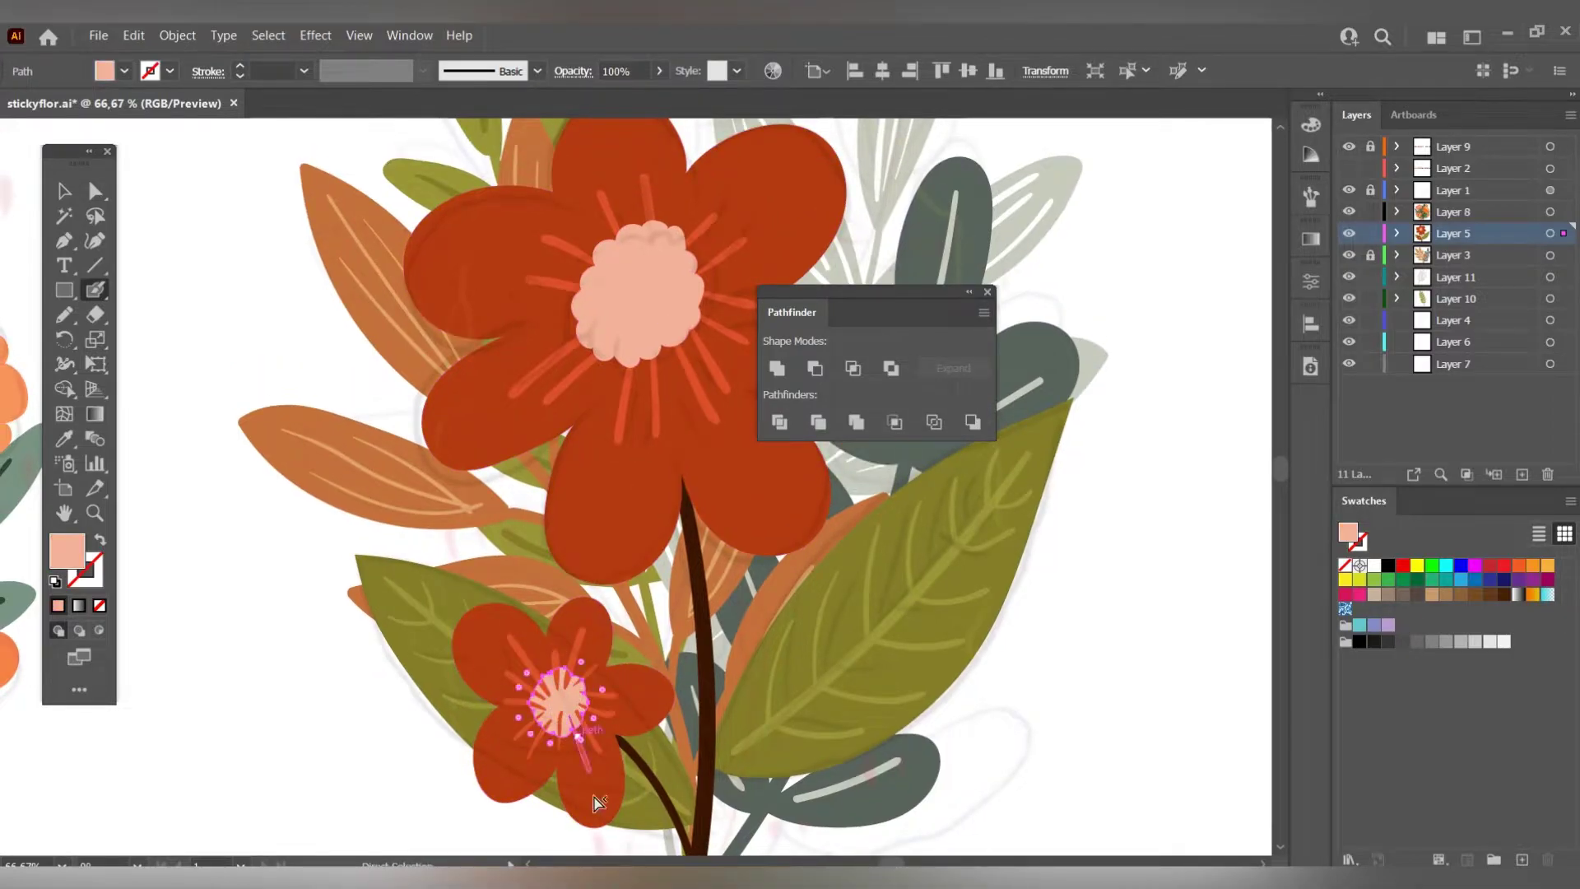
{"action": "key", "text": "ctrl+shift+a"}
{"action": "key", "text": "ctrl+minus"}
{"action": "key", "text": "ctrl+minus"}
{"action": "key", "text": "ctrl+minus"}
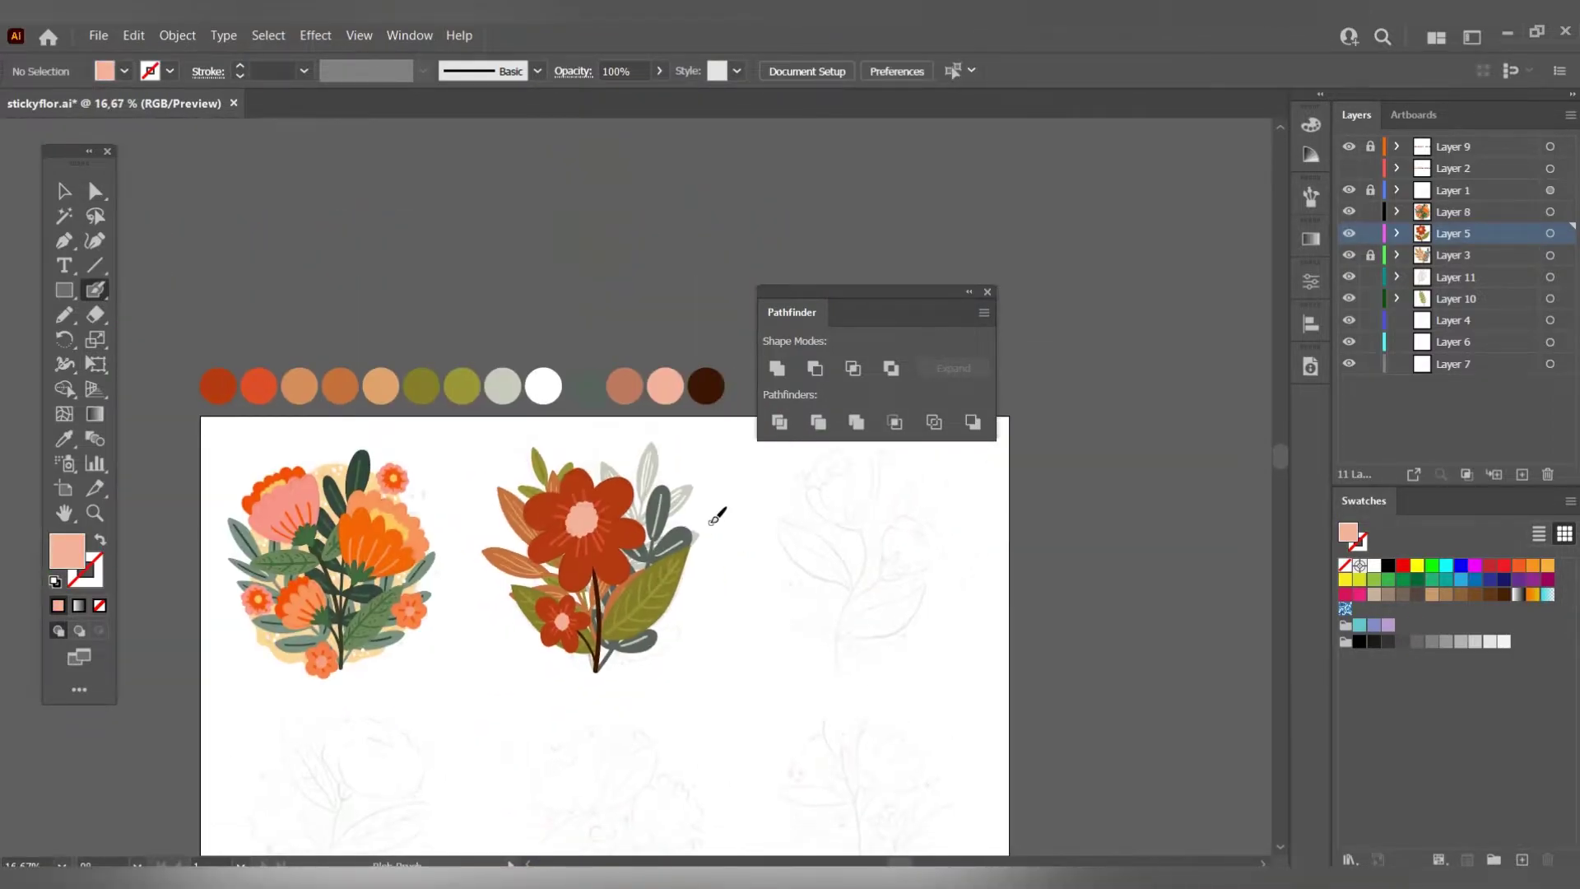
{"action": "key", "text": "ctrl+plus"}
{"action": "key", "text": "ctrl+plus"}
{"action": "key", "text": "ctrl+plus"}
Select the pale grey leaves and nudge them into position.
{"action": "left_click", "coordinate": [595, 430], "text": "ctrl"}
{"action": "key", "text": "ctrl+minus"}
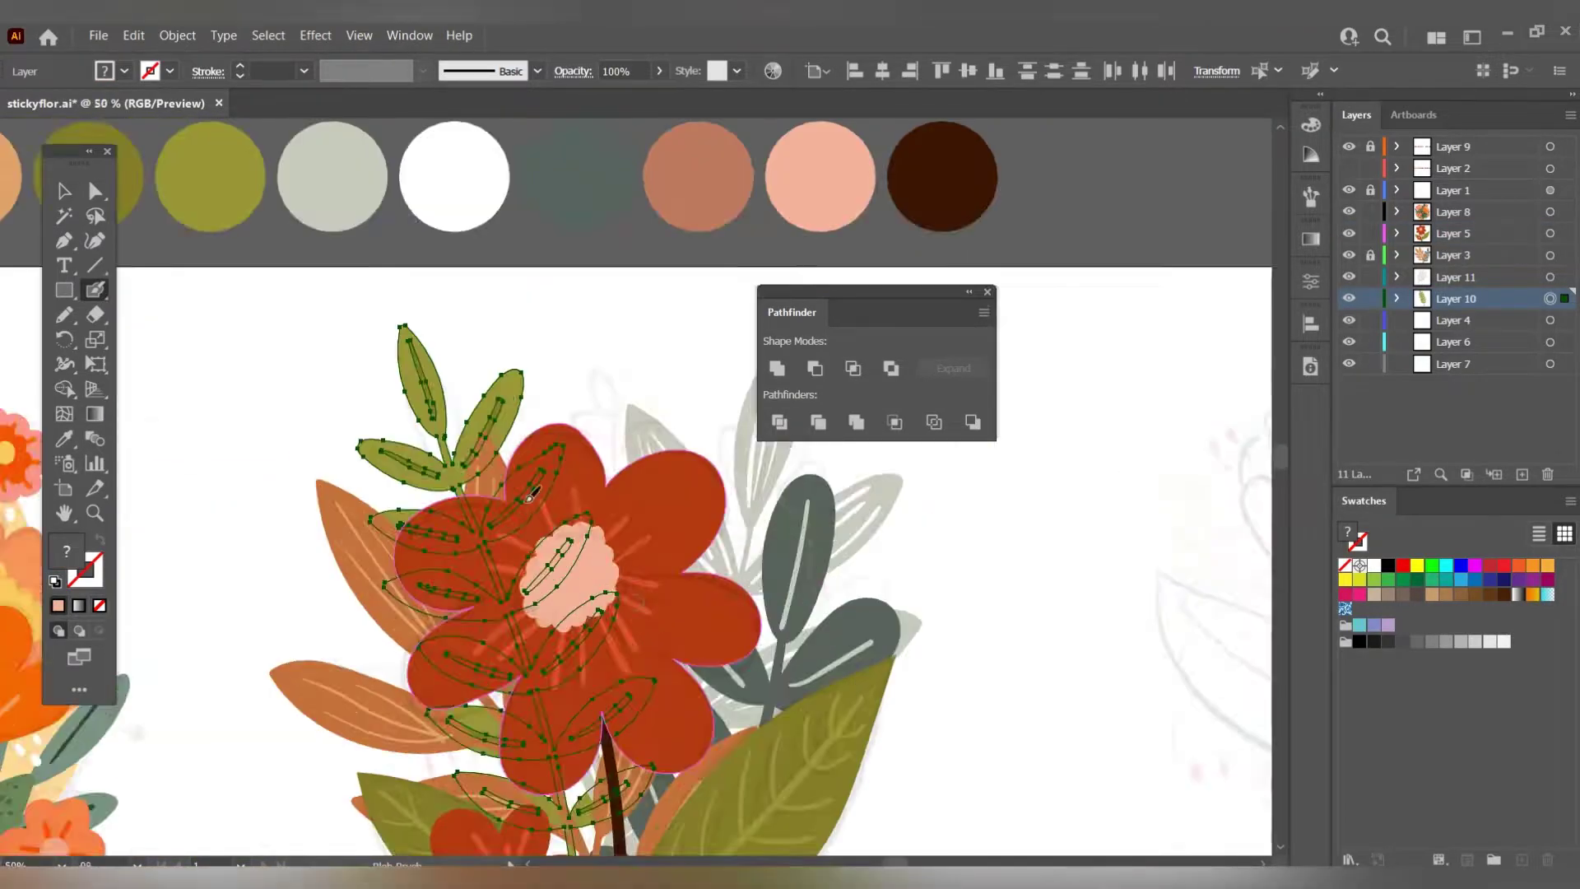
{"action": "key", "text": "ctrl+minus"}
{"action": "key", "text": "ctrl+minus"}
{"action": "left_click", "coordinate": [66, 191]}
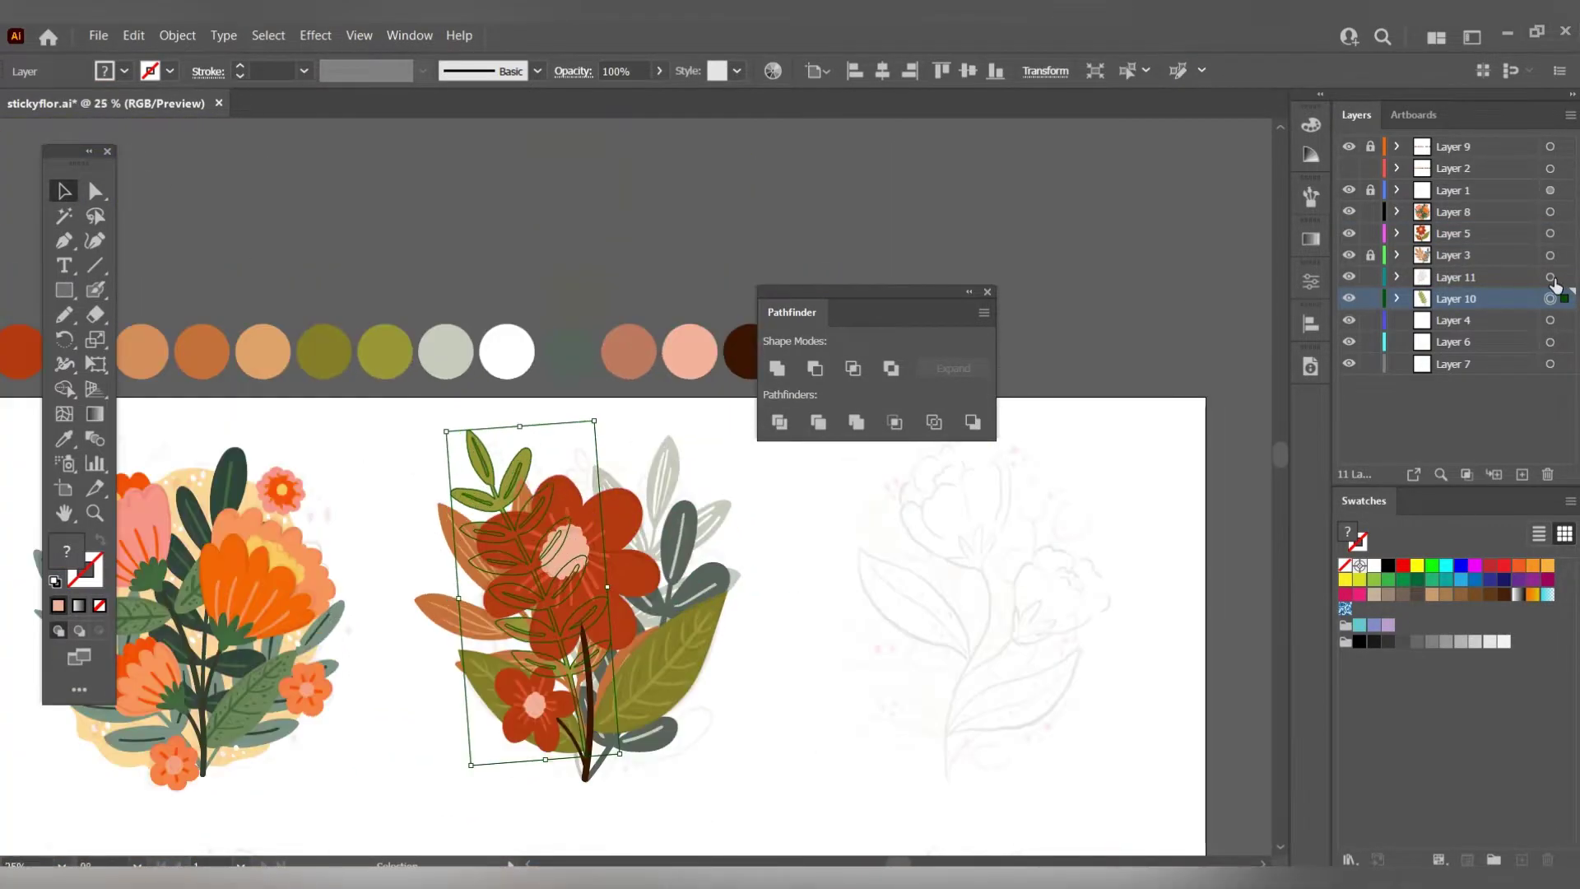
{"action": "left_click_drag", "start_coordinate": [669, 455], "coordinate": [665, 453]}
{"action": "key", "text": "ctrl+minus"}
{"action": "key", "text": "ctrl+shift+a"}
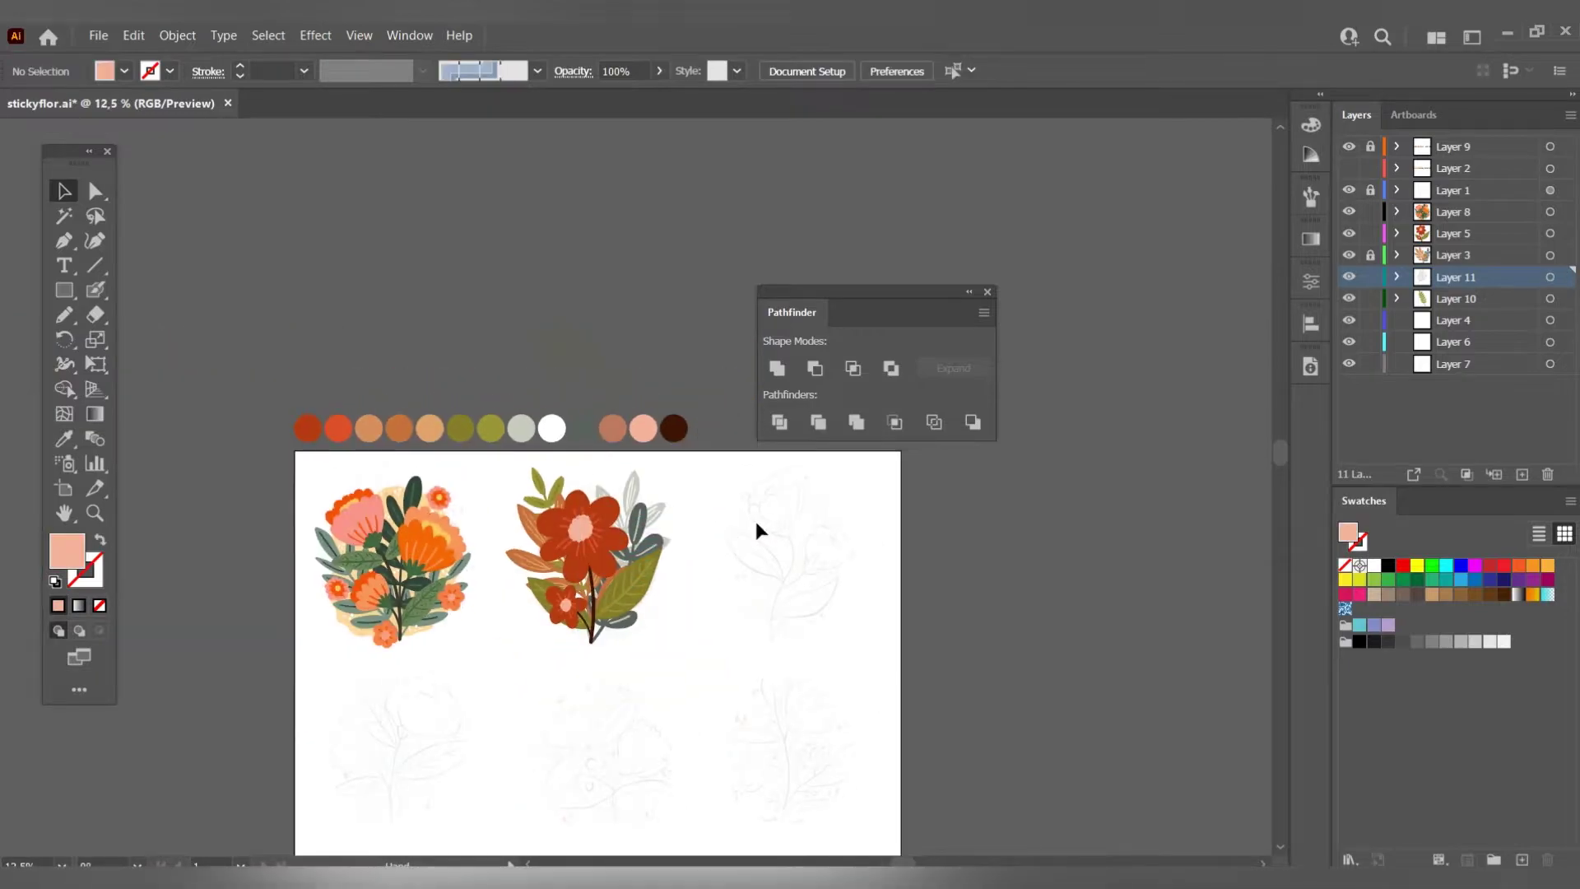
Paint a blob around the whole bouquet and bring the pale leaves in front of it.
{"action": "left_click", "coordinate": [64, 438]}
{"action": "scroll", "coordinate": [453, 506], "scroll_direction": "up", "scroll_amount": 1}
{"action": "scroll", "coordinate": [538, 458], "scroll_direction": "down", "scroll_amount": 1}
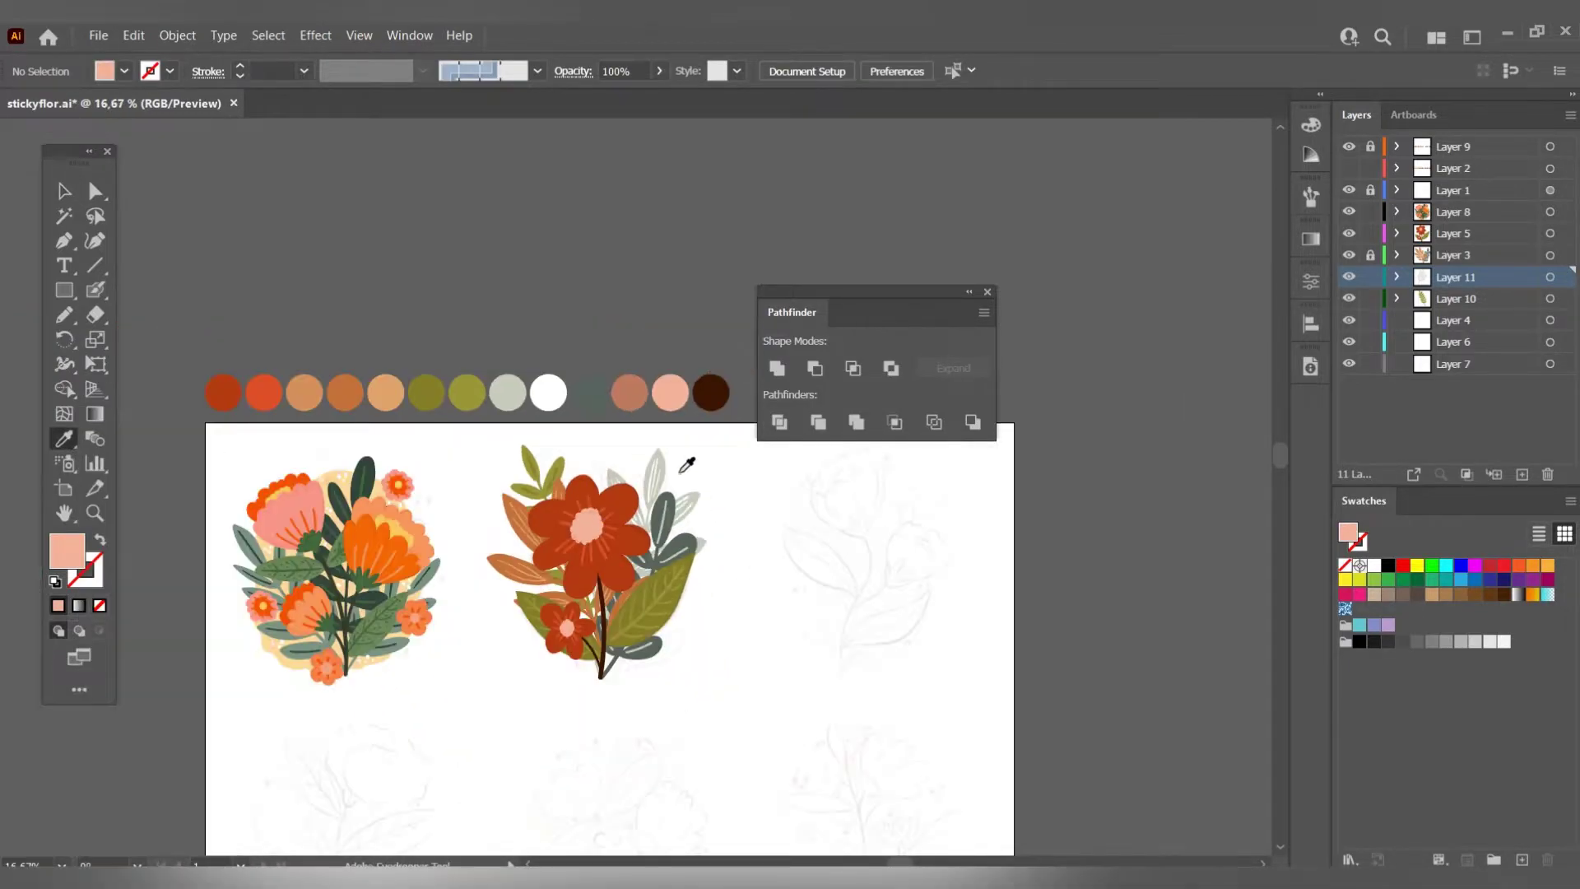
{"action": "scroll", "coordinate": [706, 485], "scroll_direction": "up", "scroll_amount": 1}
{"action": "key", "text": "shift+b"}
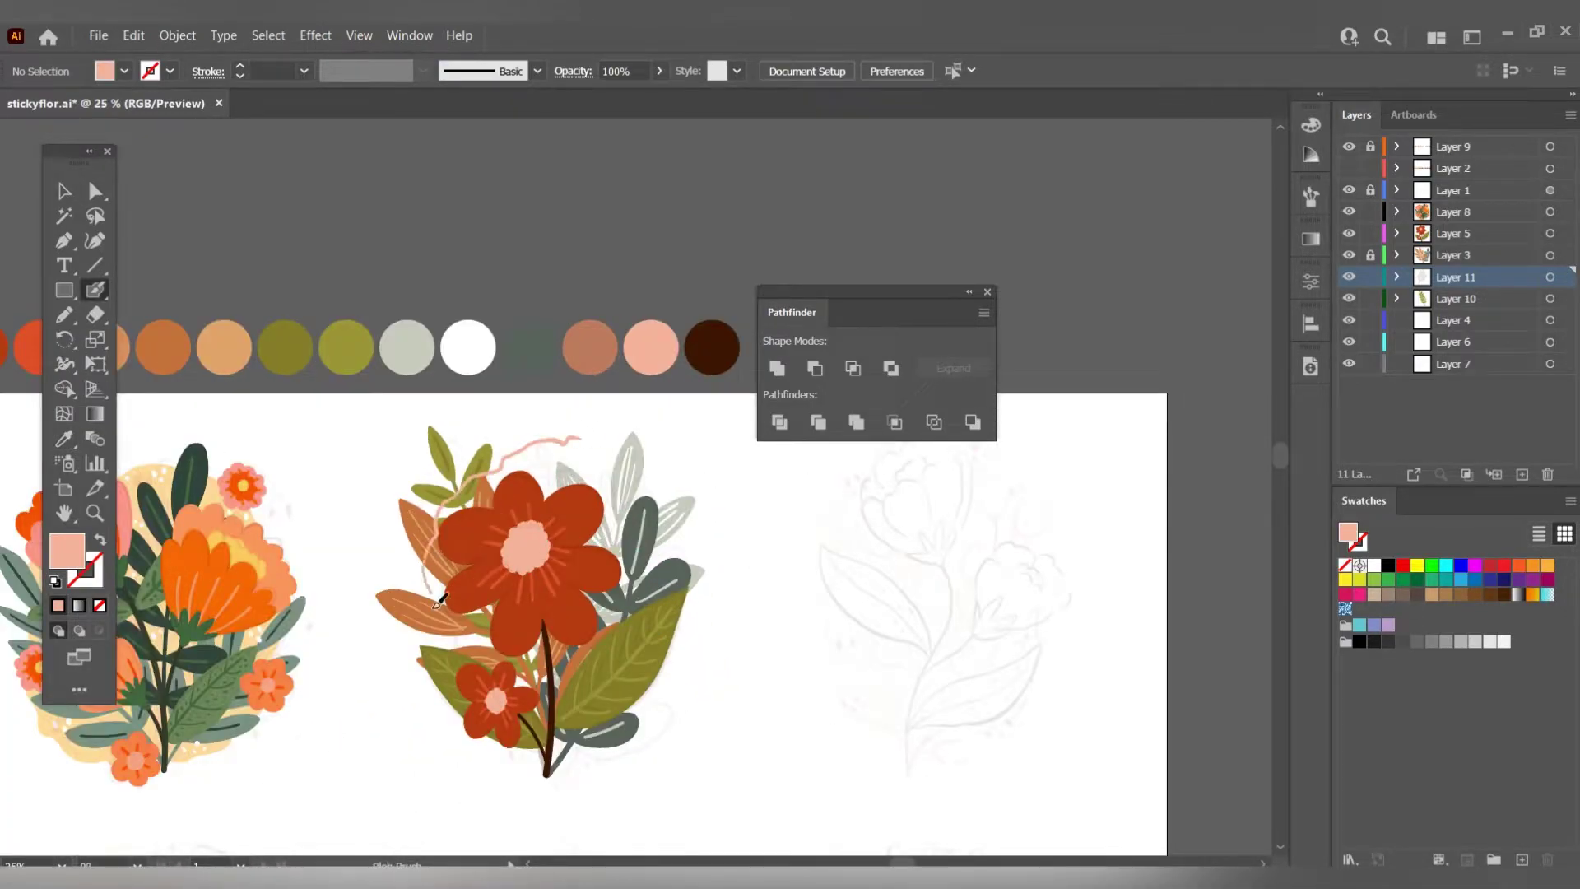
{"action": "left_click_drag", "start_coordinate": [598, 434], "coordinate": [613, 441]}
{"action": "key", "text": "a"}
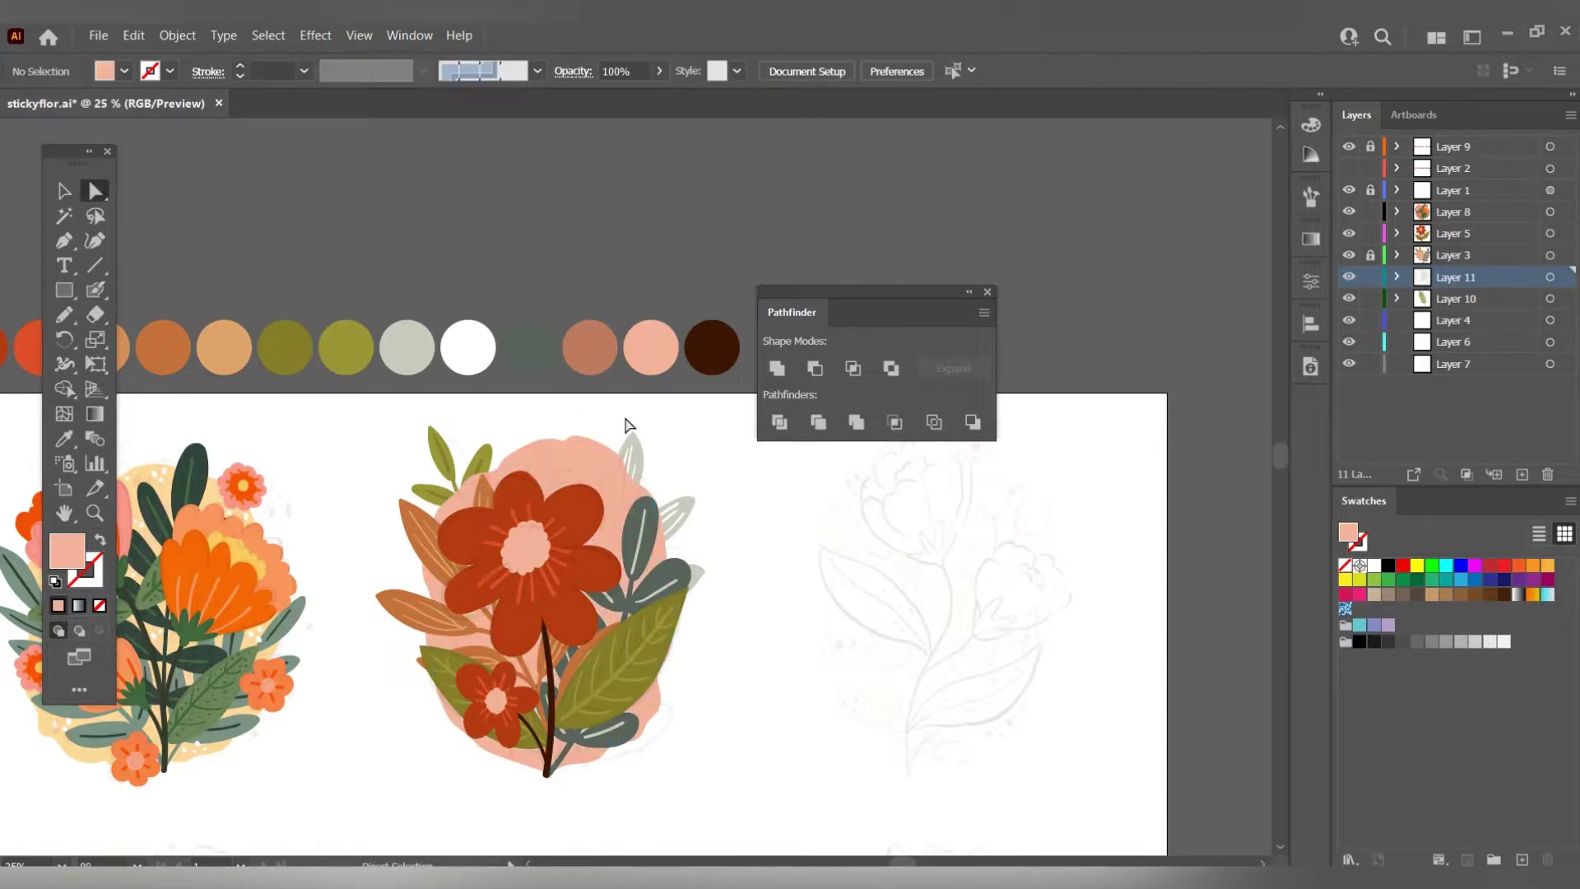
{"action": "left_click_drag", "start_coordinate": [1453, 277], "coordinate": [1452, 309]}
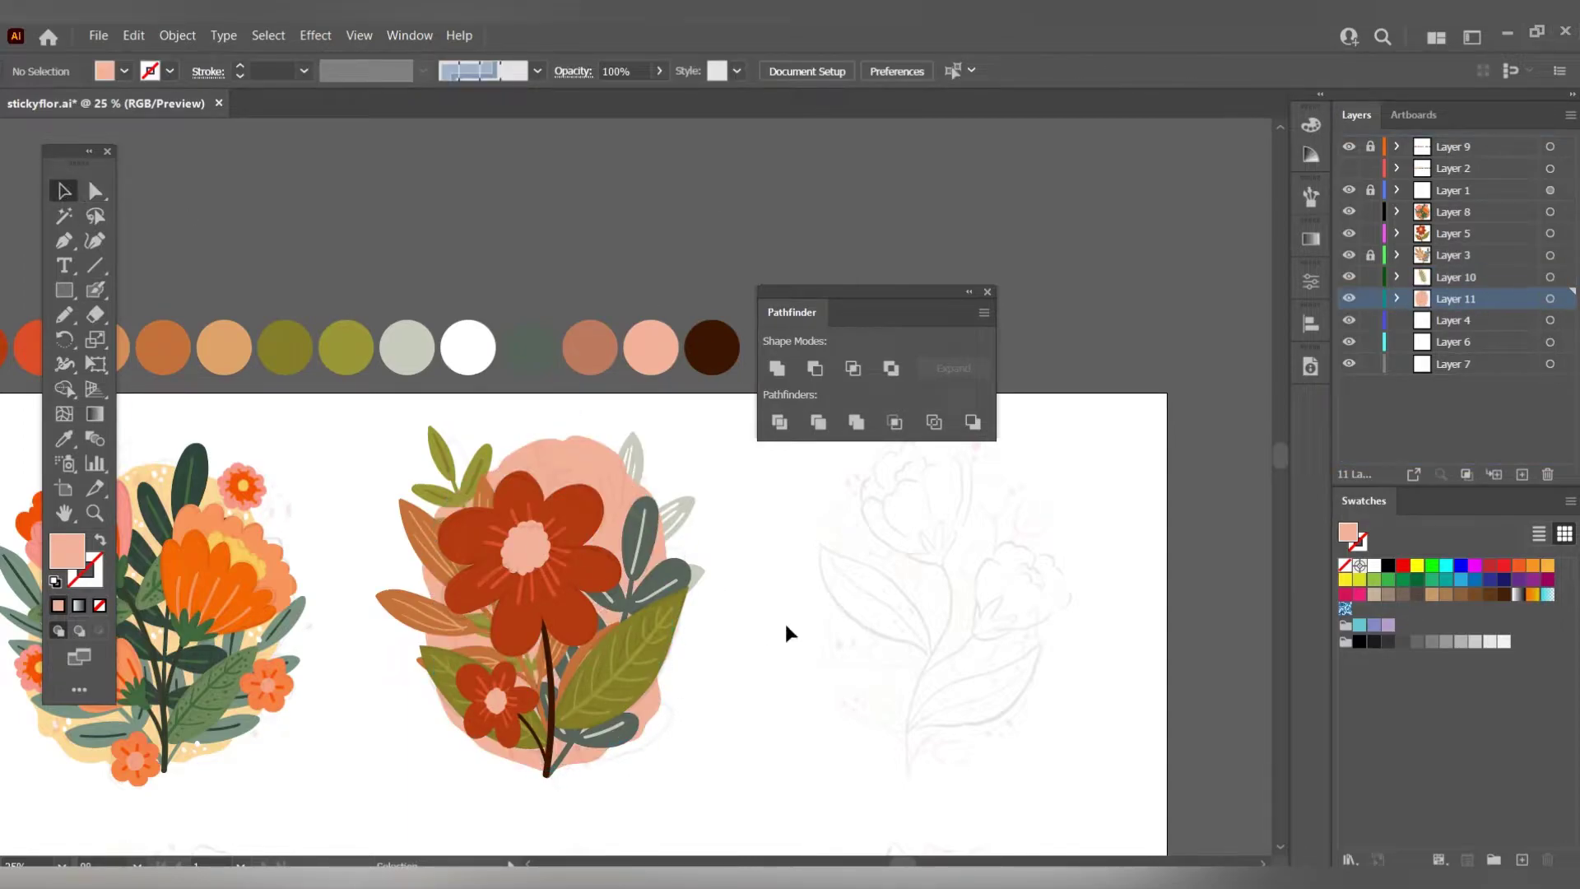
Cut the blob and paste it in back on Layer 4.
{"action": "left_click", "coordinate": [576, 458]}
{"action": "key", "text": "ctrl+x"}
{"action": "left_click", "coordinate": [1453, 320]}
{"action": "key", "text": "ctrl+f"}
{"action": "scroll", "coordinate": [567, 473], "scroll_direction": "down", "scroll_amount": 2}
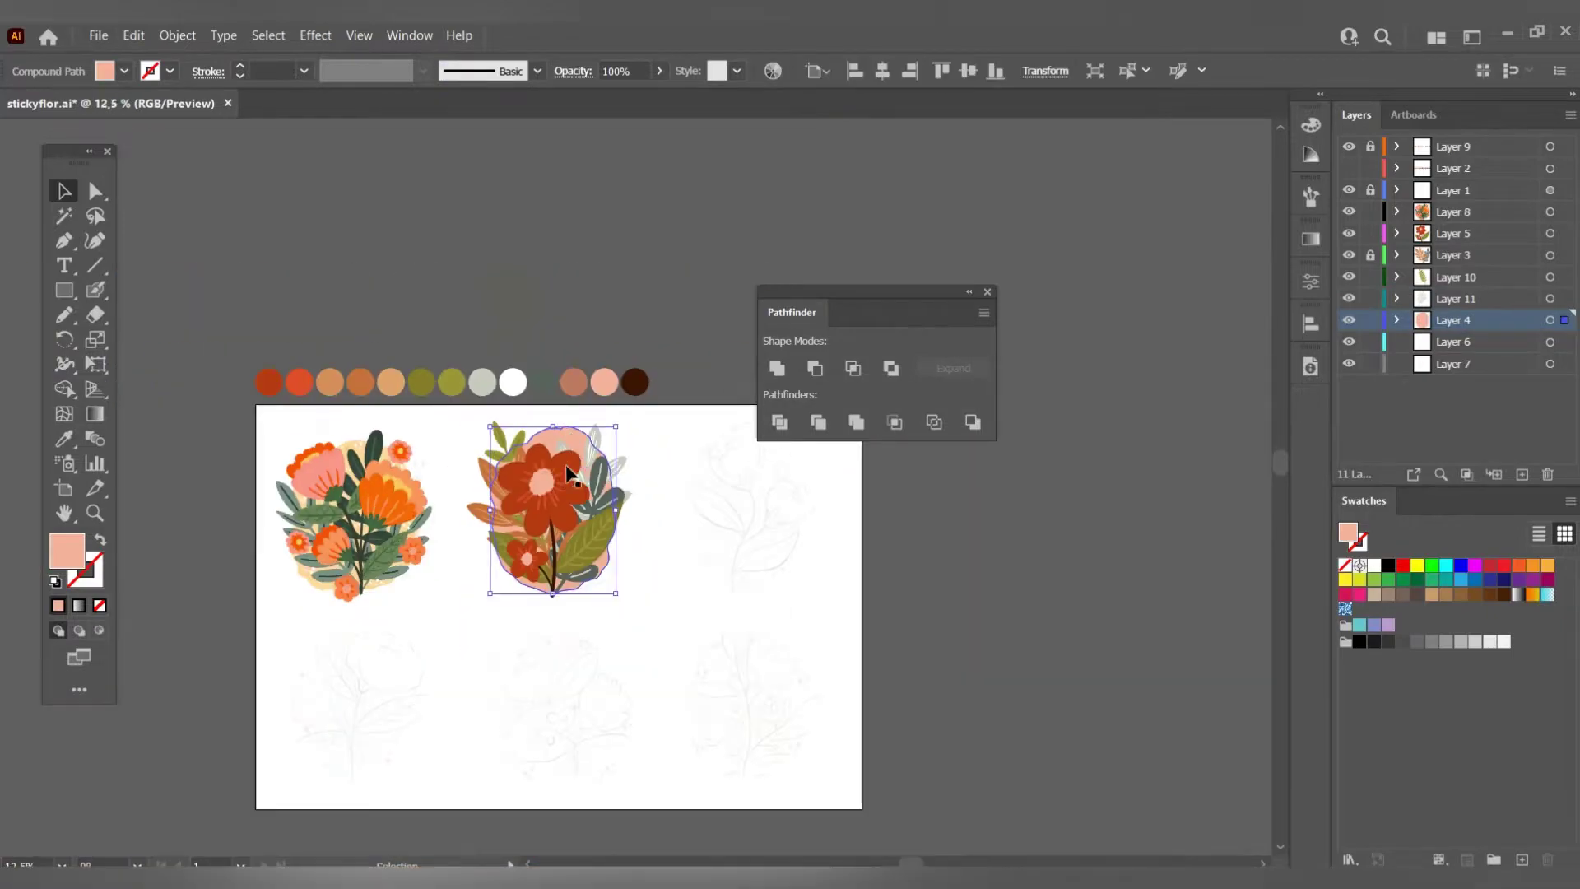
{"action": "scroll", "coordinate": [568, 473], "scroll_direction": "up", "scroll_amount": 2}
{"action": "scroll", "coordinate": [568, 474], "scroll_direction": "down", "scroll_amount": 1}
Recolour the backdrop blob to the pale green-cream #e8ebe0.
{"action": "key", "text": "i"}
{"action": "left_click", "coordinate": [276, 375]}
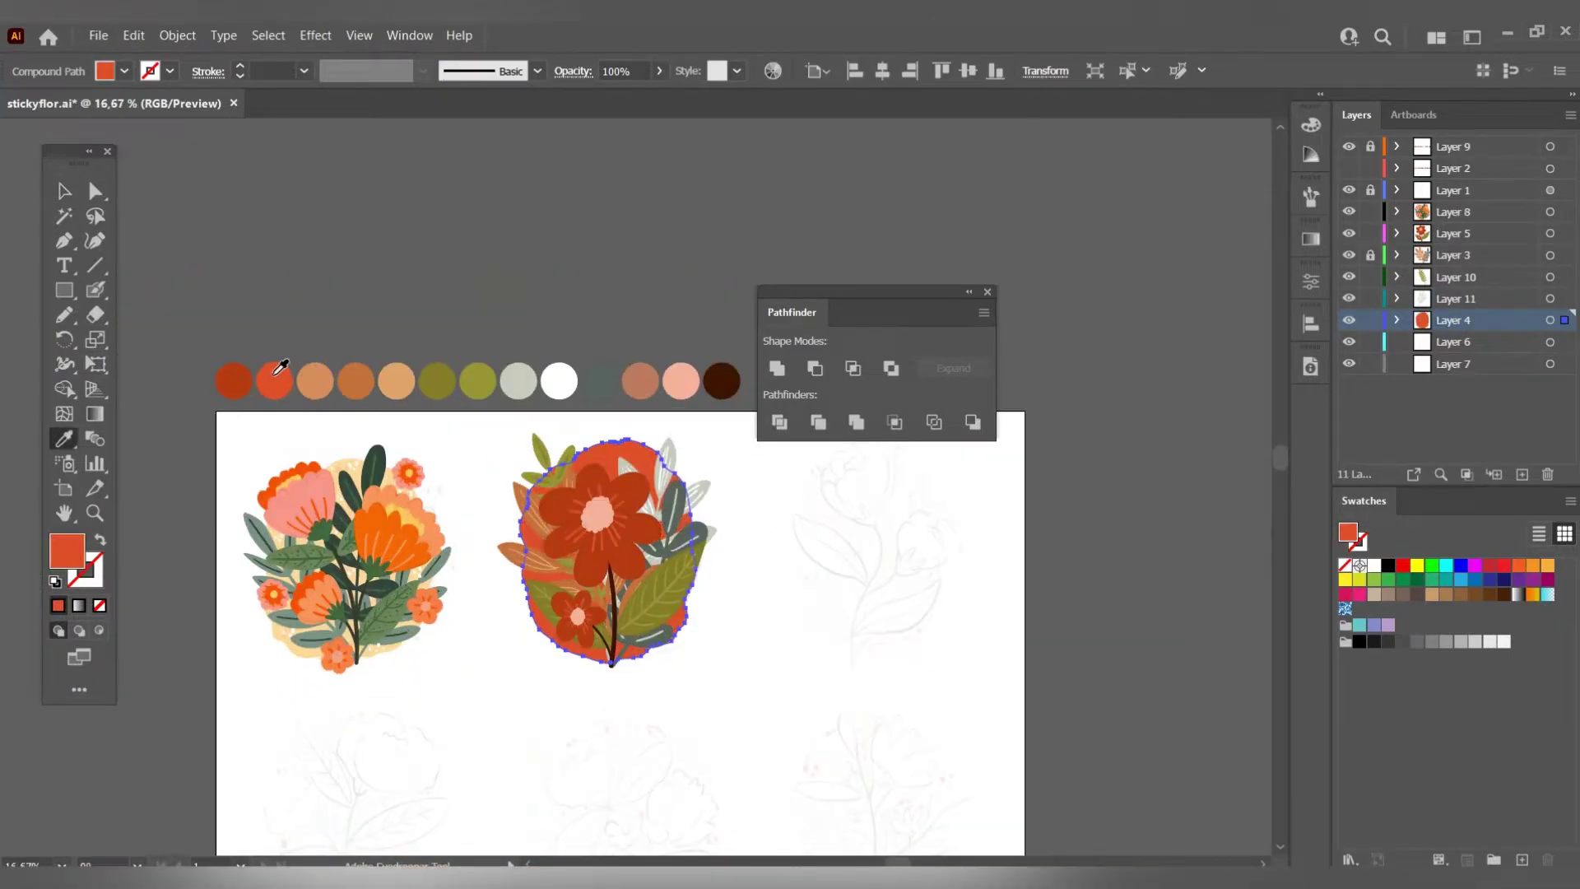
{"action": "left_click", "coordinate": [519, 381]}
{"action": "double_click", "coordinate": [75, 550]}
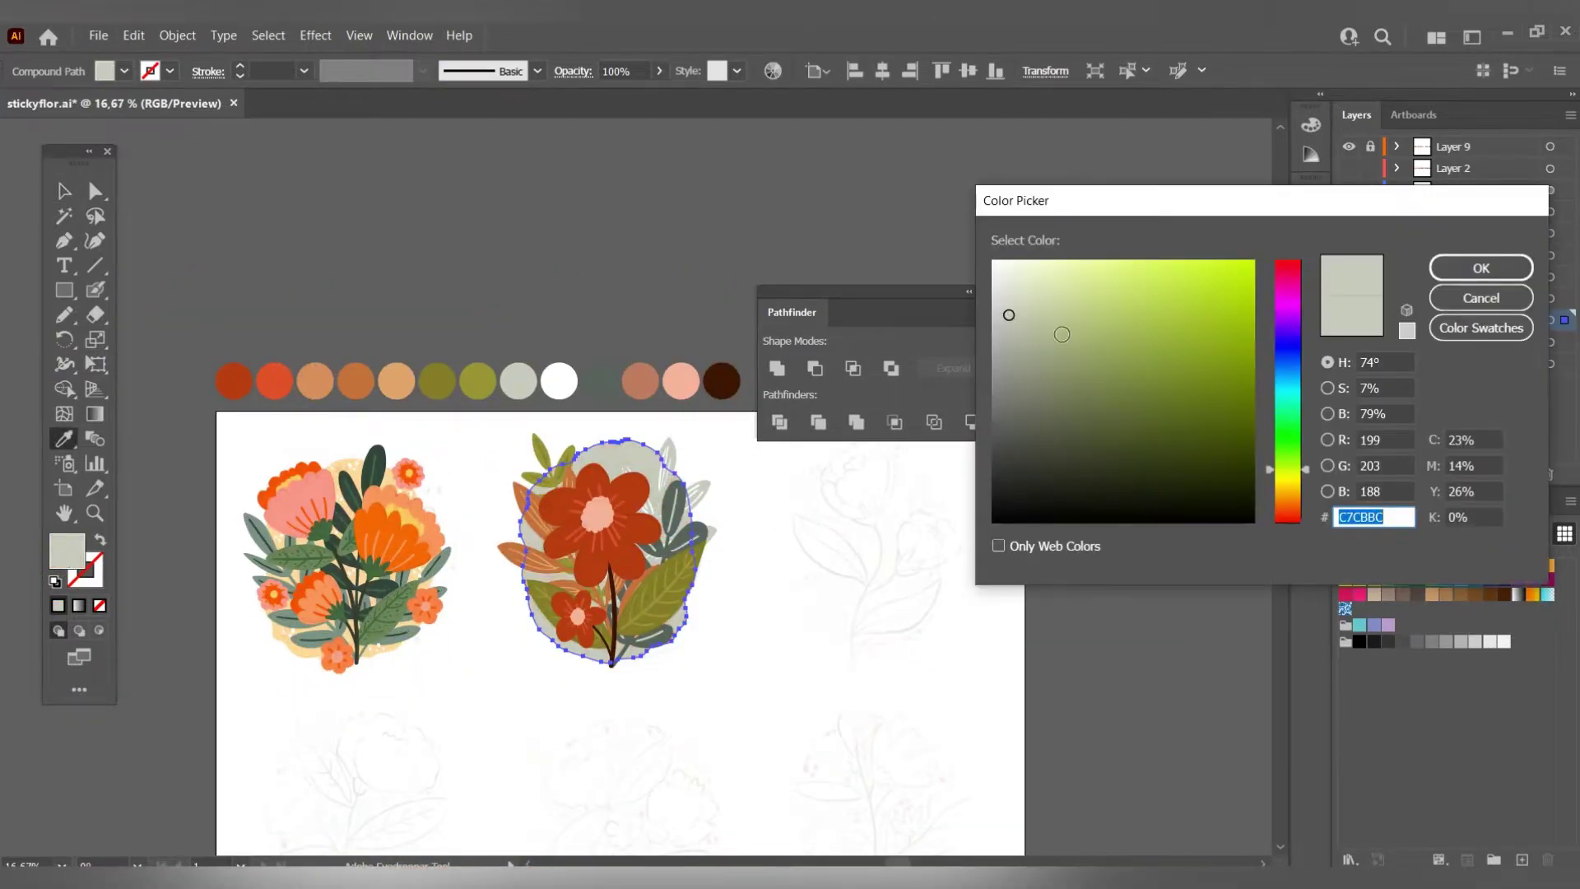
{"action": "type", "text": "e8ebe0"}
{"action": "key", "text": "Return"}
{"action": "double_click", "coordinate": [74, 550]}
{"action": "left_click", "coordinate": [1477, 268]}
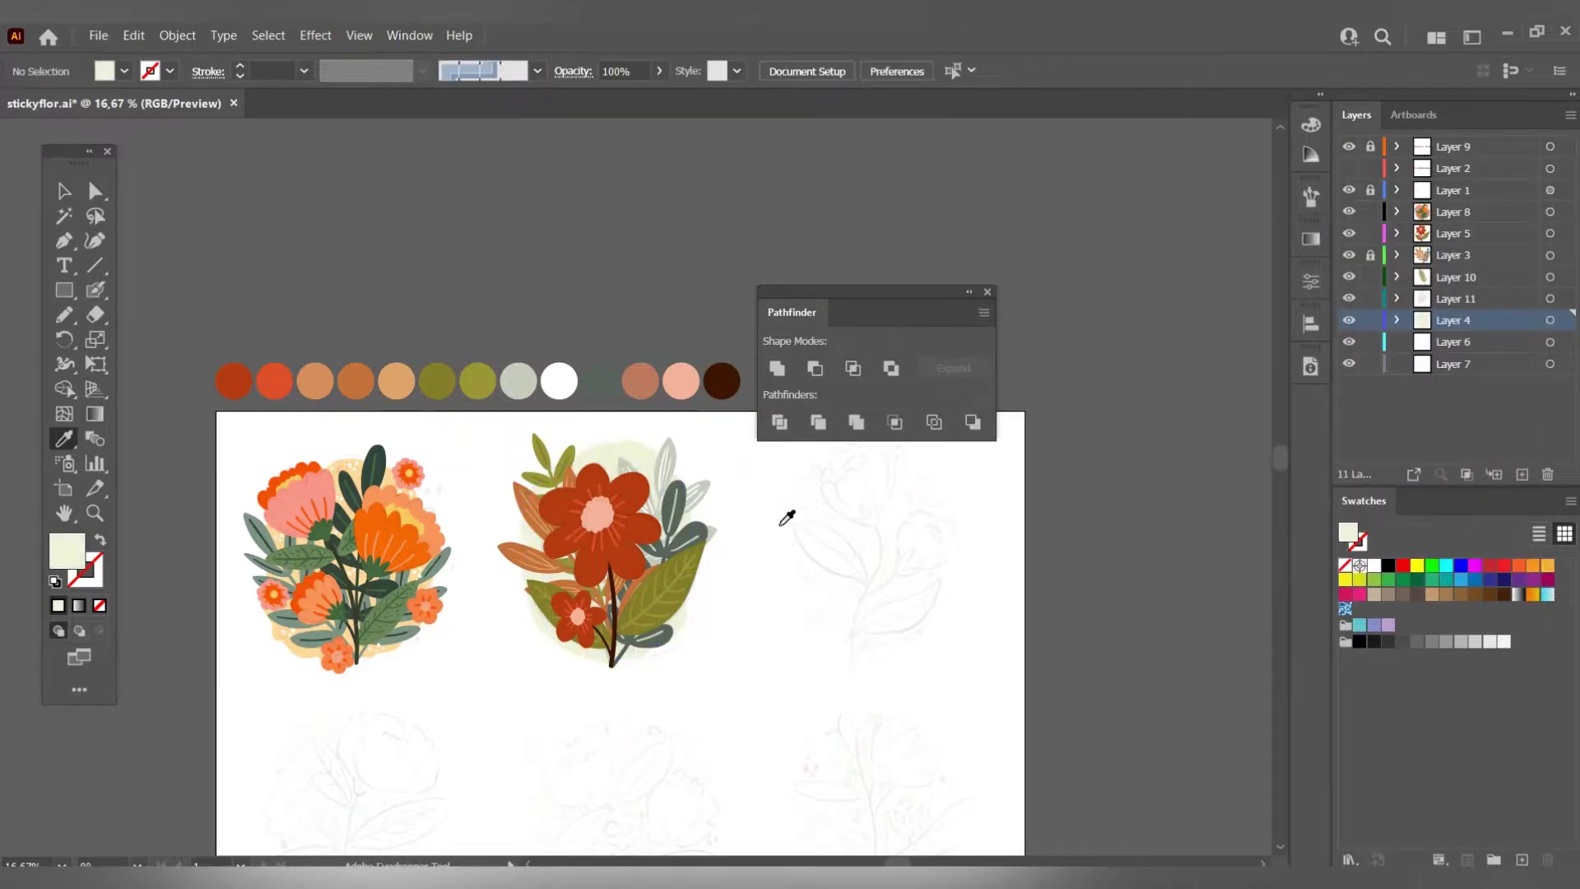
Deselect the backdrop and pick white from the palette for painting speckles.
{"action": "key", "text": "v"}
{"action": "scroll", "coordinate": [786, 518], "scroll_direction": "up", "scroll_amount": 1}
{"action": "scroll", "coordinate": [525, 496], "scroll_direction": "up", "scroll_amount": 1}
{"action": "left_click", "coordinate": [716, 475]}
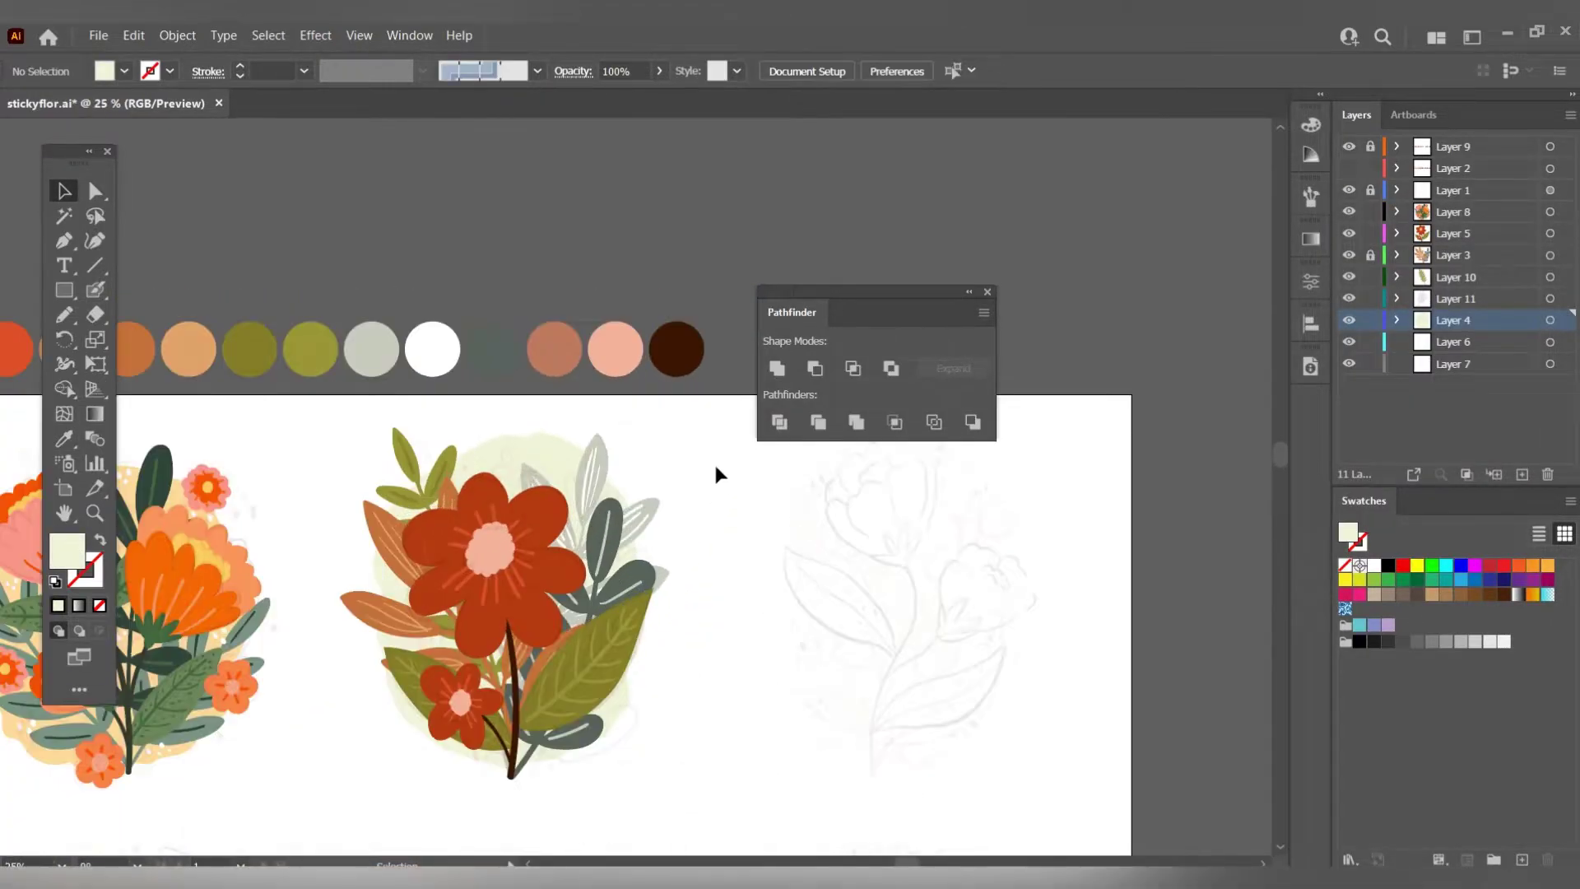
{"action": "left_click", "coordinate": [437, 331]}
{"action": "key", "text": "shift+b"}
{"action": "scroll", "coordinate": [512, 452], "scroll_direction": "up", "scroll_amount": 1}
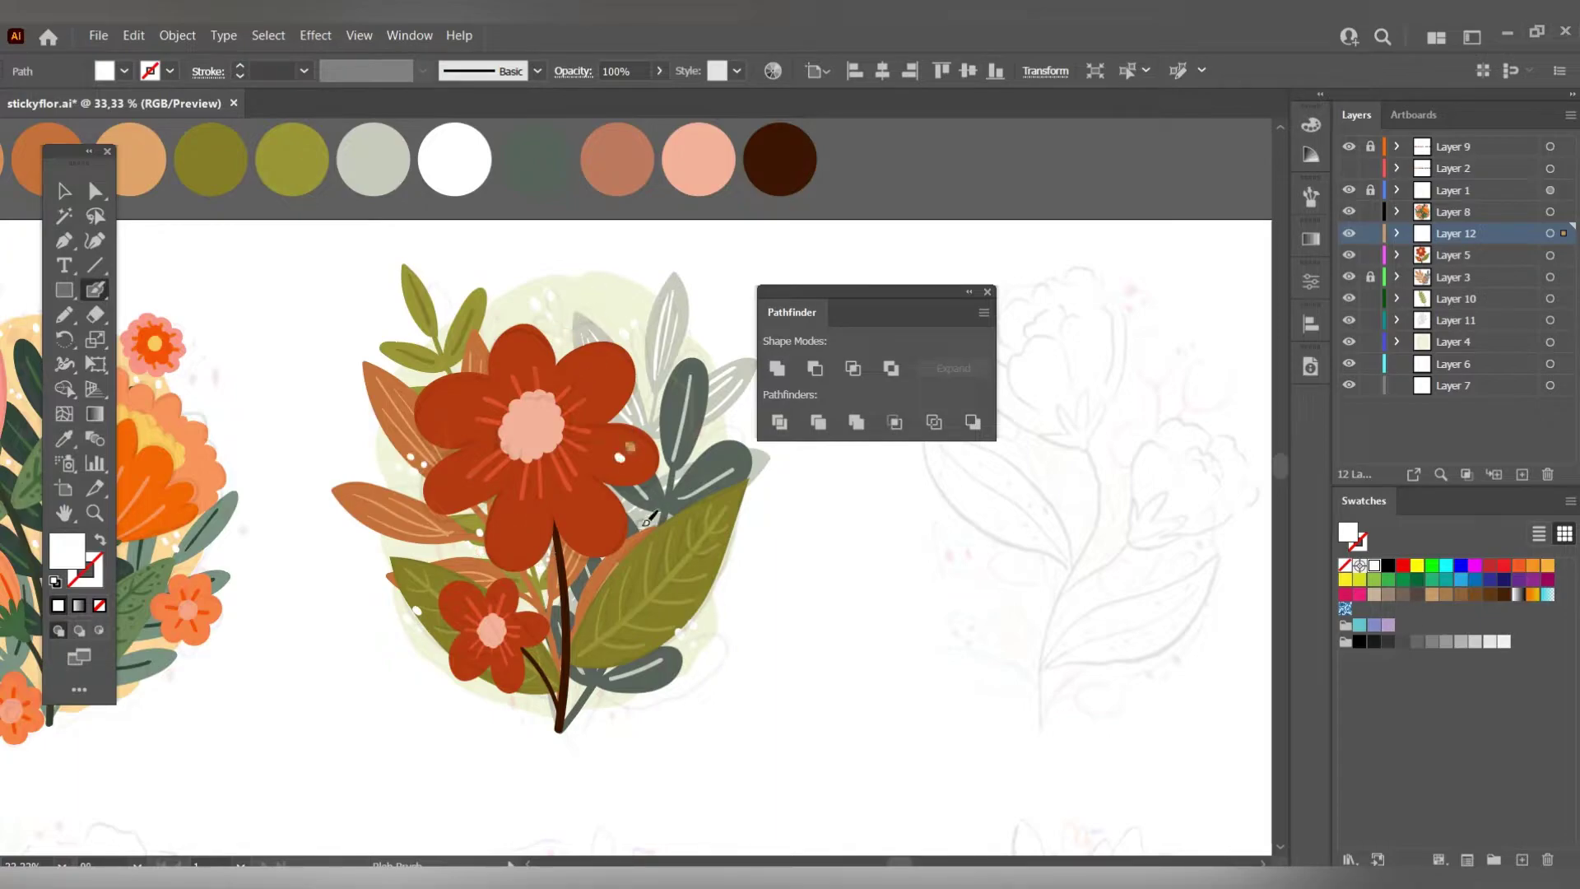
Marquee-select the whole red flower bouquet and nudge it slightly up and right.
{"action": "scroll", "coordinate": [693, 526], "scroll_direction": "down", "scroll_amount": 2}
{"action": "scroll", "coordinate": [692, 526], "scroll_direction": "down", "scroll_amount": 2}
{"action": "scroll", "coordinate": [693, 526], "scroll_direction": "up", "scroll_amount": 2}
{"action": "key", "text": "v"}
{"action": "left_click_drag", "start_coordinate": [683, 400], "coordinate": [459, 683]}
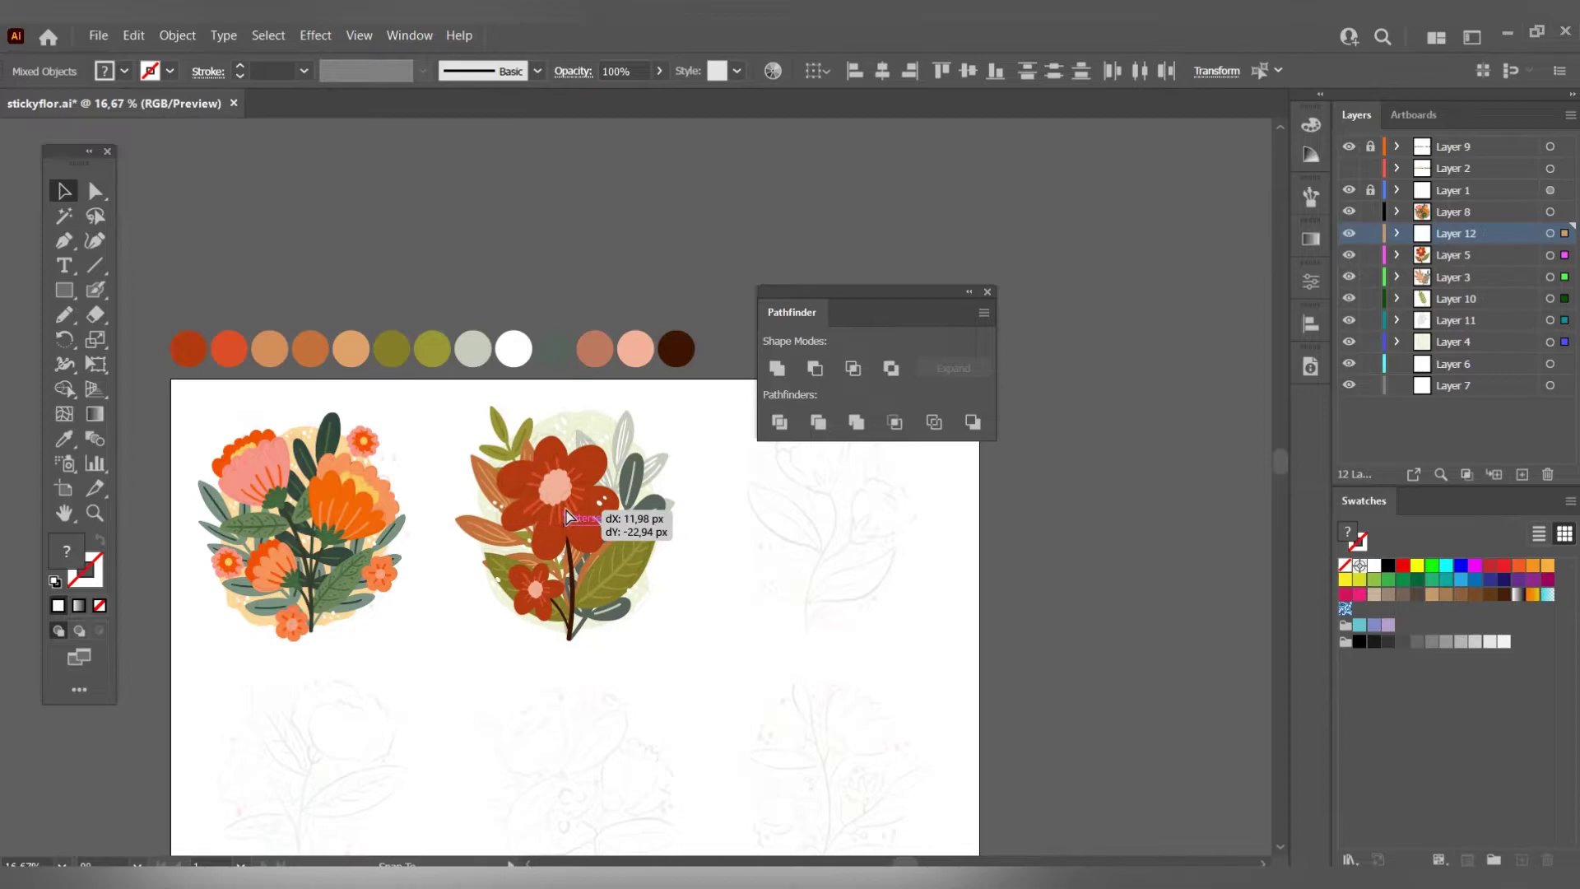
{"action": "left_click_drag", "start_coordinate": [671, 637], "coordinate": [677, 647]}
{"action": "left_click", "coordinate": [723, 579]}
{"action": "scroll", "coordinate": [724, 579], "scroll_direction": "down", "scroll_amount": 1}
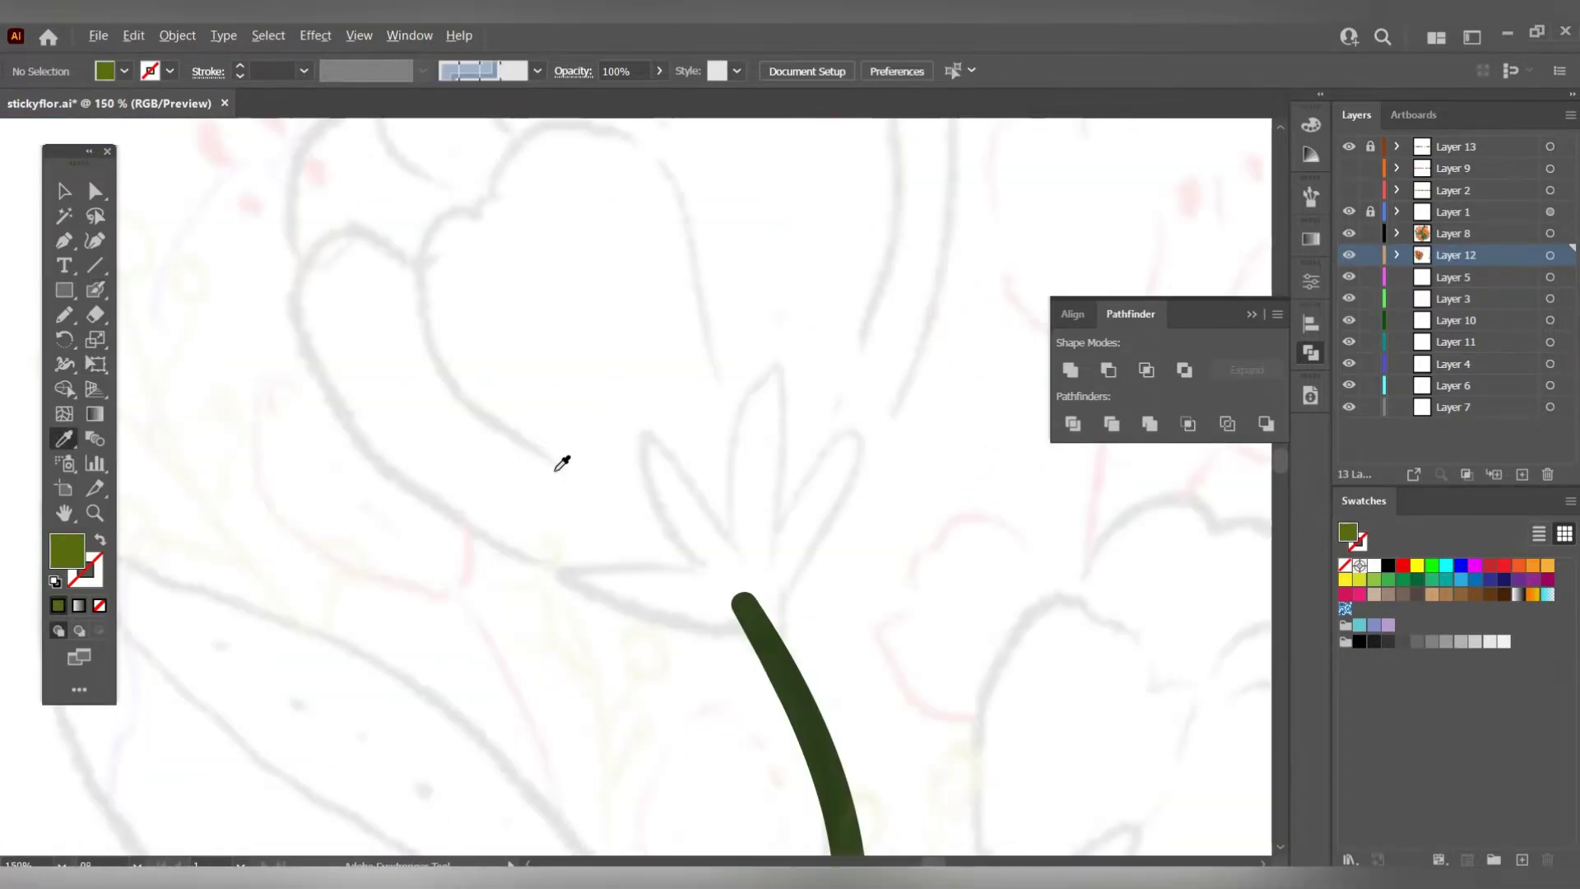
Paint an olive sepal and a two-petal pink tulip head above the stem.
{"action": "left_click_drag", "start_coordinate": [569, 574], "coordinate": [676, 609]}
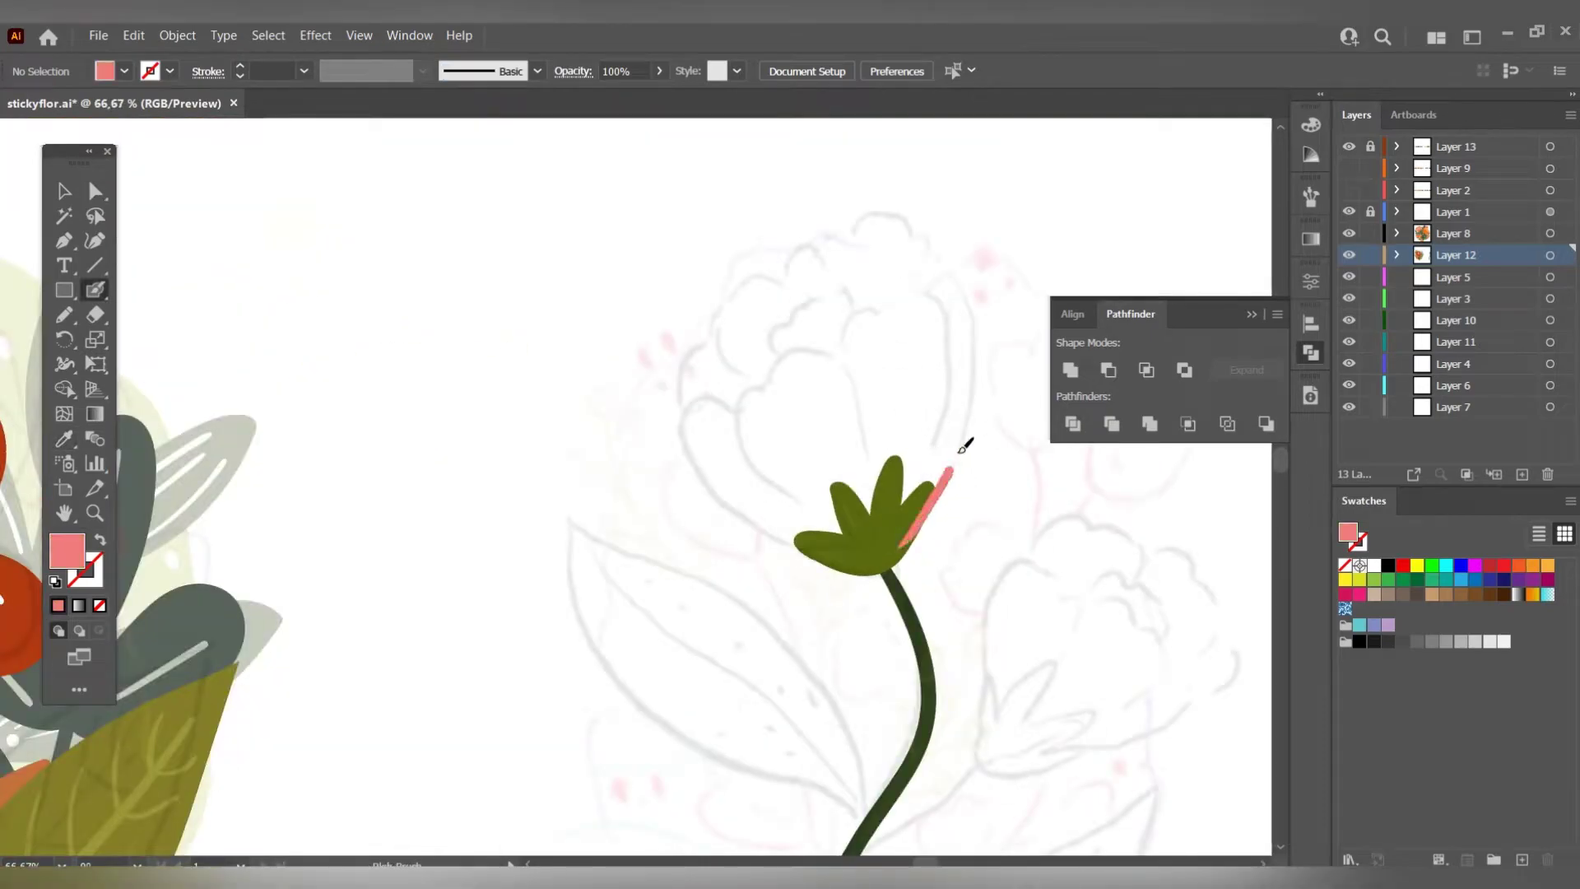
{"action": "left_click_drag", "start_coordinate": [961, 448], "coordinate": [920, 285]}
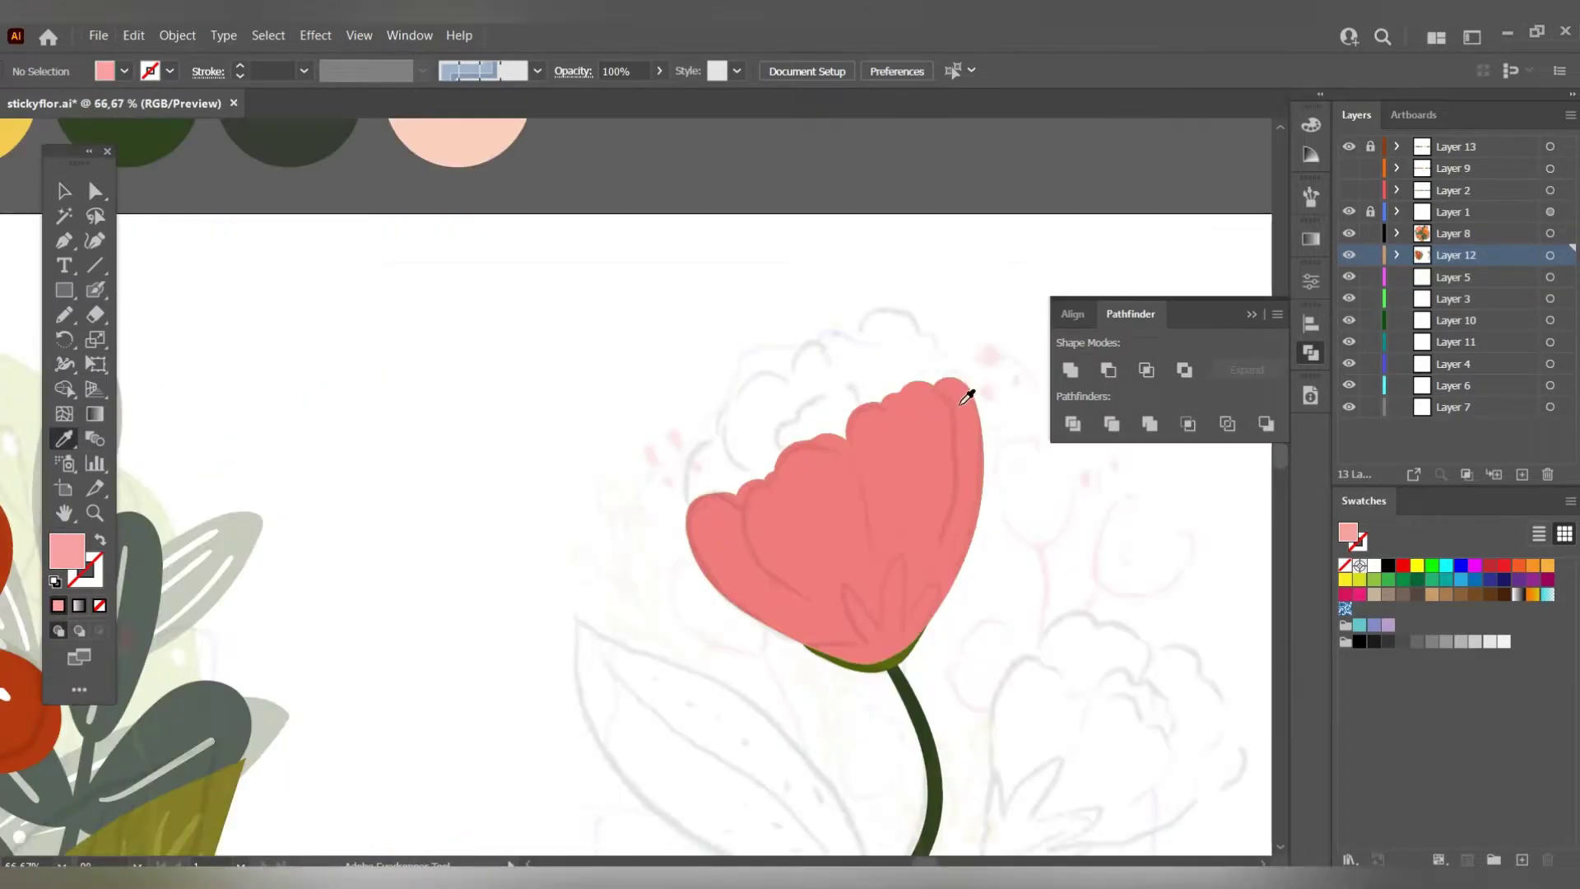
{"action": "mouse_move", "coordinate": [946, 404]}
{"action": "left_mouse_down"}
{"action": "mouse_move", "coordinate": [952, 372]}
{"action": "mouse_move", "coordinate": [825, 331]}
{"action": "left_mouse_up"}
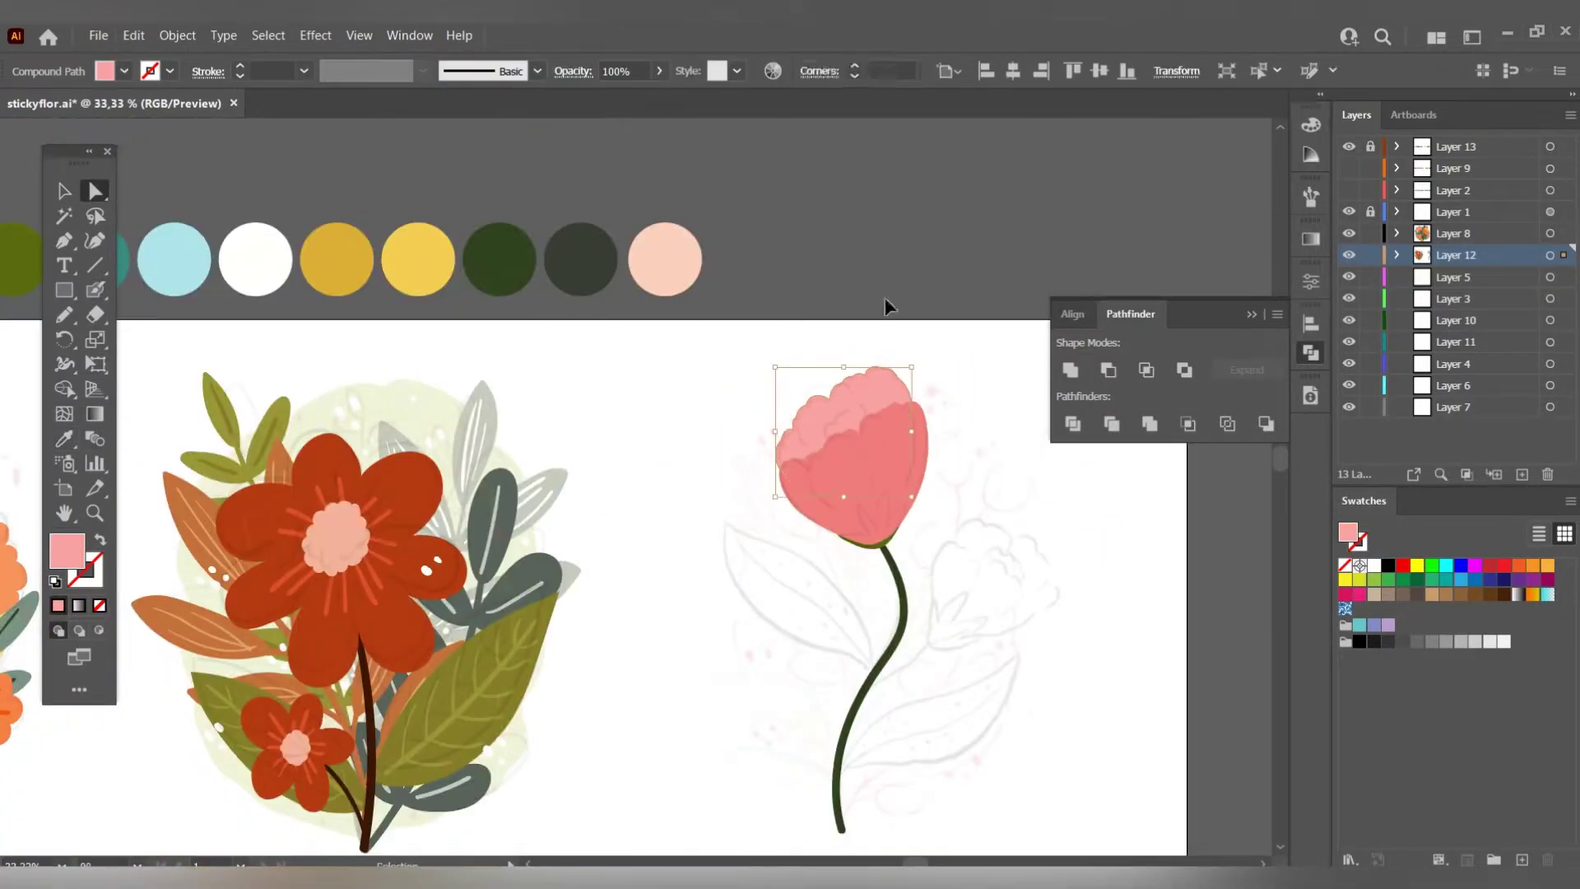
{"action": "key", "text": "ctrl+shift+a"}
Paint a yellow inner layer inside the pink tulip.
{"action": "key", "text": "i"}
{"action": "left_click", "coordinate": [417, 248]}
{"action": "key", "text": "shift+b"}
{"action": "left_click_drag", "start_coordinate": [826, 459], "coordinate": [831, 452]}
{"action": "key", "text": "a"}
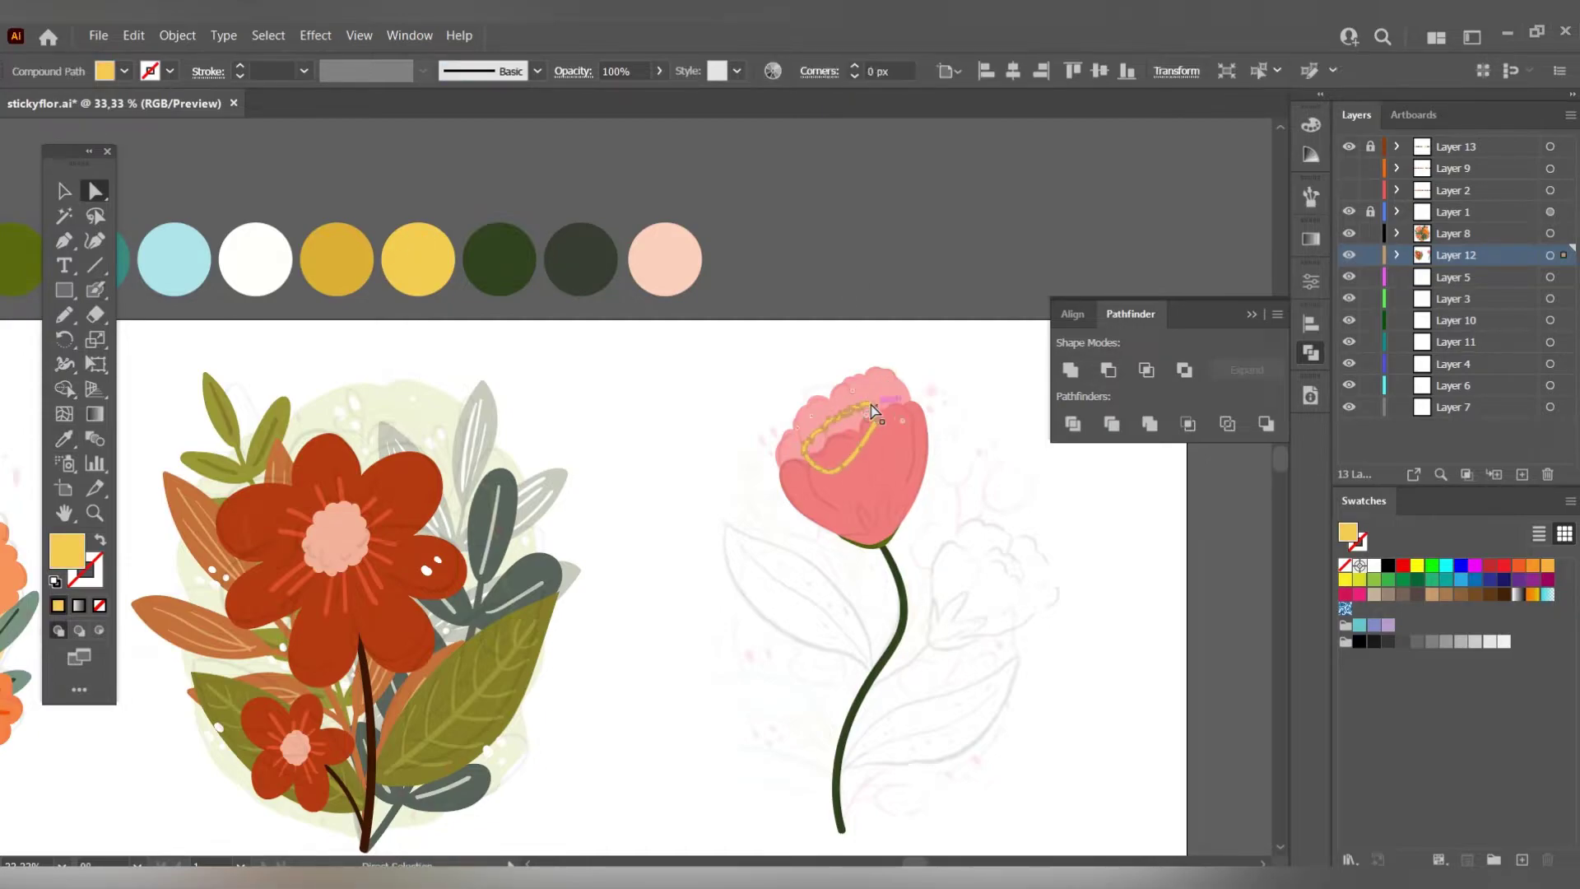
{"action": "left_click", "coordinate": [885, 377]}
{"action": "left_click", "coordinate": [903, 347]}
{"action": "scroll", "coordinate": [823, 350], "scroll_direction": "down", "scroll_amount": 2}
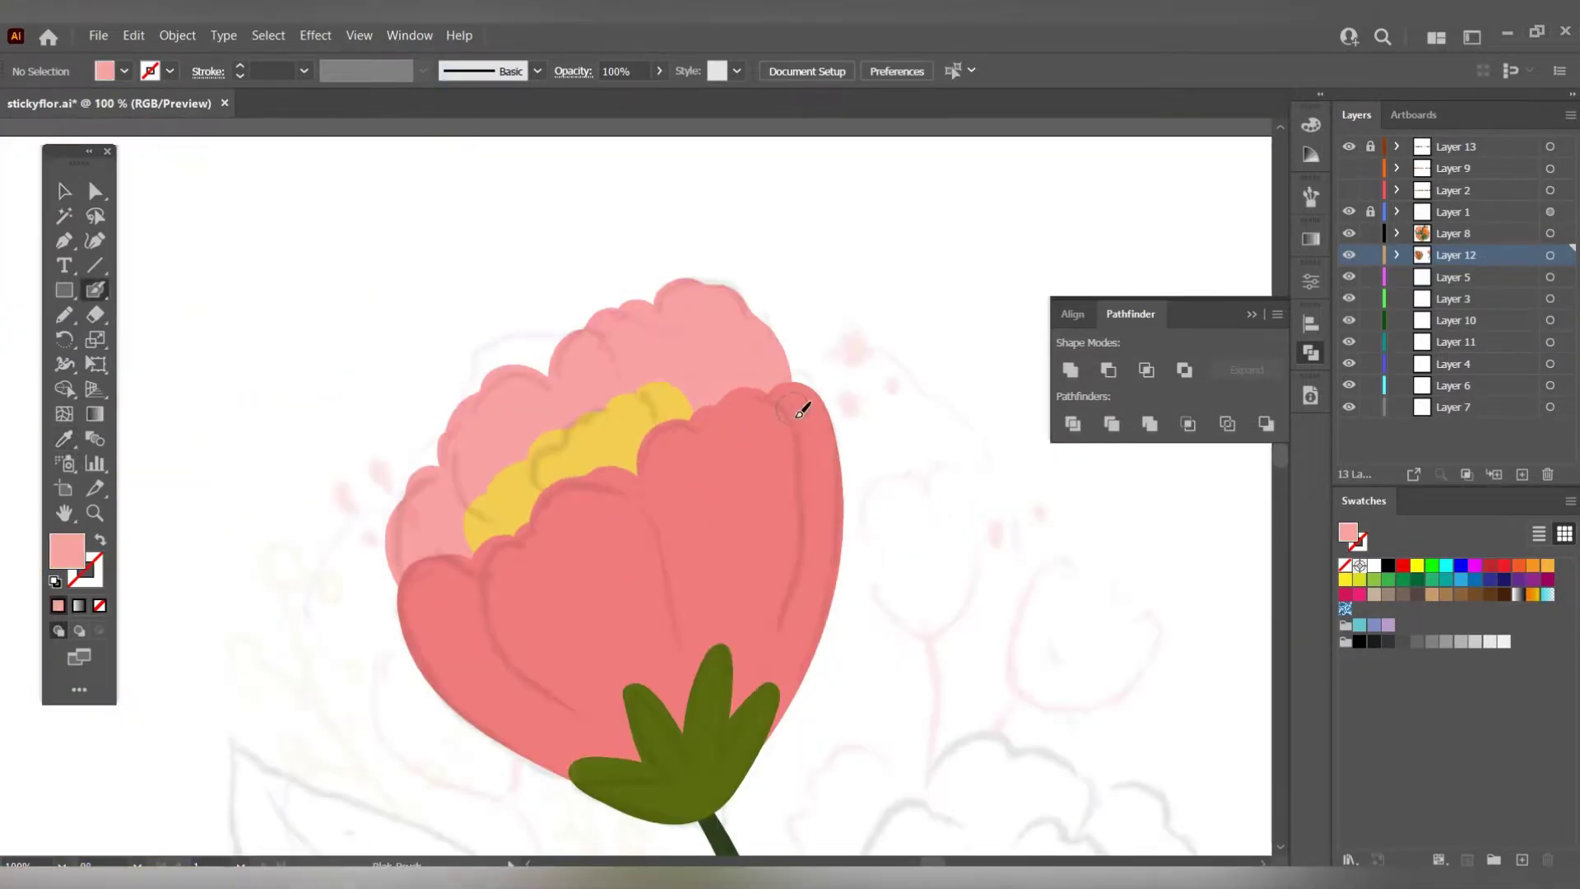
Paint light highlight streaks down the tulip's right, centre and left petals.
{"action": "left_click_drag", "start_coordinate": [790, 411], "coordinate": [728, 724]}
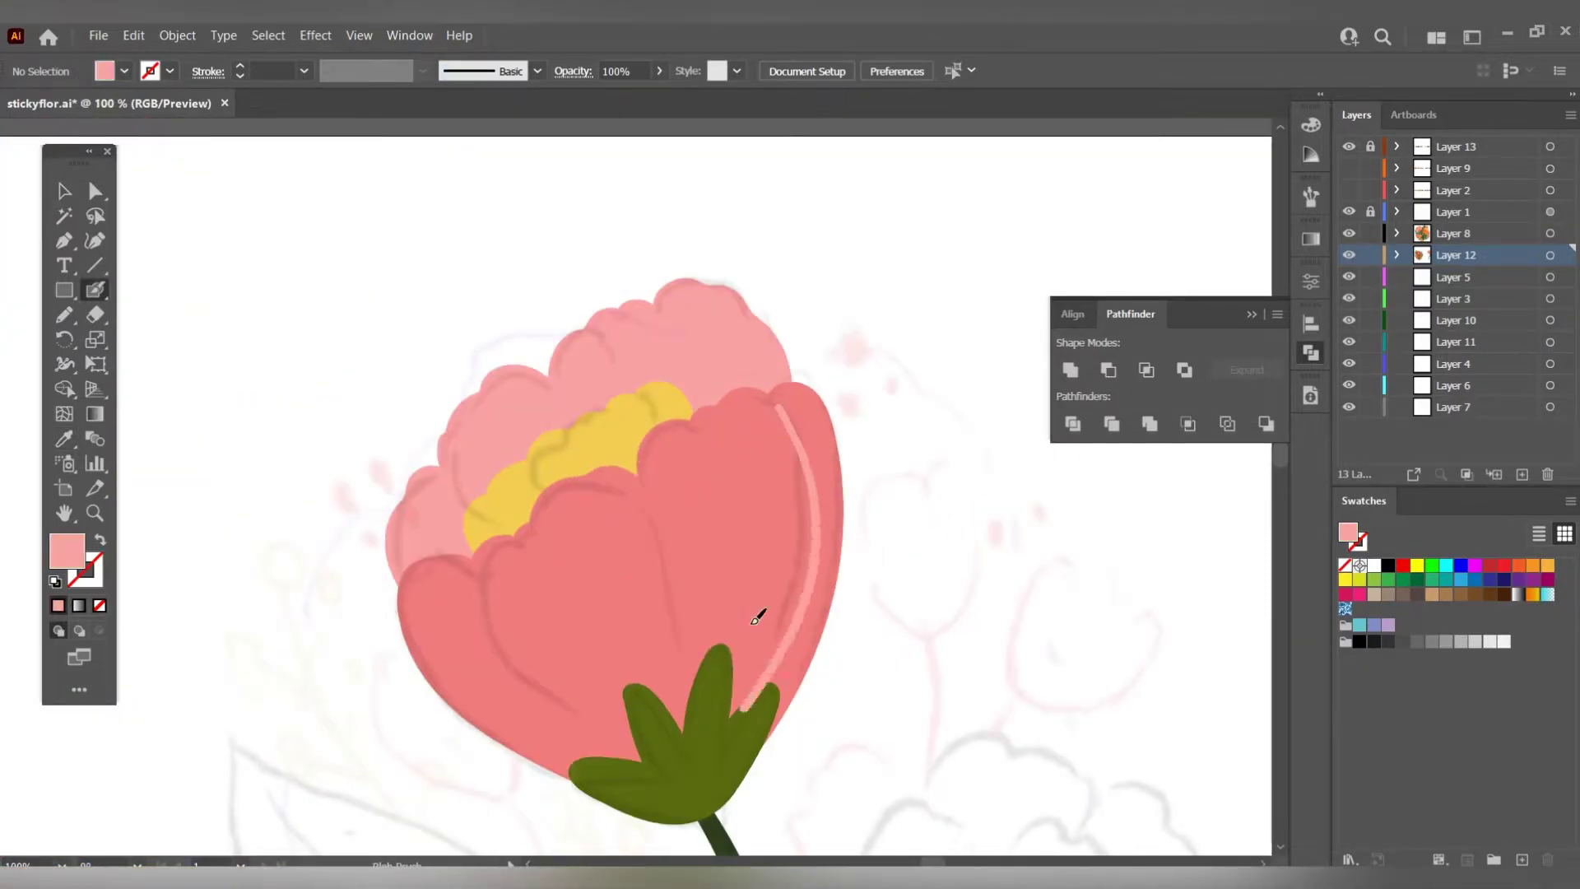
{"action": "left_click_drag", "start_coordinate": [656, 487], "coordinate": [683, 765]}
{"action": "left_click_drag", "start_coordinate": [488, 589], "coordinate": [658, 772]}
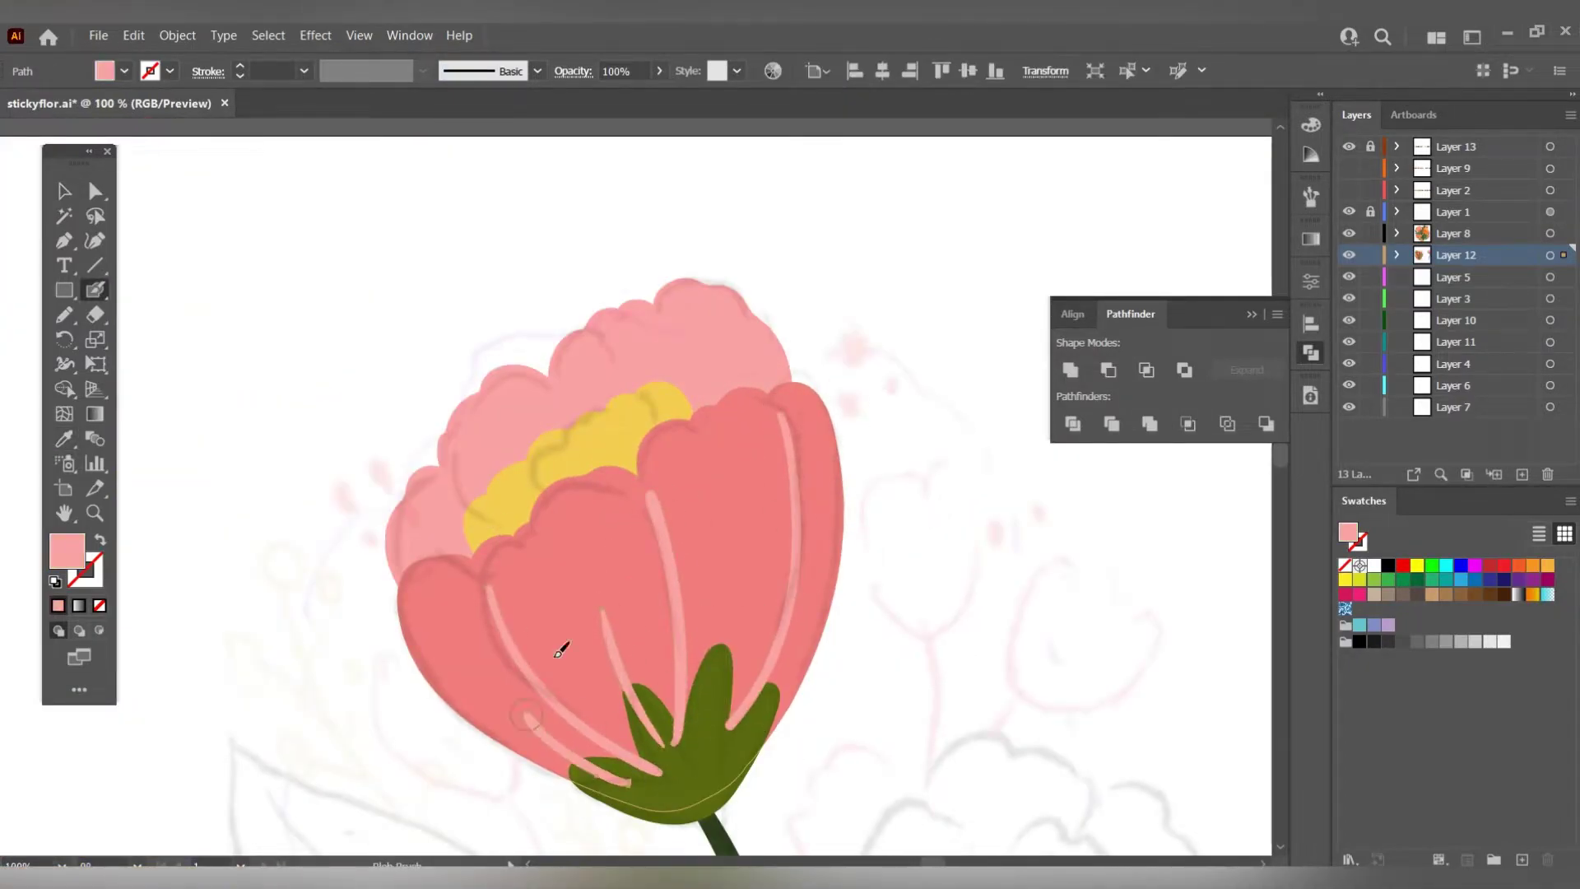
{"action": "left_click", "coordinate": [724, 762], "text": "ctrl"}
{"action": "scroll", "coordinate": [888, 526], "scroll_direction": "down", "scroll_amount": 5}
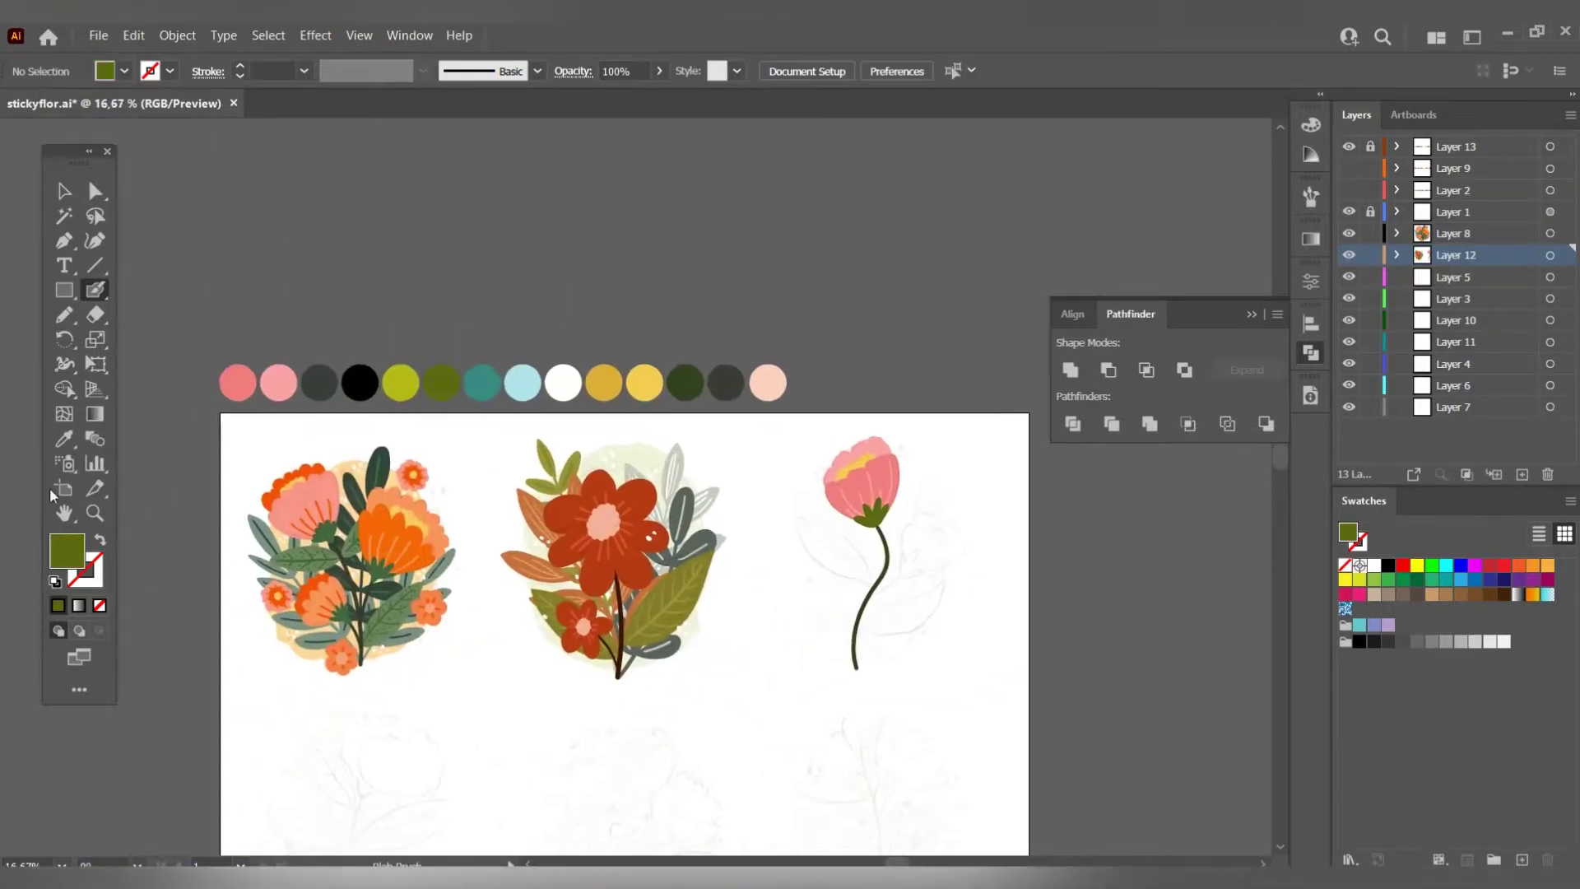
Sample the dark green from the palette for painting the stem.
{"action": "left_click", "coordinate": [66, 439]}
{"action": "left_click", "coordinate": [684, 381]}
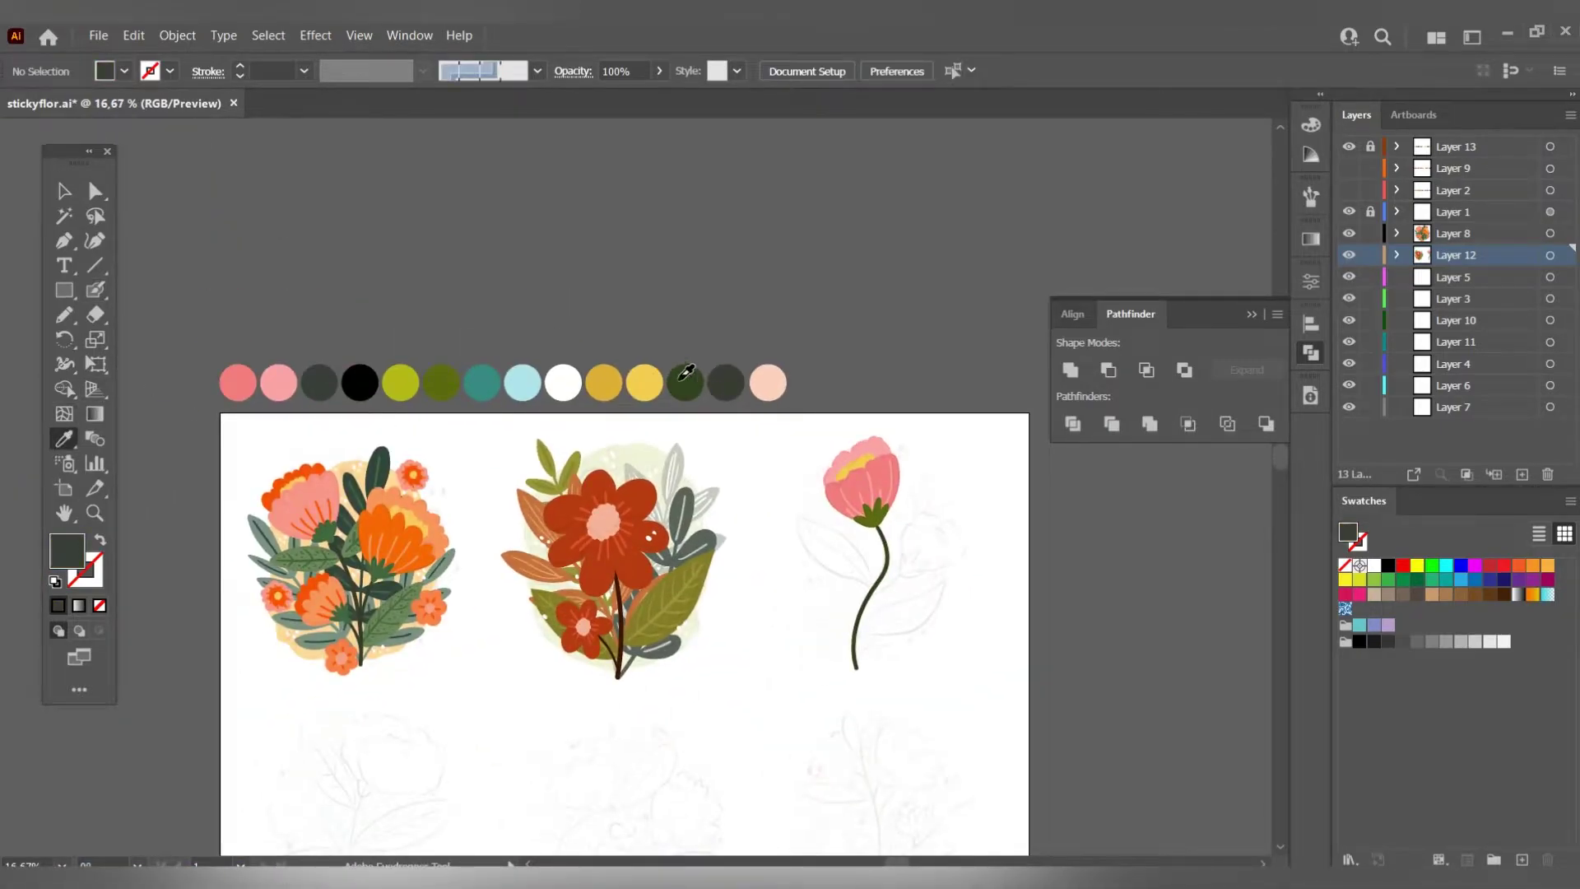
{"action": "scroll", "coordinate": [899, 606], "scroll_direction": "up", "scroll_amount": 2}
{"action": "key", "text": "shift+b"}
Outline two leaves off the tulip stem and fill them olive green.
{"action": "left_click_drag", "start_coordinate": [739, 428], "coordinate": [873, 576]}
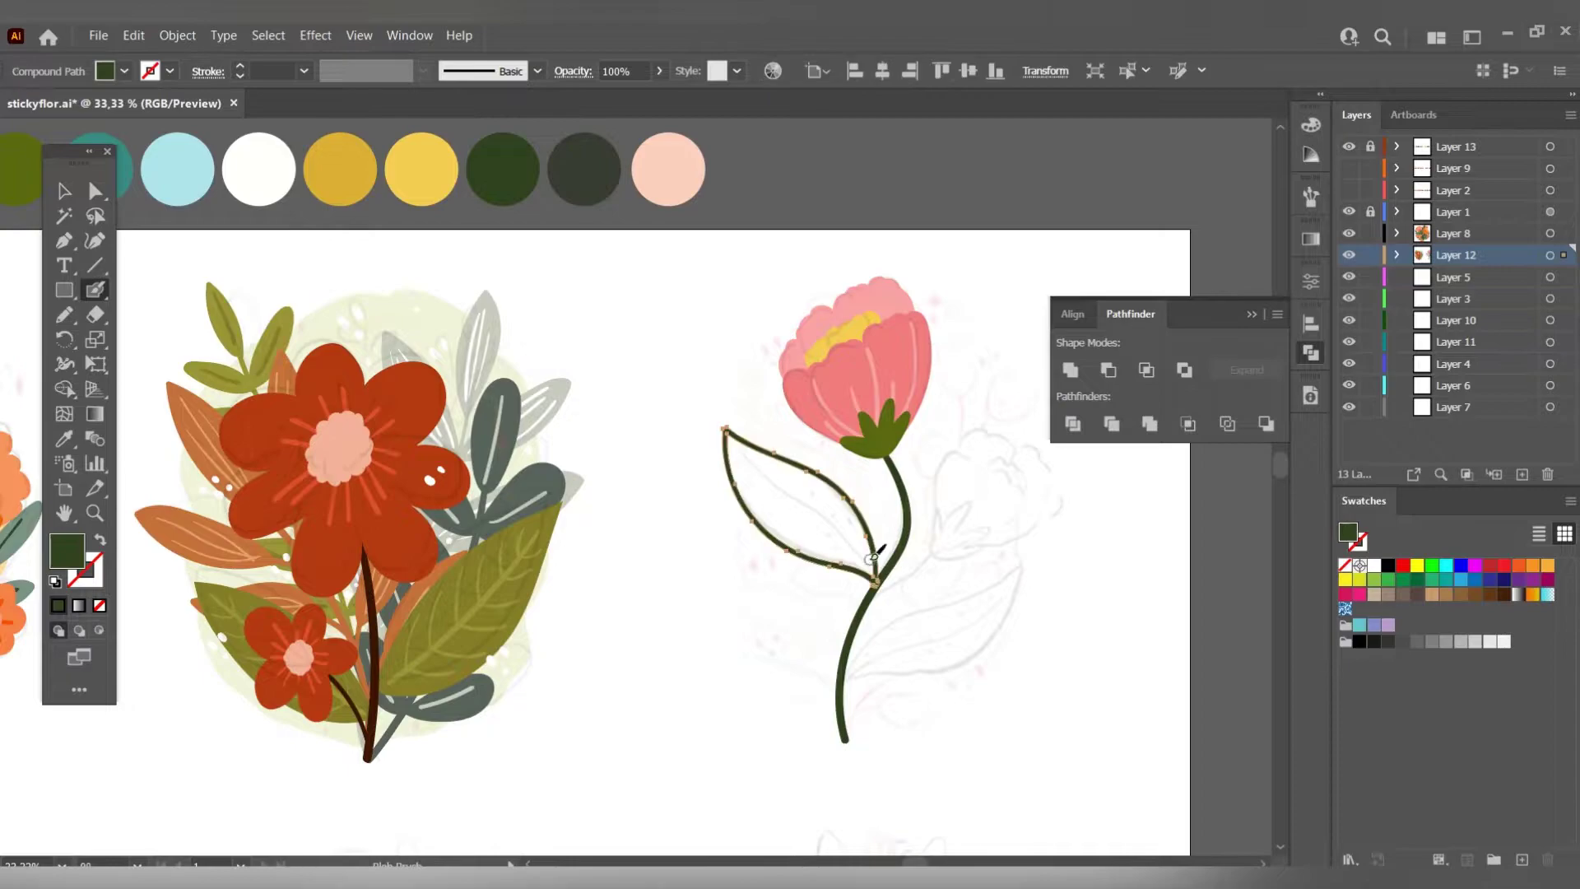
{"action": "scroll", "coordinate": [297, 370], "scroll_direction": "down", "scroll_amount": 3}
{"action": "key", "text": "i"}
{"action": "left_click", "coordinate": [564, 494]}
{"action": "scroll", "coordinate": [752, 724], "scroll_direction": "up", "scroll_amount": 4}
{"action": "key", "text": "shift+b"}
{"action": "mouse_move", "coordinate": [752, 724]}
{"action": "left_mouse_down"}
{"action": "mouse_move", "coordinate": [818, 709]}
{"action": "mouse_move", "coordinate": [970, 585]}
{"action": "mouse_move", "coordinate": [753, 726]}
{"action": "left_mouse_up"}
Sample yellow-green and paint midrib veins along the upper and lower leaves.
{"action": "key", "text": "a"}
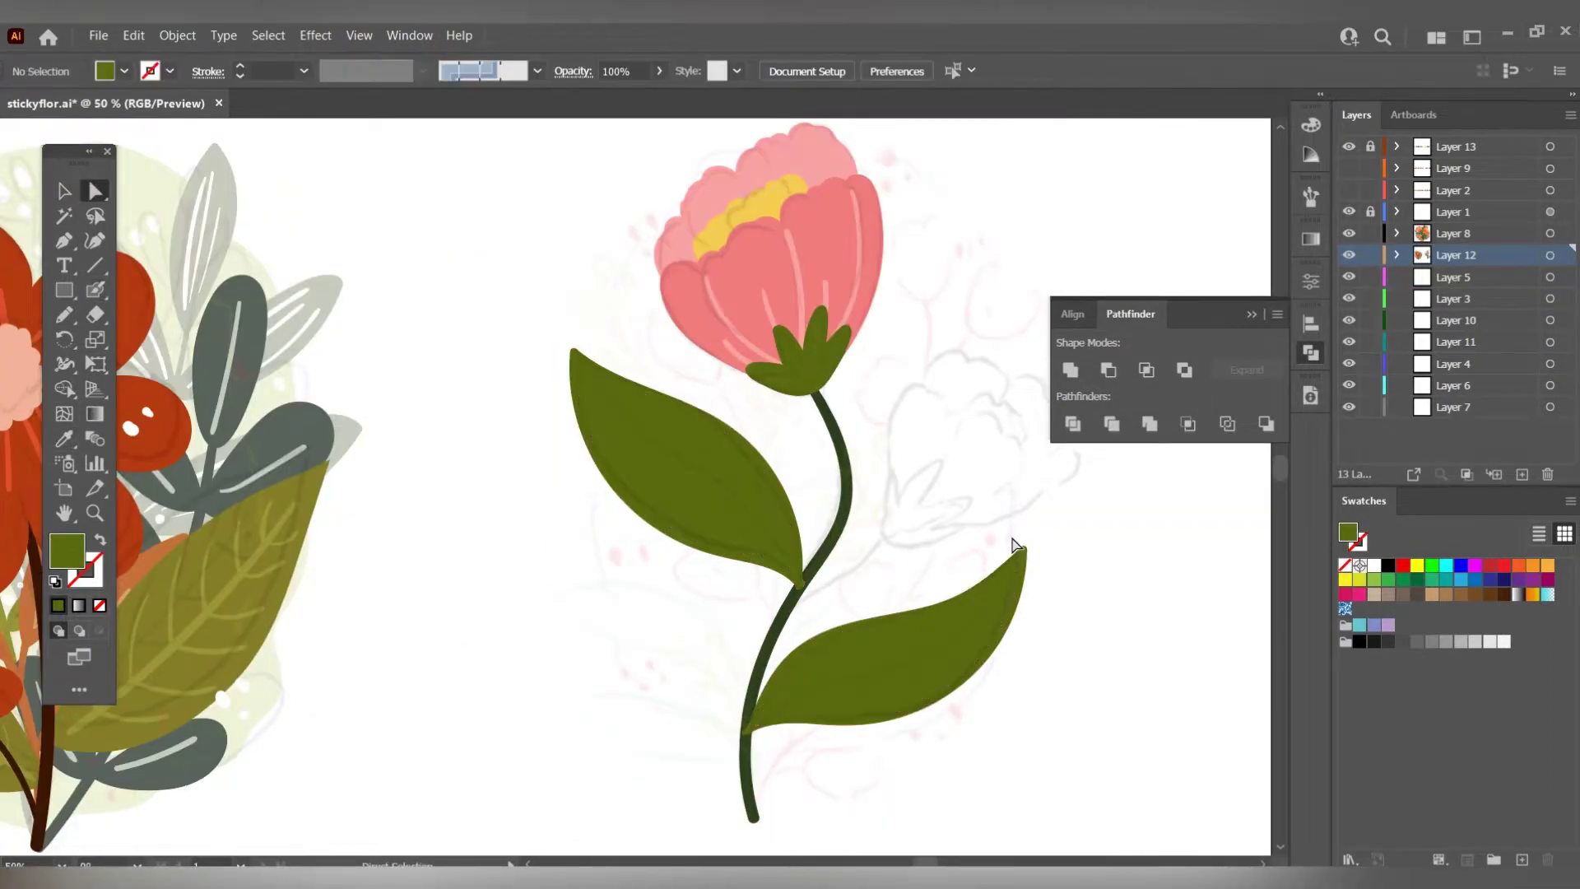
{"action": "left_click", "coordinate": [726, 477]}
{"action": "scroll", "coordinate": [726, 477], "scroll_direction": "down", "scroll_amount": 2}
{"action": "scroll", "coordinate": [864, 567], "scroll_direction": "down", "scroll_amount": 1}
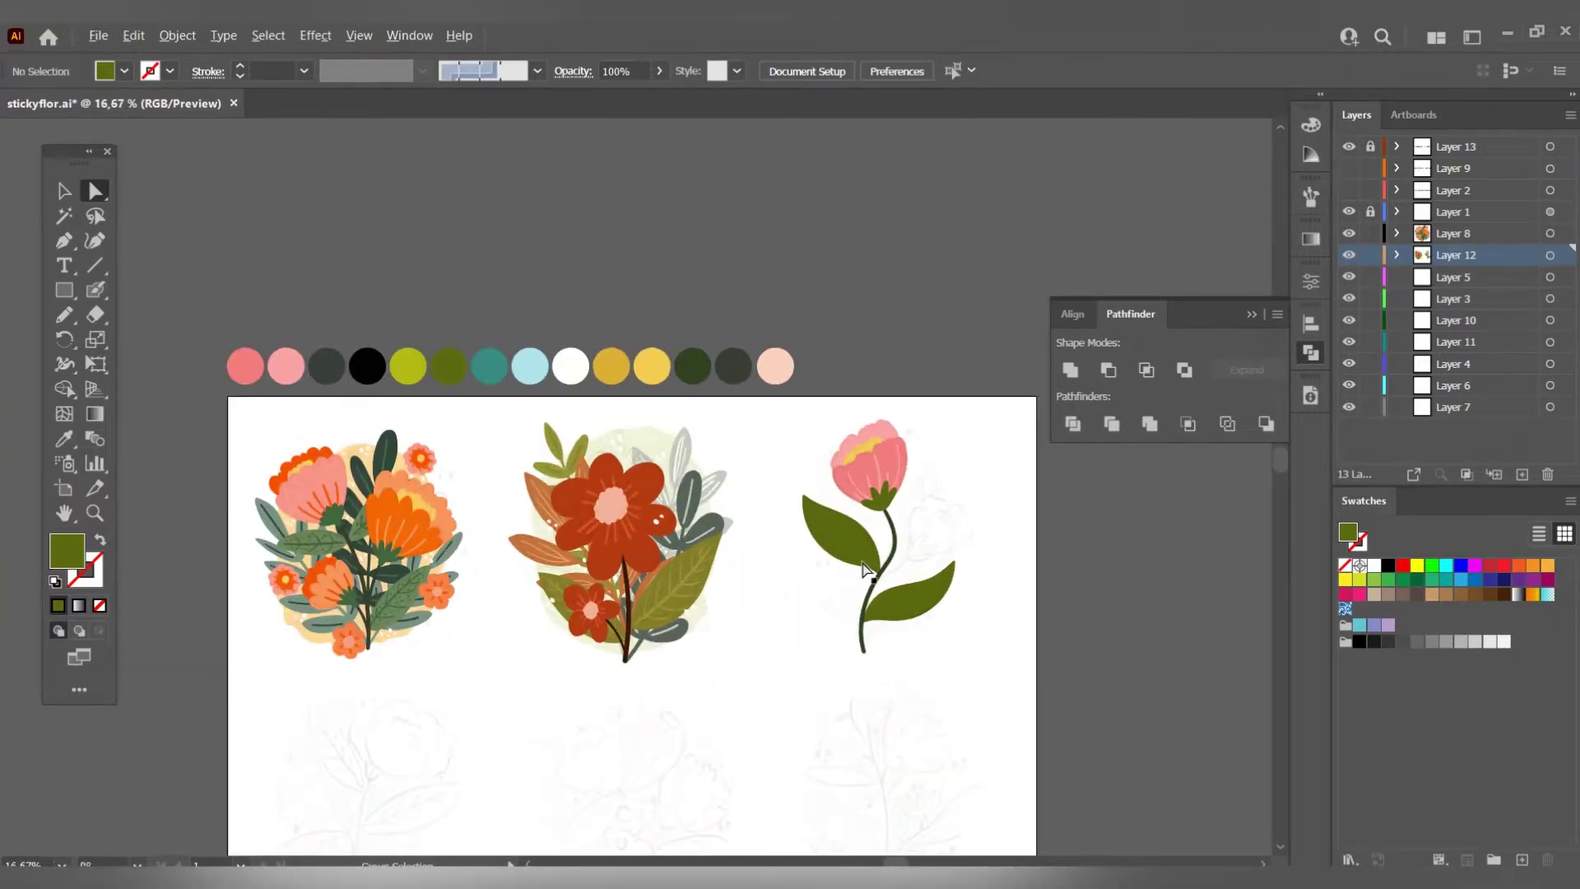
{"action": "left_click", "coordinate": [407, 365]}
{"action": "scroll", "coordinate": [864, 529], "scroll_direction": "up", "scroll_amount": 3}
{"action": "key", "text": "shift+b"}
{"action": "left_click_drag", "start_coordinate": [565, 344], "coordinate": [804, 546]}
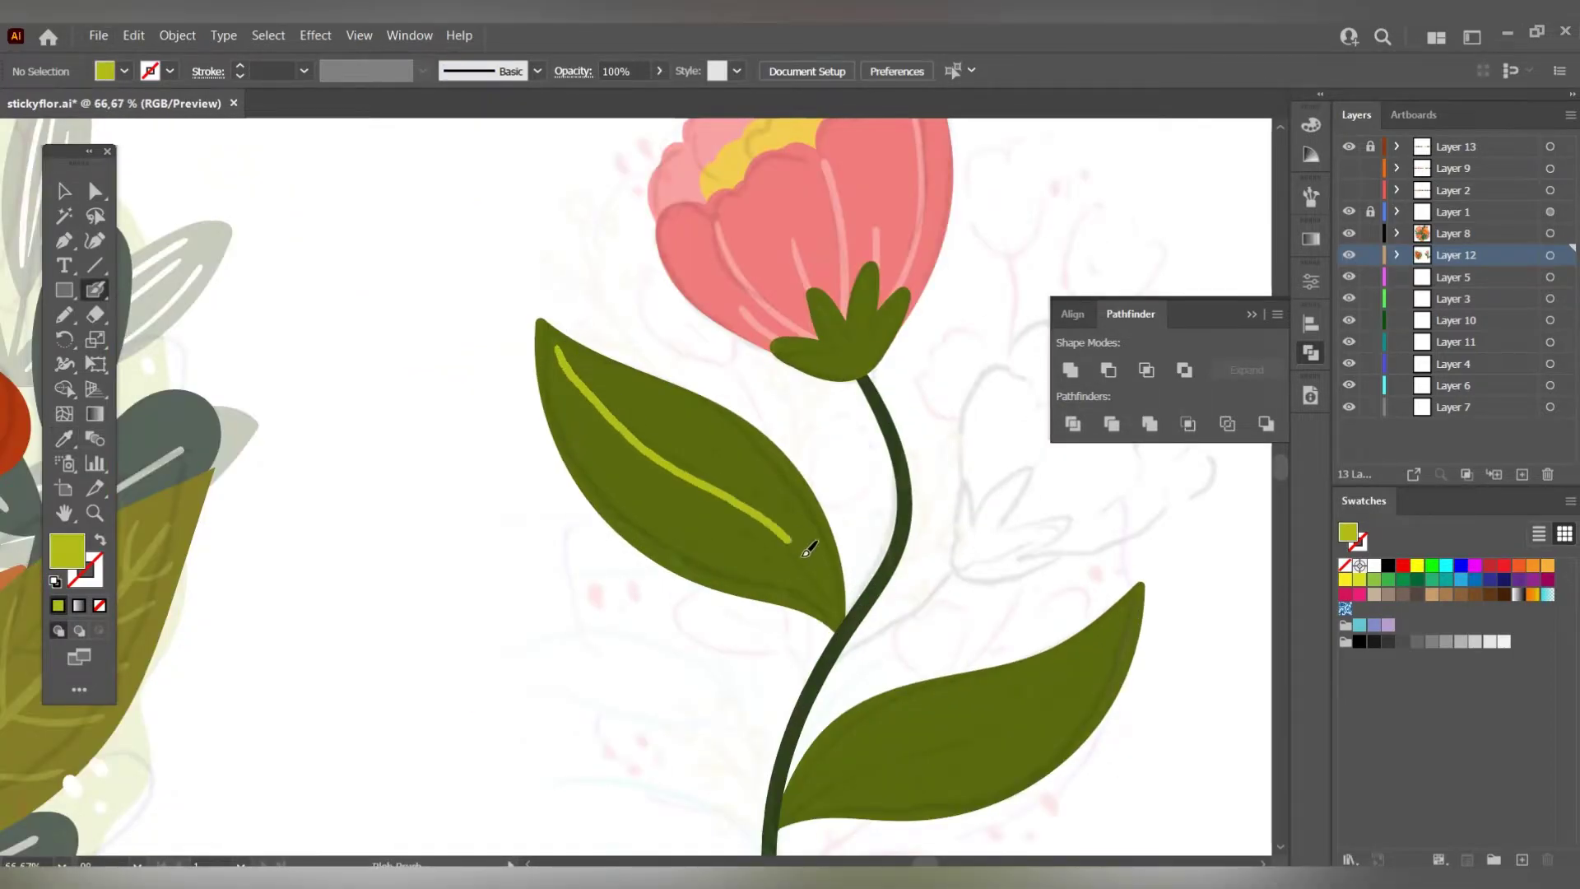
{"action": "scroll", "coordinate": [706, 623], "scroll_direction": "down", "scroll_amount": 2}
{"action": "left_click_drag", "start_coordinate": [706, 623], "coordinate": [1039, 429]}
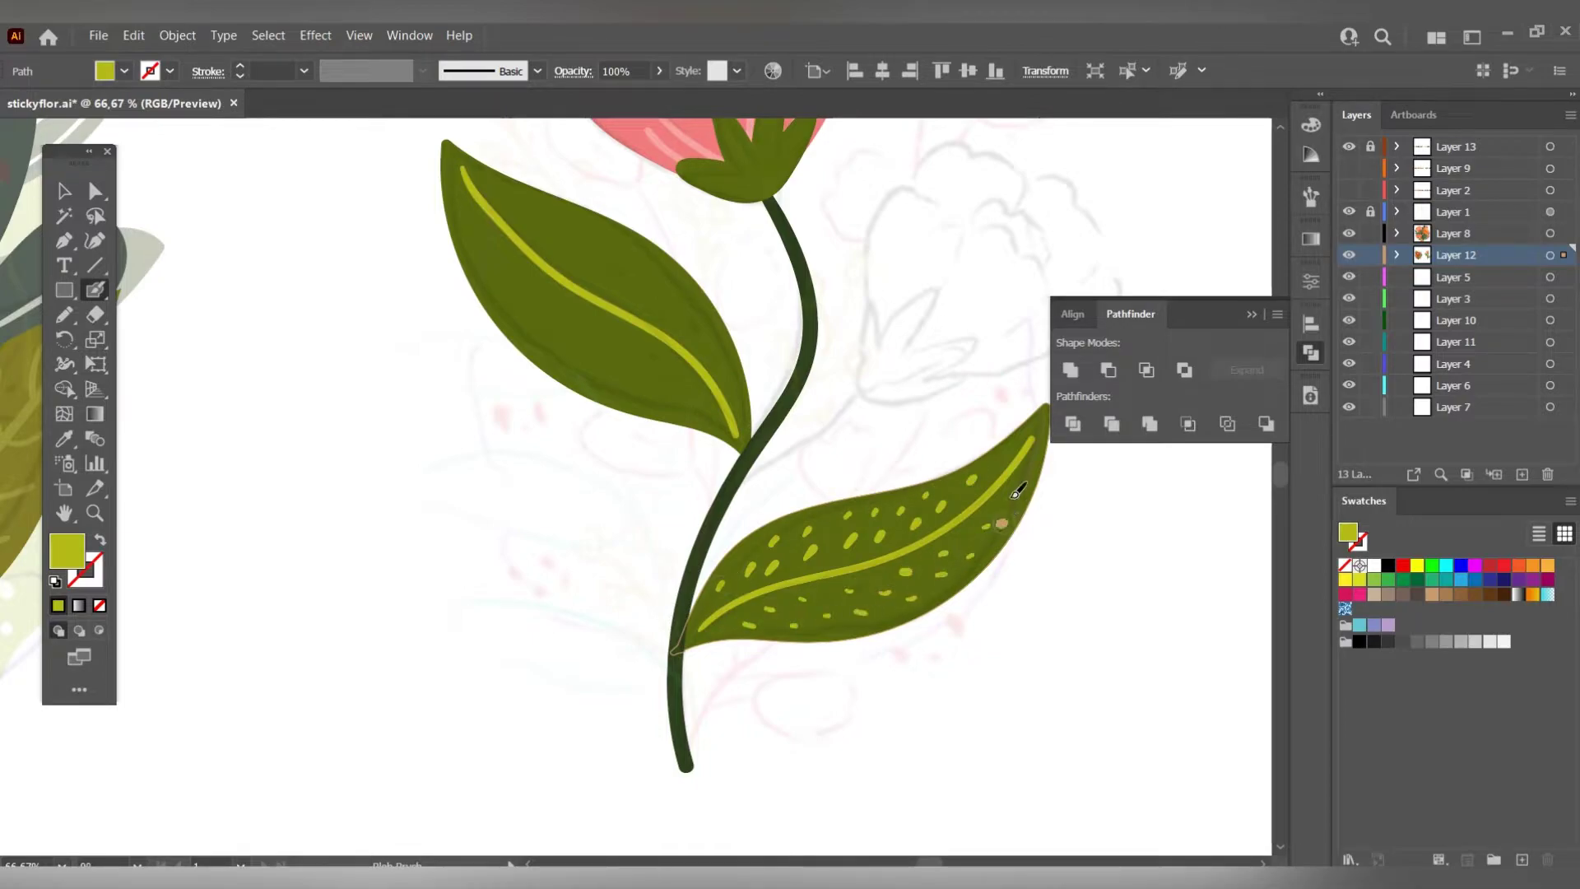
Dot yellow-green speckles on the leaves and paint a thin side branch to the right.
{"action": "scroll", "coordinate": [1018, 491], "scroll_direction": "up", "scroll_amount": 2}
{"action": "left_click", "coordinate": [732, 476]}
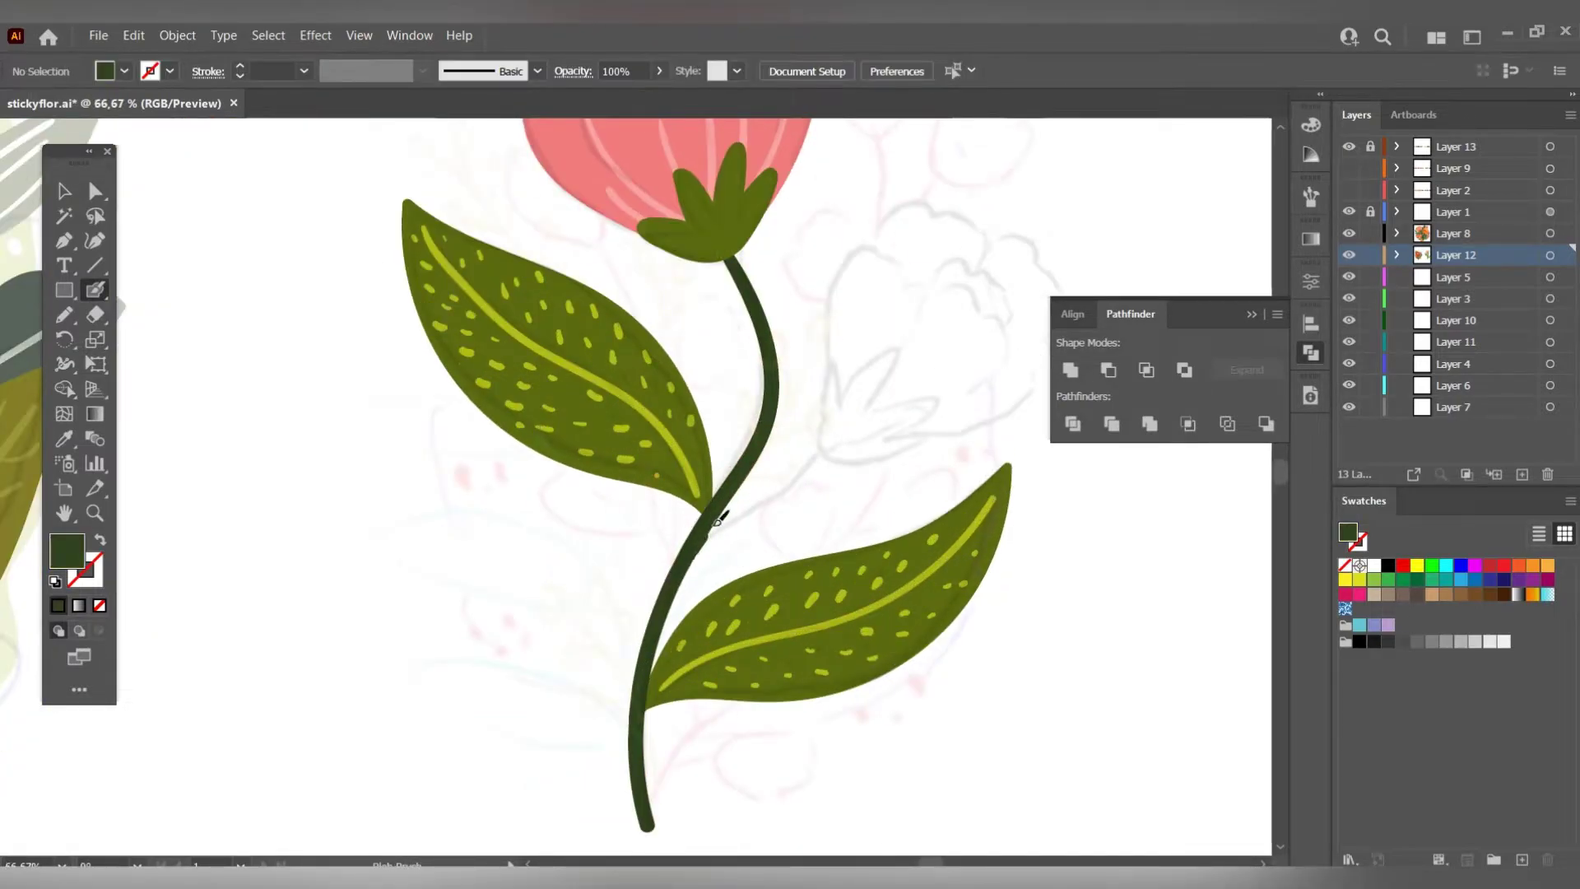
{"action": "left_click_drag", "start_coordinate": [713, 520], "coordinate": [820, 455]}
Paint a bud with sepals at the branch tip and a pink petal around it.
{"action": "left_click_drag", "start_coordinate": [860, 377], "coordinate": [818, 451]}
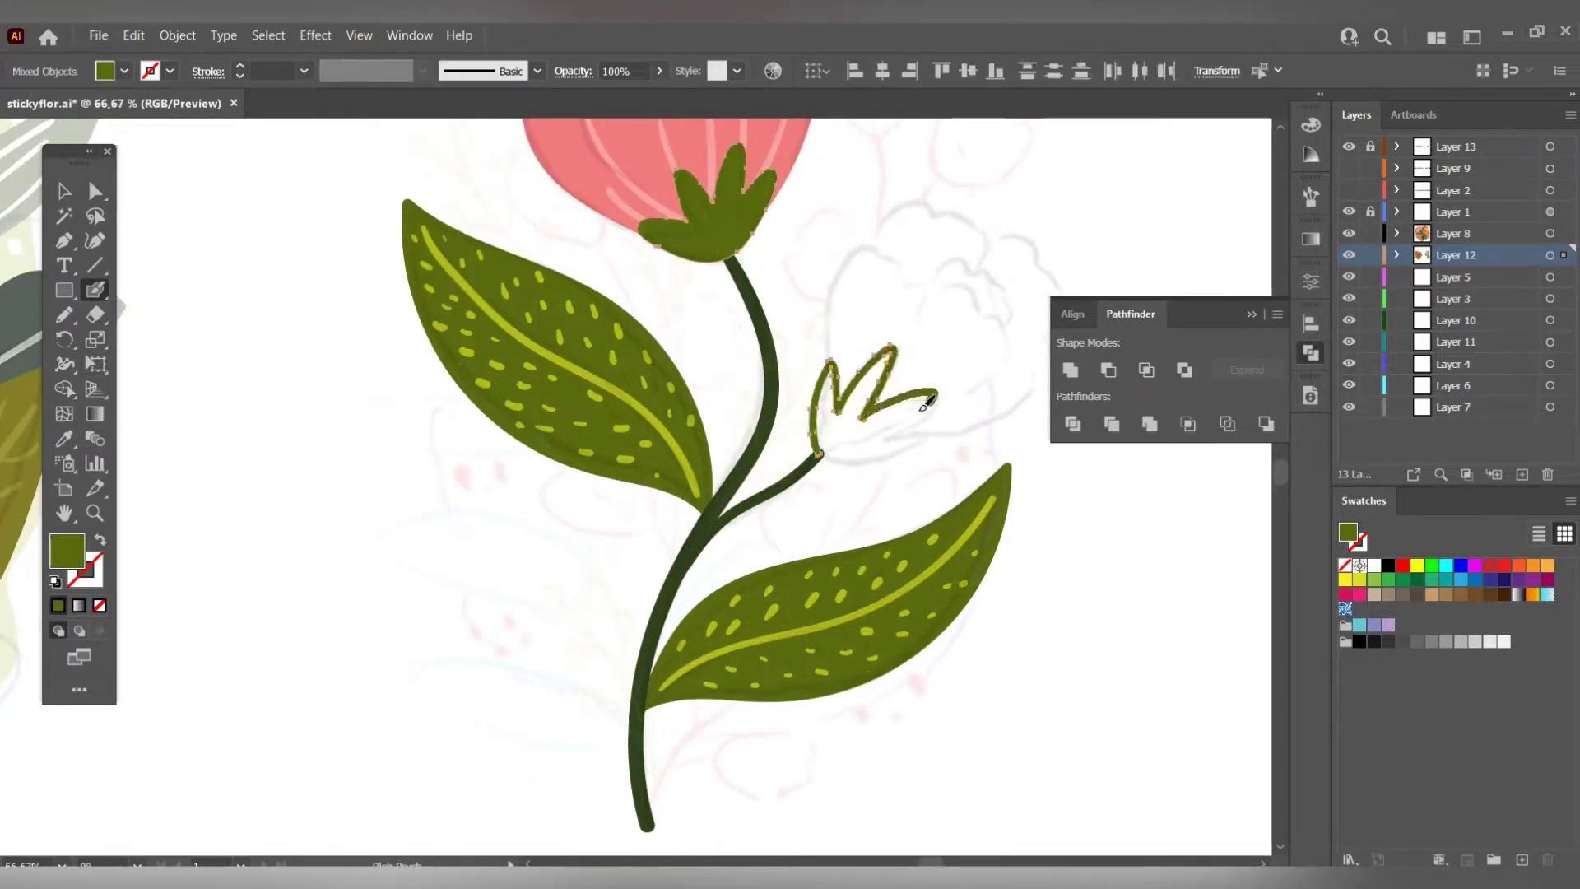
{"action": "key", "text": "a"}
{"action": "key", "text": "ctrl+minus"}
{"action": "key", "text": "ctrl+minus"}
{"action": "key", "text": "ctrl+minus"}
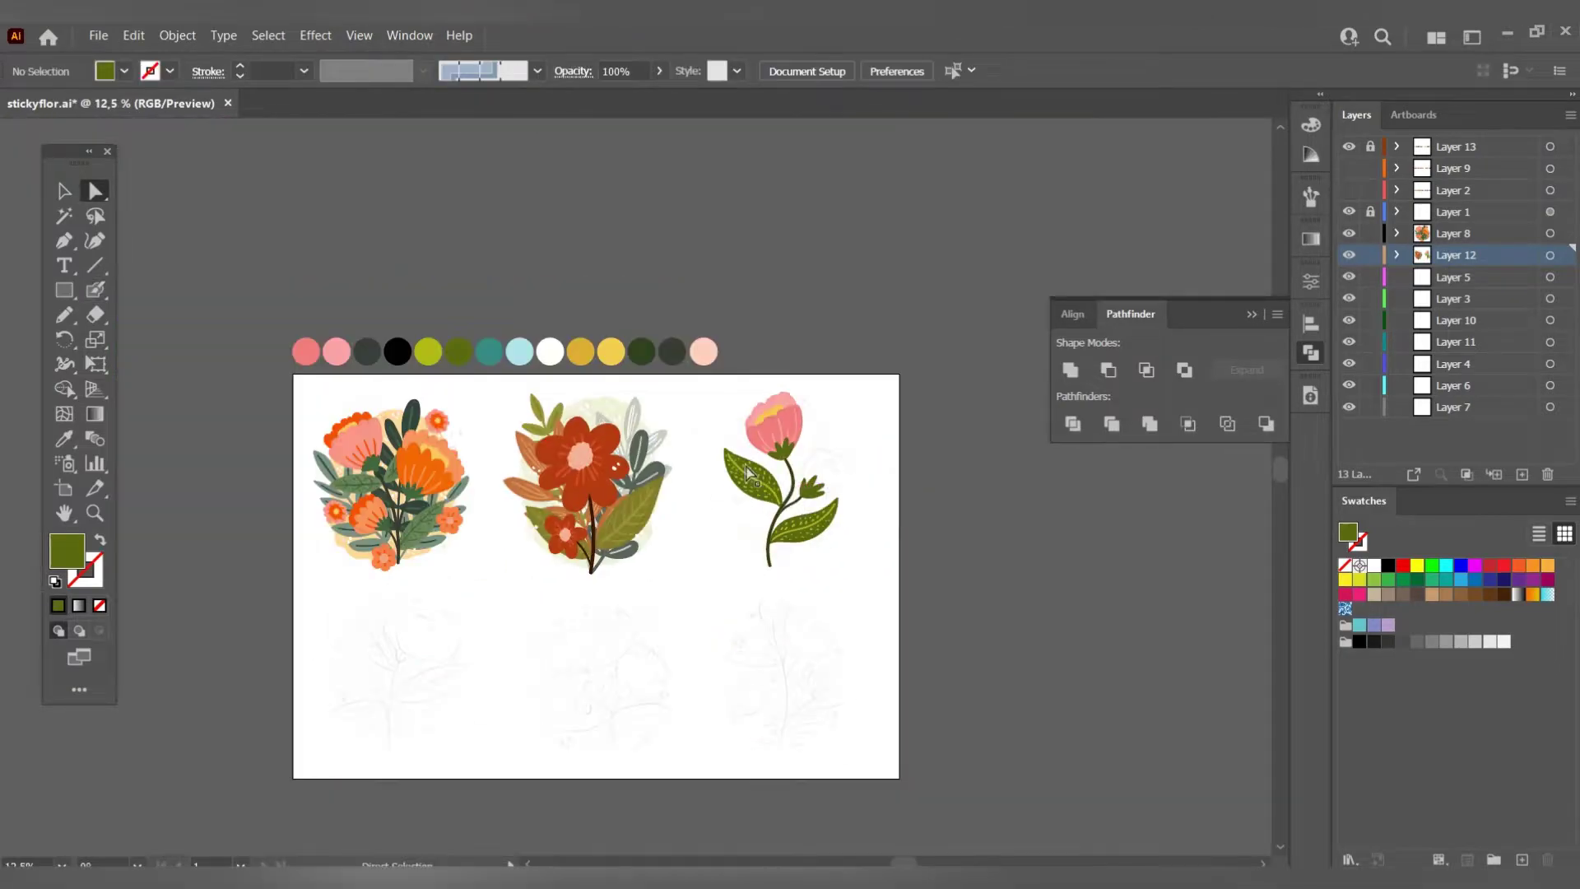
{"action": "key", "text": "ctrl+plus"}
{"action": "key", "text": "ctrl+plus"}
{"action": "key", "text": "ctrl+plus"}
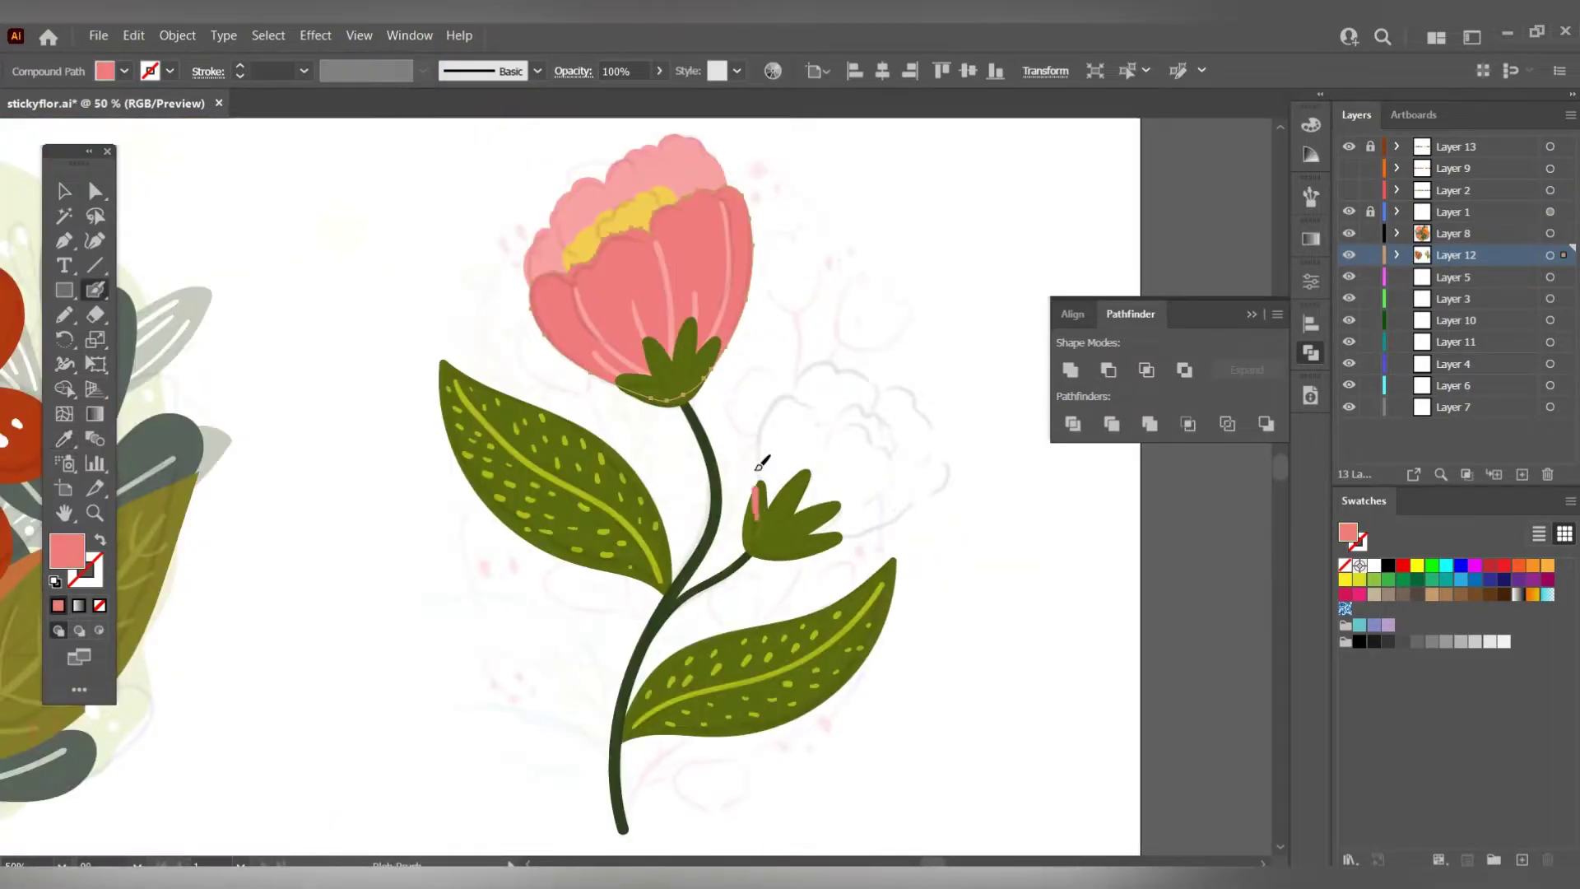
{"action": "left_click_drag", "start_coordinate": [758, 467], "coordinate": [894, 447]}
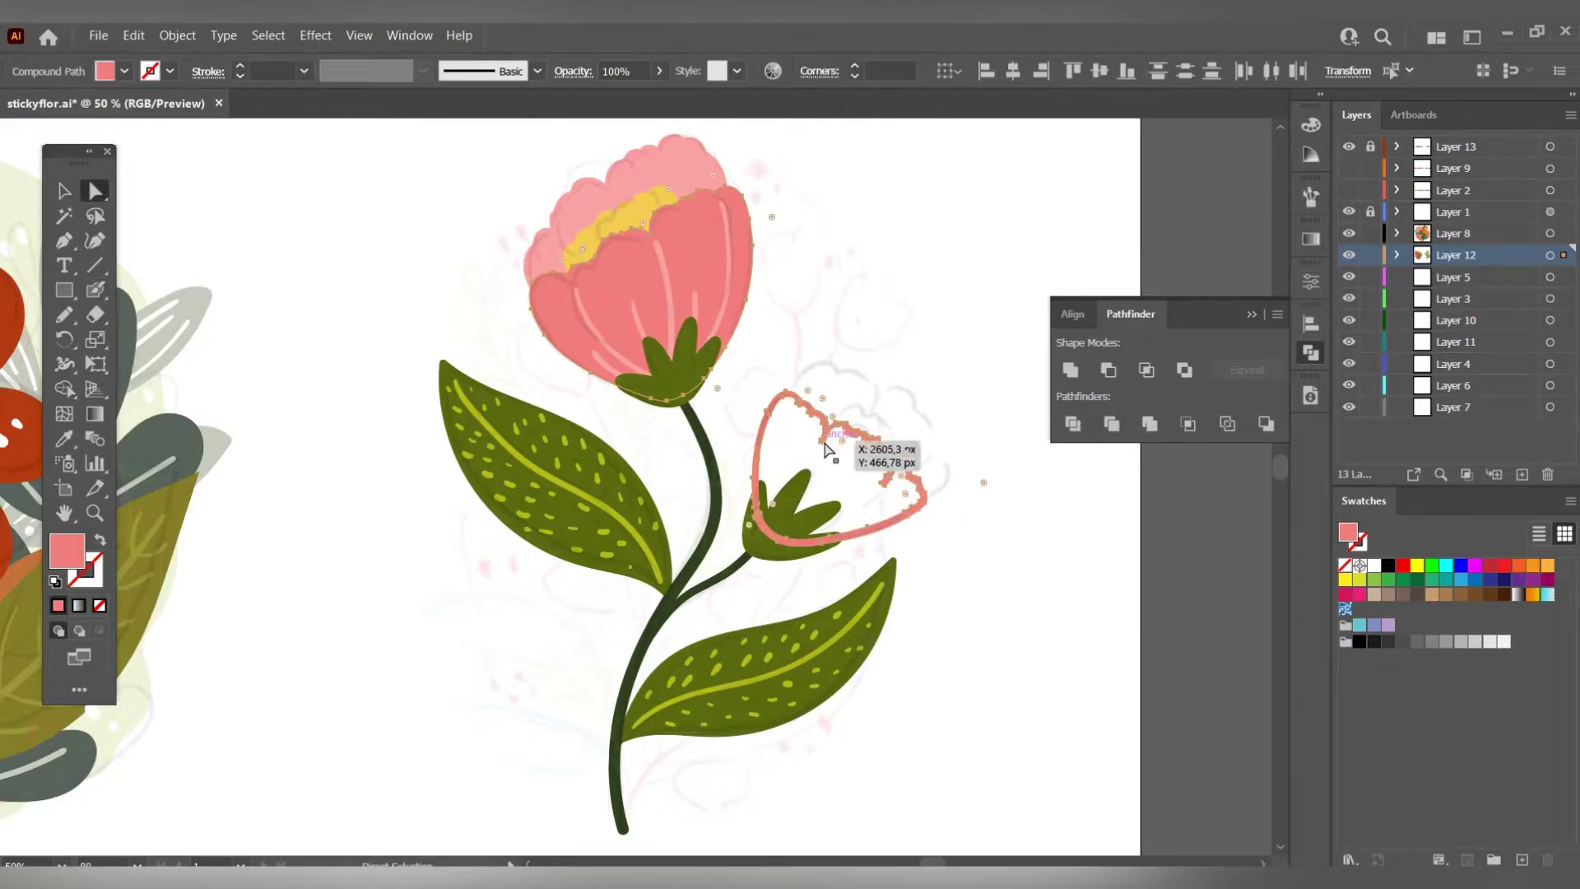
{"action": "left_click_drag", "start_coordinate": [779, 528], "coordinate": [782, 531]}
Add a light-pink back petal and a yellow centre inside the second bloom.
{"action": "left_click_drag", "start_coordinate": [793, 389], "coordinate": [925, 402]}
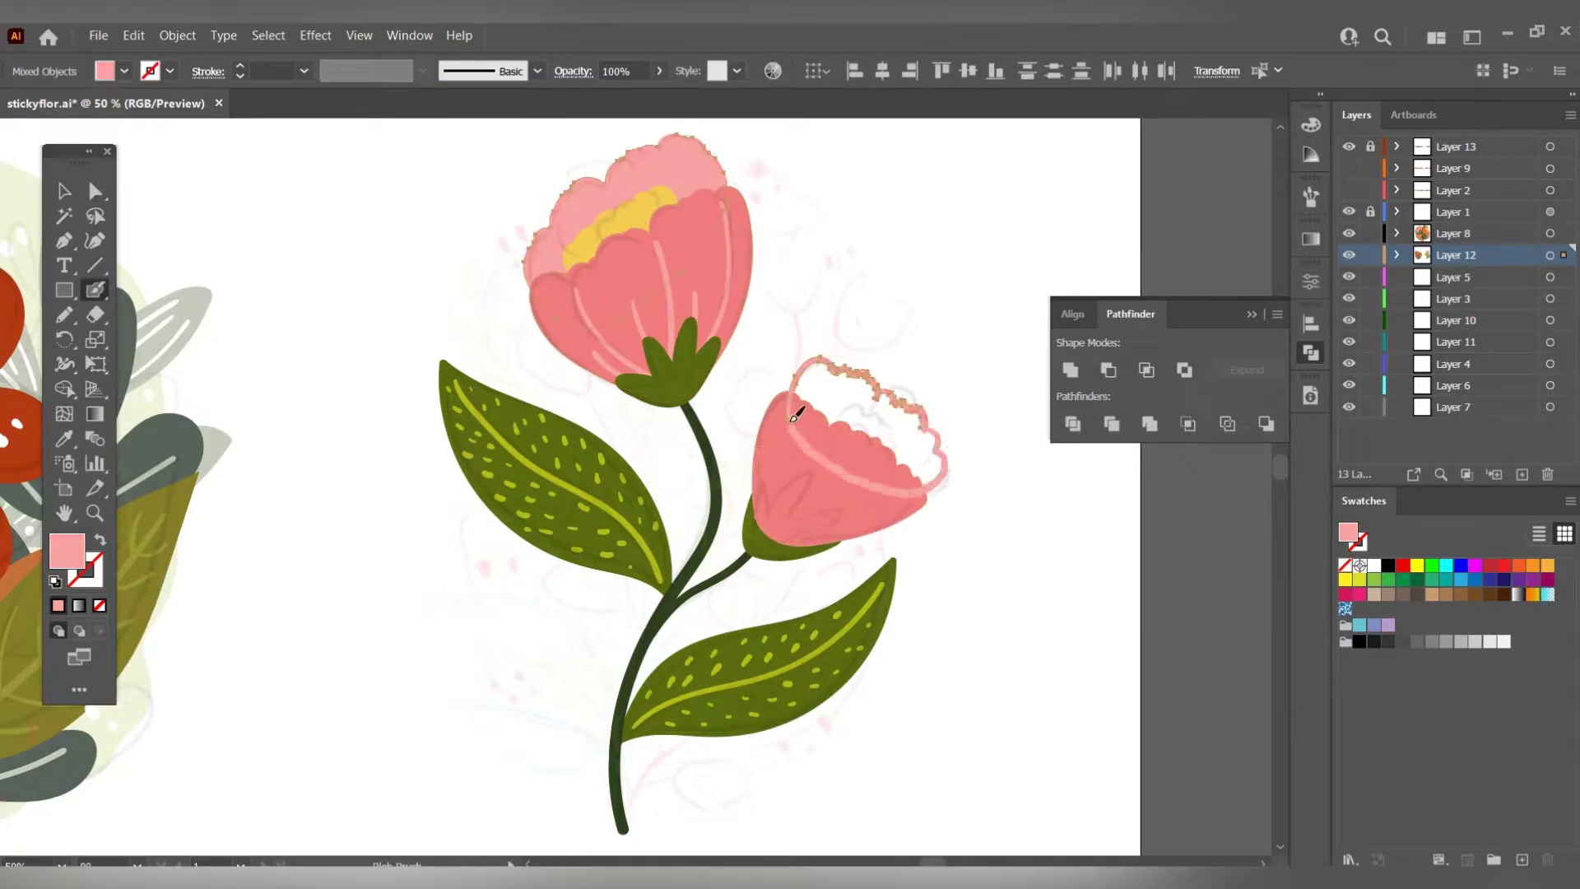
{"action": "mouse_move", "coordinate": [794, 415]}
{"action": "left_mouse_down"}
{"action": "mouse_move", "coordinate": [899, 438]}
{"action": "mouse_move", "coordinate": [887, 451]}
{"action": "left_mouse_up"}
{"action": "key", "text": "a"}
{"action": "key", "text": "ctrl+shift+a"}
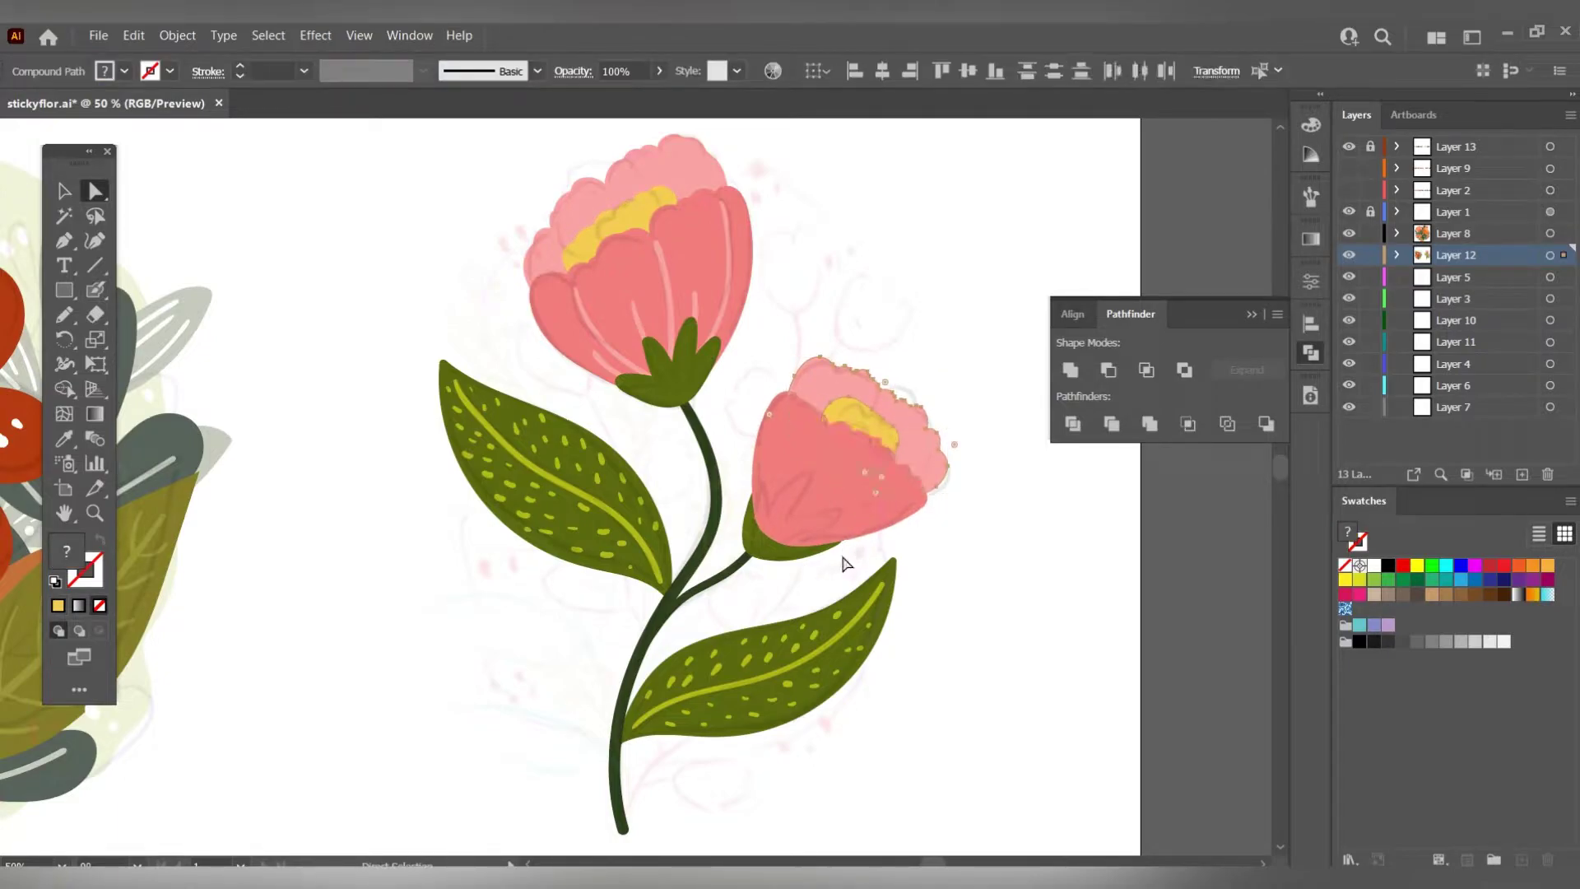
{"action": "scroll", "coordinate": [974, 458], "scroll_direction": "down", "scroll_amount": 3}
{"action": "scroll", "coordinate": [876, 437], "scroll_direction": "up", "scroll_amount": 3}
{"action": "key", "text": "shift+b"}
{"action": "left_click_drag", "start_coordinate": [864, 442], "coordinate": [873, 487]}
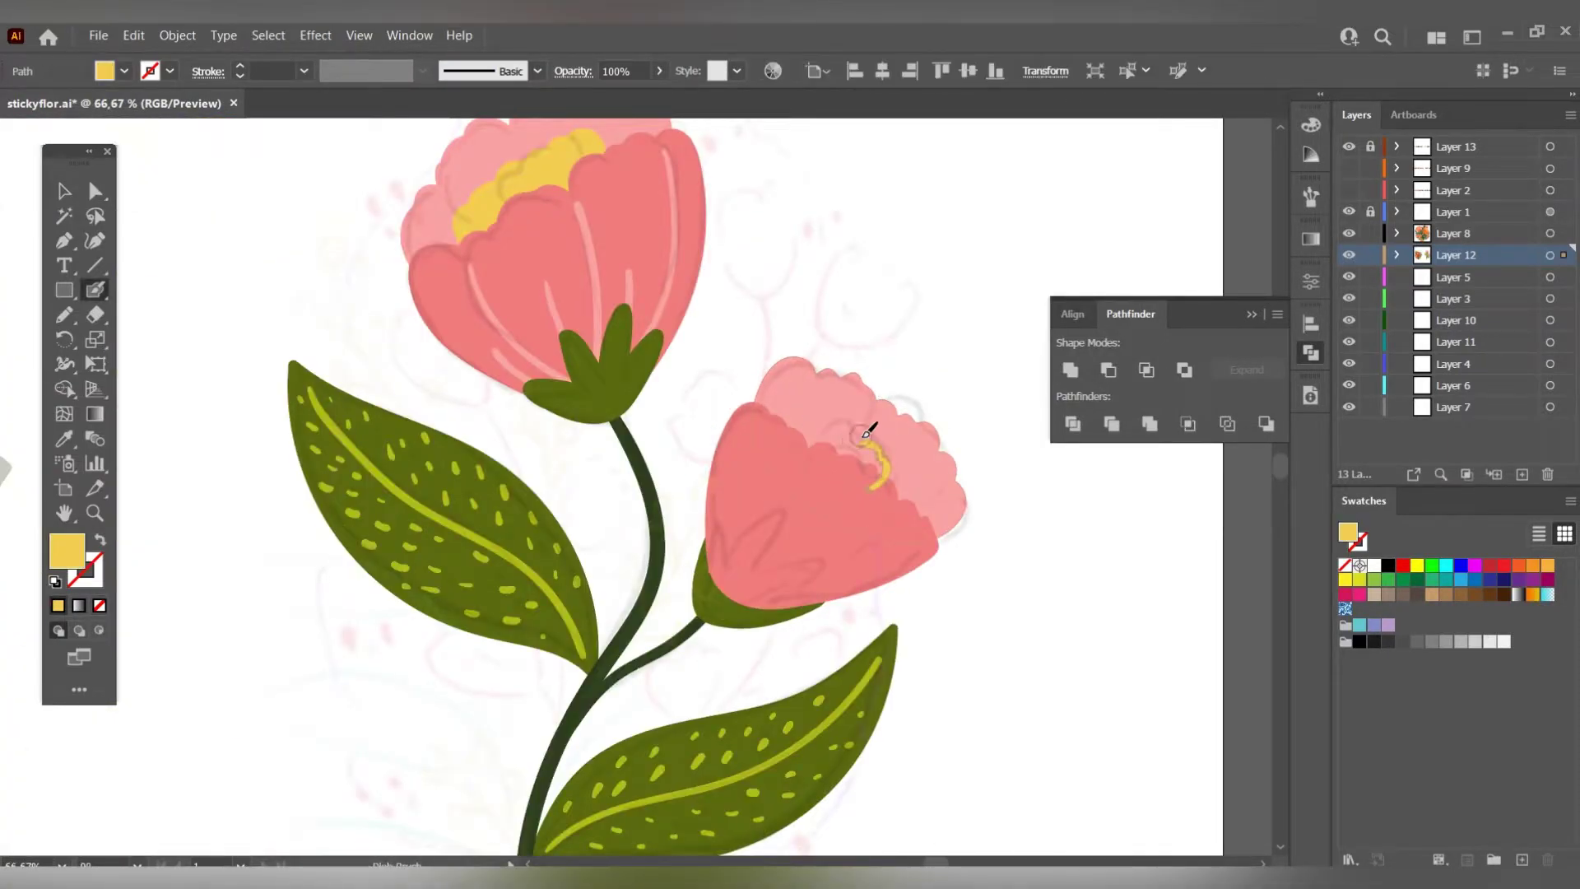
Bring the front pink petal in front of the yellow centre.
{"action": "key", "text": "a"}
{"action": "key", "text": "ctrl+shift+a"}
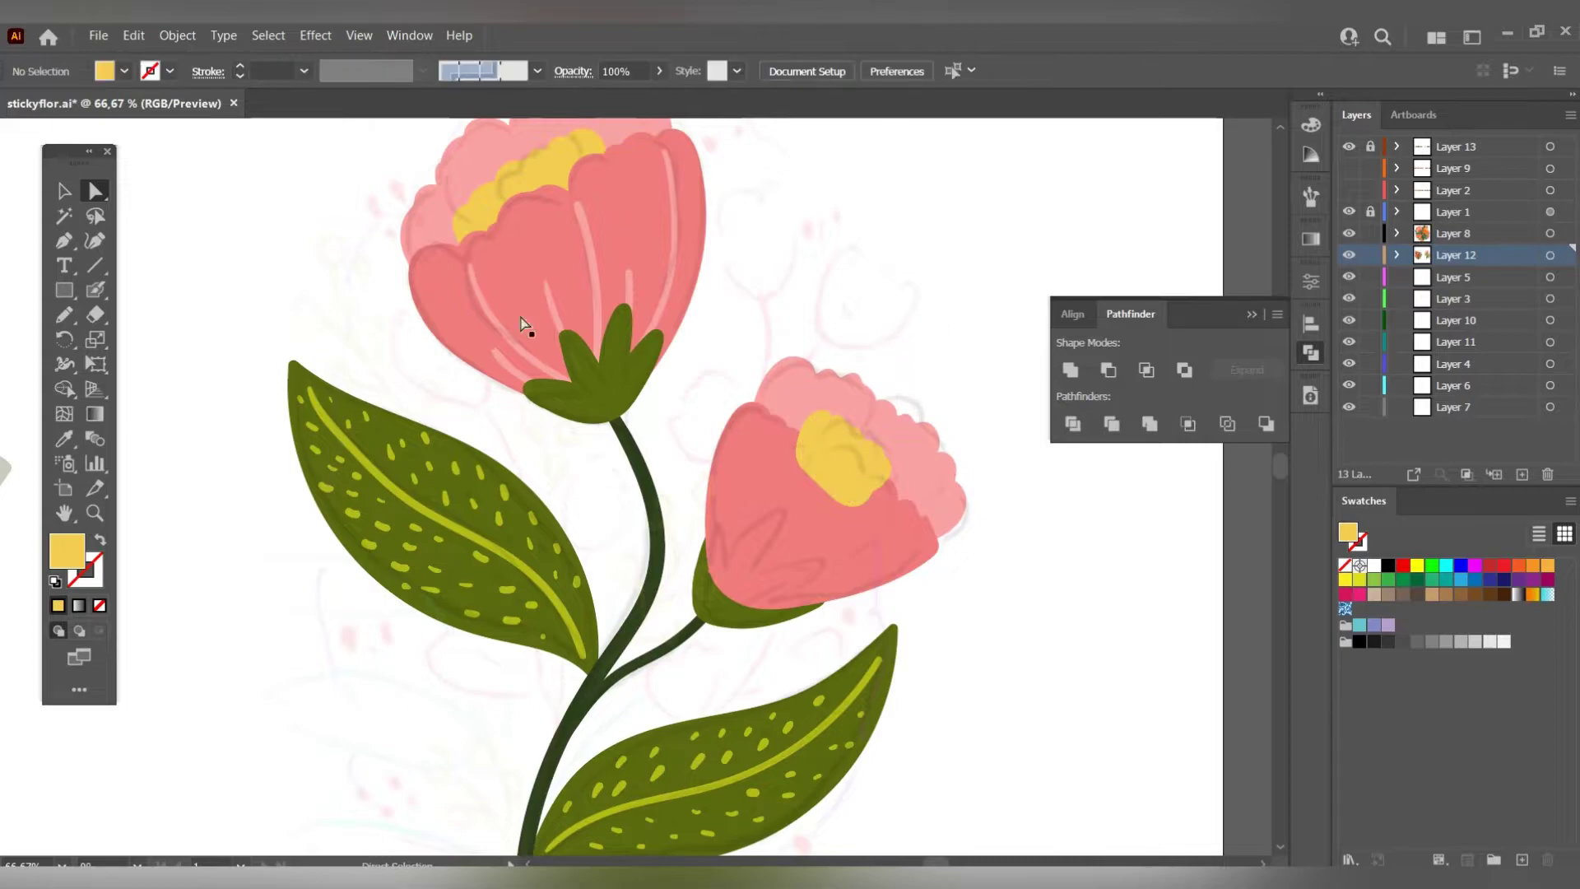
{"action": "left_click", "coordinate": [802, 455]}
{"action": "left_click", "coordinate": [915, 472]}
{"action": "key", "text": "ctrl+shift+bracketright"}
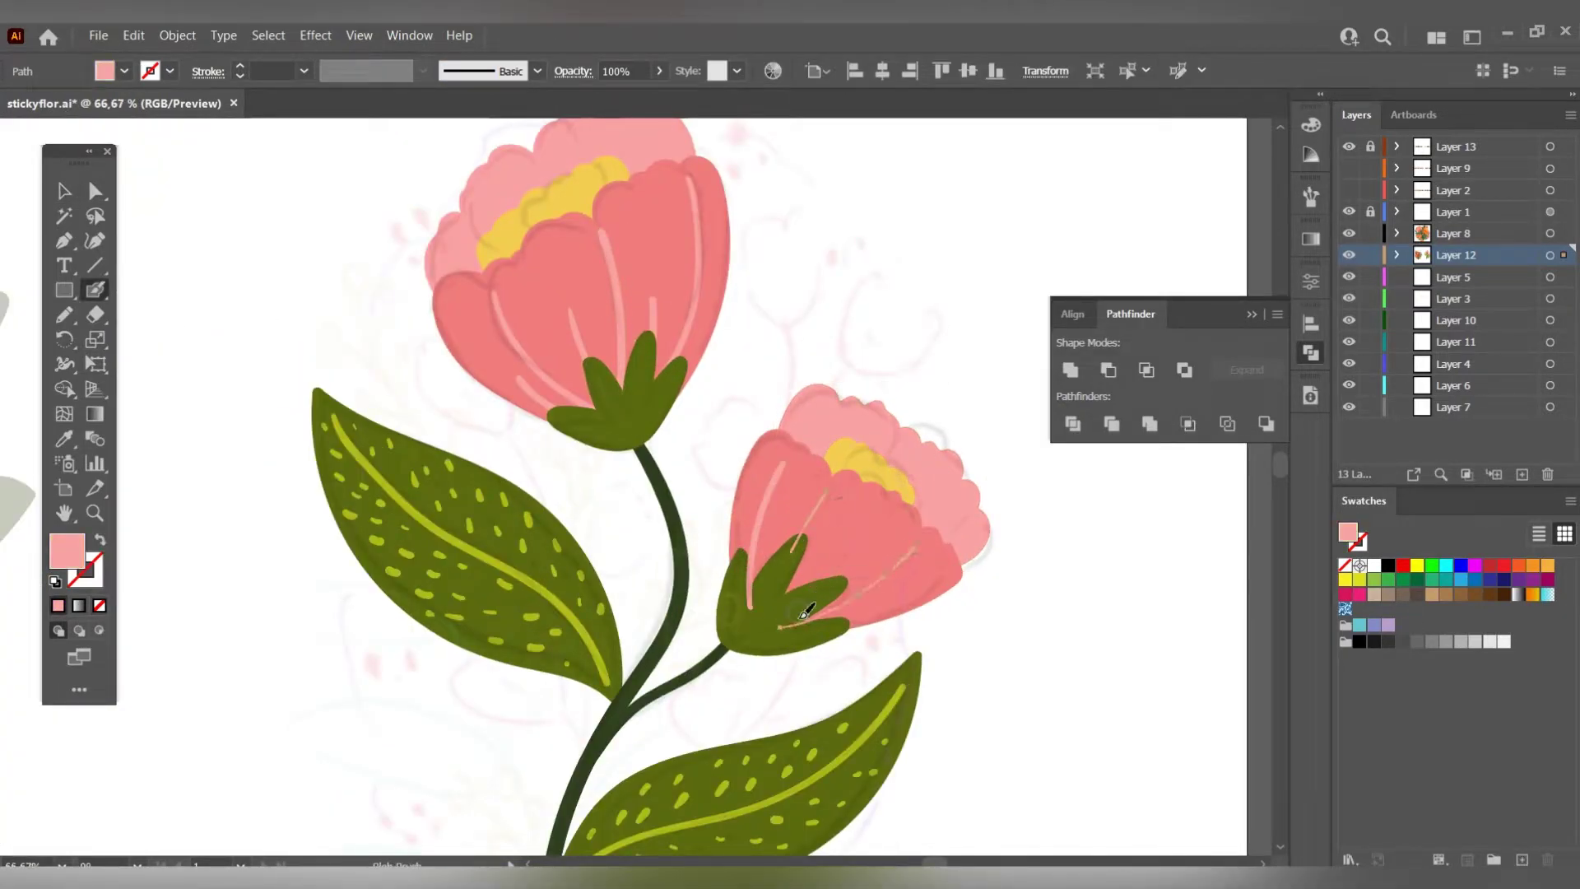
Deselect the bloom, zoom out to the artboard and select the flower's stem.
{"action": "key", "text": "ctrl+shift+a"}
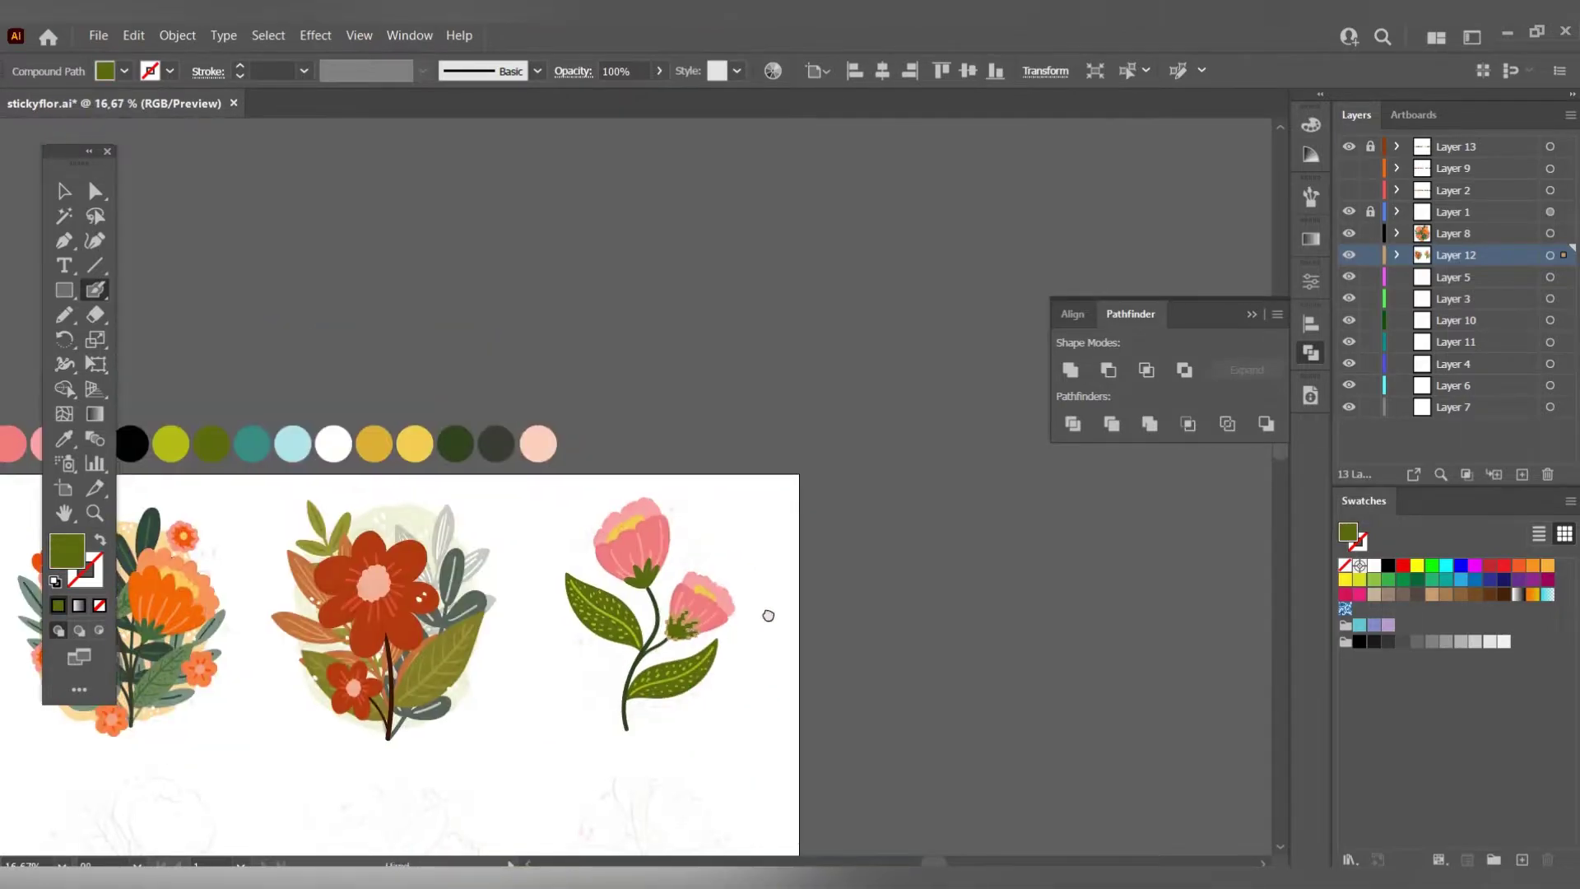
{"action": "key", "text": "ctrl+minus"}
{"action": "key", "text": "ctrl+minus"}
{"action": "key", "text": "ctrl+minus"}
{"action": "scroll", "coordinate": [823, 594], "scroll_direction": "up", "scroll_amount": 3}
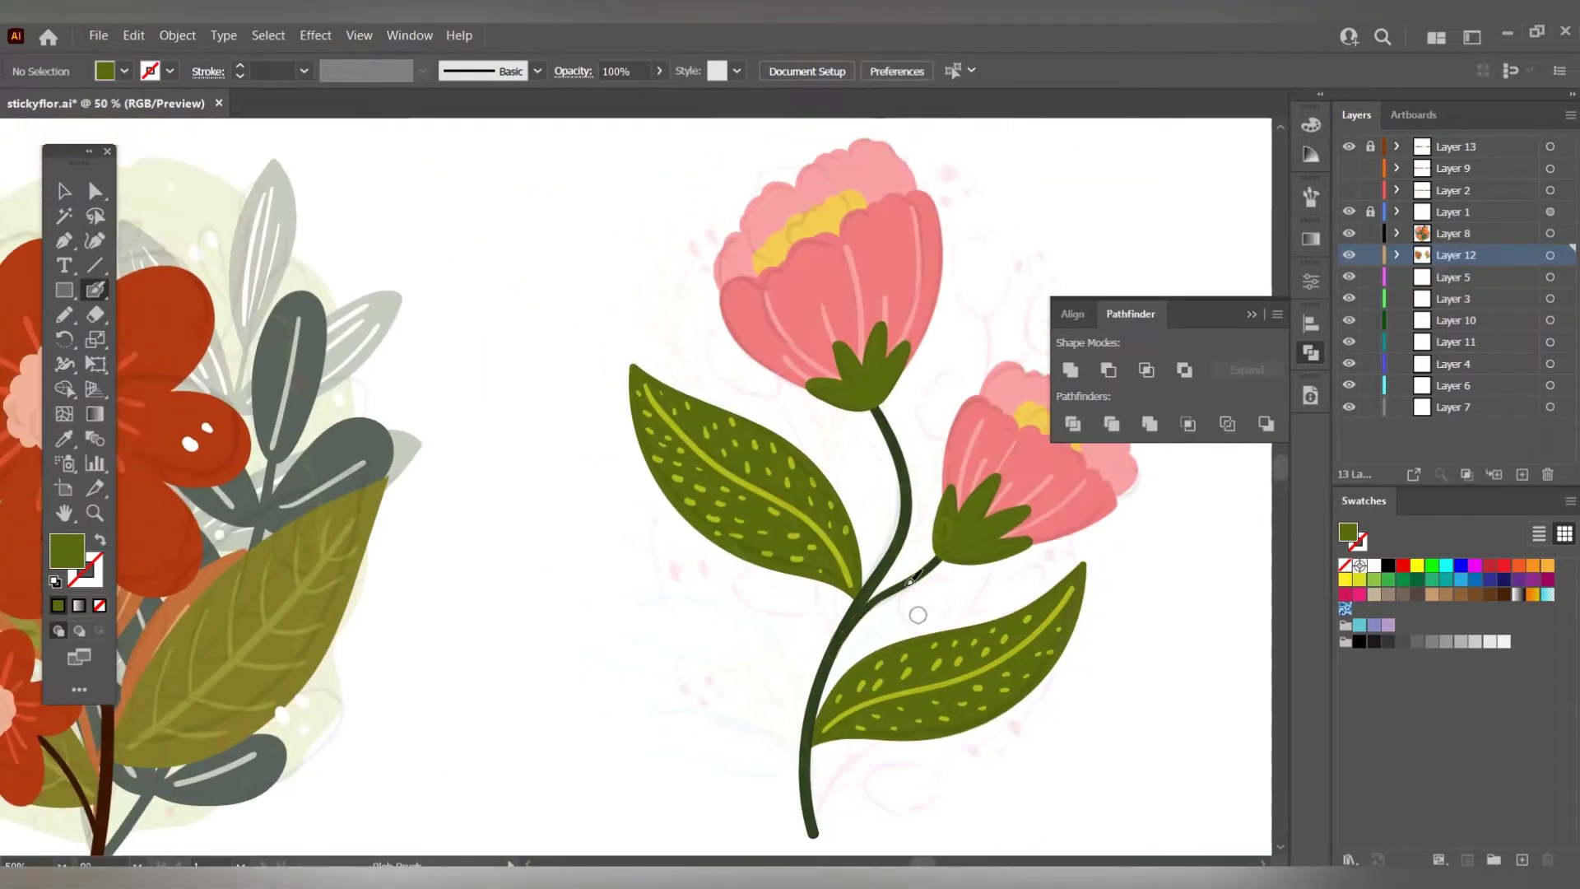
{"action": "left_click", "coordinate": [916, 610], "text": "ctrl"}
{"action": "scroll", "coordinate": [916, 610], "scroll_direction": "up", "scroll_amount": 2}
{"action": "key", "text": "ctrl+minus"}
Move the whole tulip illustration to another layer and hide it to reveal the sketch.
{"action": "key", "text": "v"}
{"action": "left_click_drag", "start_coordinate": [565, 271], "coordinate": [895, 747]}
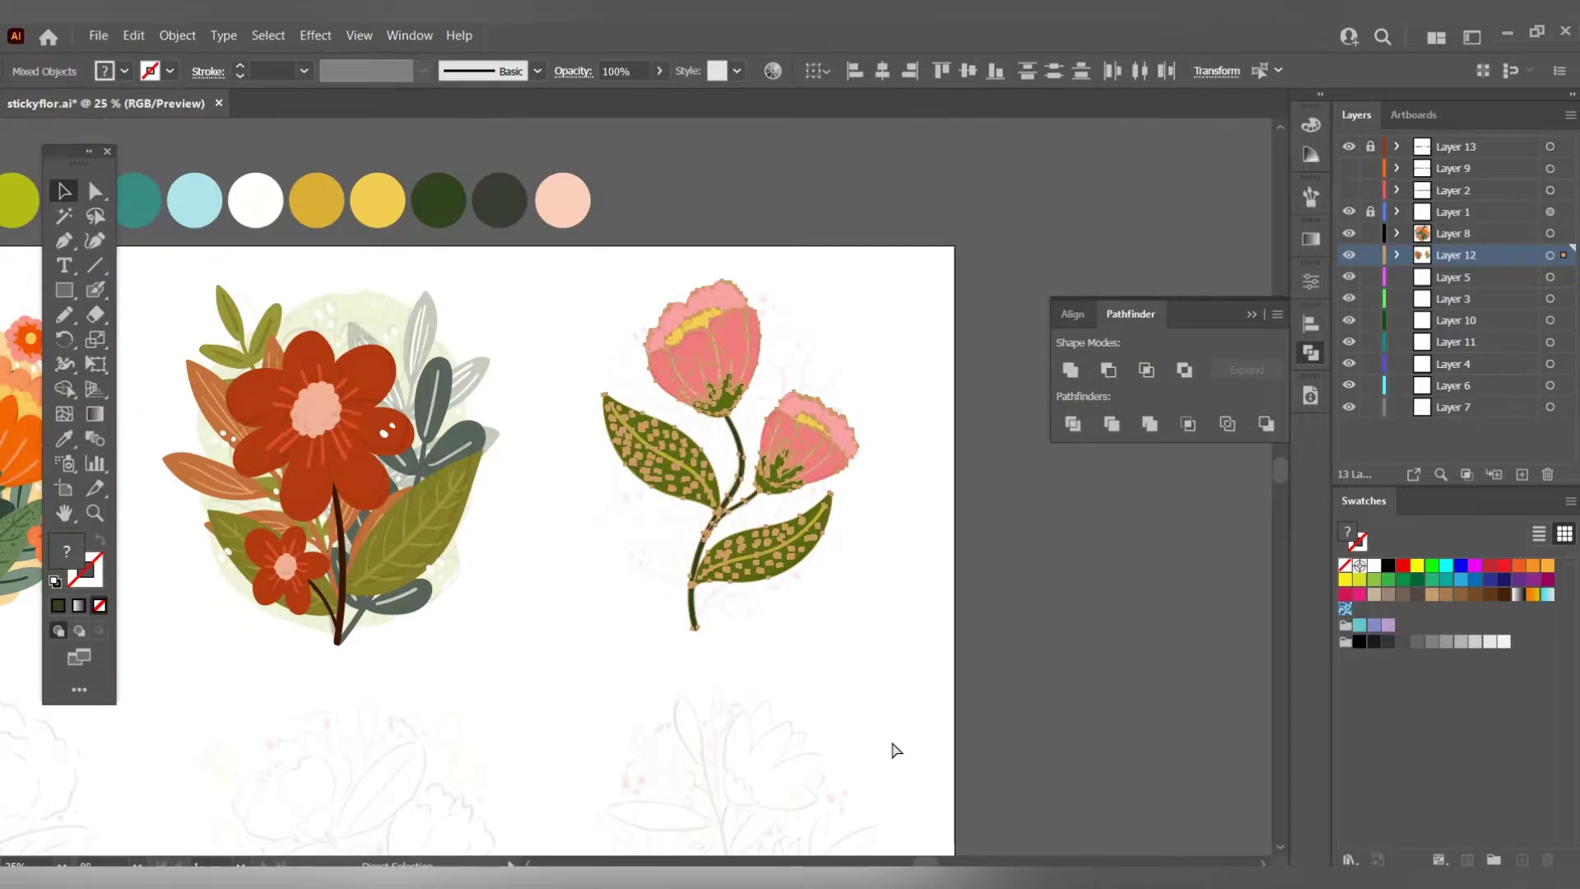
{"action": "left_click_drag", "start_coordinate": [1564, 255], "coordinate": [1547, 282]}
{"action": "left_click", "coordinate": [1348, 276]}
Paint a dark branch with side twigs and a second branching stem over the sketch.
{"action": "scroll", "coordinate": [694, 597], "scroll_direction": "up", "scroll_amount": 4}
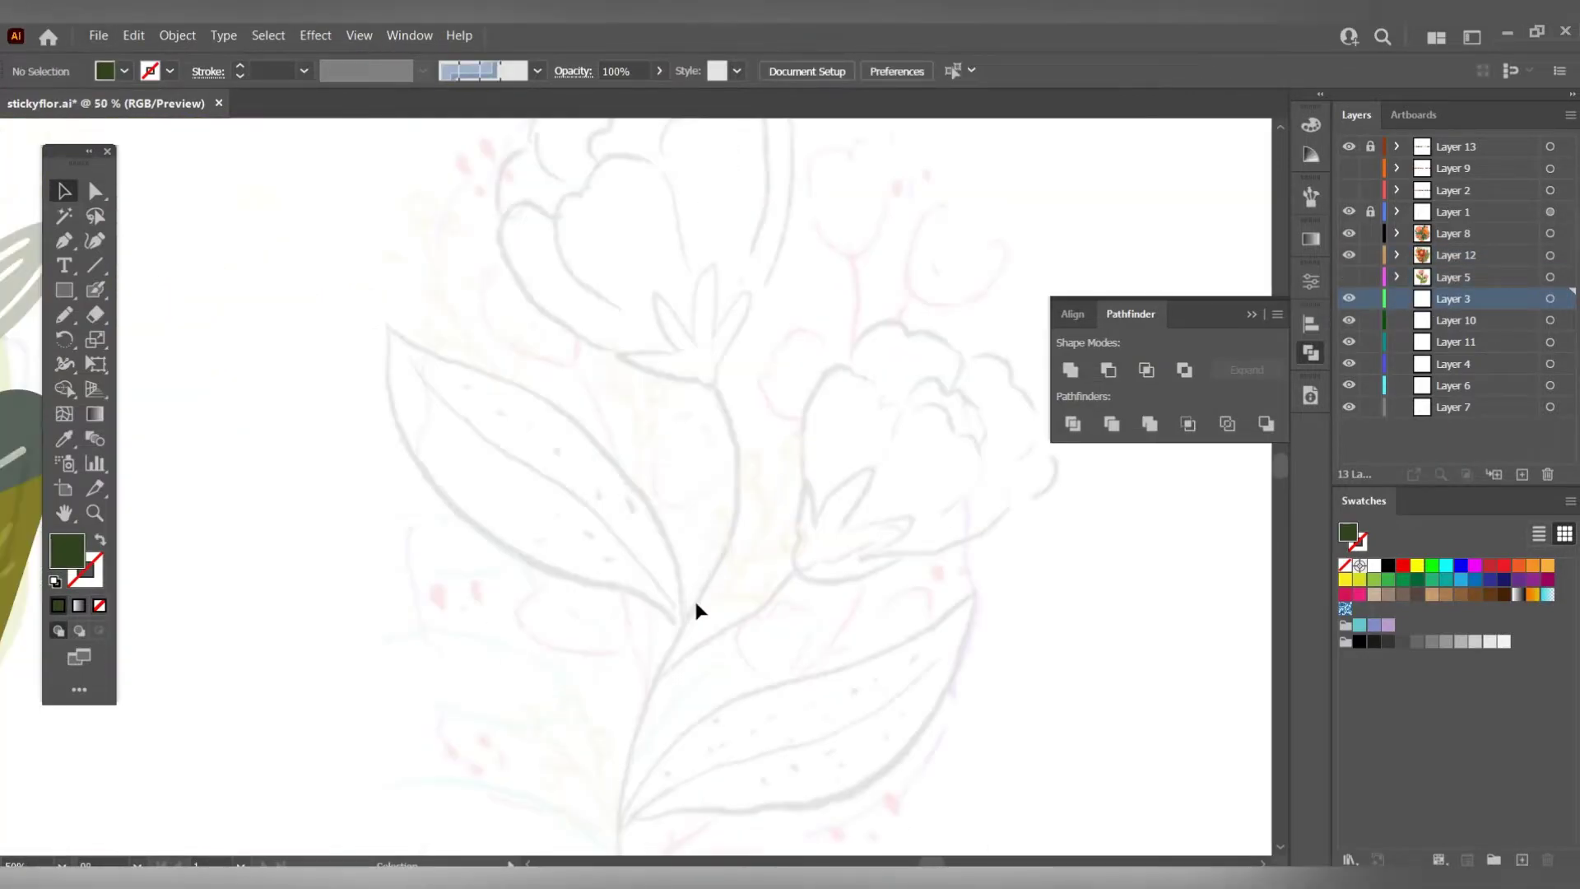
{"action": "scroll", "coordinate": [652, 518], "scroll_direction": "down", "scroll_amount": 5}
{"action": "key", "text": "i"}
{"action": "scroll", "coordinate": [785, 560], "scroll_direction": "up", "scroll_amount": 4}
{"action": "key", "text": "shift+b"}
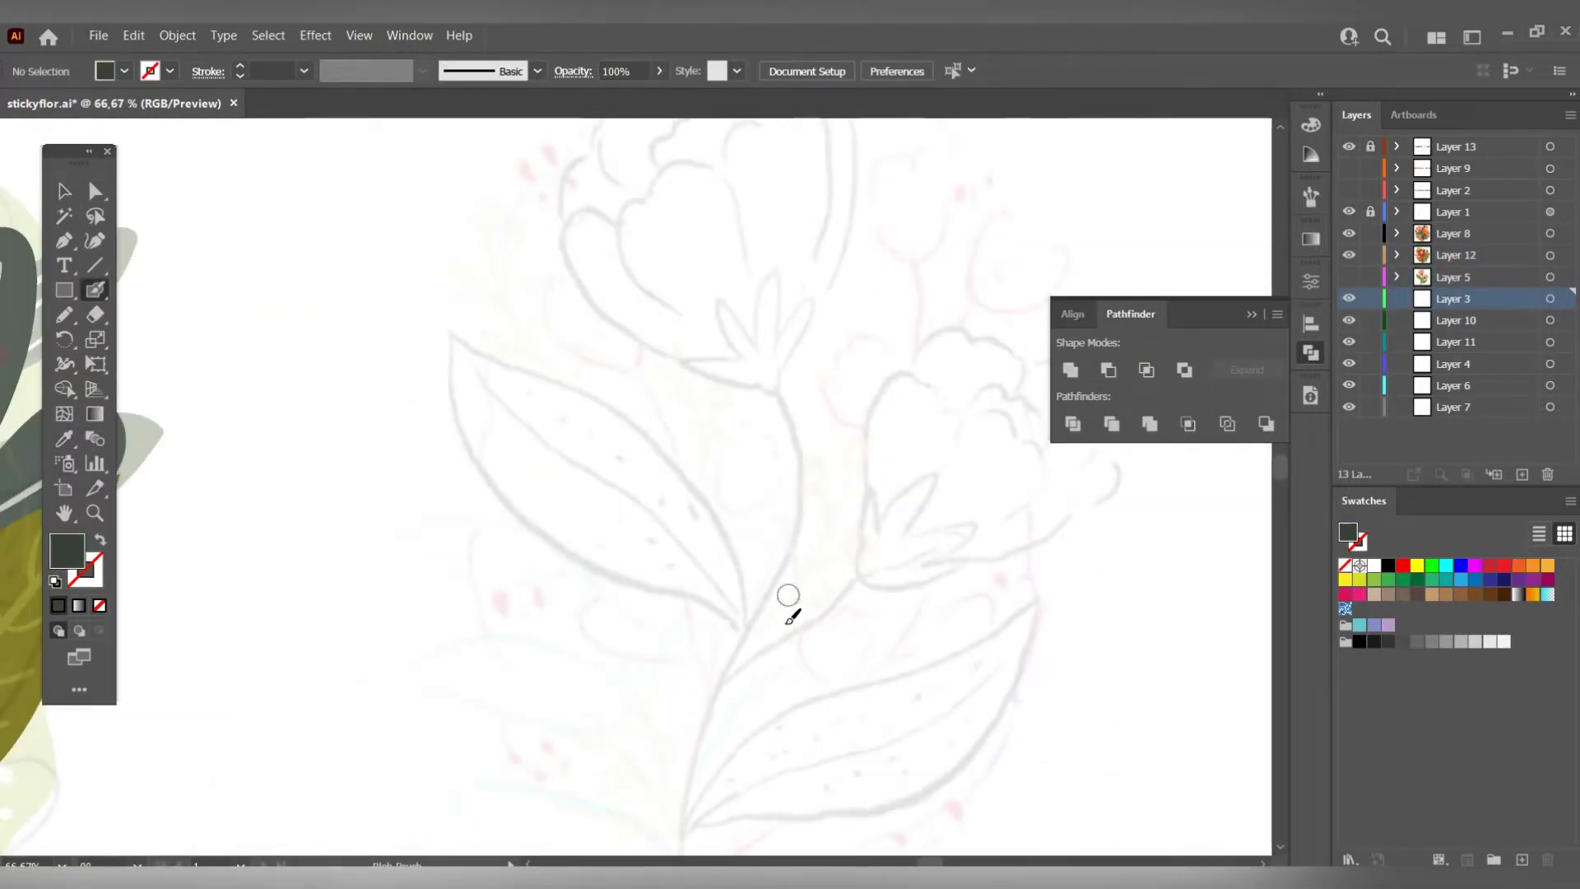
{"action": "left_click_drag", "start_coordinate": [821, 551], "coordinate": [853, 474]}
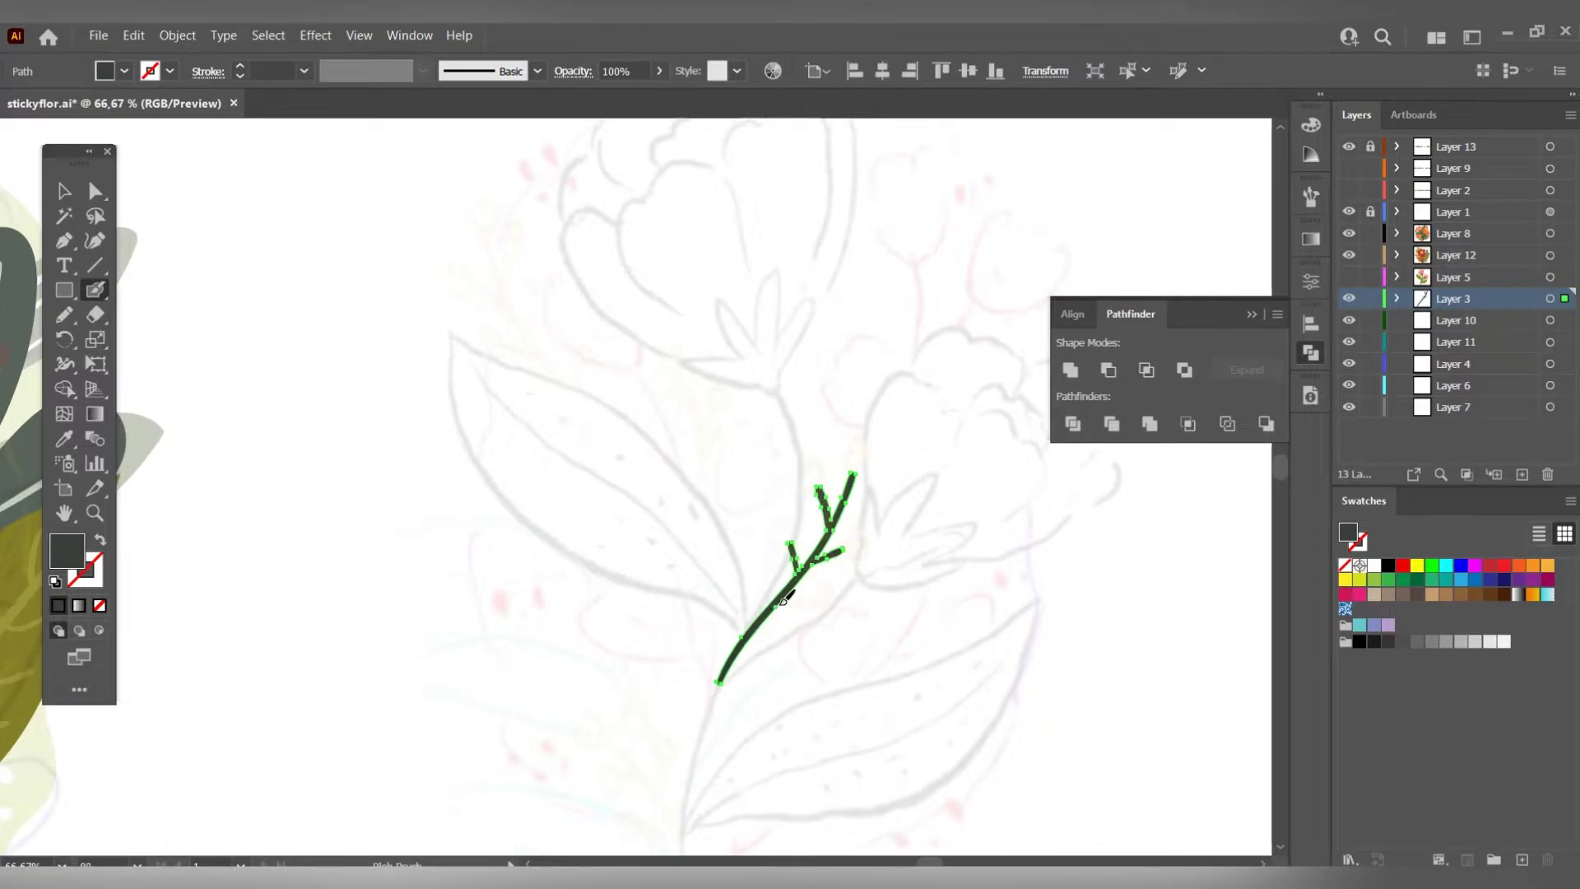
{"action": "scroll", "coordinate": [786, 599], "scroll_direction": "down", "scroll_amount": 5}
{"action": "mouse_move", "coordinate": [714, 526]}
{"action": "left_mouse_down"}
{"action": "mouse_move", "coordinate": [766, 722]}
{"action": "mouse_move", "coordinate": [720, 568]}
{"action": "mouse_move", "coordinate": [739, 554]}
{"action": "left_mouse_up"}
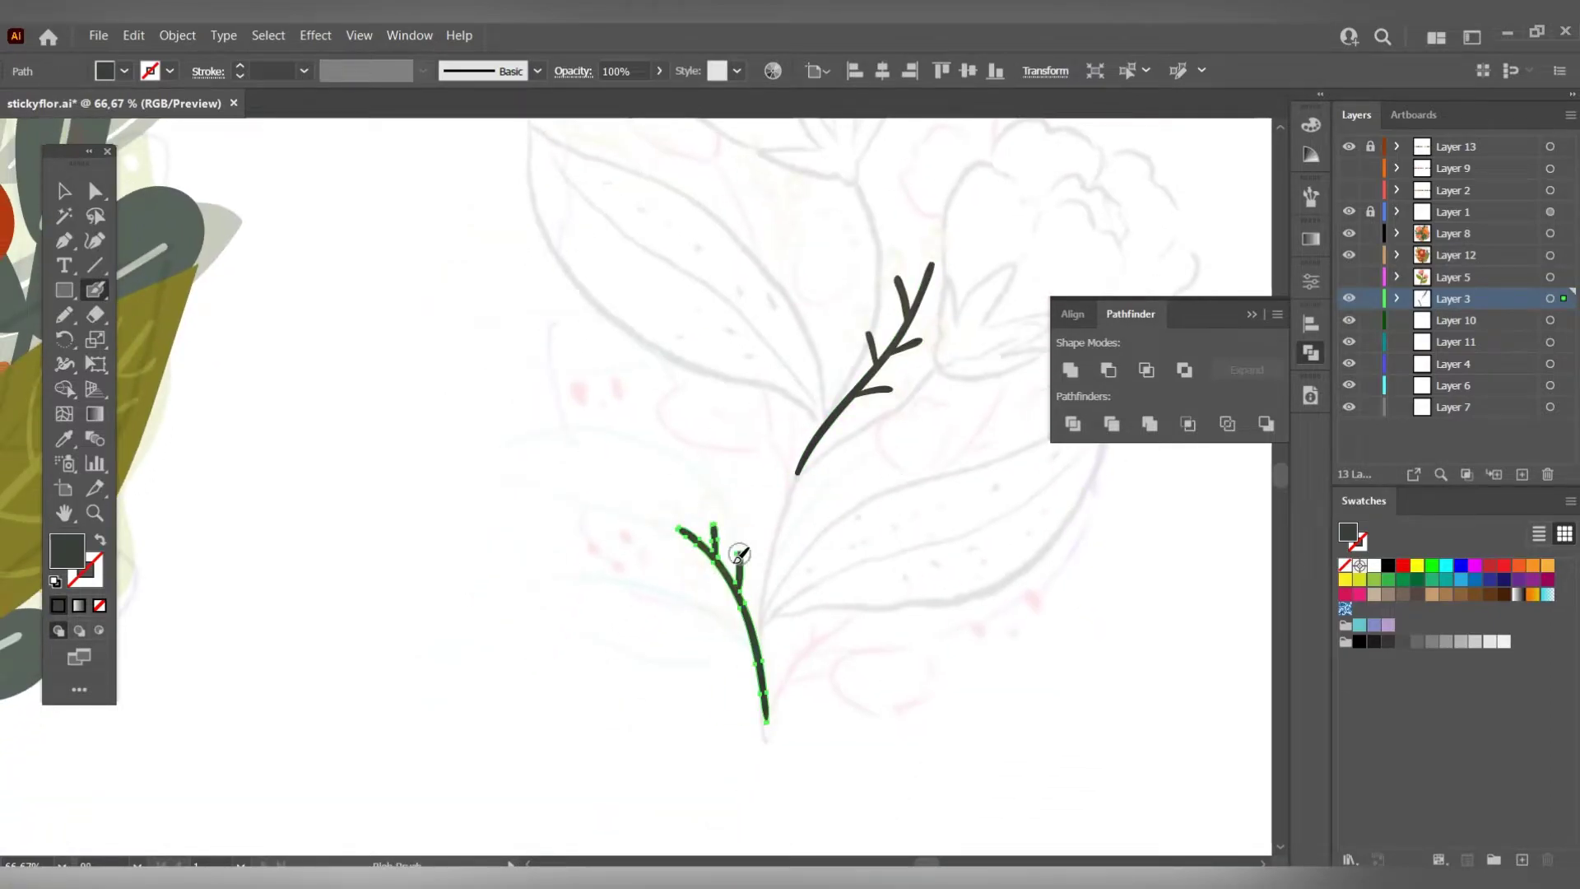
Paint another twig-like stem with a small side branch.
{"action": "scroll", "coordinate": [732, 461], "scroll_direction": "up", "scroll_amount": 5}
{"action": "scroll", "coordinate": [714, 492], "scroll_direction": "left", "scroll_amount": 1}
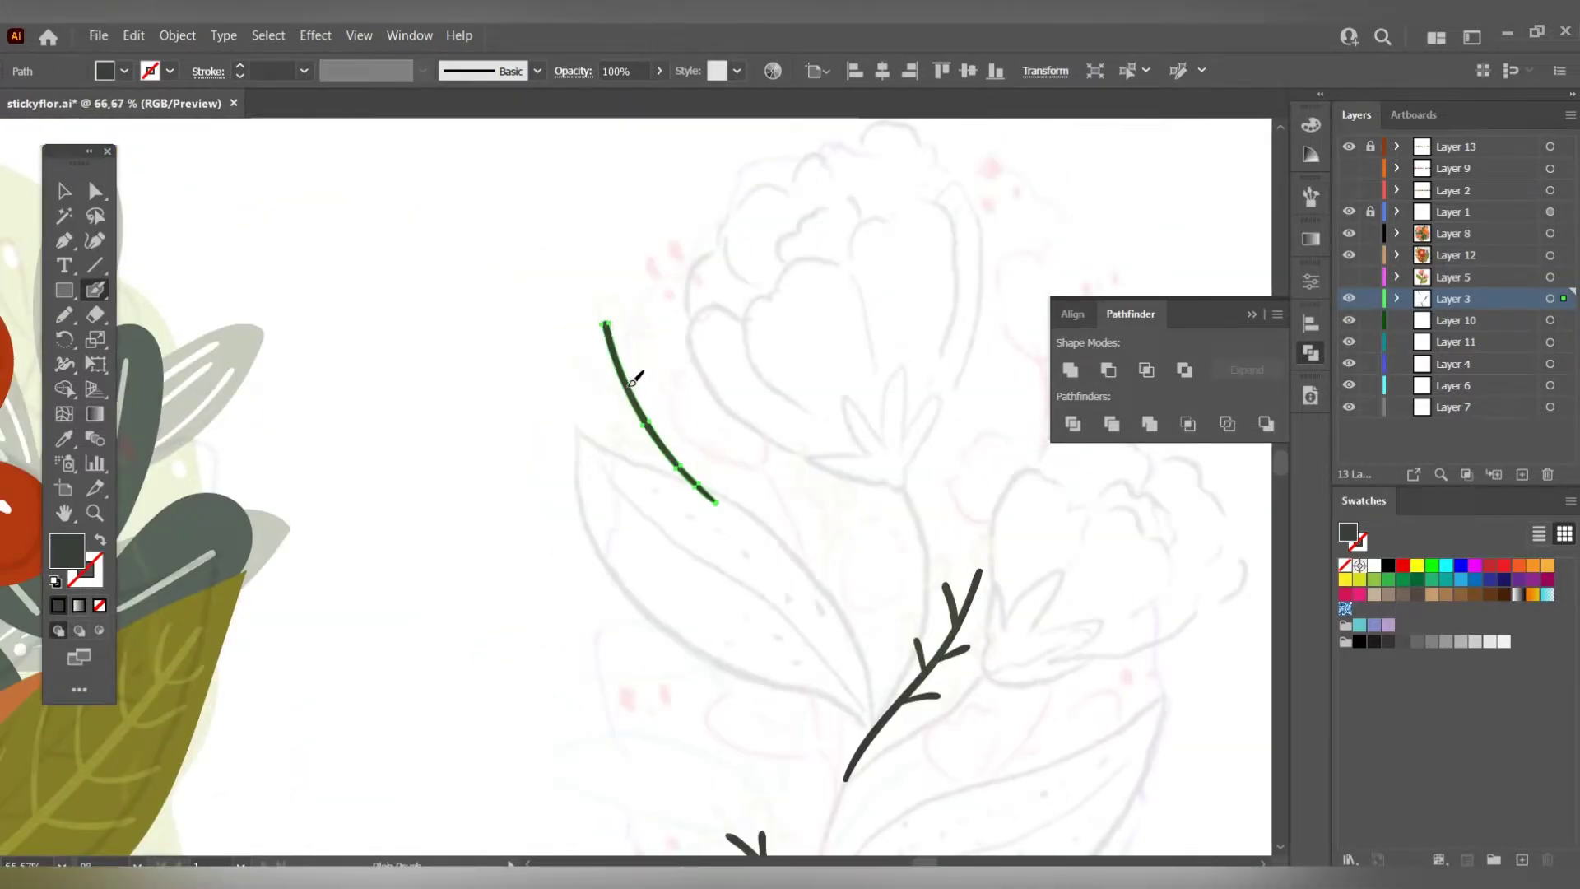
{"action": "left_click_drag", "start_coordinate": [799, 505], "coordinate": [729, 441]}
{"action": "left_click_drag", "start_coordinate": [741, 407], "coordinate": [761, 552]}
{"action": "left_click_drag", "start_coordinate": [743, 435], "coordinate": [729, 424]}
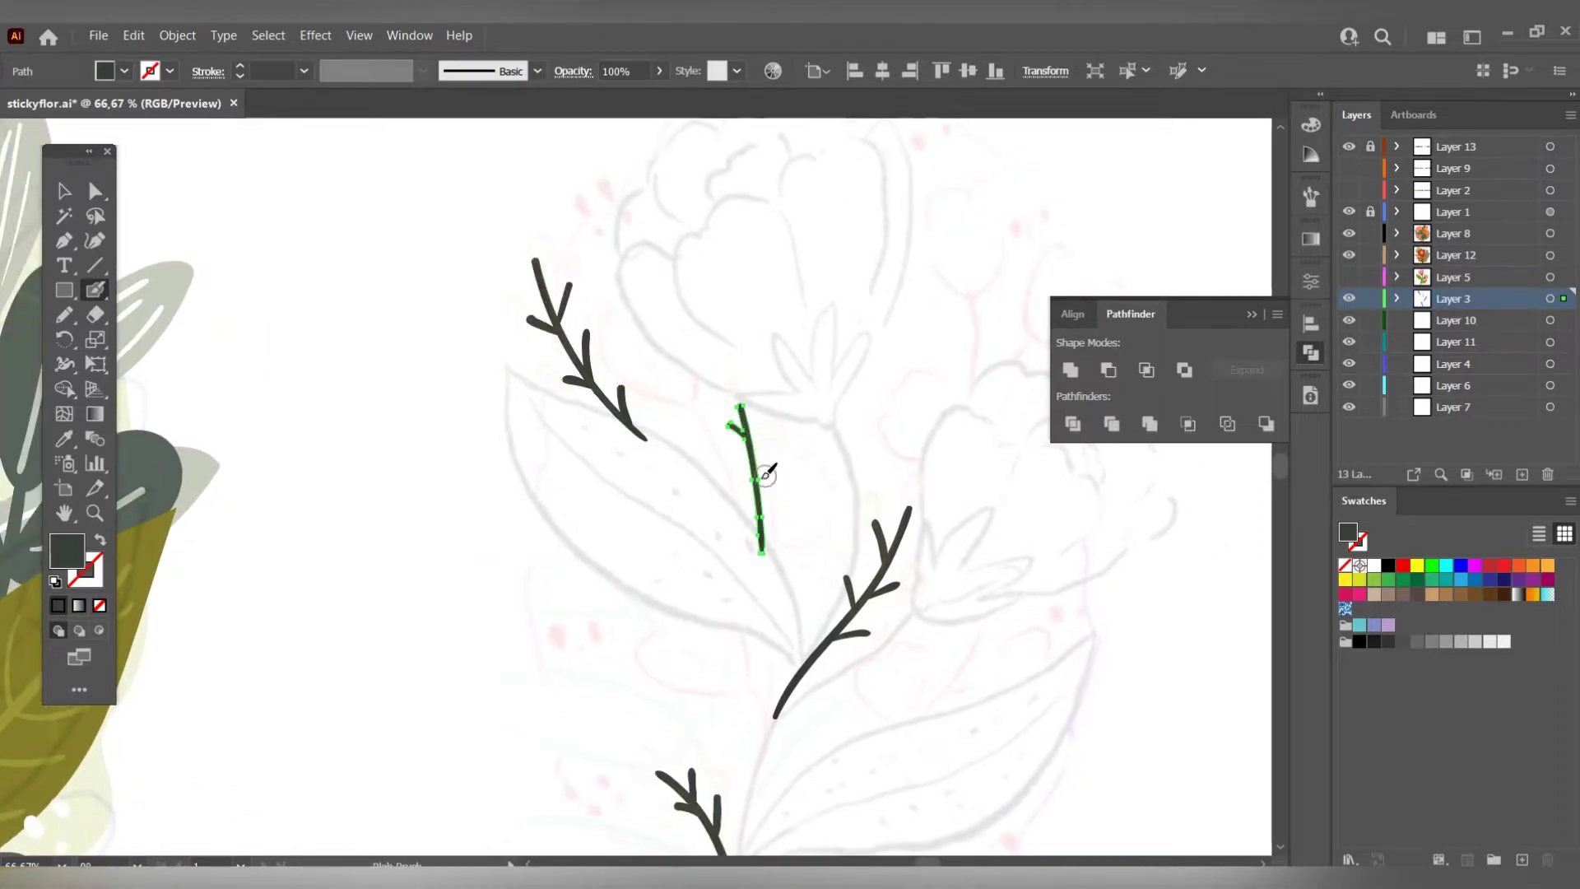
Sample mustard yellow and paint a berry at a branch tip.
{"action": "key", "text": "ctrl+minus"}
{"action": "key", "text": "i"}
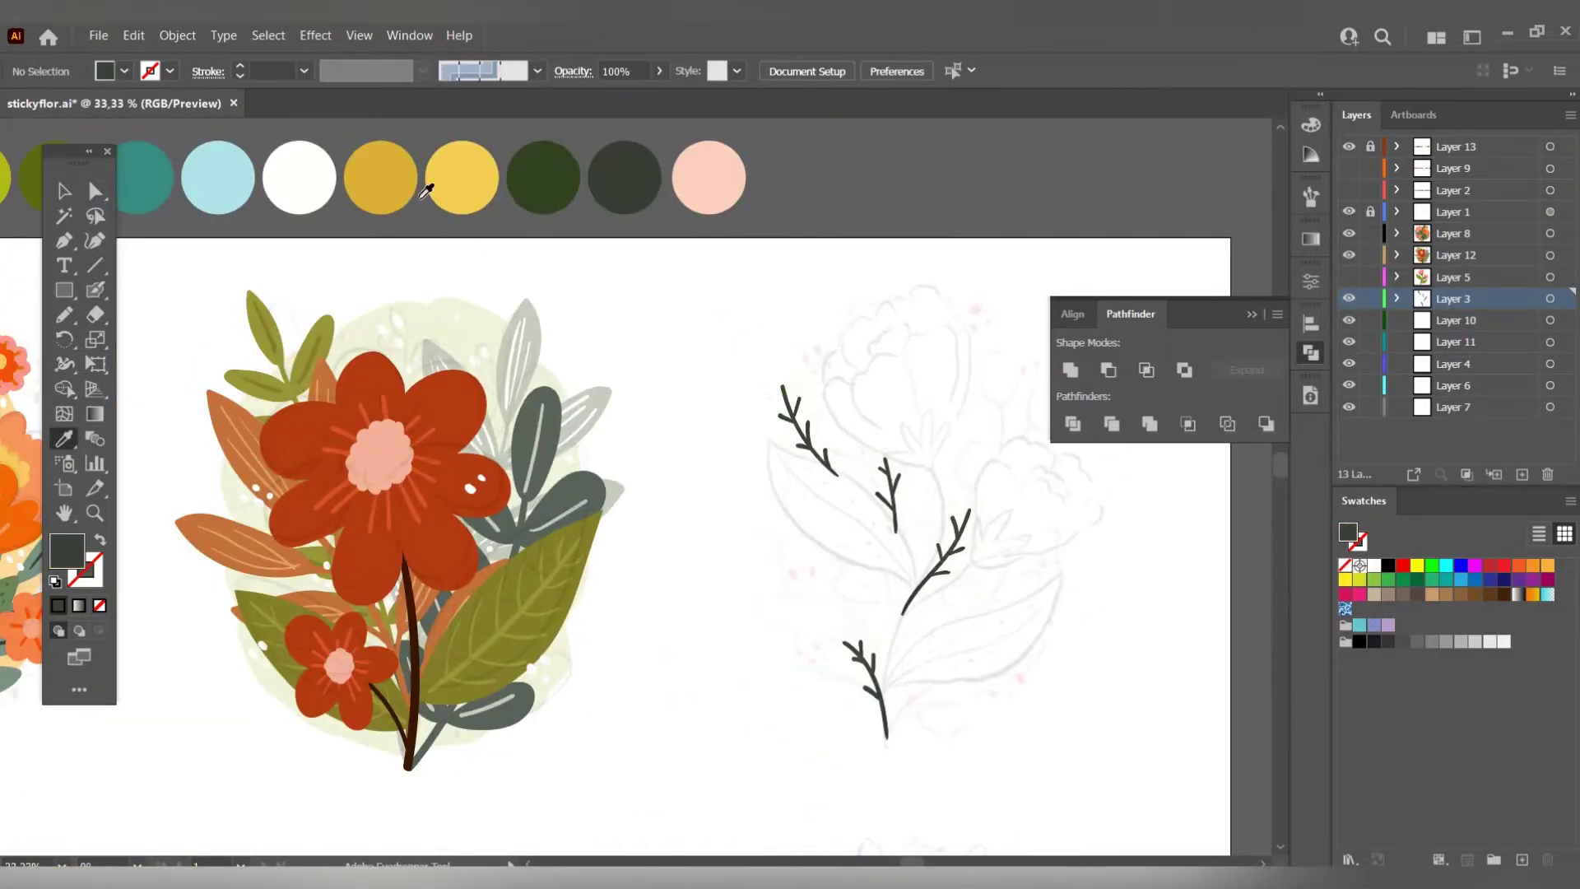
{"action": "left_click", "coordinate": [422, 196]}
{"action": "scroll", "coordinate": [776, 399], "scroll_direction": "up", "scroll_amount": 2}
{"action": "key", "text": "shift+b"}
{"action": "left_click_drag", "start_coordinate": [826, 376], "coordinate": [831, 394]}
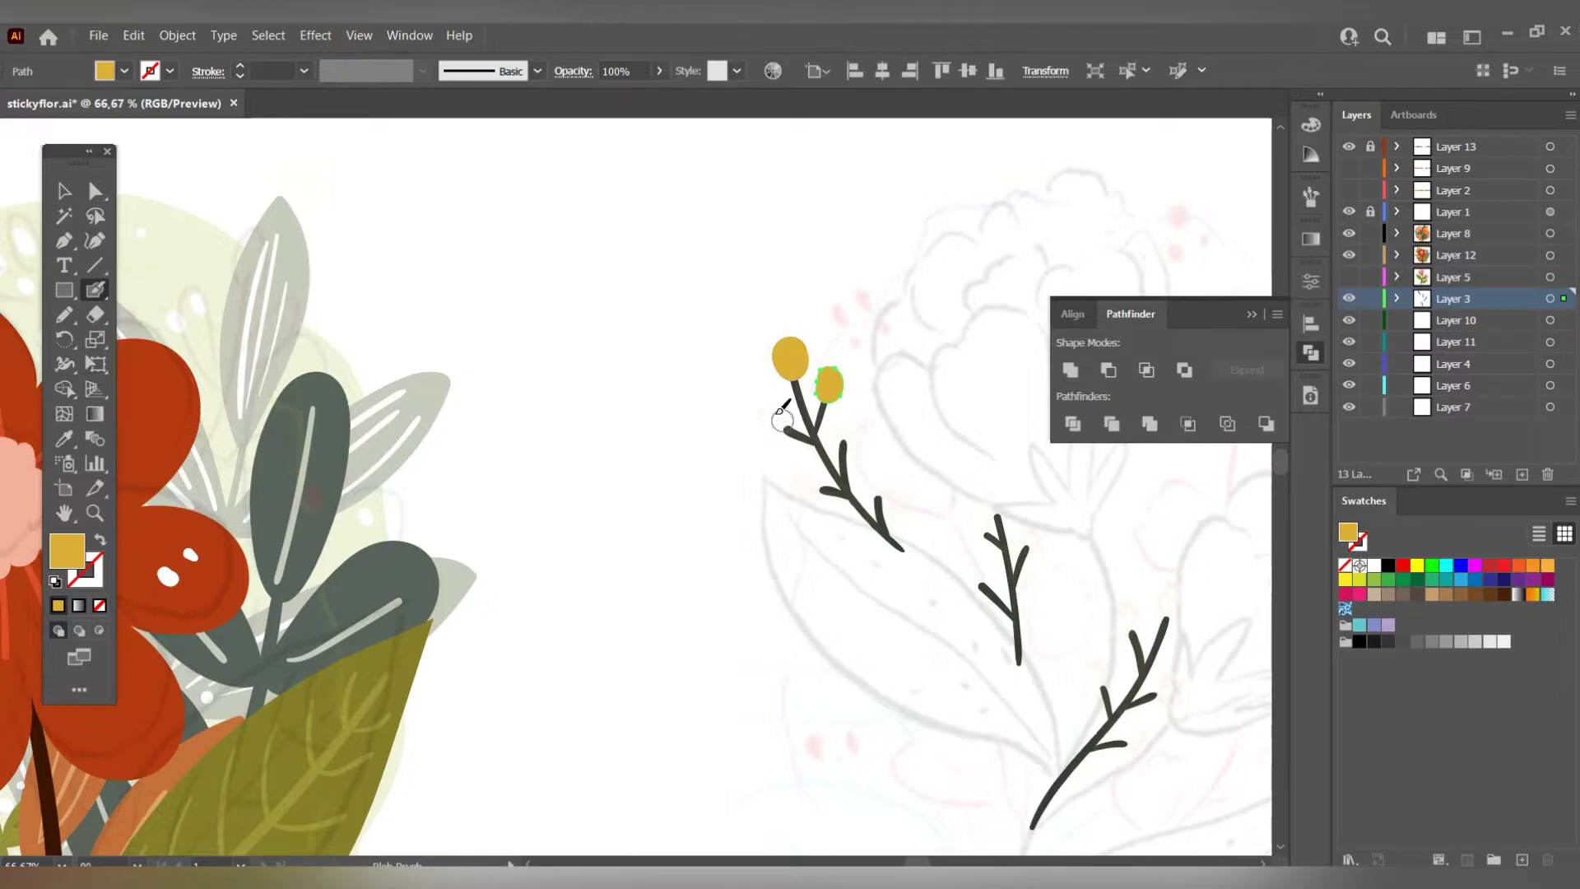
Add yellow berries to the remaining branch tips, including the lower branch.
{"action": "left_click_drag", "start_coordinate": [962, 517], "coordinate": [789, 459]}
{"action": "left_click_drag", "start_coordinate": [820, 430], "coordinate": [803, 462]}
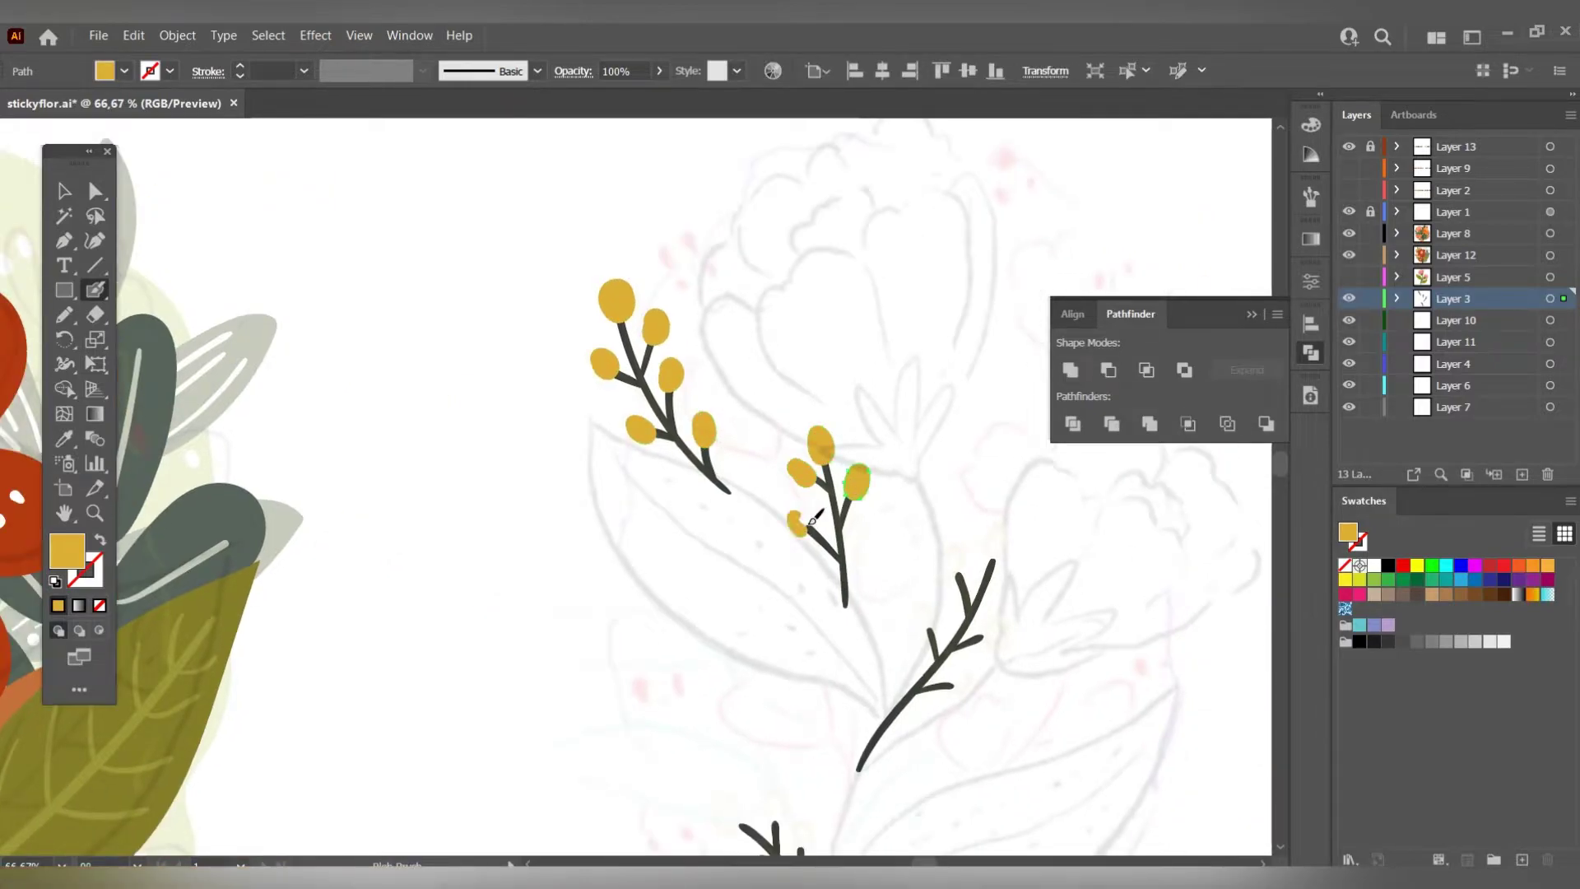
{"action": "left_click_drag", "start_coordinate": [815, 517], "coordinate": [709, 398]}
{"action": "left_click_drag", "start_coordinate": [837, 428], "coordinate": [848, 454]}
{"action": "left_click_drag", "start_coordinate": [853, 564], "coordinate": [958, 418]}
{"action": "left_click_drag", "start_coordinate": [714, 536], "coordinate": [745, 560]}
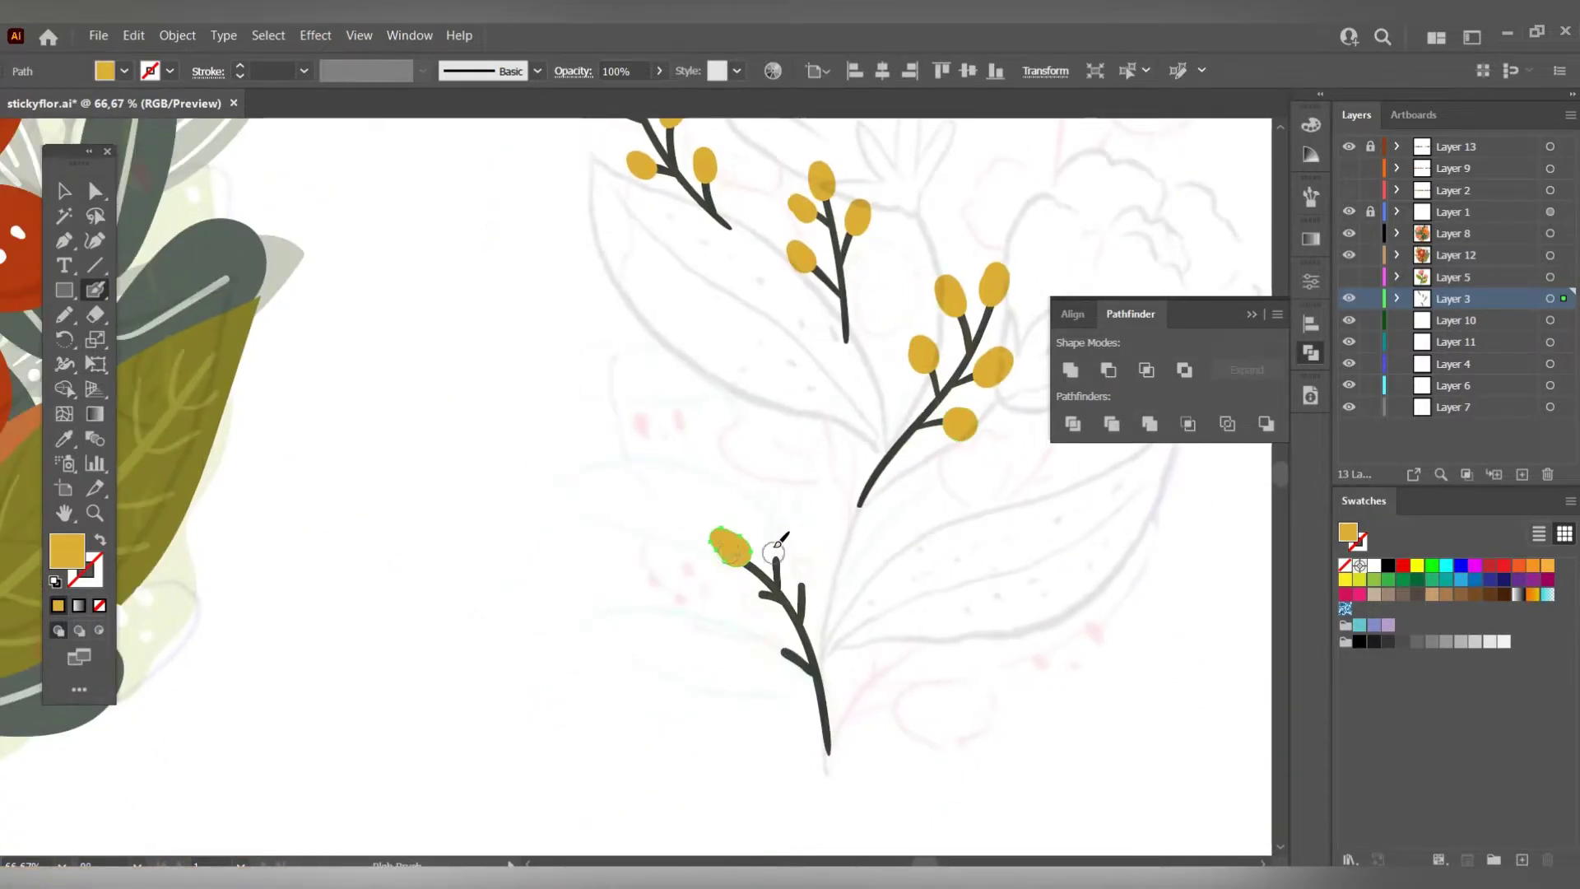
{"action": "key", "text": "ctrl+minus"}
Hide the berry branches layer, make Layer 10 current and sample the dark green.
{"action": "left_click", "coordinate": [1349, 298]}
{"action": "left_click", "coordinate": [1457, 320]}
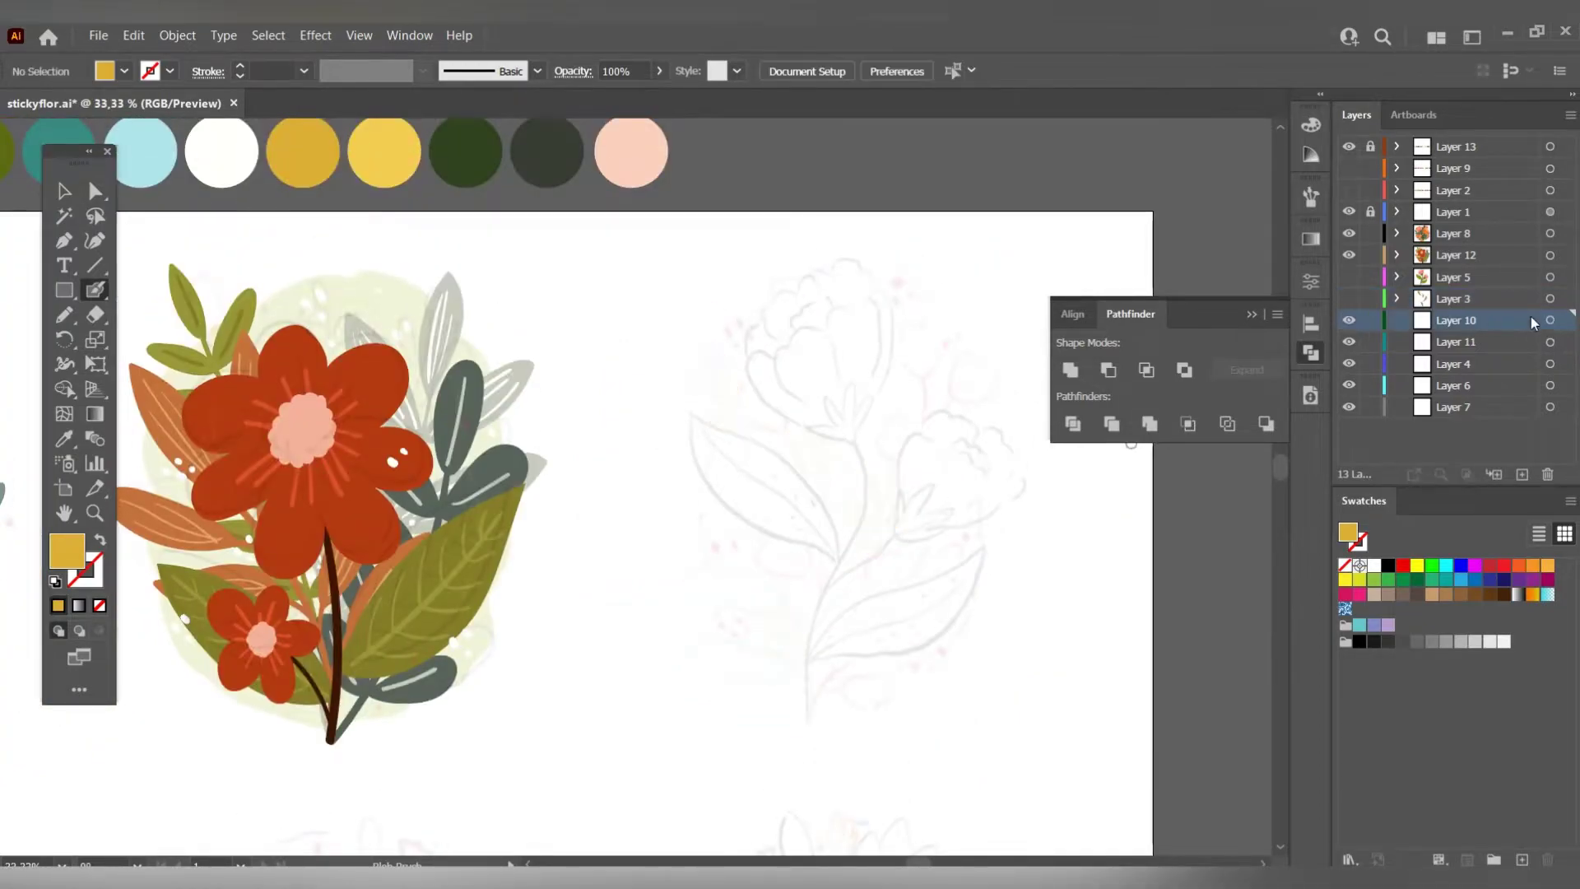
{"action": "key", "text": "ctrl+plus"}
{"action": "key", "text": "ctrl+minus"}
{"action": "key", "text": "i"}
{"action": "key", "text": "ctrl+minus"}
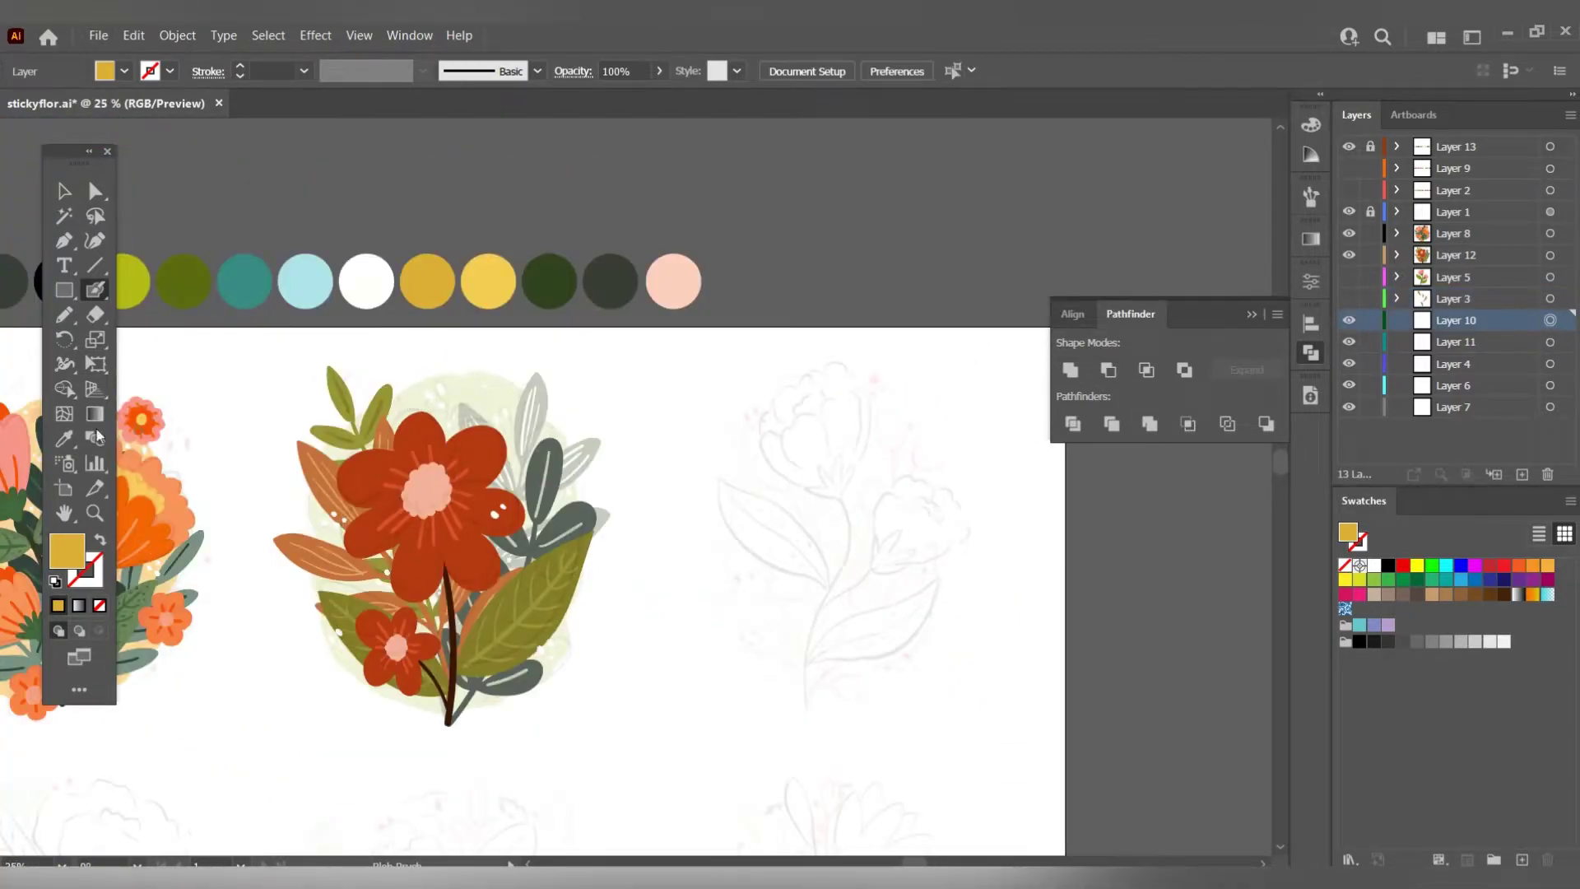
{"action": "left_click", "coordinate": [610, 279]}
Paint the dark stem up along the sketch with a short bud branch.
{"action": "key", "text": "ctrl+minus"}
{"action": "key", "text": "ctrl+plus"}
{"action": "key", "text": "ctrl+plus"}
{"action": "key", "text": "ctrl+plus"}
{"action": "key", "text": "shift+b"}
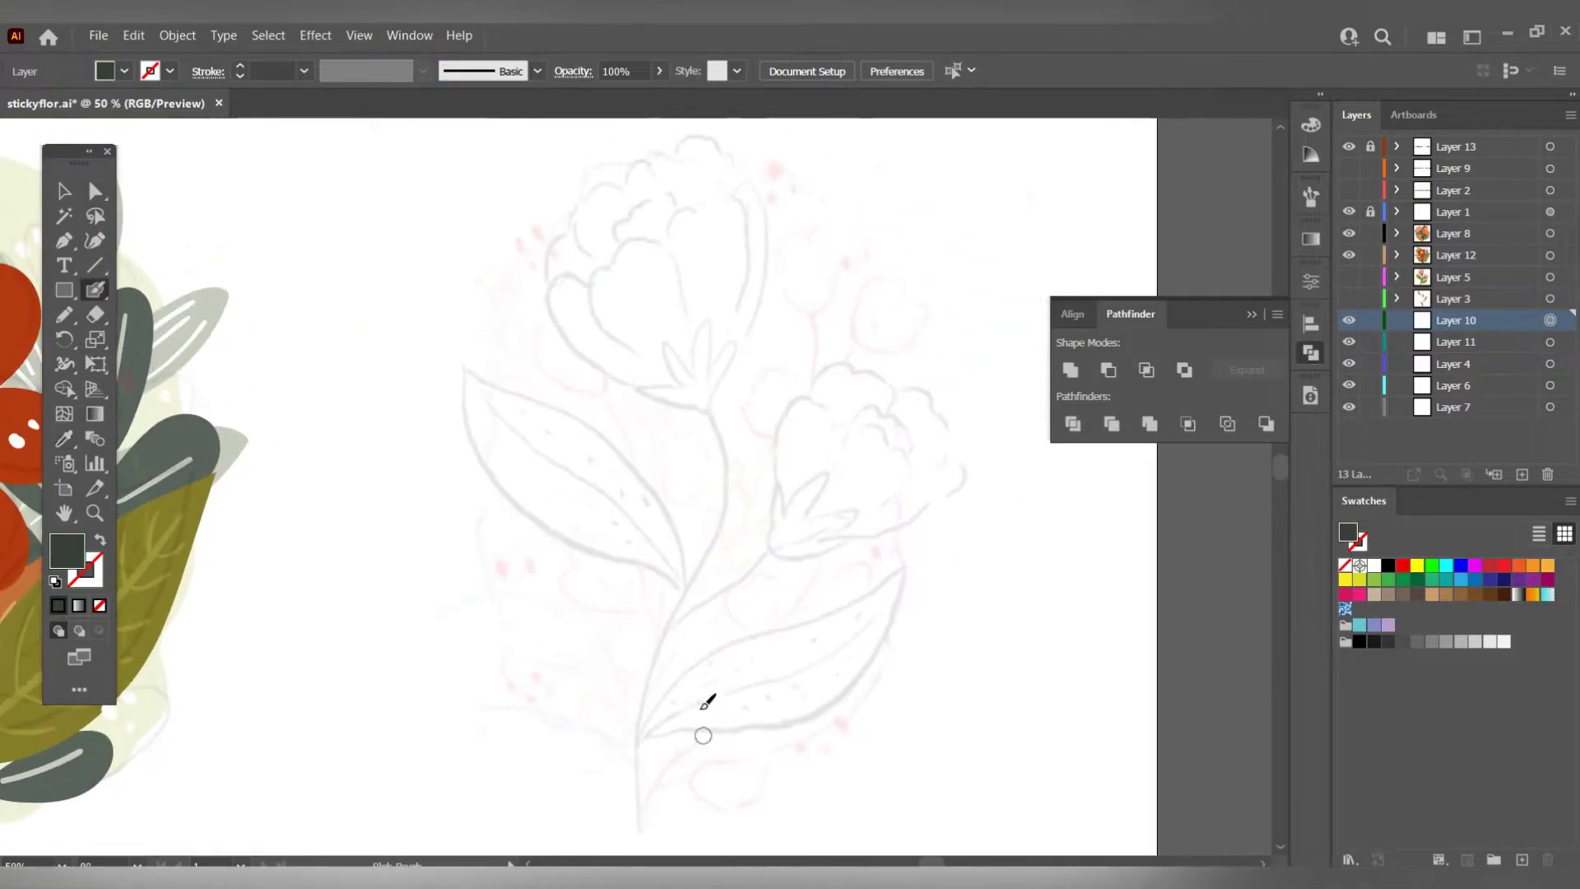
{"action": "left_click_drag", "start_coordinate": [778, 650], "coordinate": [812, 309]}
{"action": "scroll", "coordinate": [823, 296], "scroll_direction": "up", "scroll_amount": 2}
{"action": "key", "text": "ctrl+plus"}
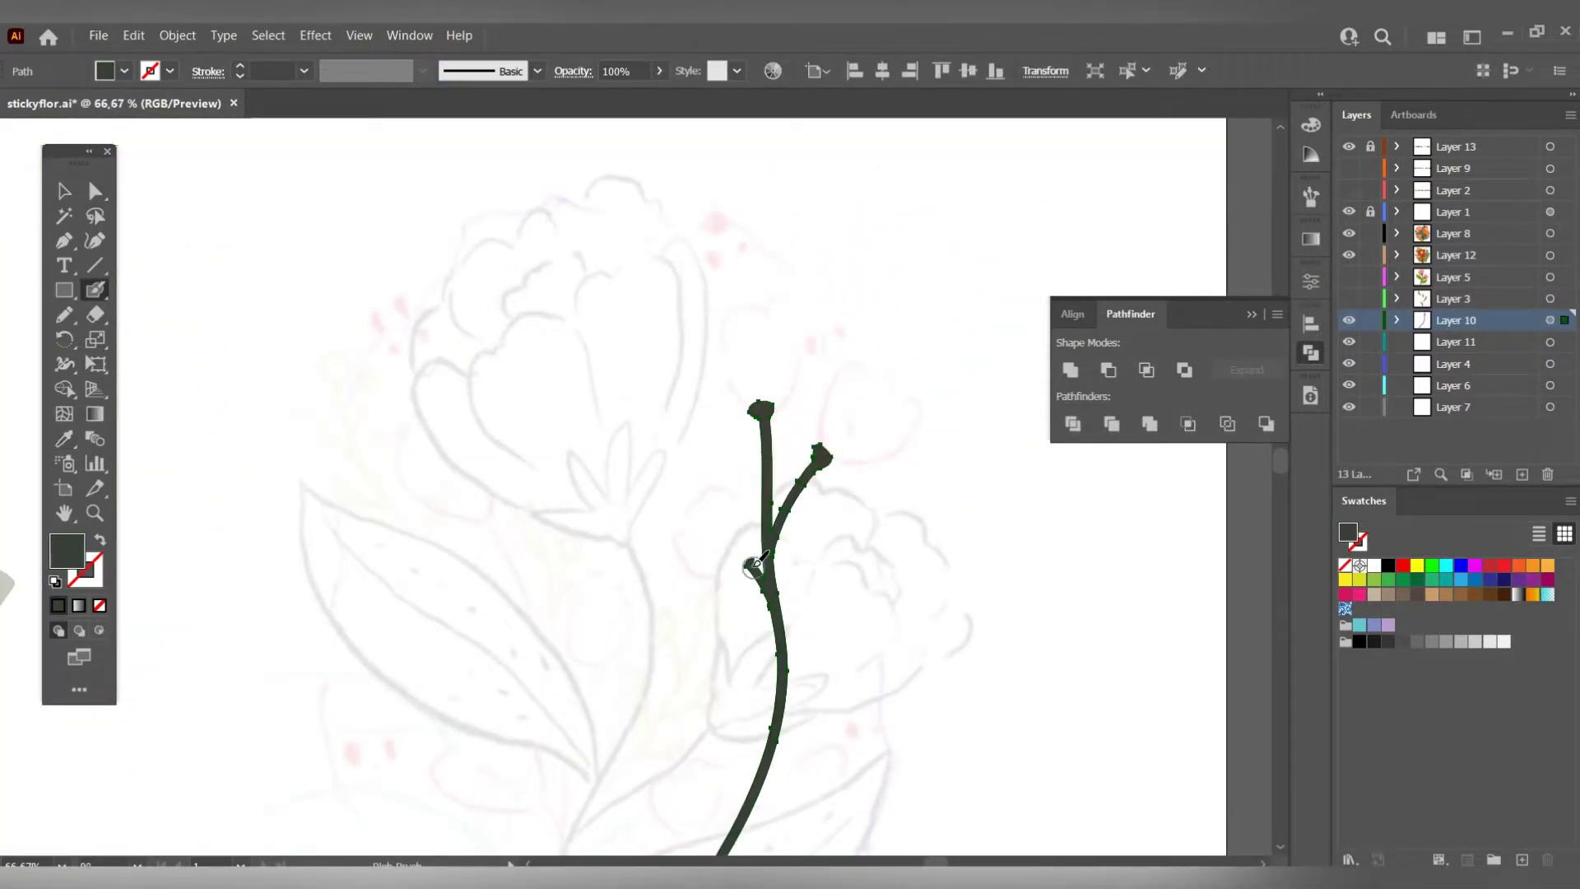
{"action": "scroll", "coordinate": [796, 474], "scroll_direction": "down", "scroll_amount": 5}
{"action": "mouse_move", "coordinate": [755, 562]}
{"action": "left_mouse_down"}
{"action": "mouse_move", "coordinate": [741, 558]}
{"action": "mouse_move", "coordinate": [765, 440]}
{"action": "left_mouse_up"}
Add another short stroke along the stem.
{"action": "scroll", "coordinate": [812, 428], "scroll_direction": "down", "scroll_amount": 2}
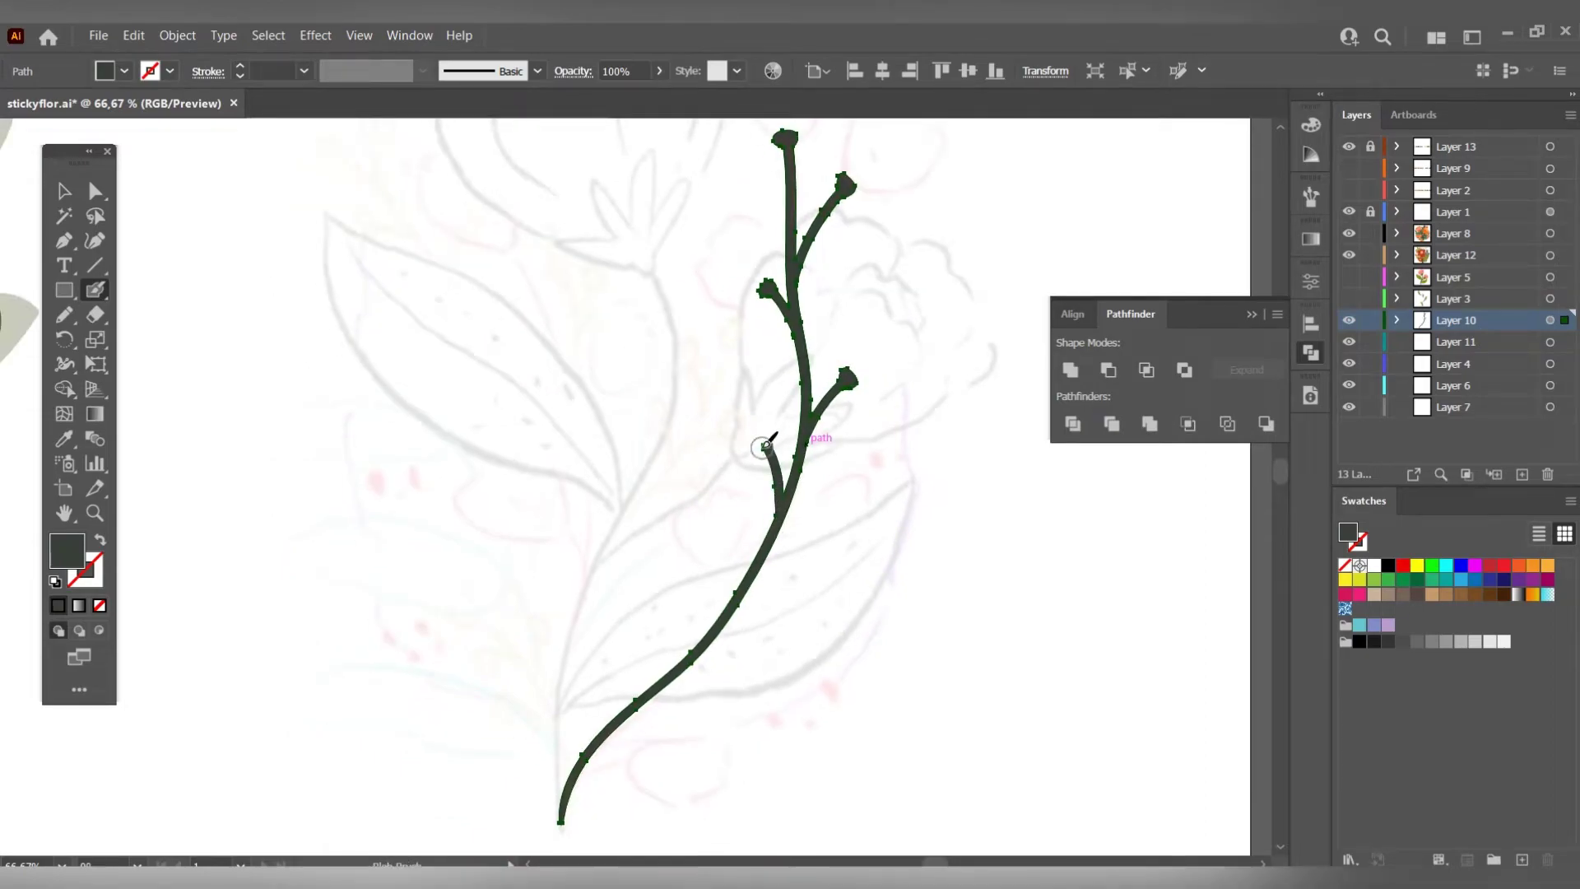
{"action": "scroll", "coordinate": [747, 528], "scroll_direction": "down", "scroll_amount": 2}
{"action": "scroll", "coordinate": [843, 442], "scroll_direction": "down", "scroll_amount": 2}
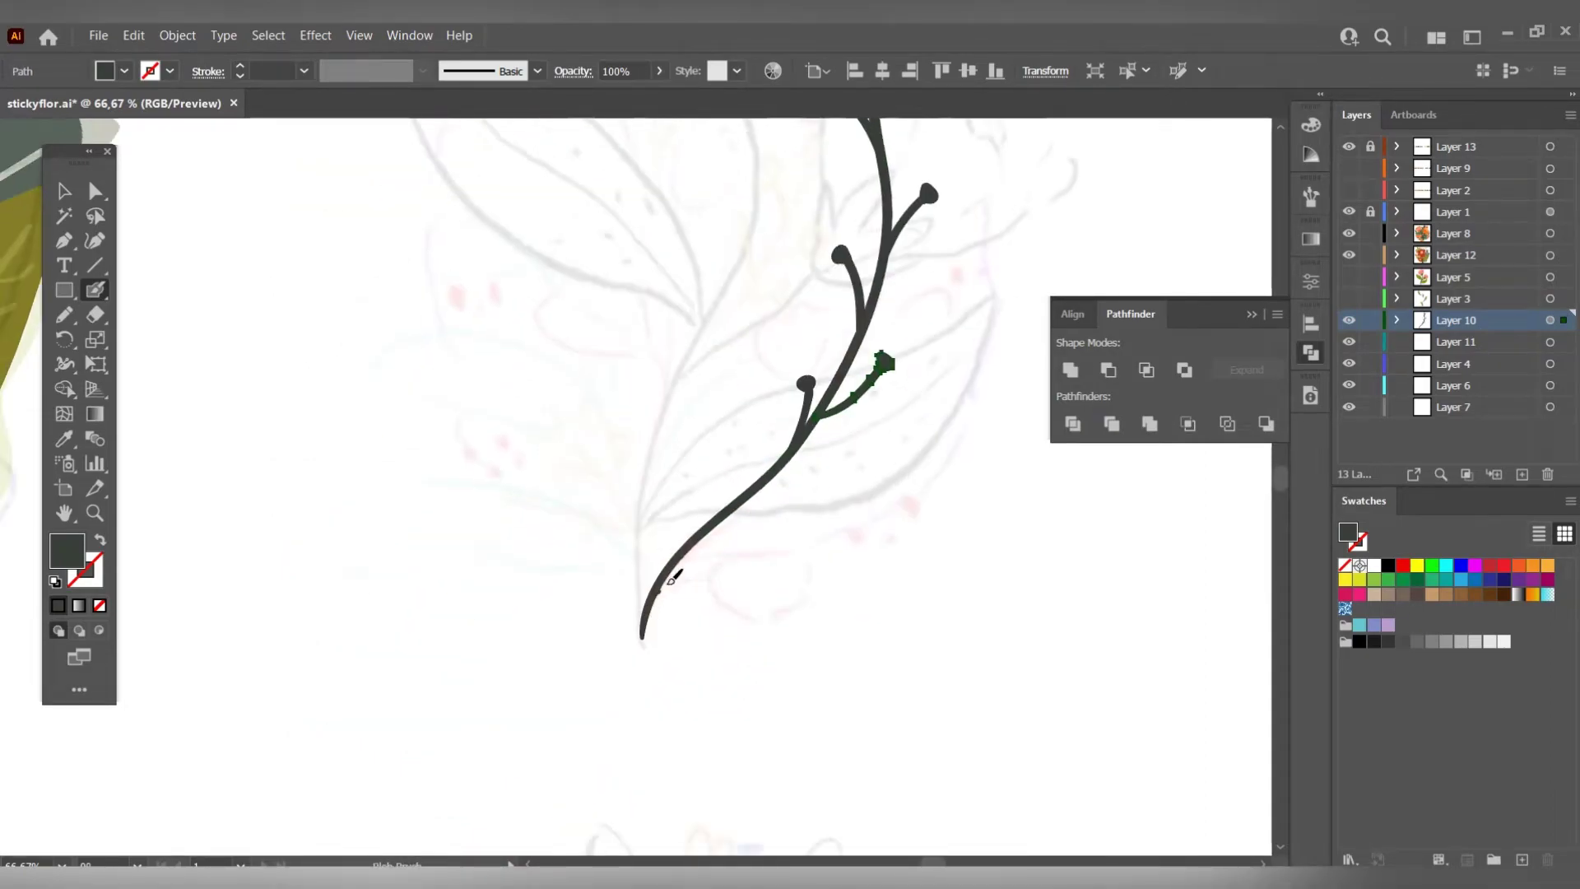
{"action": "scroll", "coordinate": [738, 523], "scroll_direction": "up", "scroll_amount": 1}
{"action": "left_click_drag", "start_coordinate": [724, 550], "coordinate": [735, 512]}
{"action": "scroll", "coordinate": [807, 494], "scroll_direction": "down", "scroll_amount": 2}
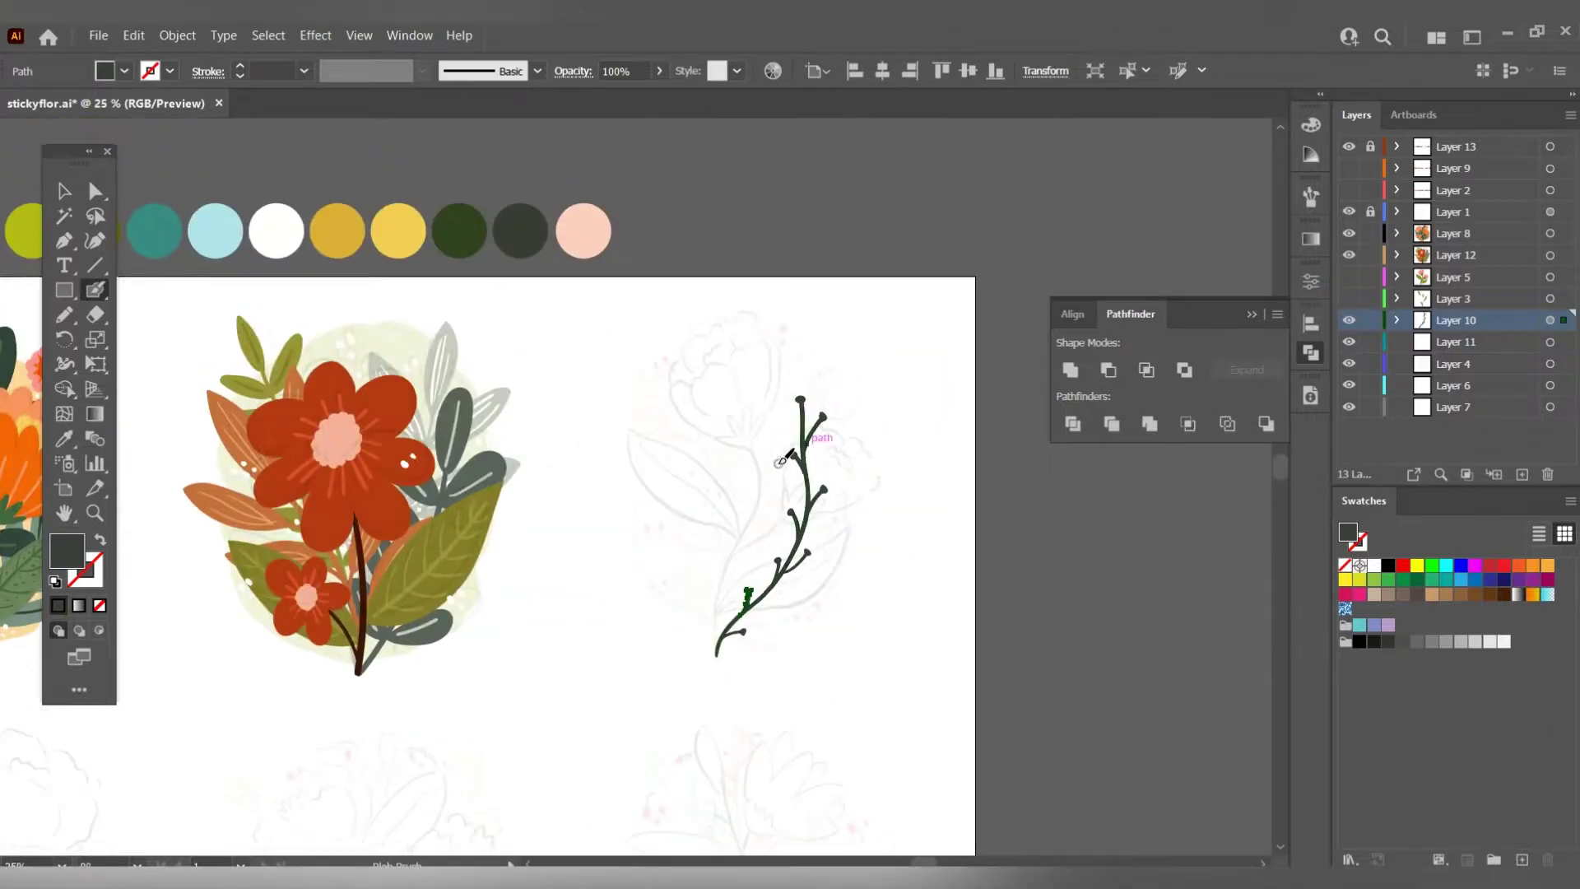
{"action": "scroll", "coordinate": [758, 435], "scroll_direction": "down", "scroll_amount": 2}
{"action": "left_click", "coordinate": [68, 445]}
{"action": "scroll", "coordinate": [576, 494], "scroll_direction": "right", "scroll_amount": 2}
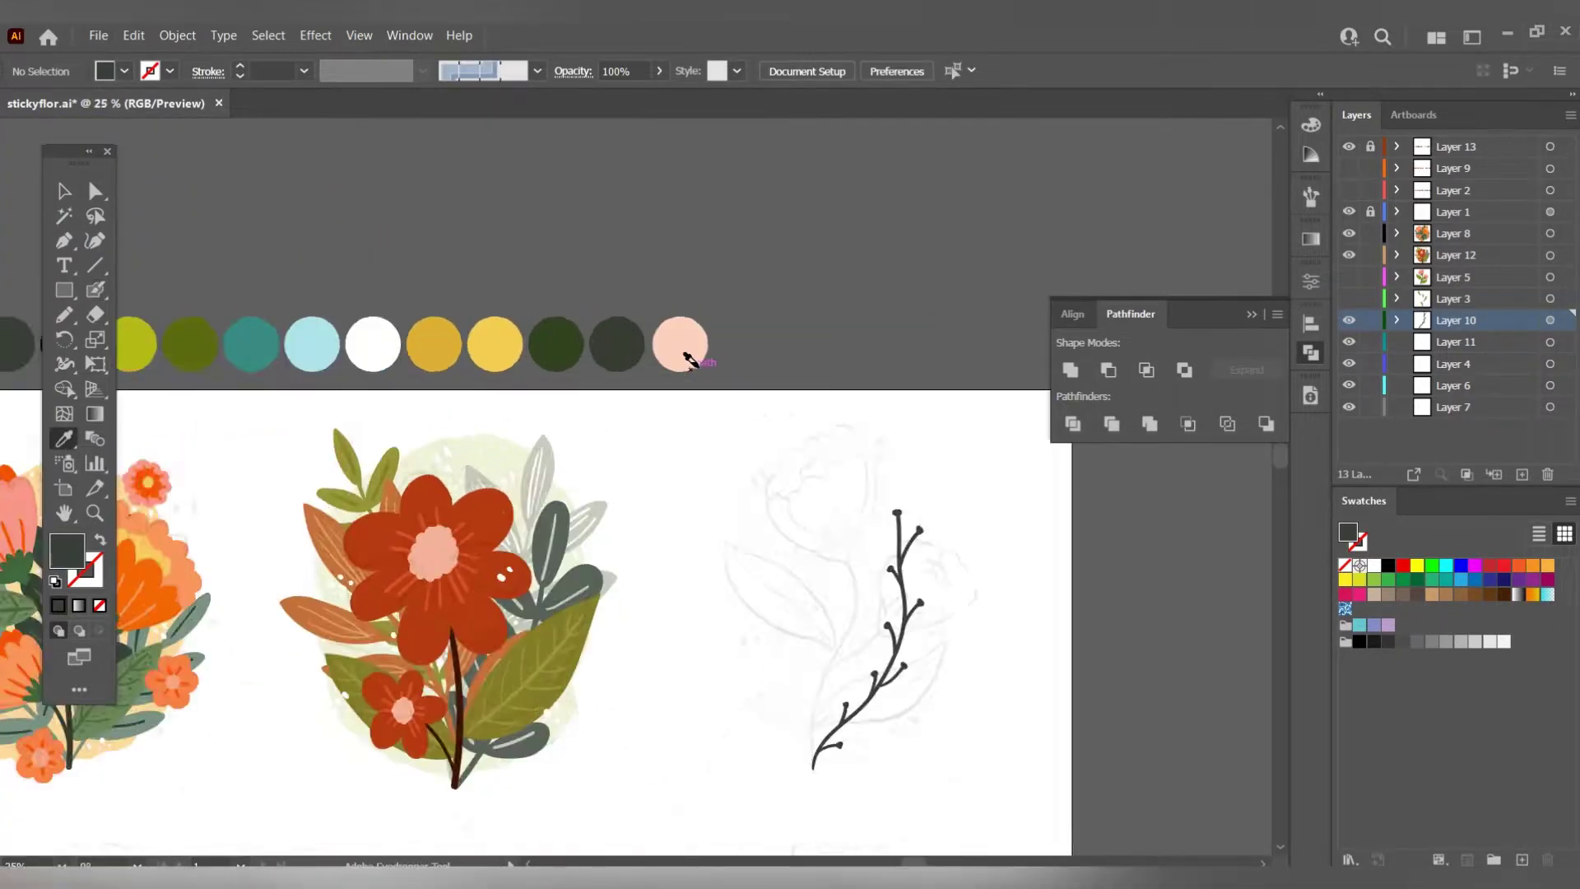
{"action": "scroll", "coordinate": [774, 394], "scroll_direction": "up", "scroll_amount": 4}
{"action": "key", "text": "shift+b"}
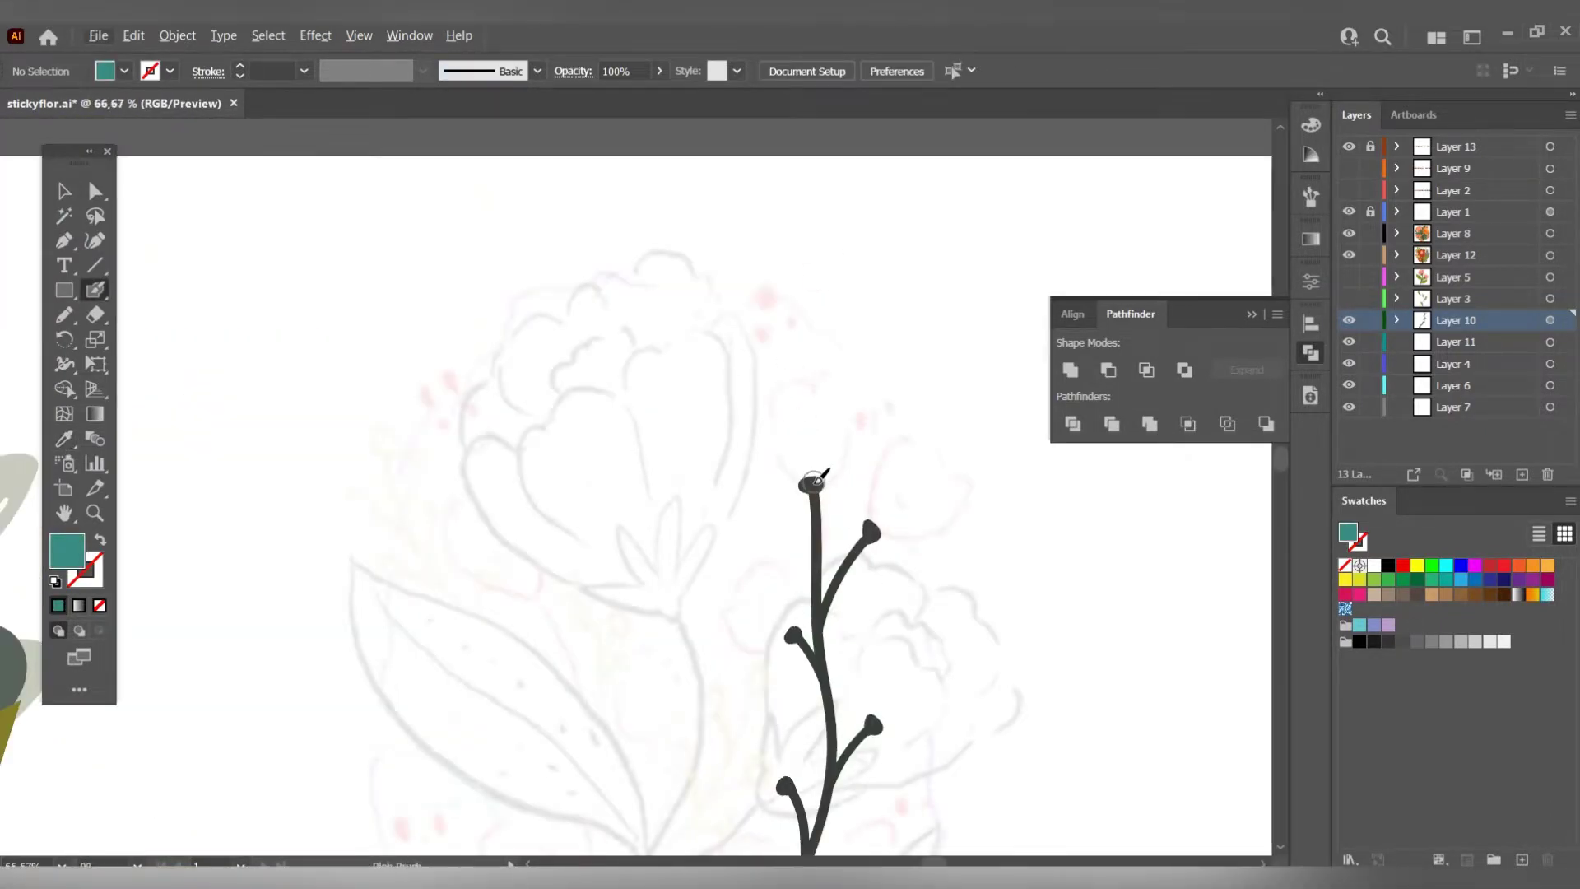
Outline teal bell buds on each stem tip and paint a pale streak in the top bud.
{"action": "left_click_drag", "start_coordinate": [814, 481], "coordinate": [759, 416]}
{"action": "left_click_drag", "start_coordinate": [821, 480], "coordinate": [829, 356]}
{"action": "left_click_drag", "start_coordinate": [878, 432], "coordinate": [902, 383]}
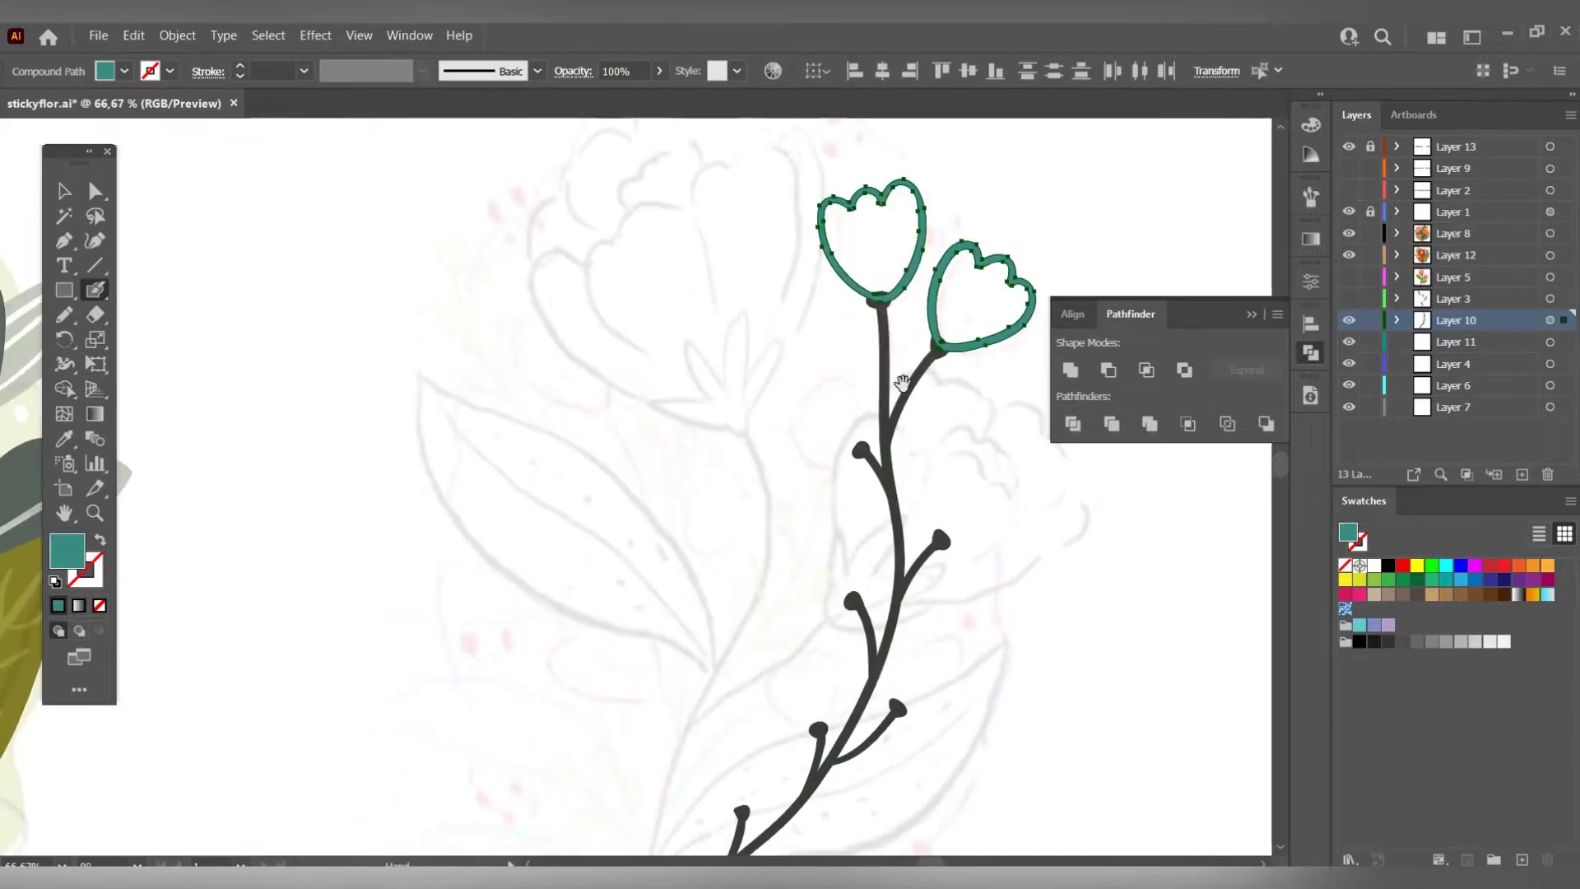
{"action": "mouse_move", "coordinate": [776, 418]}
{"action": "left_mouse_down"}
{"action": "mouse_move", "coordinate": [856, 449]}
{"action": "mouse_move", "coordinate": [906, 412]}
{"action": "mouse_move", "coordinate": [862, 426]}
{"action": "left_mouse_up"}
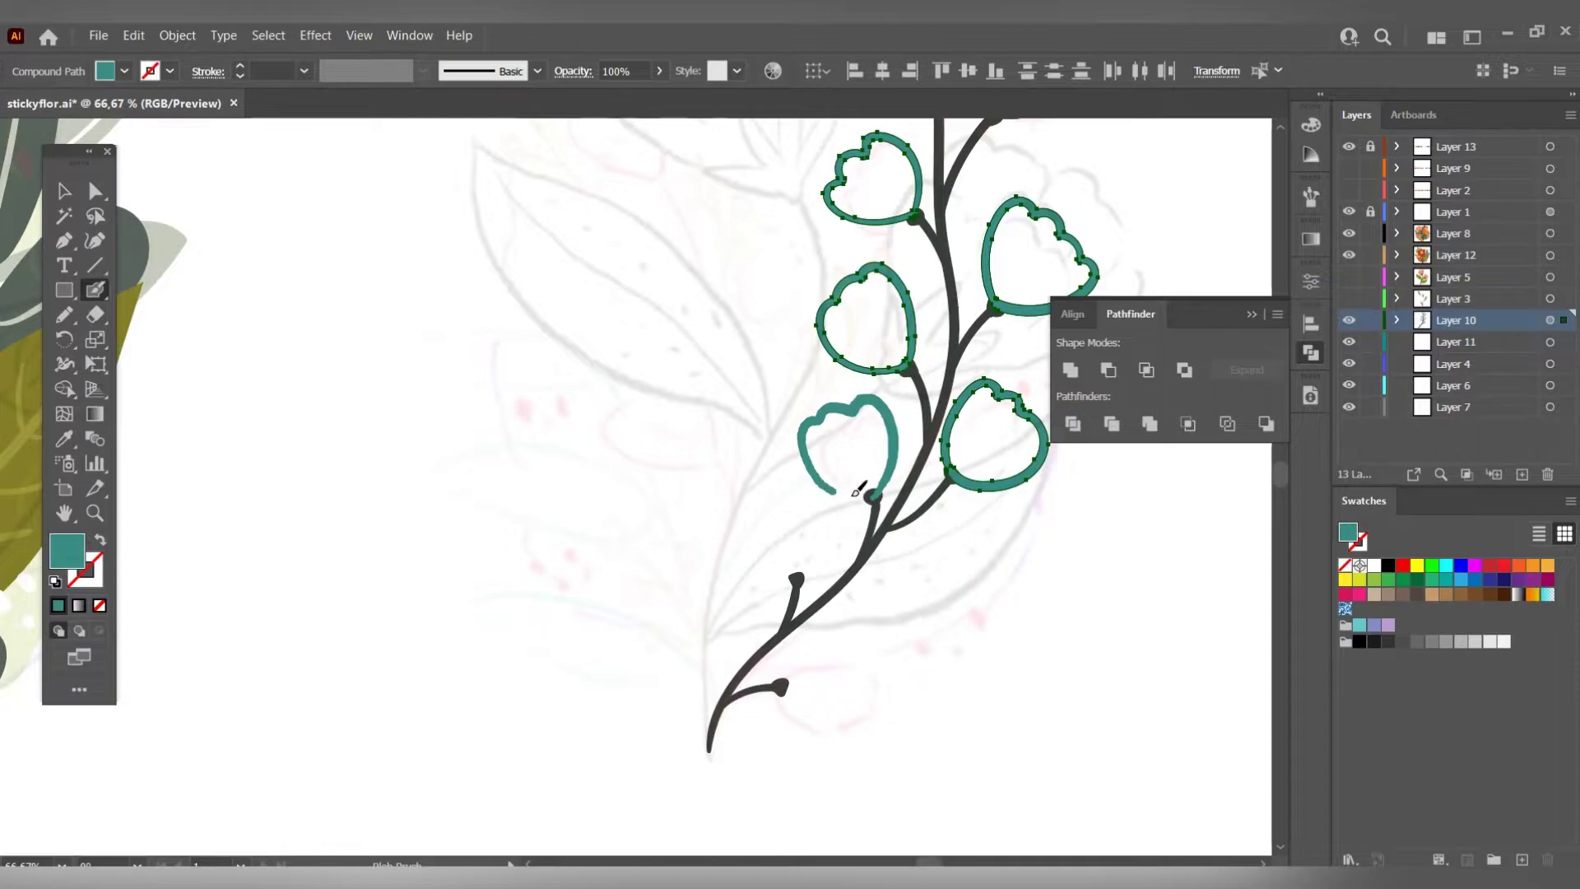
{"action": "left_click_drag", "start_coordinate": [859, 489], "coordinate": [870, 492]}
{"action": "scroll", "coordinate": [858, 490], "scroll_direction": "down", "scroll_amount": 3}
{"action": "mouse_move", "coordinate": [779, 461]}
{"action": "left_mouse_down"}
{"action": "mouse_move", "coordinate": [790, 449]}
{"action": "mouse_move", "coordinate": [769, 428]}
{"action": "left_mouse_up"}
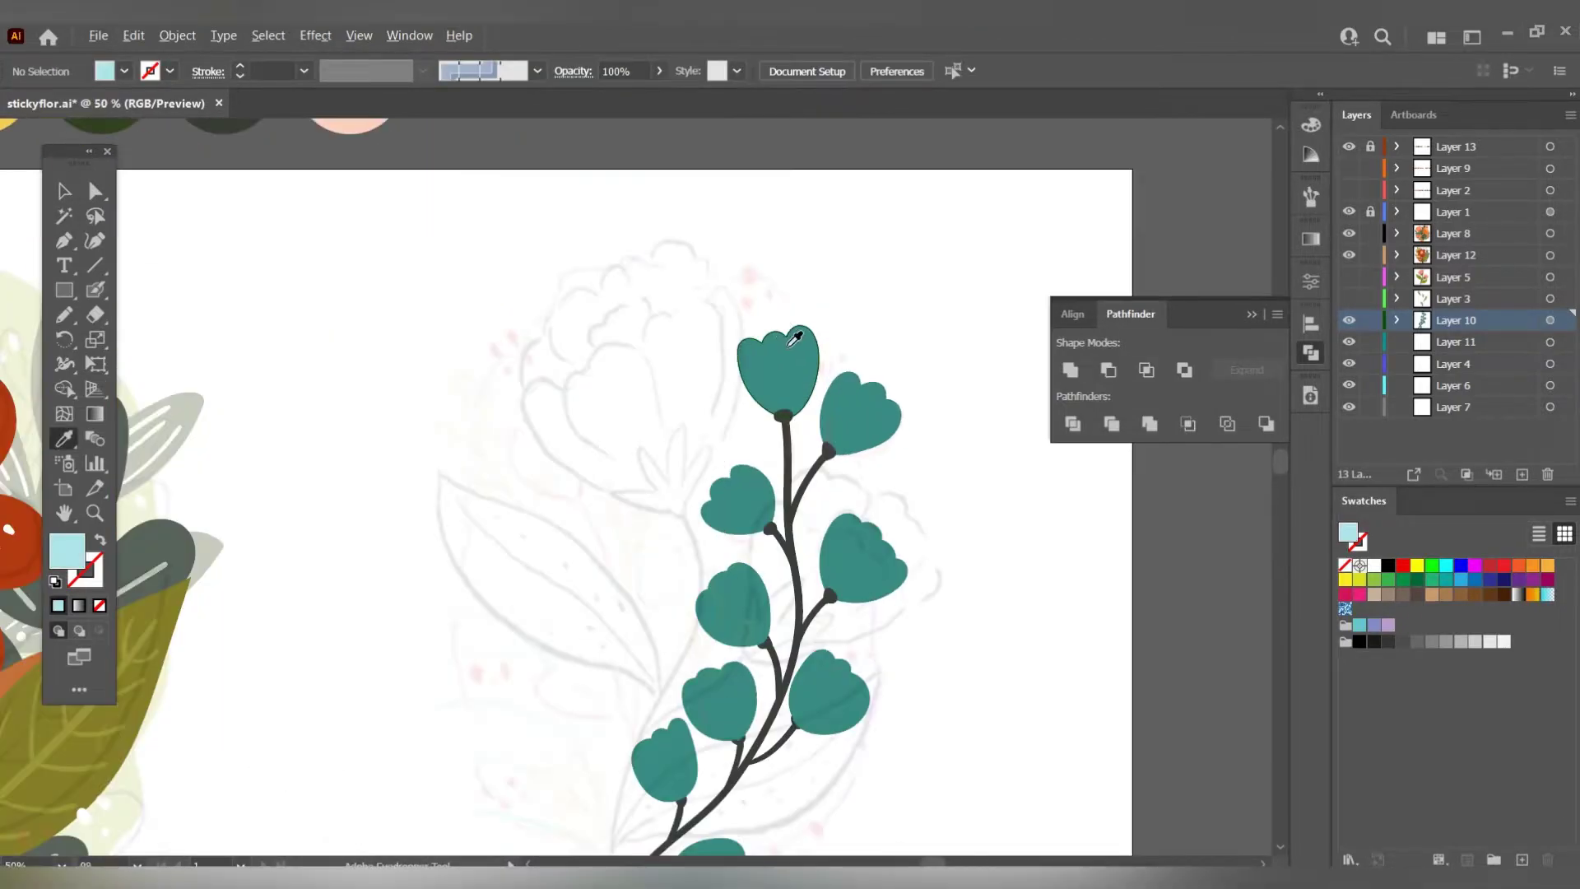
{"action": "left_click_drag", "start_coordinate": [758, 356], "coordinate": [793, 401]}
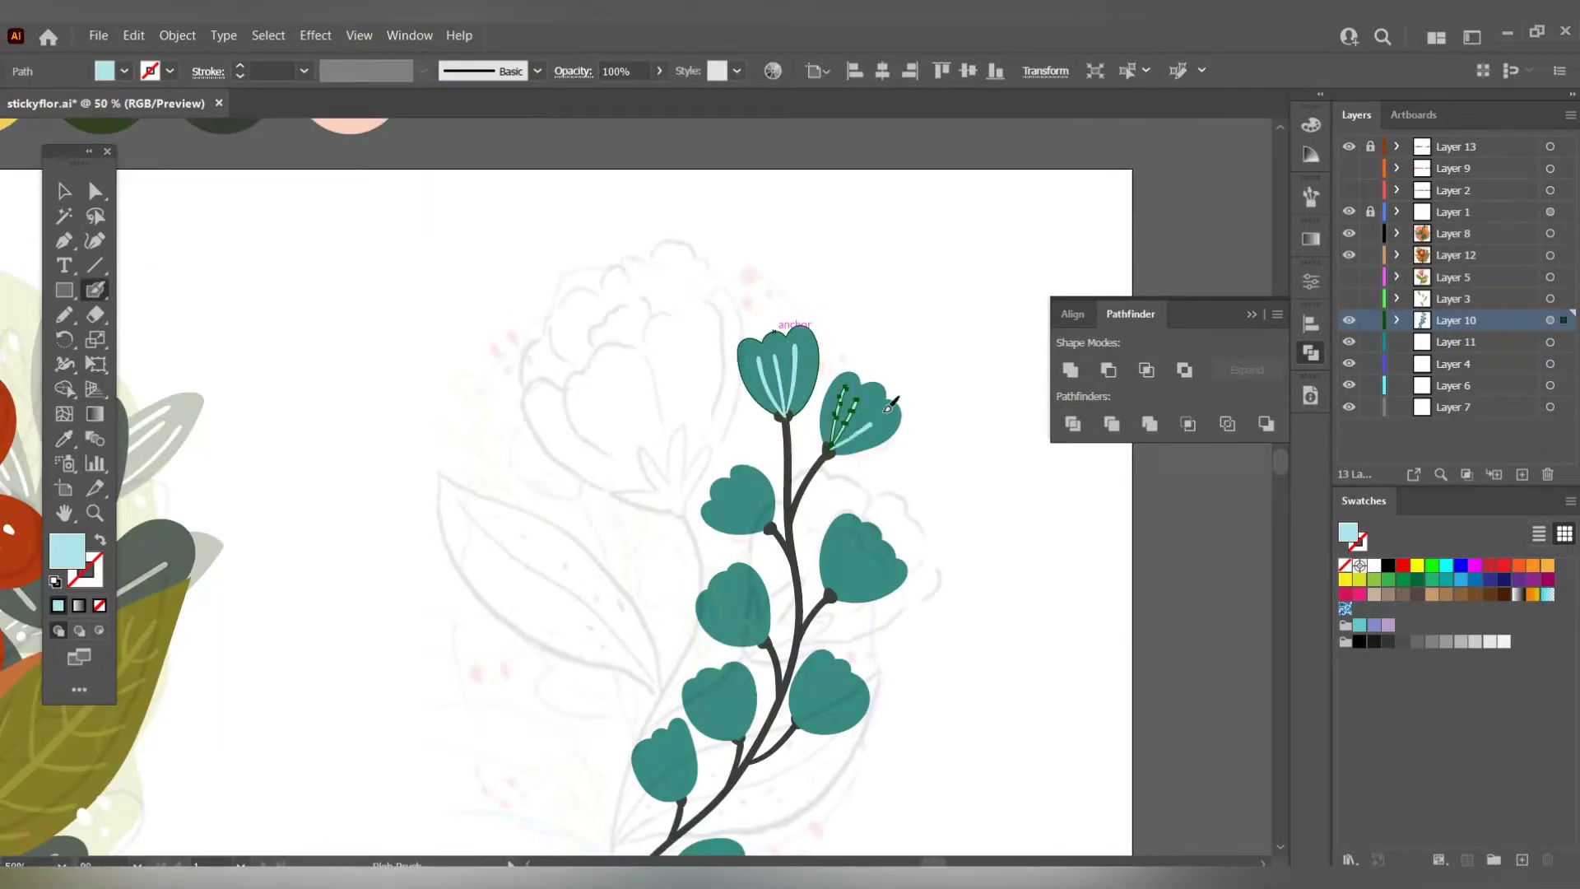
Select all the teal buds by matching colour, then select and deselect the whole teal branch.
{"action": "left_click_drag", "start_coordinate": [827, 586], "coordinate": [798, 491]}
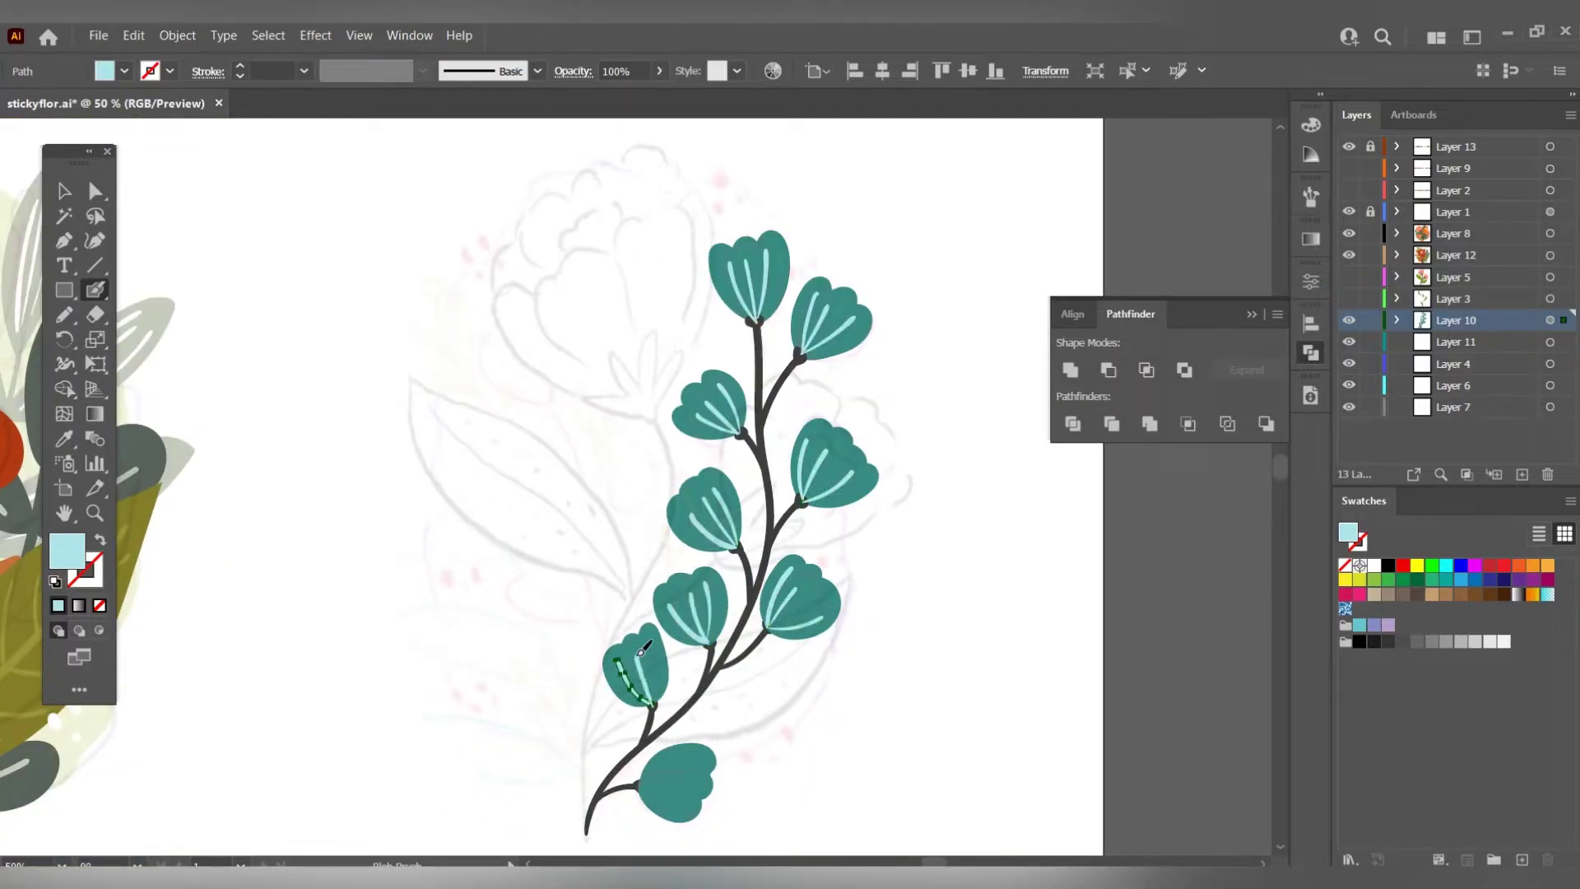
{"action": "key", "text": "ctrl+equal"}
{"action": "key", "text": "ctrl+equal"}
{"action": "key", "text": "ctrl+equal"}
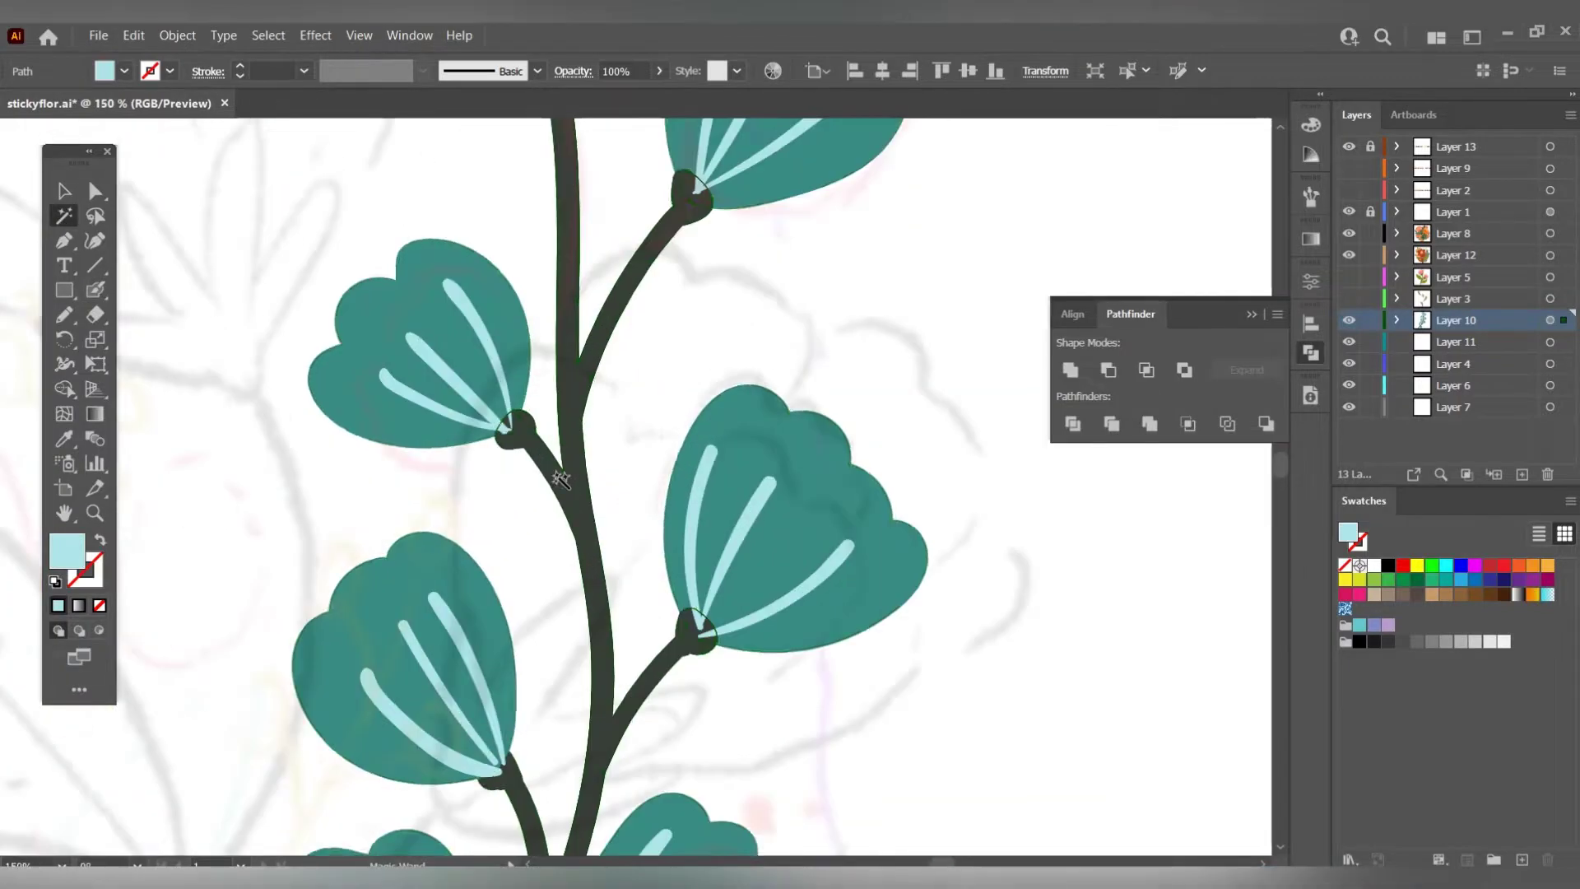
{"action": "key", "text": "y"}
{"action": "left_click", "coordinate": [411, 371]}
{"action": "double_click", "coordinate": [64, 216]}
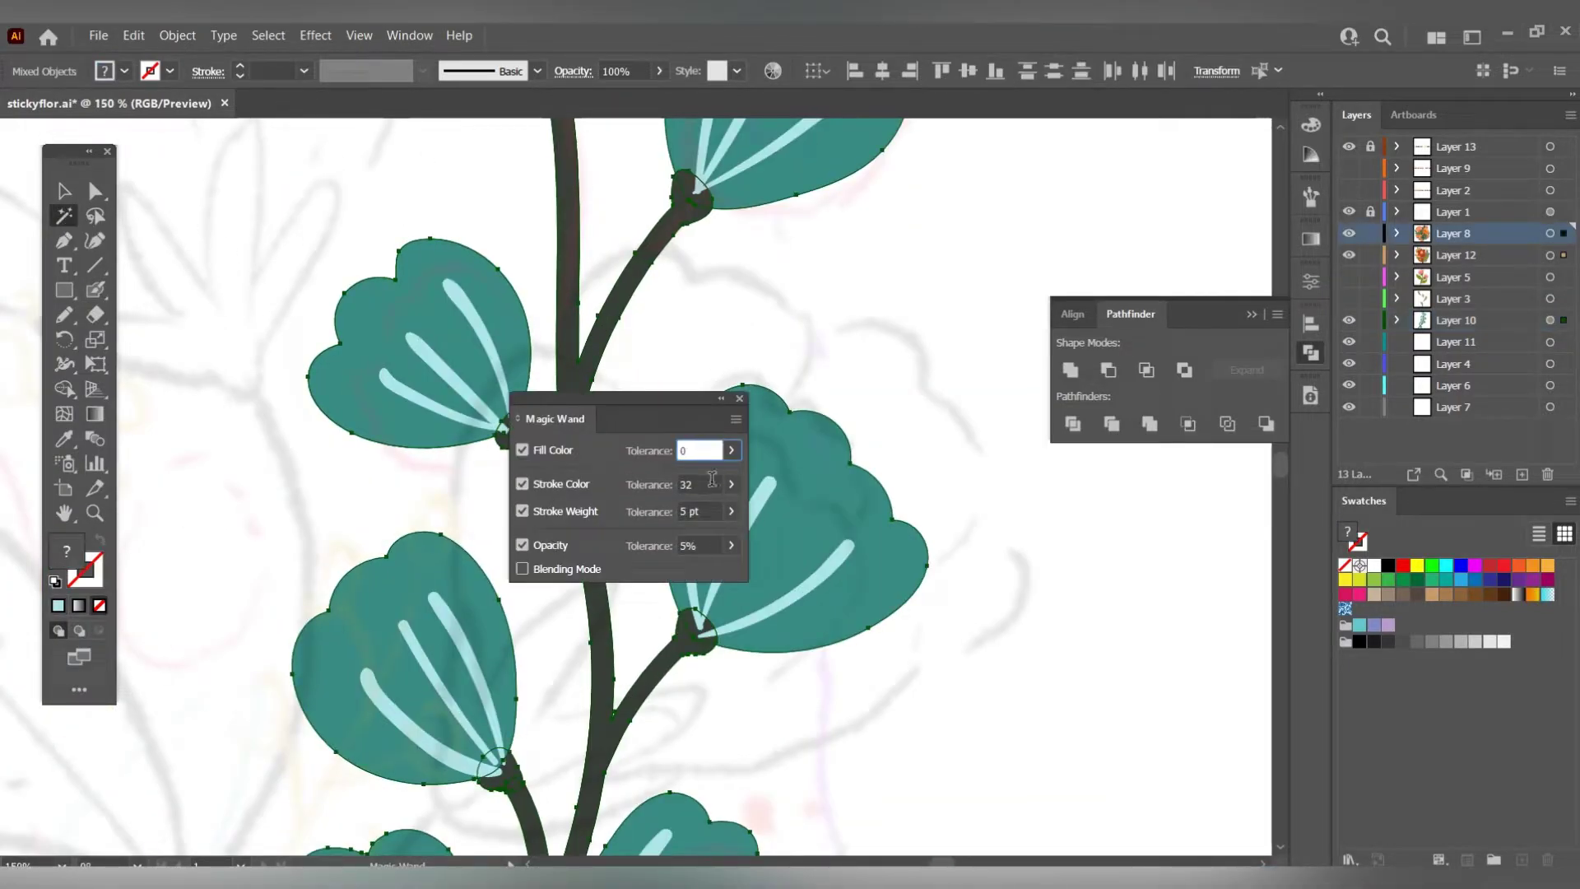
{"action": "left_click", "coordinate": [741, 400]}
{"action": "key", "text": "ctrl+minus"}
{"action": "key", "text": "ctrl+minus"}
{"action": "key", "text": "ctrl+minus"}
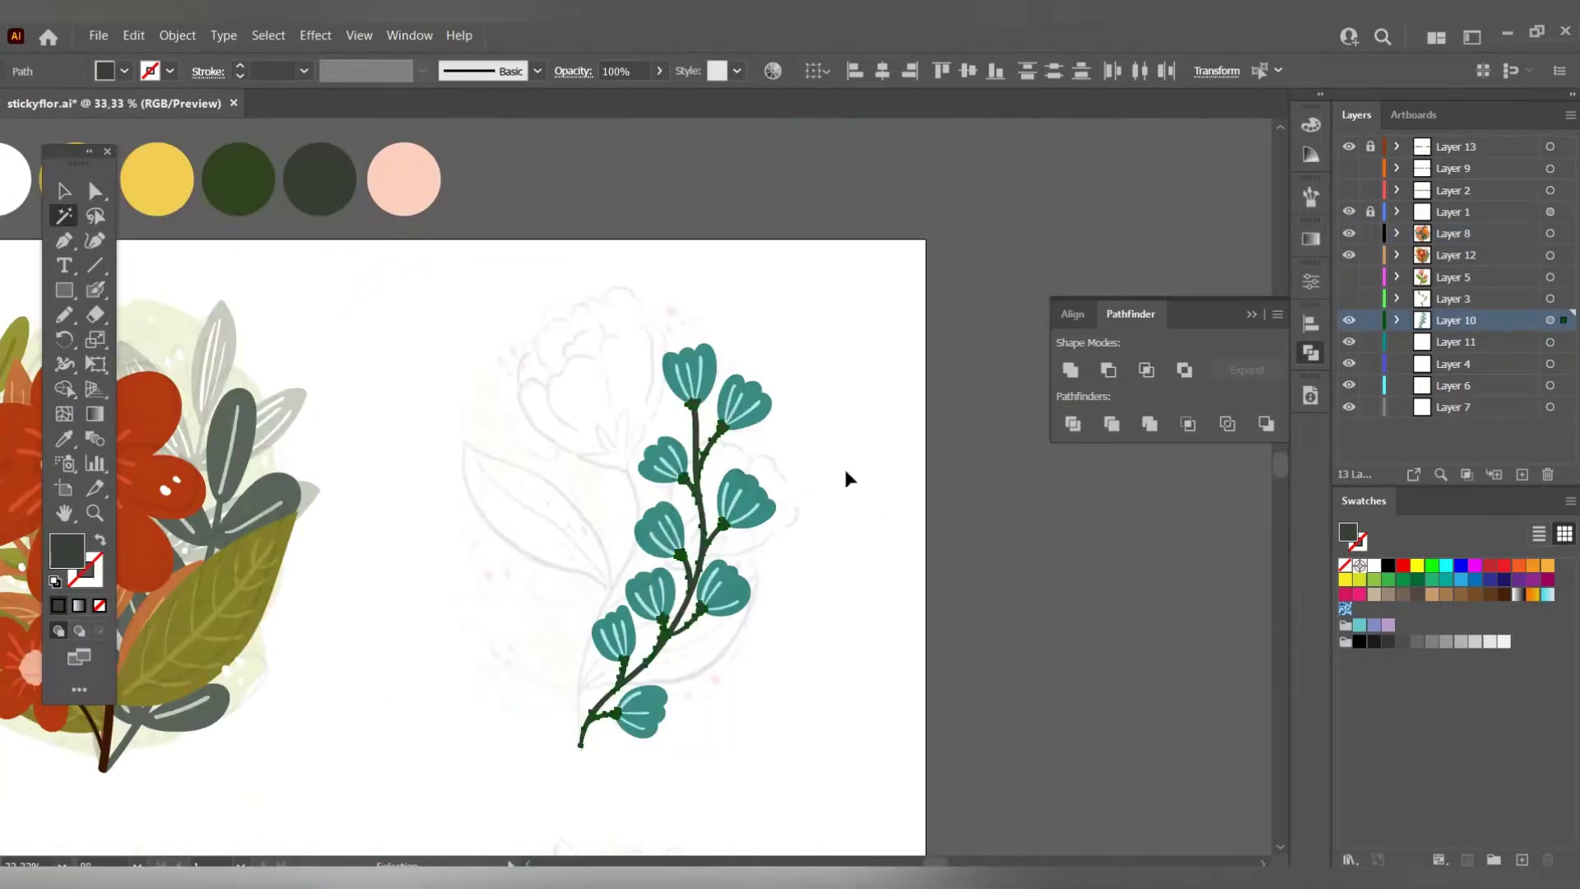
{"action": "key", "text": "v"}
{"action": "left_click", "coordinate": [1550, 321]}
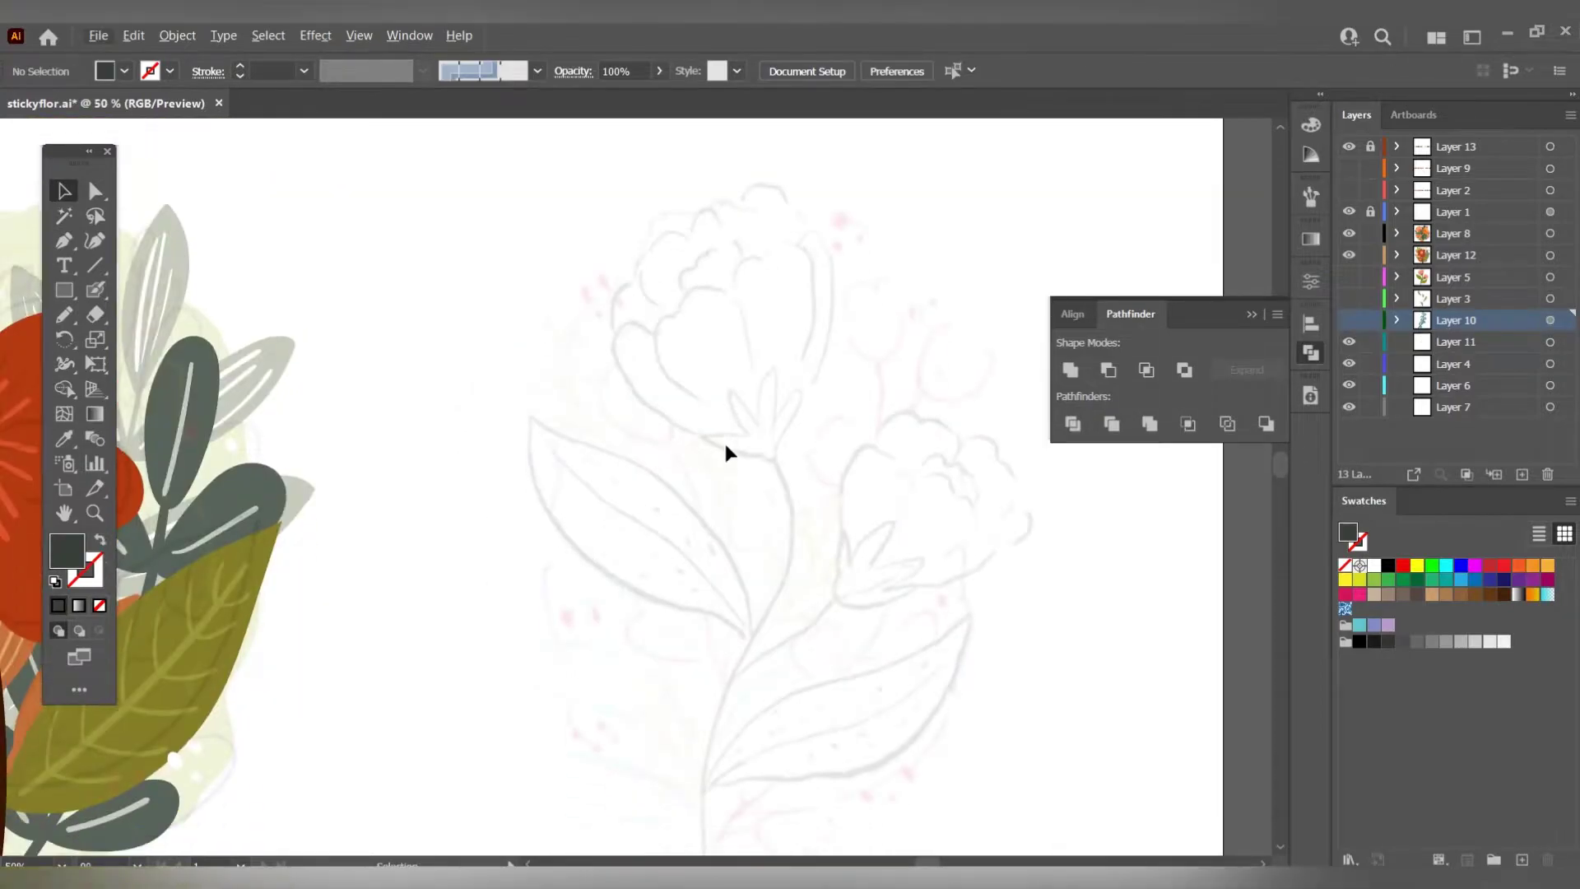
{"action": "left_click", "coordinate": [877, 506]}
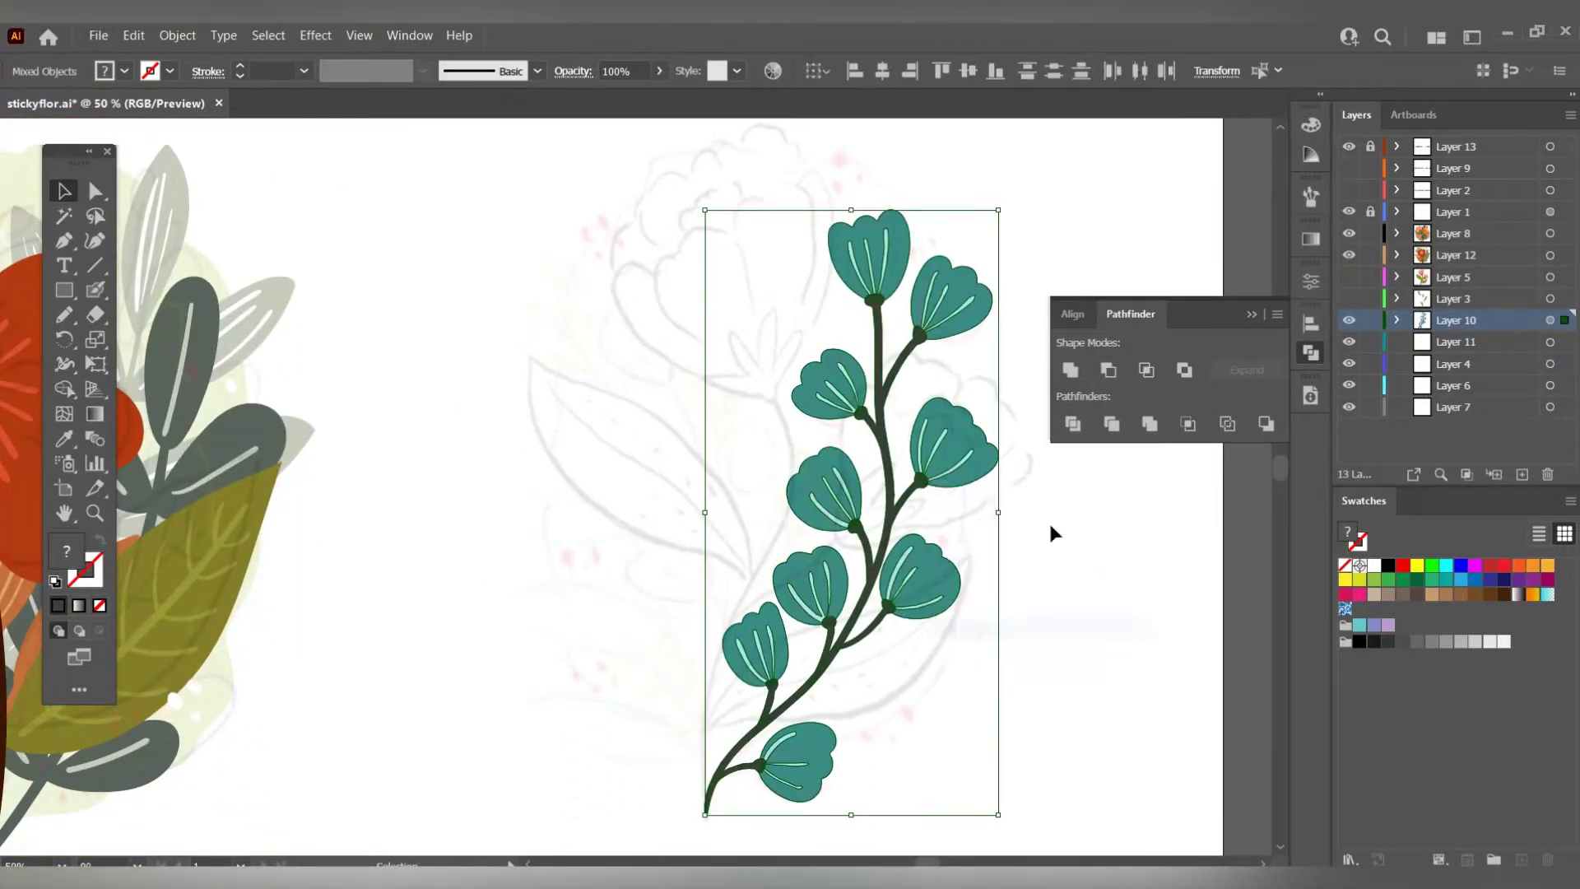
{"action": "left_click", "coordinate": [1034, 531]}
Paint a second stem rising to the left and give it the other stems' dark grey.
{"action": "key", "text": "shift+b"}
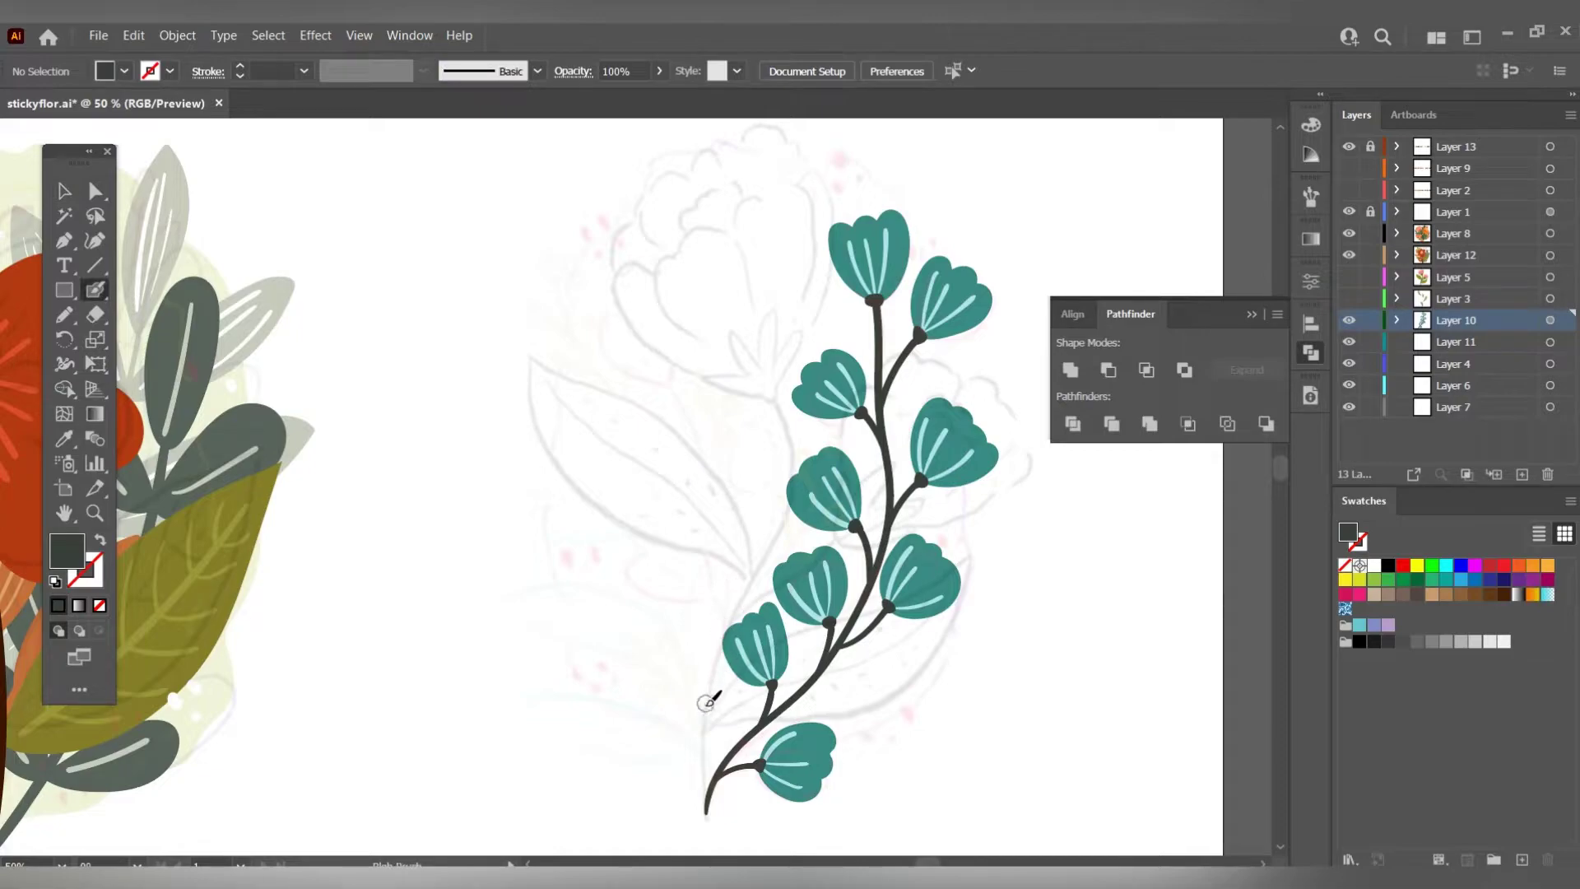
{"action": "left_click_drag", "start_coordinate": [707, 702], "coordinate": [724, 626]}
{"action": "key", "text": "ctrl+z"}
{"action": "left_click_drag", "start_coordinate": [740, 553], "coordinate": [663, 383]}
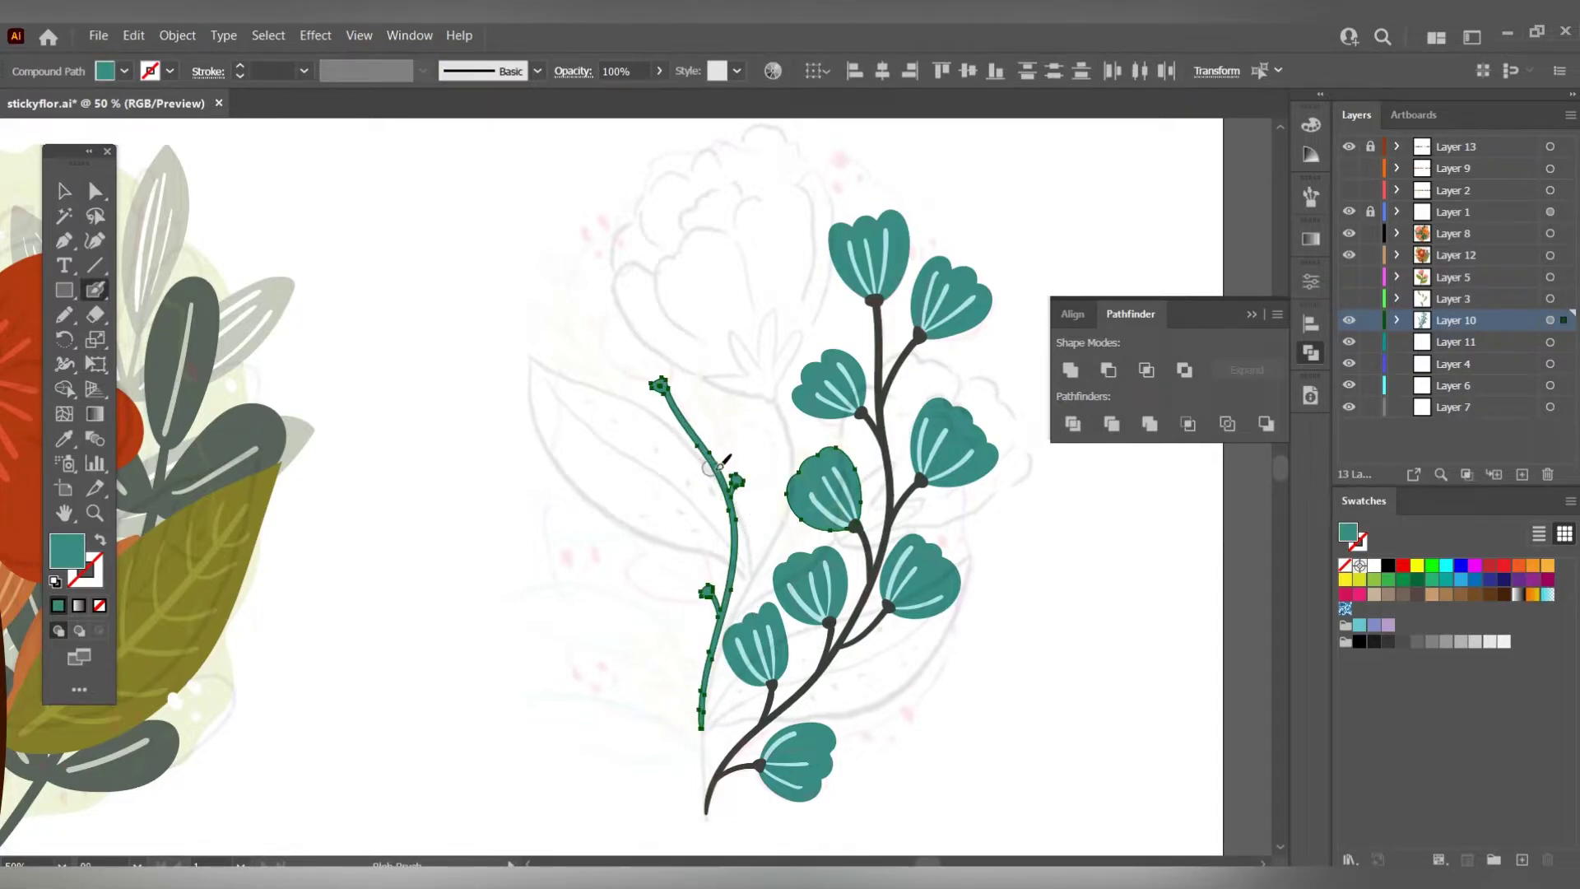
{"action": "key", "text": "i"}
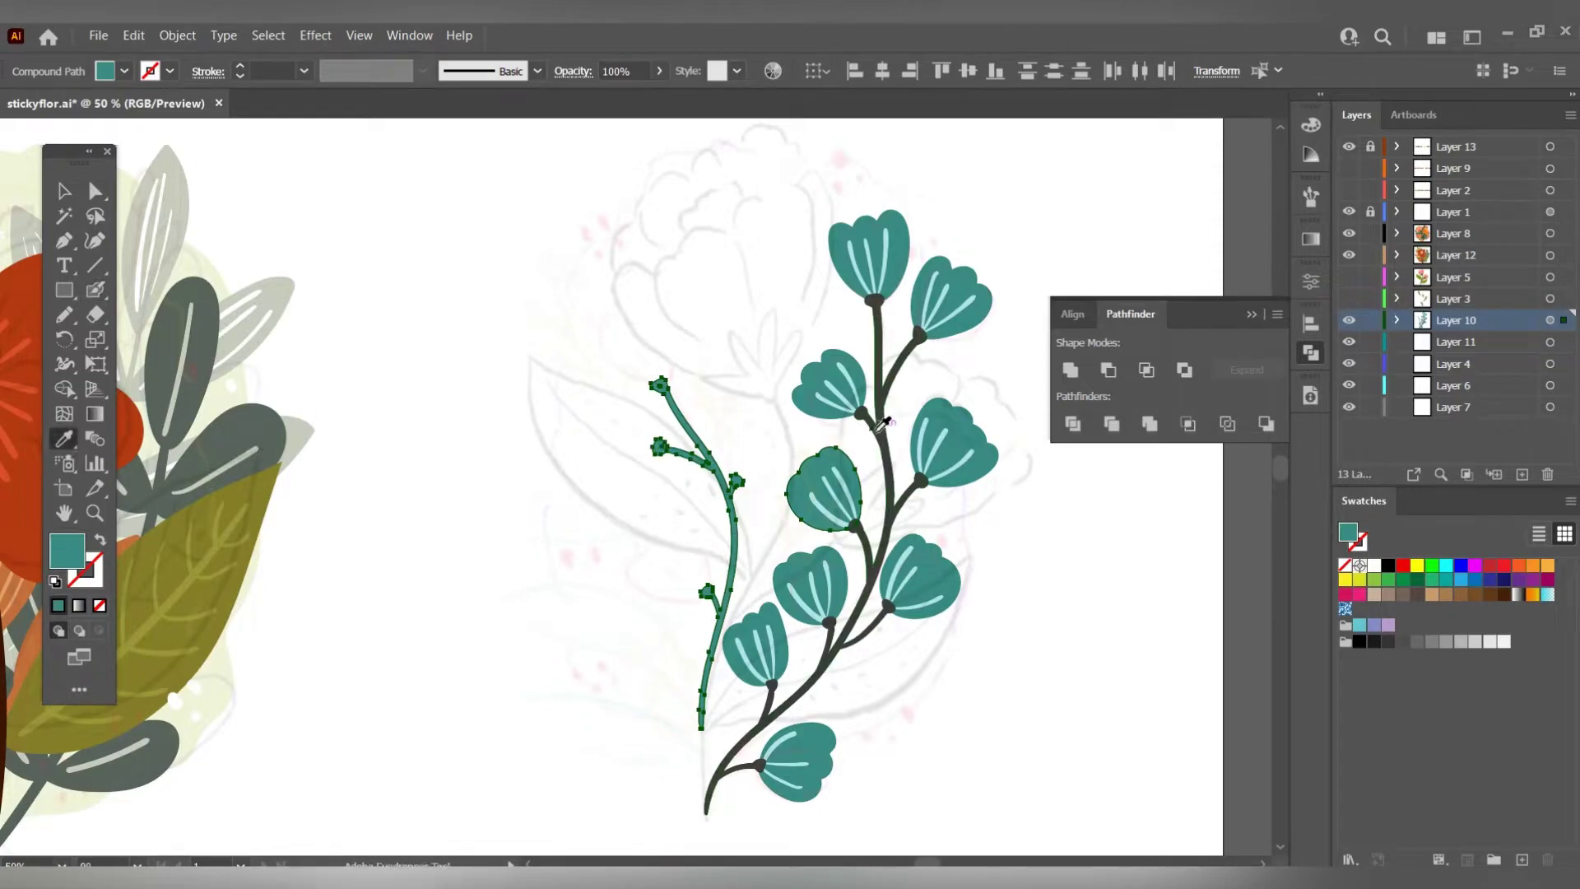
{"action": "left_click", "coordinate": [889, 411]}
Outline teal buds on the new stem's tips and add pale streaks inside them.
{"action": "scroll", "coordinate": [686, 374], "scroll_direction": "up", "scroll_amount": 1}
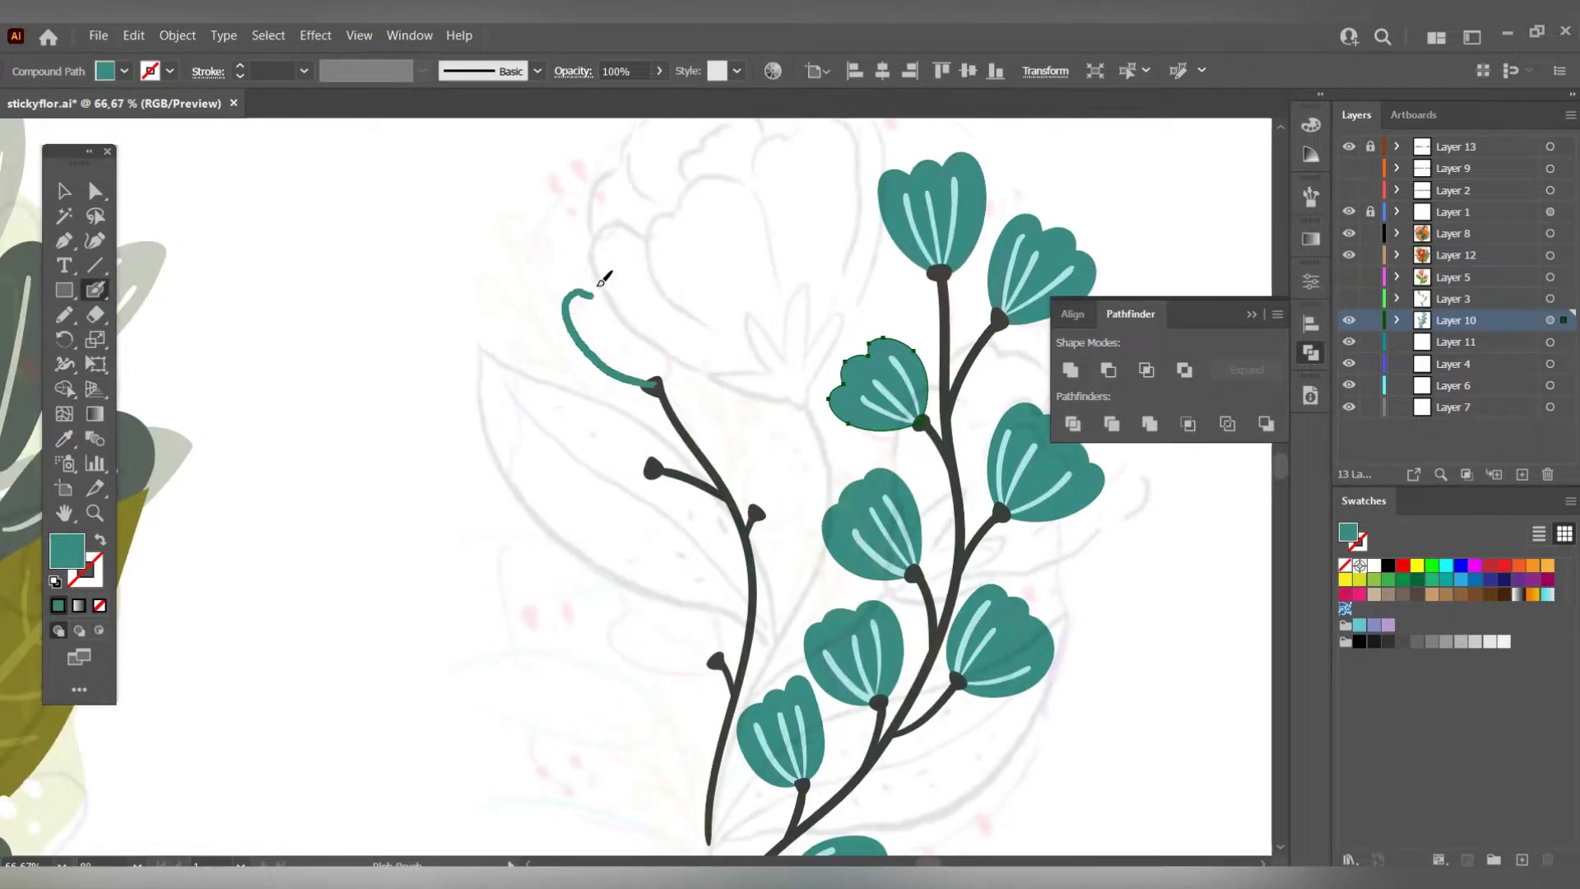
{"action": "left_click_drag", "start_coordinate": [604, 280], "coordinate": [658, 380]}
{"action": "left_click_drag", "start_coordinate": [706, 439], "coordinate": [695, 395]}
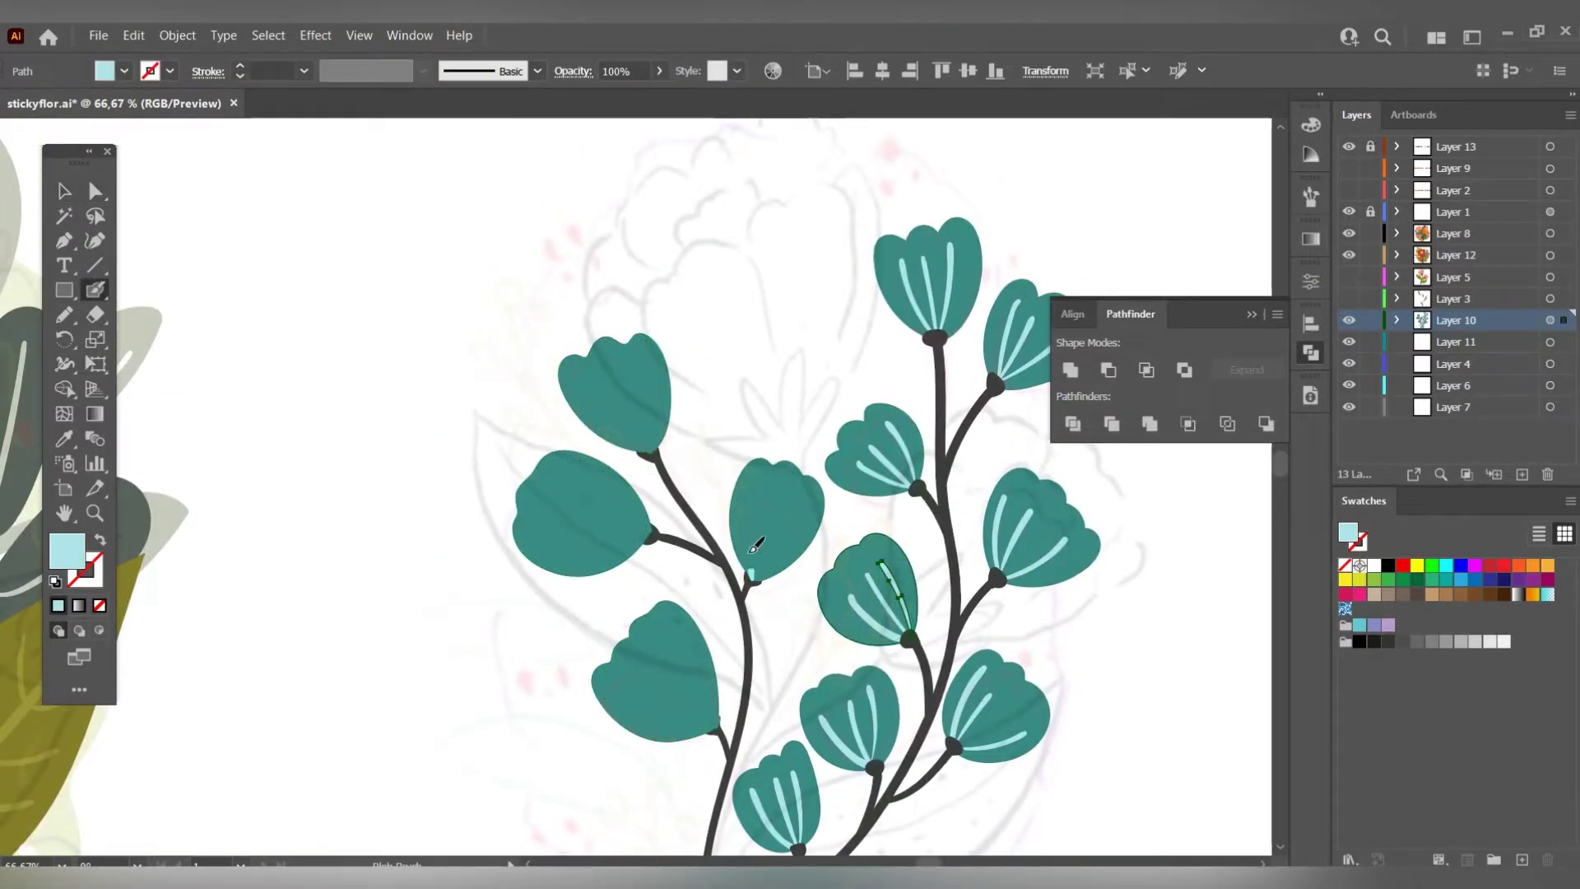
{"action": "left_click_drag", "start_coordinate": [650, 448], "coordinate": [591, 382]}
{"action": "left_click_drag", "start_coordinate": [648, 533], "coordinate": [569, 477]}
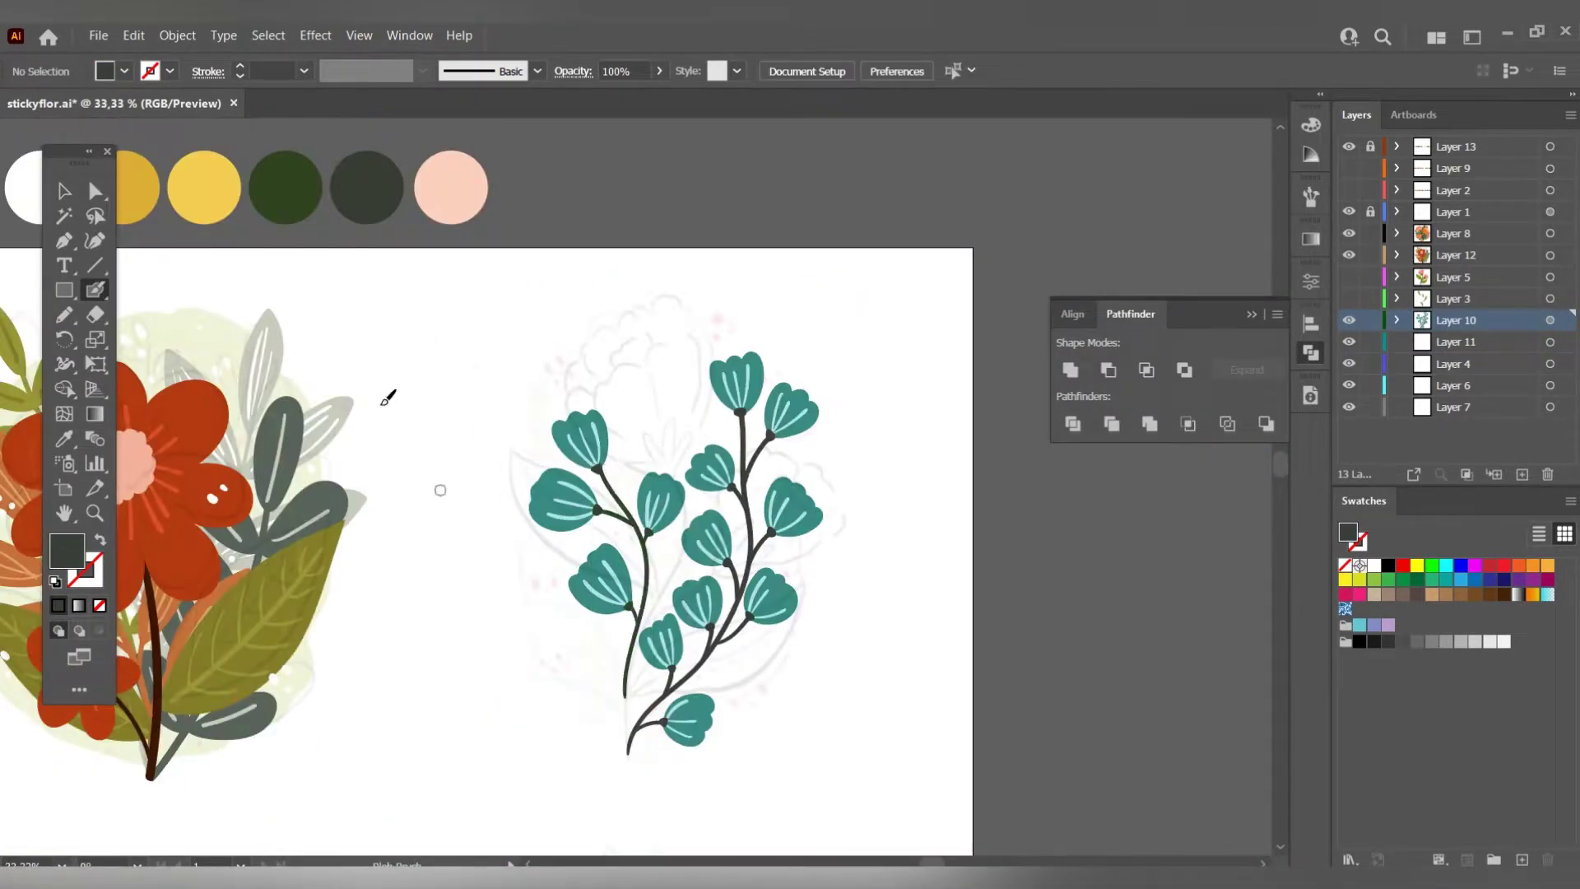
Hide the teal flower layer (Layer 10) to clear the view over the third sketch.
{"action": "left_click", "coordinate": [1550, 321]}
{"action": "left_click", "coordinate": [1349, 320]}
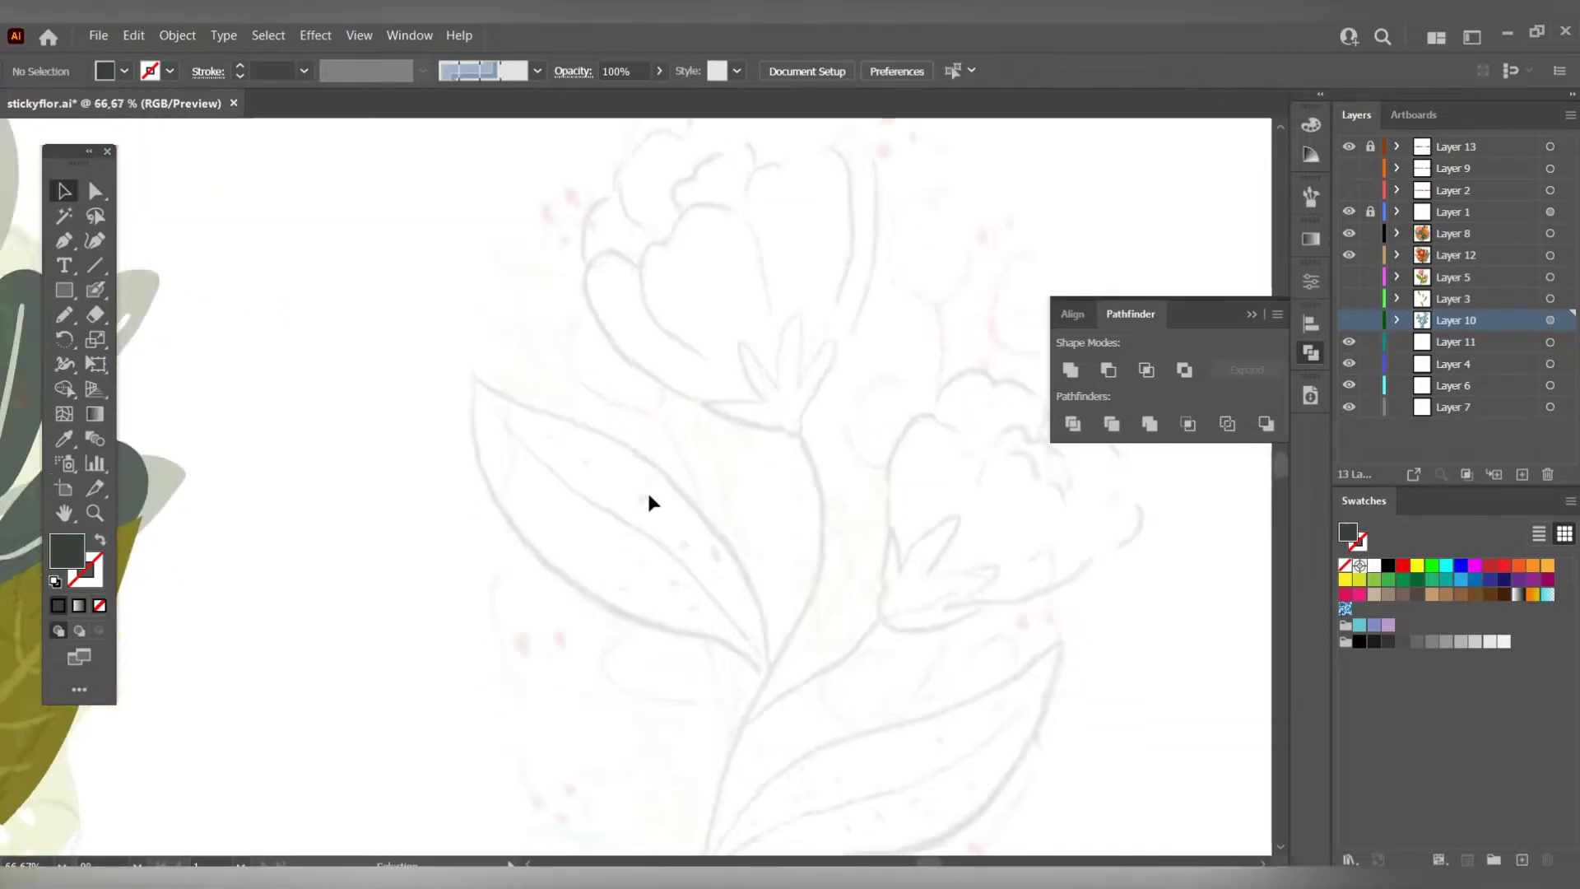
{"action": "left_click", "coordinate": [1348, 320]}
{"action": "left_click", "coordinate": [1349, 277]}
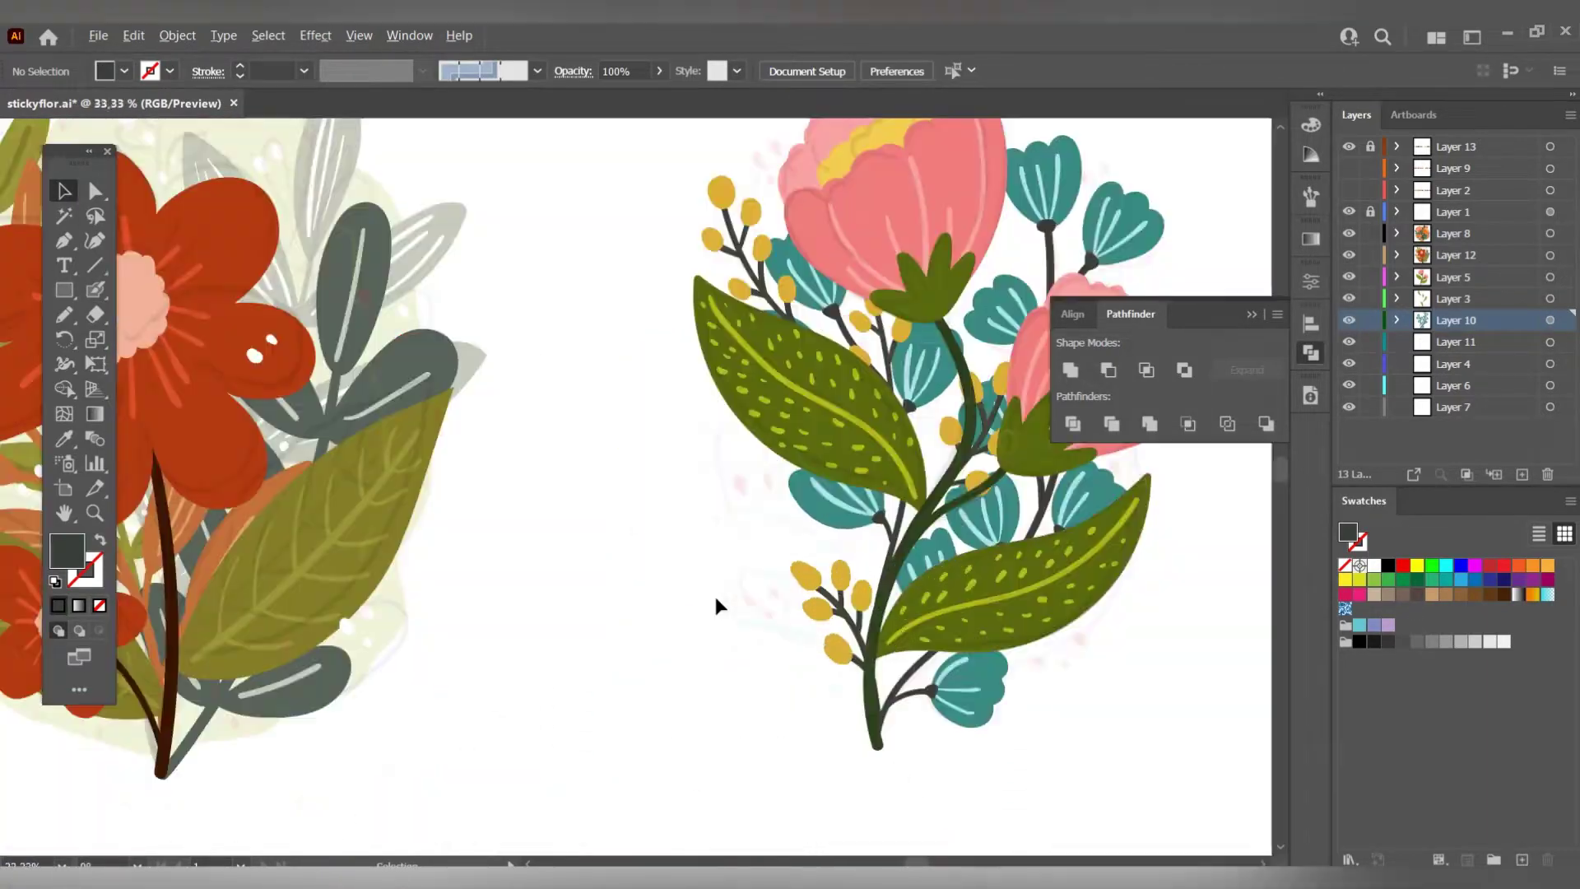
{"action": "key", "text": "ctrl+plus"}
{"action": "left_click", "coordinate": [1348, 320]}
{"action": "left_click", "coordinate": [1348, 276]}
{"action": "key", "text": "ctrl+minus"}
{"action": "key", "text": "ctrl+minus"}
{"action": "key", "text": "ctrl+minus"}
Pick up olive green and paint the sprig's stem with the Blob Brush.
{"action": "key", "text": "ctrl+plus"}
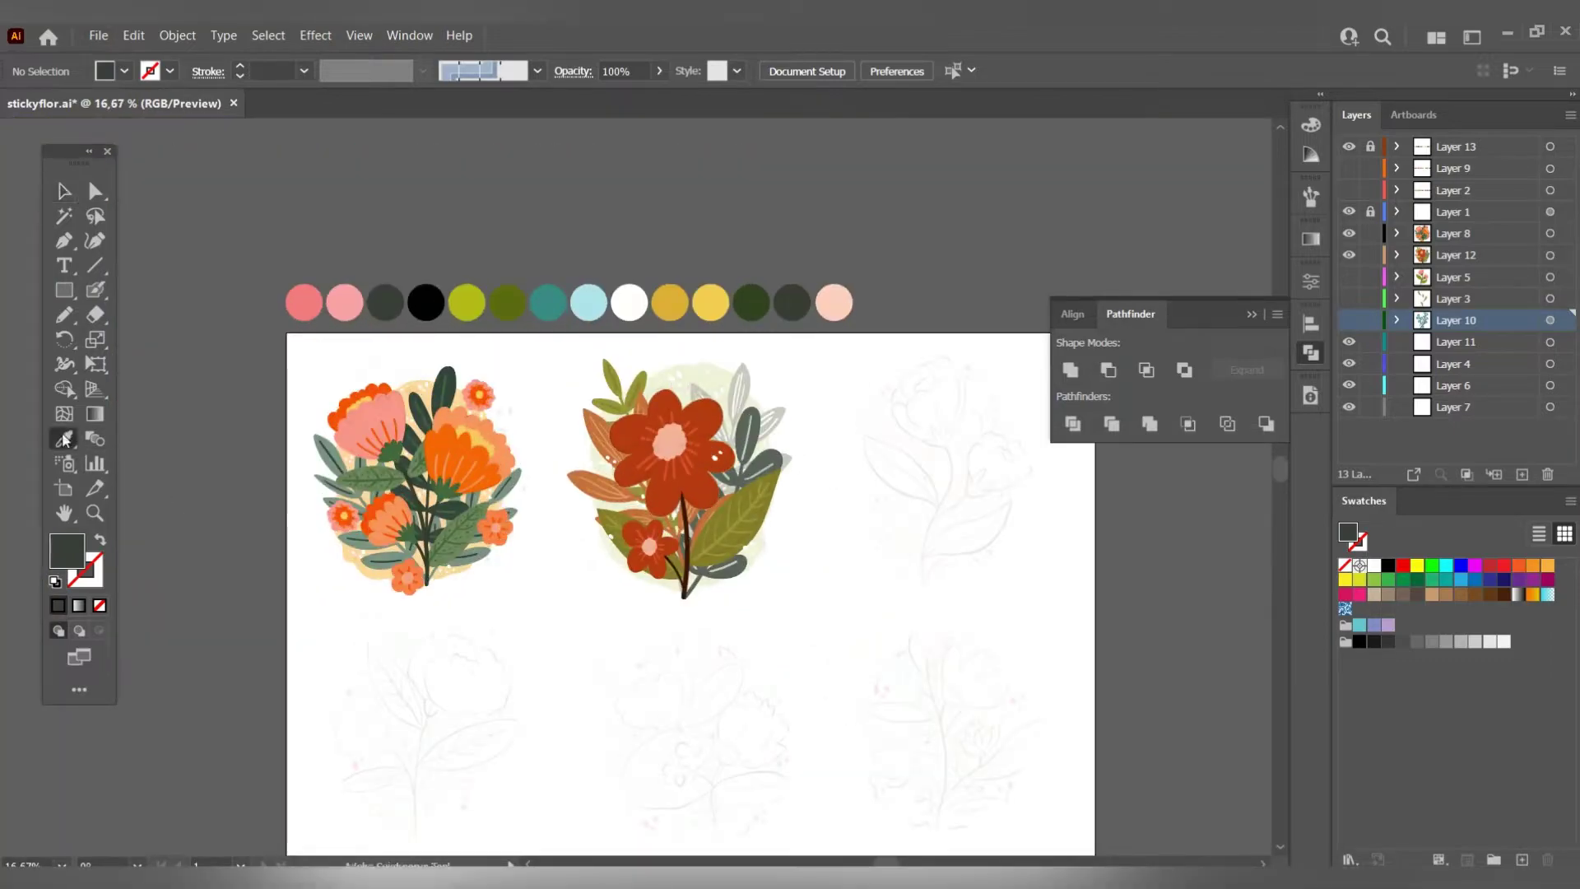
{"action": "key", "text": "i"}
{"action": "left_click", "coordinate": [522, 297]}
{"action": "key", "text": "ctrl+plus"}
{"action": "key", "text": "ctrl+plus"}
{"action": "key", "text": "ctrl+plus"}
{"action": "key", "text": "shift+b"}
{"action": "scroll", "coordinate": [909, 743], "scroll_direction": "up", "scroll_amount": 2}
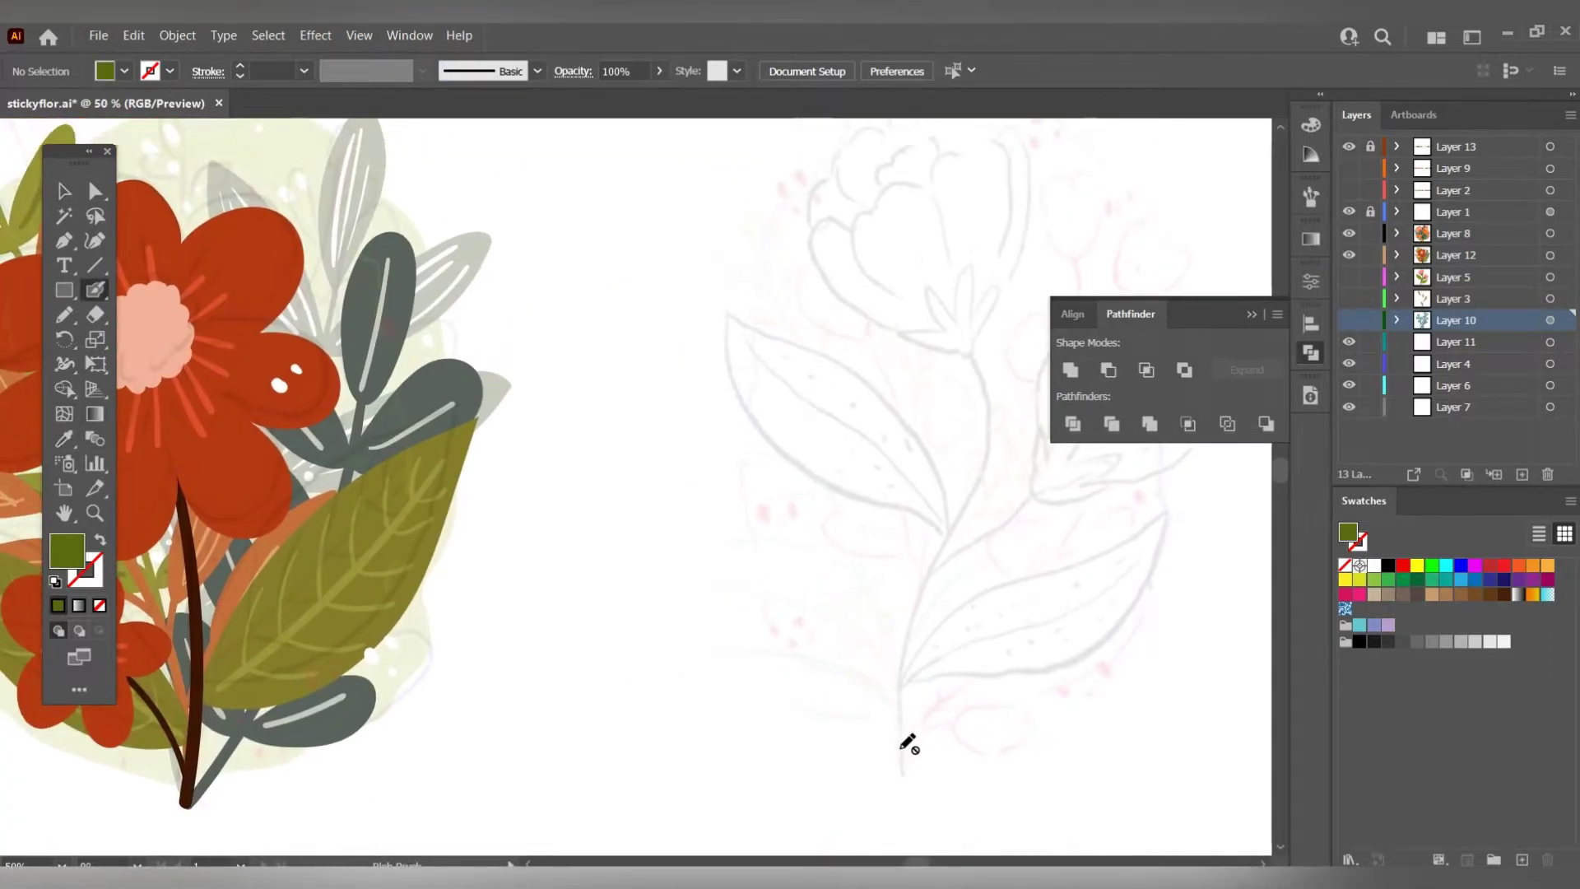
{"action": "left_click_drag", "start_coordinate": [903, 767], "coordinate": [772, 353]}
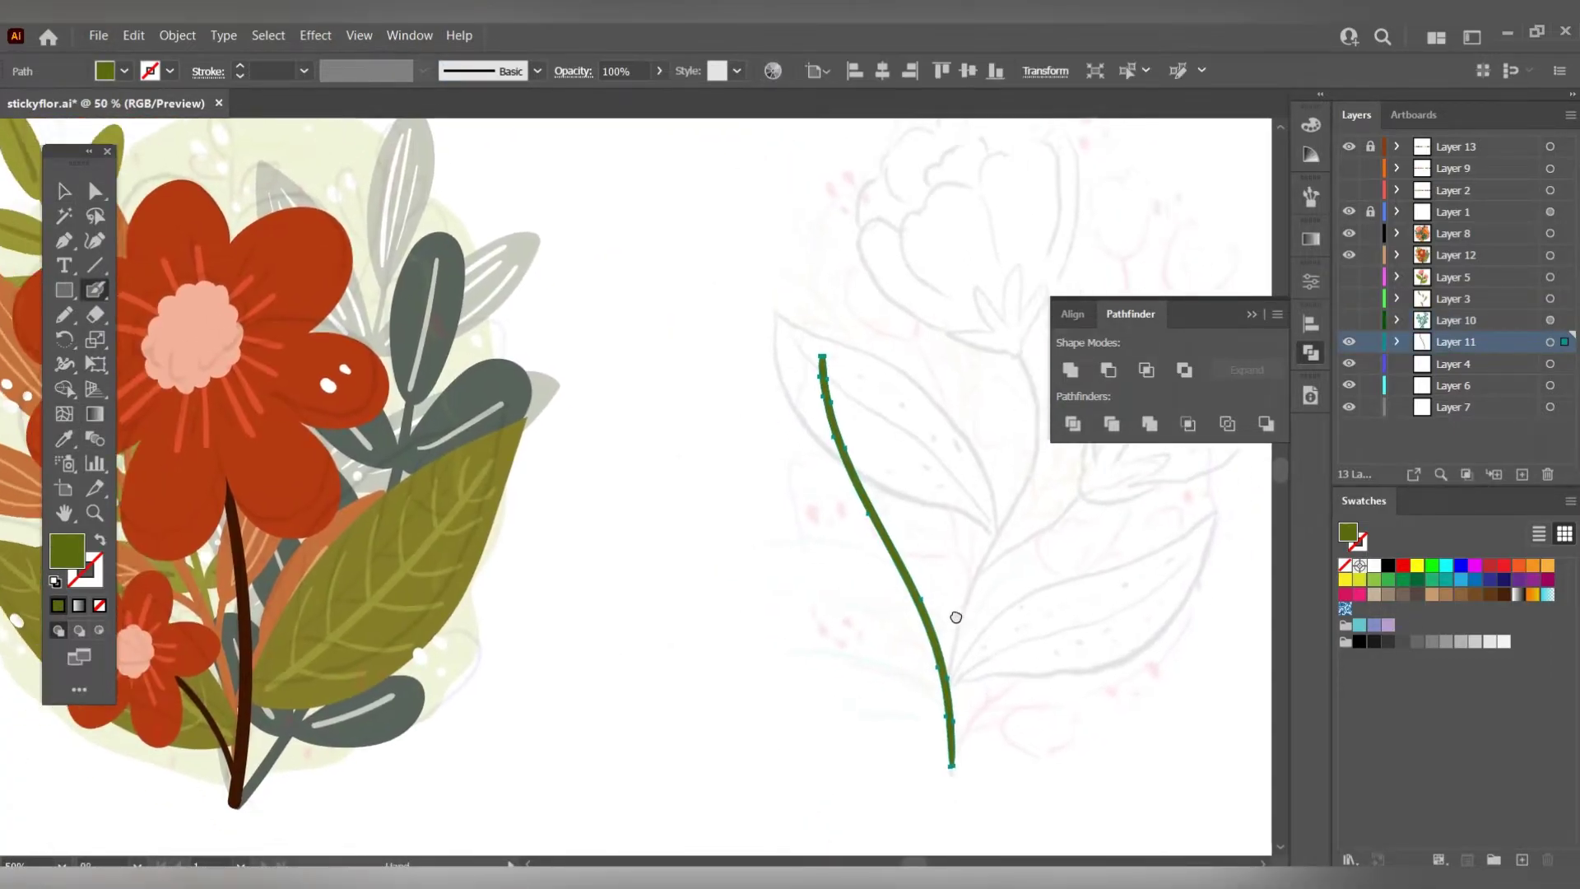
Paint paired oval leaf outlines along both sides of the stem.
{"action": "mouse_move", "coordinate": [942, 687]}
{"action": "left_mouse_down"}
{"action": "mouse_move", "coordinate": [751, 607]}
{"action": "mouse_move", "coordinate": [942, 683]}
{"action": "mouse_move", "coordinate": [1069, 592]}
{"action": "mouse_move", "coordinate": [942, 683]}
{"action": "left_mouse_up"}
{"action": "mouse_move", "coordinate": [914, 586]}
{"action": "left_mouse_down"}
{"action": "mouse_move", "coordinate": [848, 500]}
{"action": "mouse_move", "coordinate": [952, 398]}
{"action": "left_mouse_up"}
{"action": "scroll", "coordinate": [953, 398], "scroll_direction": "up", "scroll_amount": 3}
{"action": "mouse_move", "coordinate": [783, 511]}
{"action": "left_mouse_down"}
{"action": "mouse_move", "coordinate": [998, 405]}
{"action": "mouse_move", "coordinate": [919, 498]}
{"action": "mouse_move", "coordinate": [952, 458]}
{"action": "left_mouse_up"}
{"action": "scroll", "coordinate": [998, 406], "scroll_direction": "up", "scroll_amount": 1}
{"action": "scroll", "coordinate": [952, 458], "scroll_direction": "down", "scroll_amount": 2}
Fill the leaf outlines and eyedrop dark grey-green onto the sprig.
{"action": "key", "text": "a"}
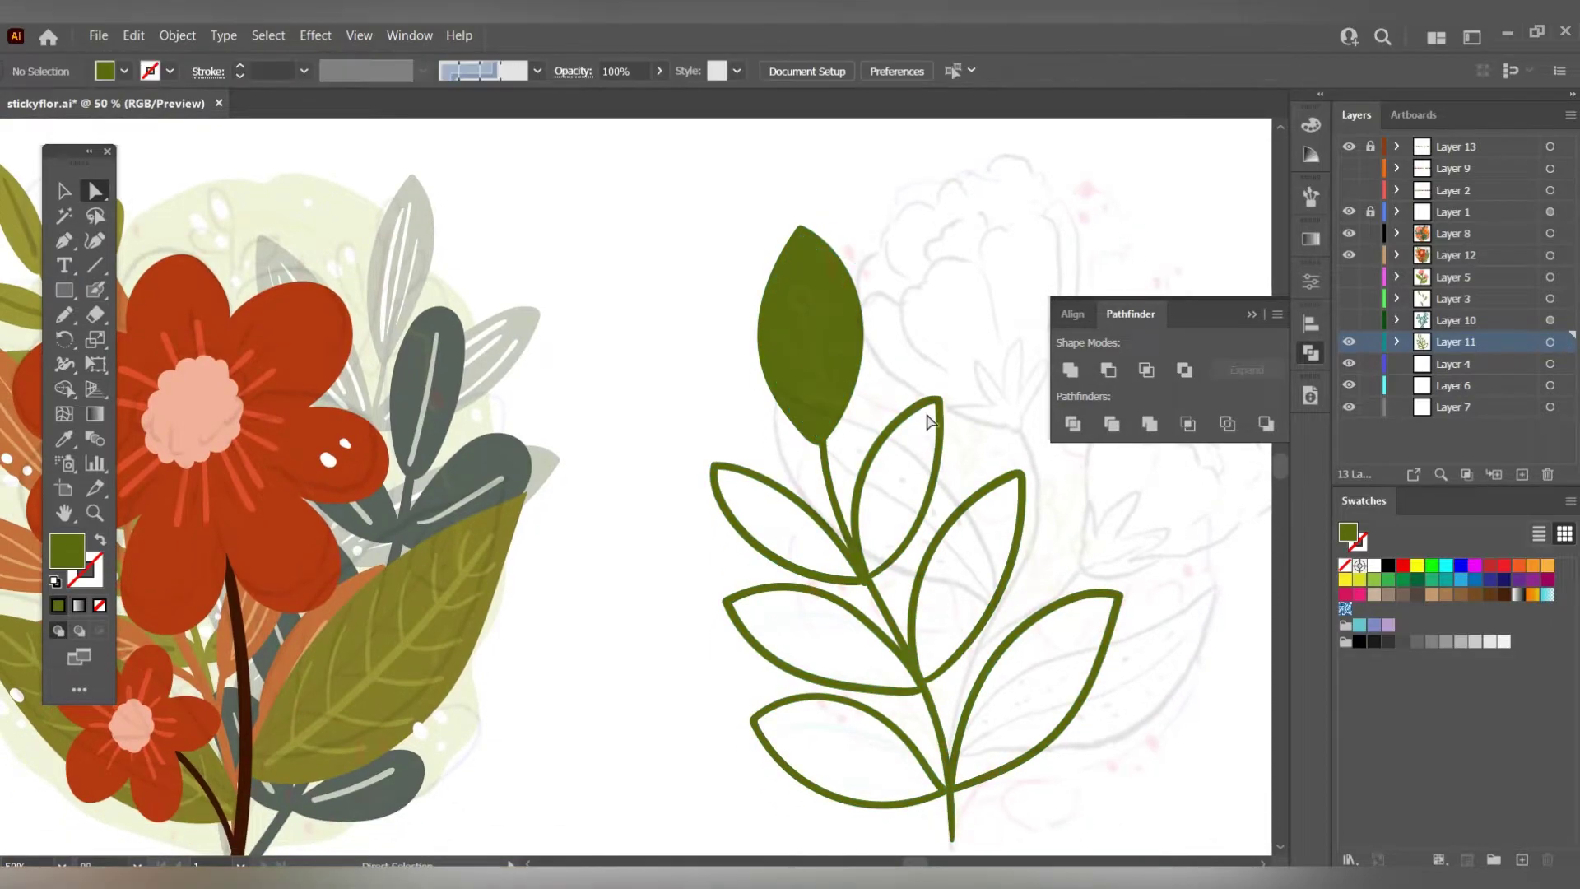
{"action": "key", "text": "ctrl+minus"}
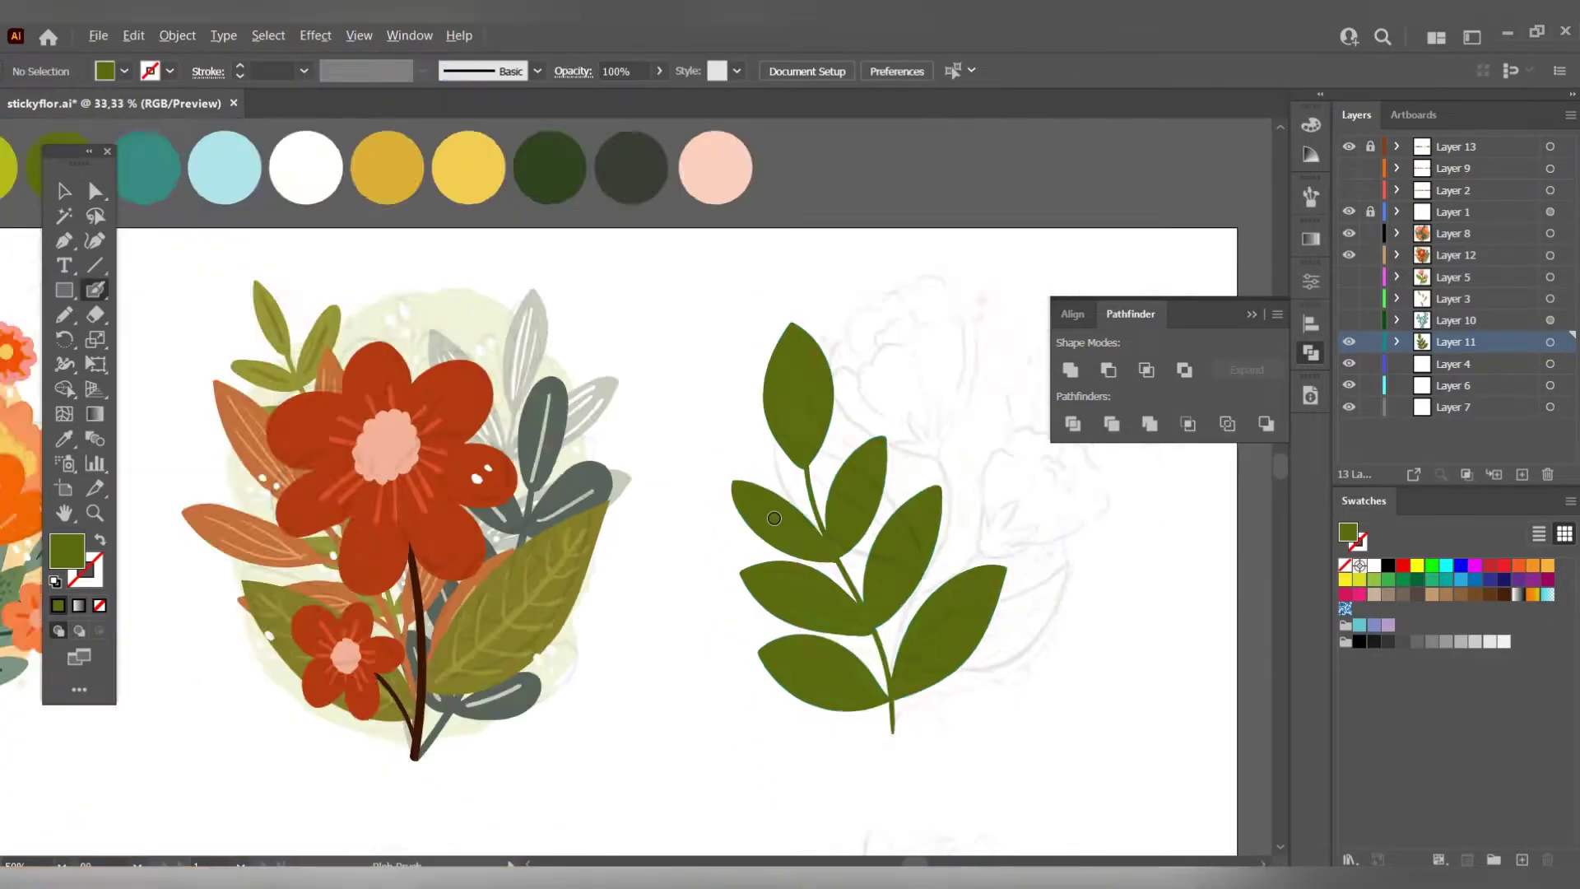
{"action": "key", "text": "ctrl+minus"}
{"action": "key", "text": "ctrl+minus"}
{"action": "left_click", "coordinate": [75, 433]}
{"action": "left_click", "coordinate": [707, 339]}
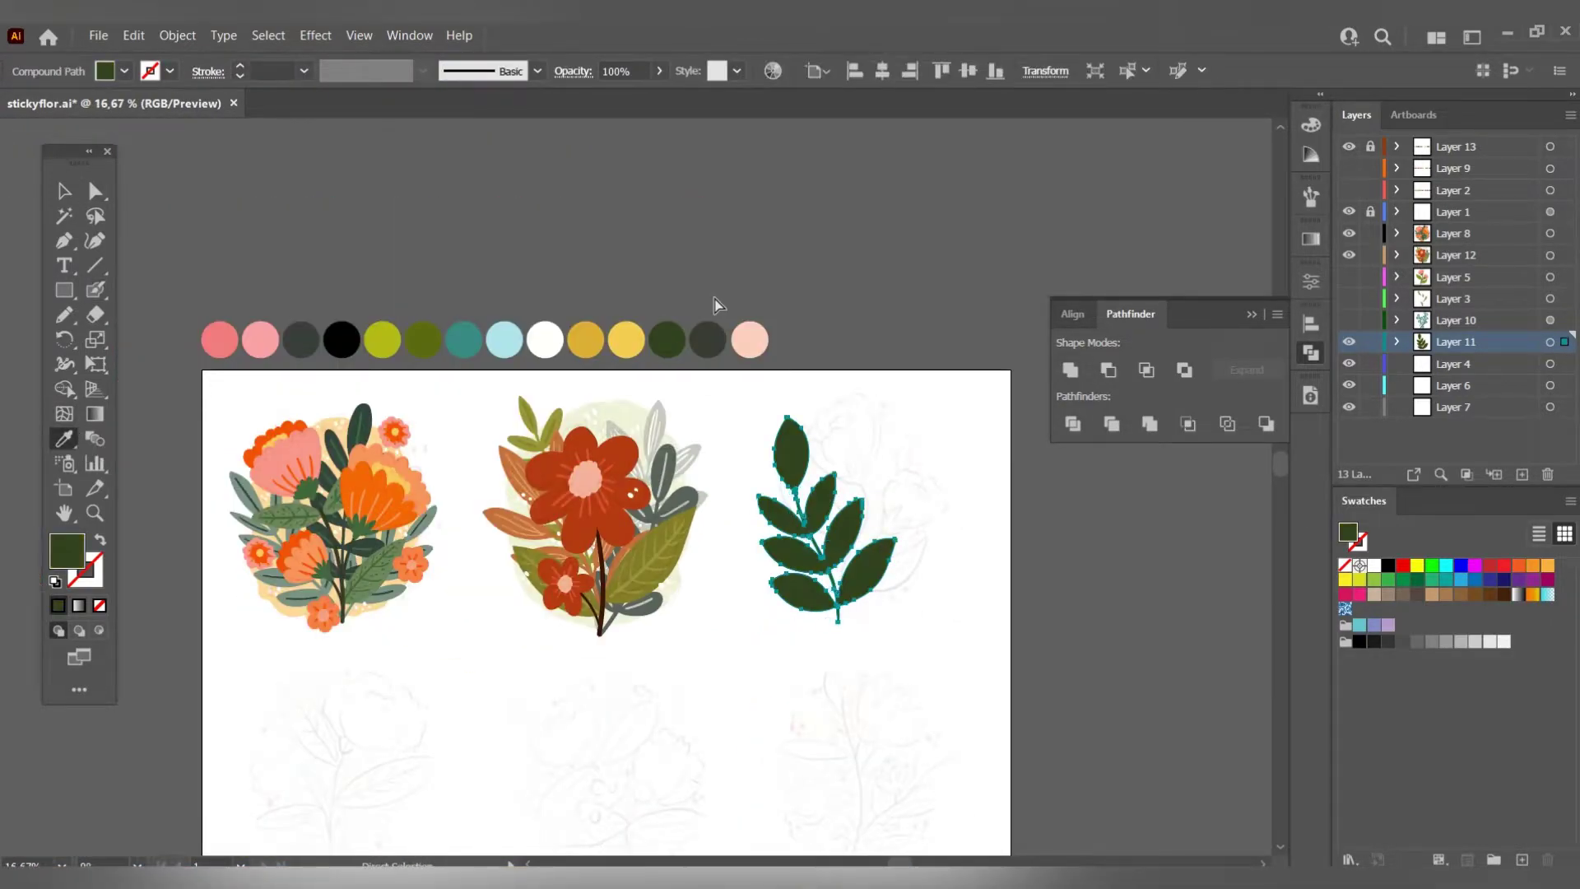
{"action": "scroll", "coordinate": [771, 483], "scroll_direction": "up", "scroll_amount": 1}
Set the fill colour and paint veins along the top and lower leaves.
{"action": "double_click", "coordinate": [72, 557]}
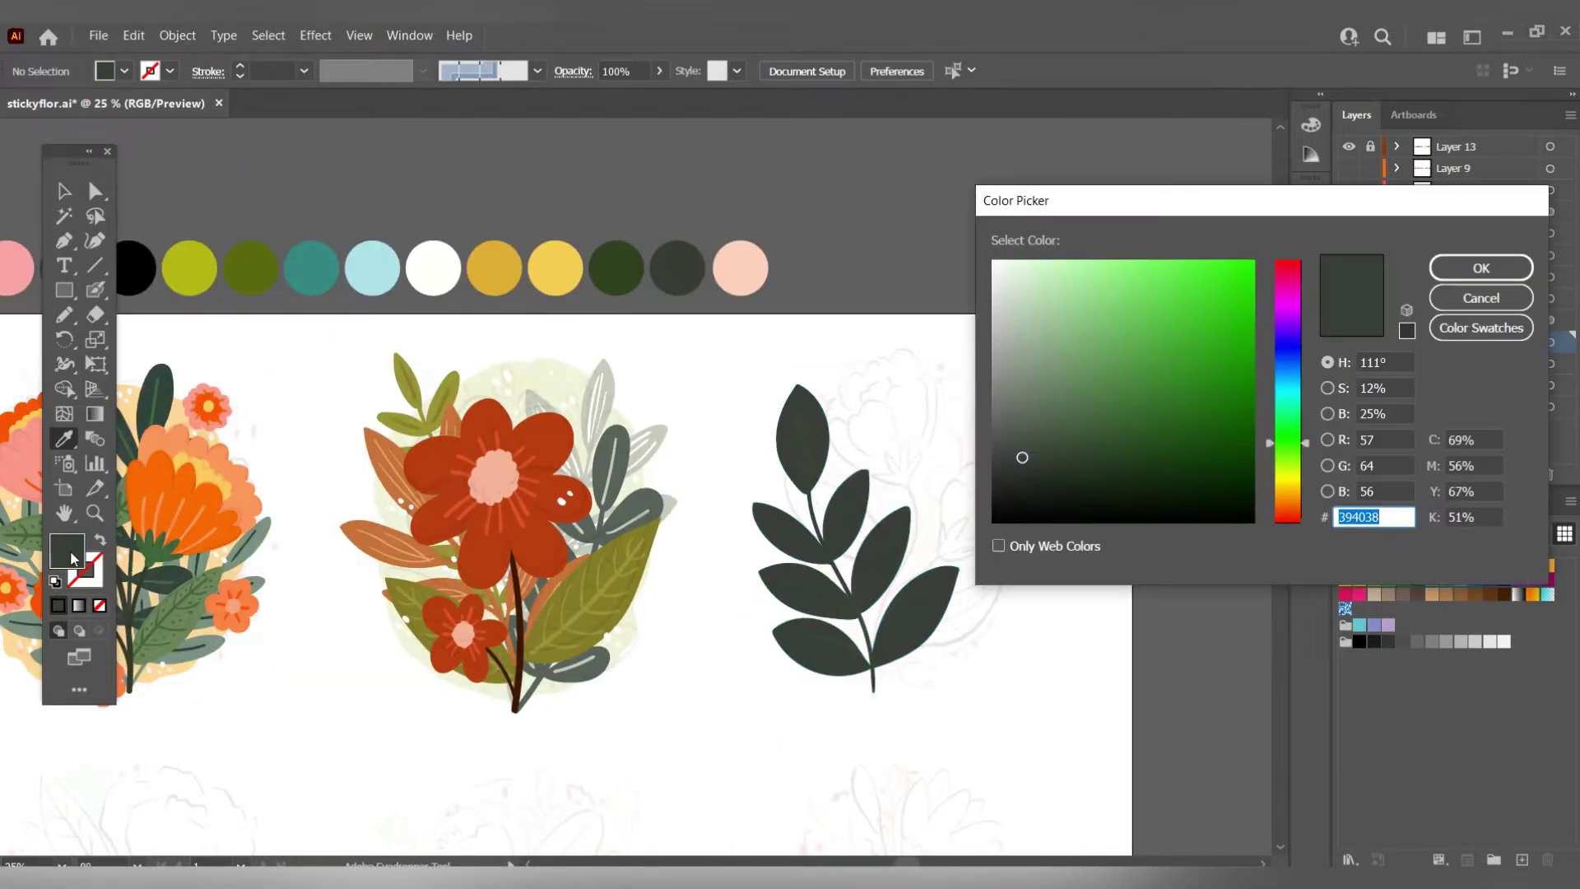
{"action": "left_click", "coordinate": [1482, 297]}
{"action": "scroll", "coordinate": [822, 494], "scroll_direction": "up", "scroll_amount": 2}
{"action": "key", "text": "shift+b"}
{"action": "left_click_drag", "start_coordinate": [718, 294], "coordinate": [730, 465]}
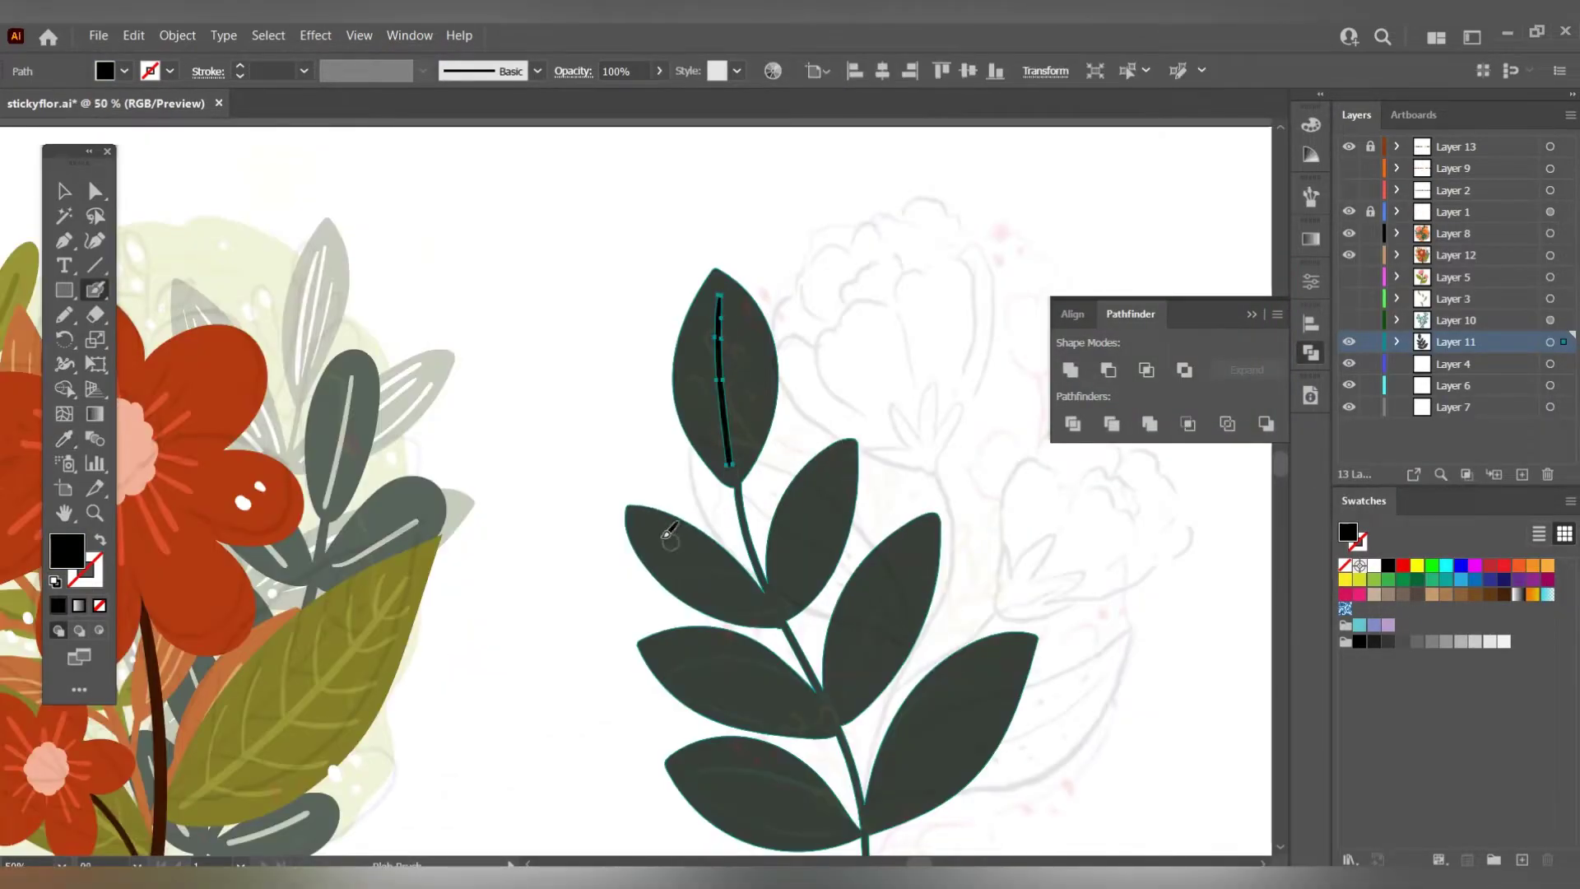
{"action": "left_click_drag", "start_coordinate": [728, 773], "coordinate": [839, 823]}
{"action": "scroll", "coordinate": [840, 823], "scroll_direction": "down", "scroll_amount": 3}
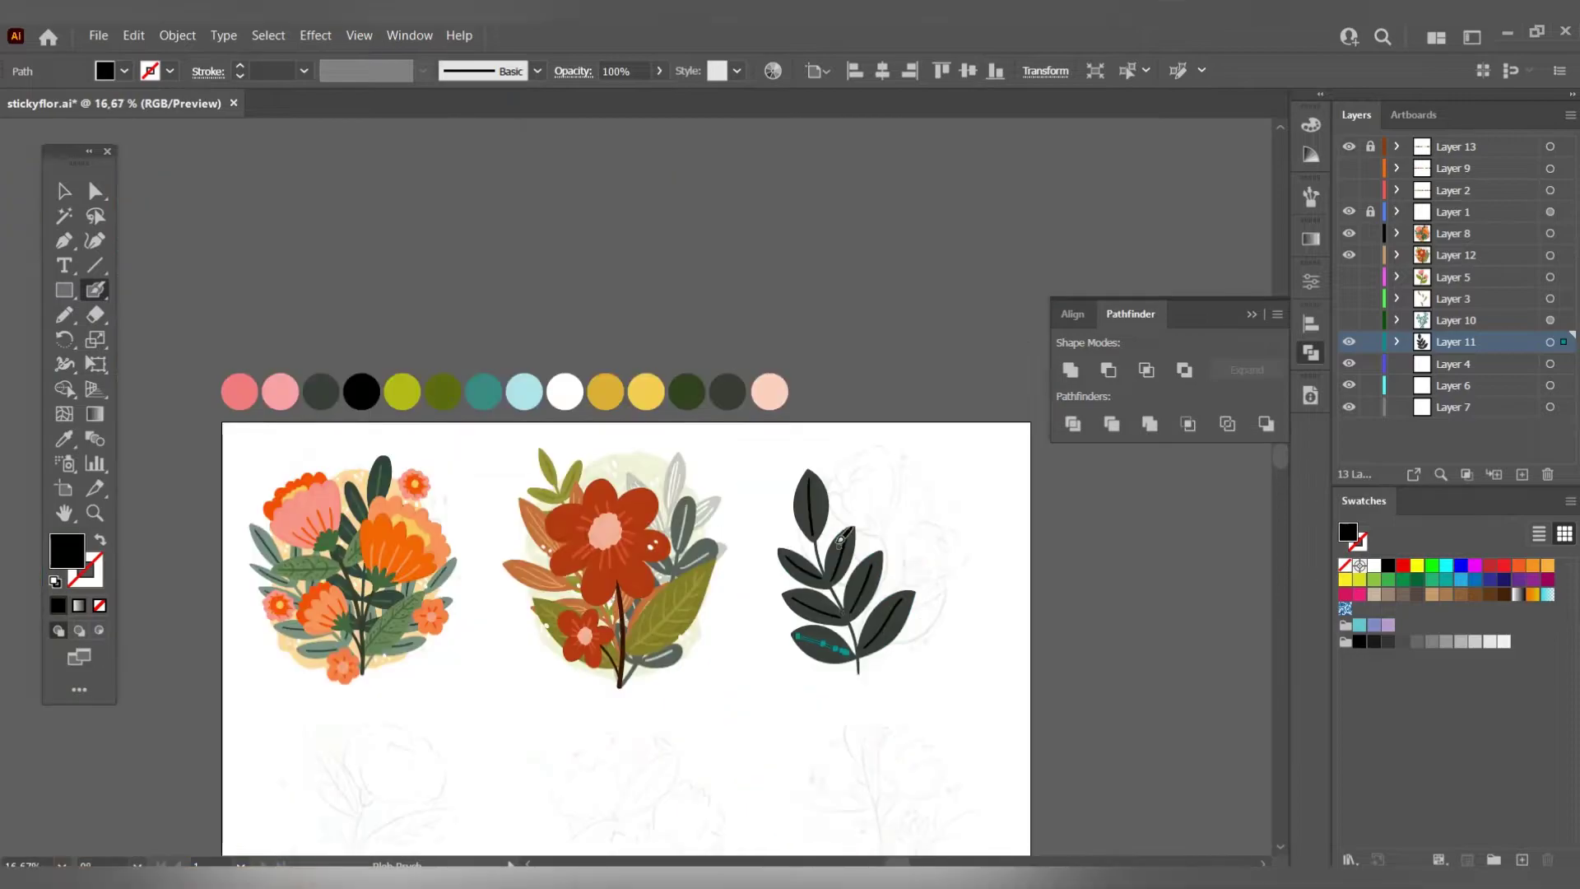
Target the sprig's layer and hide the flower layers to isolate the sprig.
{"action": "key", "text": "v"}
{"action": "left_click", "coordinate": [1549, 341]}
{"action": "left_click_drag", "start_coordinate": [1349, 276], "coordinate": [1349, 363]}
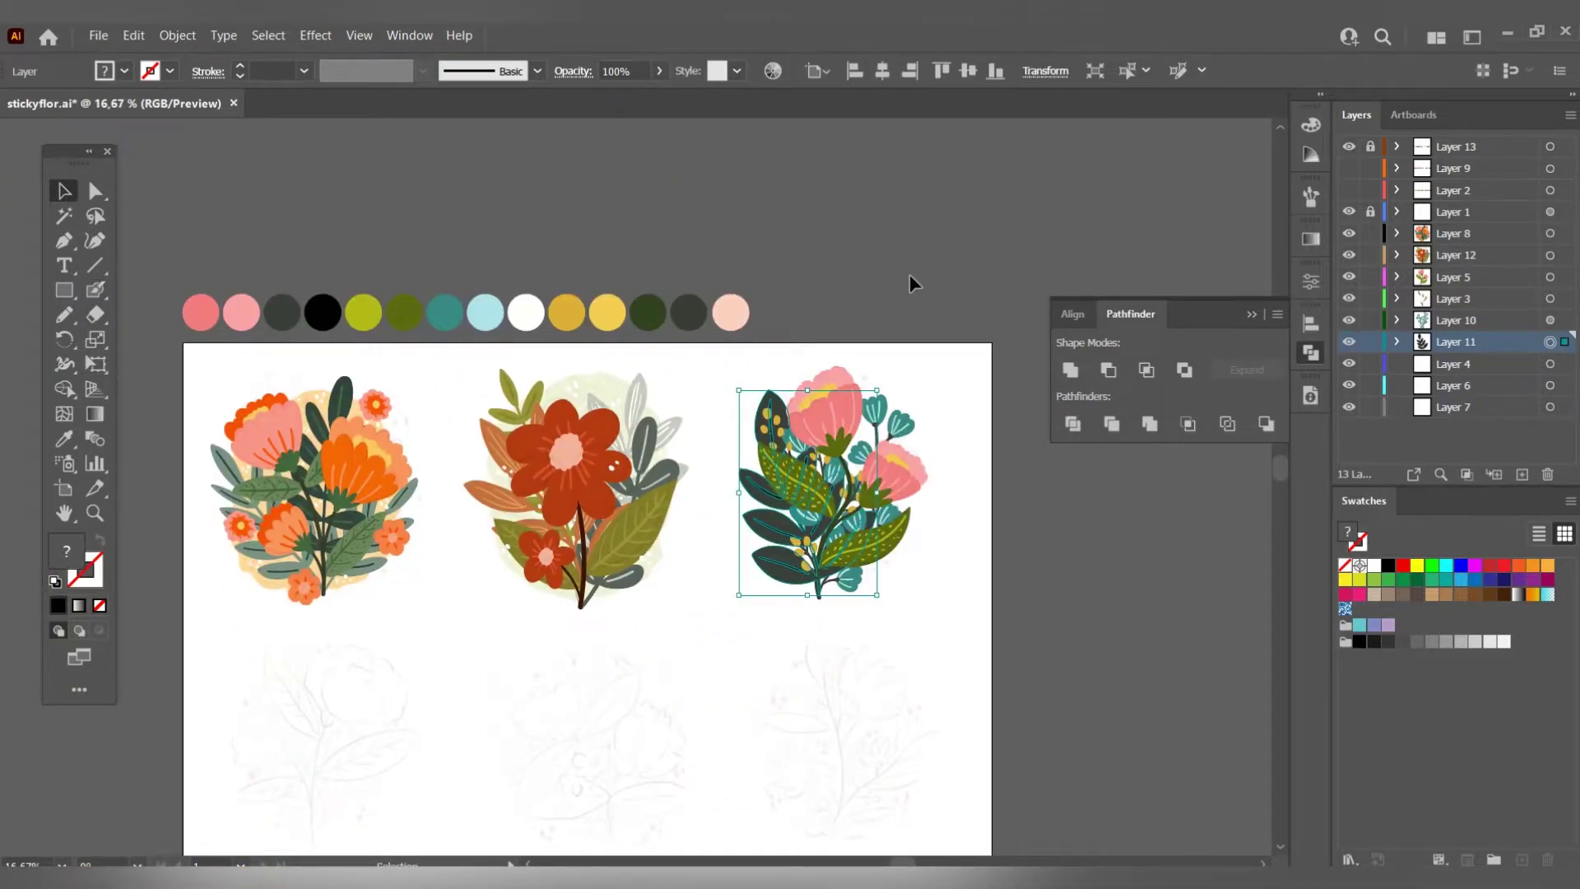
{"action": "left_click", "coordinate": [910, 274]}
{"action": "scroll", "coordinate": [900, 452], "scroll_direction": "up", "scroll_amount": 1}
{"action": "scroll", "coordinate": [765, 417], "scroll_direction": "up", "scroll_amount": 1}
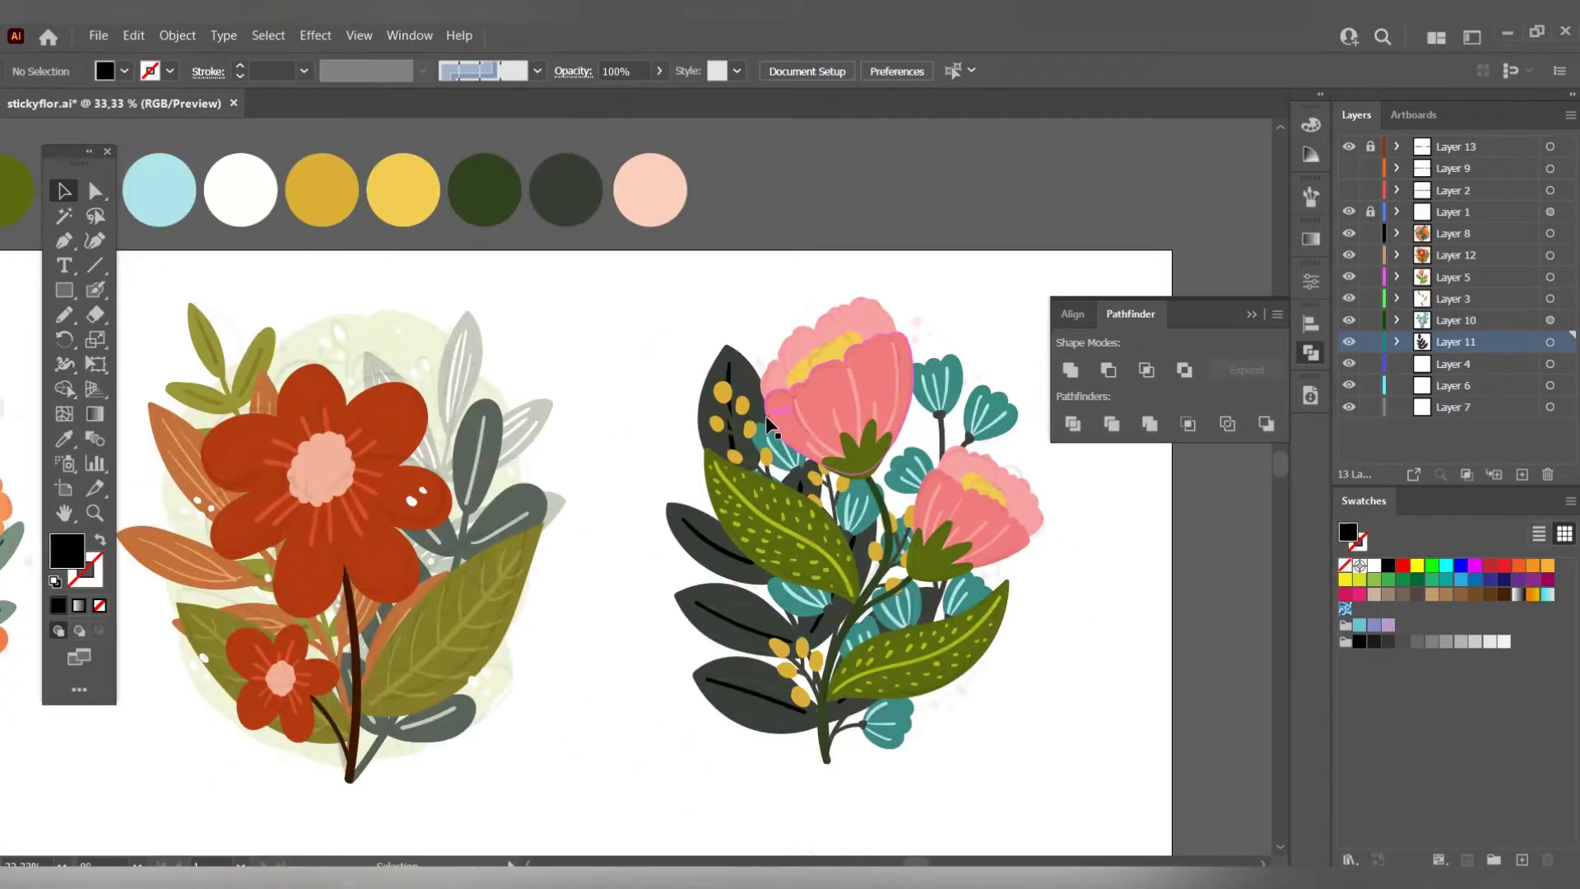
{"action": "left_click_drag", "start_coordinate": [1349, 319], "coordinate": [1349, 277]}
{"action": "scroll", "coordinate": [673, 267], "scroll_direction": "down", "scroll_amount": 2}
Magic Wand-select the sprig's leaves and eyedrop yellow onto the veins.
{"action": "key", "text": "y"}
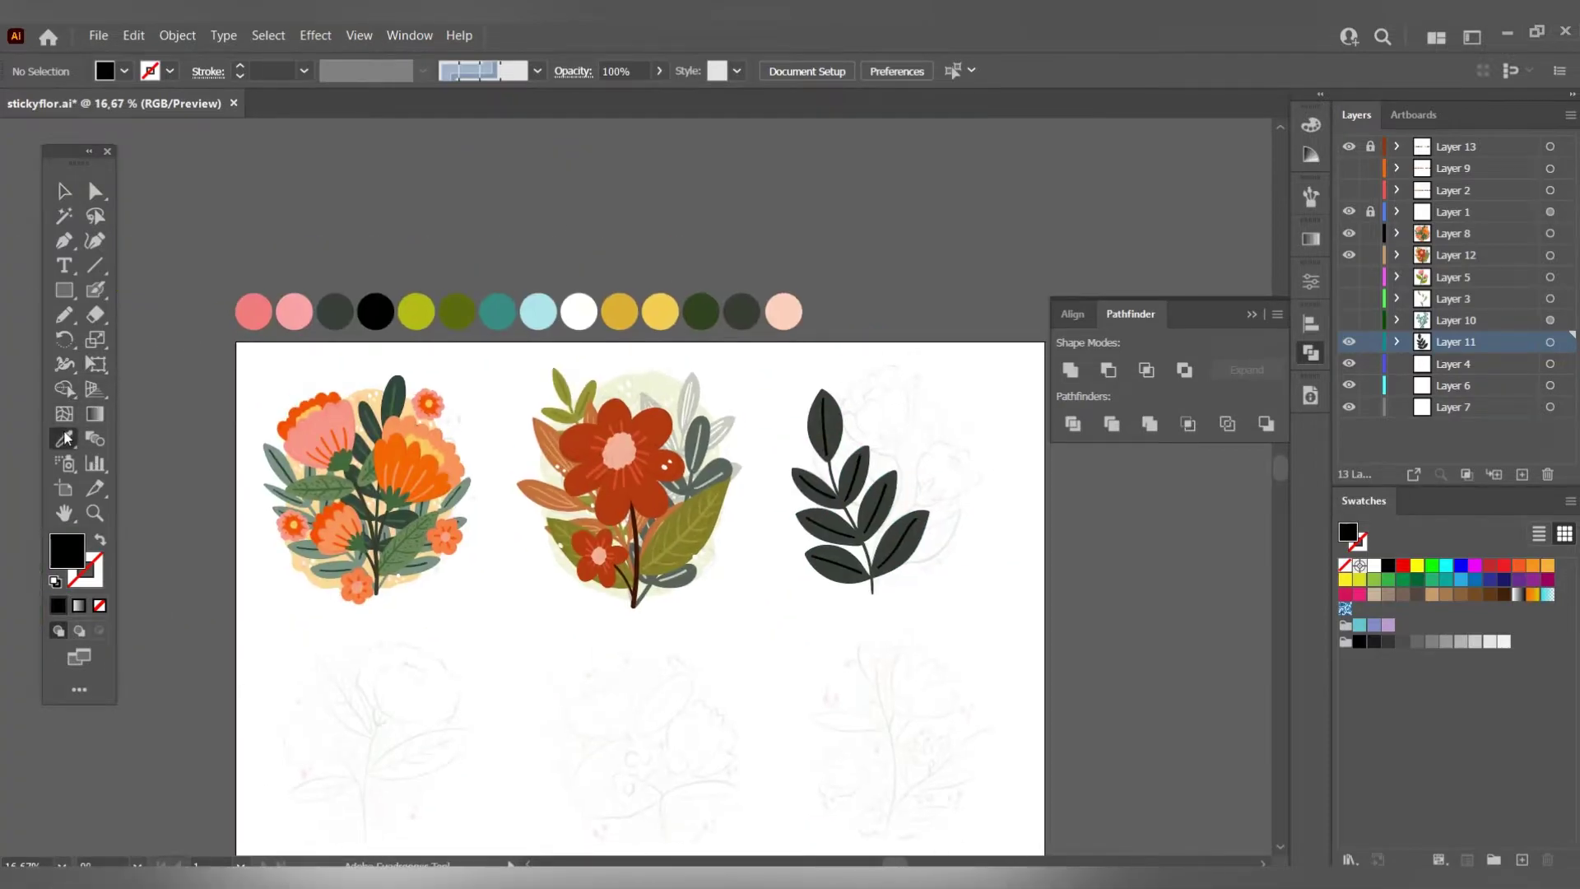
{"action": "left_click", "coordinate": [660, 311]}
{"action": "scroll", "coordinate": [660, 311], "scroll_direction": "up", "scroll_amount": 2}
{"action": "scroll", "coordinate": [576, 312], "scroll_direction": "down", "scroll_amount": 2}
{"action": "scroll", "coordinate": [656, 350], "scroll_direction": "up", "scroll_amount": 2}
{"action": "scroll", "coordinate": [655, 350], "scroll_direction": "down", "scroll_amount": 3}
{"action": "key", "text": "i"}
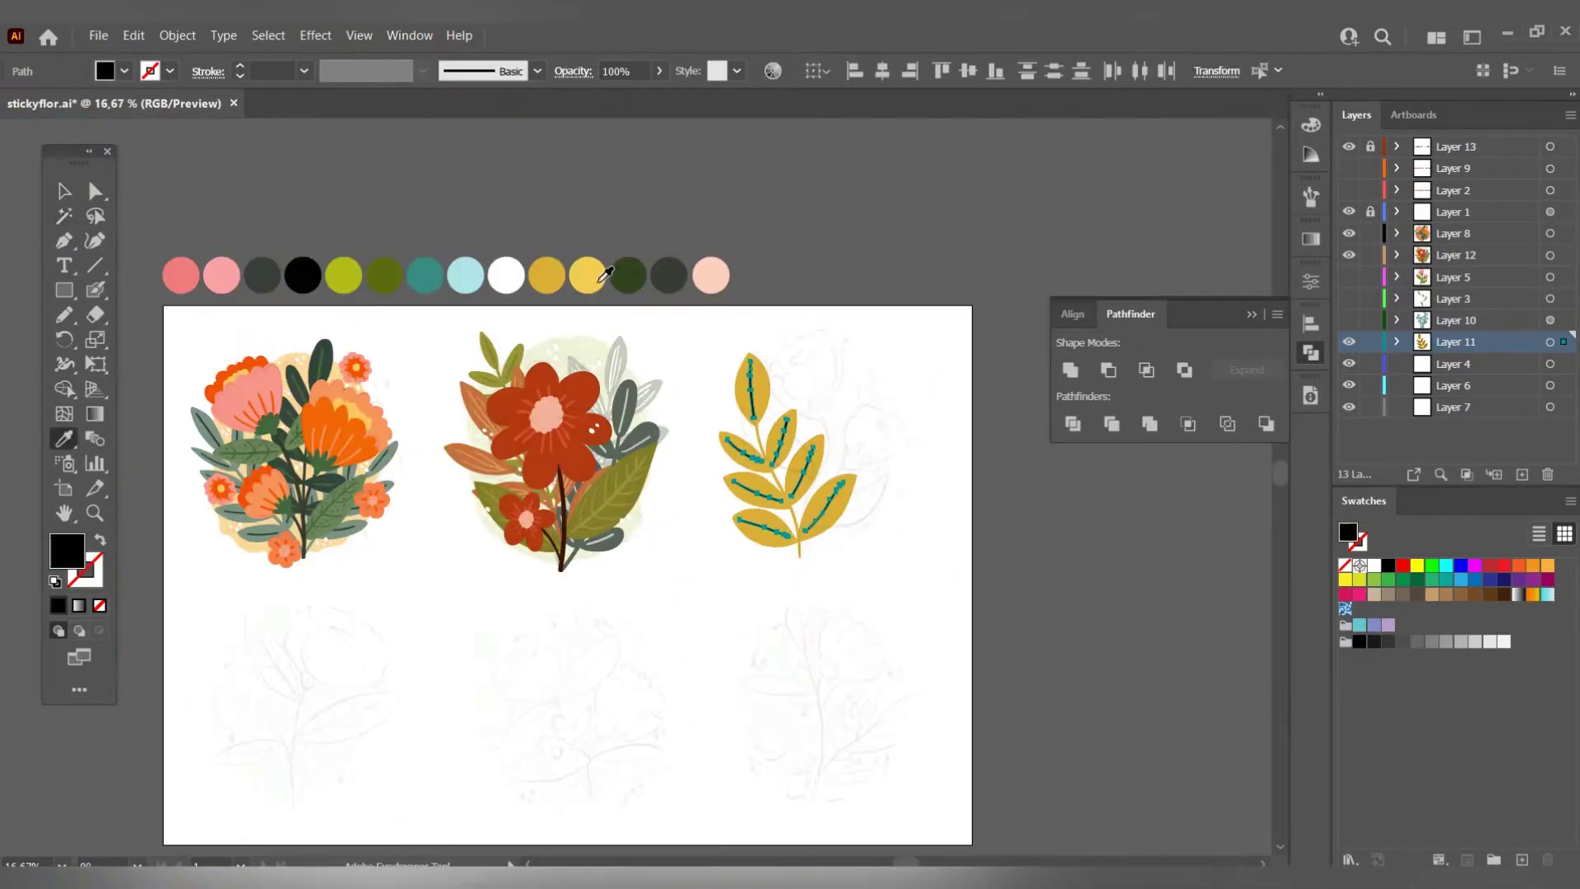
{"action": "left_click", "coordinate": [587, 275]}
{"action": "key", "text": "v"}
Show the flower layers again and select the whole third bouquet.
{"action": "left_click_drag", "start_coordinate": [1347, 306], "coordinate": [1349, 277]}
{"action": "scroll", "coordinate": [831, 420], "scroll_direction": "up", "scroll_amount": 2}
{"action": "scroll", "coordinate": [831, 420], "scroll_direction": "down", "scroll_amount": 2}
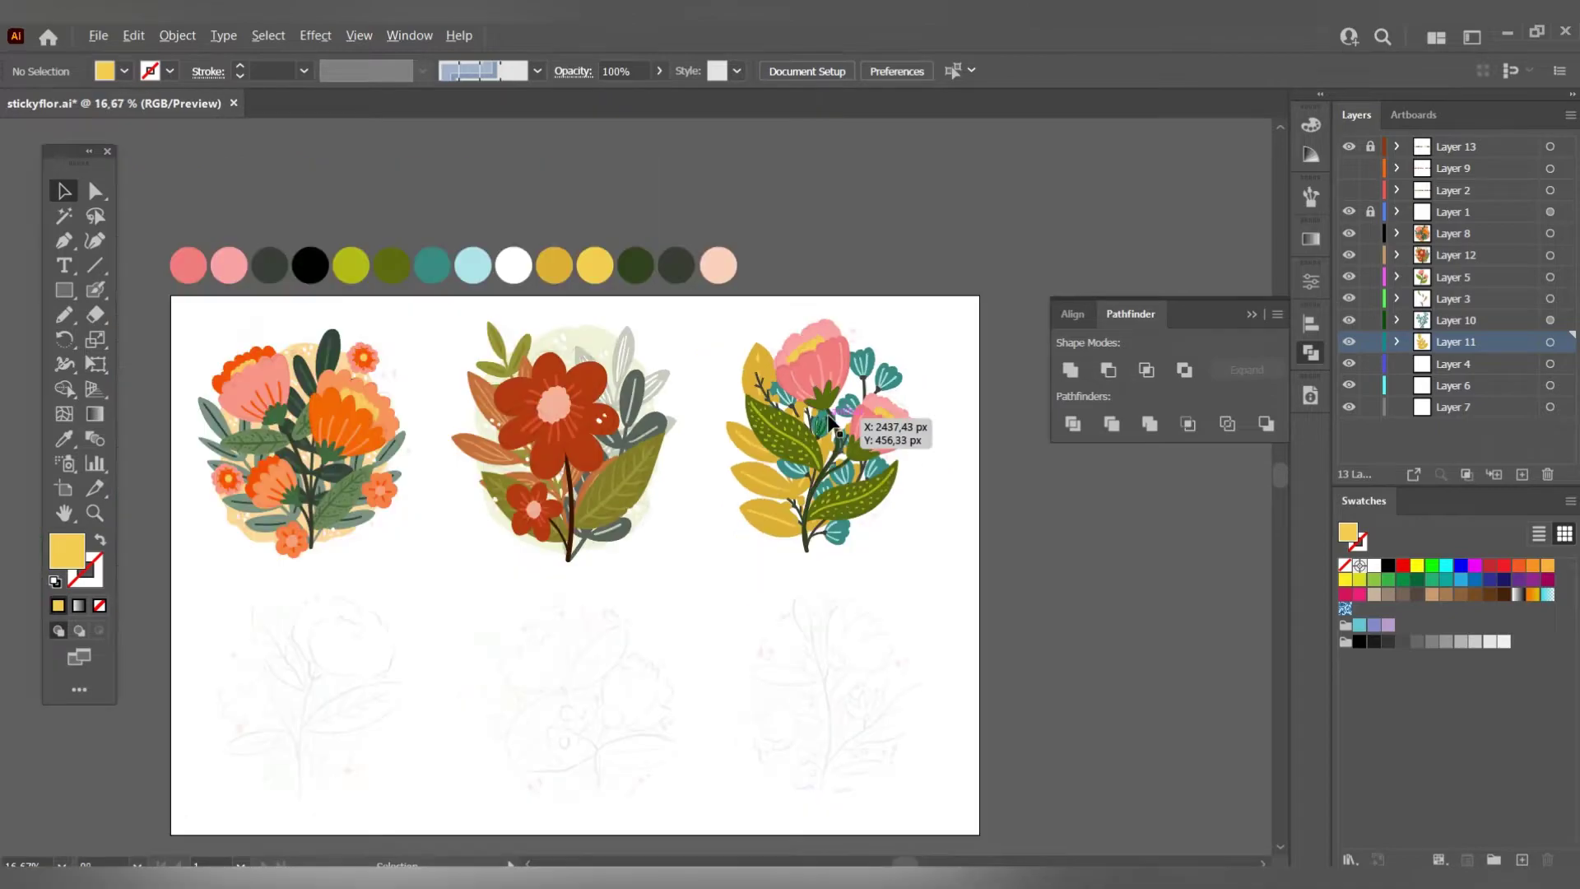
{"action": "left_click", "coordinate": [831, 420]}
{"action": "scroll", "coordinate": [827, 395], "scroll_direction": "up", "scroll_amount": 1}
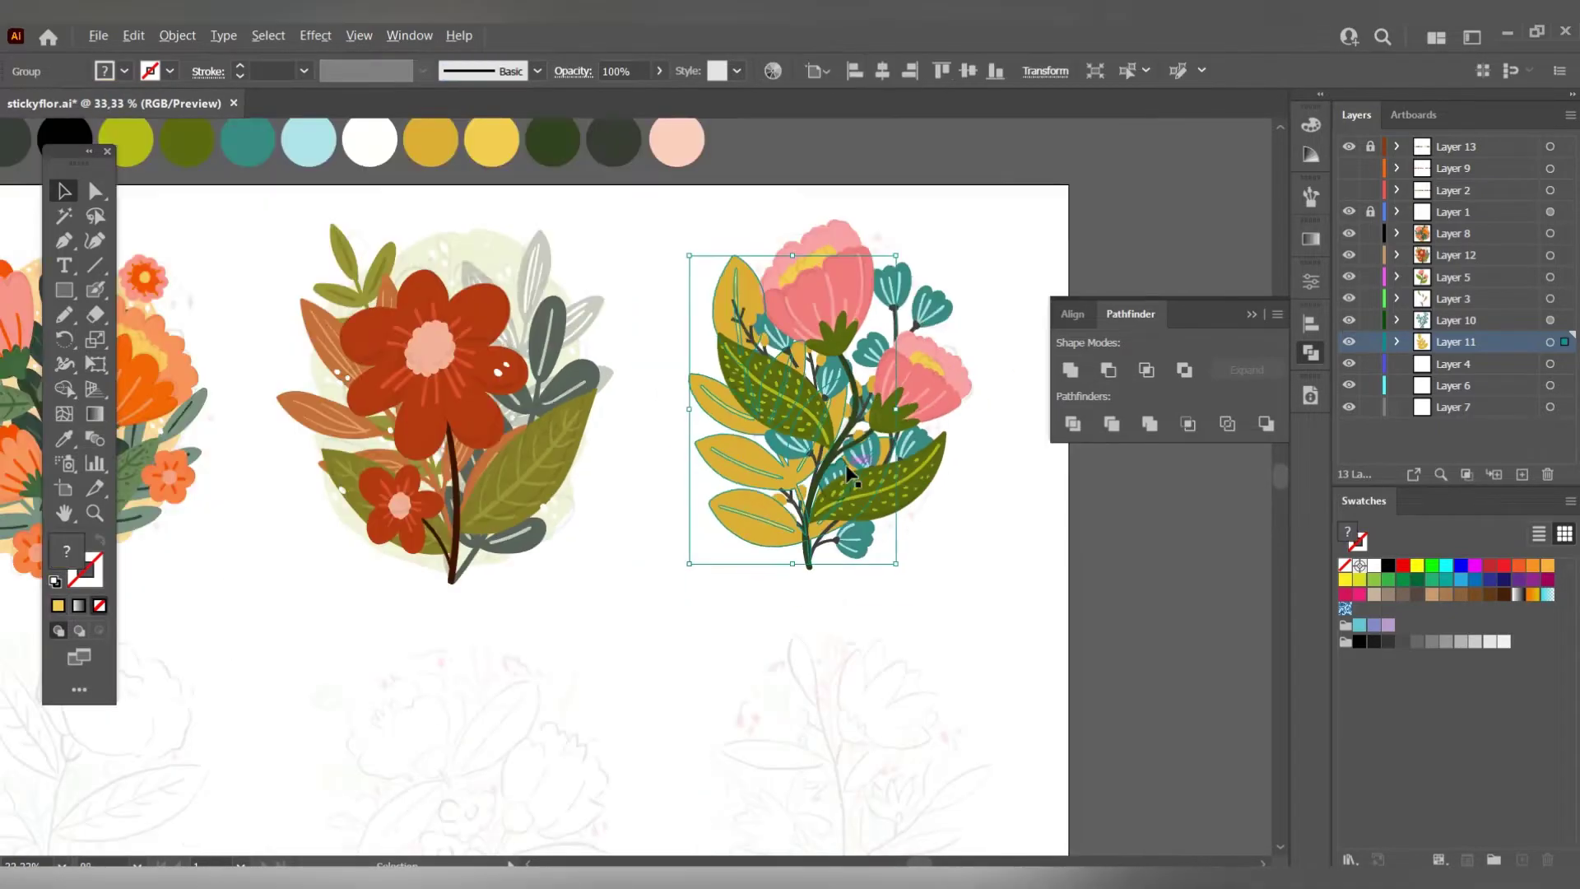
{"action": "scroll", "coordinate": [822, 363], "scroll_direction": "up", "scroll_amount": 1}
{"action": "scroll", "coordinate": [819, 340], "scroll_direction": "down", "scroll_amount": 2}
Try black, olive and orange palette colours on the leaves, settling on dark grey-green.
{"action": "key", "text": "i"}
{"action": "scroll", "coordinate": [822, 329], "scroll_direction": "up", "scroll_amount": 1}
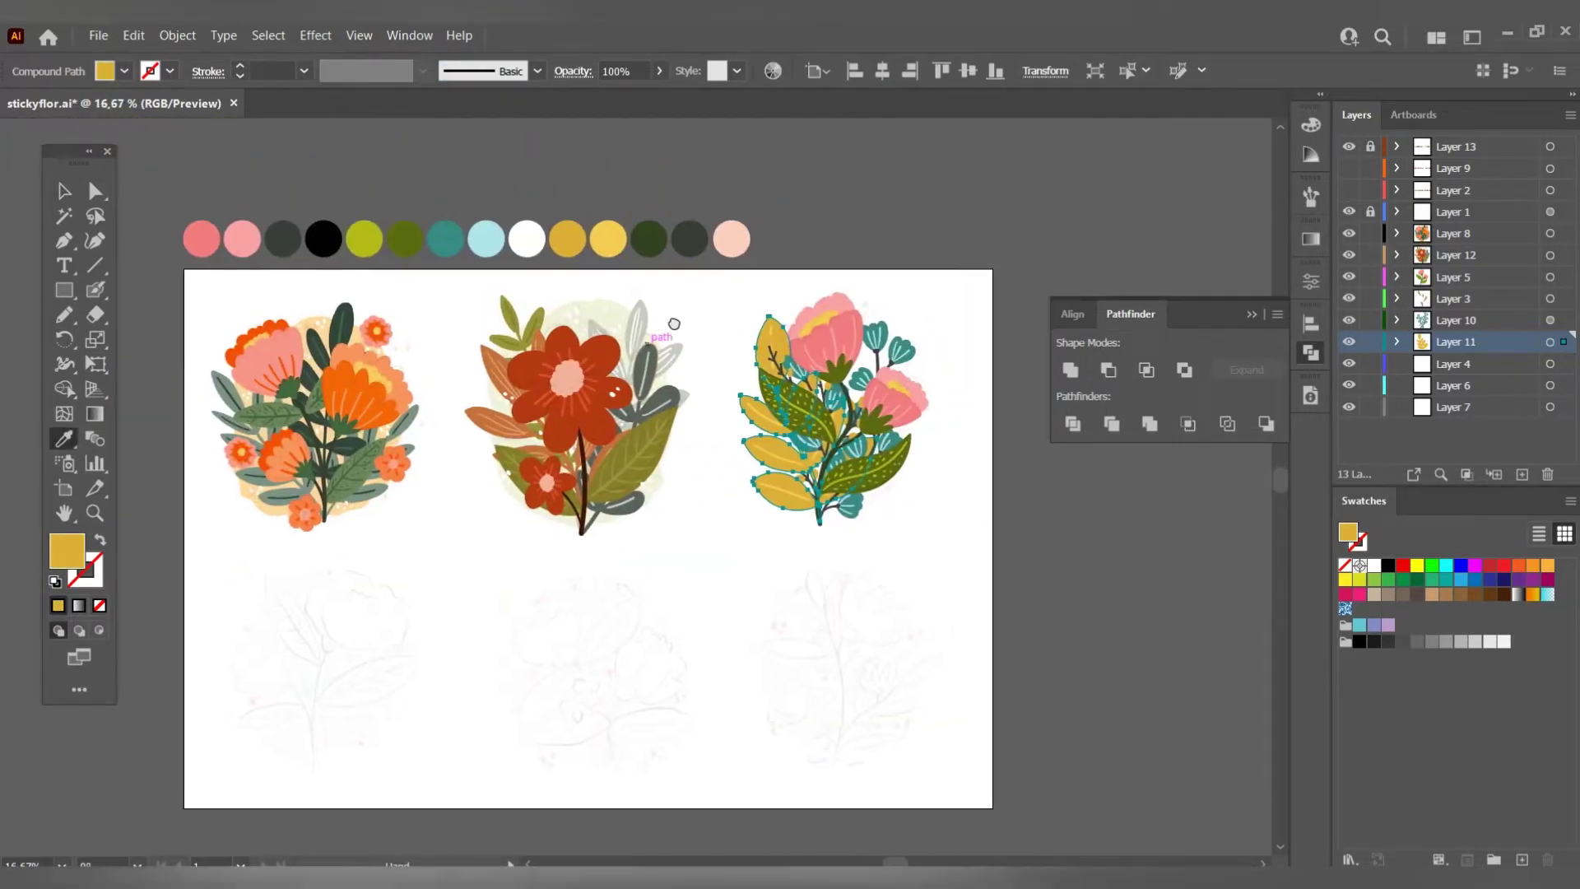
{"action": "left_click", "coordinate": [482, 240]}
{"action": "left_click", "coordinate": [645, 240]}
{"action": "key", "text": "ctrl+shift+a"}
{"action": "key", "text": "ctrl+z"}
{"action": "key", "text": "ctrl+z"}
{"action": "left_click", "coordinate": [321, 240]}
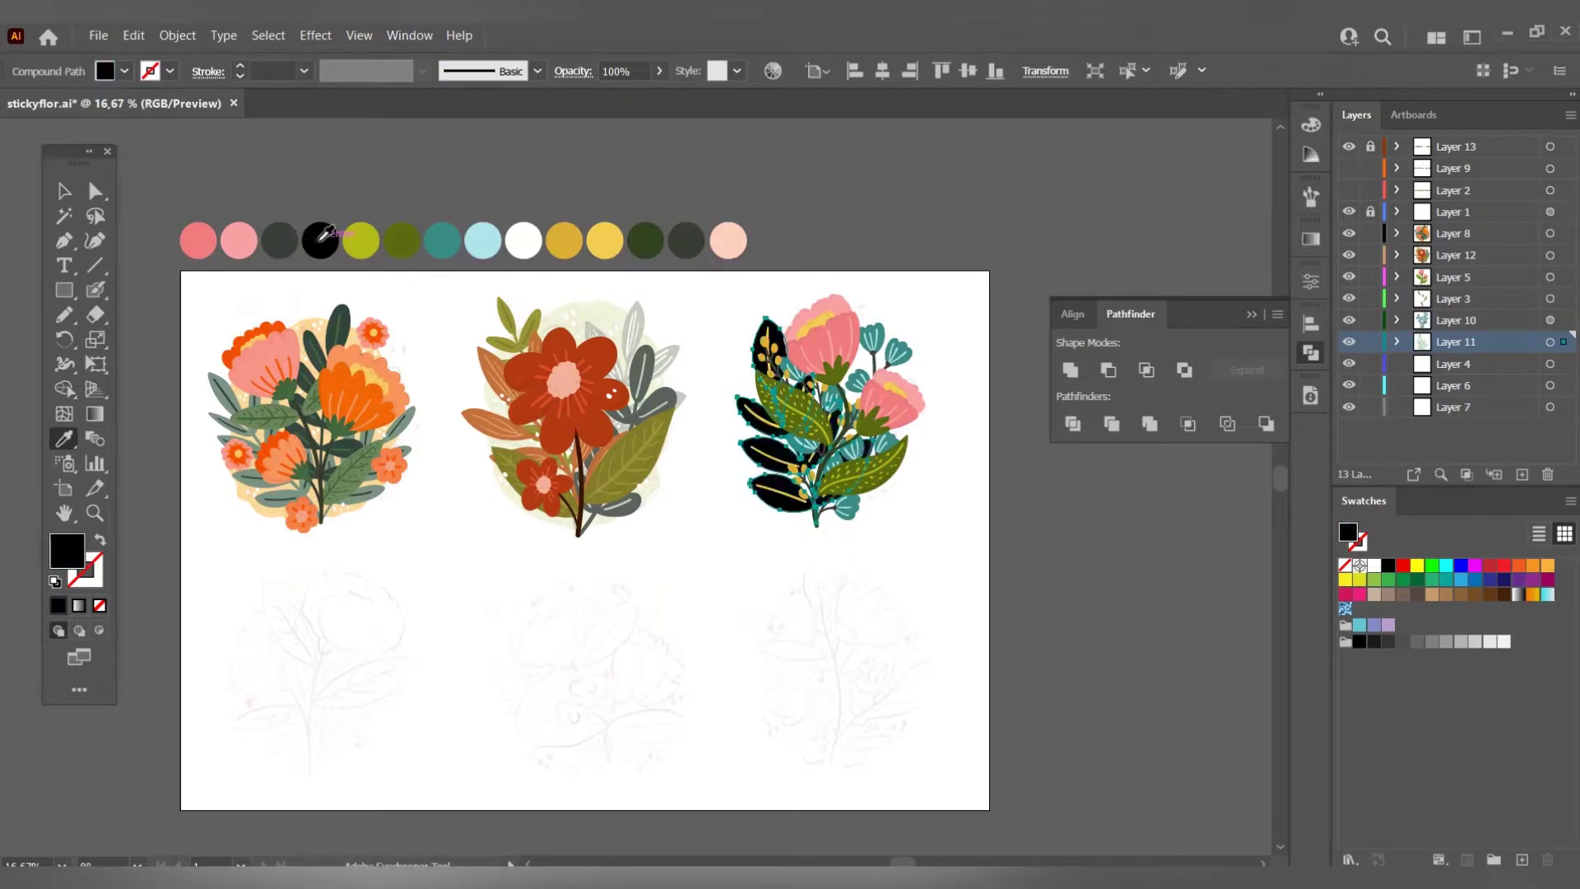
{"action": "left_click", "coordinate": [403, 240]}
{"action": "left_click", "coordinate": [358, 391]}
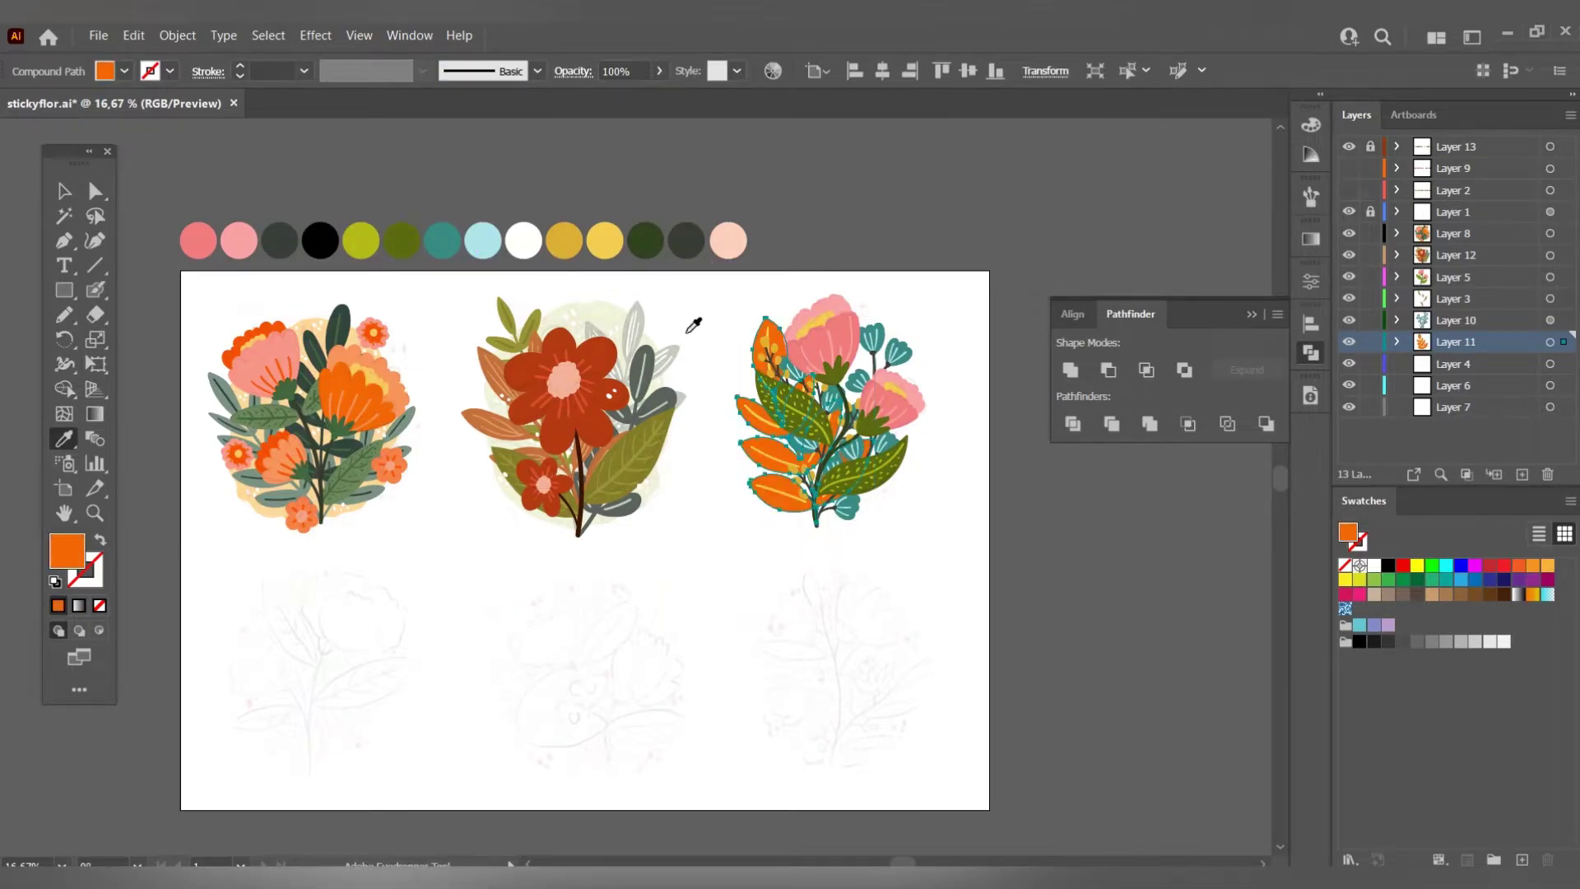
{"action": "left_click", "coordinate": [442, 256]}
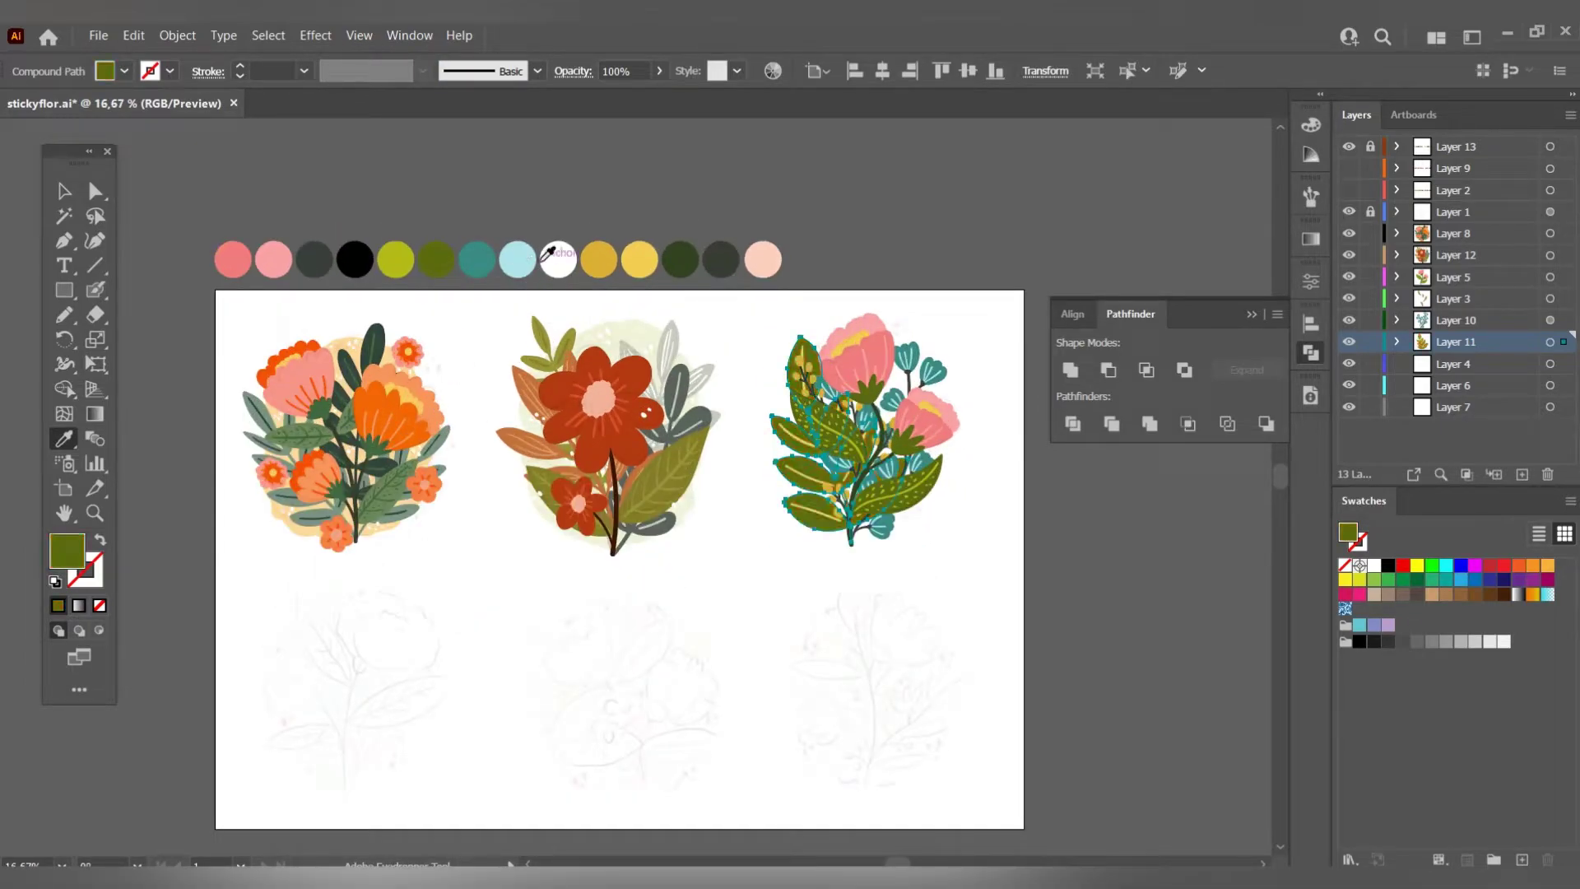
{"action": "left_click", "coordinate": [726, 258]}
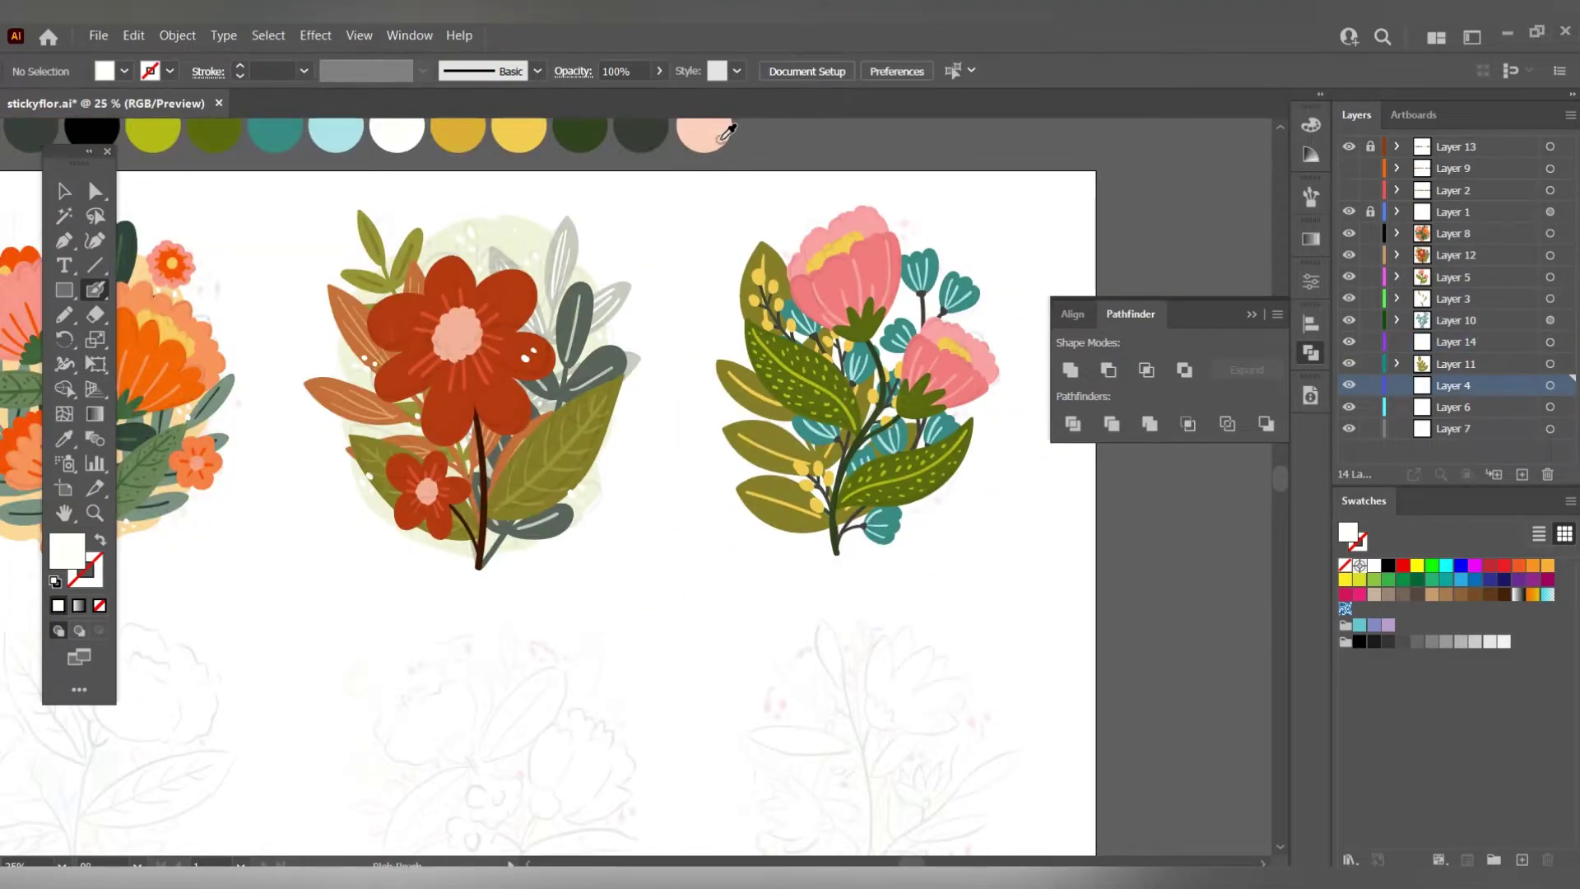
Paint a pale pink backdrop on Layer 4 behind the third bouquet.
{"action": "left_click", "coordinate": [718, 134]}
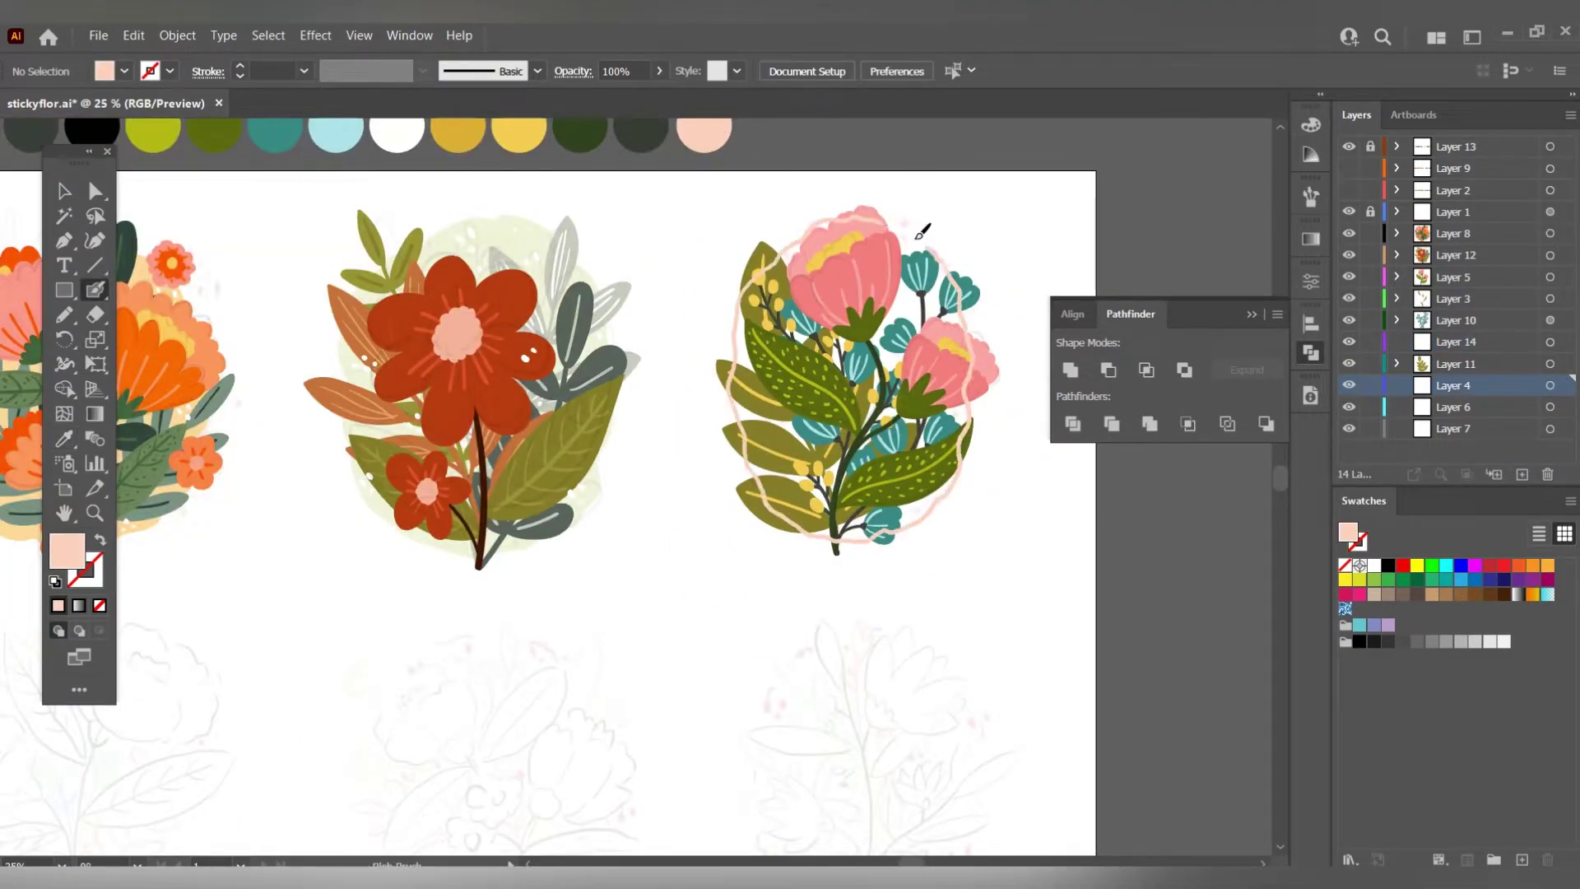
{"action": "key", "text": "ctrl+z"}
{"action": "left_click_drag", "start_coordinate": [909, 222], "coordinate": [772, 269]}
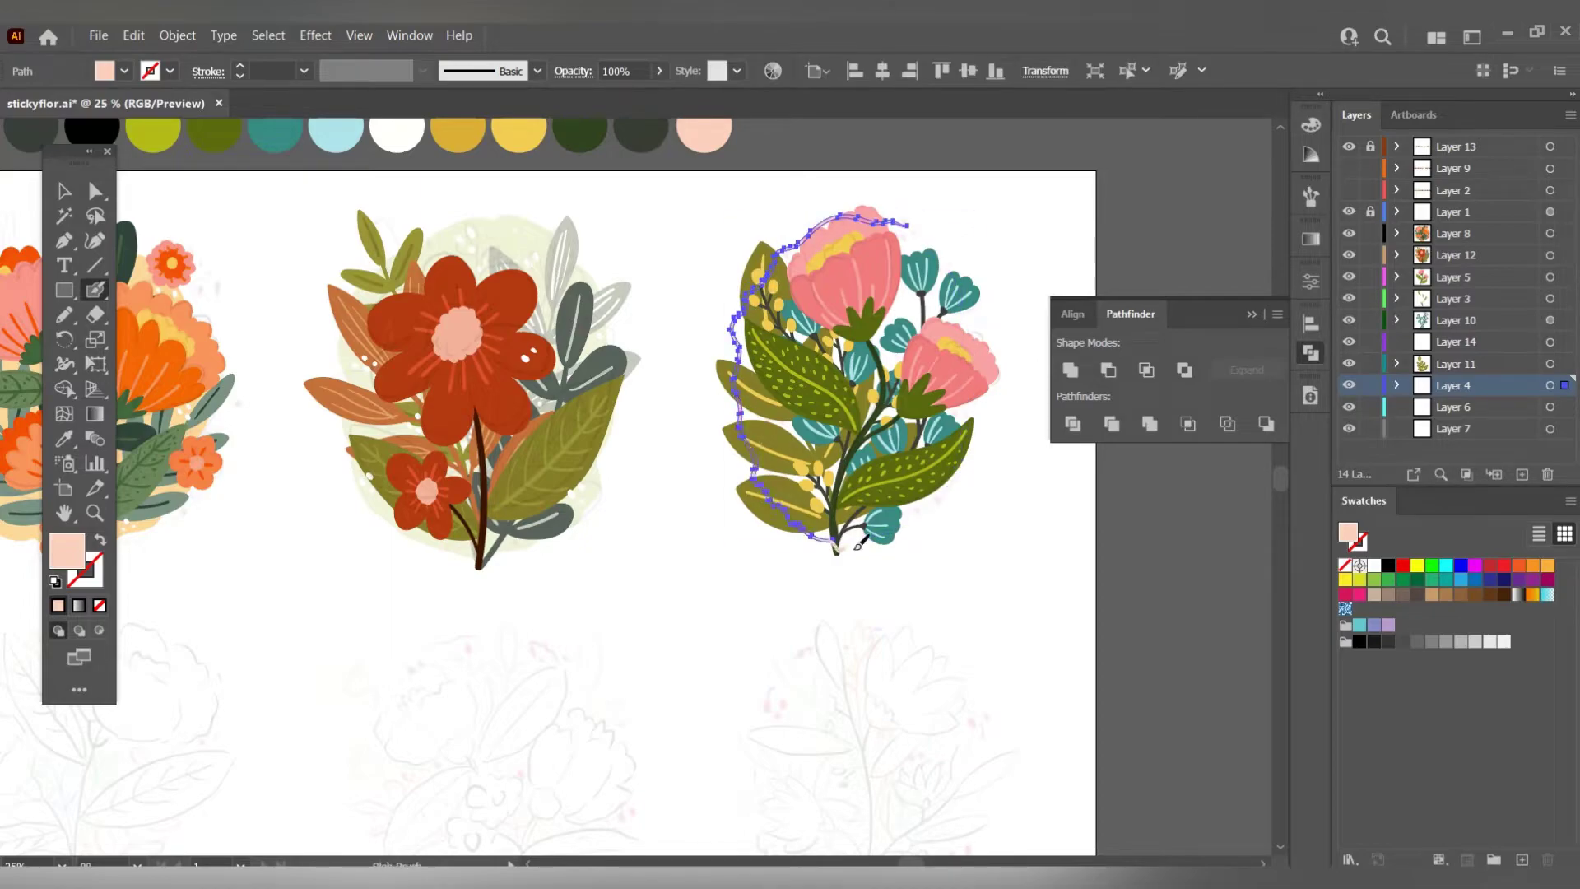
{"action": "left_click_drag", "start_coordinate": [979, 417], "coordinate": [926, 209]}
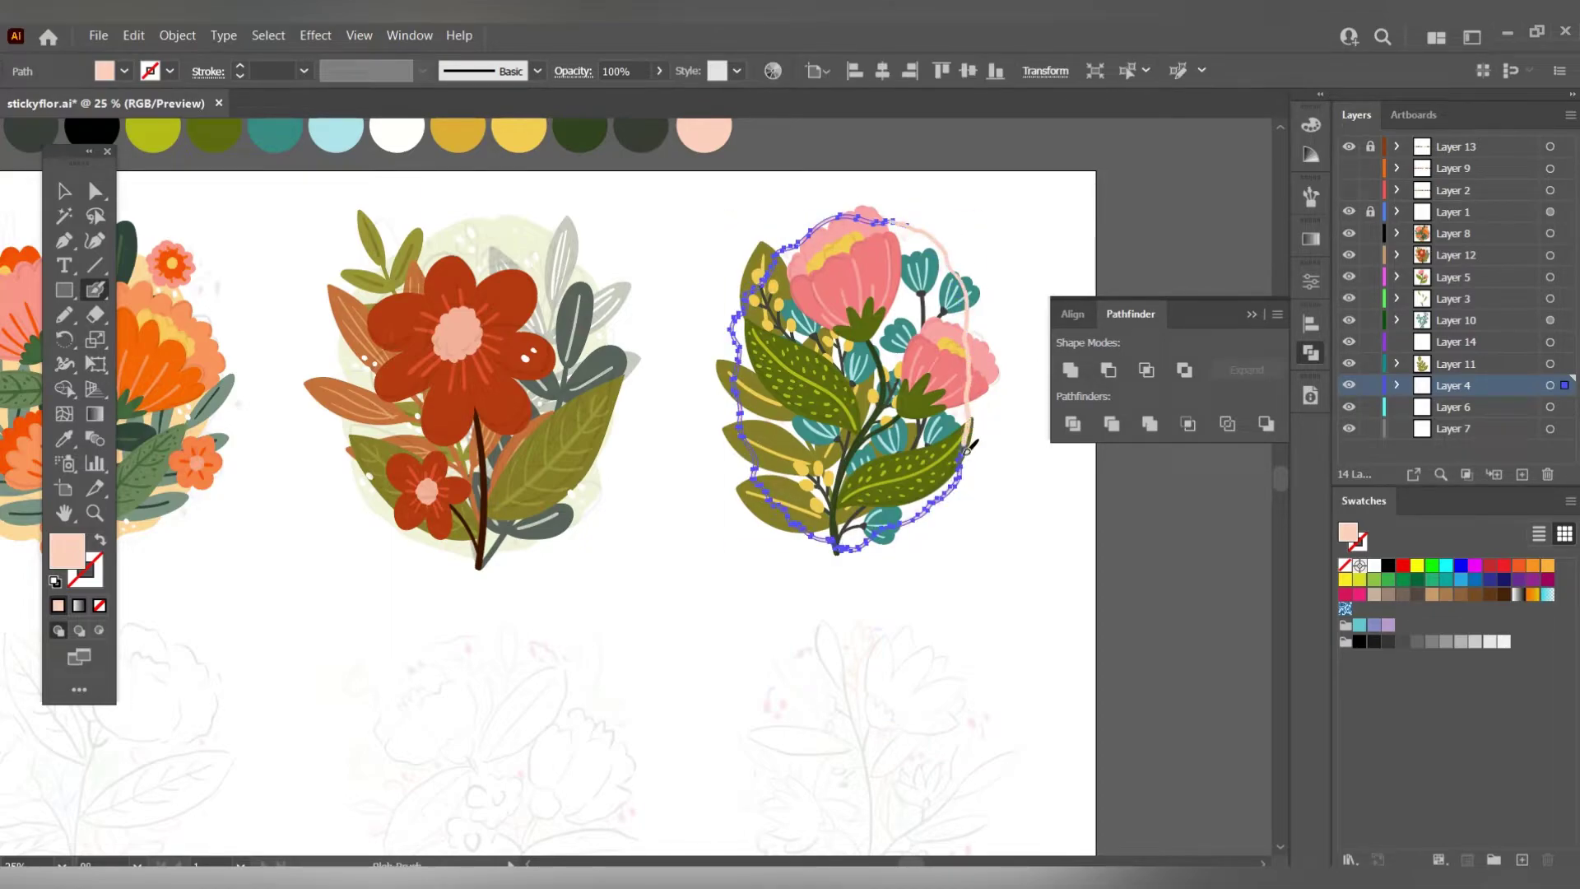
{"action": "key", "text": "ctrl+z"}
{"action": "left_click_drag", "start_coordinate": [971, 444], "coordinate": [925, 209]}
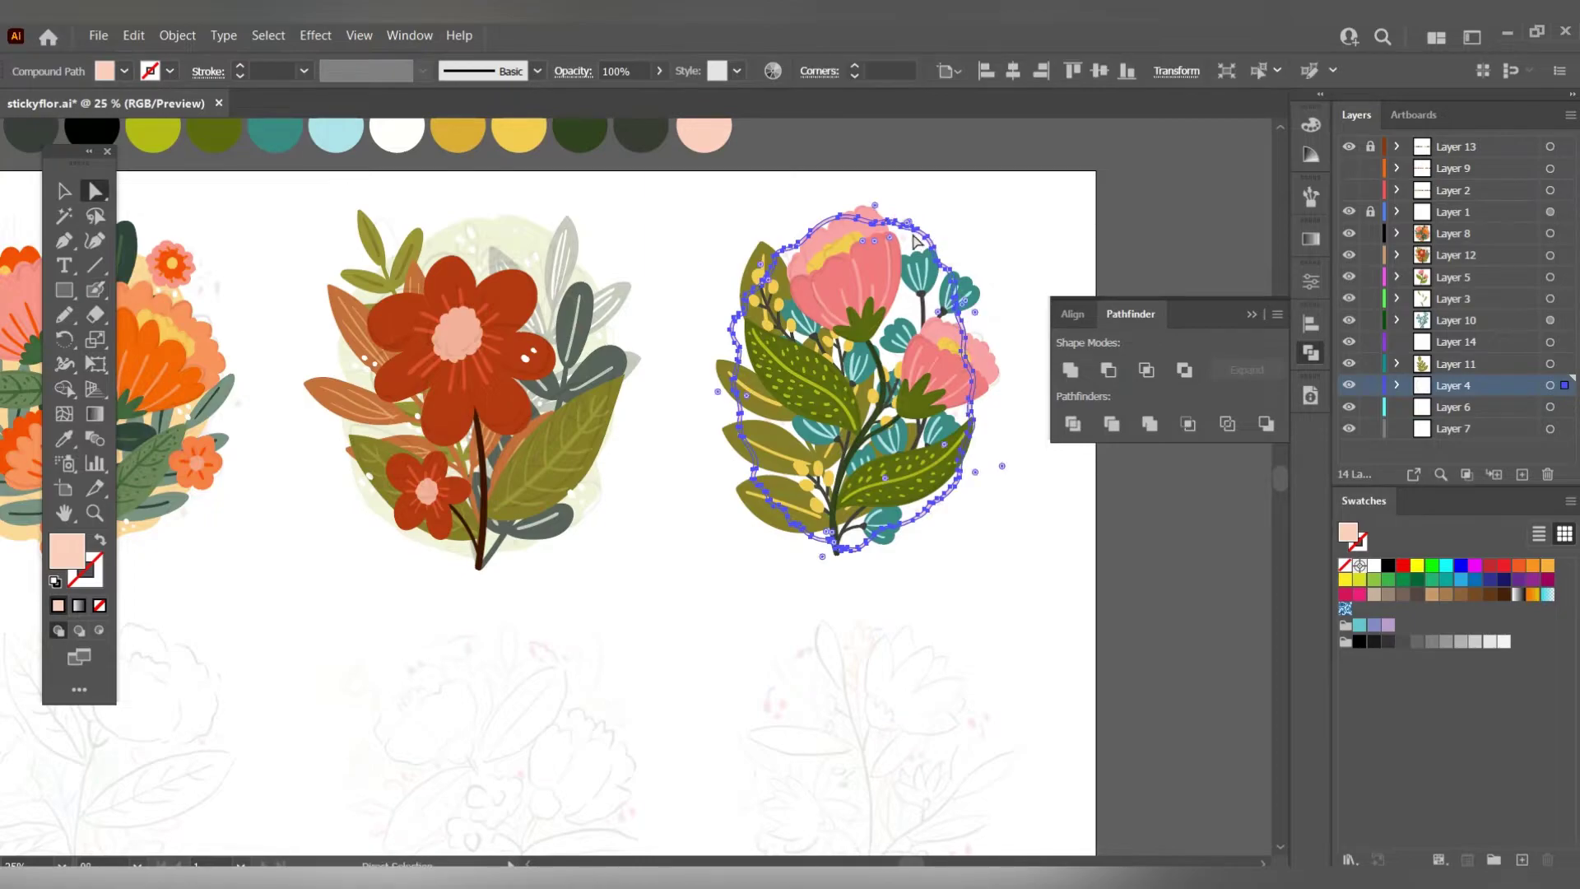
{"action": "left_click", "coordinate": [952, 194]}
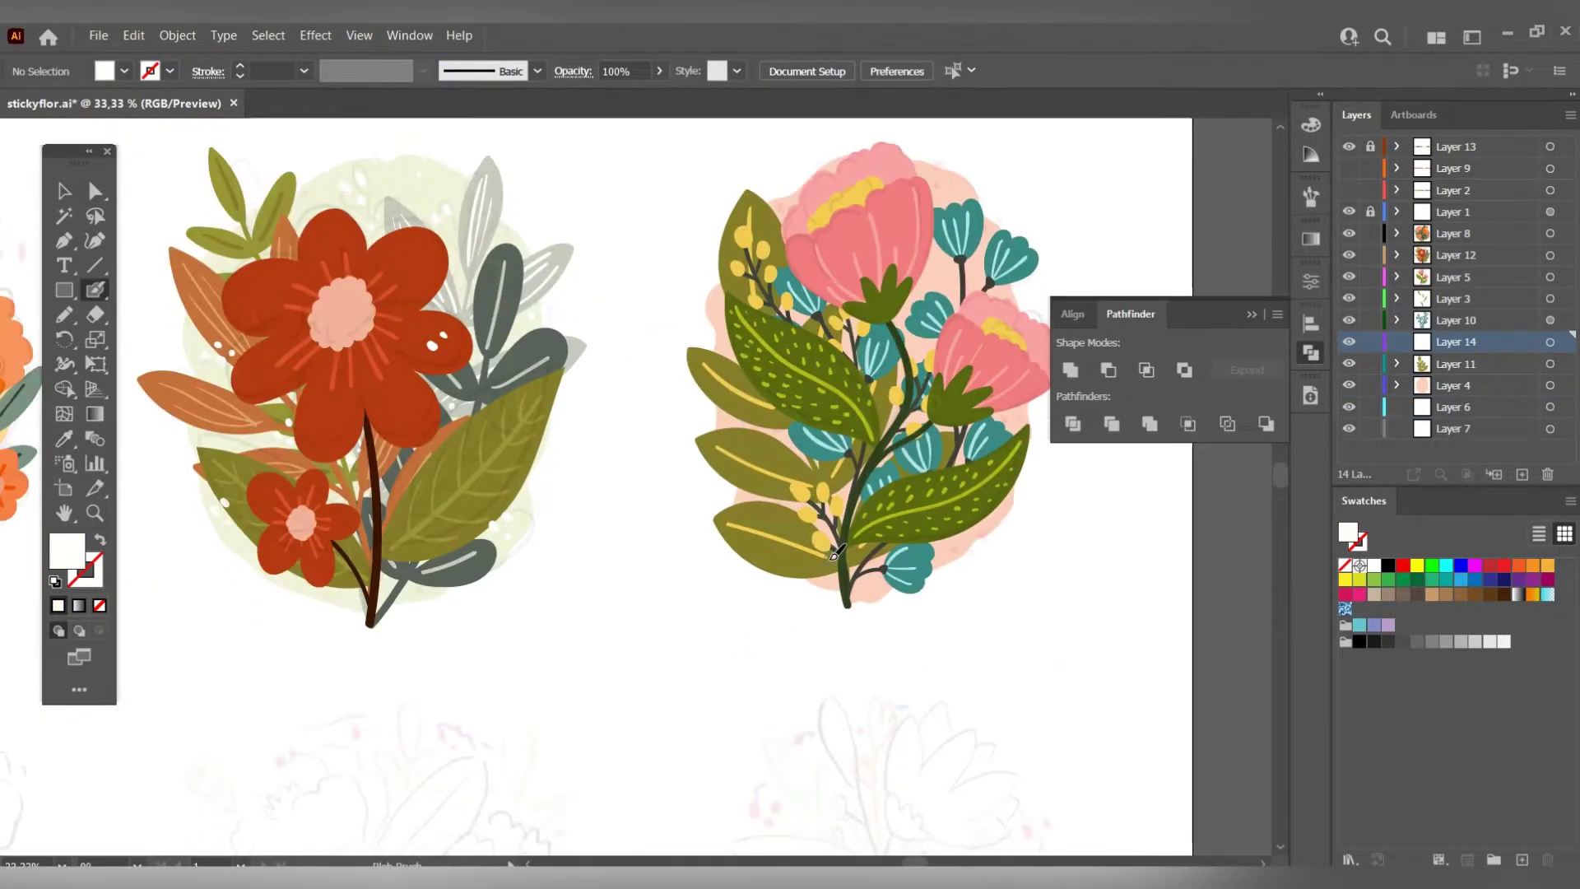
Paint white buds along the lower stem and a white blossom on new Layer 15.
{"action": "scroll", "coordinate": [836, 551], "scroll_direction": "up", "scroll_amount": 1}
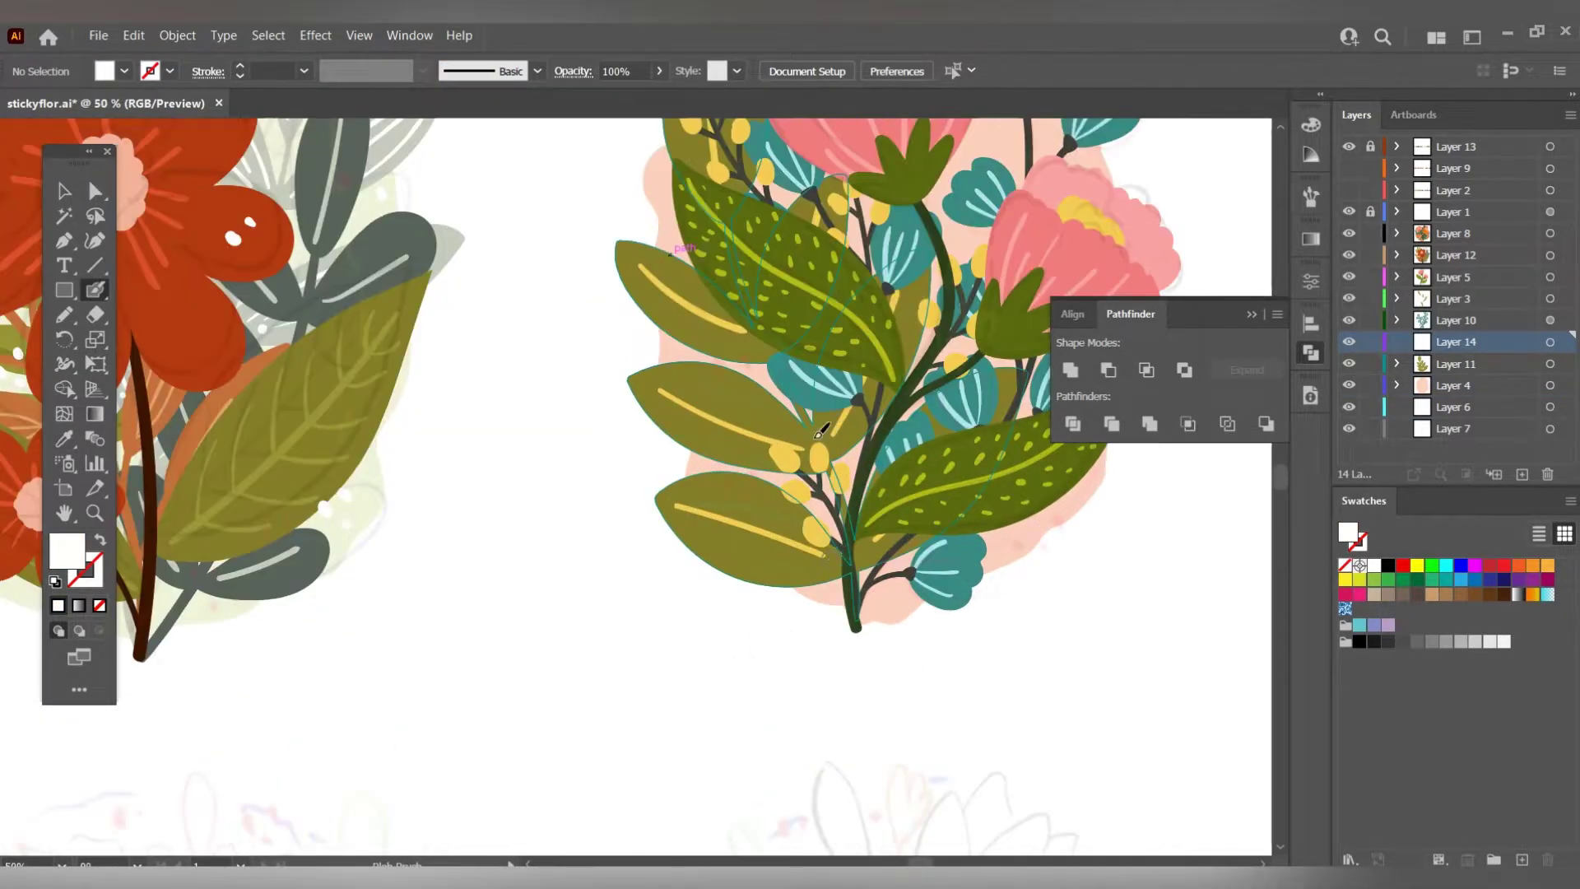
{"action": "left_click_drag", "start_coordinate": [848, 599], "coordinate": [759, 412]}
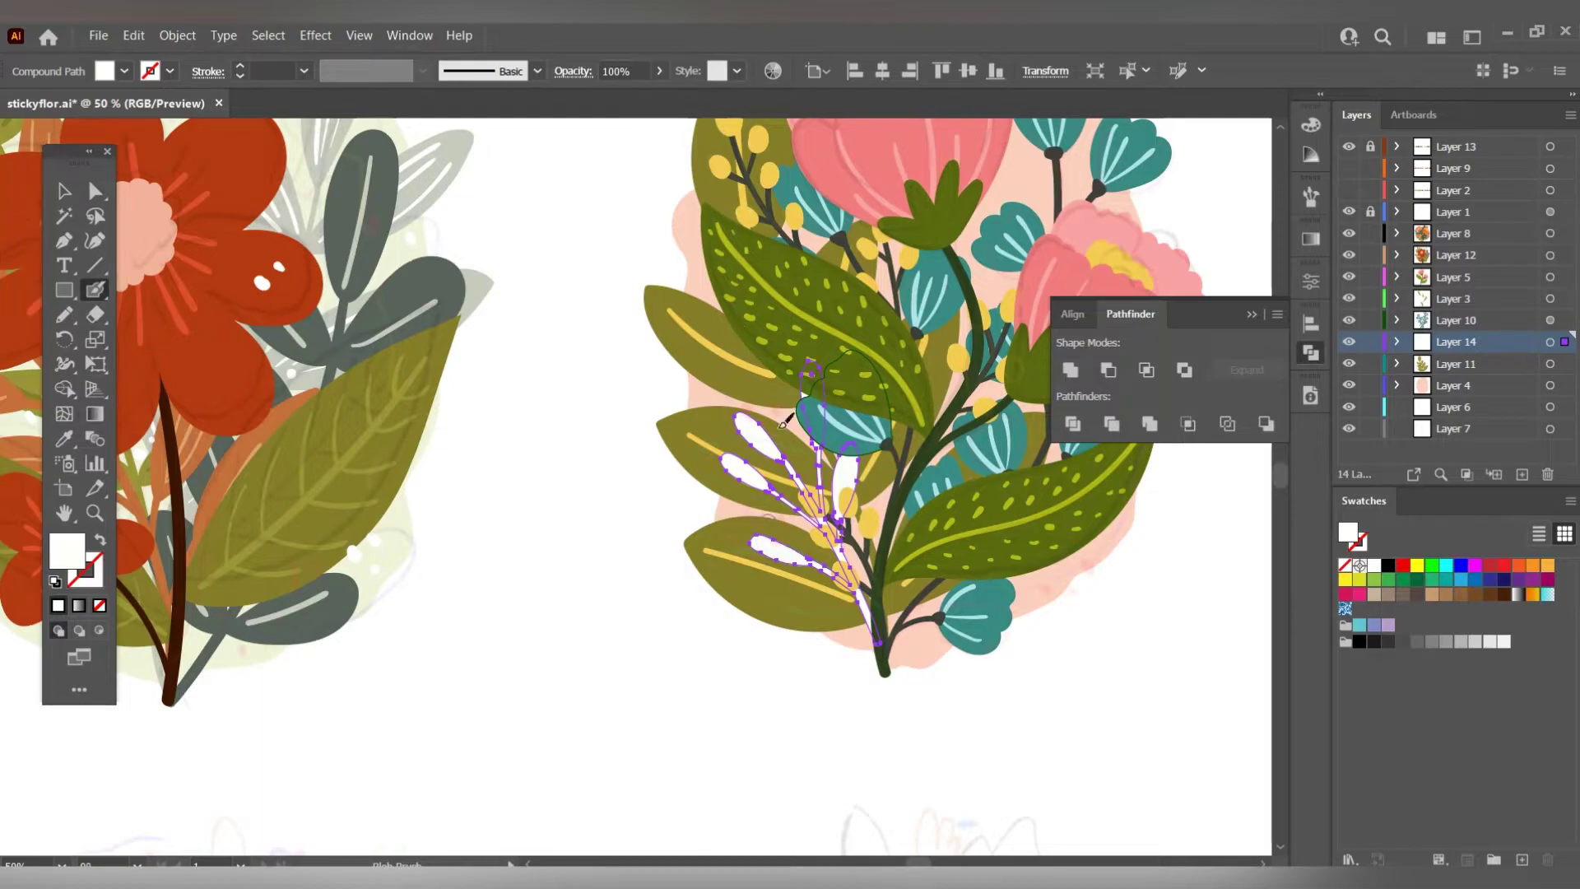
{"action": "scroll", "coordinate": [784, 421], "scroll_direction": "down", "scroll_amount": 2}
{"action": "scroll", "coordinate": [1013, 519], "scroll_direction": "up", "scroll_amount": 1}
{"action": "scroll", "coordinate": [831, 384], "scroll_direction": "up", "scroll_amount": 1}
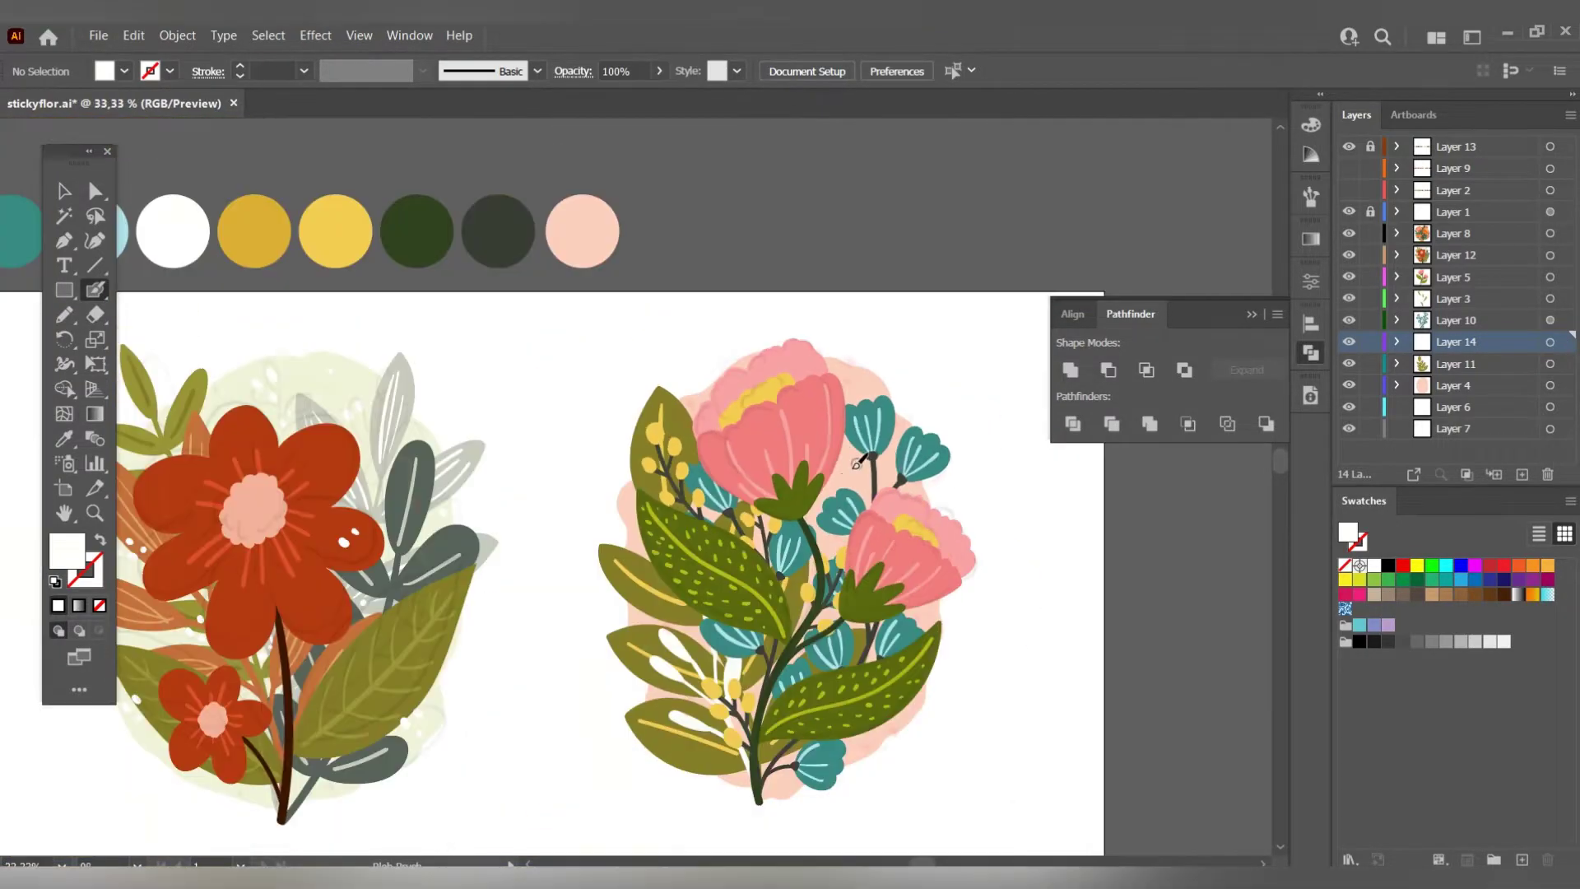
{"action": "scroll", "coordinate": [872, 379], "scroll_direction": "up", "scroll_amount": 1}
{"action": "key", "text": "ctrl+l"}
{"action": "scroll", "coordinate": [928, 372], "scroll_direction": "up", "scroll_amount": 1}
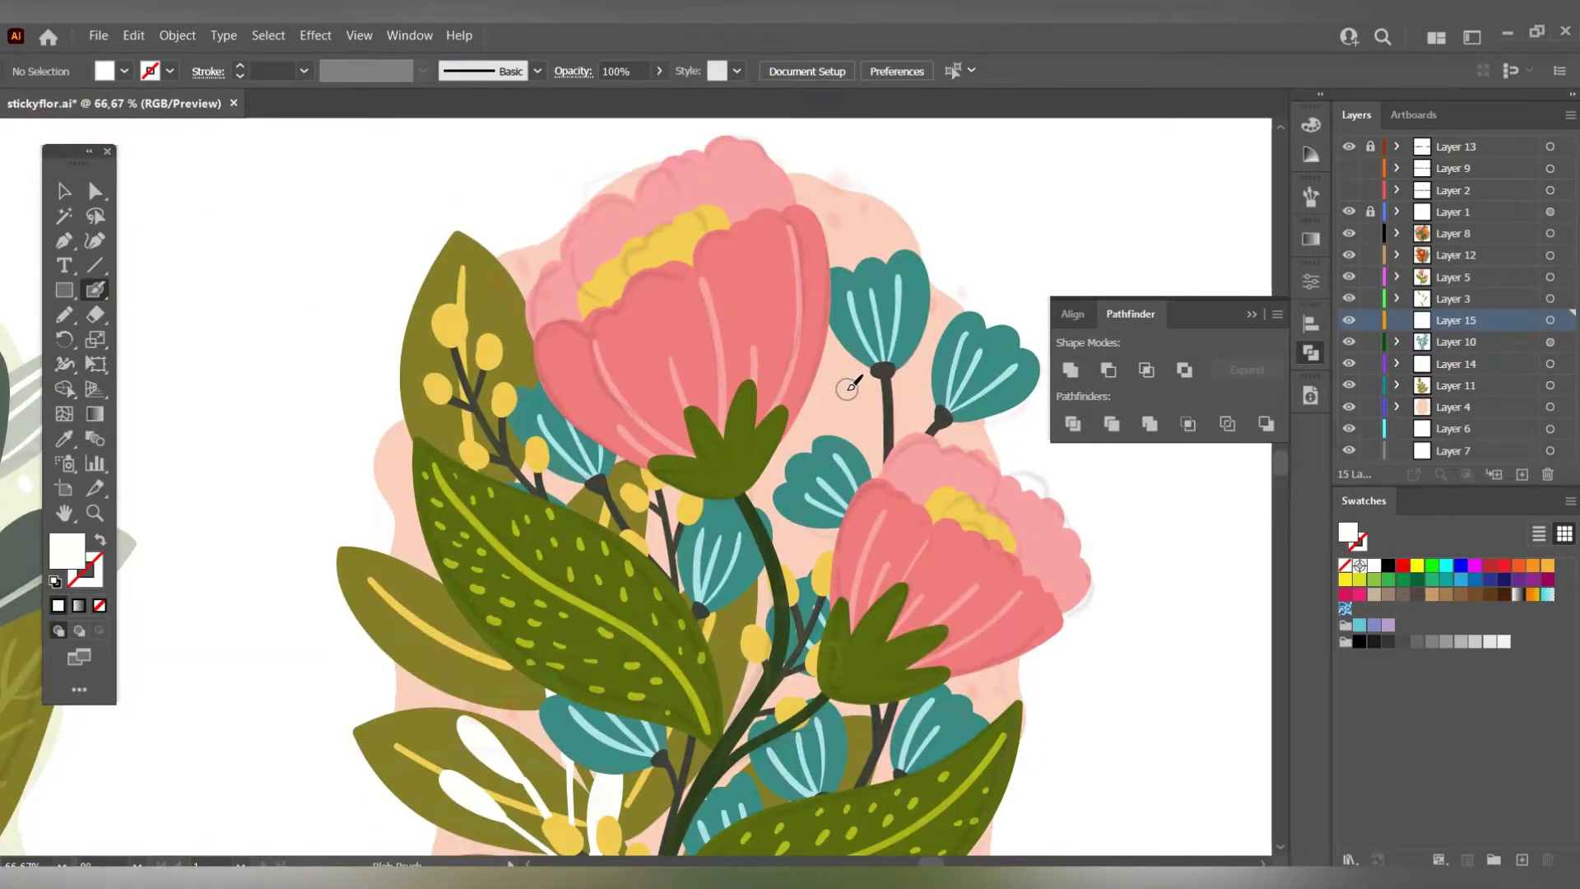
{"action": "mouse_move", "coordinate": [853, 401]}
{"action": "left_mouse_down"}
{"action": "mouse_move", "coordinate": [804, 393]}
{"action": "mouse_move", "coordinate": [846, 428]}
{"action": "left_mouse_up"}
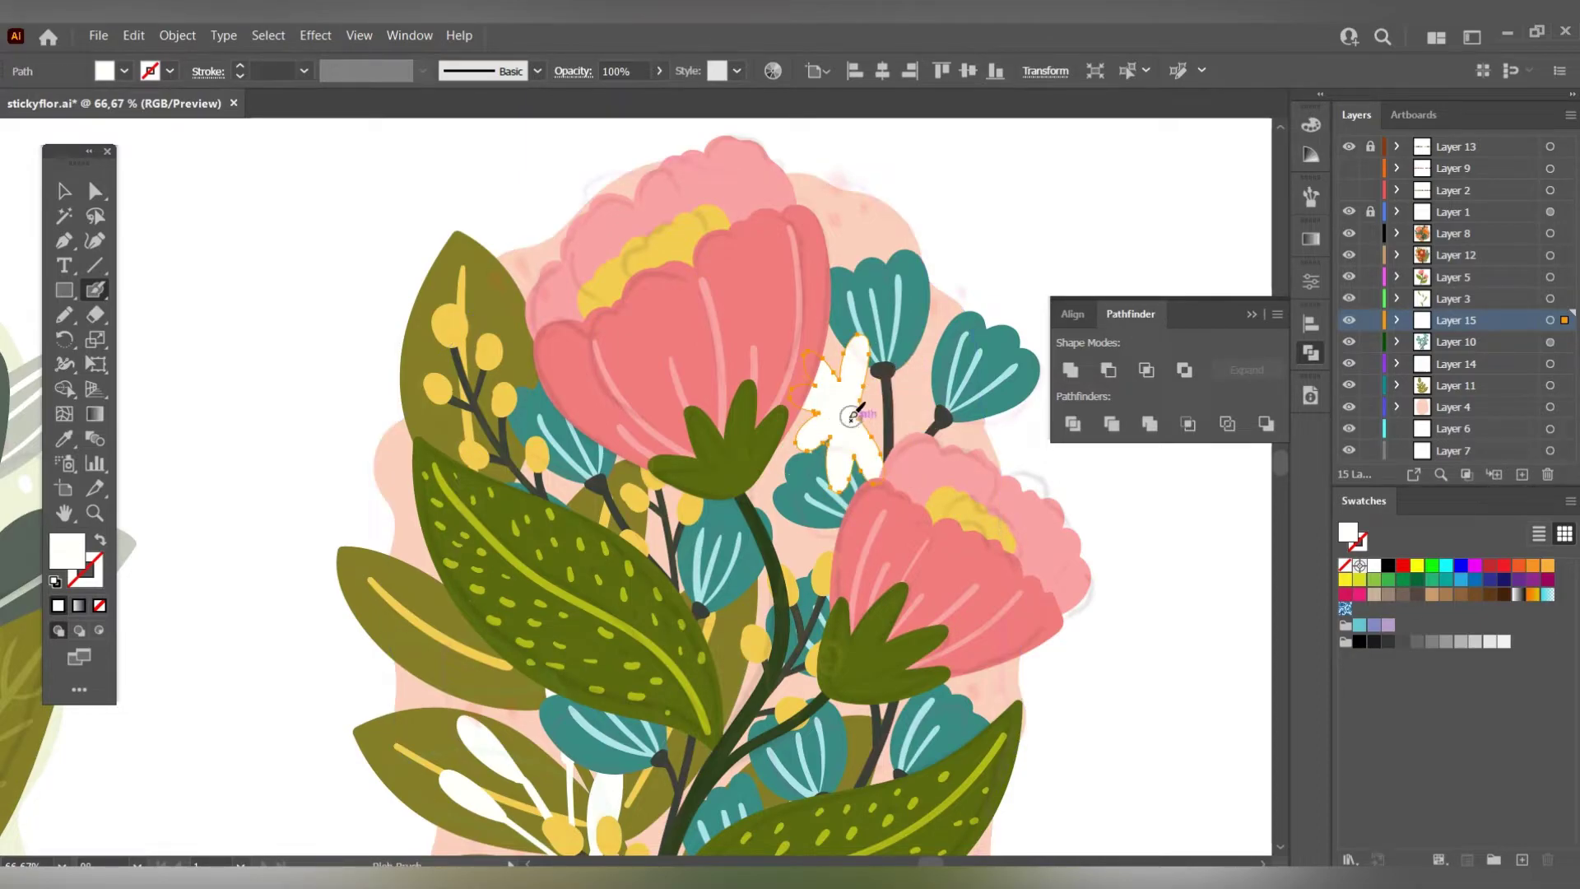
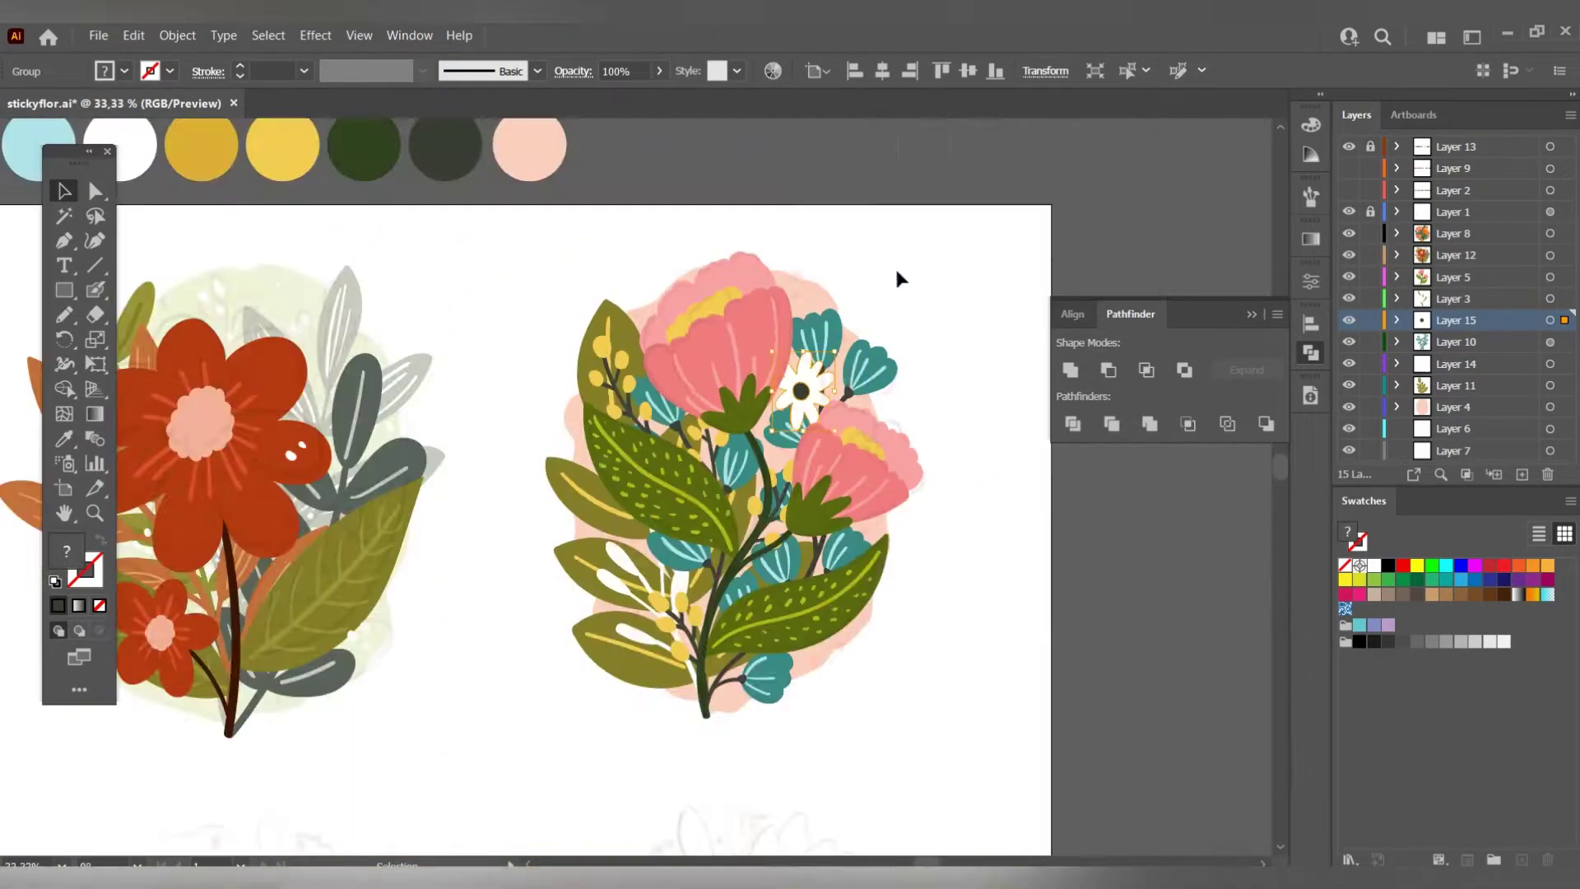
Reposition the white flower in the bouquet and sample white from the palette.
{"action": "left_click_drag", "start_coordinate": [801, 391], "coordinate": [816, 649]}
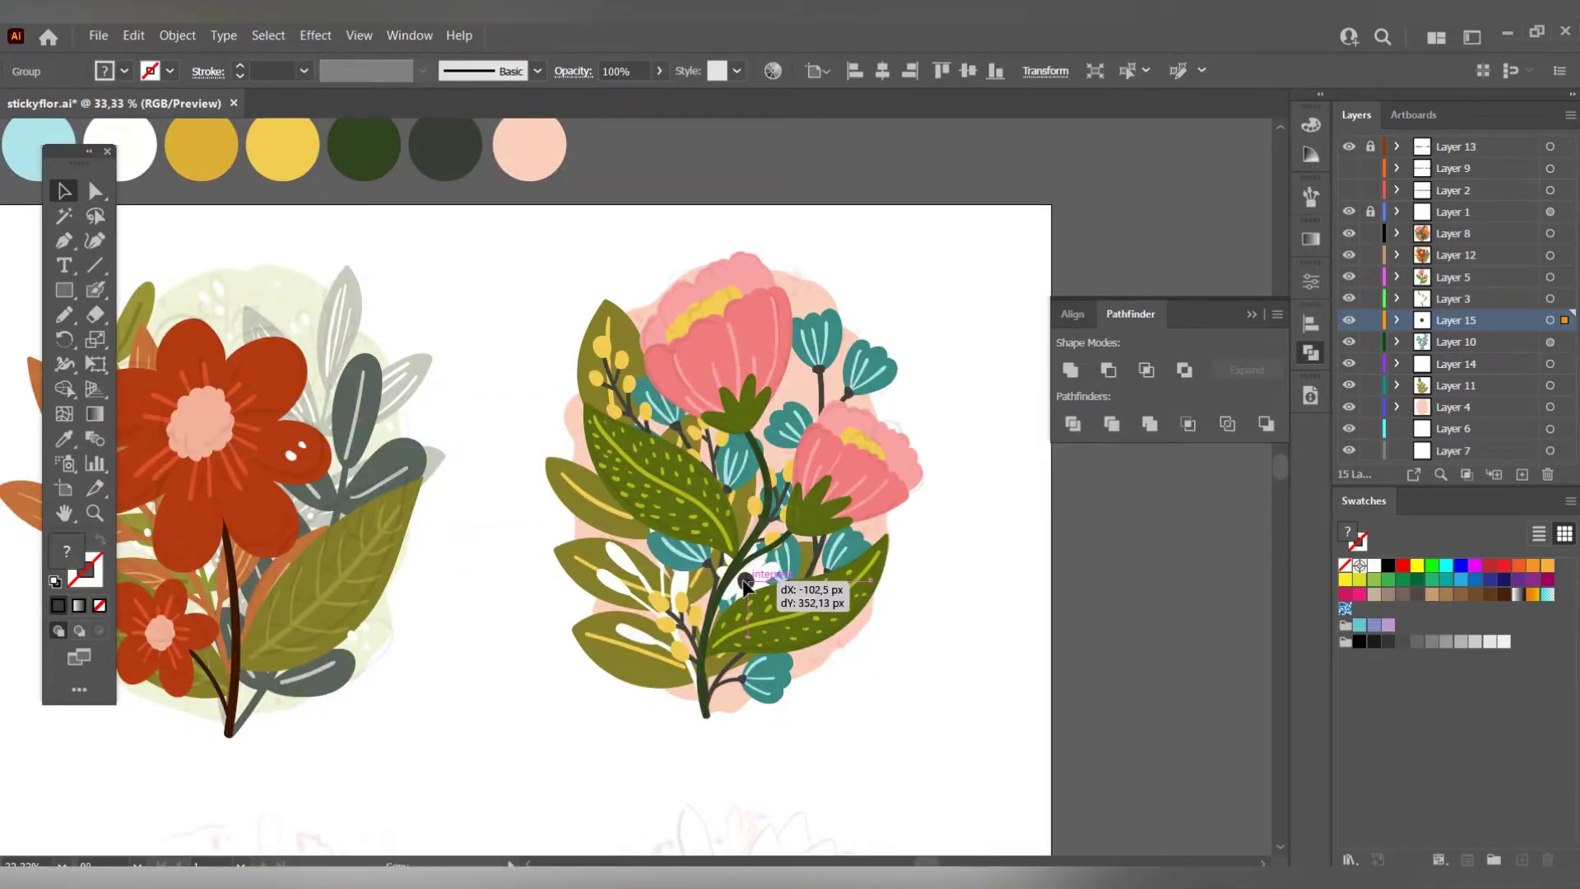
{"action": "left_click_drag", "start_coordinate": [816, 648], "coordinate": [686, 428]}
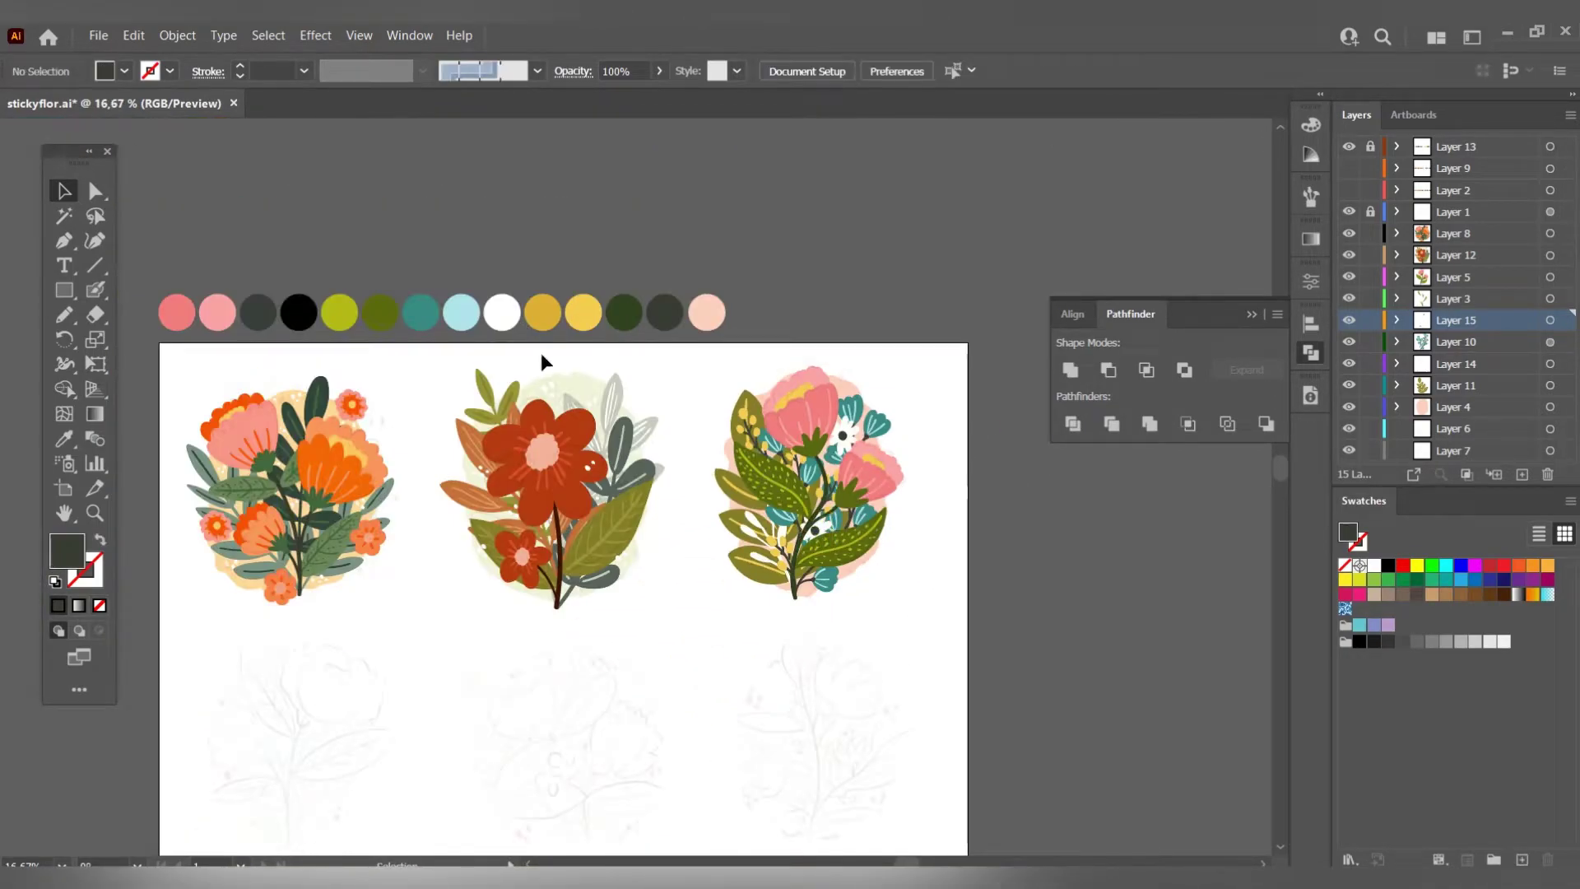
{"action": "key", "text": "i"}
{"action": "left_click", "coordinate": [500, 309]}
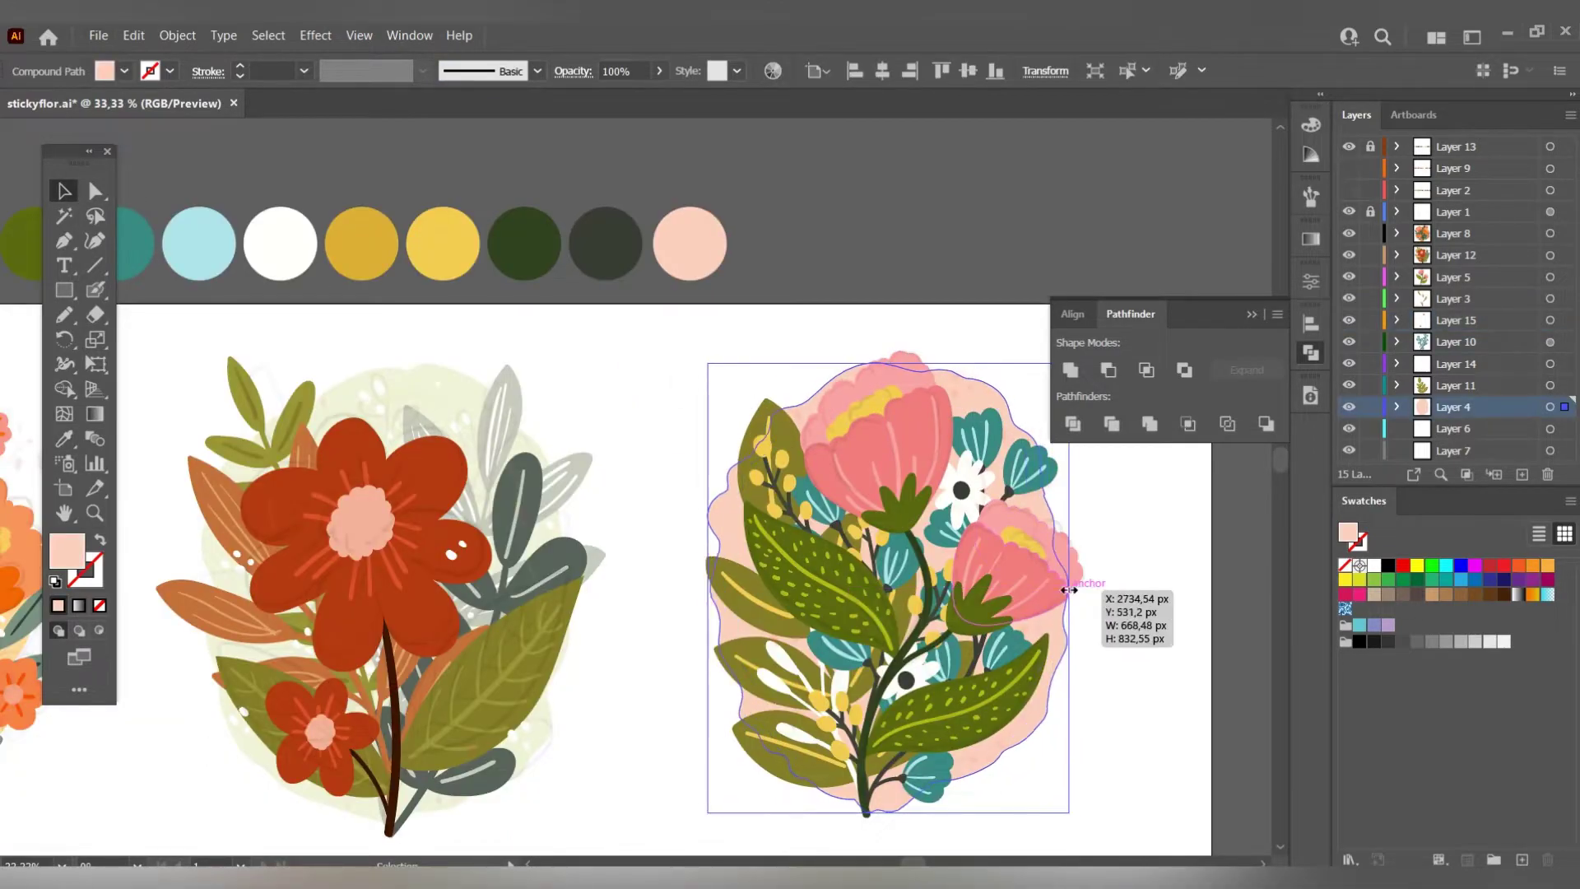
{"action": "key", "text": "ctrl+minus"}
{"action": "left_click", "coordinate": [1090, 520]}
{"action": "key", "text": "i"}
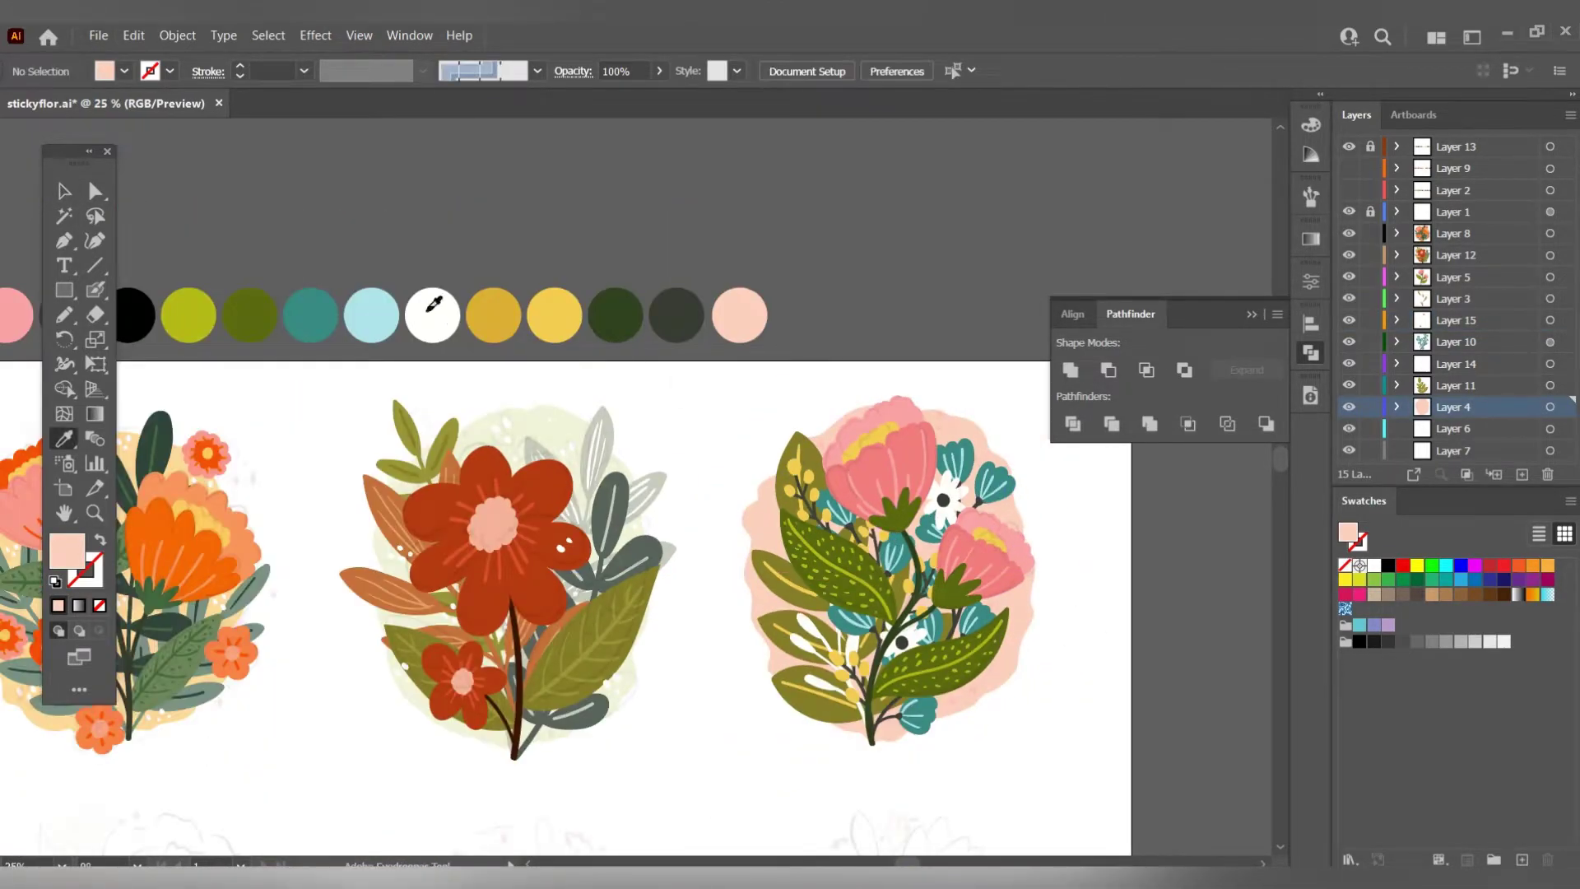
{"action": "left_click", "coordinate": [432, 315]}
Paint small white accent dots with the Blob Brush on a new Layer 16.
{"action": "key", "text": "shift+b"}
{"action": "scroll", "coordinate": [879, 440], "scroll_direction": "up", "scroll_amount": 1}
{"action": "left_click", "coordinate": [1461, 282]}
{"action": "key", "text": "ctrl+l"}
{"action": "left_click", "coordinate": [730, 524]}
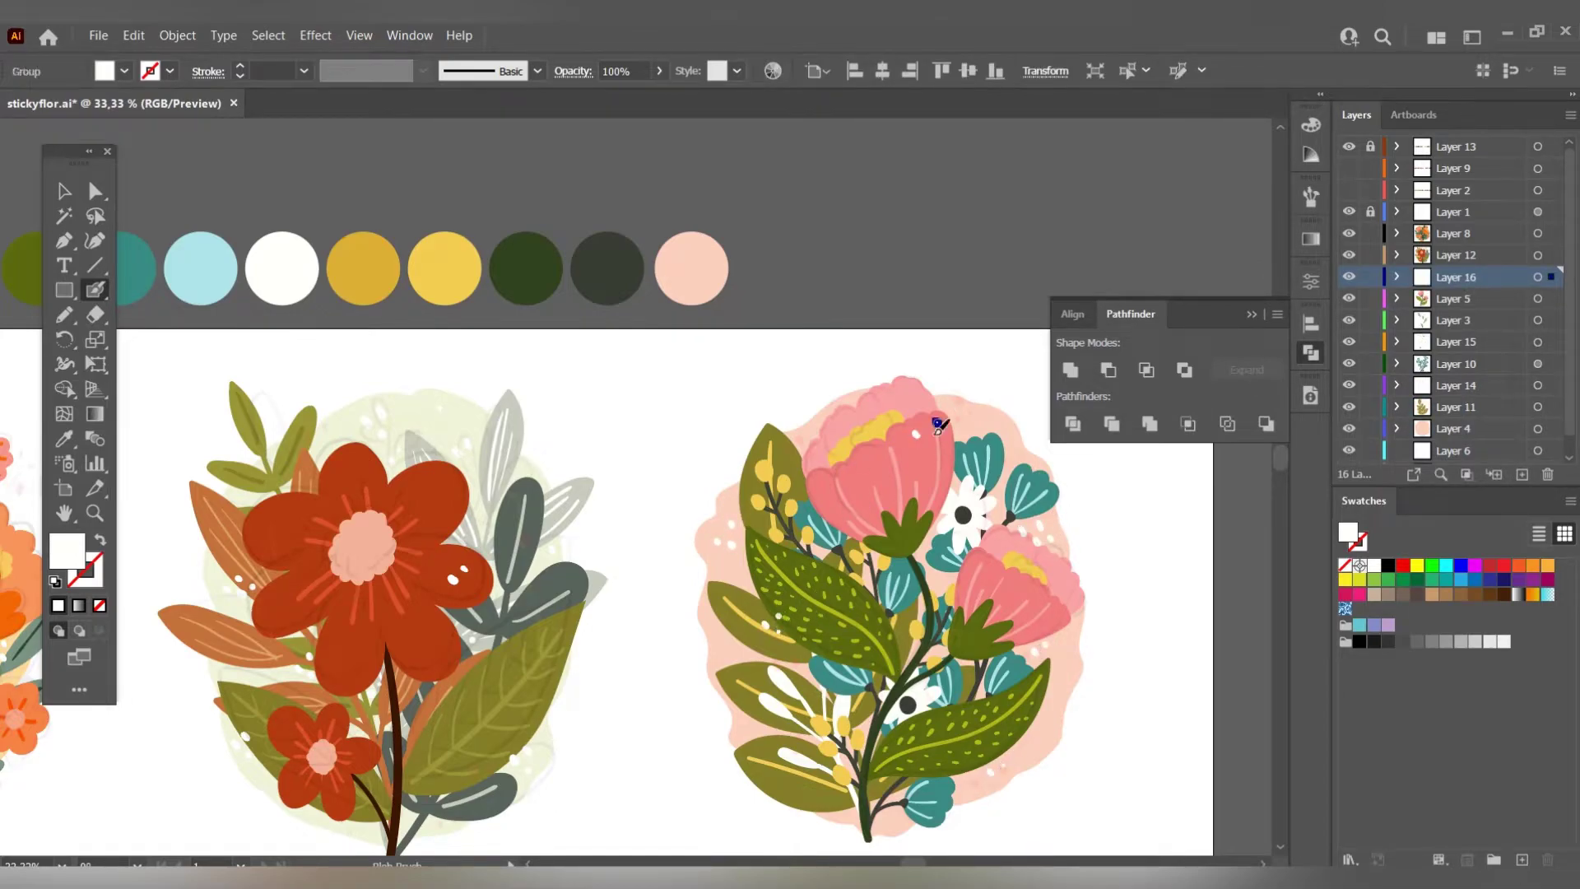
{"action": "scroll", "coordinate": [802, 601], "scroll_direction": "down", "scroll_amount": 3}
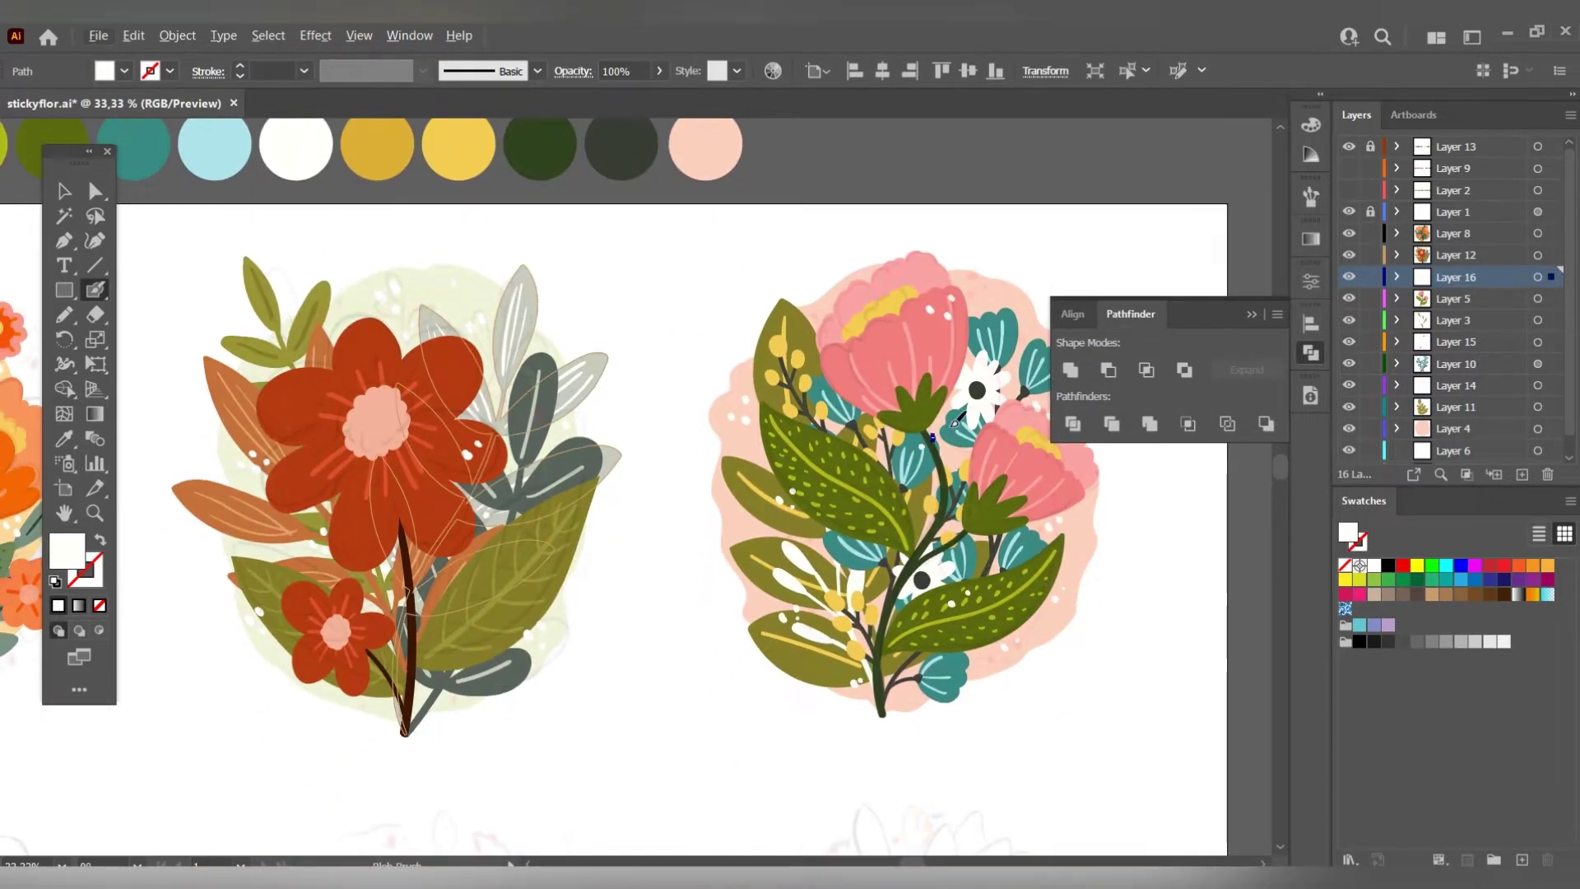
{"action": "scroll", "coordinate": [852, 271], "scroll_direction": "down", "scroll_amount": 1}
Resize the pink backing shape behind the bouquet.
{"action": "key", "text": "v"}
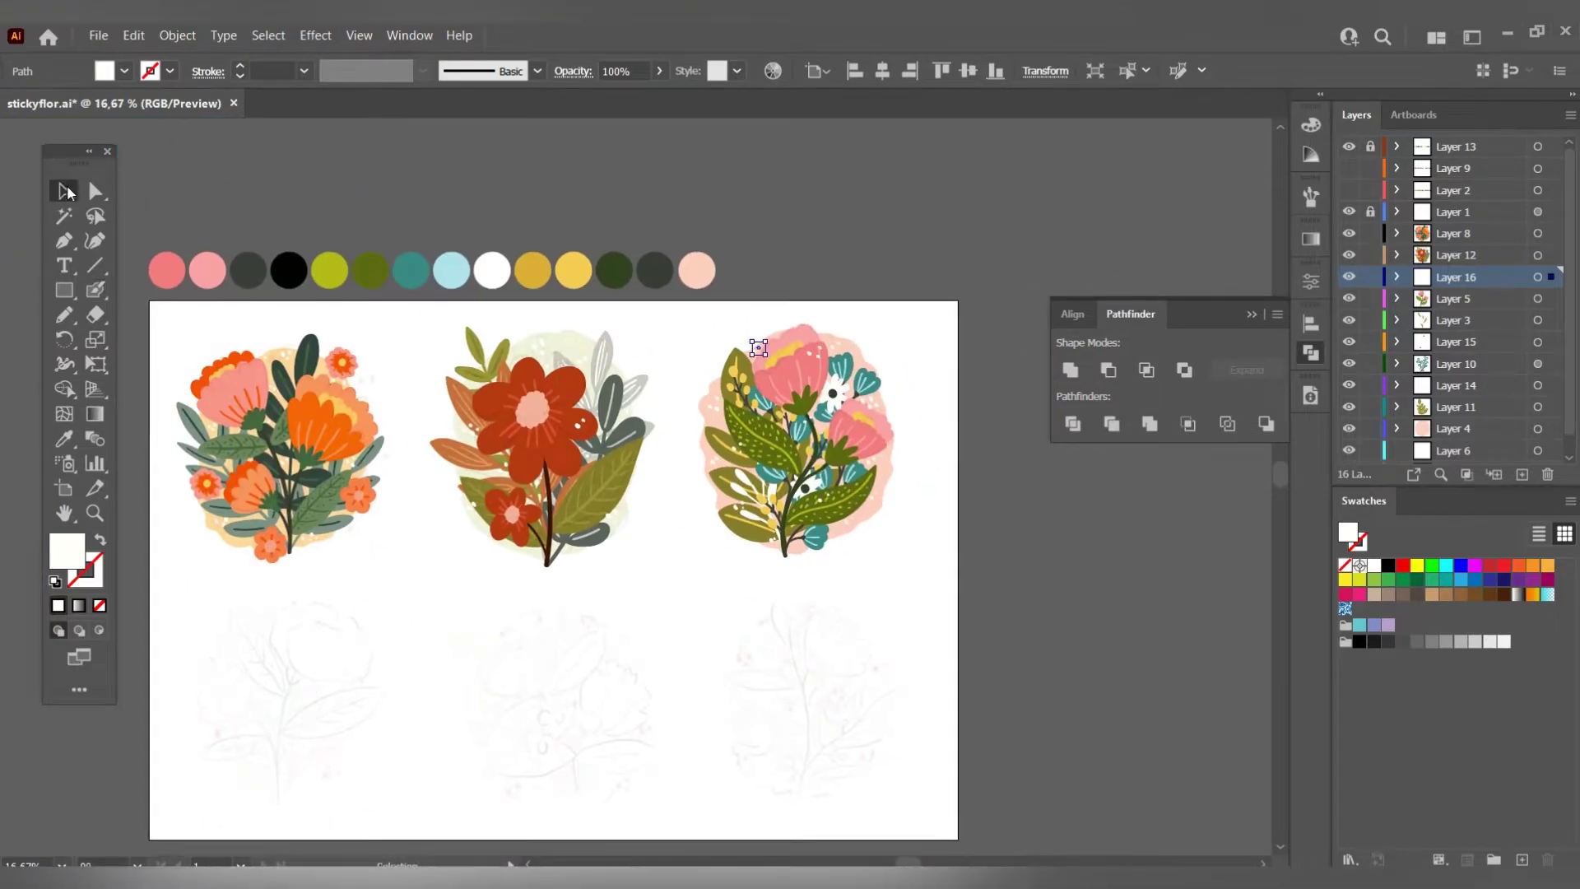
{"action": "scroll", "coordinate": [837, 708], "scroll_direction": "up", "scroll_amount": 2}
{"action": "left_click_drag", "start_coordinate": [831, 703], "coordinate": [837, 708]}
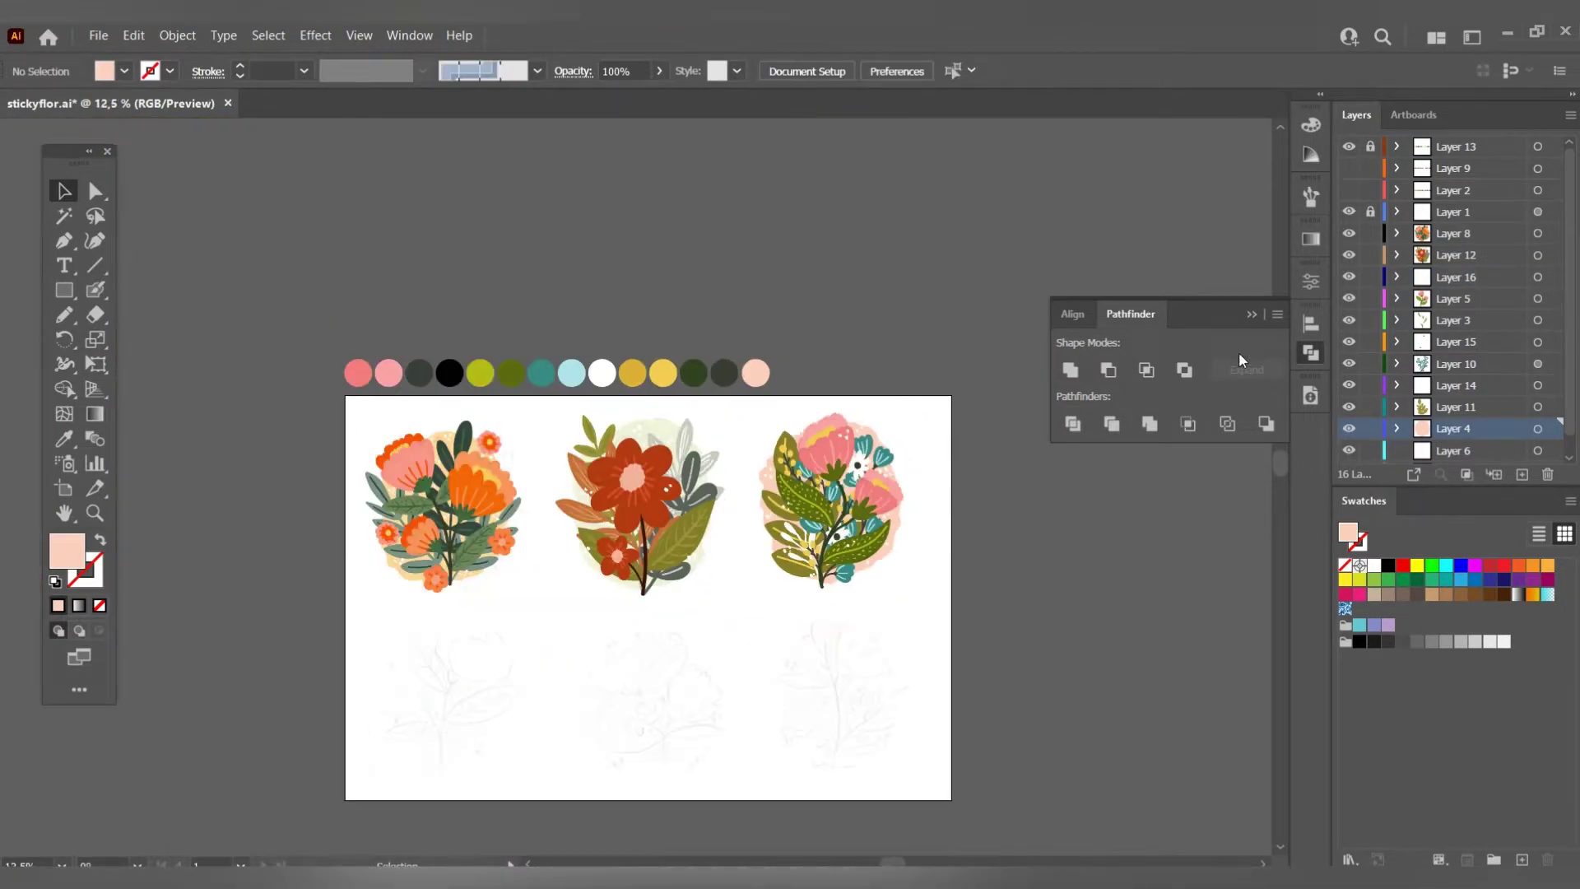
Show and unlock the pencil sketch layer, then lock it again.
{"action": "left_click", "coordinate": [1349, 233]}
{"action": "left_click", "coordinate": [1537, 233]}
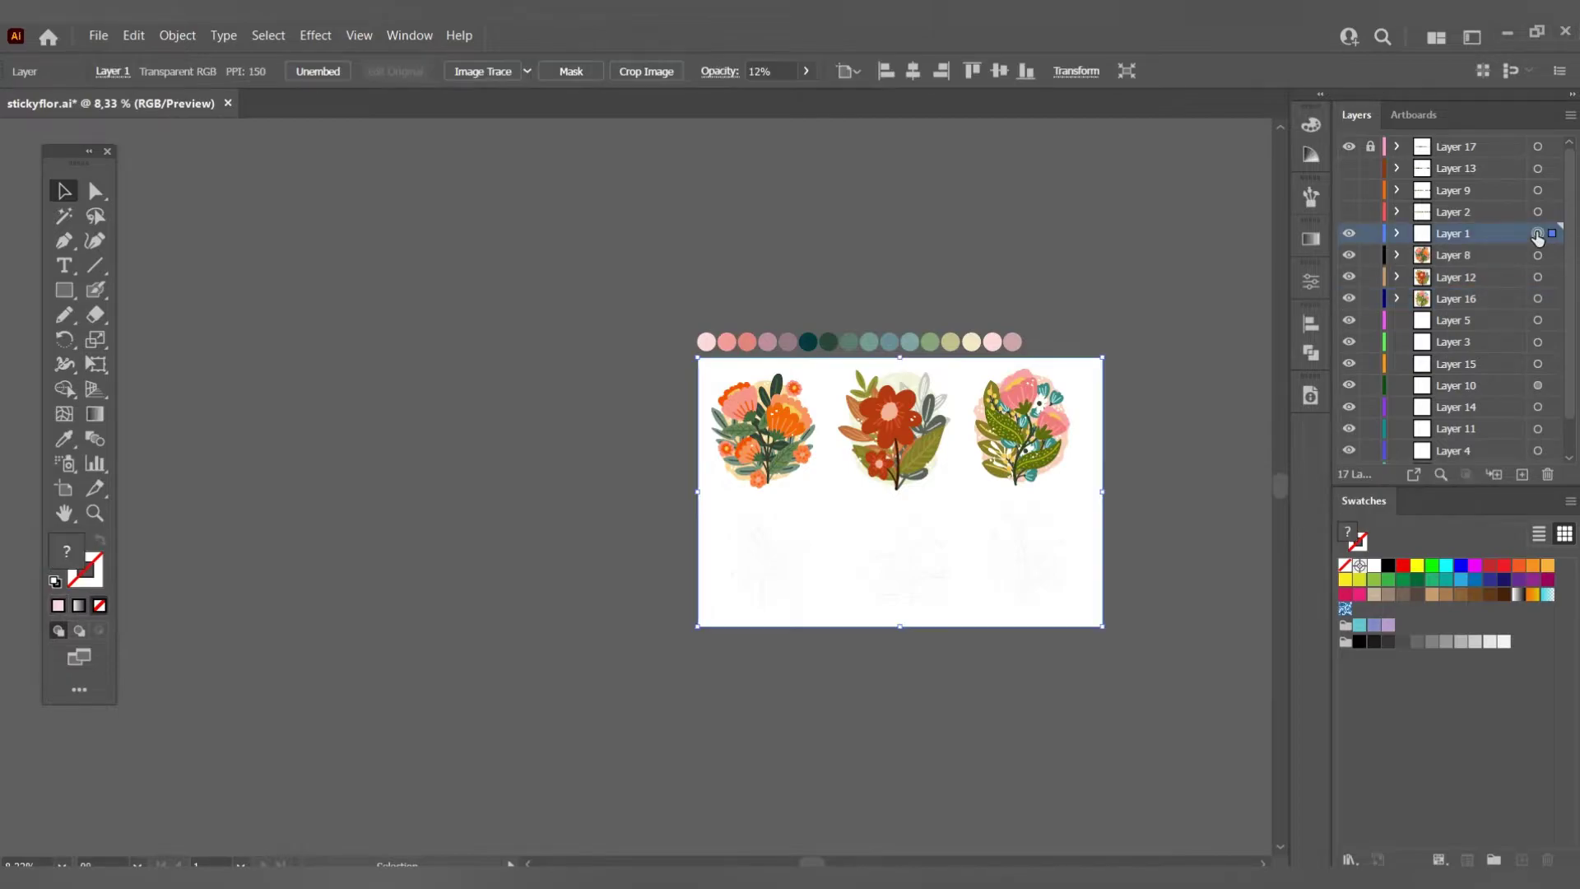
{"action": "left_click", "coordinate": [1370, 233]}
{"action": "scroll", "coordinate": [787, 433], "scroll_direction": "up", "scroll_amount": 2}
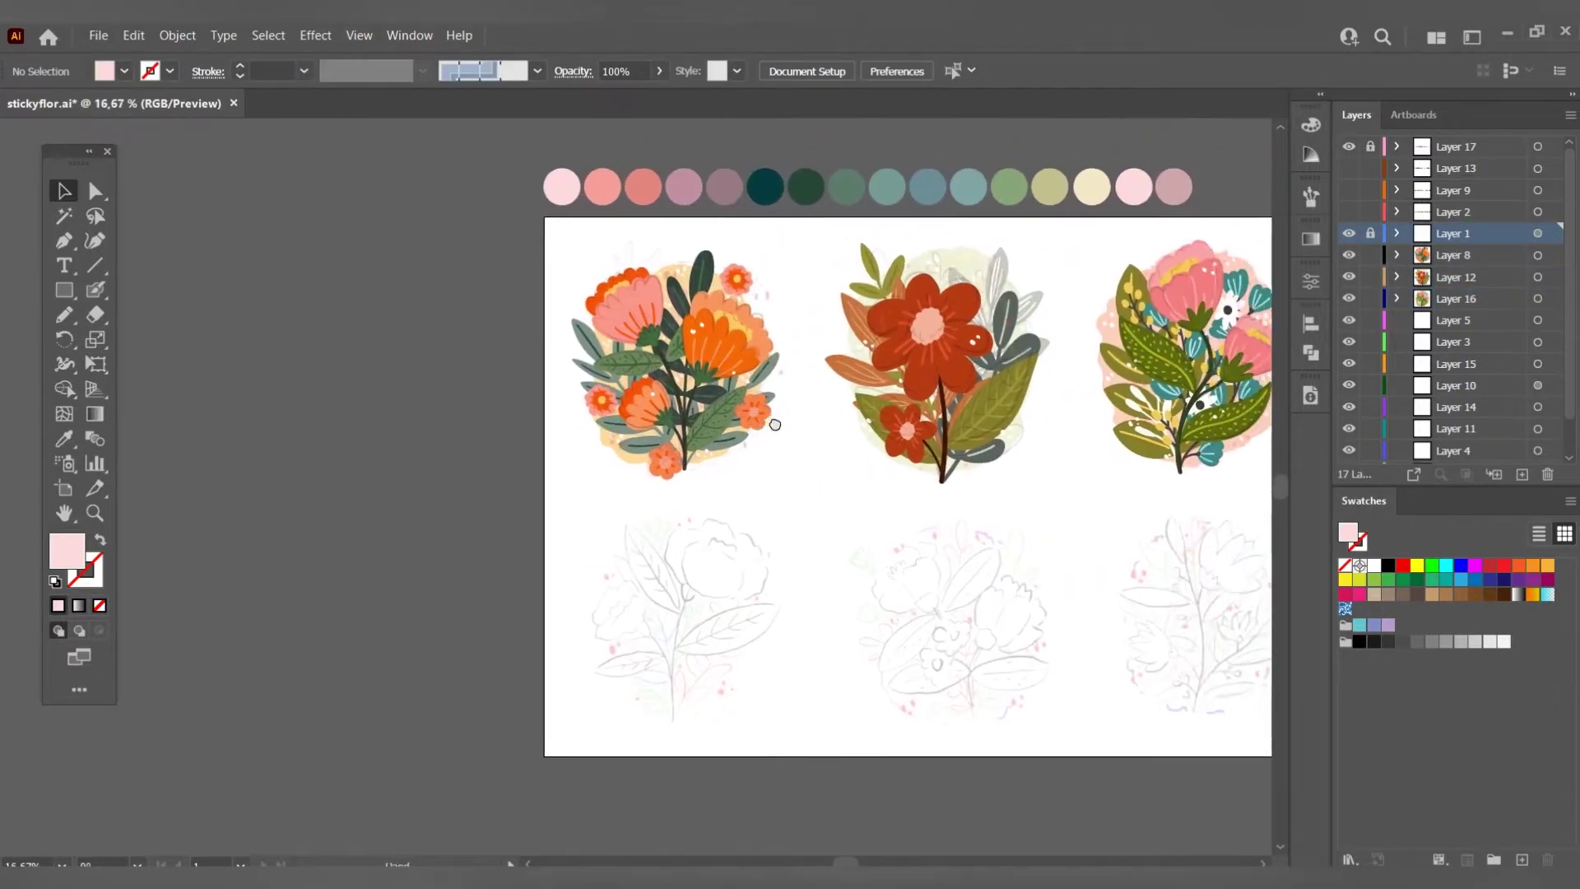
Paint a dark teal main stem down the bottom-left sketch.
{"action": "key", "text": "i"}
{"action": "left_click", "coordinate": [777, 177]}
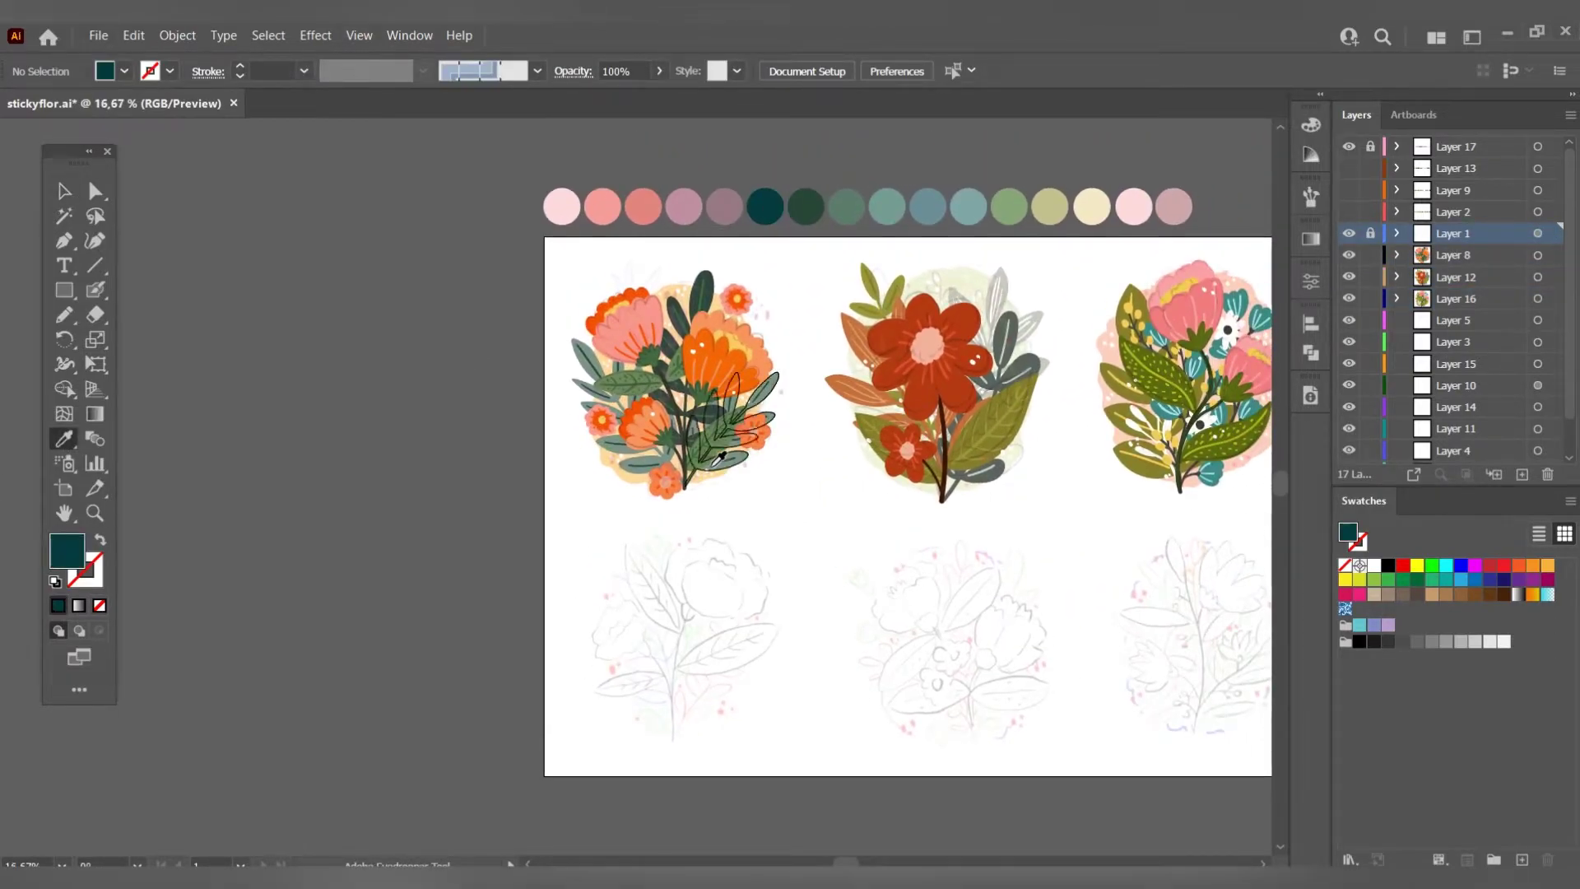
{"action": "scroll", "coordinate": [692, 658], "scroll_direction": "up", "scroll_amount": 2}
{"action": "key", "text": "shift+b"}
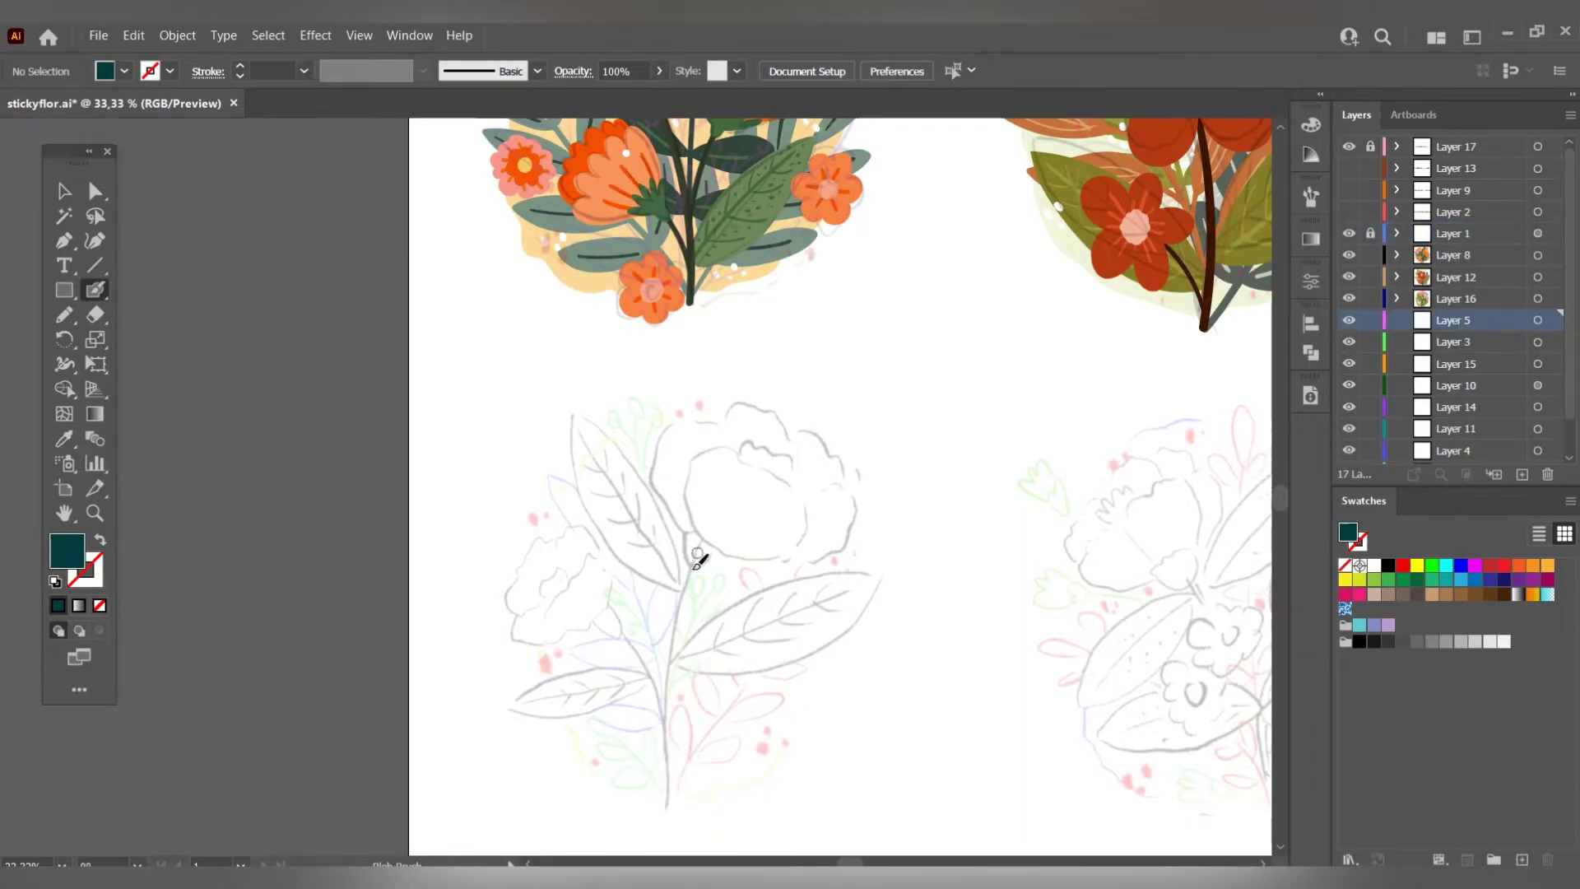
{"action": "left_click_drag", "start_coordinate": [698, 559], "coordinate": [665, 814]}
{"action": "key", "text": "ctrl+minus"}
{"action": "key", "text": "ctrl+shift+a"}
Draw a top bud, three leaf outlines, a side branch and a small branch bud.
{"action": "key", "text": "i"}
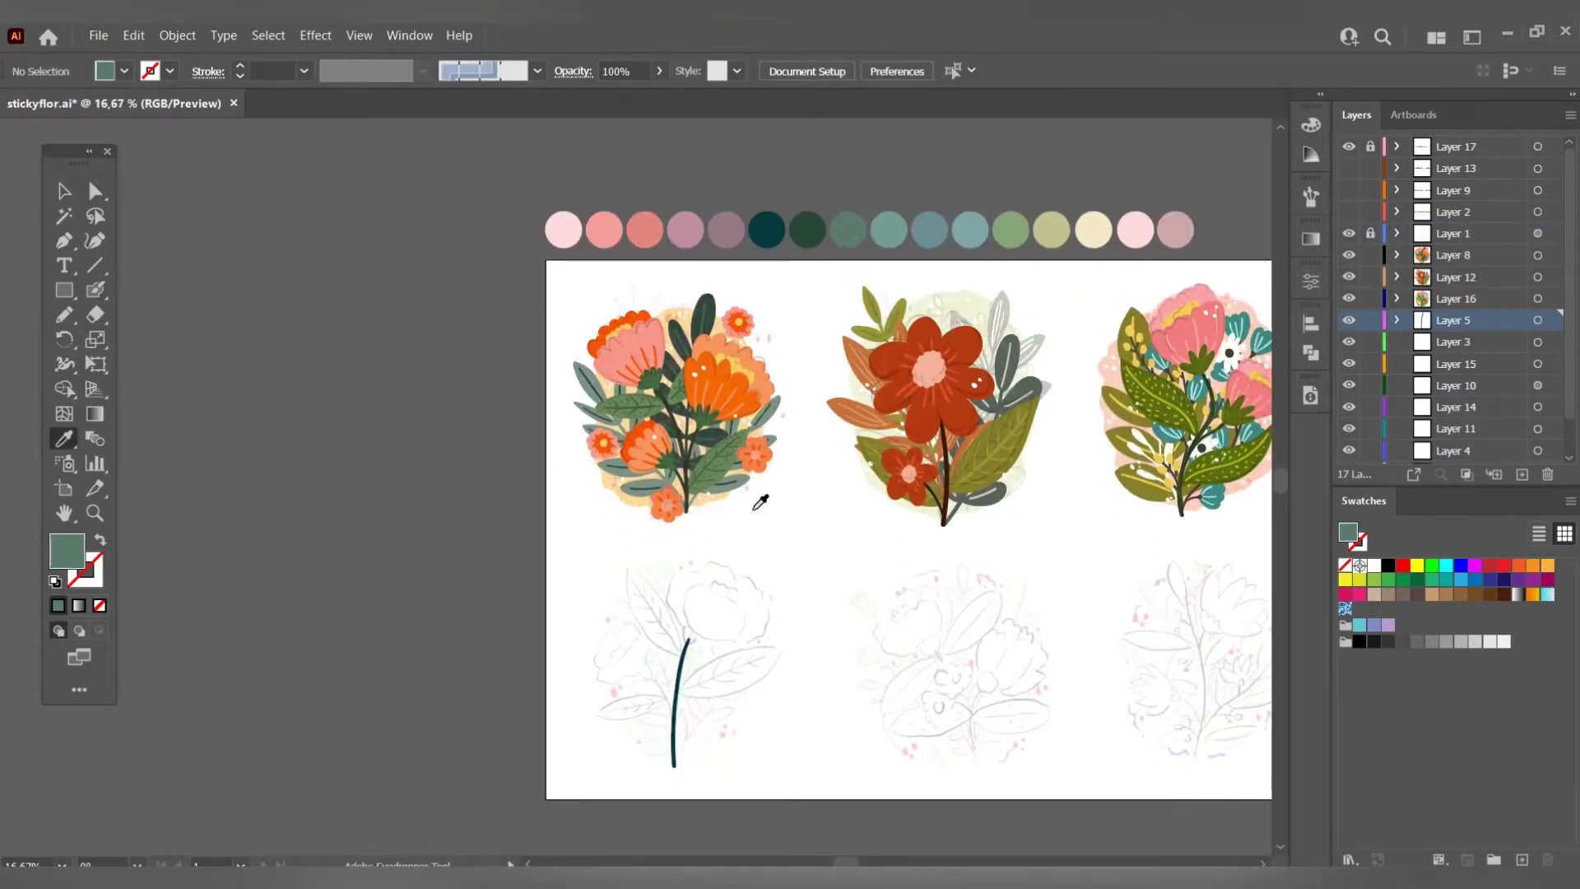
{"action": "scroll", "coordinate": [704, 625], "scroll_direction": "up", "scroll_amount": 2}
{"action": "key", "text": "shift+b"}
{"action": "left_click_drag", "start_coordinate": [673, 651], "coordinate": [696, 654]}
{"action": "scroll", "coordinate": [510, 725], "scroll_direction": "up", "scroll_amount": 2}
{"action": "mouse_move", "coordinate": [799, 650]}
{"action": "left_mouse_down"}
{"action": "mouse_move", "coordinate": [589, 409]}
{"action": "mouse_move", "coordinate": [799, 650]}
{"action": "left_mouse_up"}
{"action": "scroll", "coordinate": [808, 469], "scroll_direction": "down", "scroll_amount": 3}
{"action": "left_click_drag", "start_coordinate": [706, 519], "coordinate": [724, 596]}
{"action": "scroll", "coordinate": [852, 547], "scroll_direction": "left", "scroll_amount": 2}
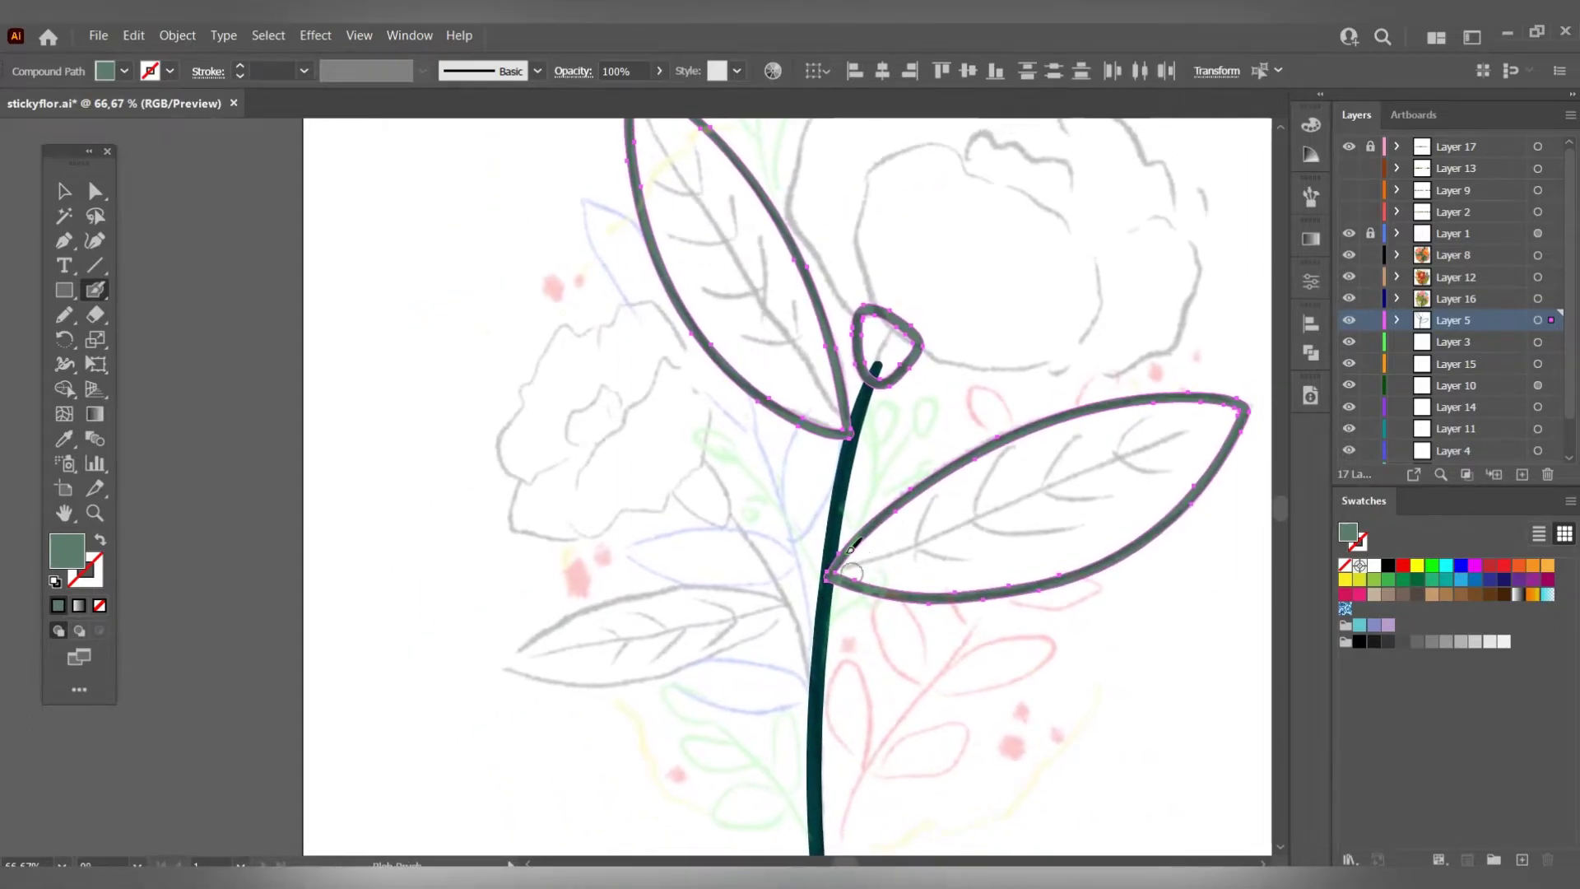
{"action": "left_click_drag", "start_coordinate": [726, 506], "coordinate": [813, 699]}
{"action": "left_click_drag", "start_coordinate": [724, 523], "coordinate": [735, 520]}
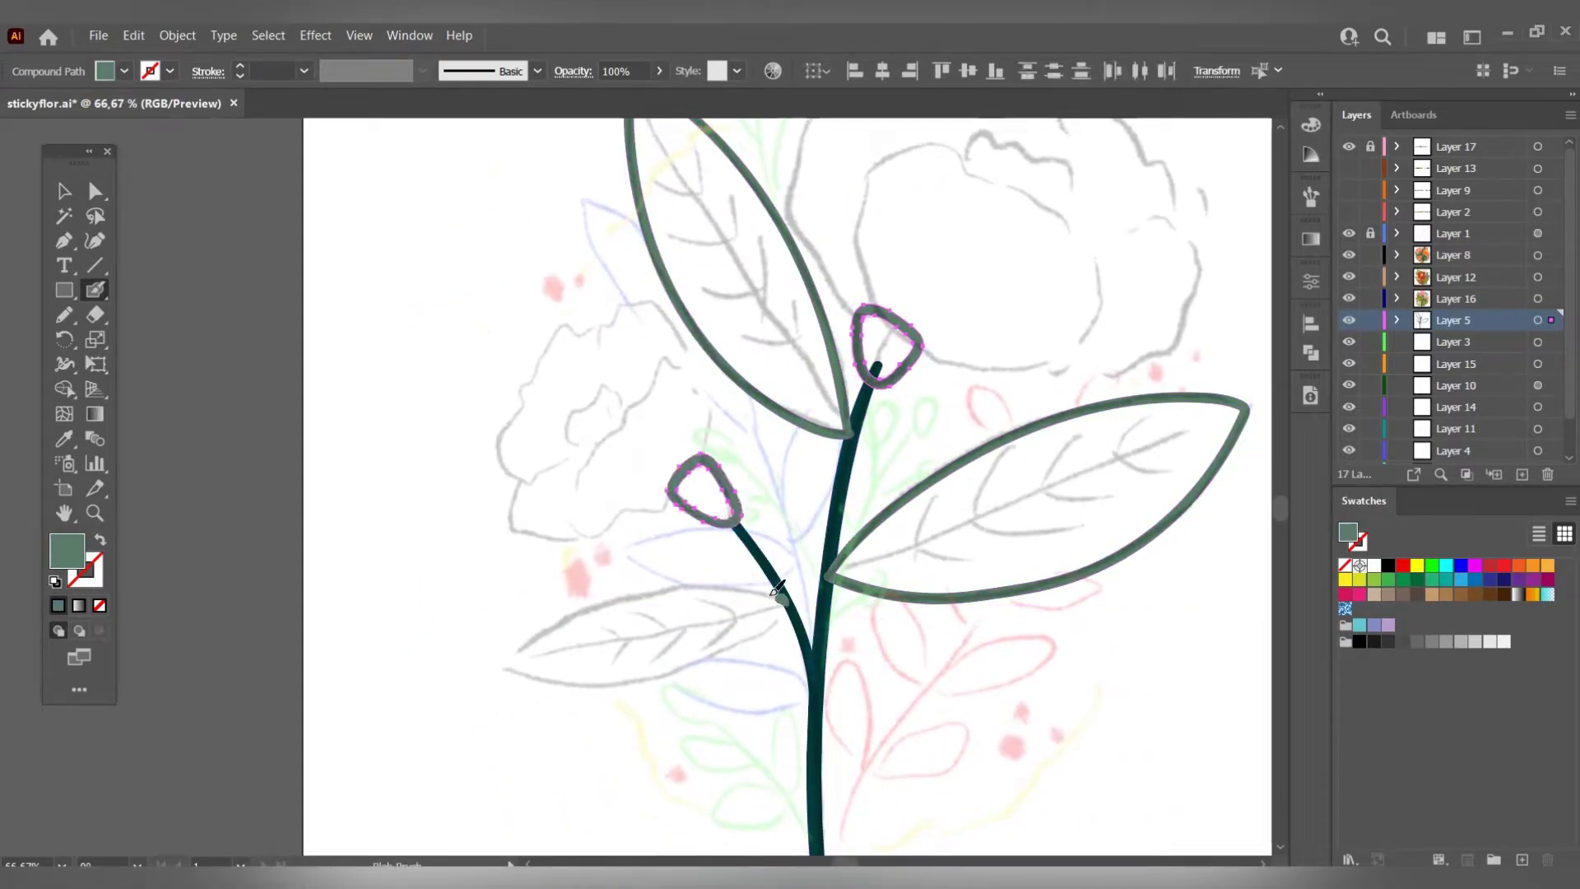
{"action": "mouse_move", "coordinate": [777, 589]}
{"action": "left_mouse_down"}
{"action": "mouse_move", "coordinate": [504, 664]}
{"action": "mouse_move", "coordinate": [766, 625]}
{"action": "left_mouse_up"}
{"action": "scroll", "coordinate": [765, 625], "scroll_direction": "up", "scroll_amount": 2}
Fill the buds and lower-left leaf with green, and recolour the top bud pink.
{"action": "key", "text": "a"}
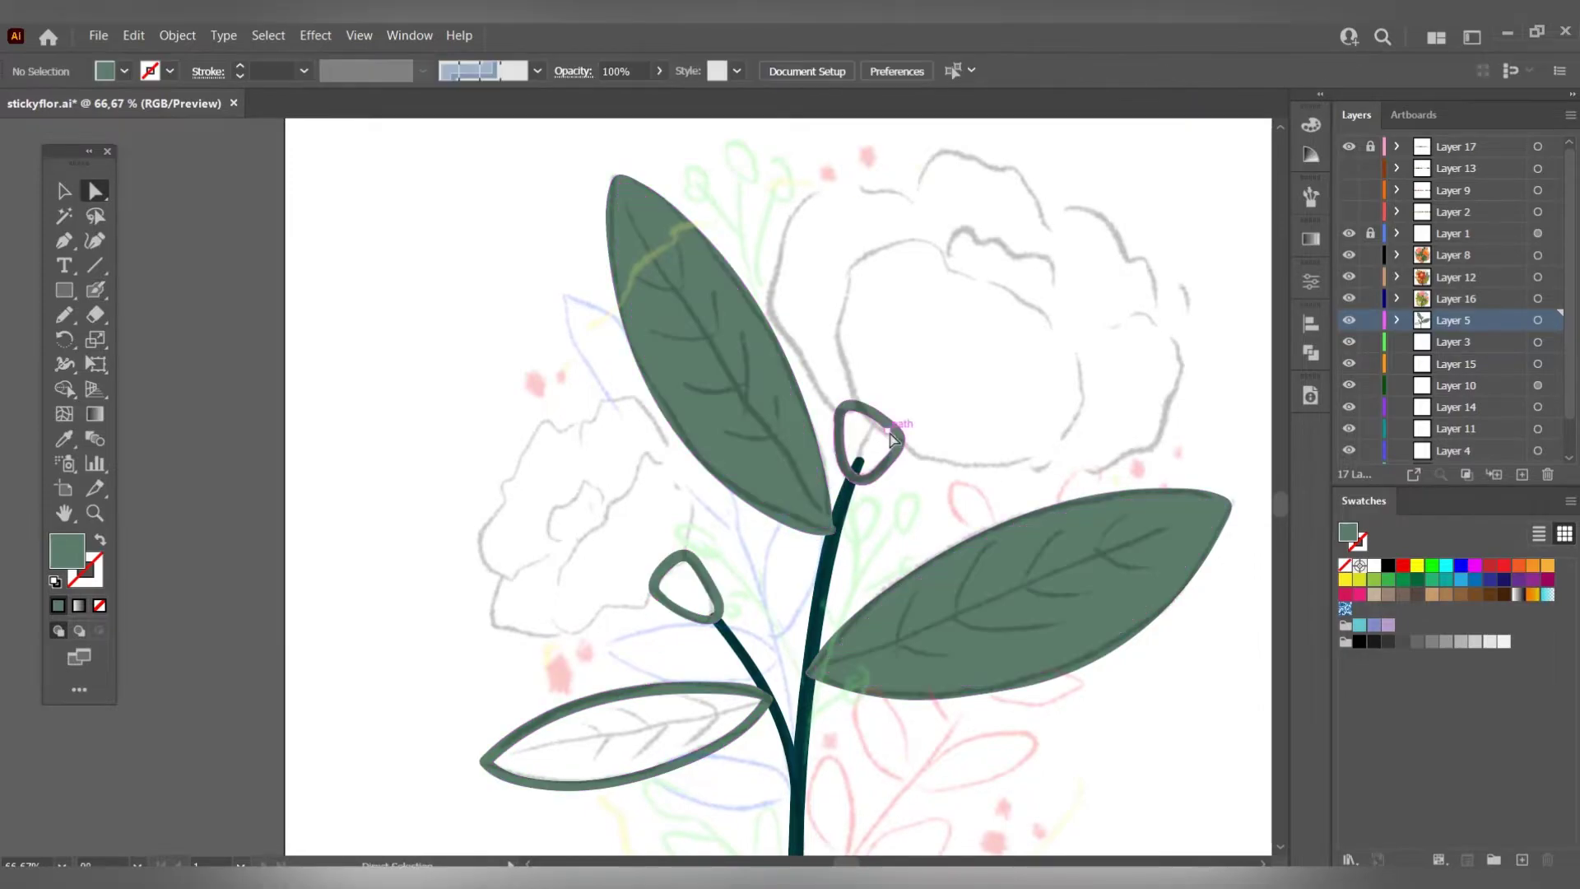
{"action": "left_click", "coordinate": [894, 439]}
{"action": "left_click", "coordinate": [687, 586]}
{"action": "left_click", "coordinate": [713, 699]}
{"action": "left_click", "coordinate": [825, 626]}
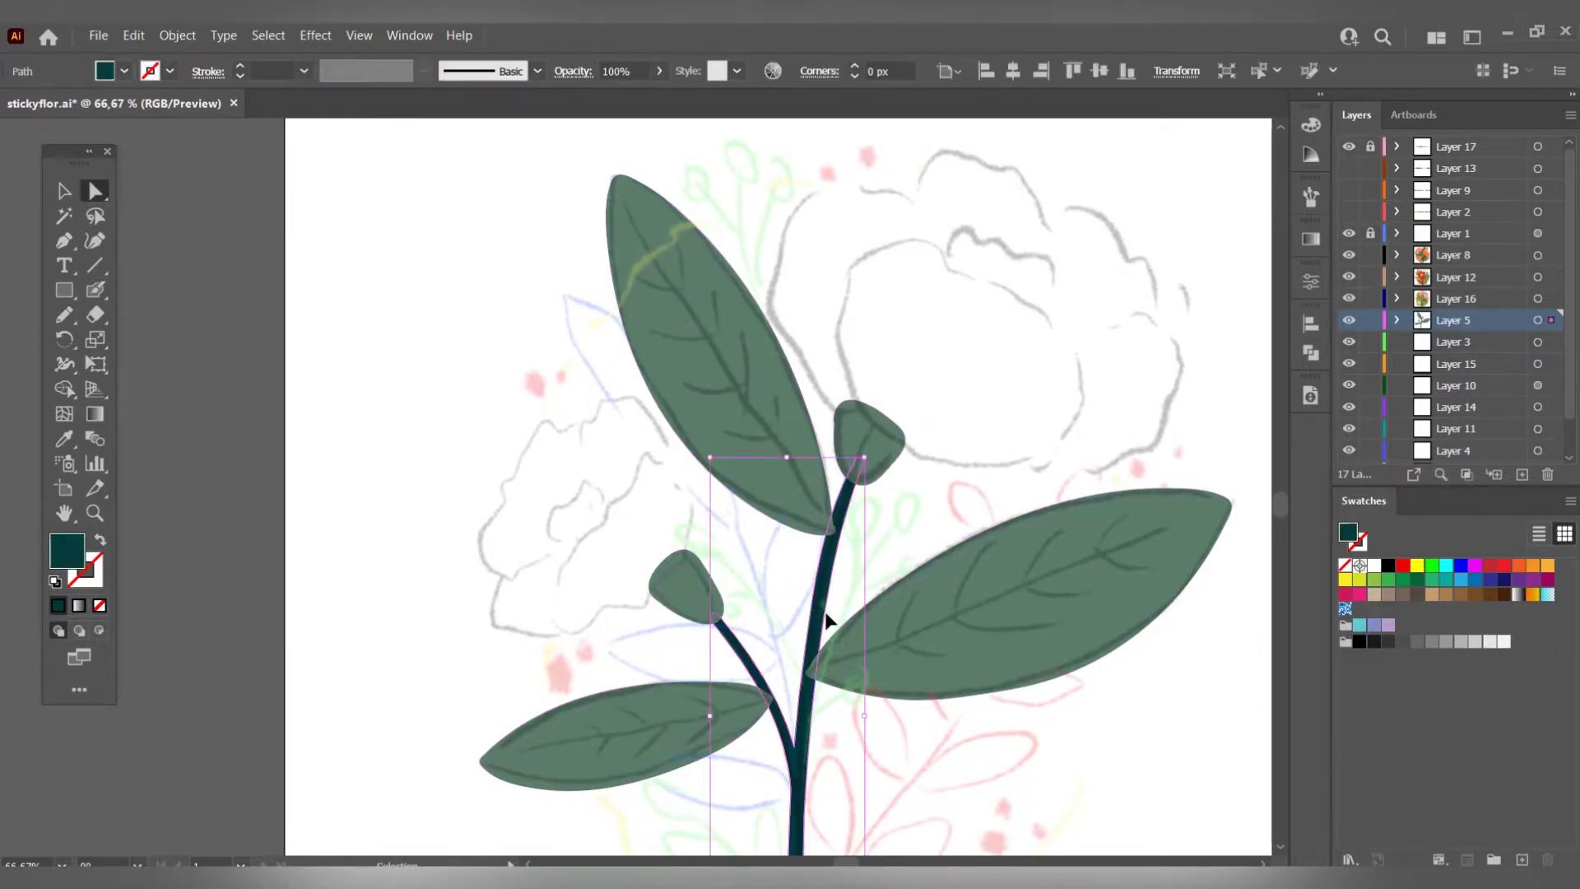
{"action": "left_click", "coordinate": [897, 444]}
{"action": "scroll", "coordinate": [788, 446], "scroll_direction": "down", "scroll_amount": 2}
{"action": "scroll", "coordinate": [788, 446], "scroll_direction": "down", "scroll_amount": 2}
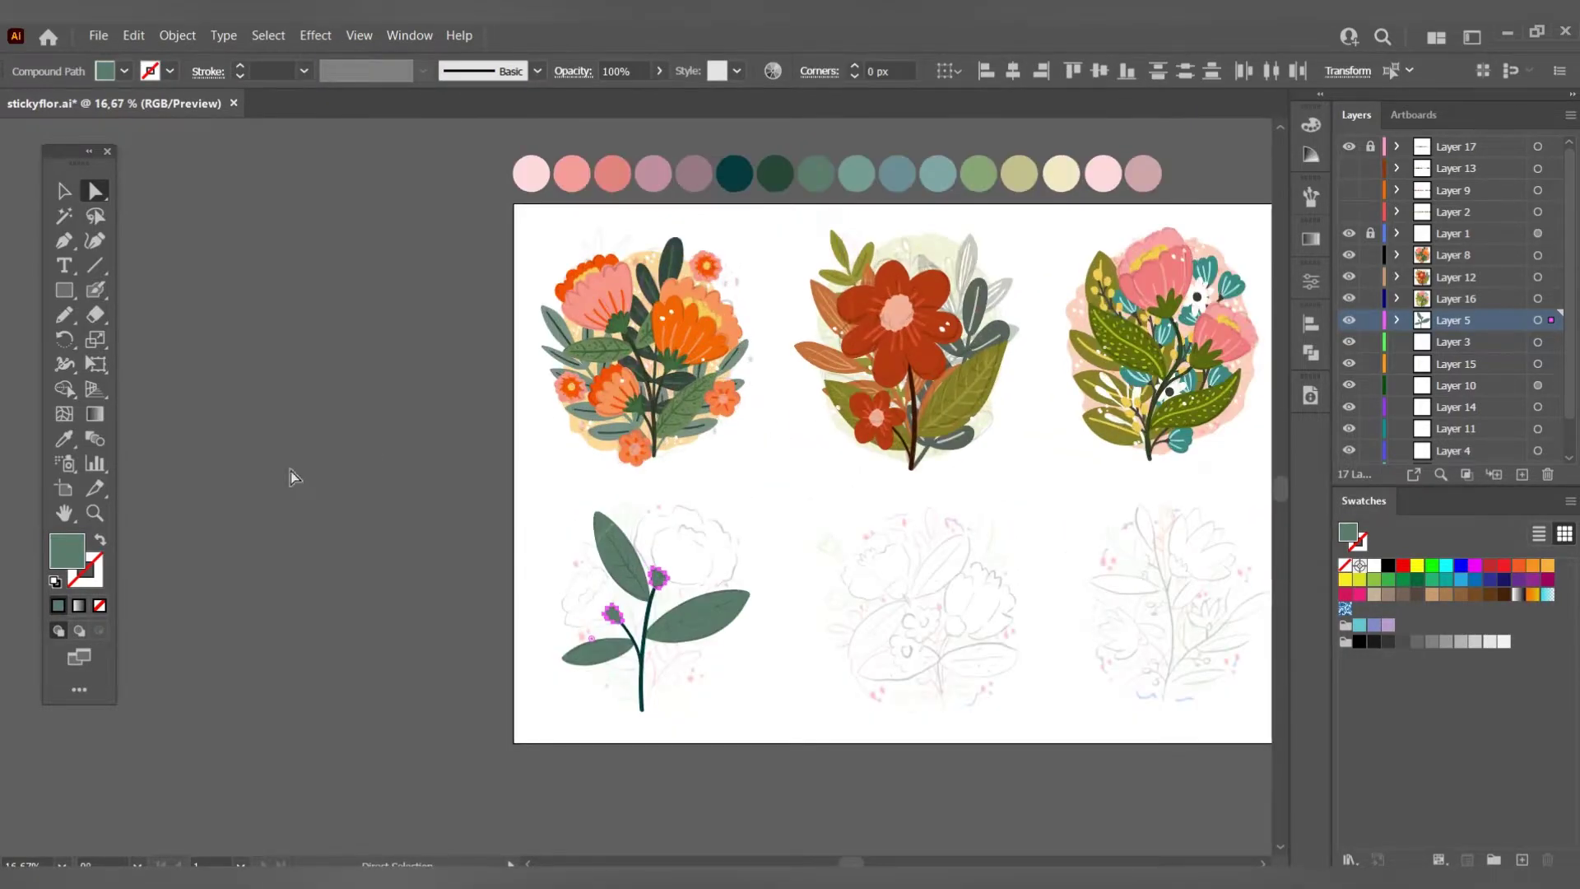
{"action": "left_click", "coordinate": [64, 439]}
{"action": "left_click", "coordinate": [613, 173]}
{"action": "key", "text": "ctrl+shift+a"}
{"action": "scroll", "coordinate": [683, 551], "scroll_direction": "up", "scroll_amount": 2, "text": "alt"}
Outline and fill the large coral-pink rose head.
{"action": "key", "text": "shift+b"}
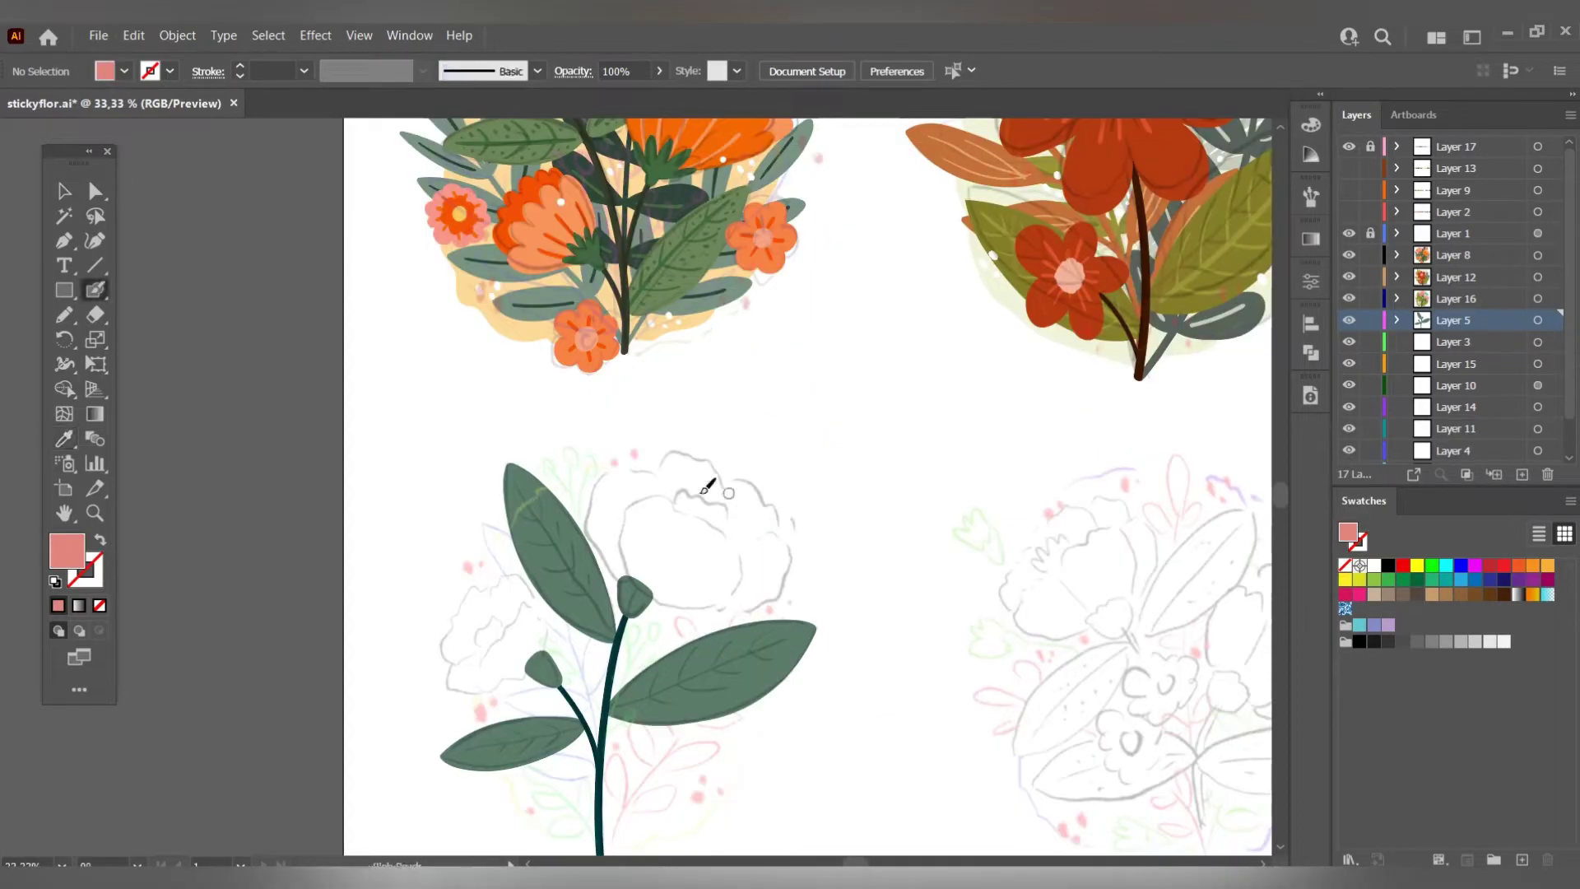
{"action": "mouse_move", "coordinate": [636, 584]}
{"action": "left_mouse_down"}
{"action": "mouse_move", "coordinate": [708, 510]}
{"action": "mouse_move", "coordinate": [640, 504]}
{"action": "left_mouse_up"}
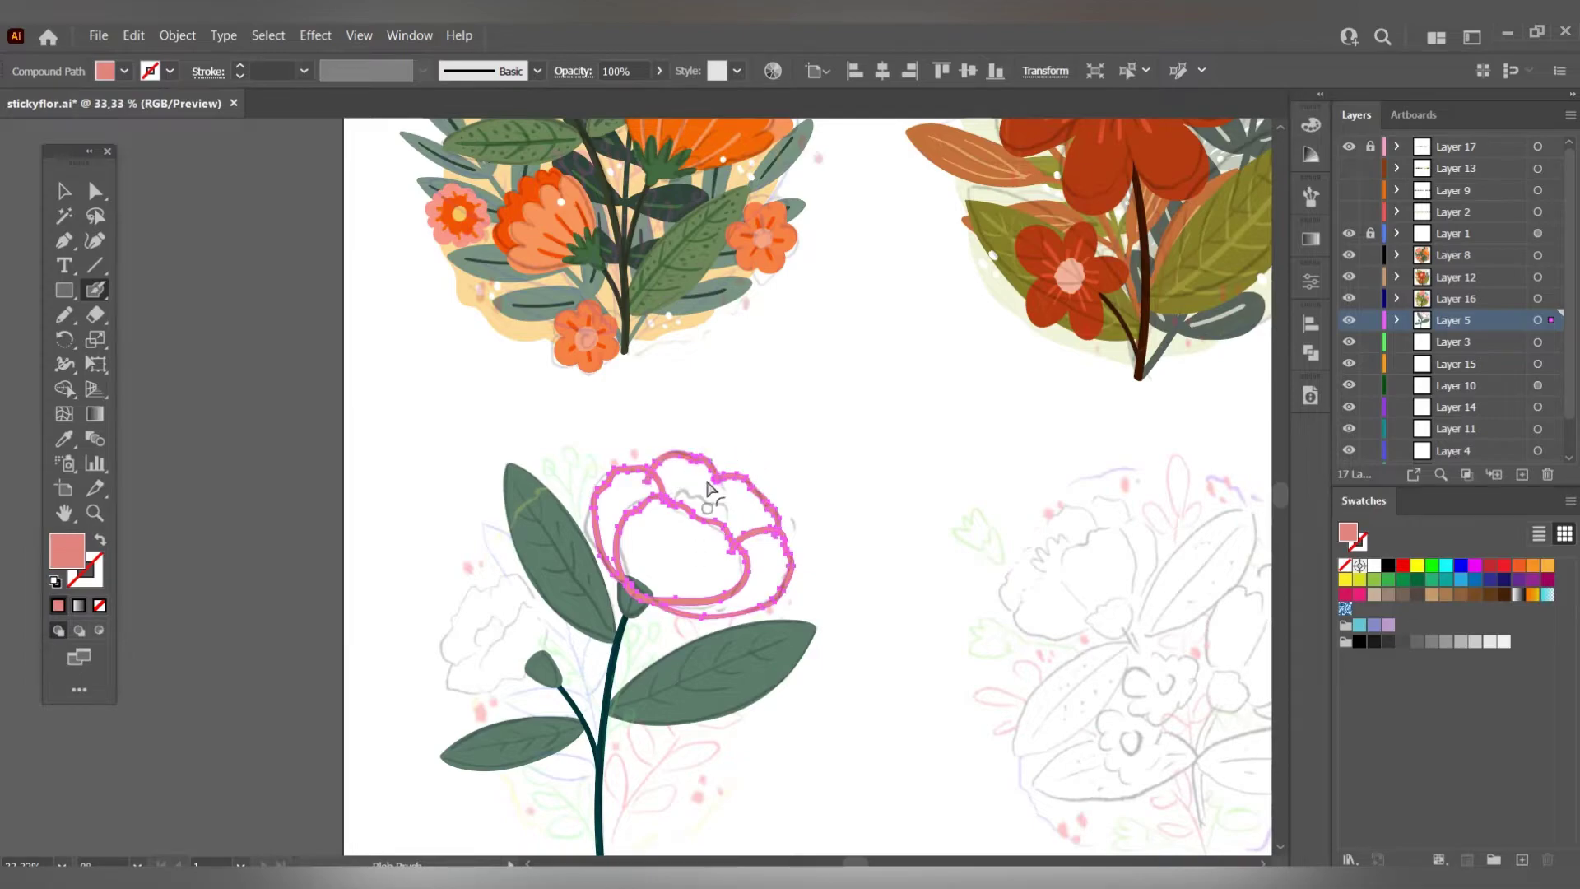
{"action": "key", "text": "ctrl+shift+a"}
{"action": "left_click_drag", "start_coordinate": [650, 510], "coordinate": [765, 576]}
{"action": "key", "text": "a"}
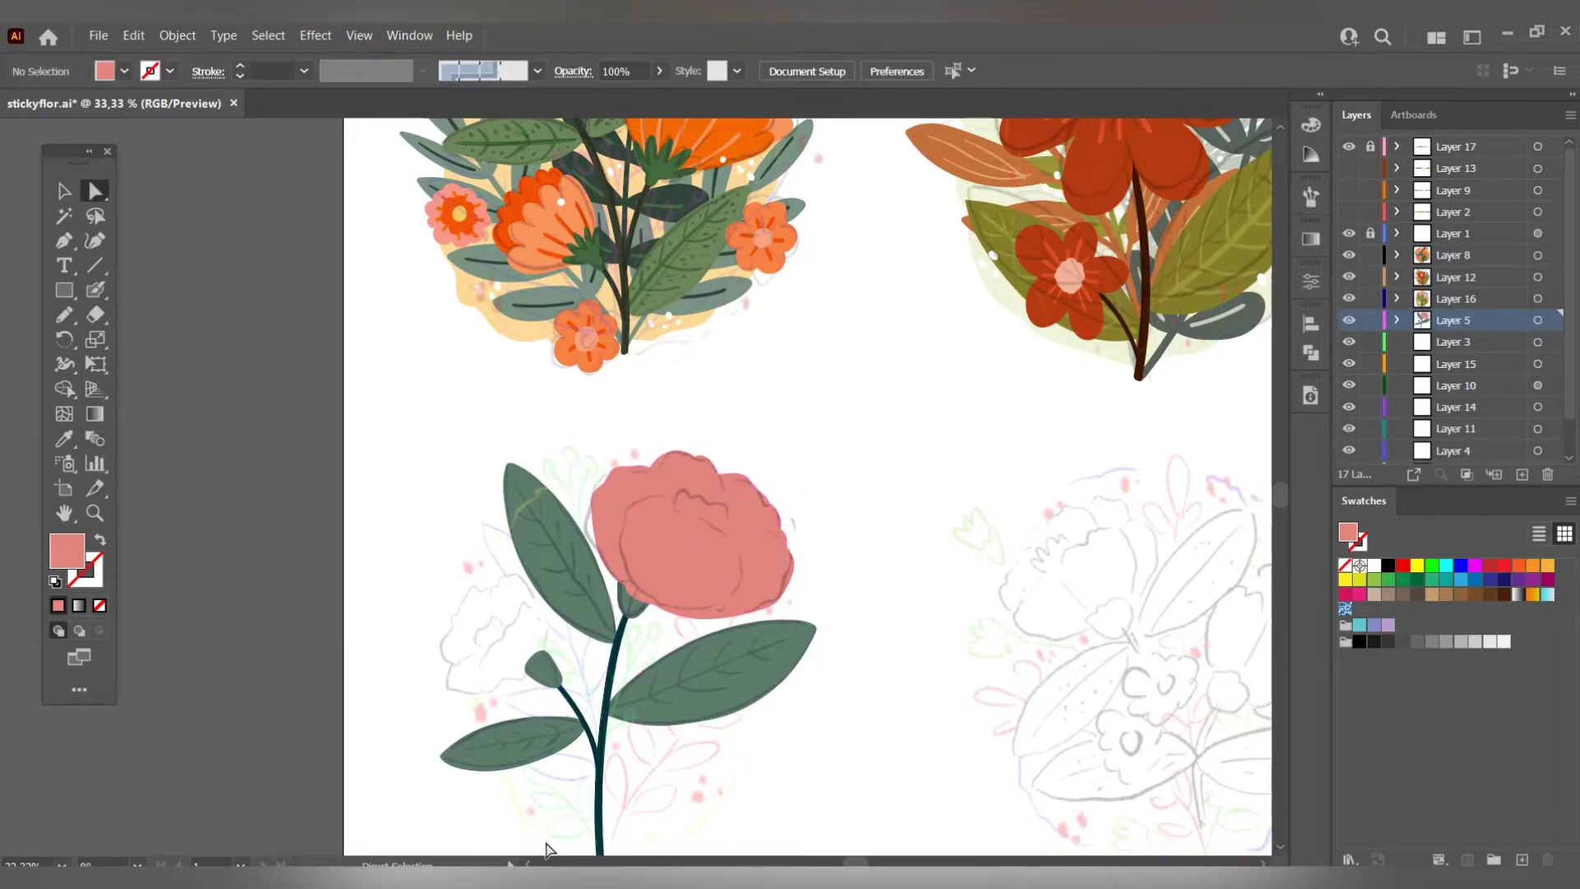
Draw the smaller coral-pink rose out of the side bud.
{"action": "key", "text": "shift+b"}
{"action": "left_click_drag", "start_coordinate": [526, 671], "coordinate": [512, 576]}
{"action": "key", "text": "ctrl+minus"}
{"action": "key", "text": "ctrl+minus"}
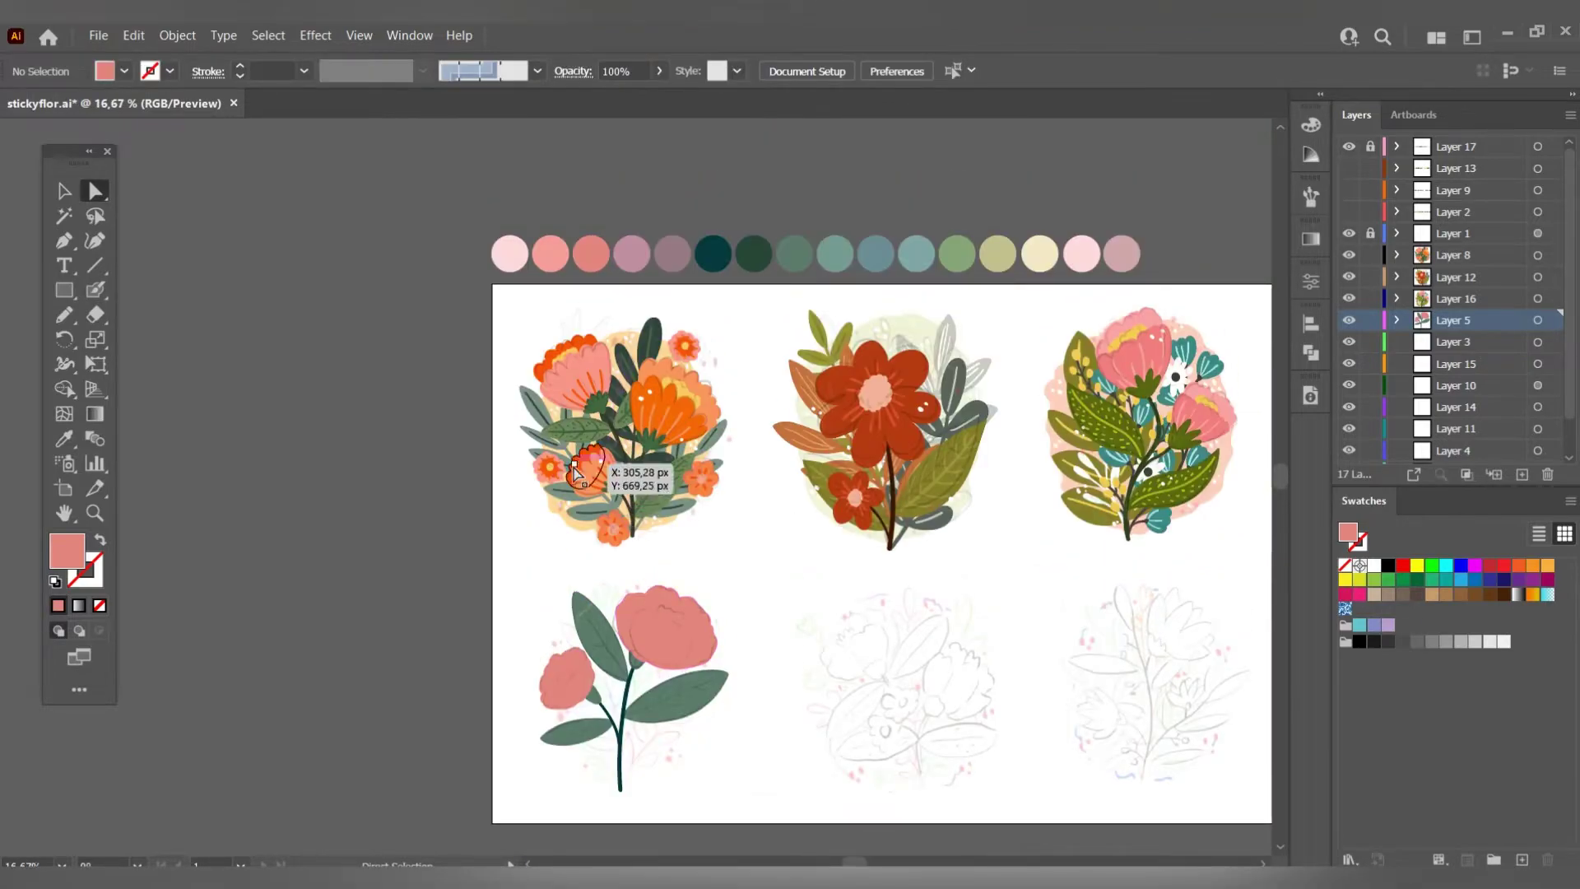
{"action": "key", "text": "ctrl+shift+a"}
Sample a lighter pink and paint petal lines on both roses.
{"action": "key", "text": "i"}
{"action": "left_click", "coordinate": [557, 245]}
{"action": "scroll", "coordinate": [663, 621], "scroll_direction": "up", "scroll_amount": 1}
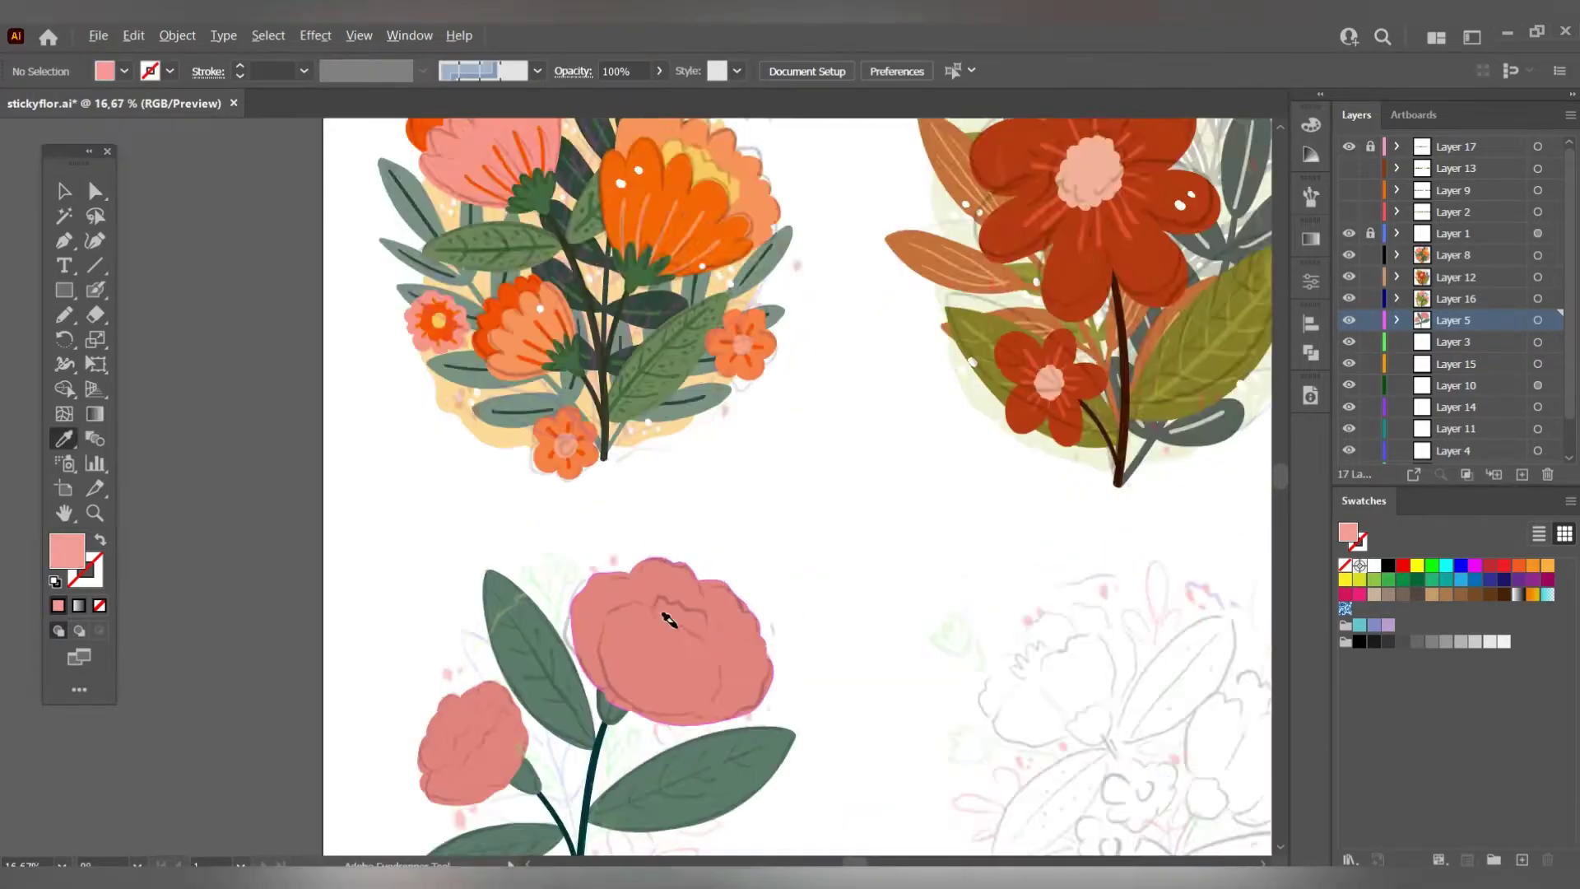
{"action": "scroll", "coordinate": [664, 620], "scroll_direction": "up", "scroll_amount": 1}
{"action": "key", "text": "shift+b"}
{"action": "left_click_drag", "start_coordinate": [576, 572], "coordinate": [741, 670]}
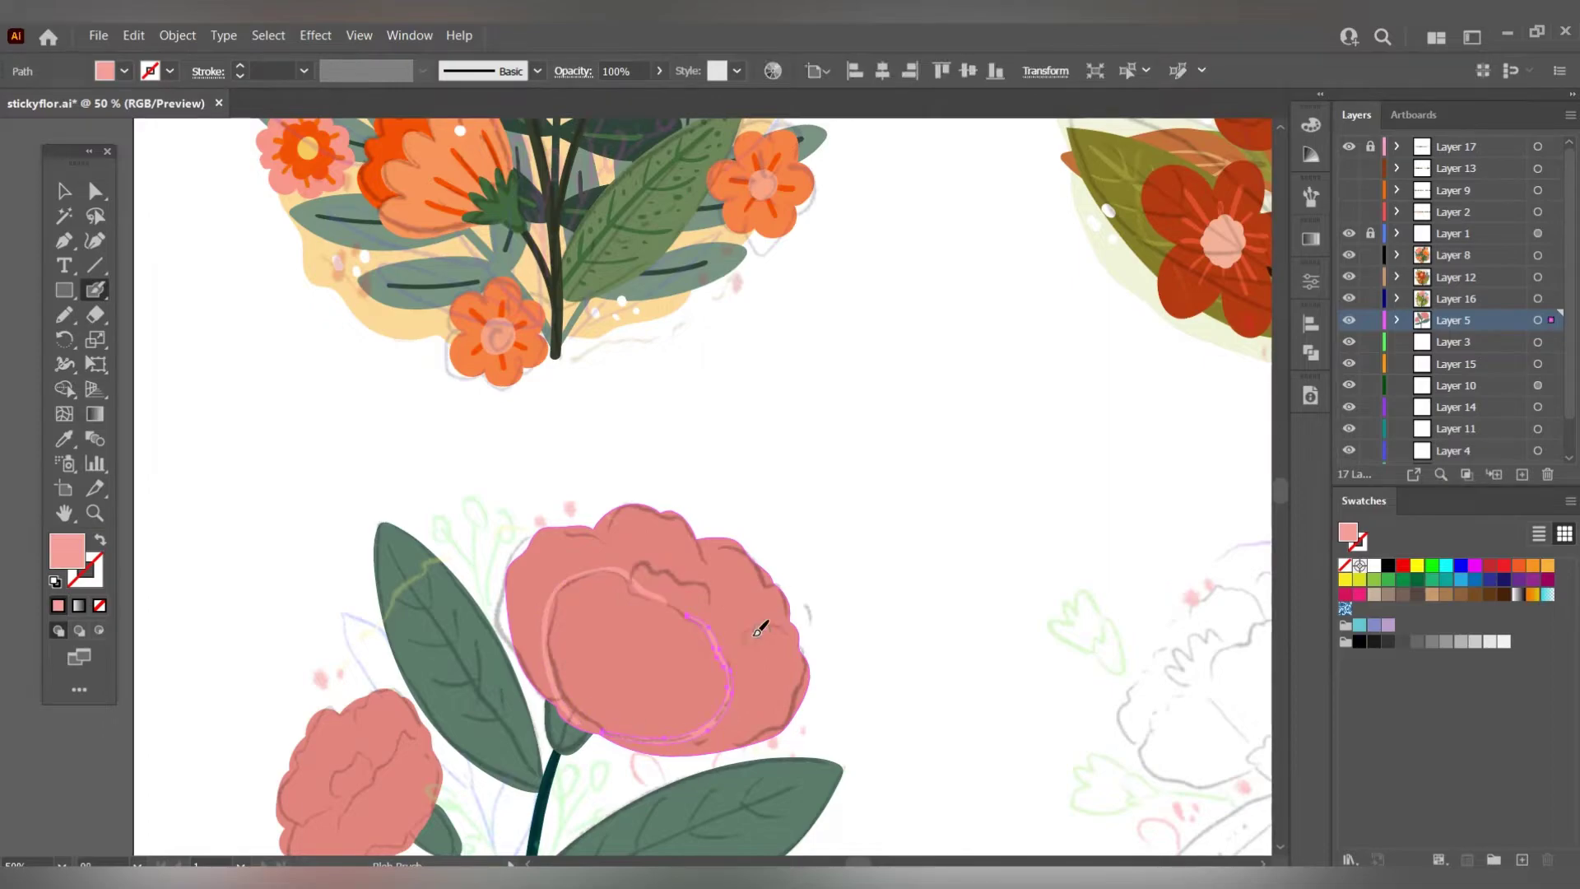
{"action": "left_click_drag", "start_coordinate": [543, 669], "coordinate": [720, 502]}
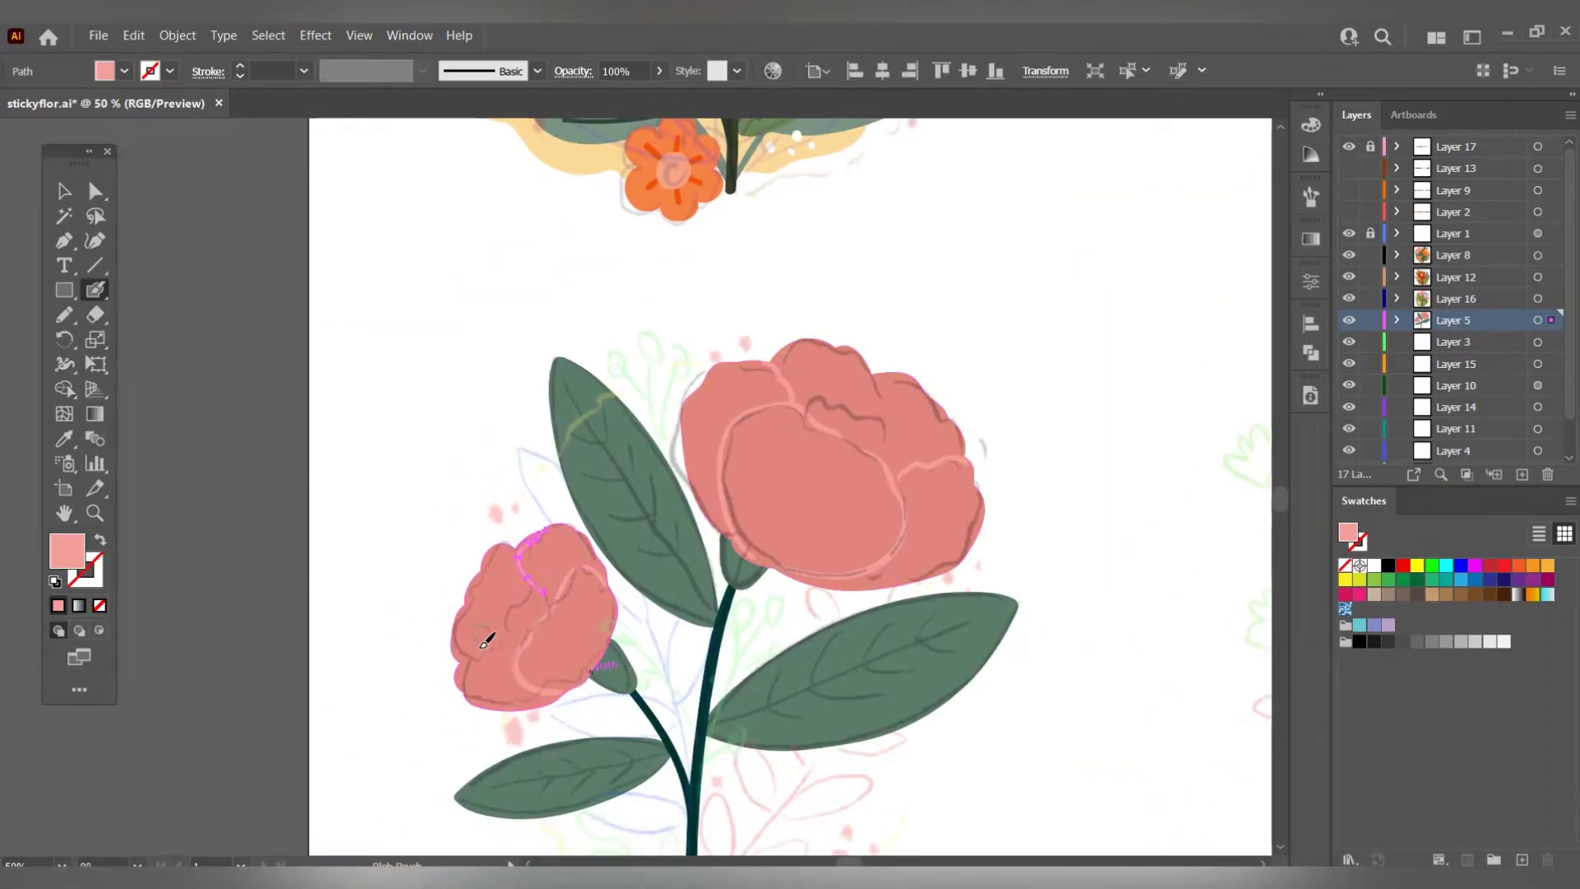
{"action": "scroll", "coordinate": [576, 585], "scroll_direction": "down", "scroll_amount": 1}
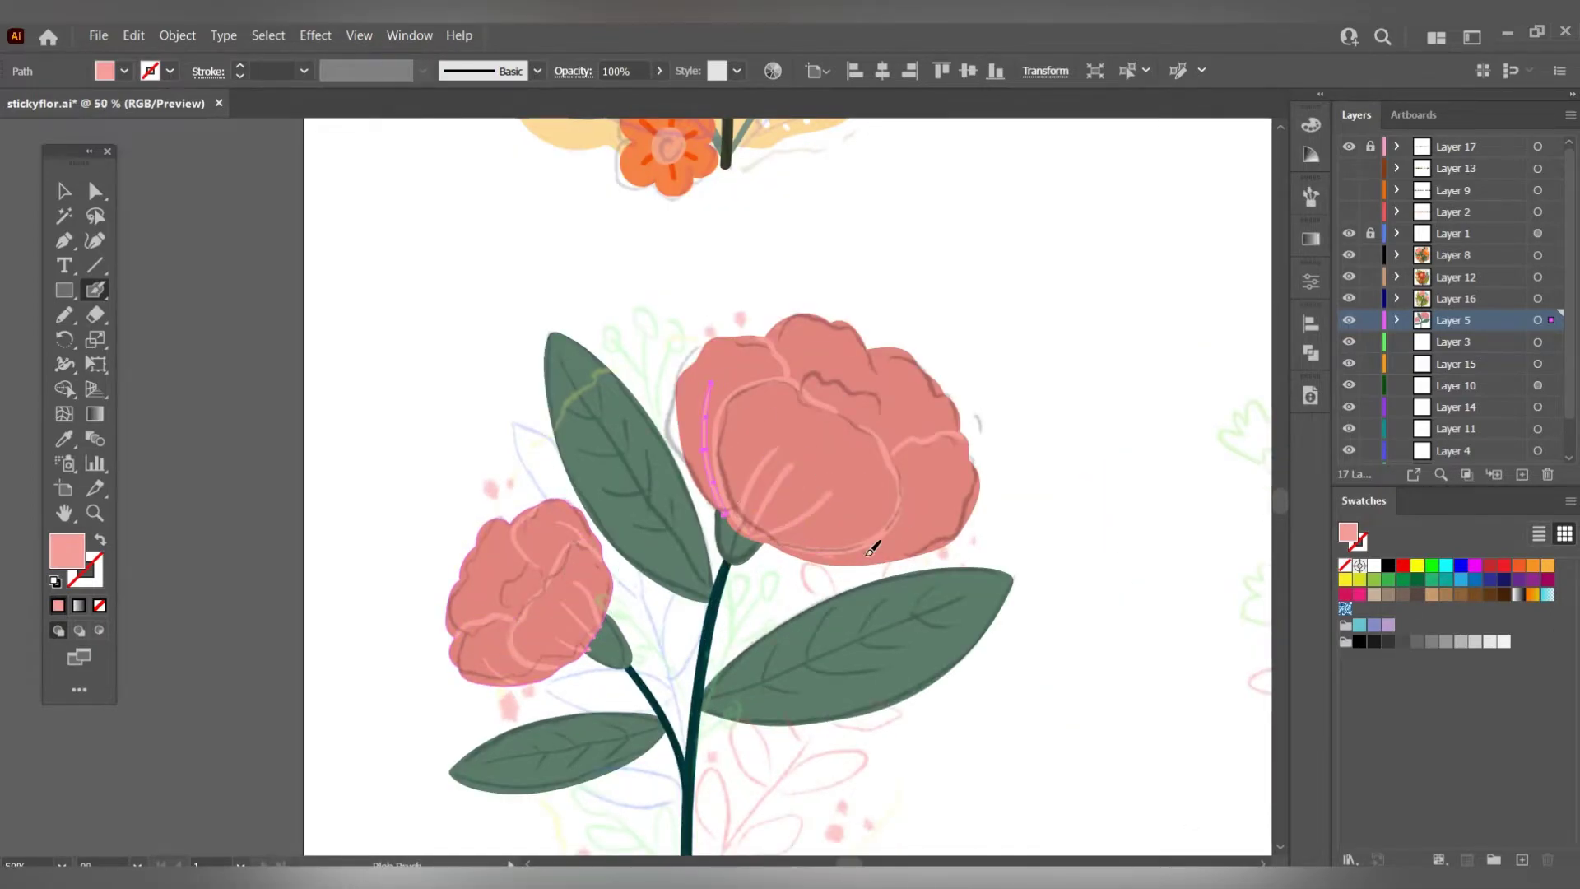
{"action": "scroll", "coordinate": [553, 576], "scroll_direction": "down", "scroll_amount": 3}
{"action": "scroll", "coordinate": [469, 458], "scroll_direction": "down", "scroll_amount": 2}
Sample the palest pink and paint highlights in the large and small rose centres.
{"action": "key", "text": "i"}
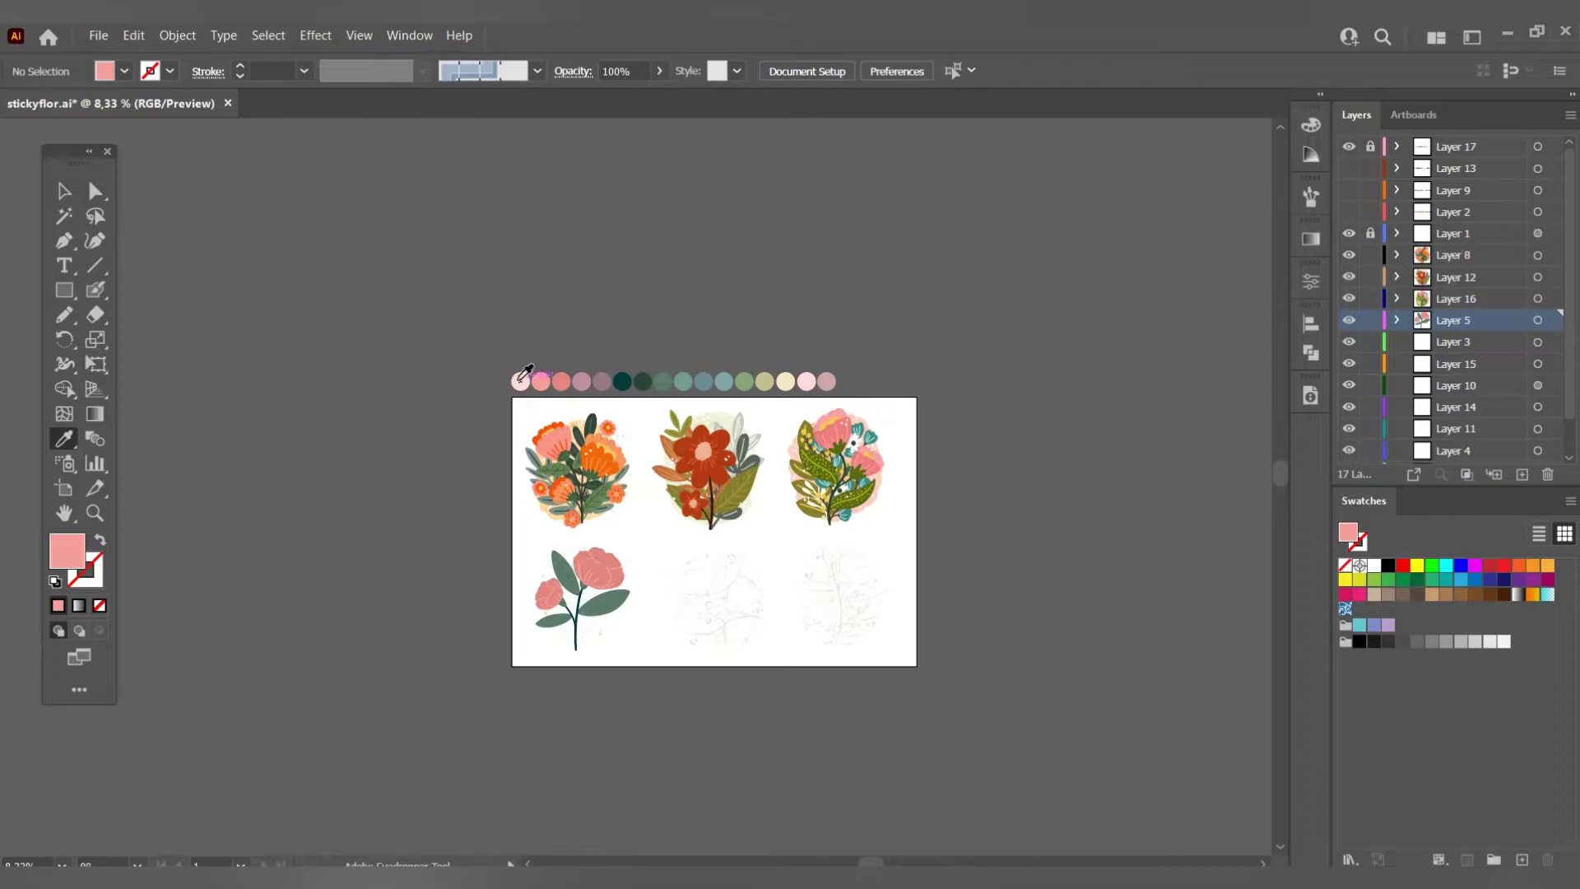
{"action": "left_click", "coordinate": [521, 378]}
{"action": "scroll", "coordinate": [576, 566], "scroll_direction": "up", "scroll_amount": 5}
{"action": "key", "text": "shift+b"}
{"action": "left_click_drag", "start_coordinate": [638, 606], "coordinate": [639, 613]}
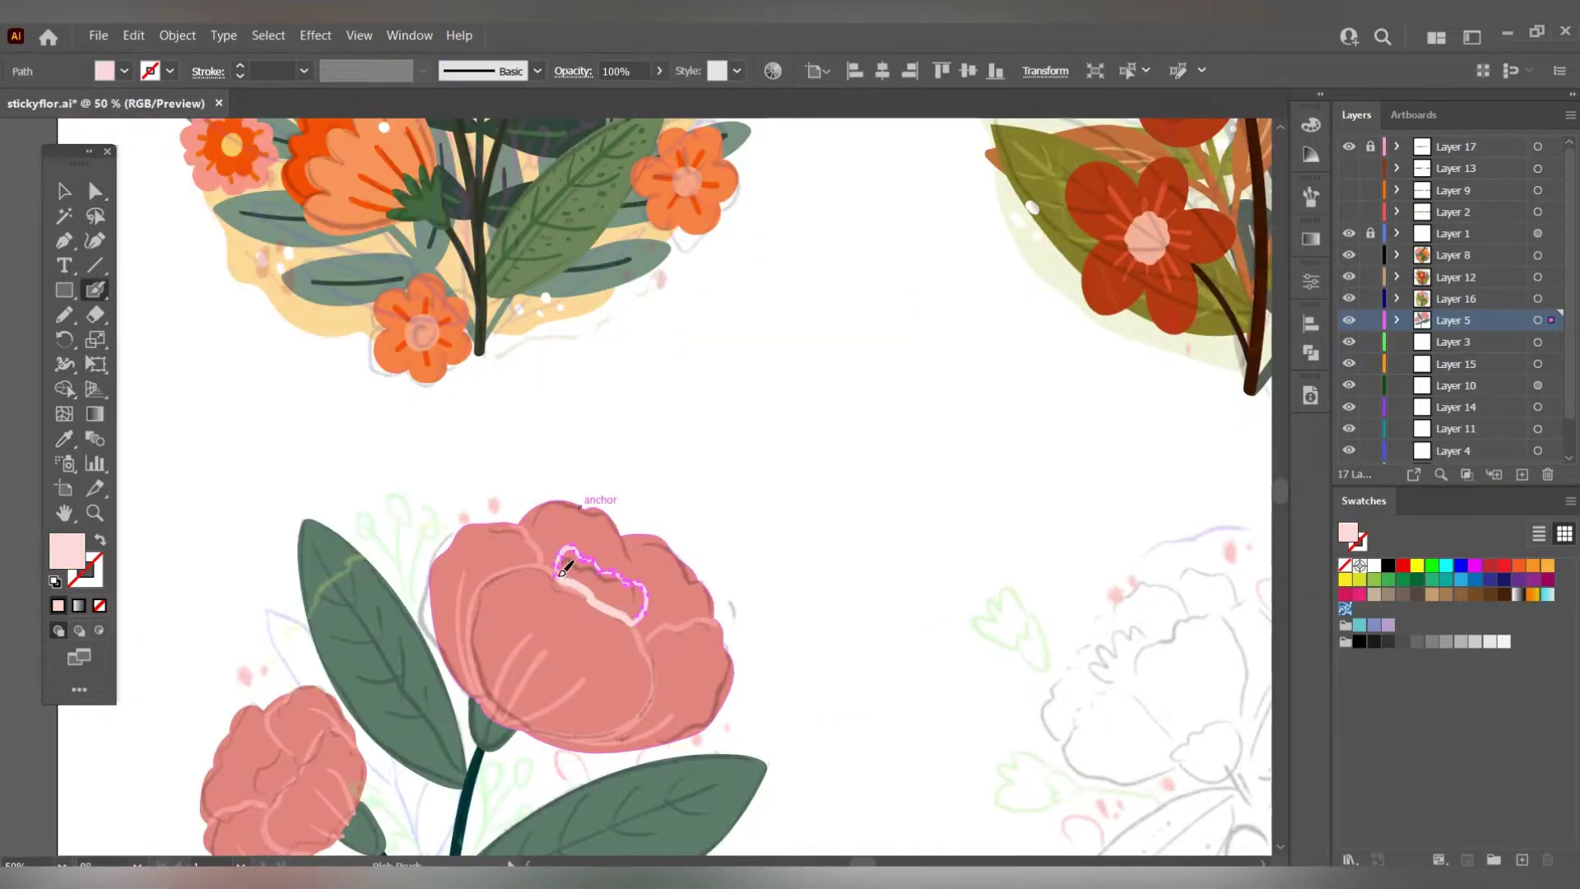
{"action": "scroll", "coordinate": [595, 642], "scroll_direction": "down", "scroll_amount": 5}
{"action": "scroll", "coordinate": [526, 617], "scroll_direction": "left", "scroll_amount": 5}
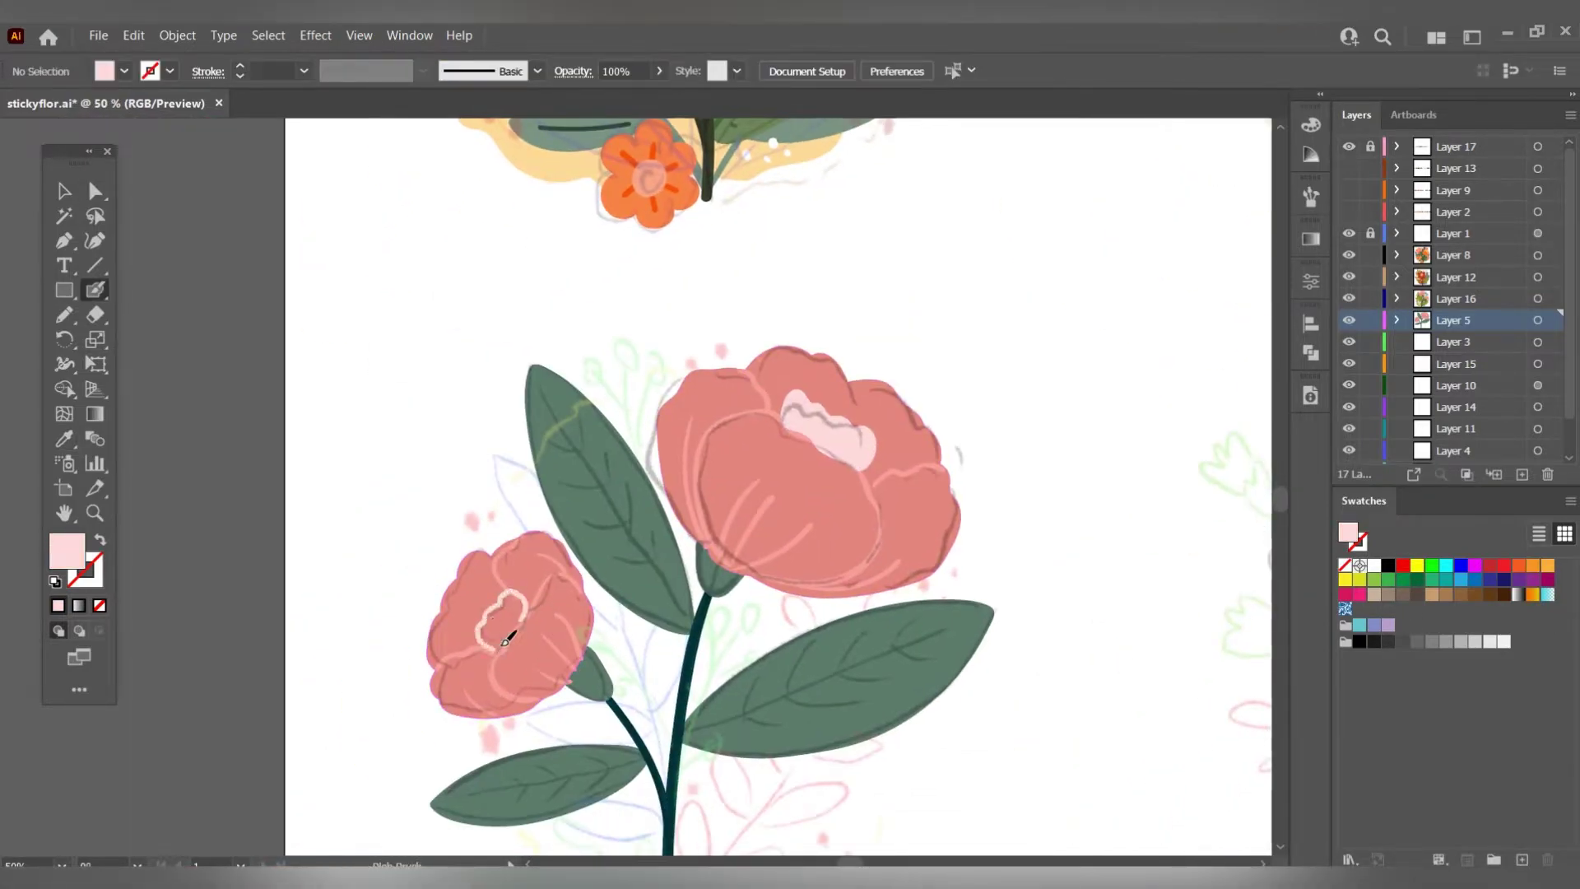
{"action": "left_click_drag", "start_coordinate": [505, 641], "coordinate": [496, 647]}
Nudge the large pink rose slightly into place with the Selection tool.
{"action": "key", "text": "v"}
{"action": "left_click", "coordinate": [601, 680]}
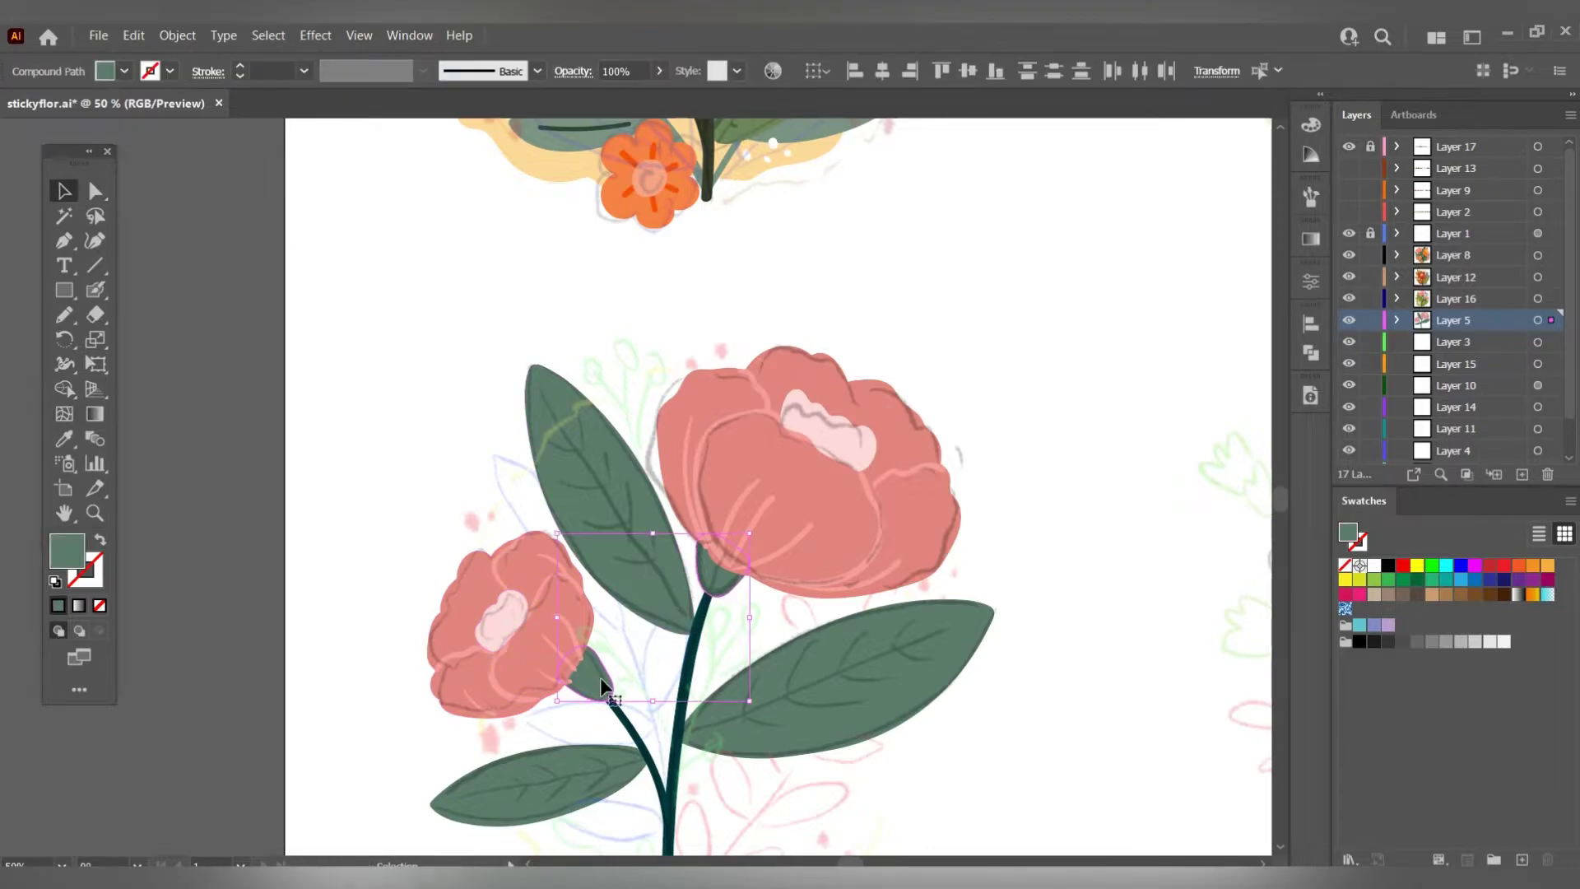
{"action": "key", "text": "ctrl+shift+a"}
{"action": "scroll", "coordinate": [703, 606], "scroll_direction": "up", "scroll_amount": 2}
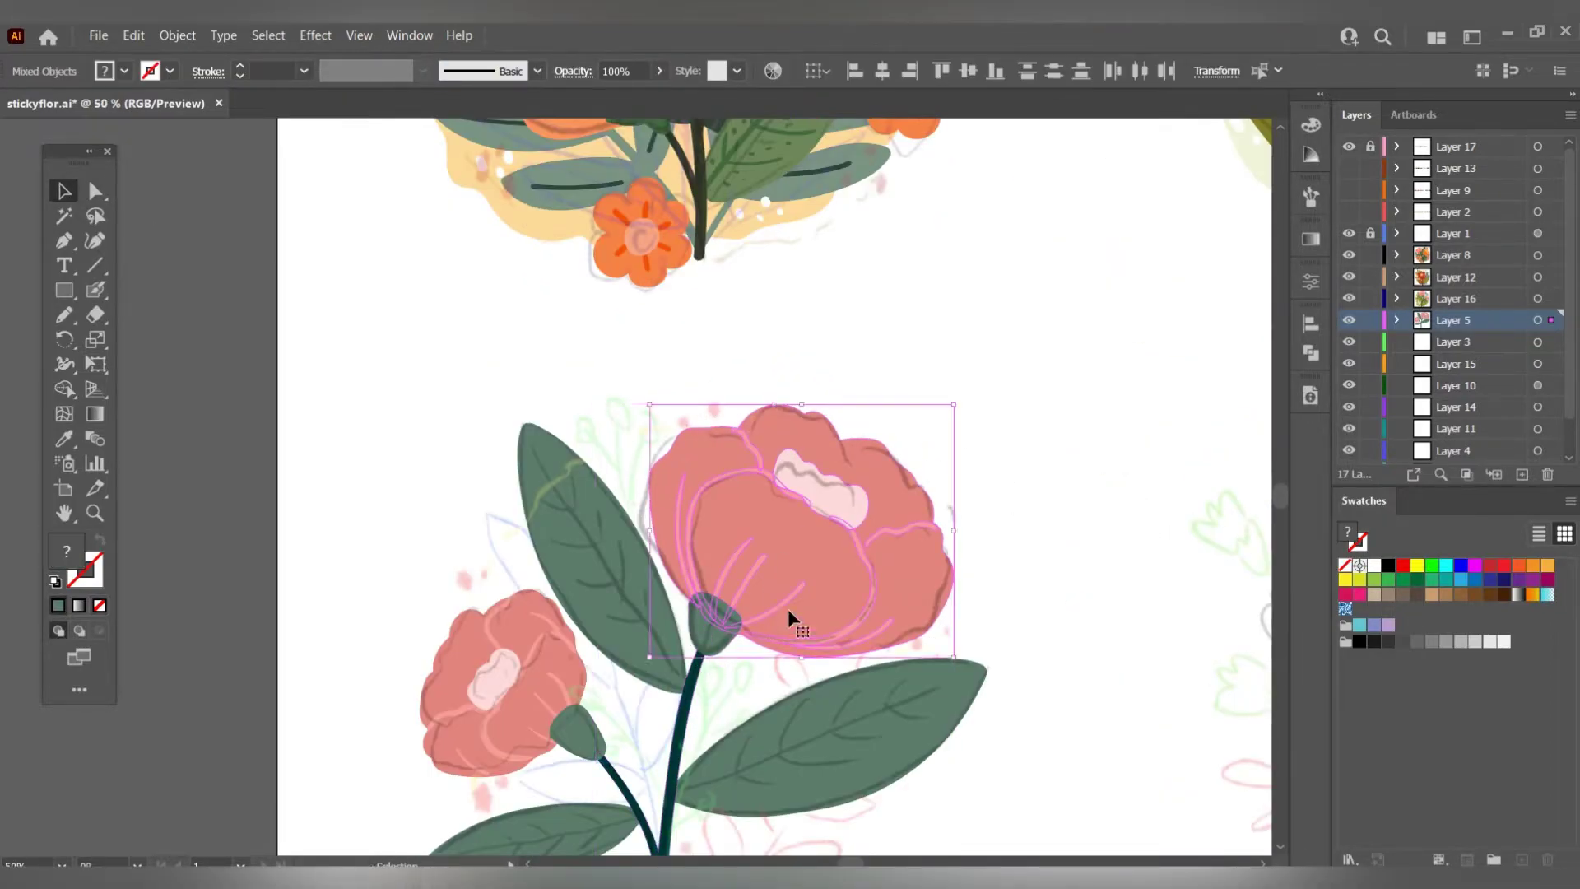
{"action": "left_click_drag", "start_coordinate": [787, 609], "coordinate": [779, 602]}
{"action": "key", "text": "ctrl+minus"}
{"action": "left_click", "coordinate": [942, 500]}
Sample the sage green swatch and paint a vein along the upper leaf.
{"action": "key", "text": "ctrl+minus"}
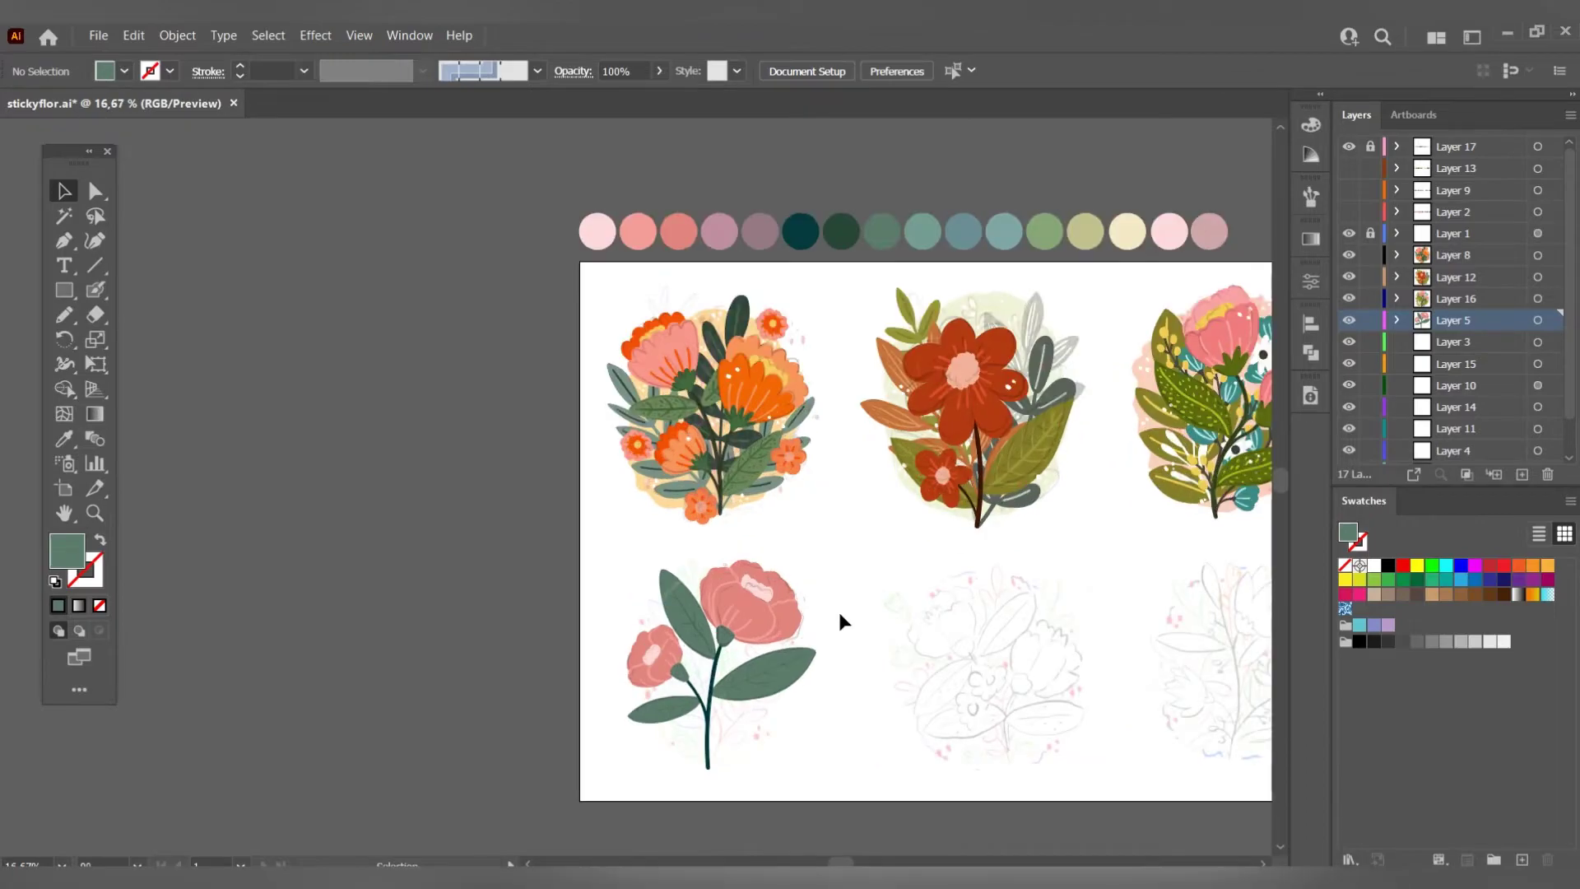
{"action": "key", "text": "i"}
{"action": "key", "text": "ctrl+plus"}
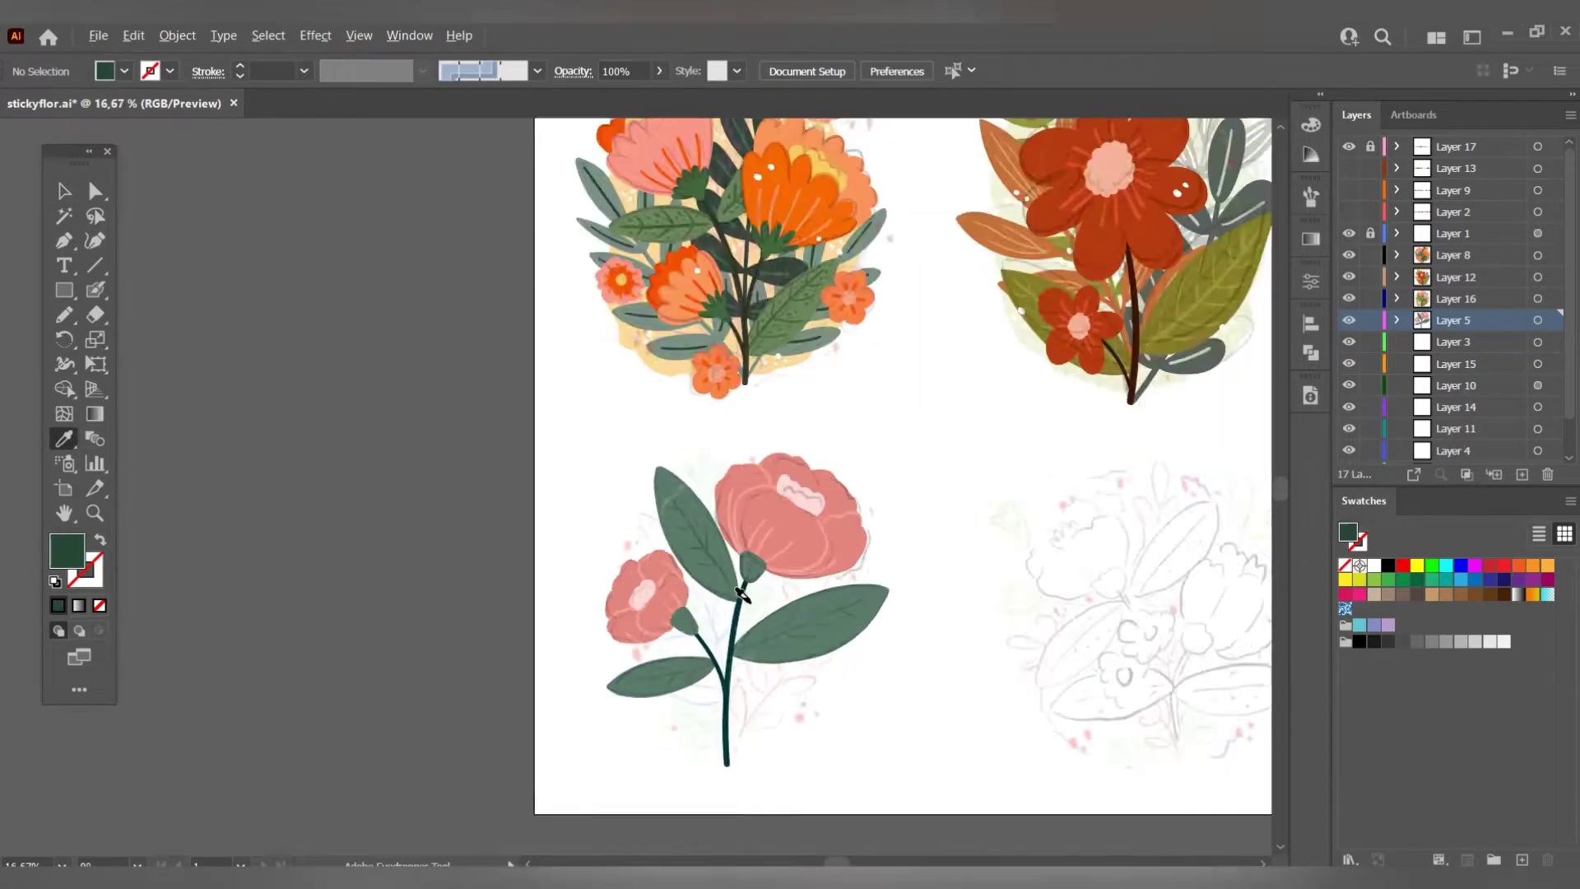
{"action": "key", "text": "ctrl+plus"}
{"action": "key", "text": "ctrl+plus"}
{"action": "key", "text": "shift+b"}
{"action": "left_click_drag", "start_coordinate": [572, 341], "coordinate": [725, 580]}
{"action": "key", "text": "ctrl+minus"}
{"action": "key", "text": "ctrl+minus"}
{"action": "key", "text": "ctrl+minus"}
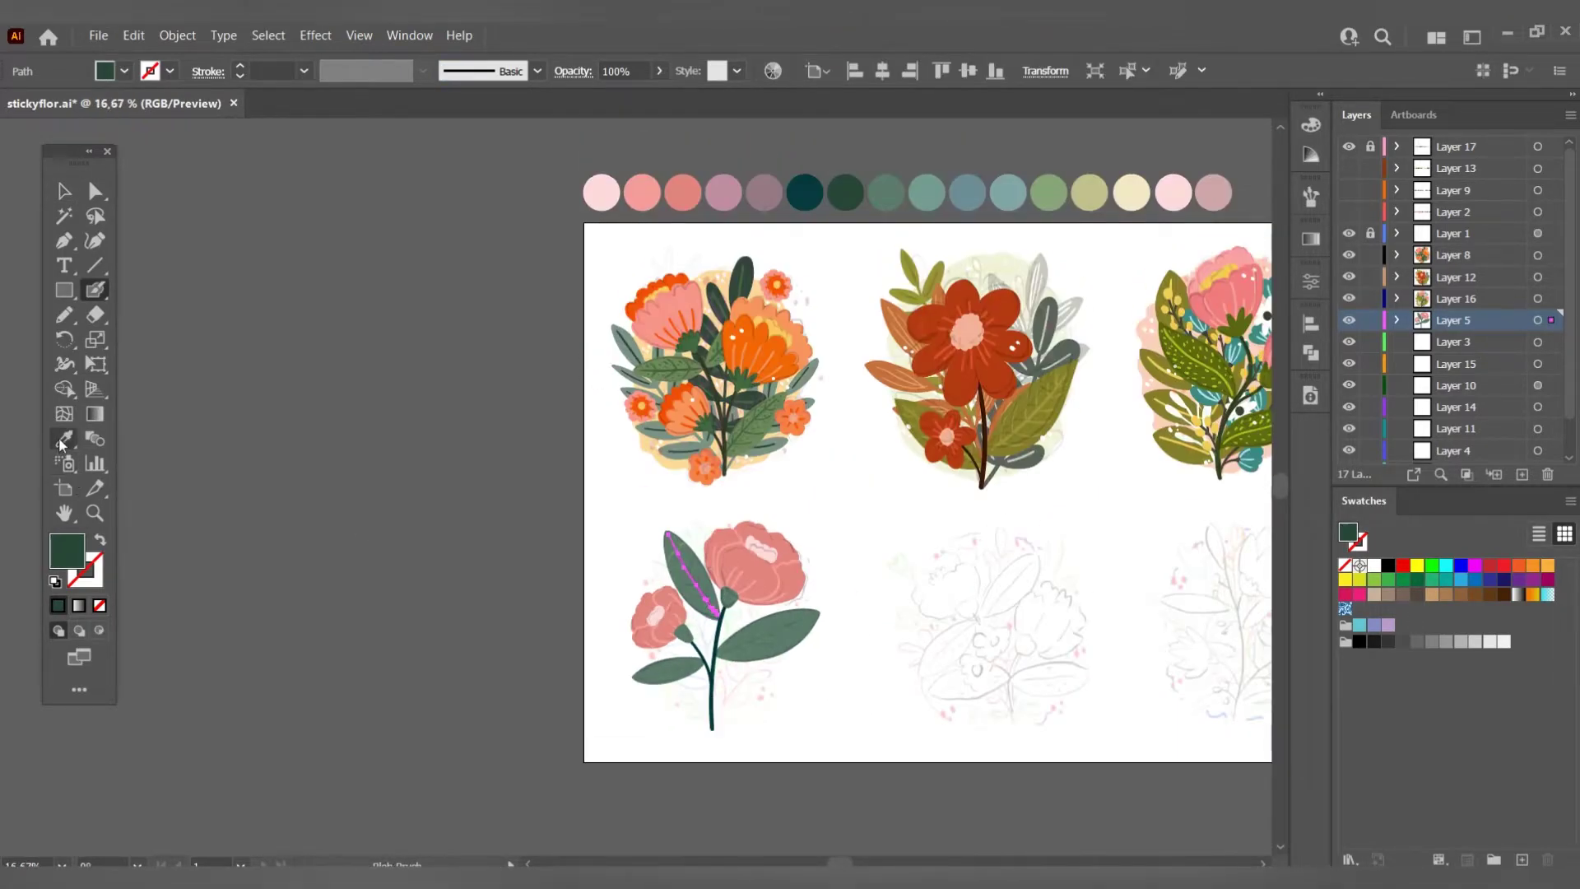
{"action": "key", "text": "i"}
{"action": "left_click", "coordinate": [889, 191]}
{"action": "key", "text": "ctrl+plus"}
{"action": "key", "text": "ctrl+plus"}
{"action": "key", "text": "ctrl+plus"}
{"action": "key", "text": "shift+b"}
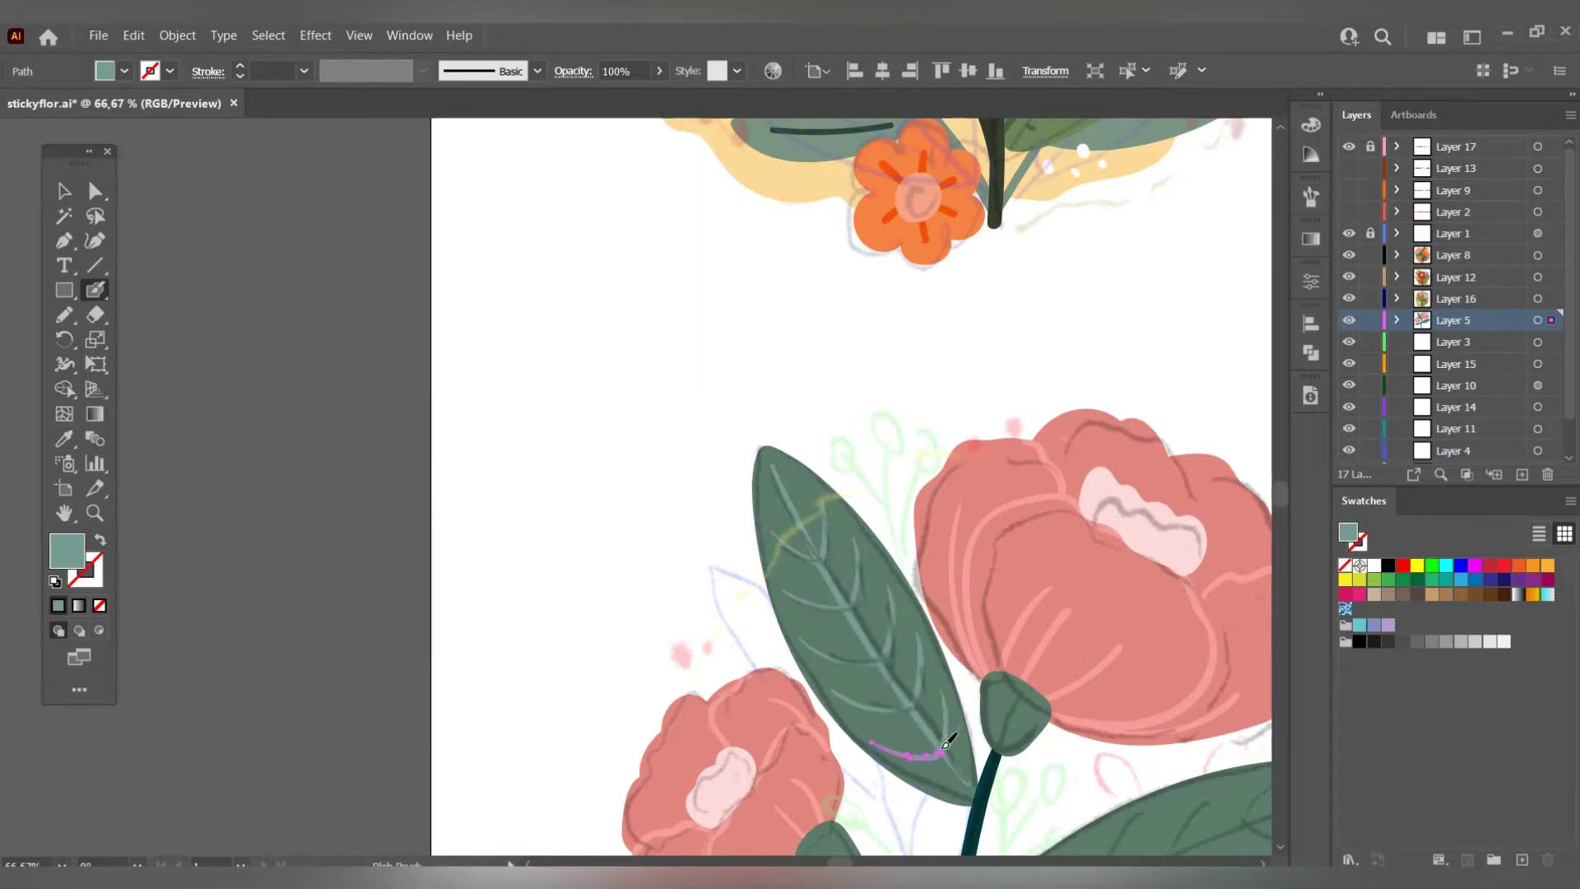
{"action": "left_click_drag", "start_coordinate": [946, 744], "coordinate": [940, 687]}
Paint veins on the lower-left leaf and the right leaf's midrib, then deselect.
{"action": "scroll", "coordinate": [696, 718], "scroll_direction": "down", "scroll_amount": 4}
{"action": "left_click_drag", "start_coordinate": [695, 704], "coordinate": [723, 730]}
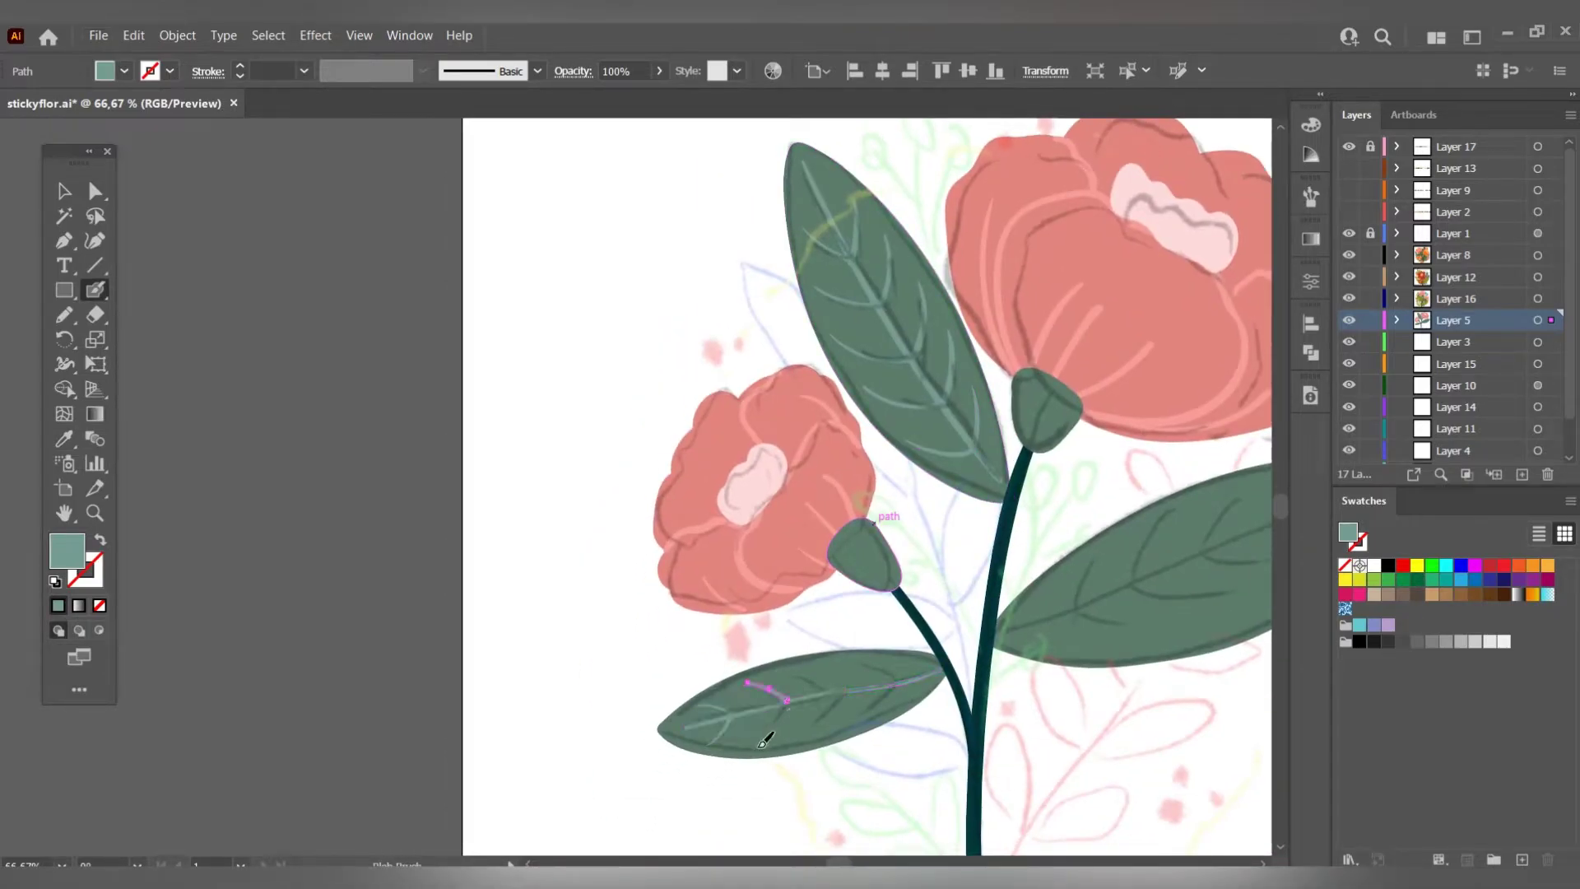
{"action": "scroll", "coordinate": [846, 618], "scroll_direction": "right", "scroll_amount": 3}
{"action": "scroll", "coordinate": [1135, 416], "scroll_direction": "down", "scroll_amount": 1}
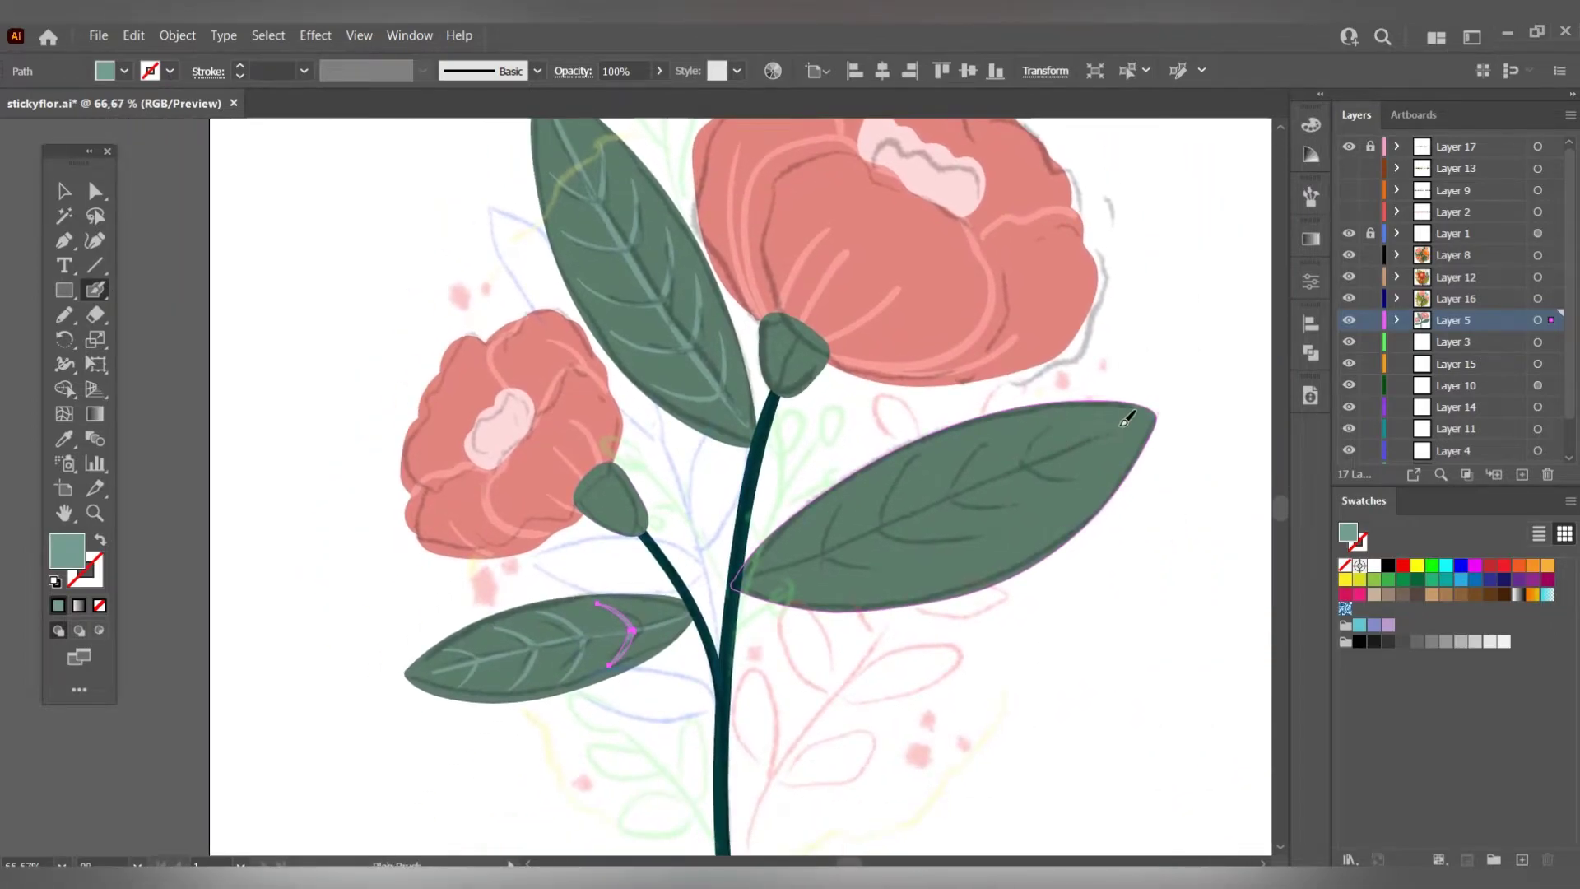
{"action": "left_click_drag", "start_coordinate": [1119, 426], "coordinate": [749, 584]}
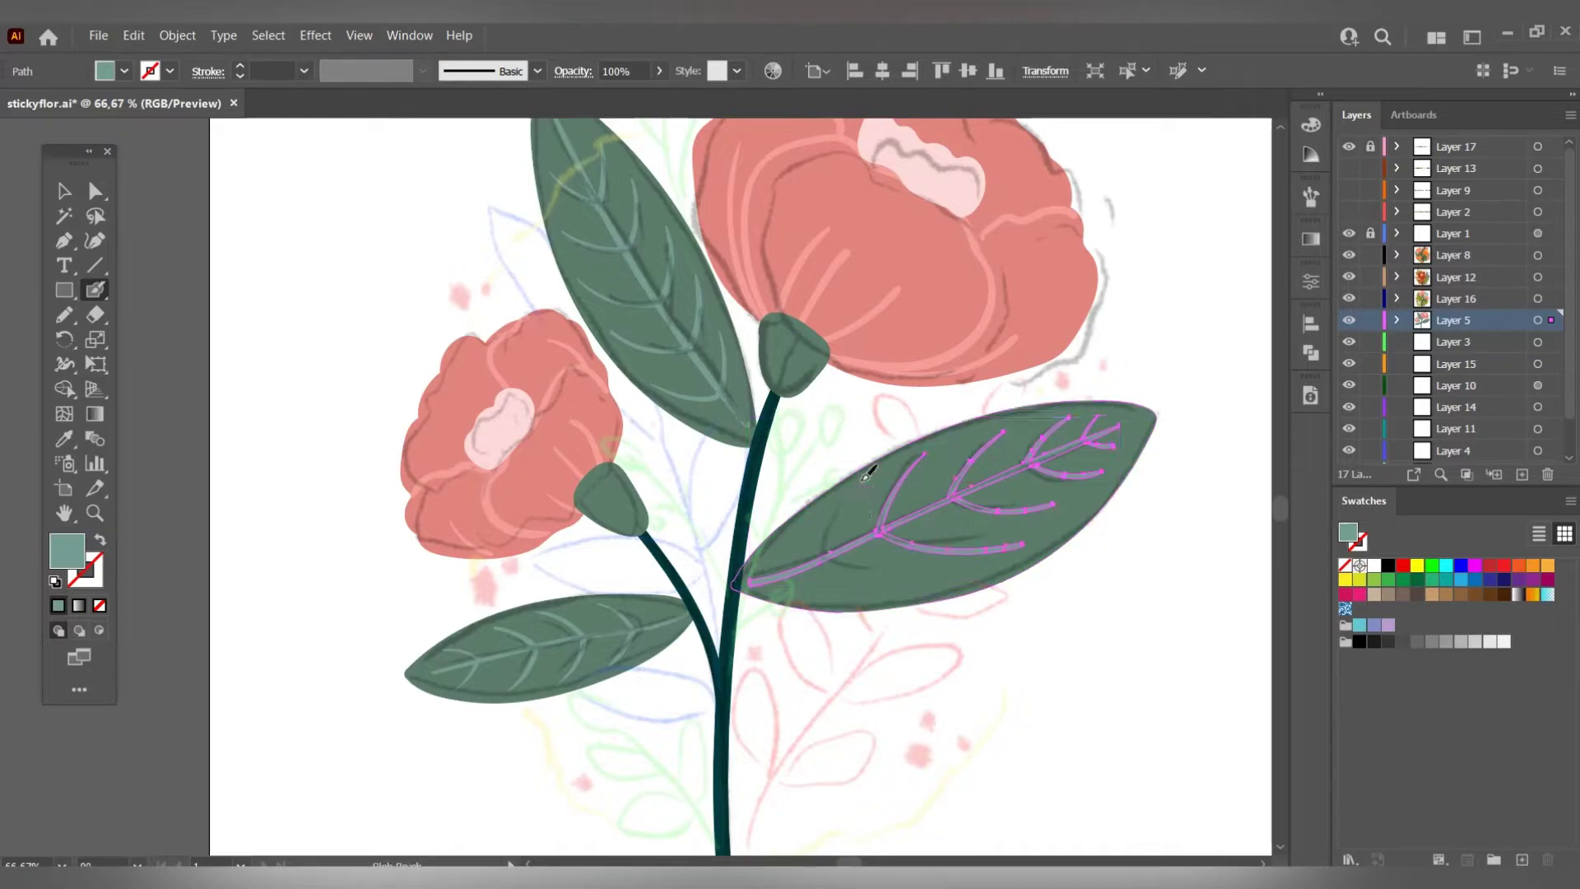
{"action": "scroll", "coordinate": [758, 480], "scroll_direction": "down", "scroll_amount": 1}
{"action": "left_click", "coordinate": [67, 192]}
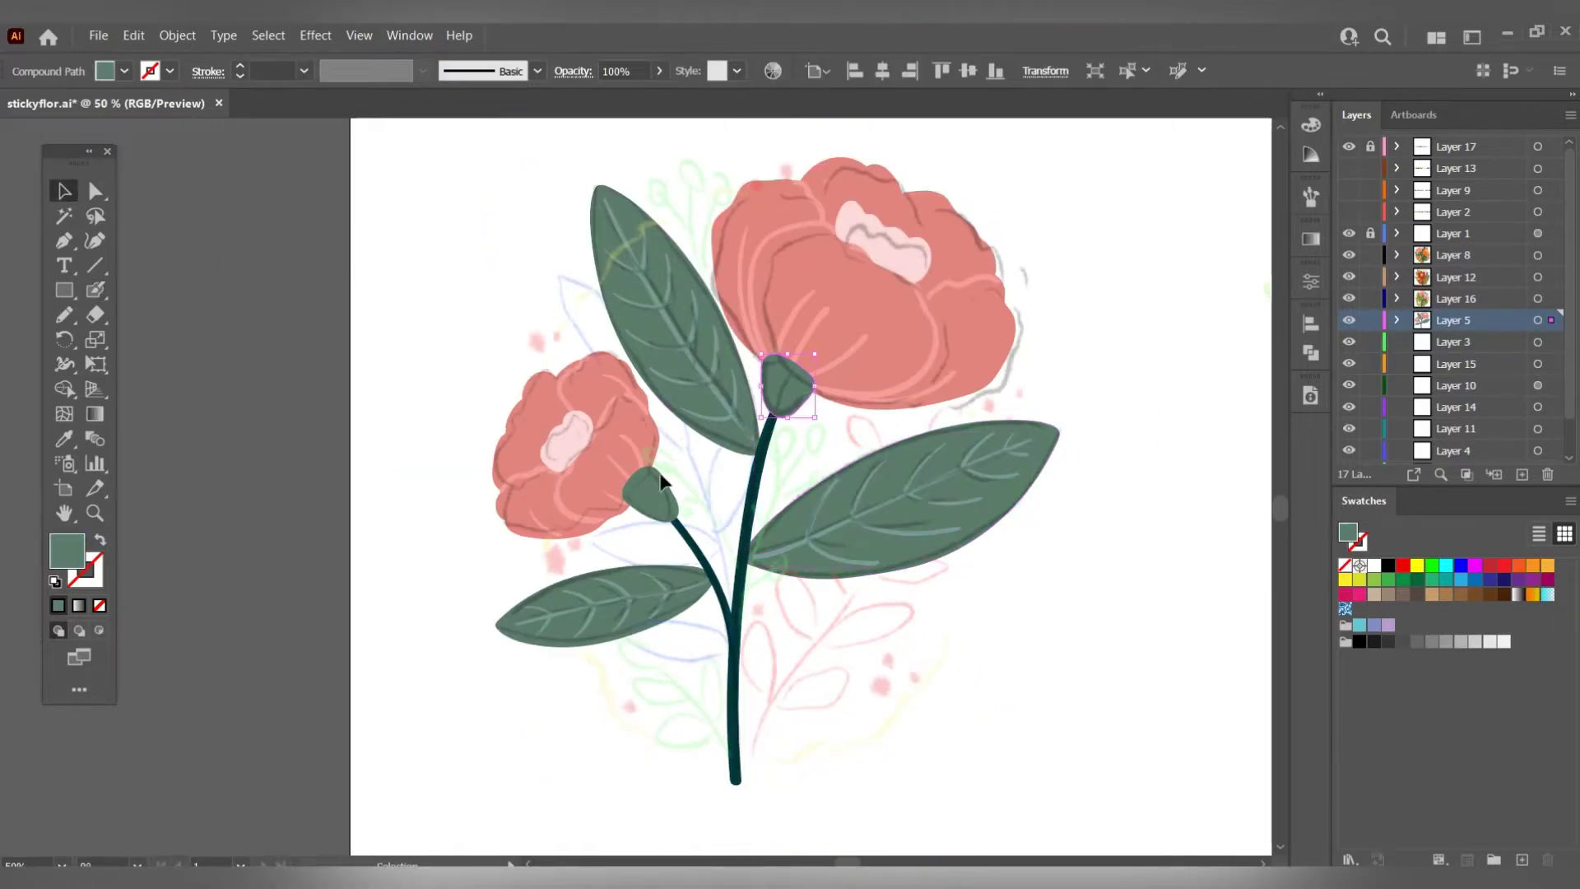
{"action": "left_click", "coordinate": [699, 469]}
{"action": "scroll", "coordinate": [887, 325], "scroll_direction": "down", "scroll_amount": 4}
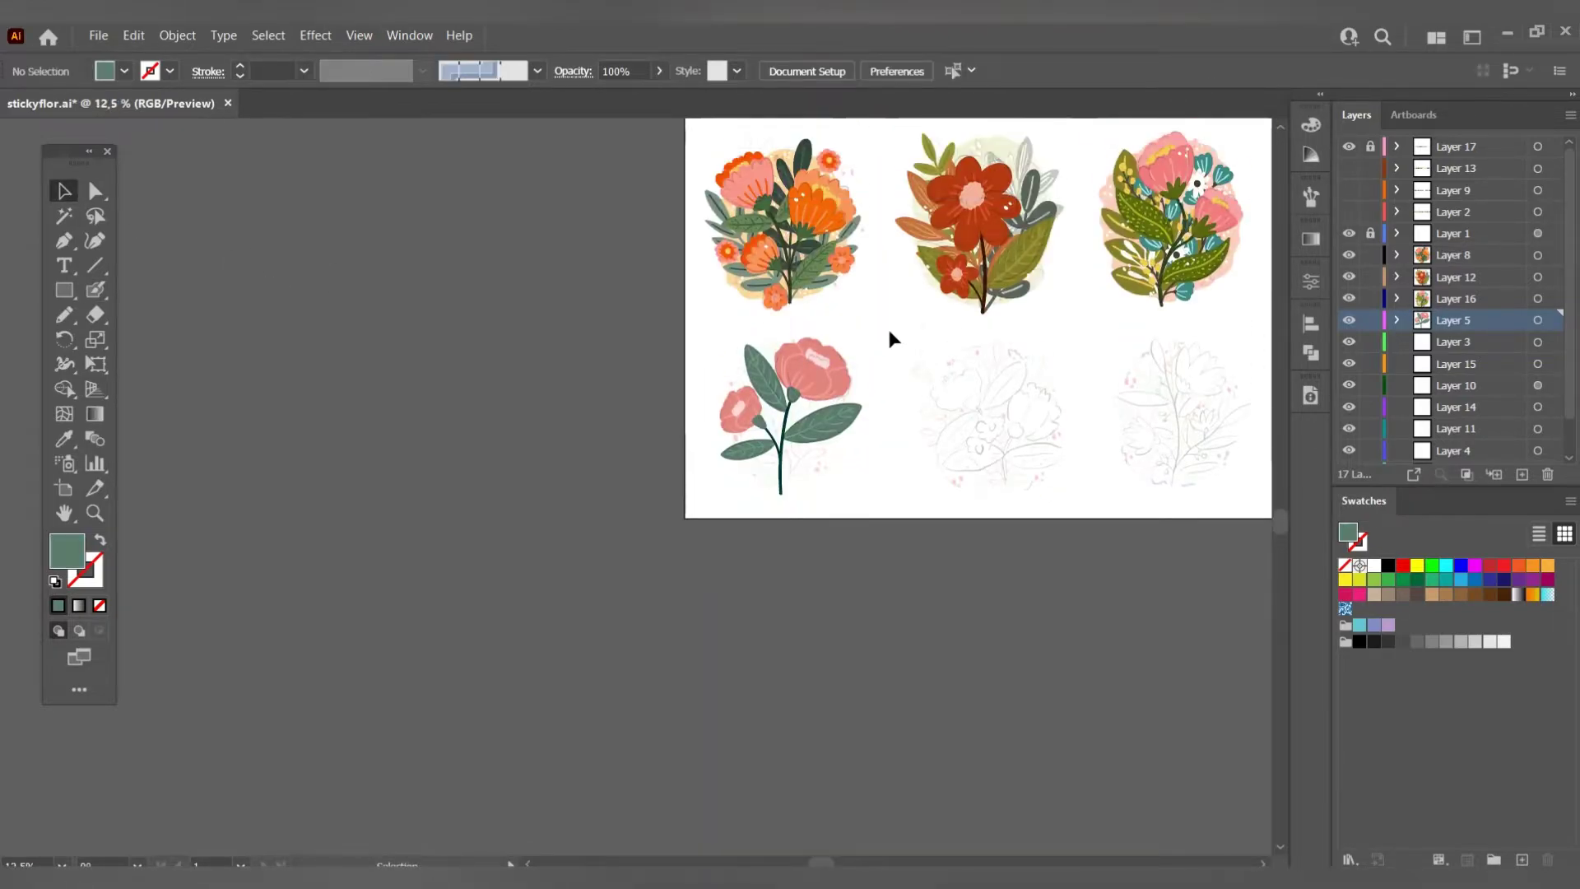
Hide the pink rose layer, sample a darker green, and make Layer 3 active.
{"action": "left_click", "coordinate": [1538, 320]}
{"action": "left_click", "coordinate": [1349, 320]}
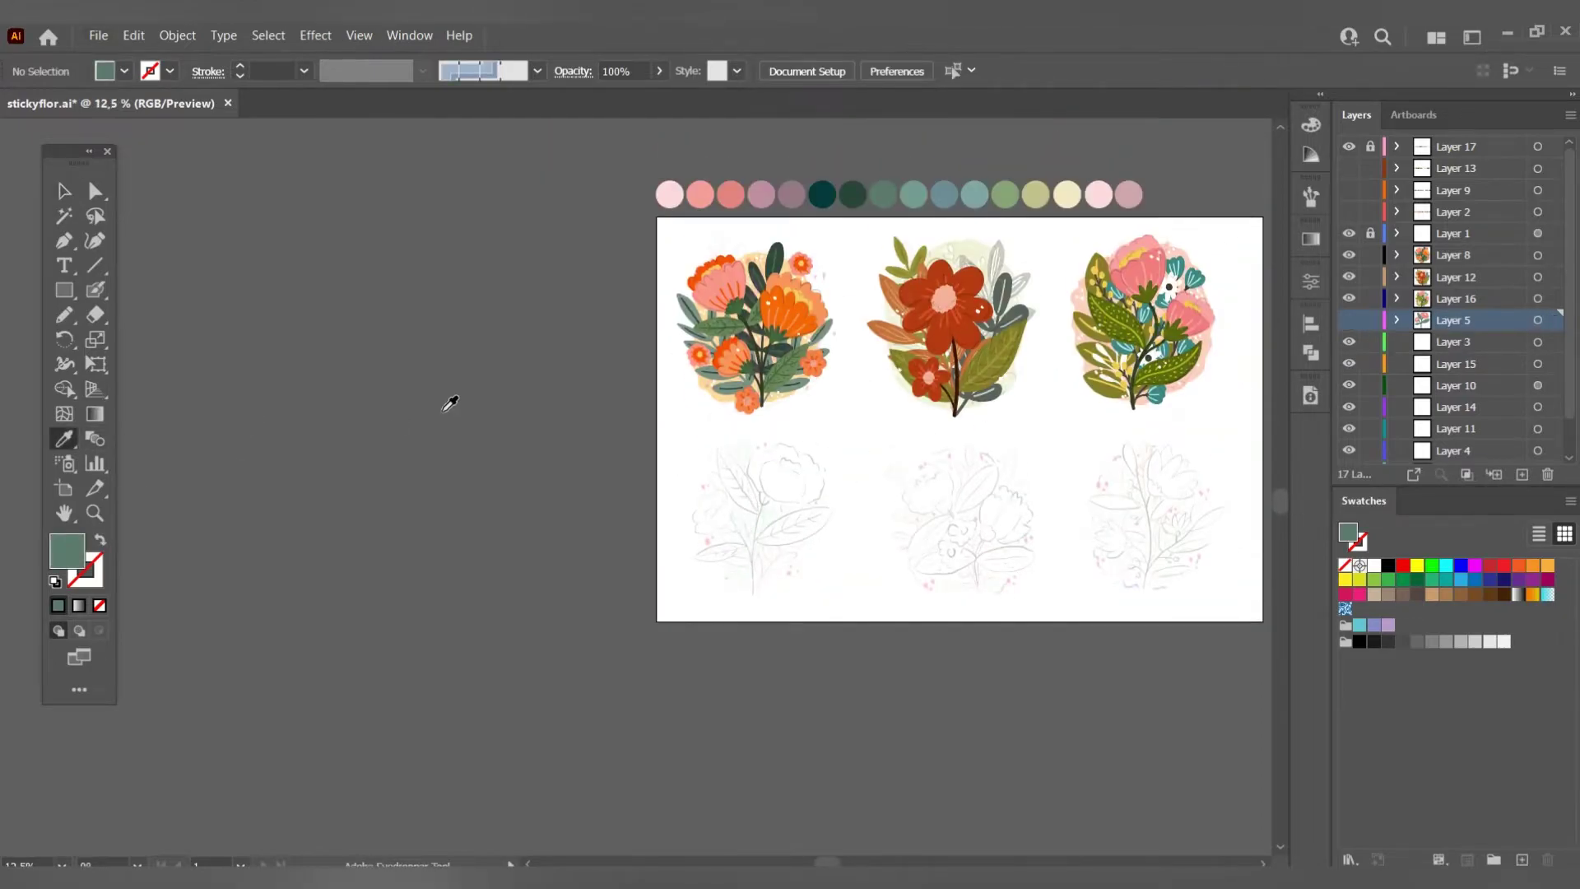
{"action": "left_click", "coordinate": [1019, 188]}
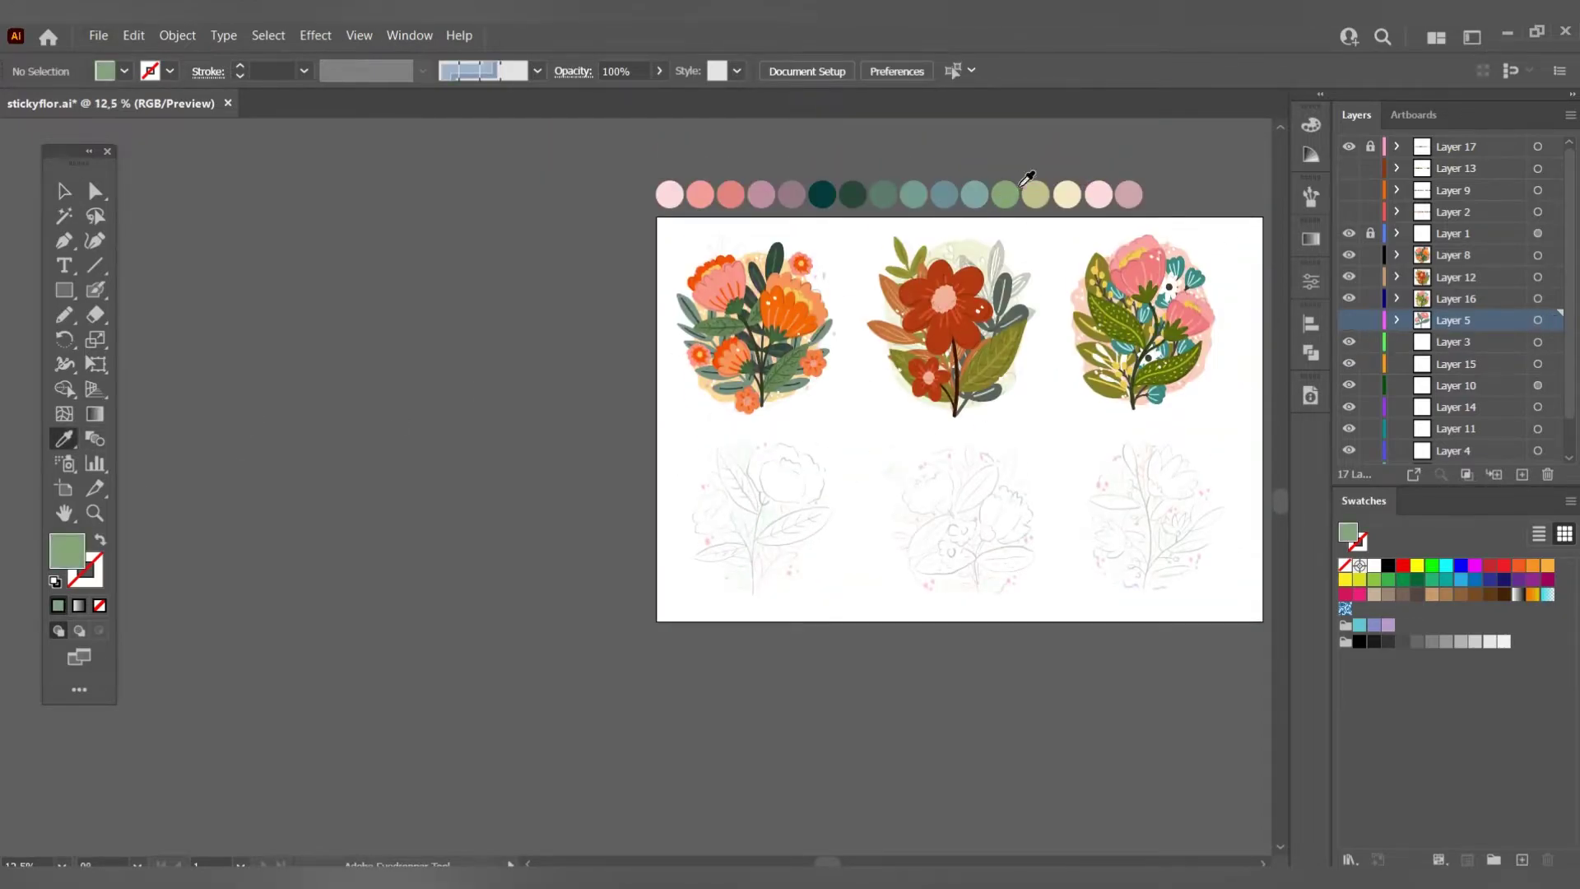
{"action": "left_click", "coordinate": [885, 190]}
{"action": "scroll", "coordinate": [753, 535], "scroll_direction": "up", "scroll_amount": 2}
{"action": "key", "text": "shift+b"}
{"action": "left_click", "coordinate": [1440, 342]}
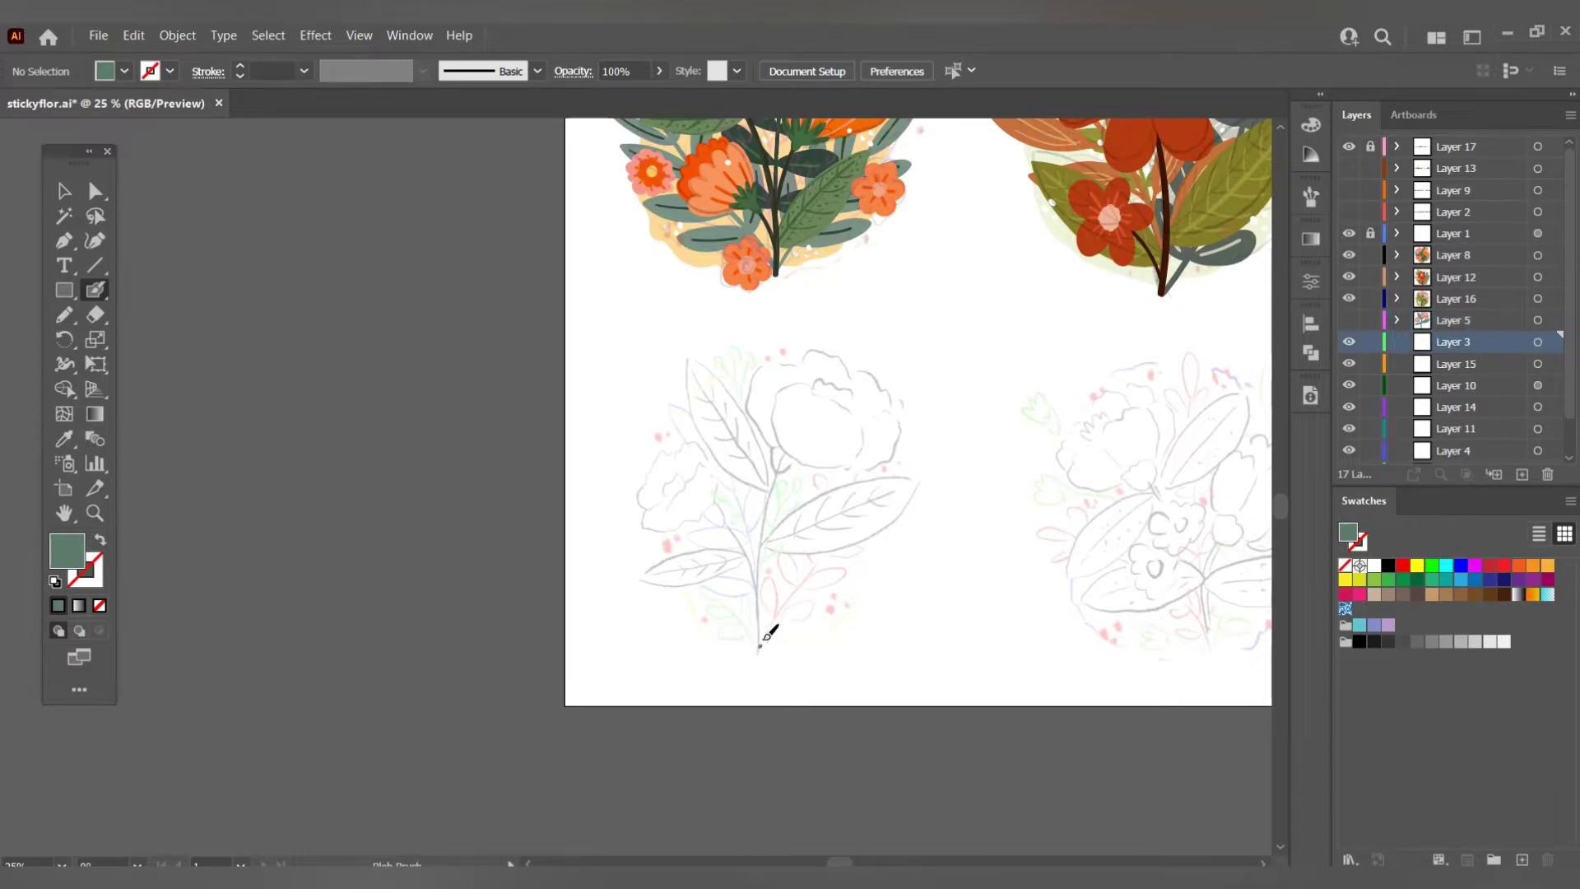
Paint two background leaves and recolour them with the blue-grey swatch.
{"action": "left_click_drag", "start_coordinate": [881, 451], "coordinate": [754, 647]}
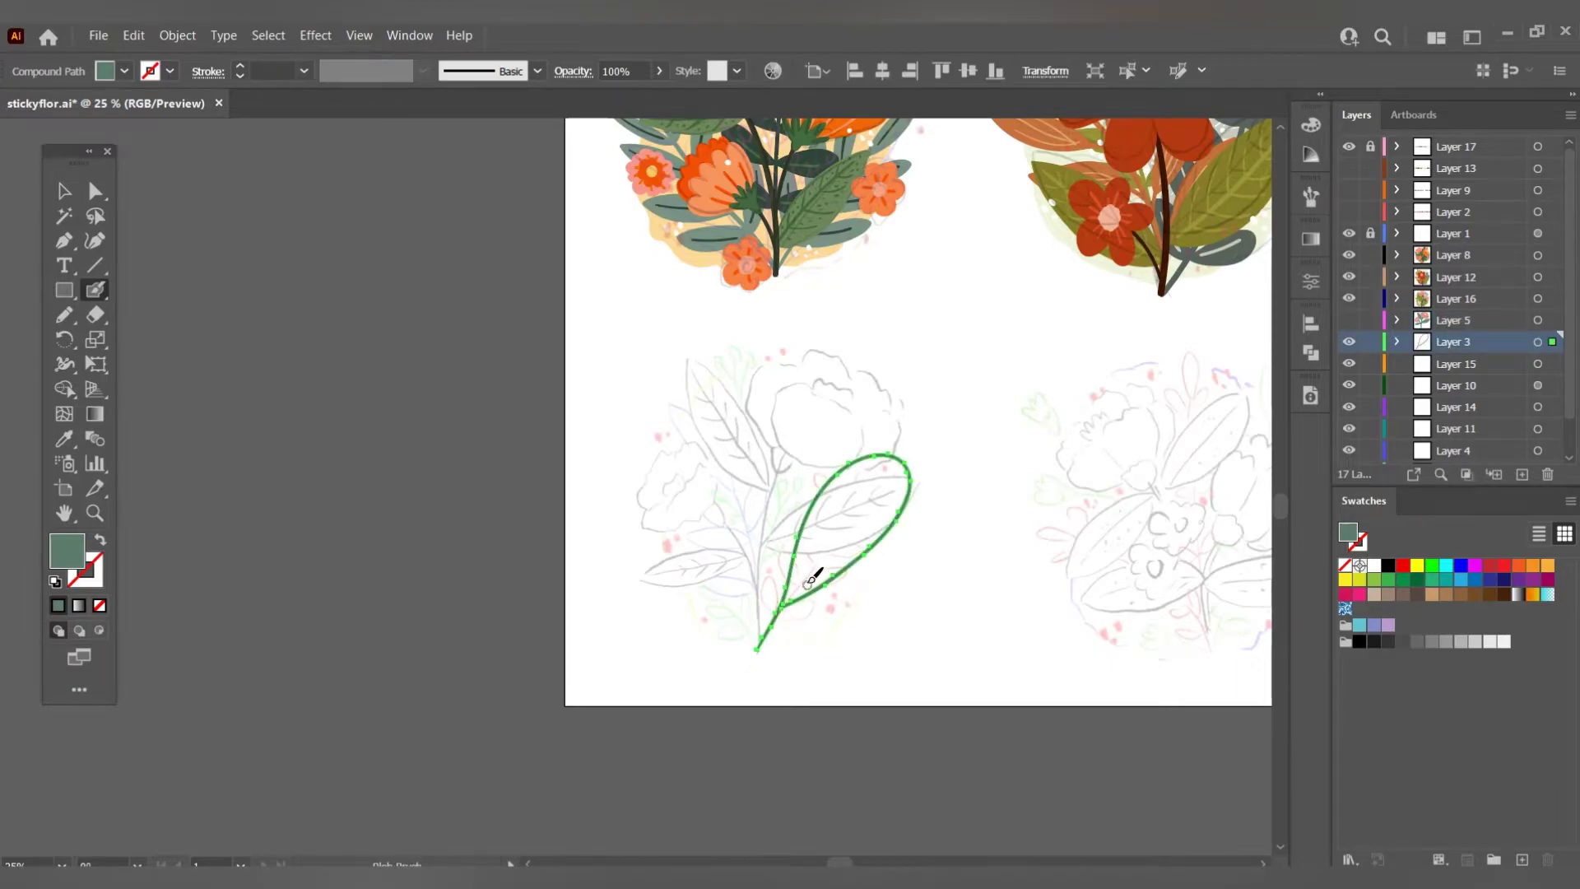
{"action": "scroll", "coordinate": [778, 566], "scroll_direction": "up", "scroll_amount": 2}
{"action": "mouse_move", "coordinate": [740, 726]}
{"action": "left_mouse_down"}
{"action": "mouse_move", "coordinate": [717, 378]}
{"action": "mouse_move", "coordinate": [752, 607]}
{"action": "left_mouse_up"}
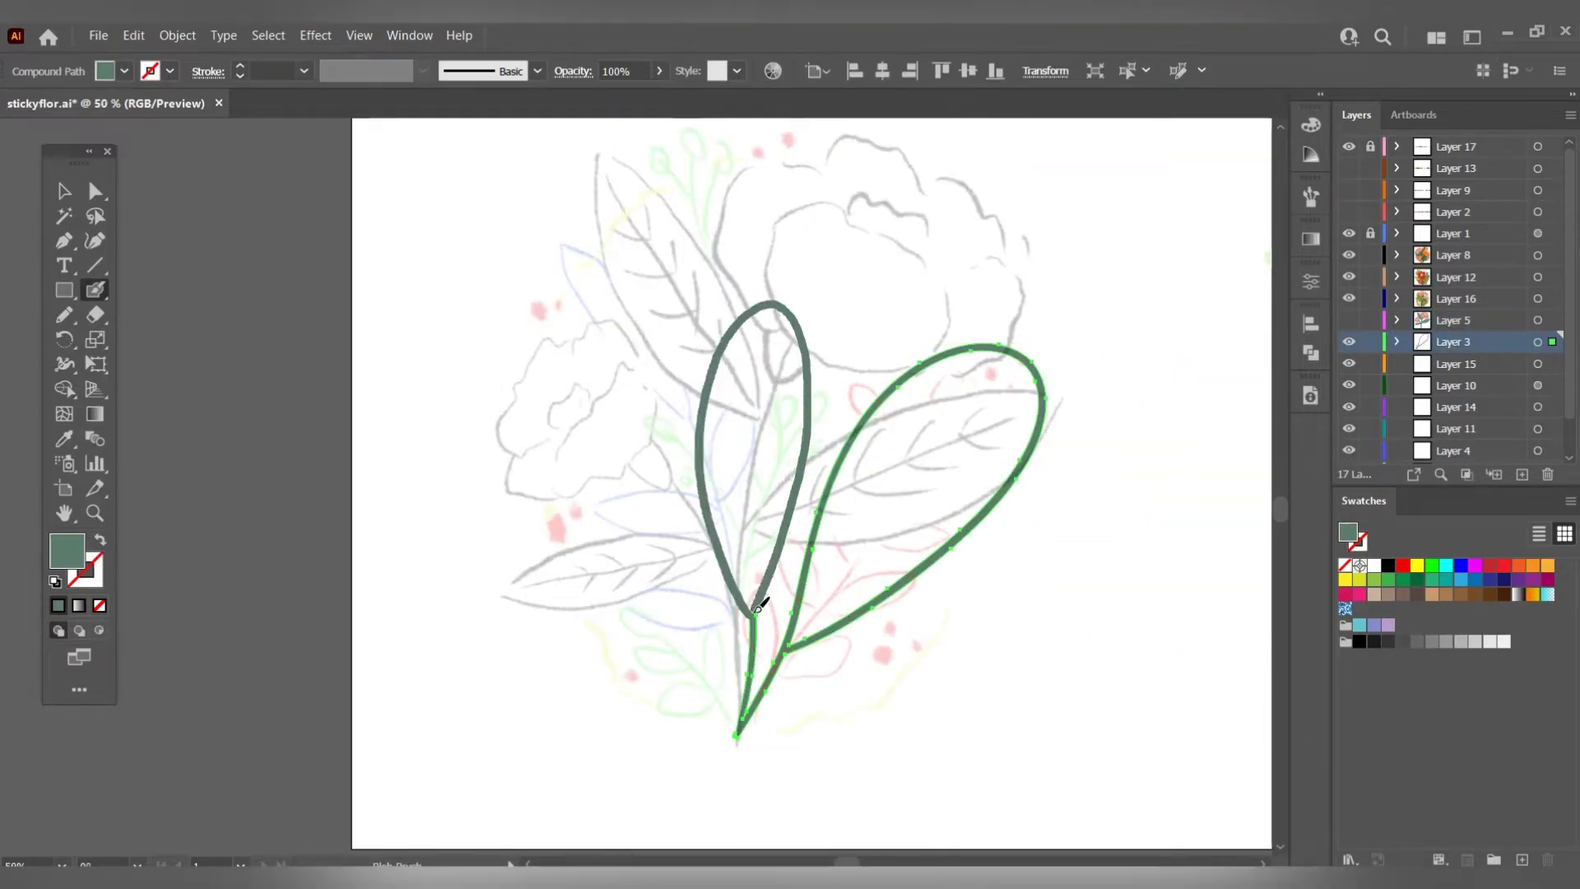
{"action": "key", "text": "a"}
{"action": "key", "text": "ctrl+shift+a"}
{"action": "scroll", "coordinate": [746, 658], "scroll_direction": "down", "scroll_amount": 4}
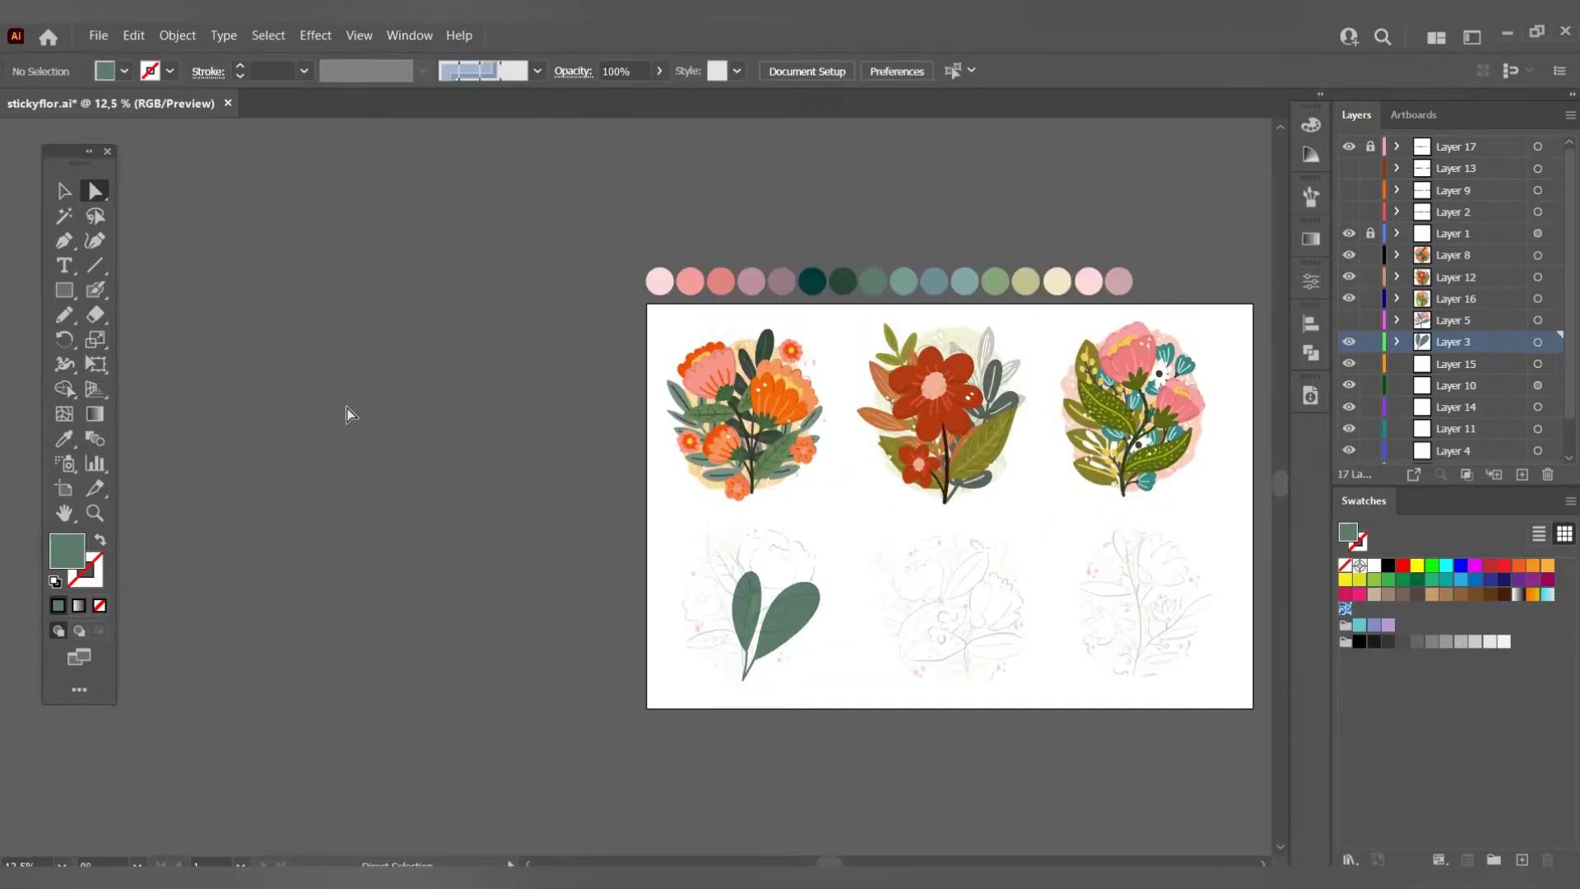
{"action": "left_click", "coordinate": [966, 279]}
Paint a pale vein from base to tip on the back leaves.
{"action": "scroll", "coordinate": [769, 632], "scroll_direction": "up", "scroll_amount": 3}
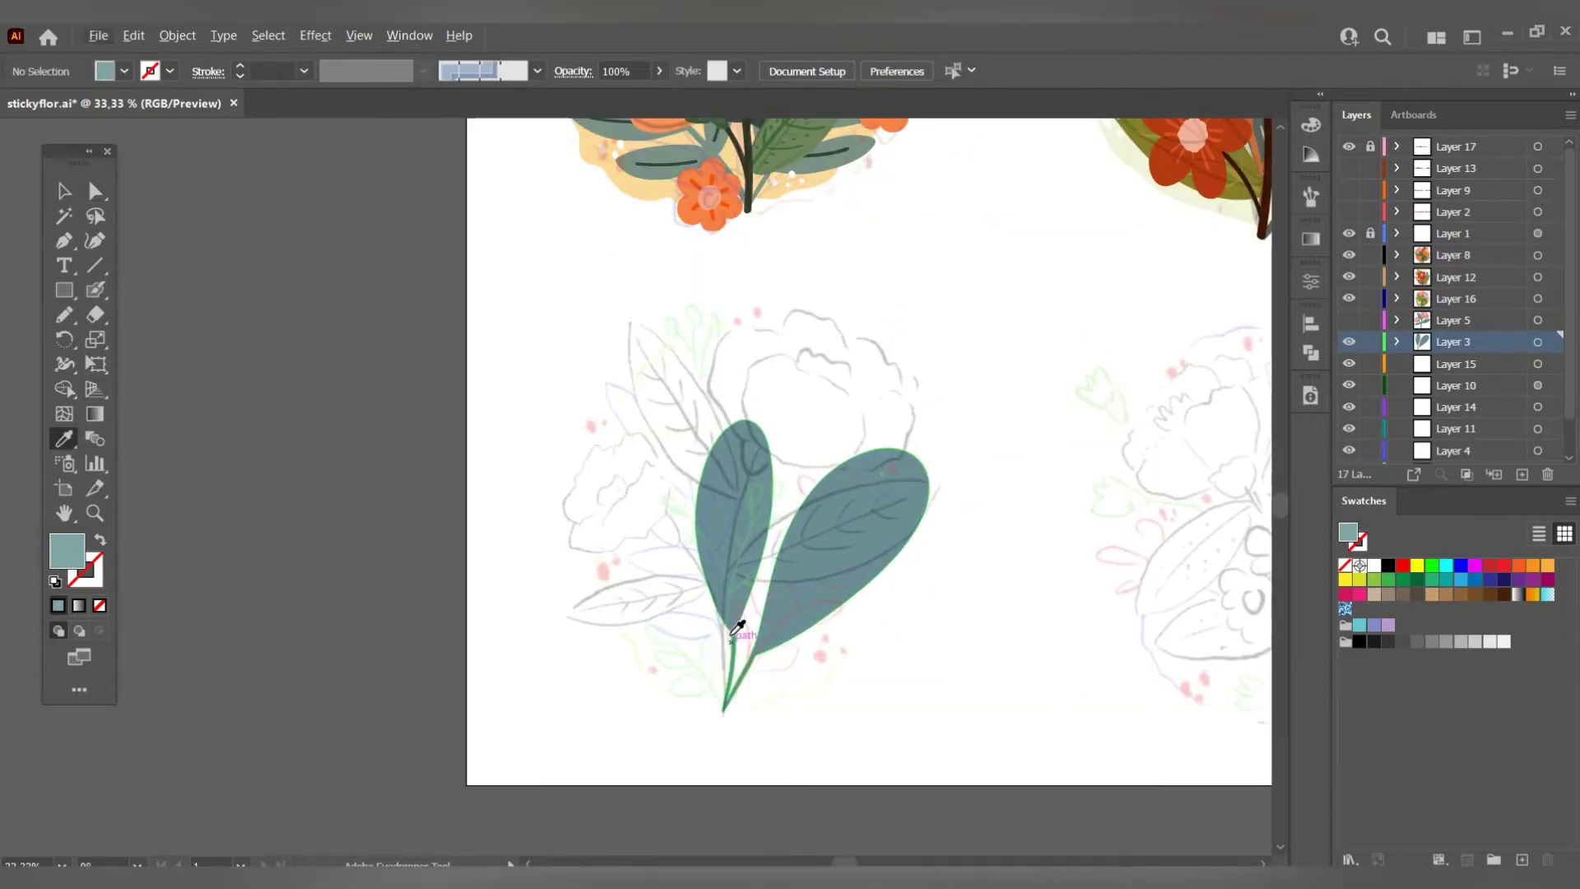
{"action": "key", "text": "shift+b"}
{"action": "left_click_drag", "start_coordinate": [768, 632], "coordinate": [899, 457]}
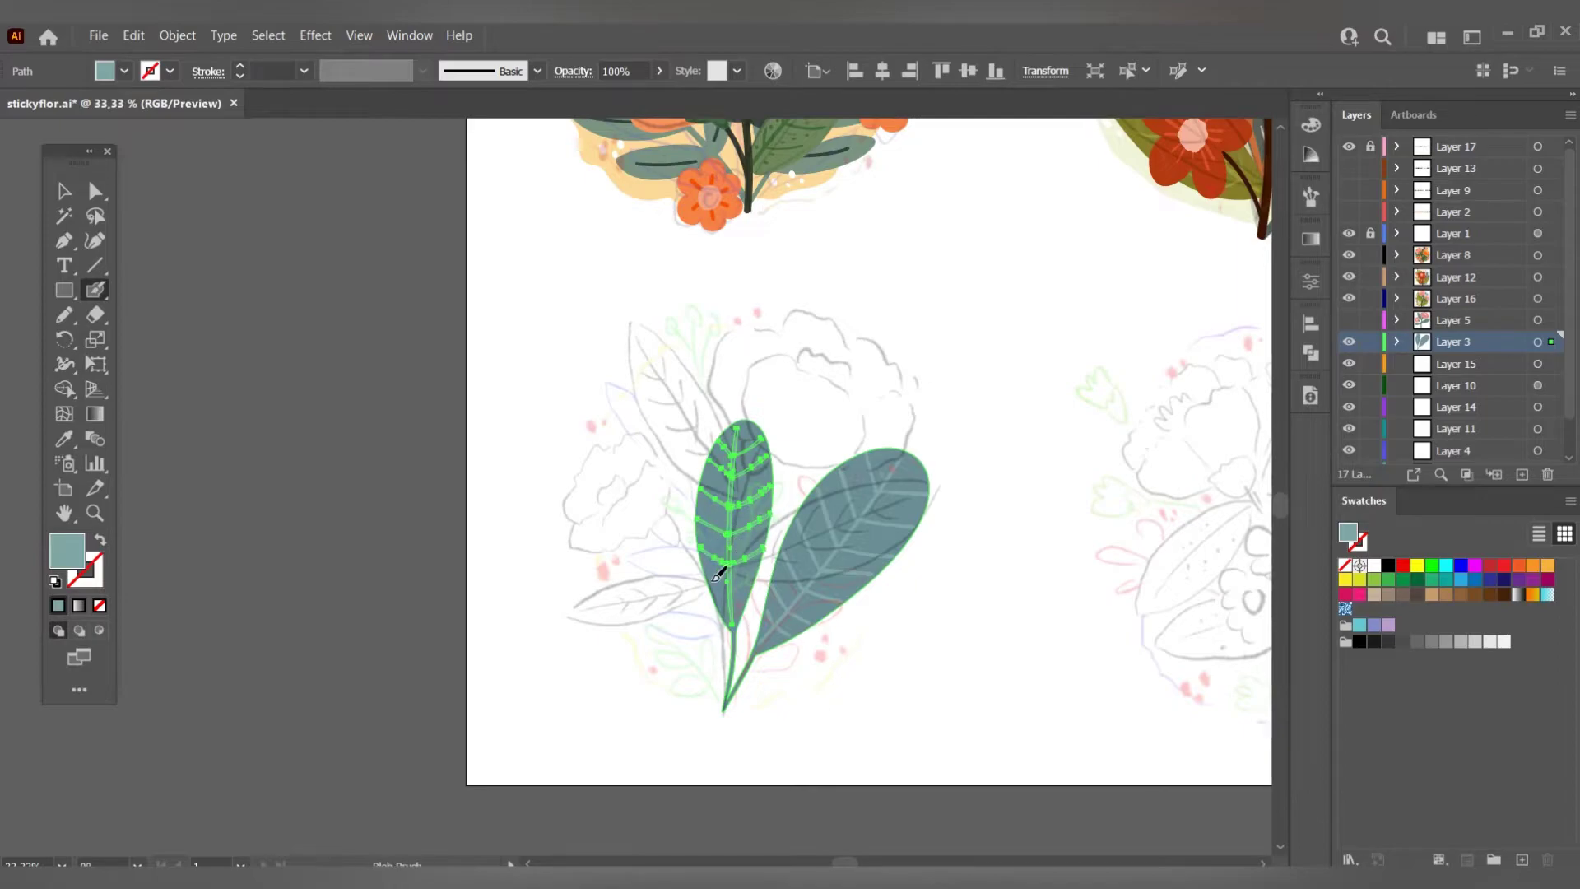
{"action": "key", "text": "ctrl+shift+a"}
Toggle layer visibility so only the bottom-left bouquet's pencil sketch shows.
{"action": "left_click", "coordinate": [1349, 320]}
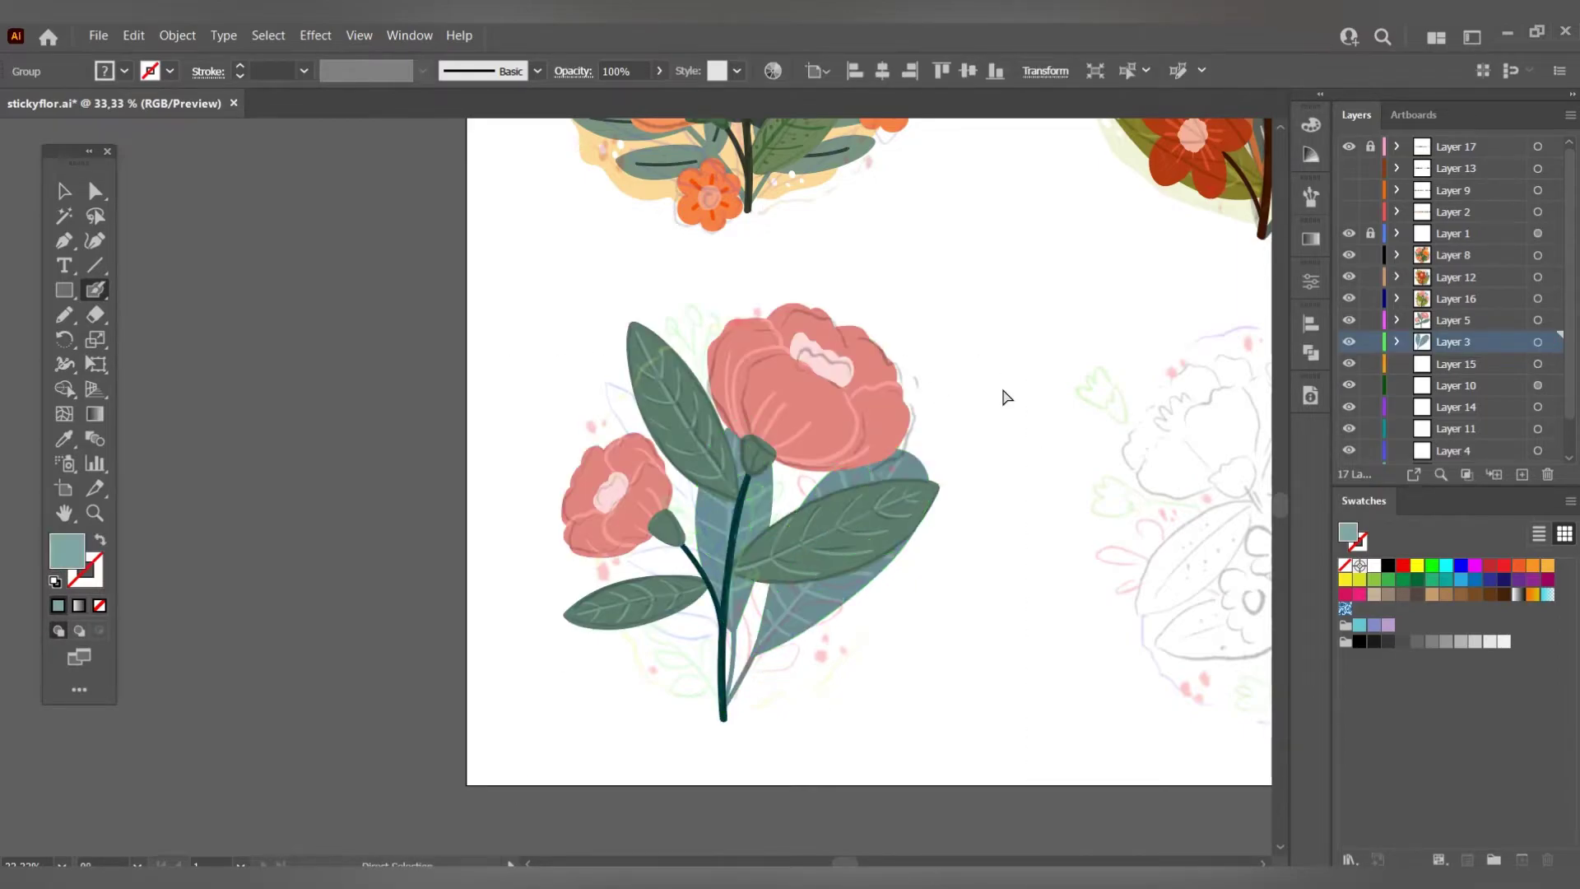
{"action": "left_click", "coordinate": [1349, 233]}
{"action": "left_click", "coordinate": [1349, 341]}
{"action": "left_click", "coordinate": [1348, 320]}
Make Layer 15 active and load the sage green palette colour into the Blob Brush.
{"action": "left_click", "coordinate": [1457, 364]}
{"action": "scroll", "coordinate": [723, 406], "scroll_direction": "down", "scroll_amount": 2}
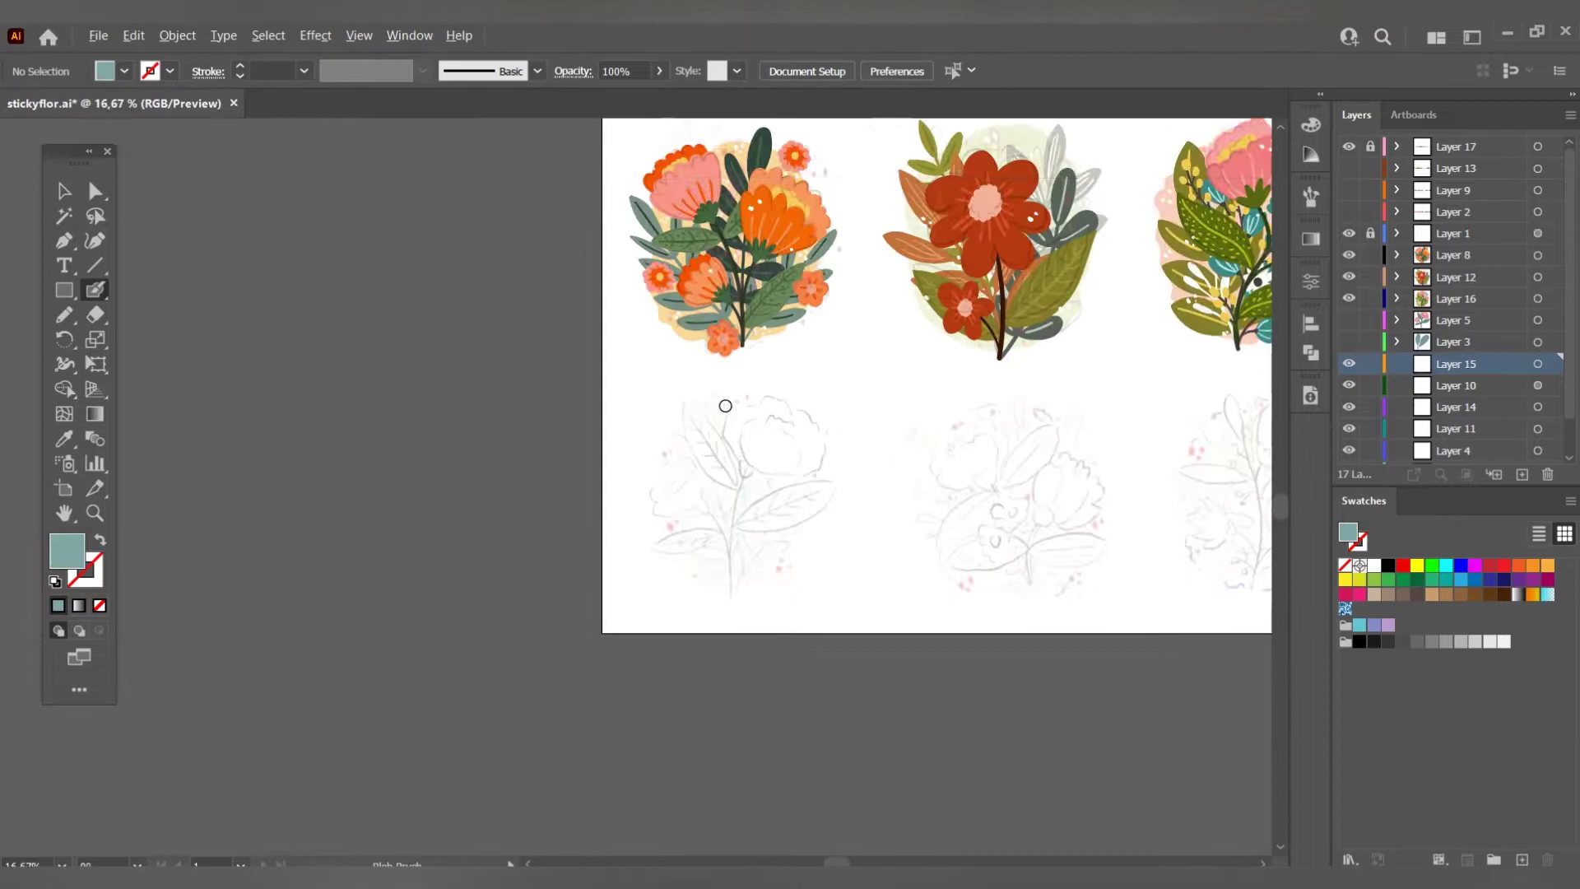
{"action": "scroll", "coordinate": [733, 394], "scroll_direction": "up", "scroll_amount": 1}
{"action": "scroll", "coordinate": [734, 394], "scroll_direction": "down", "scroll_amount": 1}
{"action": "key", "text": "i"}
{"action": "left_click", "coordinate": [1104, 218]}
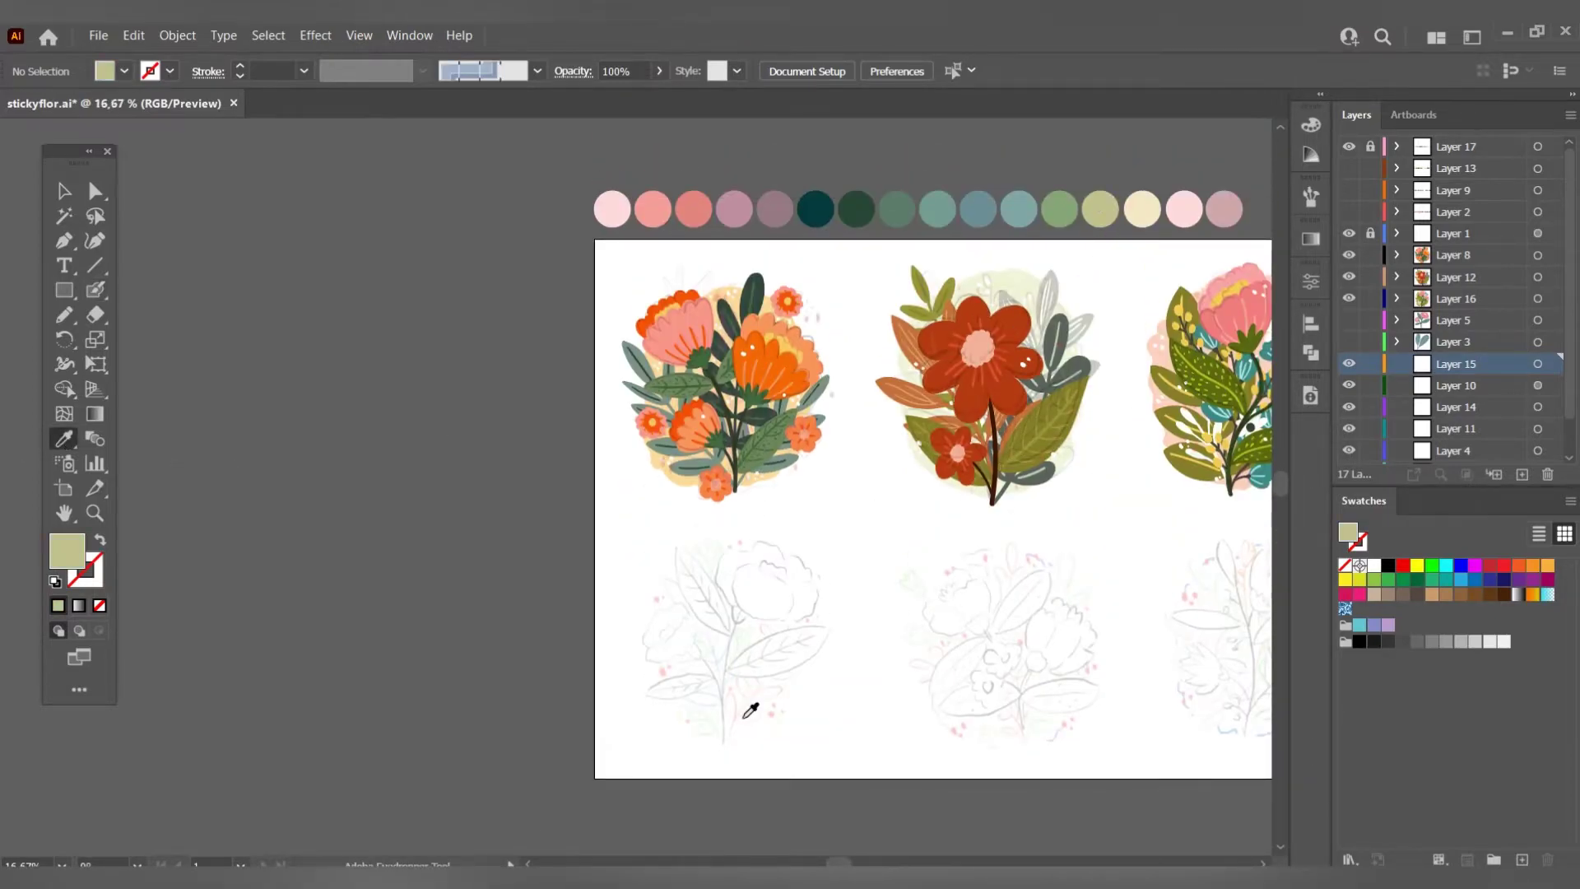
{"action": "scroll", "coordinate": [747, 708], "scroll_direction": "up", "scroll_amount": 2}
{"action": "key", "text": "shift+b"}
{"action": "scroll", "coordinate": [818, 716], "scroll_direction": "down", "scroll_amount": 1}
{"action": "scroll", "coordinate": [751, 716], "scroll_direction": "up", "scroll_amount": 1}
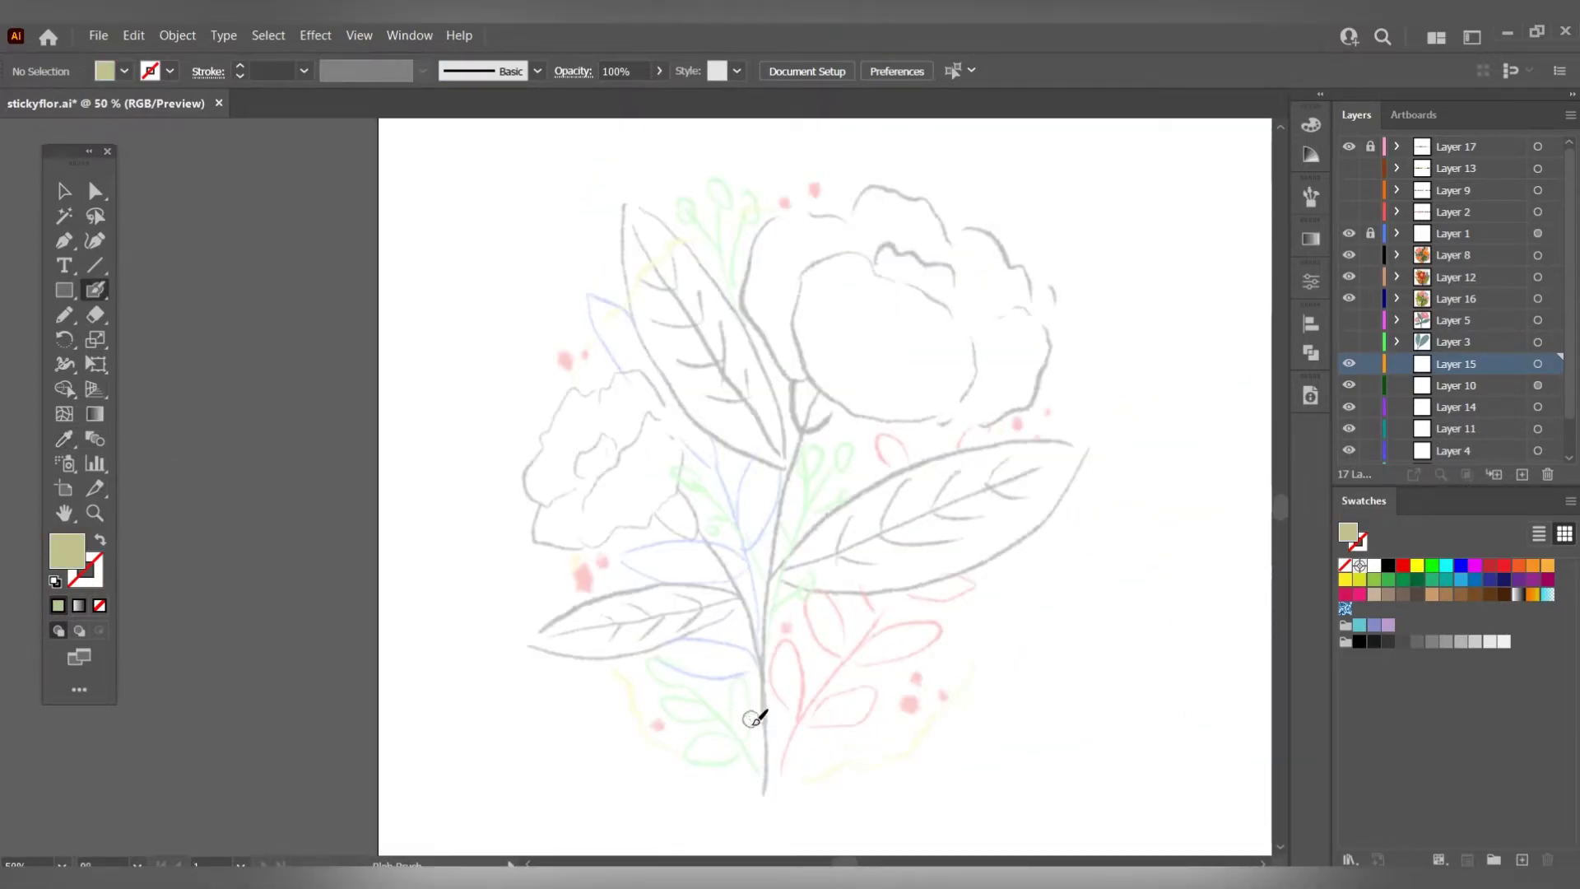
{"action": "scroll", "coordinate": [729, 477], "scroll_direction": "down", "scroll_amount": 3}
{"action": "scroll", "coordinate": [688, 495], "scroll_direction": "down", "scroll_amount": 1}
{"action": "key", "text": "i"}
{"action": "scroll", "coordinate": [897, 323], "scroll_direction": "up", "scroll_amount": 1}
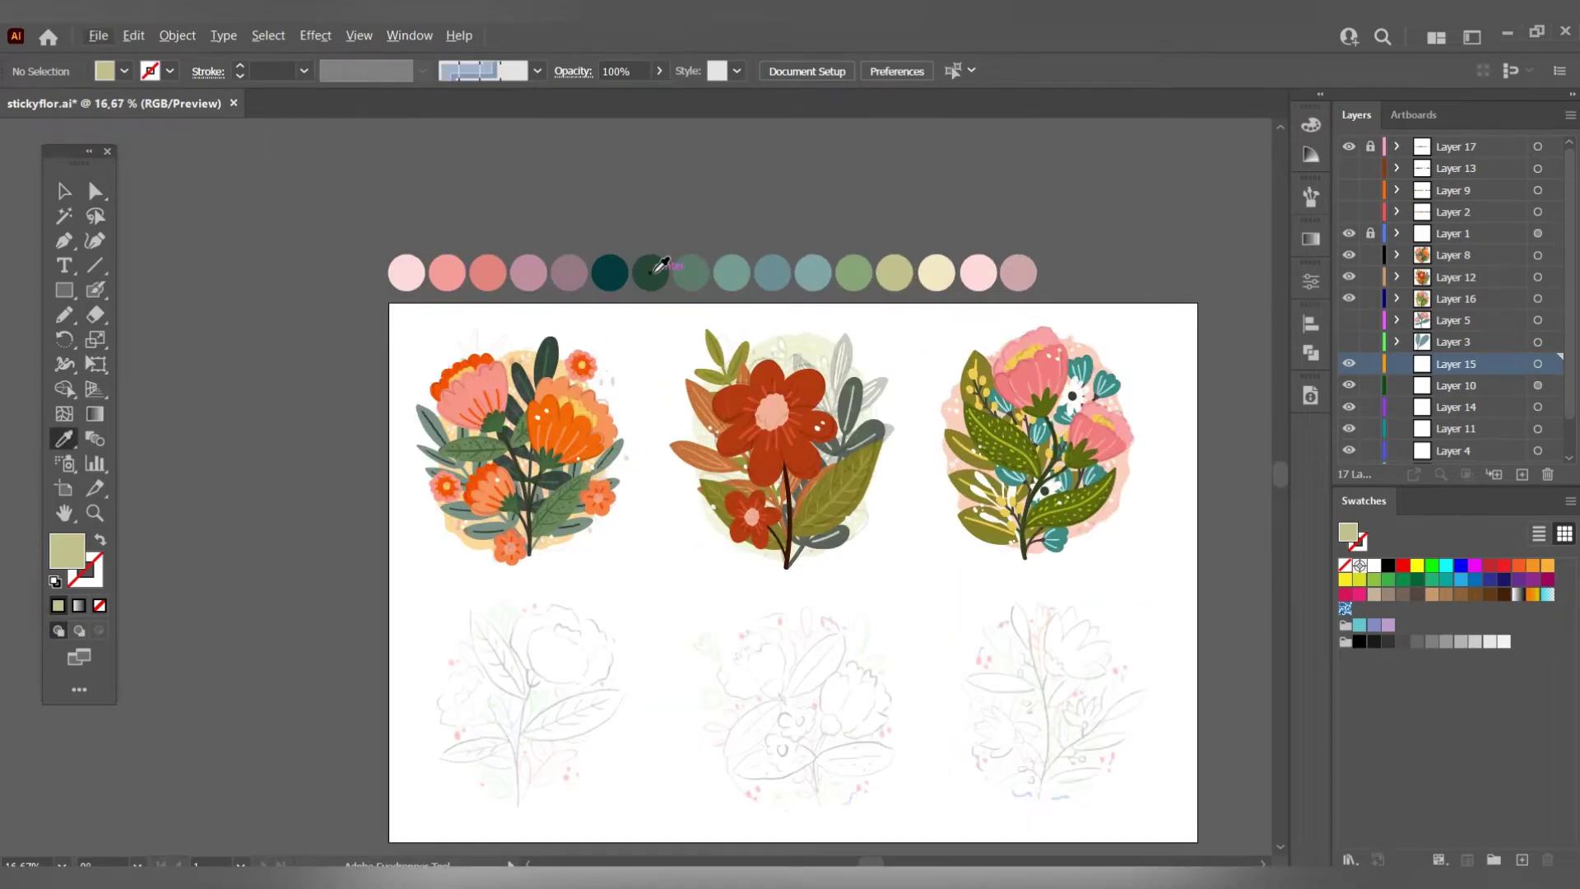
{"action": "left_click", "coordinate": [853, 272]}
{"action": "scroll", "coordinate": [733, 417], "scroll_direction": "down", "scroll_amount": 1}
{"action": "scroll", "coordinate": [705, 522], "scroll_direction": "up", "scroll_amount": 3}
{"action": "key", "text": "shift+b"}
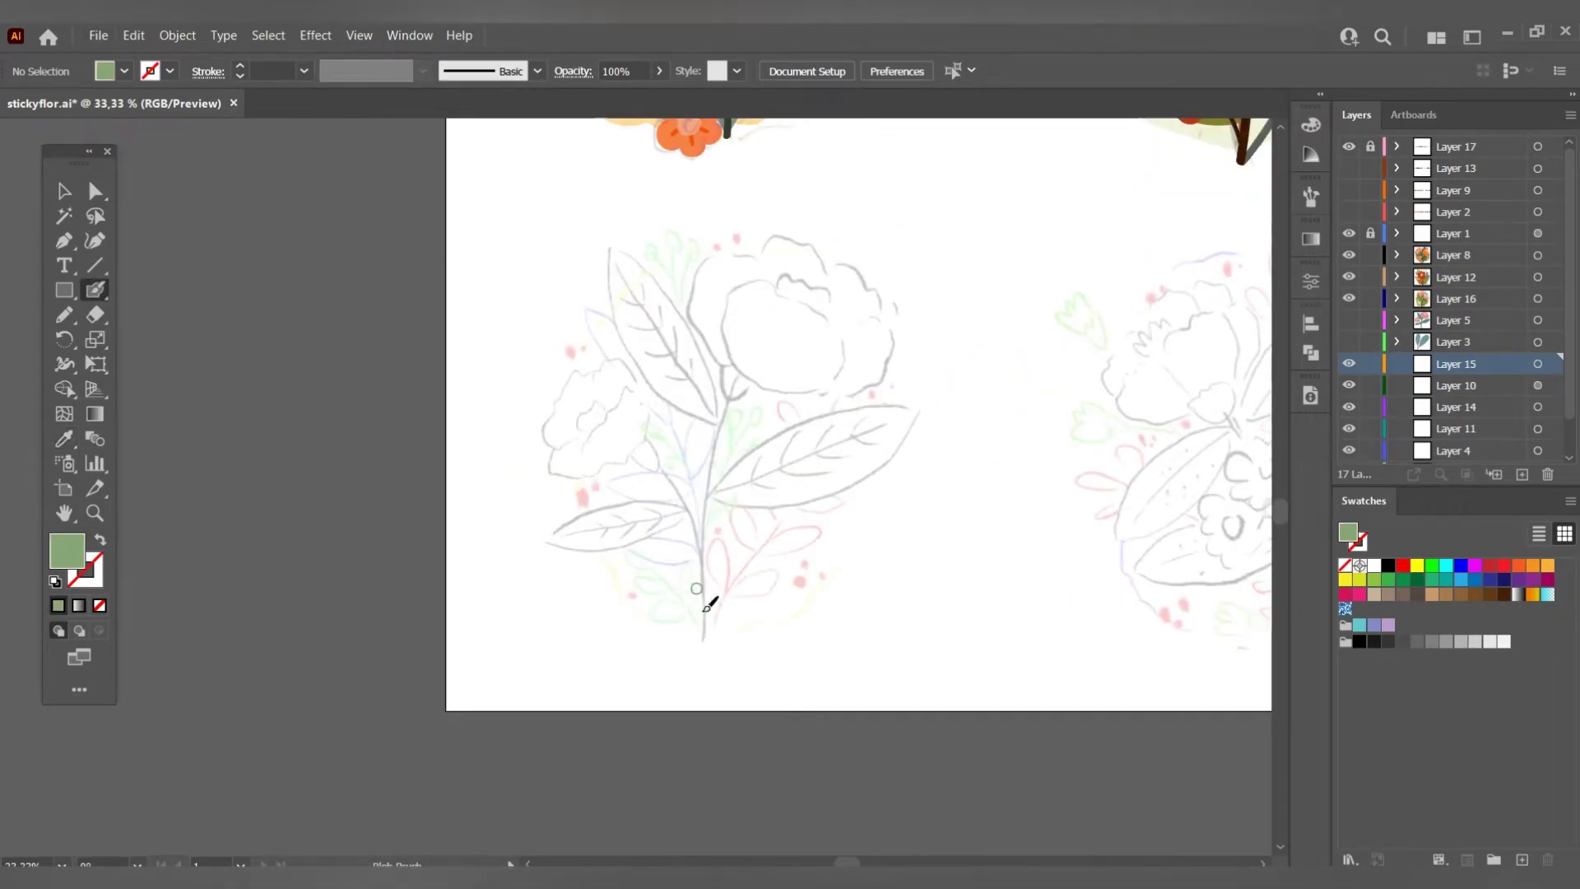
Paint the sage sprig's stem and three side branches, undoing stray strokes and leaves.
{"action": "left_click_drag", "start_coordinate": [706, 634], "coordinate": [700, 436]}
{"action": "key", "text": "ctrl+z"}
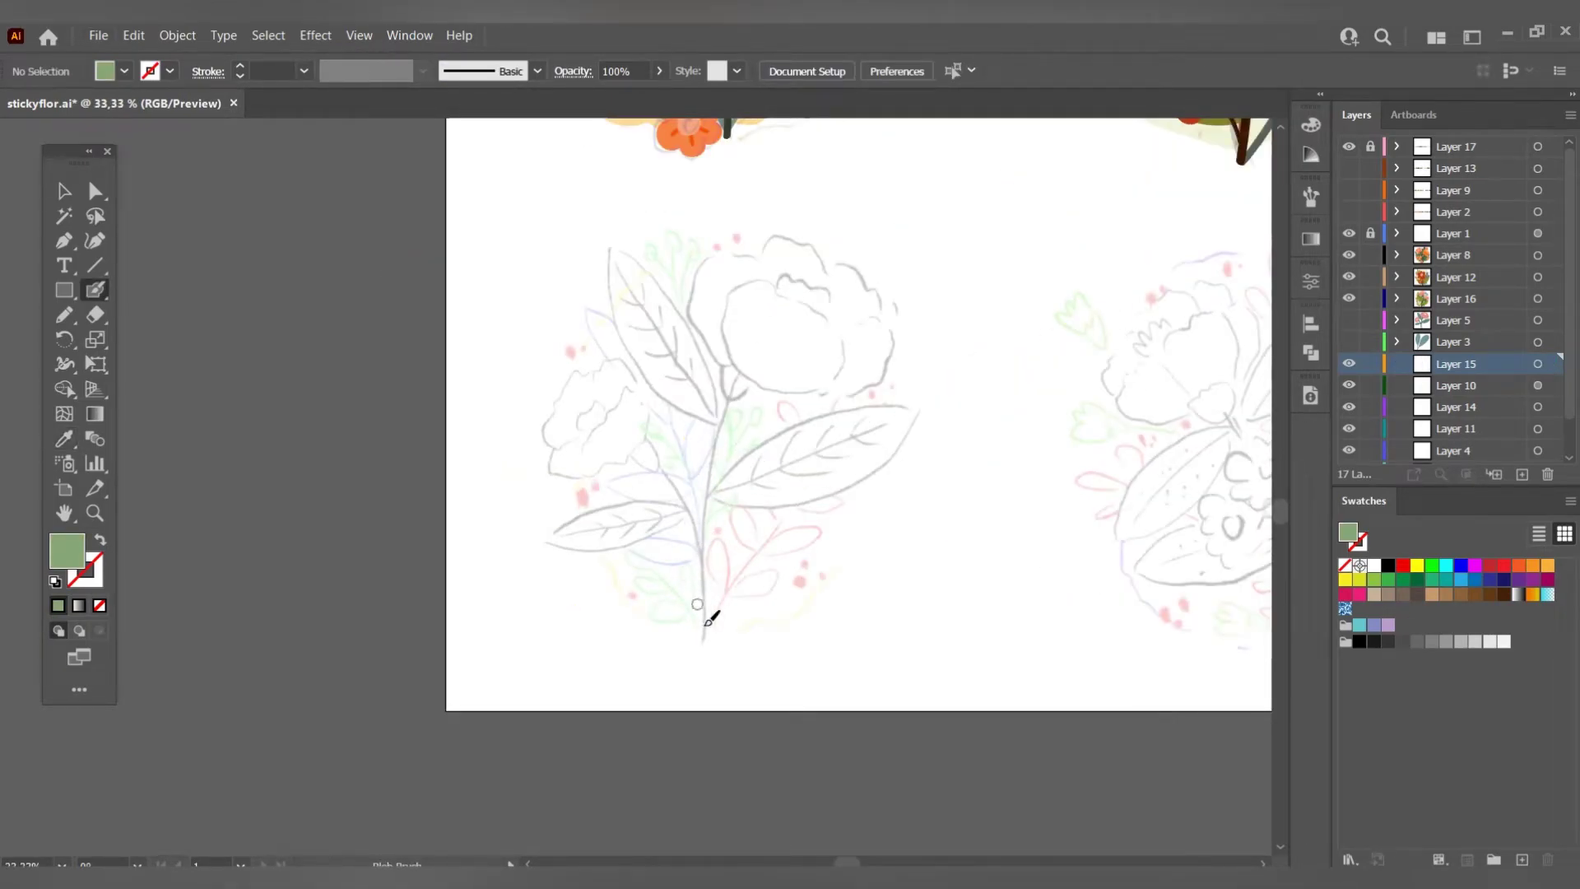
{"action": "left_click_drag", "start_coordinate": [704, 636], "coordinate": [677, 451]}
{"action": "scroll", "coordinate": [679, 453], "scroll_direction": "up", "scroll_amount": 1}
{"action": "key", "text": "ctrl+z"}
{"action": "left_click_drag", "start_coordinate": [715, 734], "coordinate": [654, 504]}
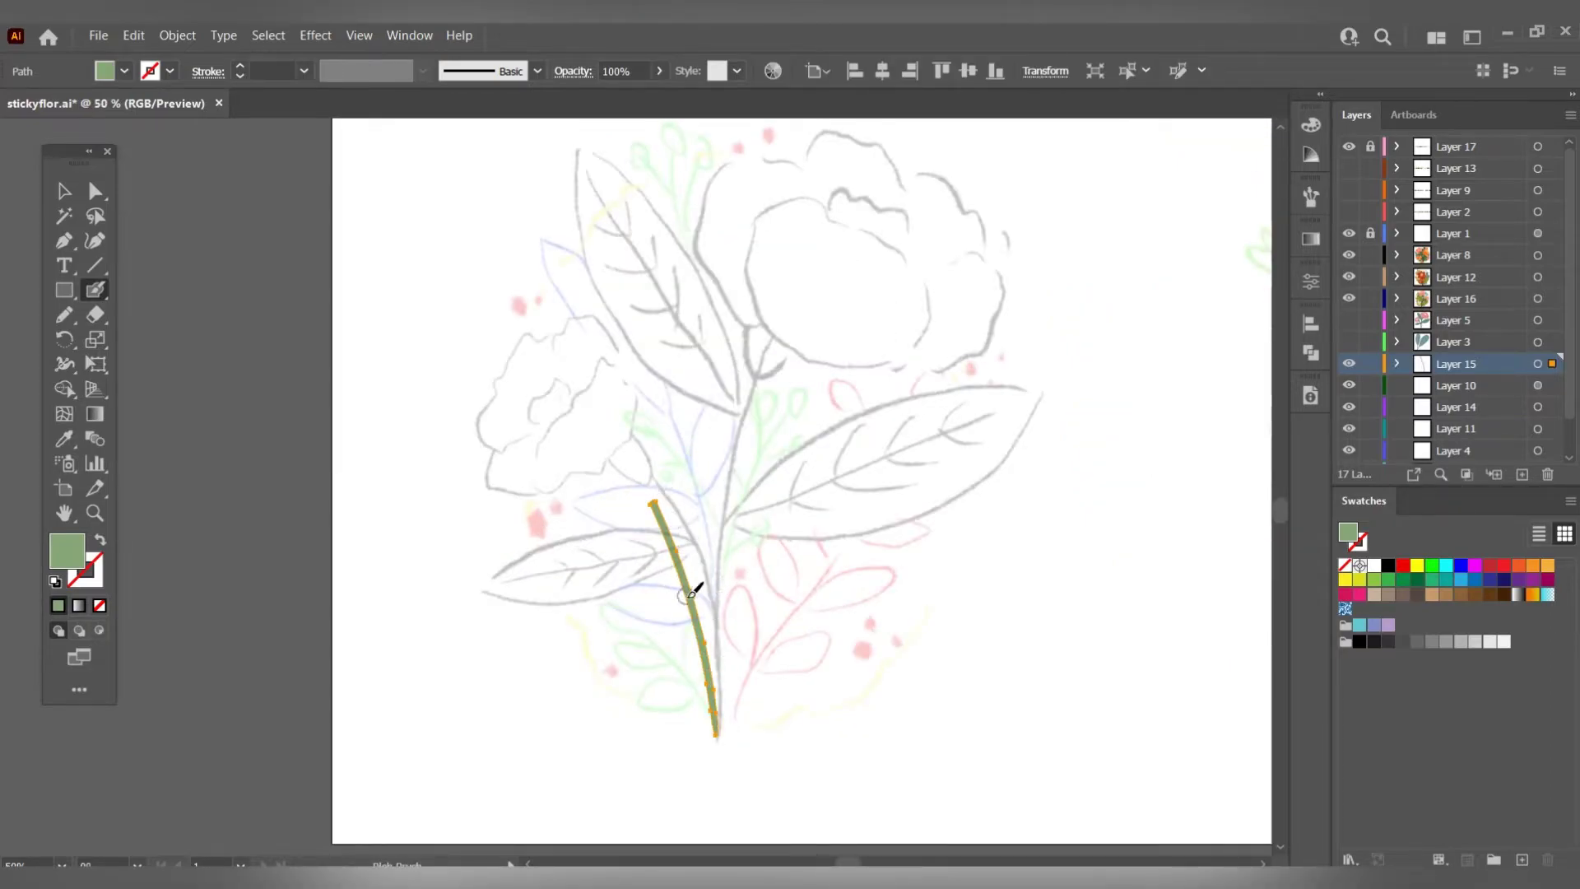
{"action": "left_click_drag", "start_coordinate": [688, 597], "coordinate": [642, 568]}
{"action": "mouse_move", "coordinate": [693, 593]}
{"action": "left_mouse_down"}
{"action": "mouse_move", "coordinate": [711, 546]}
{"action": "mouse_move", "coordinate": [615, 521]}
{"action": "left_mouse_up"}
{"action": "mouse_move", "coordinate": [671, 528]}
{"action": "left_mouse_down"}
{"action": "mouse_move", "coordinate": [688, 491]}
{"action": "mouse_move", "coordinate": [603, 433]}
{"action": "left_mouse_up"}
{"action": "key", "text": "ctrl+z"}
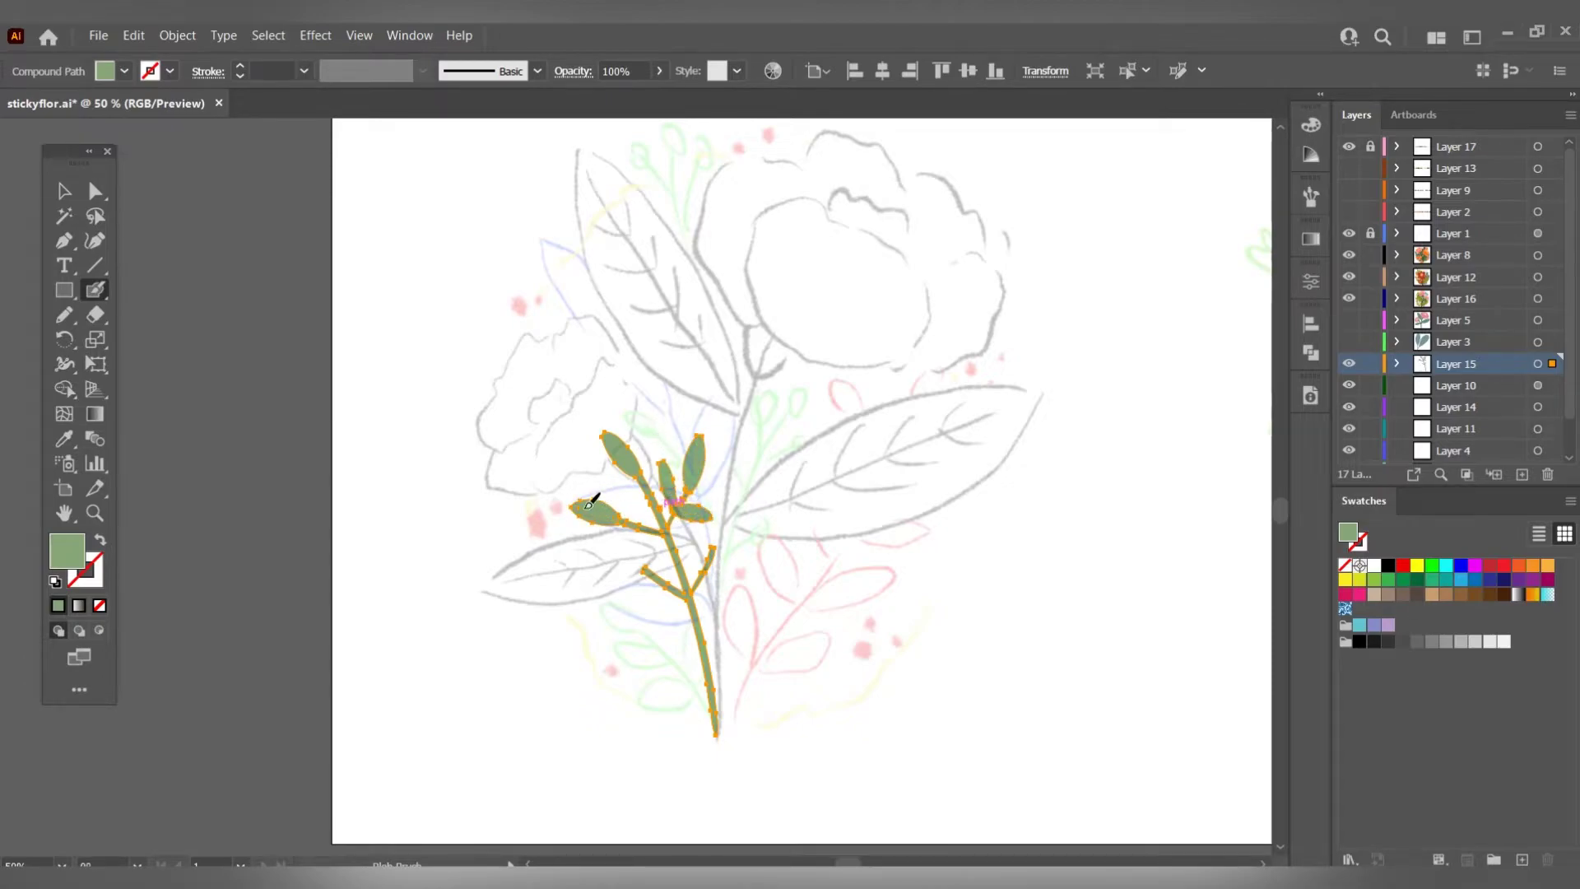
{"action": "left_click_drag", "start_coordinate": [643, 567], "coordinate": [646, 568]}
{"action": "key", "text": "ctrl+z"}
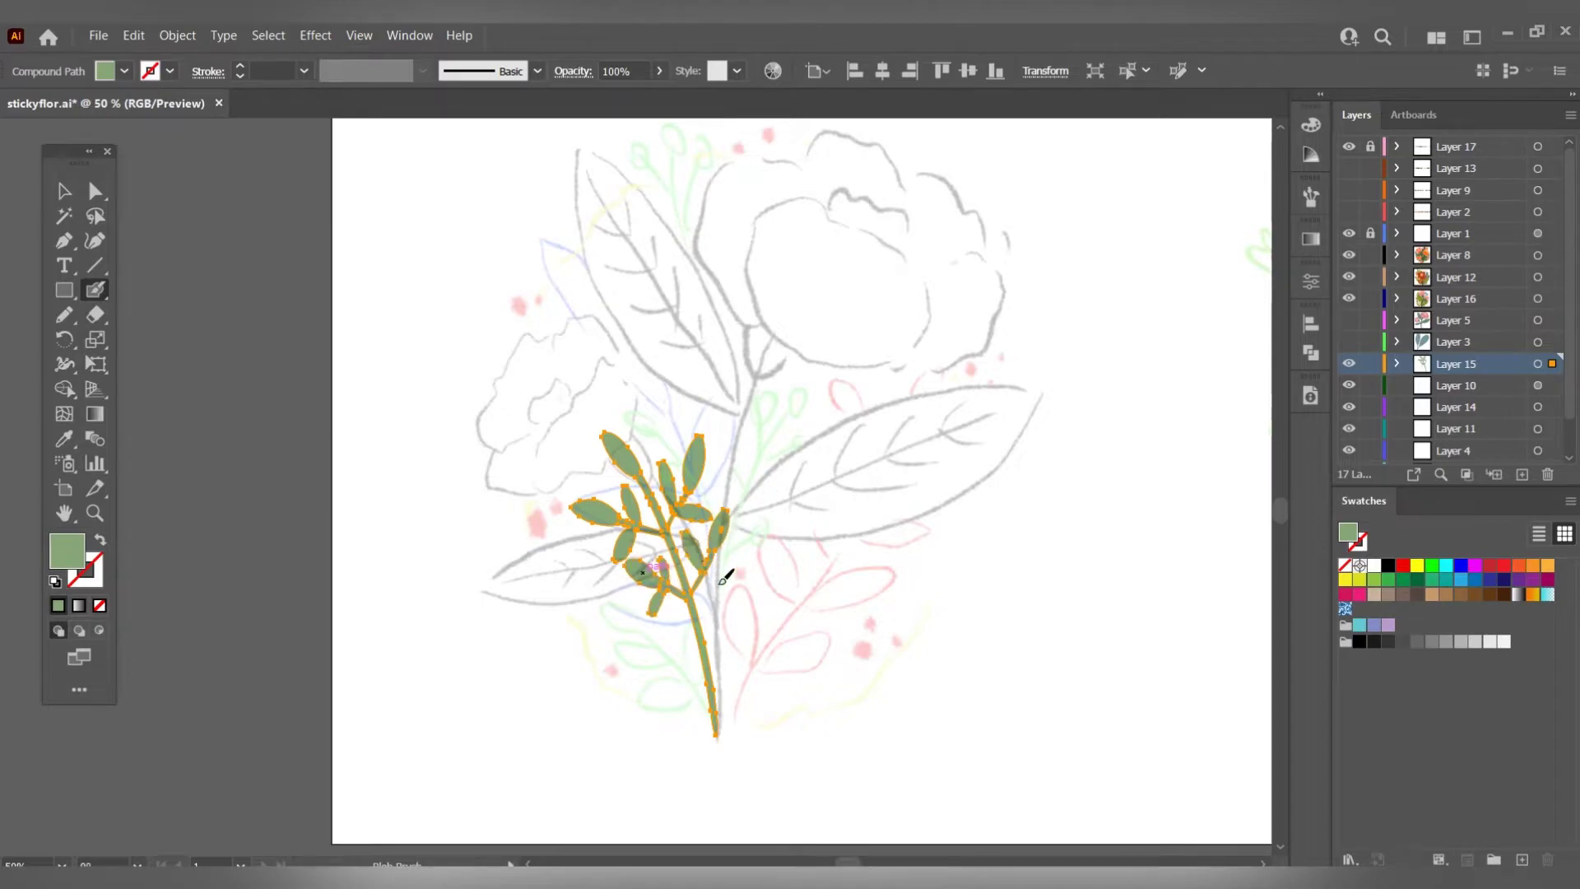
Deselect the finished sprig and hide Layer 15.
{"action": "key", "text": "ctrl+minus"}
{"action": "key", "text": "ctrl+shift+a"}
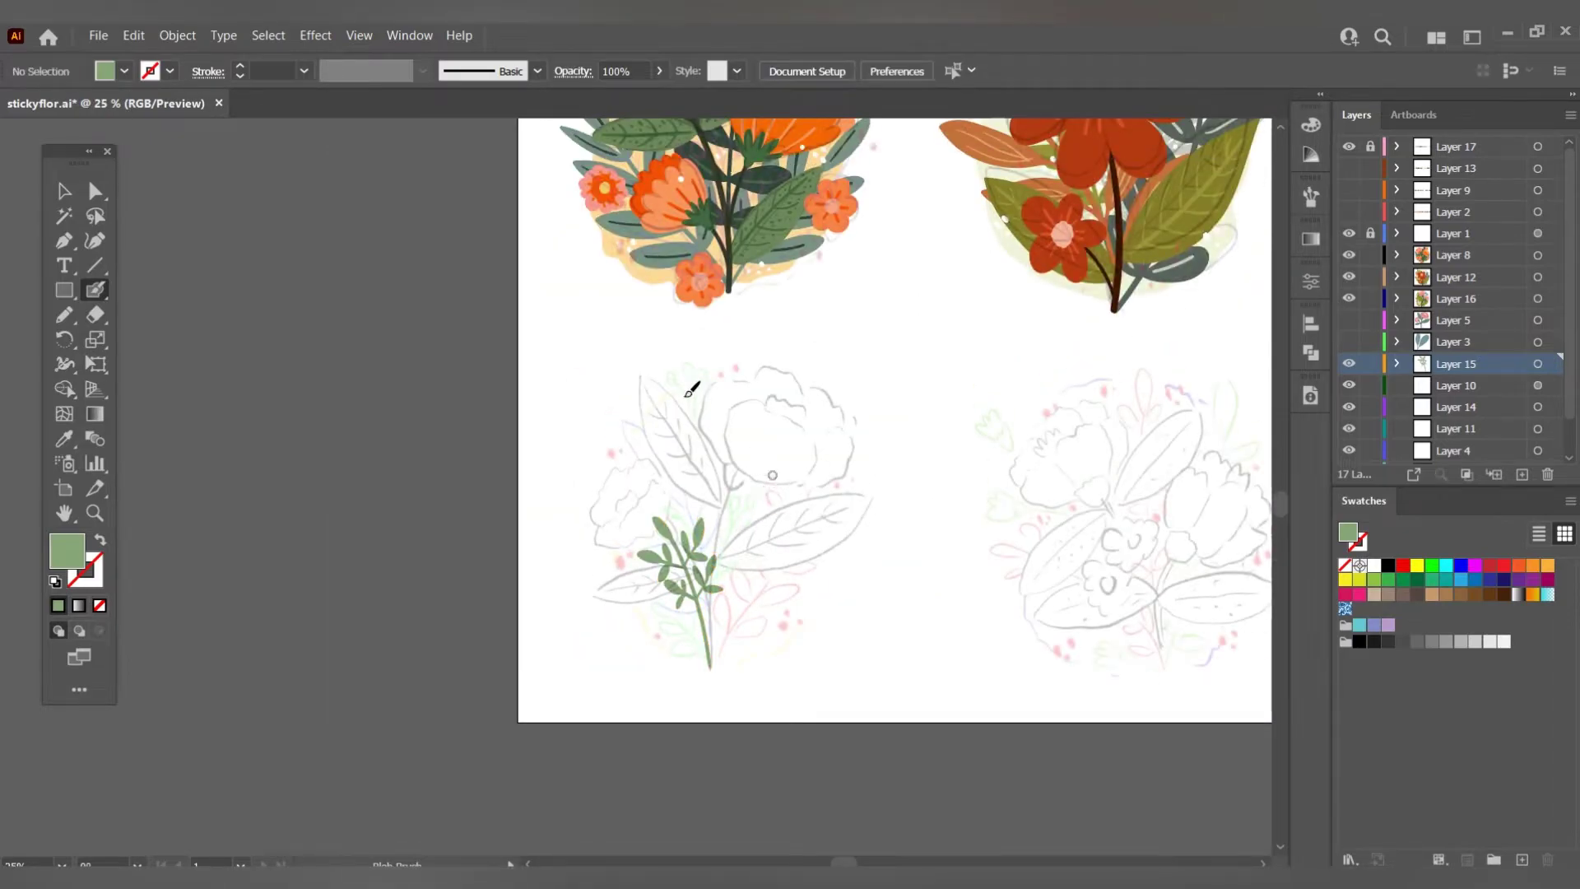
{"action": "key", "text": "v"}
{"action": "left_click", "coordinate": [1349, 363]}
{"action": "left_click", "coordinate": [1456, 385]}
{"action": "key", "text": "ctrl+plus"}
{"action": "scroll", "coordinate": [724, 516], "scroll_direction": "up", "scroll_amount": 2}
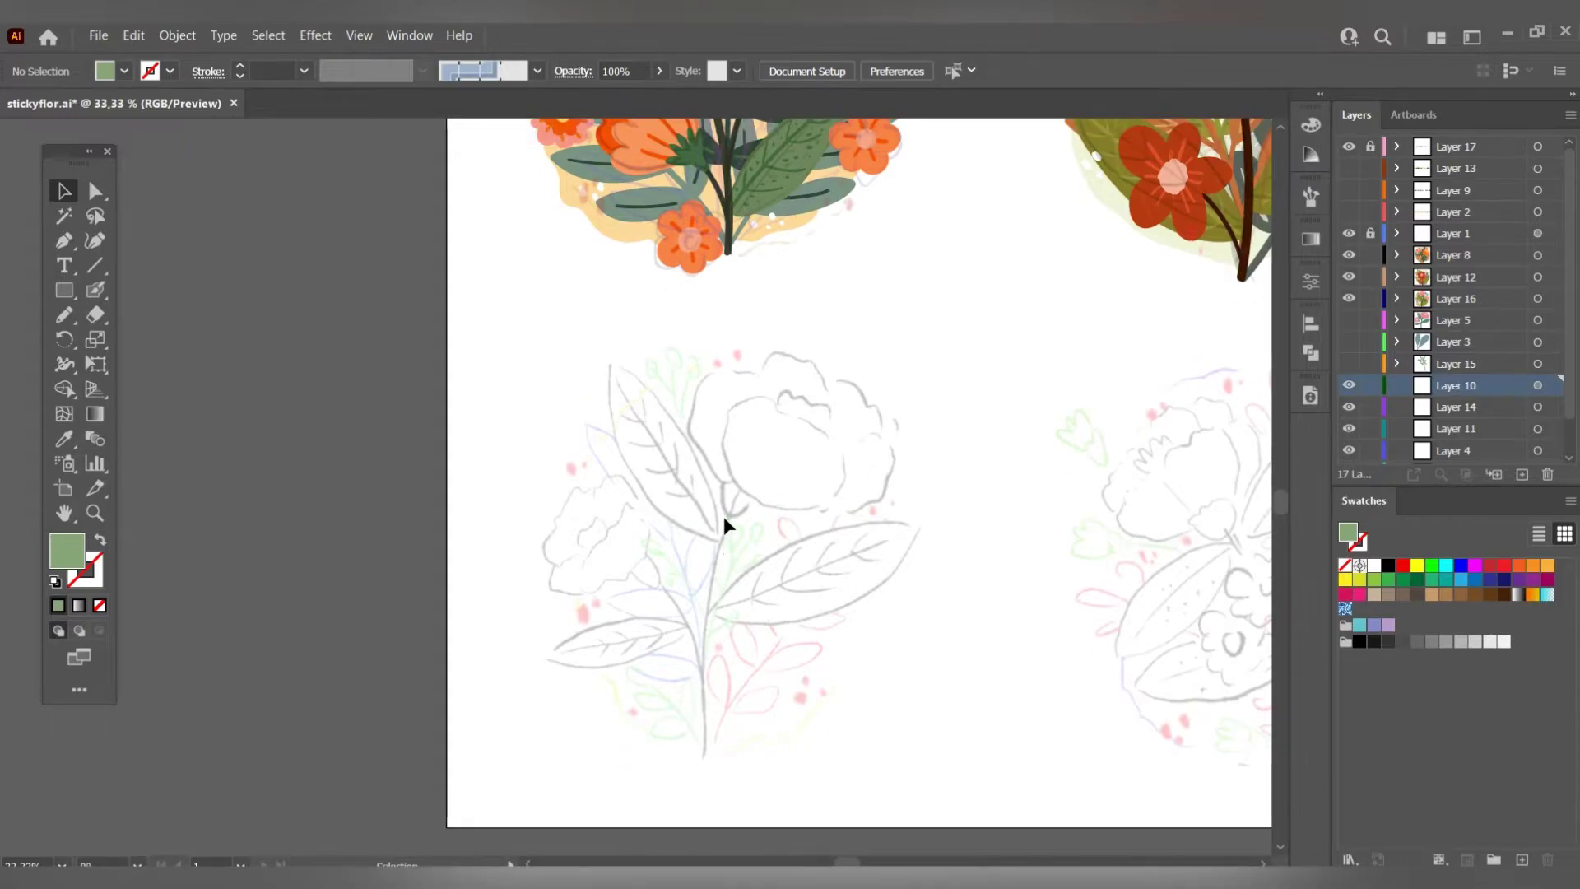
Zoom in on the bottom-left sketch and load the teal palette colour into the Blob Brush.
{"action": "scroll", "coordinate": [724, 527], "scroll_direction": "down", "scroll_amount": 3}
{"action": "scroll", "coordinate": [724, 543], "scroll_direction": "up", "scroll_amount": 2}
{"action": "scroll", "coordinate": [720, 550], "scroll_direction": "down", "scroll_amount": 1}
{"action": "scroll", "coordinate": [813, 403], "scroll_direction": "up", "scroll_amount": 1}
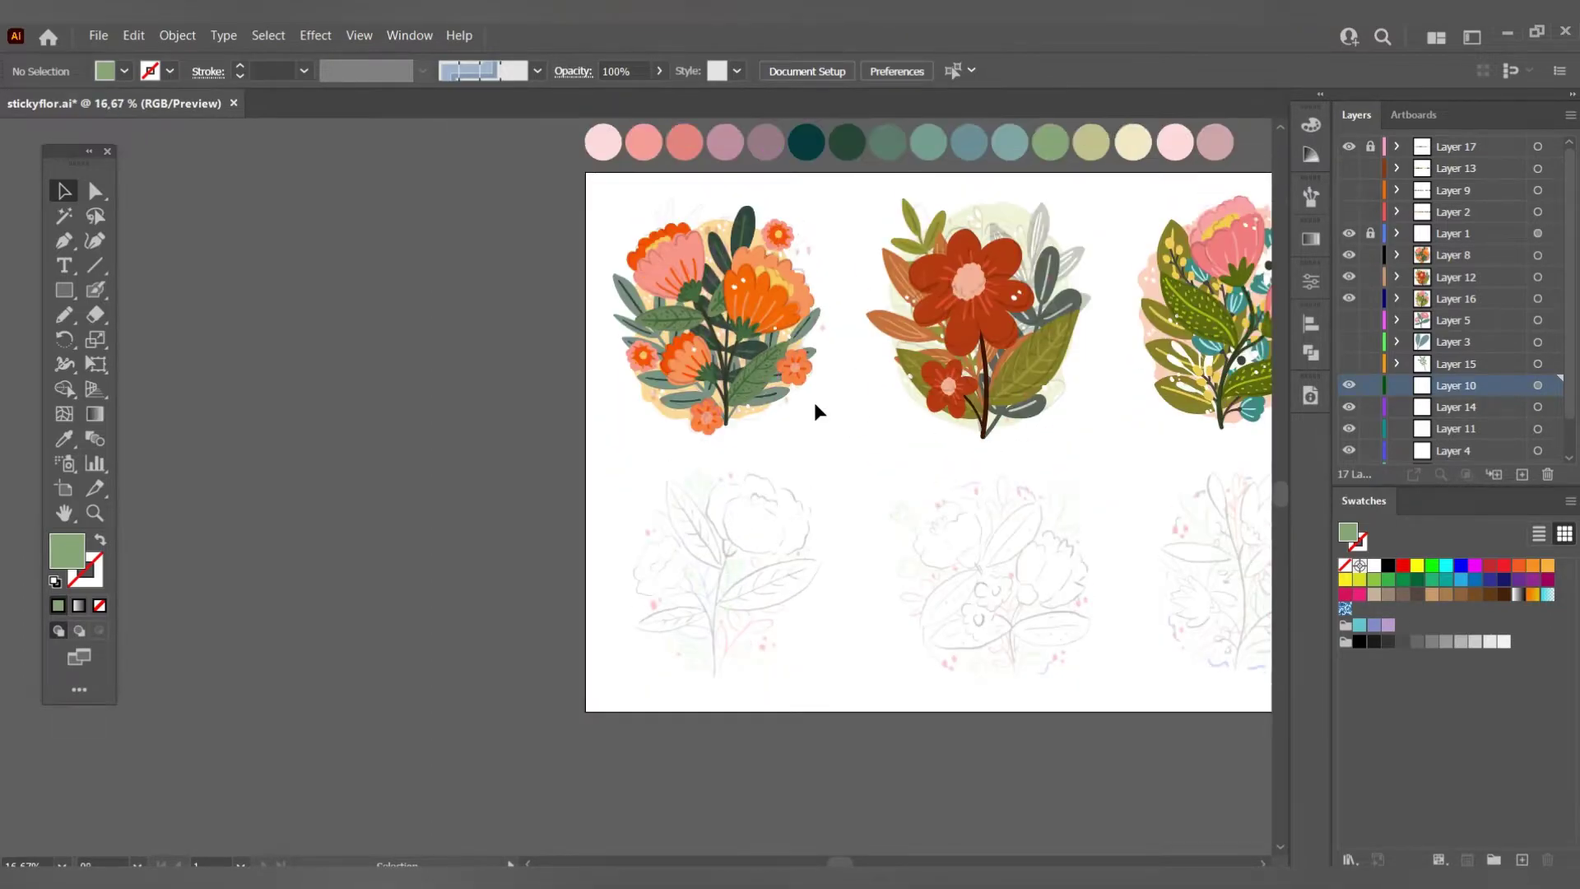
{"action": "key", "text": "shift+b"}
{"action": "key", "text": "ctrl+plus"}
{"action": "scroll", "coordinate": [671, 516], "scroll_direction": "down", "scroll_amount": 1}
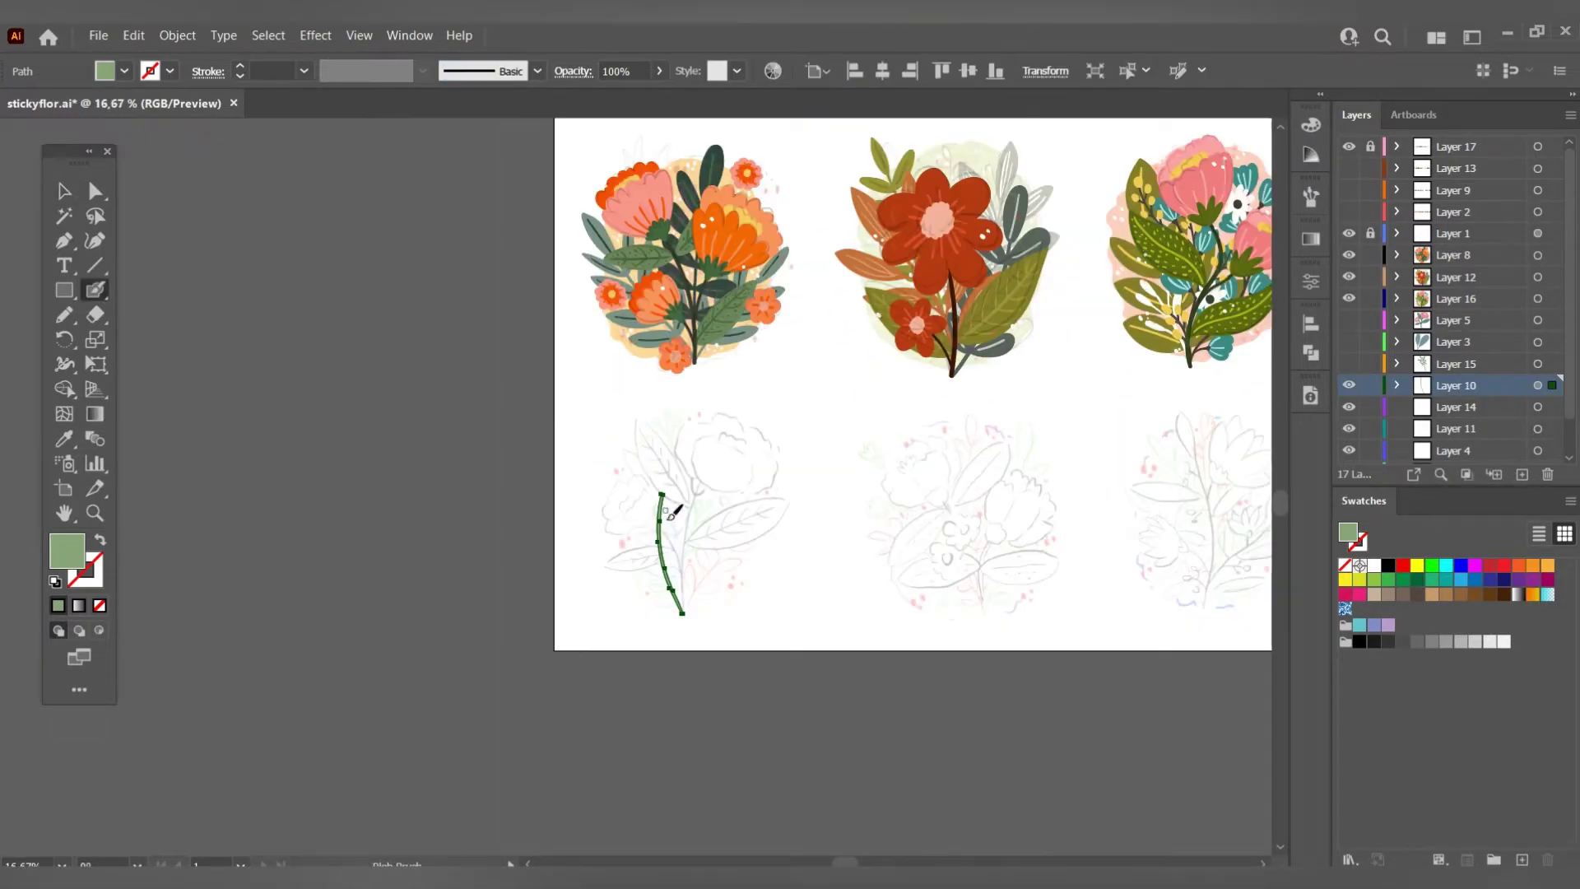
{"action": "scroll", "coordinate": [650, 518], "scroll_direction": "down", "scroll_amount": 2}
{"action": "scroll", "coordinate": [642, 518], "scroll_direction": "up", "scroll_amount": 1}
{"action": "key", "text": "i"}
{"action": "left_click", "coordinate": [879, 187]}
{"action": "scroll", "coordinate": [640, 466], "scroll_direction": "up", "scroll_amount": 2}
{"action": "scroll", "coordinate": [640, 466], "scroll_direction": "down", "scroll_amount": 2}
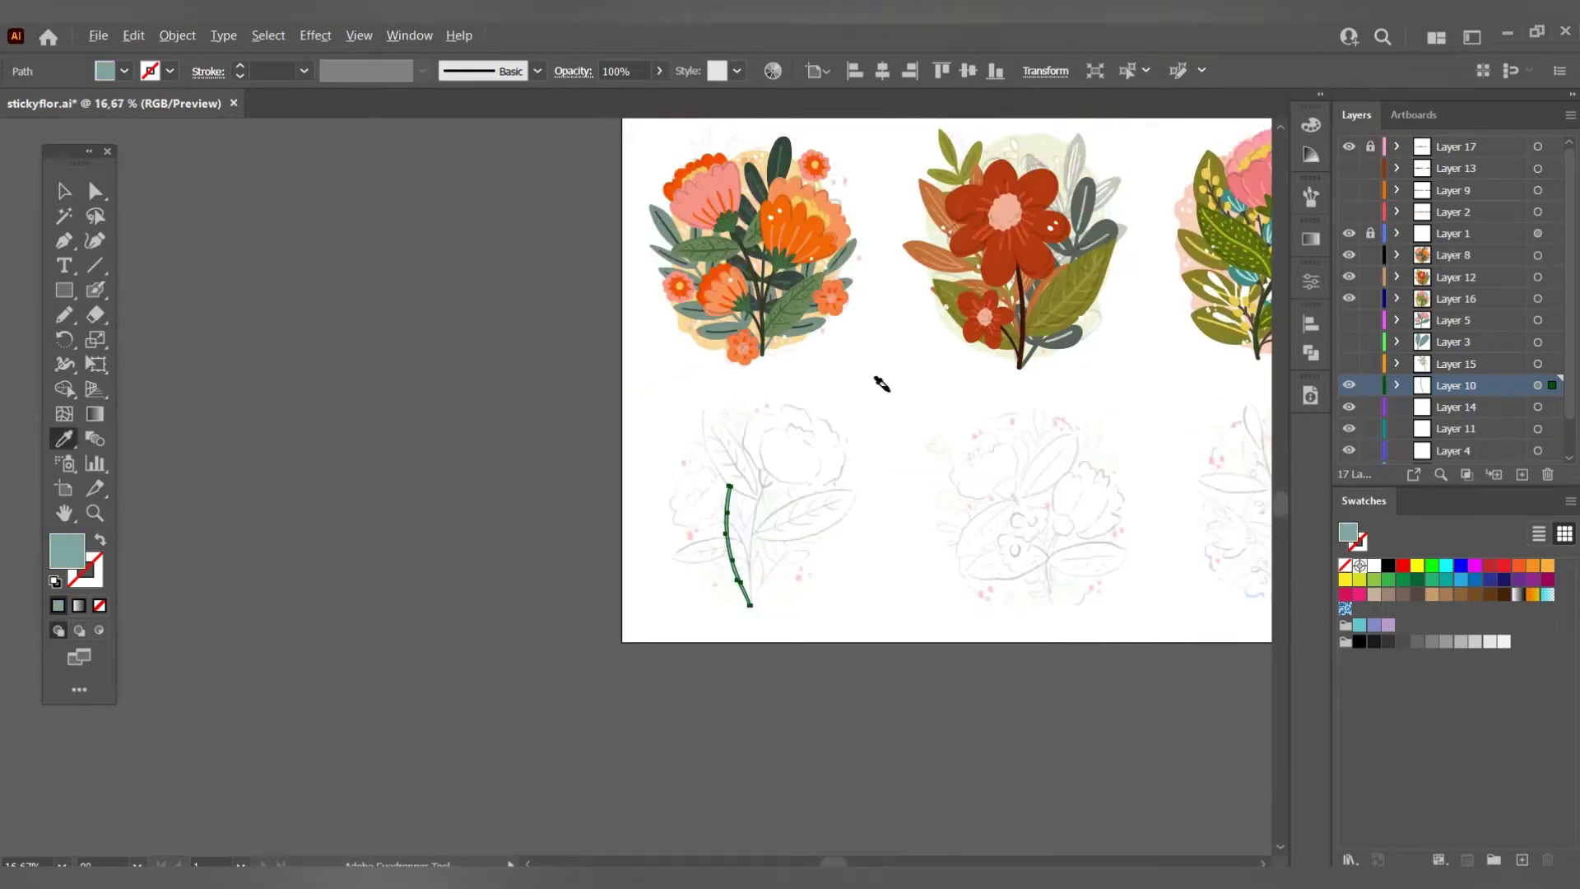
{"action": "scroll", "coordinate": [906, 329], "scroll_direction": "up", "scroll_amount": 1}
{"action": "left_click", "coordinate": [981, 151]}
{"action": "scroll", "coordinate": [788, 498], "scroll_direction": "up", "scroll_amount": 4}
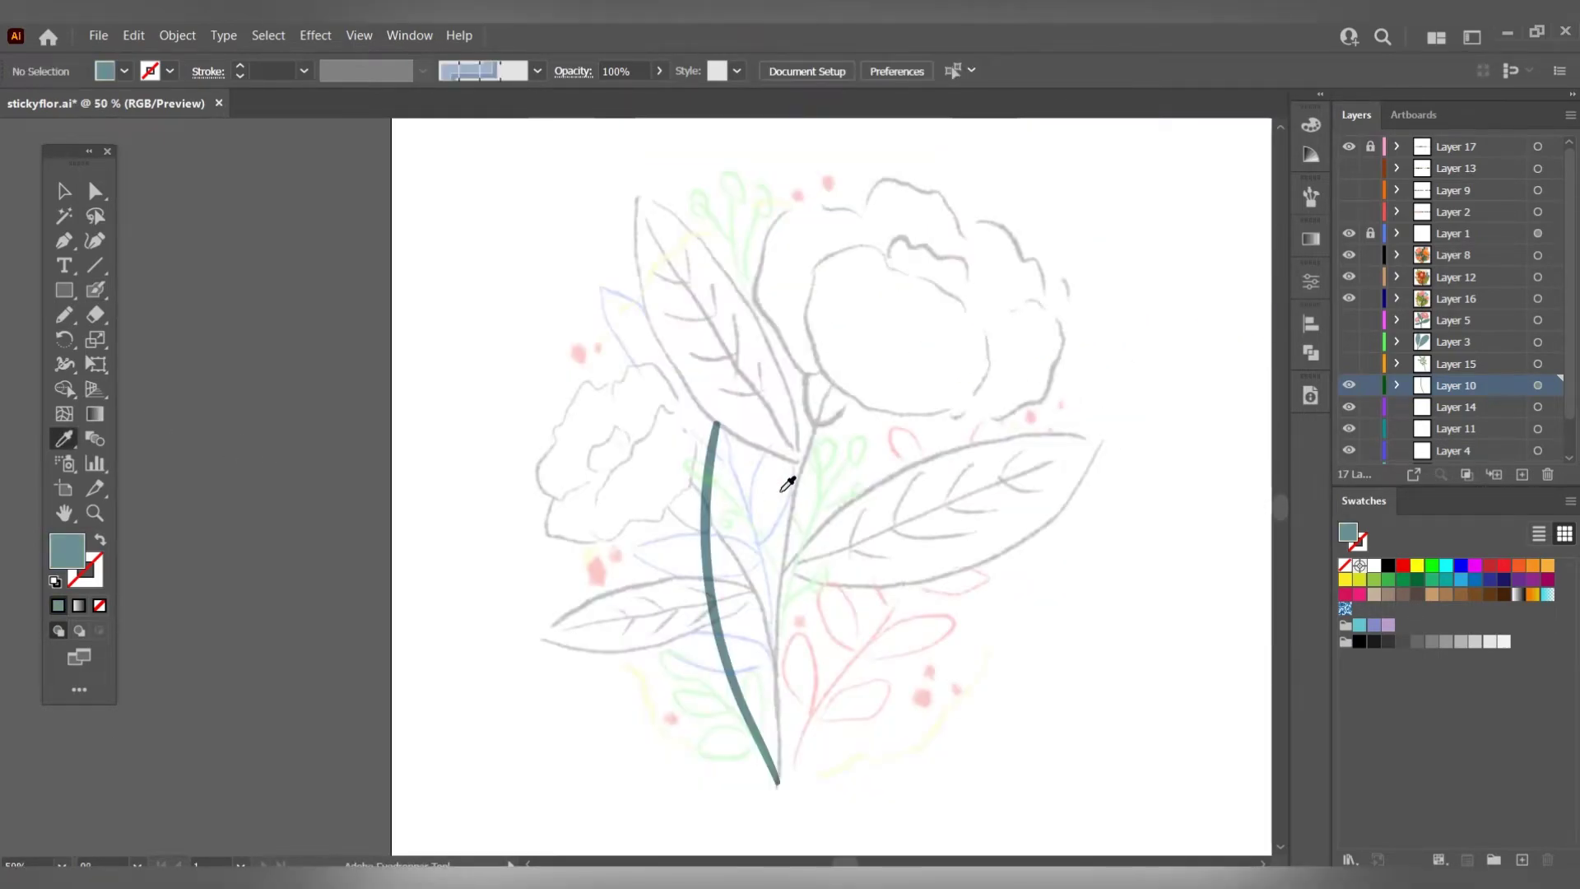
{"action": "key", "text": "shift+b"}
Paint the teal stem and its leaves along the sketch, redrawing a misplaced leaf.
{"action": "left_click_drag", "start_coordinate": [709, 431], "coordinate": [737, 276]}
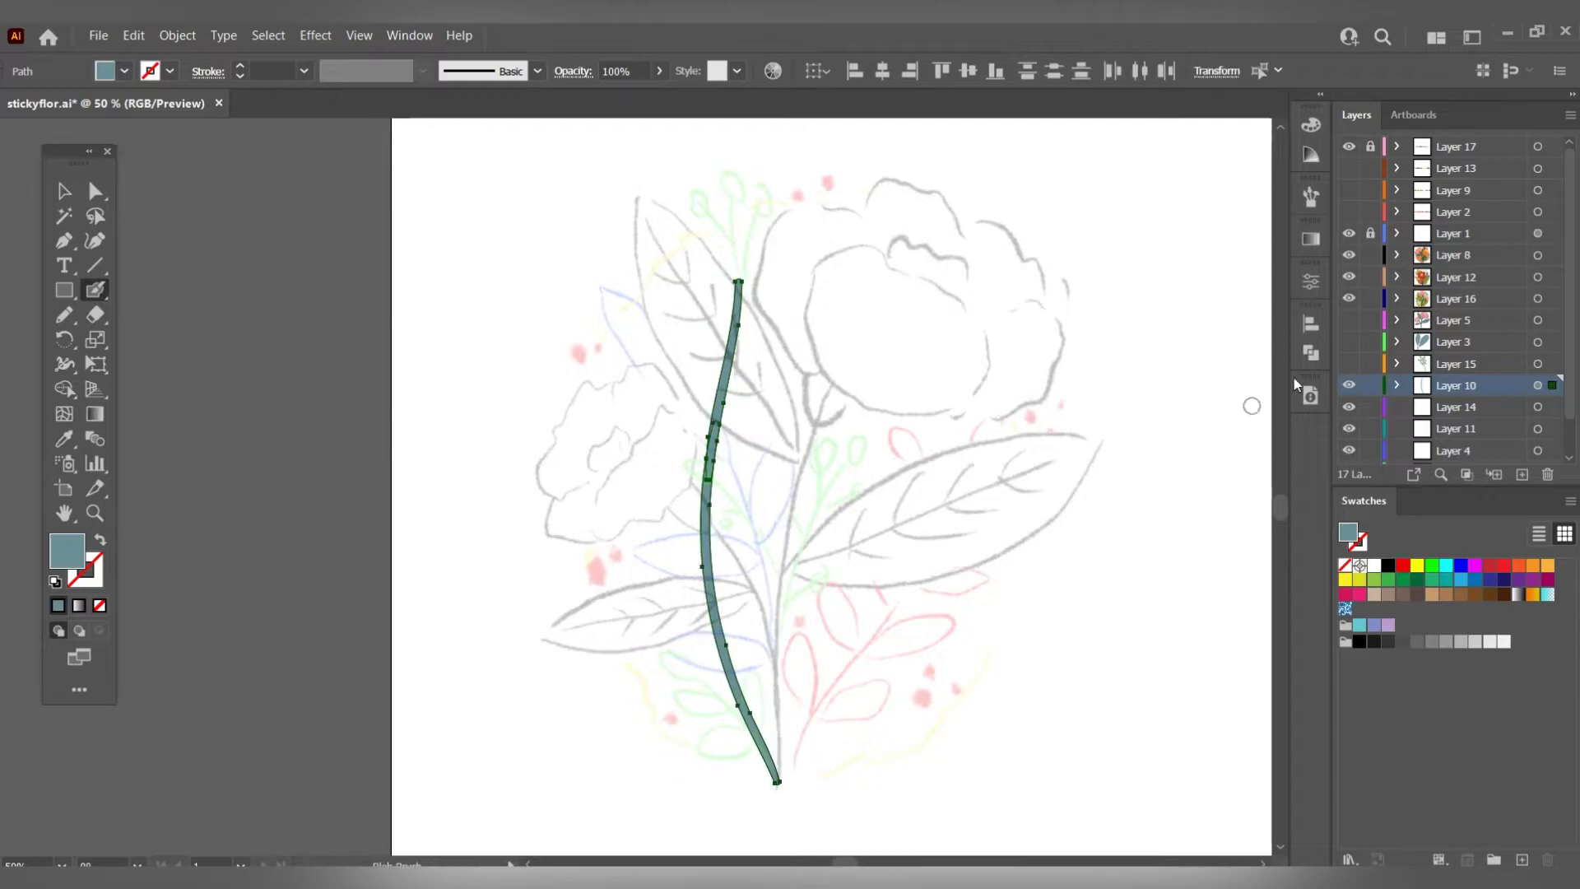
{"action": "left_click", "coordinate": [1311, 353]}
{"action": "scroll", "coordinate": [755, 317], "scroll_direction": "up", "scroll_amount": 2}
{"action": "mouse_move", "coordinate": [750, 448]}
{"action": "left_mouse_down"}
{"action": "mouse_move", "coordinate": [705, 384]}
{"action": "mouse_move", "coordinate": [827, 425]}
{"action": "left_mouse_up"}
{"action": "left_click_drag", "start_coordinate": [739, 497], "coordinate": [687, 443]}
{"action": "mouse_move", "coordinate": [737, 547]}
{"action": "left_mouse_down"}
{"action": "mouse_move", "coordinate": [807, 492]}
{"action": "mouse_move", "coordinate": [821, 439]}
{"action": "left_mouse_up"}
{"action": "key", "text": "ctrl+z"}
{"action": "key", "text": "ctrl+z"}
{"action": "key", "text": "ctrl+z"}
{"action": "mouse_move", "coordinate": [732, 518]}
{"action": "left_mouse_down"}
{"action": "mouse_move", "coordinate": [692, 455]}
{"action": "mouse_move", "coordinate": [735, 518]}
{"action": "mouse_move", "coordinate": [808, 515]}
{"action": "left_mouse_up"}
{"action": "scroll", "coordinate": [741, 544], "scroll_direction": "down", "scroll_amount": 2}
{"action": "mouse_move", "coordinate": [676, 424]}
{"action": "left_mouse_down"}
{"action": "mouse_move", "coordinate": [738, 488]}
{"action": "mouse_move", "coordinate": [823, 473]}
{"action": "left_mouse_up"}
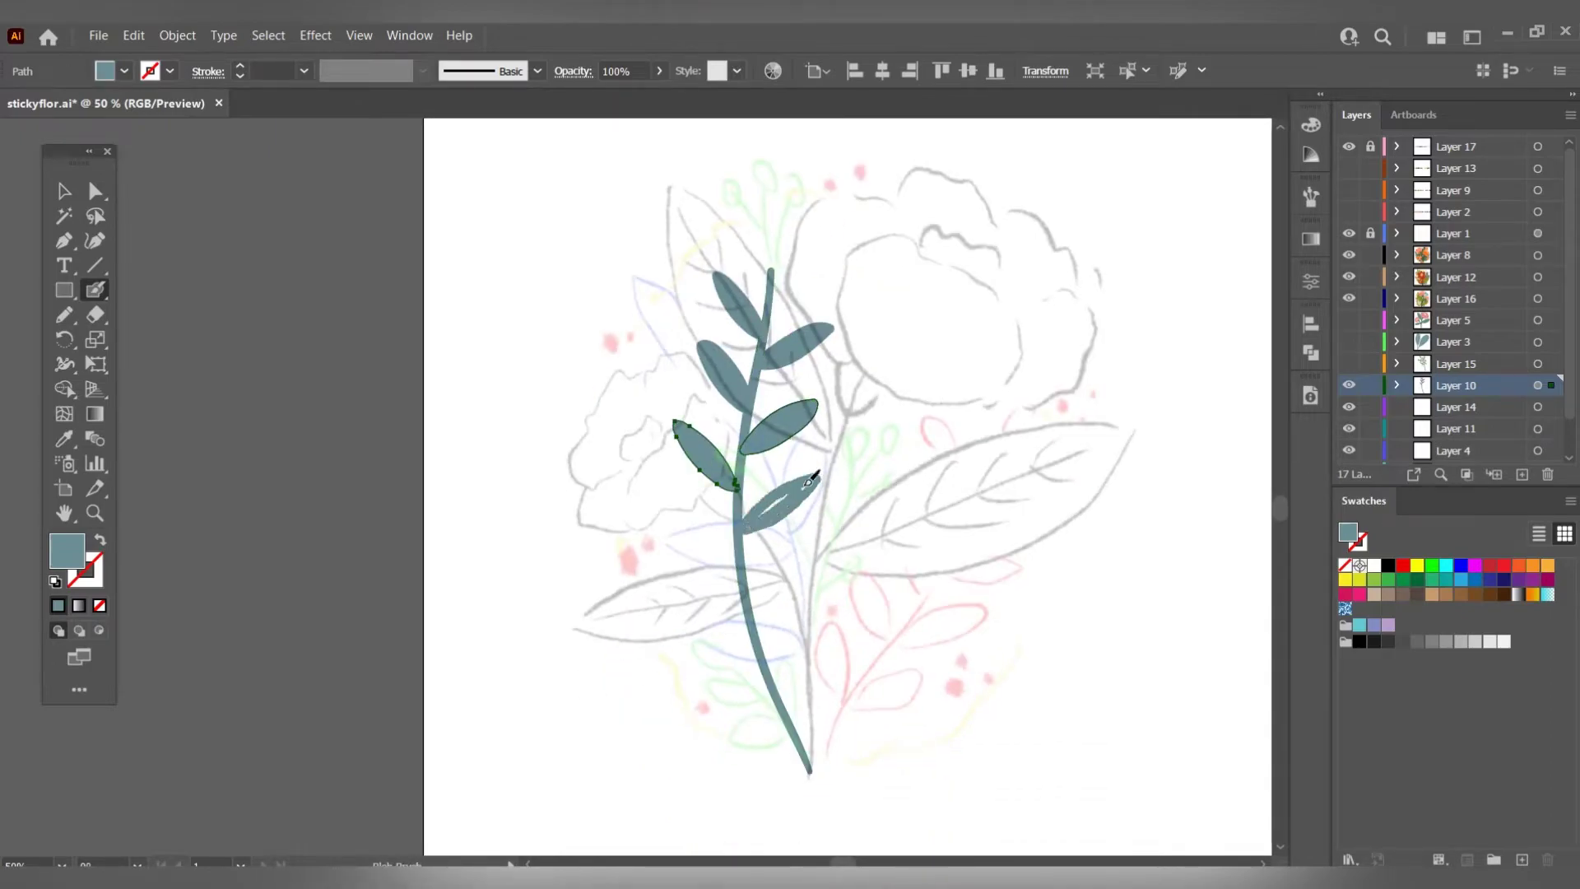
{"action": "mouse_move", "coordinate": [675, 504]}
{"action": "left_mouse_down"}
{"action": "mouse_move", "coordinate": [739, 581]}
{"action": "mouse_move", "coordinate": [826, 539]}
{"action": "left_mouse_up"}
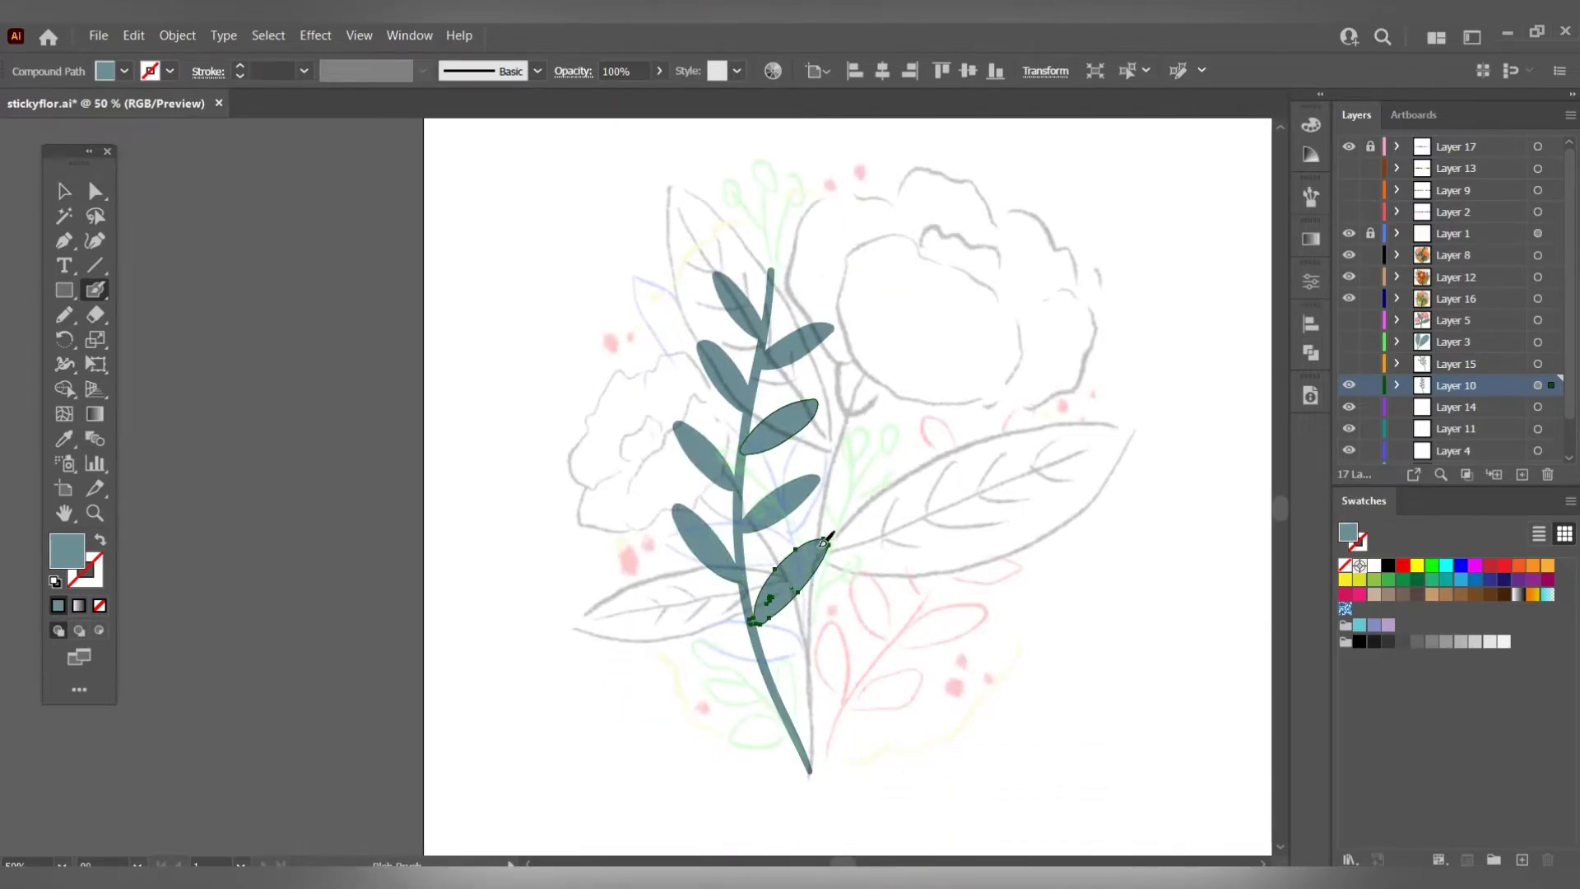
{"action": "left_click_drag", "start_coordinate": [757, 617], "coordinate": [765, 628]}
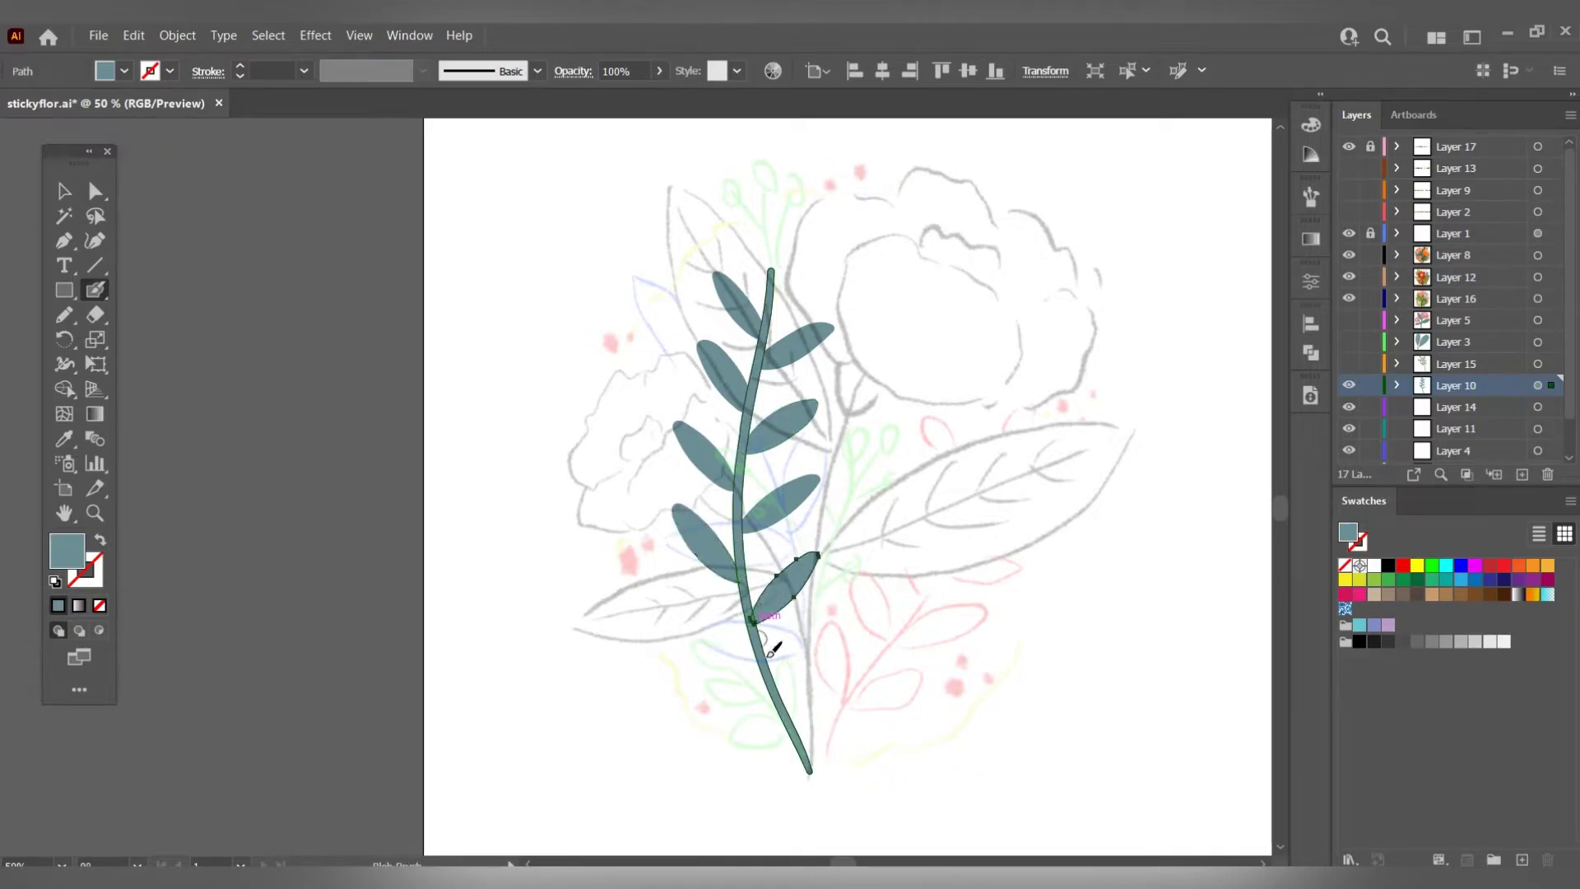
{"action": "mouse_move", "coordinate": [770, 681]}
{"action": "left_mouse_down"}
{"action": "mouse_move", "coordinate": [731, 633]}
{"action": "mouse_move", "coordinate": [827, 605]}
{"action": "left_mouse_up"}
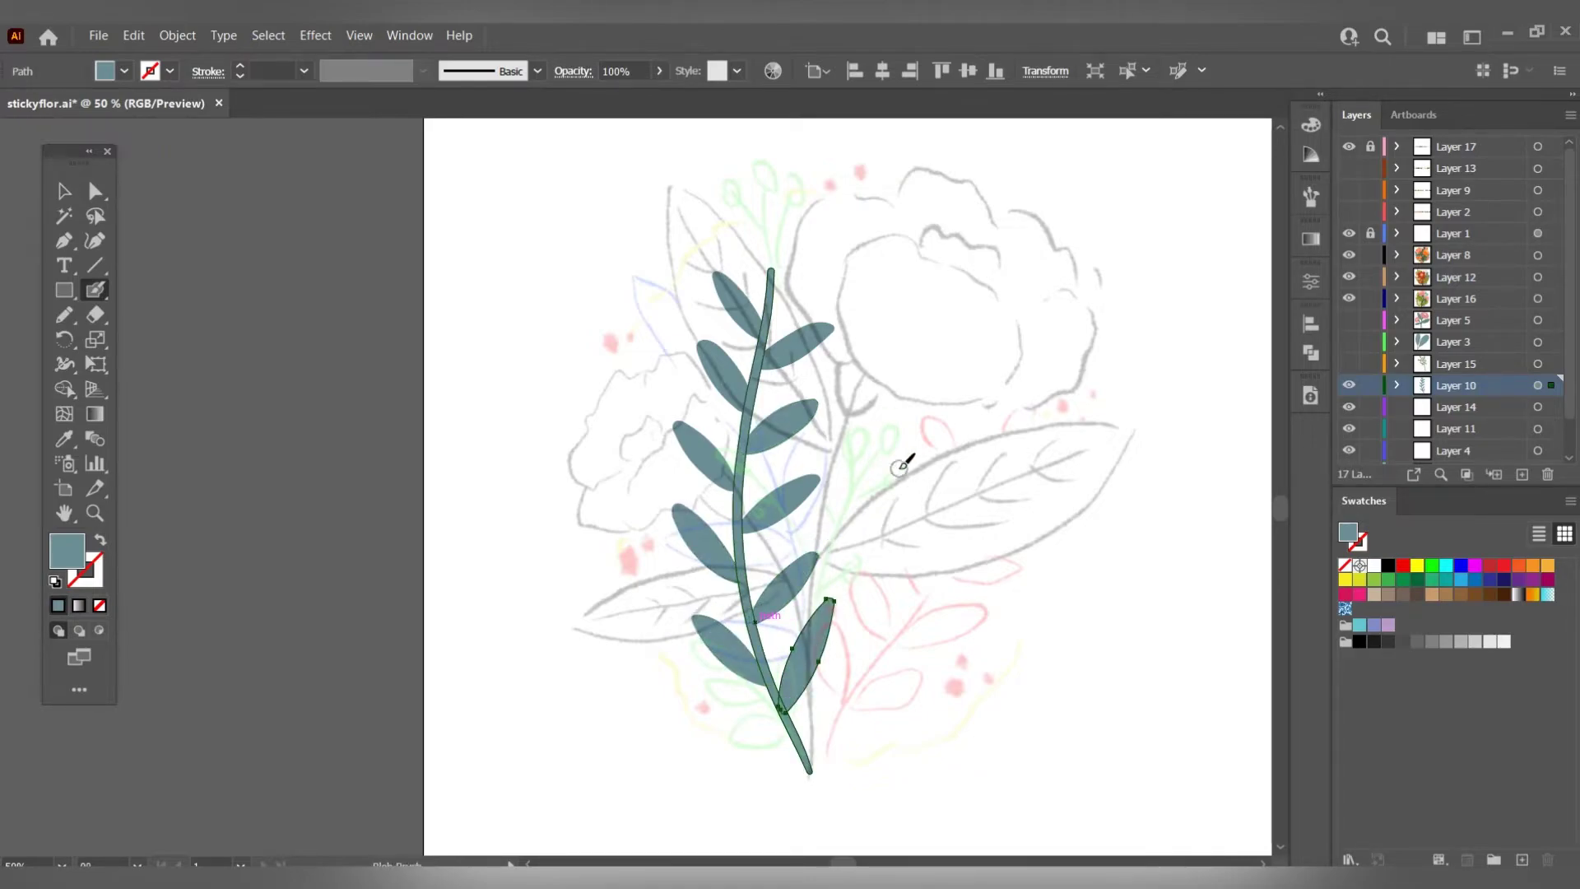
Add light highlight streaks across the leaves on both sides of the stem.
{"action": "key", "text": "ctrl+minus"}
{"action": "key", "text": "ctrl+minus"}
{"action": "key", "text": "ctrl+minus"}
{"action": "scroll", "coordinate": [165, 399], "scroll_direction": "up", "scroll_amount": 1}
{"action": "key", "text": "ctrl+shift+a"}
{"action": "scroll", "coordinate": [716, 486], "scroll_direction": "up", "scroll_amount": 6}
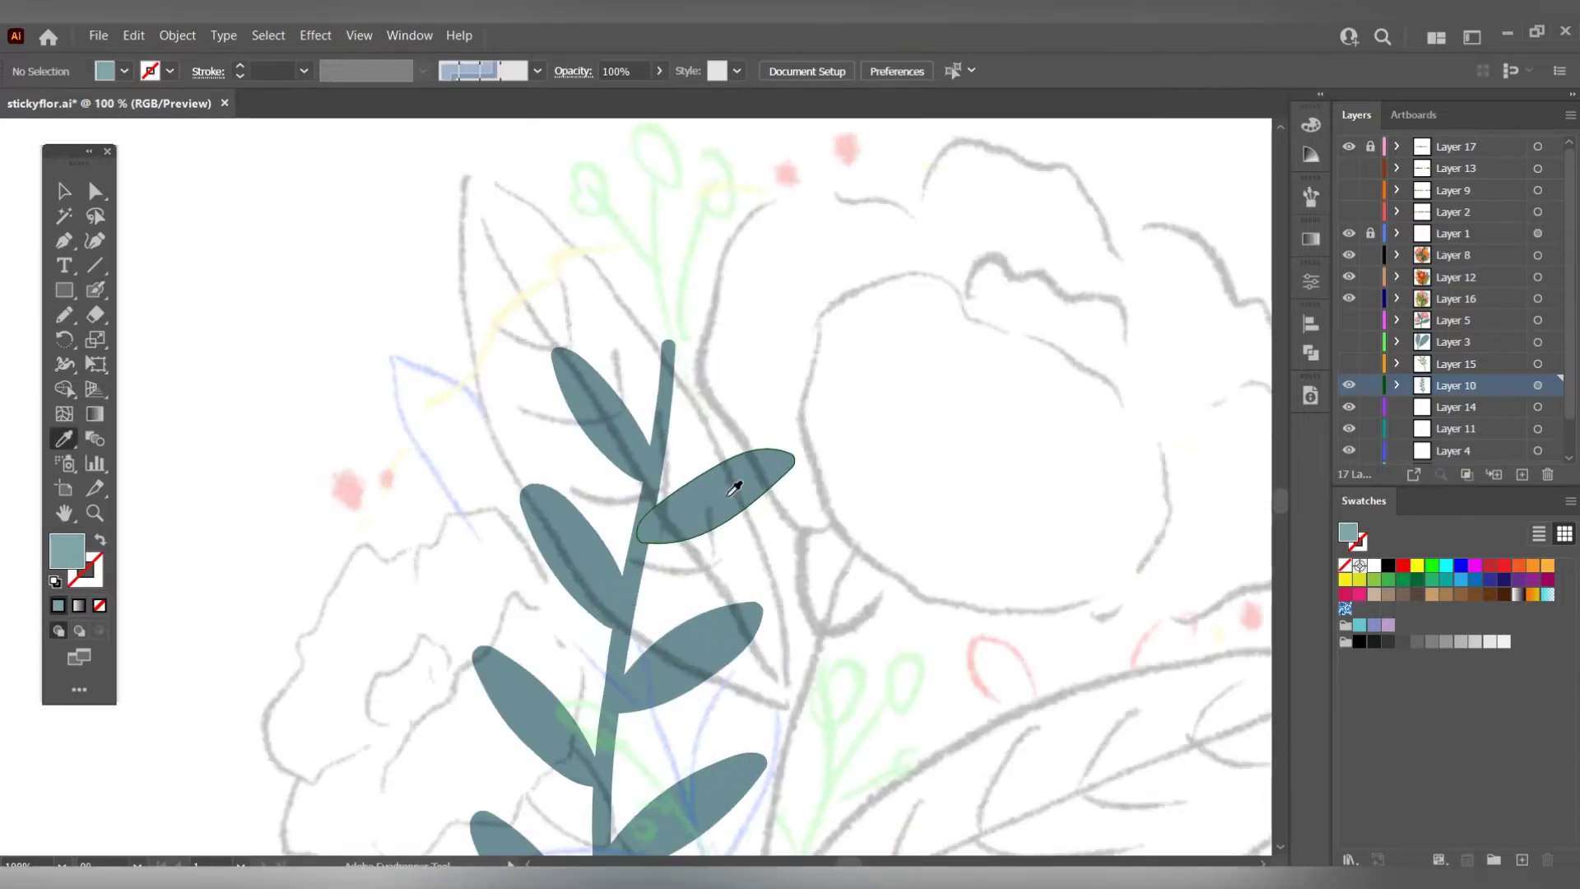
{"action": "left_click_drag", "start_coordinate": [629, 451], "coordinate": [577, 377]}
{"action": "left_click_drag", "start_coordinate": [675, 519], "coordinate": [764, 469]}
{"action": "mouse_move", "coordinate": [547, 502]}
{"action": "left_mouse_down"}
{"action": "mouse_move", "coordinate": [612, 586]}
{"action": "mouse_move", "coordinate": [691, 375]}
{"action": "left_mouse_up"}
{"action": "left_click_drag", "start_coordinate": [720, 465], "coordinate": [796, 412]}
{"action": "left_click_drag", "start_coordinate": [580, 473], "coordinate": [654, 550]}
{"action": "left_click_drag", "start_coordinate": [584, 633], "coordinate": [658, 725]}
{"action": "scroll", "coordinate": [658, 724], "scroll_direction": "down", "scroll_amount": 3}
{"action": "left_click_drag", "start_coordinate": [786, 424], "coordinate": [872, 358]}
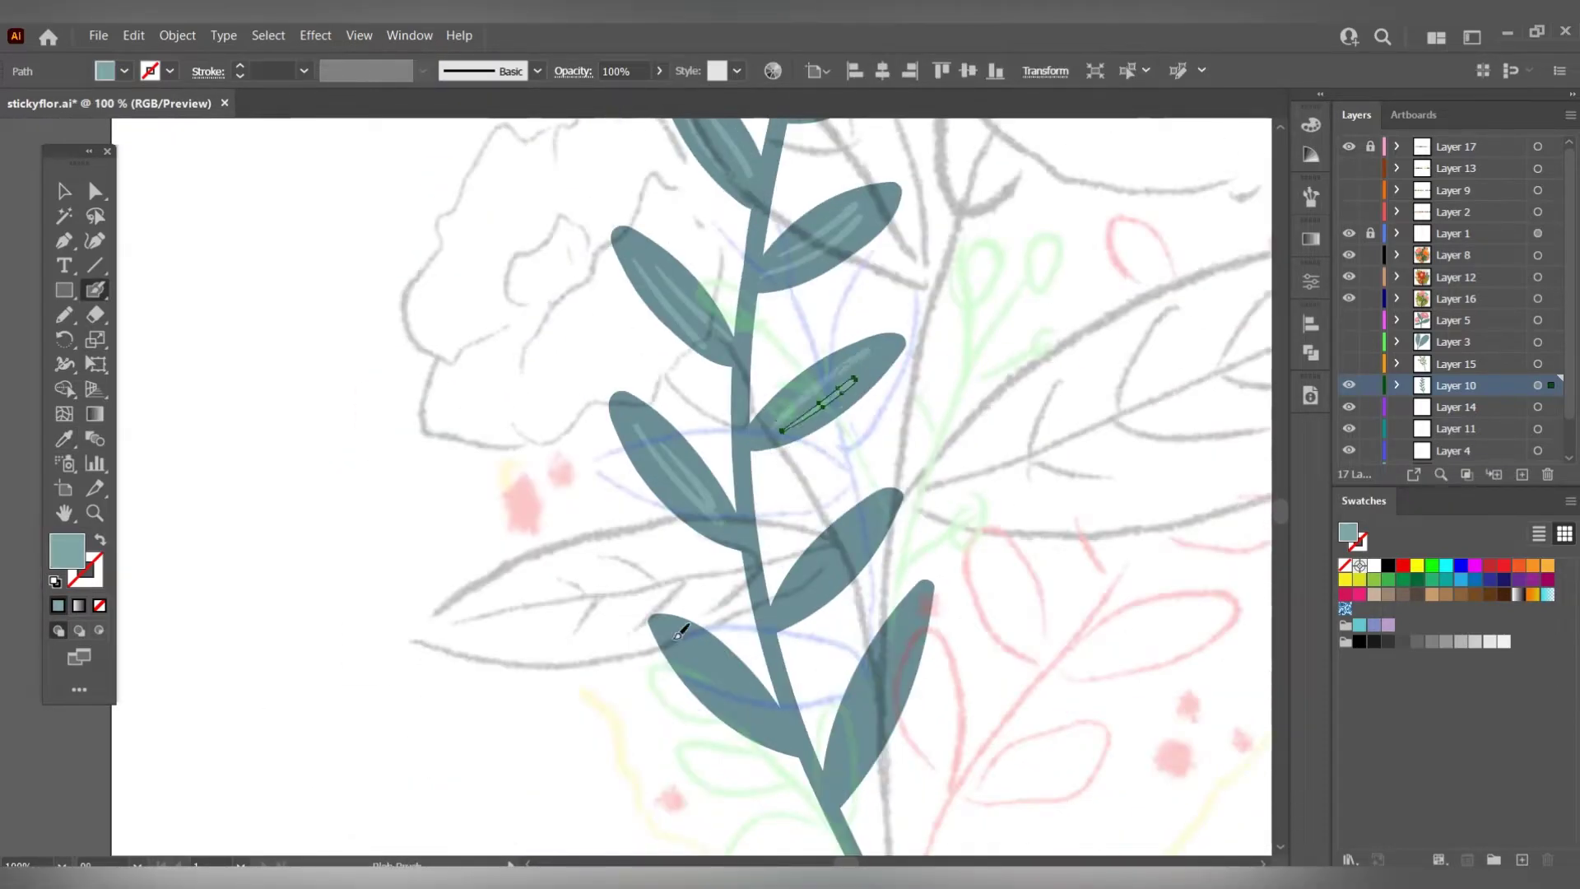
{"action": "left_click_drag", "start_coordinate": [694, 654], "coordinate": [769, 726]}
{"action": "left_click_drag", "start_coordinate": [791, 603], "coordinate": [868, 512]}
{"action": "scroll", "coordinate": [791, 493], "scroll_direction": "down", "scroll_amount": 3}
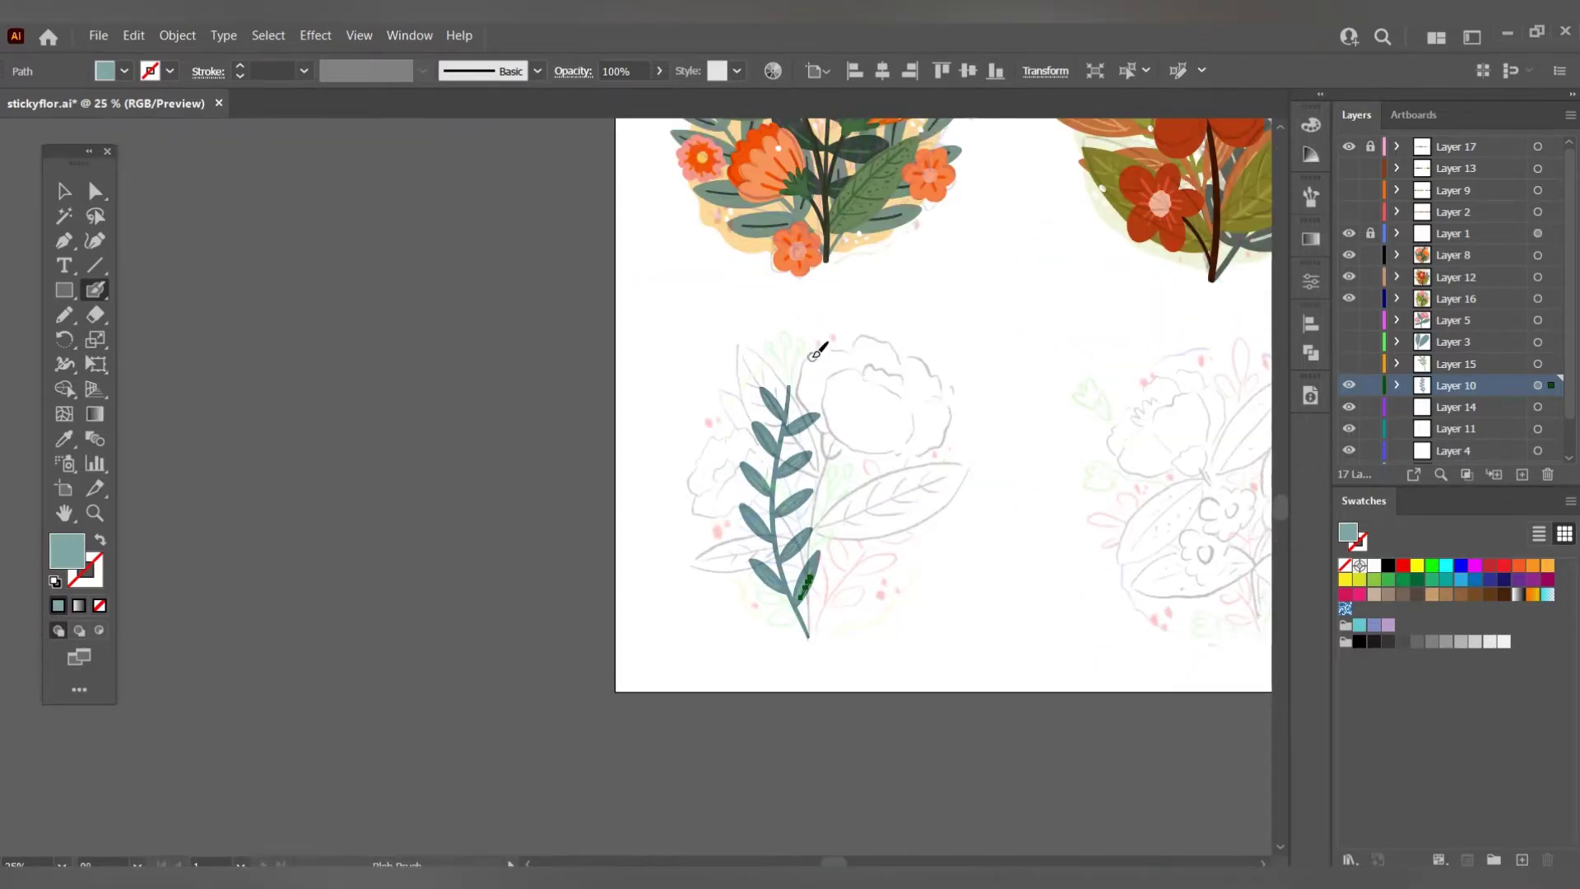
{"action": "scroll", "coordinate": [792, 419], "scroll_direction": "up", "scroll_amount": 2}
Paint branching twigs and small side twigs from the top of the stem.
{"action": "mouse_move", "coordinate": [779, 444]}
{"action": "left_mouse_down"}
{"action": "mouse_move", "coordinate": [688, 356]}
{"action": "mouse_move", "coordinate": [714, 343]}
{"action": "left_mouse_up"}
{"action": "mouse_move", "coordinate": [744, 400]}
{"action": "left_mouse_down"}
{"action": "mouse_move", "coordinate": [736, 339]}
{"action": "mouse_move", "coordinate": [758, 378]}
{"action": "left_mouse_up"}
{"action": "left_click_drag", "start_coordinate": [784, 449], "coordinate": [796, 329]}
{"action": "left_click_drag", "start_coordinate": [780, 409], "coordinate": [764, 398]}
{"action": "left_click_drag", "start_coordinate": [783, 449], "coordinate": [825, 333]}
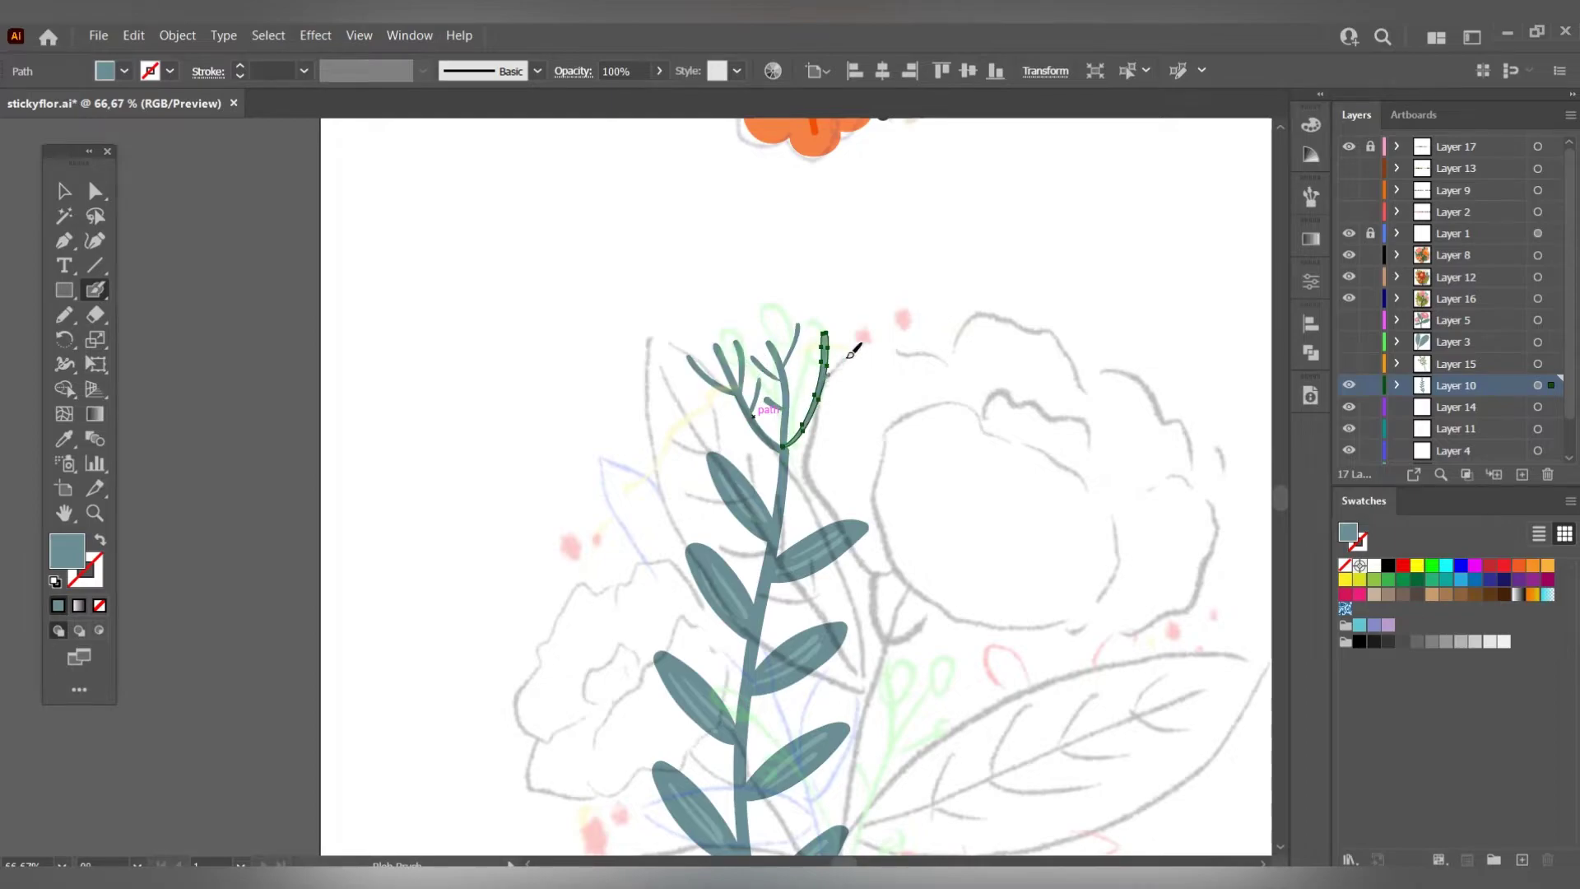
{"action": "left_click_drag", "start_coordinate": [784, 449], "coordinate": [907, 339]}
{"action": "left_click_drag", "start_coordinate": [892, 377], "coordinate": [880, 344]}
{"action": "mouse_move", "coordinate": [931, 384]}
{"action": "left_mouse_down"}
{"action": "mouse_move", "coordinate": [893, 385]}
{"action": "mouse_move", "coordinate": [930, 403]}
{"action": "left_mouse_up"}
{"action": "key", "text": "ctrl+0"}
Load the mauve-pink palette colour into the Blob Brush.
{"action": "key", "text": "i"}
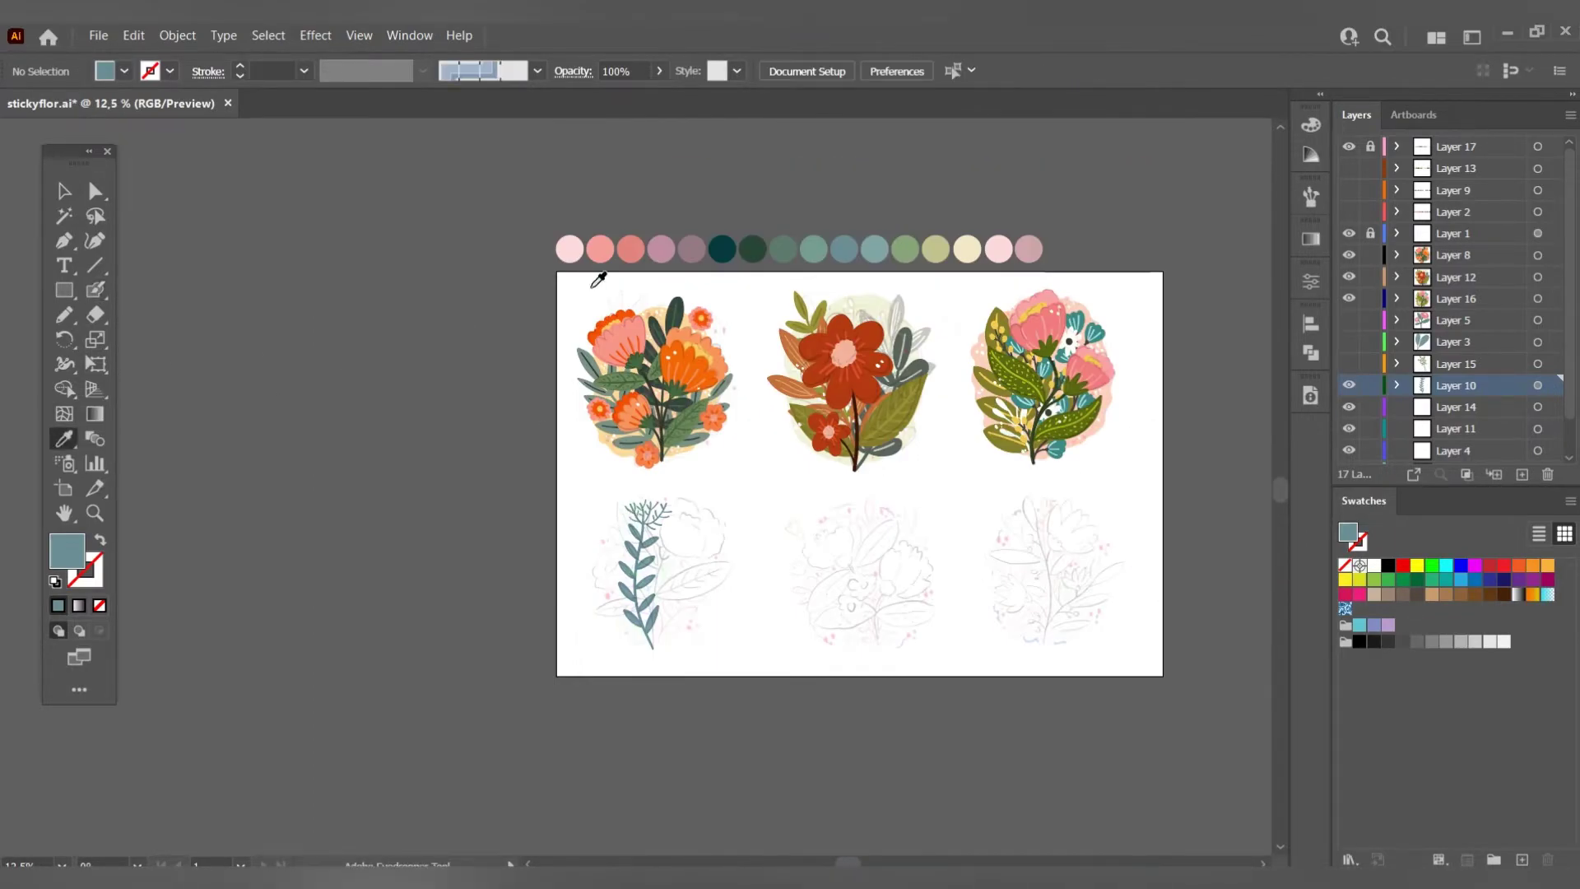
{"action": "left_click", "coordinate": [661, 248]}
{"action": "scroll", "coordinate": [650, 511], "scroll_direction": "up", "scroll_amount": 5}
{"action": "scroll", "coordinate": [650, 510], "scroll_direction": "up", "scroll_amount": 2}
{"action": "key", "text": "shift+b"}
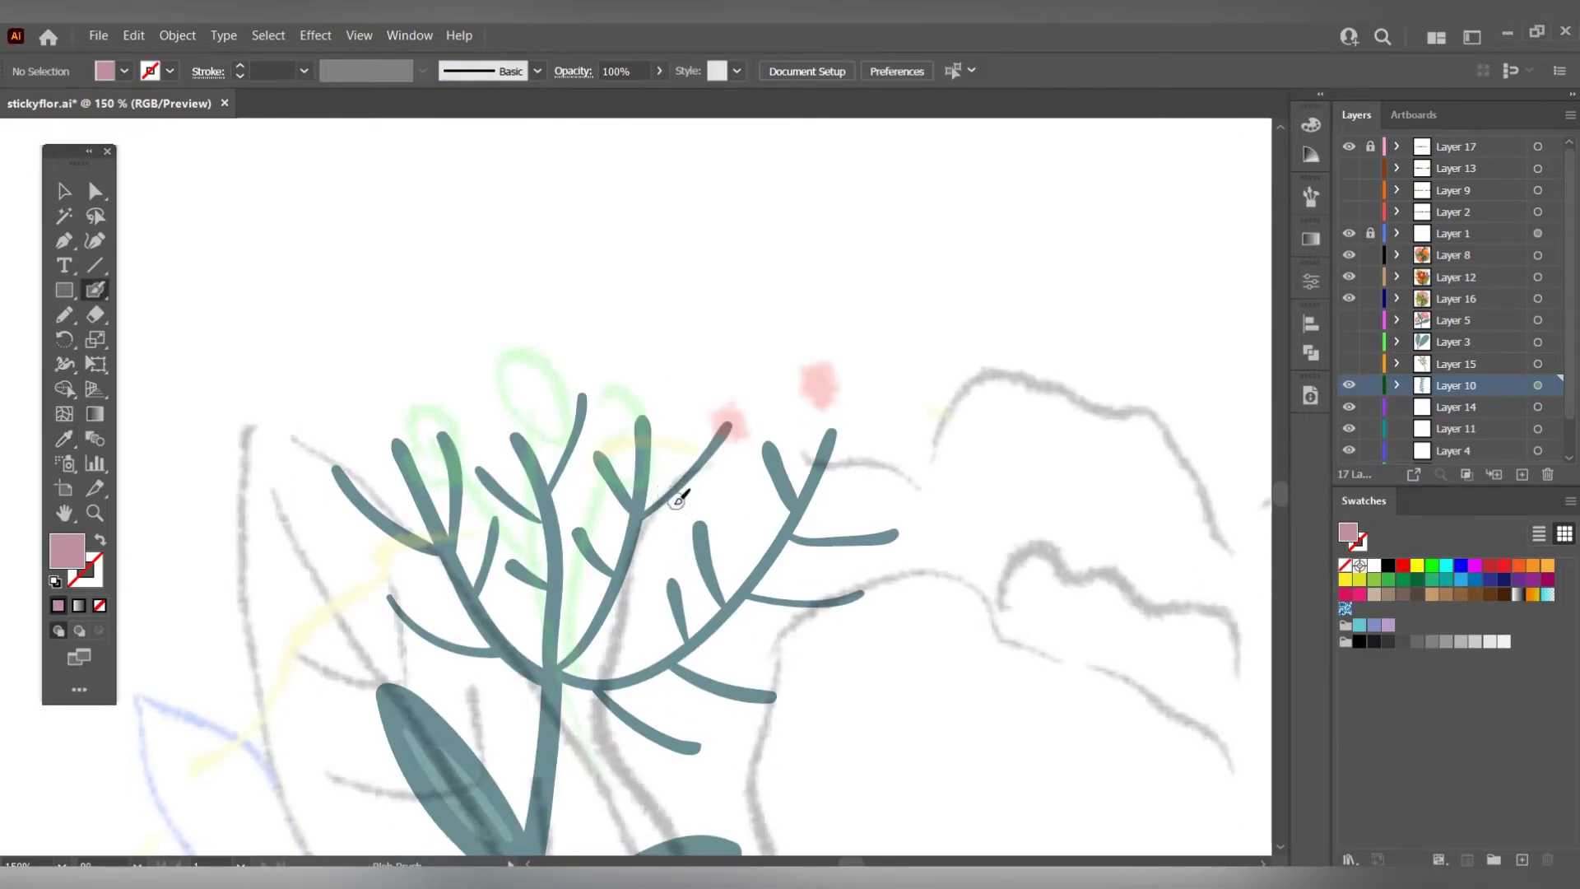
Dot mauve-pink berries along every twig, then select Layer 10's artwork.
{"action": "mouse_move", "coordinate": [677, 500]}
{"action": "left_mouse_down"}
{"action": "mouse_move", "coordinate": [720, 436]}
{"action": "mouse_move", "coordinate": [639, 417]}
{"action": "mouse_move", "coordinate": [607, 494]}
{"action": "mouse_move", "coordinate": [605, 564]}
{"action": "left_mouse_up"}
{"action": "mouse_move", "coordinate": [590, 510]}
{"action": "left_mouse_down"}
{"action": "mouse_move", "coordinate": [583, 399]}
{"action": "mouse_move", "coordinate": [512, 423]}
{"action": "mouse_move", "coordinate": [509, 578]}
{"action": "left_mouse_up"}
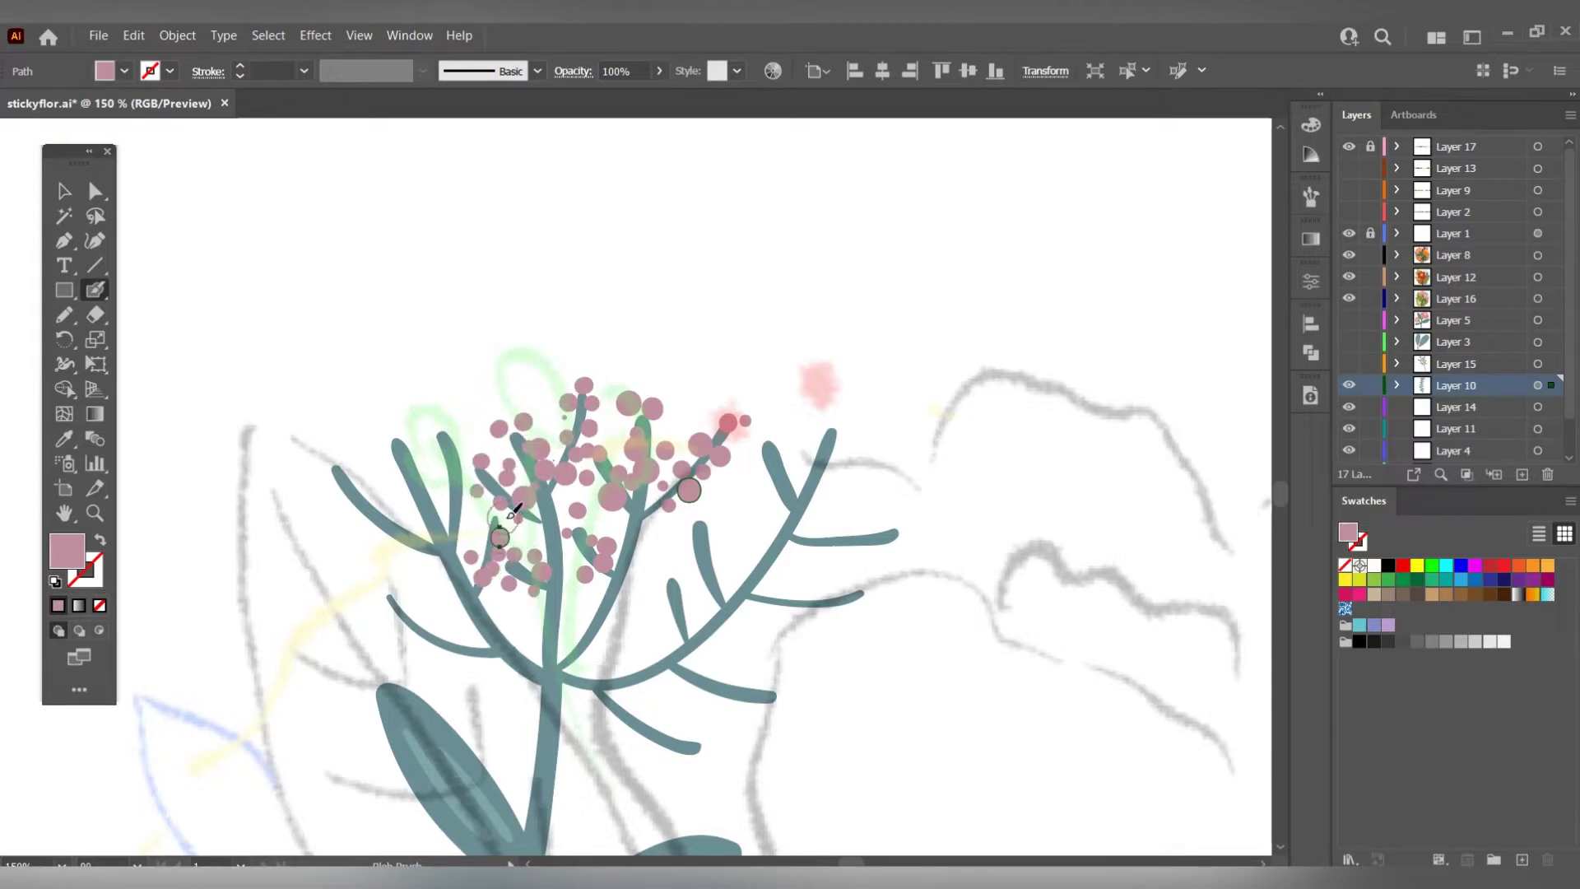
{"action": "mouse_move", "coordinate": [514, 512]}
{"action": "left_mouse_down"}
{"action": "mouse_move", "coordinate": [448, 437]}
{"action": "mouse_move", "coordinate": [387, 437]}
{"action": "mouse_move", "coordinate": [338, 498]}
{"action": "mouse_move", "coordinate": [403, 556]}
{"action": "mouse_move", "coordinate": [388, 600]}
{"action": "mouse_move", "coordinate": [461, 664]}
{"action": "left_mouse_up"}
{"action": "mouse_move", "coordinate": [688, 625]}
{"action": "left_mouse_down"}
{"action": "mouse_move", "coordinate": [680, 568]}
{"action": "mouse_move", "coordinate": [634, 705]}
{"action": "mouse_move", "coordinate": [712, 733]}
{"action": "mouse_move", "coordinate": [705, 670]}
{"action": "mouse_move", "coordinate": [782, 705]}
{"action": "left_mouse_up"}
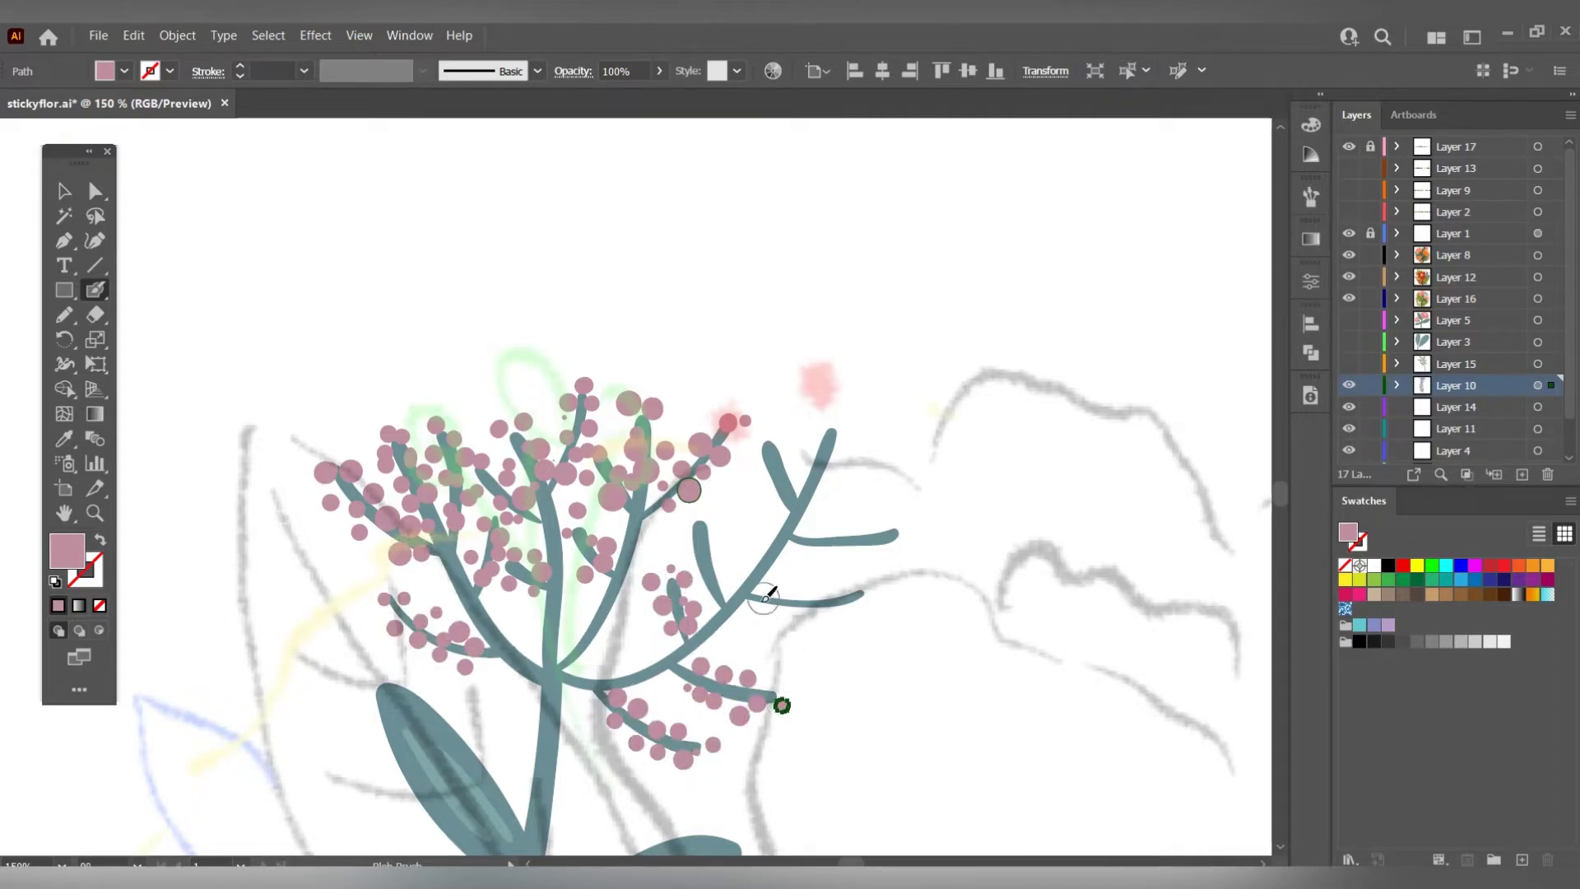
{"action": "left_click_drag", "start_coordinate": [866, 609], "coordinate": [872, 589]}
{"action": "left_click_drag", "start_coordinate": [724, 581], "coordinate": [689, 518]}
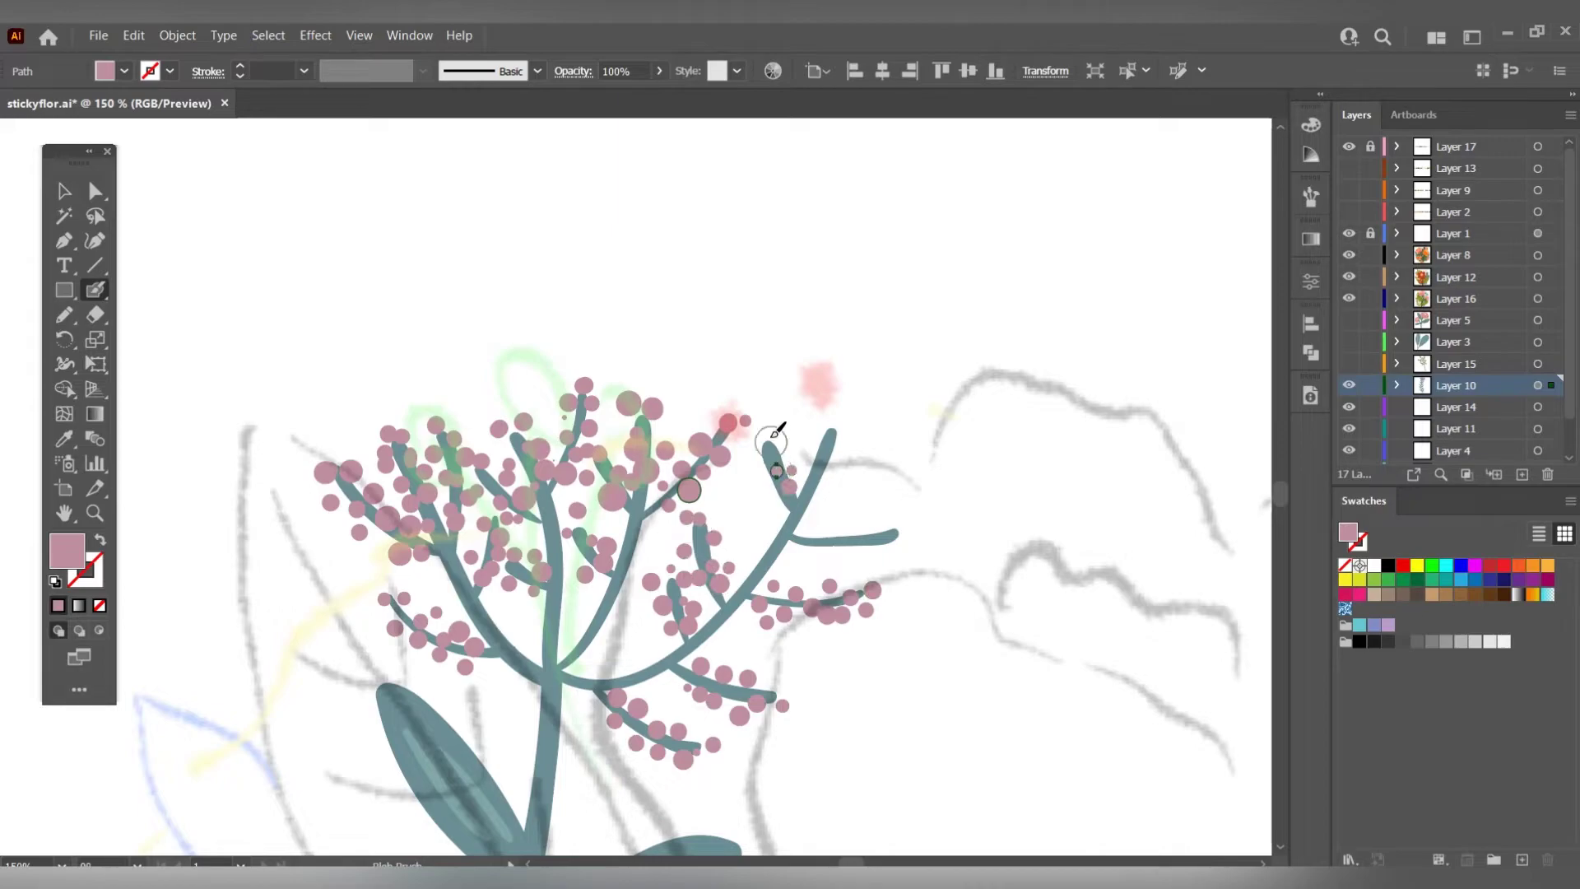
{"action": "left_click_drag", "start_coordinate": [790, 454], "coordinate": [837, 553]}
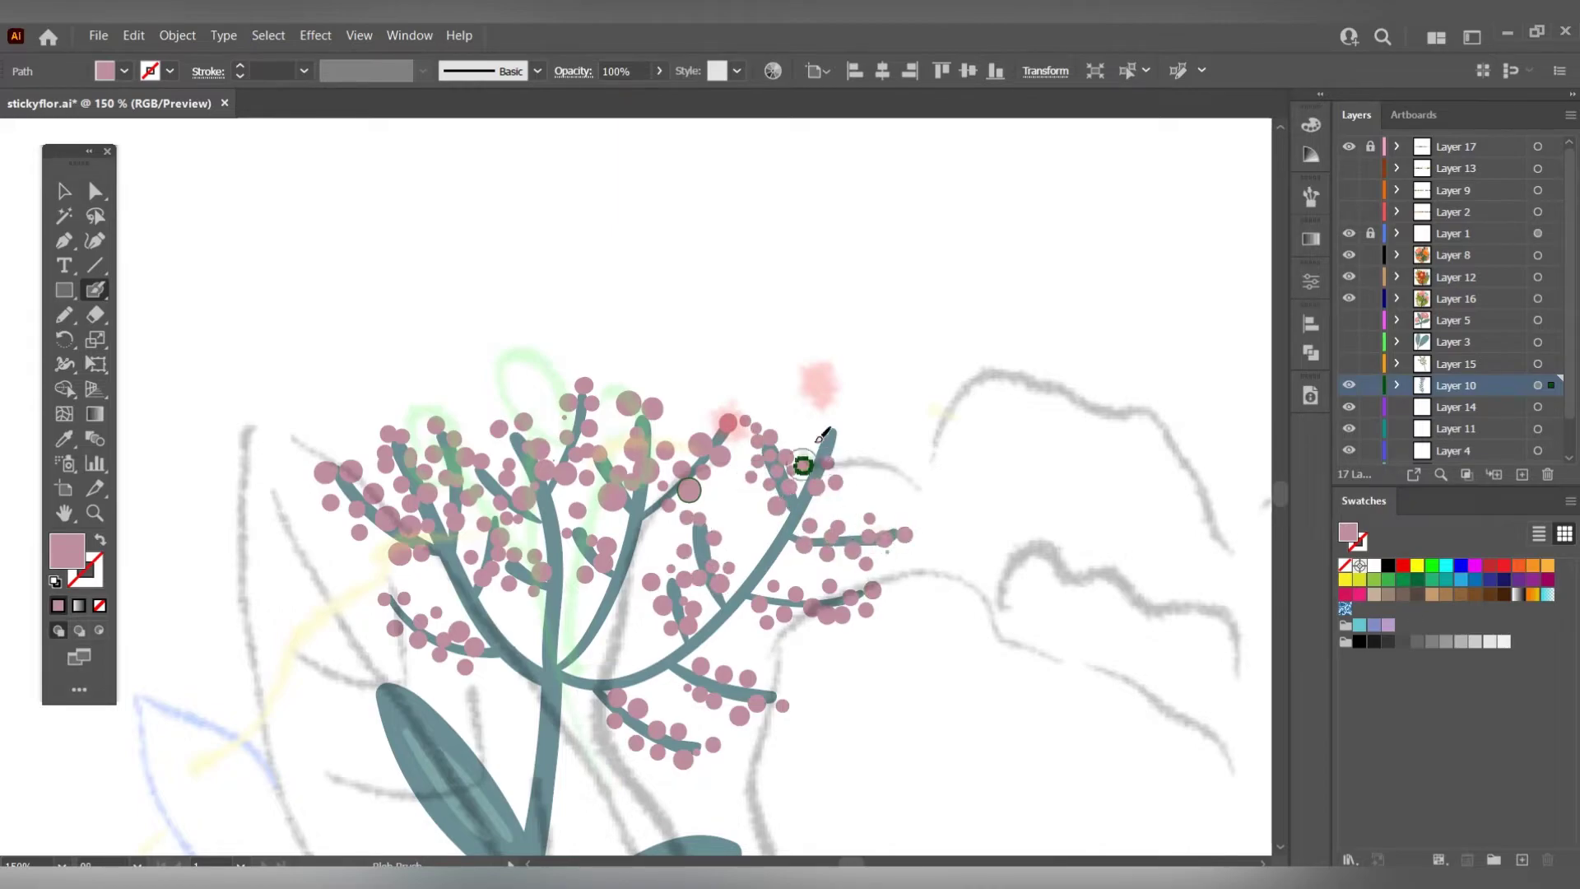
{"action": "key", "text": "ctrl+minus"}
{"action": "key", "text": "ctrl+minus"}
{"action": "key", "text": "ctrl+minus"}
{"action": "key", "text": "ctrl+minus"}
{"action": "key", "text": "ctrl+minus"}
{"action": "key", "text": "v"}
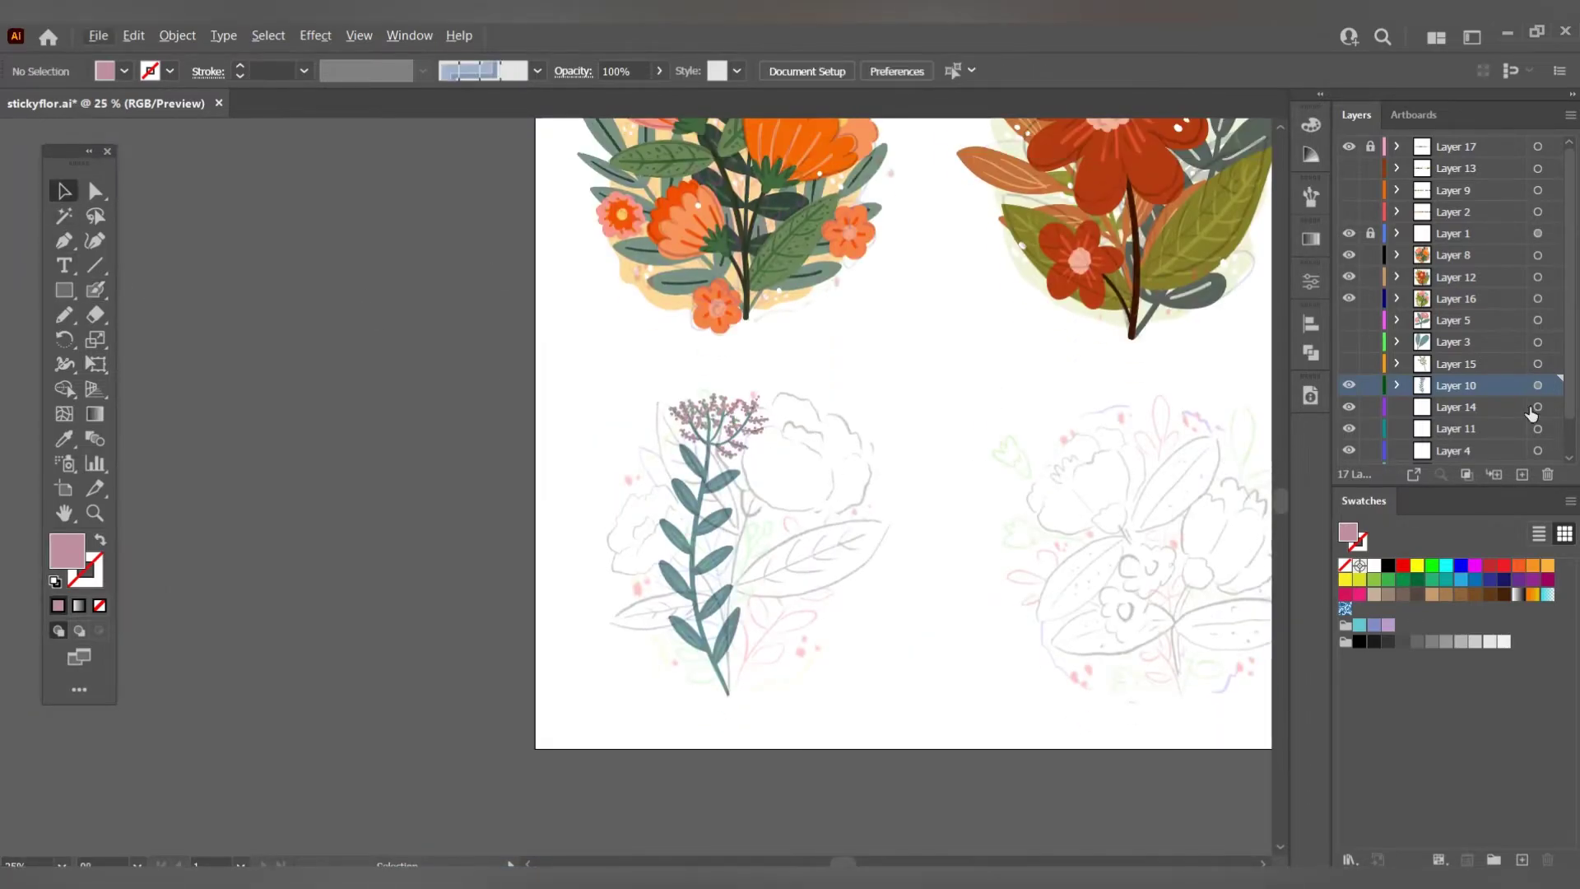
{"action": "left_click", "coordinate": [1536, 385]}
Deselect the sprig, show Layers 5, 3, 15 and 14, then hide Layer 5.
{"action": "key", "text": "ctrl+shift+a"}
{"action": "left_click_drag", "start_coordinate": [1349, 320], "coordinate": [1349, 407]}
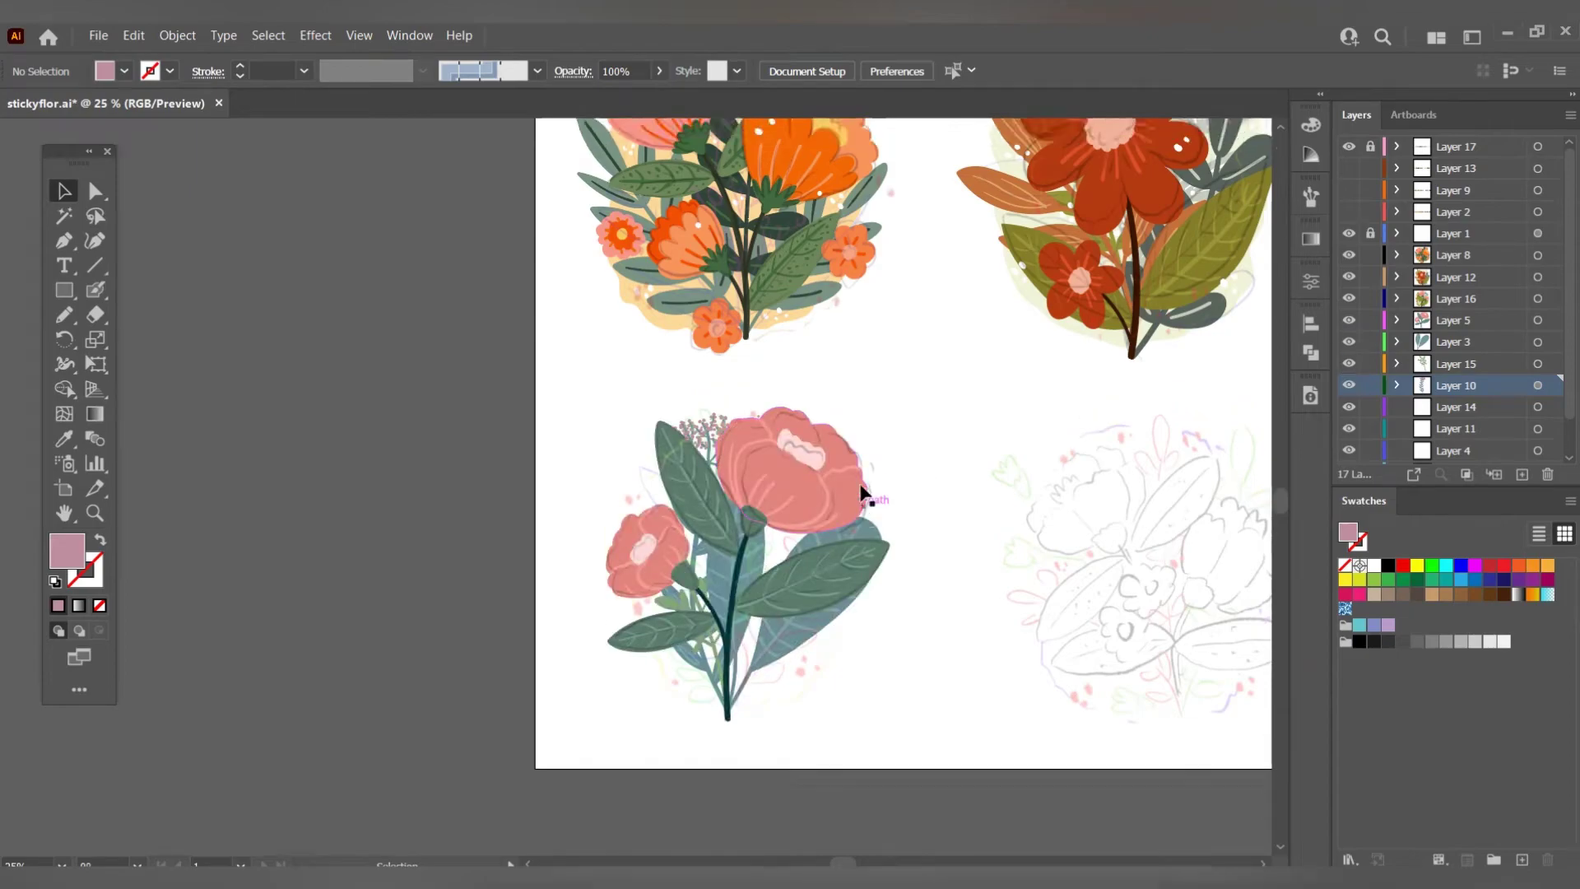
{"action": "key", "text": "ctrl+minus"}
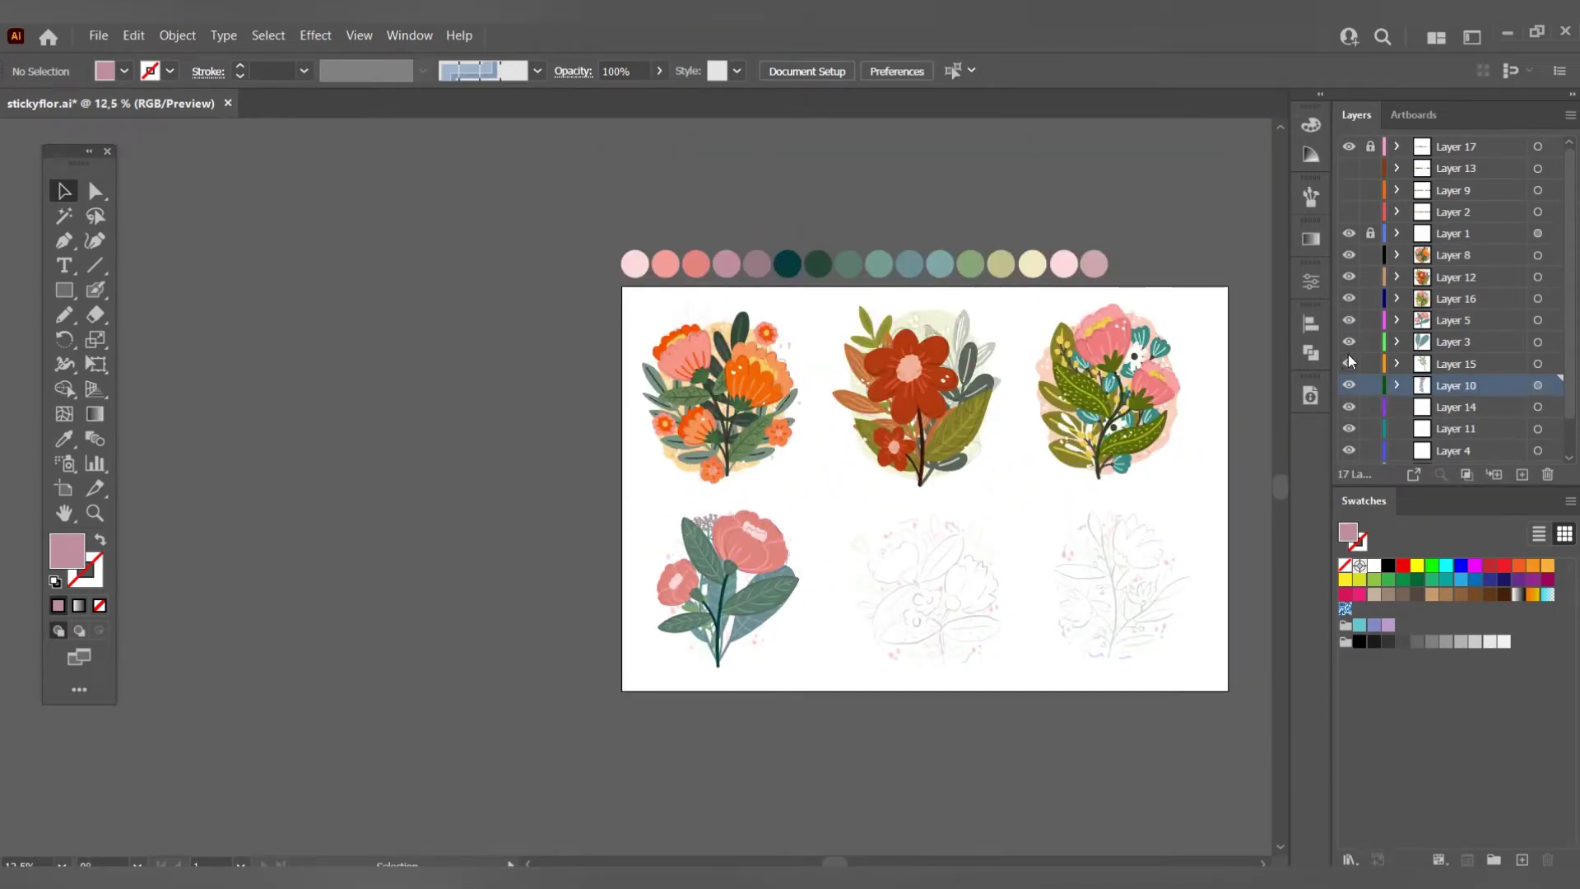
{"action": "left_click", "coordinate": [1349, 320]}
Sample the dark green leaf colour and briefly isolate the dark green leaf group.
{"action": "scroll", "coordinate": [779, 626], "scroll_direction": "up", "scroll_amount": 3}
{"action": "key", "text": "i"}
{"action": "left_click", "coordinate": [632, 610]}
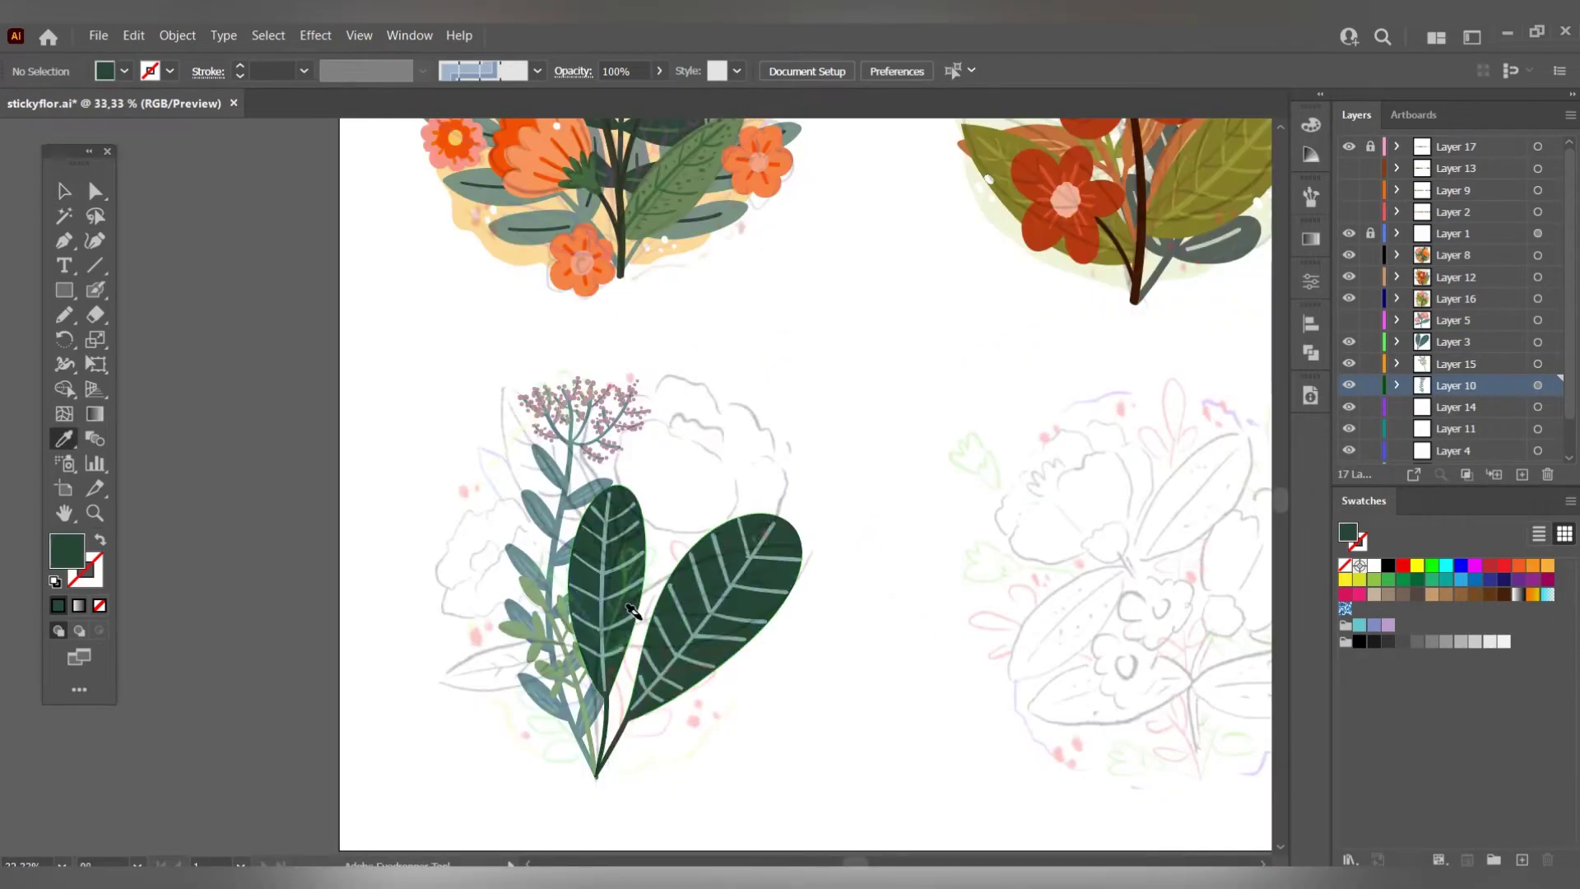
{"action": "key", "text": "v"}
{"action": "key", "text": "ctrl+minus"}
{"action": "key", "text": "ctrl+minus"}
{"action": "double_click", "coordinate": [527, 650]}
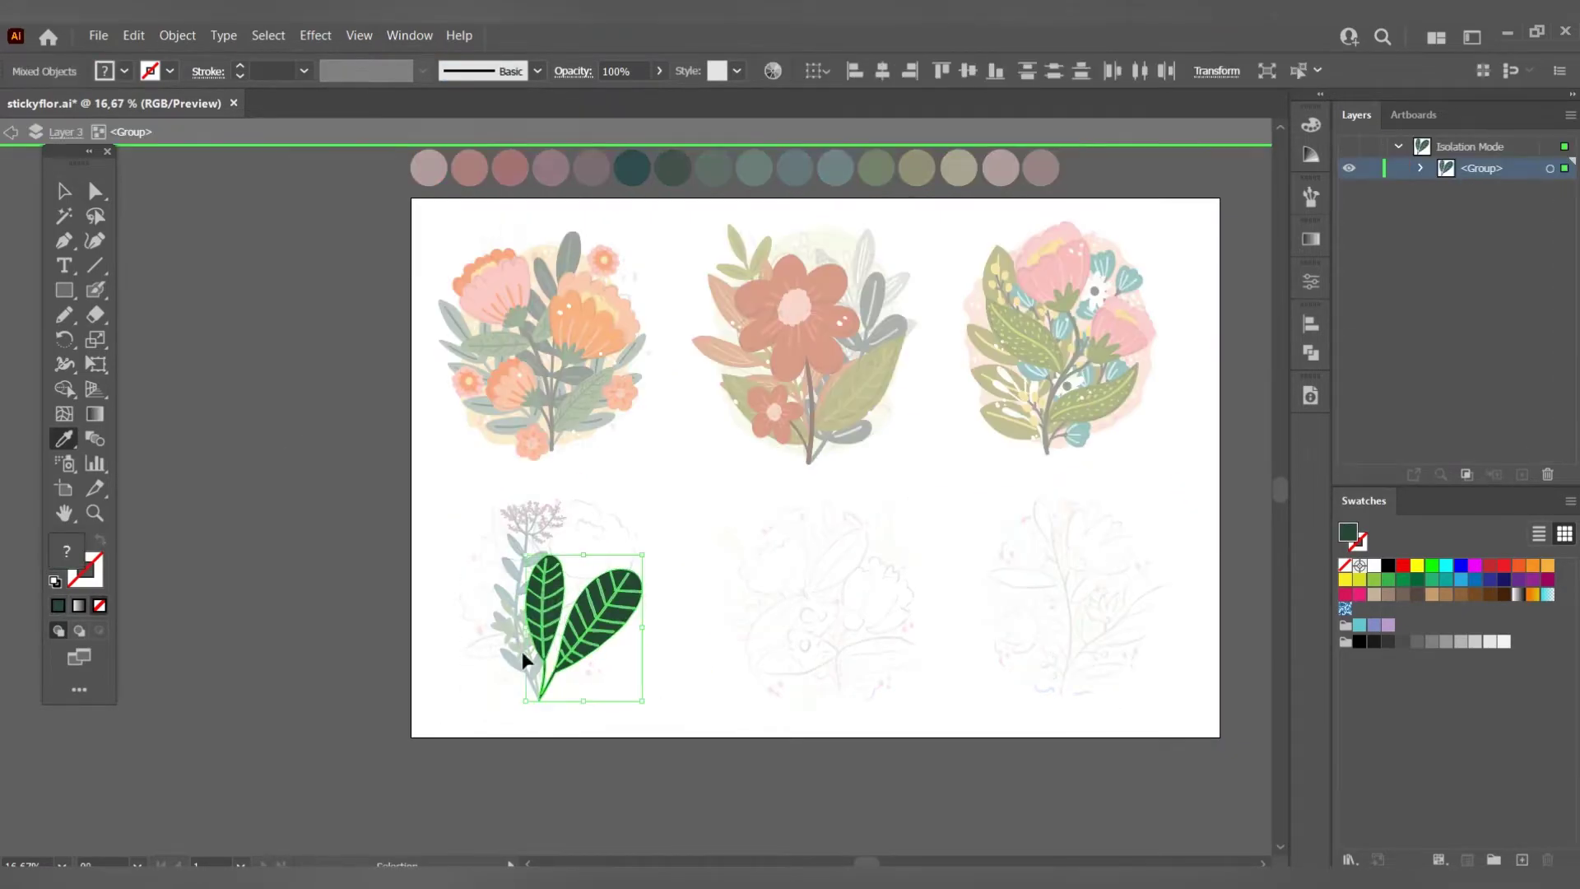
{"action": "left_click", "coordinate": [522, 650]}
{"action": "key", "text": "Escape"}
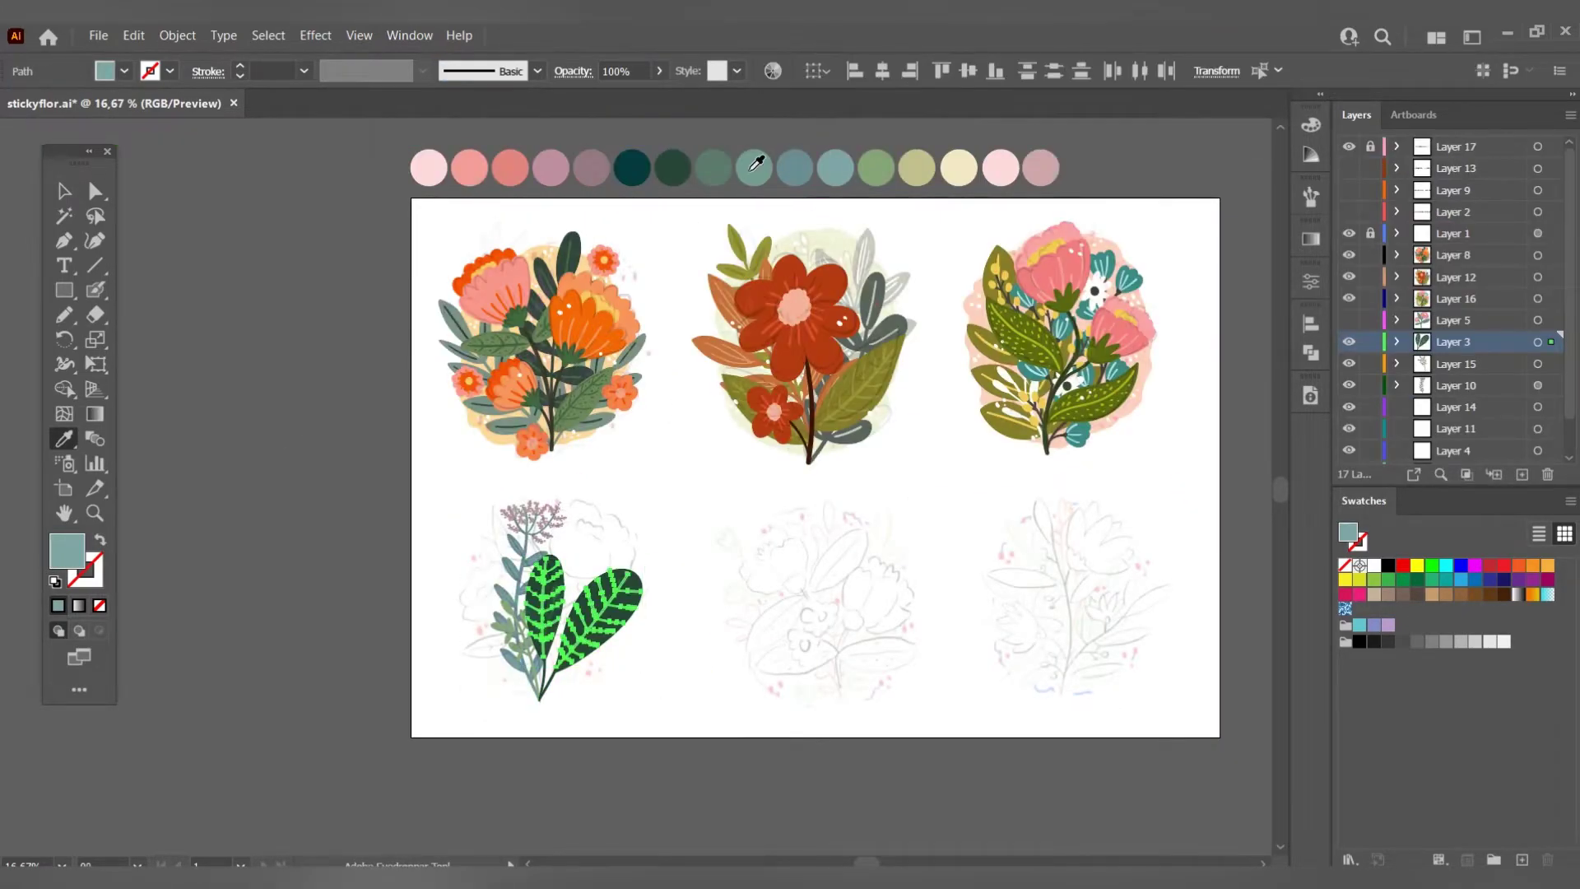
{"action": "left_click", "coordinate": [713, 168]}
{"action": "key", "text": "ctrl+shift+a"}
Move Layer 3 below Layer 10, show Layer 5 again, and nudge a pink-bouquet leaf.
{"action": "left_click_drag", "start_coordinate": [1469, 354], "coordinate": [1456, 395]}
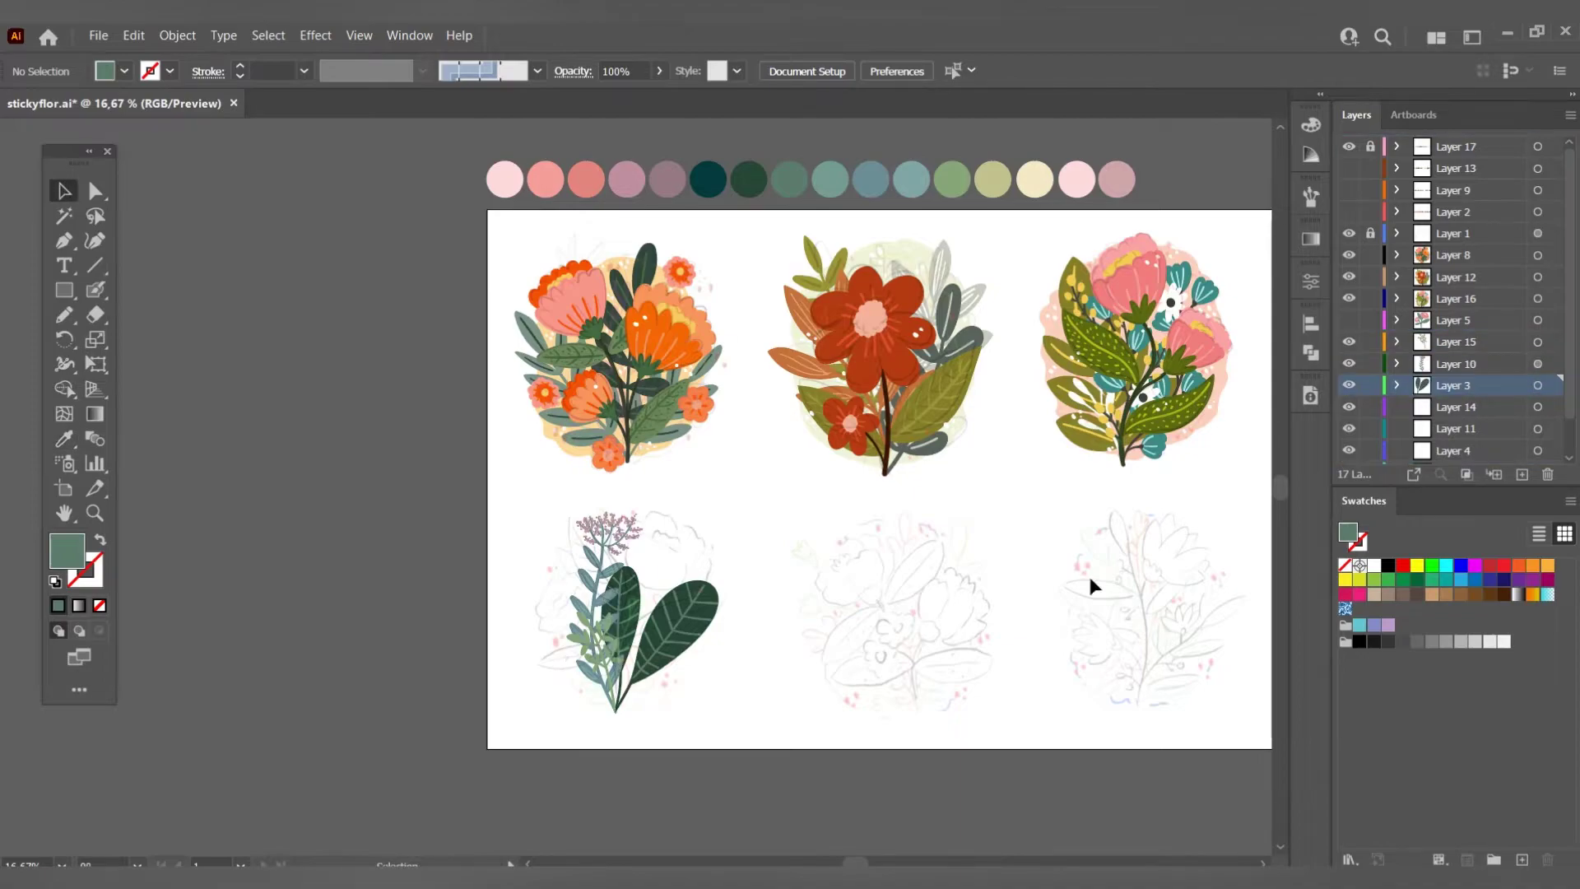
{"action": "scroll", "coordinate": [646, 572], "scroll_direction": "up", "scroll_amount": 2}
{"action": "left_click", "coordinate": [1349, 320]}
{"action": "mouse_move", "coordinate": [735, 554]}
{"action": "left_mouse_down"}
{"action": "mouse_move", "coordinate": [671, 572]}
{"action": "mouse_move", "coordinate": [683, 576]}
{"action": "left_mouse_up"}
{"action": "scroll", "coordinate": [671, 572], "scroll_direction": "down", "scroll_amount": 2}
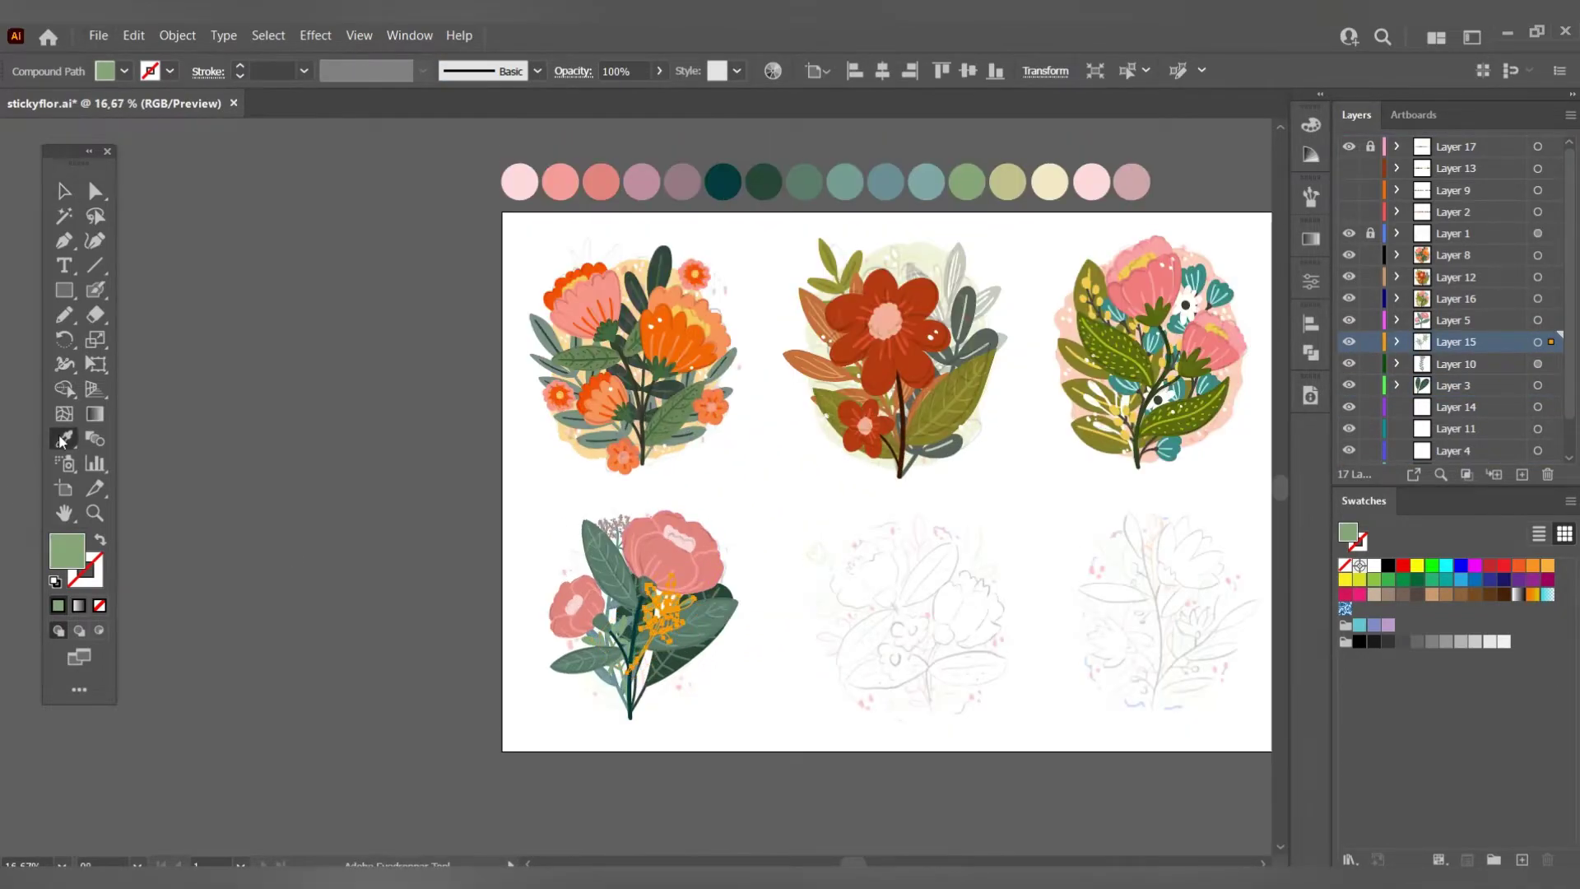
{"action": "key", "text": "i"}
{"action": "scroll", "coordinate": [728, 561], "scroll_direction": "up", "scroll_amount": 1}
{"action": "scroll", "coordinate": [695, 505], "scroll_direction": "down", "scroll_amount": 2}
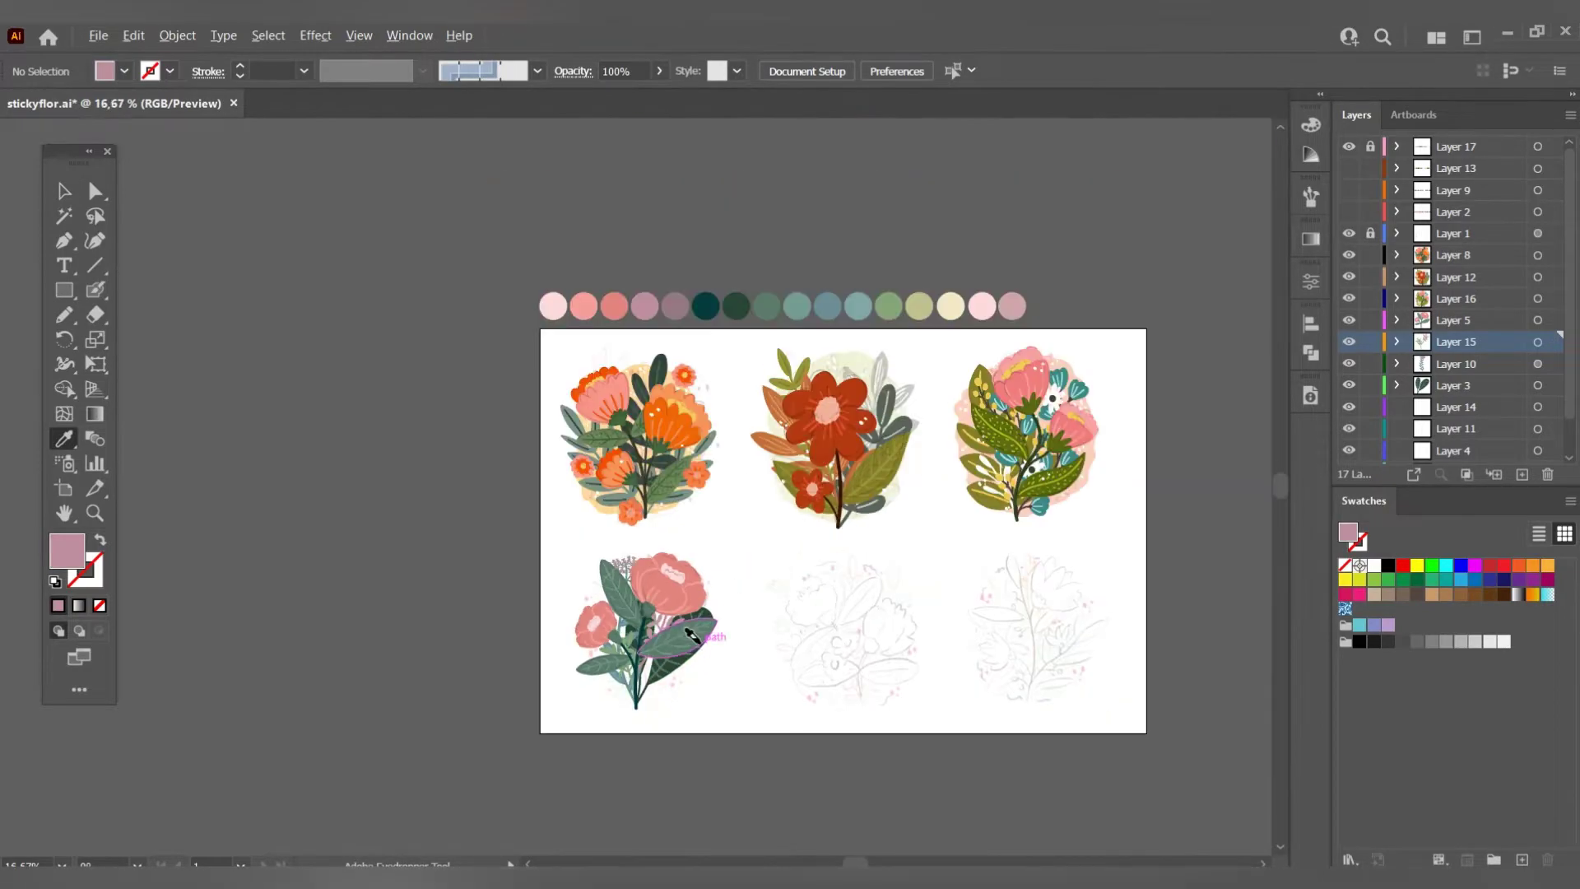
{"action": "scroll", "coordinate": [867, 480], "scroll_direction": "up", "scroll_amount": 1}
Hide Layers 5, 15 and 10, and make Layer 14 the Blob Brush drawing layer.
{"action": "left_click_drag", "start_coordinate": [1350, 364], "coordinate": [1350, 320]}
{"action": "scroll", "coordinate": [537, 695], "scroll_direction": "up", "scroll_amount": 2}
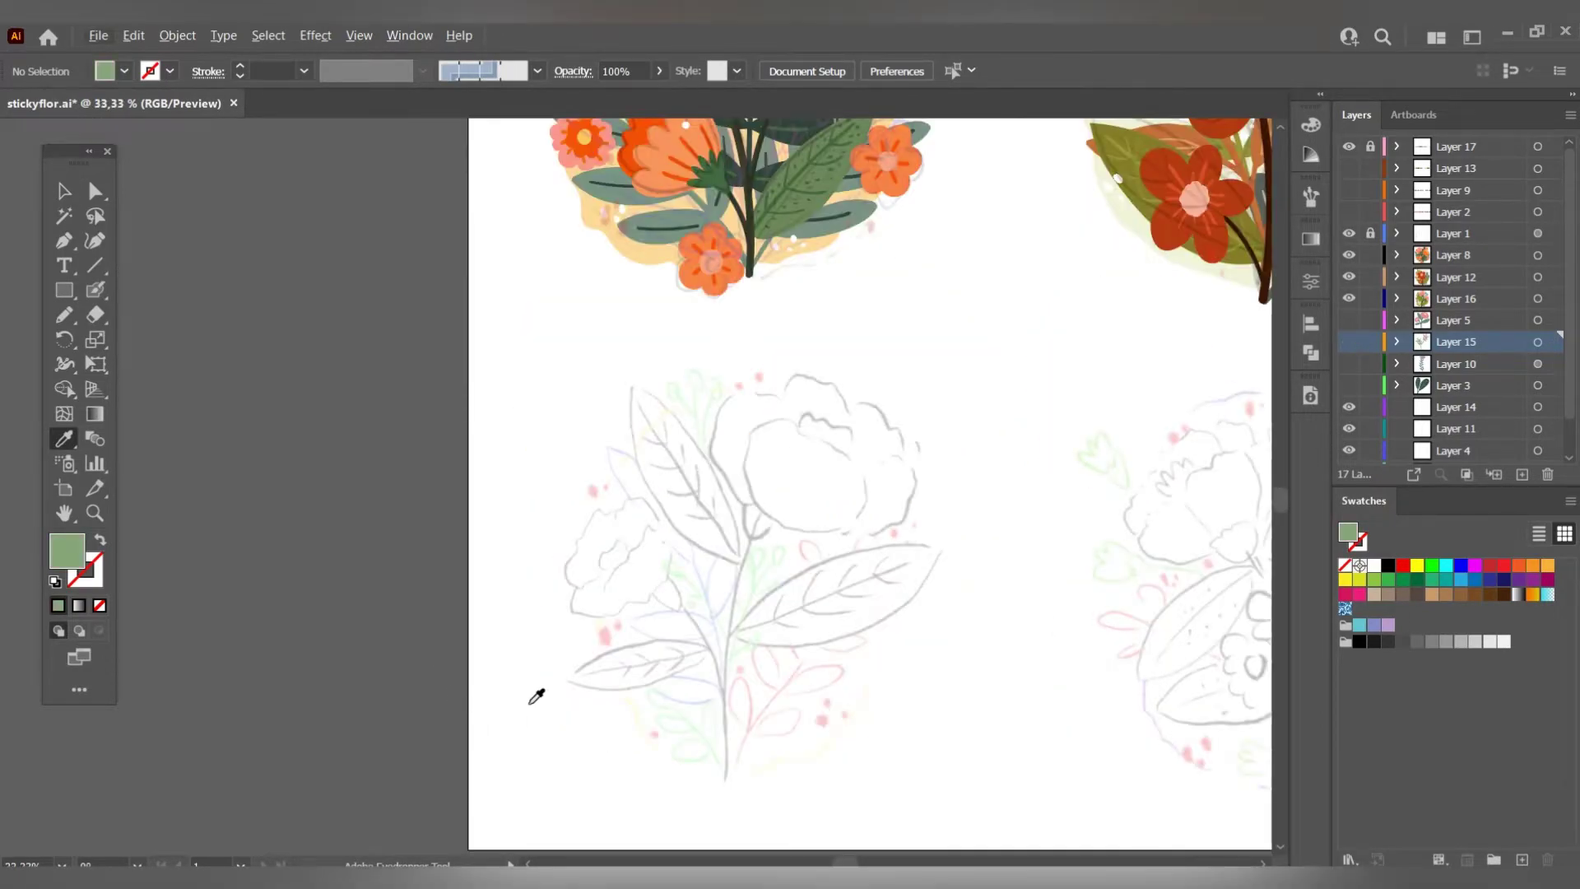
{"action": "scroll", "coordinate": [556, 674], "scroll_direction": "down", "scroll_amount": 1}
{"action": "key", "text": "shift+b"}
{"action": "left_click", "coordinate": [1456, 407]}
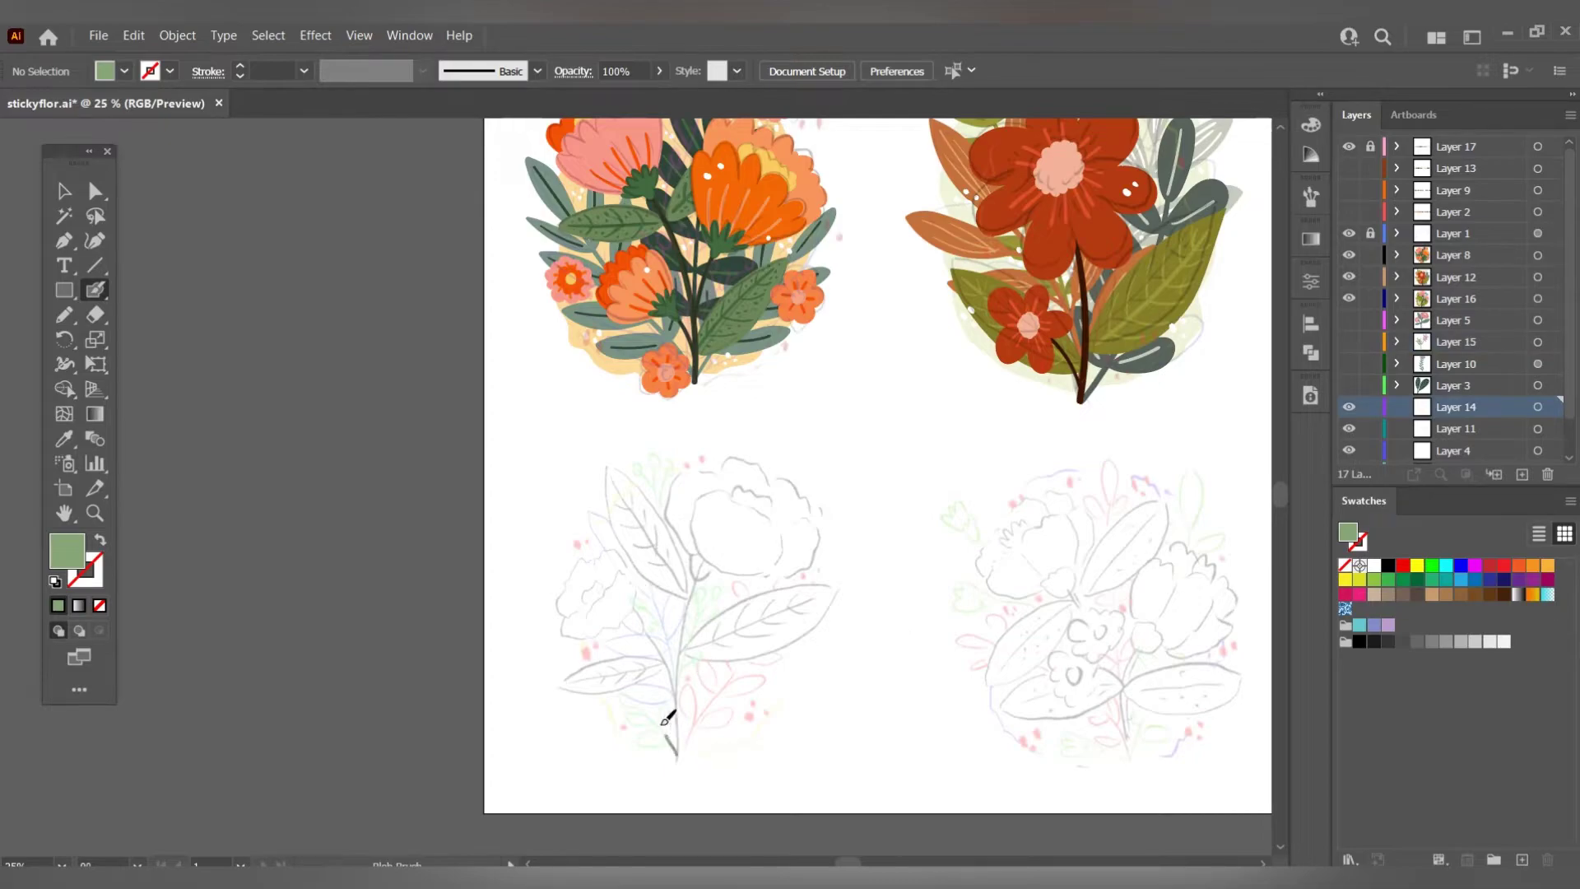
Paint three long sage-green leaves up the left, middle and right of the bottom-left sketch.
{"action": "left_click_drag", "start_coordinate": [679, 751], "coordinate": [590, 496]}
{"action": "key", "text": "ctrl+z"}
{"action": "left_click_drag", "start_coordinate": [640, 709], "coordinate": [626, 528]}
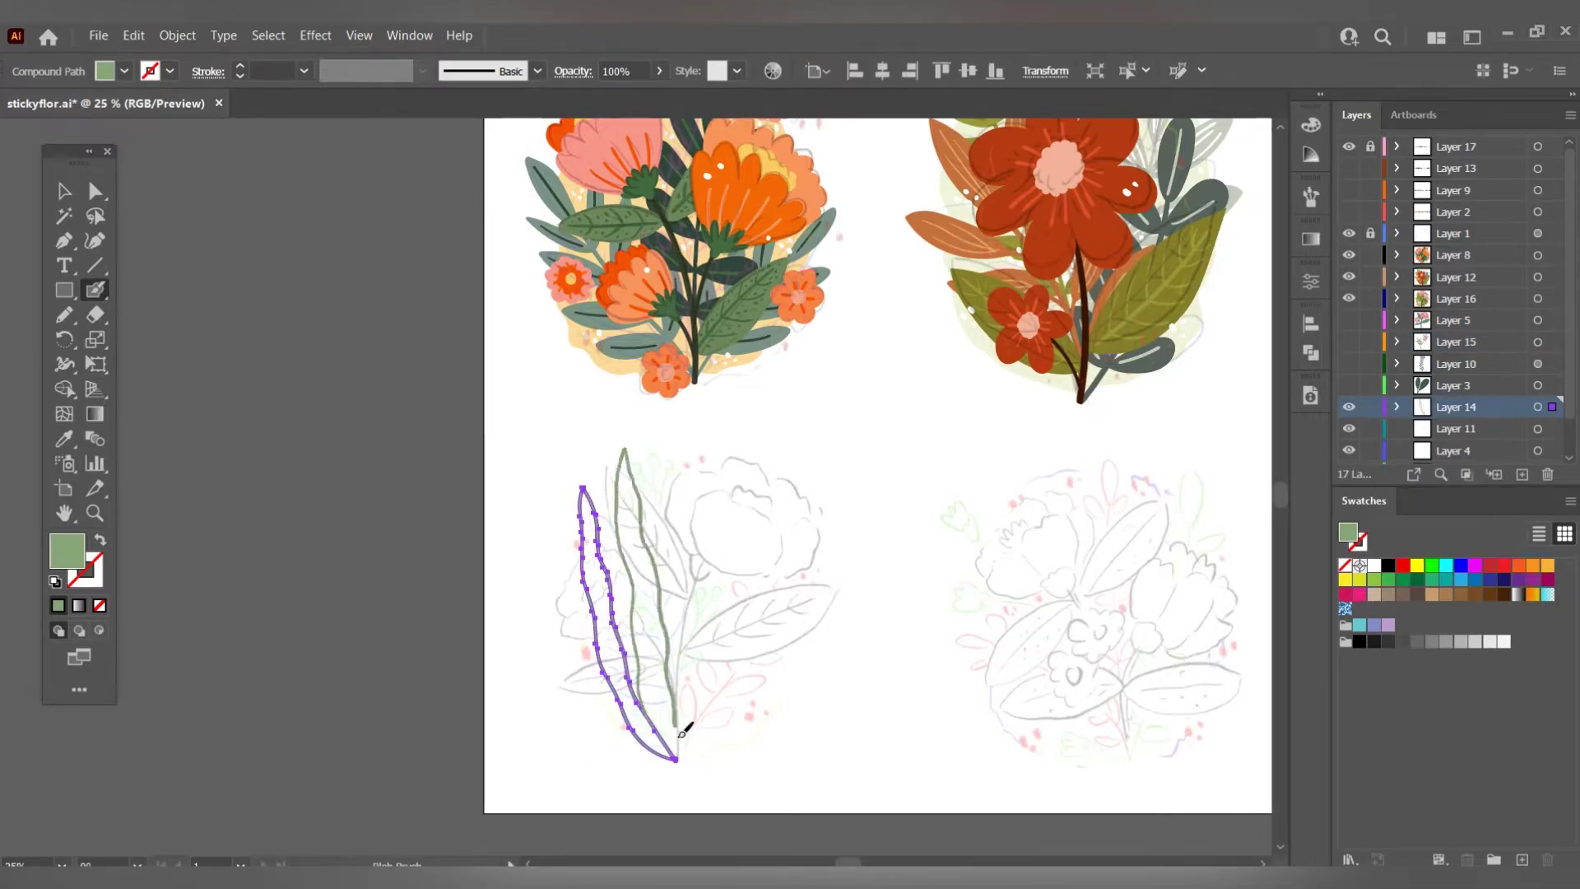
{"action": "left_click_drag", "start_coordinate": [682, 729], "coordinate": [677, 756]}
{"action": "left_click_drag", "start_coordinate": [681, 679], "coordinate": [677, 753]}
{"action": "left_click_drag", "start_coordinate": [676, 758], "coordinate": [728, 662]}
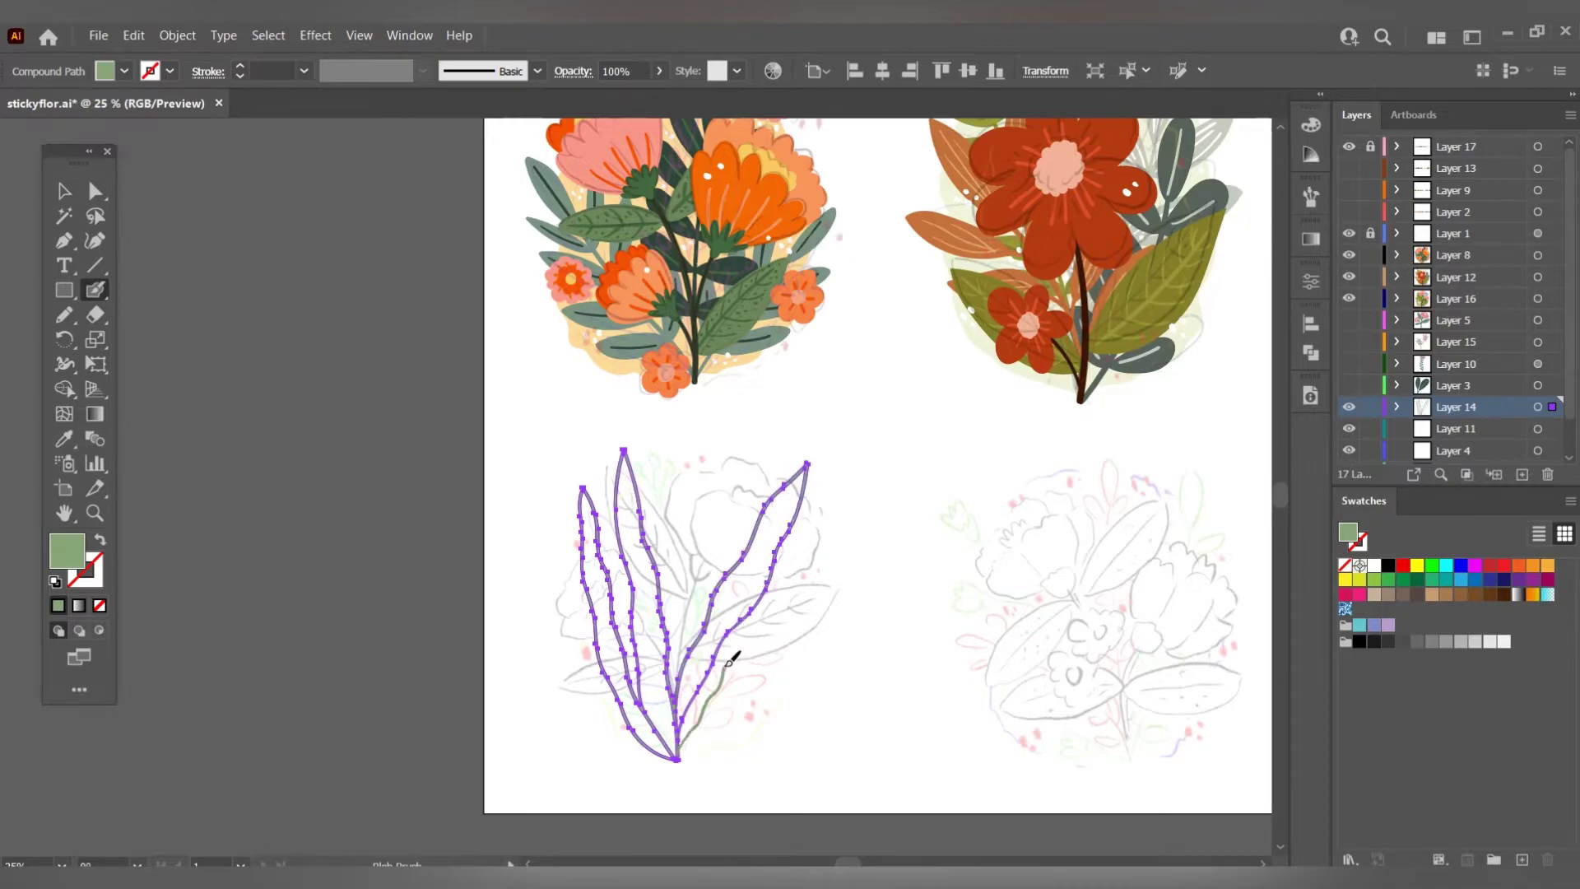
{"action": "scroll", "coordinate": [741, 515], "scroll_direction": "up", "scroll_amount": 2}
{"action": "scroll", "coordinate": [745, 490], "scroll_direction": "down", "scroll_amount": 1}
Deselect the leaves, sample the pale olive swatch, and dab olive speckles onto them.
{"action": "key", "text": "a"}
{"action": "key", "text": "ctrl+shift+a"}
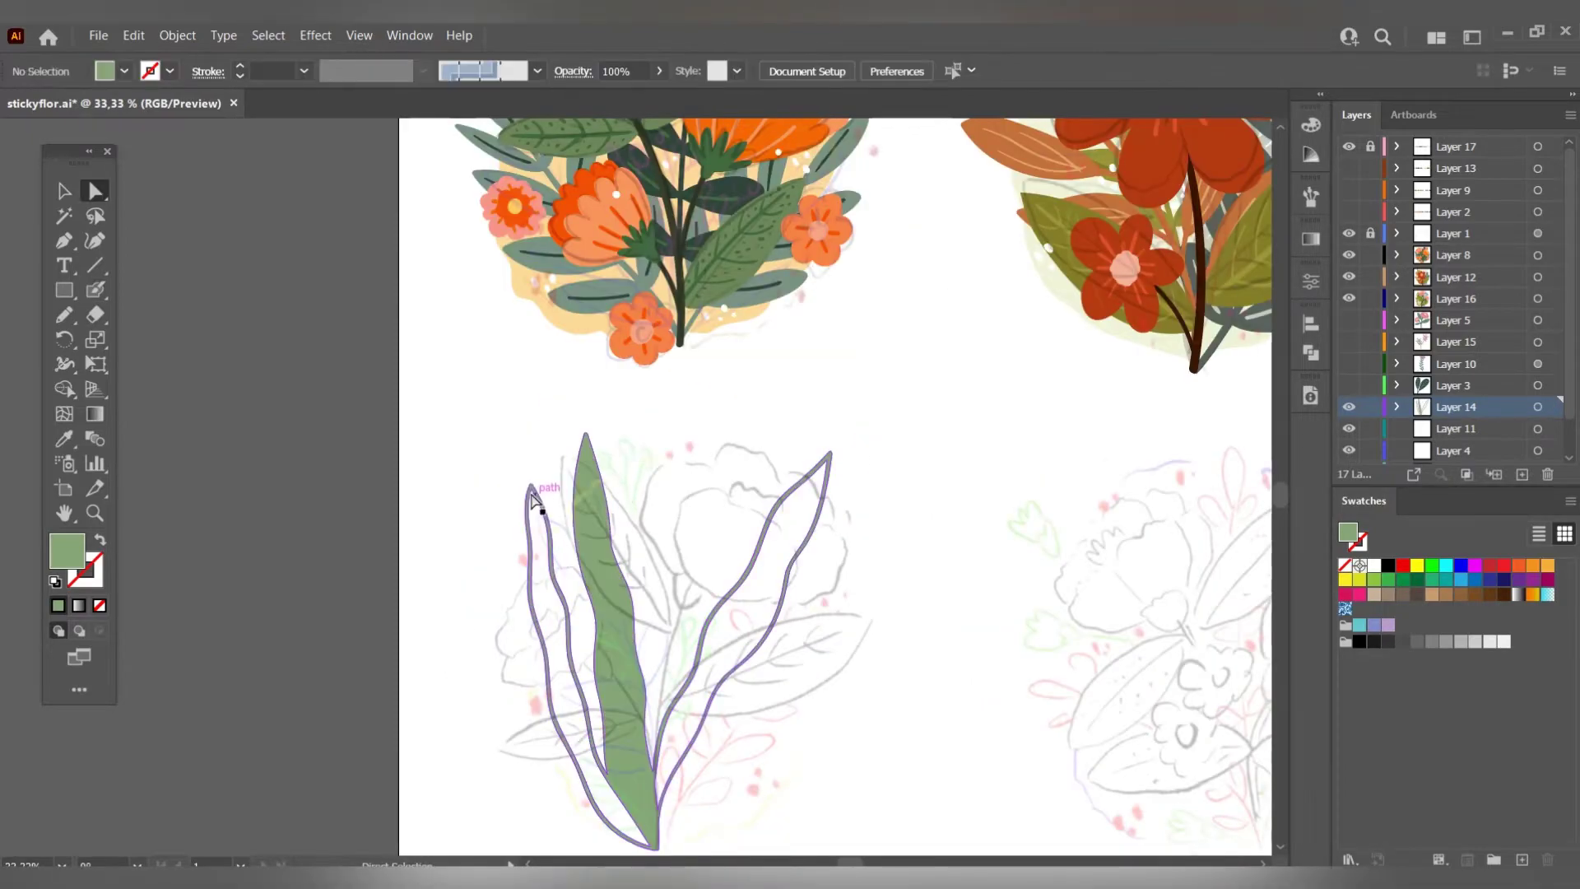
{"action": "left_click", "coordinate": [826, 471]}
{"action": "scroll", "coordinate": [735, 519], "scroll_direction": "down", "scroll_amount": 4}
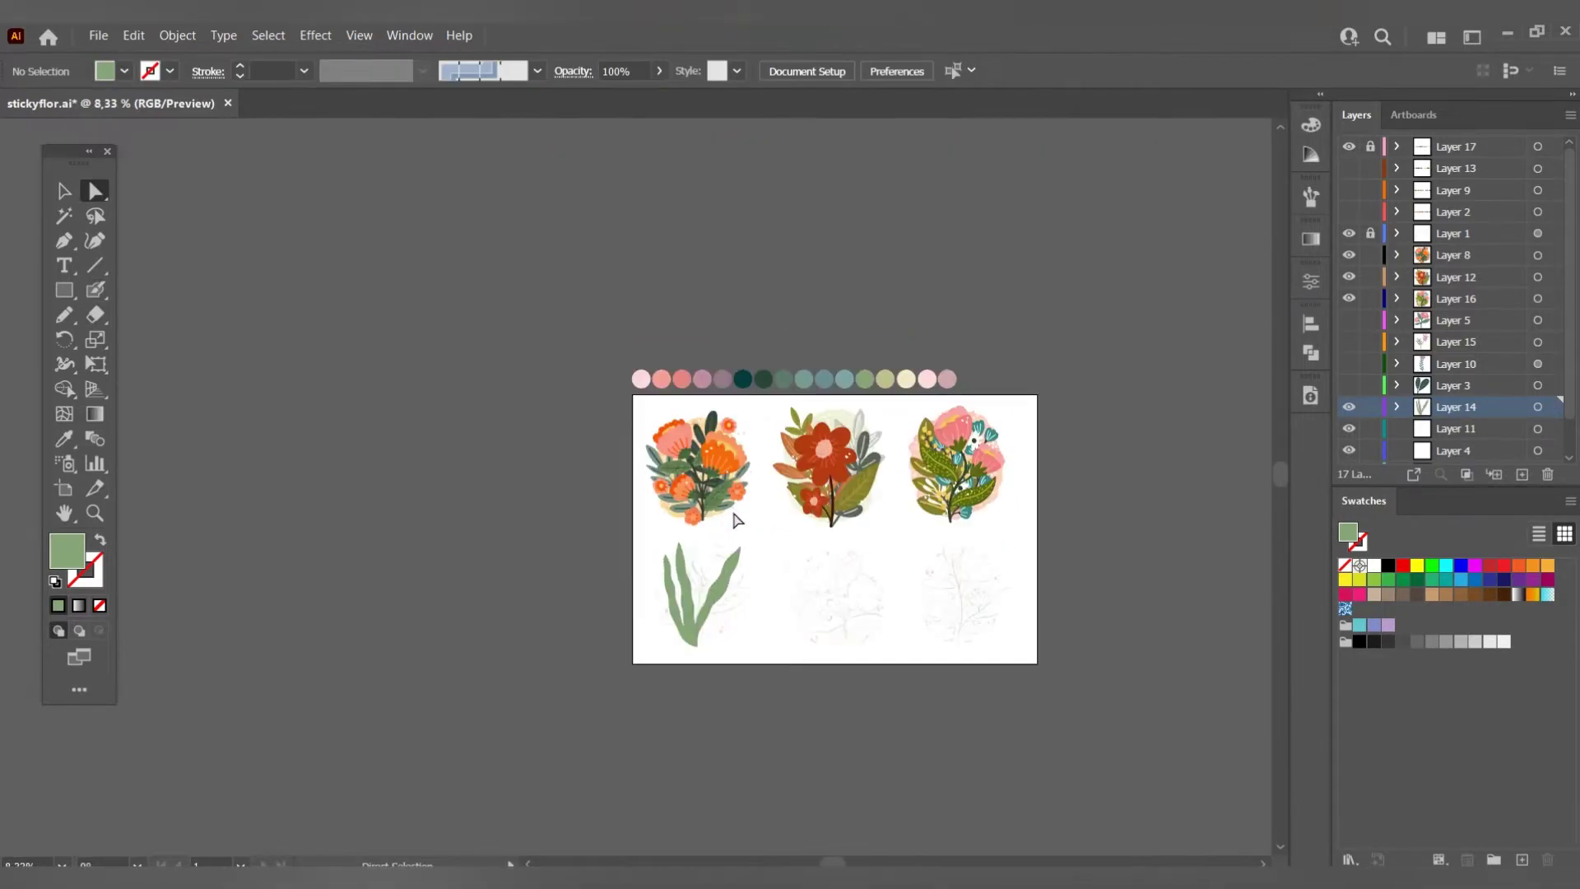
{"action": "left_click", "coordinate": [887, 377]}
{"action": "scroll", "coordinate": [670, 554], "scroll_direction": "up", "scroll_amount": 3}
{"action": "key", "text": "shift+b"}
{"action": "left_click_drag", "start_coordinate": [660, 568], "coordinate": [669, 587]}
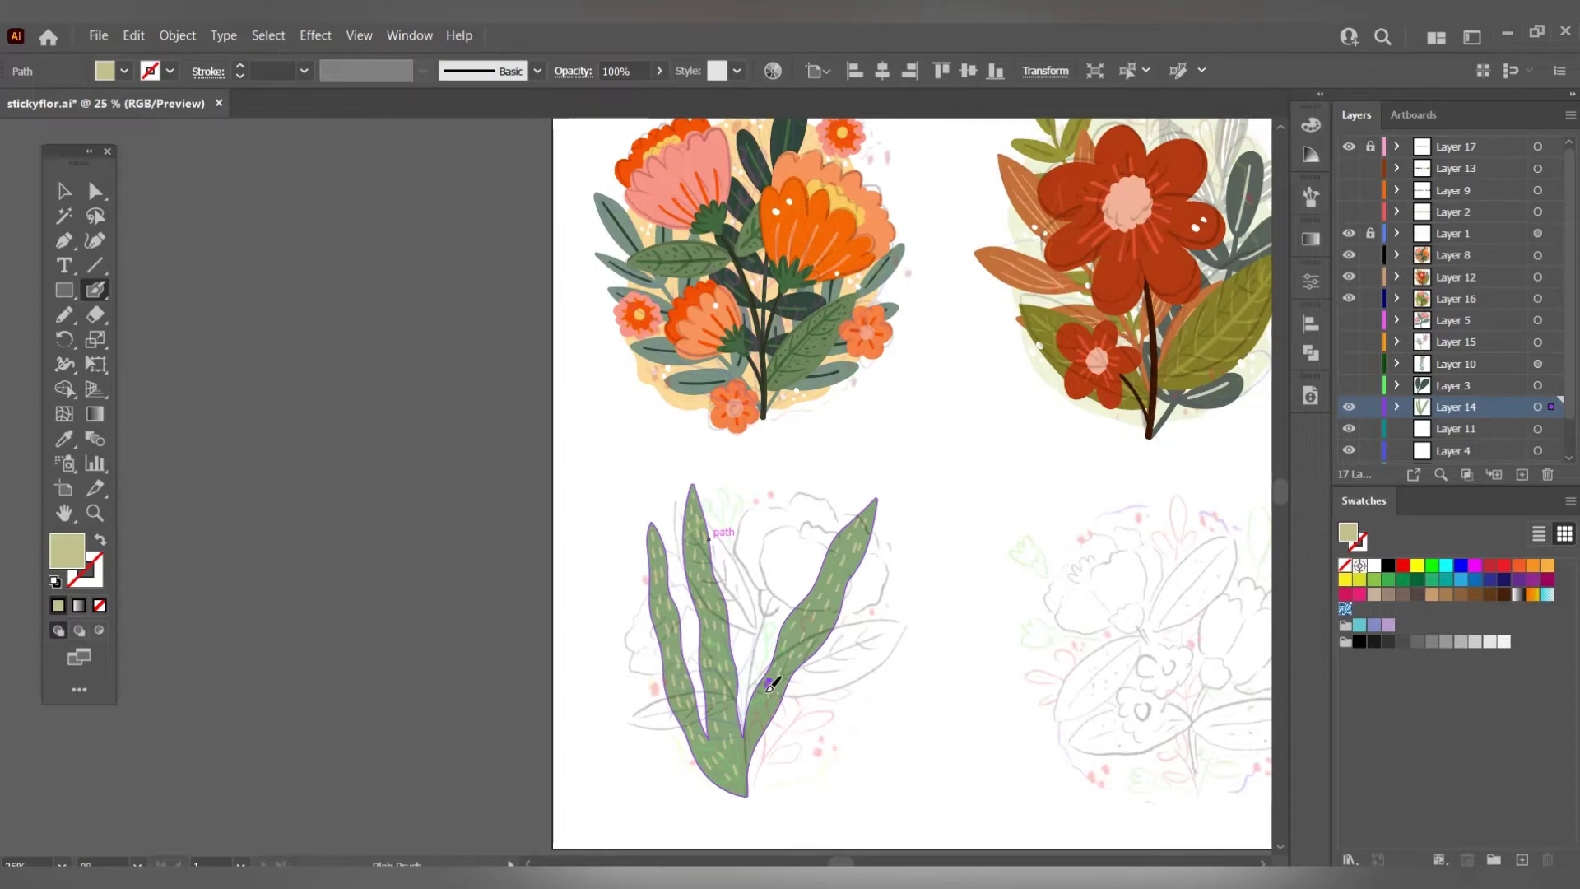
{"action": "key", "text": "ctrl+minus"}
Turn visibility back on for the hidden bouquet layers in the Layers panel.
{"action": "key", "text": "v"}
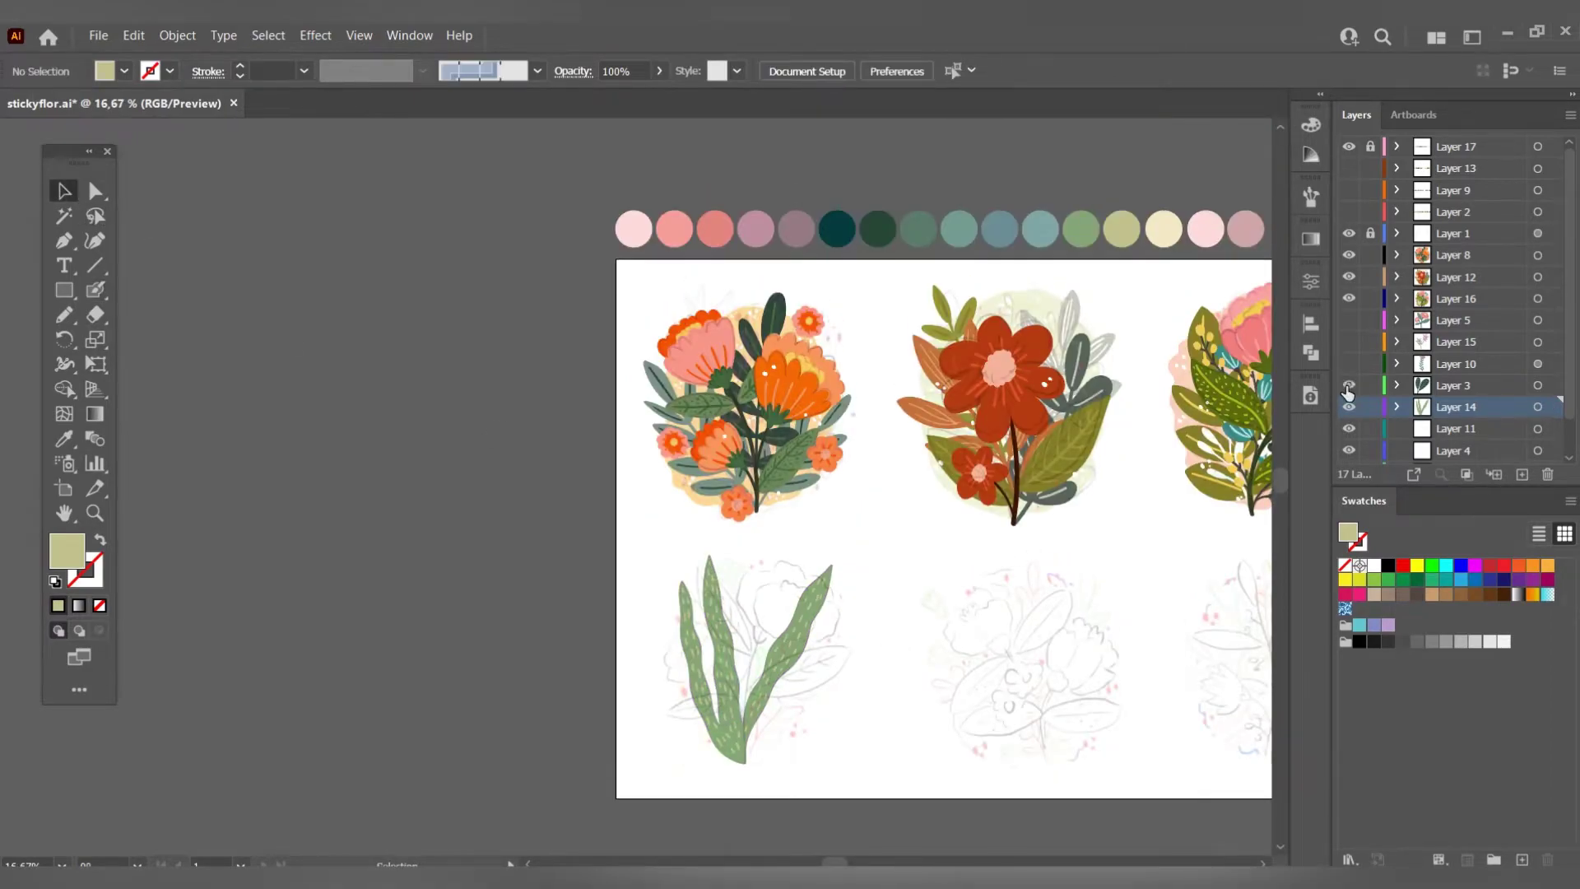
{"action": "left_click", "coordinate": [1348, 385]}
{"action": "scroll", "coordinate": [841, 697], "scroll_direction": "up", "scroll_amount": 3}
{"action": "scroll", "coordinate": [590, 668], "scroll_direction": "up", "scroll_amount": 3}
{"action": "scroll", "coordinate": [590, 668], "scroll_direction": "down", "scroll_amount": 5}
{"action": "scroll", "coordinate": [633, 624], "scroll_direction": "down", "scroll_amount": 1}
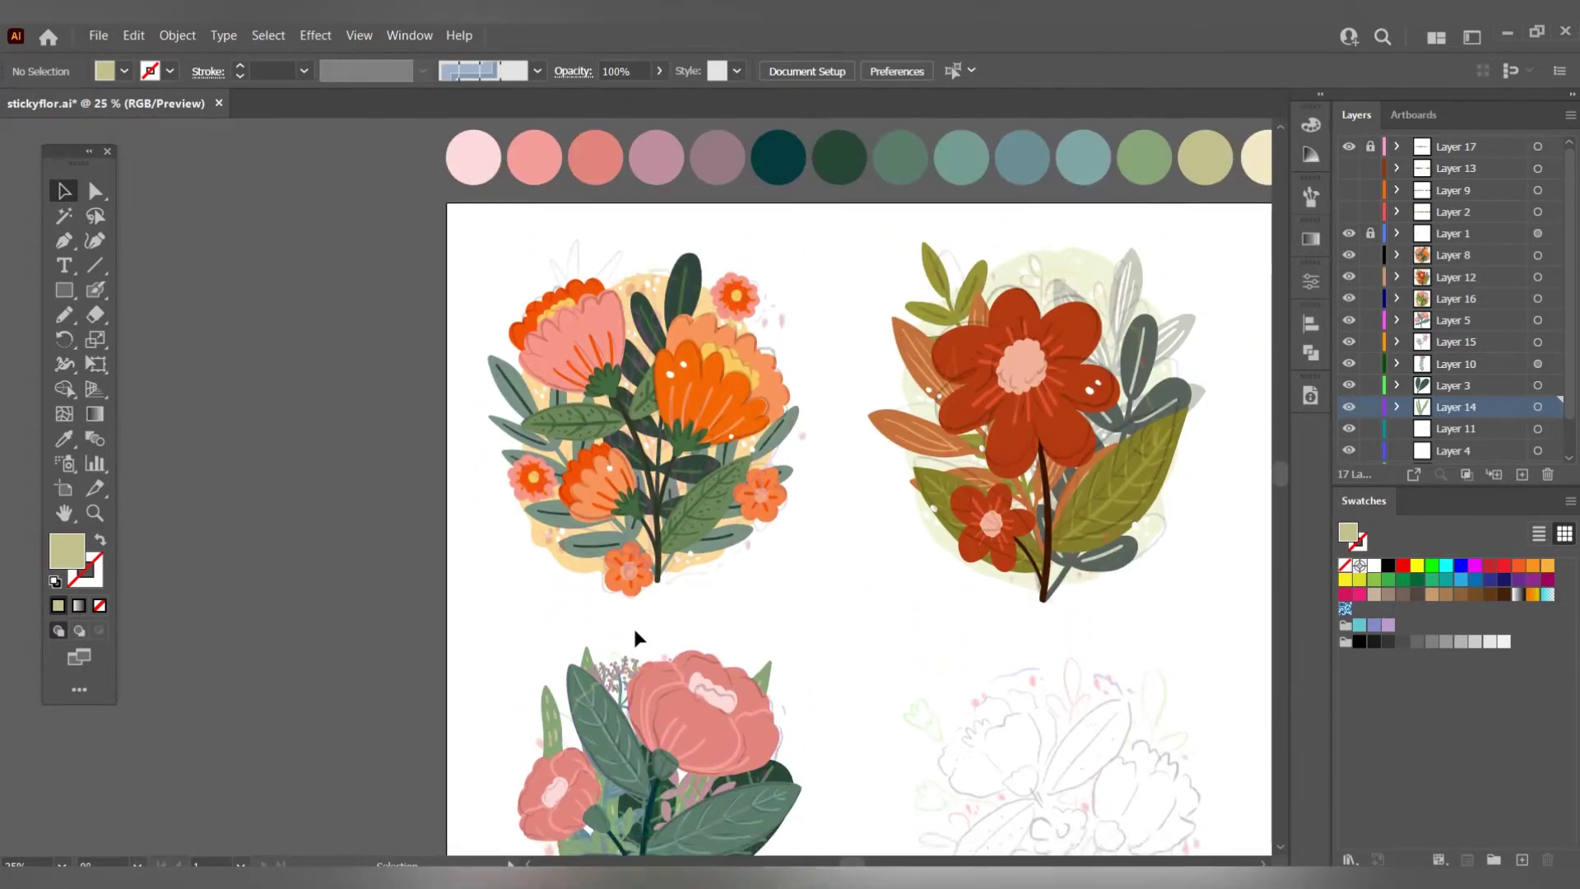
{"action": "scroll", "coordinate": [634, 625], "scroll_direction": "down", "scroll_amount": 2}
{"action": "scroll", "coordinate": [599, 655], "scroll_direction": "up", "scroll_amount": 5}
Select the bottom-left bouquet's stem art and sample the pale pink palette colour.
{"action": "left_click", "coordinate": [599, 655]}
{"action": "scroll", "coordinate": [599, 655], "scroll_direction": "down", "scroll_amount": 4}
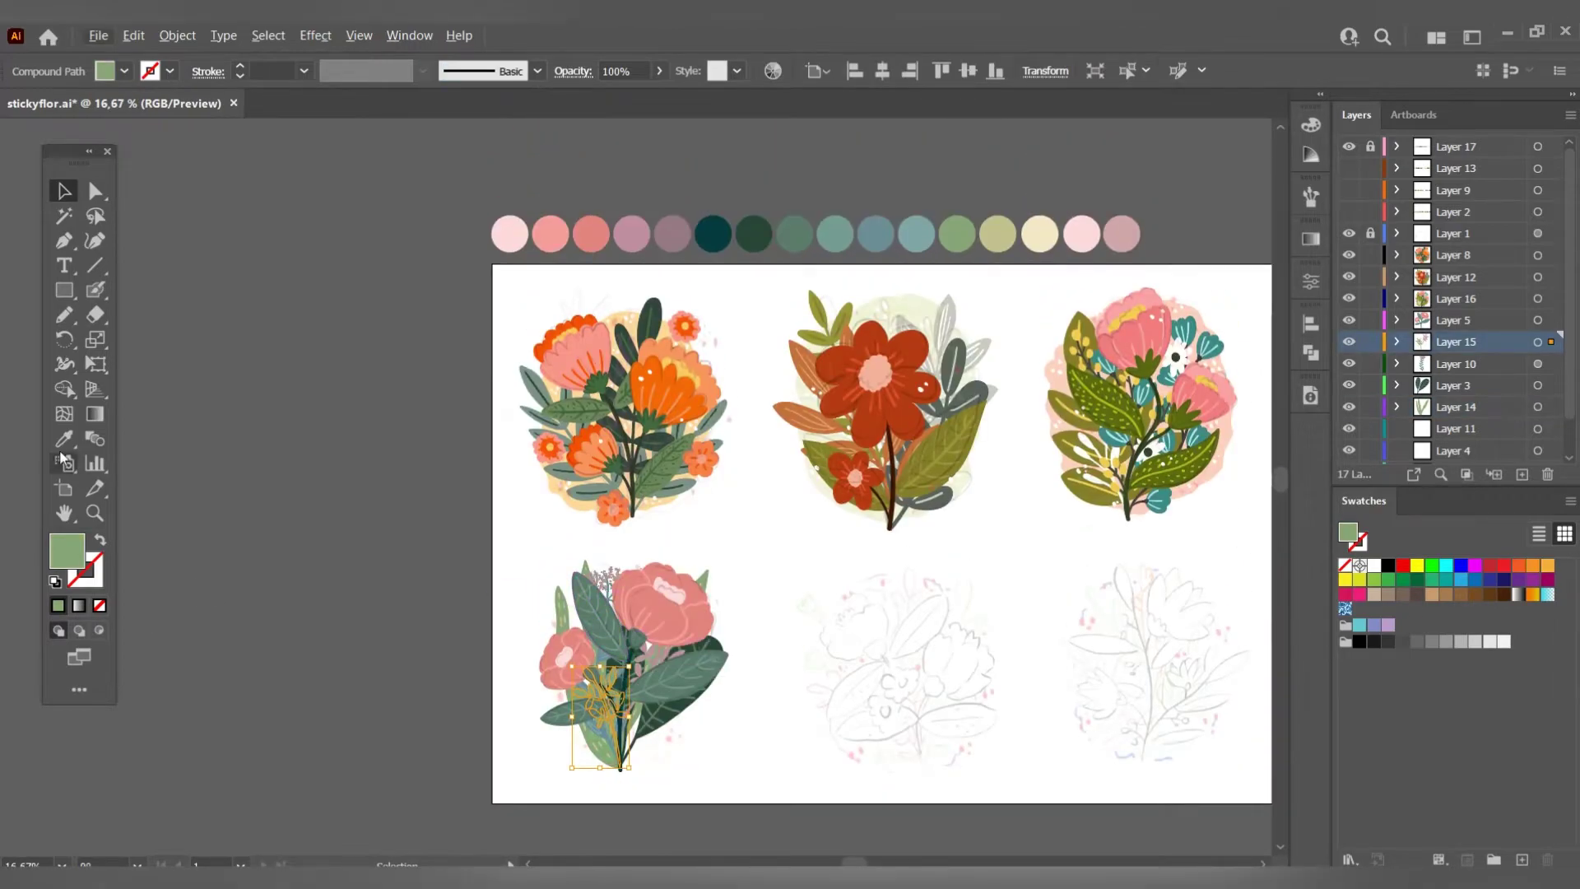
{"action": "left_click", "coordinate": [64, 438]}
{"action": "scroll", "coordinate": [617, 469], "scroll_direction": "up", "scroll_amount": 3}
{"action": "scroll", "coordinate": [617, 469], "scroll_direction": "down", "scroll_amount": 3}
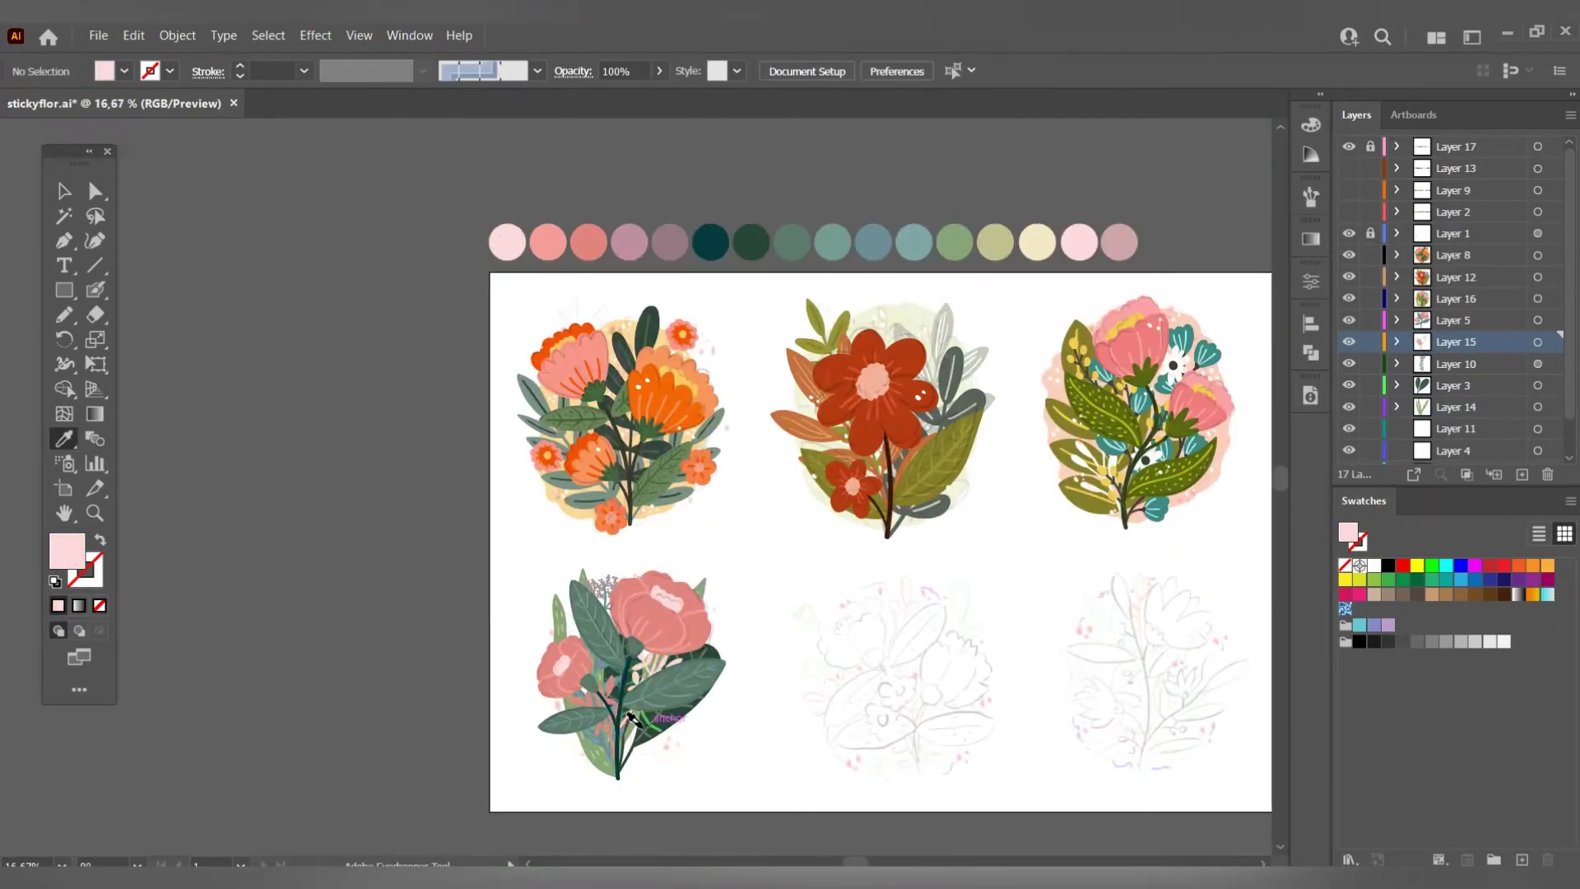
{"action": "scroll", "coordinate": [633, 720], "scroll_direction": "up", "scroll_amount": 1}
{"action": "scroll", "coordinate": [725, 765], "scroll_direction": "down", "scroll_amount": 1}
{"action": "scroll", "coordinate": [656, 706], "scroll_direction": "up", "scroll_amount": 1}
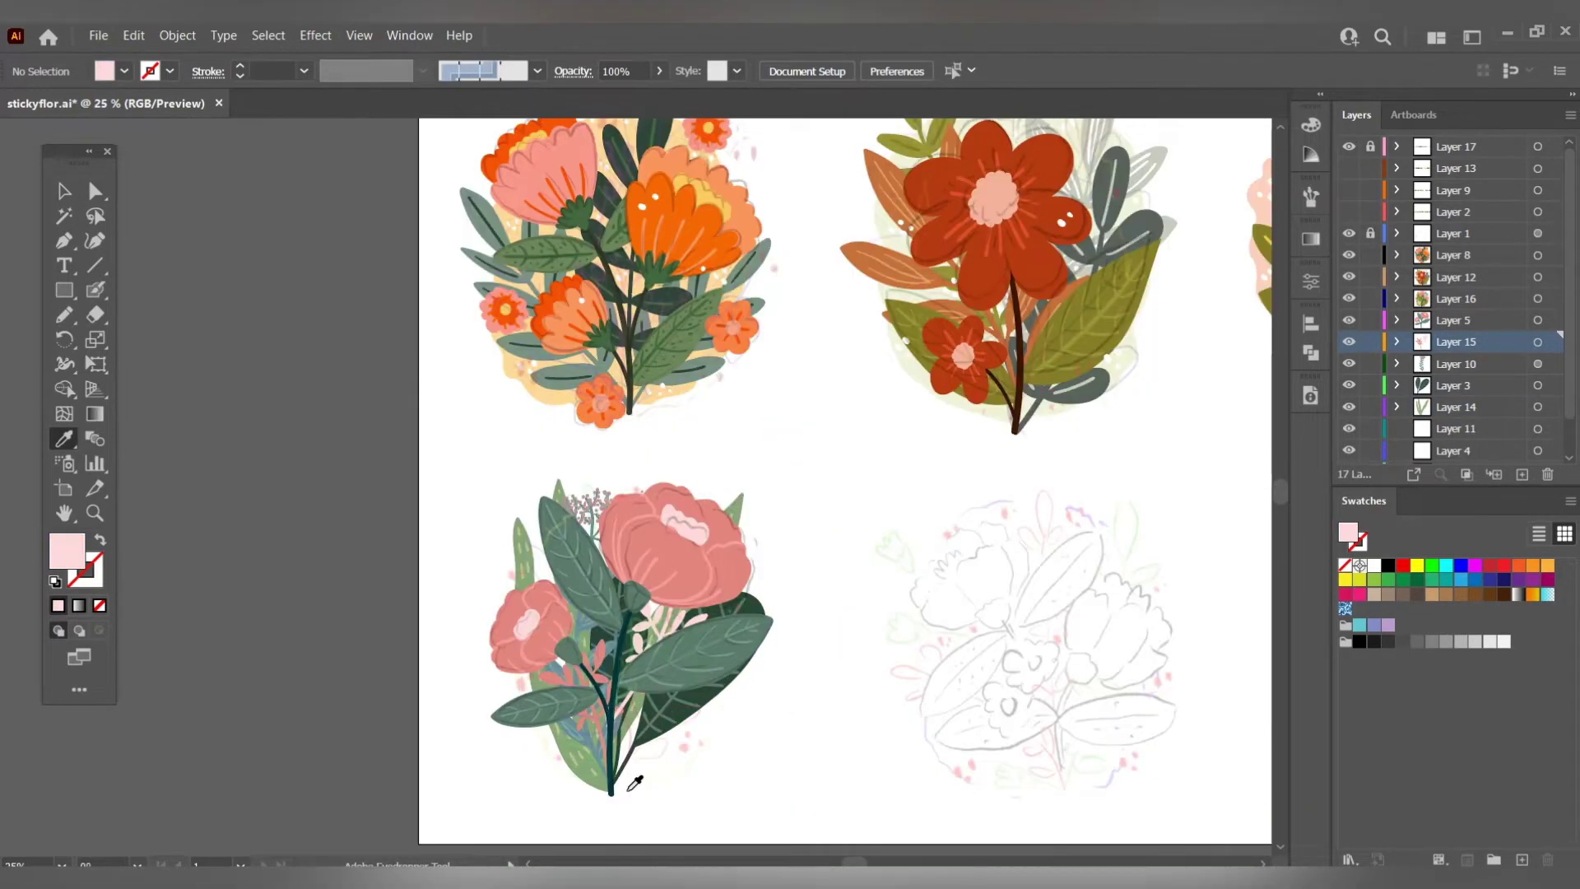
{"action": "scroll", "coordinate": [620, 762], "scroll_direction": "up", "scroll_amount": 1}
{"action": "scroll", "coordinate": [609, 790], "scroll_direction": "down", "scroll_amount": 3}
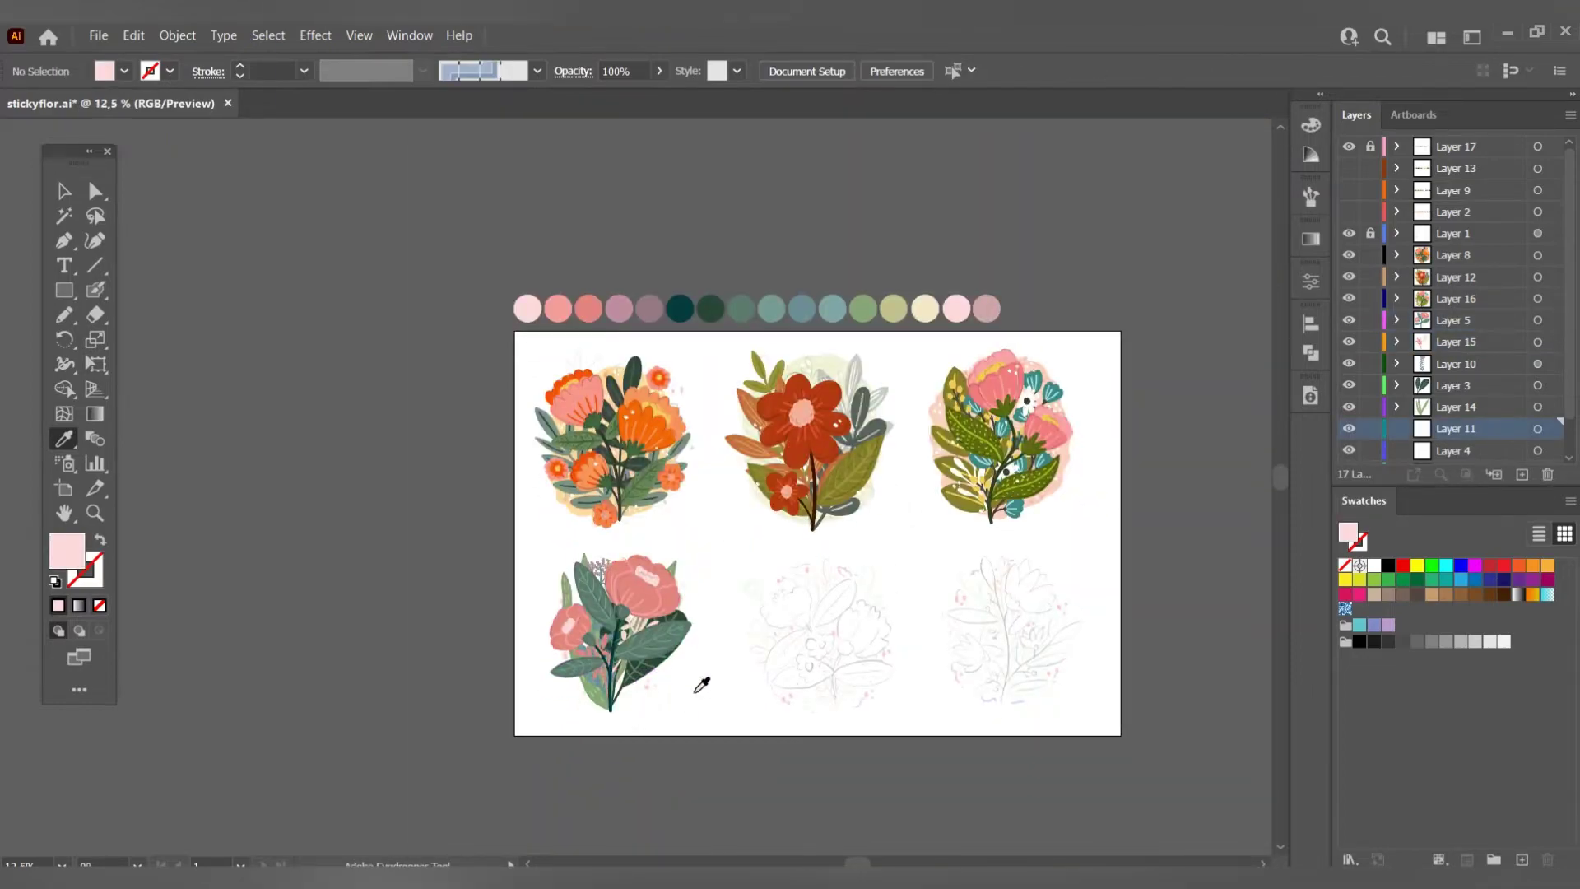
Drag the Layer 10 sprig higher on the bottom-left bouquet.
{"action": "key", "text": "v"}
{"action": "scroll", "coordinate": [698, 688], "scroll_direction": "up", "scroll_amount": 3}
{"action": "scroll", "coordinate": [594, 709], "scroll_direction": "down", "scroll_amount": 2}
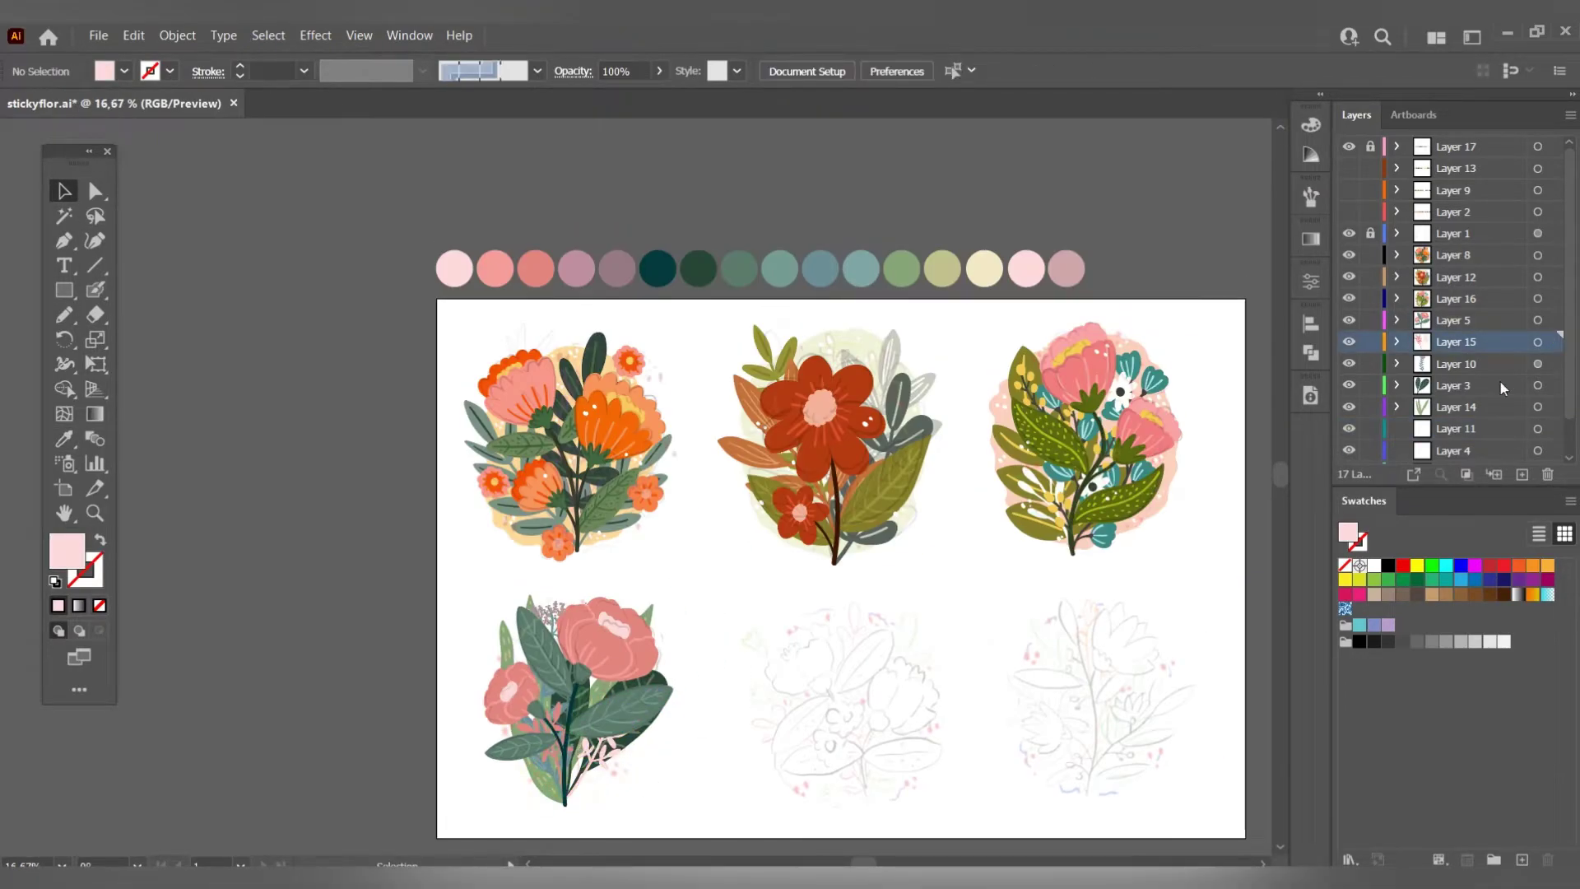
{"action": "scroll", "coordinate": [597, 658], "scroll_direction": "up", "scroll_amount": 2}
{"action": "left_click_drag", "start_coordinate": [597, 624], "coordinate": [604, 576]}
{"action": "scroll", "coordinate": [604, 576], "scroll_direction": "down", "scroll_amount": 2}
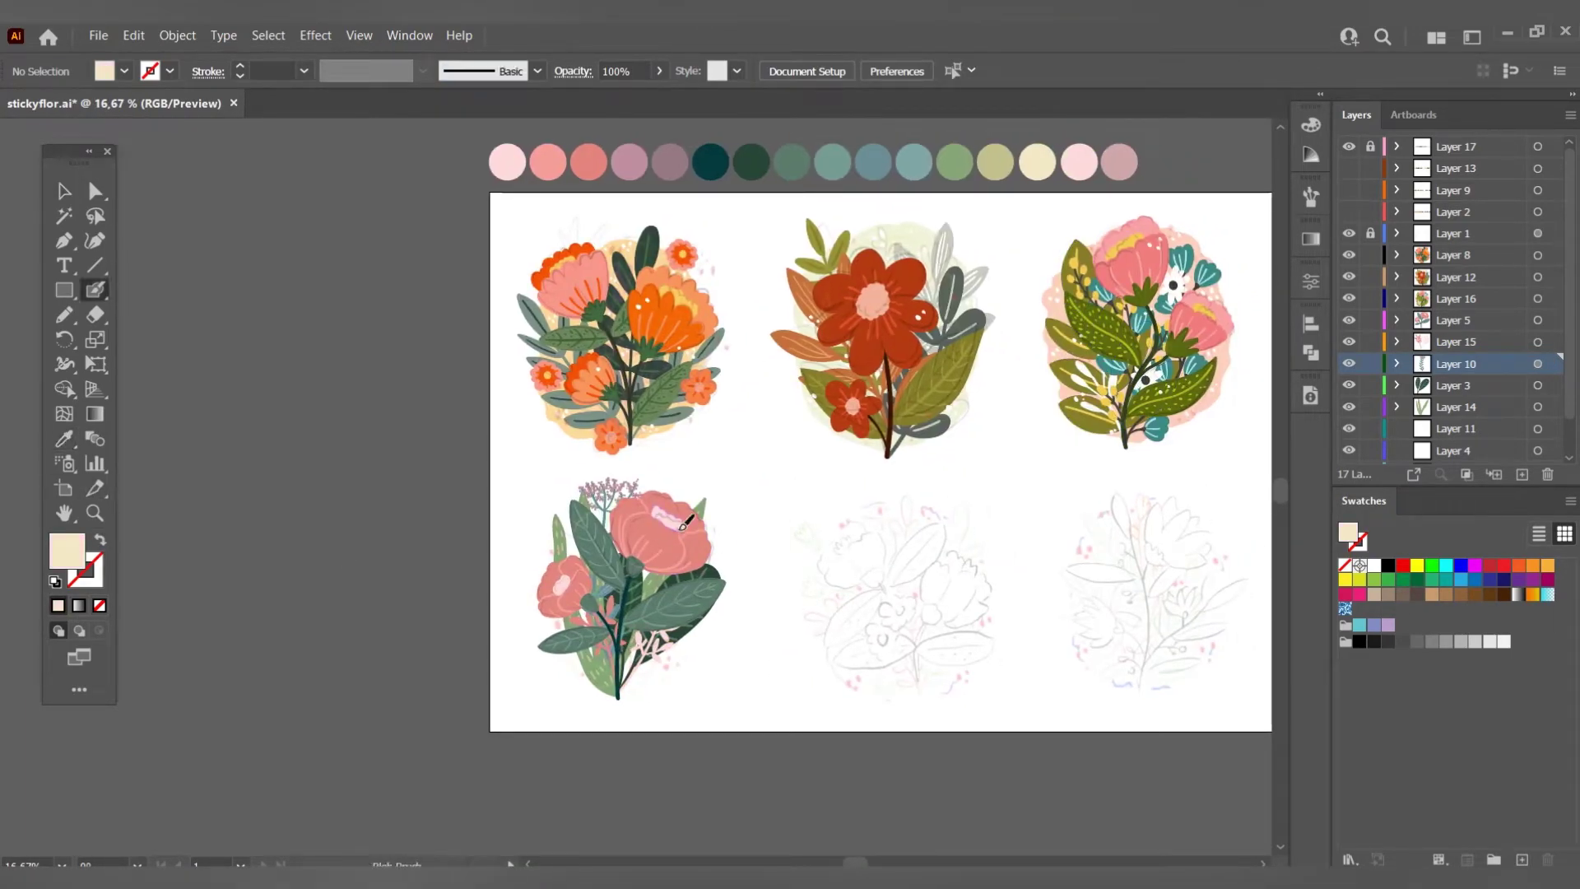
Paint a backing blob behind the bouquet on Layer 11 and make it cream.
{"action": "left_click", "coordinate": [1455, 428]}
{"action": "left_click_drag", "start_coordinate": [634, 481], "coordinate": [547, 556]}
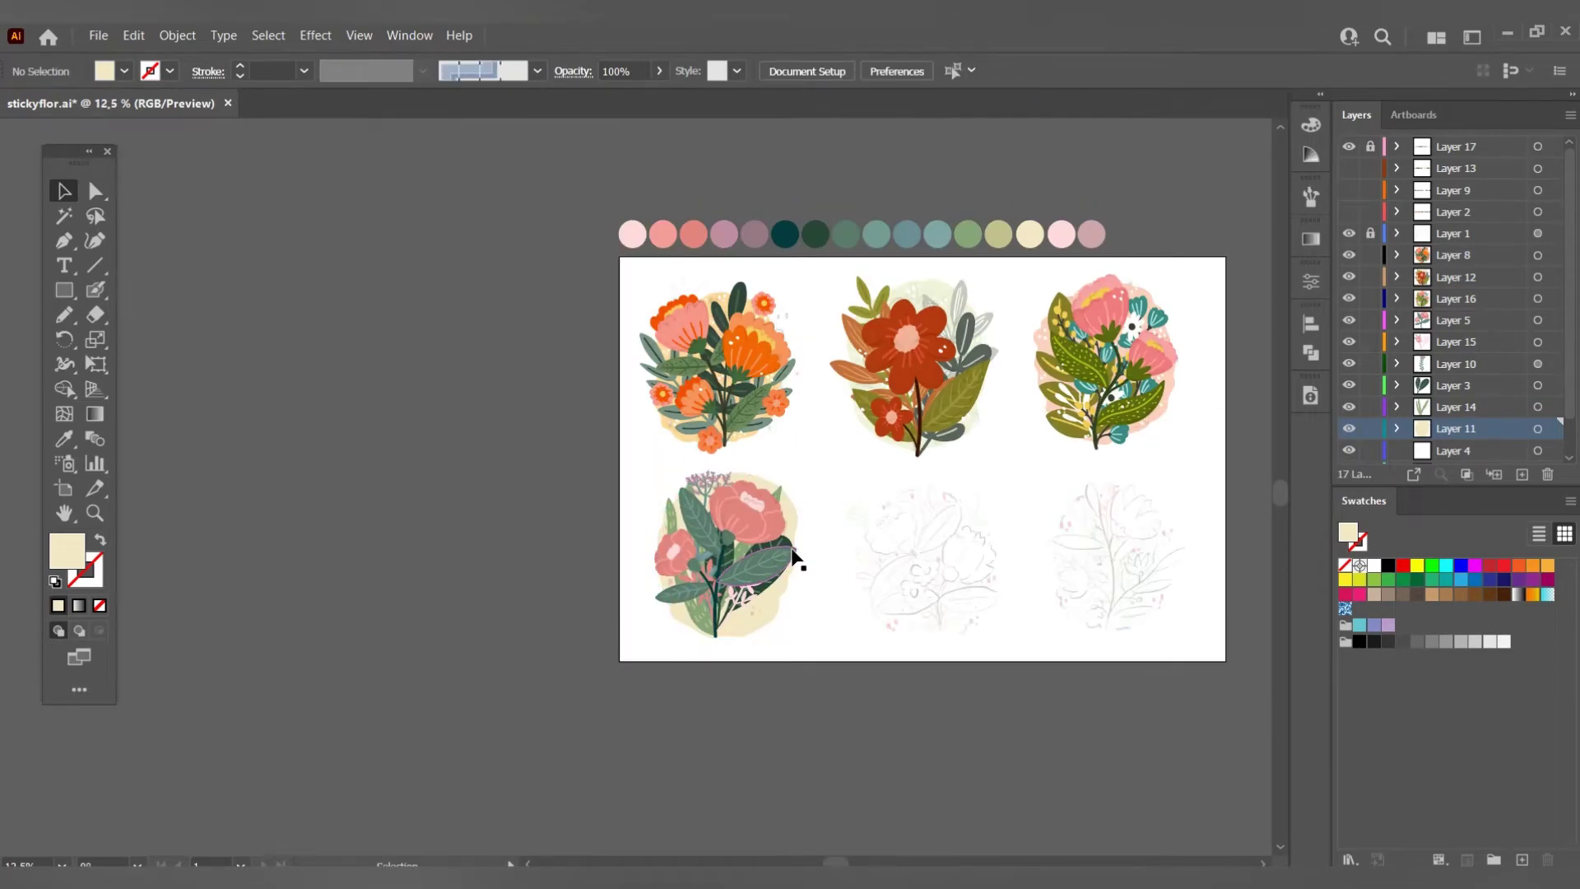
{"action": "left_click", "coordinate": [792, 558]}
{"action": "key", "text": "i"}
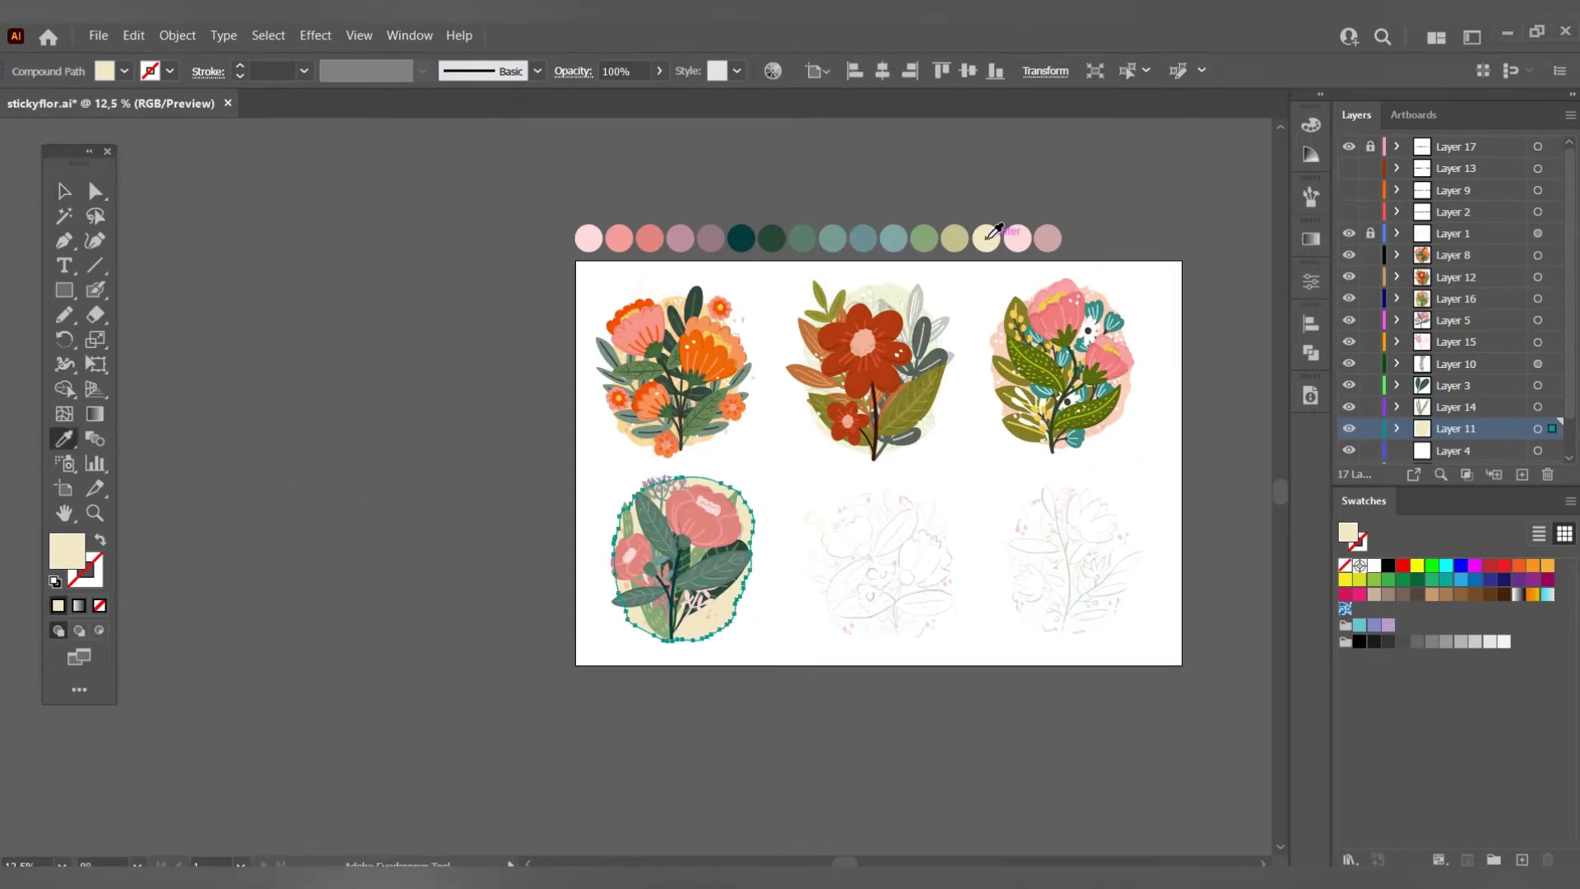
{"action": "left_click", "coordinate": [986, 238]}
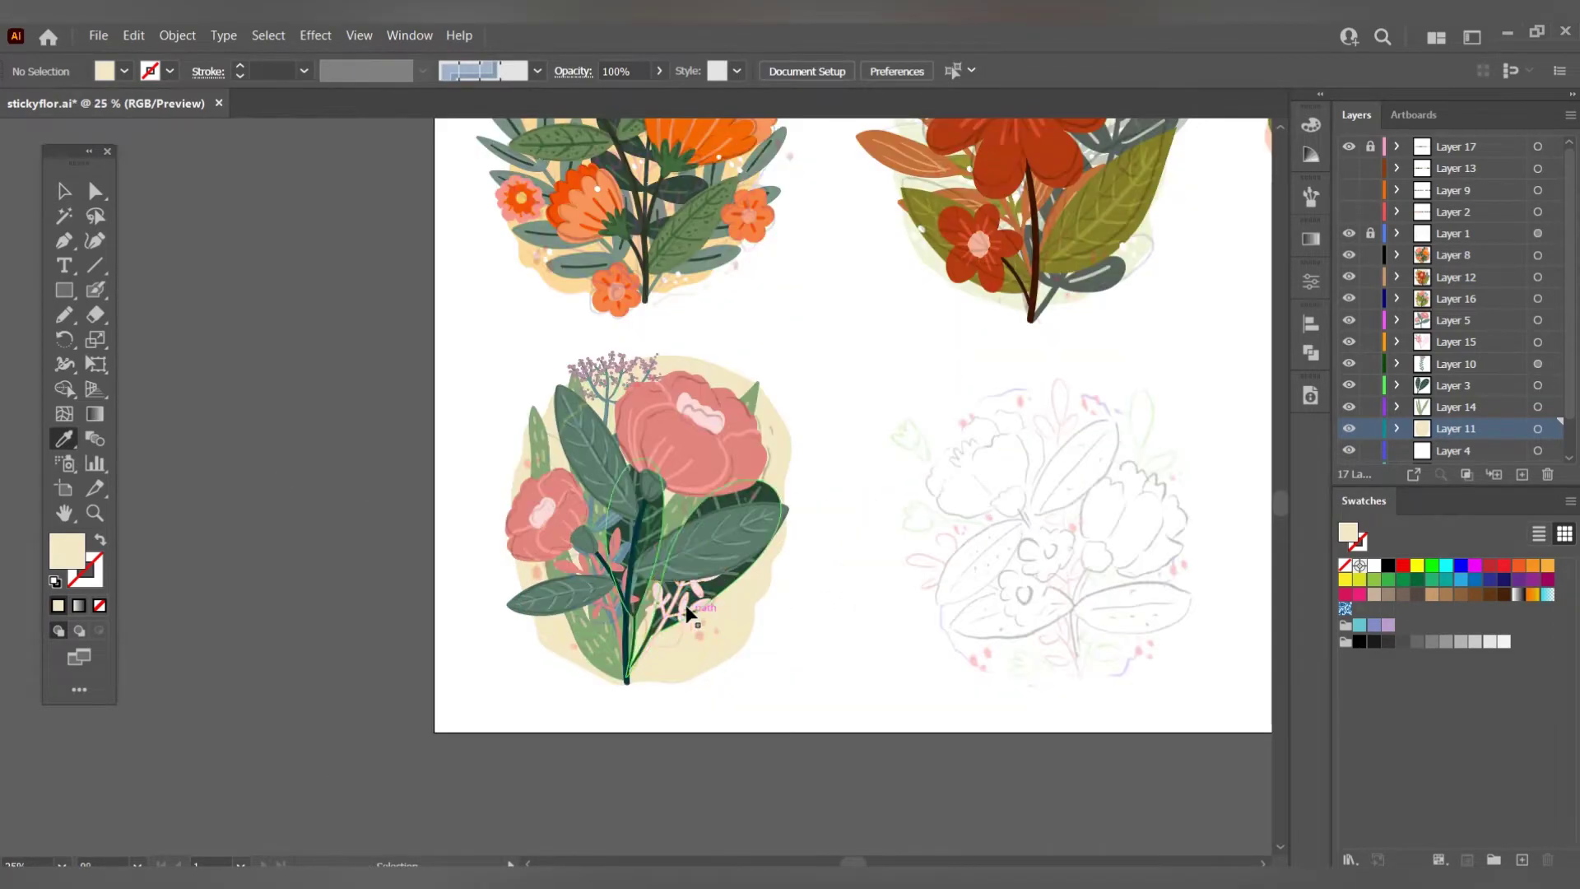
Turn the chosen sprig dark teal, then sample pale pink and sage green palette colours.
{"action": "left_click", "coordinate": [709, 556]}
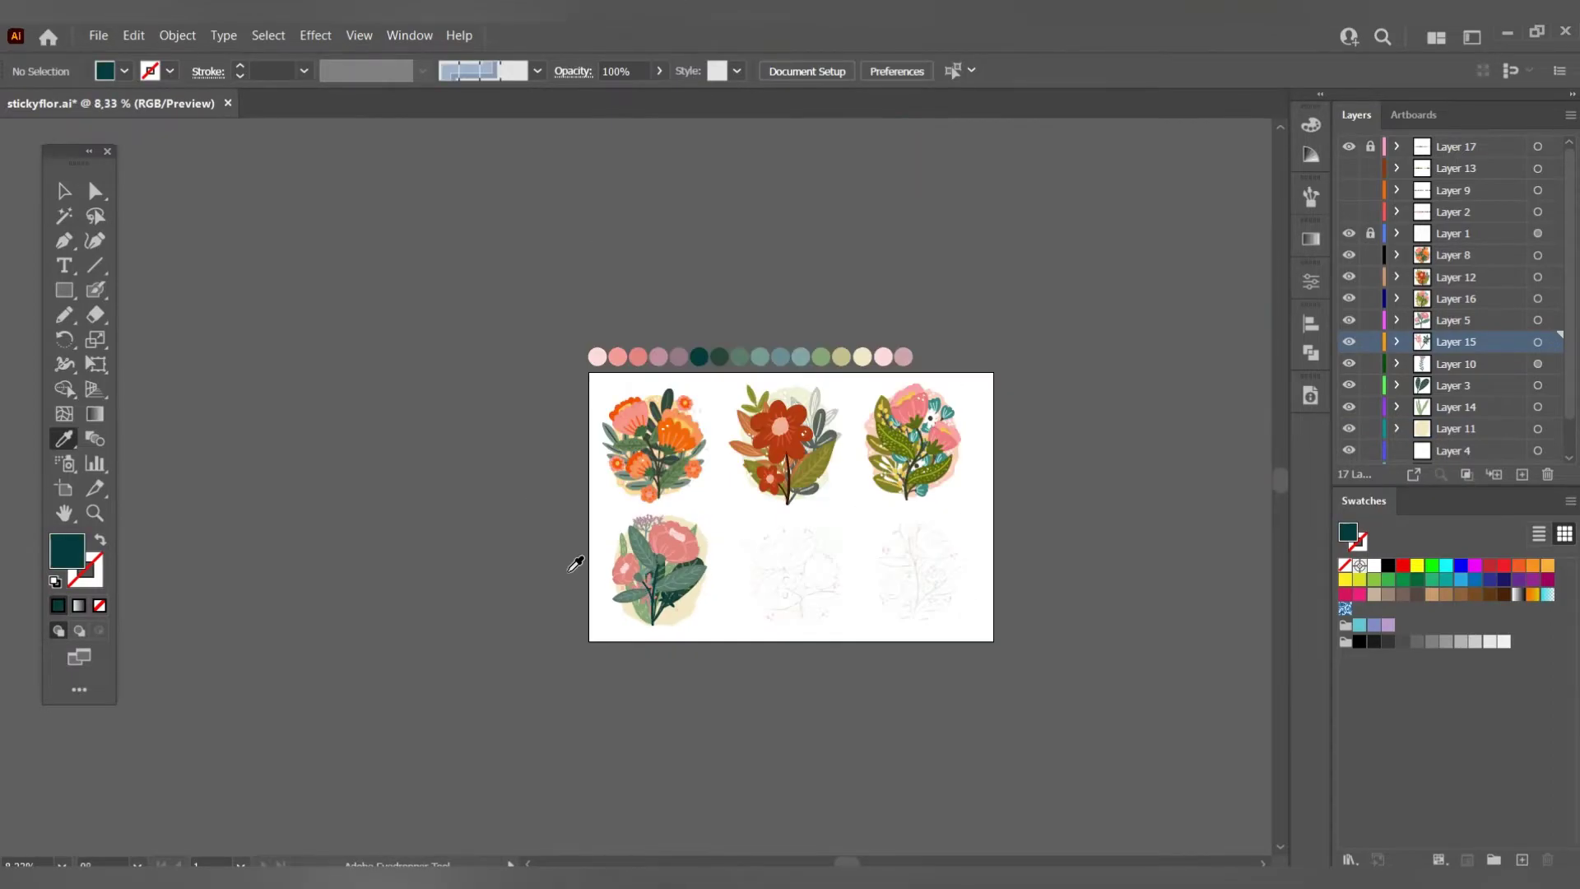
{"action": "scroll", "coordinate": [658, 576], "scroll_direction": "up", "scroll_amount": 5}
{"action": "scroll", "coordinate": [634, 420], "scroll_direction": "down", "scroll_amount": 5}
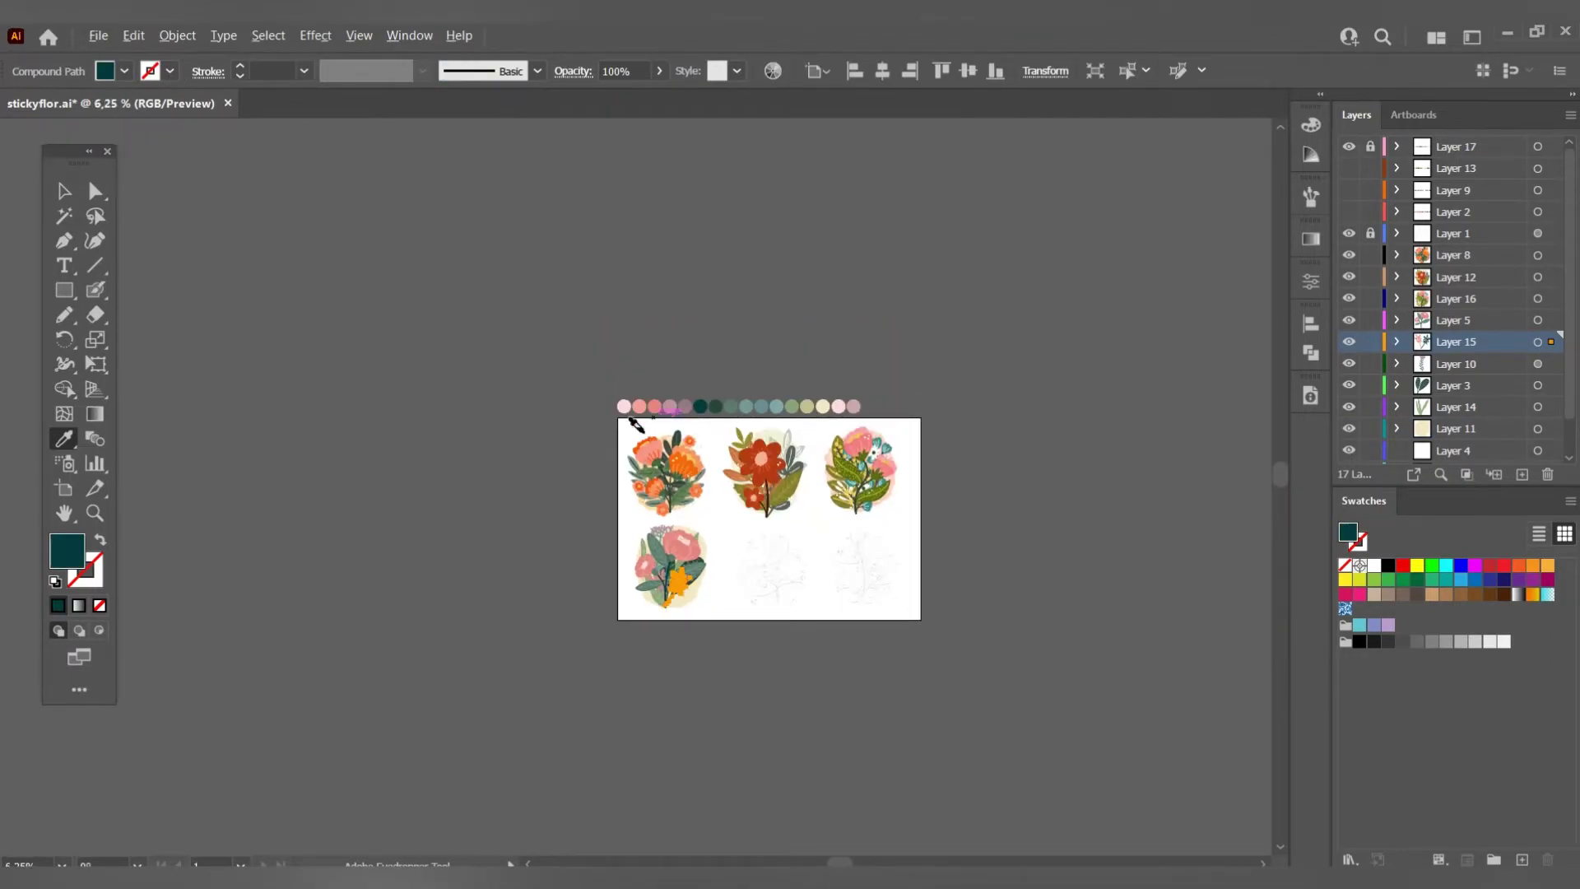
{"action": "scroll", "coordinate": [630, 407], "scroll_direction": "up", "scroll_amount": 1}
{"action": "left_click", "coordinate": [604, 358]}
{"action": "scroll", "coordinate": [735, 713], "scroll_direction": "up", "scroll_amount": 2}
{"action": "key", "text": "shift+b"}
{"action": "scroll", "coordinate": [910, 405], "scroll_direction": "down", "scroll_amount": 3}
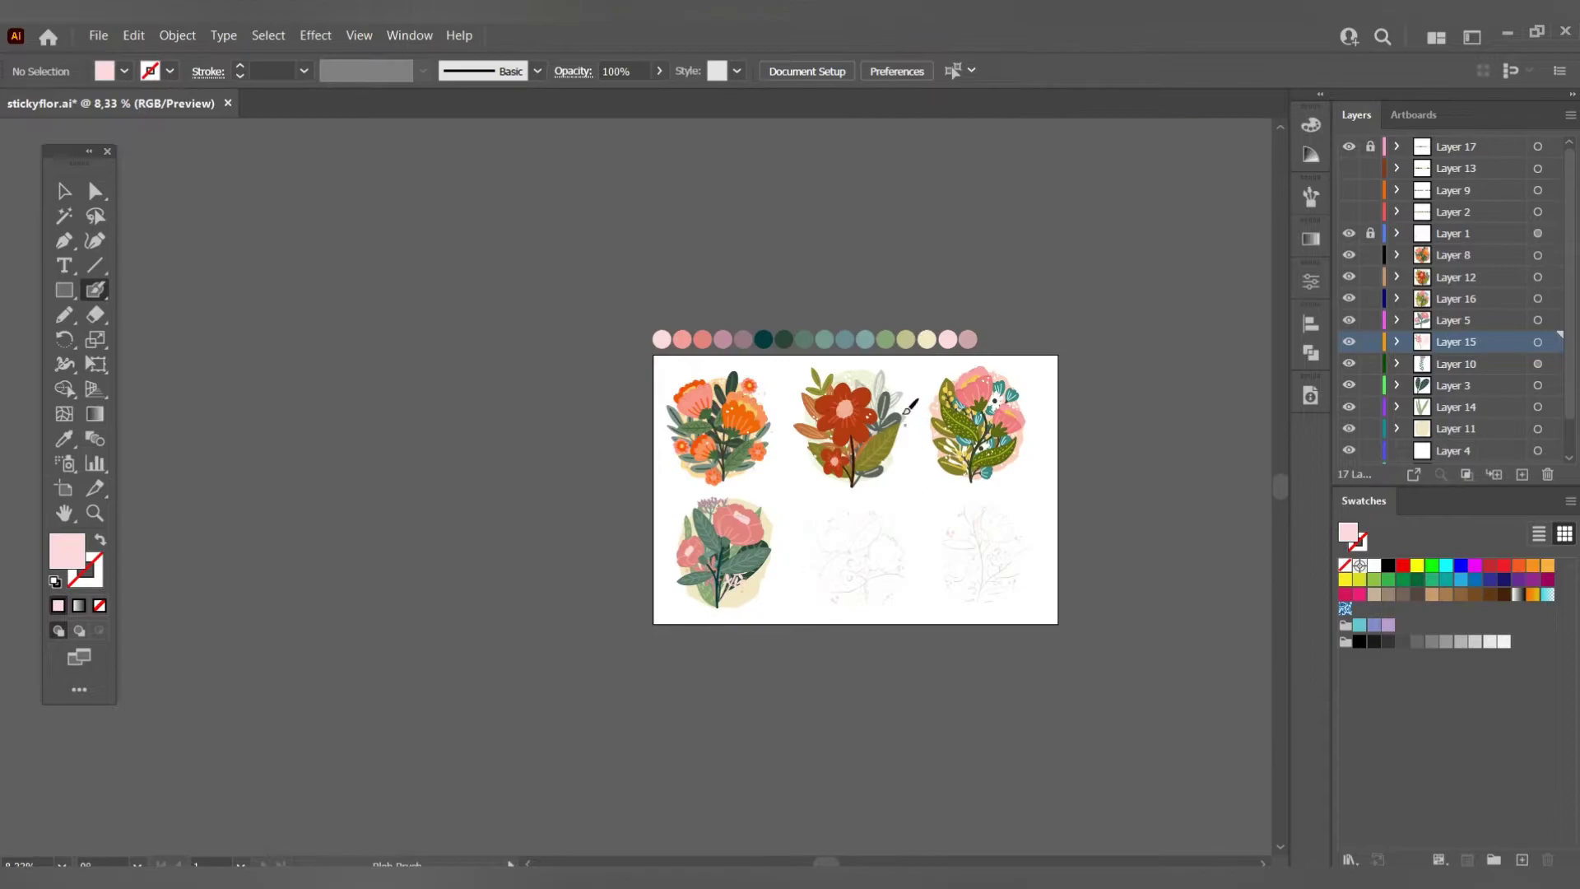
{"action": "left_click", "coordinate": [878, 403]}
{"action": "scroll", "coordinate": [732, 625], "scroll_direction": "up", "scroll_amount": 4}
Paint a small flower near the stem base and fill it khaki.
{"action": "key", "text": "shift+b"}
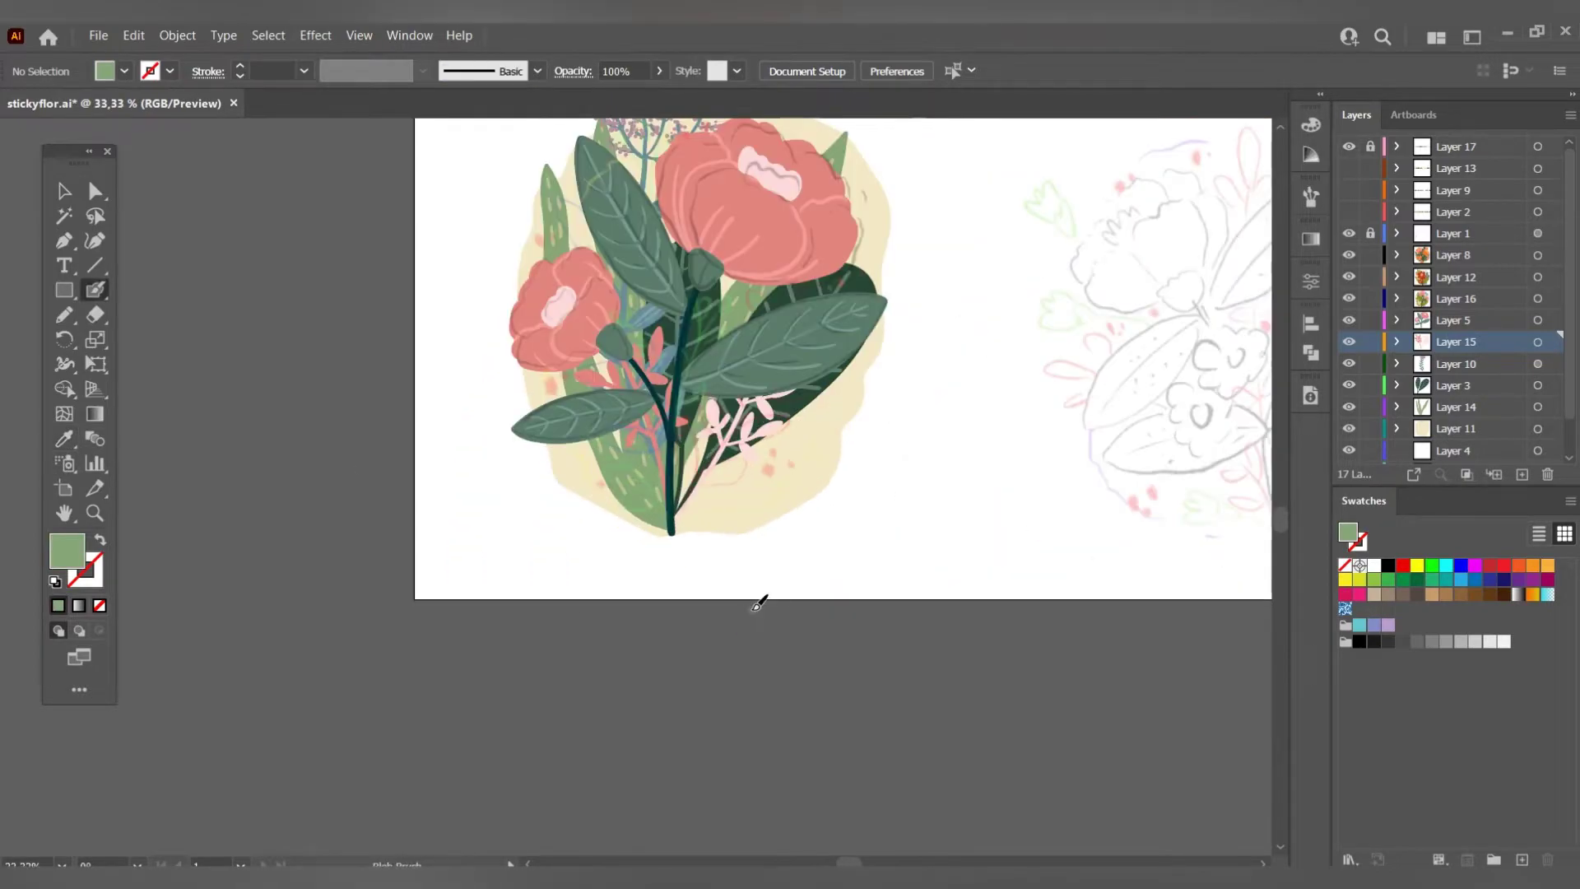
{"action": "left_click_drag", "start_coordinate": [719, 491], "coordinate": [772, 471]}
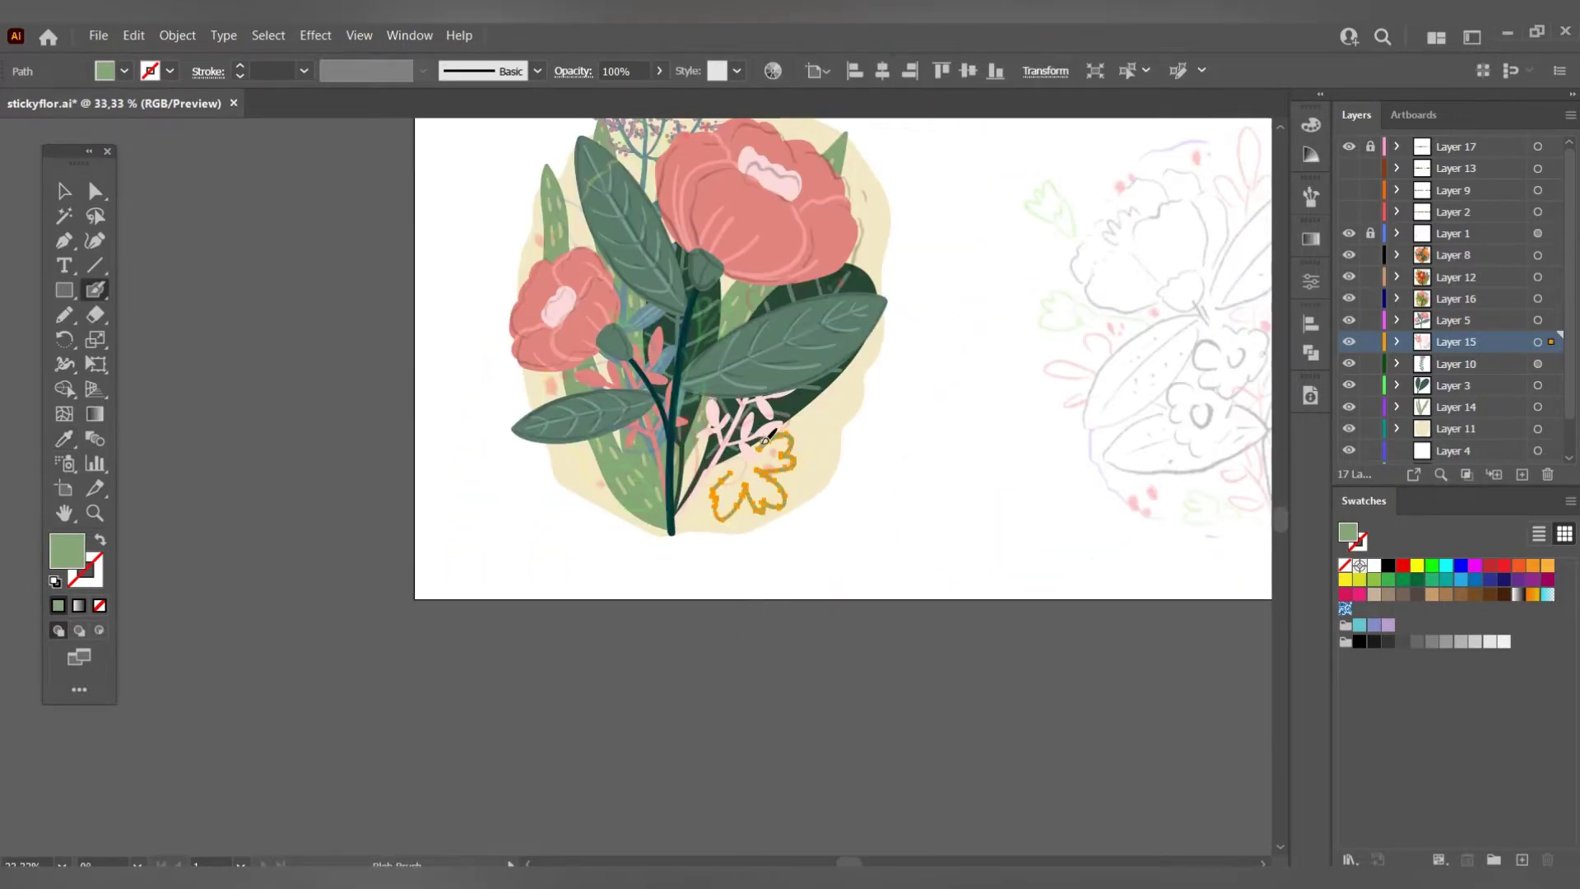
{"action": "key", "text": "a"}
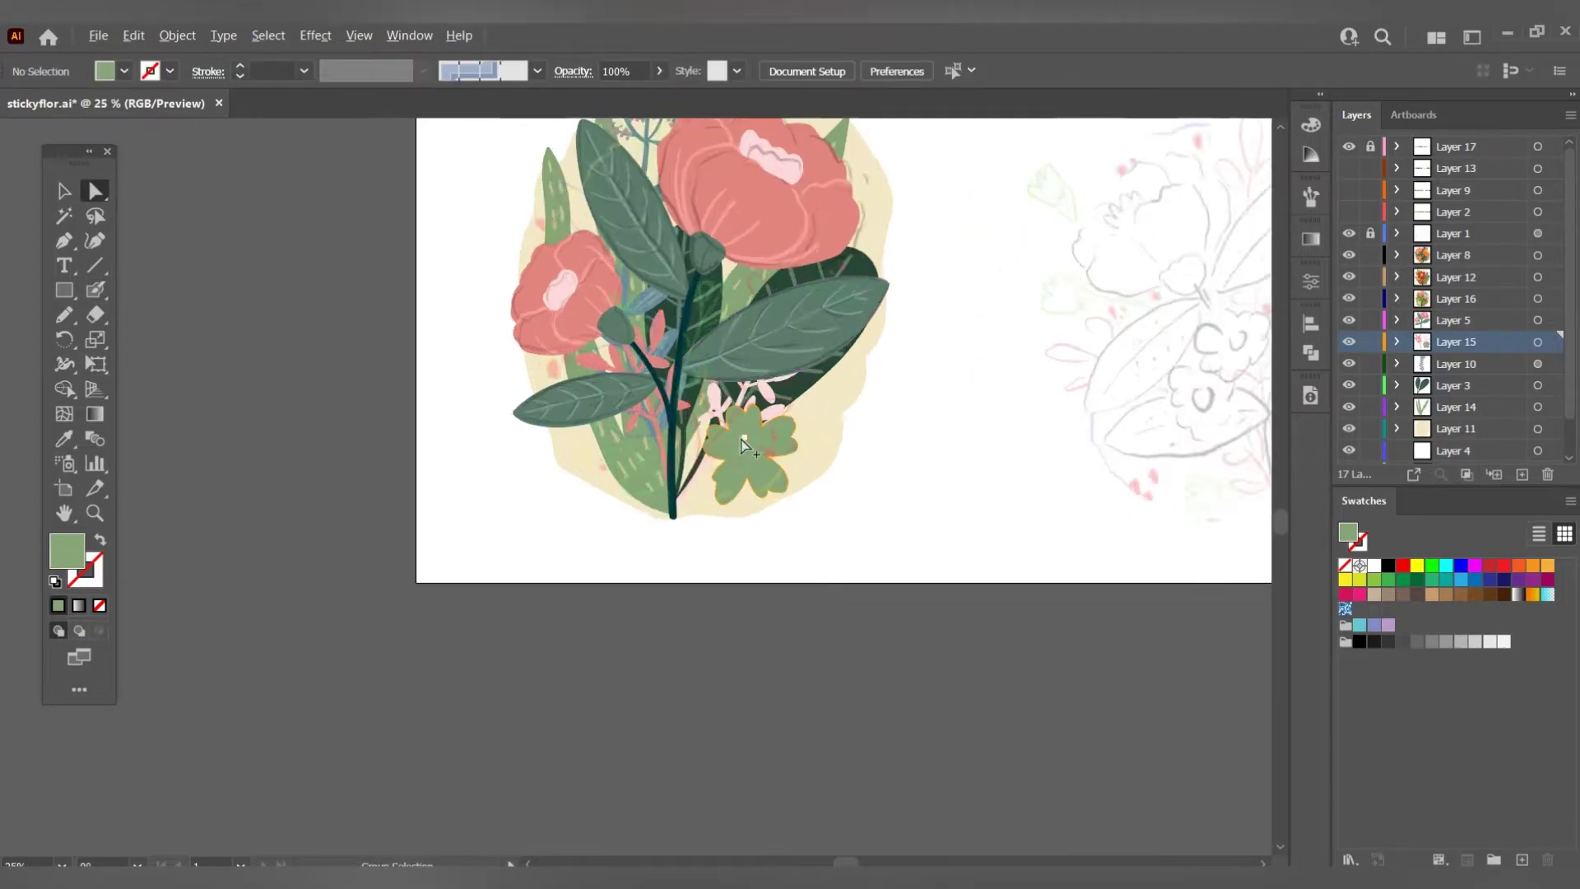
{"action": "scroll", "coordinate": [725, 447], "scroll_direction": "down", "scroll_amount": 2}
{"action": "scroll", "coordinate": [724, 445], "scroll_direction": "down", "scroll_amount": 2}
{"action": "scroll", "coordinate": [724, 442], "scroll_direction": "up", "scroll_amount": 2}
{"action": "scroll", "coordinate": [683, 468], "scroll_direction": "down", "scroll_amount": 2}
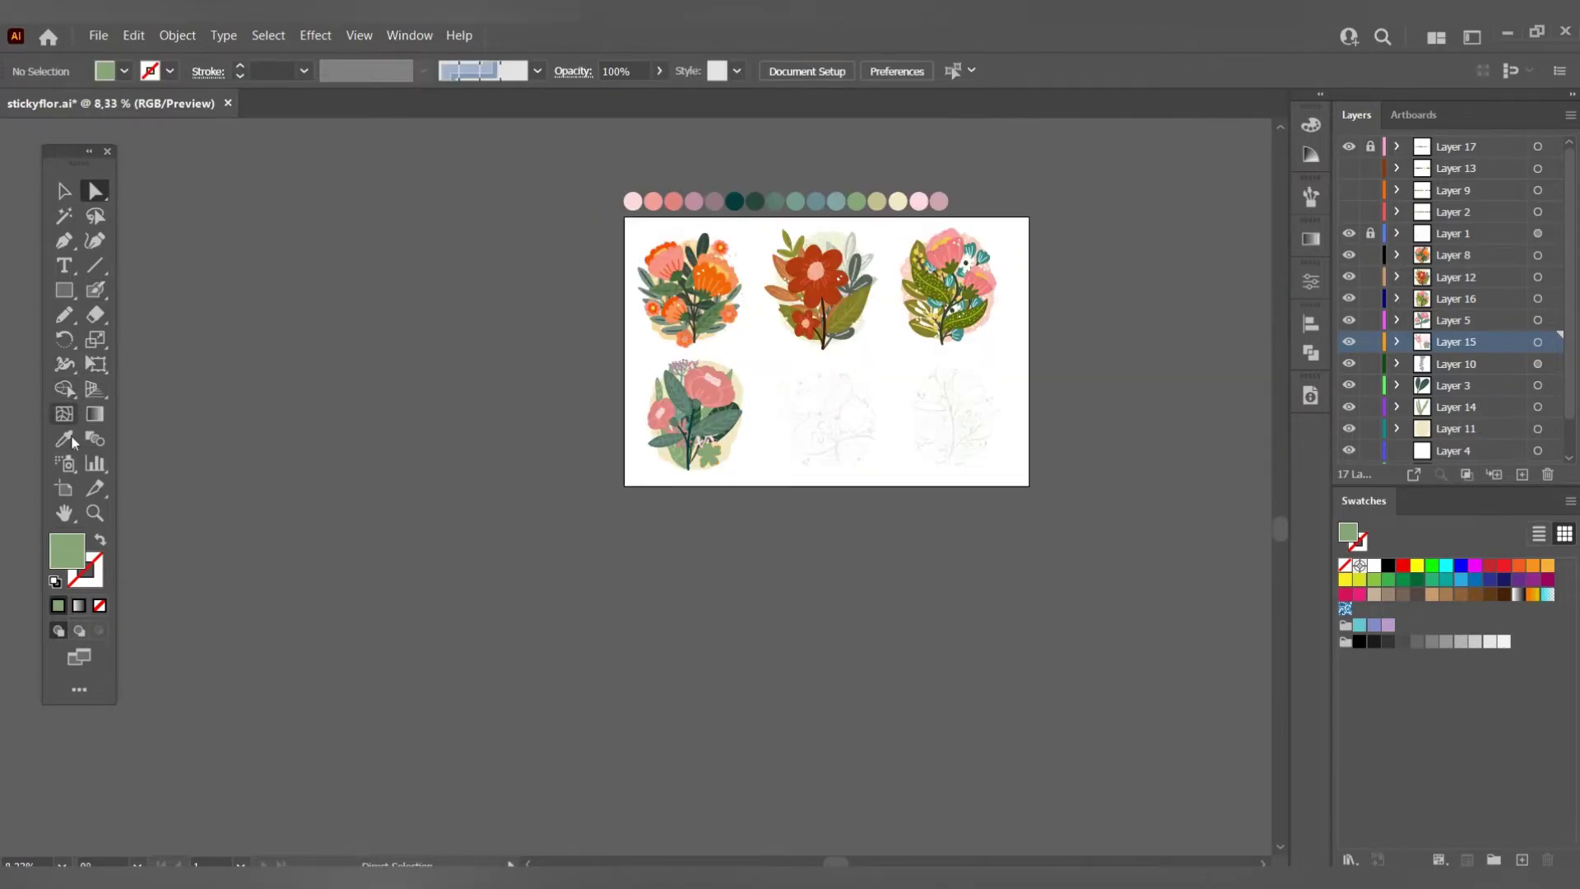
{"action": "key", "text": "i"}
{"action": "left_click", "coordinate": [877, 200]}
{"action": "scroll", "coordinate": [877, 200], "scroll_direction": "up", "scroll_amount": 1}
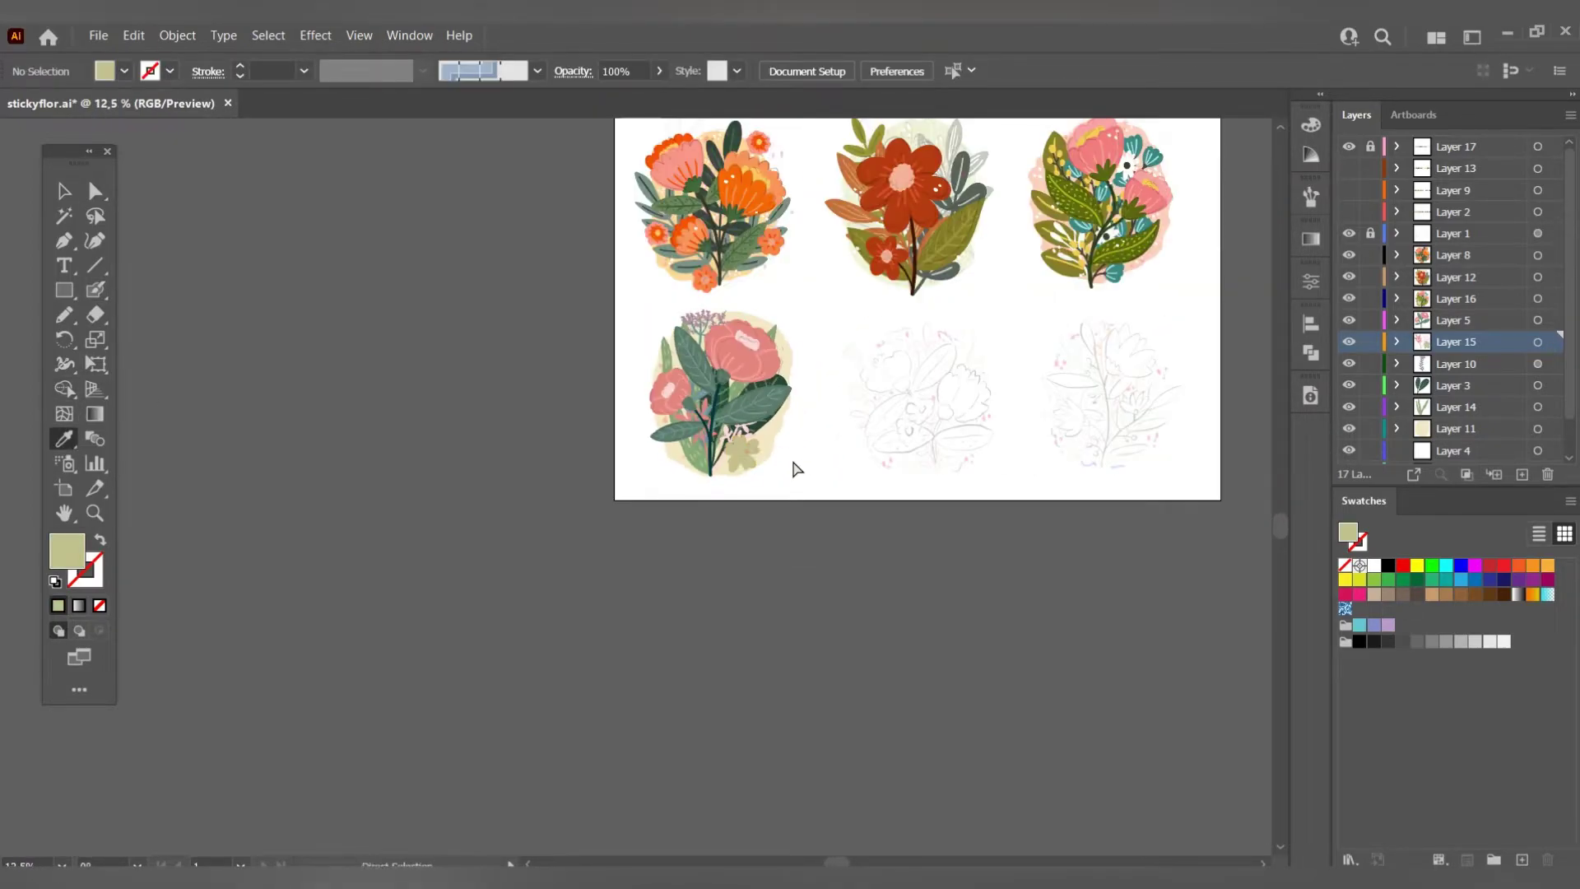
{"action": "scroll", "coordinate": [793, 466], "scroll_direction": "down", "scroll_amount": 2}
{"action": "scroll", "coordinate": [476, 210], "scroll_direction": "up", "scroll_amount": 1}
Dab a light pink centre onto the new flower.
{"action": "left_click", "coordinate": [470, 215]}
{"action": "scroll", "coordinate": [535, 461], "scroll_direction": "up", "scroll_amount": 4}
{"action": "scroll", "coordinate": [576, 452], "scroll_direction": "up", "scroll_amount": 1}
{"action": "key", "text": "shift+b"}
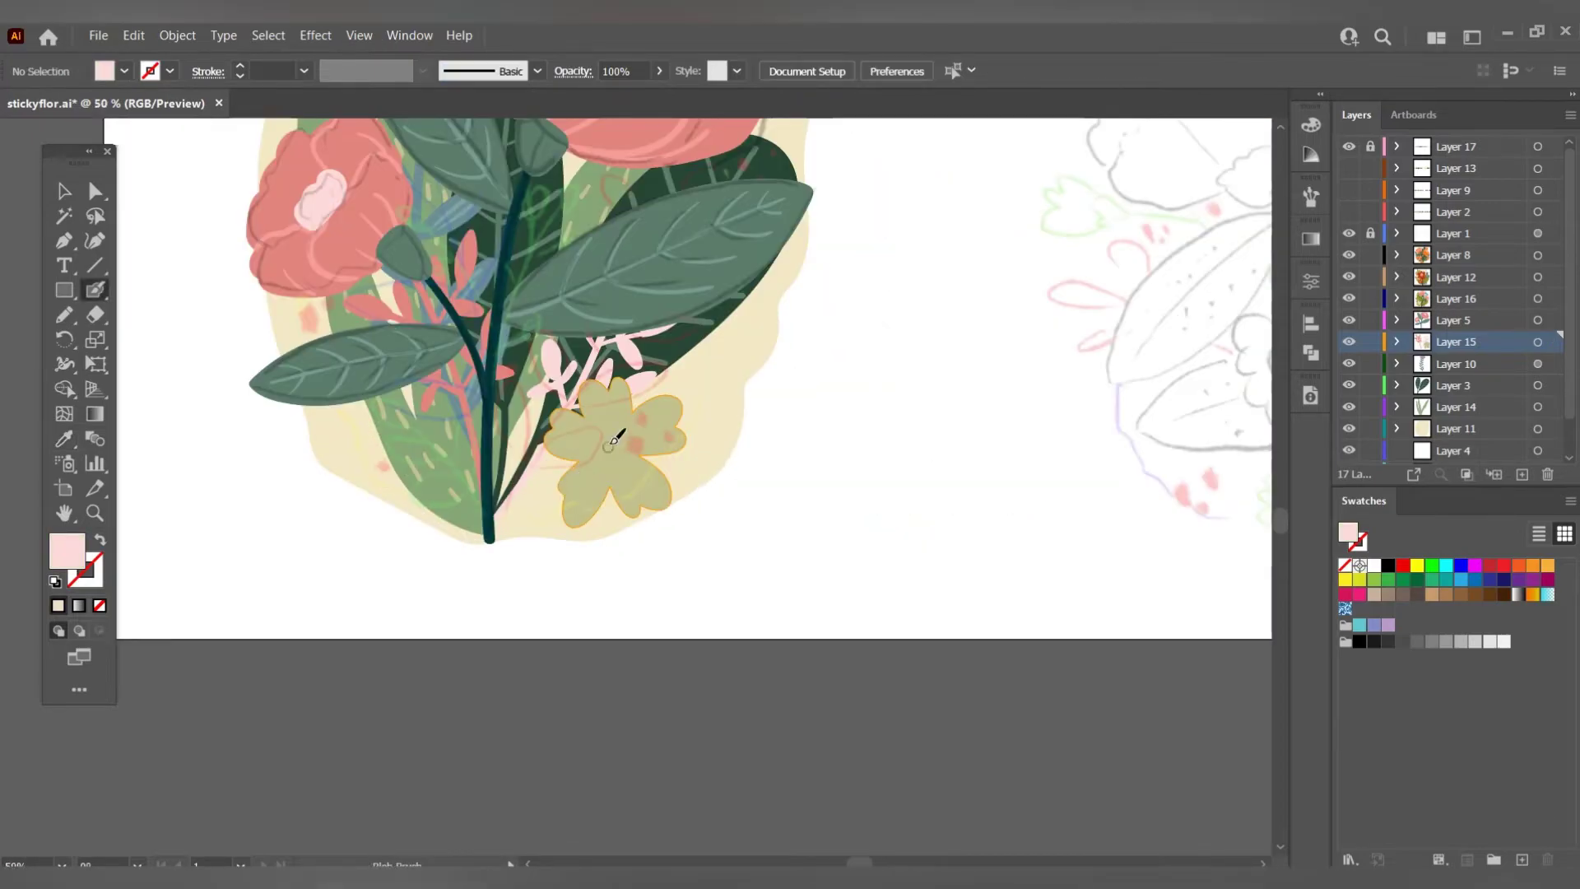
{"action": "left_click", "coordinate": [619, 429]}
{"action": "scroll", "coordinate": [619, 430], "scroll_direction": "down", "scroll_amount": 3}
{"action": "scroll", "coordinate": [619, 429], "scroll_direction": "down", "scroll_amount": 2}
Add two mauve spots to the flower's pink centre.
{"action": "key", "text": "i"}
{"action": "scroll", "coordinate": [551, 377], "scroll_direction": "up", "scroll_amount": 1}
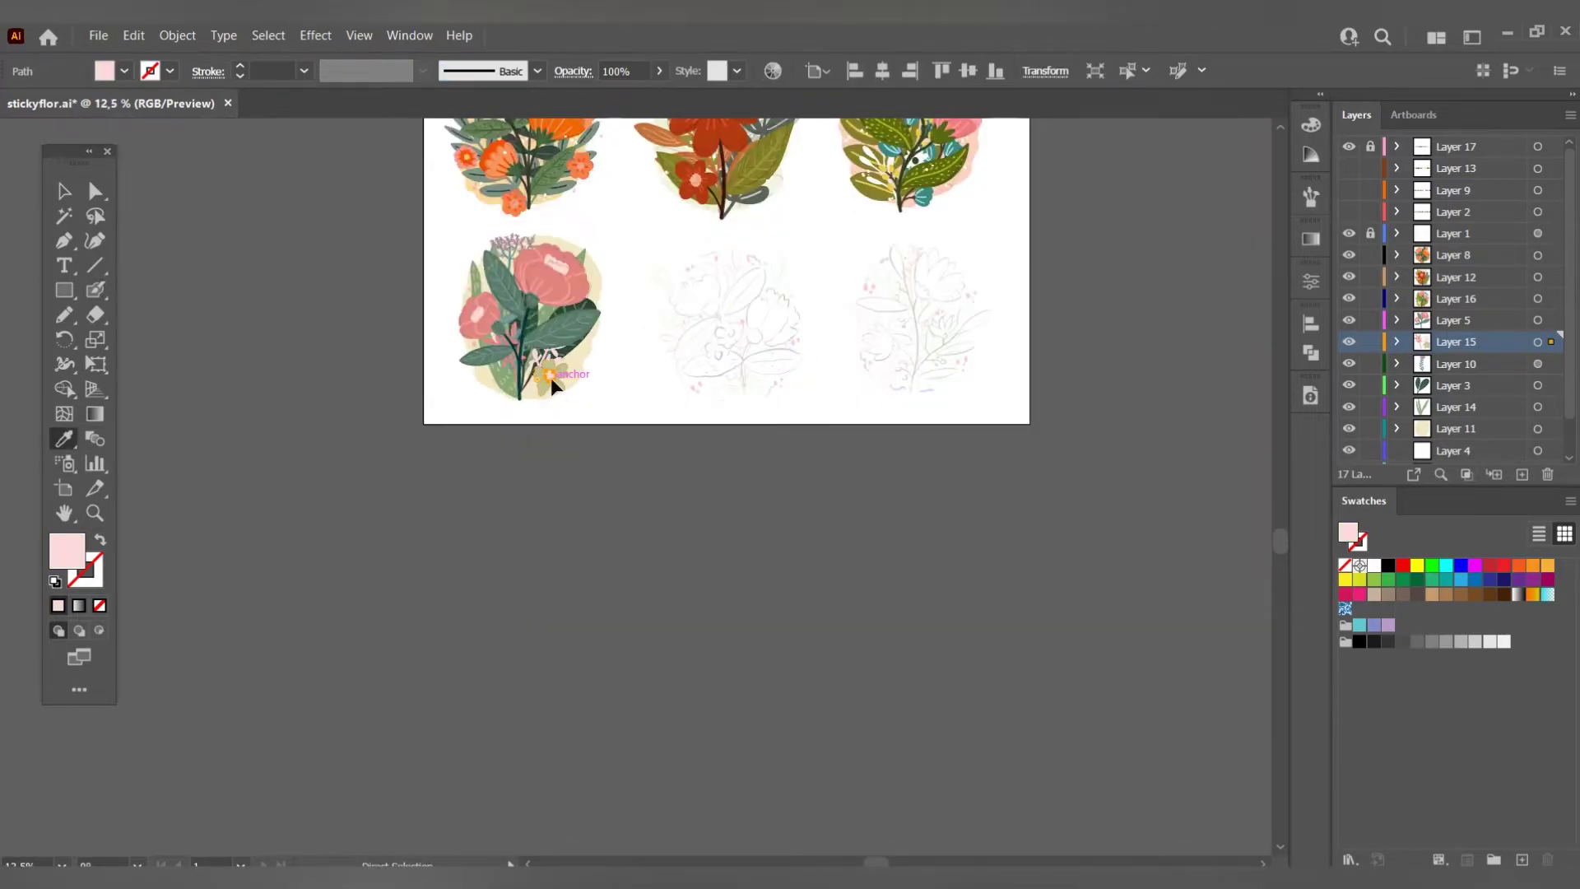
{"action": "scroll", "coordinate": [550, 377], "scroll_direction": "down", "scroll_amount": 1}
{"action": "left_click", "coordinate": [706, 148]}
{"action": "left_click", "coordinate": [607, 409]}
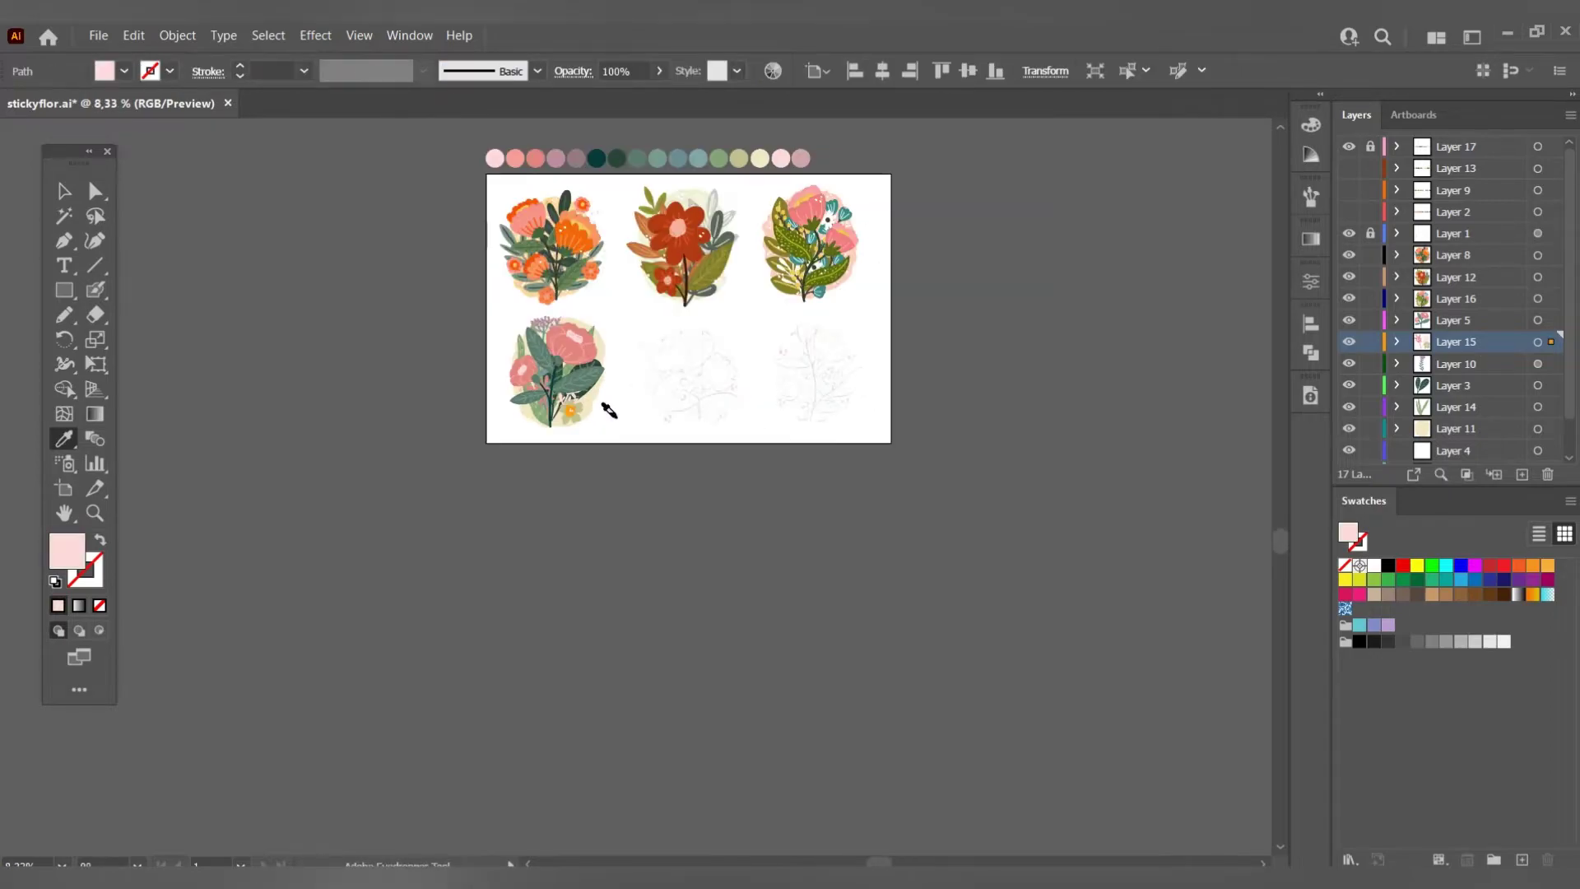
{"action": "scroll", "coordinate": [600, 433], "scroll_direction": "up", "scroll_amount": 5}
{"action": "key", "text": "shift+b"}
{"action": "left_click", "coordinate": [475, 430]}
{"action": "left_click", "coordinate": [493, 429]}
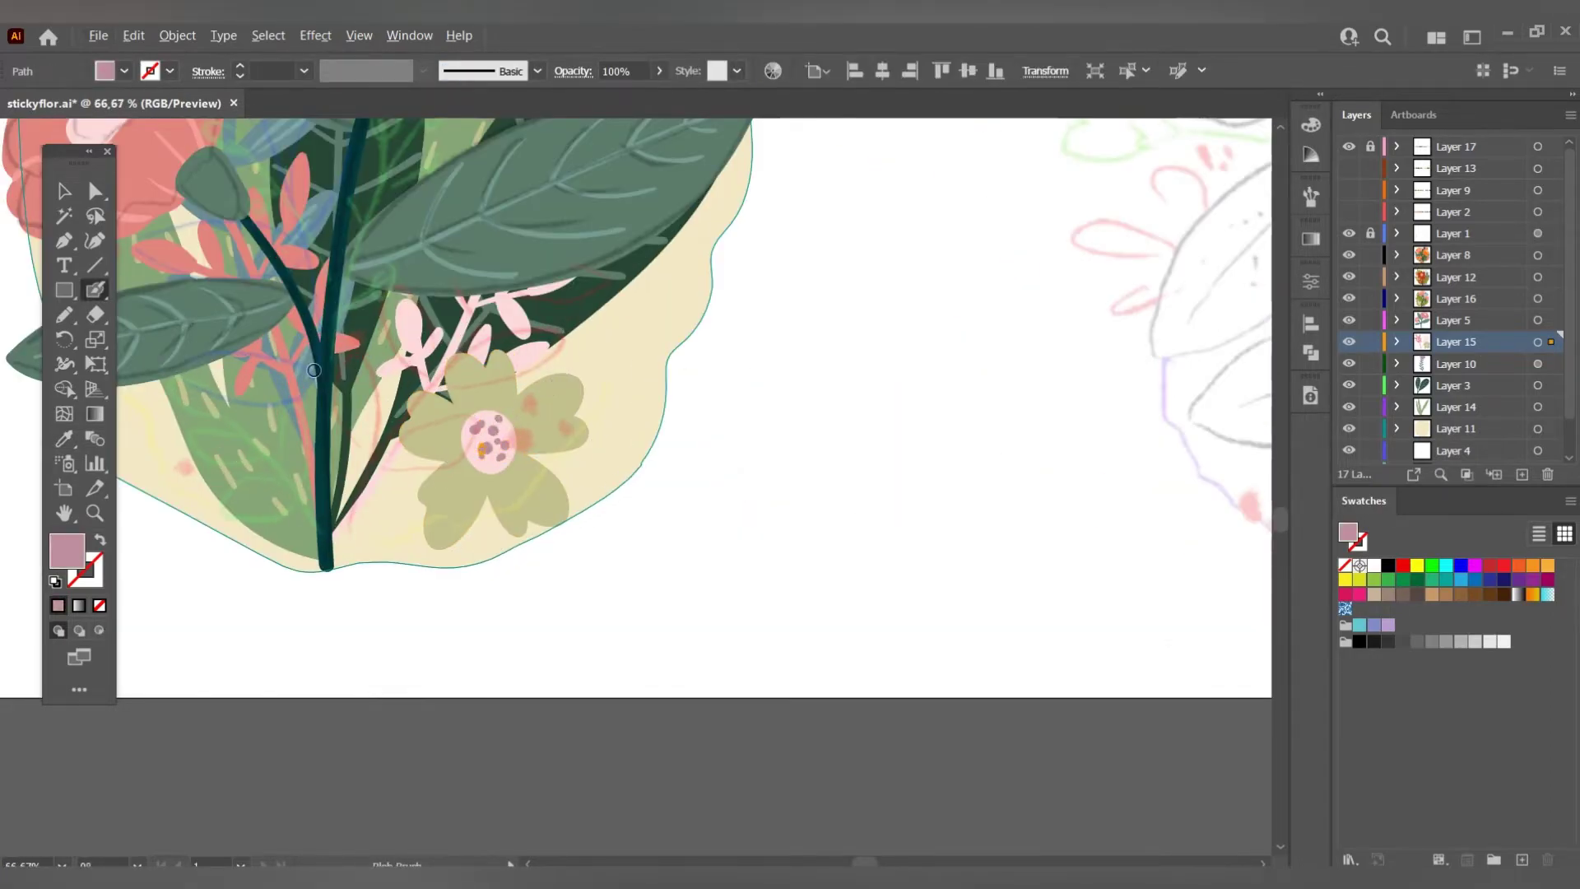
{"action": "scroll", "coordinate": [314, 370], "scroll_direction": "down", "scroll_amount": 4}
Paint two cream streaks outward across the petals, then deselect.
{"action": "key", "text": "i"}
{"action": "left_click", "coordinate": [778, 148]}
{"action": "scroll", "coordinate": [417, 566], "scroll_direction": "up", "scroll_amount": 4}
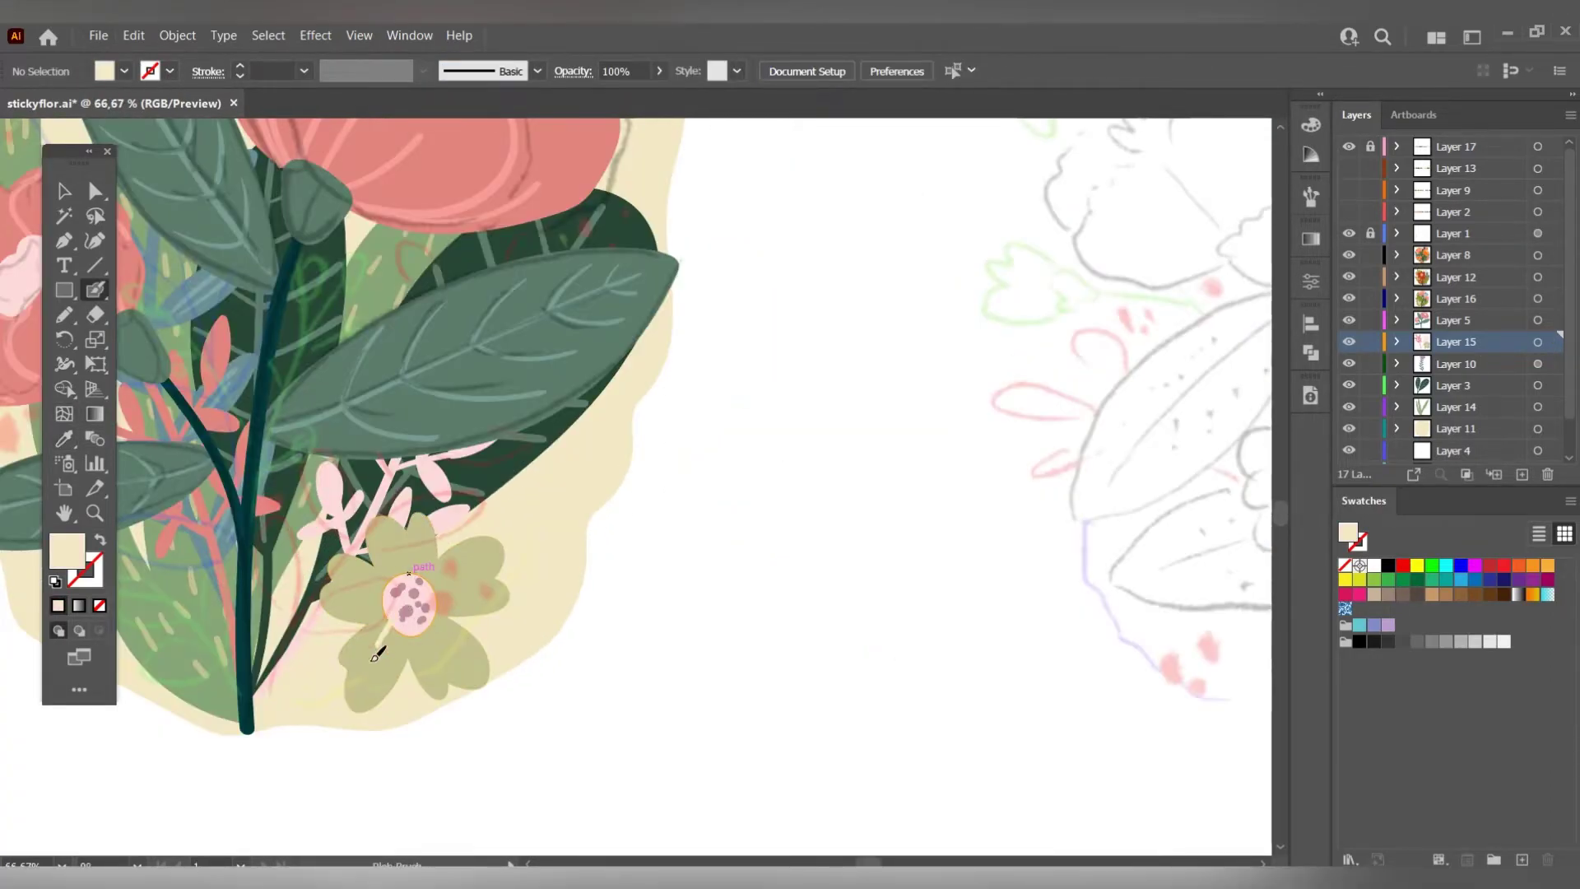
{"action": "left_click_drag", "start_coordinate": [377, 659], "coordinate": [402, 613]}
{"action": "left_click_drag", "start_coordinate": [413, 629], "coordinate": [440, 677]}
{"action": "scroll", "coordinate": [355, 581], "scroll_direction": "down", "scroll_amount": 4}
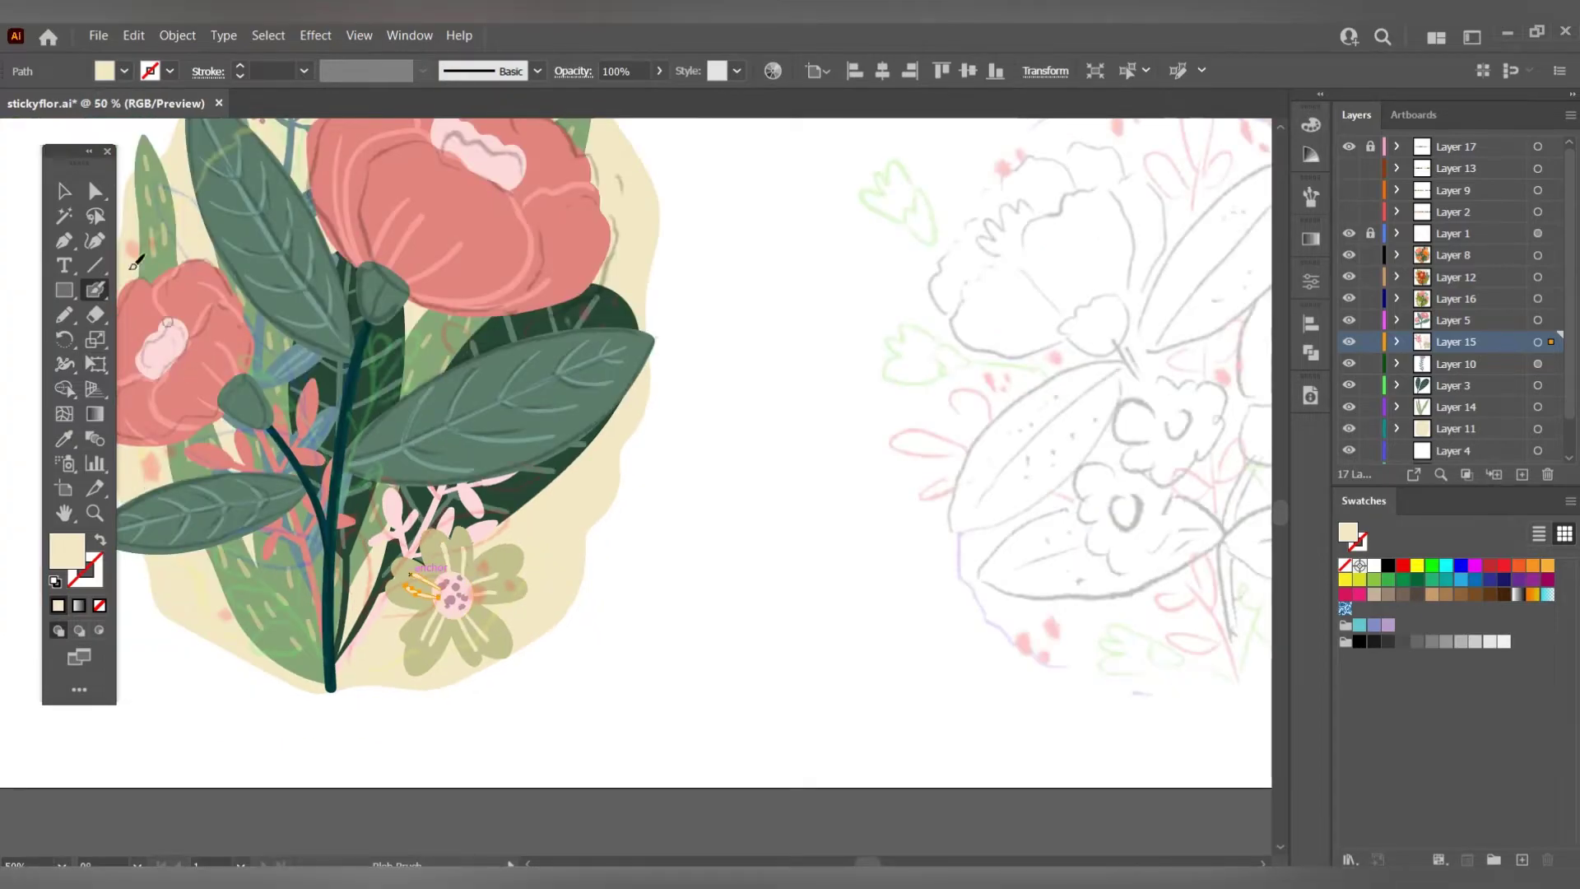
{"action": "key", "text": "v"}
{"action": "key", "text": "ctrl+shift+a"}
{"action": "scroll", "coordinate": [607, 544], "scroll_direction": "up", "scroll_amount": 4}
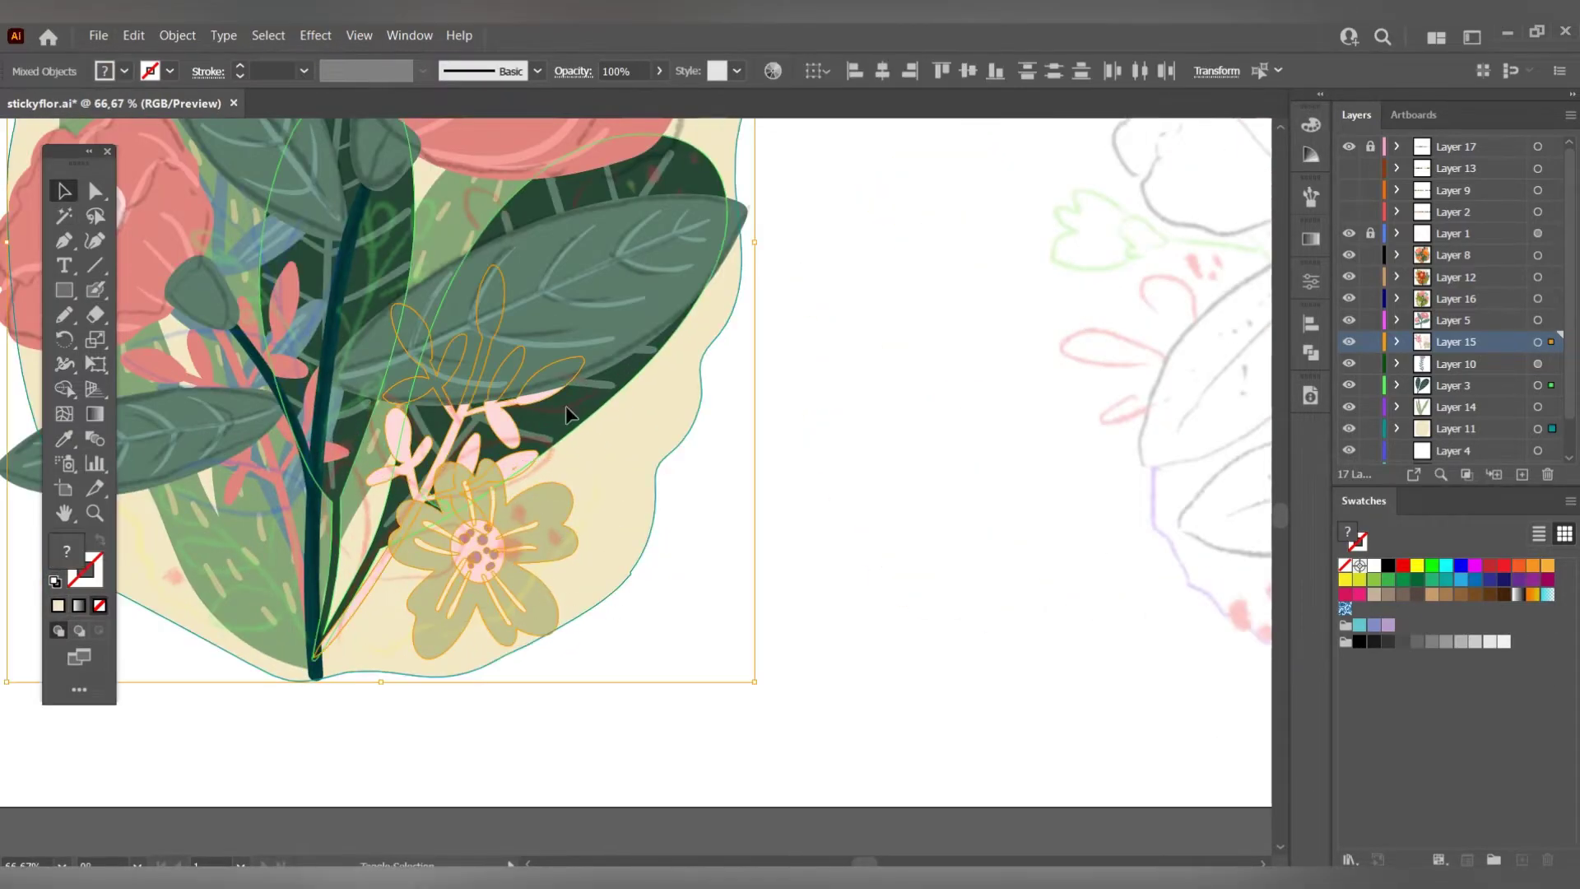
Select the flower pieces, undo a move into Layer 4, and inspect its centre in isolation mode.
{"action": "left_click", "coordinate": [507, 420]}
{"action": "left_click", "coordinate": [568, 511], "text": "ctrl"}
{"action": "left_click_drag", "start_coordinate": [1551, 341], "coordinate": [1483, 408]}
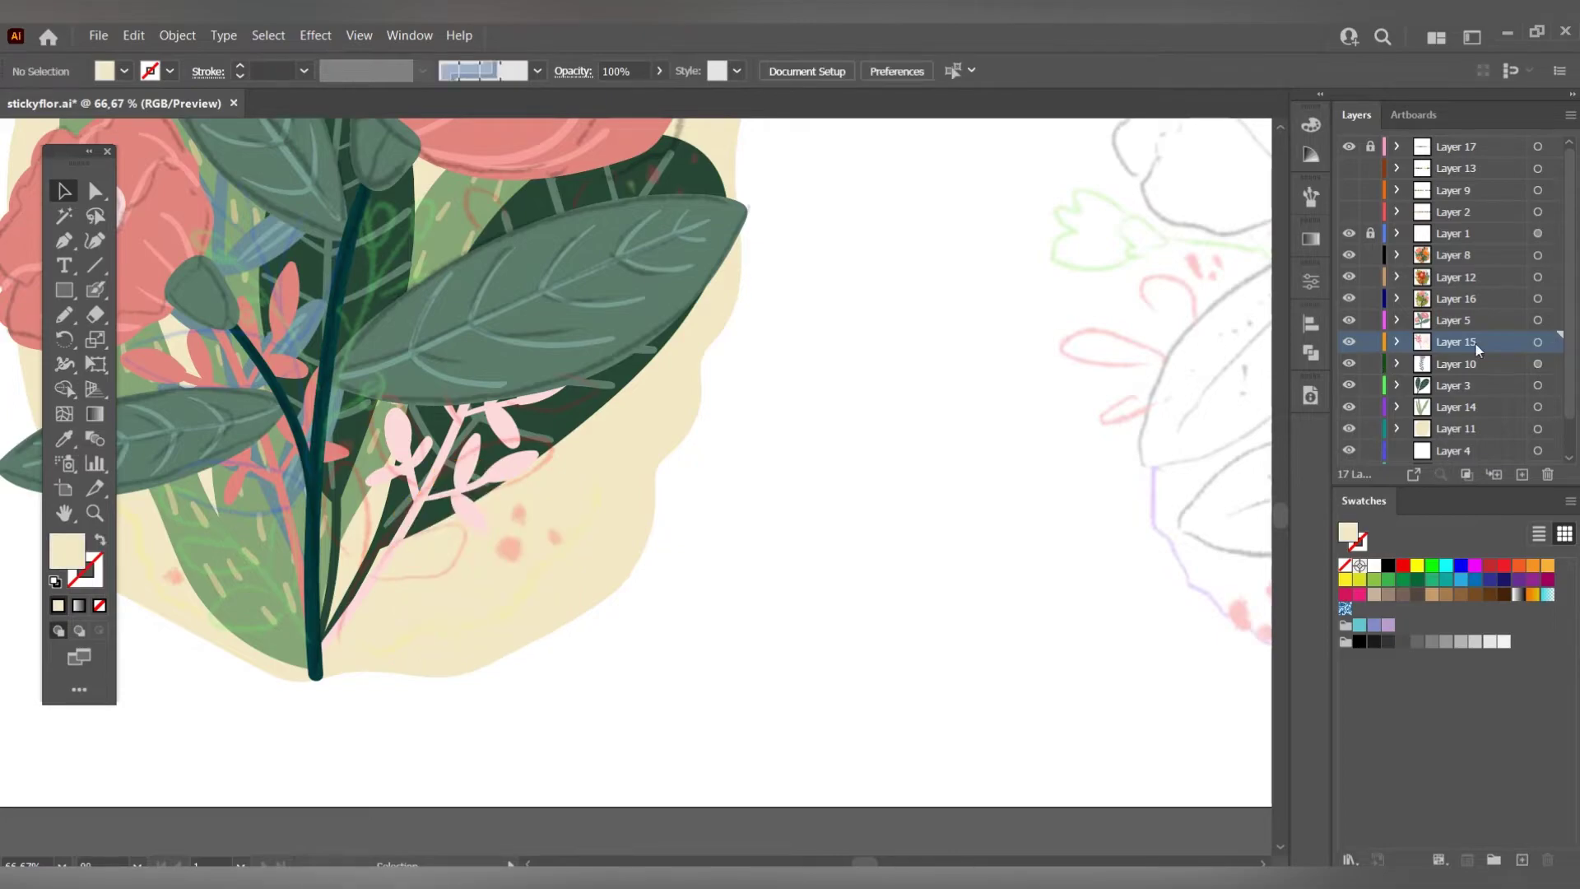
{"action": "key", "text": "ctrl+z"}
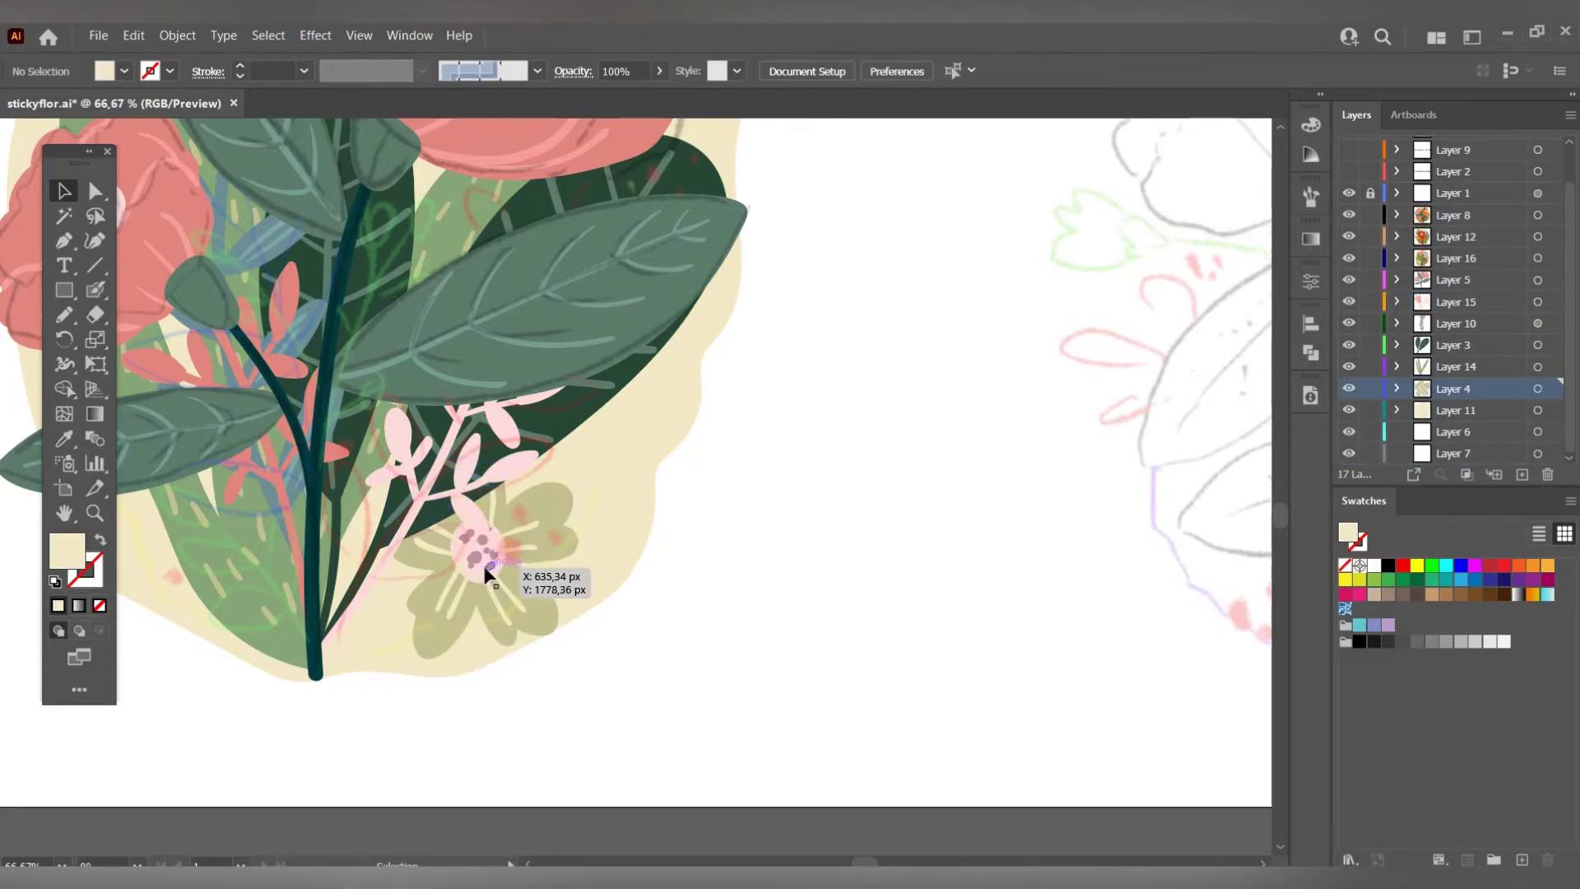
{"action": "double_click", "coordinate": [485, 544]}
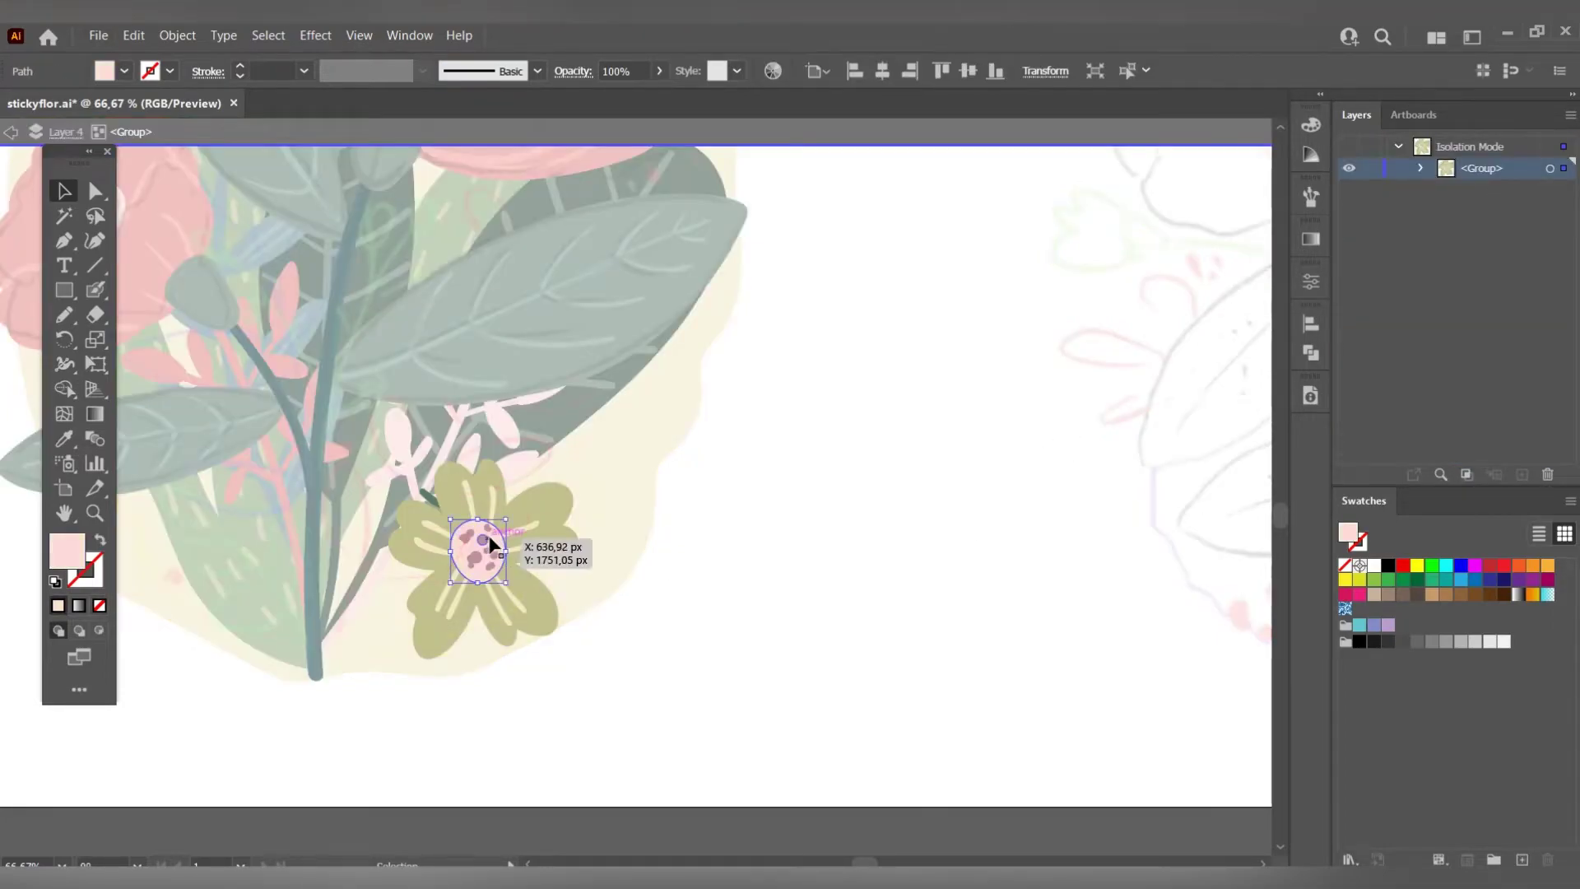
{"action": "scroll", "coordinate": [504, 513], "scroll_direction": "up", "scroll_amount": 2}
{"action": "left_click", "coordinate": [412, 635]}
{"action": "left_click", "coordinate": [481, 564]}
{"action": "scroll", "coordinate": [481, 563], "scroll_direction": "up", "scroll_amount": 2}
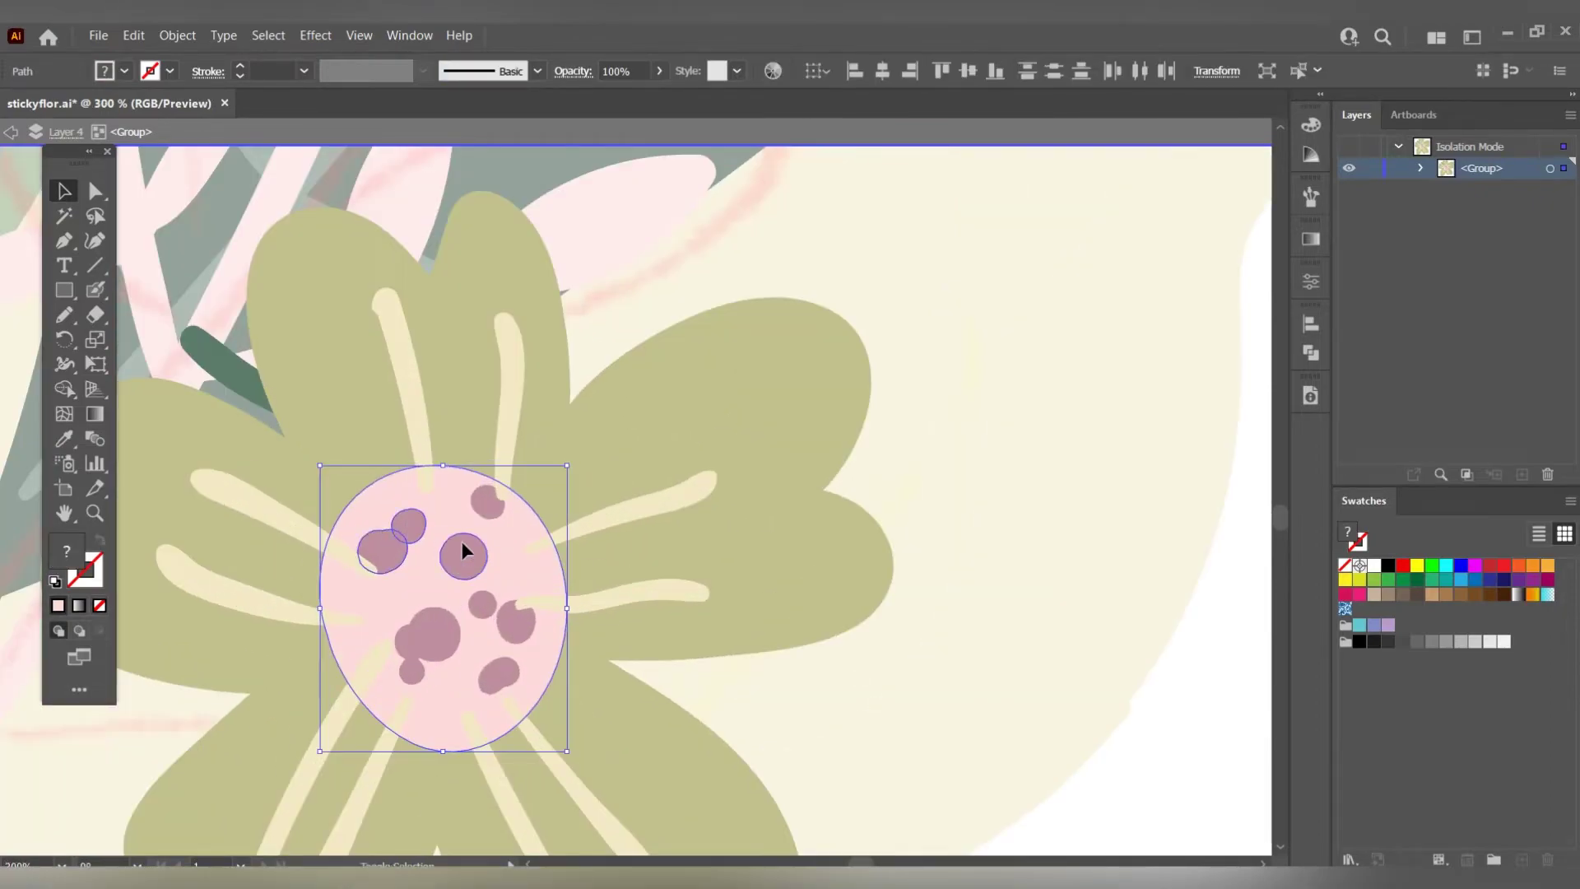
{"action": "scroll", "coordinate": [493, 667], "scroll_direction": "down", "scroll_amount": 3}
{"action": "key", "text": "Escape"}
Shrink the little flower group and reposition it lower in the bouquet.
{"action": "scroll", "coordinate": [554, 606], "scroll_direction": "down", "scroll_amount": 2}
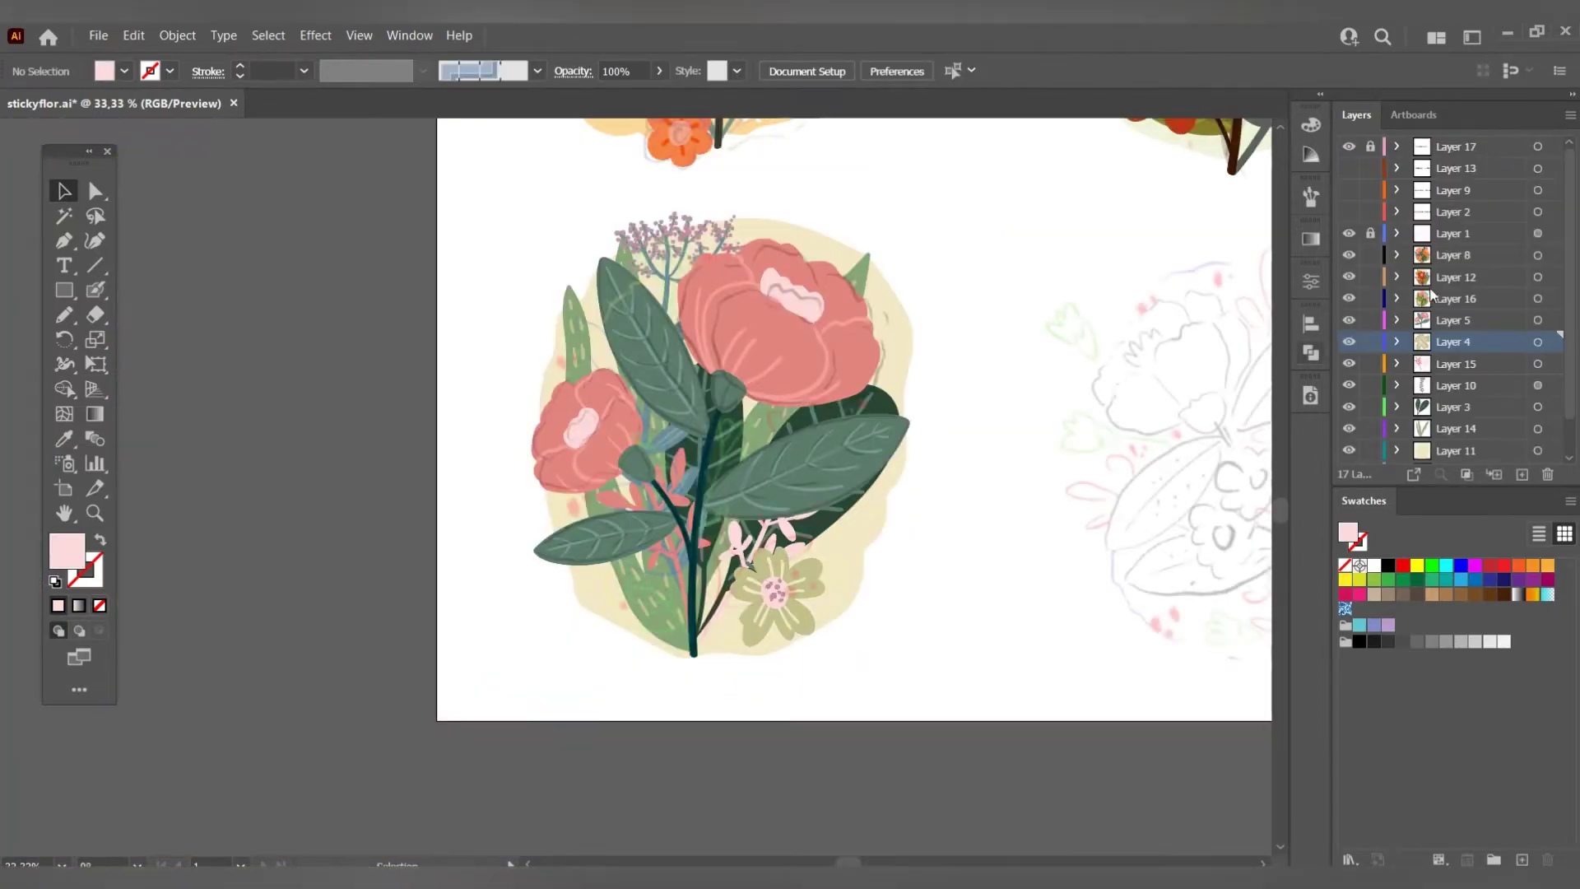
{"action": "left_click", "coordinate": [769, 597]}
{"action": "scroll", "coordinate": [827, 735], "scroll_direction": "up", "scroll_amount": 1}
{"action": "left_click_drag", "start_coordinate": [828, 735], "coordinate": [806, 707]}
{"action": "scroll", "coordinate": [639, 617], "scroll_direction": "down", "scroll_amount": 2}
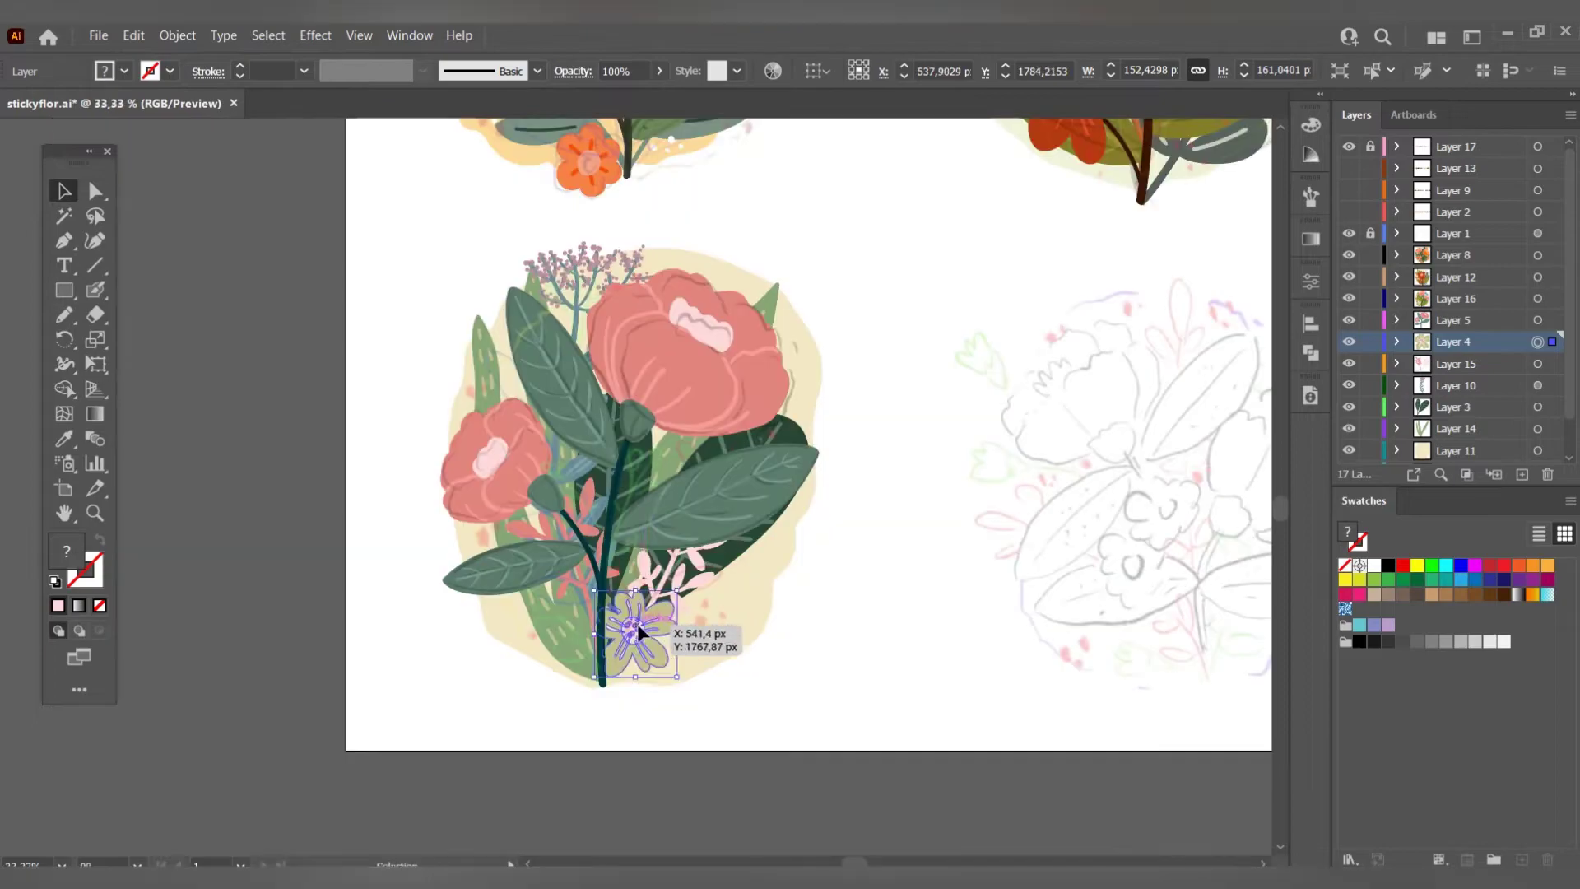
{"action": "mouse_move", "coordinate": [636, 628]}
{"action": "left_mouse_down"}
{"action": "mouse_move", "coordinate": [790, 334]}
{"action": "mouse_move", "coordinate": [720, 595]}
{"action": "left_mouse_up"}
{"action": "left_click", "coordinate": [813, 610]}
{"action": "scroll", "coordinate": [706, 518], "scroll_direction": "down", "scroll_amount": 2}
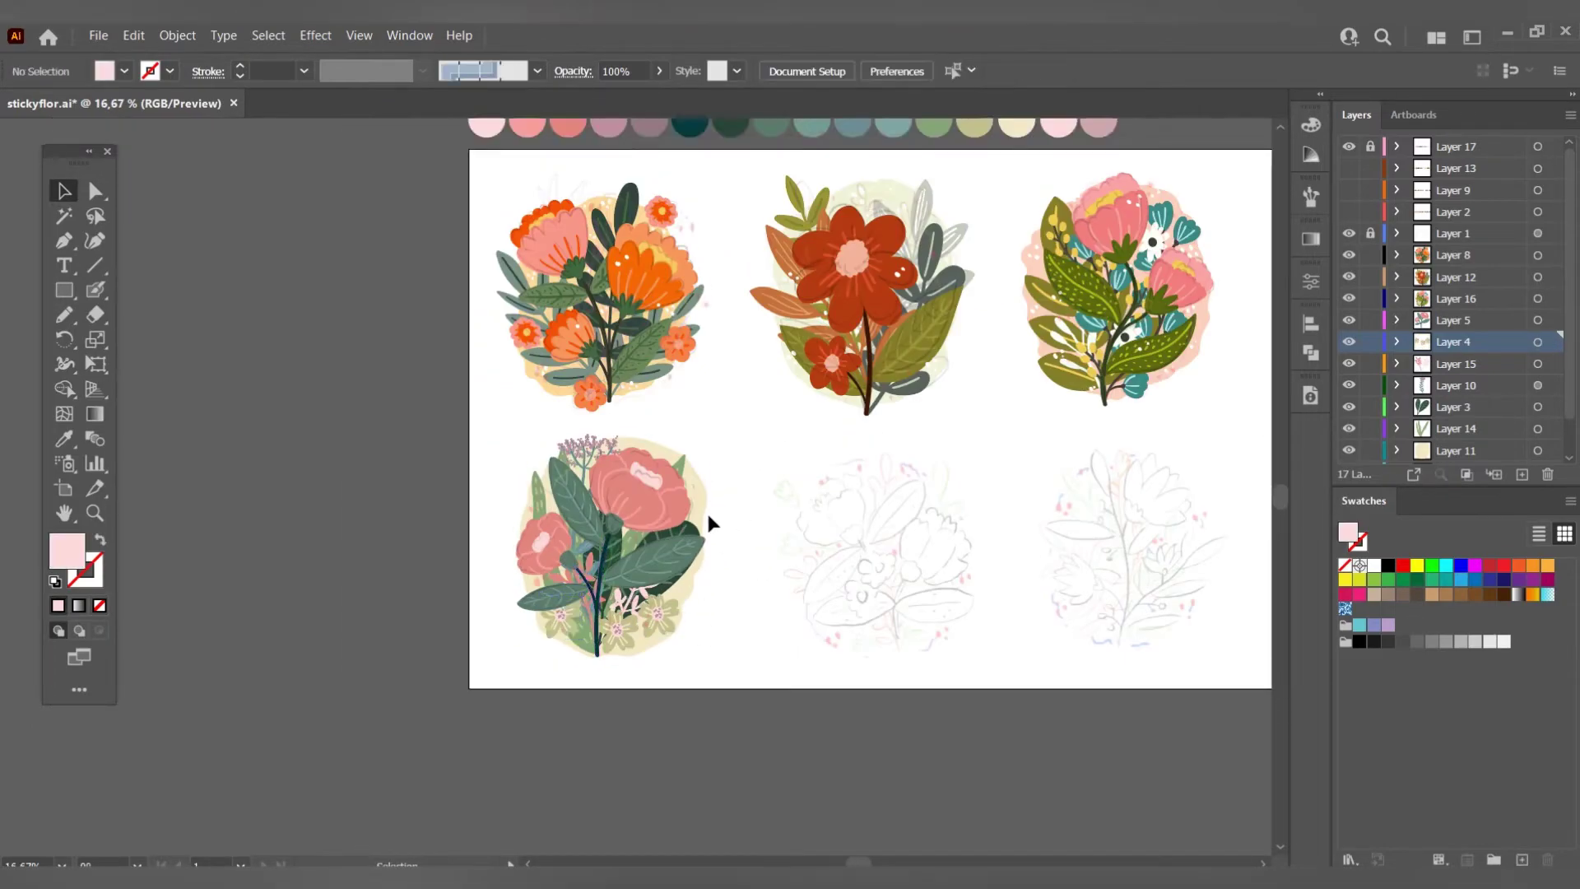
{"action": "scroll", "coordinate": [706, 519], "scroll_direction": "up", "scroll_amount": 1}
Hide the pencil sketches and add a new layer above Layer 5.
{"action": "left_click", "coordinate": [1349, 233]}
{"action": "scroll", "coordinate": [705, 627], "scroll_direction": "up", "scroll_amount": 1}
{"action": "scroll", "coordinate": [738, 589], "scroll_direction": "up", "scroll_amount": 1}
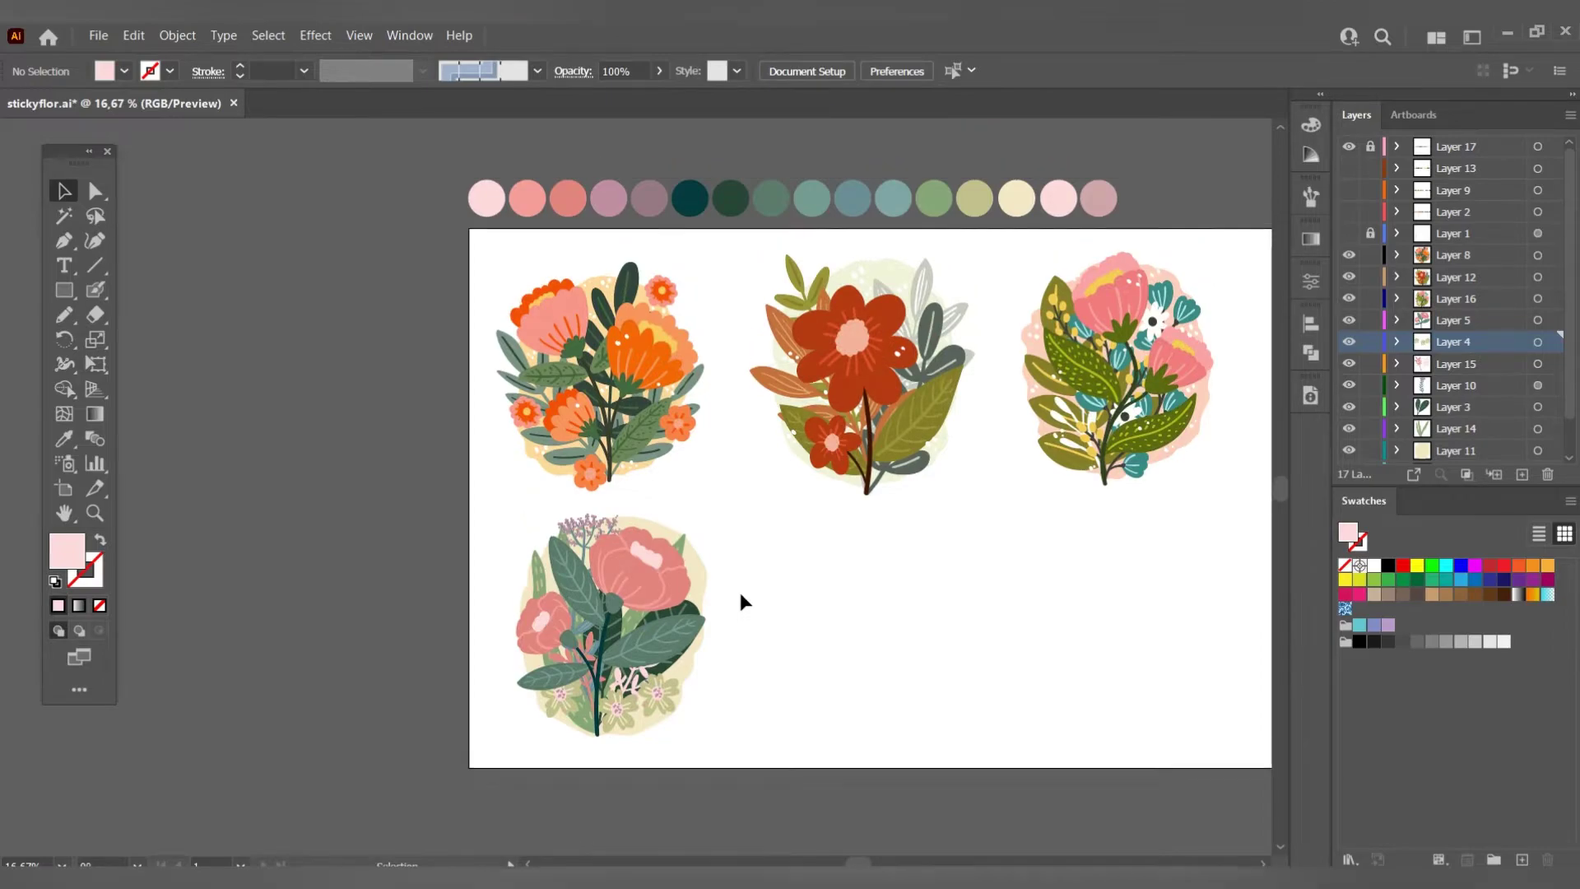
{"action": "scroll", "coordinate": [658, 516], "scroll_direction": "up", "scroll_amount": 1}
{"action": "key", "text": "shift+b"}
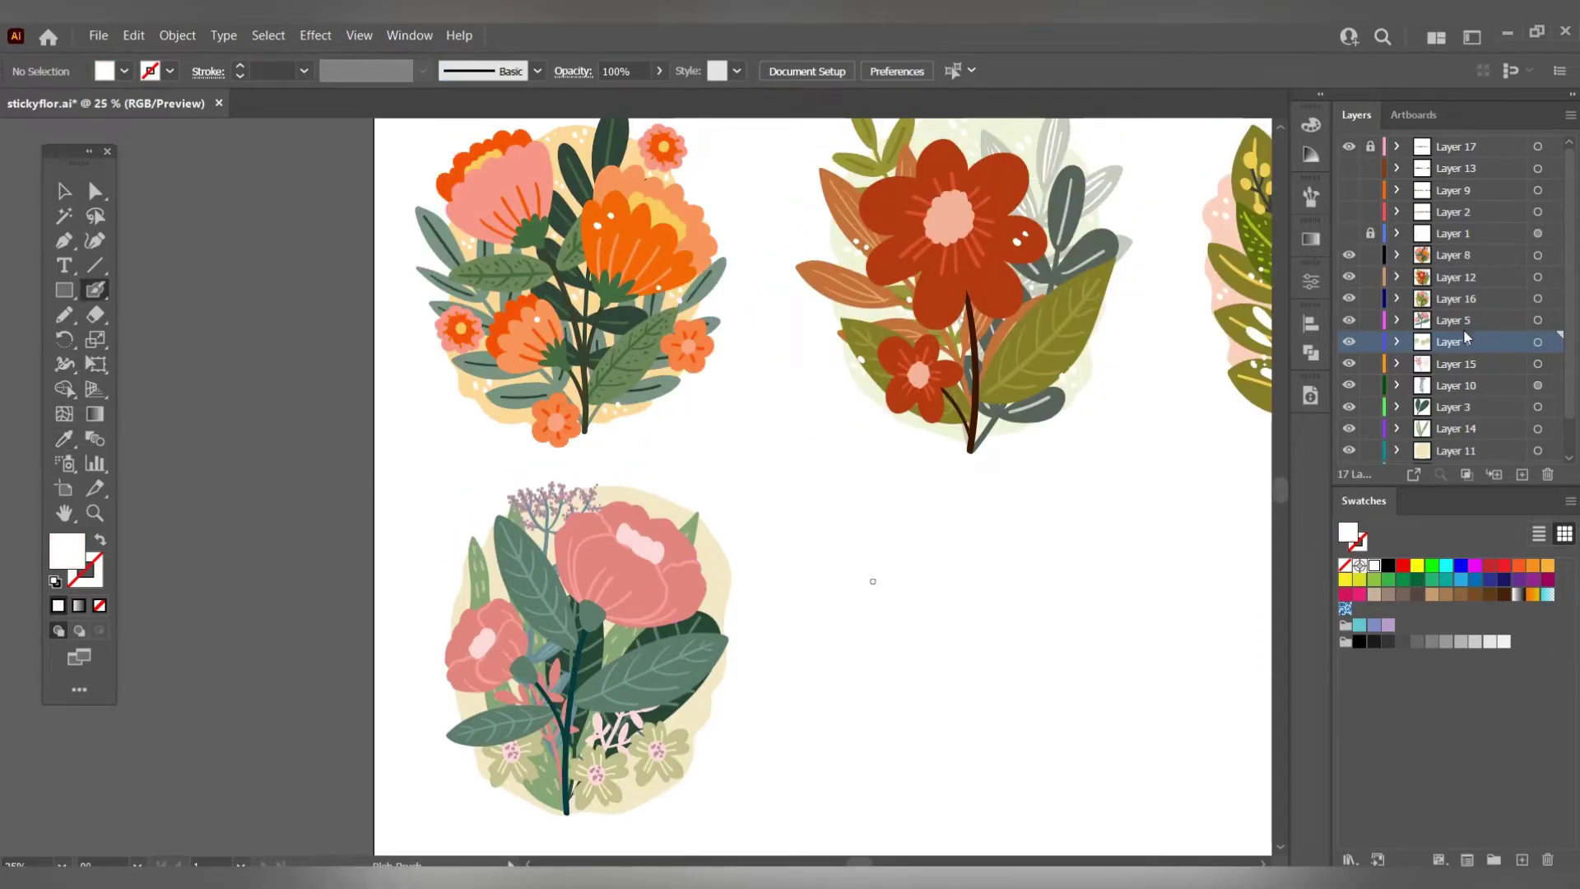
{"action": "left_click", "coordinate": [1348, 320]}
{"action": "key", "text": "ctrl+l"}
{"action": "left_click", "coordinate": [613, 492]}
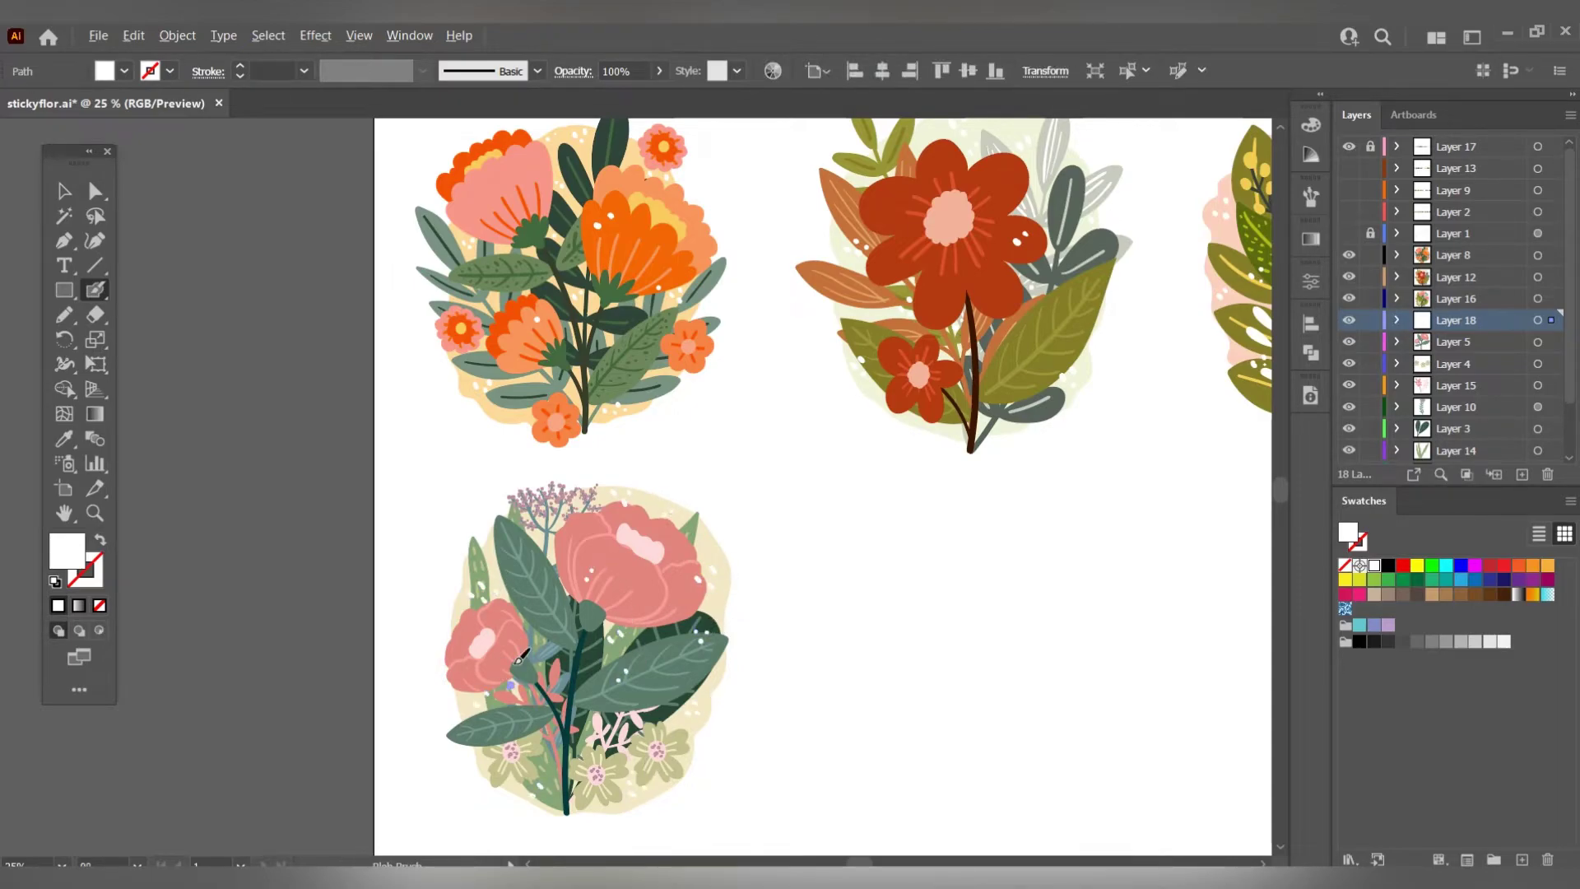
{"action": "scroll", "coordinate": [518, 656], "scroll_direction": "down", "scroll_amount": 2}
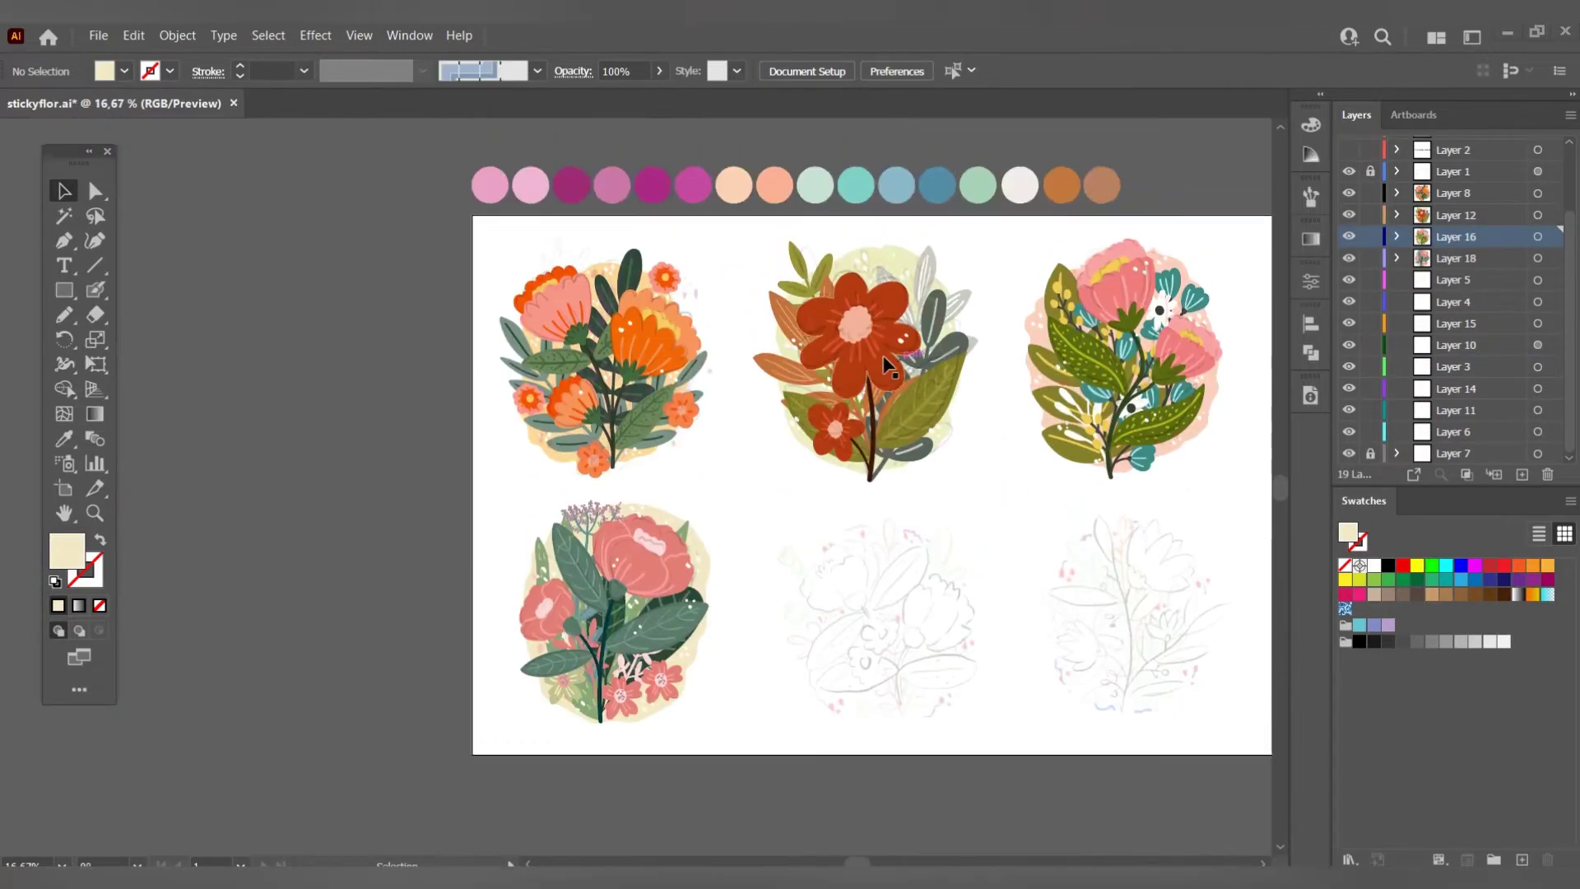
Pick up teal and paint the main stem and a right branch over the fifth sketch.
{"action": "scroll", "coordinate": [698, 380], "scroll_direction": "down", "scroll_amount": 1}
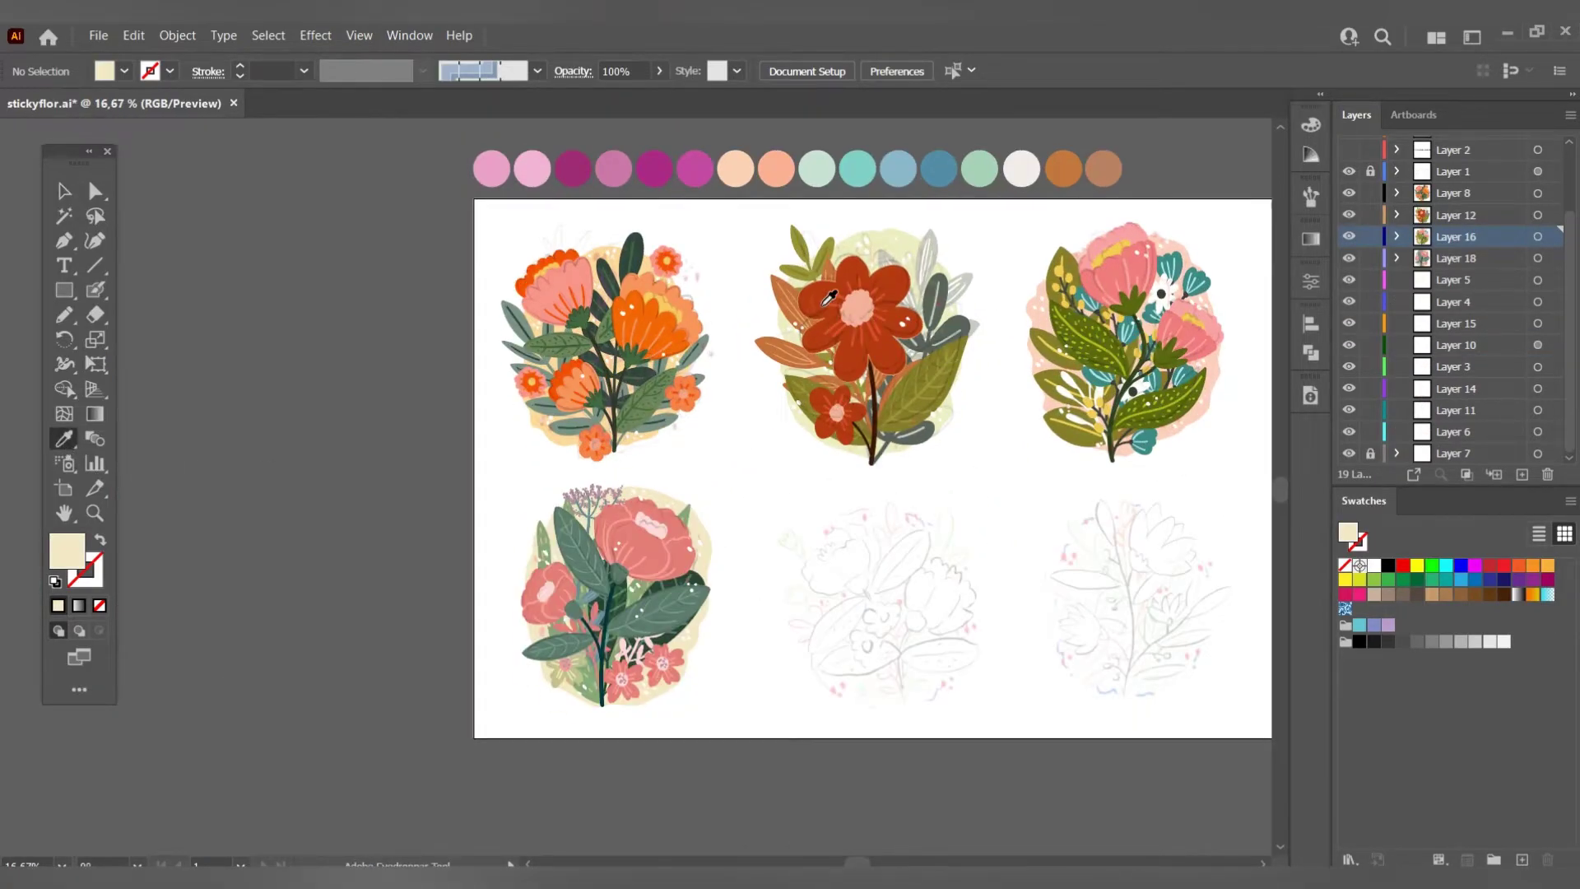
{"action": "left_click", "coordinate": [869, 158]}
{"action": "scroll", "coordinate": [903, 642], "scroll_direction": "up", "scroll_amount": 3}
{"action": "left_click_drag", "start_coordinate": [940, 720], "coordinate": [832, 452]}
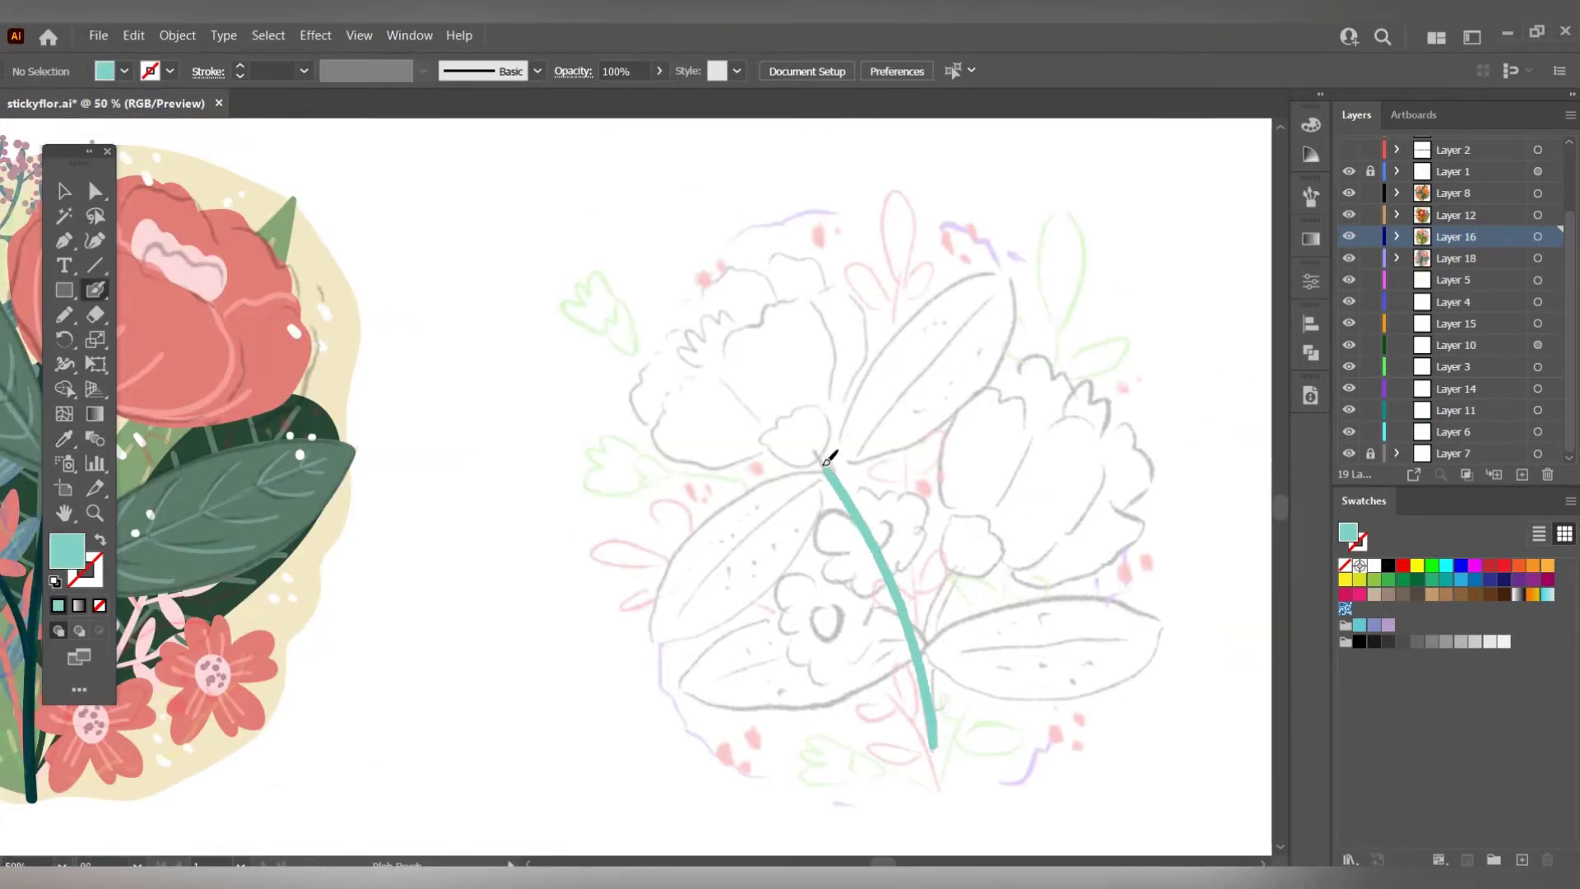
{"action": "left_click_drag", "start_coordinate": [930, 700], "coordinate": [973, 536]}
Outline a left and a right bud on the stem tips and fill both solid teal.
{"action": "key", "text": "ctrl+0"}
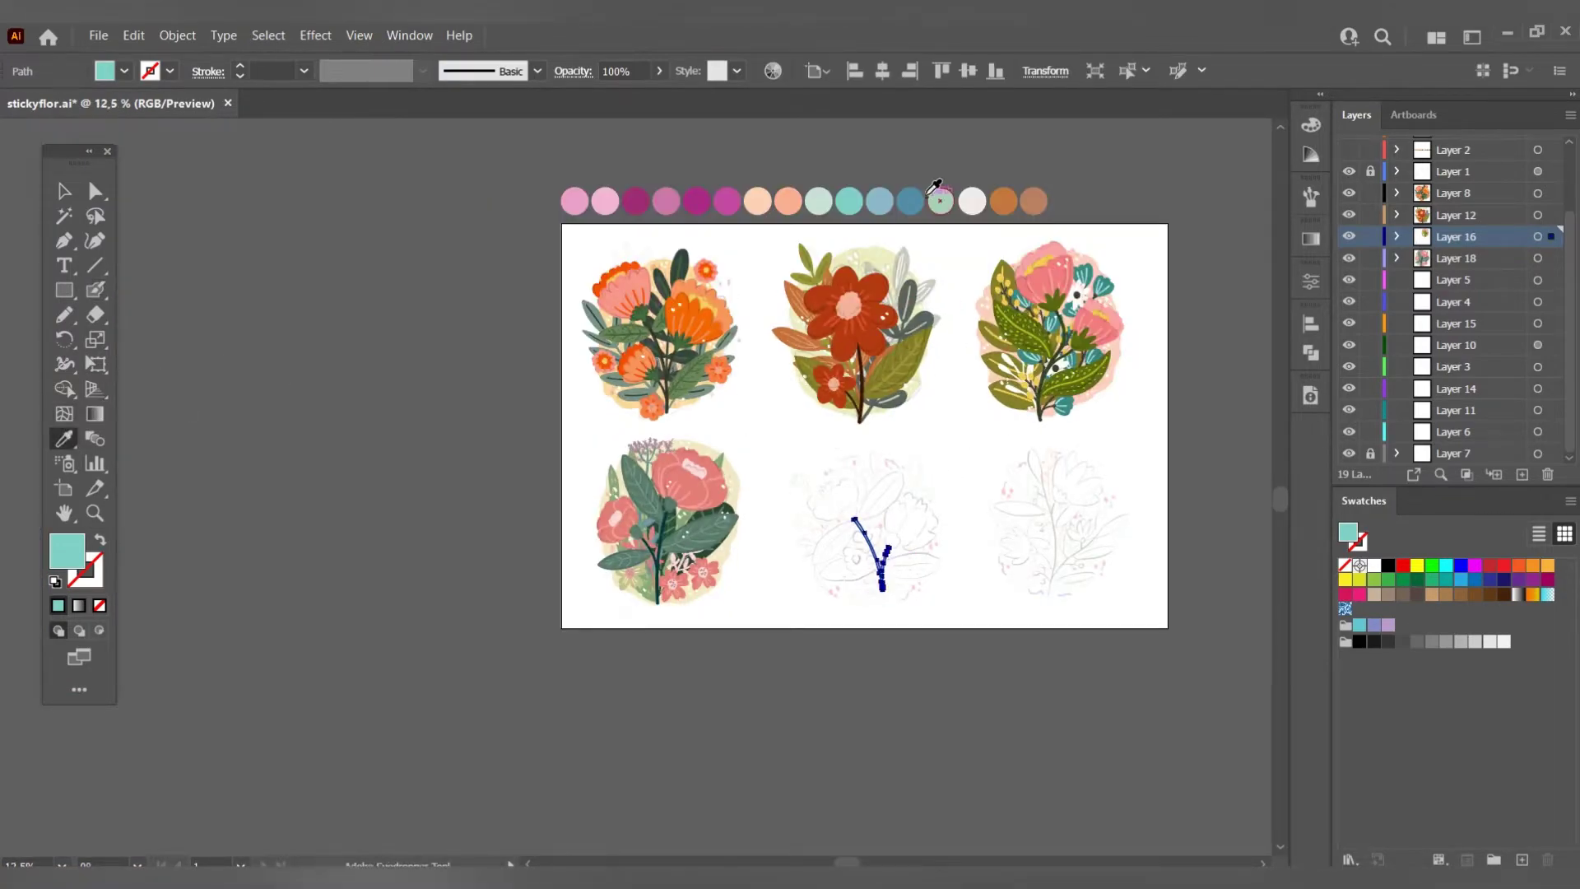
{"action": "scroll", "coordinate": [865, 534], "scroll_direction": "up", "scroll_amount": 3}
{"action": "left_click_drag", "start_coordinate": [746, 421], "coordinate": [766, 429]}
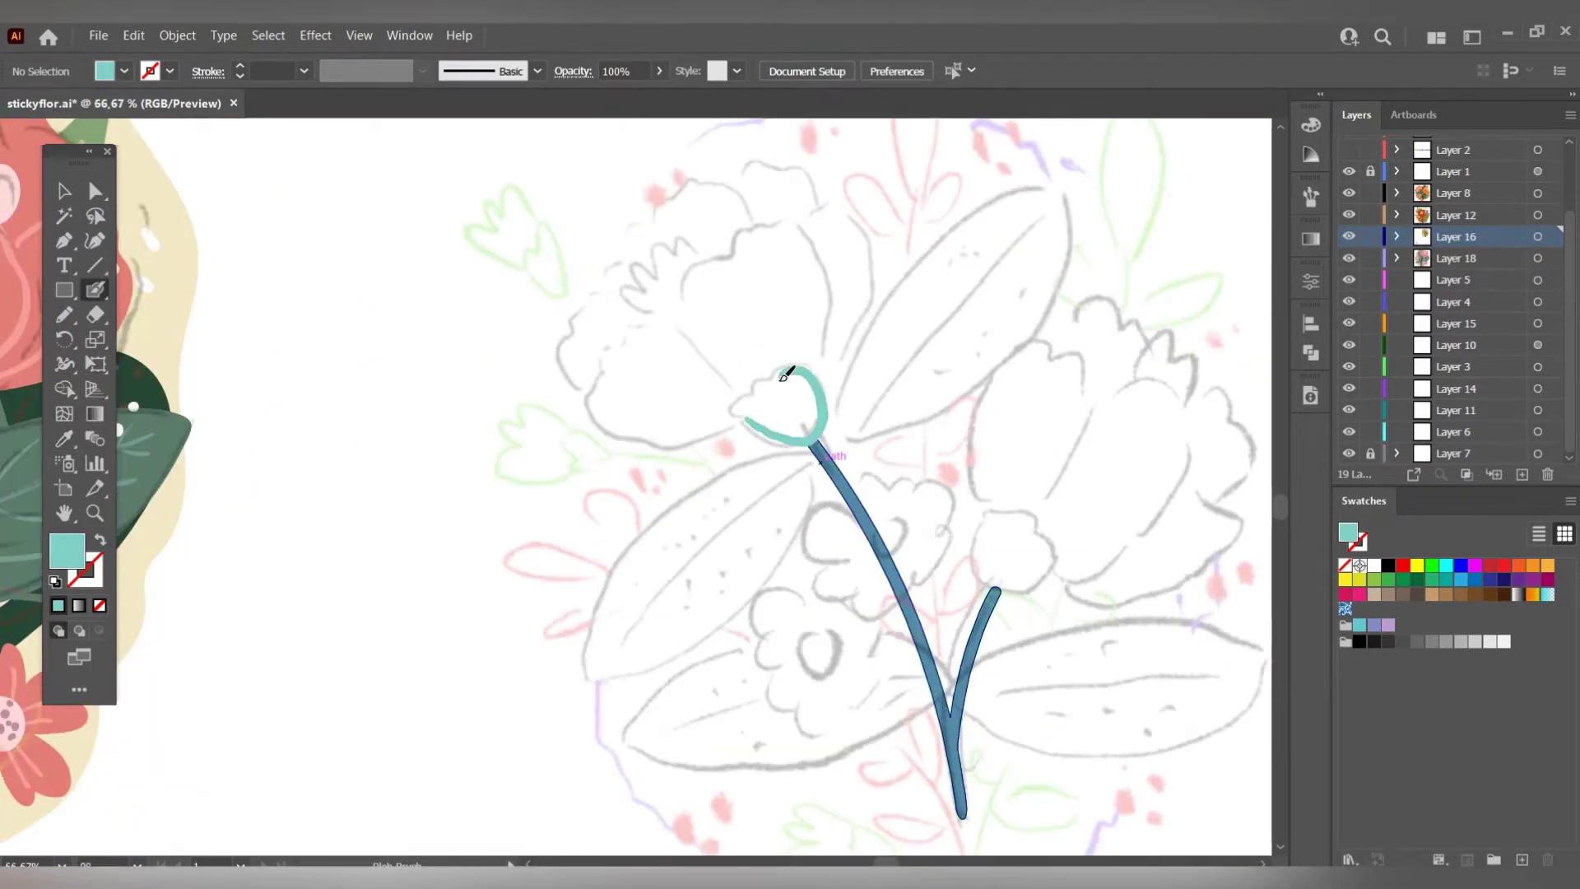
{"action": "left_click_drag", "start_coordinate": [786, 375], "coordinate": [745, 415]}
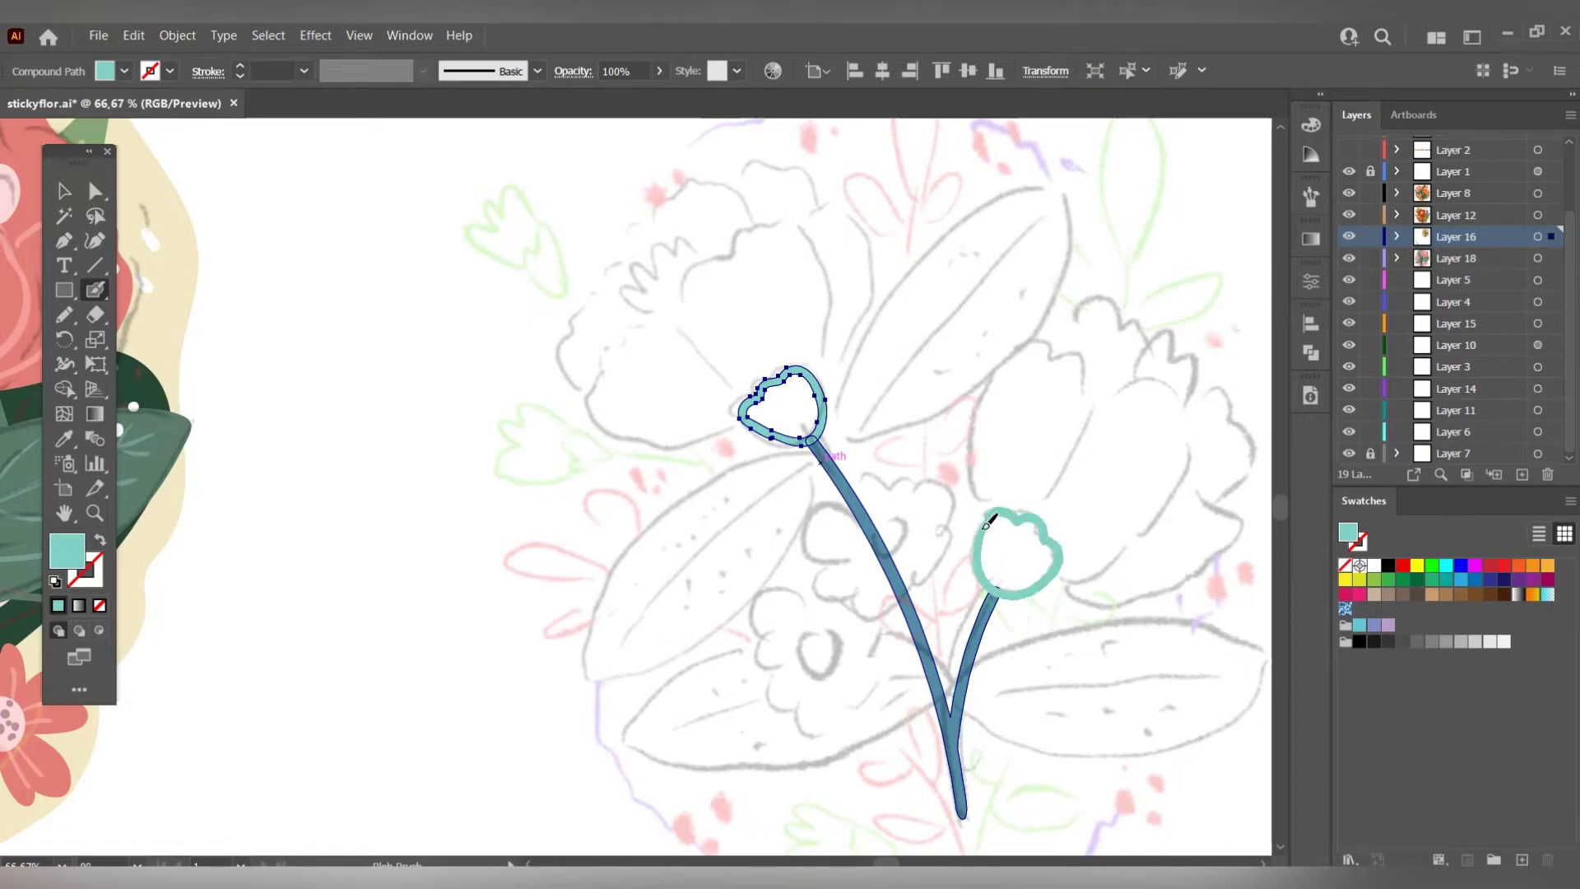
{"action": "left_click_drag", "start_coordinate": [990, 520], "coordinate": [1033, 564]}
{"action": "left_click_drag", "start_coordinate": [769, 395], "coordinate": [803, 423]}
Switch to pink and start outlining petals above the left bud with the Blob Brush.
{"action": "key", "text": "ctrl+0"}
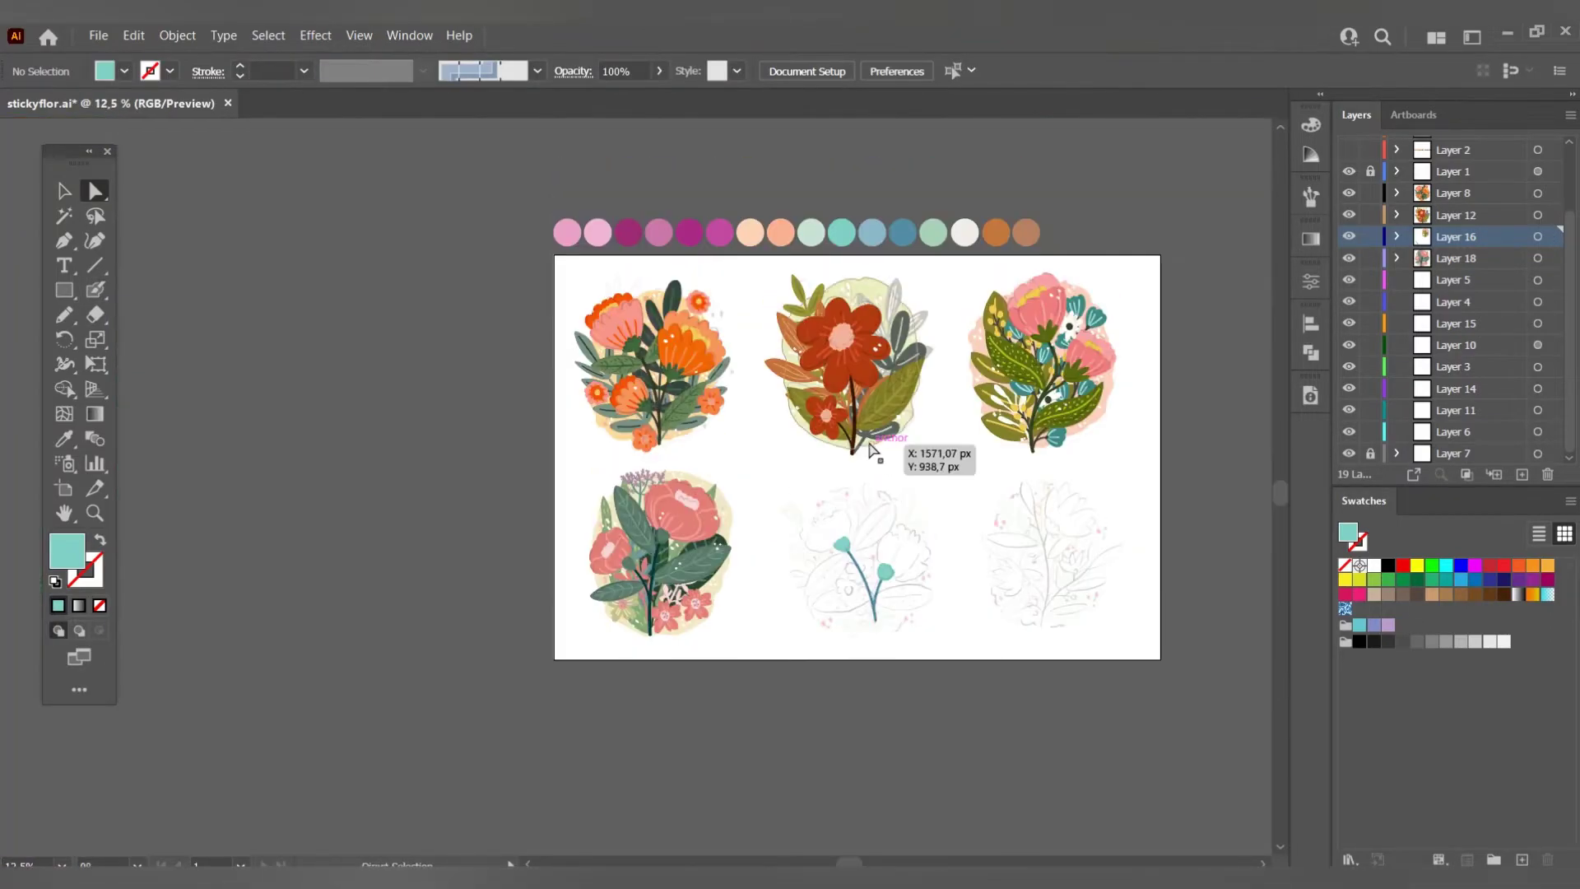
{"action": "scroll", "coordinate": [872, 451], "scroll_direction": "up", "scroll_amount": 1}
{"action": "left_click", "coordinate": [608, 156]}
{"action": "scroll", "coordinate": [840, 576], "scroll_direction": "up", "scroll_amount": 3}
{"action": "key", "text": "shift+b"}
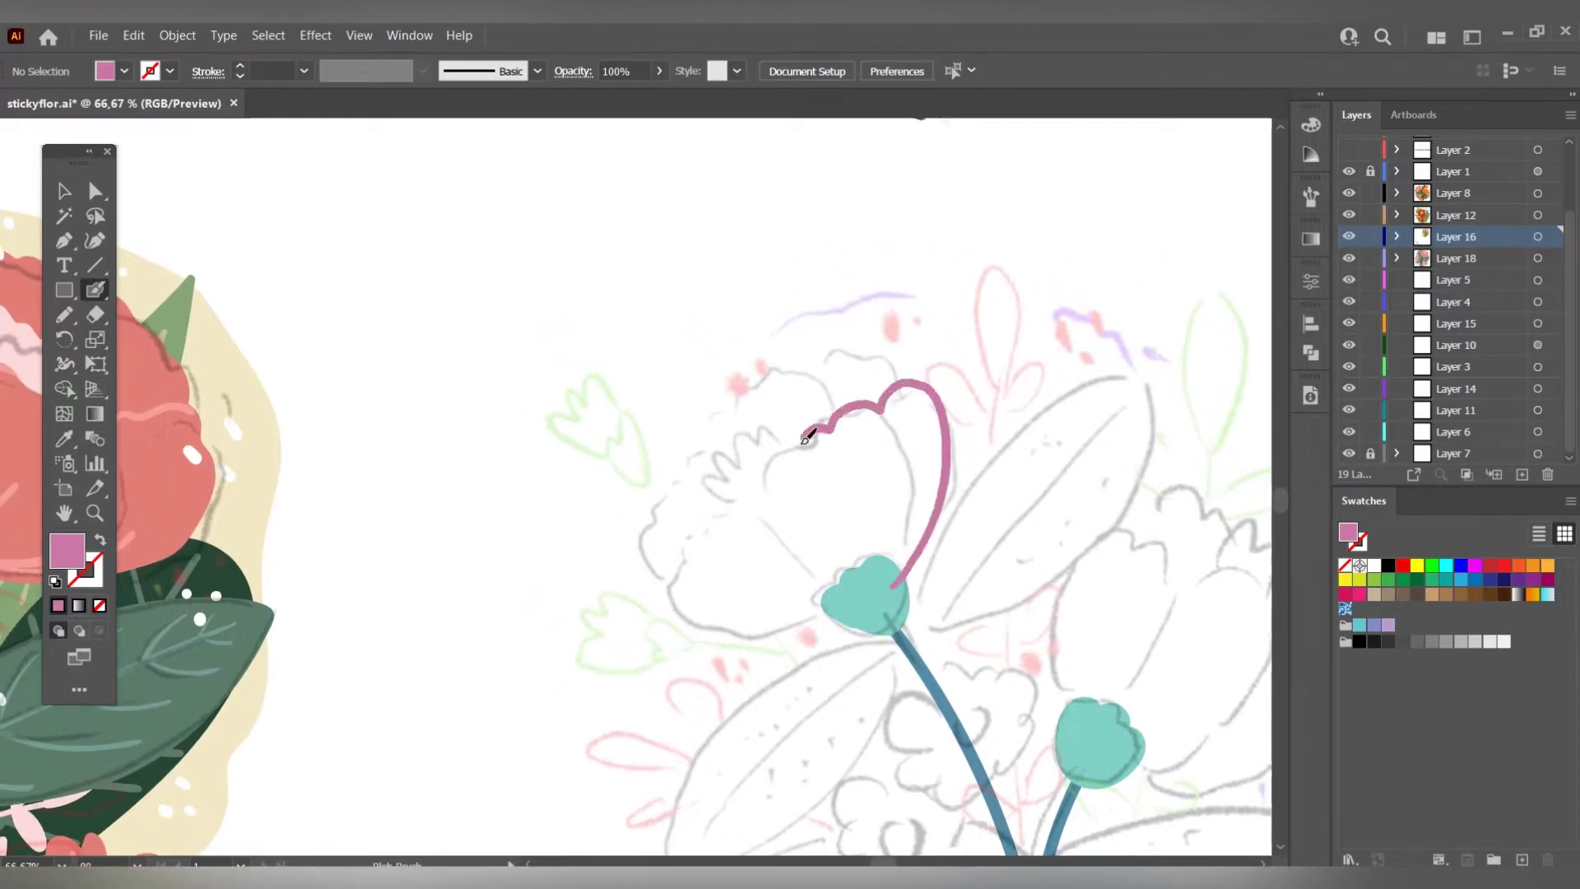
{"action": "mouse_move", "coordinate": [806, 438]}
{"action": "left_mouse_down"}
{"action": "mouse_move", "coordinate": [846, 591]}
{"action": "mouse_move", "coordinate": [913, 557]}
{"action": "left_mouse_up"}
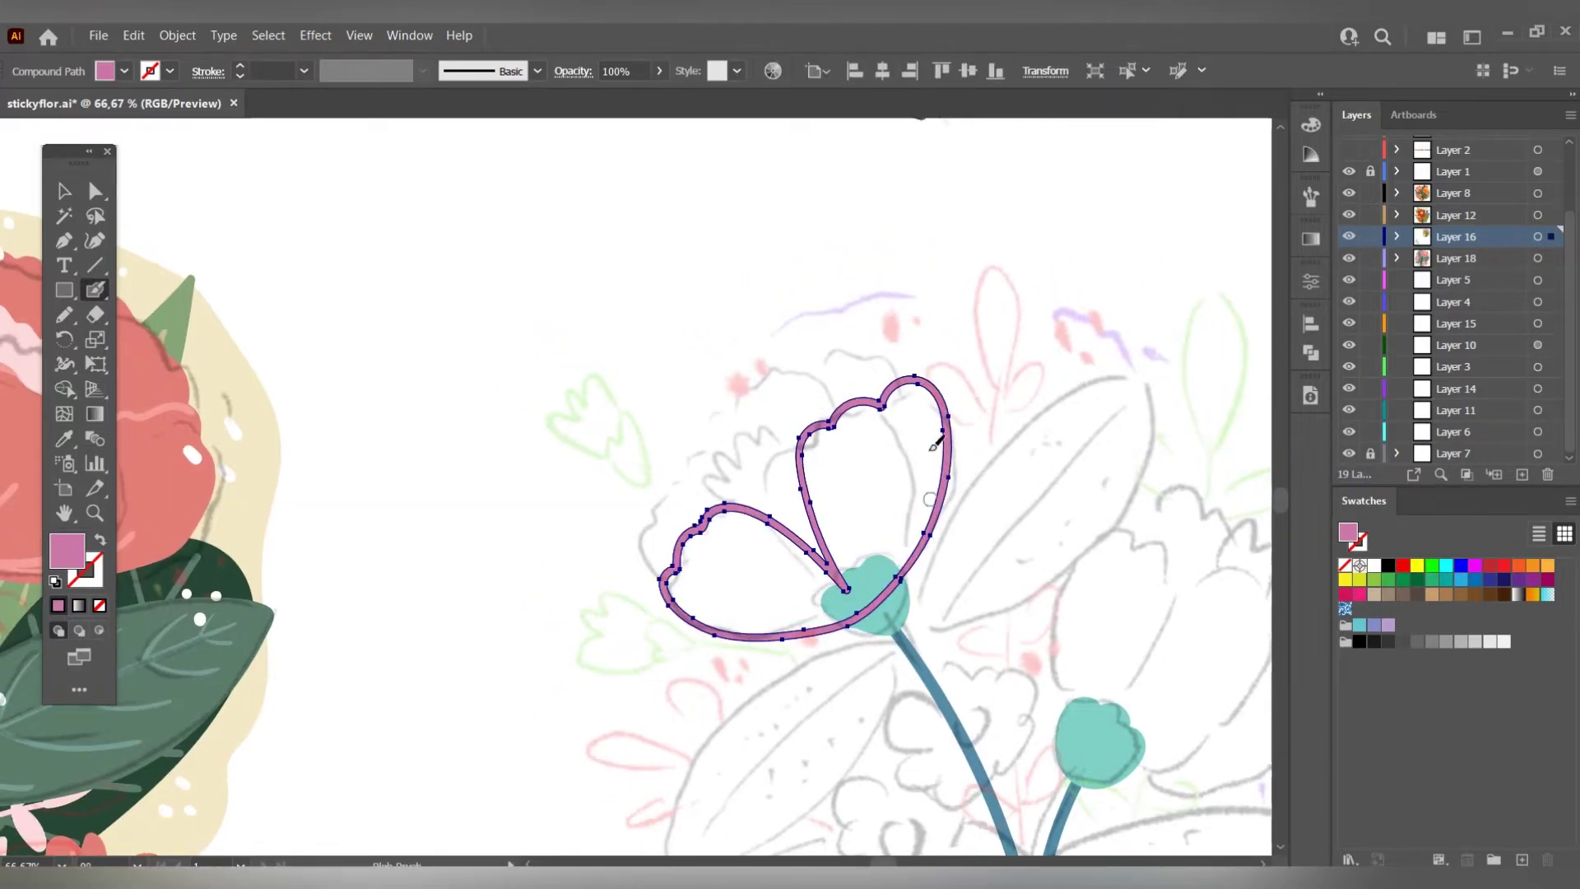
{"action": "left_click_drag", "start_coordinate": [900, 403], "coordinate": [835, 354]}
Finish the left flower's petal outline and fill it solid pink.
{"action": "left_click_drag", "start_coordinate": [755, 479], "coordinate": [753, 487]}
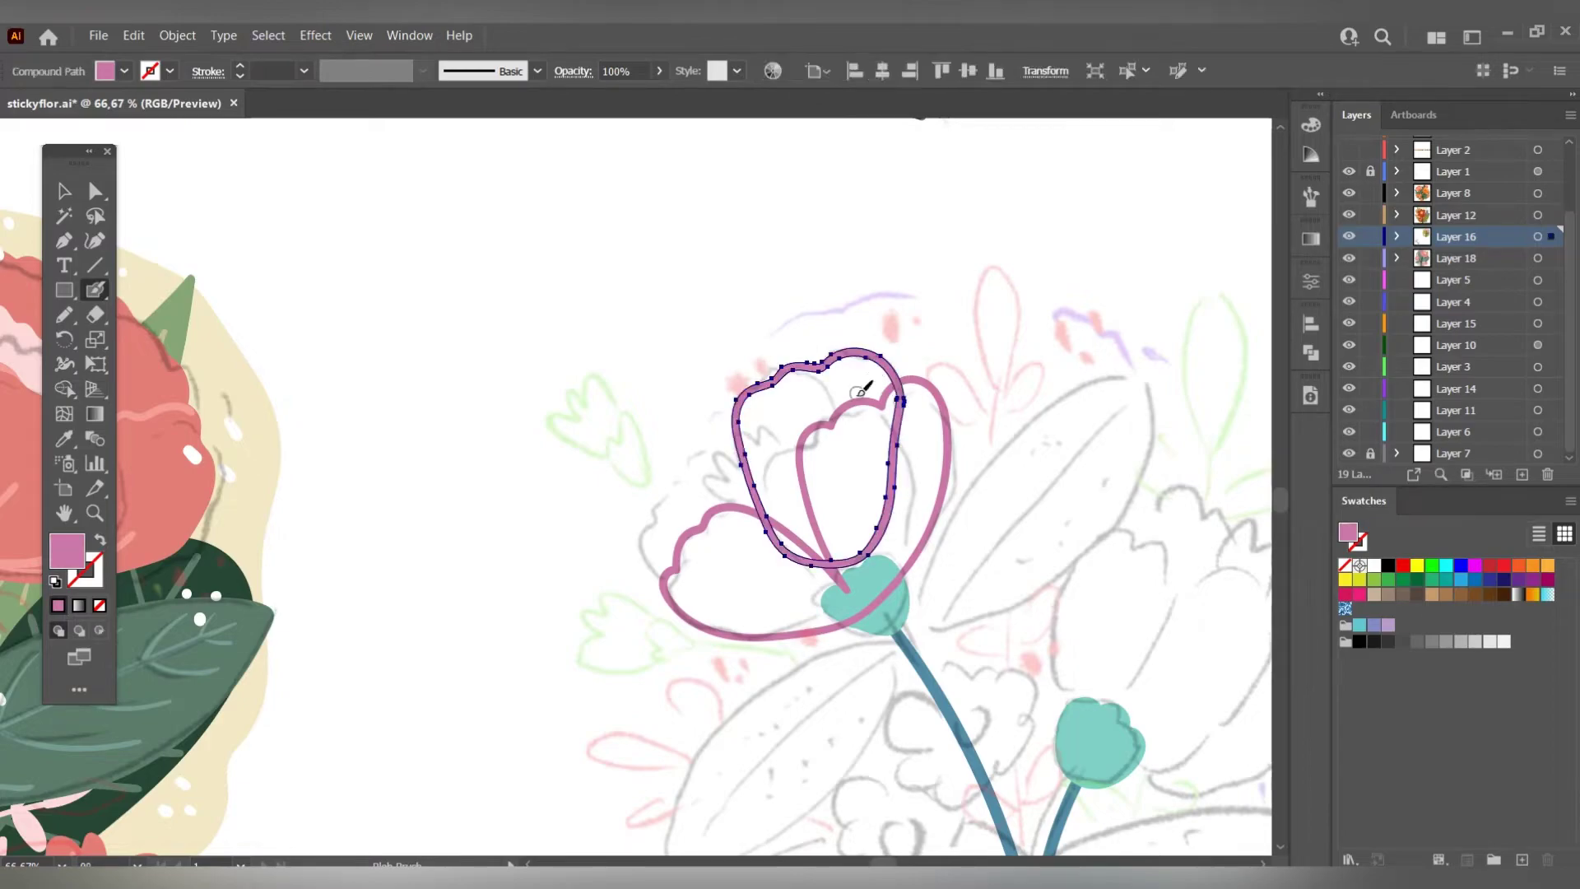
{"action": "key", "text": "ctrl+z"}
{"action": "left_click_drag", "start_coordinate": [901, 380], "coordinate": [756, 385]}
{"action": "left_click_drag", "start_coordinate": [654, 539], "coordinate": [662, 568]}
{"action": "left_click", "coordinate": [910, 416], "text": "ctrl"}
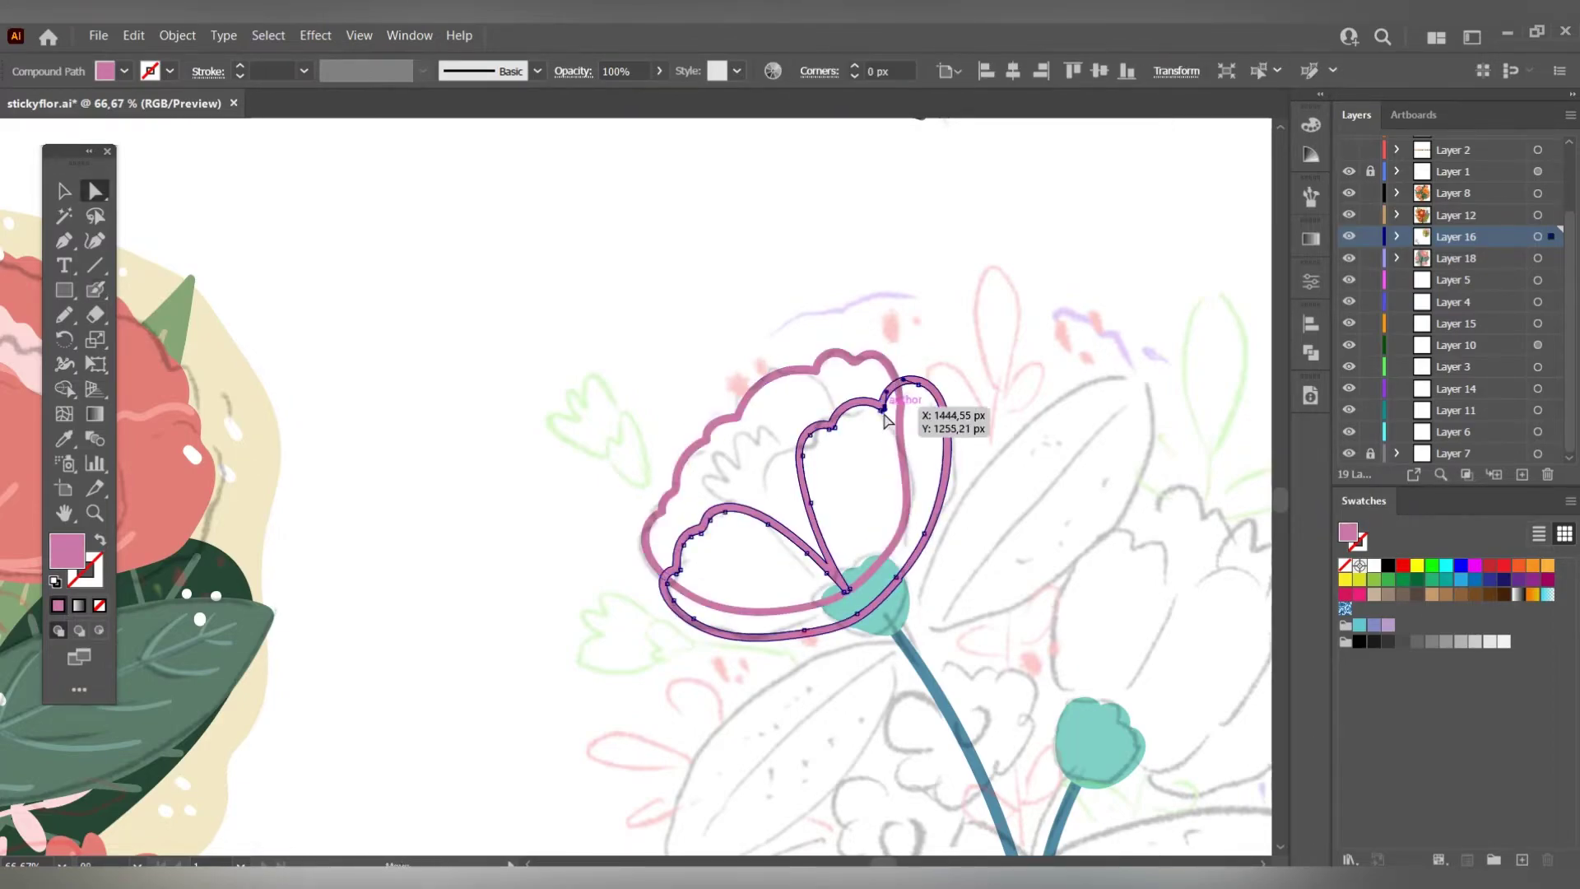
{"action": "key", "text": "Delete"}
{"action": "key", "text": "Delete"}
{"action": "key", "text": "ctrl+minus"}
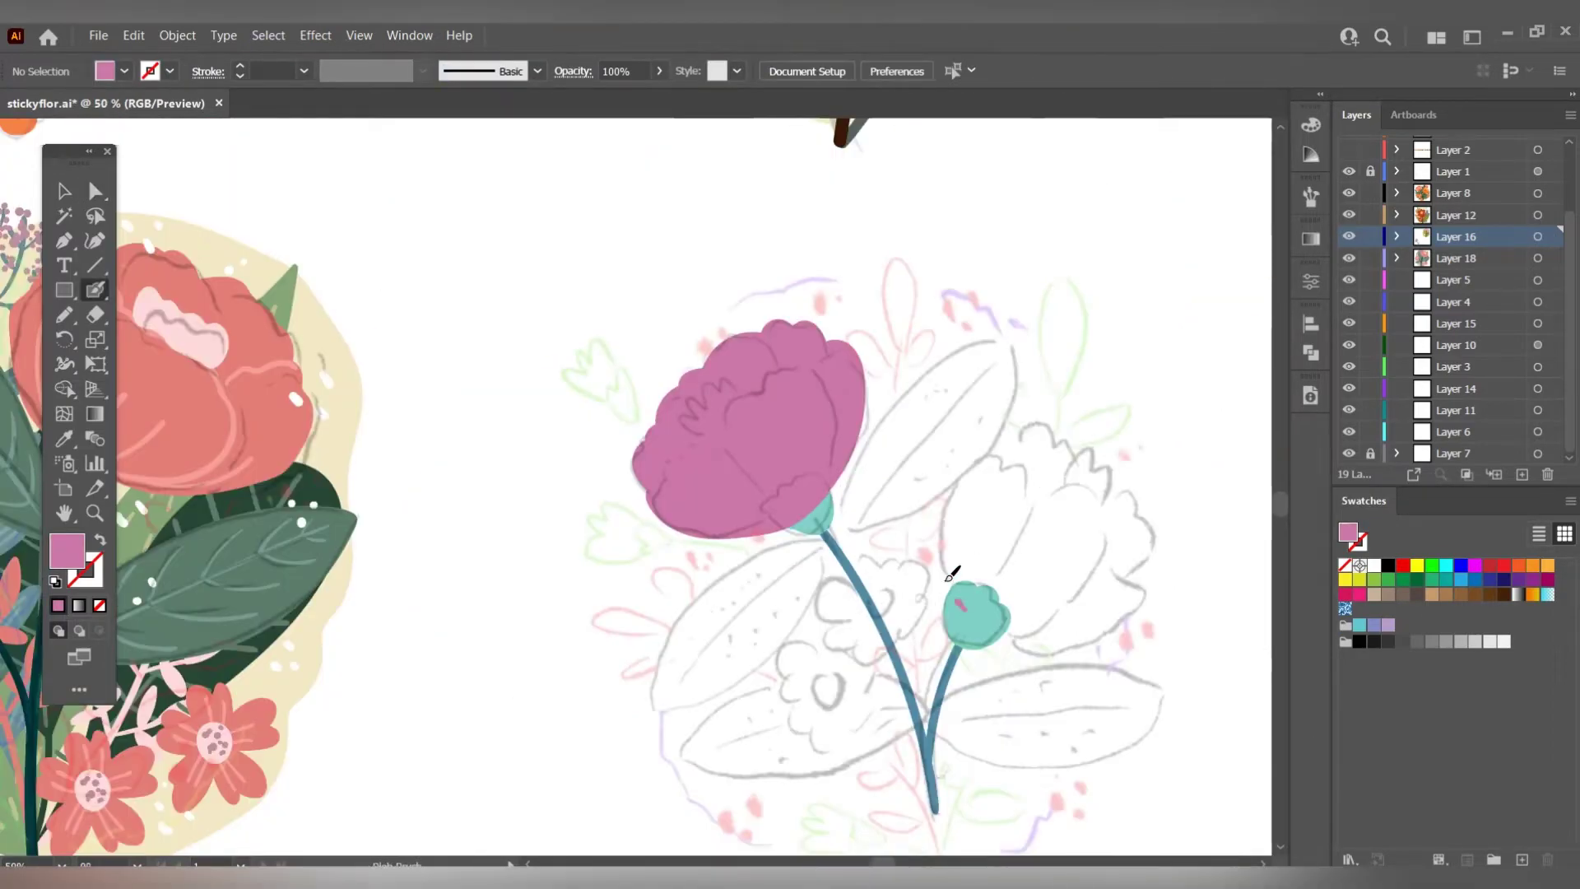
Outline a second pink flower above the right bud and fill it solid pink.
{"action": "left_click_drag", "start_coordinate": [1046, 519], "coordinate": [1011, 629]}
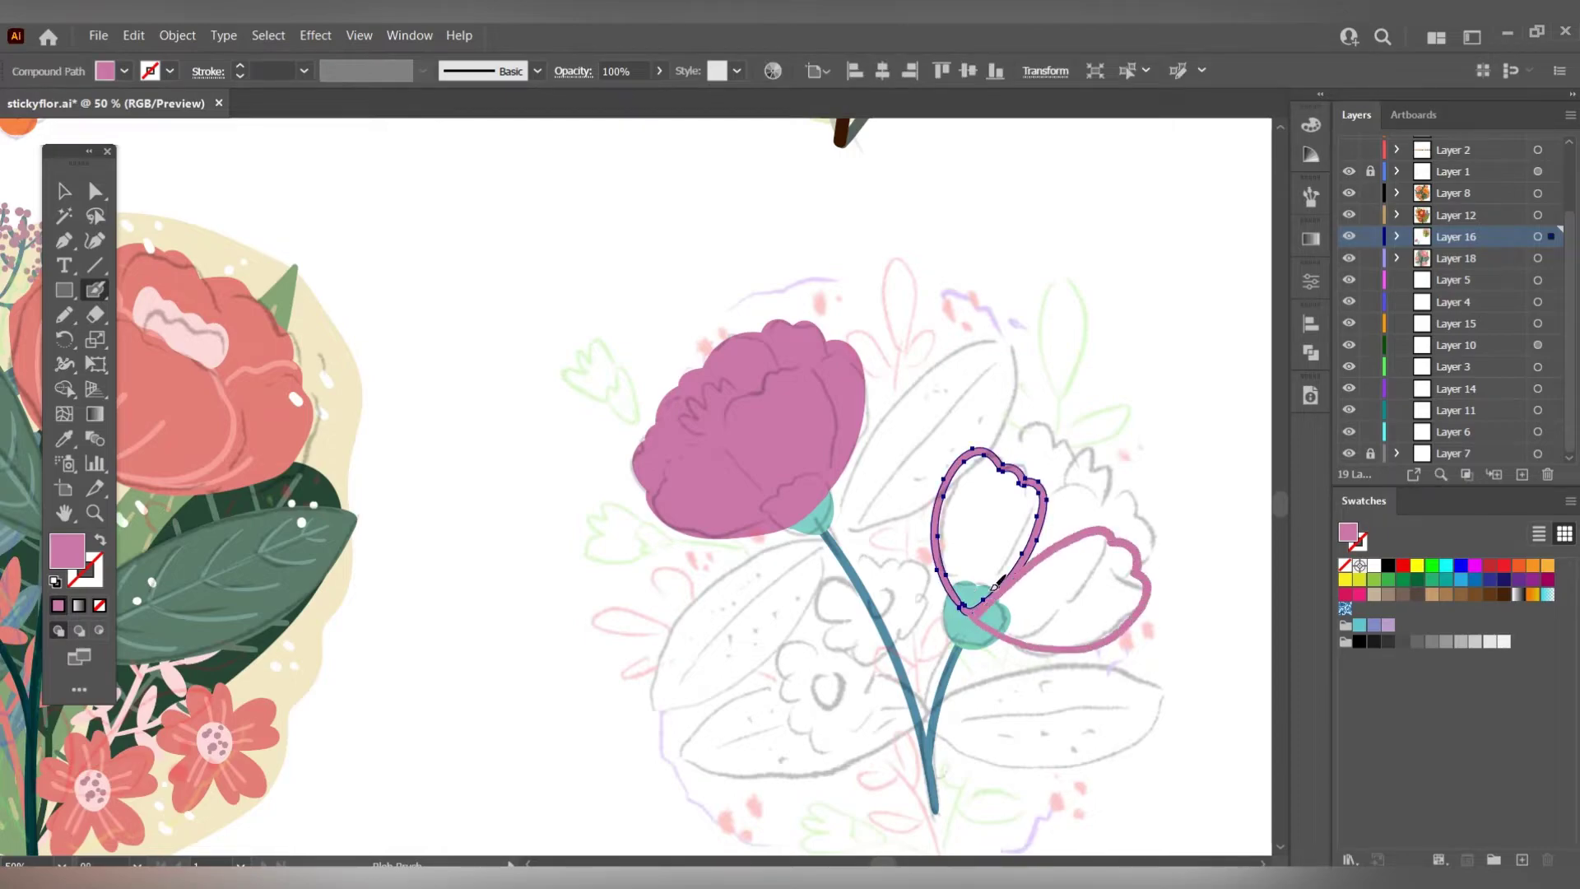
{"action": "left_click_drag", "start_coordinate": [993, 473], "coordinate": [1064, 433]}
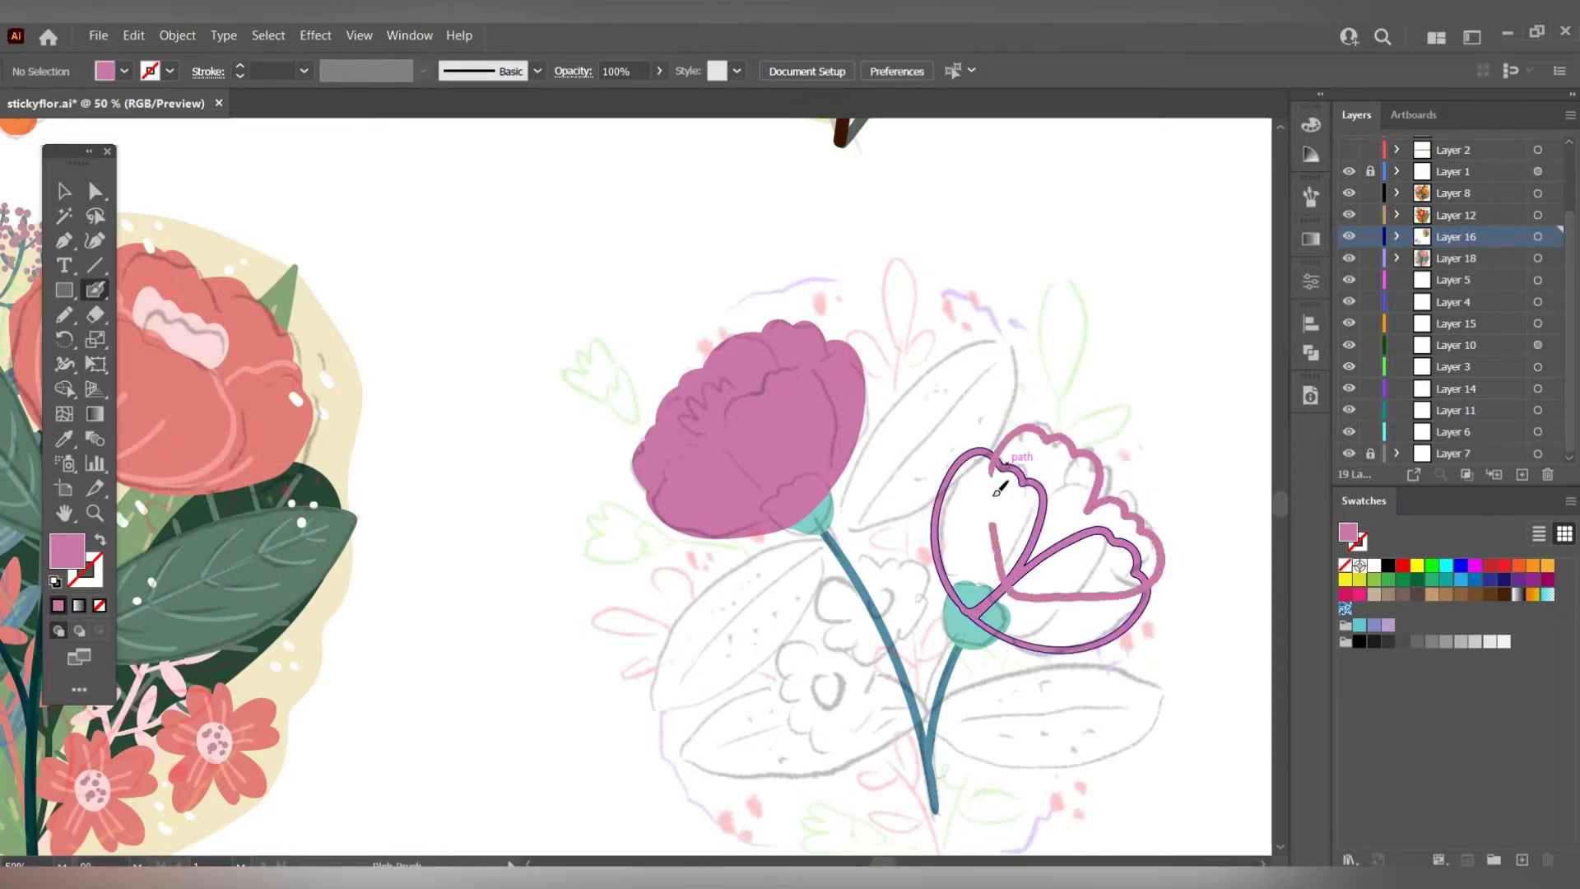
{"action": "mouse_move", "coordinate": [999, 489]}
{"action": "left_mouse_down"}
{"action": "mouse_move", "coordinate": [1070, 535]}
{"action": "mouse_move", "coordinate": [1004, 510]}
{"action": "left_mouse_up"}
{"action": "key", "text": "a"}
{"action": "key", "text": "ctrl+minus"}
{"action": "key", "text": "ctrl+minus"}
{"action": "key", "text": "ctrl+minus"}
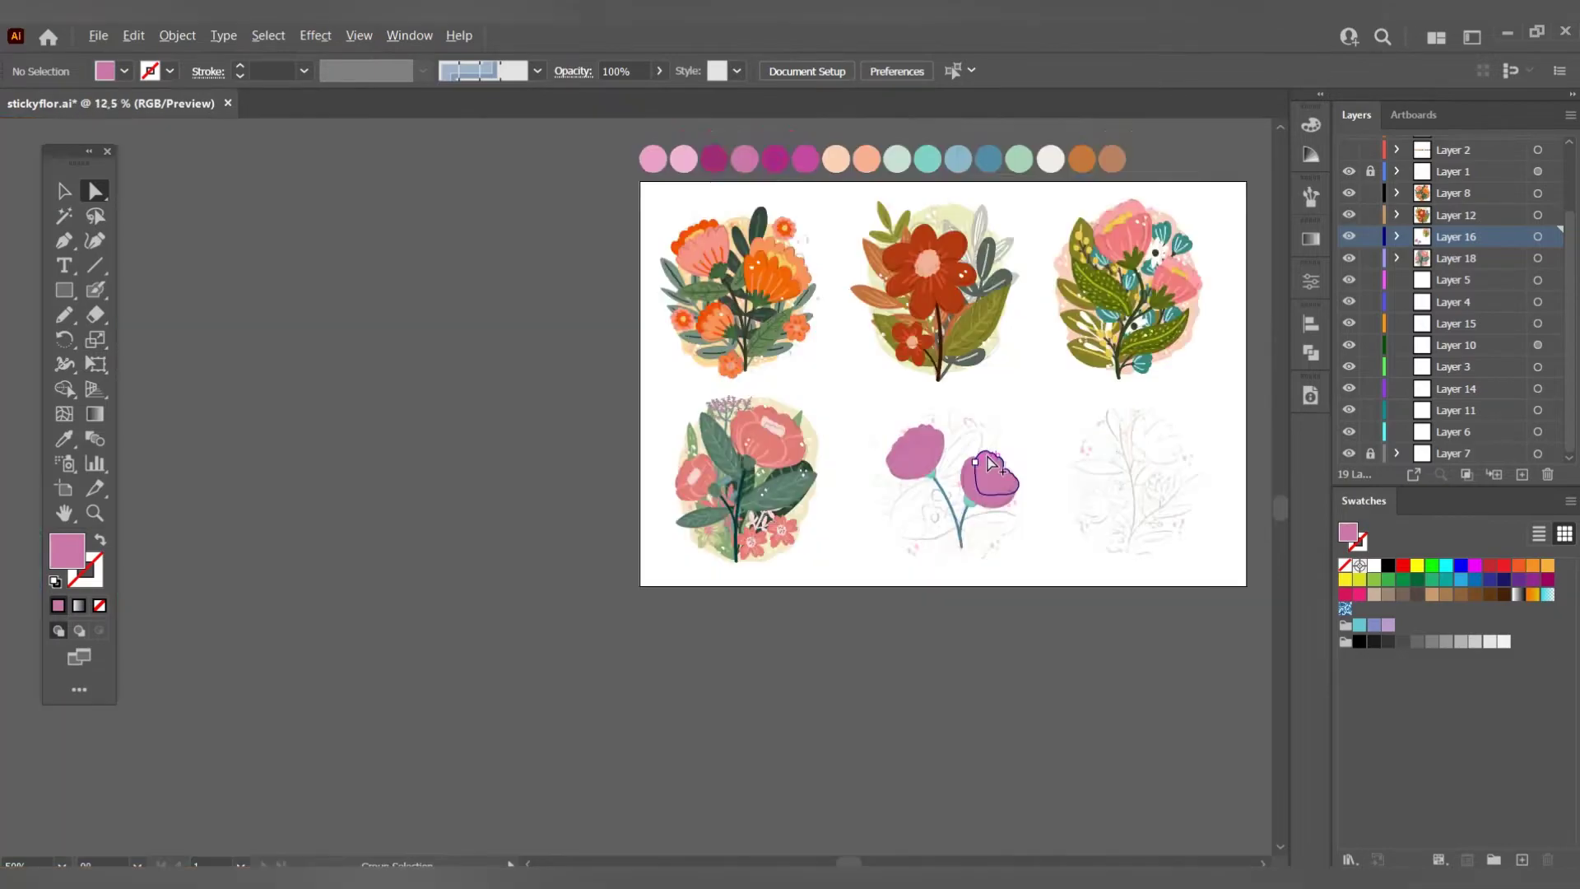
{"action": "scroll", "coordinate": [987, 469], "scroll_direction": "up", "scroll_amount": 3}
Recolour both flowers' front petals dark magenta, undoing trial palette colours.
{"action": "key", "text": "i"}
{"action": "left_click", "coordinate": [955, 511]}
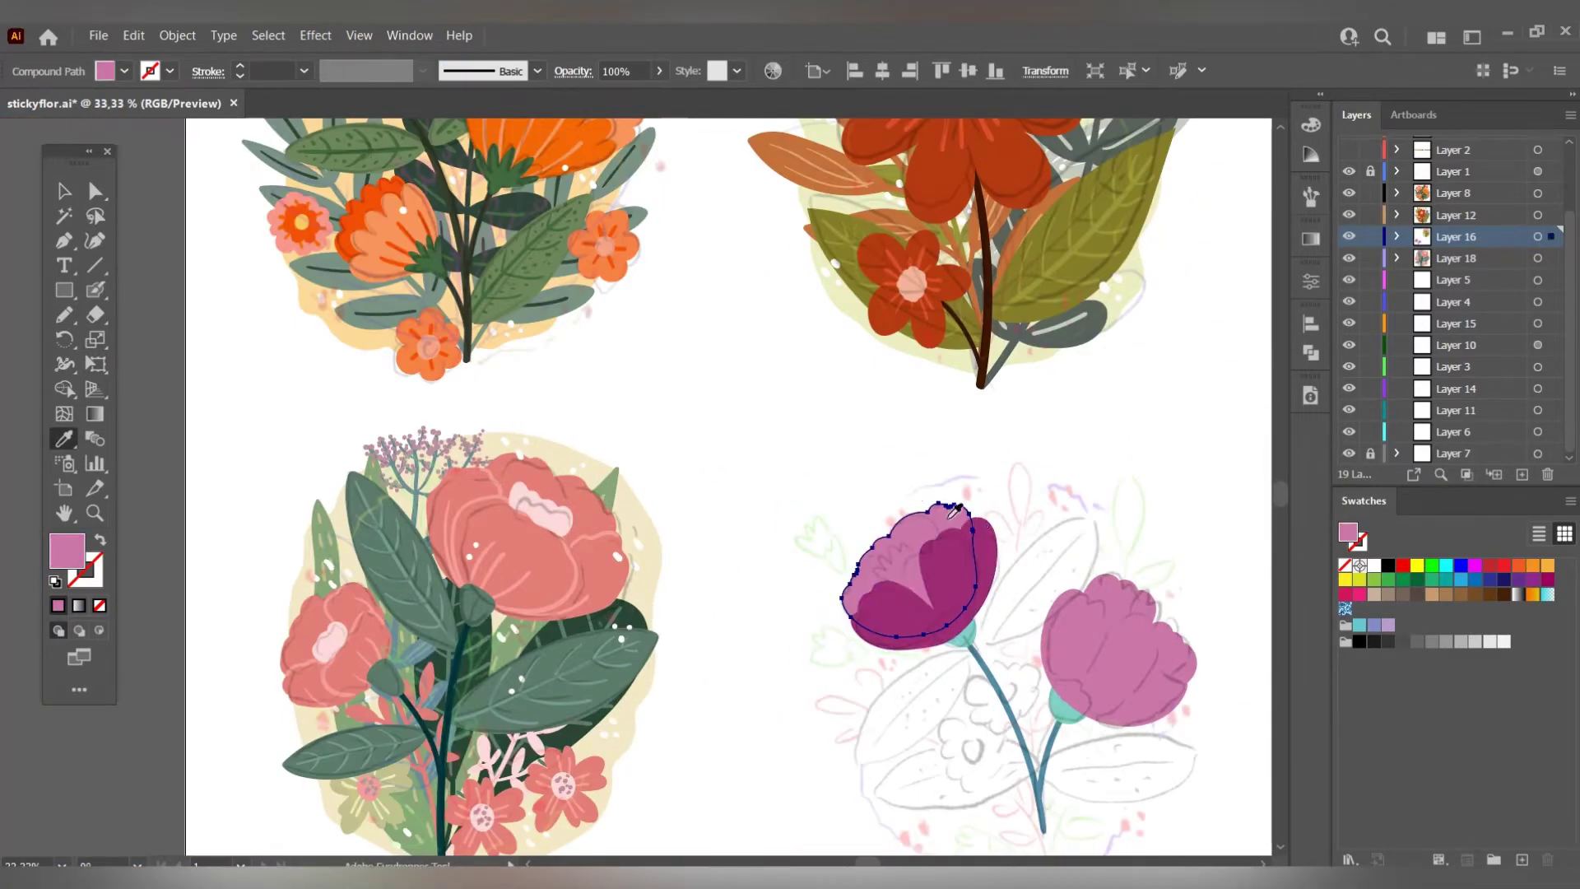
{"action": "key", "text": "ctrl+minus"}
{"action": "left_click", "coordinate": [1041, 658], "text": "ctrl"}
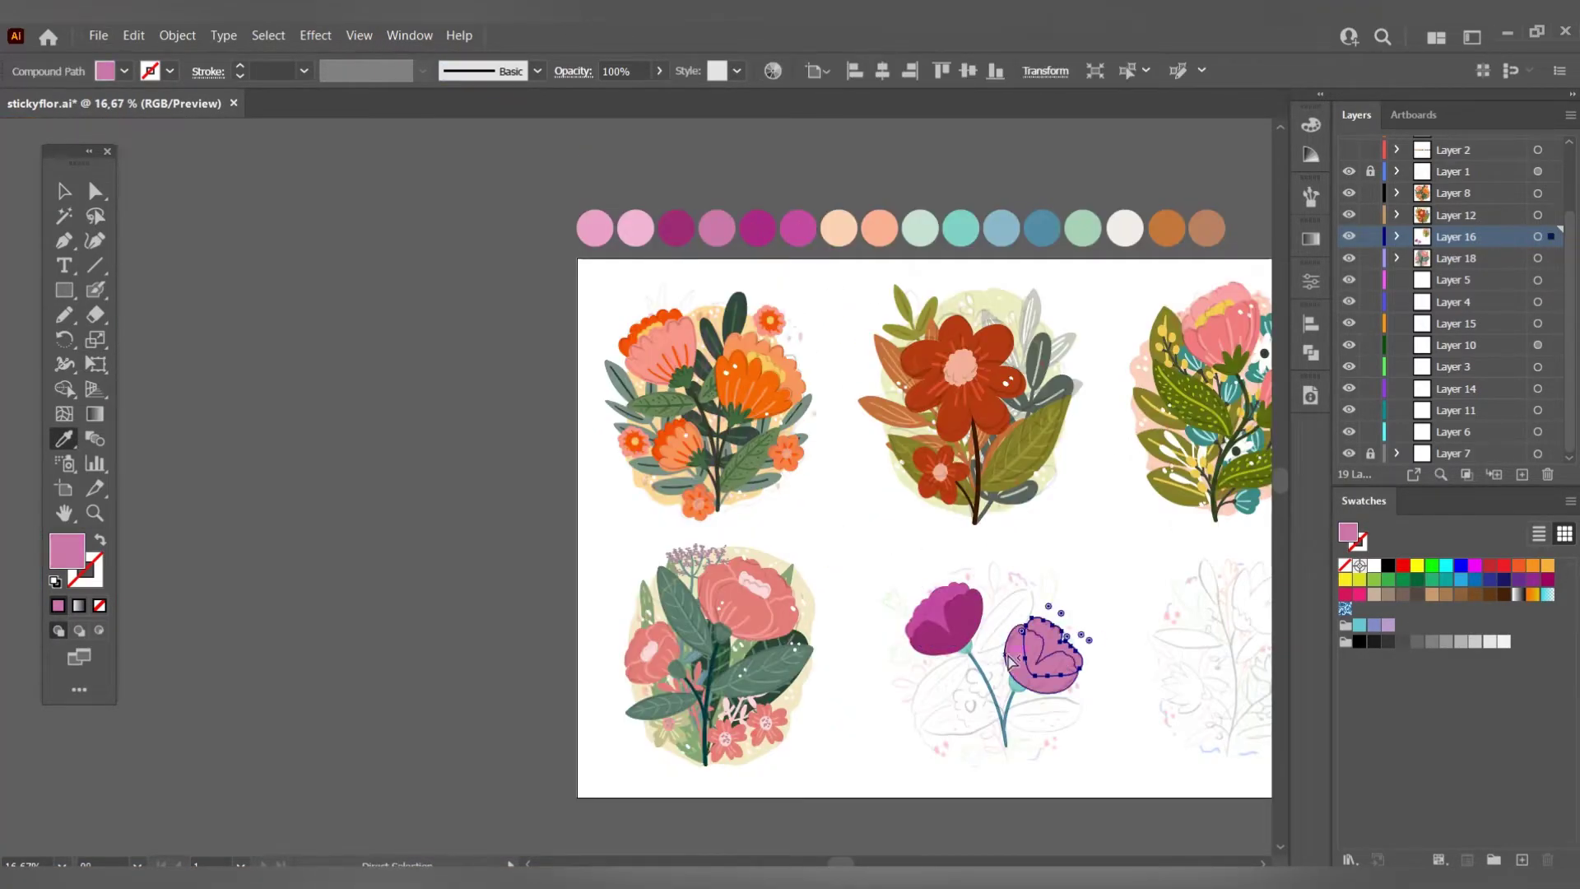
{"action": "left_click", "coordinate": [800, 220]}
{"action": "left_click", "coordinate": [677, 228]}
{"action": "key", "text": "ctrl+plus"}
{"action": "key", "text": "ctrl+z"}
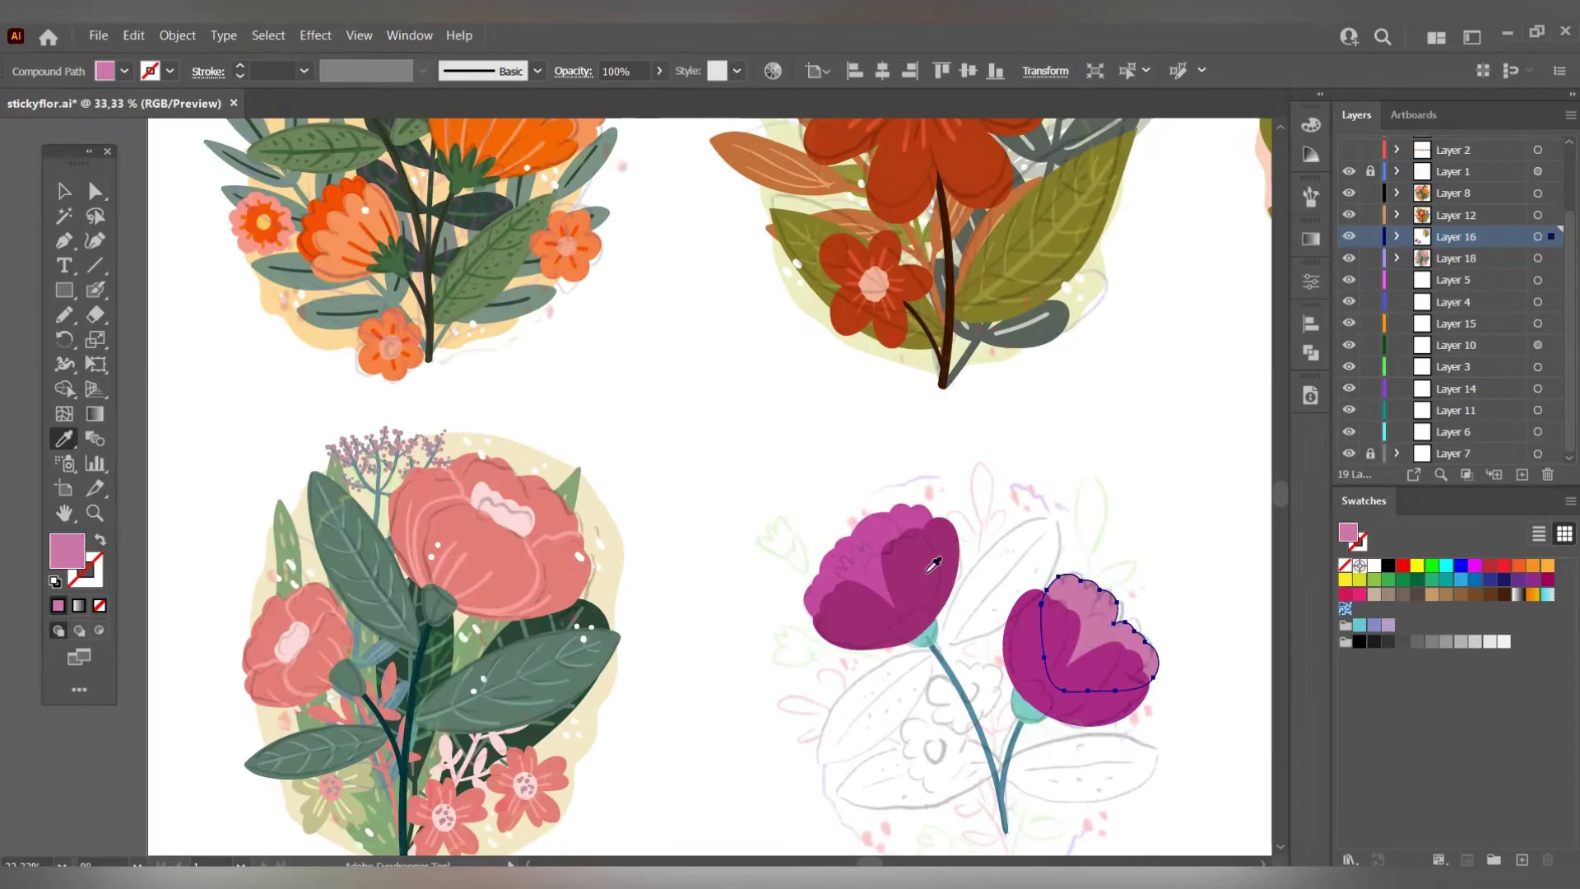
{"action": "key", "text": "ctrl+minus"}
{"action": "key", "text": "ctrl+minus"}
{"action": "key", "text": "ctrl+minus"}
{"action": "left_click", "coordinate": [737, 333]}
{"action": "key", "text": "ctrl+plus"}
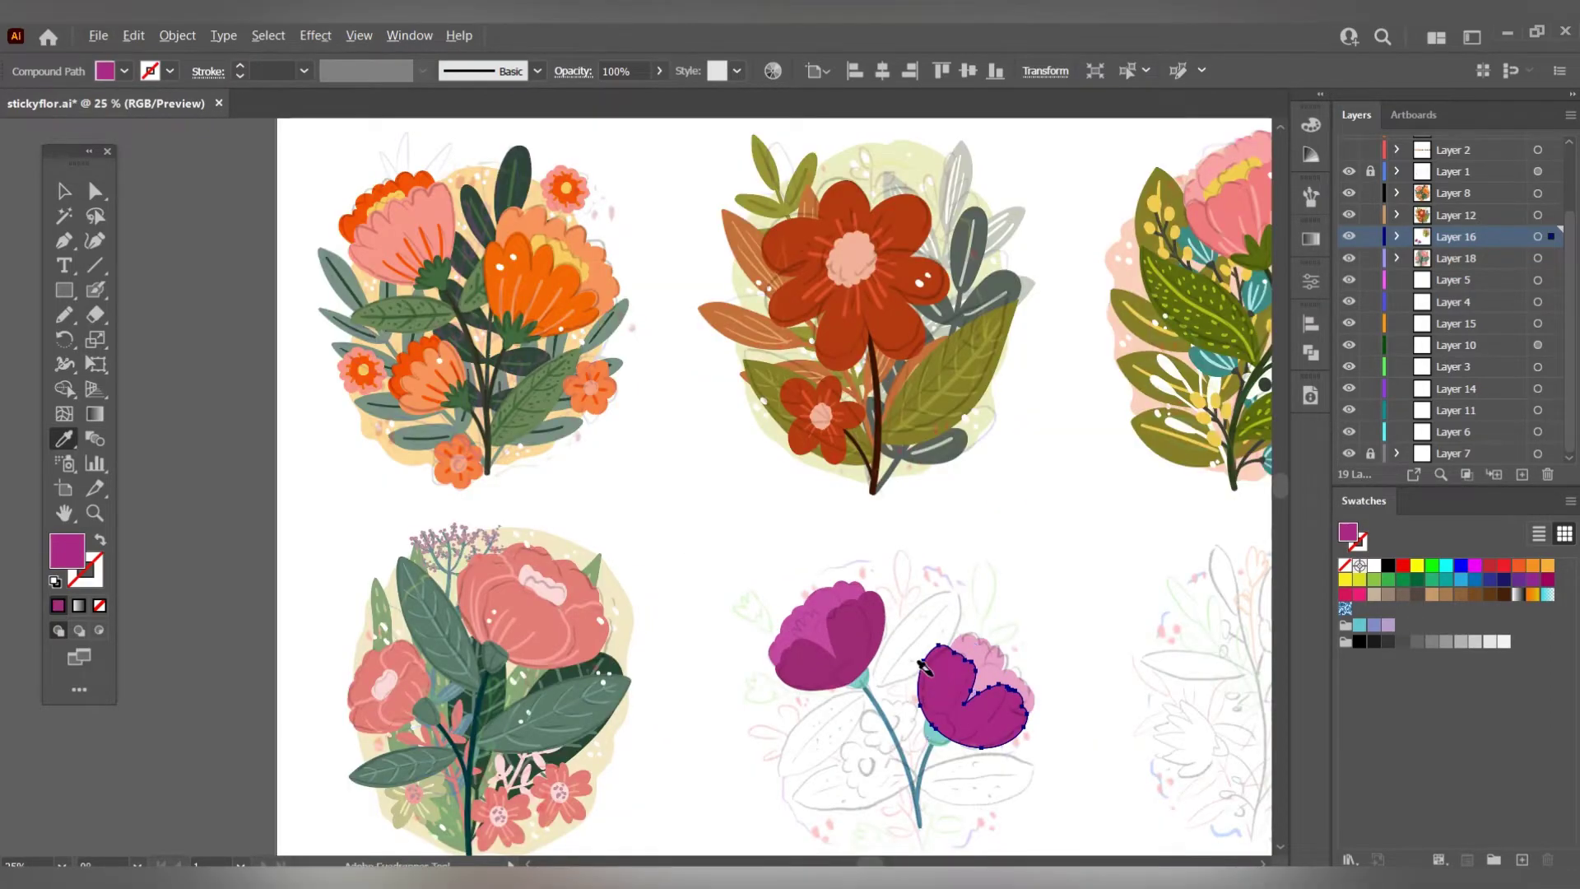
Paint peach inner petals on the left and right magenta flowers.
{"action": "key", "text": "ctrl+shift+a"}
{"action": "key", "text": "ctrl+minus"}
{"action": "left_click", "coordinate": [812, 367]}
{"action": "key", "text": "ctrl+plus"}
{"action": "key", "text": "ctrl+plus"}
{"action": "key", "text": "ctrl+plus"}
{"action": "key", "text": "shift+b"}
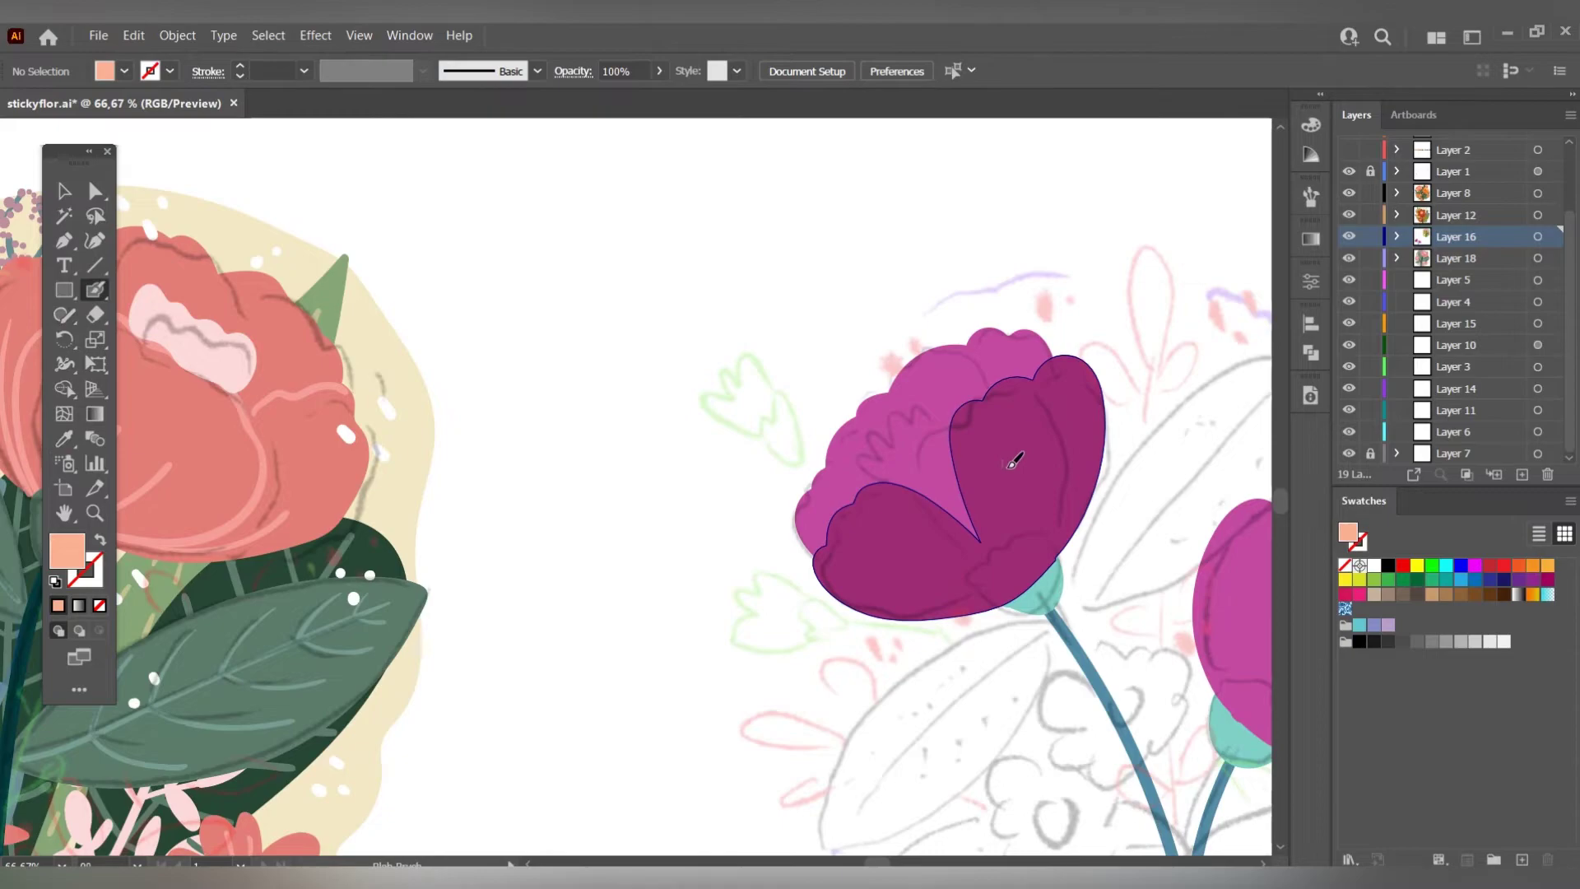
{"action": "left_click_drag", "start_coordinate": [921, 556], "coordinate": [971, 594]}
{"action": "left_click_drag", "start_coordinate": [1358, 479], "coordinate": [856, 400]}
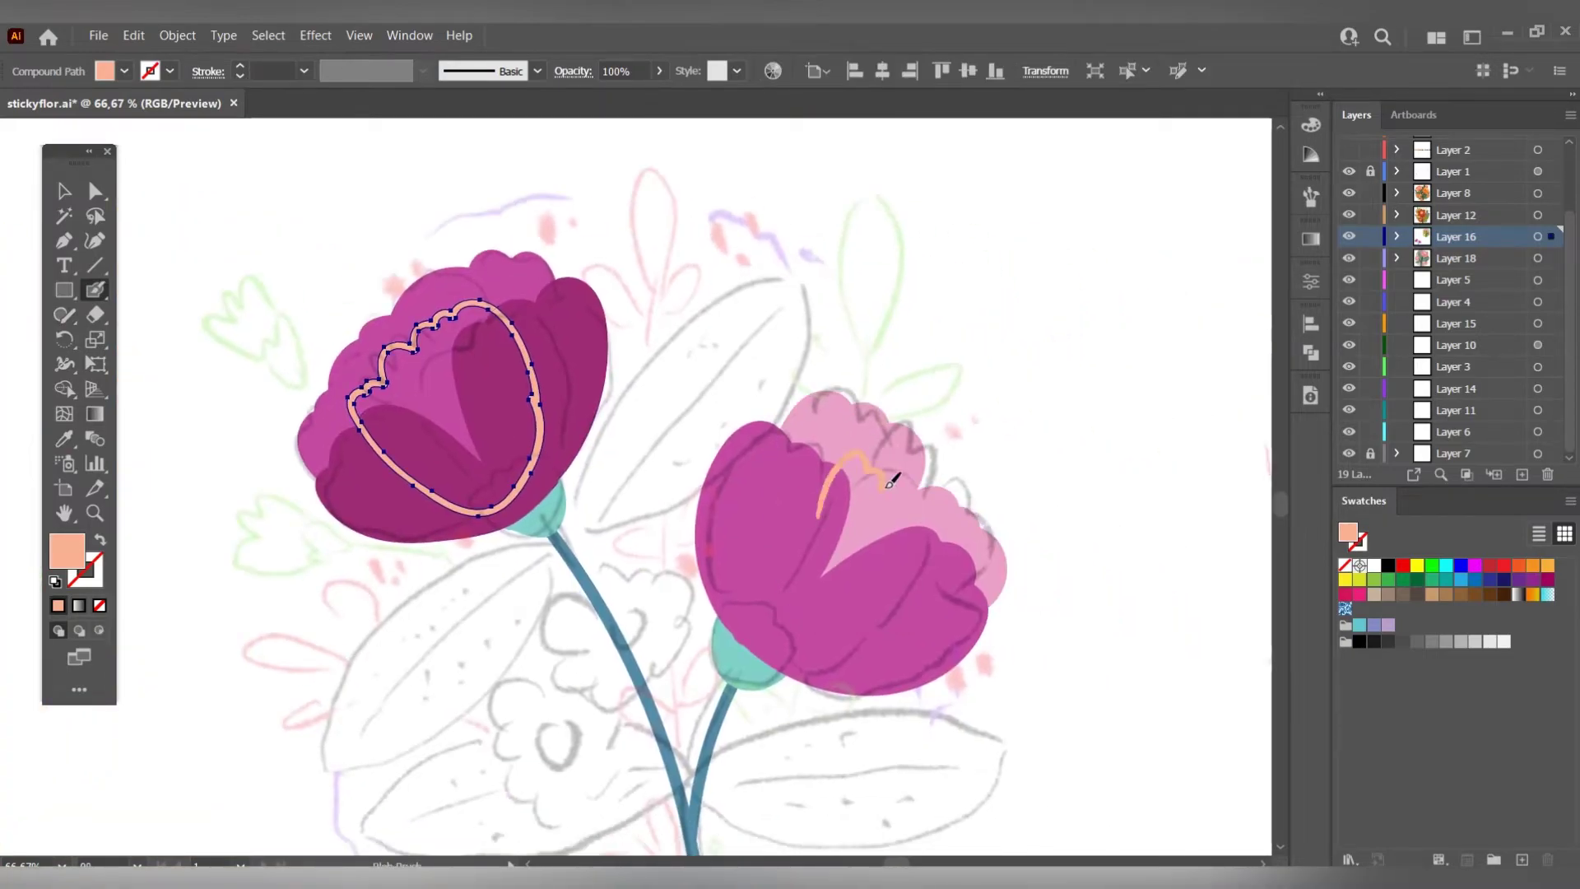
{"action": "left_click_drag", "start_coordinate": [892, 480], "coordinate": [822, 527]}
{"action": "key", "text": "a"}
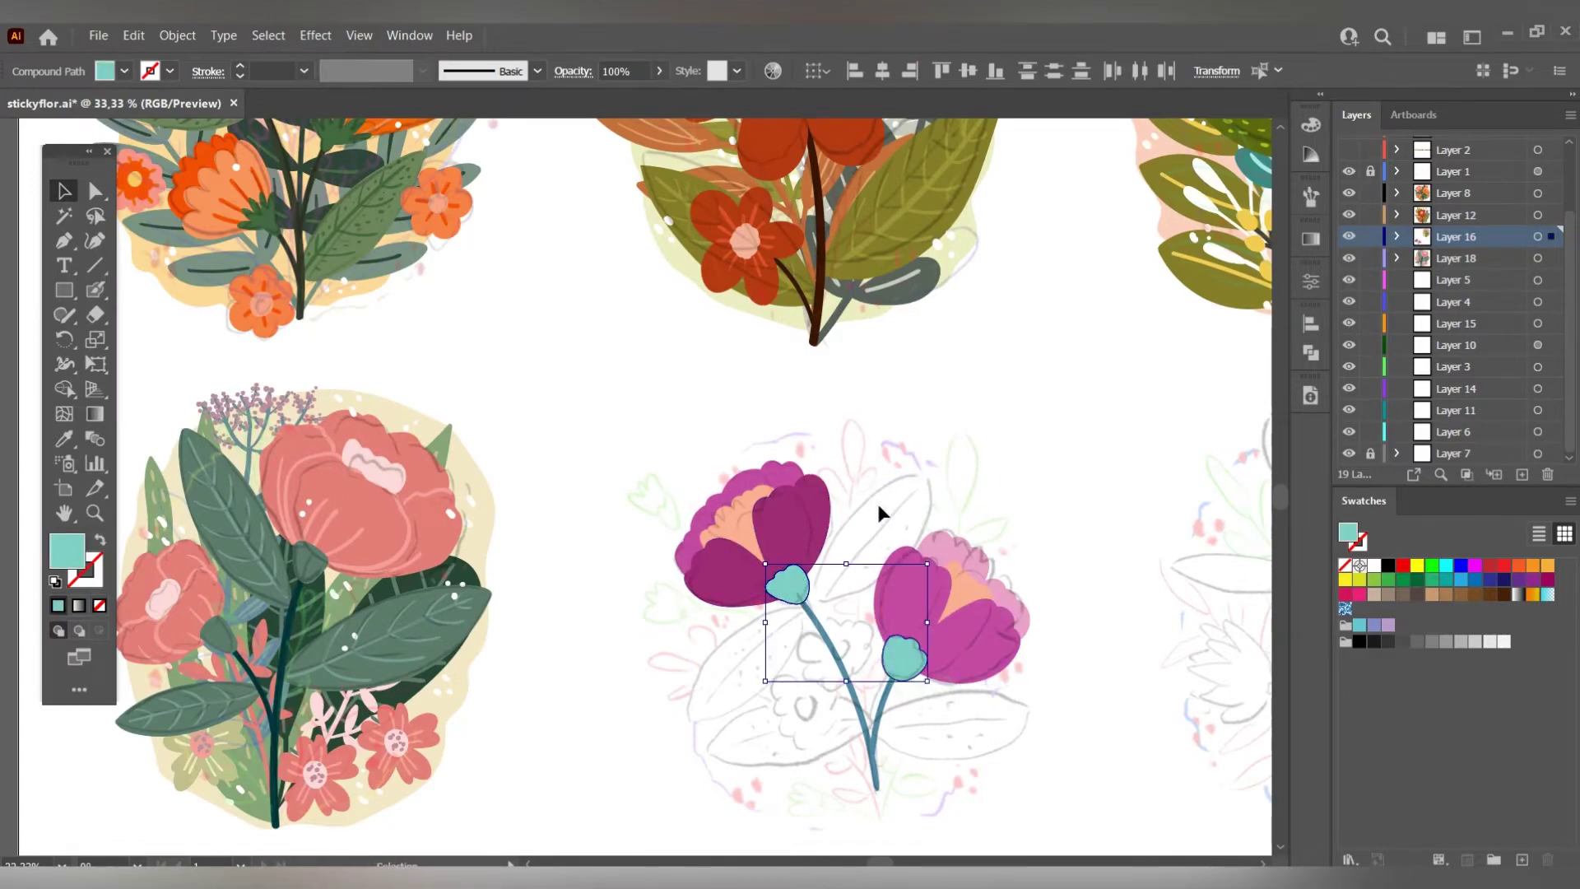
Pick light pink and paint a straight vein down the dark petal to the bud.
{"action": "scroll", "coordinate": [876, 500], "scroll_direction": "up", "scroll_amount": 2}
{"action": "scroll", "coordinate": [927, 645], "scroll_direction": "down", "scroll_amount": 1}
{"action": "left_click", "coordinate": [927, 650]}
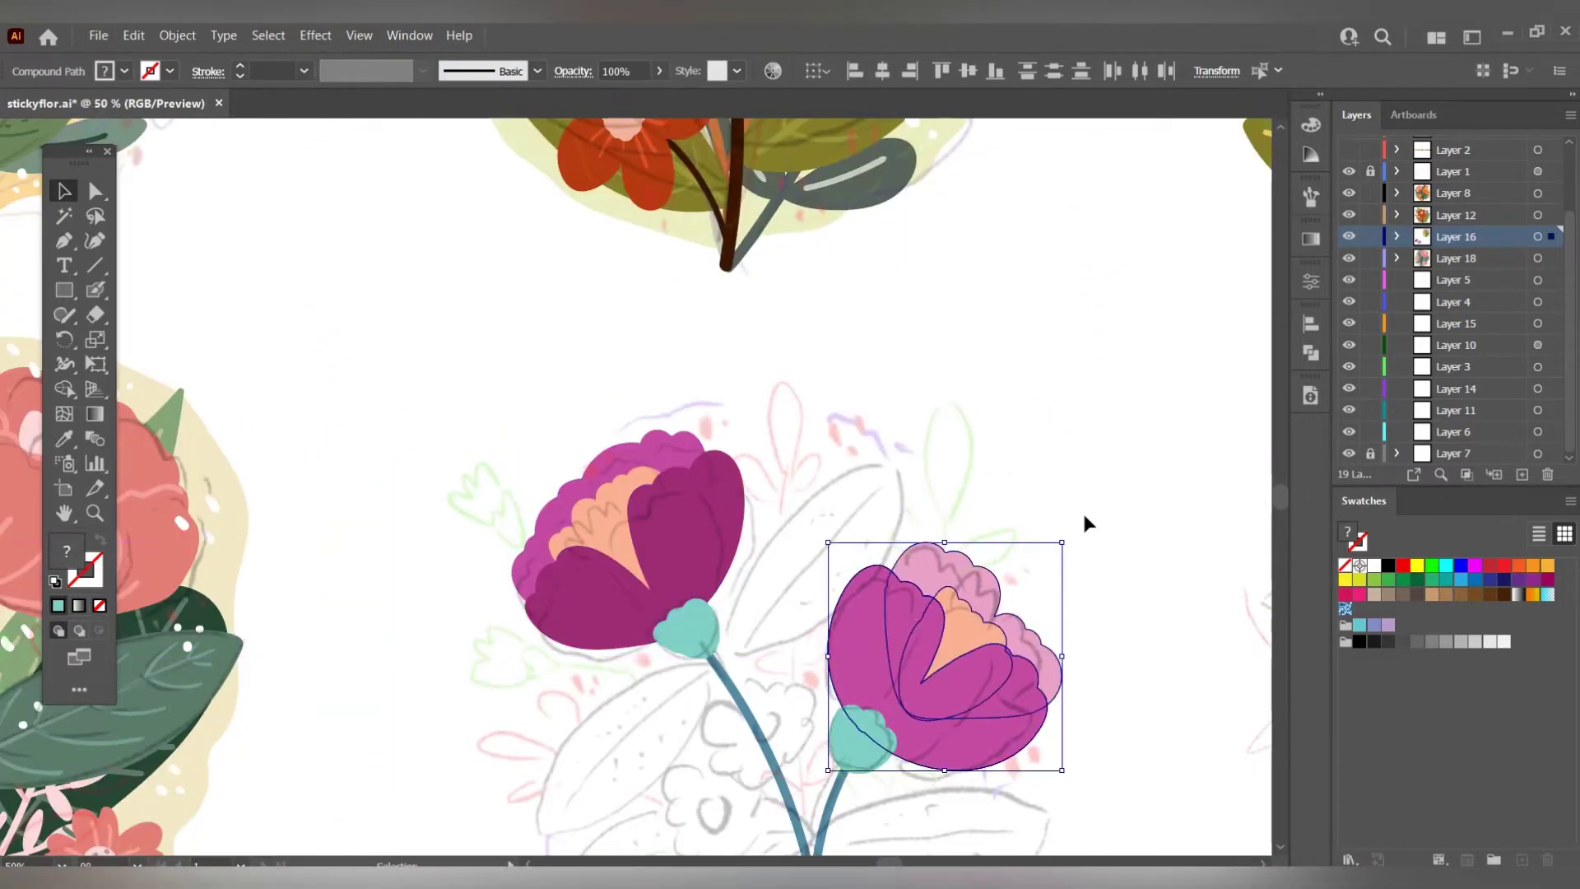
{"action": "left_click", "coordinate": [1085, 523]}
{"action": "scroll", "coordinate": [1061, 519], "scroll_direction": "down", "scroll_amount": 3}
{"action": "left_click", "coordinate": [80, 442]}
{"action": "left_click", "coordinate": [605, 260]}
{"action": "scroll", "coordinate": [901, 527], "scroll_direction": "up", "scroll_amount": 2}
{"action": "scroll", "coordinate": [901, 527], "scroll_direction": "up", "scroll_amount": 2}
{"action": "key", "text": "shift+b"}
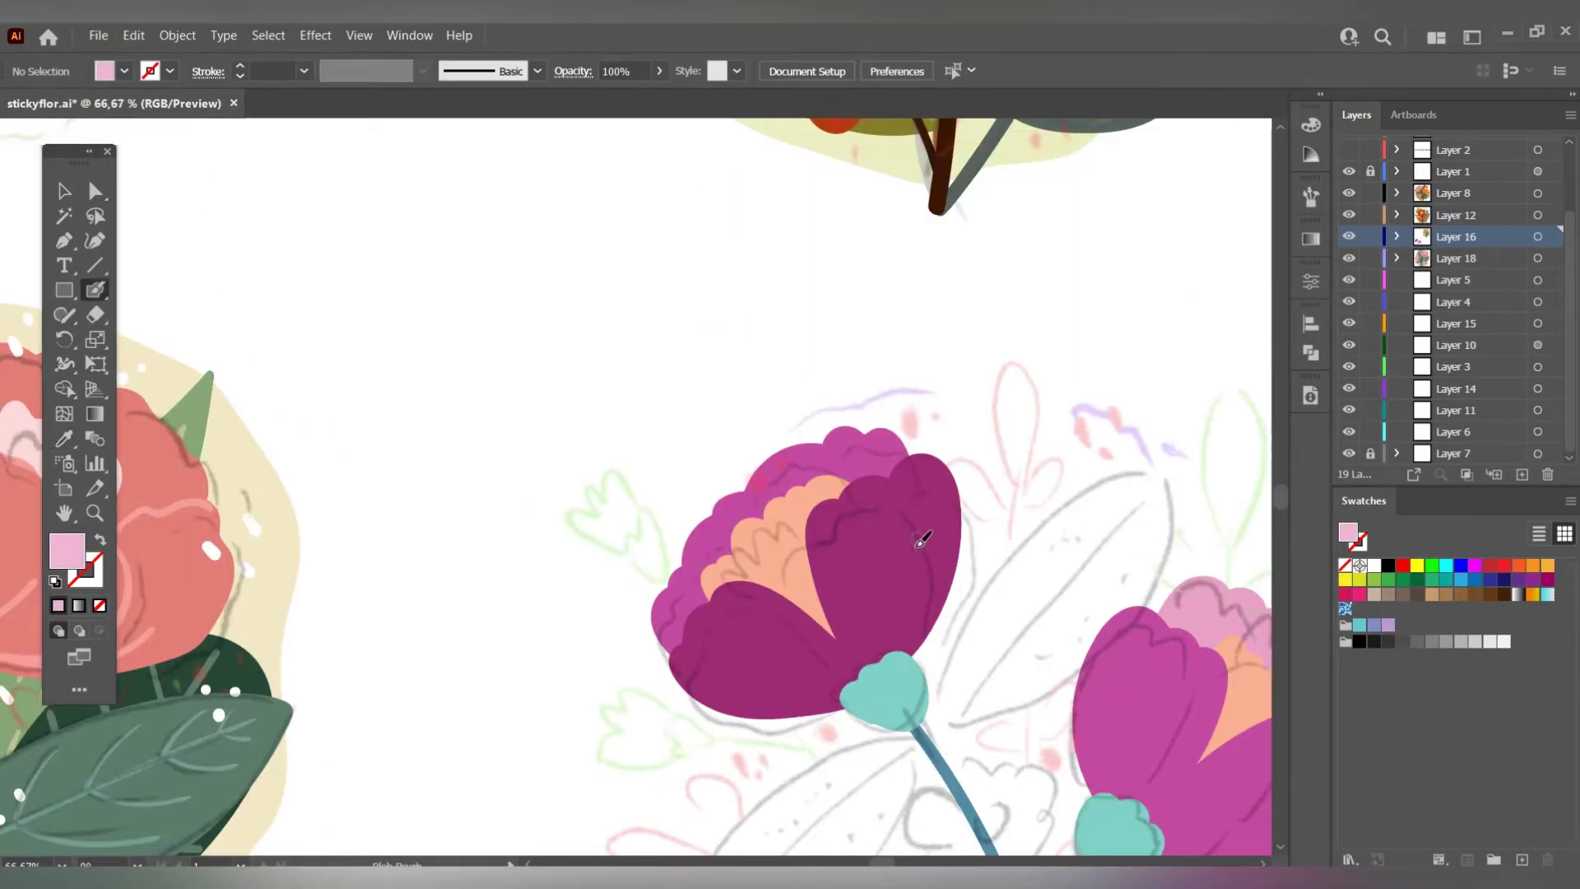
{"action": "left_click_drag", "start_coordinate": [920, 494], "coordinate": [897, 658]}
{"action": "key", "text": "ctrl+z"}
{"action": "left_click_drag", "start_coordinate": [849, 541], "coordinate": [868, 675]}
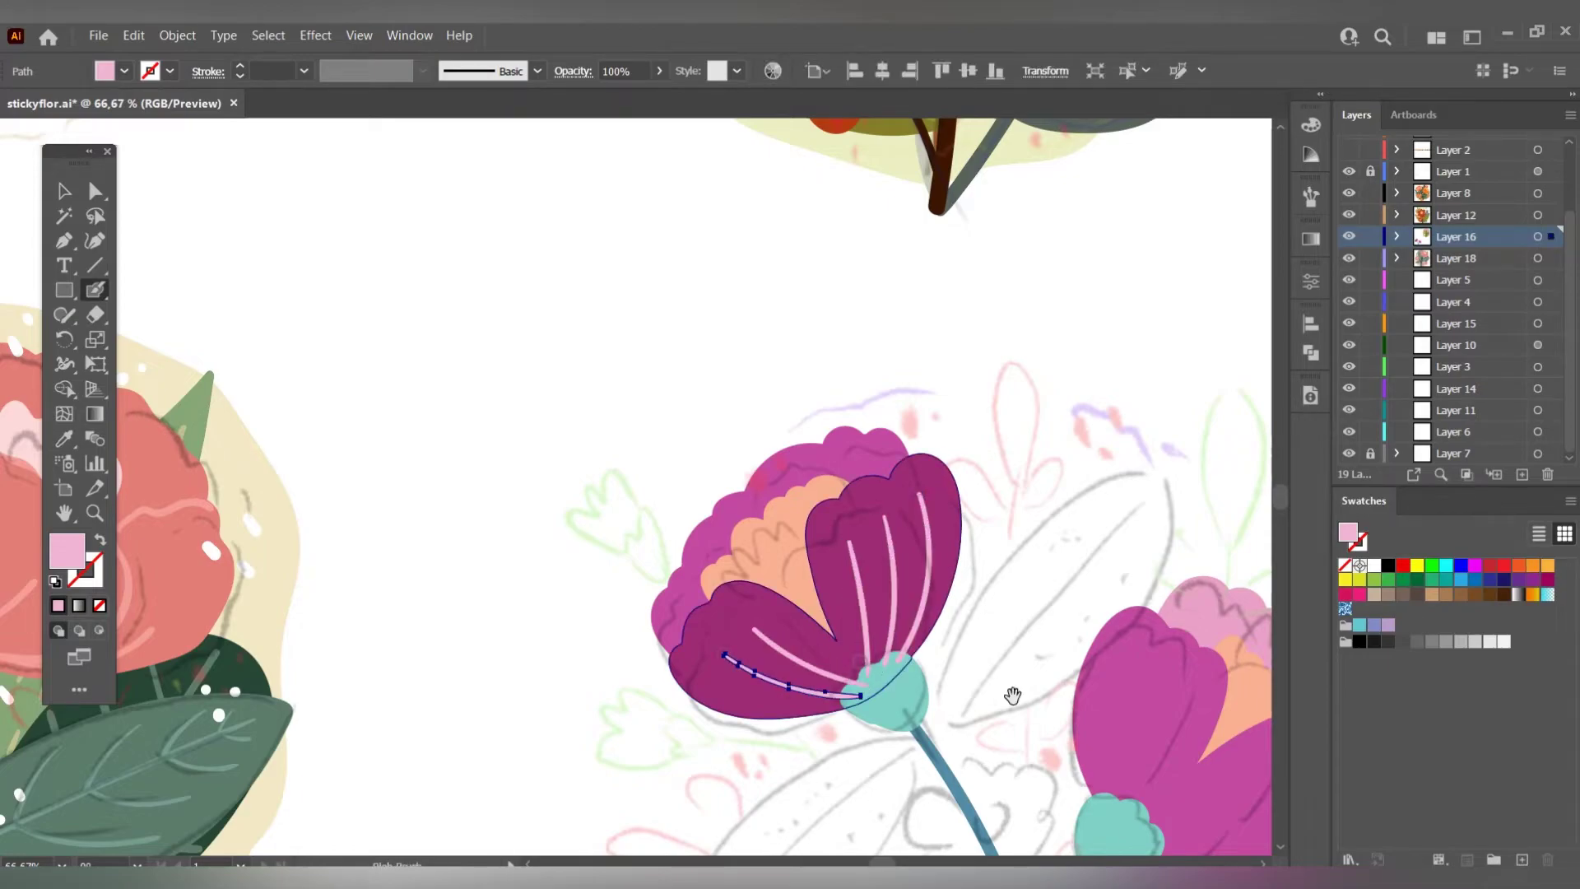
Paint pale-pink stripes across both flowers' dark petals down to the teal buds.
{"action": "scroll", "coordinate": [1012, 695], "scroll_direction": "down", "scroll_amount": 2}
{"action": "scroll", "coordinate": [1012, 696], "scroll_direction": "down", "scroll_amount": 3}
{"action": "scroll", "coordinate": [823, 576], "scroll_direction": "up", "scroll_amount": 3}
{"action": "key", "text": "i"}
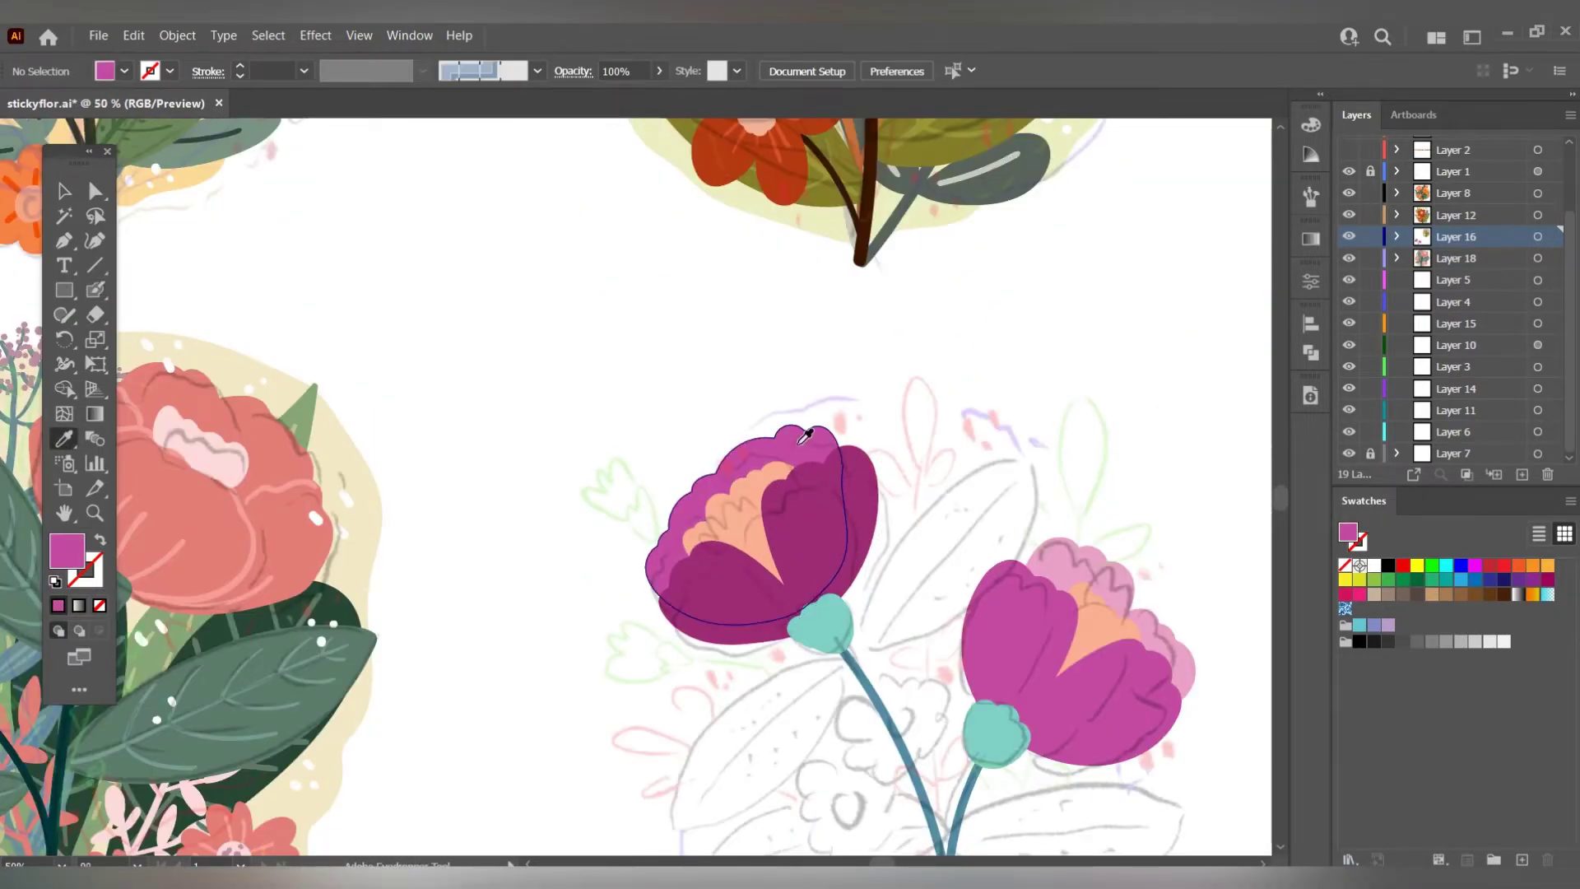
{"action": "key", "text": "shift+b"}
{"action": "left_click_drag", "start_coordinate": [851, 473], "coordinate": [843, 588]}
{"action": "left_click_drag", "start_coordinate": [790, 510], "coordinate": [812, 615]}
{"action": "left_click", "coordinate": [1135, 554], "text": "ctrl"}
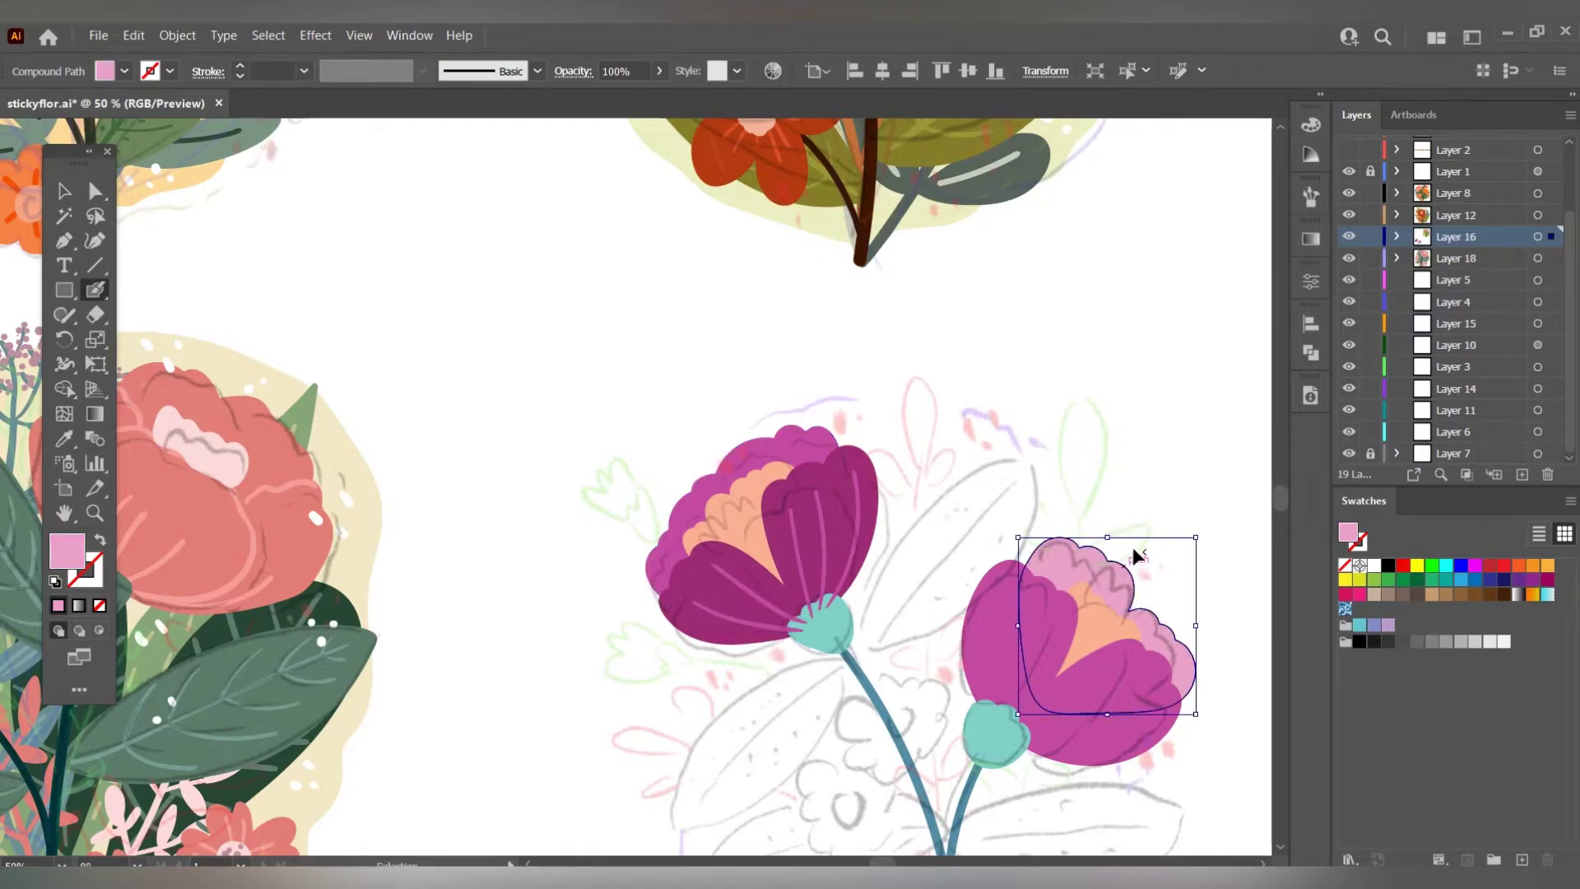
{"action": "left_click_drag", "start_coordinate": [1135, 554], "coordinate": [1066, 505]}
{"action": "left_click_drag", "start_coordinate": [984, 580], "coordinate": [936, 679]}
{"action": "left_click_drag", "start_coordinate": [1062, 642], "coordinate": [948, 689]}
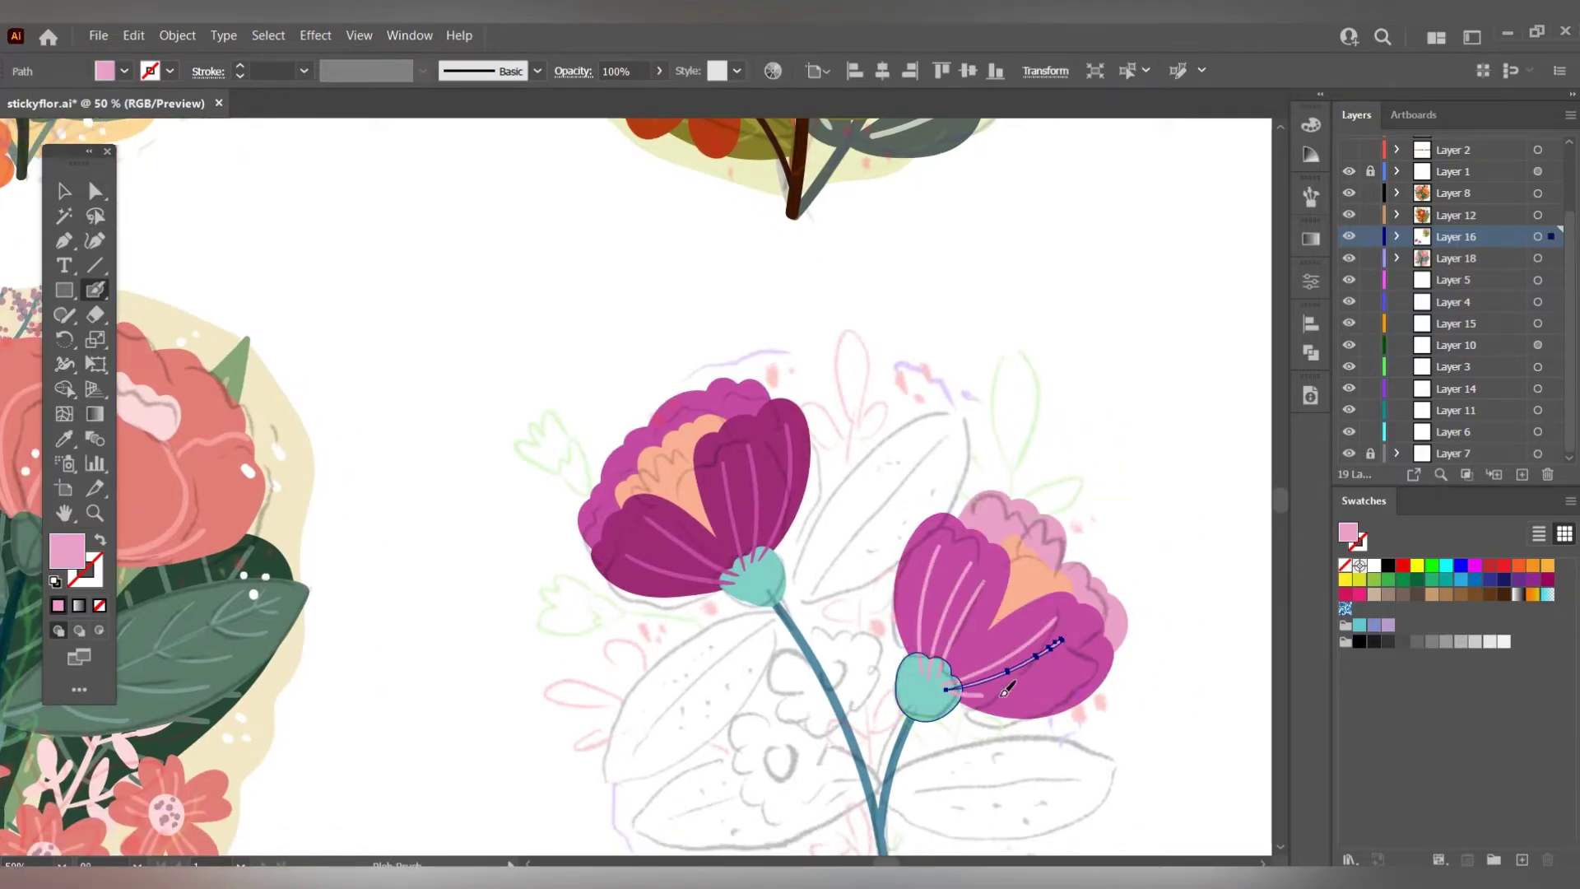
{"action": "scroll", "coordinate": [1018, 571], "scroll_direction": "down", "scroll_amount": 4}
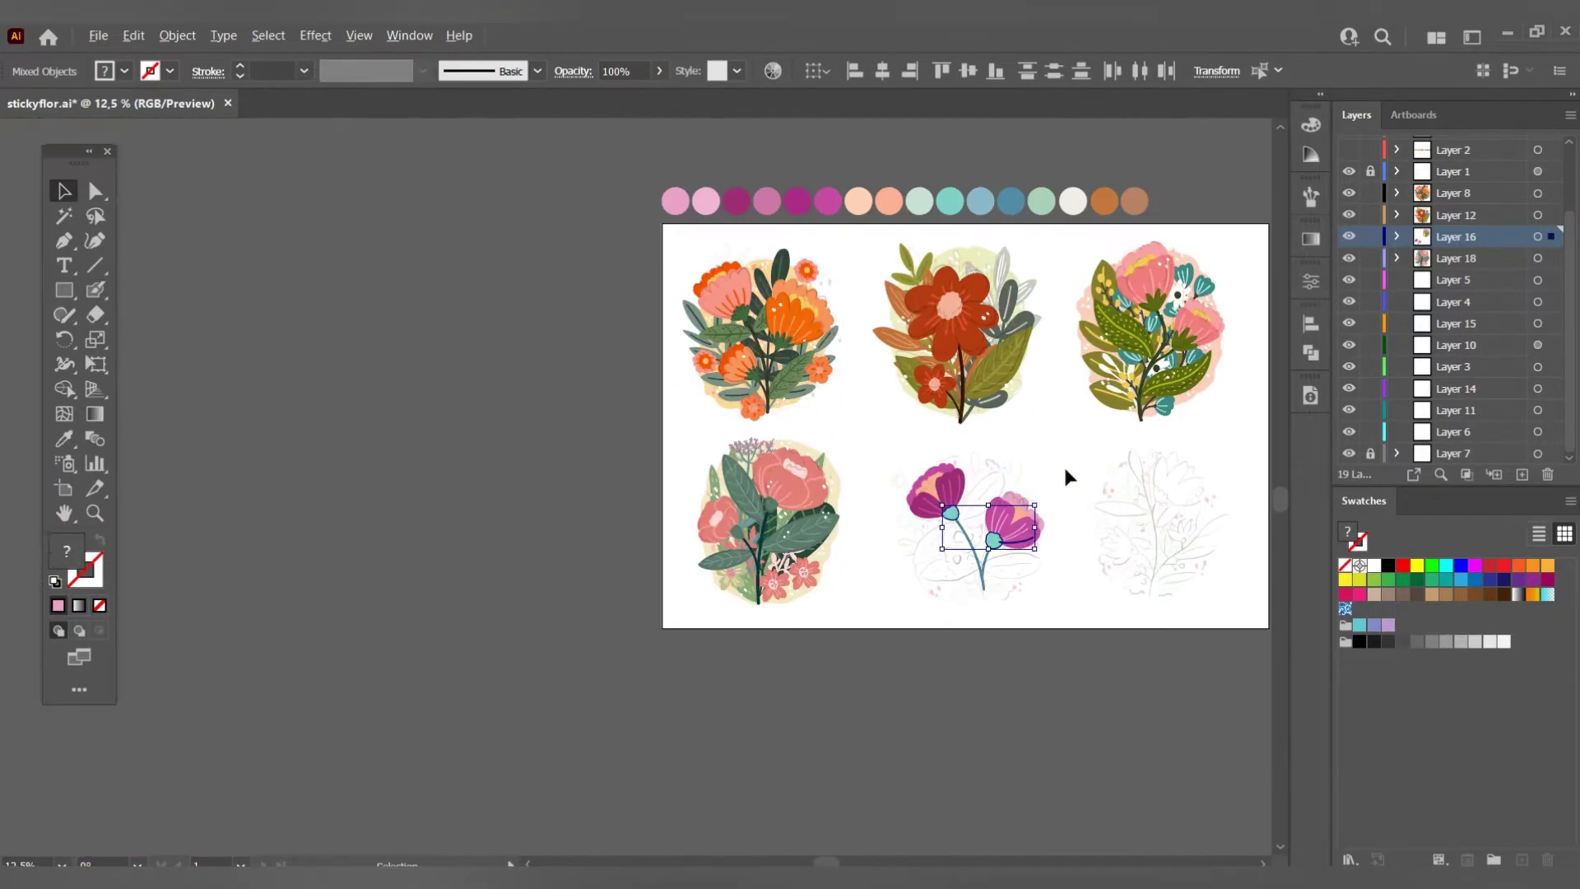
Paint the upper and left leaf outlines off the bulb and stem with the Blob Brush.
{"action": "scroll", "coordinate": [979, 576], "scroll_direction": "up", "scroll_amount": 4}
{"action": "key", "text": "shift+b"}
{"action": "scroll", "coordinate": [1039, 496], "scroll_direction": "up", "scroll_amount": 1}
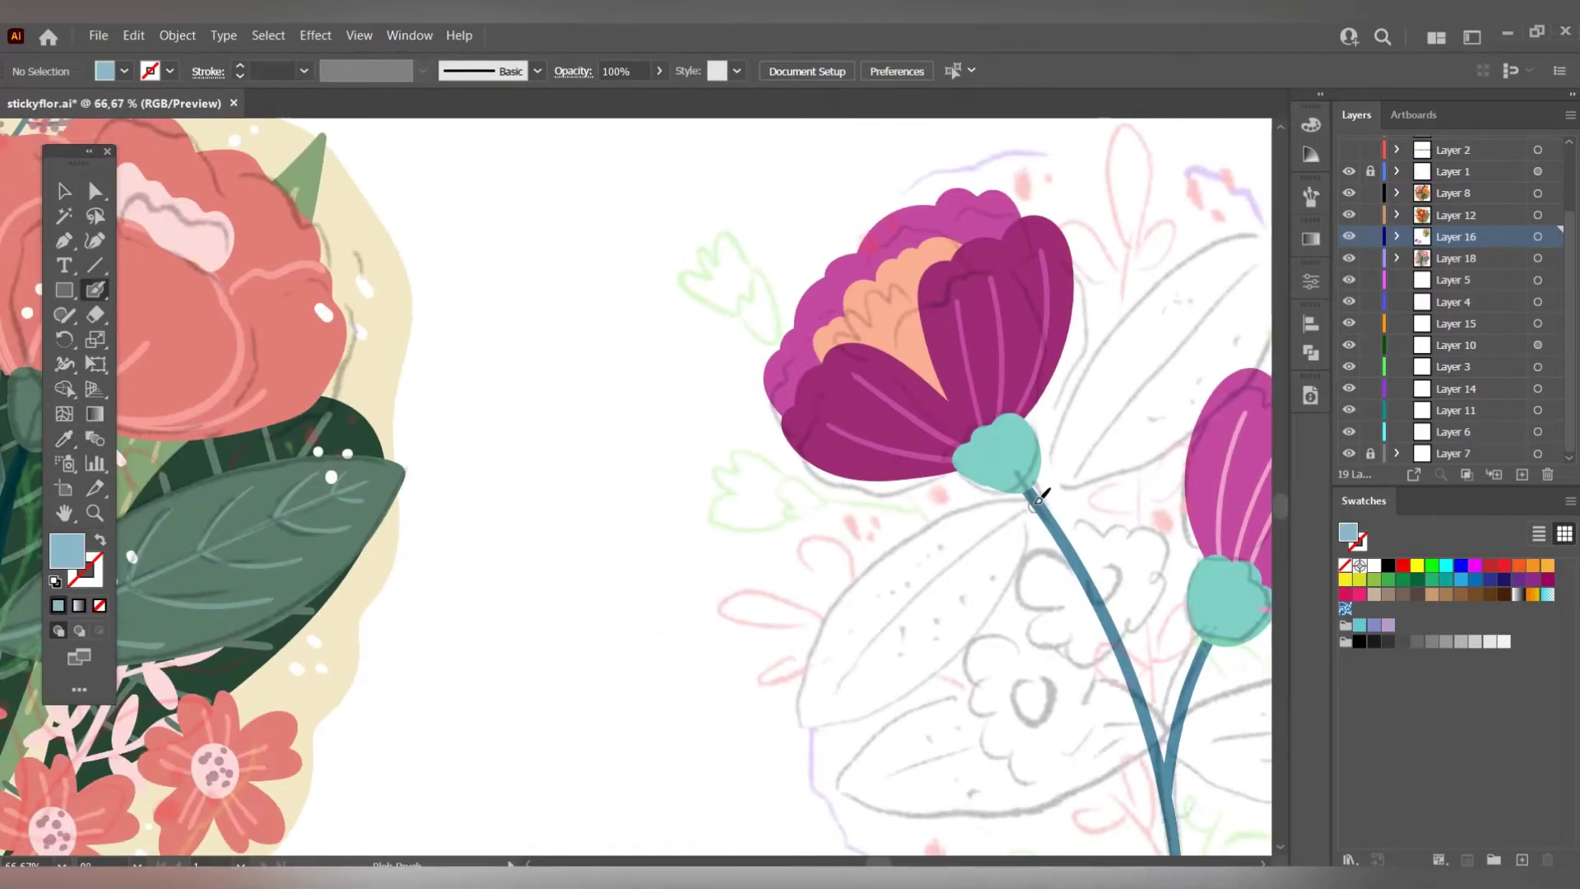
{"action": "left_click_drag", "start_coordinate": [845, 726], "coordinate": [660, 886]}
{"action": "mouse_move", "coordinate": [860, 638]}
{"action": "left_mouse_down"}
{"action": "mouse_move", "coordinate": [1090, 403]}
{"action": "mouse_move", "coordinate": [990, 601]}
{"action": "mouse_move", "coordinate": [860, 634]}
{"action": "left_mouse_up"}
{"action": "scroll", "coordinate": [929, 796], "scroll_direction": "down", "scroll_amount": 4}
{"action": "scroll", "coordinate": [930, 796], "scroll_direction": "left", "scroll_amount": 1}
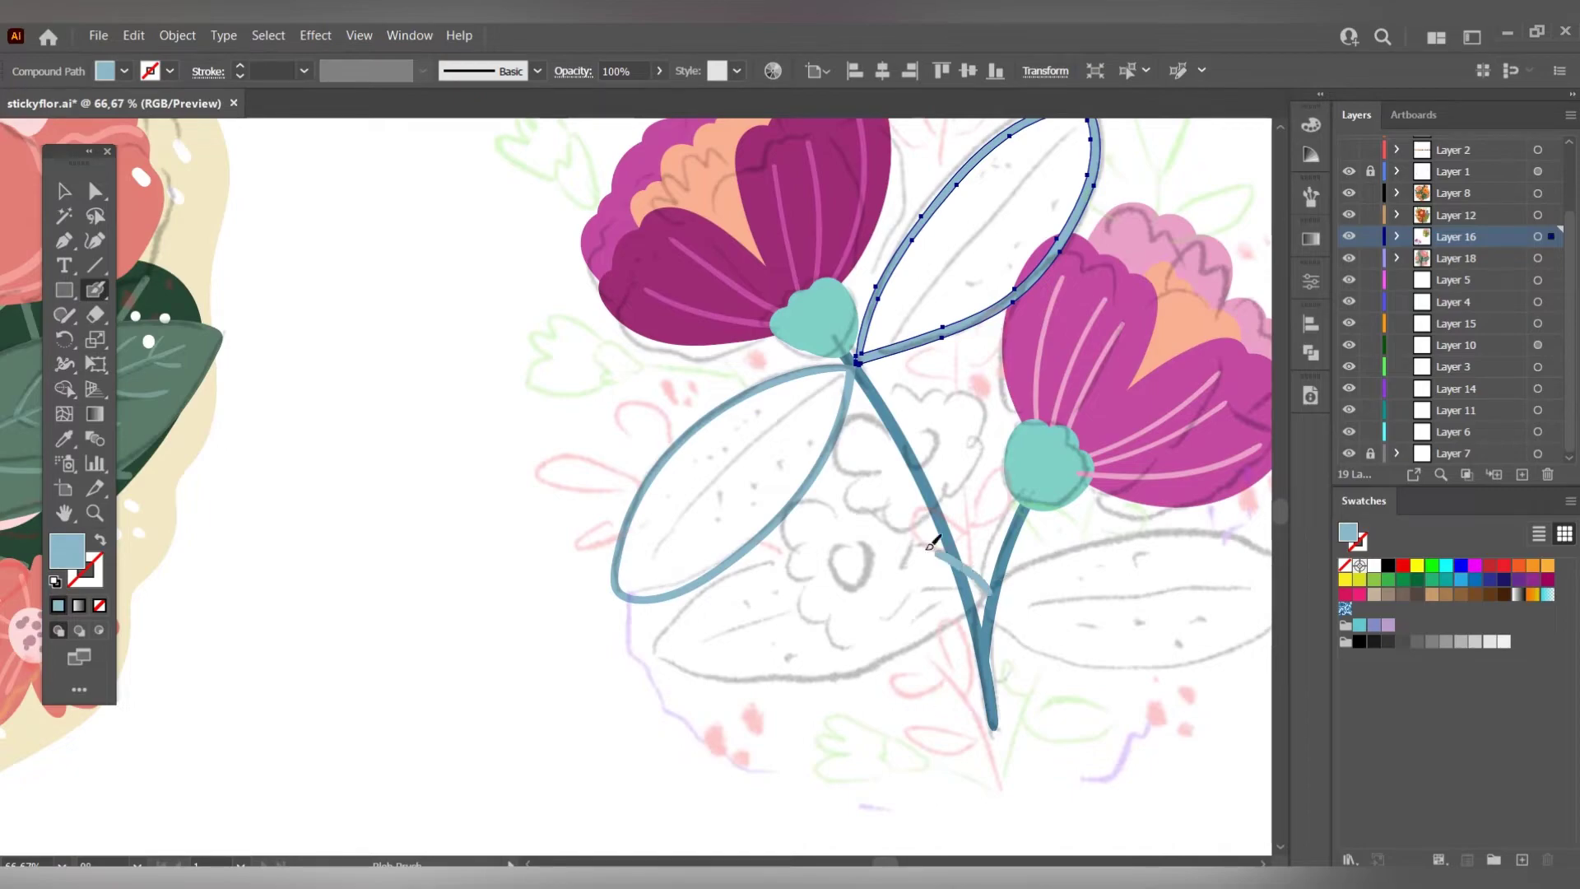
{"action": "left_click_drag", "start_coordinate": [814, 681], "coordinate": [992, 591]}
{"action": "scroll", "coordinate": [879, 516], "scroll_direction": "right", "scroll_amount": 2}
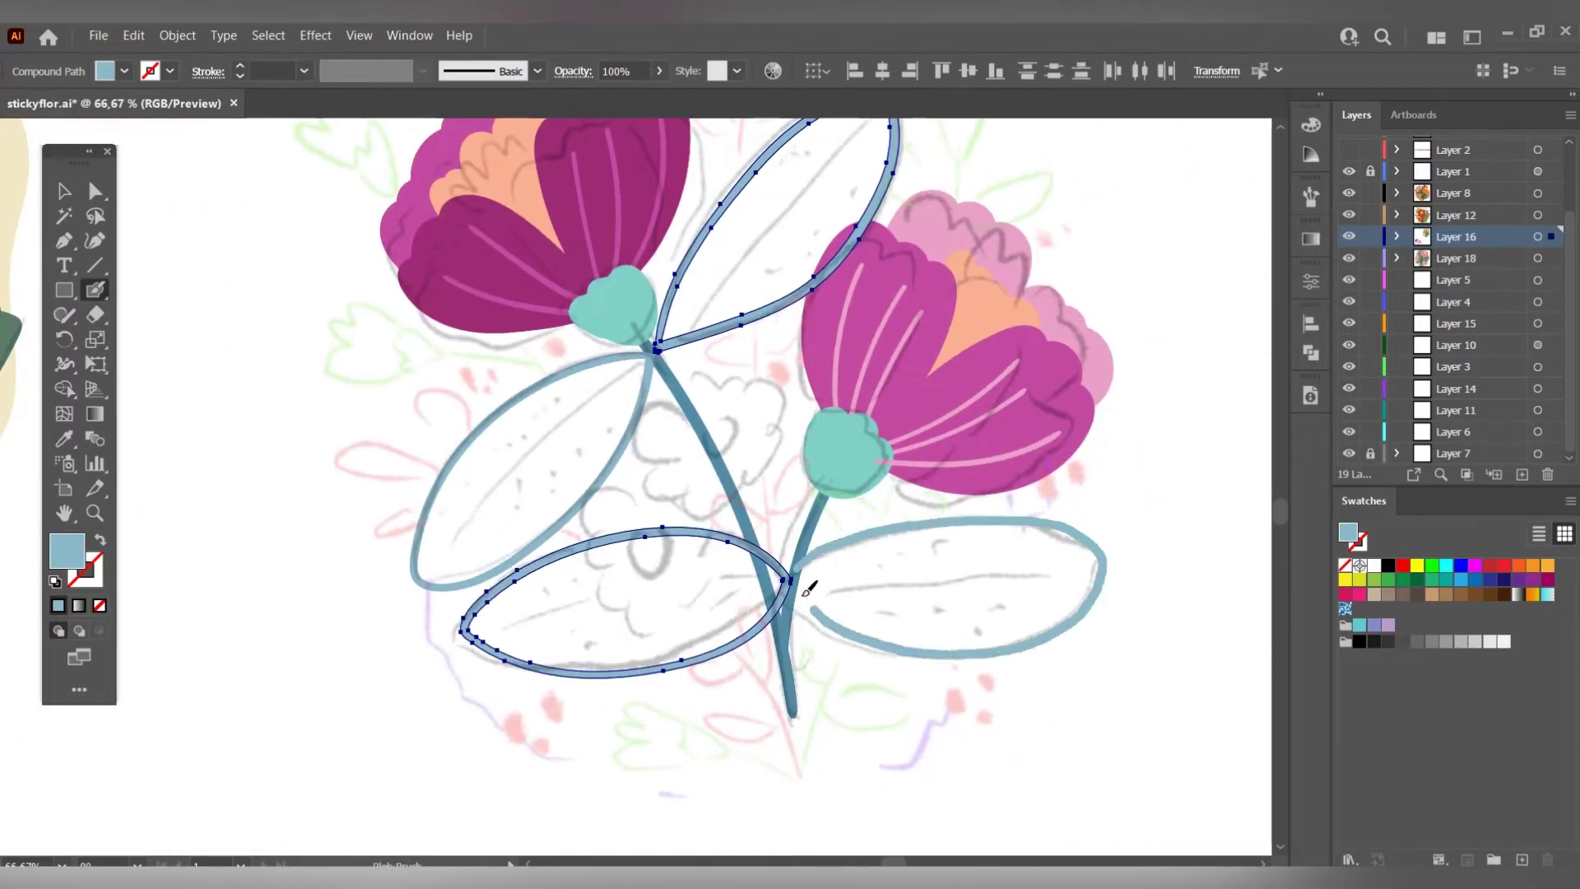
{"action": "left_click_drag", "start_coordinate": [1044, 516], "coordinate": [800, 576]}
Select the four leaf outlines and fill them solid blue.
{"action": "key", "text": "a"}
{"action": "scroll", "coordinate": [823, 494], "scroll_direction": "up", "scroll_amount": 3}
{"action": "left_click", "coordinate": [640, 506]}
{"action": "left_click", "coordinate": [765, 386], "text": "shift"}
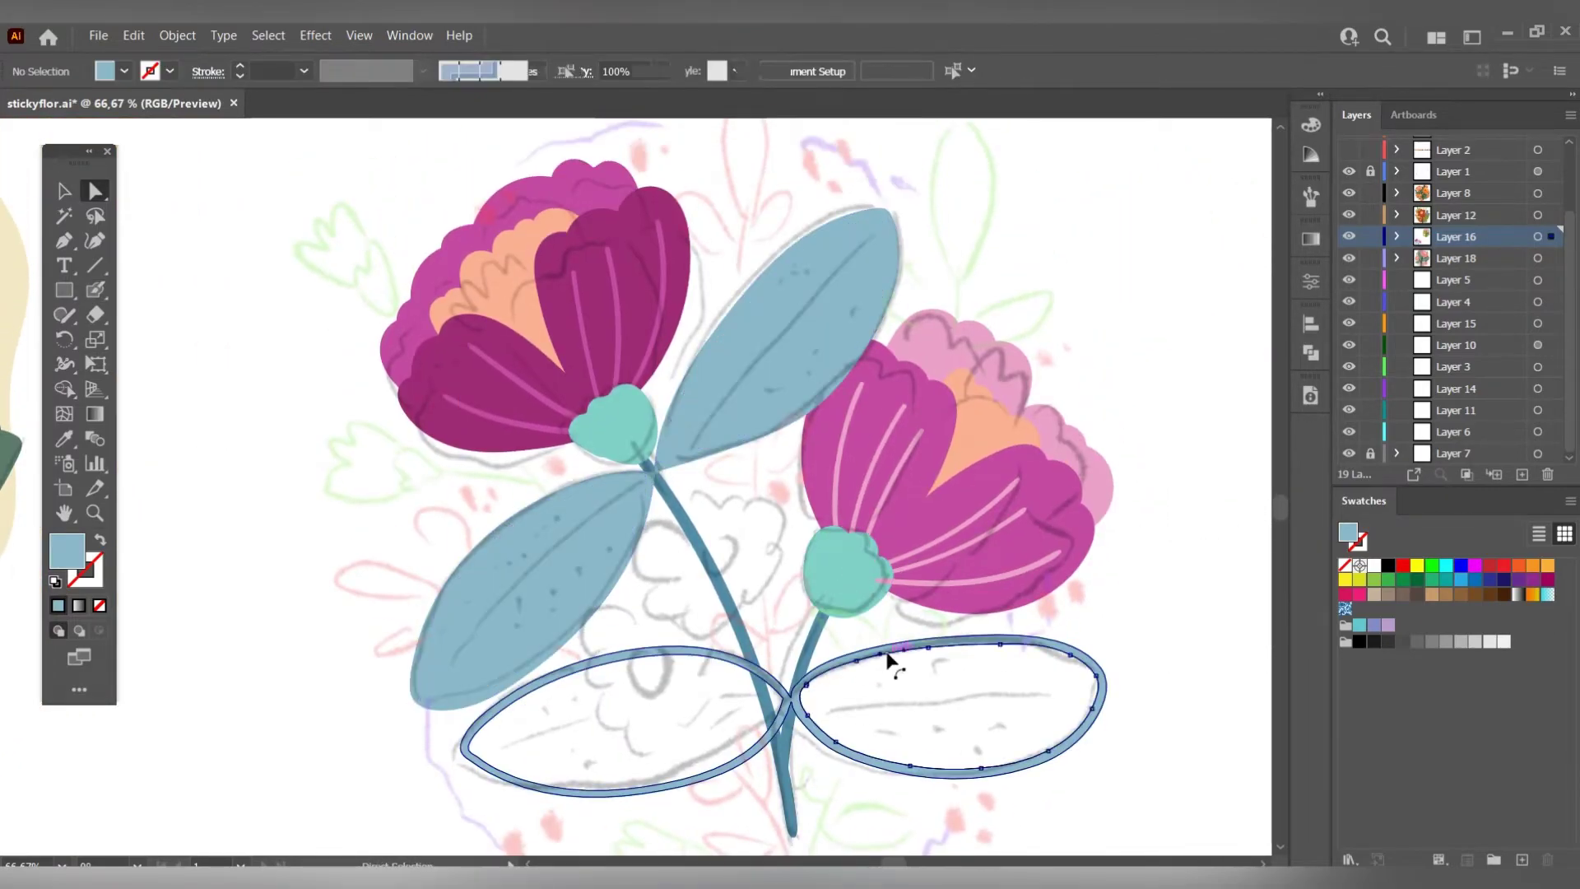
{"action": "left_click", "coordinate": [778, 697], "text": "shift"}
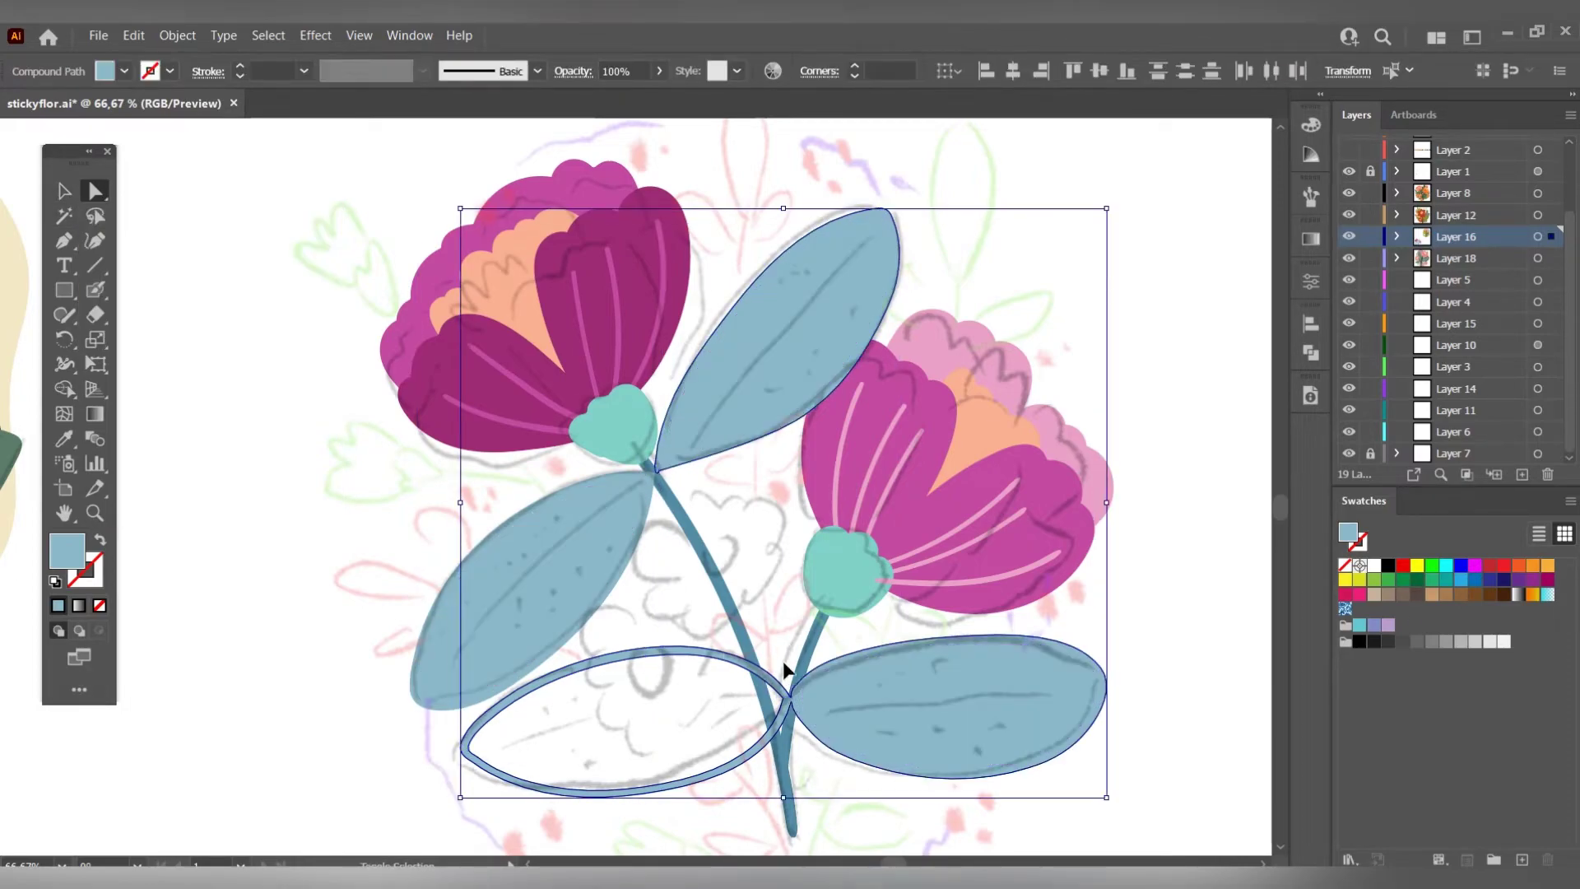
{"action": "key", "text": "ctrl+minus"}
{"action": "key", "text": "ctrl+minus"}
{"action": "key", "text": "ctrl+minus"}
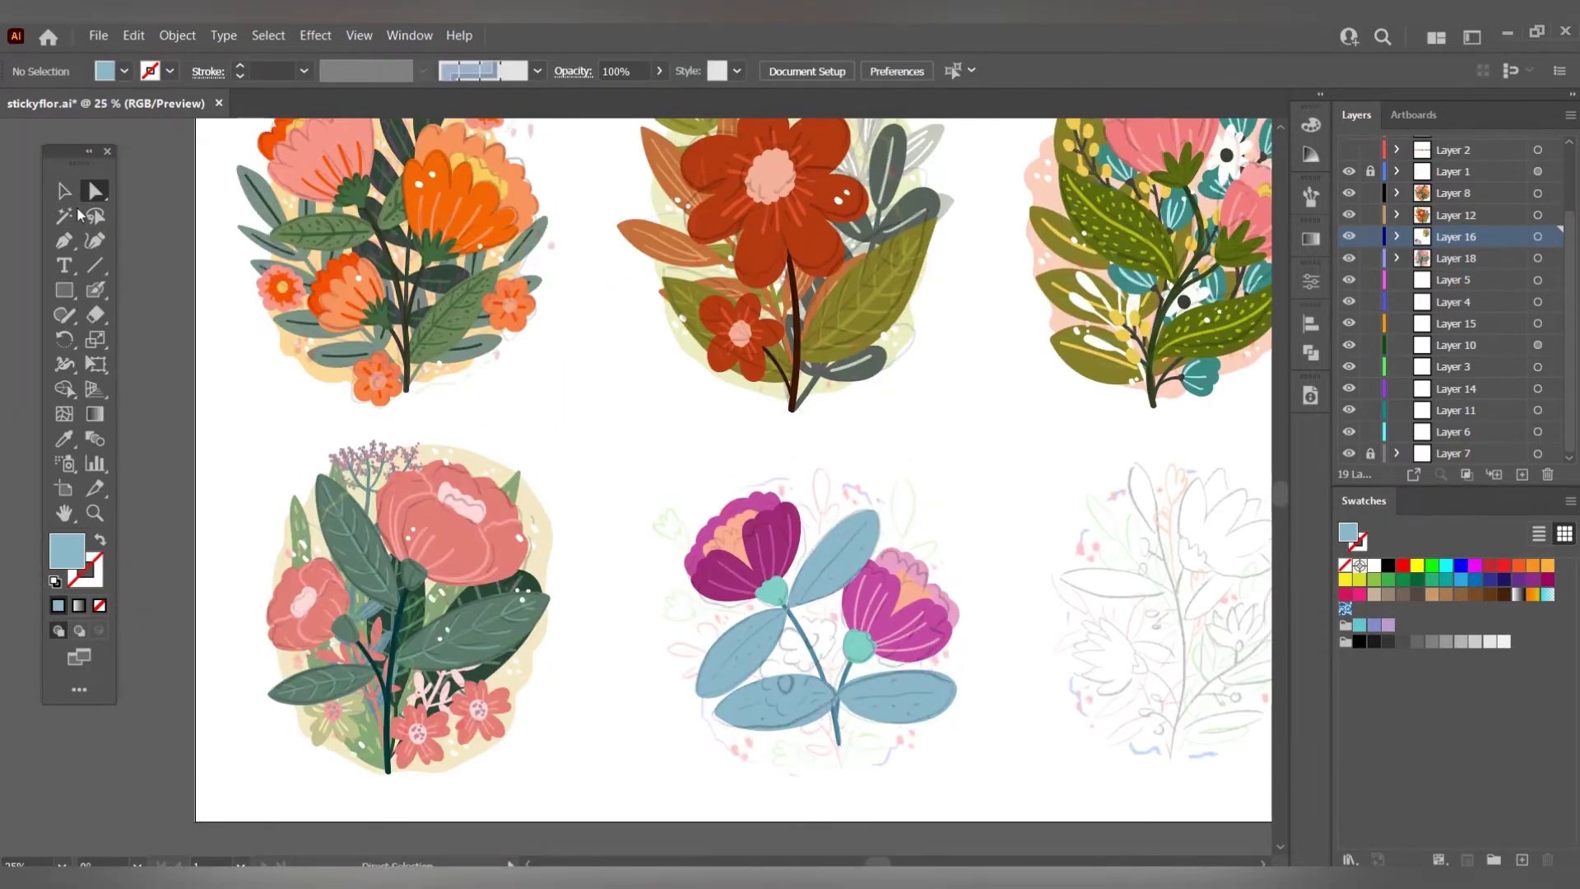
{"action": "left_click", "coordinate": [64, 191]}
{"action": "key", "text": "ctrl+minus"}
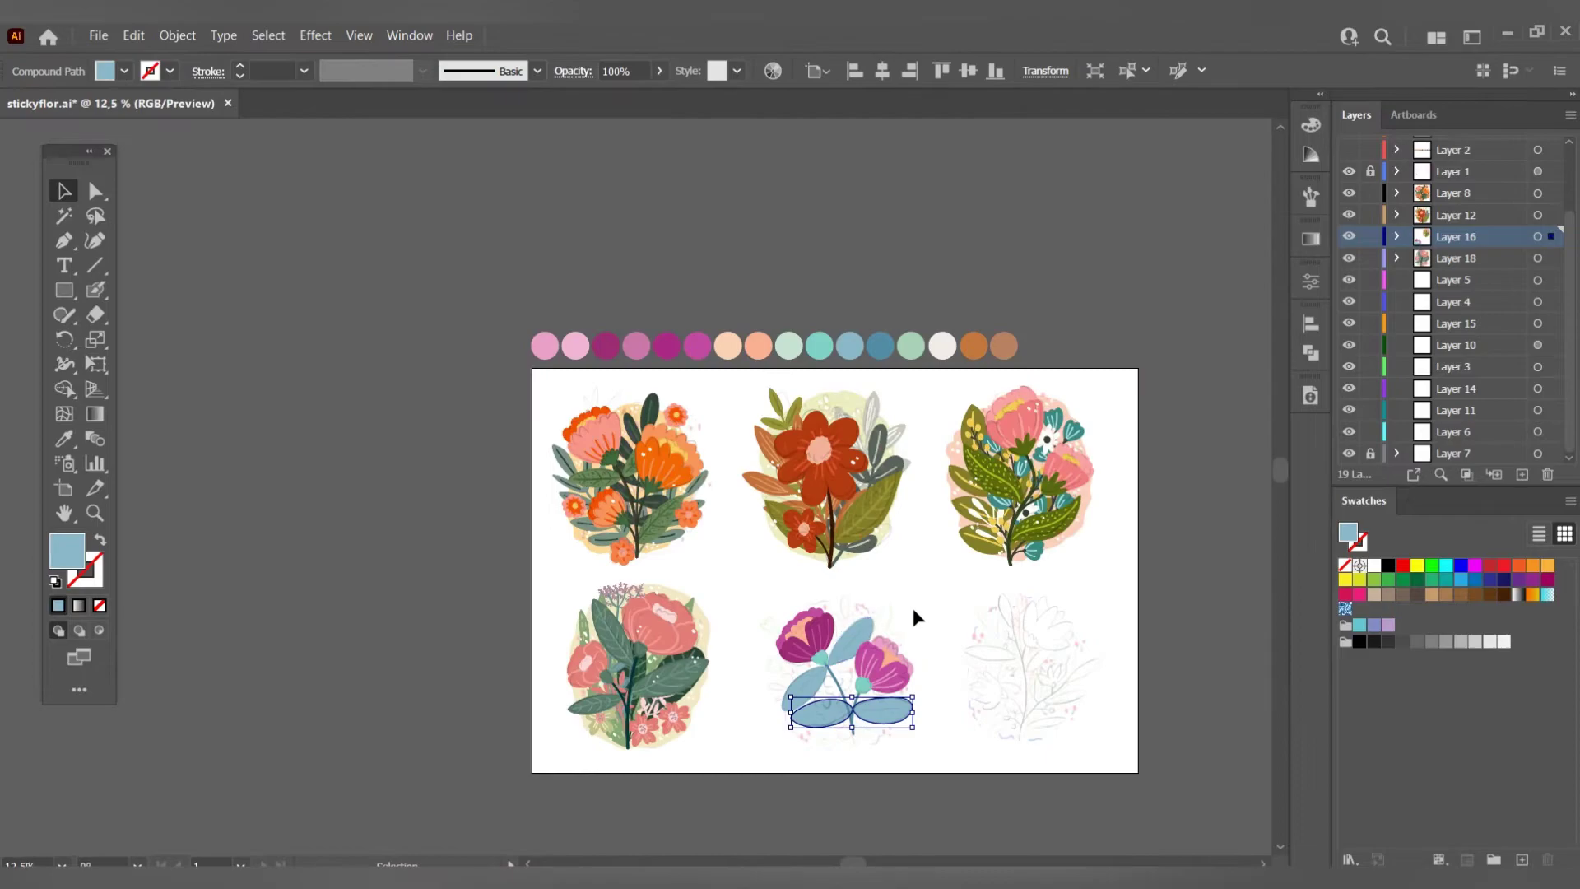
{"action": "left_click", "coordinate": [914, 618]}
{"action": "key", "text": "ctrl+minus"}
Sample the darker blue and paint vein lines and dash marks along the leaves.
{"action": "key", "text": "i"}
{"action": "left_click", "coordinate": [825, 465]}
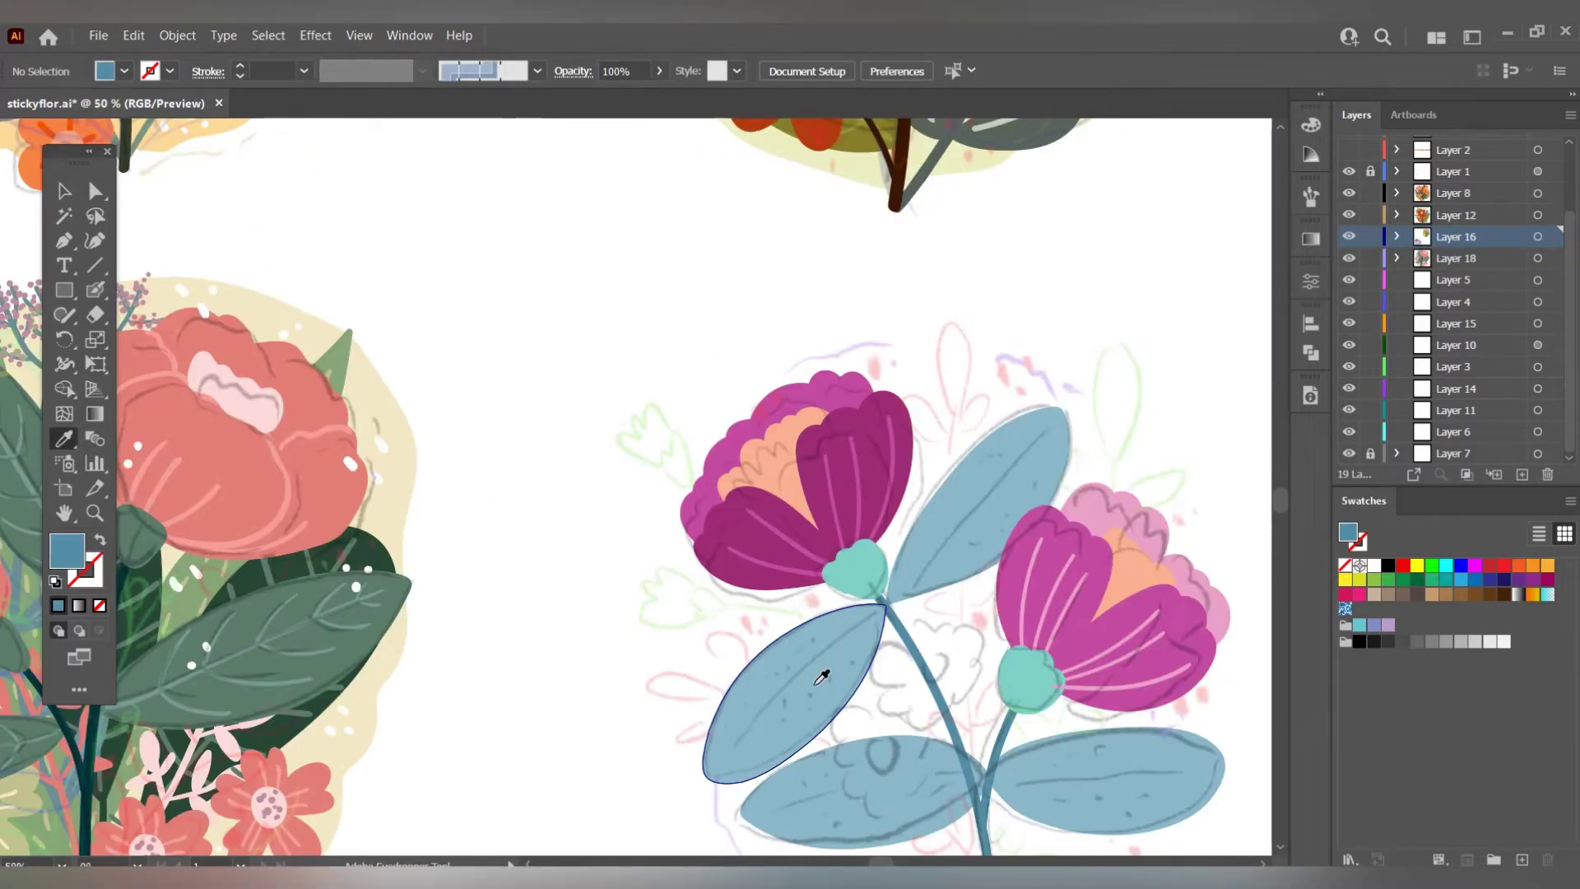
{"action": "key", "text": "shift+b"}
{"action": "left_click_drag", "start_coordinate": [705, 757], "coordinate": [864, 617]}
{"action": "left_click_drag", "start_coordinate": [1002, 420], "coordinate": [1160, 245]}
{"action": "left_click_drag", "start_coordinate": [864, 638], "coordinate": [1082, 594]}
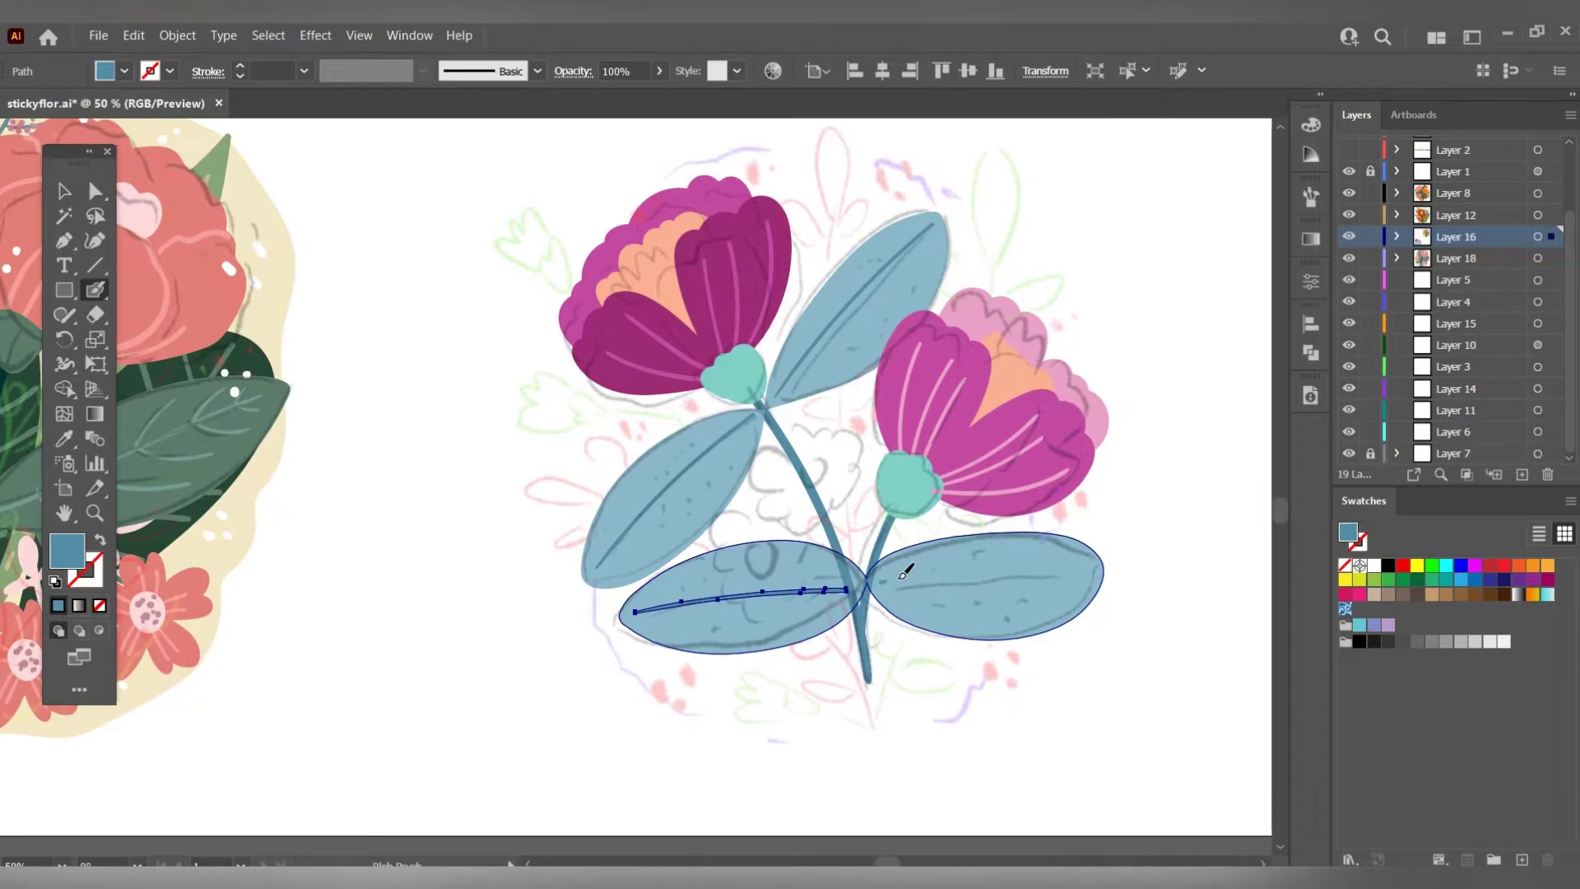
{"action": "left_click_drag", "start_coordinate": [888, 580], "coordinate": [1061, 562]}
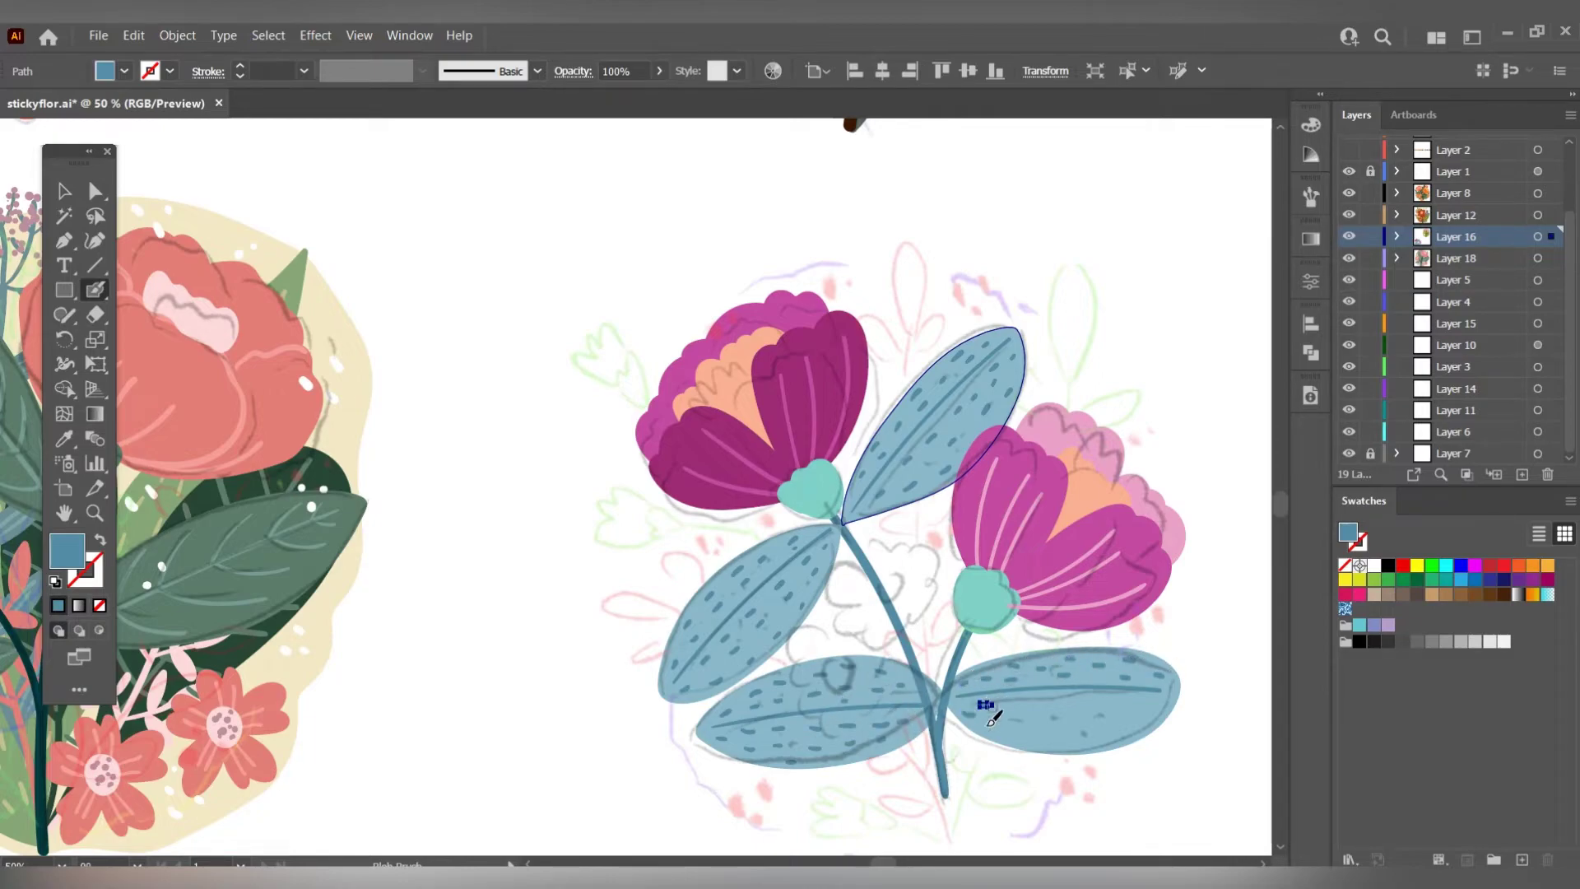
{"action": "left_click_drag", "start_coordinate": [1124, 696], "coordinate": [1152, 693]}
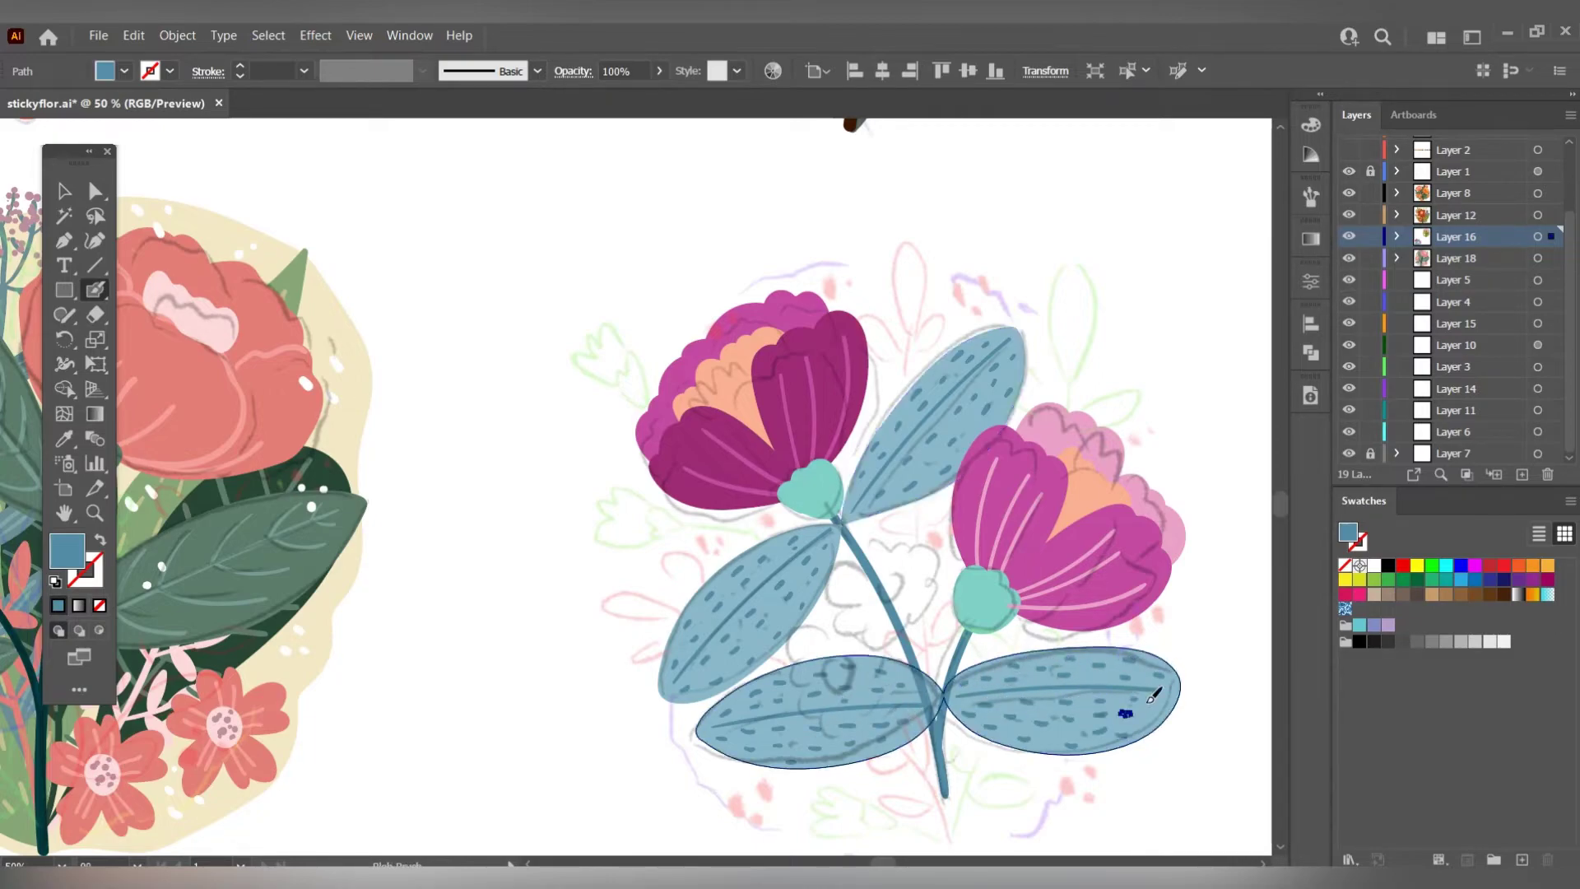
Inspect the bouquet by selecting the teal bulb, peach inner petal and upper leaf.
{"action": "scroll", "coordinate": [1178, 665], "scroll_direction": "down", "scroll_amount": 5}
{"action": "scroll", "coordinate": [1091, 593], "scroll_direction": "up", "scroll_amount": 5}
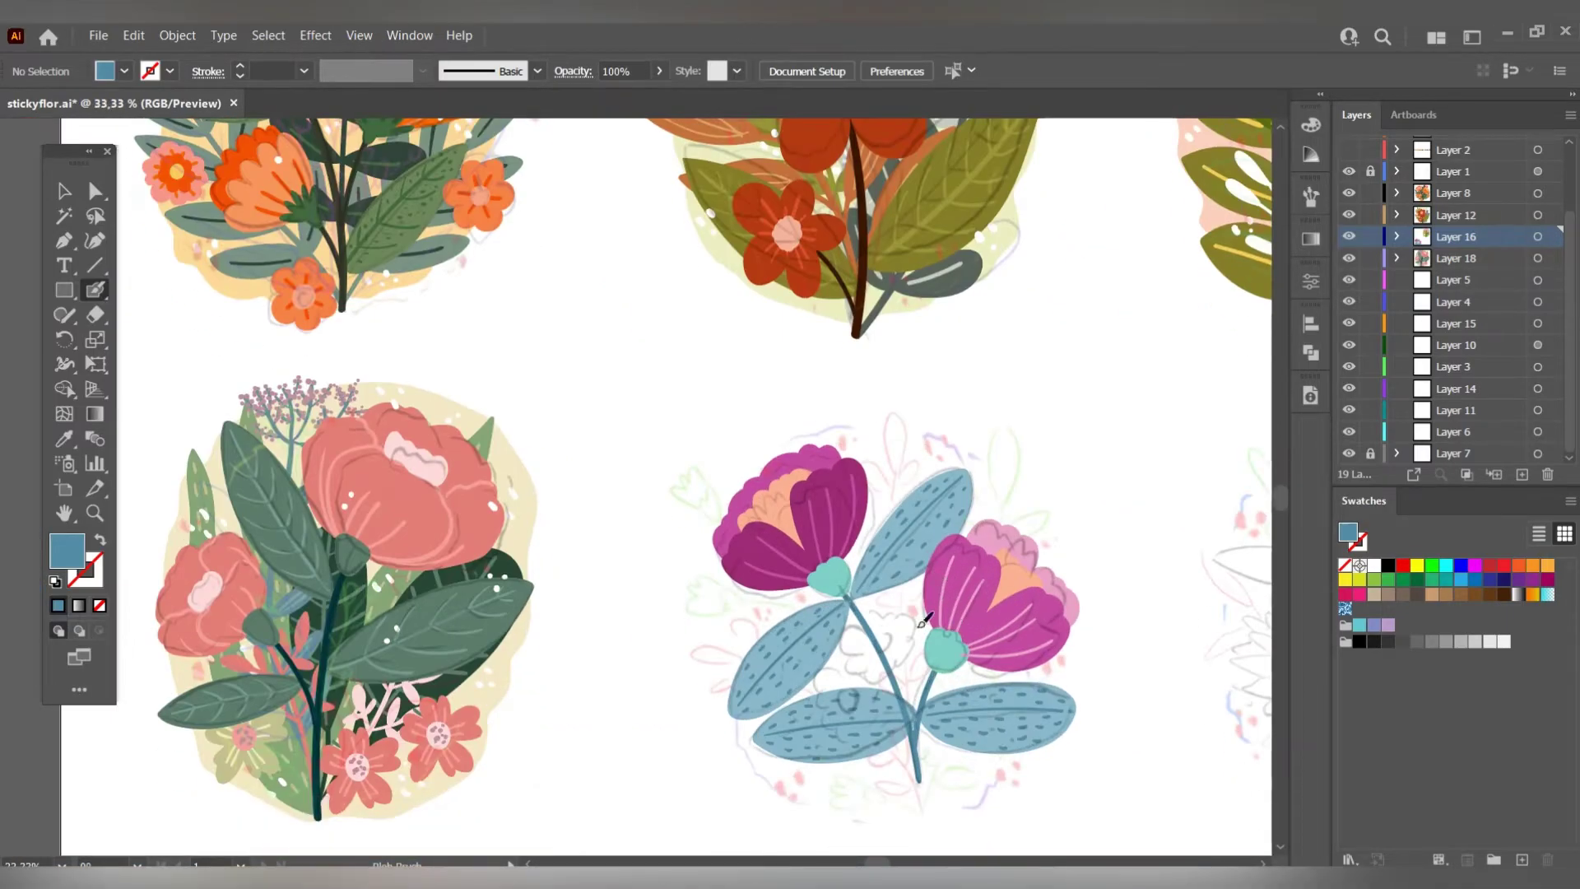
{"action": "scroll", "coordinate": [906, 654], "scroll_direction": "up", "scroll_amount": 1}
{"action": "left_click", "coordinate": [905, 654], "text": "ctrl"}
{"action": "scroll", "coordinate": [776, 563], "scroll_direction": "down", "scroll_amount": 3}
{"action": "scroll", "coordinate": [776, 563], "scroll_direction": "down", "scroll_amount": 2}
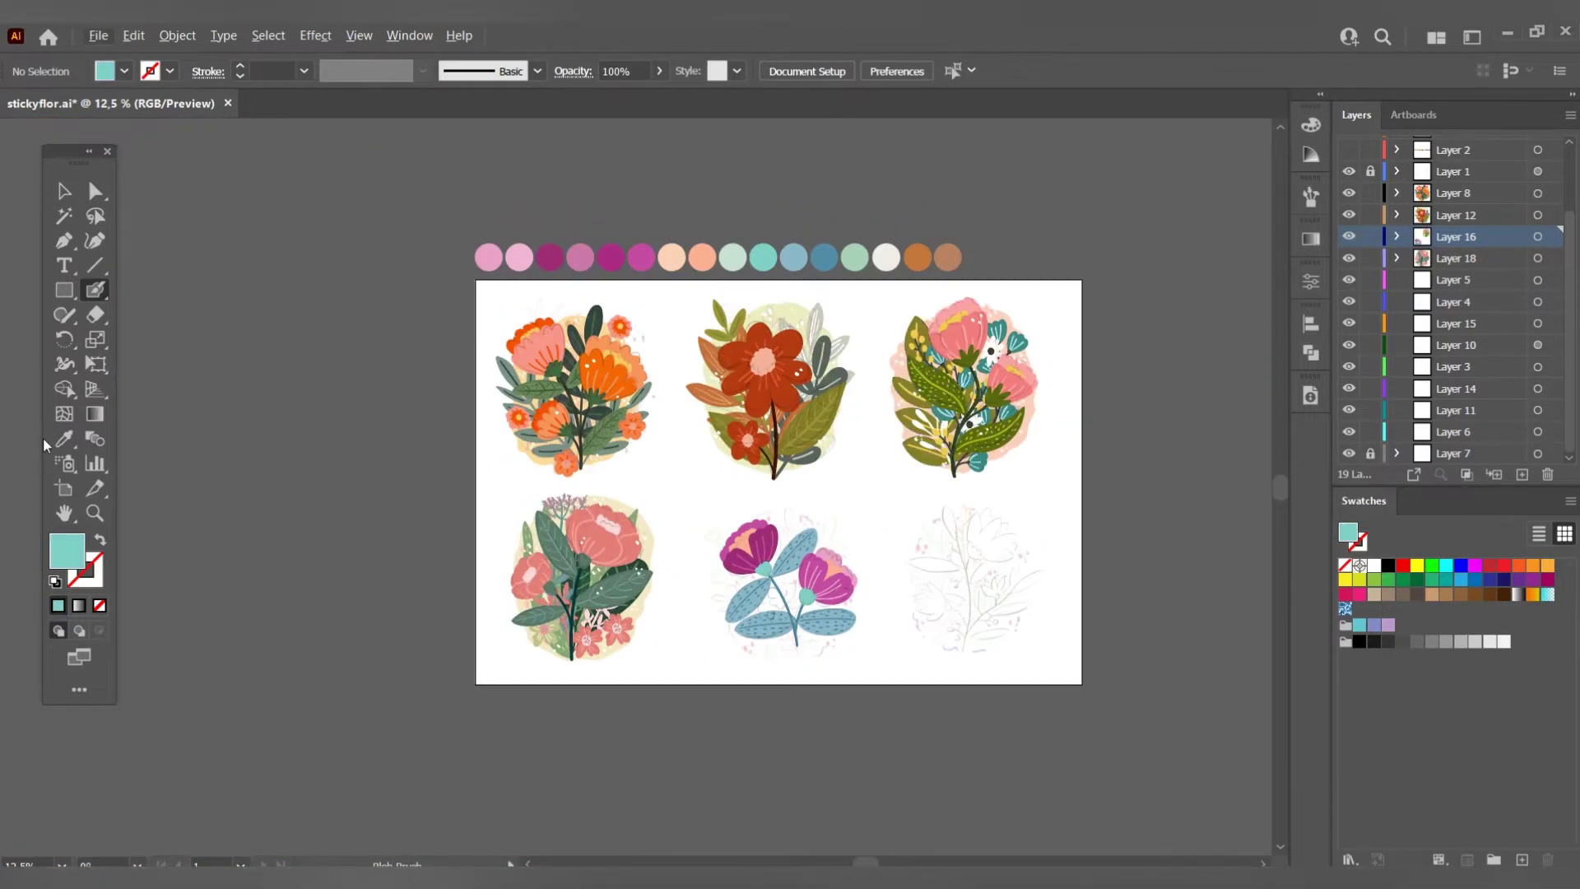
{"action": "scroll", "coordinate": [731, 547], "scroll_direction": "up", "scroll_amount": 5}
{"action": "left_click", "coordinate": [699, 584], "text": "ctrl"}
{"action": "left_click", "coordinate": [979, 596], "text": "ctrl"}
Select the finished bottom-middle bouquet in Layers and hide it, leaving the pencil sketch.
{"action": "scroll", "coordinate": [1021, 586], "scroll_direction": "down", "scroll_amount": 2}
{"action": "scroll", "coordinate": [1021, 586], "scroll_direction": "right", "scroll_amount": 2}
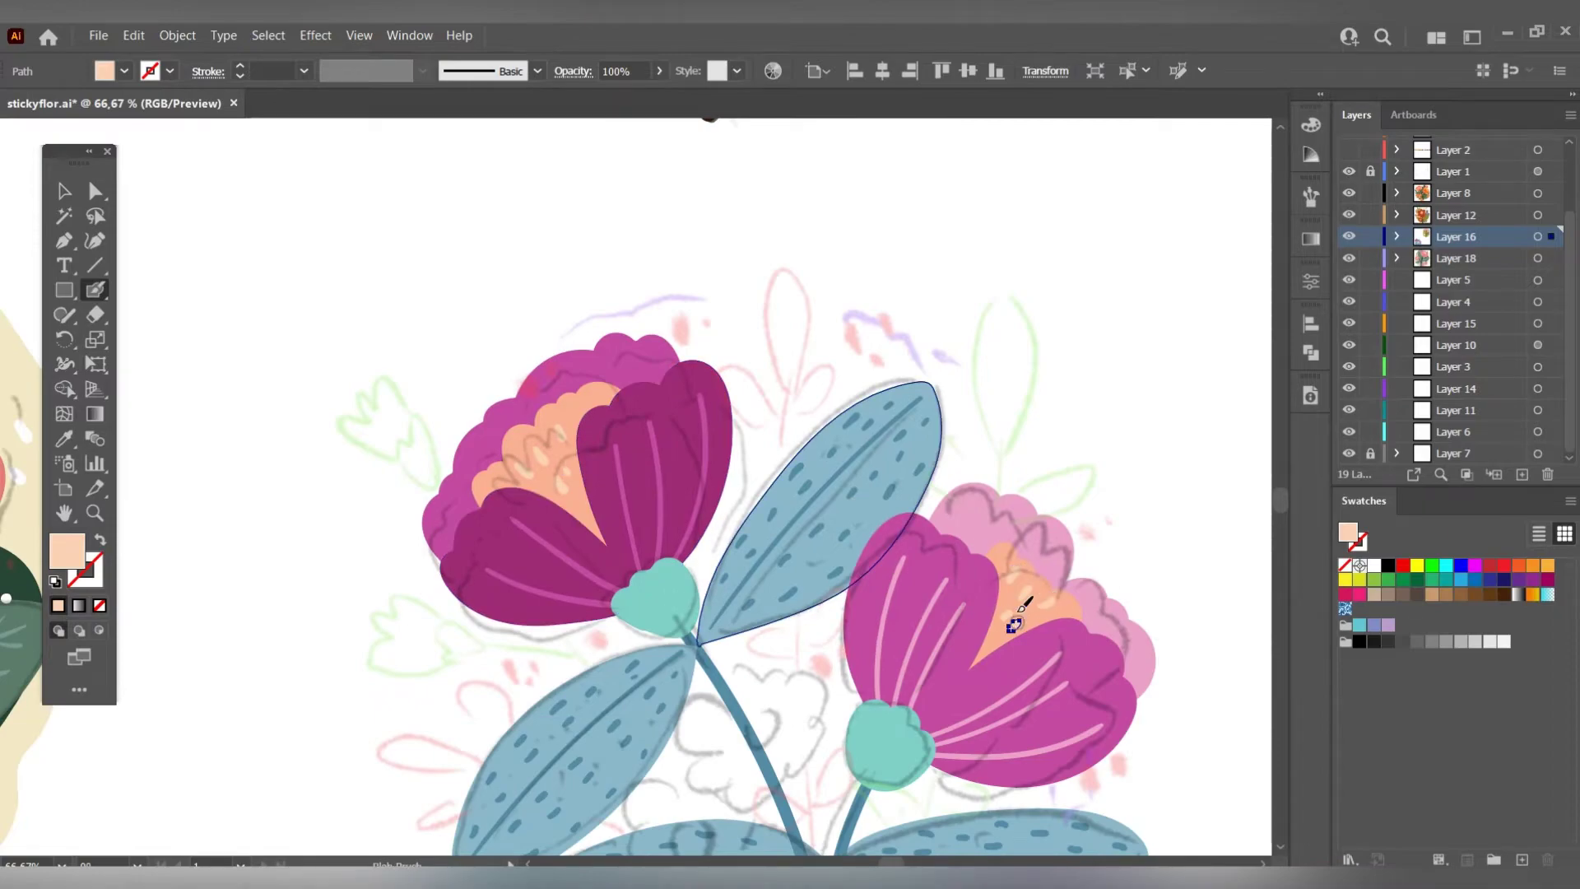
{"action": "scroll", "coordinate": [1013, 625], "scroll_direction": "down", "scroll_amount": 4}
{"action": "left_click", "coordinate": [889, 526]}
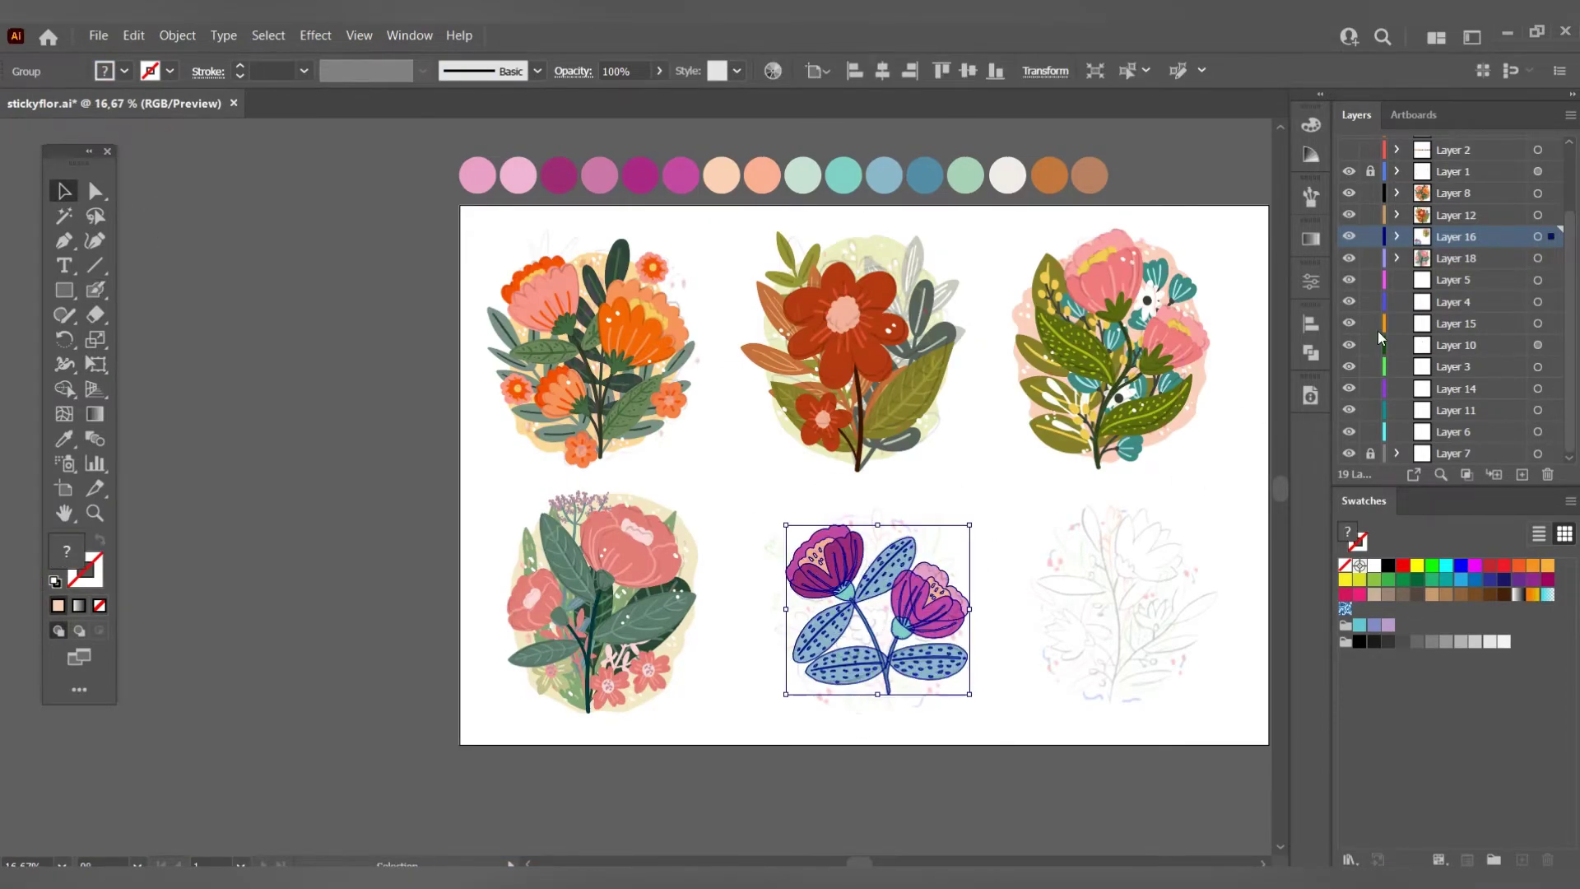
{"action": "left_click", "coordinate": [1349, 280]}
{"action": "left_click", "coordinate": [1350, 280]}
{"action": "scroll", "coordinate": [851, 629], "scroll_direction": "down", "scroll_amount": 1}
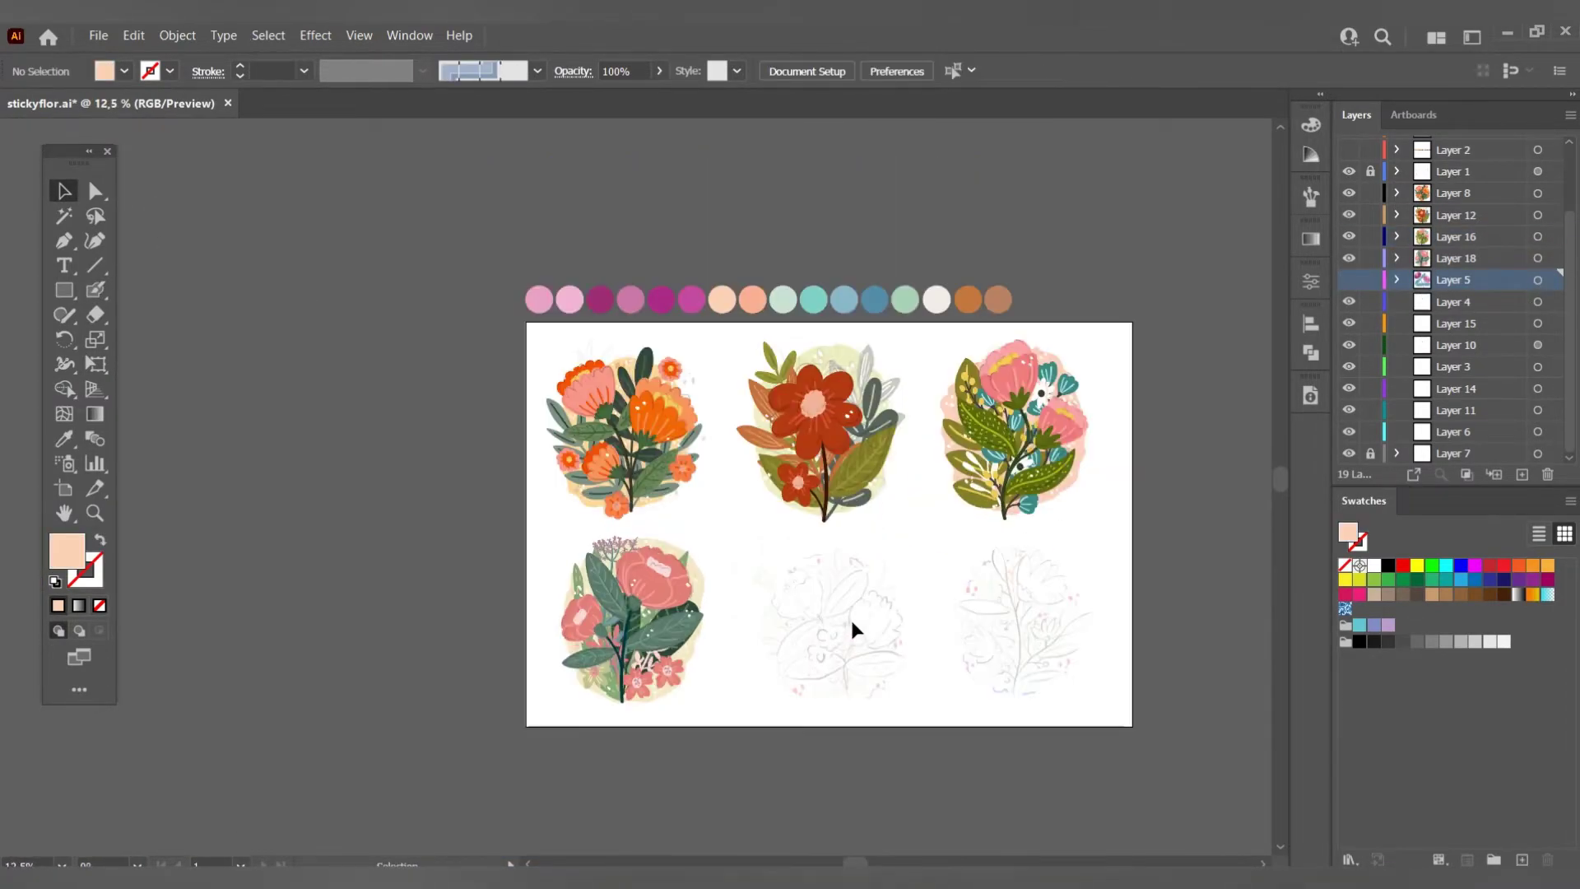
Paint two light-pink blossoms with the Blob Brush over the bottom-middle sketch.
{"action": "left_click", "coordinate": [912, 308]}
{"action": "scroll", "coordinate": [813, 636], "scroll_direction": "up", "scroll_amount": 4}
{"action": "key", "text": "shift+b"}
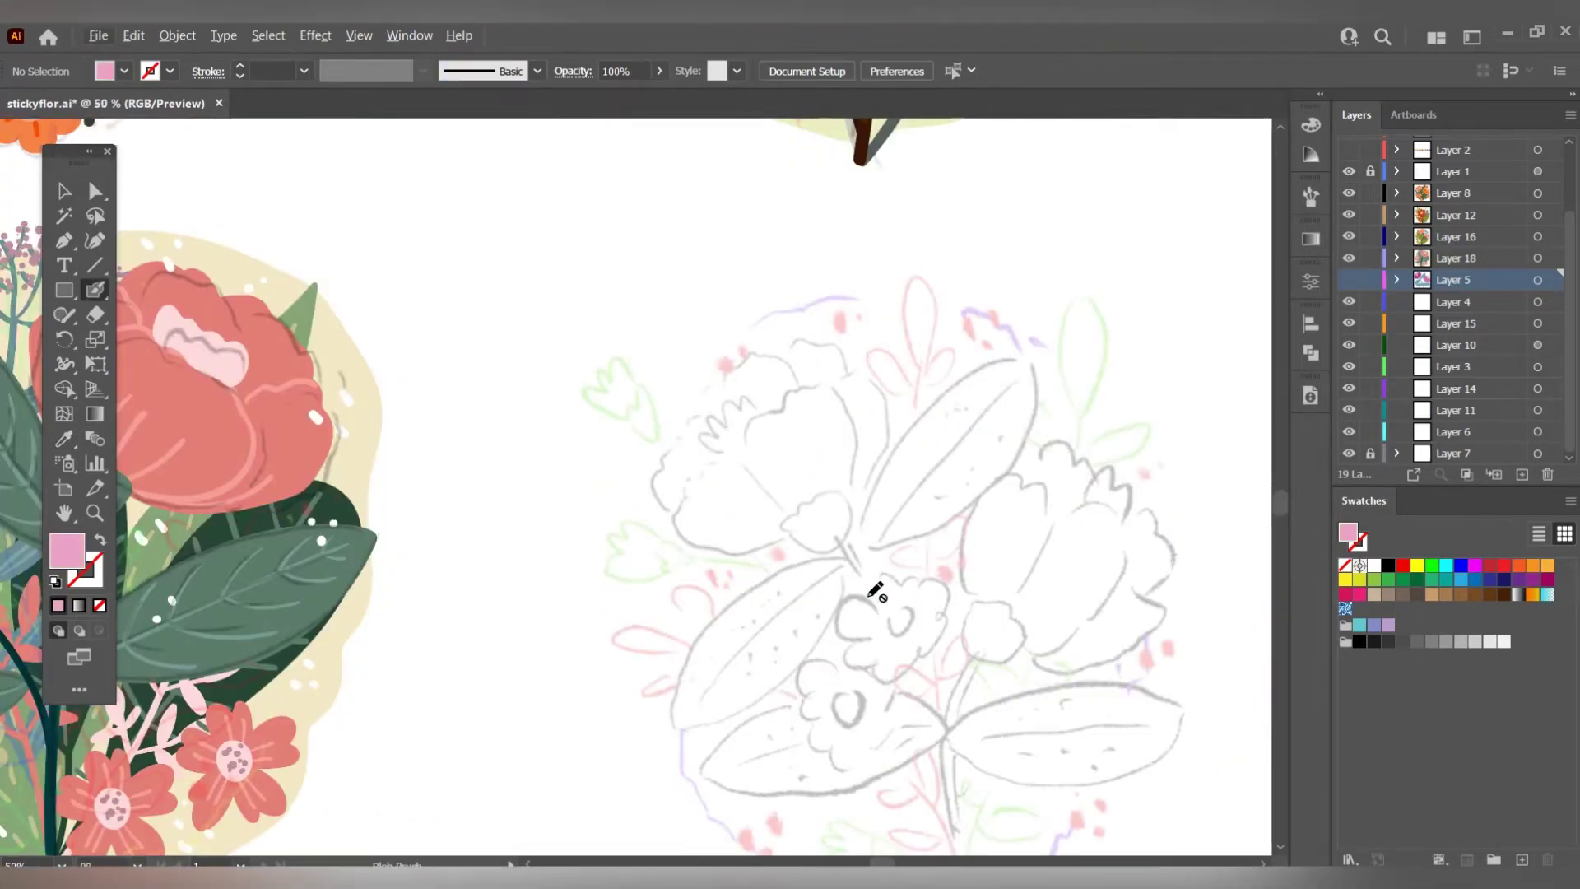
{"action": "mouse_move", "coordinate": [877, 599]}
{"action": "left_mouse_down"}
{"action": "mouse_move", "coordinate": [864, 630]}
{"action": "mouse_move", "coordinate": [915, 650]}
{"action": "left_mouse_up"}
{"action": "mouse_move", "coordinate": [920, 658]}
{"action": "left_mouse_down"}
{"action": "mouse_move", "coordinate": [948, 621]}
{"action": "mouse_move", "coordinate": [874, 754]}
{"action": "left_mouse_up"}
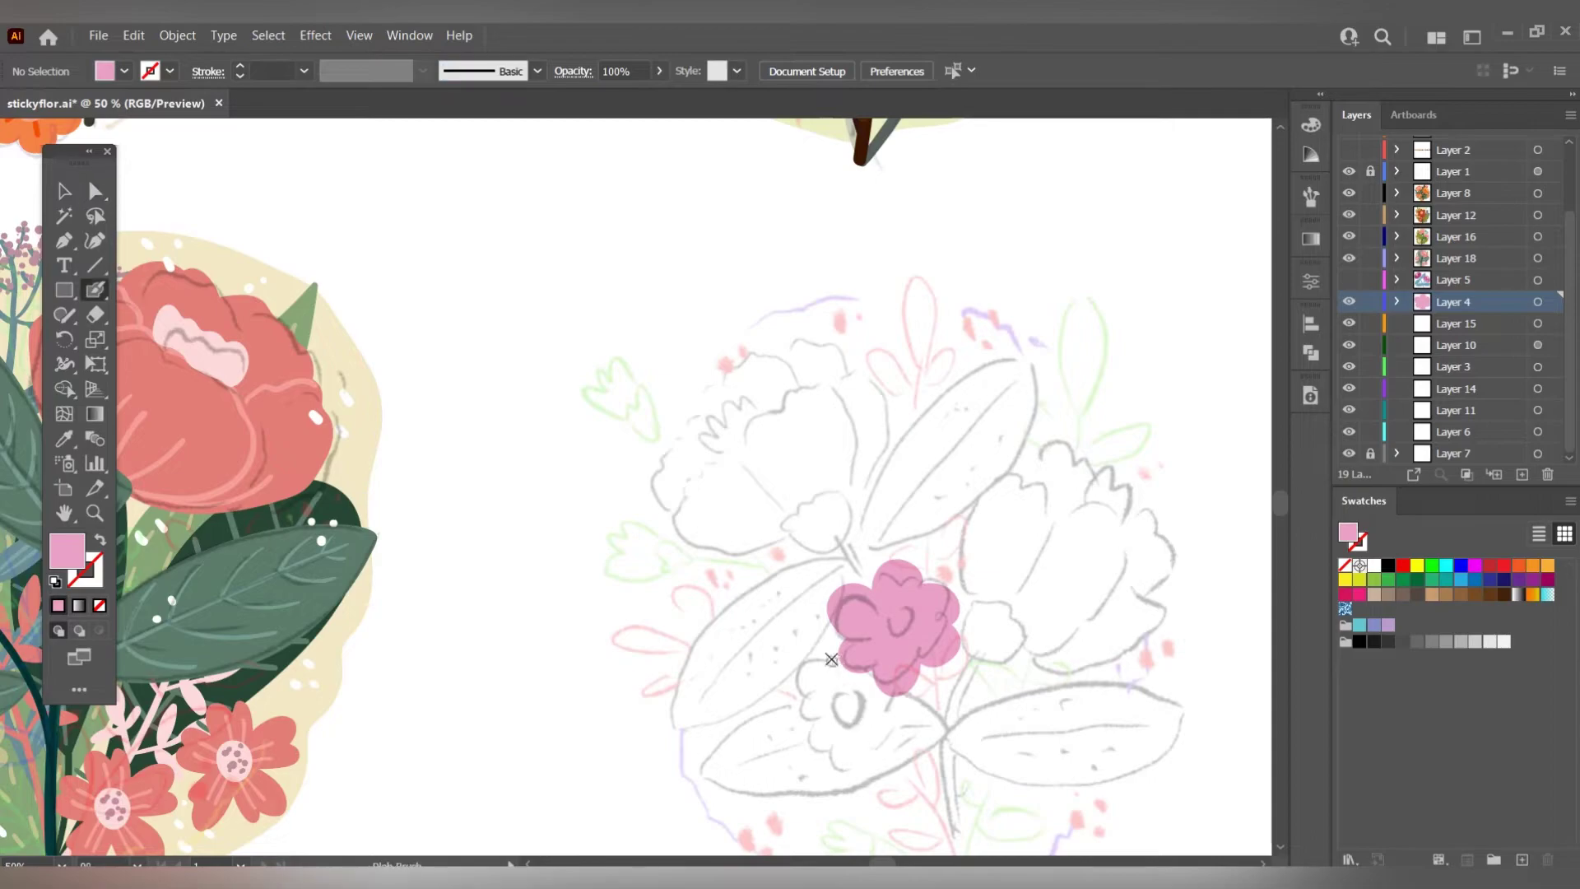
{"action": "left_click_drag", "start_coordinate": [831, 652], "coordinate": [815, 743]}
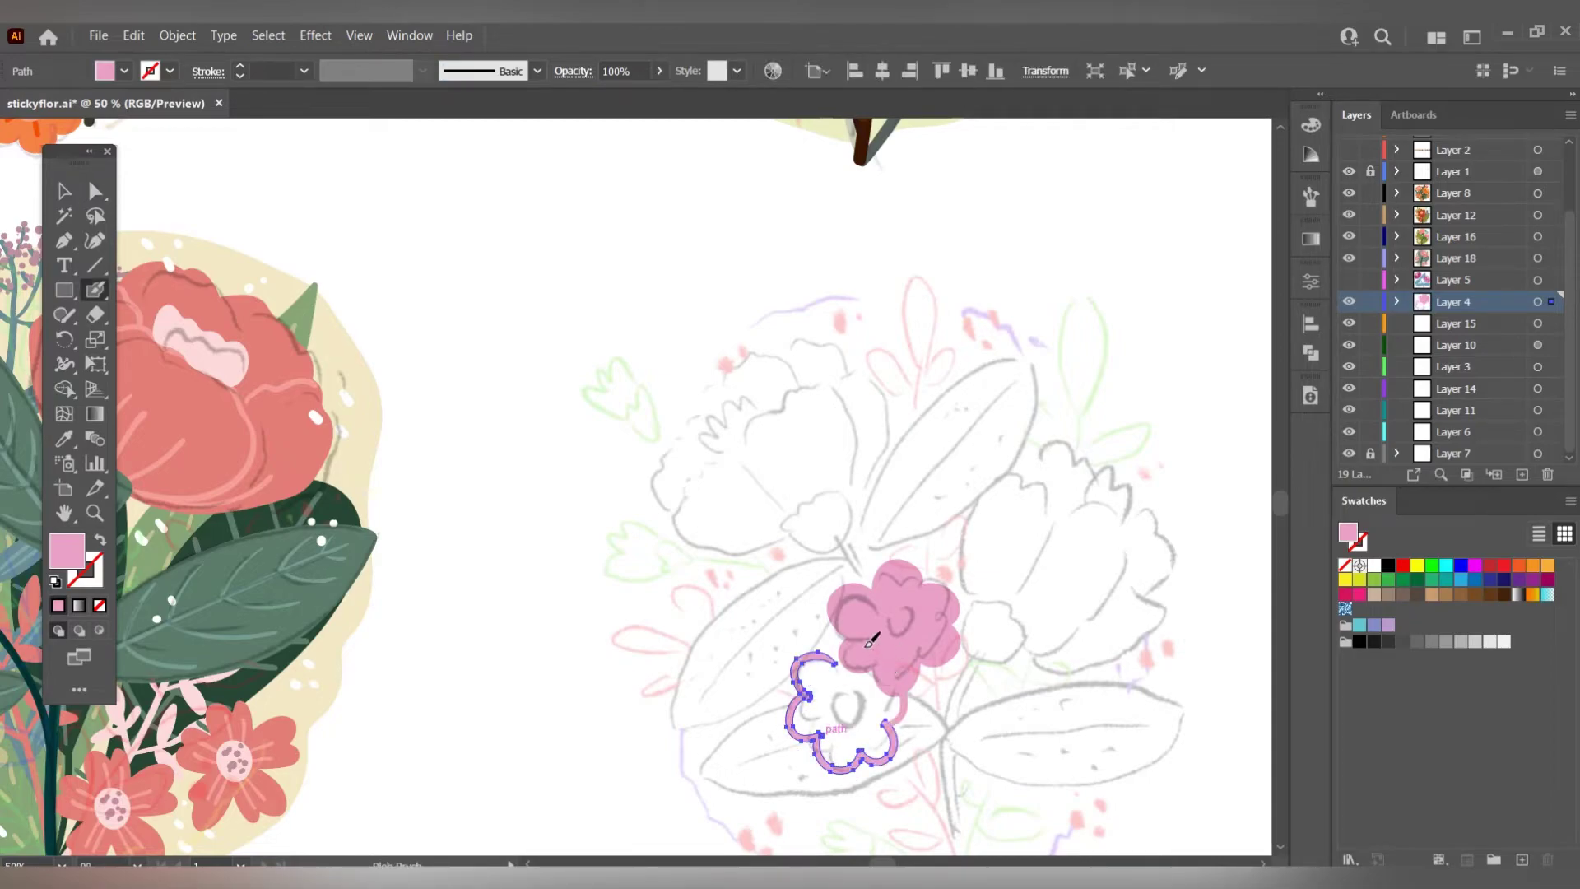
{"action": "left_click_drag", "start_coordinate": [870, 641], "coordinate": [847, 695]}
Sample the darker pink and paint a darker centre on the upper blossom.
{"action": "key", "text": "ctrl+minus"}
{"action": "key", "text": "ctrl+minus"}
{"action": "key", "text": "ctrl+minus"}
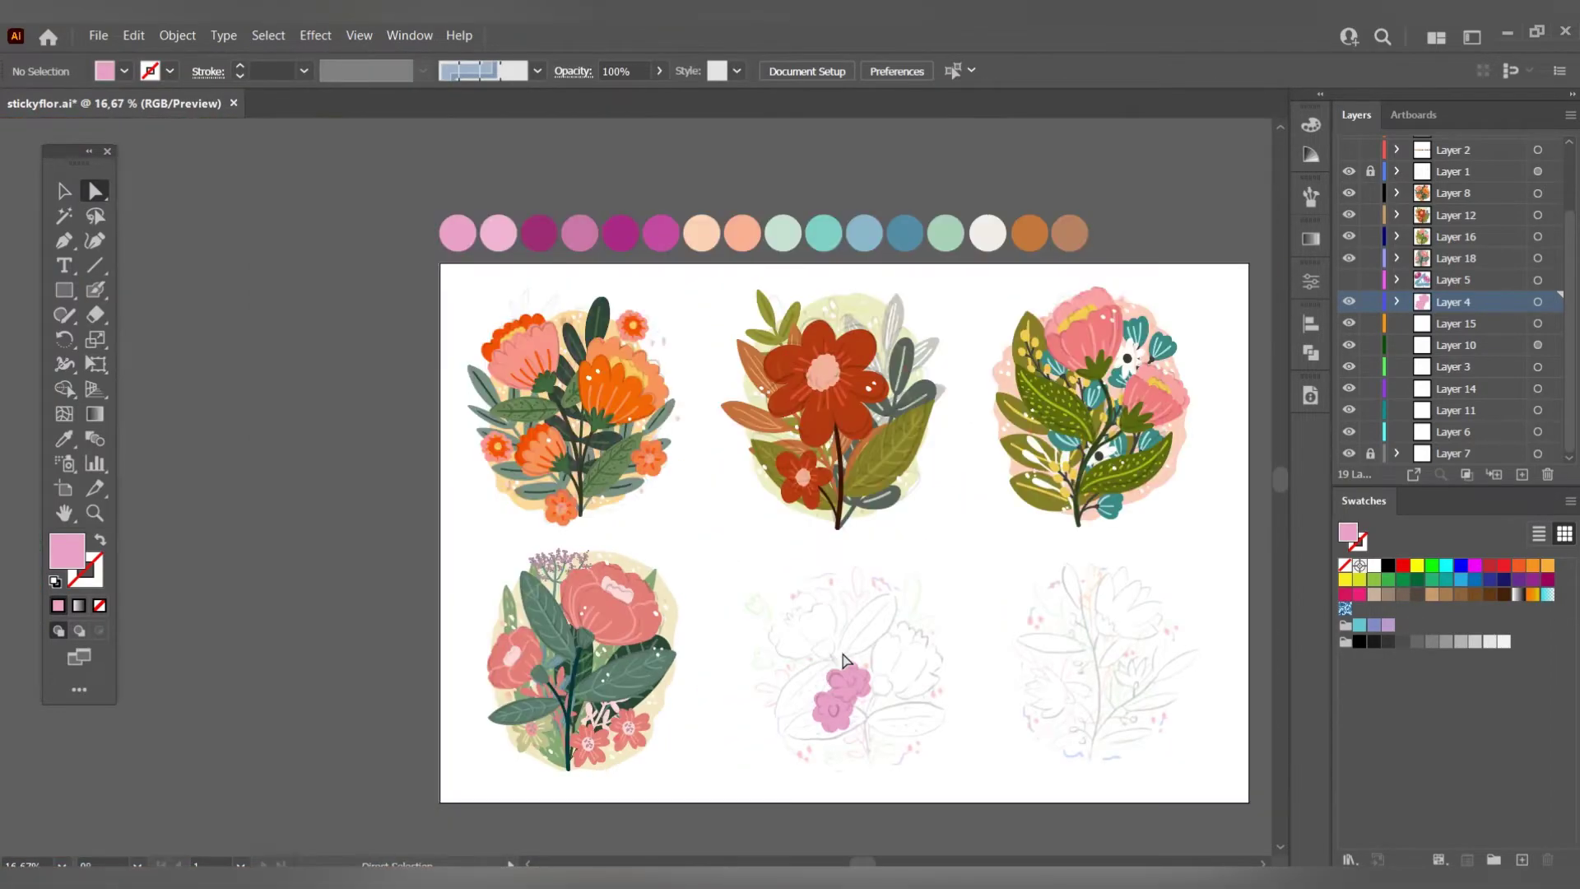
{"action": "key", "text": "i"}
{"action": "left_click", "coordinate": [579, 232]}
{"action": "key", "text": "ctrl+plus"}
{"action": "key", "text": "ctrl+plus"}
{"action": "key", "text": "ctrl+plus"}
{"action": "key", "text": "shift+b"}
{"action": "left_click_drag", "start_coordinate": [778, 593], "coordinate": [765, 588]}
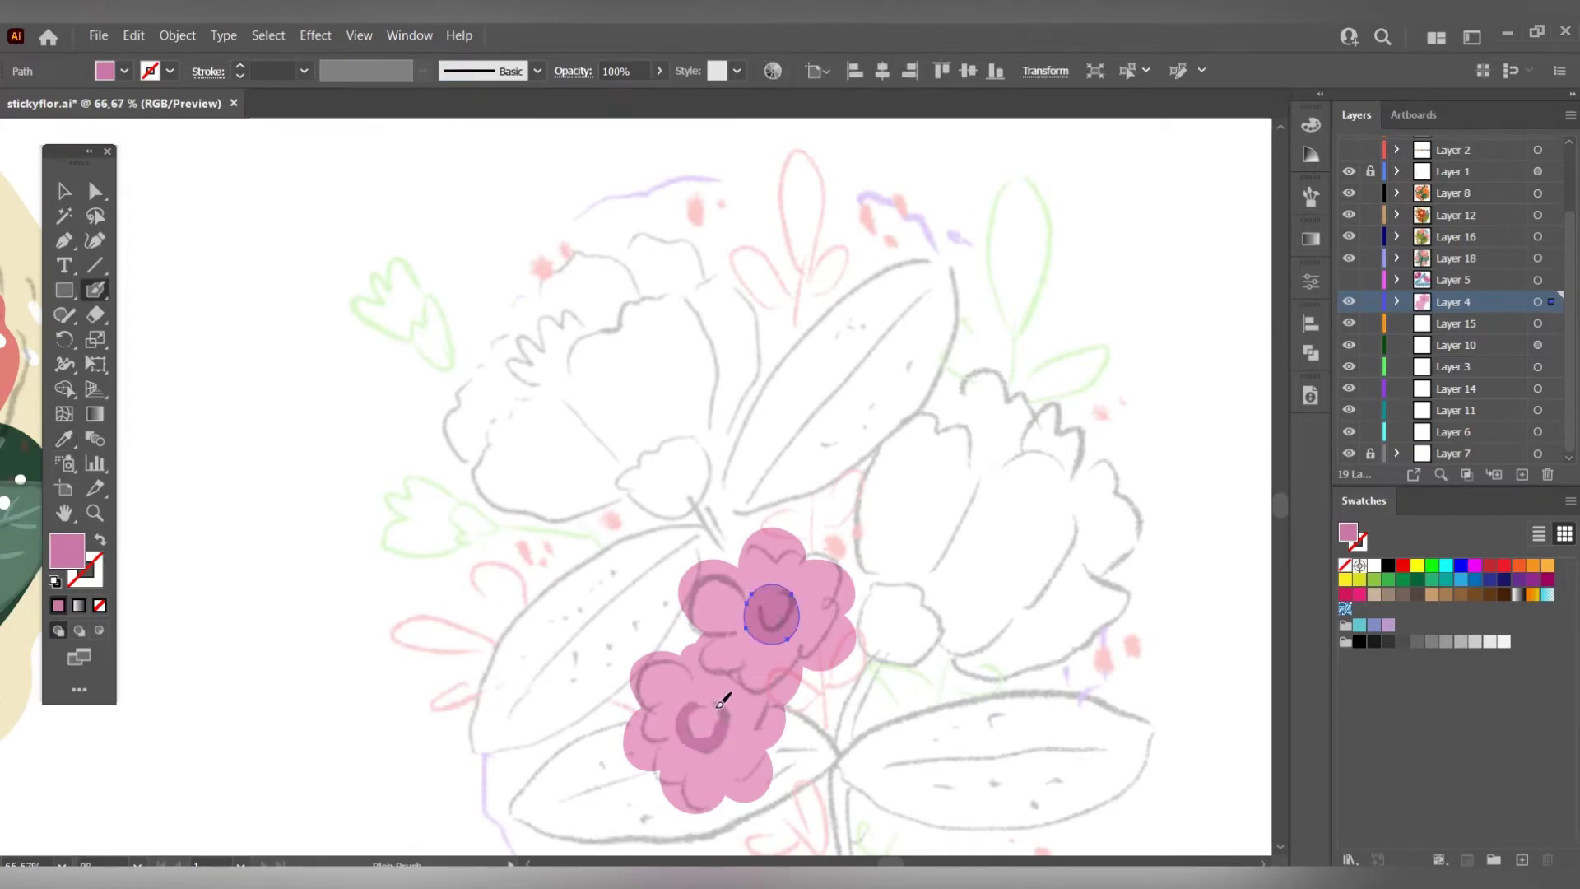
Sample magenta and paint stamens on both pink blossoms.
{"action": "key", "text": "ctrl+minus"}
{"action": "key", "text": "ctrl+minus"}
{"action": "key", "text": "ctrl+minus"}
{"action": "key", "text": "i"}
{"action": "left_click", "coordinate": [473, 224]}
{"action": "key", "text": "ctrl+plus"}
{"action": "key", "text": "ctrl+plus"}
{"action": "key", "text": "ctrl+plus"}
{"action": "key", "text": "shift+b"}
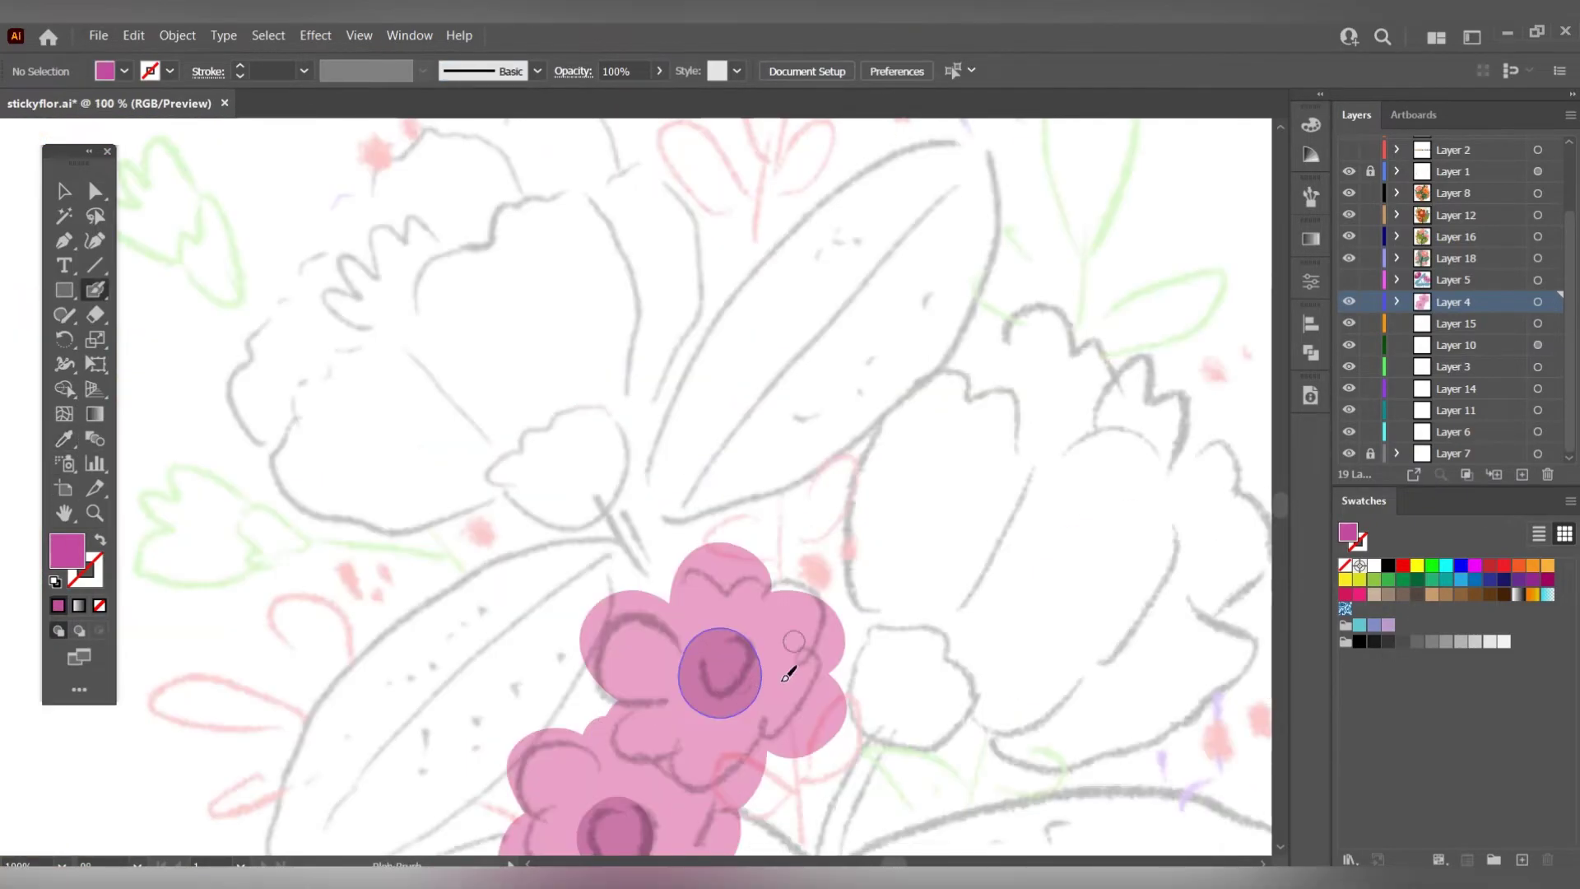
{"action": "left_click_drag", "start_coordinate": [743, 680], "coordinate": [808, 719]}
{"action": "mouse_move", "coordinate": [720, 762]}
{"action": "left_mouse_down"}
{"action": "mouse_move", "coordinate": [714, 691]}
{"action": "mouse_move", "coordinate": [642, 629]}
{"action": "left_mouse_up"}
{"action": "mouse_move", "coordinate": [718, 650]}
{"action": "left_mouse_down"}
{"action": "mouse_move", "coordinate": [718, 586]}
{"action": "mouse_move", "coordinate": [827, 489]}
{"action": "left_mouse_up"}
{"action": "left_click_drag", "start_coordinate": [708, 642], "coordinate": [658, 603]}
{"action": "left_click_drag", "start_coordinate": [716, 671], "coordinate": [654, 678]}
{"action": "left_click_drag", "start_coordinate": [741, 675], "coordinate": [773, 720]}
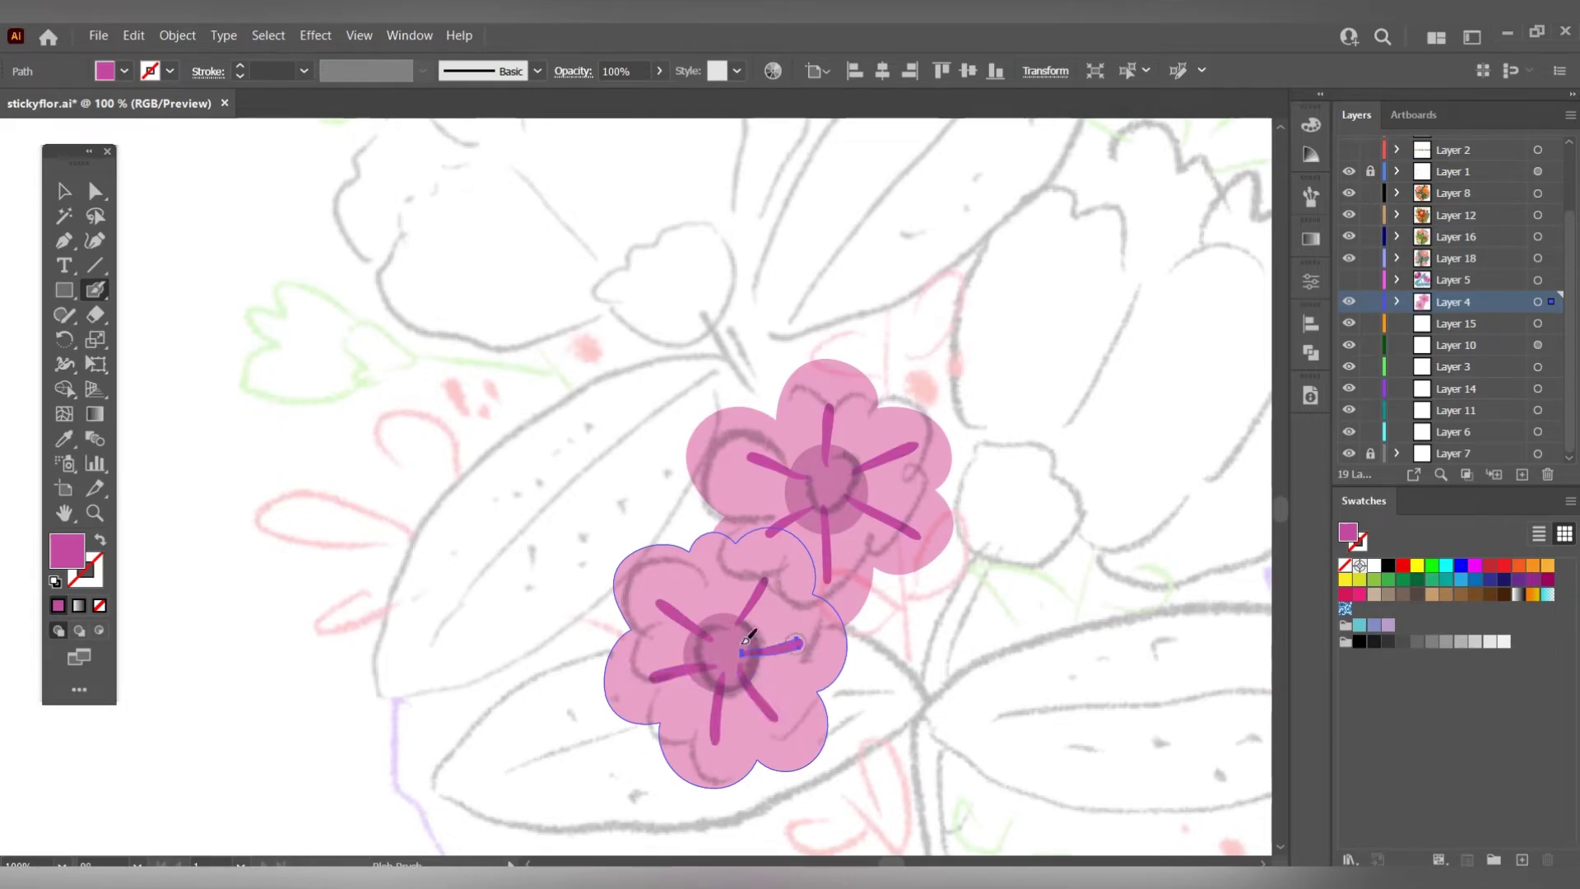
Select the blossoms, then move the hidden bouquet's layer below them.
{"action": "key", "text": "v"}
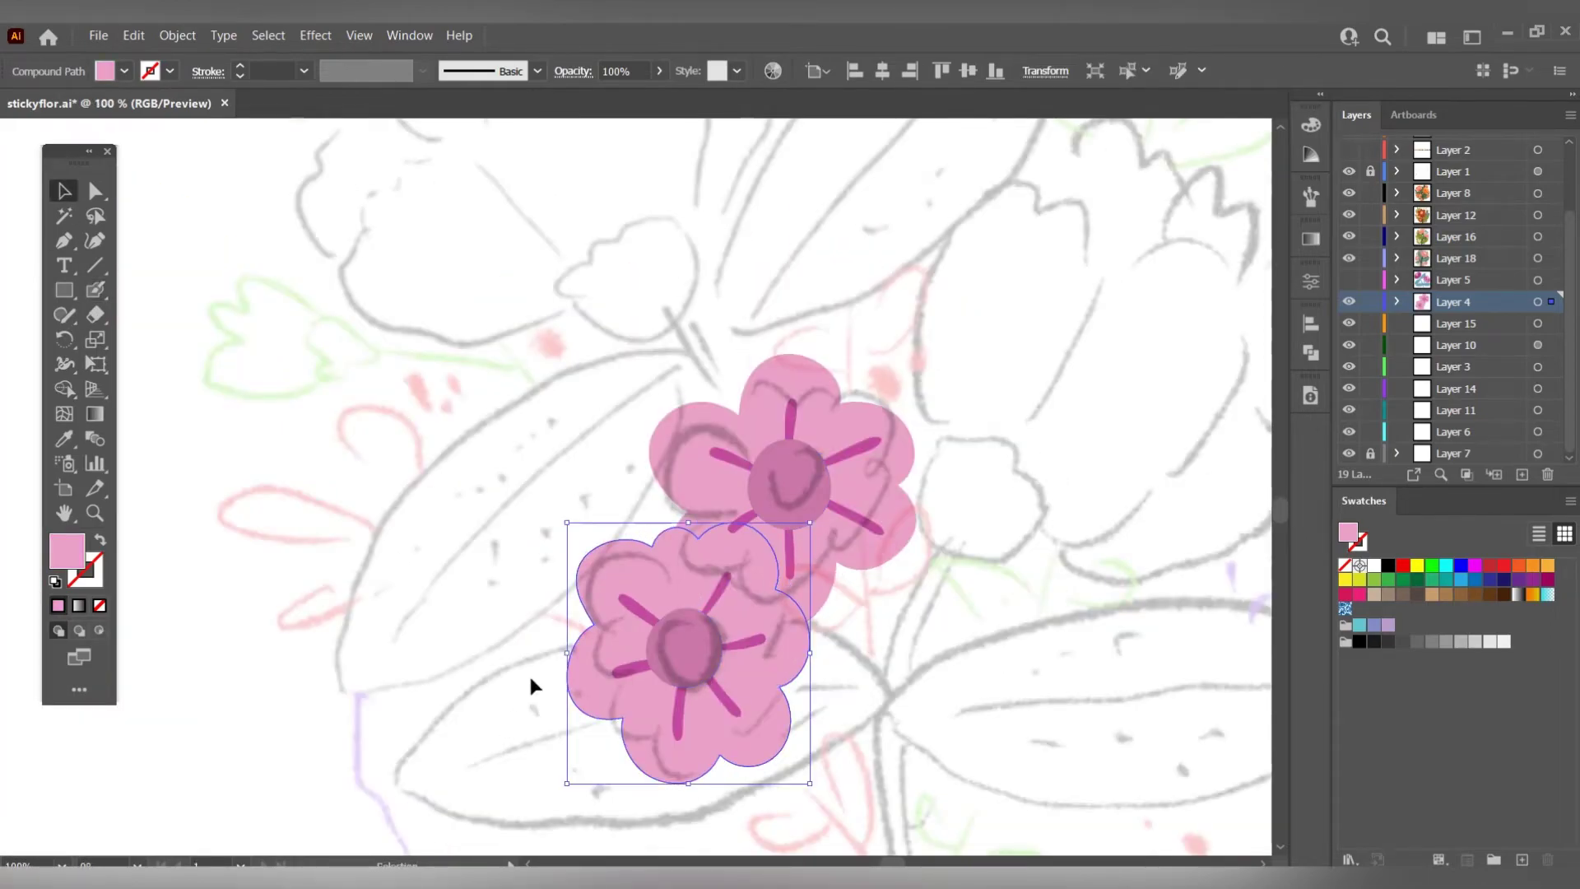
{"action": "left_click_drag", "start_coordinate": [529, 688], "coordinate": [716, 558]}
{"action": "left_click", "coordinate": [953, 447]}
{"action": "key", "text": "ctrl+minus"}
{"action": "key", "text": "ctrl+minus"}
{"action": "key", "text": "ctrl+minus"}
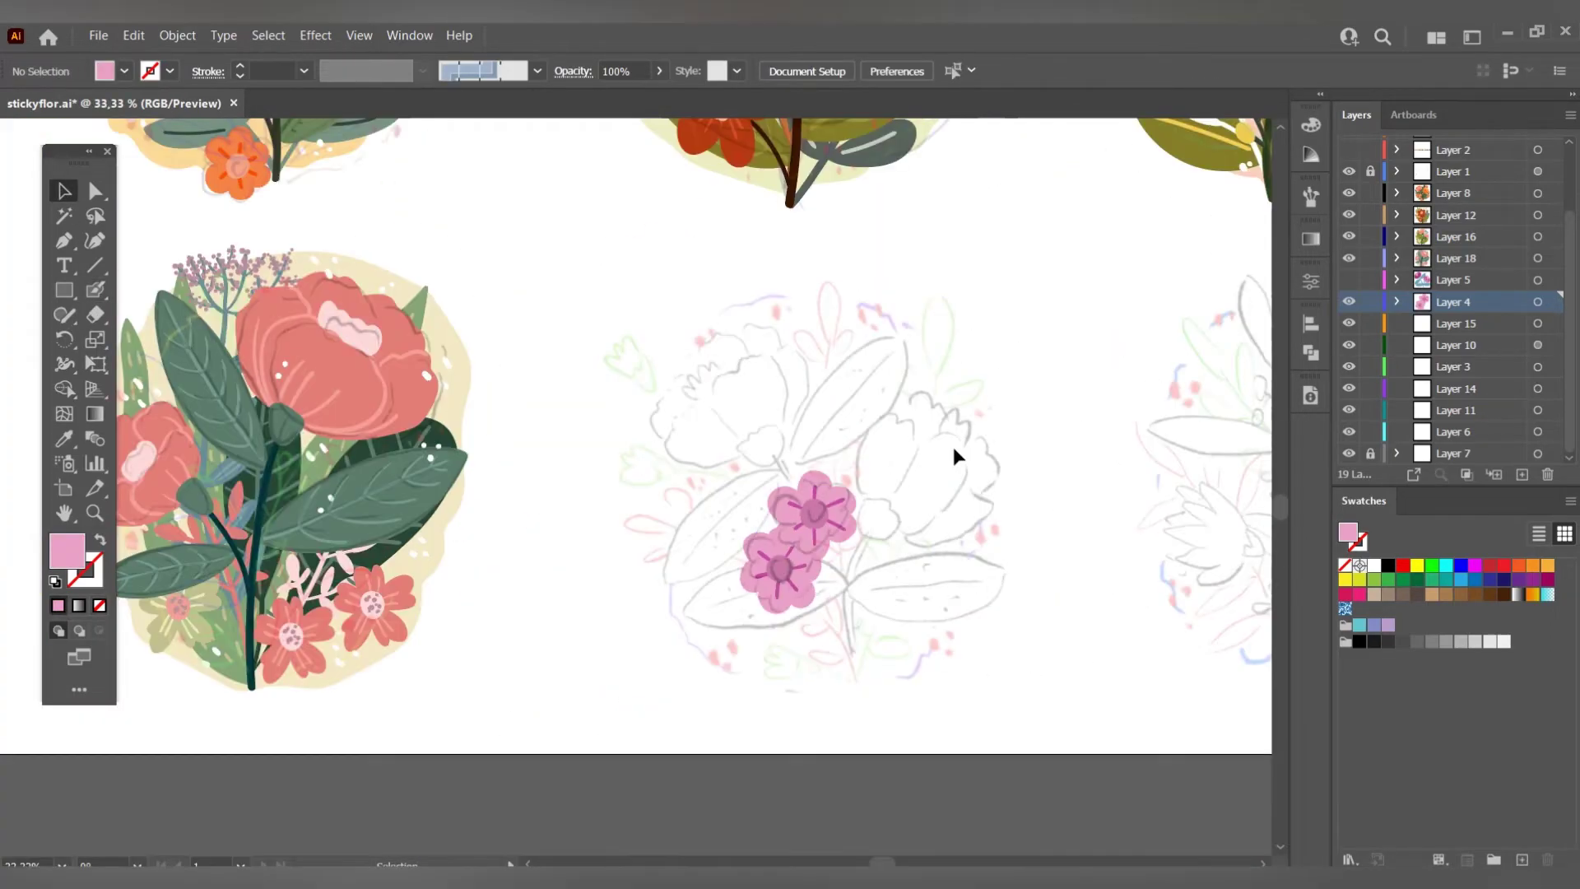
{"action": "left_click", "coordinate": [1498, 278]}
{"action": "left_click_drag", "start_coordinate": [1498, 278], "coordinate": [1498, 306]}
Recolour the lower blossom light pink from the palette dots and deselect it.
{"action": "left_click", "coordinate": [1348, 301]}
{"action": "scroll", "coordinate": [821, 699], "scroll_direction": "up", "scroll_amount": 2}
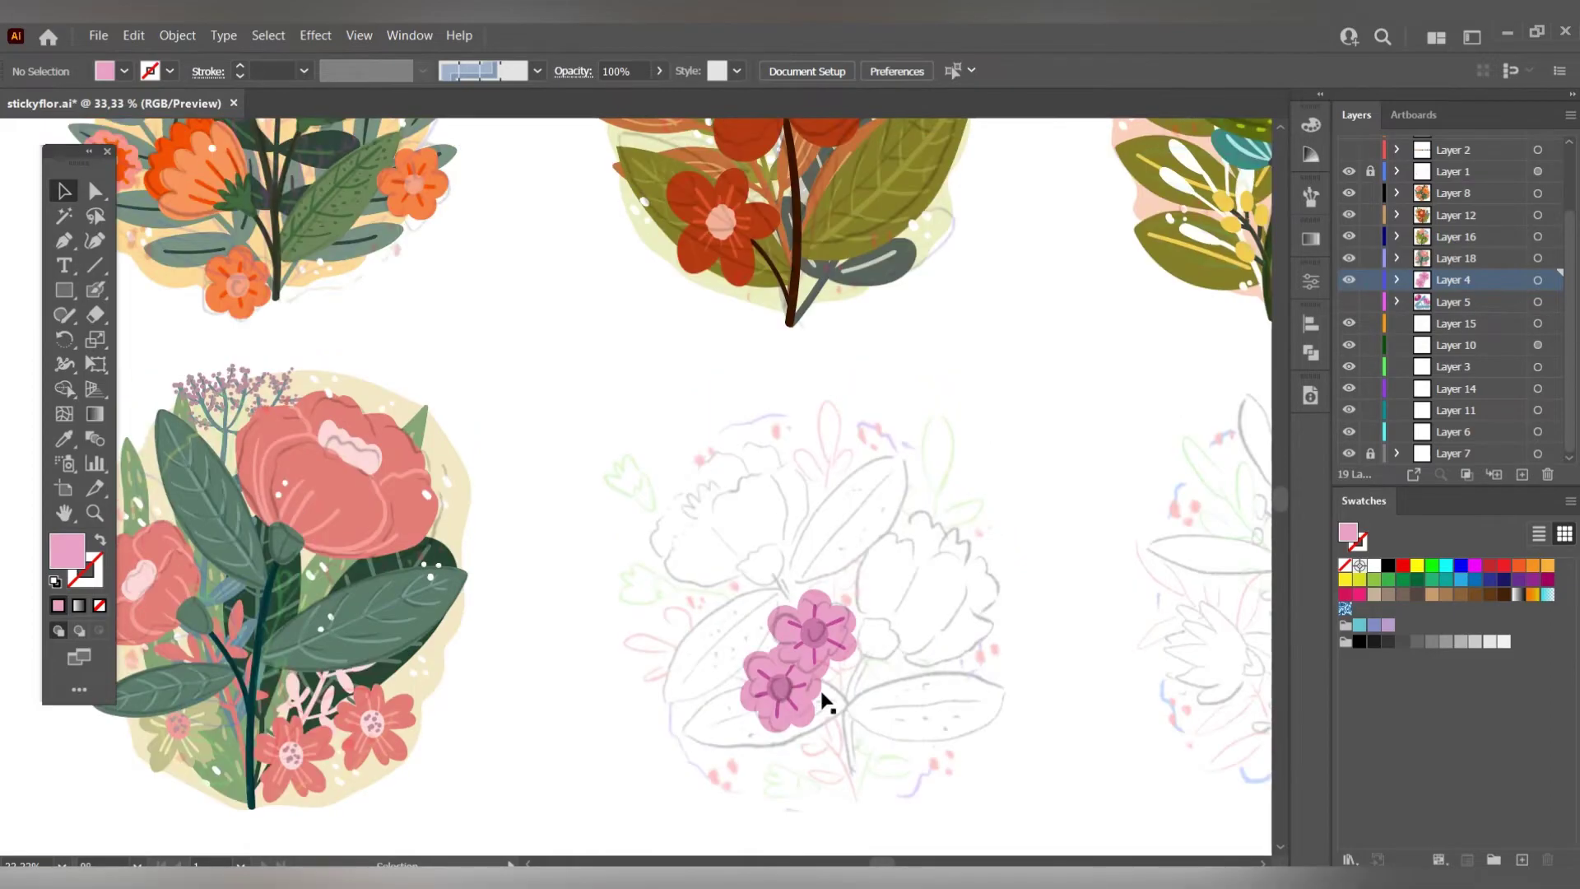
{"action": "left_click", "coordinate": [821, 699]}
{"action": "key", "text": "ctrl+minus"}
{"action": "left_click", "coordinate": [63, 438]}
{"action": "left_click", "coordinate": [621, 218]}
{"action": "left_click", "coordinate": [423, 214]}
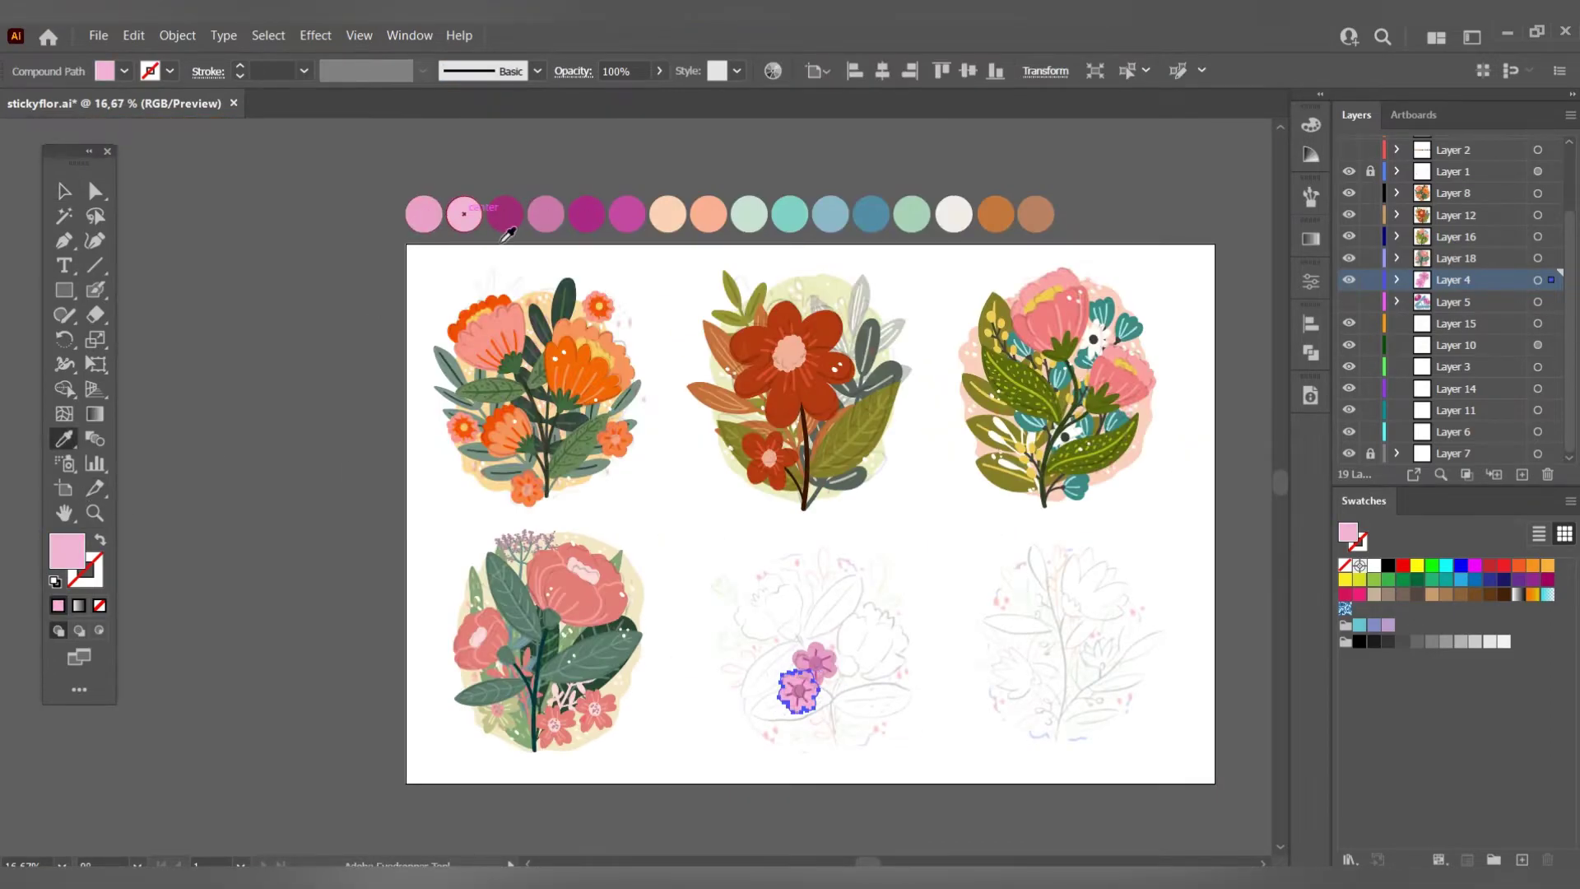
{"action": "key", "text": "ctrl+shift+a"}
{"action": "scroll", "coordinate": [931, 694], "scroll_direction": "up", "scroll_amount": 5}
{"action": "scroll", "coordinate": [931, 694], "scroll_direction": "down", "scroll_amount": 5}
{"action": "scroll", "coordinate": [901, 567], "scroll_direction": "up", "scroll_amount": 1}
On Layer 15, blob-paint the sage-green sprig's stem and its first leaves.
{"action": "scroll", "coordinate": [901, 568], "scroll_direction": "up", "scroll_amount": 2}
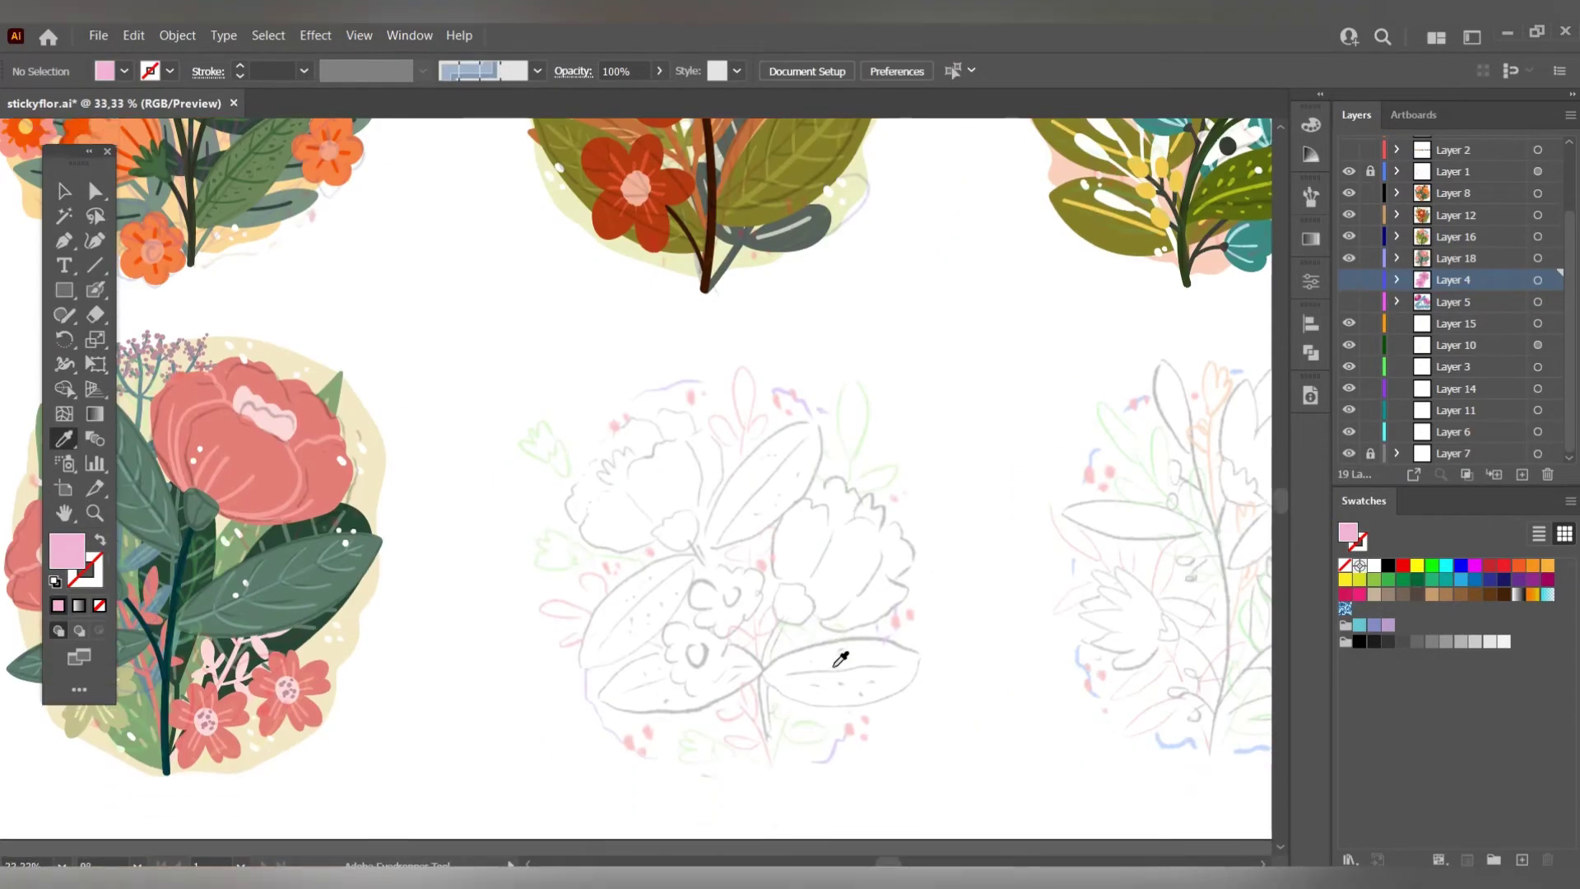
{"action": "scroll", "coordinate": [842, 656], "scroll_direction": "down", "scroll_amount": 3}
{"action": "scroll", "coordinate": [831, 714], "scroll_direction": "up", "scroll_amount": 3}
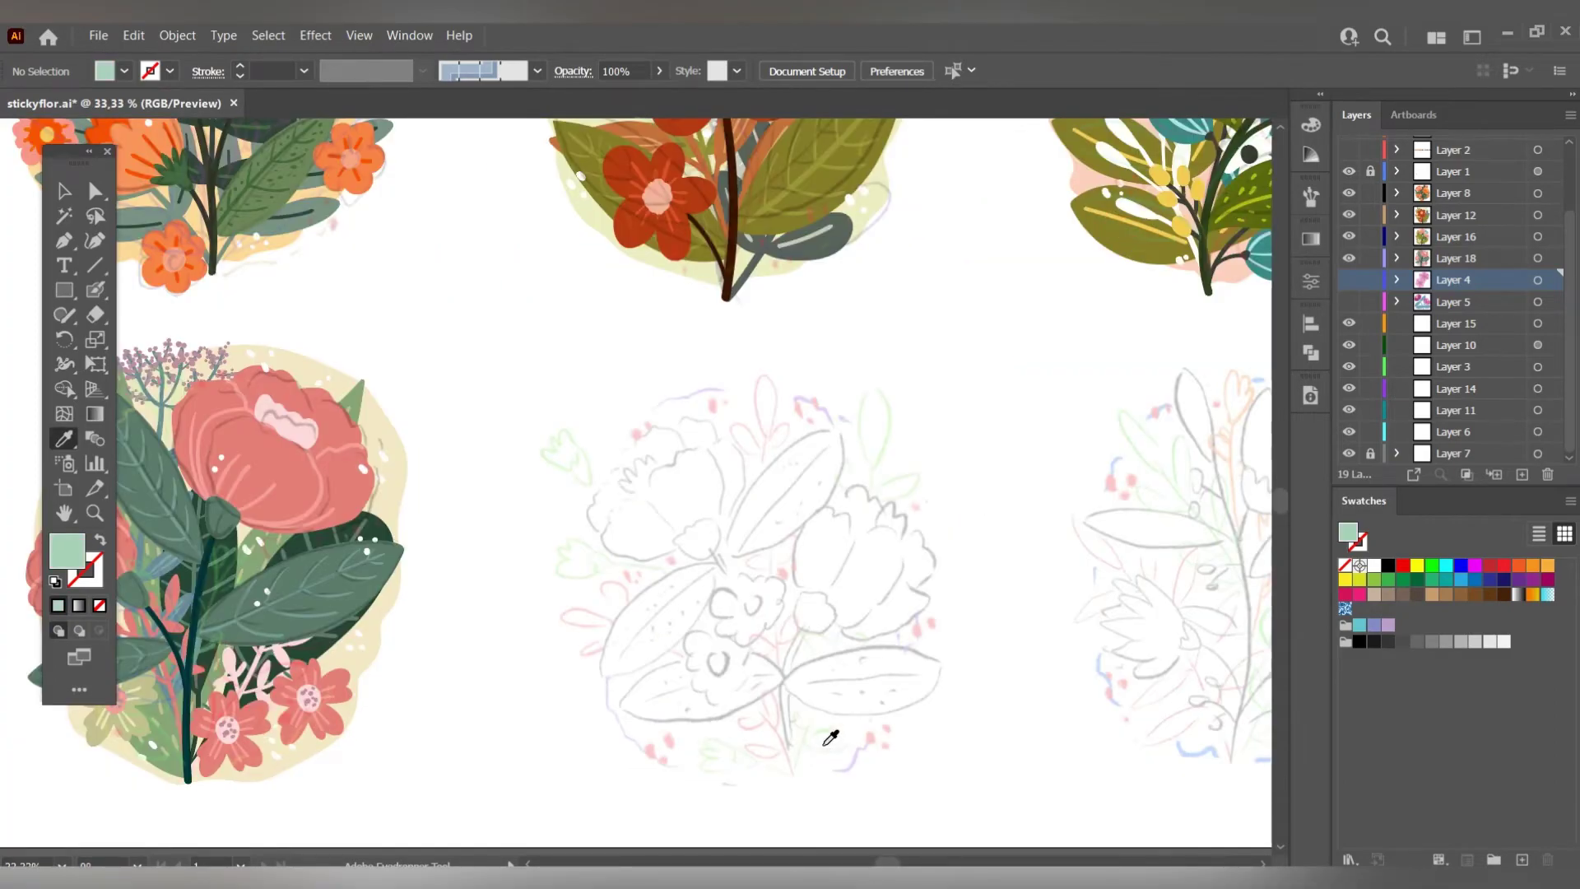
{"action": "key", "text": "shift+b"}
{"action": "left_click", "coordinate": [1474, 322]}
{"action": "mouse_move", "coordinate": [801, 761]}
{"action": "left_mouse_down"}
{"action": "mouse_move", "coordinate": [879, 461]}
{"action": "mouse_move", "coordinate": [884, 551]}
{"action": "left_mouse_up"}
{"action": "scroll", "coordinate": [879, 460], "scroll_direction": "up", "scroll_amount": 1}
{"action": "mouse_move", "coordinate": [874, 601]}
{"action": "left_mouse_down"}
{"action": "mouse_move", "coordinate": [935, 506]}
{"action": "mouse_move", "coordinate": [926, 494]}
{"action": "left_mouse_up"}
{"action": "mouse_move", "coordinate": [938, 544]}
{"action": "left_mouse_down"}
{"action": "mouse_move", "coordinate": [971, 506]}
{"action": "mouse_move", "coordinate": [1000, 504]}
{"action": "left_mouse_up"}
{"action": "mouse_move", "coordinate": [923, 585]}
{"action": "left_mouse_down"}
{"action": "mouse_move", "coordinate": [985, 522]}
{"action": "mouse_move", "coordinate": [992, 470]}
{"action": "left_mouse_up"}
Add the remaining sage-green leaves along the sprig's stem.
{"action": "left_click_drag", "start_coordinate": [992, 583], "coordinate": [916, 548]}
{"action": "mouse_move", "coordinate": [978, 451]}
{"action": "left_mouse_down"}
{"action": "mouse_move", "coordinate": [947, 526]}
{"action": "mouse_move", "coordinate": [1021, 480]}
{"action": "left_mouse_up"}
{"action": "left_click_drag", "start_coordinate": [938, 591], "coordinate": [920, 517]}
{"action": "mouse_move", "coordinate": [989, 572]}
{"action": "left_mouse_down"}
{"action": "mouse_move", "coordinate": [938, 494]}
{"action": "mouse_move", "coordinate": [968, 436]}
{"action": "left_mouse_up"}
{"action": "left_click_drag", "start_coordinate": [965, 500], "coordinate": [930, 506]}
{"action": "left_click_drag", "start_coordinate": [850, 590], "coordinate": [899, 588]}
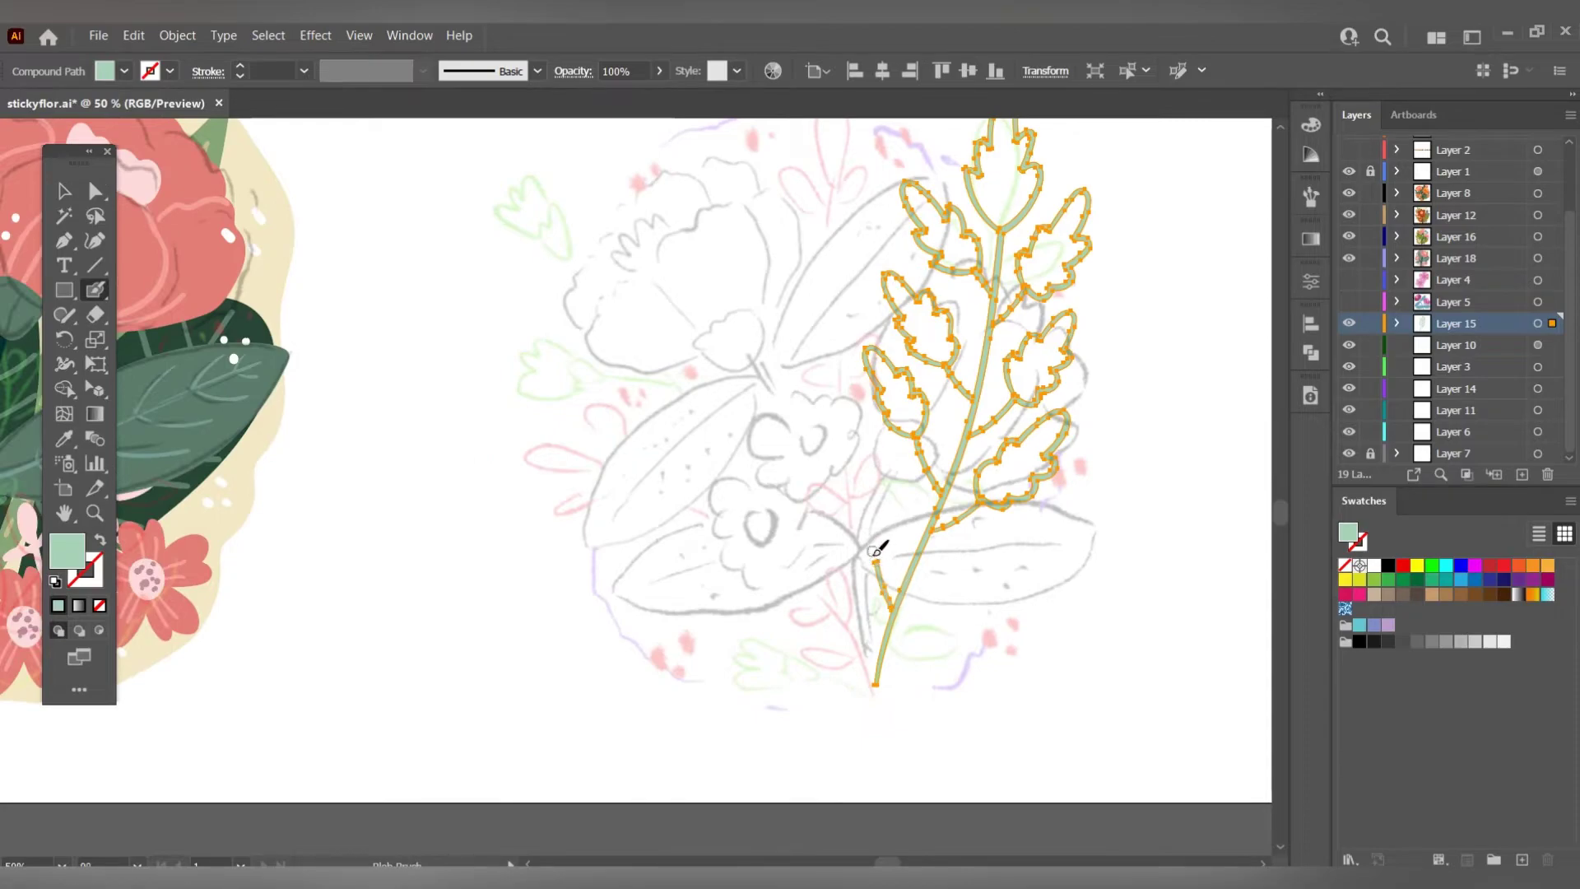
{"action": "left_click_drag", "start_coordinate": [881, 478], "coordinate": [888, 572]}
{"action": "left_click_drag", "start_coordinate": [980, 539], "coordinate": [947, 593]}
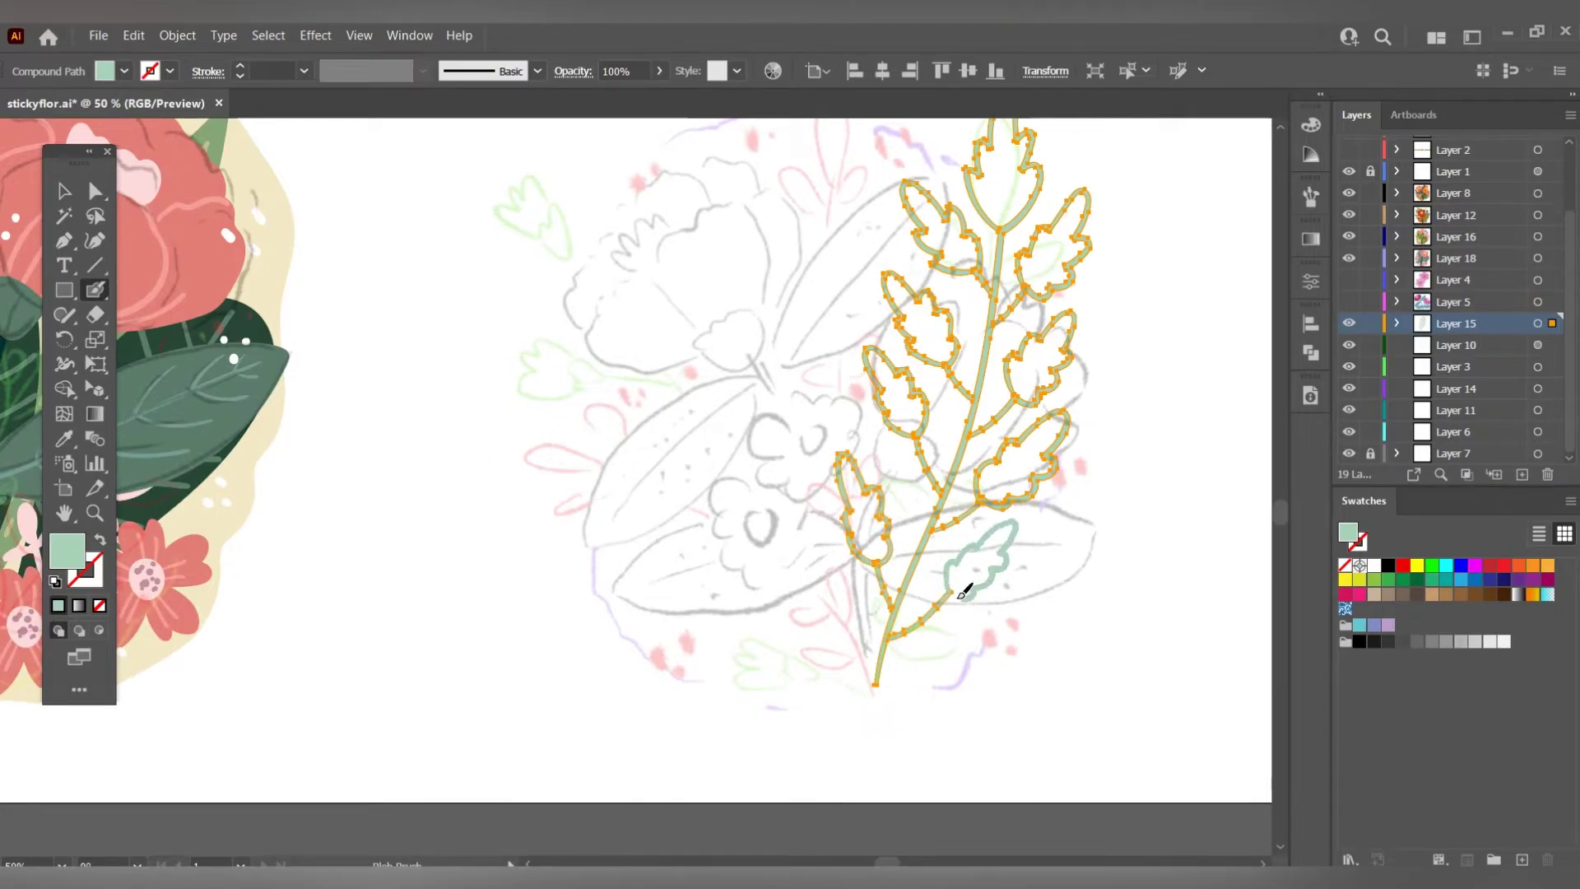
{"action": "scroll", "coordinate": [1096, 323], "scroll_direction": "up", "scroll_amount": 3}
Sample the light colour dot and paint pale veins down the top and right leaves.
{"action": "key", "text": "a"}
{"action": "left_click", "coordinate": [1038, 325]}
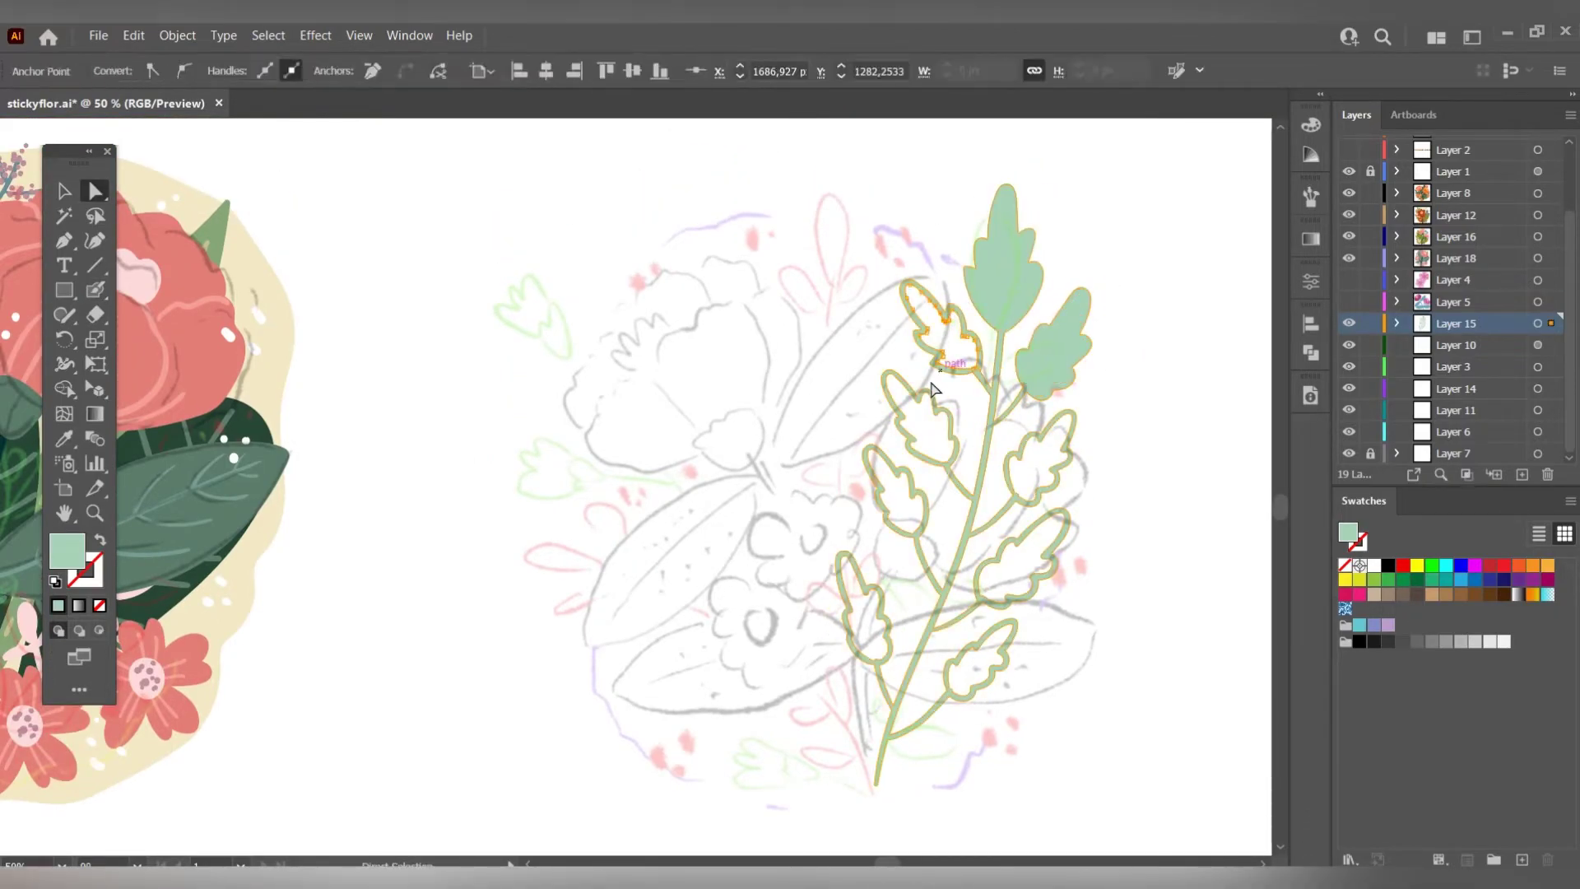
{"action": "scroll", "coordinate": [976, 675], "scroll_direction": "down", "scroll_amount": 5}
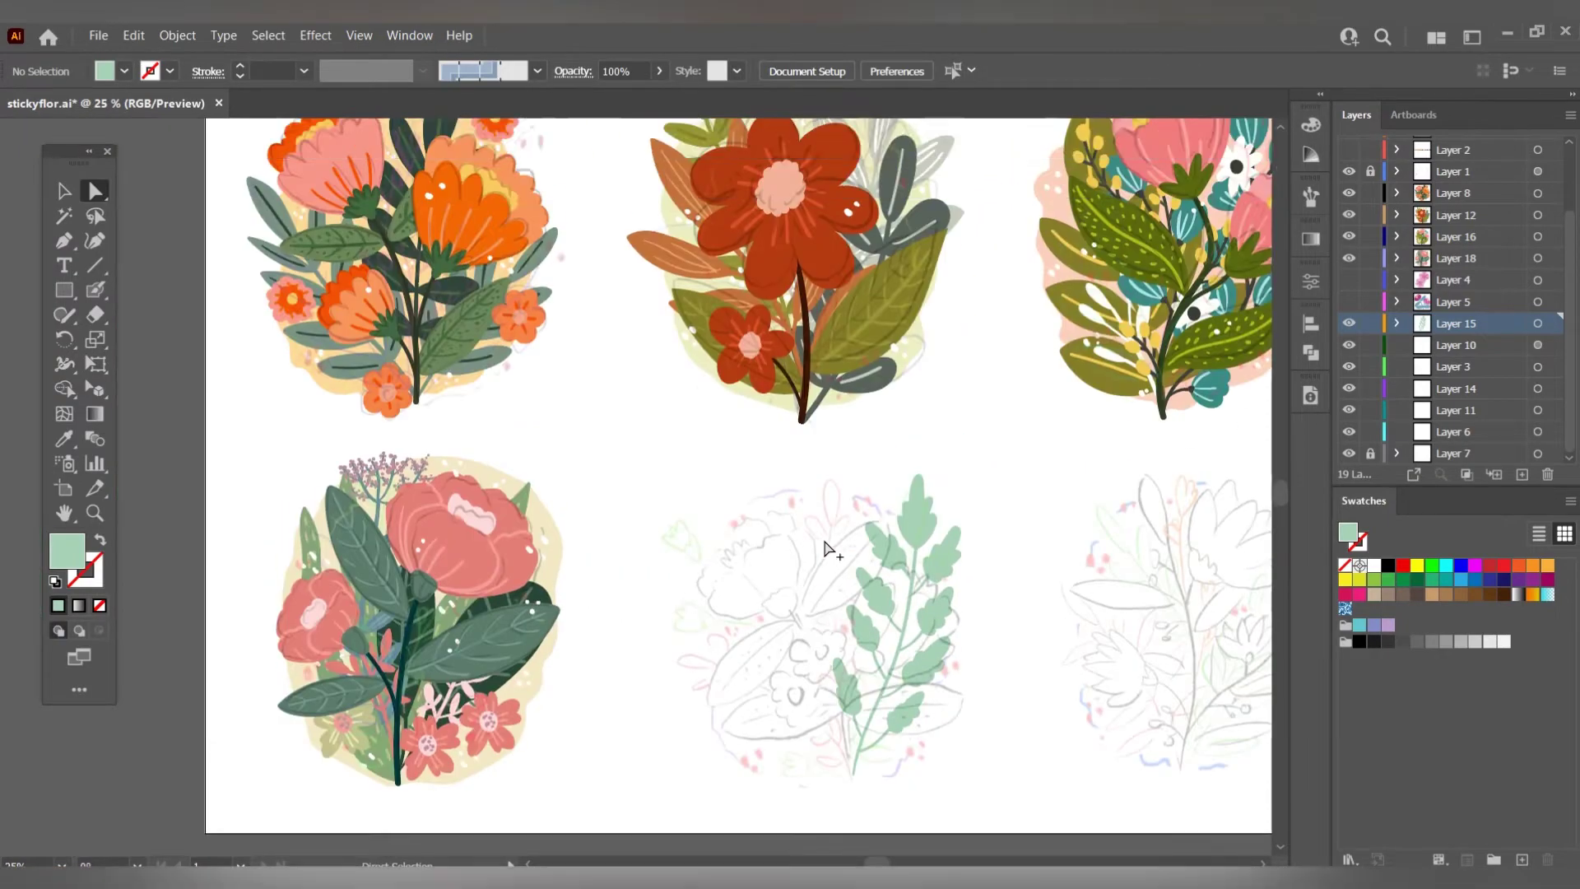
{"action": "key", "text": "i"}
{"action": "left_click", "coordinate": [875, 291]}
{"action": "key", "text": "shift+b"}
{"action": "scroll", "coordinate": [861, 644], "scroll_direction": "up", "scroll_amount": 5}
{"action": "left_click_drag", "start_coordinate": [903, 251], "coordinate": [898, 349]}
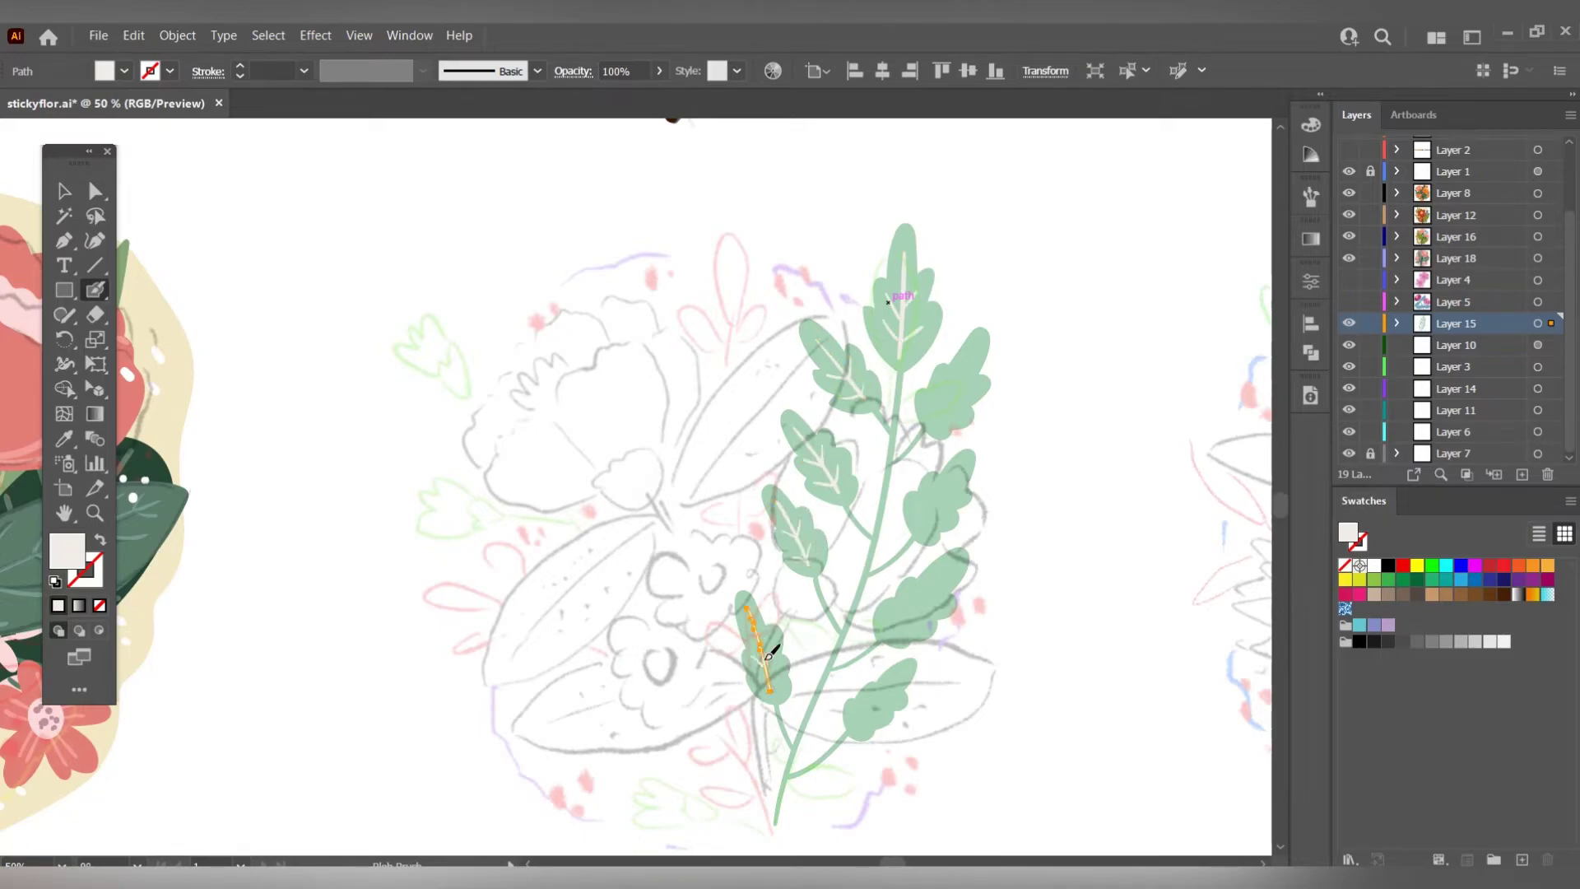
{"action": "left_click_drag", "start_coordinate": [957, 496], "coordinate": [969, 455]}
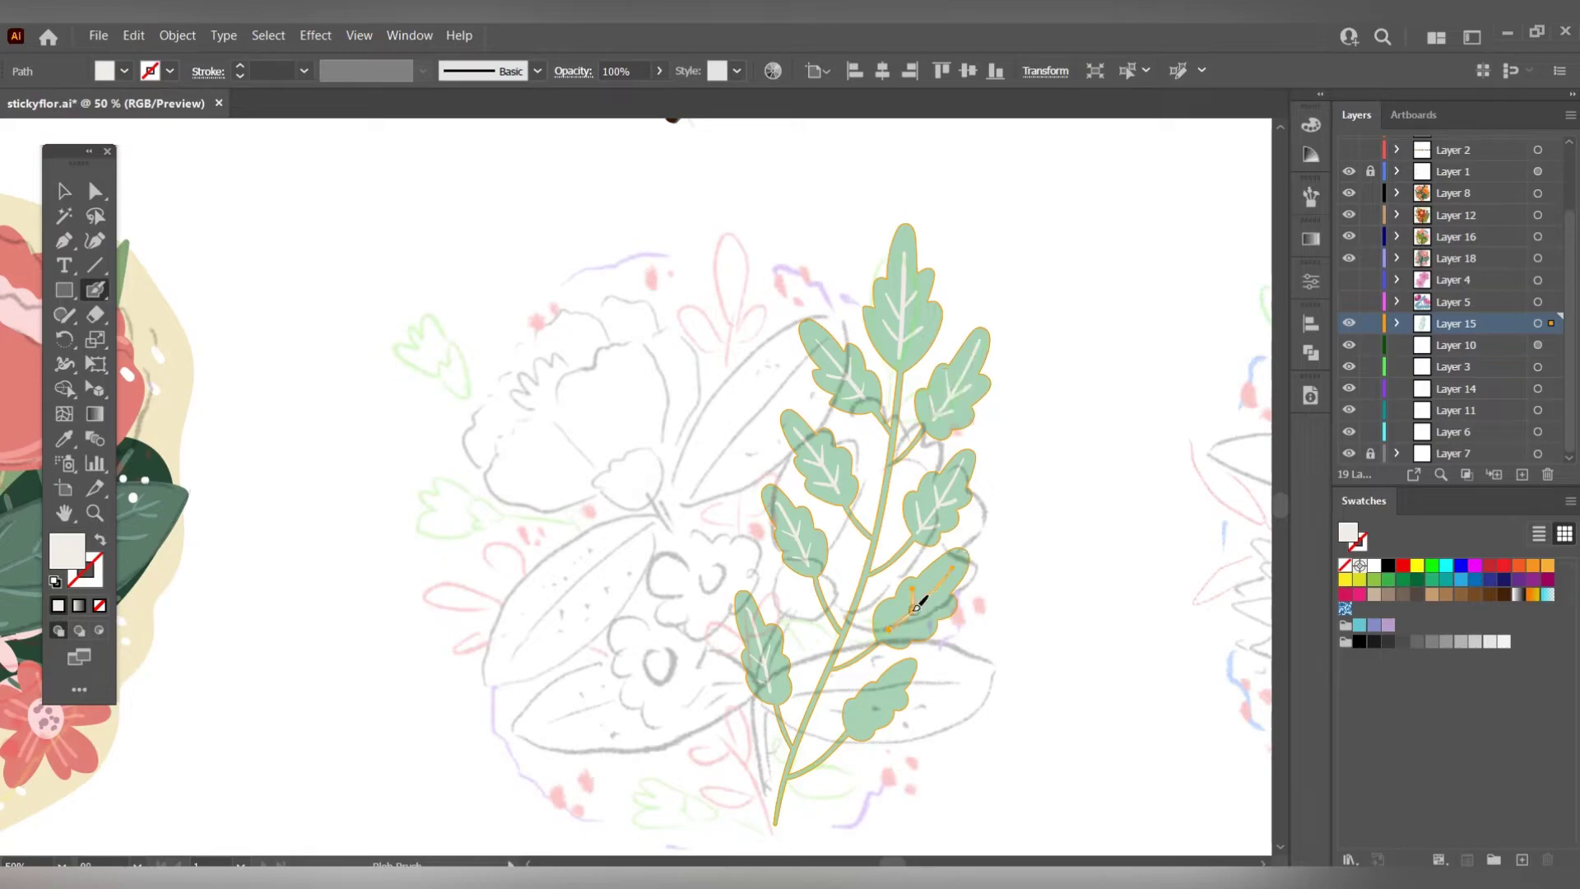
{"action": "key", "text": "ctrl+minus"}
{"action": "key", "text": "ctrl+minus"}
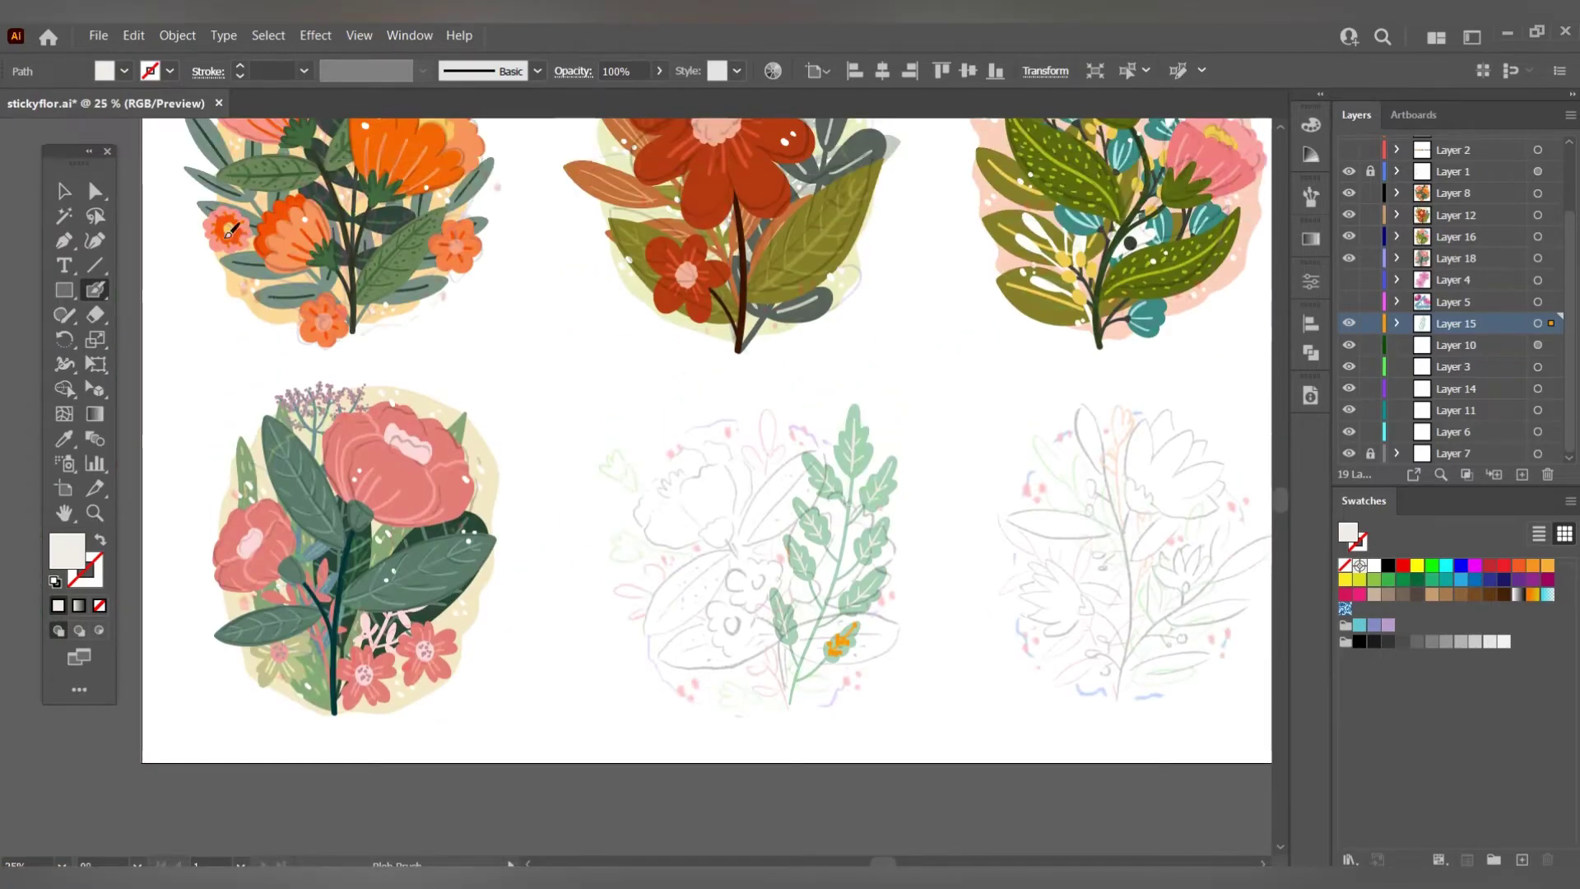
Hide the green-branch layer, make Layer 10 active and sample the blue circle.
{"action": "key", "text": "v"}
{"action": "left_click", "coordinate": [1537, 323]}
{"action": "left_click", "coordinate": [1349, 322]}
{"action": "left_click", "coordinate": [1432, 345]}
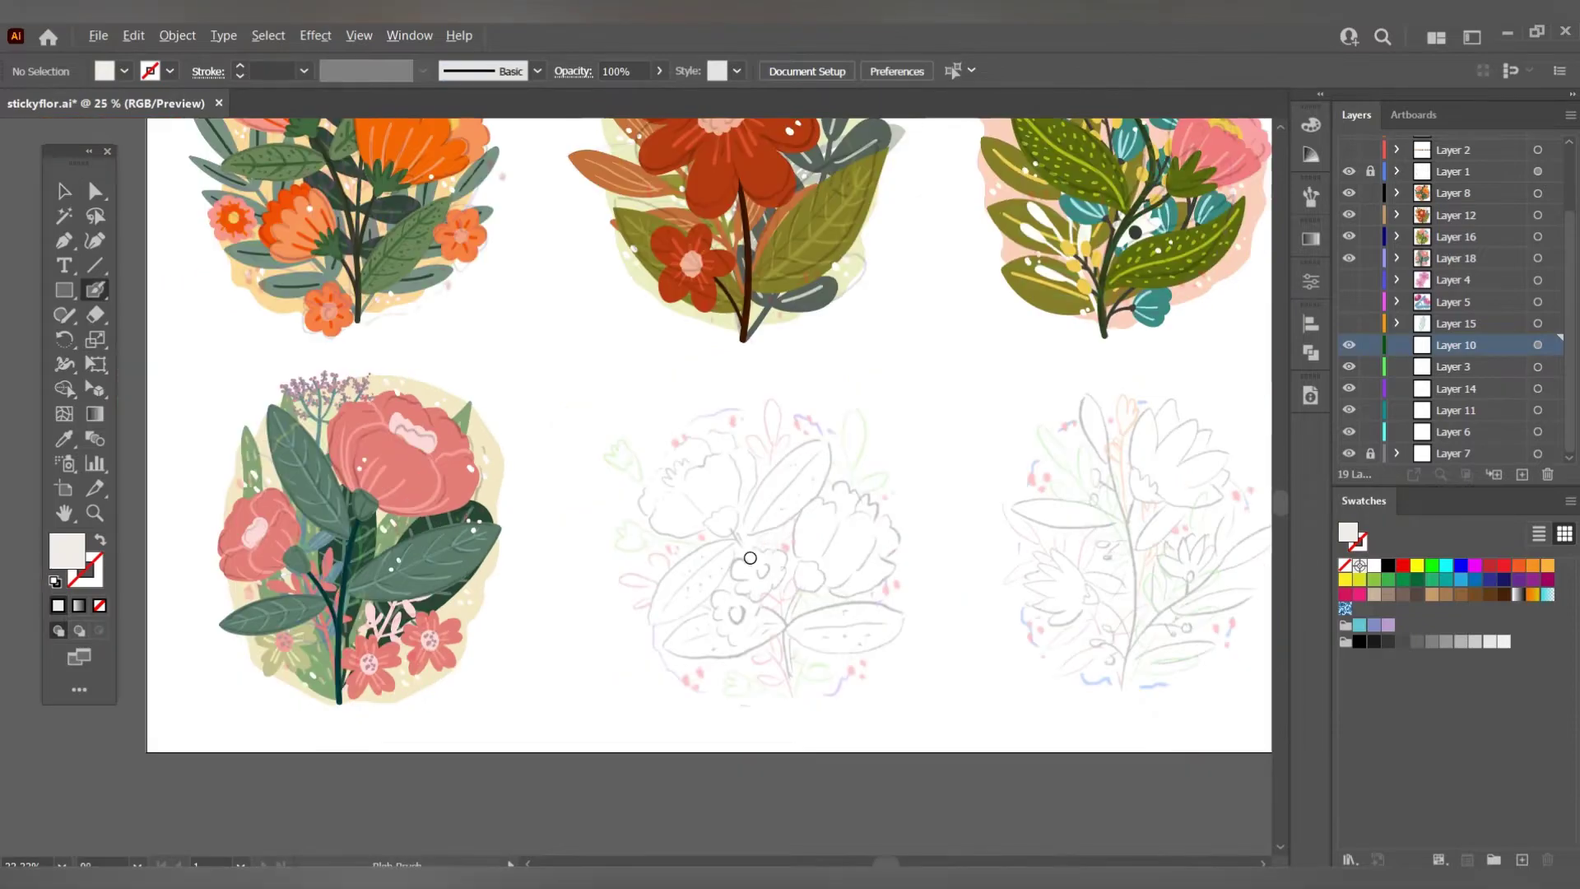
{"action": "key", "text": "ctrl+minus"}
{"action": "key", "text": "i"}
{"action": "left_click", "coordinate": [815, 202]}
{"action": "scroll", "coordinate": [725, 700], "scroll_direction": "up", "scroll_amount": 3}
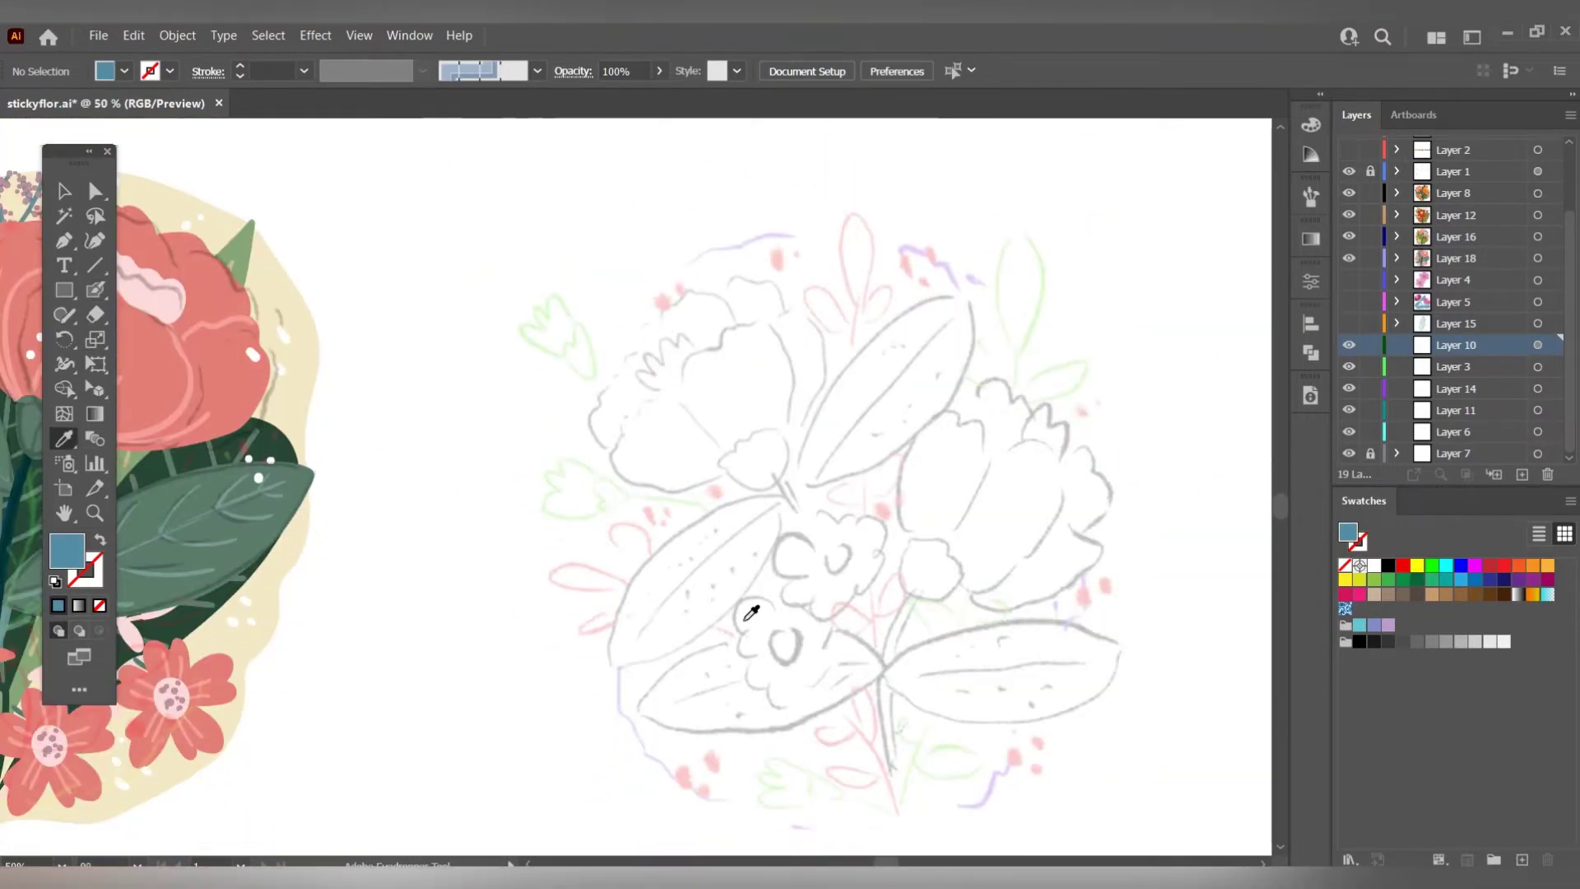
{"action": "key", "text": "n"}
Blob-brush a curved blue stem with leaf outlines over the sketch.
{"action": "mouse_move", "coordinate": [973, 752]}
{"action": "left_mouse_down"}
{"action": "mouse_move", "coordinate": [699, 518]}
{"action": "mouse_move", "coordinate": [770, 497]}
{"action": "left_mouse_up"}
{"action": "mouse_move", "coordinate": [724, 519]}
{"action": "left_mouse_down"}
{"action": "mouse_move", "coordinate": [628, 486]}
{"action": "mouse_move", "coordinate": [777, 539]}
{"action": "left_mouse_up"}
{"action": "left_click_drag", "start_coordinate": [659, 578], "coordinate": [744, 547]}
{"action": "left_click_drag", "start_coordinate": [812, 533], "coordinate": [830, 561]}
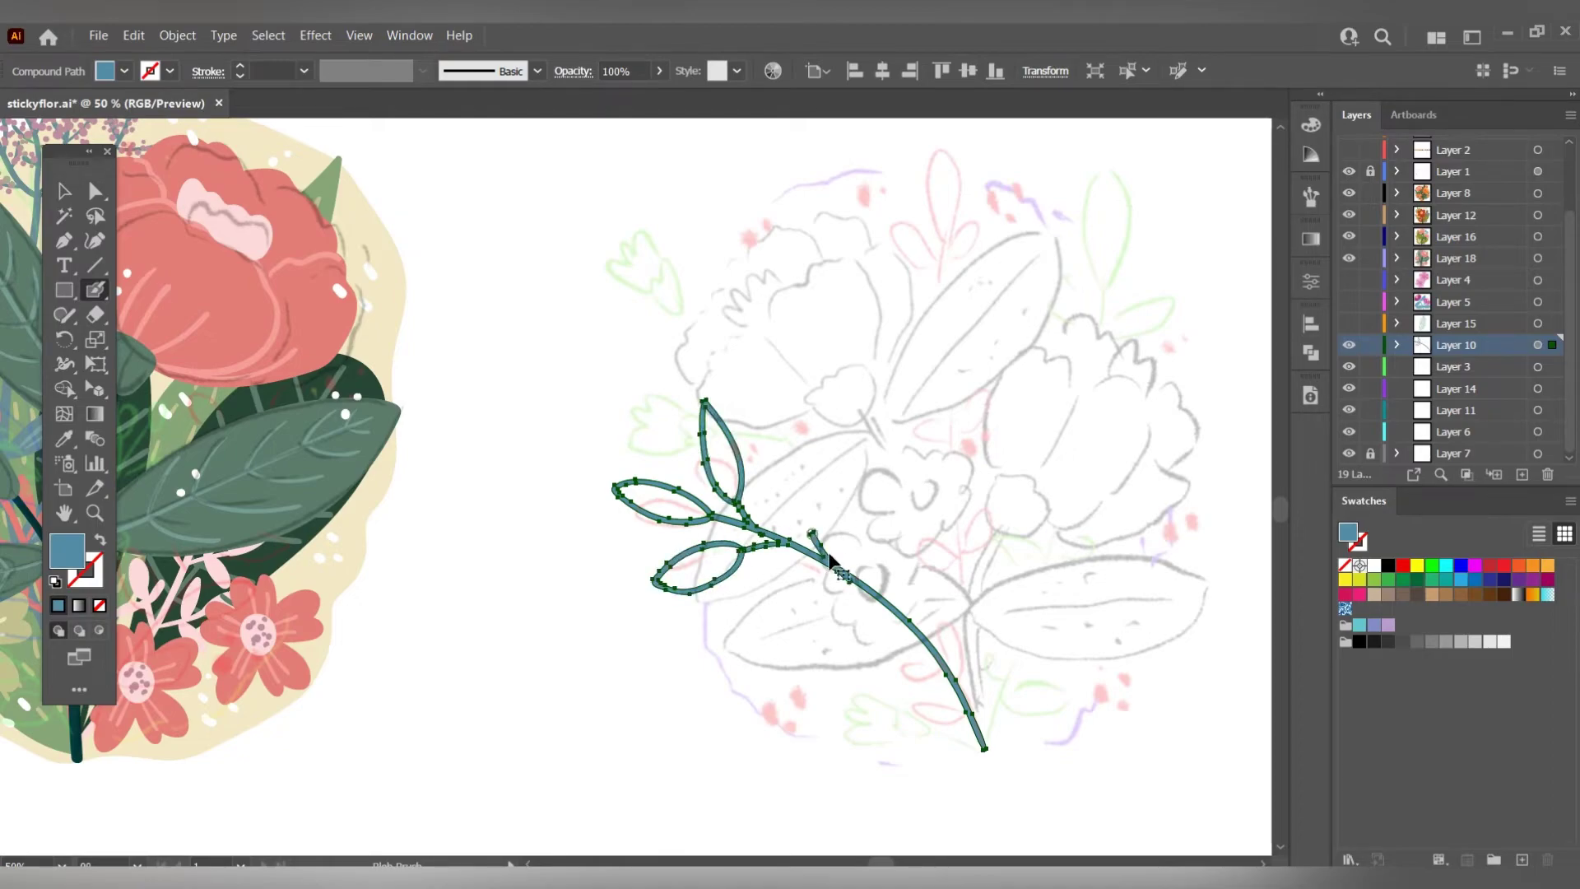
{"action": "left_click_drag", "start_coordinate": [788, 412], "coordinate": [809, 529]}
{"action": "mouse_move", "coordinate": [856, 584]}
{"action": "left_mouse_down"}
{"action": "mouse_move", "coordinate": [812, 582]}
{"action": "mouse_move", "coordinate": [862, 556]}
{"action": "mouse_move", "coordinate": [925, 597]}
{"action": "left_mouse_up"}
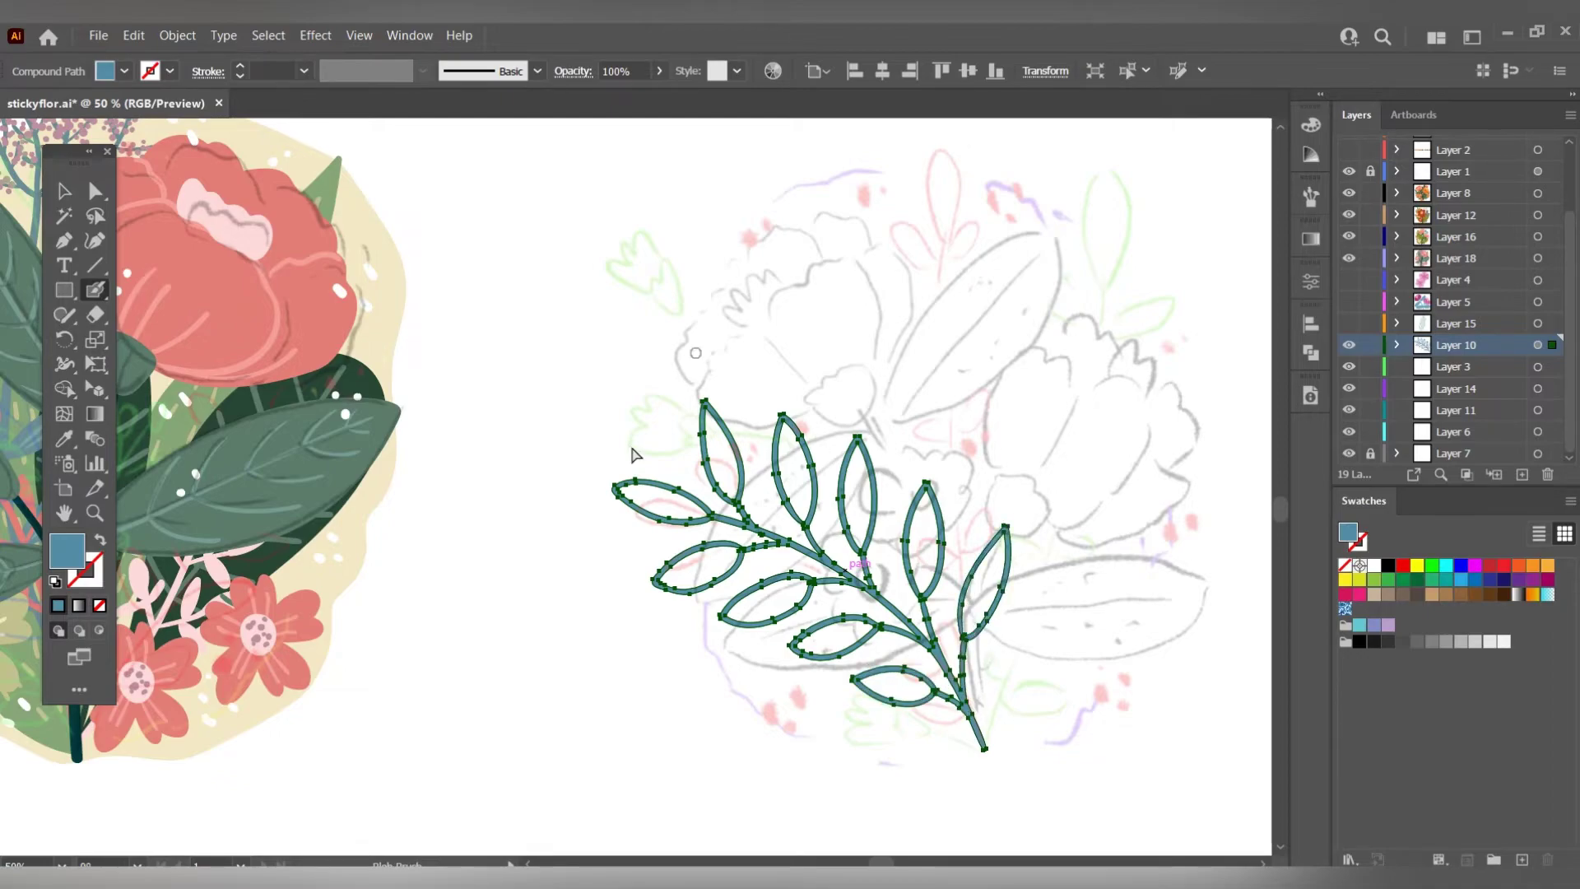
Delete the three leaf holes so the blue leaves fill solid.
{"action": "key", "text": "a"}
{"action": "left_click", "coordinate": [659, 502]}
{"action": "key", "text": "Delete"}
{"action": "left_click", "coordinate": [925, 535]}
{"action": "key", "text": "Delete"}
{"action": "left_click", "coordinate": [864, 628]}
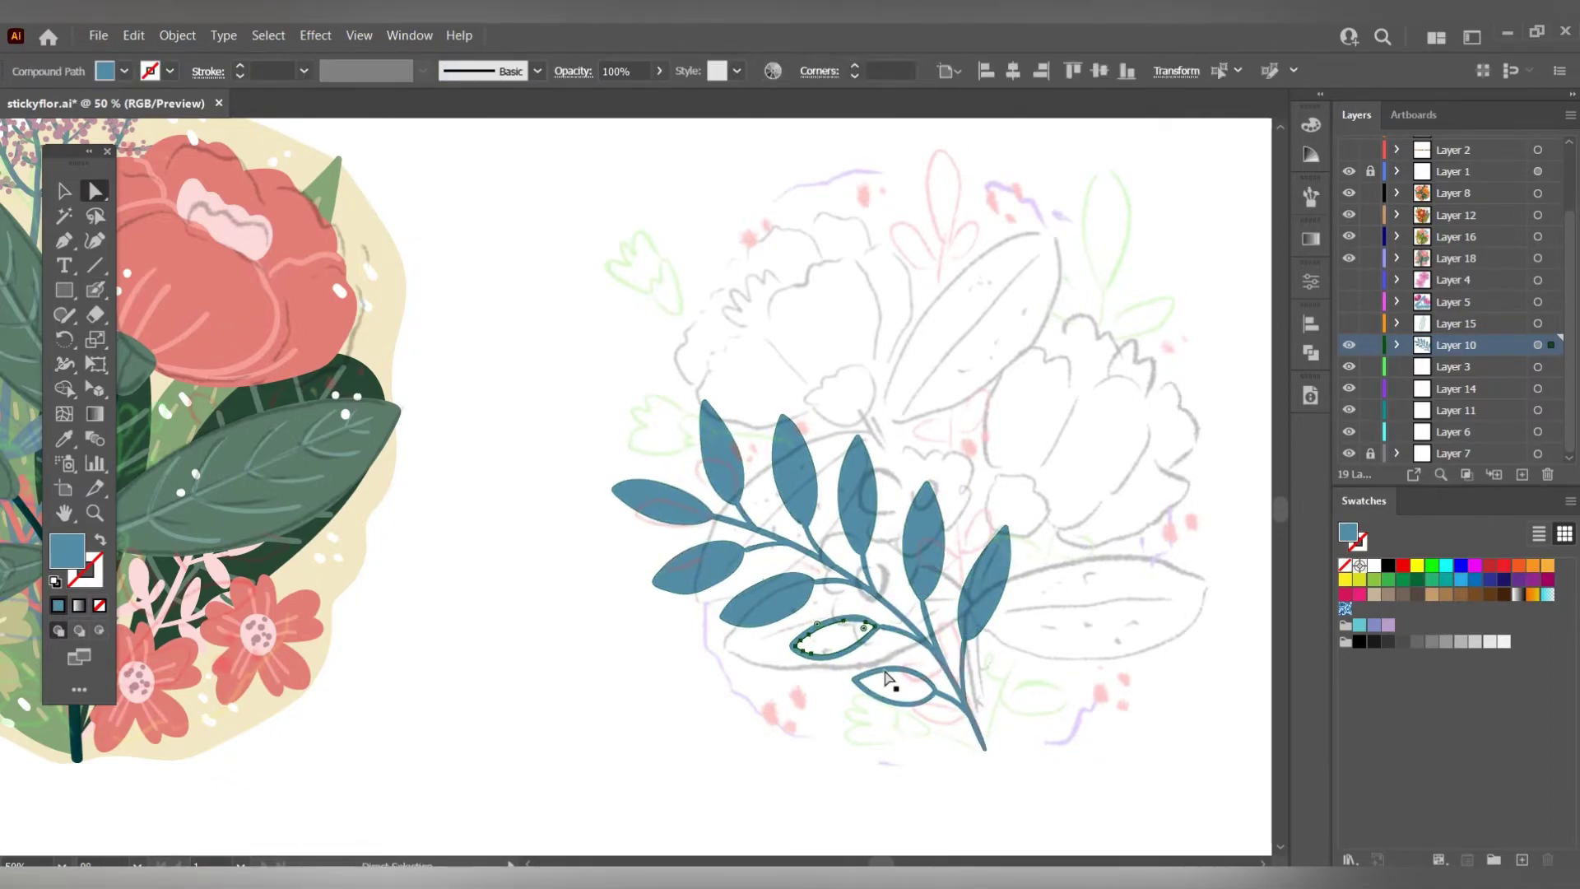
{"action": "key", "text": "Delete"}
Set the fill to a darker blue and paint veins along the leaves.
{"action": "key", "text": "shift+b"}
{"action": "key", "text": "ctrl+0"}
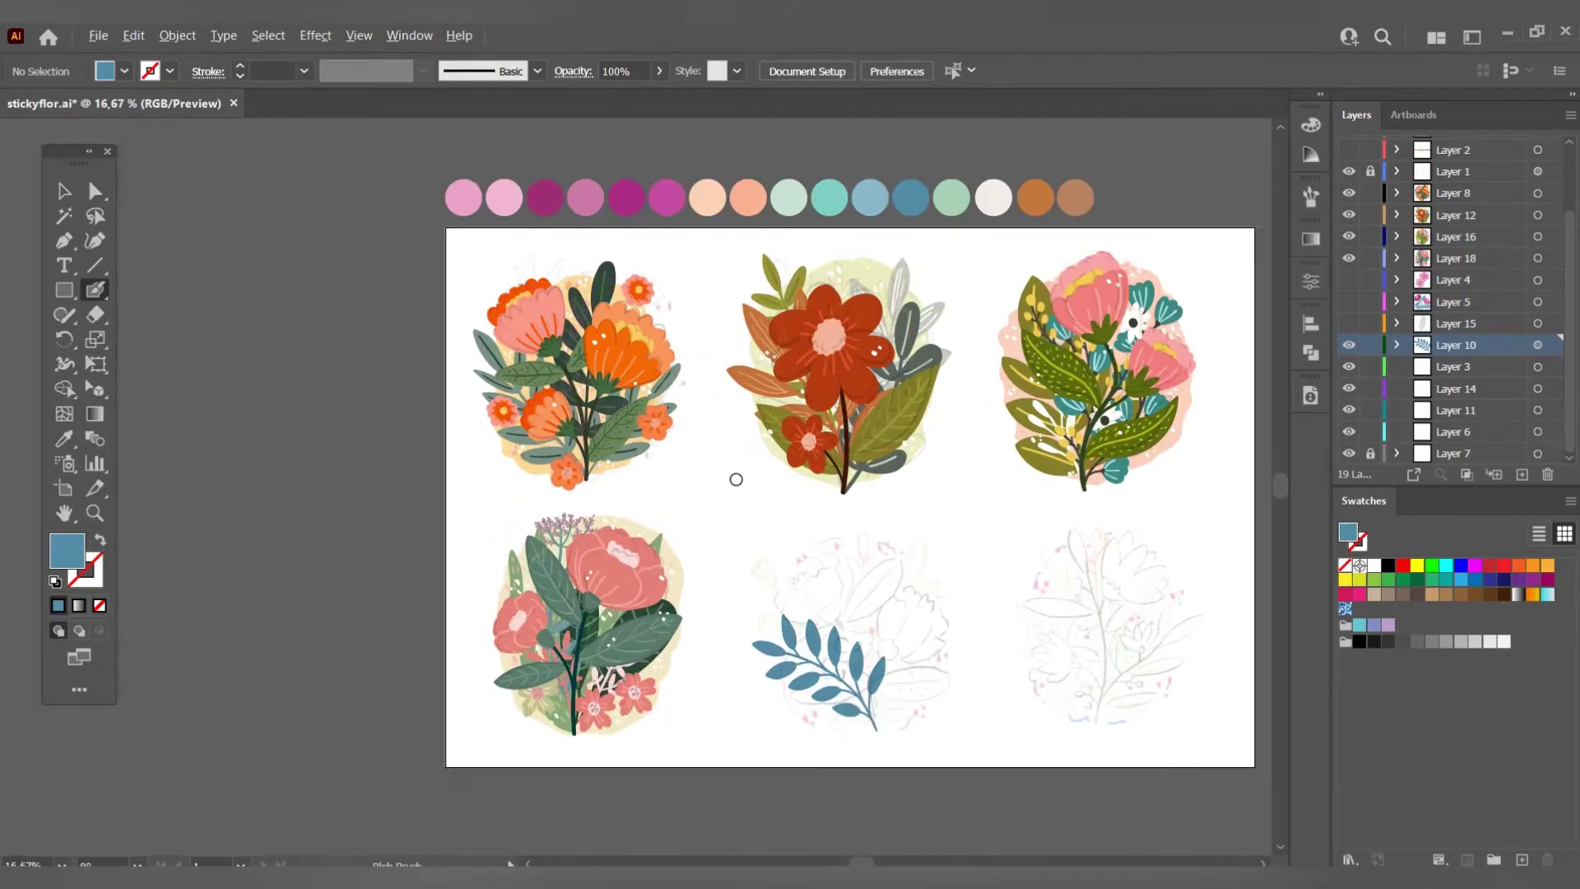
{"action": "scroll", "coordinate": [736, 479], "scroll_direction": "up", "scroll_amount": 2}
{"action": "double_click", "coordinate": [67, 550]}
{"action": "left_click", "coordinate": [1194, 426]}
{"action": "left_click", "coordinate": [1543, 280]}
{"action": "scroll", "coordinate": [547, 565], "scroll_direction": "up", "scroll_amount": 1}
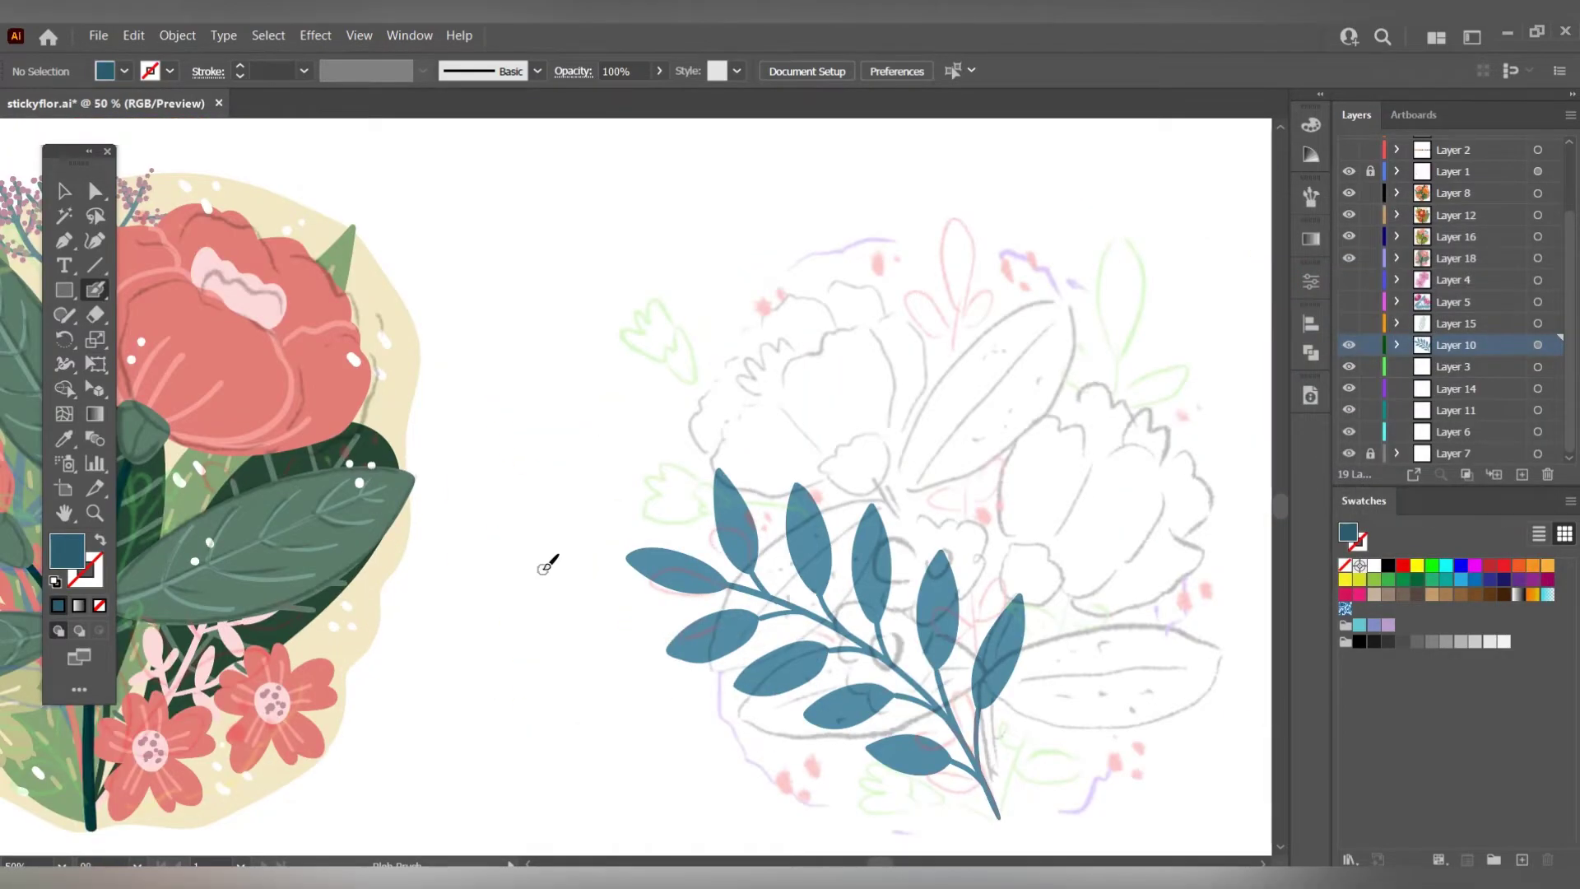
{"action": "left_click_drag", "start_coordinate": [693, 557], "coordinate": [695, 556]}
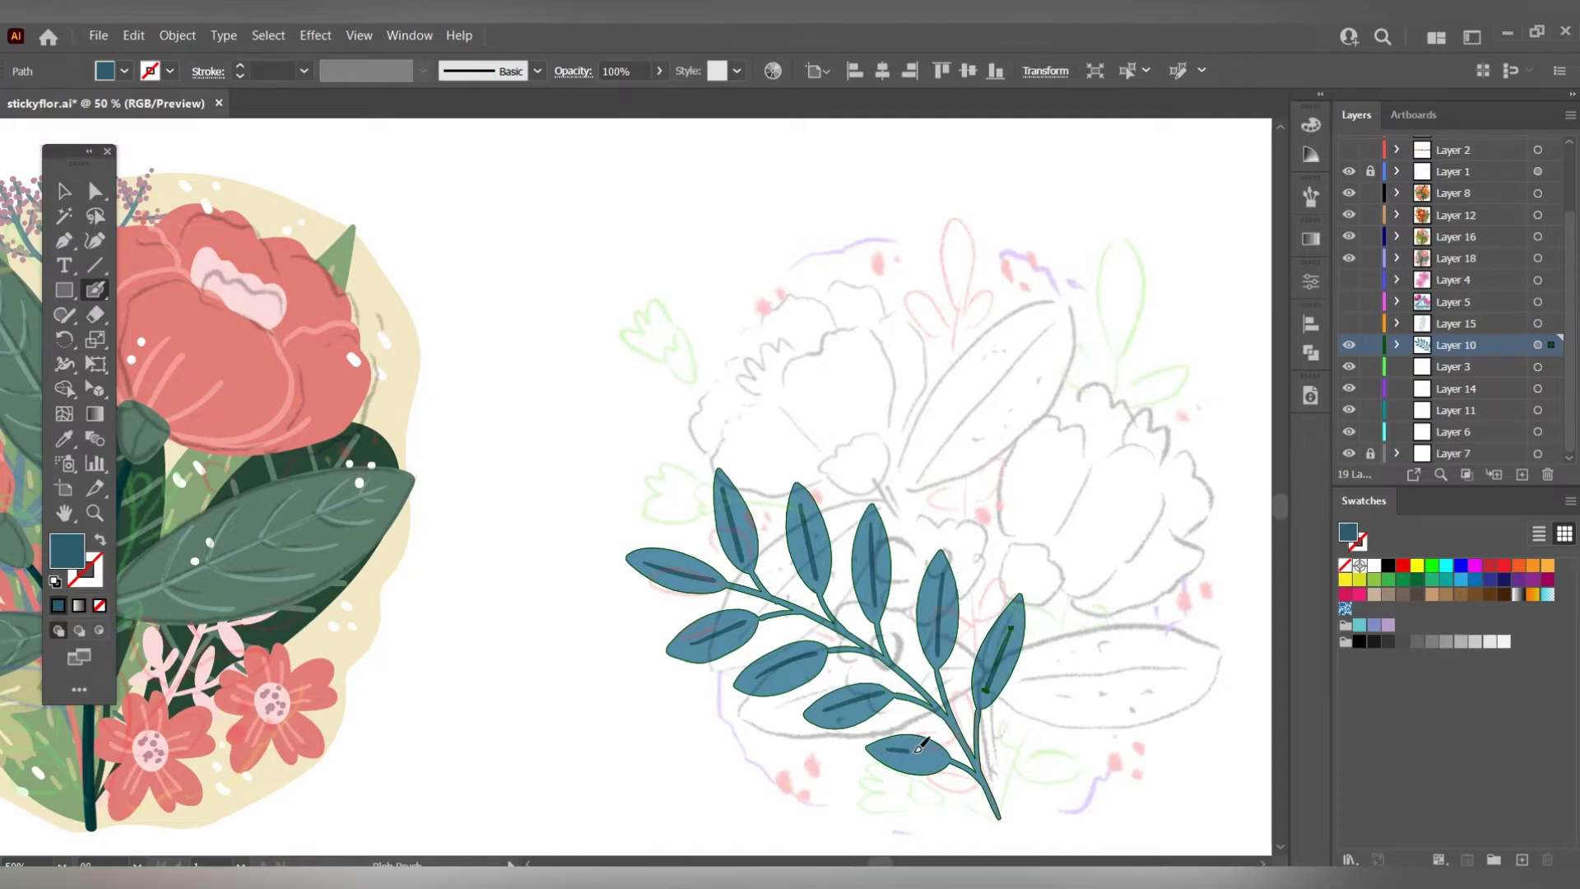
Hide Layer 10 holding the blue branch.
{"action": "key", "text": "ctrl+0"}
{"action": "left_click", "coordinate": [1537, 345]}
{"action": "left_click", "coordinate": [1348, 345]}
{"action": "scroll", "coordinate": [853, 535], "scroll_direction": "up", "scroll_amount": 2}
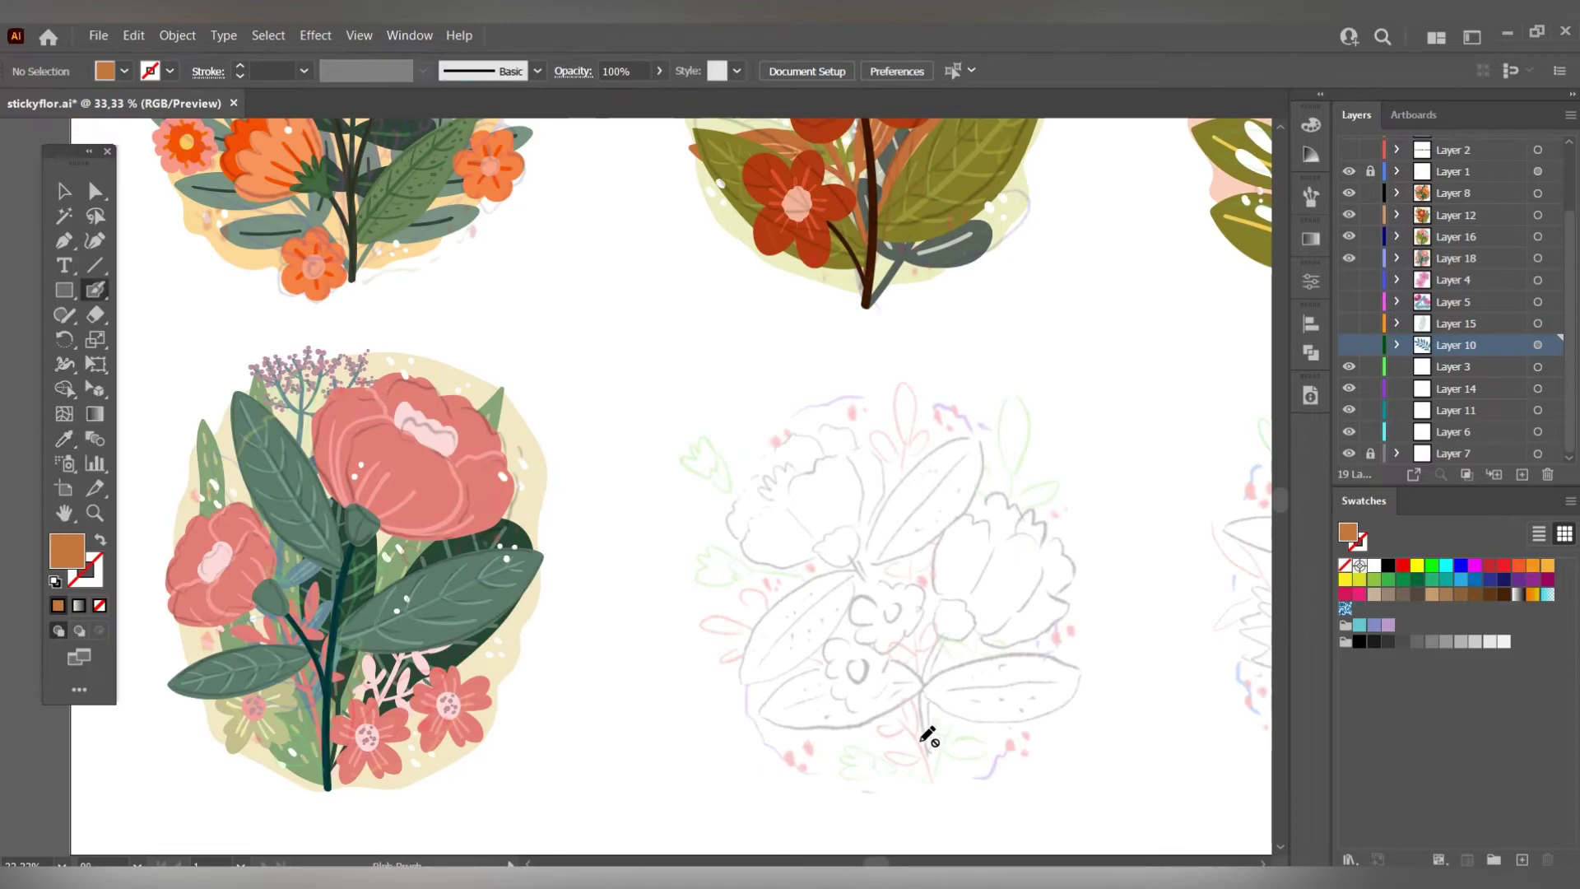
Draw a brown stem with a side branch, undoing a stray bud stroke.
{"action": "left_click_drag", "start_coordinate": [823, 580], "coordinate": [756, 565]}
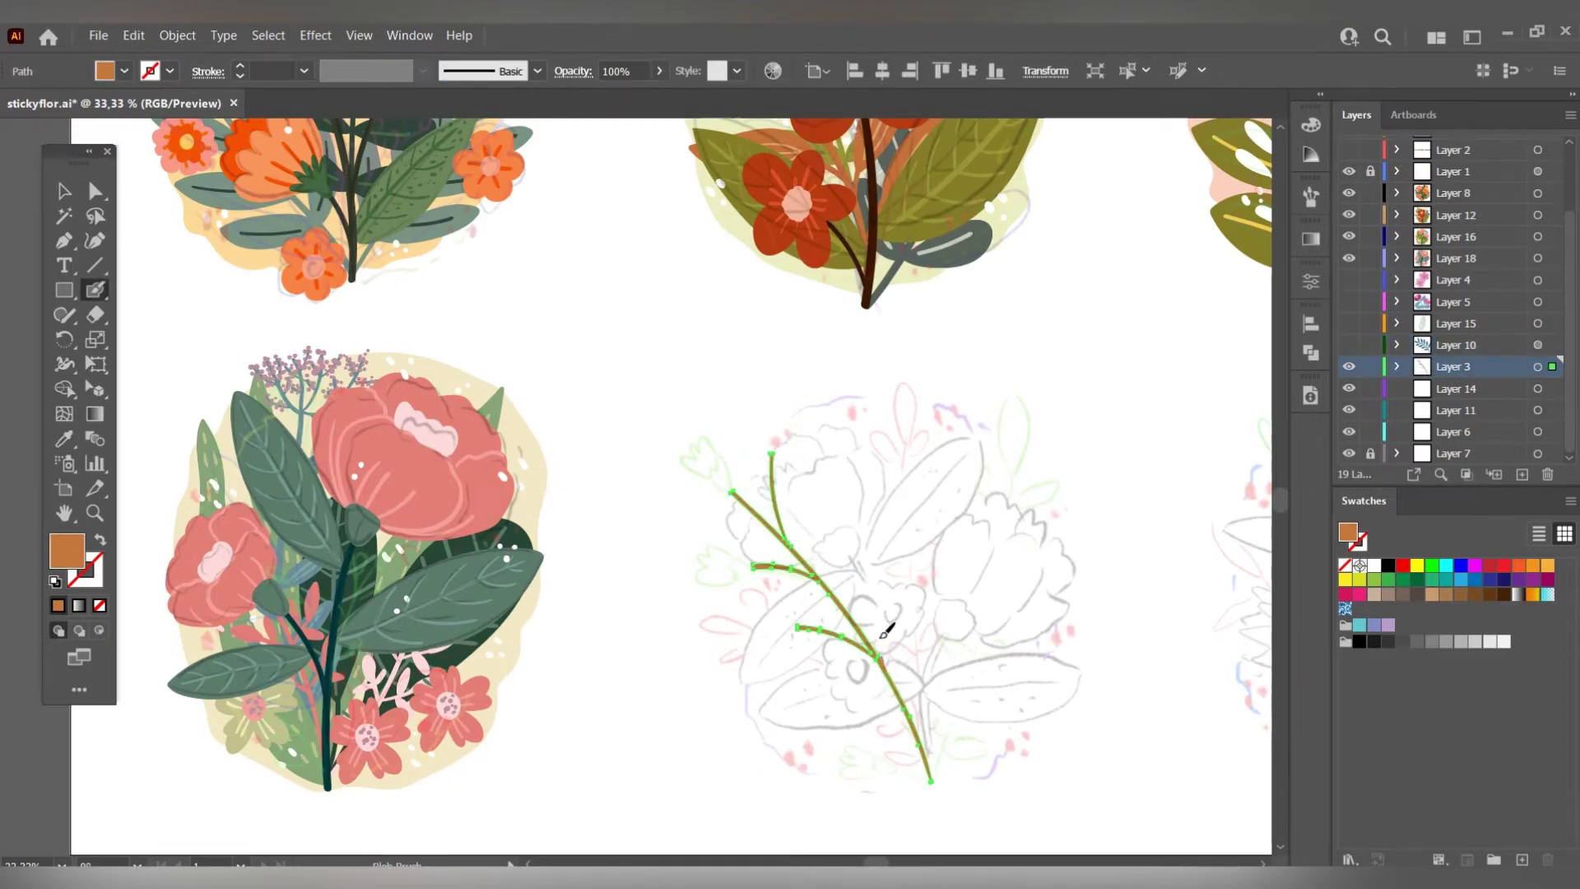
{"action": "key", "text": "ctrl+minus"}
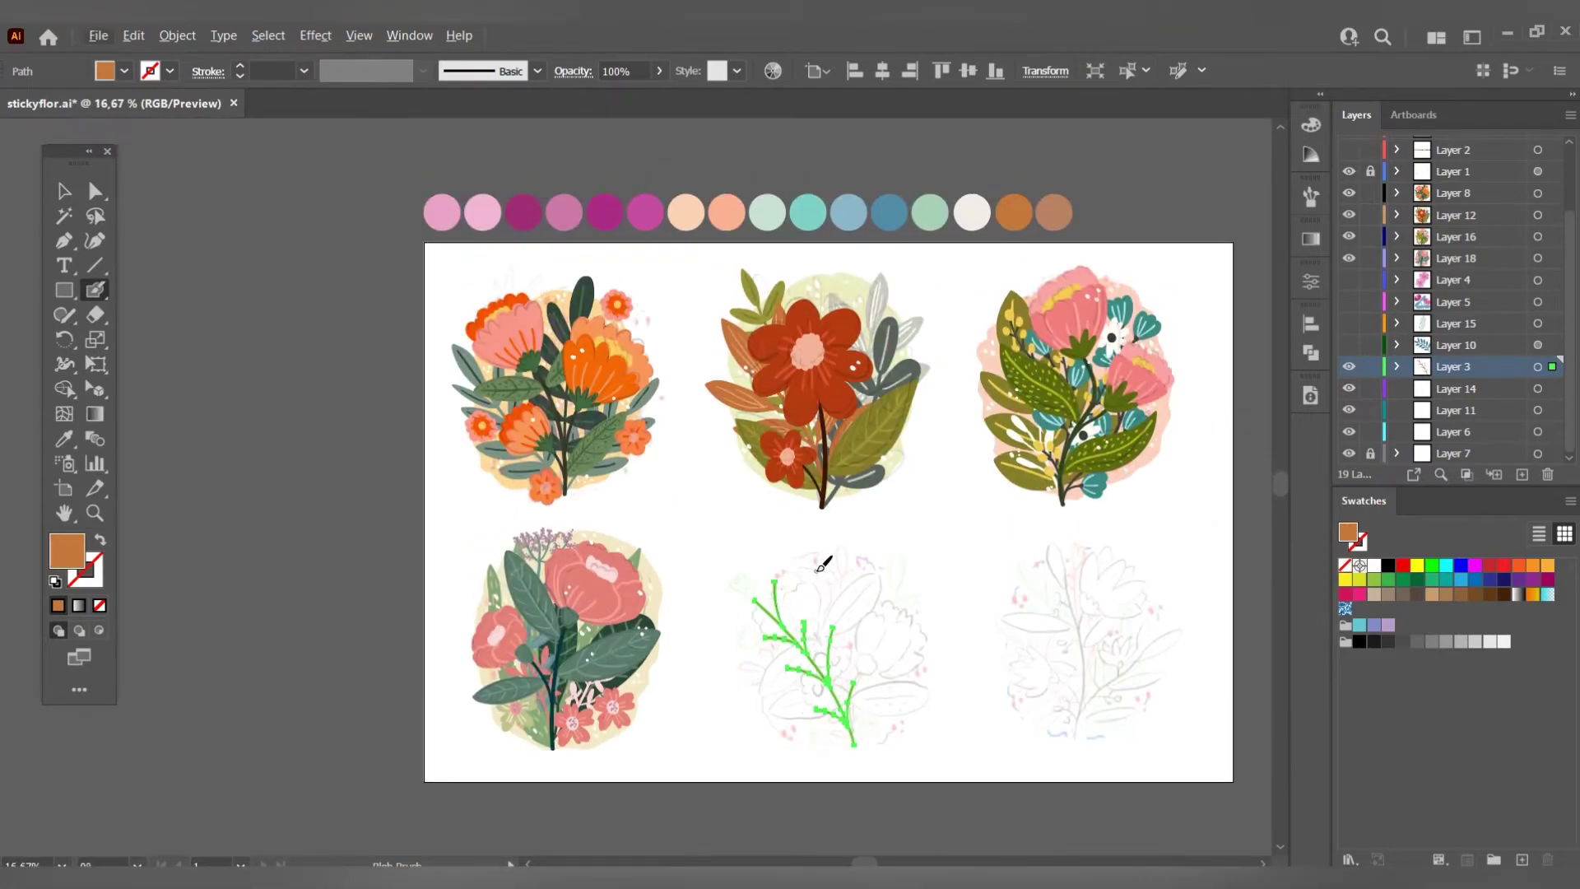
{"action": "key", "text": "ctrl+shift+a"}
{"action": "scroll", "coordinate": [762, 603], "scroll_direction": "up", "scroll_amount": 3}
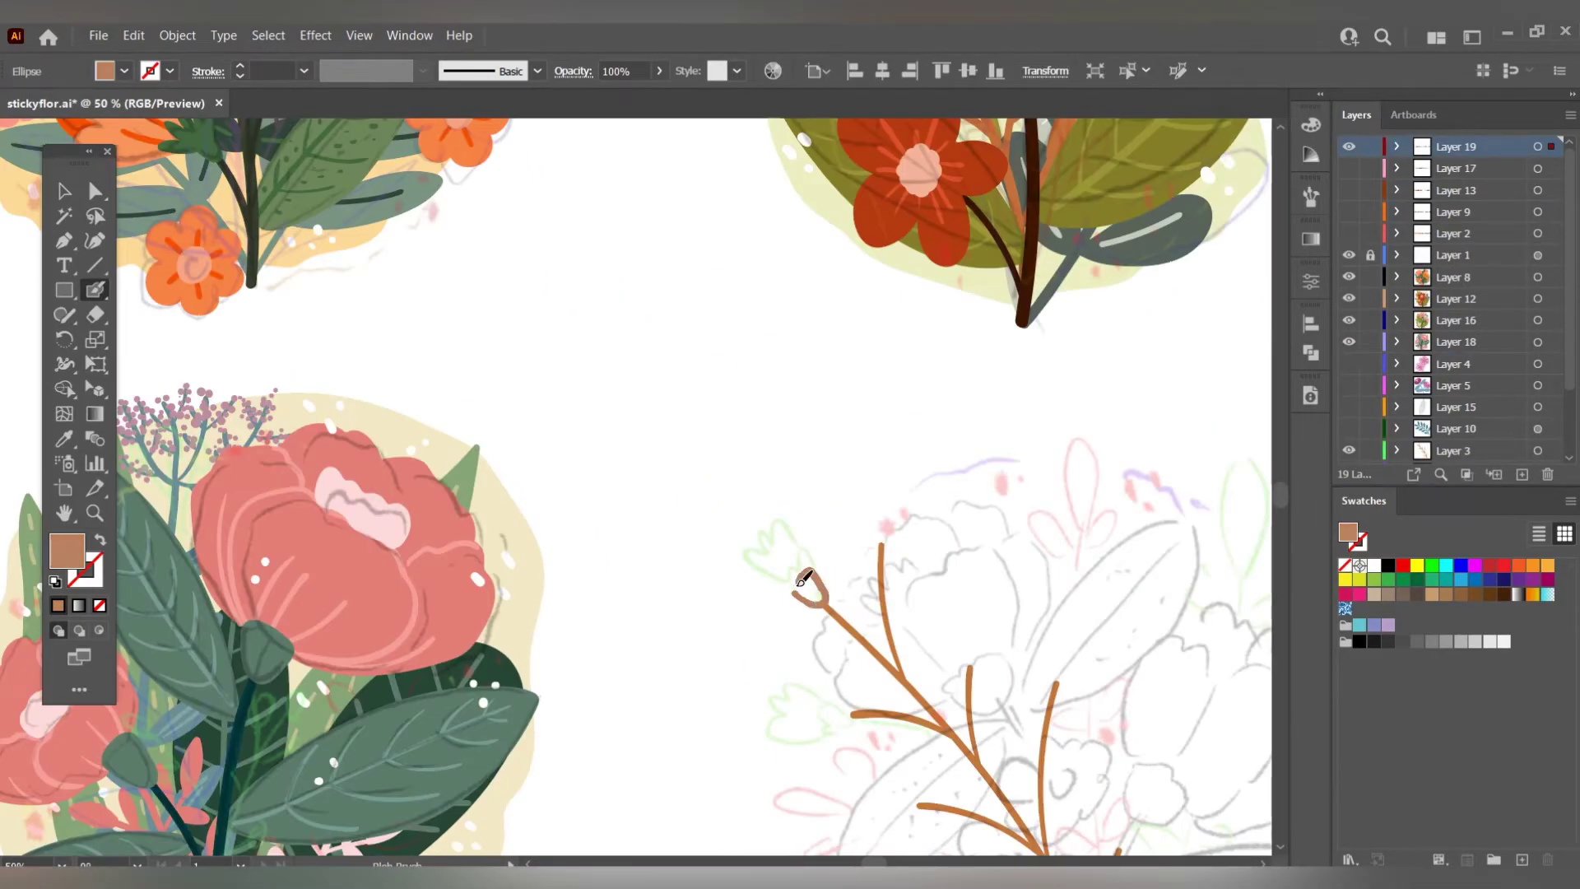
{"action": "left_click_drag", "start_coordinate": [804, 576], "coordinate": [826, 599]}
{"action": "key", "text": "ctrl+z"}
{"action": "scroll", "coordinate": [893, 581], "scroll_direction": "down", "scroll_amount": 3}
Paint brown bud loops at the stem tips.
{"action": "mouse_move", "coordinate": [882, 508]}
{"action": "left_mouse_down"}
{"action": "mouse_move", "coordinate": [888, 534]}
{"action": "mouse_move", "coordinate": [884, 470]}
{"action": "mouse_move", "coordinate": [877, 494]}
{"action": "left_mouse_up"}
{"action": "scroll", "coordinate": [897, 578], "scroll_direction": "right", "scroll_amount": 3}
{"action": "scroll", "coordinate": [889, 477], "scroll_direction": "down", "scroll_amount": 2}
{"action": "scroll", "coordinate": [905, 495], "scroll_direction": "left", "scroll_amount": 3}
{"action": "scroll", "coordinate": [922, 502], "scroll_direction": "right", "scroll_amount": 3}
{"action": "scroll", "coordinate": [921, 502], "scroll_direction": "down", "scroll_amount": 1}
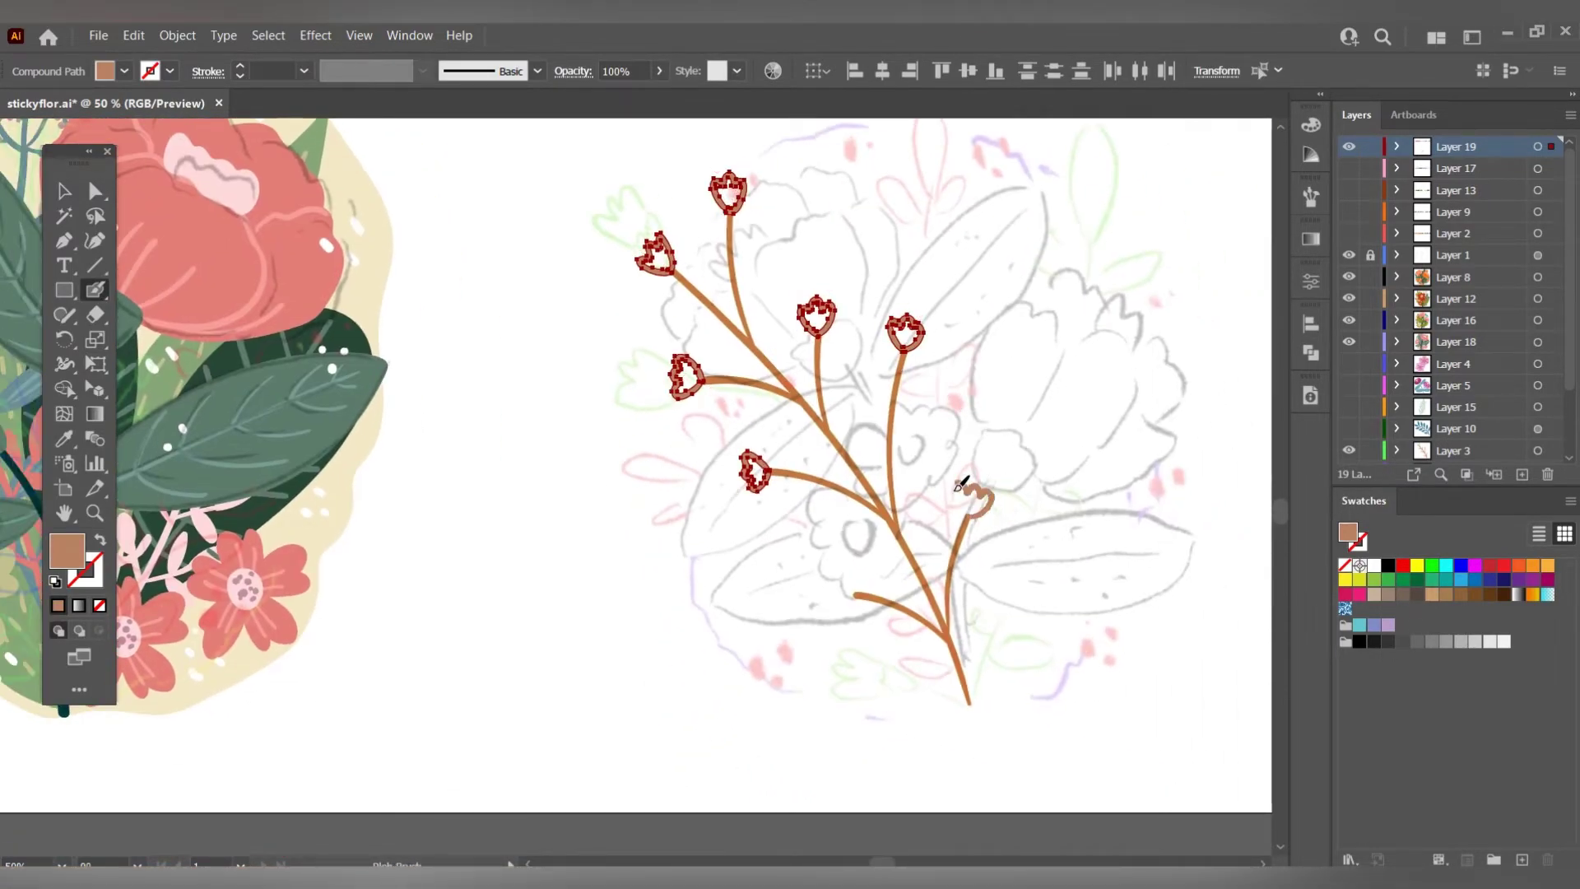
{"action": "scroll", "coordinate": [946, 526], "scroll_direction": "left", "scroll_amount": 2}
{"action": "scroll", "coordinate": [947, 527], "scroll_direction": "down", "scroll_amount": 1}
{"action": "left_click", "coordinate": [1010, 608], "text": "ctrl"}
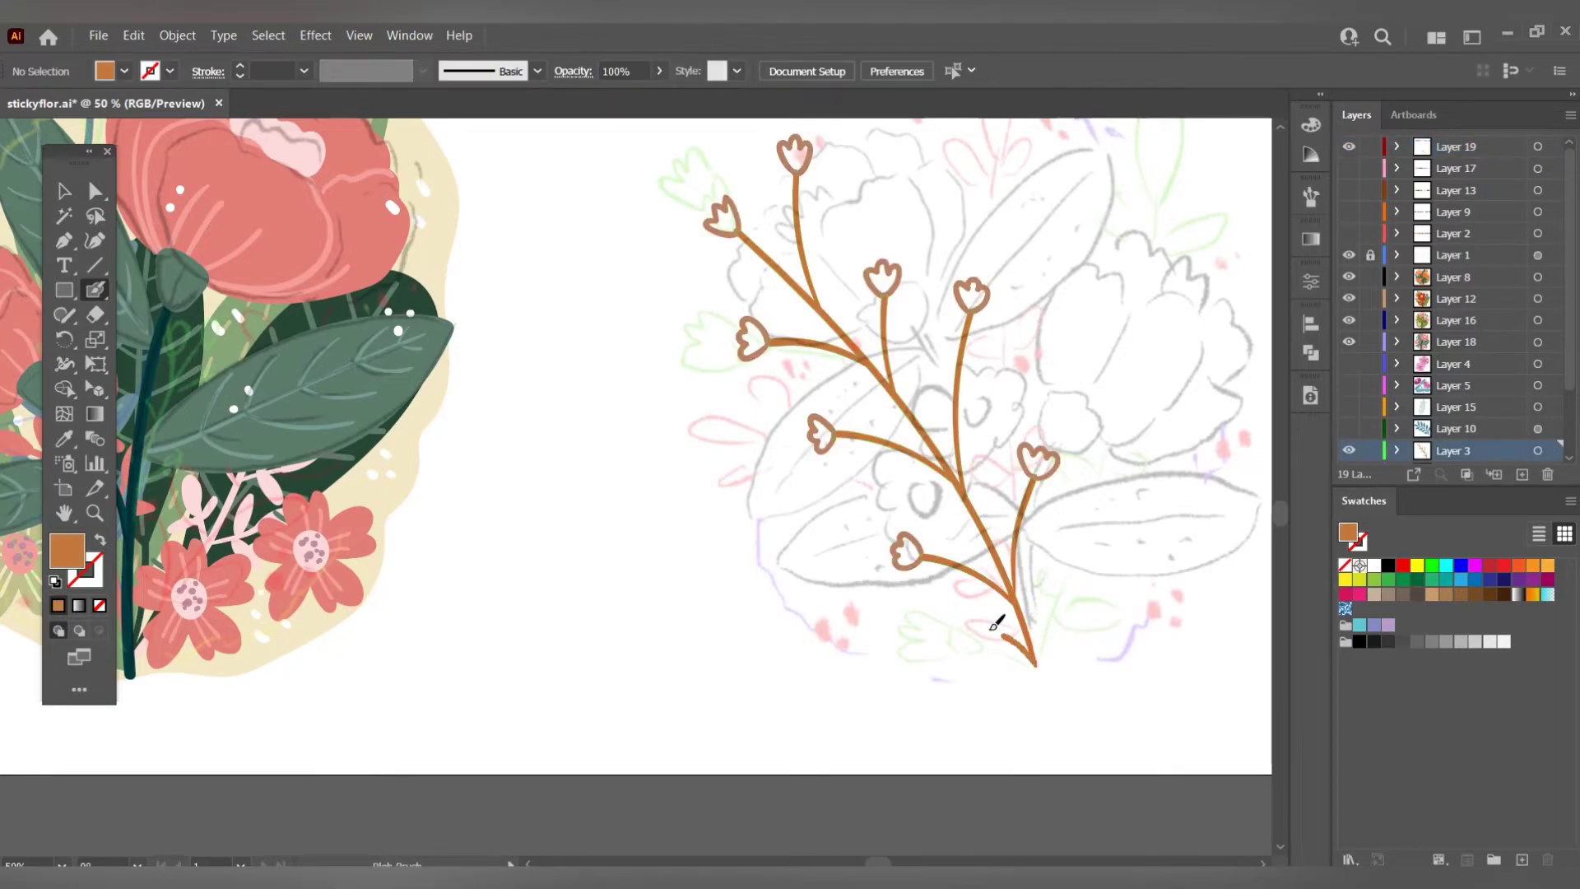
{"action": "left_click_drag", "start_coordinate": [938, 609], "coordinate": [953, 619]}
{"action": "scroll", "coordinate": [953, 619], "scroll_direction": "up", "scroll_amount": 2}
Delete the bud holes with Direct Selection so the buds fill solid brown.
{"action": "key", "text": "a"}
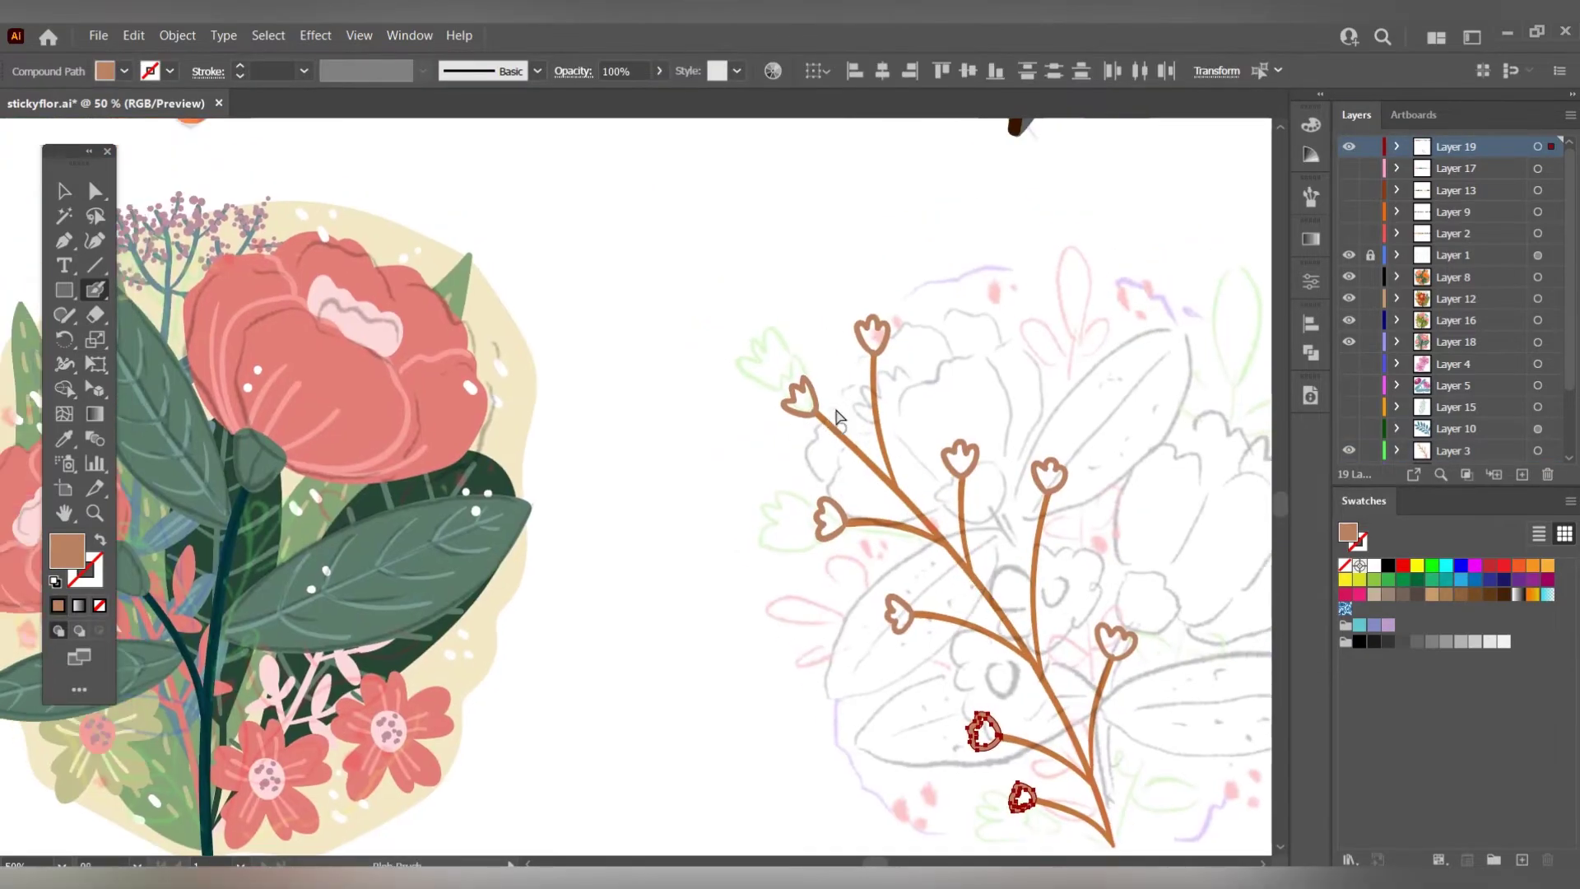
{"action": "left_click", "coordinate": [871, 335]}
{"action": "key", "text": "Delete"}
{"action": "left_click", "coordinate": [952, 452]}
{"action": "key", "text": "Delete"}
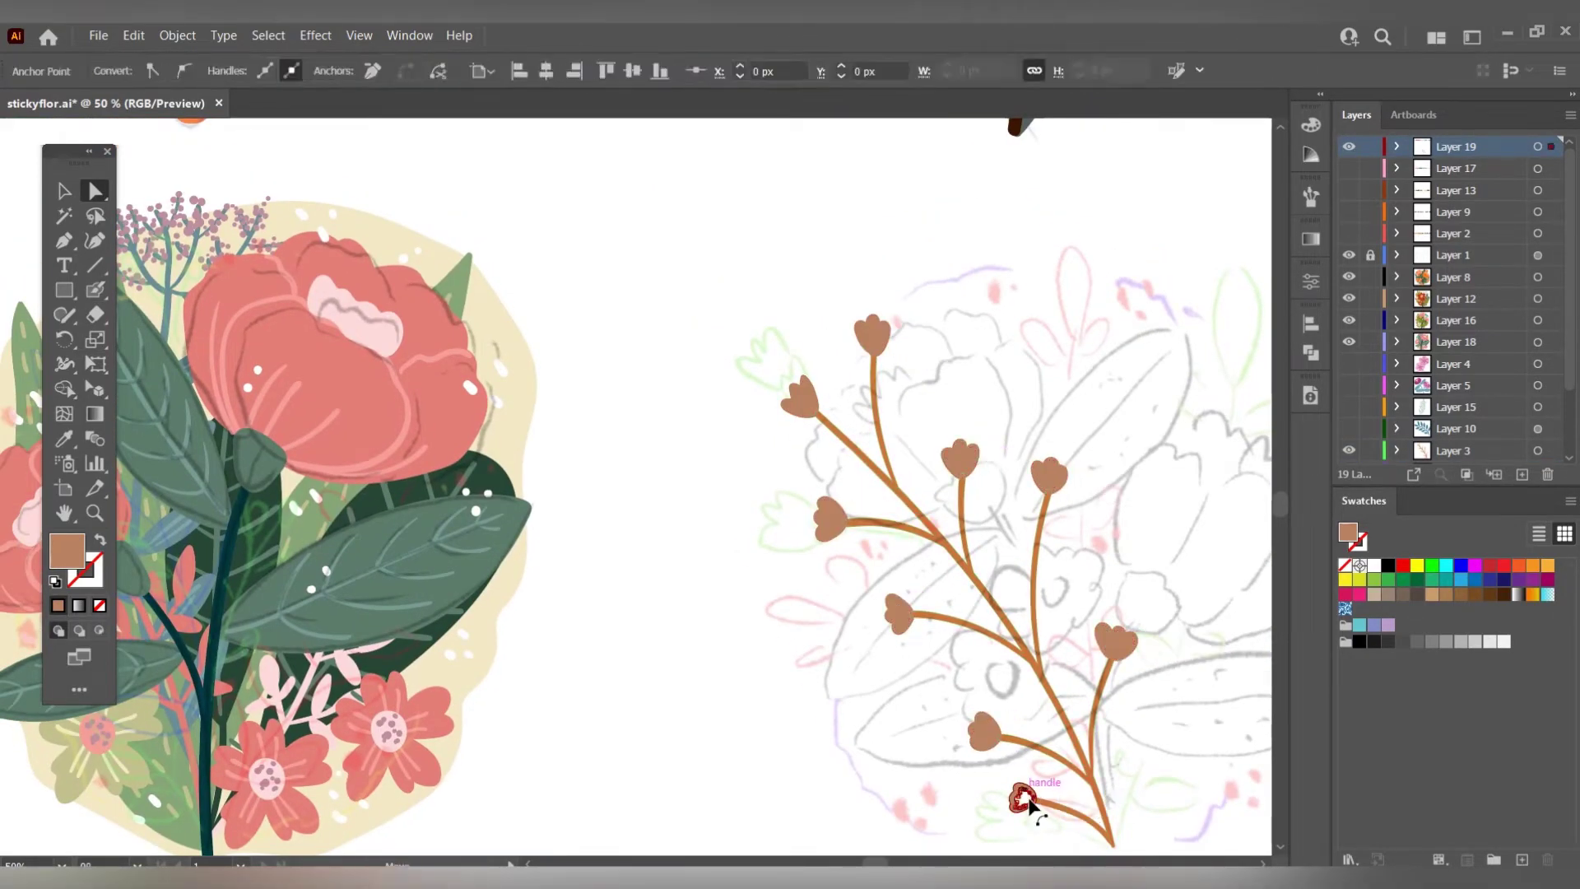
{"action": "scroll", "coordinate": [872, 584], "scroll_direction": "down", "scroll_amount": 3}
{"action": "key", "text": "i"}
{"action": "left_click", "coordinate": [808, 279]}
Outline peach tulip petals around the first bud, the upper buds and the lower-left bud.
{"action": "scroll", "coordinate": [863, 448], "scroll_direction": "up", "scroll_amount": 5}
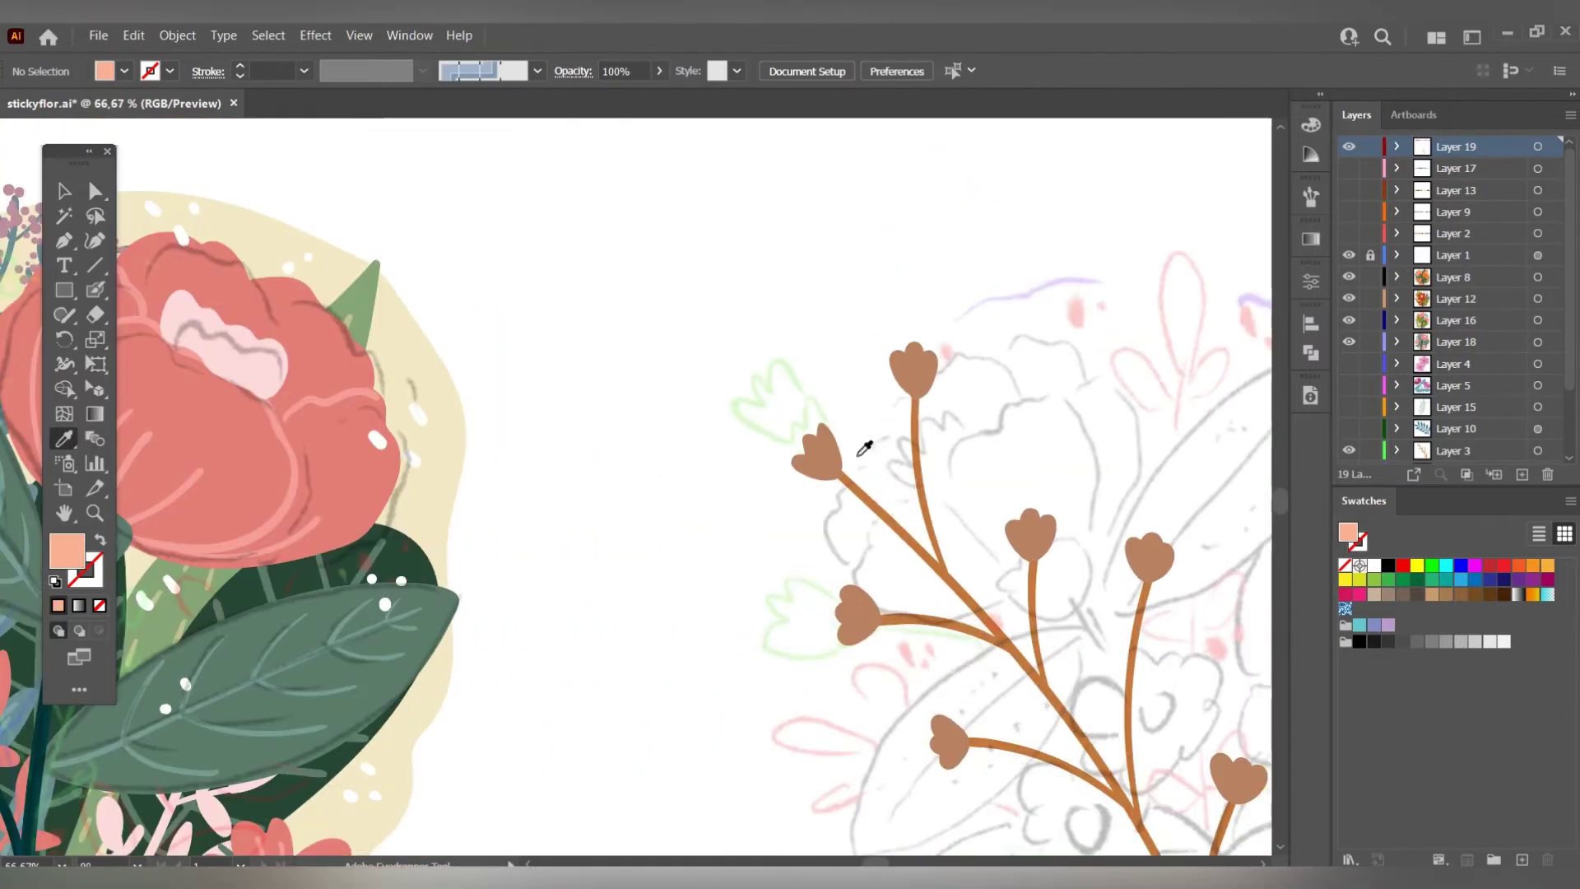
{"action": "key", "text": "shift+b"}
{"action": "left_click_drag", "start_coordinate": [819, 424], "coordinate": [810, 462]}
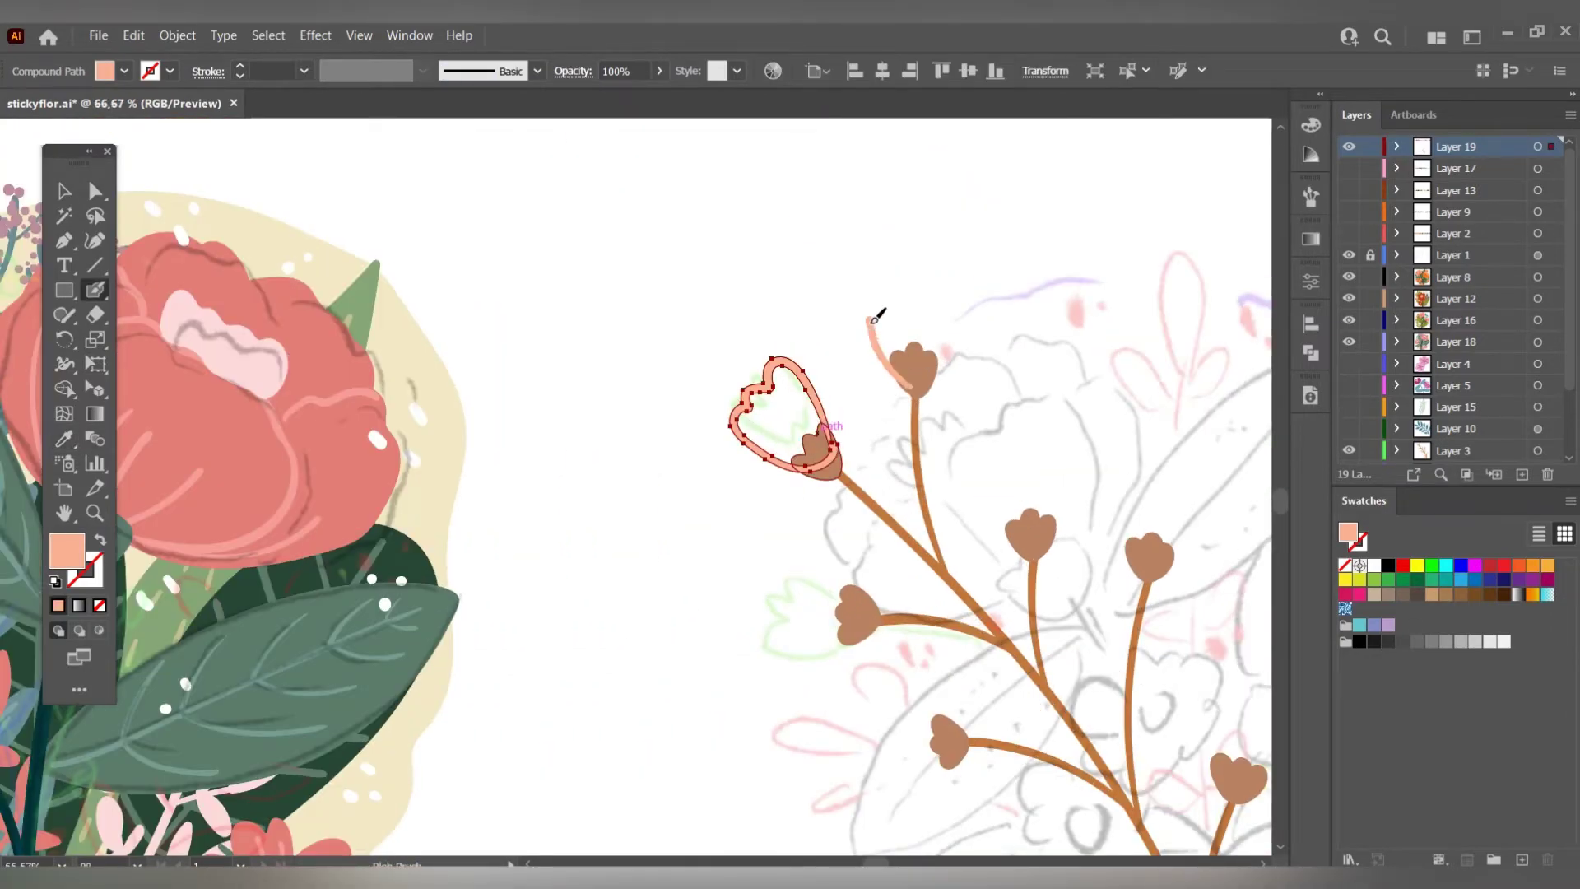
{"action": "left_click_drag", "start_coordinate": [906, 391], "coordinate": [921, 391]}
{"action": "scroll", "coordinate": [922, 391], "scroll_direction": "down", "scroll_amount": 1}
{"action": "left_click_drag", "start_coordinate": [999, 465], "coordinate": [1012, 469]}
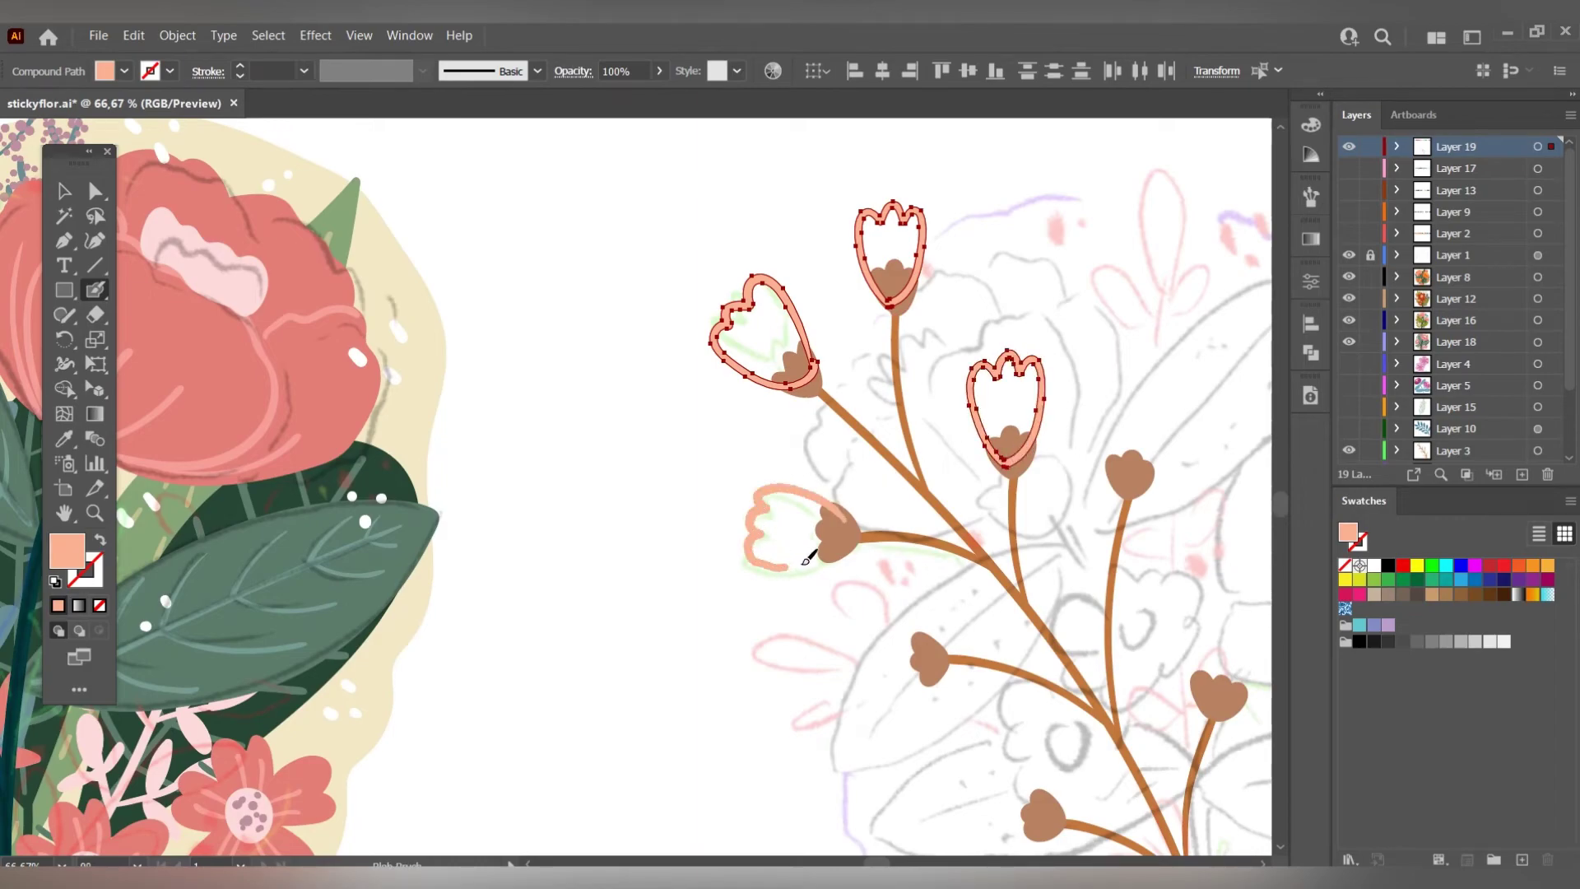
{"action": "left_click_drag", "start_coordinate": [807, 560], "coordinate": [844, 516]}
Add peach petal outlines around the remaining buds, down to the lowest one.
{"action": "scroll", "coordinate": [889, 440], "scroll_direction": "right", "scroll_amount": 5}
{"action": "scroll", "coordinate": [897, 443], "scroll_direction": "left", "scroll_amount": 3}
{"action": "scroll", "coordinate": [823, 494], "scroll_direction": "down", "scroll_amount": 2}
{"action": "left_click_drag", "start_coordinate": [706, 523], "coordinate": [814, 539]}
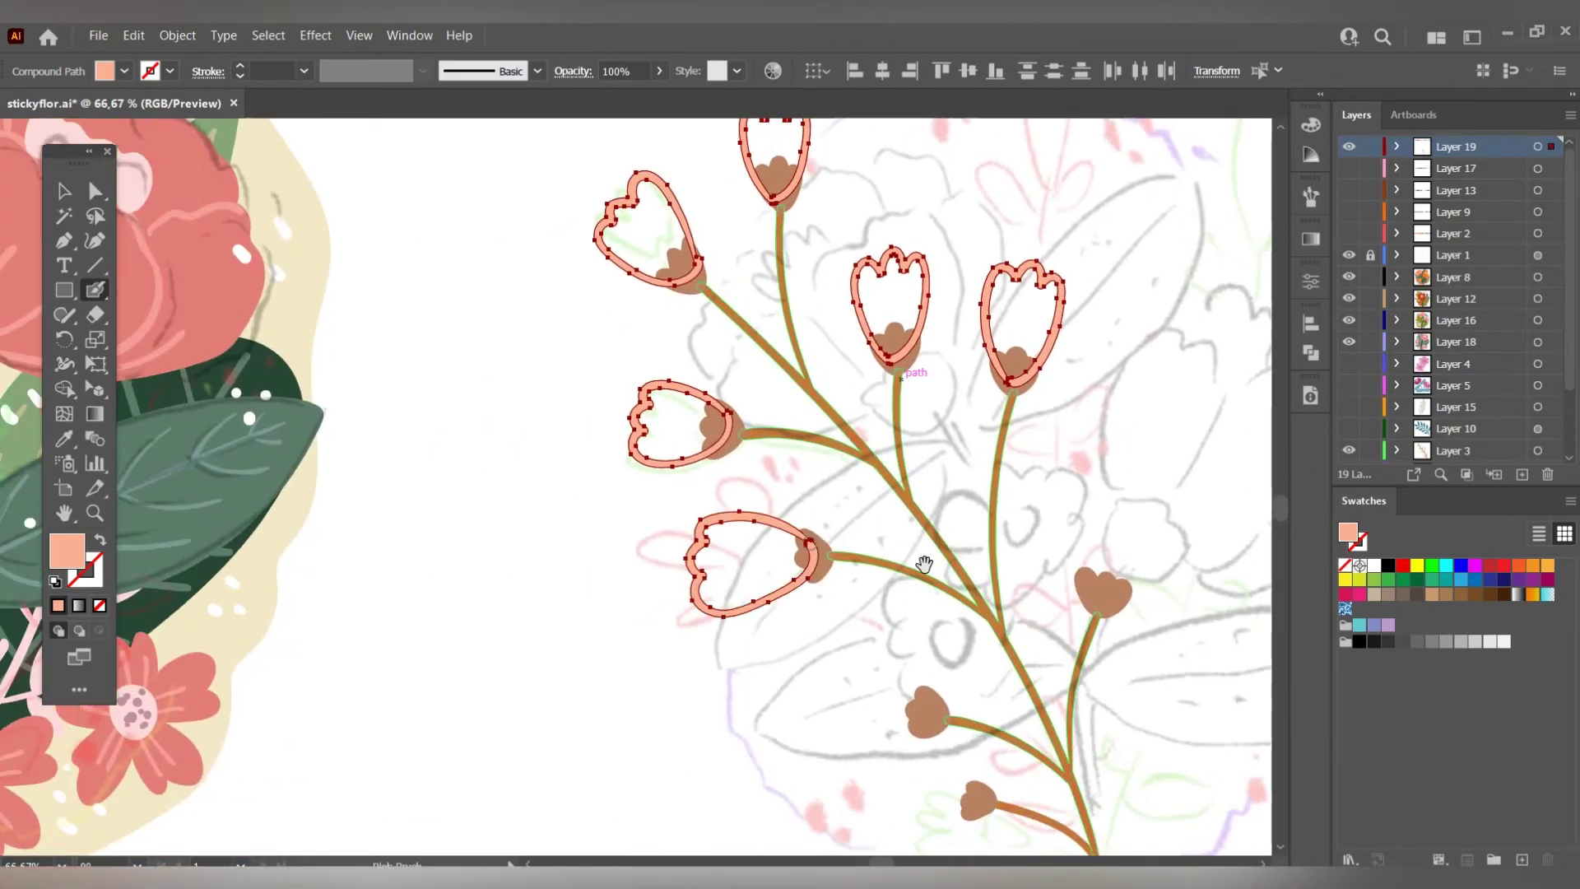
{"action": "scroll", "coordinate": [923, 565], "scroll_direction": "right", "scroll_amount": 4}
{"action": "left_click_drag", "start_coordinate": [914, 386], "coordinate": [1012, 519]}
{"action": "scroll", "coordinate": [947, 494], "scroll_direction": "left", "scroll_amount": 3}
{"action": "left_click_drag", "start_coordinate": [870, 580], "coordinate": [881, 568]}
{"action": "scroll", "coordinate": [880, 568], "scroll_direction": "down", "scroll_amount": 3}
{"action": "left_click_drag", "start_coordinate": [934, 566], "coordinate": [853, 539]}
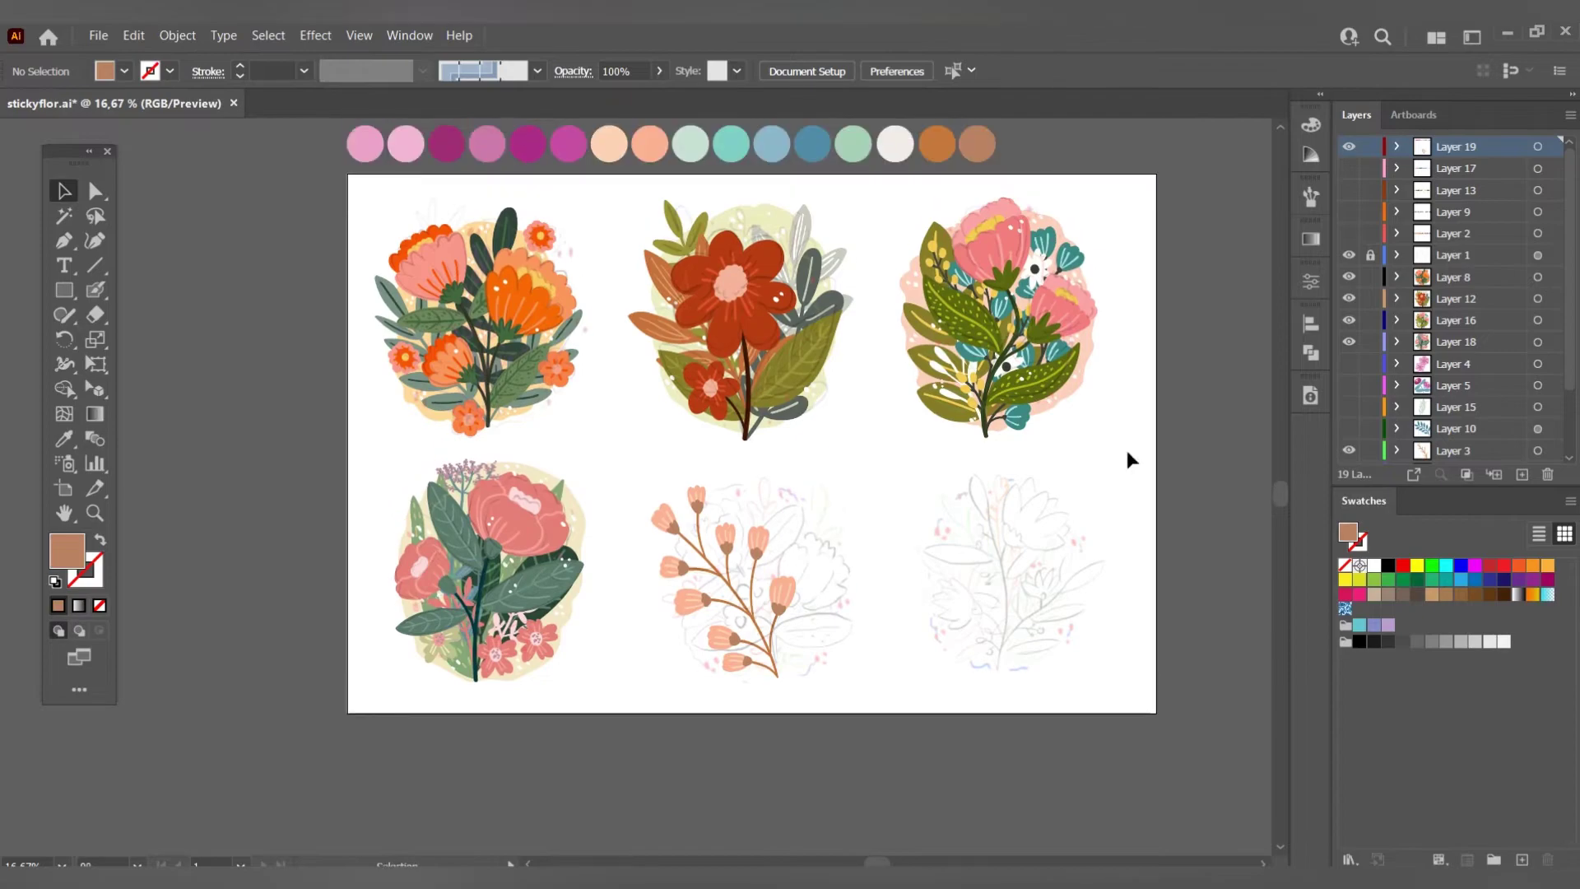
Toggle the purple flower and blue leaf layers to review the bottom-middle bouquet.
{"action": "left_click_drag", "start_coordinate": [1348, 374], "coordinate": [1348, 453]}
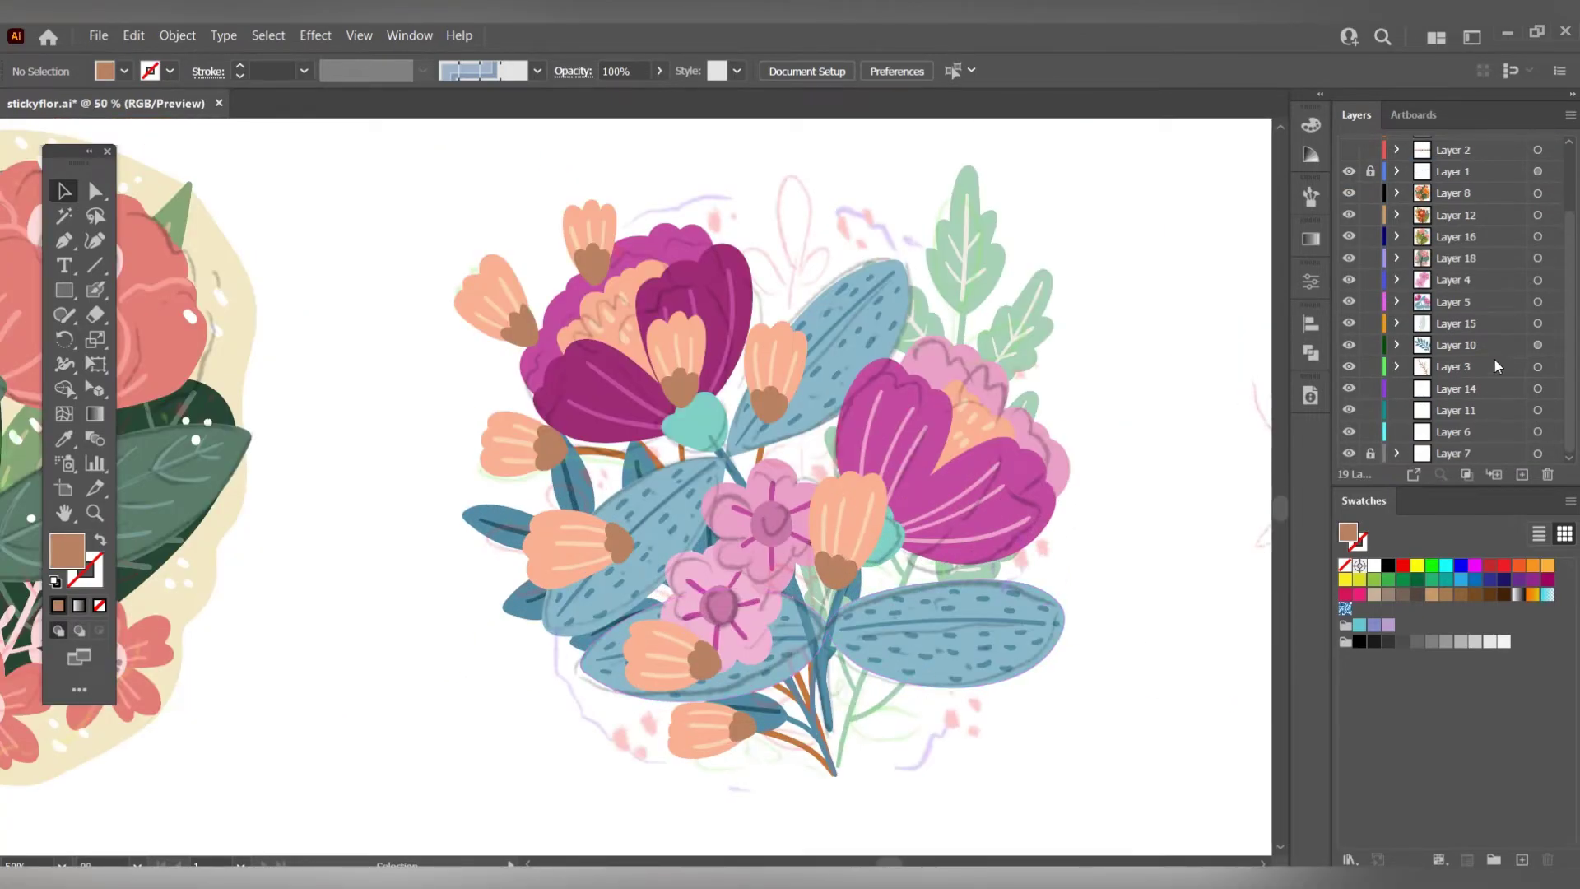
{"action": "left_click_drag", "start_coordinate": [1349, 345], "coordinate": [1349, 280]}
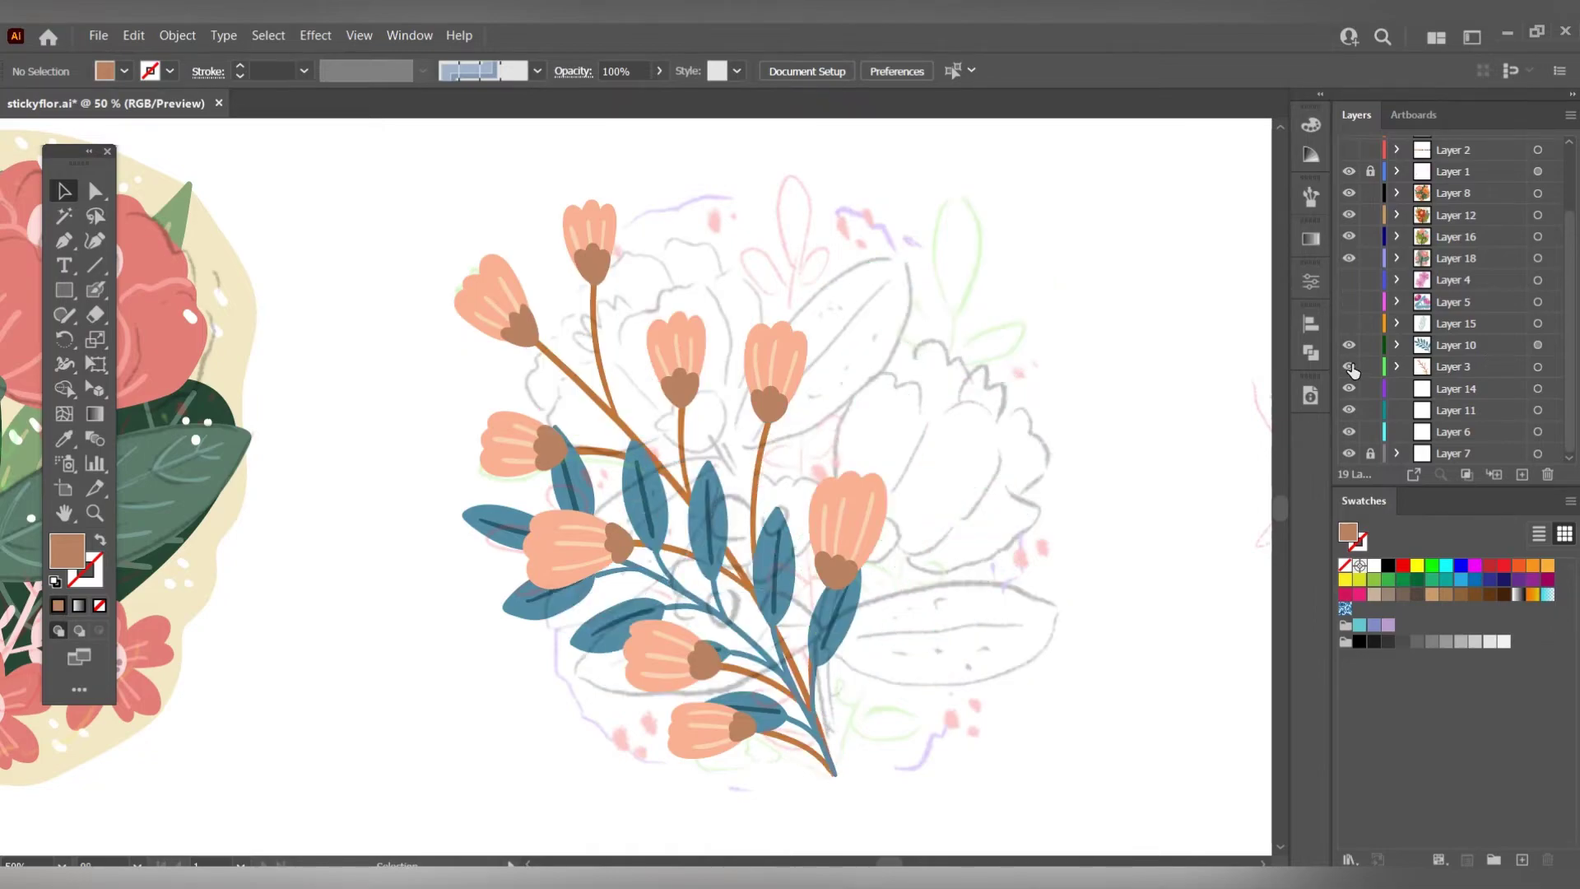
{"action": "scroll", "coordinate": [823, 551], "scroll_direction": "down", "scroll_amount": 3}
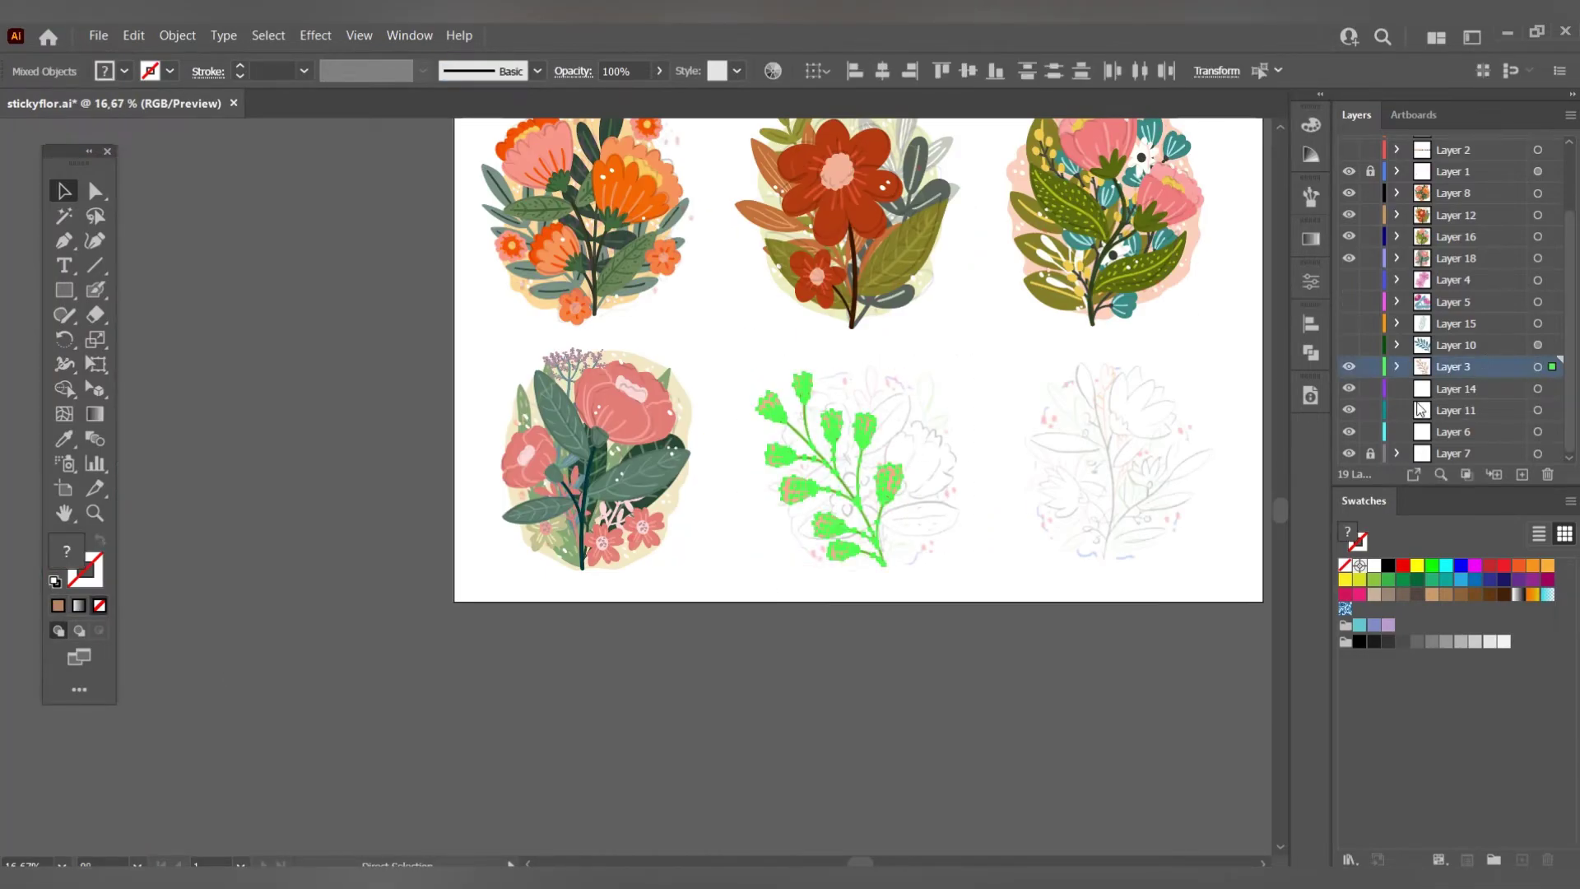
{"action": "left_click_drag", "start_coordinate": [1349, 345], "coordinate": [1349, 280]}
{"action": "scroll", "coordinate": [788, 414], "scroll_direction": "up", "scroll_amount": 1}
{"action": "scroll", "coordinate": [737, 446], "scroll_direction": "down", "scroll_amount": 1}
{"action": "scroll", "coordinate": [902, 431], "scroll_direction": "up", "scroll_amount": 2}
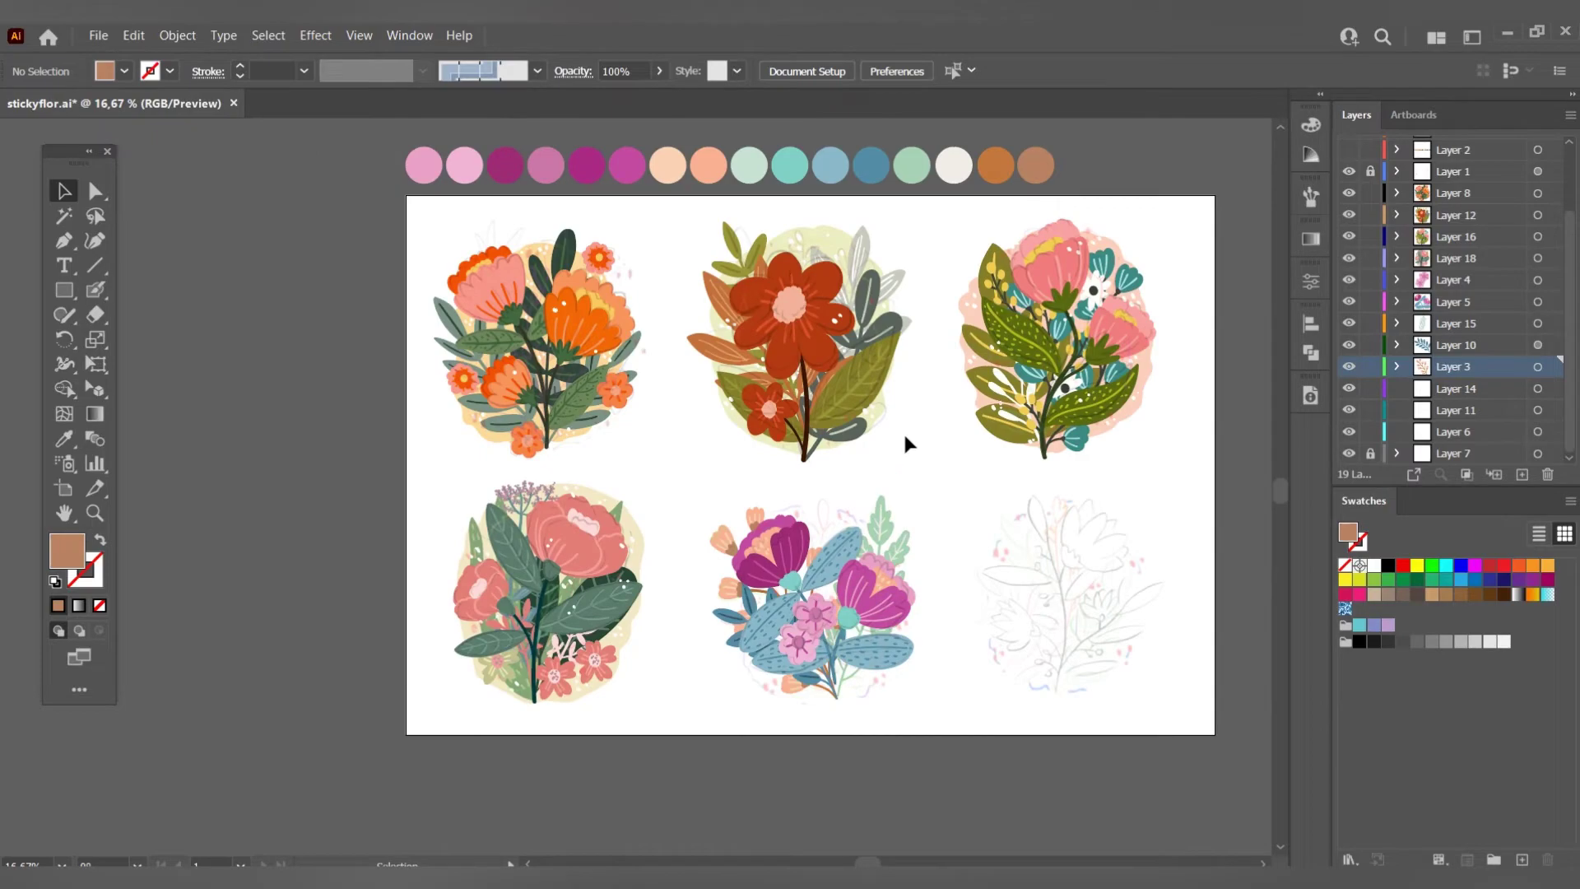
{"action": "scroll", "coordinate": [874, 671], "scroll_direction": "up", "scroll_amount": 3}
Select the bouquet groups and move Layer 3 below Layer 10.
{"action": "left_click", "coordinate": [805, 745]}
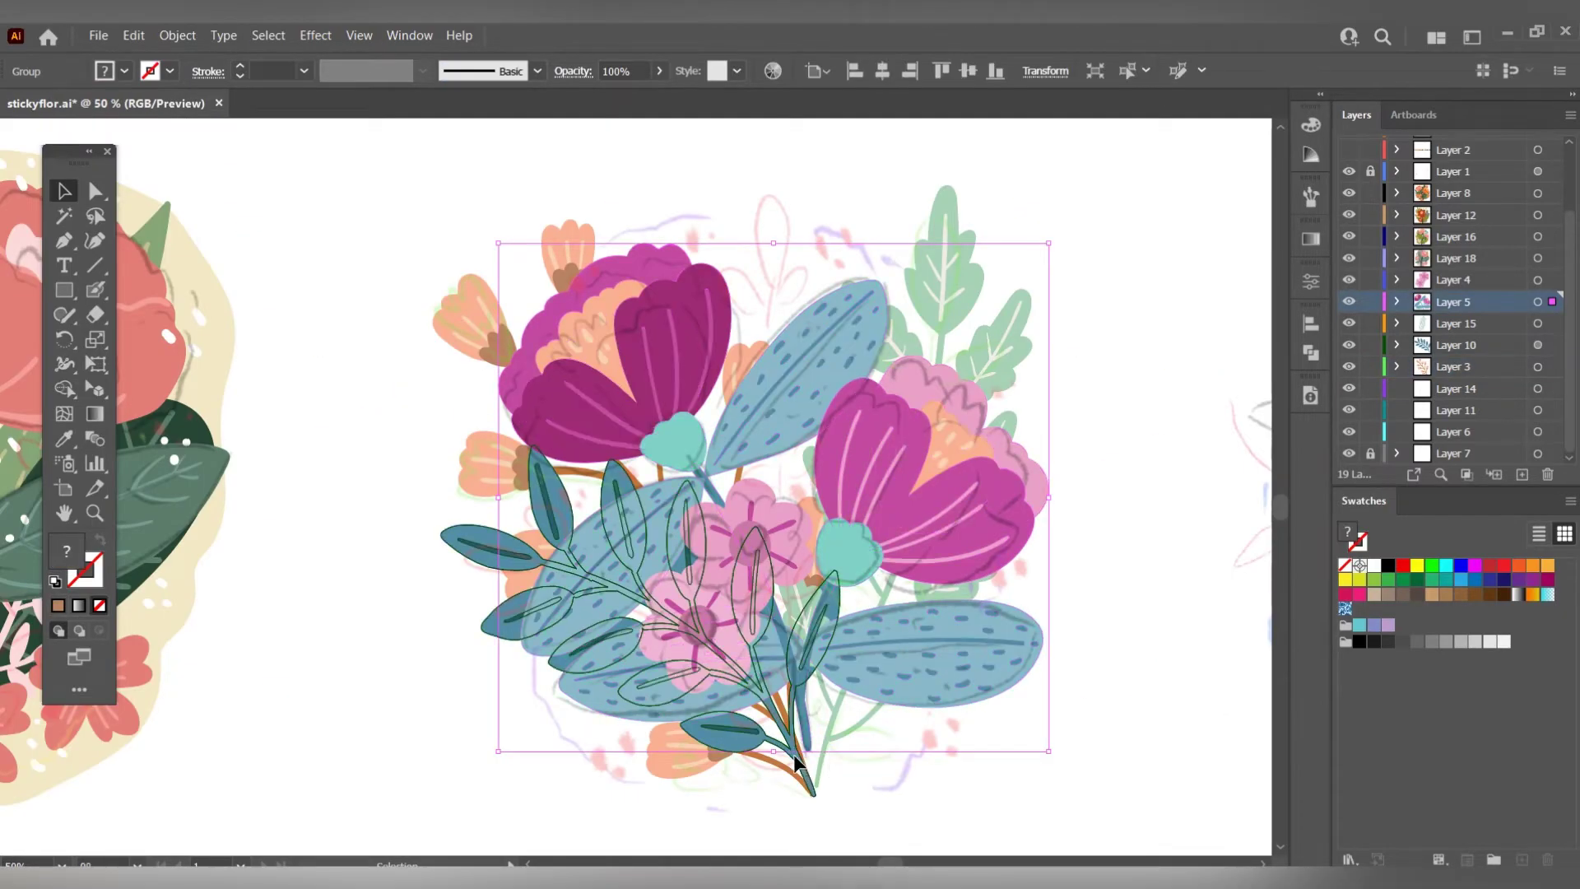
{"action": "left_click", "coordinate": [793, 753]}
{"action": "left_click", "coordinate": [905, 493]}
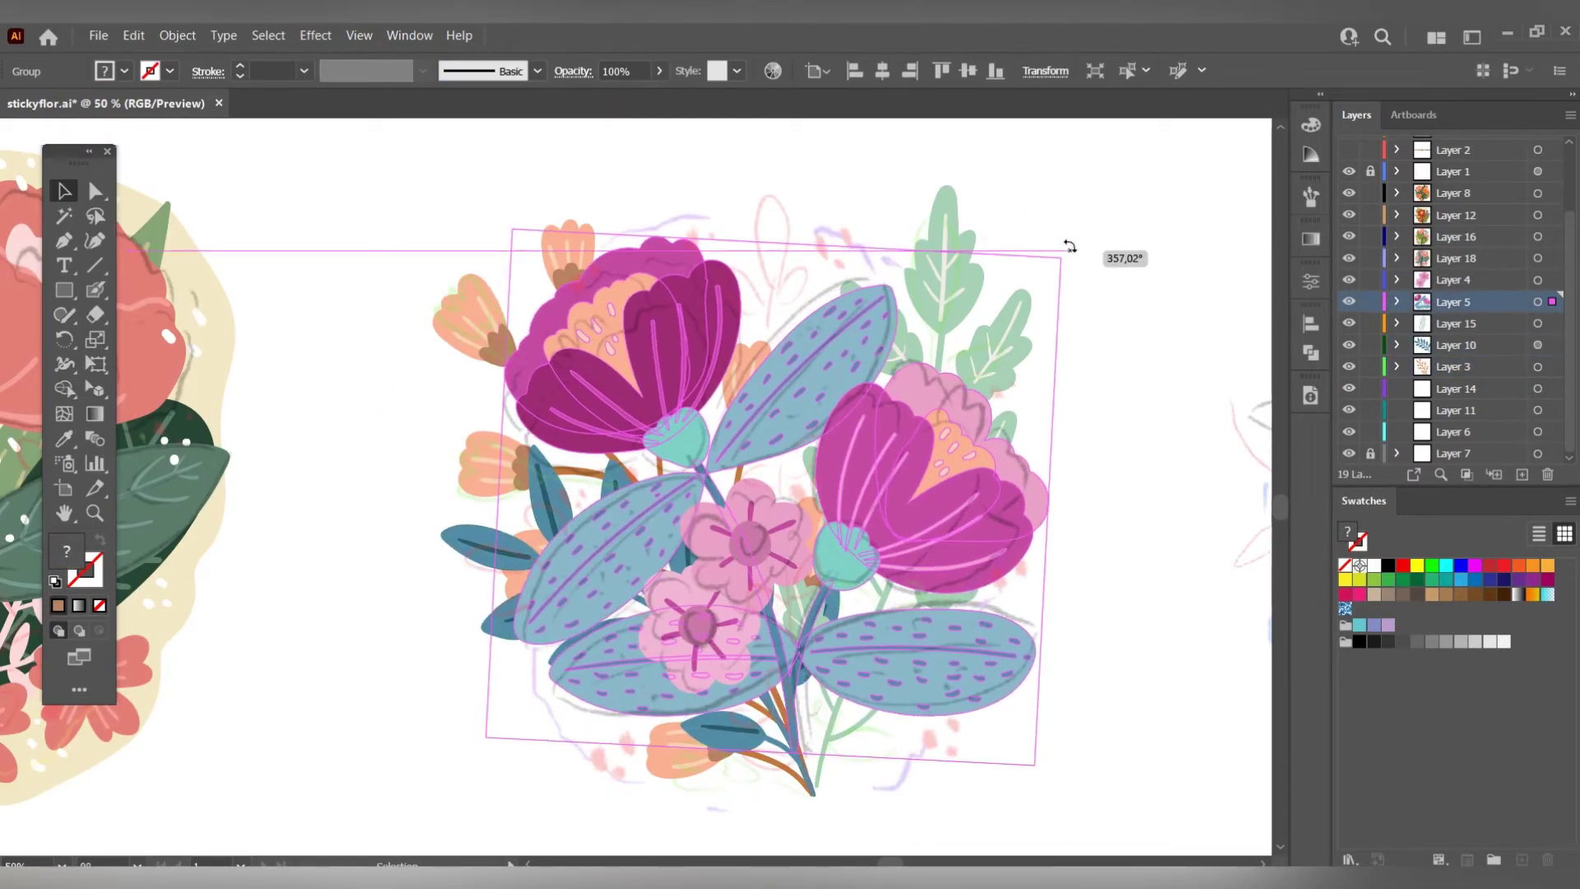
{"action": "left_click", "coordinate": [840, 600]}
{"action": "scroll", "coordinate": [836, 765], "scroll_direction": "up", "scroll_amount": 3}
{"action": "left_click_drag", "start_coordinate": [1457, 368], "coordinate": [1469, 370]}
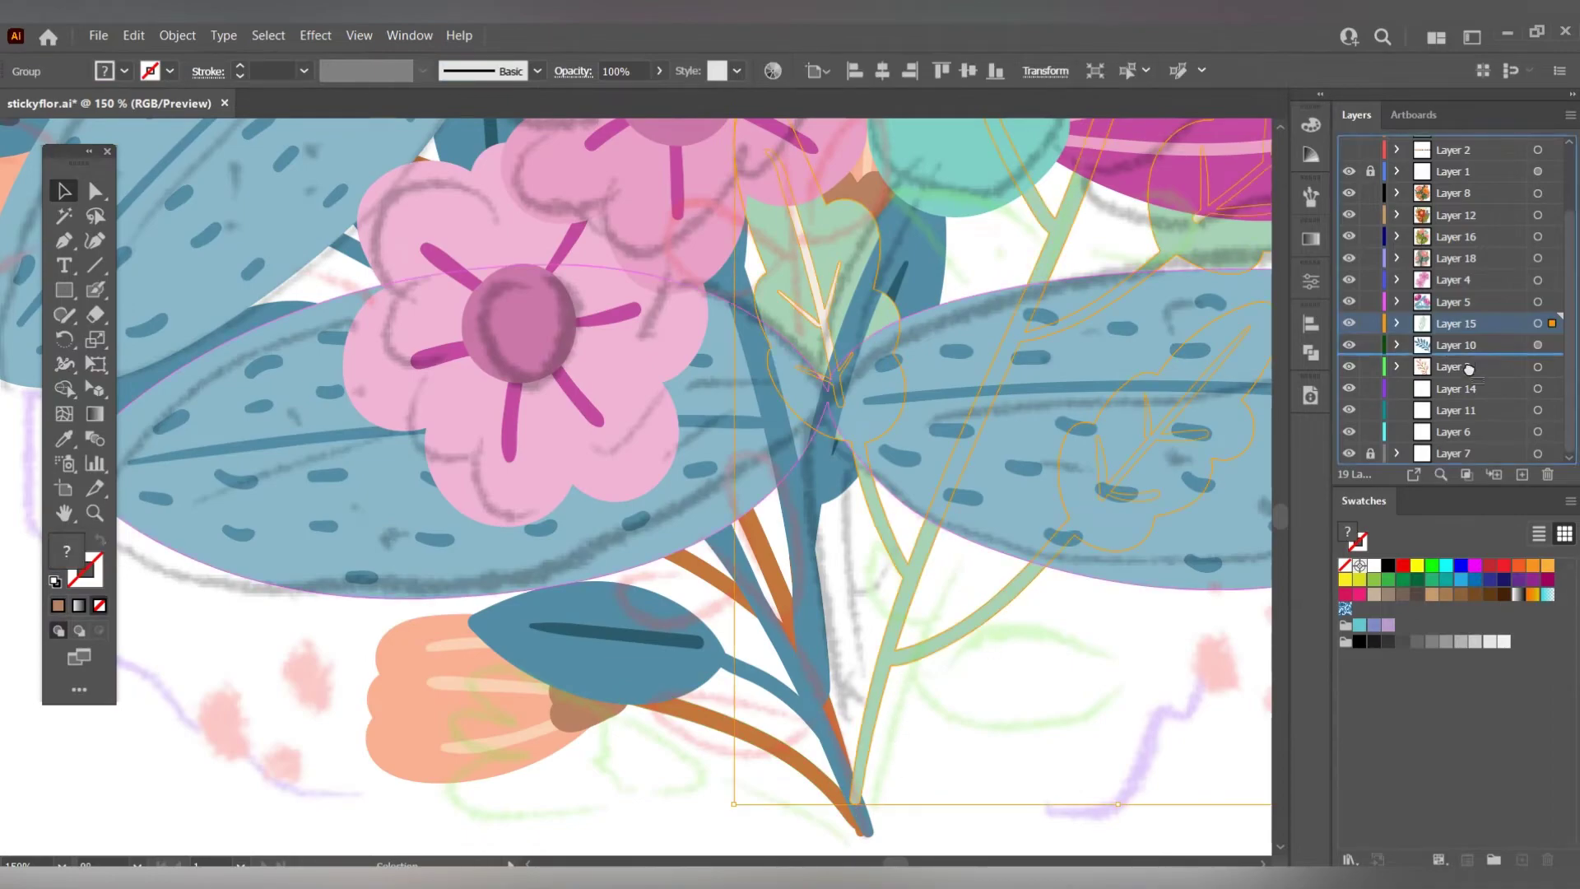
Nudge the orange stem into position, then deselect it.
{"action": "scroll", "coordinate": [846, 614], "scroll_direction": "down", "scroll_amount": 2}
{"action": "left_click", "coordinate": [846, 614]}
{"action": "scroll", "coordinate": [962, 629], "scroll_direction": "up", "scroll_amount": 2}
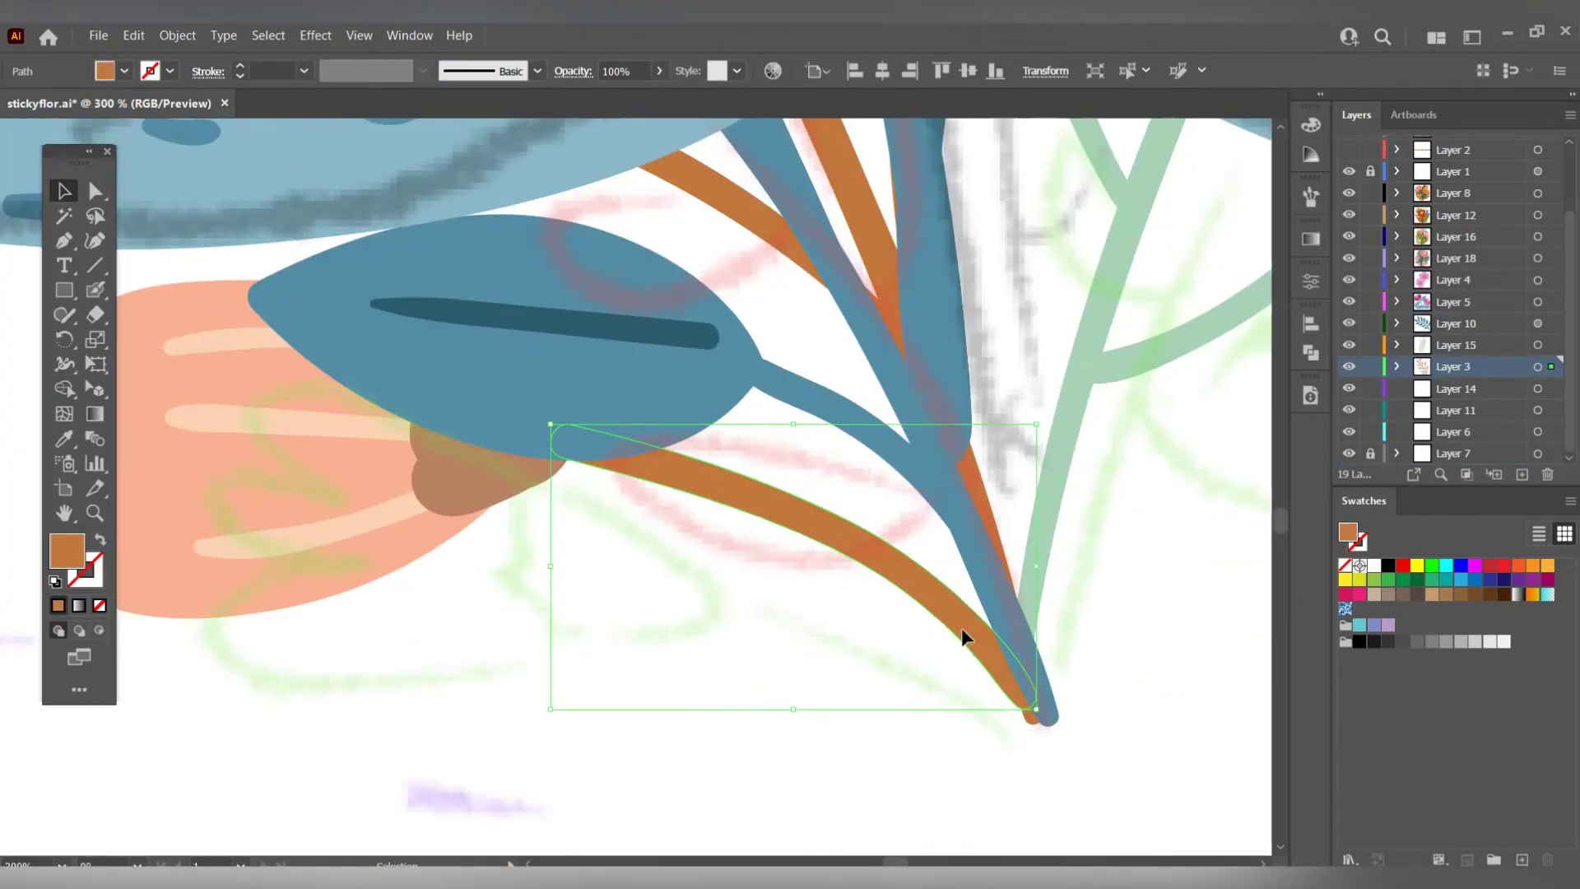
{"action": "left_click_drag", "start_coordinate": [1024, 709], "coordinate": [1054, 723]}
{"action": "scroll", "coordinate": [1054, 723], "scroll_direction": "down", "scroll_amount": 10}
{"action": "left_click", "coordinate": [1144, 495]}
Eyedrop the teal palette circle as the fill colour.
{"action": "scroll", "coordinate": [1078, 375], "scroll_direction": "up", "scroll_amount": 2}
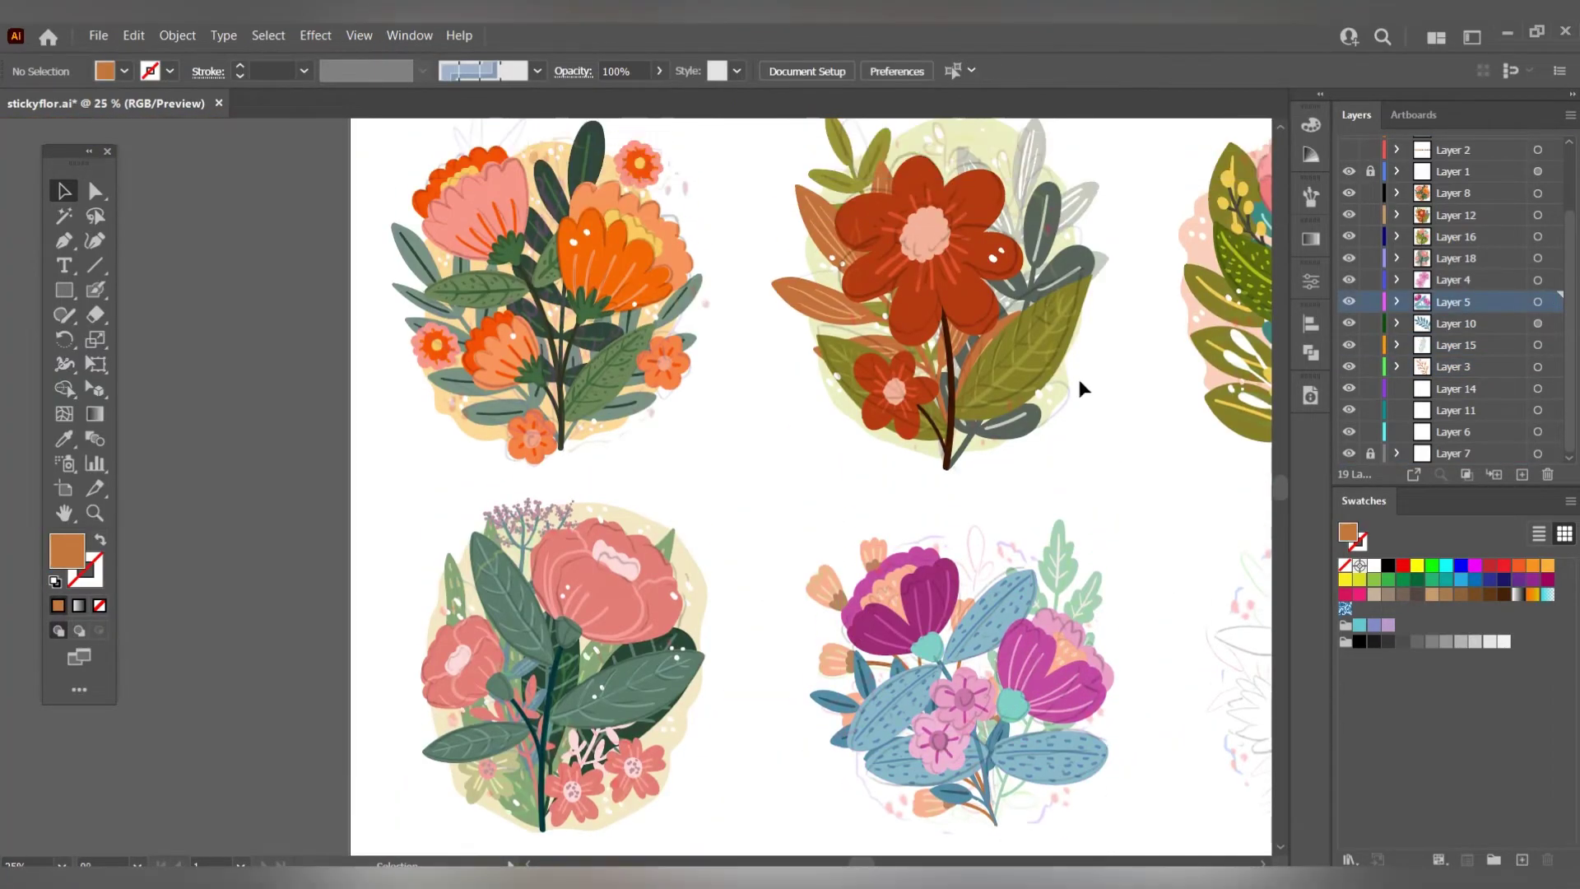
{"action": "scroll", "coordinate": [772, 418], "scroll_direction": "down", "scroll_amount": 3}
{"action": "scroll", "coordinate": [861, 449], "scroll_direction": "up", "scroll_amount": 1}
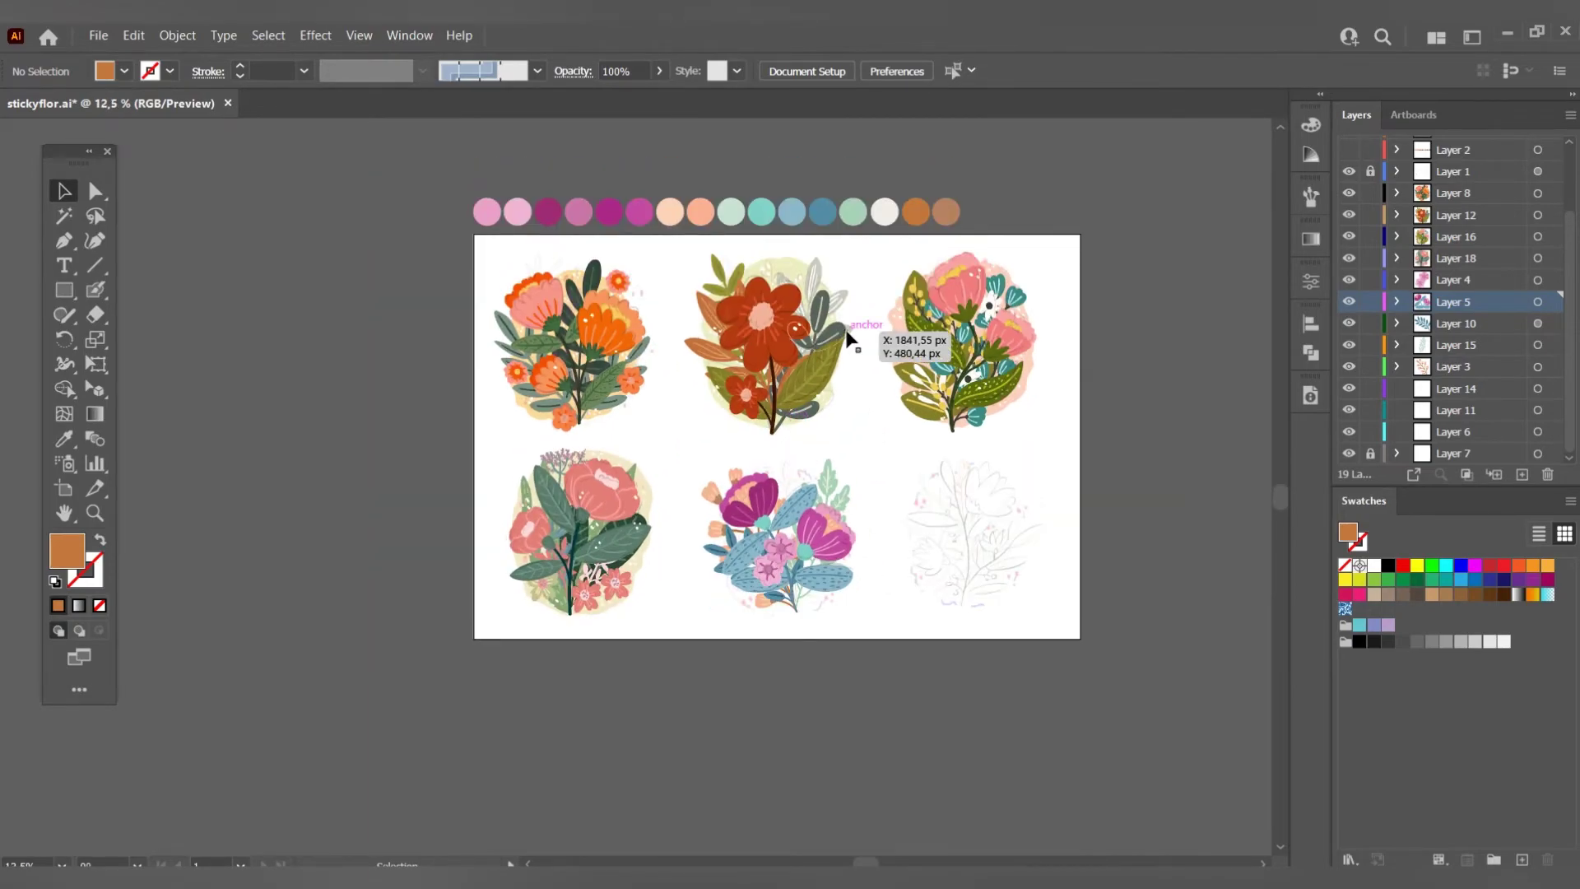
{"action": "scroll", "coordinate": [856, 445], "scroll_direction": "up", "scroll_amount": 3}
{"action": "scroll", "coordinate": [837, 485], "scroll_direction": "down", "scroll_amount": 3}
{"action": "key", "text": "i"}
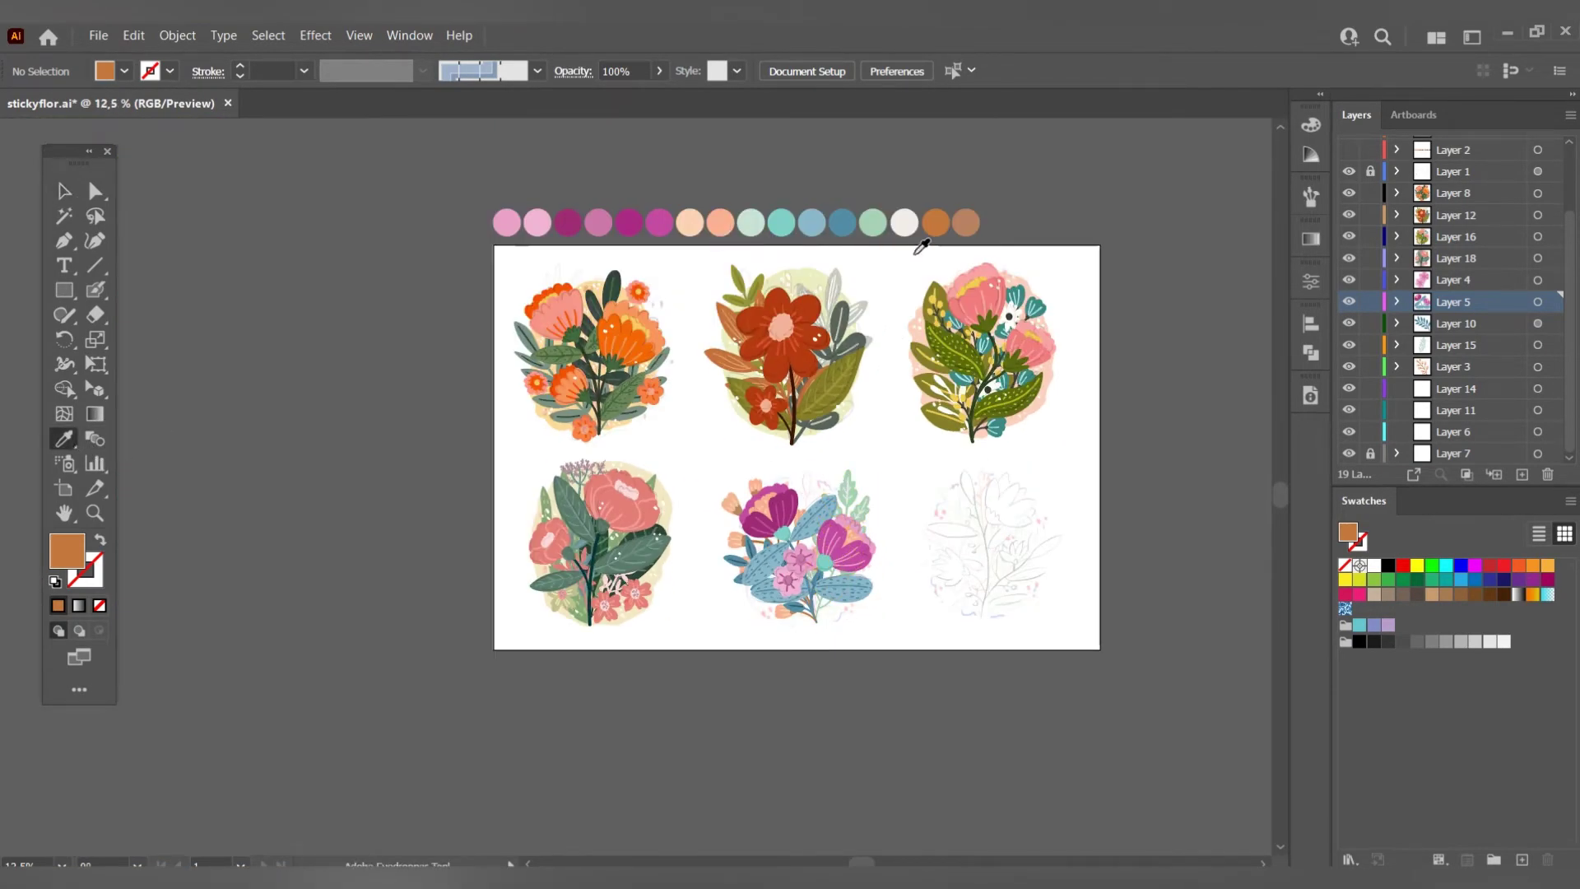
{"action": "scroll", "coordinate": [814, 527], "scroll_direction": "up", "scroll_amount": 5}
{"action": "scroll", "coordinate": [878, 490], "scroll_direction": "down", "scroll_amount": 4}
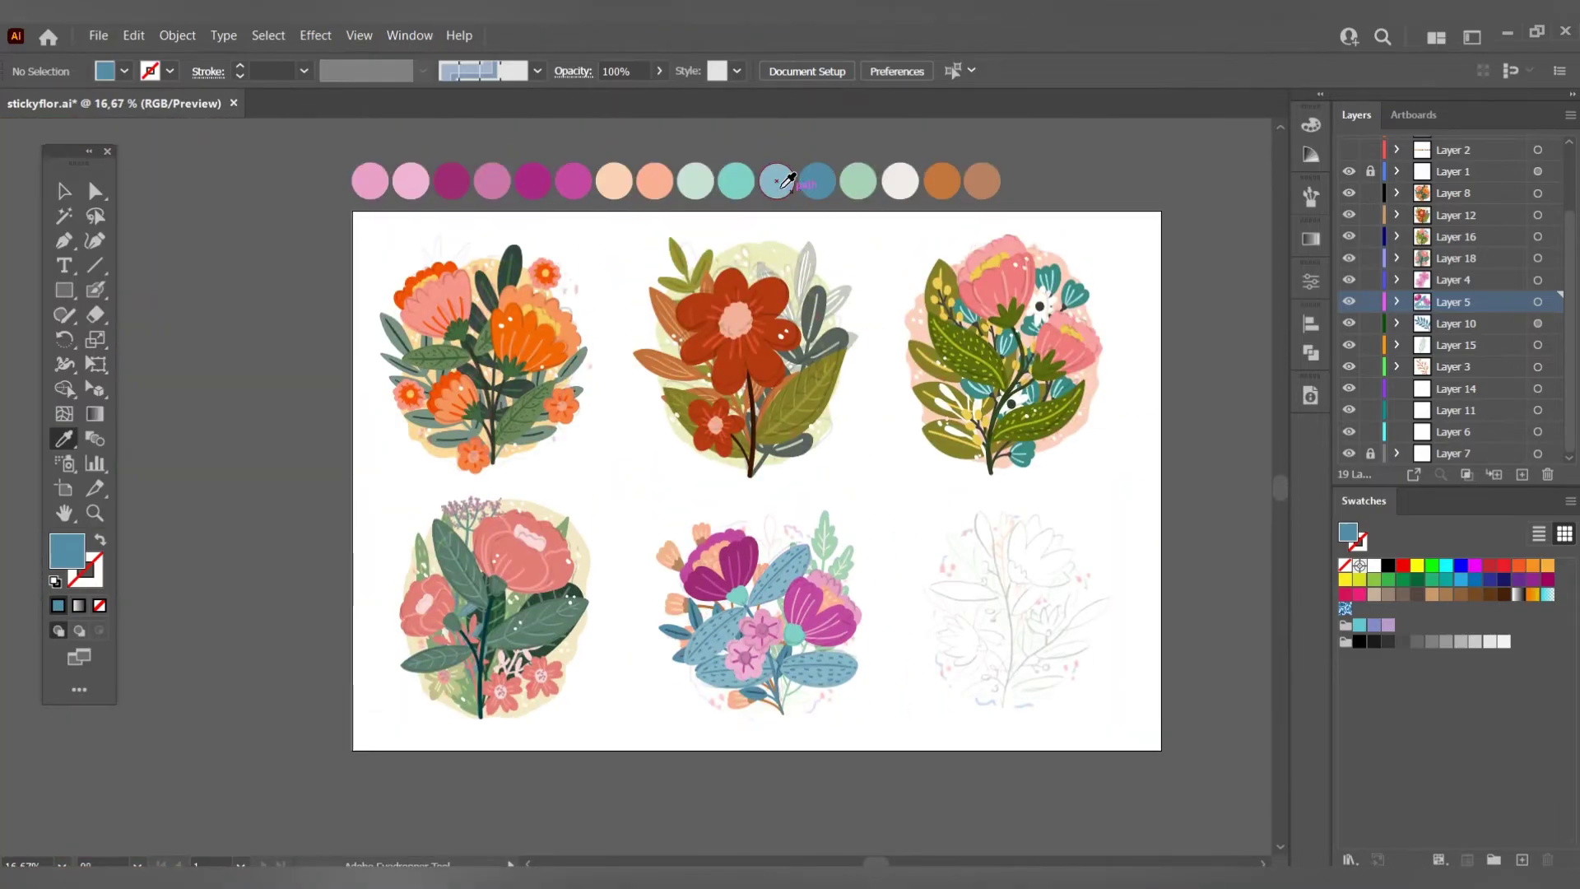
{"action": "left_click", "coordinate": [735, 180]}
{"action": "scroll", "coordinate": [781, 478], "scroll_direction": "up", "scroll_amount": 3}
{"action": "scroll", "coordinate": [882, 534], "scroll_direction": "down", "scroll_amount": 2}
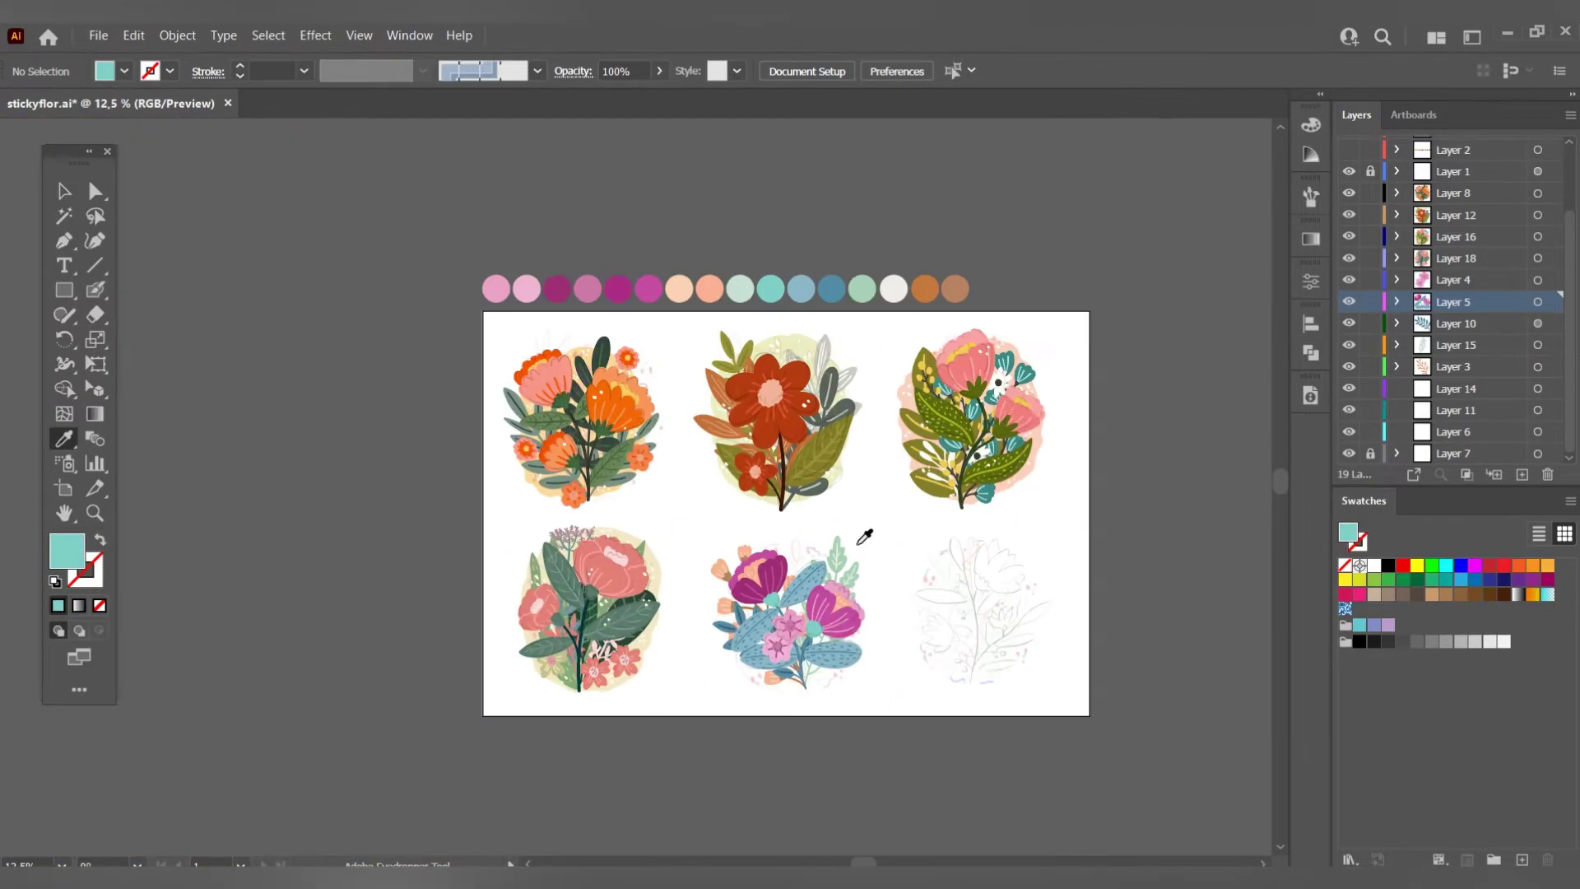
Hide the bouquet layers and paint the sprig's stem and top leaf over the sketch.
{"action": "left_click_drag", "start_coordinate": [1349, 301], "coordinate": [1349, 280]}
{"action": "scroll", "coordinate": [804, 582], "scroll_direction": "up", "scroll_amount": 3}
{"action": "key", "text": "shift+b"}
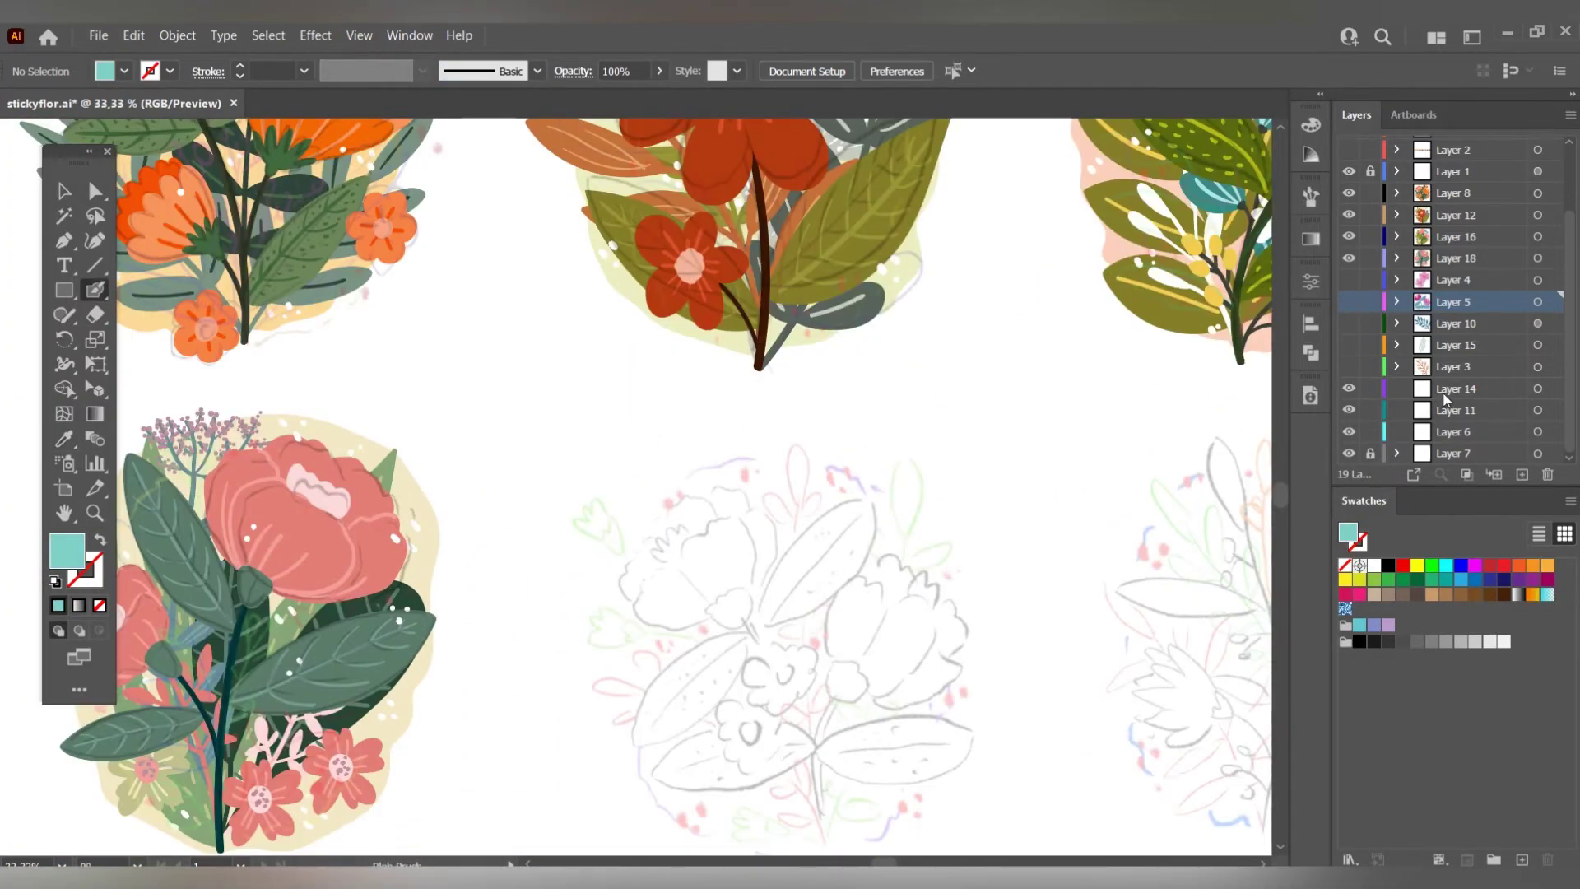
{"action": "left_click_drag", "start_coordinate": [806, 502], "coordinate": [806, 500]}
{"action": "scroll", "coordinate": [772, 474], "scroll_direction": "down", "scroll_amount": 1}
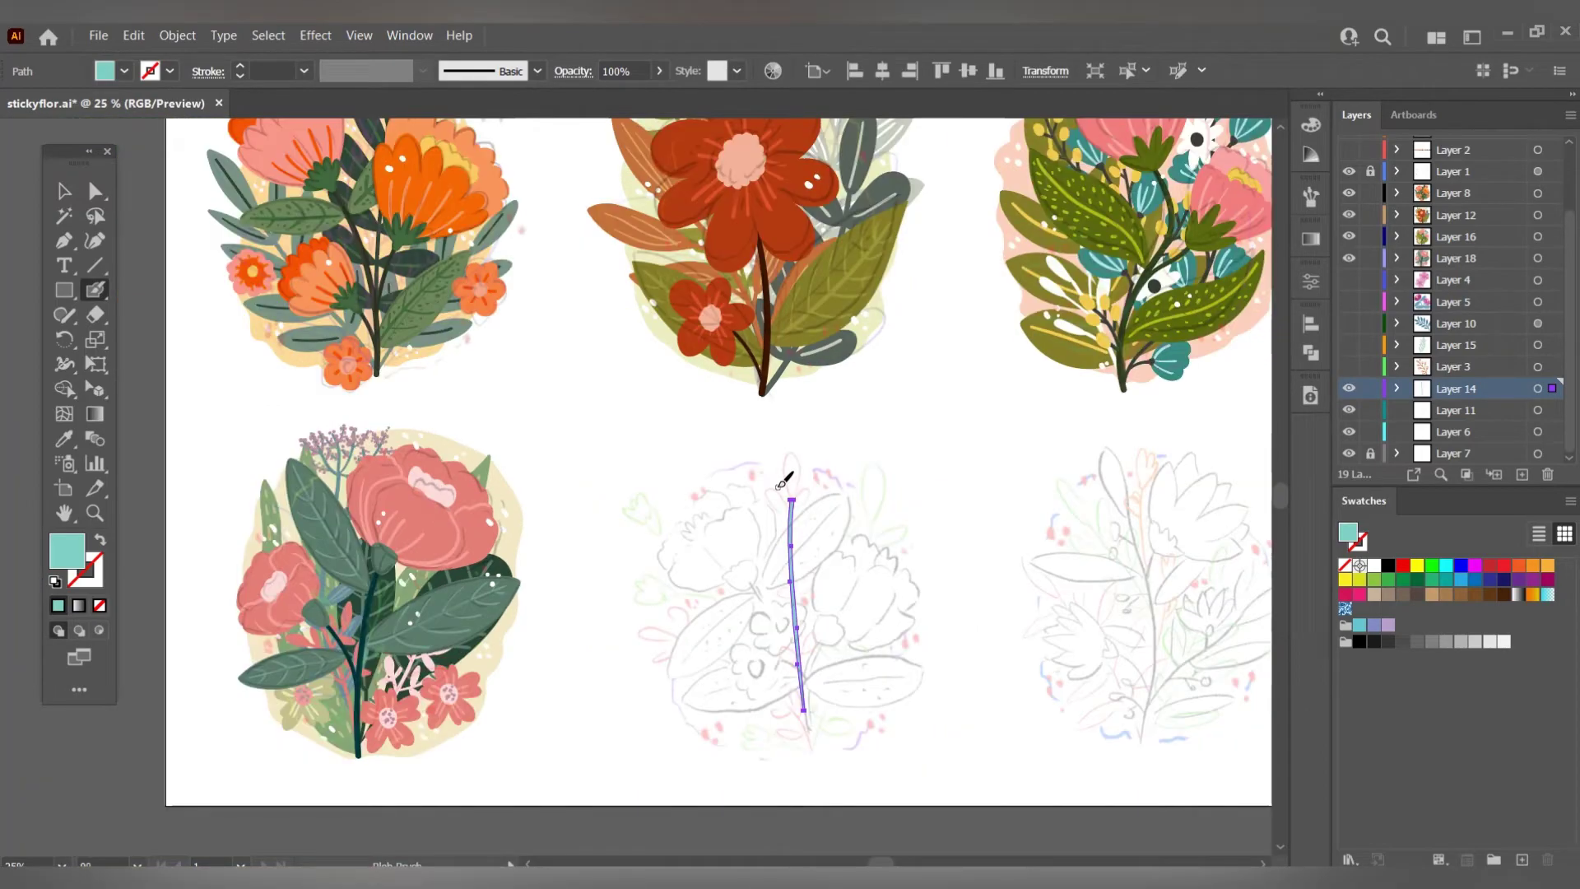
{"action": "scroll", "coordinate": [782, 483], "scroll_direction": "up", "scroll_amount": 1}
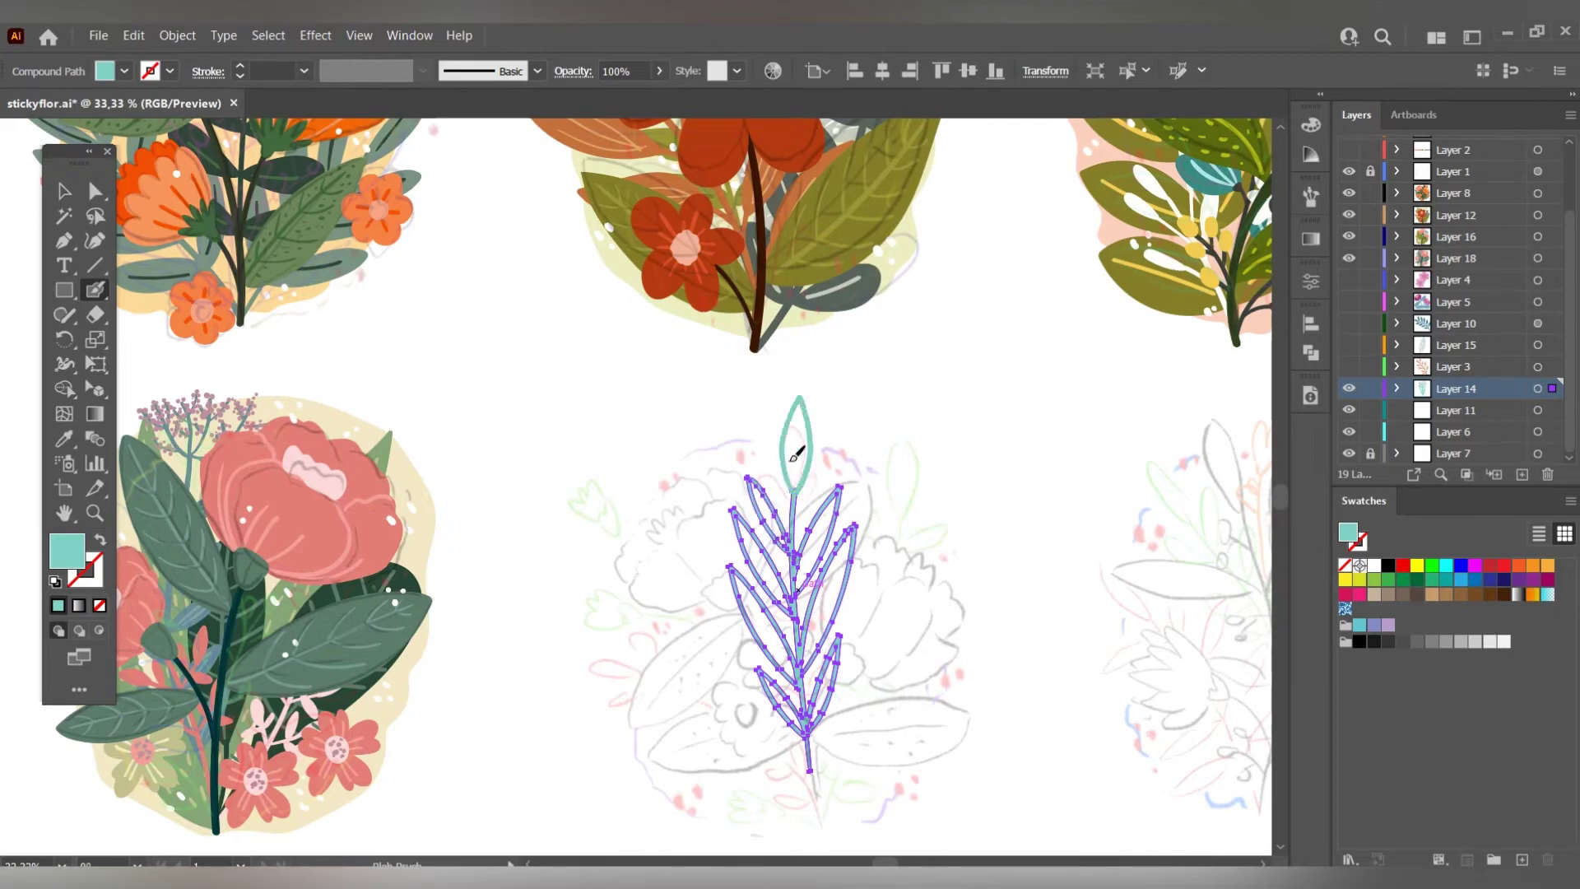
{"action": "scroll", "coordinate": [795, 452], "scroll_direction": "up", "scroll_amount": 3}
{"action": "scroll", "coordinate": [823, 411], "scroll_direction": "down", "scroll_amount": 1}
{"action": "key", "text": "ctrl+z"}
{"action": "mouse_move", "coordinate": [777, 531]}
{"action": "left_mouse_down"}
{"action": "mouse_move", "coordinate": [748, 406]}
{"action": "mouse_move", "coordinate": [780, 424]}
{"action": "left_mouse_up"}
Rotate the leaf group slightly, settling it at 355.72°.
{"action": "key", "text": "a"}
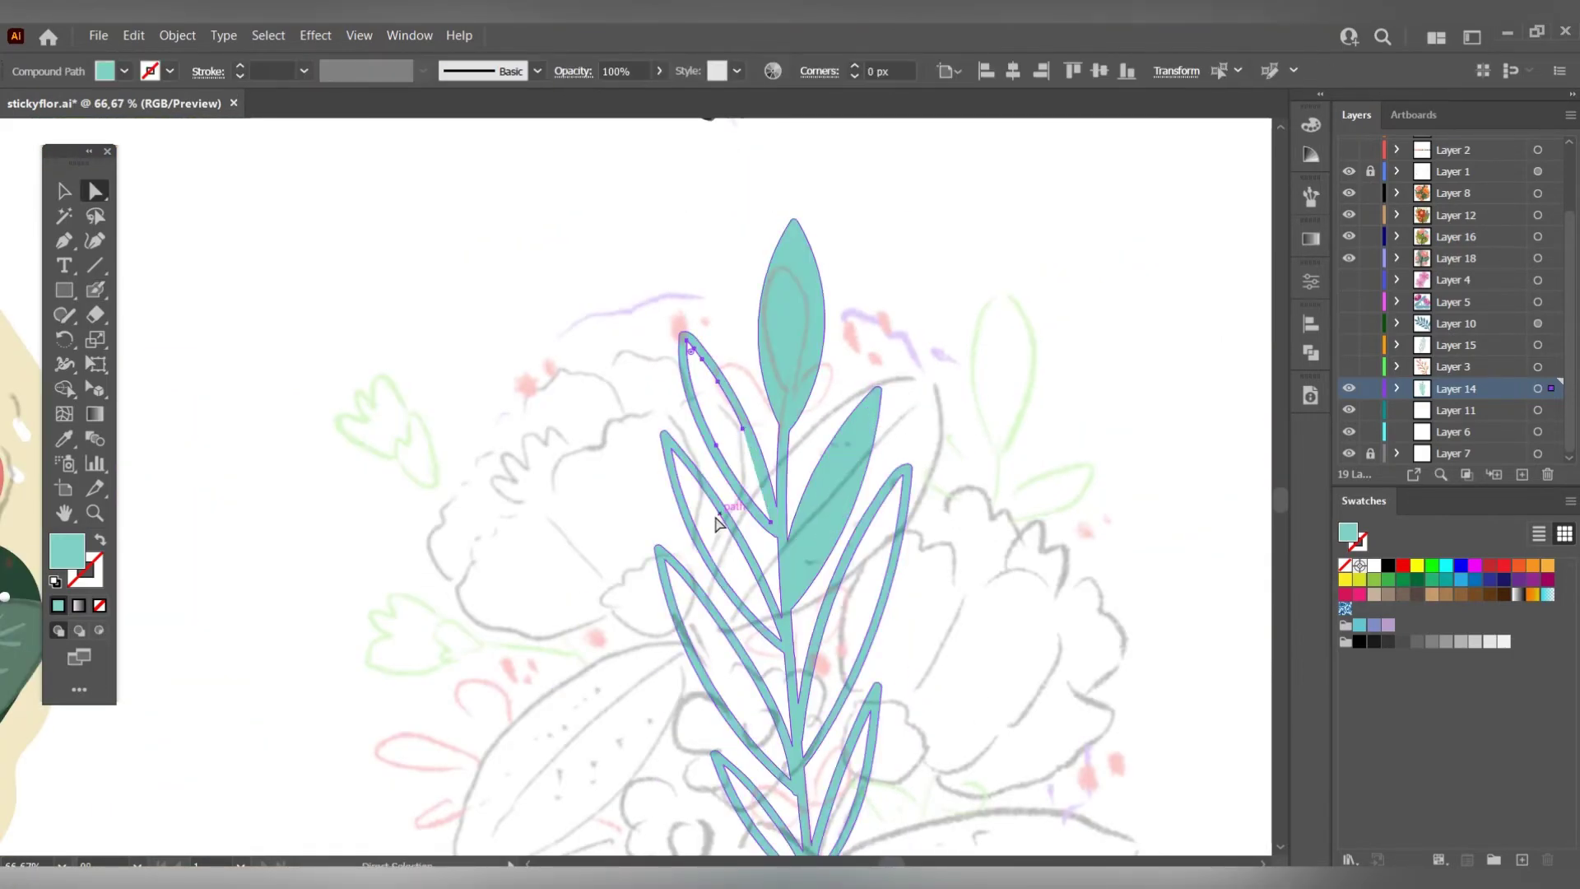
{"action": "key", "text": "ctrl+0"}
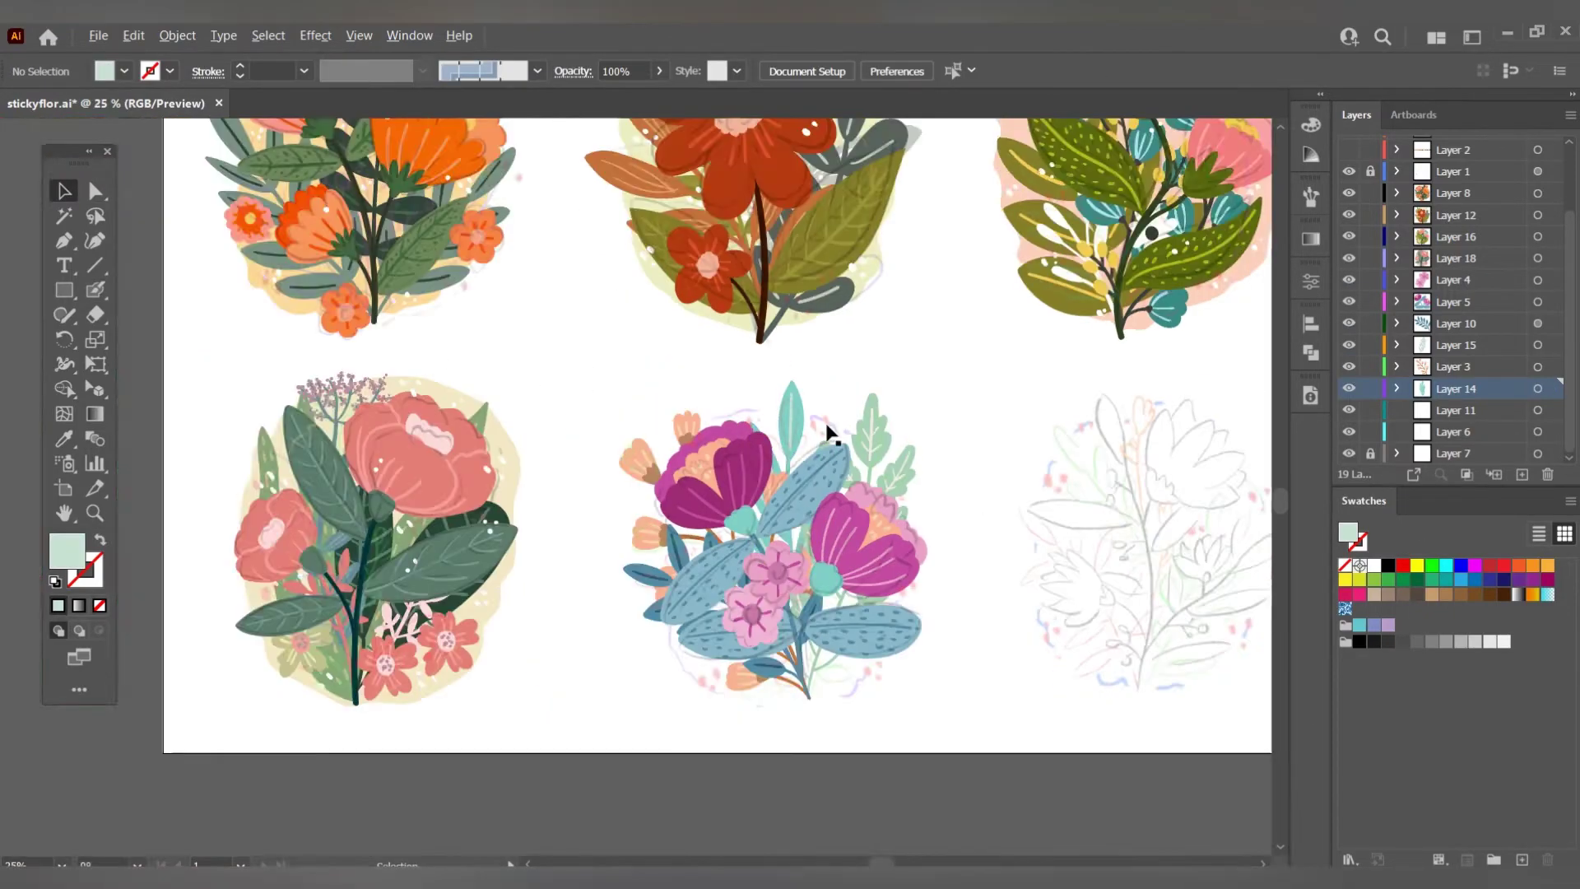
{"action": "scroll", "coordinate": [827, 430], "scroll_direction": "up", "scroll_amount": 3}
{"action": "left_click_drag", "start_coordinate": [821, 348], "coordinate": [810, 382]}
{"action": "left_click_drag", "start_coordinate": [906, 258], "coordinate": [928, 272]}
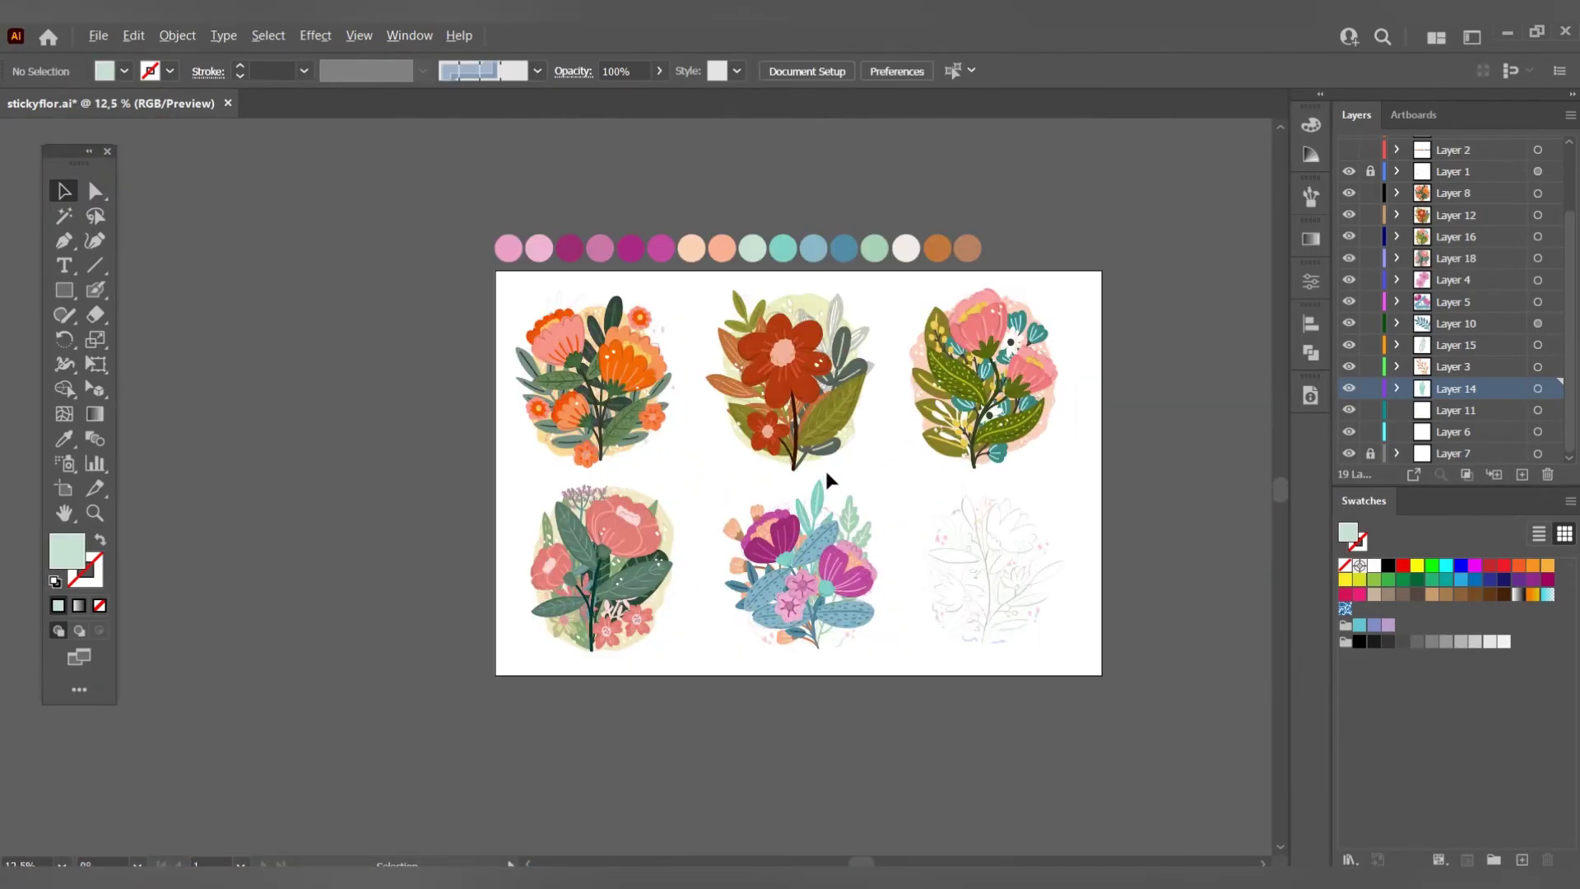
{"action": "scroll", "coordinate": [821, 416], "scroll_direction": "up", "scroll_amount": 1}
{"action": "scroll", "coordinate": [206, 507], "scroll_direction": "up", "scroll_amount": 1}
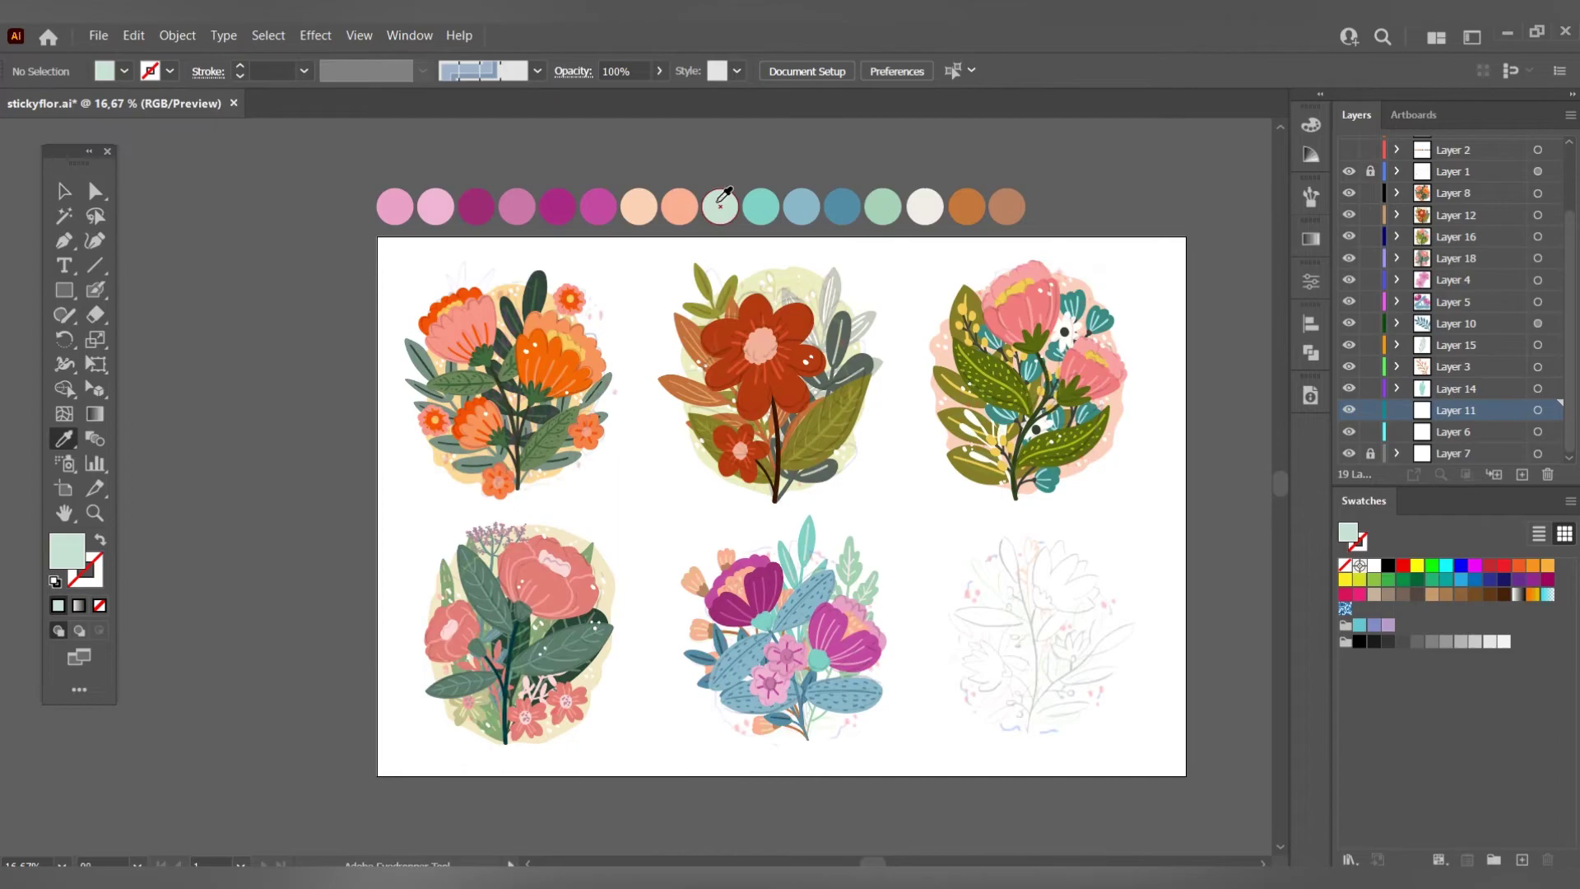
{"action": "scroll", "coordinate": [781, 695], "scroll_direction": "up", "scroll_amount": 1}
Paint the mint backing shape down the bouquet's left and right edges, keeping it mint after a peach trial.
{"action": "key", "text": "shift+b"}
{"action": "left_click_drag", "start_coordinate": [802, 467], "coordinate": [681, 685]}
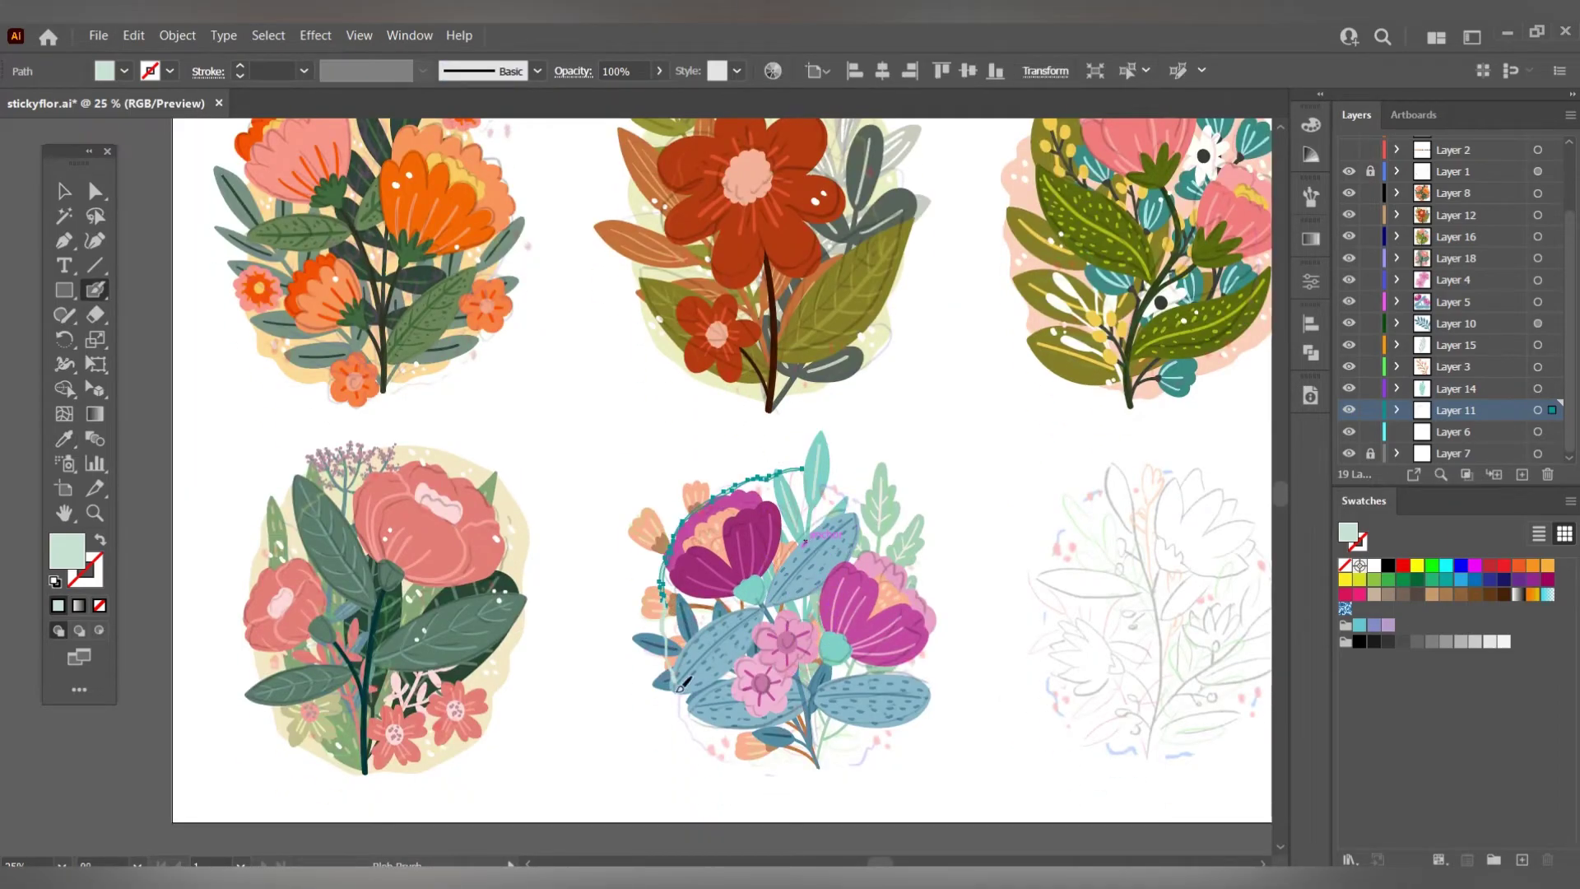
{"action": "left_click_drag", "start_coordinate": [803, 465], "coordinate": [823, 764]}
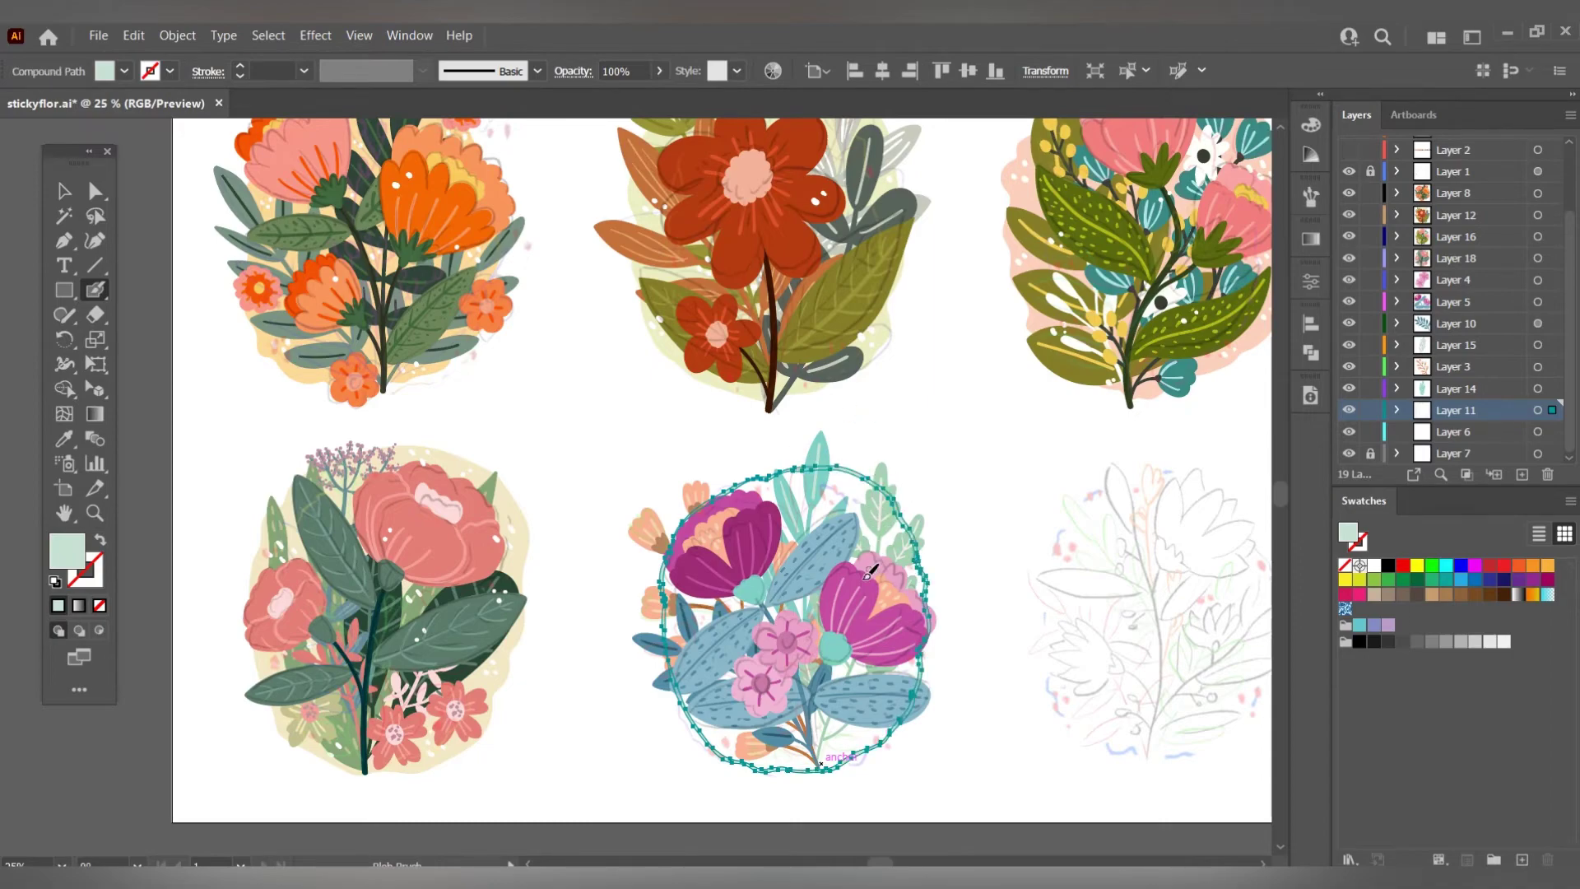
{"action": "key", "text": "ctrl+minus"}
{"action": "key", "text": "v"}
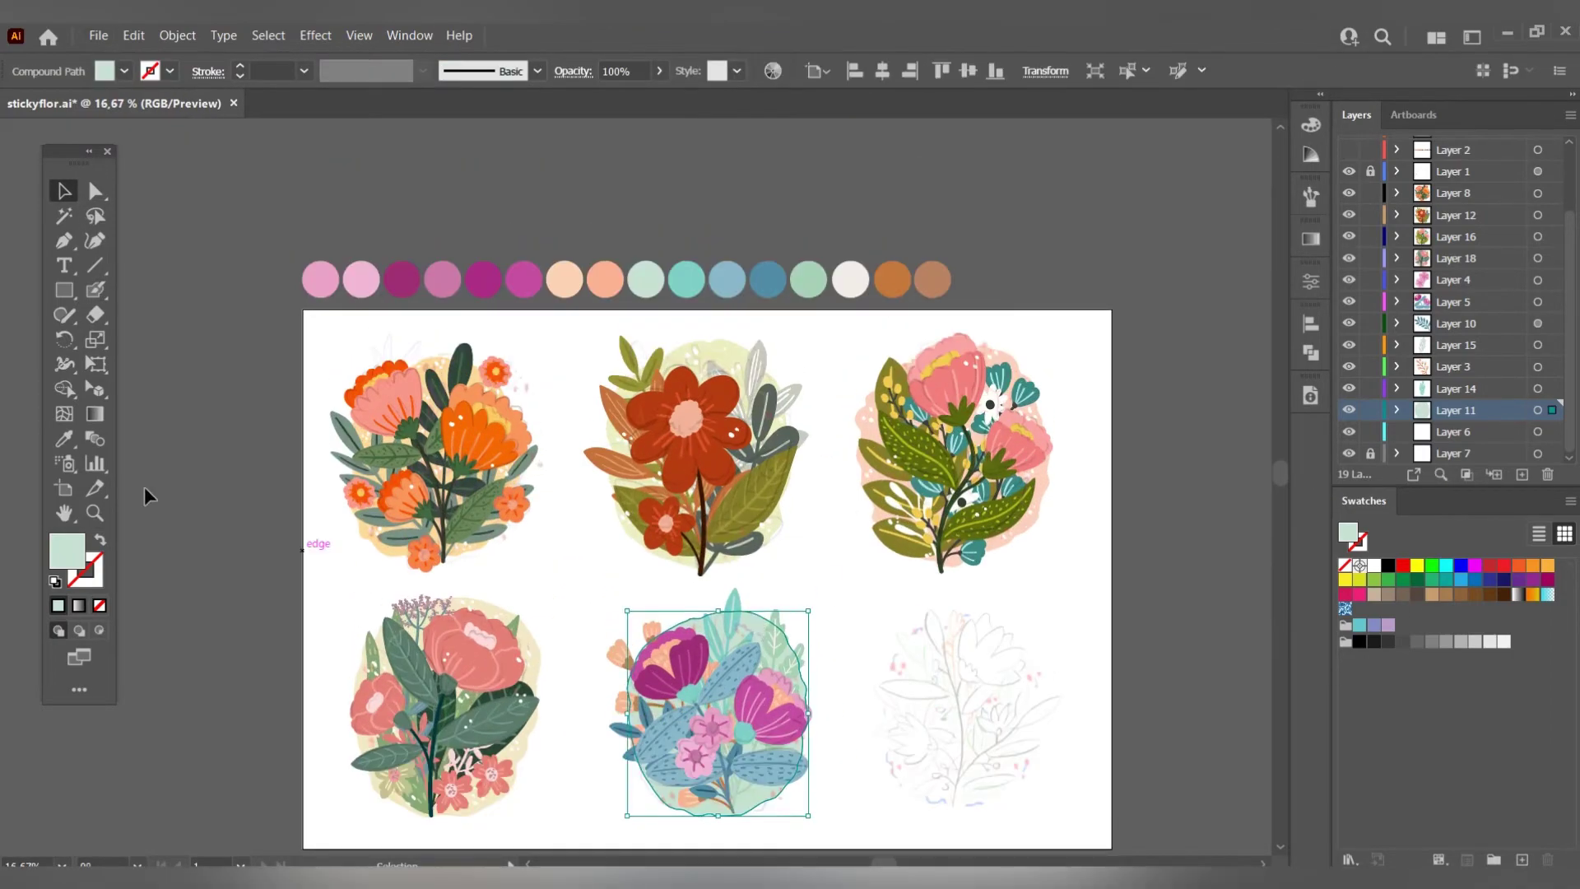
{"action": "key", "text": "i"}
{"action": "left_click", "coordinate": [564, 279]}
{"action": "key", "text": "ctrl+z"}
{"action": "scroll", "coordinate": [969, 282], "scroll_direction": "down", "scroll_amount": 3}
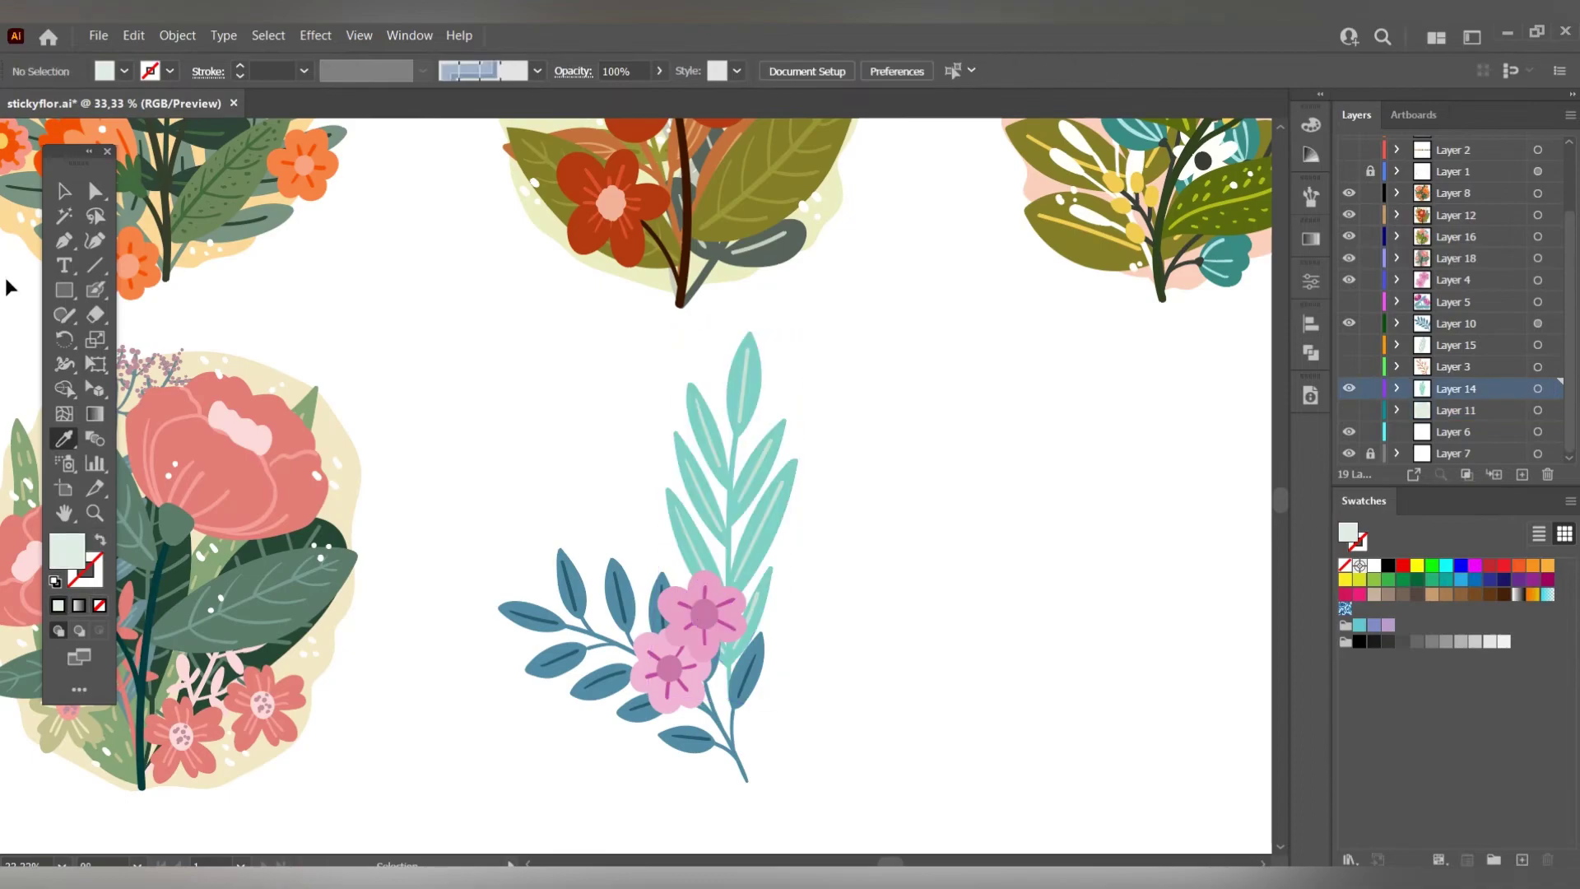
Recolour the sprig's teal leaves to dark blue.
{"action": "key", "text": "y"}
{"action": "left_click", "coordinate": [25, 511]}
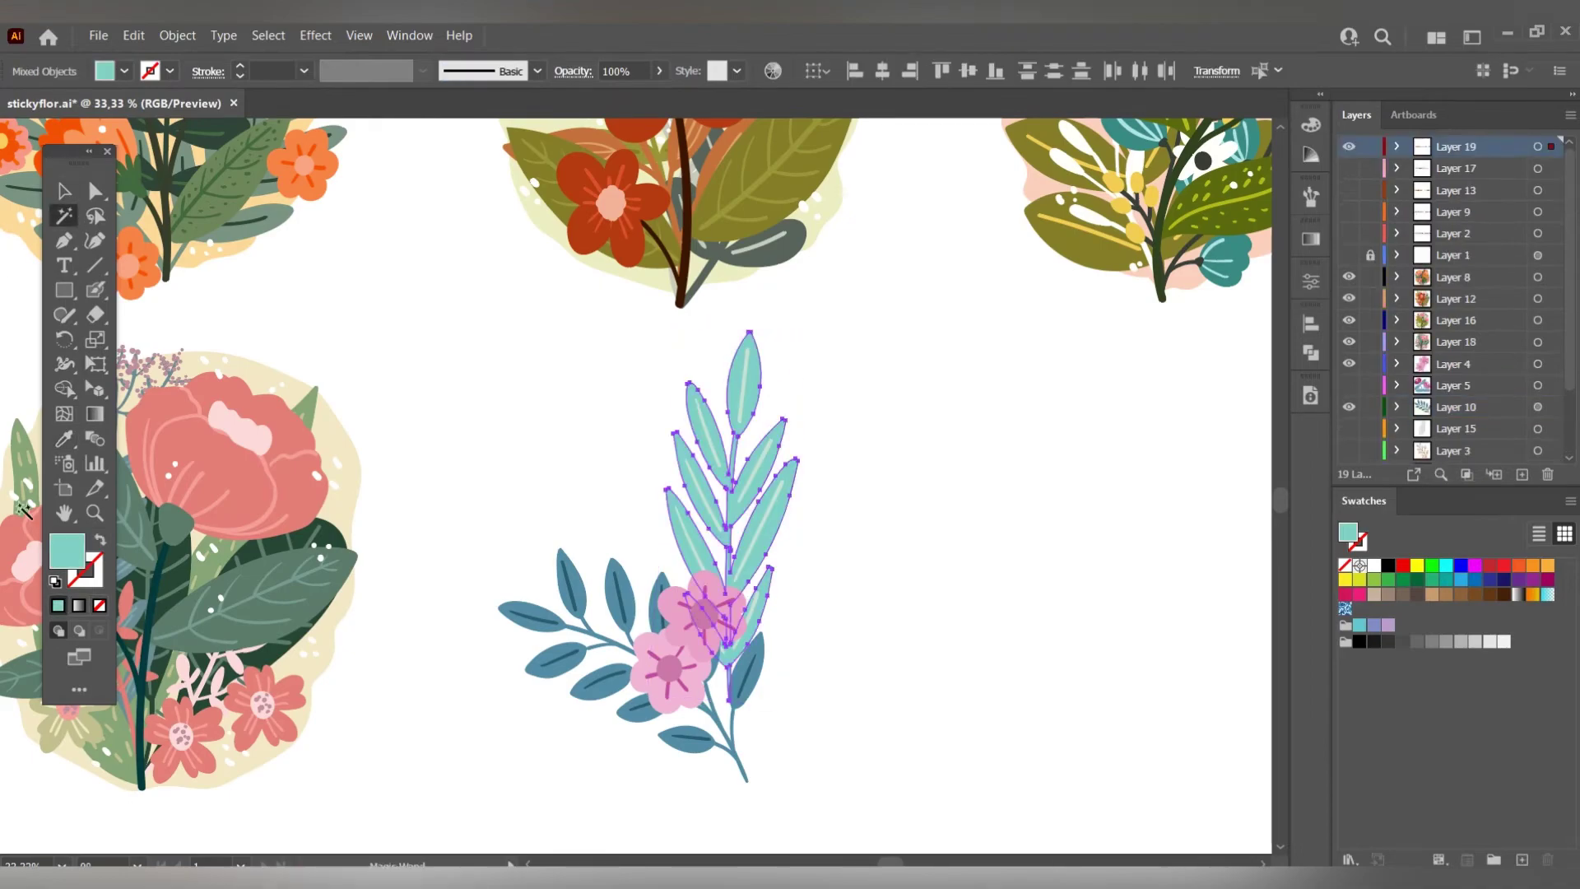
{"action": "key", "text": "i"}
{"action": "left_click", "coordinate": [613, 588]}
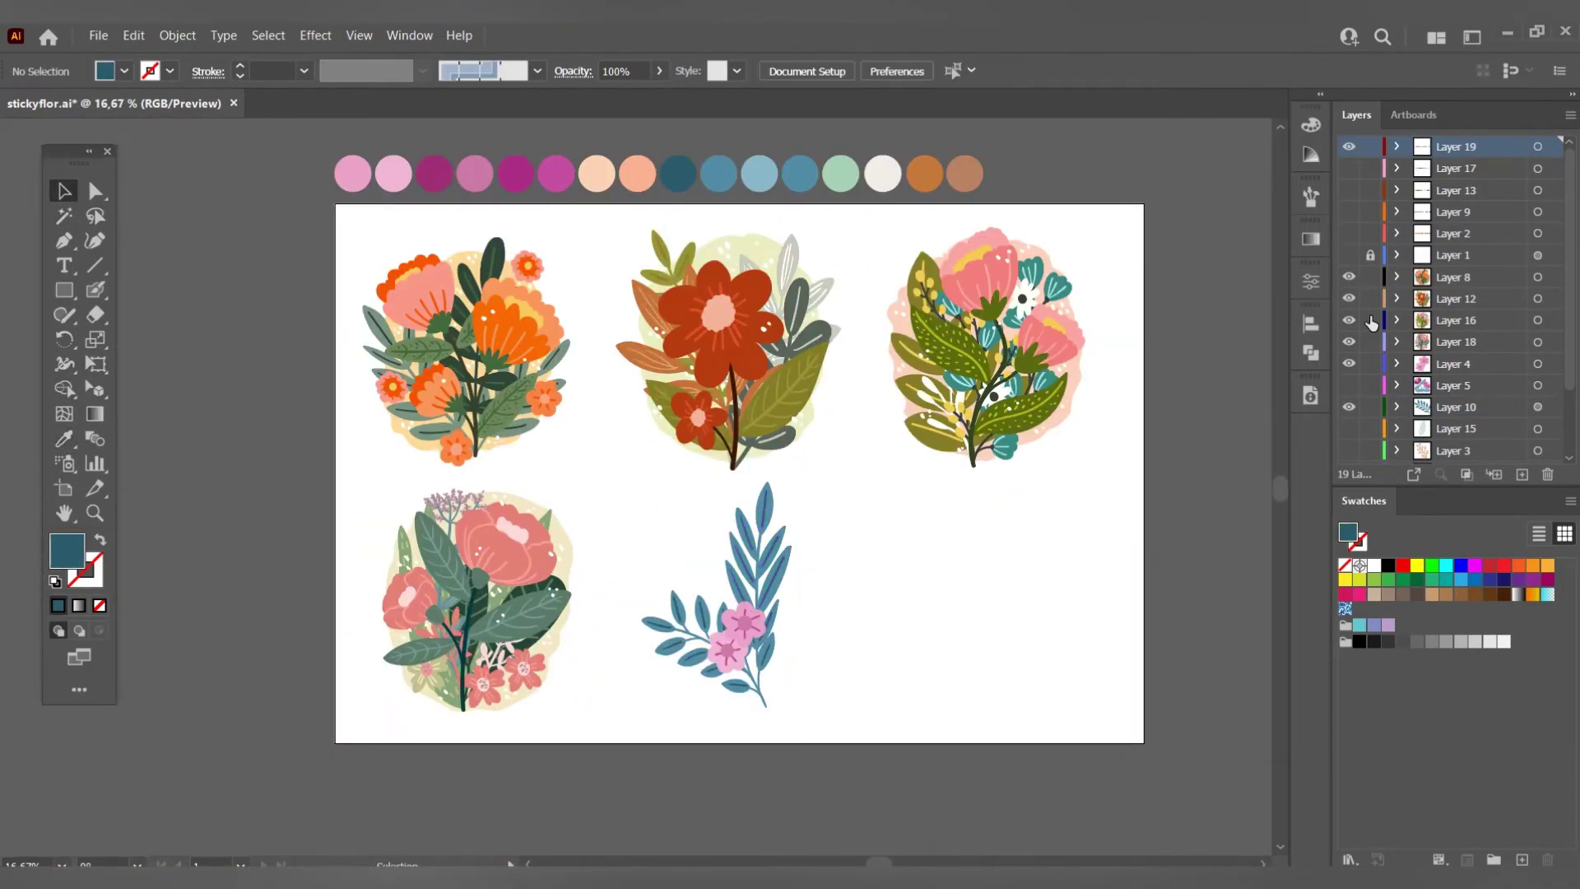
Show the hidden layers, including Layer 11's mint backing behind the bouquet.
{"action": "left_click_drag", "start_coordinate": [1349, 385], "coordinate": [1349, 450]}
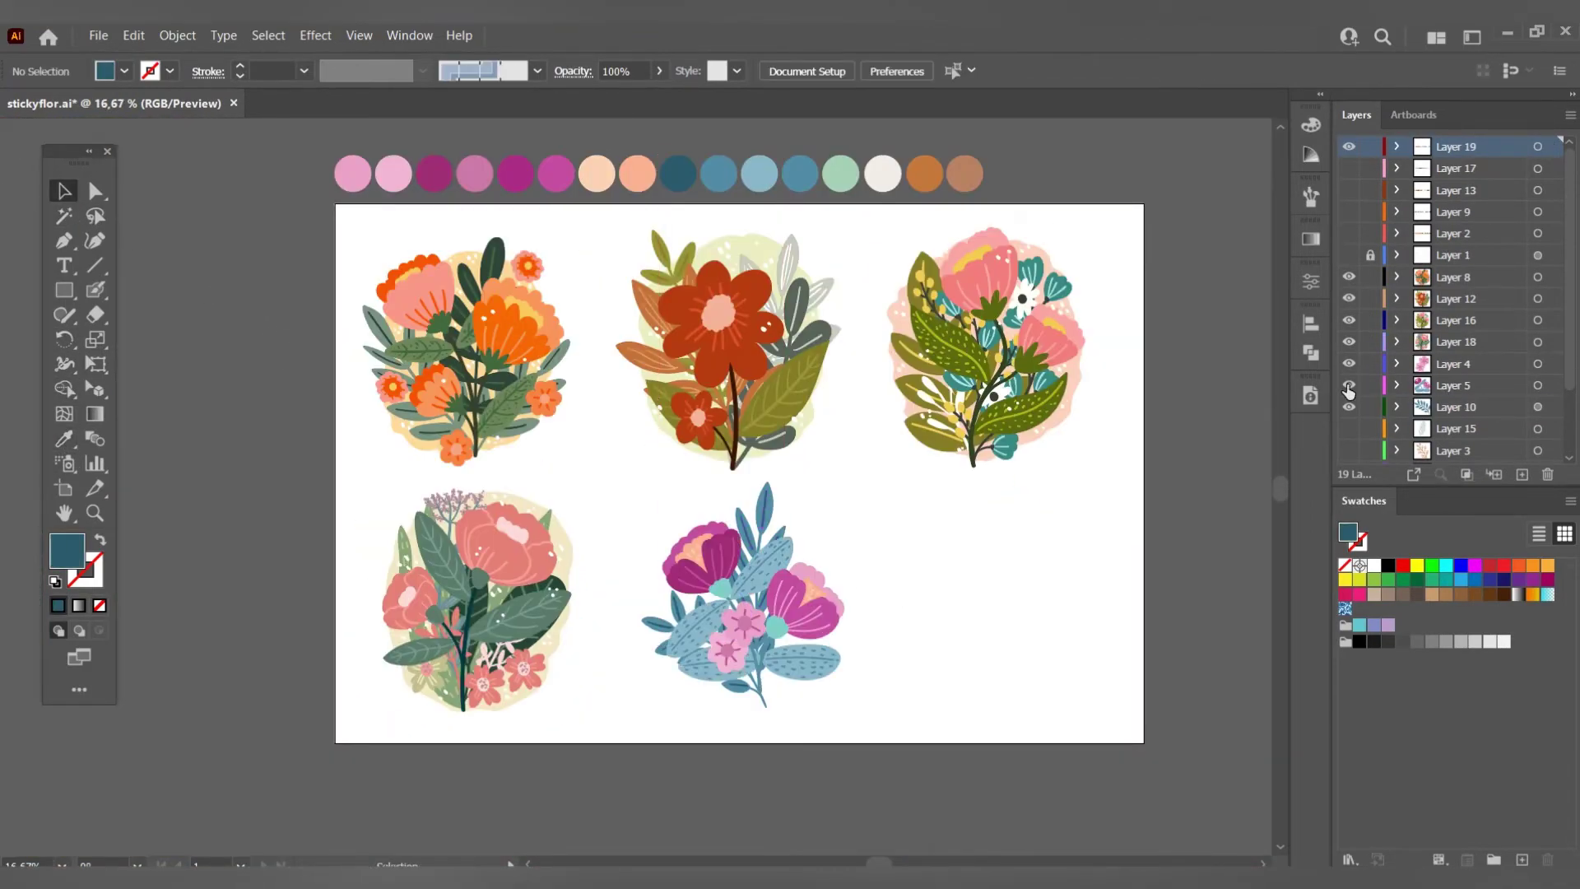
{"action": "scroll", "coordinate": [1448, 329], "scroll_direction": "down", "scroll_amount": 3}
{"action": "scroll", "coordinate": [928, 553], "scroll_direction": "down", "scroll_amount": 1}
{"action": "left_click", "coordinate": [1348, 410]}
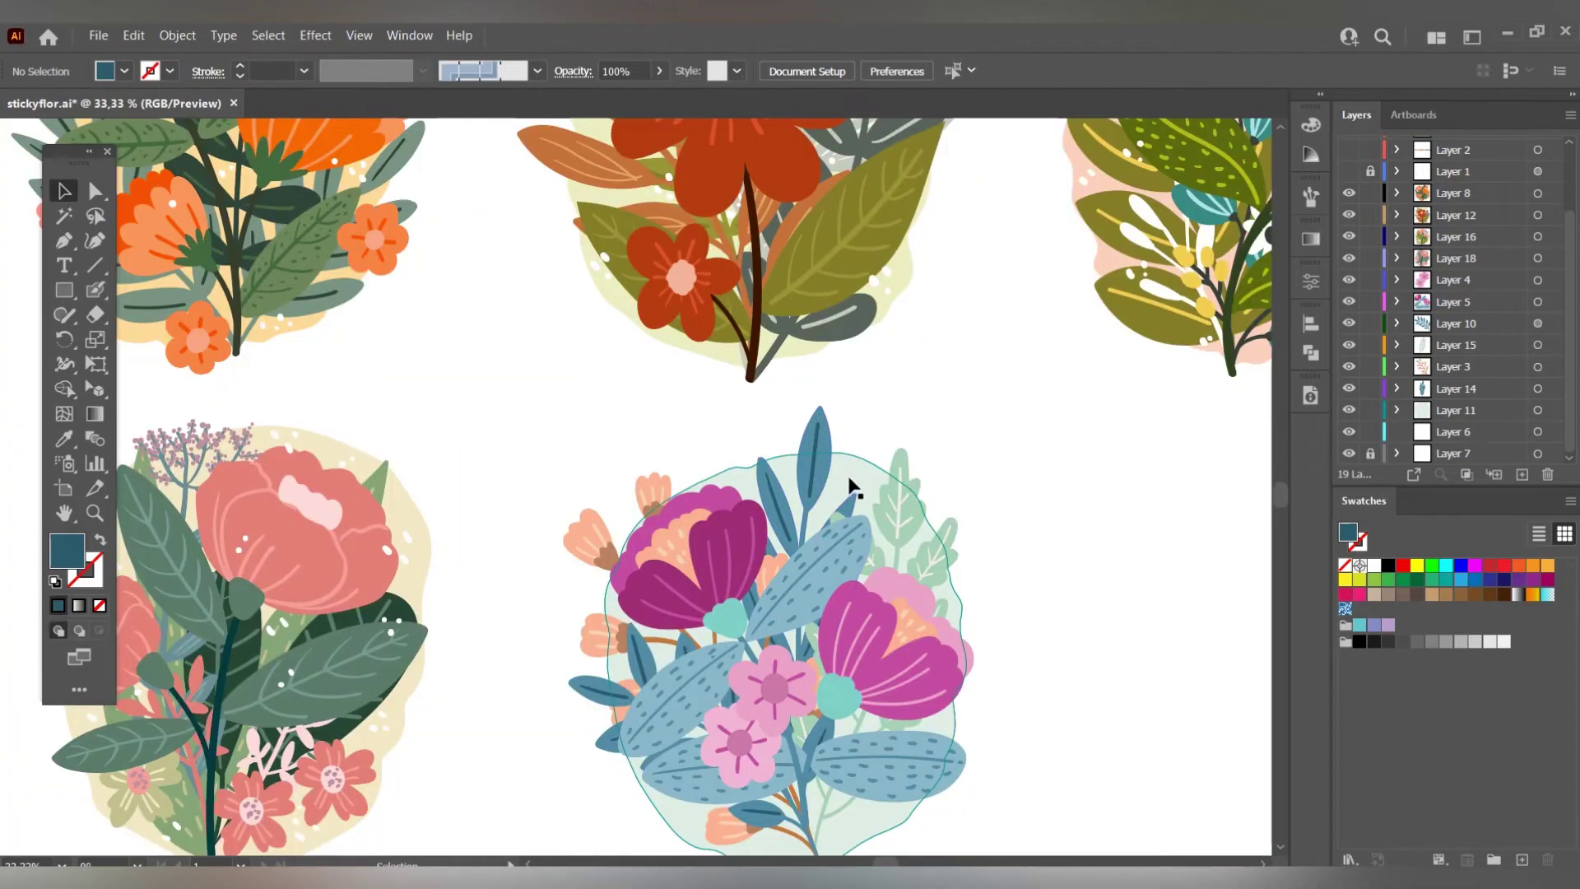
{"action": "scroll", "coordinate": [1035, 610], "scroll_direction": "up", "scroll_amount": 2}
{"action": "scroll", "coordinate": [1156, 267], "scroll_direction": "right", "scroll_amount": 5}
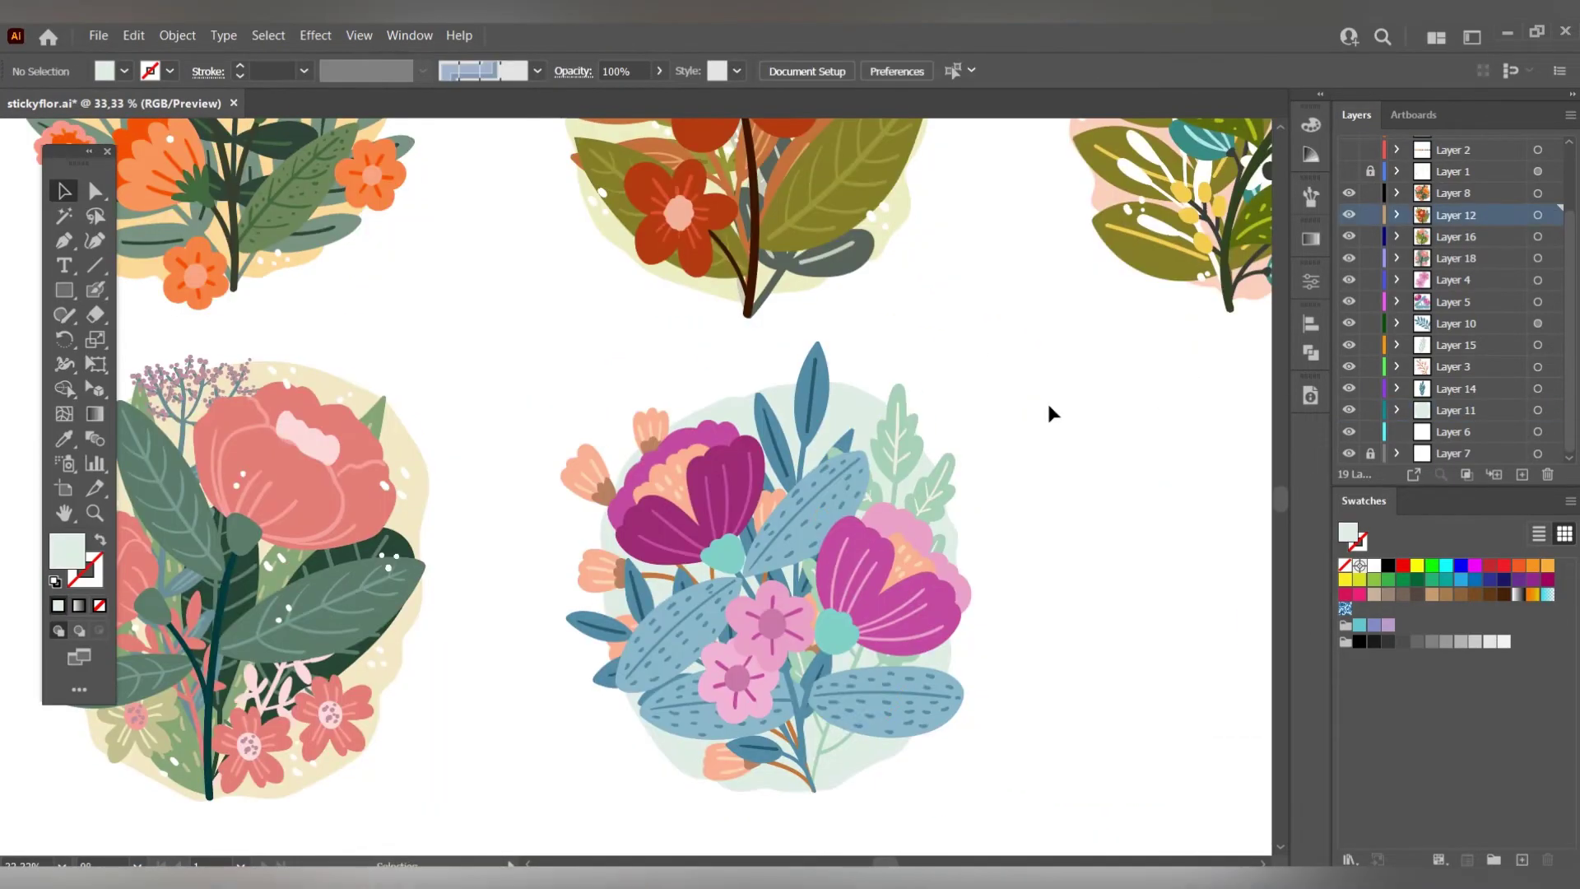
Add a new layer and dab white highlight dots on the bouquet.
{"action": "key", "text": "ctrl+l"}
{"action": "key", "text": "i"}
{"action": "left_click", "coordinate": [983, 371]}
{"action": "key", "text": "shift+b"}
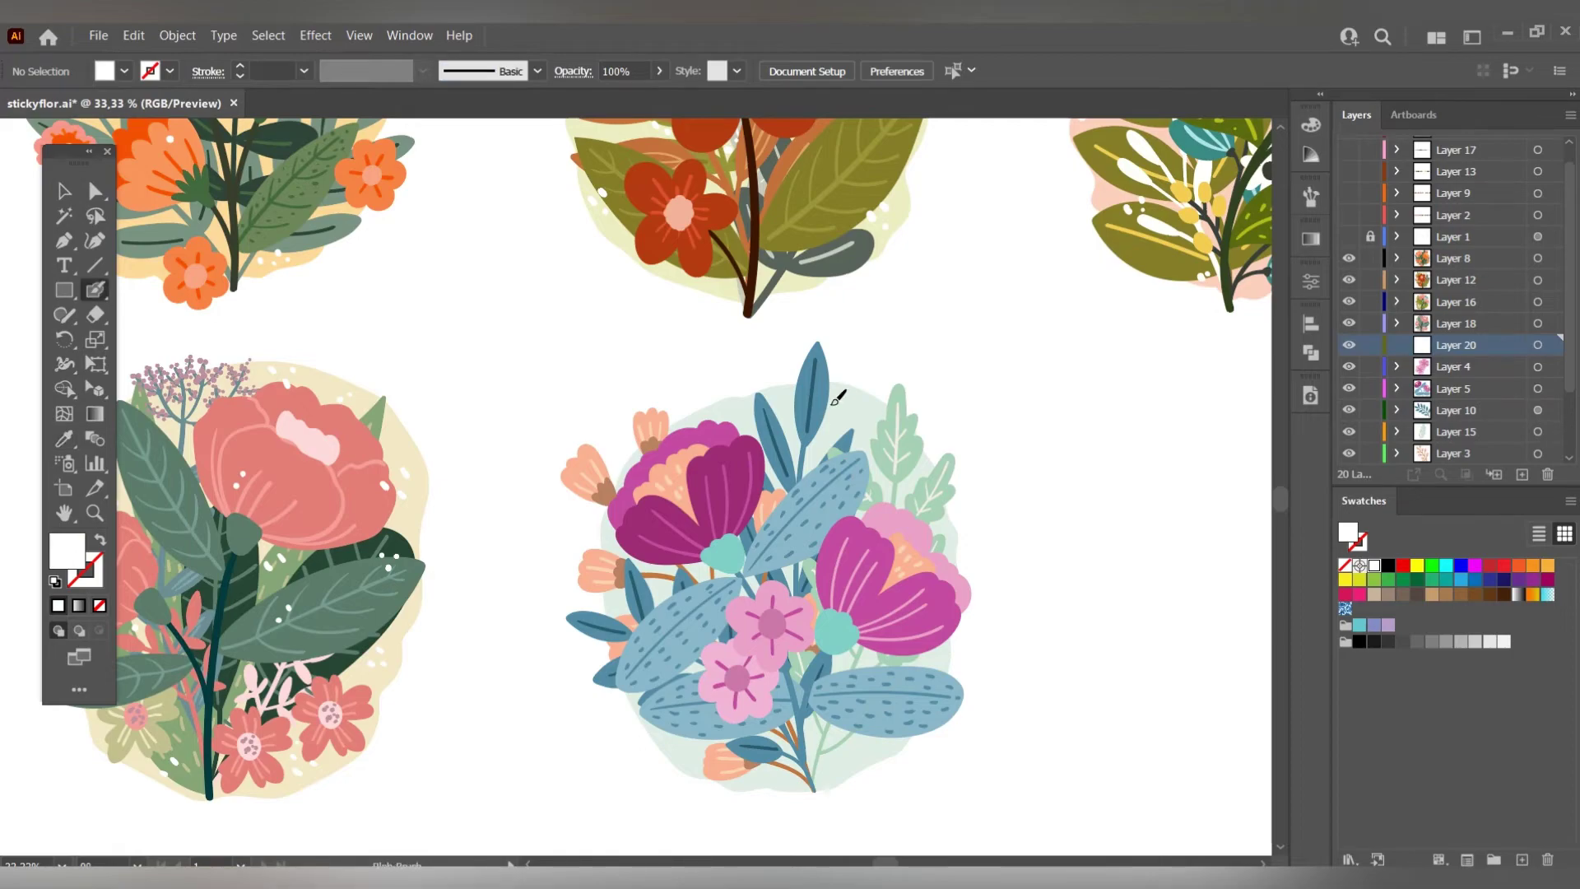
{"action": "left_click", "coordinate": [856, 419]}
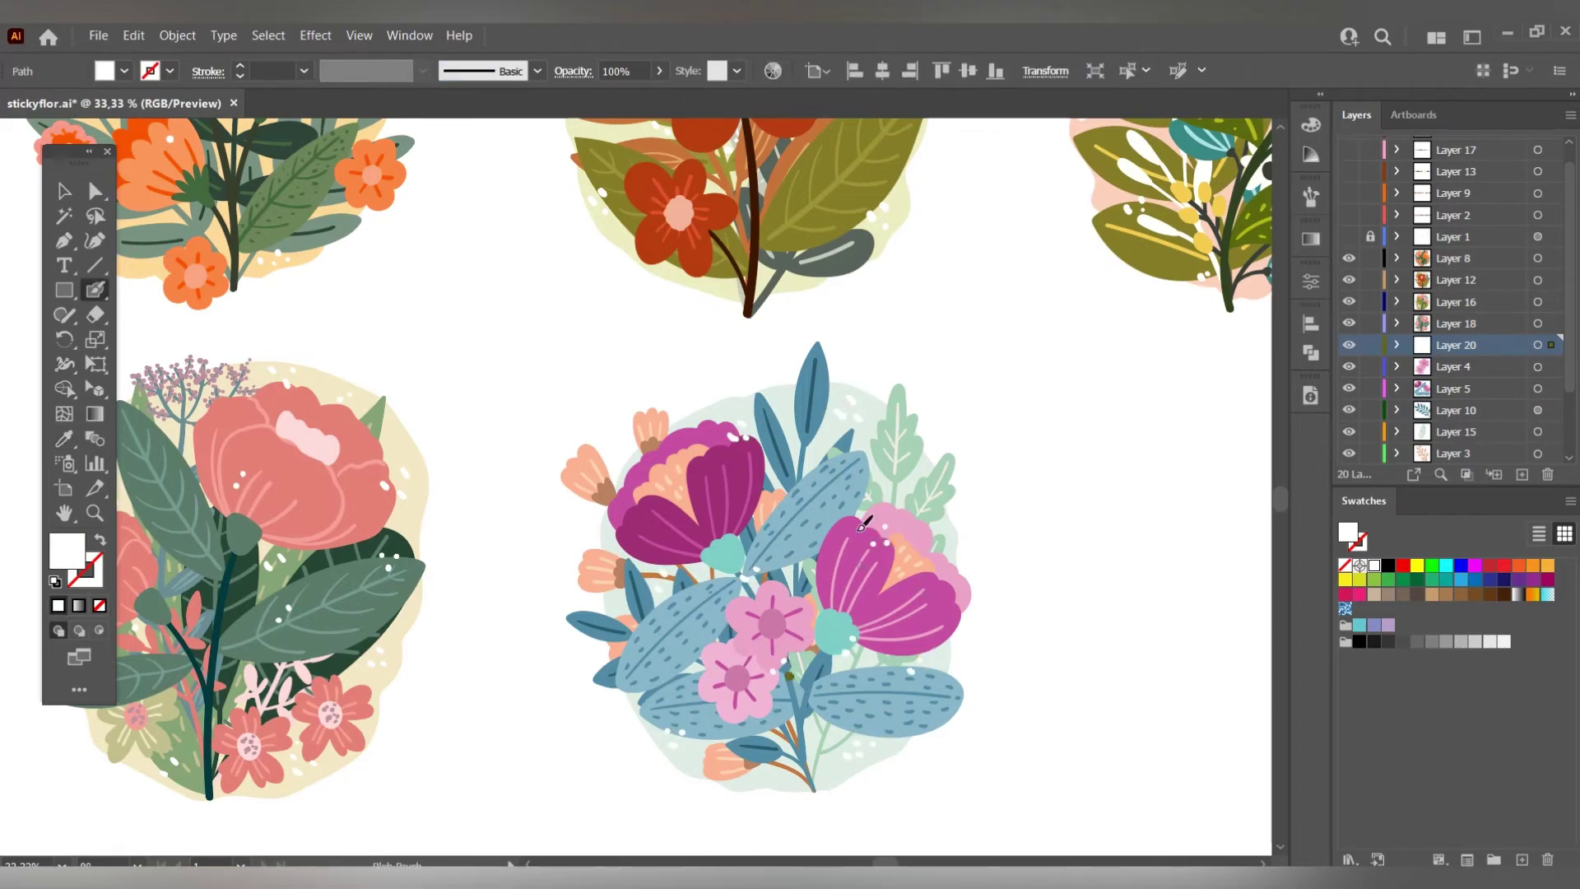
Scale the bottom-middle bouquet down from its corner and check the whole artboard.
{"action": "key", "text": "ctrl+minus"}
{"action": "key", "text": "v"}
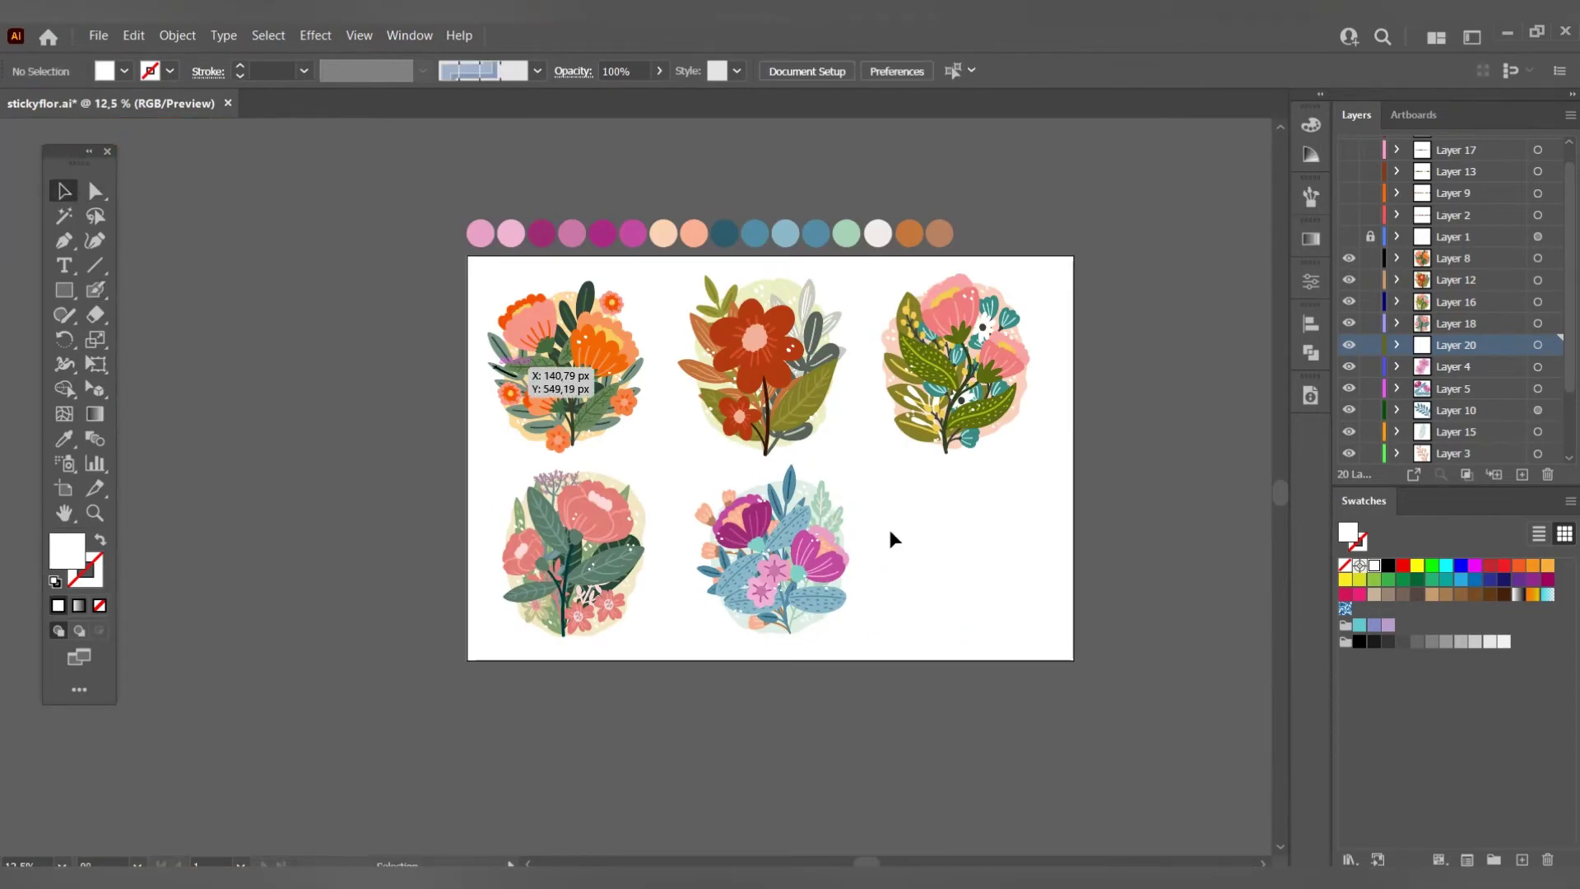
{"action": "key", "text": "ctrl+plus"}
{"action": "left_click_drag", "start_coordinate": [856, 547], "coordinate": [649, 668]}
{"action": "key", "text": "ctrl+minus"}
{"action": "left_click", "coordinate": [825, 601]}
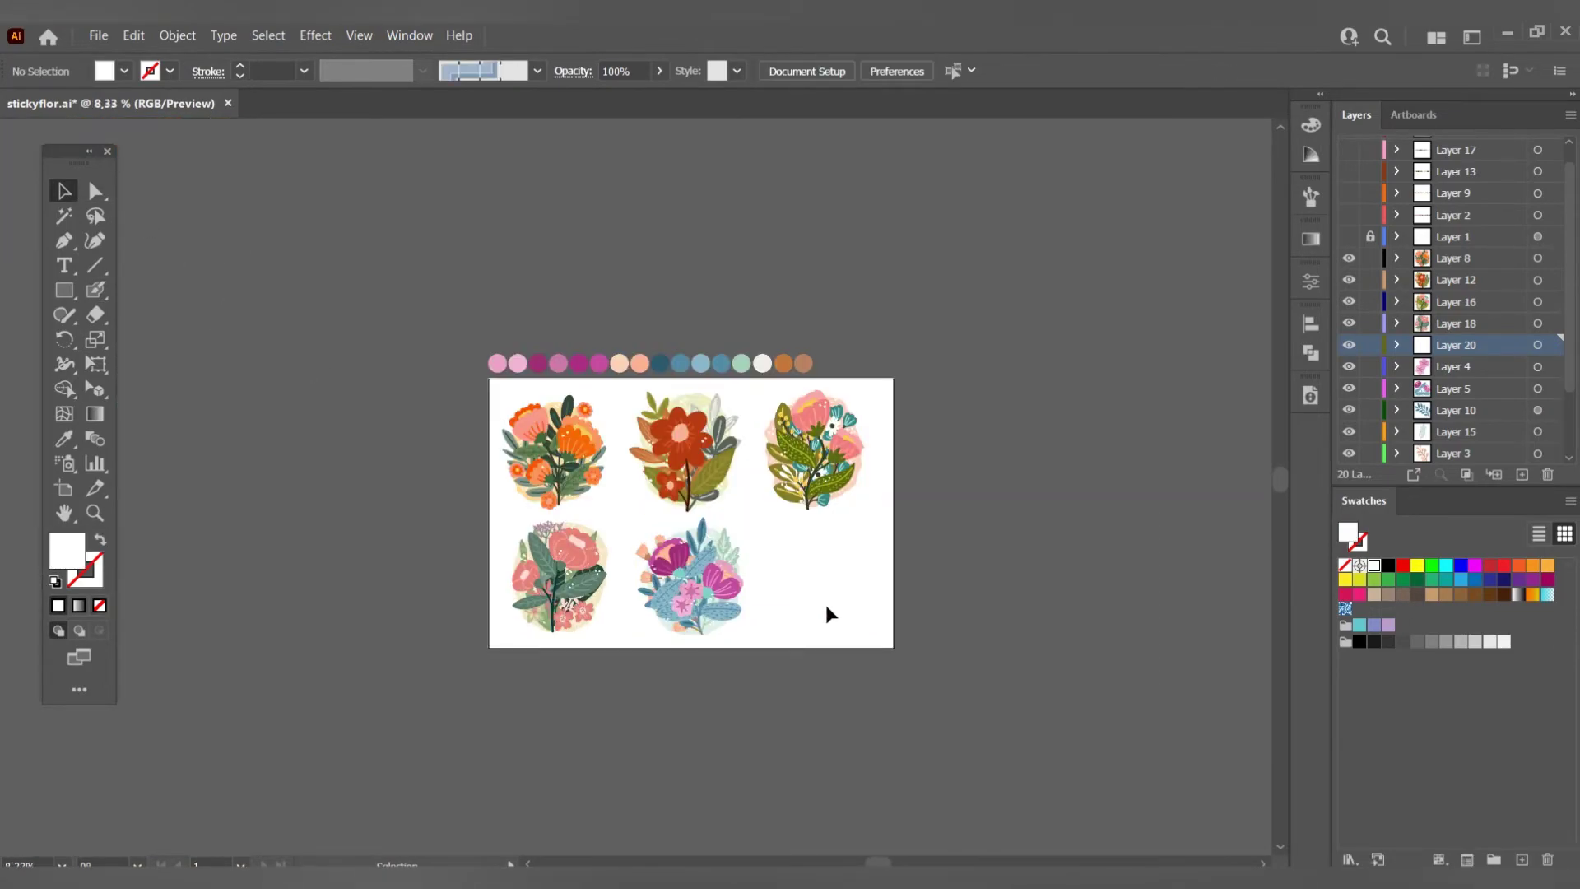
{"action": "key", "text": "ctrl+plus"}
{"action": "key", "text": "ctrl+plus"}
{"action": "key", "text": "ctrl+minus"}
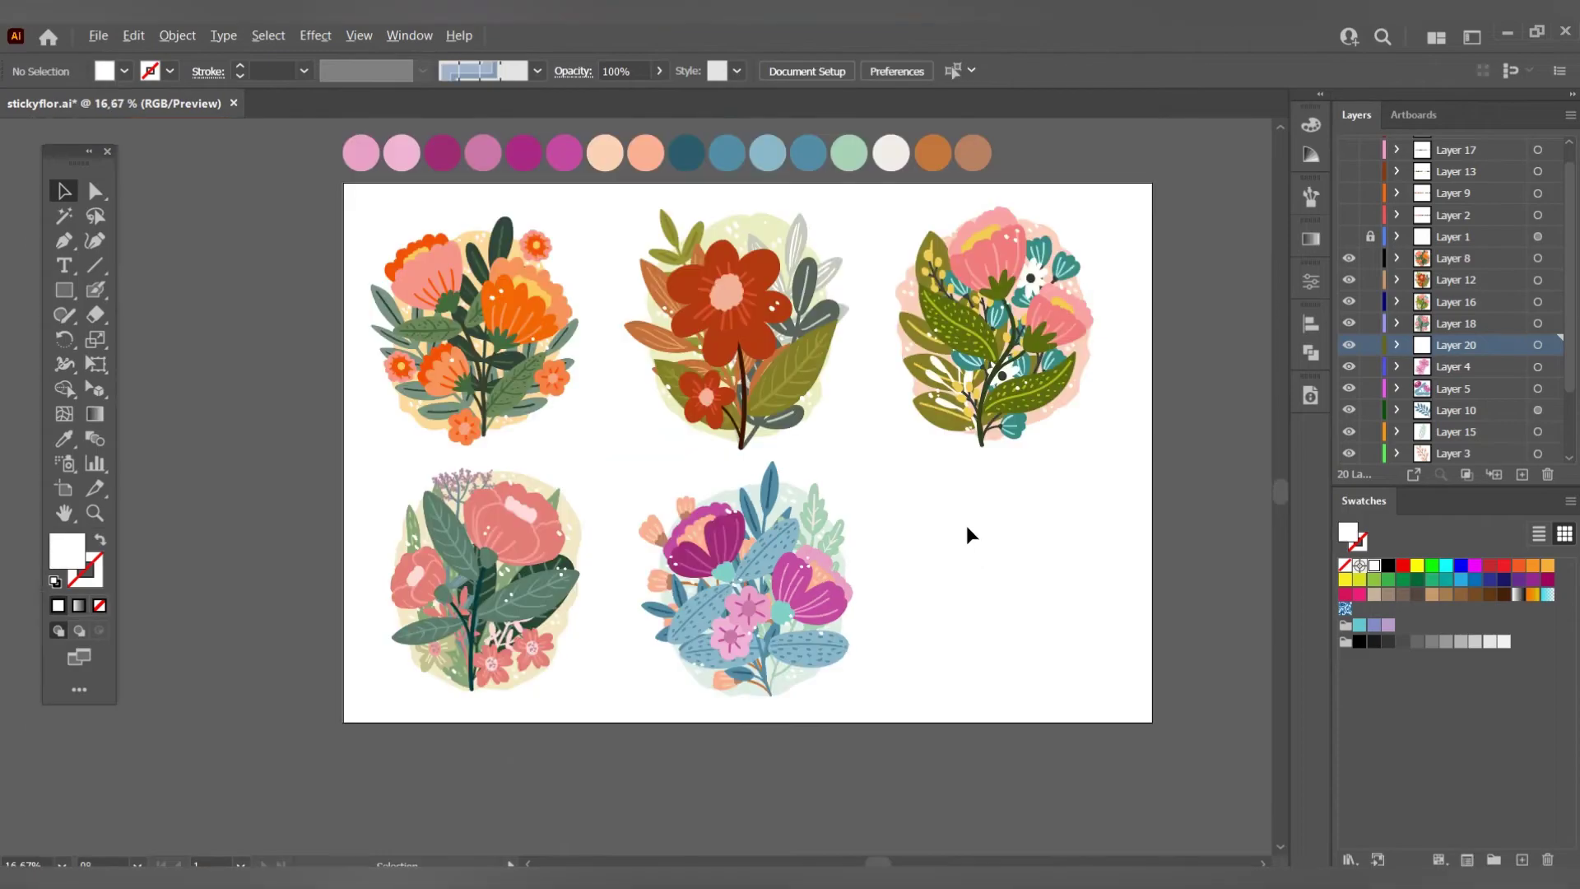
{"action": "key", "text": "ctrl+minus"}
{"action": "key", "text": "i"}
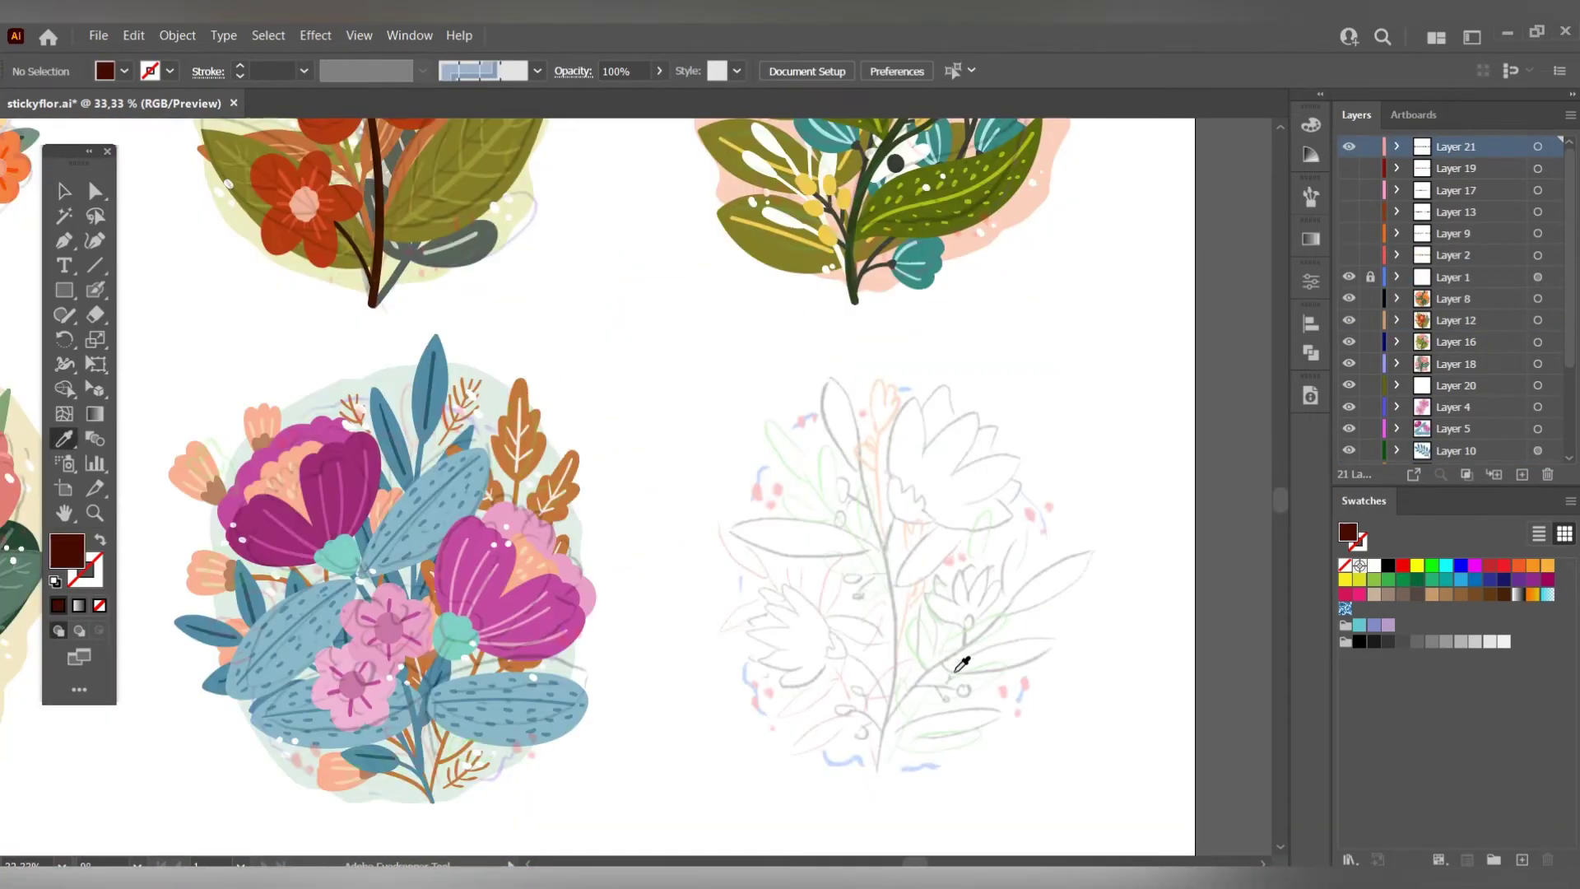
Target Layer 20's artwork, deselect the bouquet, and make Layer 4 active.
{"action": "scroll", "coordinate": [1469, 344], "scroll_direction": "down", "scroll_amount": 3}
{"action": "left_click", "coordinate": [1455, 257]}
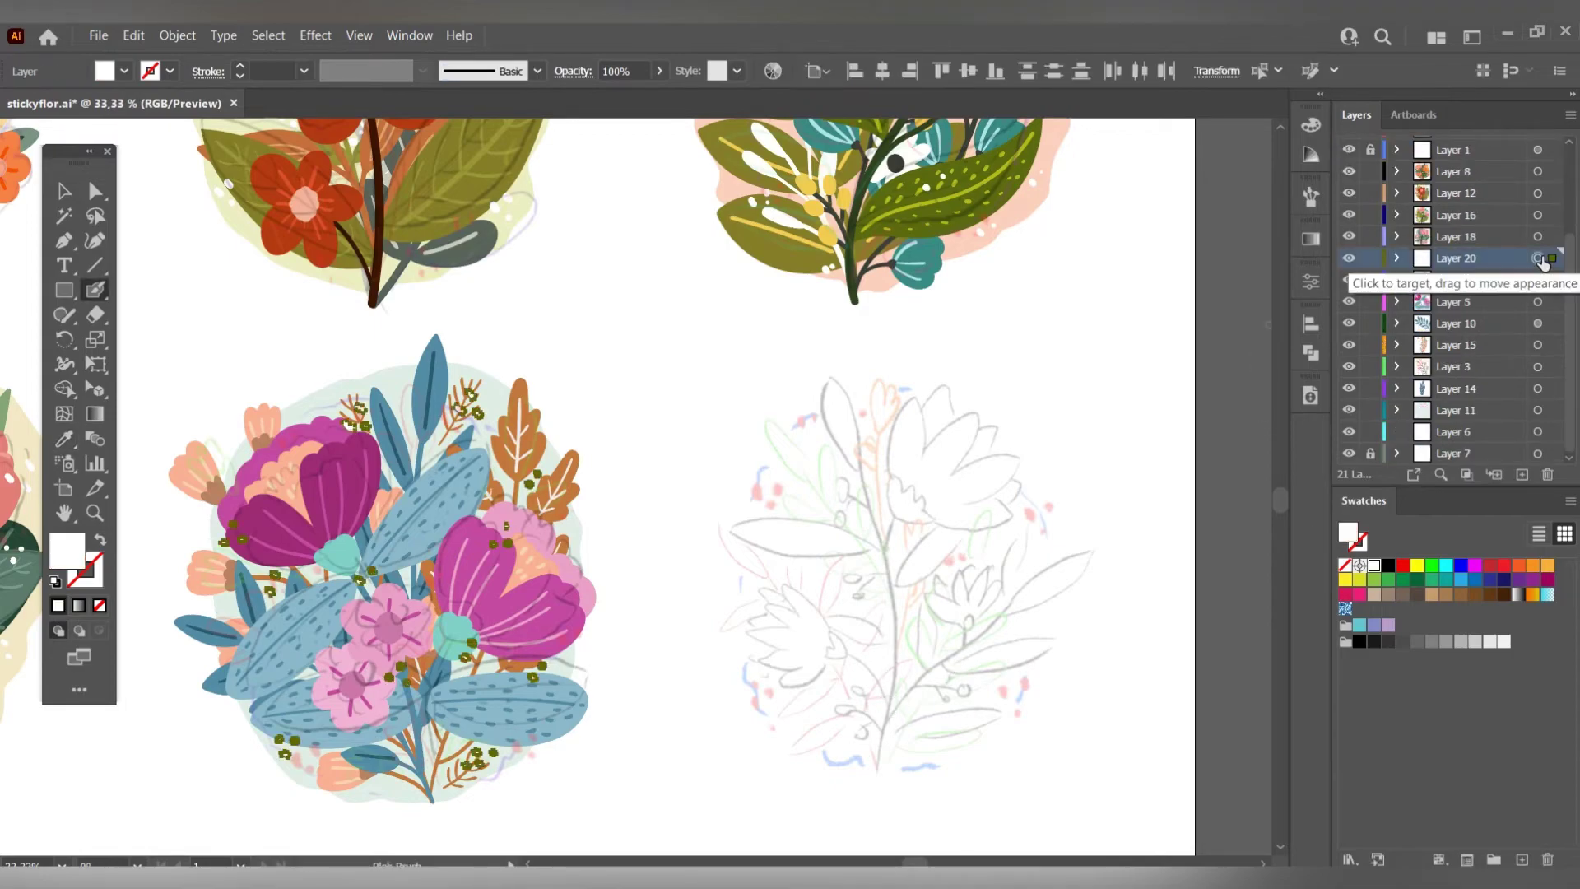
{"action": "left_click", "coordinate": [1537, 389], "text": "shift"}
{"action": "key", "text": "ctrl+minus"}
{"action": "key", "text": "ctrl+minus"}
{"action": "left_click", "coordinate": [582, 642]}
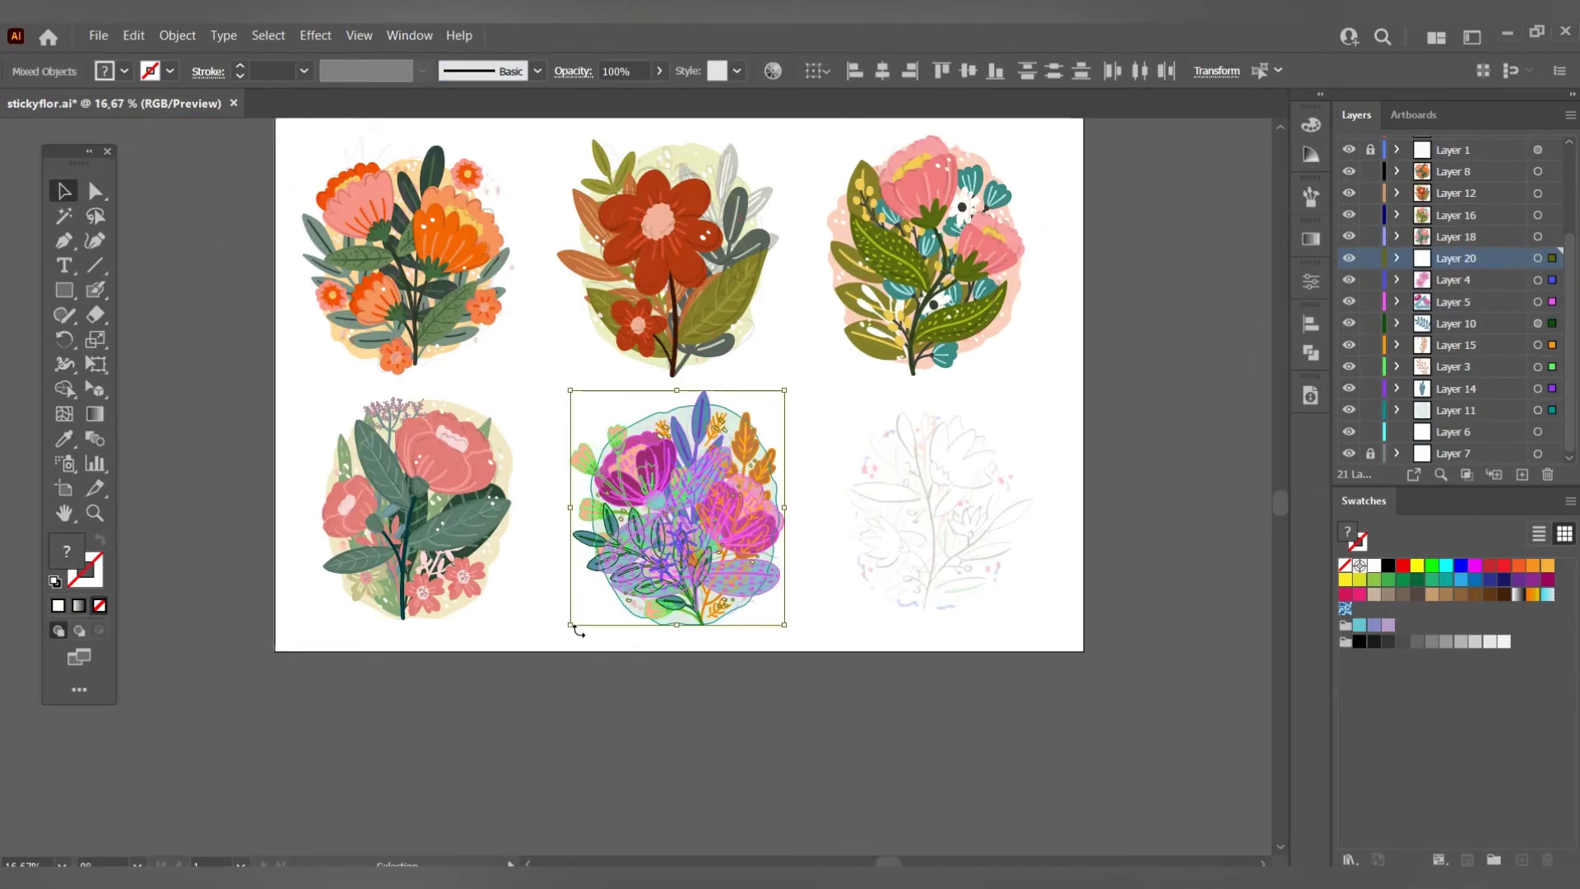
{"action": "left_click", "coordinate": [923, 449]}
{"action": "scroll", "coordinate": [923, 449], "scroll_direction": "up", "scroll_amount": 1}
{"action": "scroll", "coordinate": [923, 449], "scroll_direction": "down", "scroll_amount": 2}
Paint dark-red branches joining the main stem, extending the lower-left one upward.
{"action": "key", "text": "i"}
{"action": "left_click", "coordinate": [458, 218]}
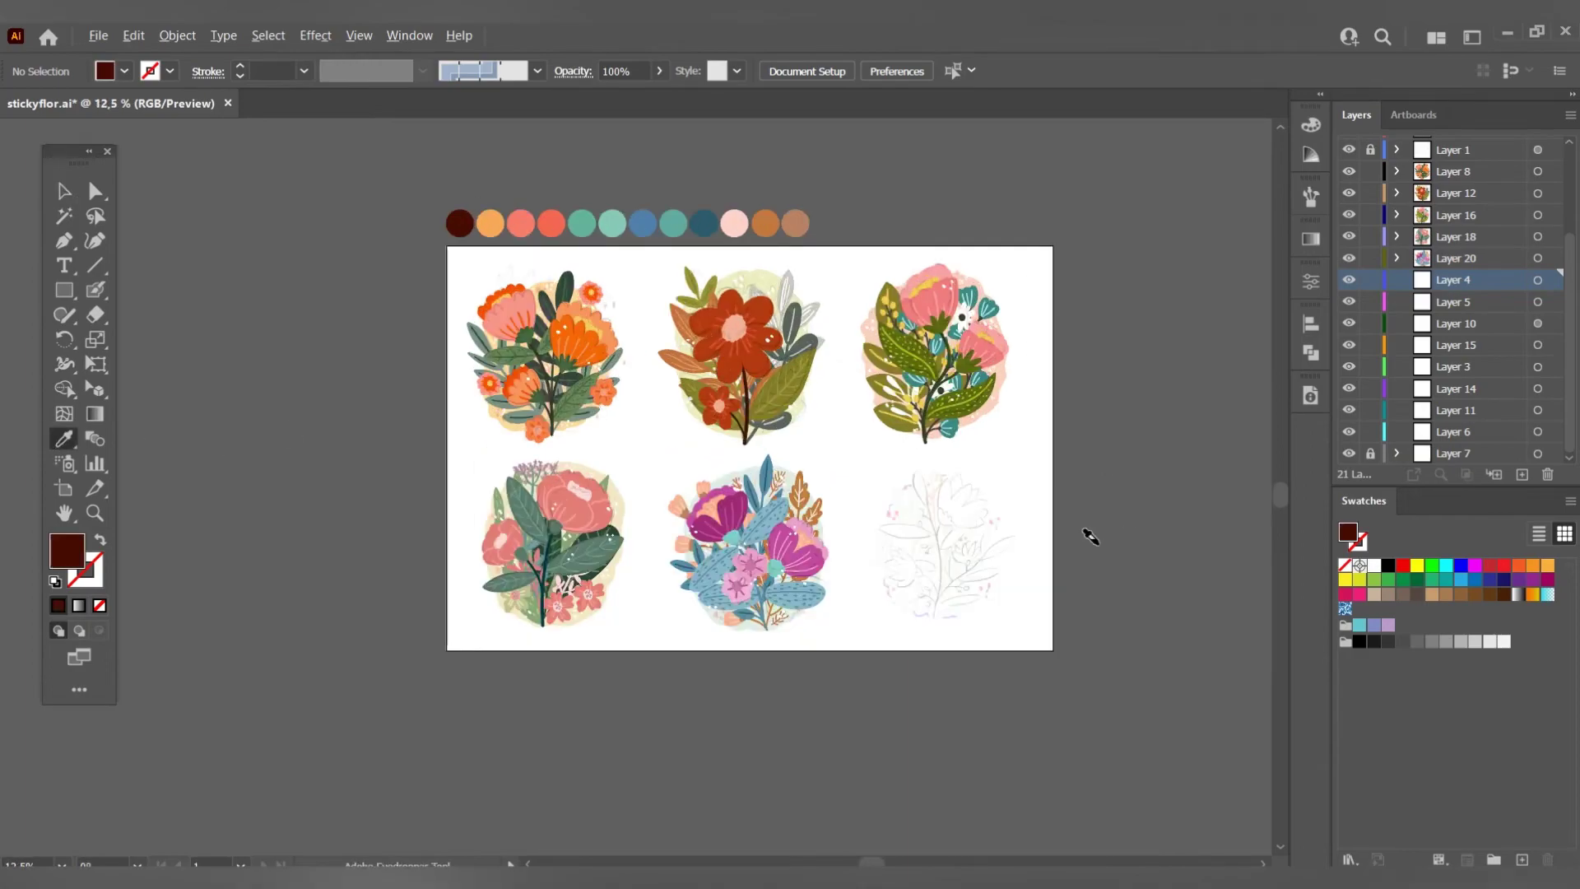
{"action": "scroll", "coordinate": [864, 604], "scroll_direction": "up", "scroll_amount": 3}
{"action": "key", "text": "shift+b"}
{"action": "left_click_drag", "start_coordinate": [805, 471], "coordinate": [782, 406]}
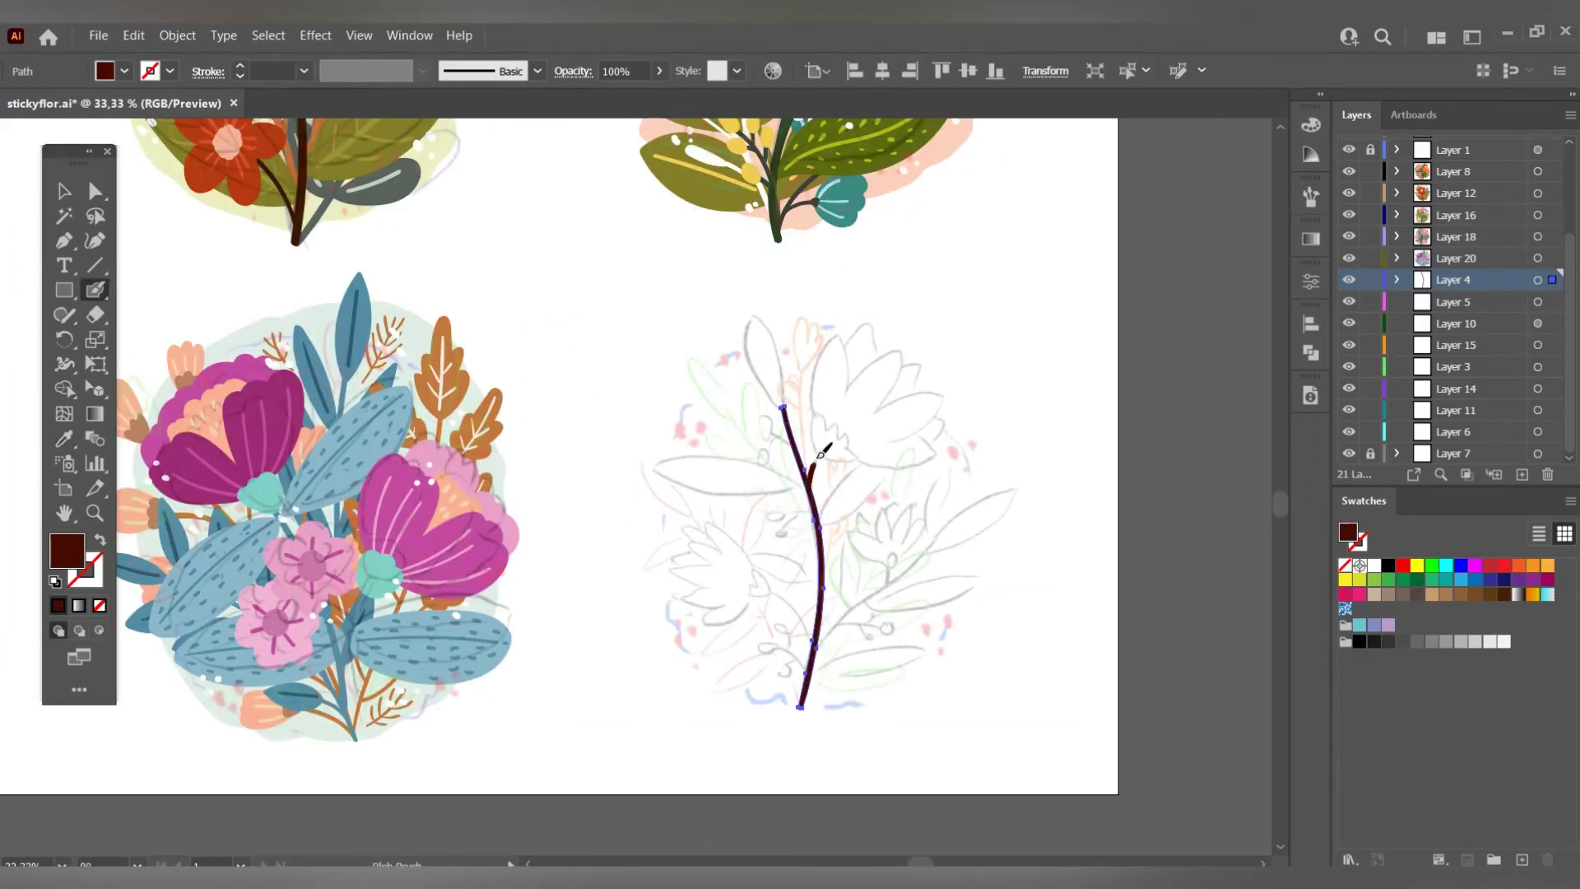
{"action": "scroll", "coordinate": [771, 549], "scroll_direction": "down", "scroll_amount": 2}
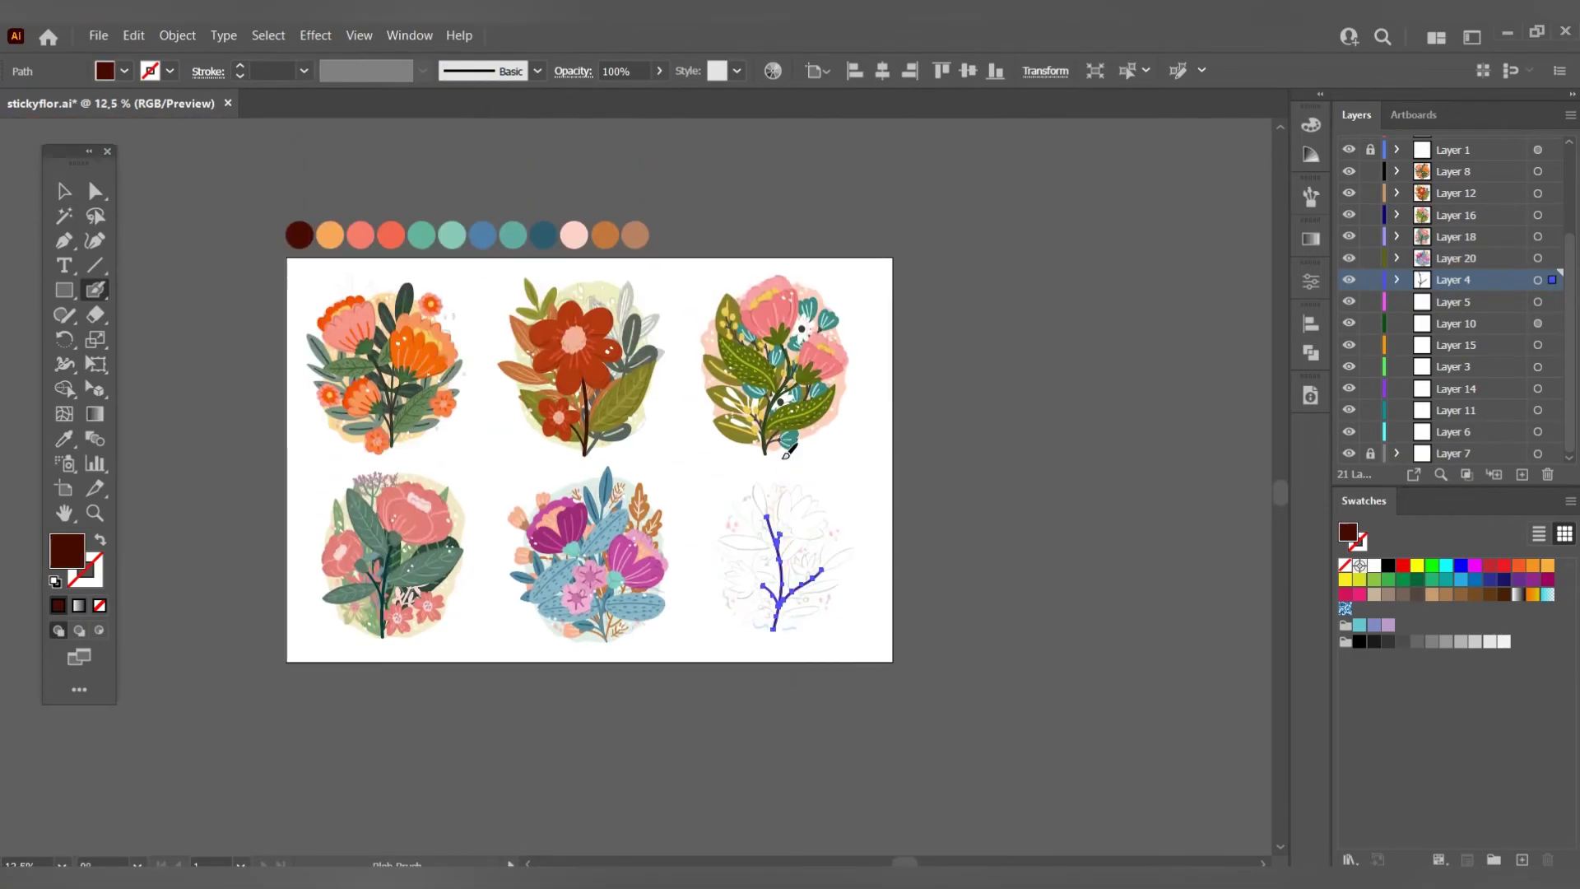
{"action": "scroll", "coordinate": [807, 533], "scroll_direction": "up", "scroll_amount": 4}
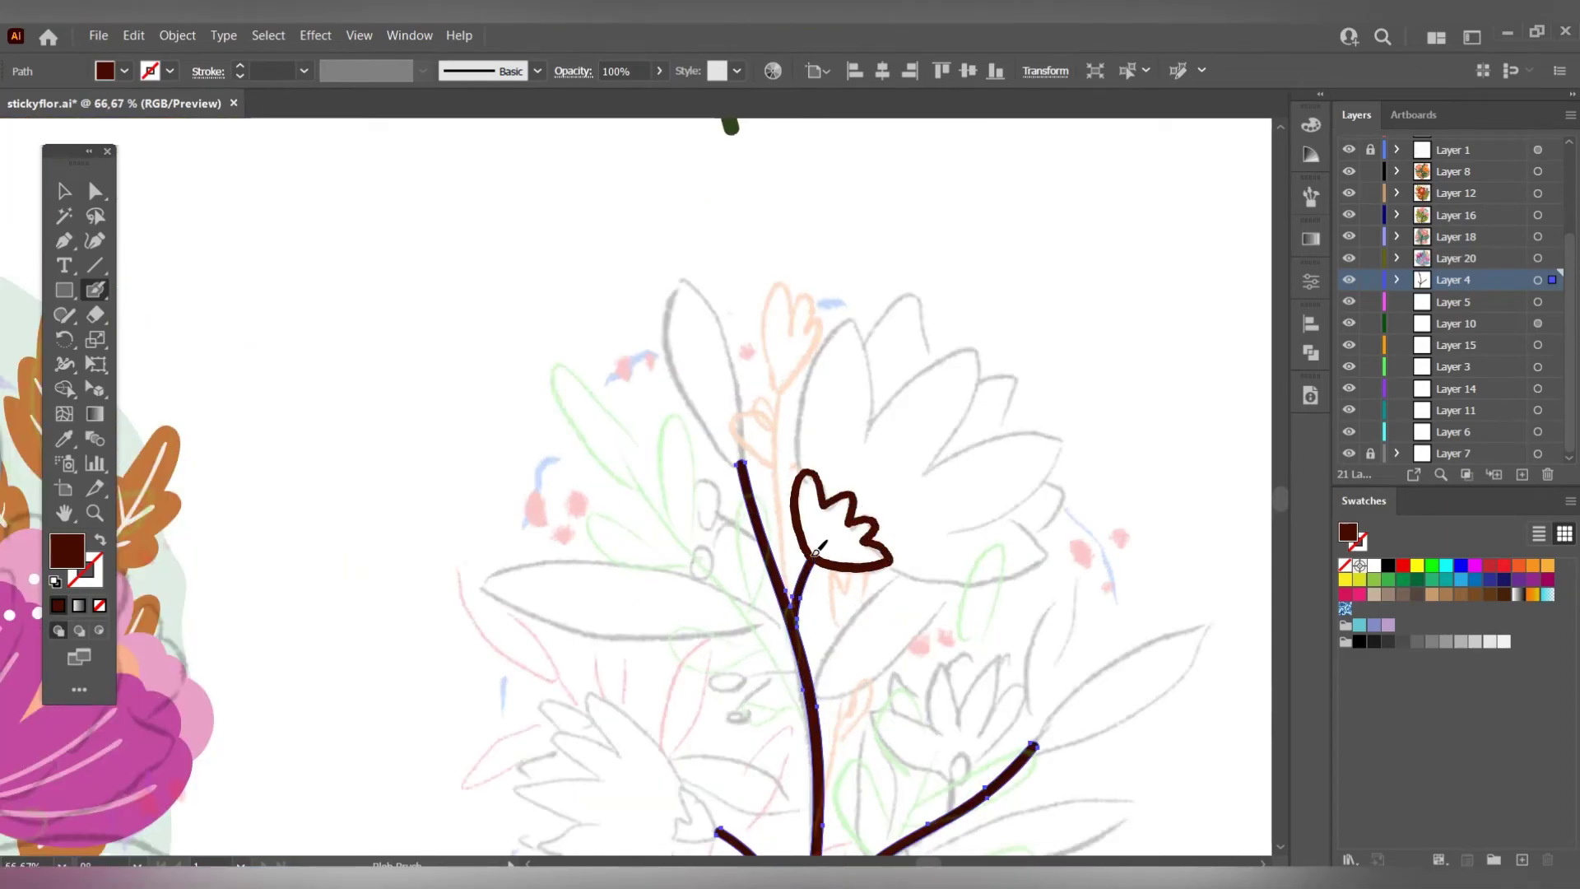
{"action": "scroll", "coordinate": [817, 550], "scroll_direction": "down", "scroll_amount": 5}
{"action": "left_click_drag", "start_coordinate": [811, 632], "coordinate": [786, 599]}
Paint orange tulip petals on the upper and lower-left flowers, starting one above the small bud.
{"action": "left_click_drag", "start_coordinate": [892, 592], "coordinate": [623, 566]}
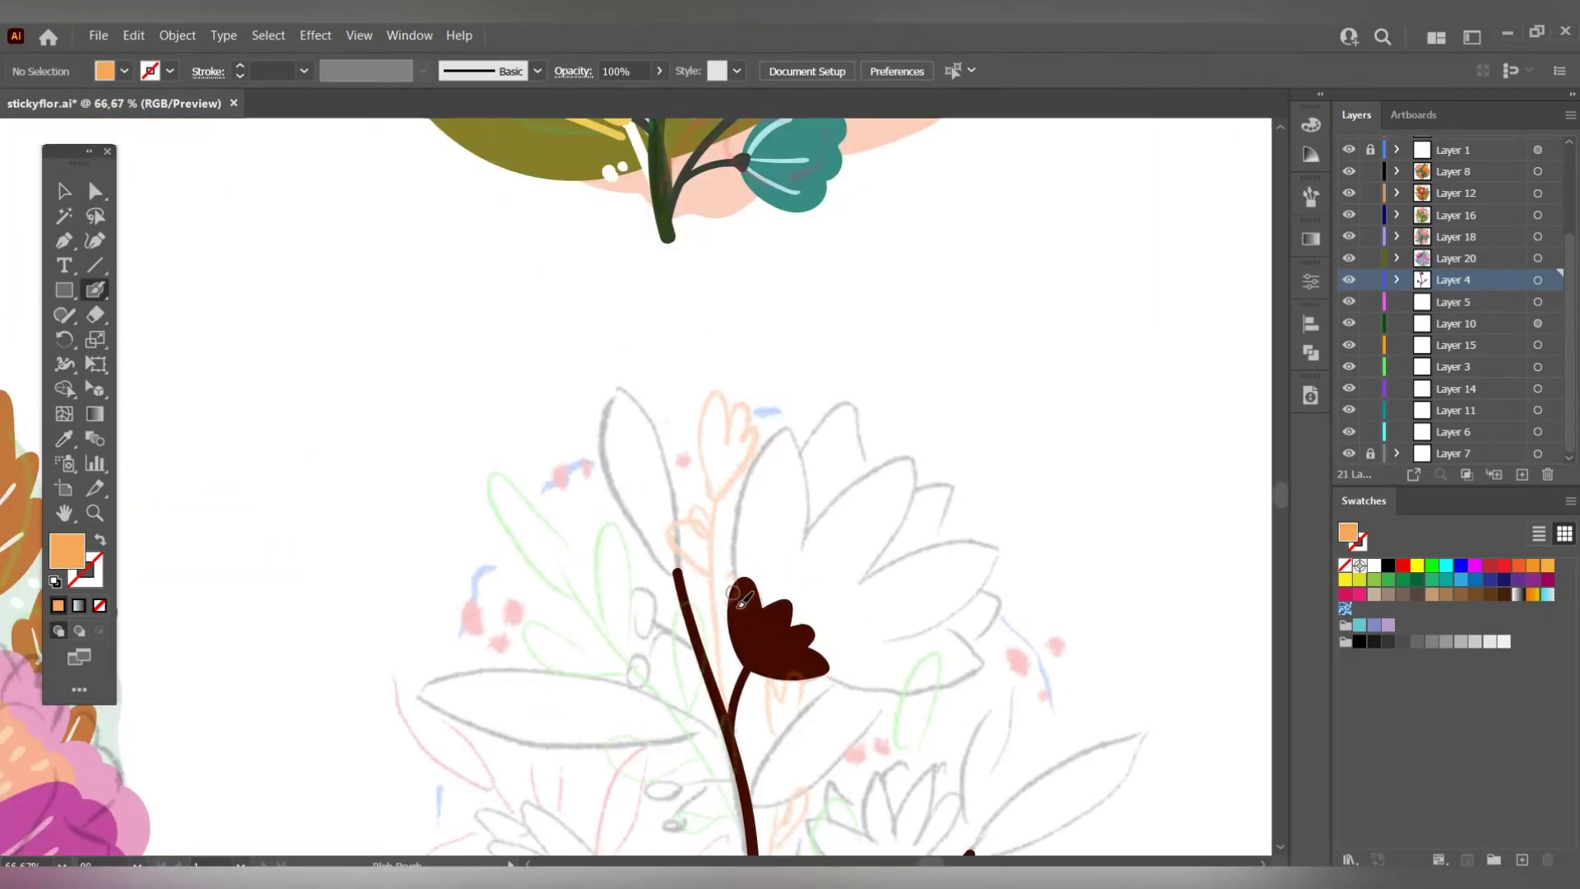
{"action": "left_click_drag", "start_coordinate": [737, 617], "coordinate": [897, 635]}
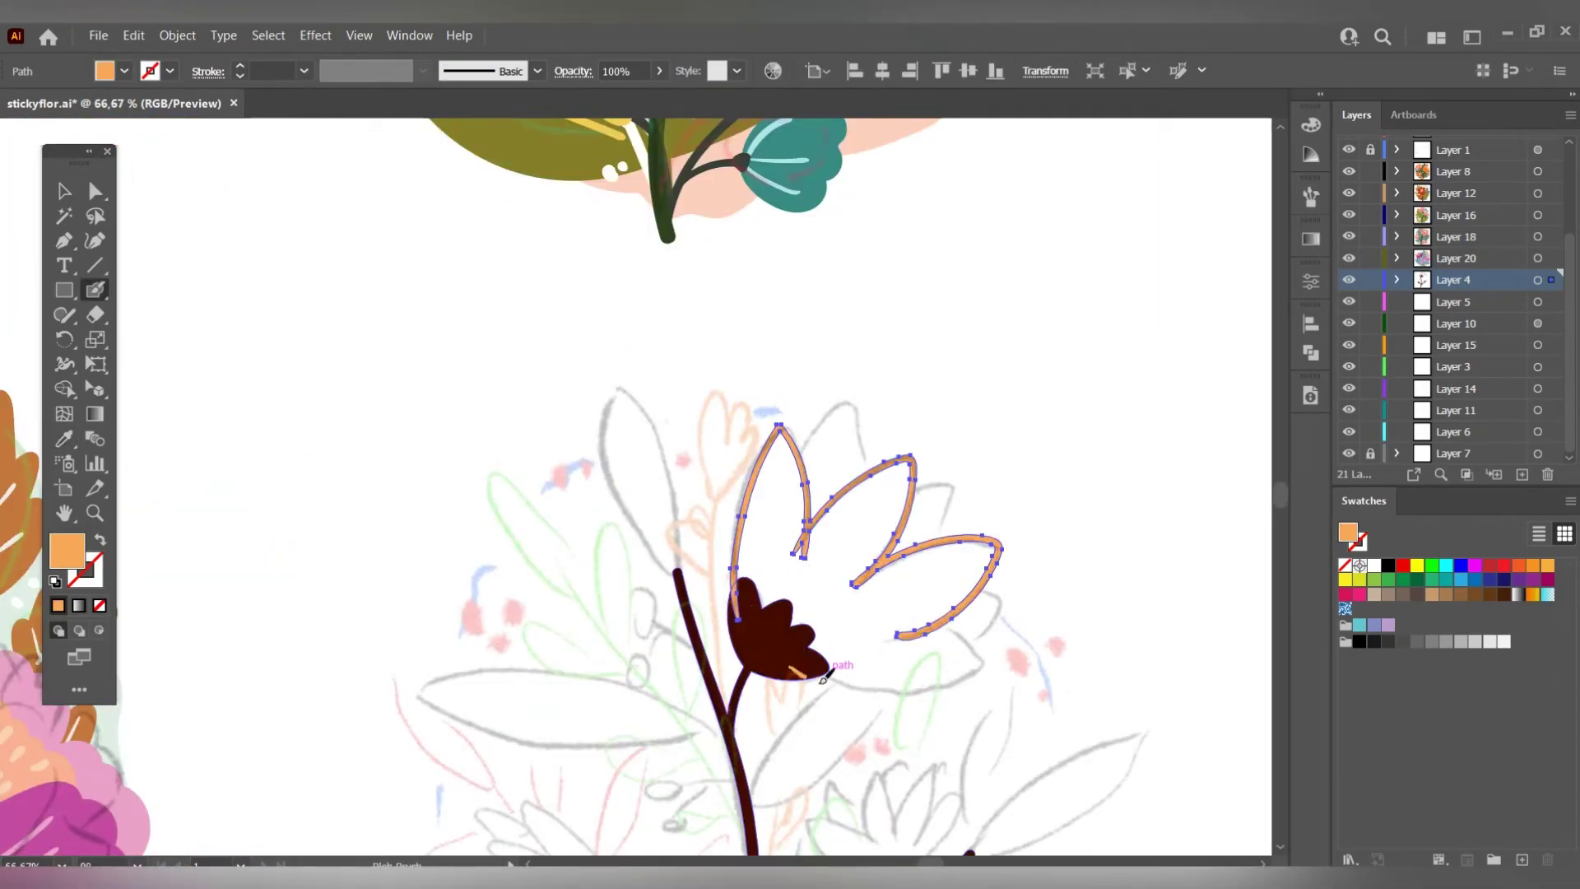
{"action": "left_click_drag", "start_coordinate": [823, 678], "coordinate": [901, 619]}
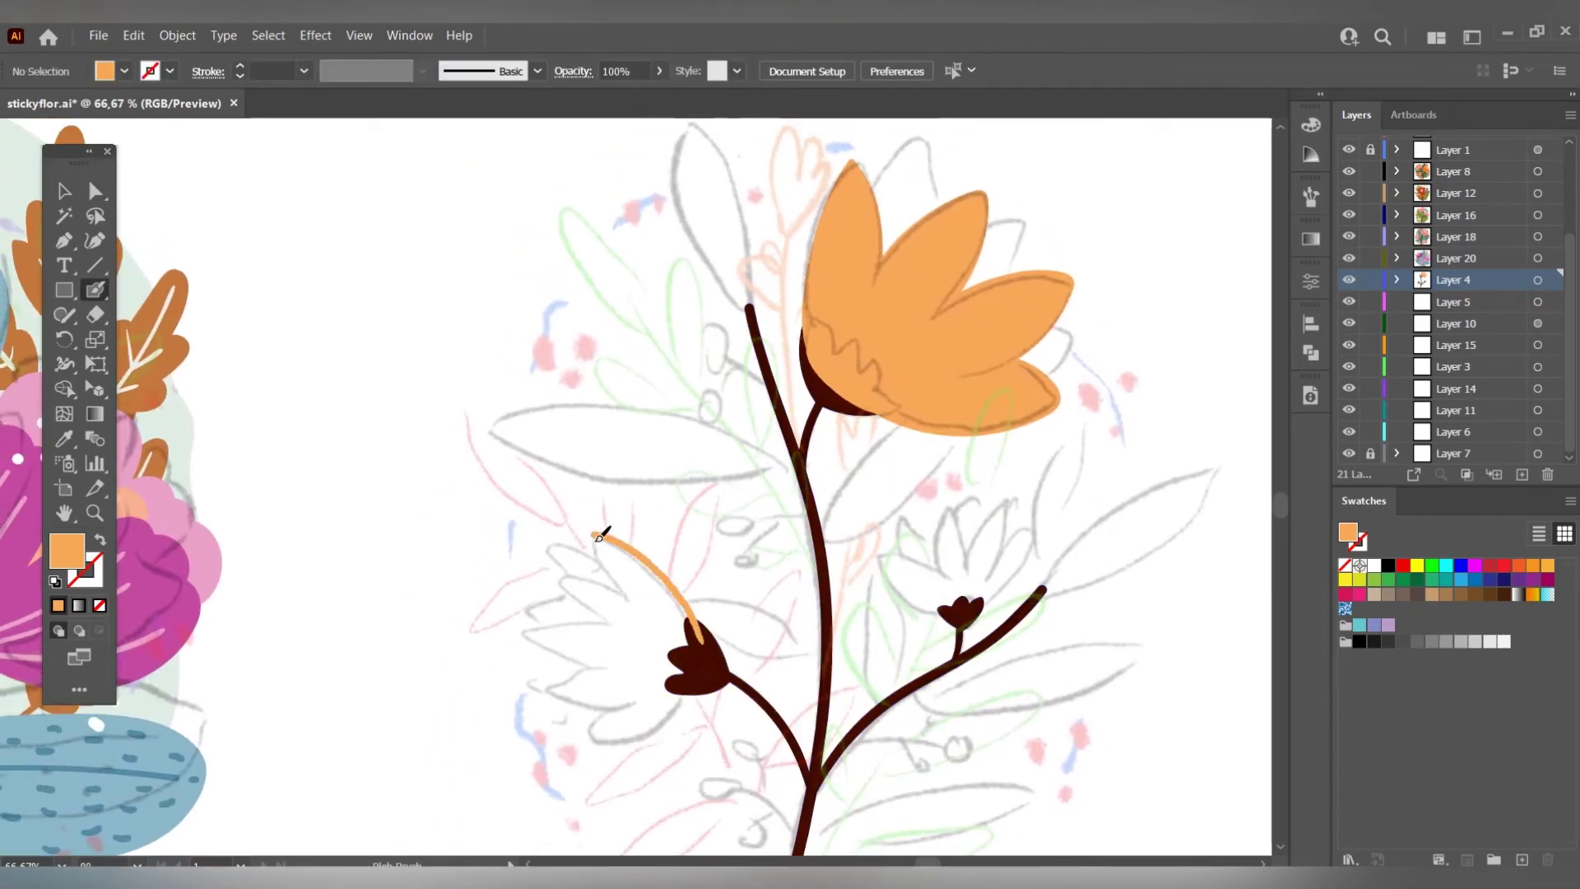
{"action": "left_click_drag", "start_coordinate": [602, 535], "coordinate": [627, 591]}
{"action": "left_click_drag", "start_coordinate": [625, 591], "coordinate": [613, 619]}
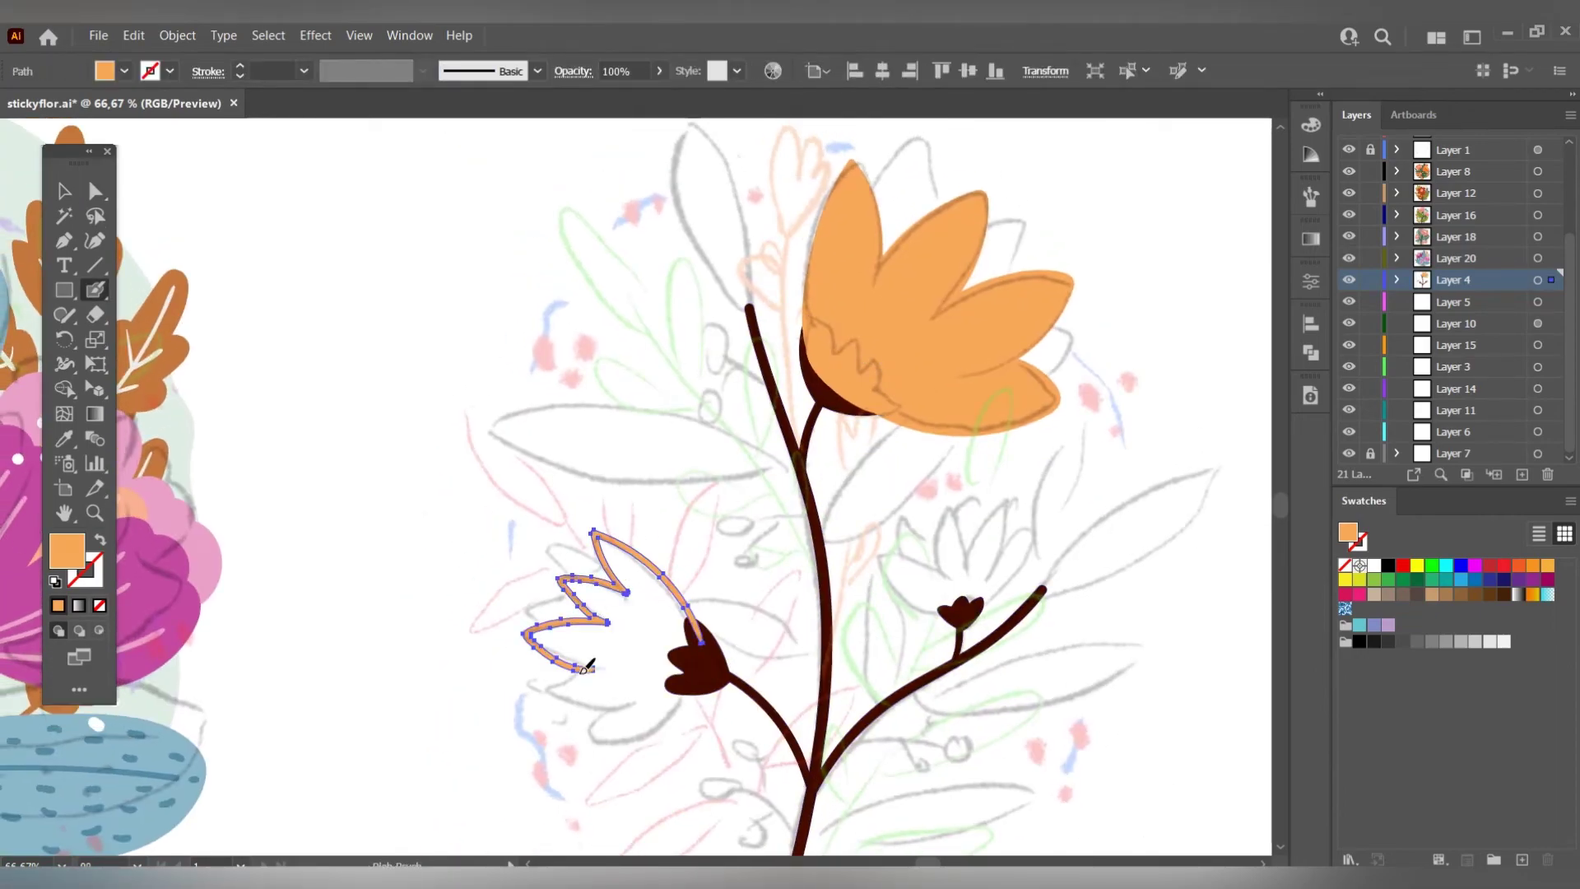
{"action": "left_click_drag", "start_coordinate": [632, 736], "coordinate": [703, 638]}
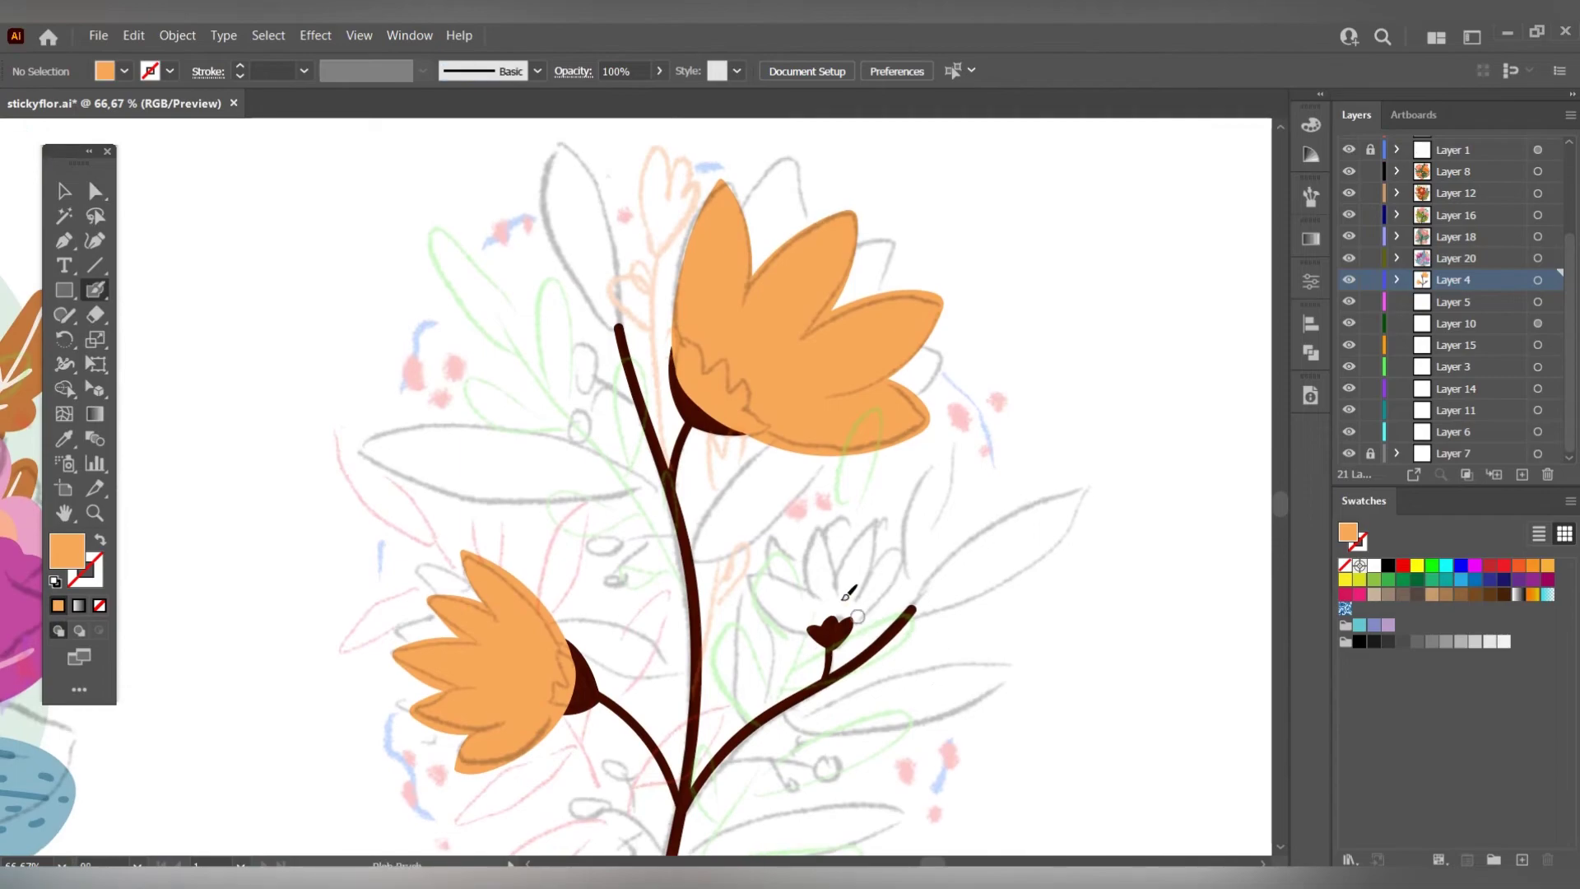
{"action": "left_click_drag", "start_coordinate": [846, 635], "coordinate": [870, 514]}
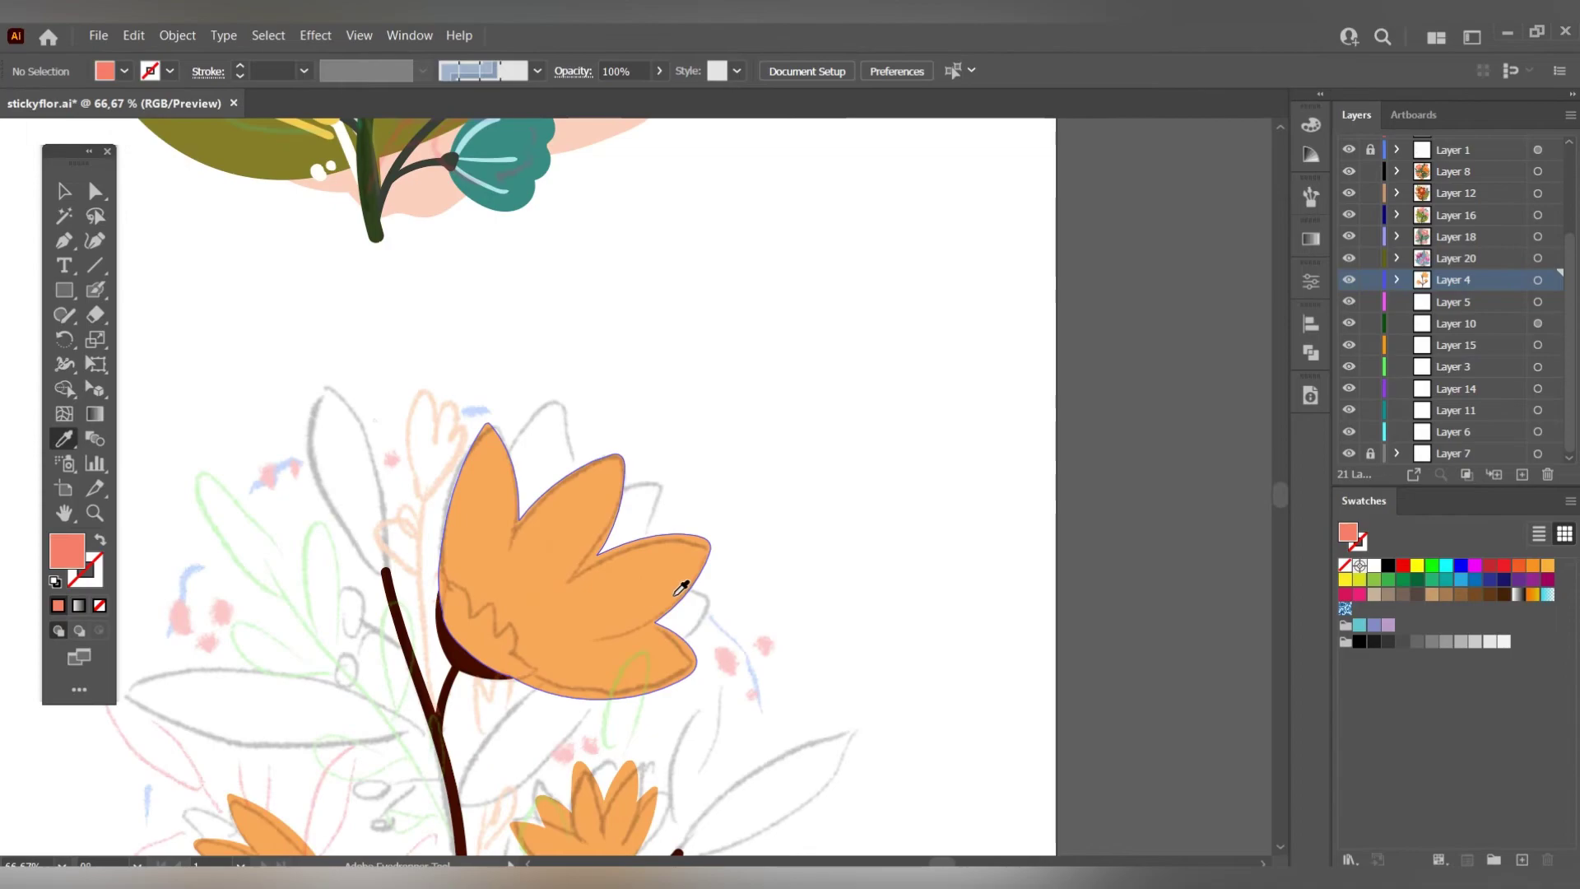
Paint coral back petals behind the upper, small and left orange flowers with the Blob Brush.
{"action": "key", "text": "shift+b"}
{"action": "left_click_drag", "start_coordinate": [613, 658], "coordinate": [683, 572]}
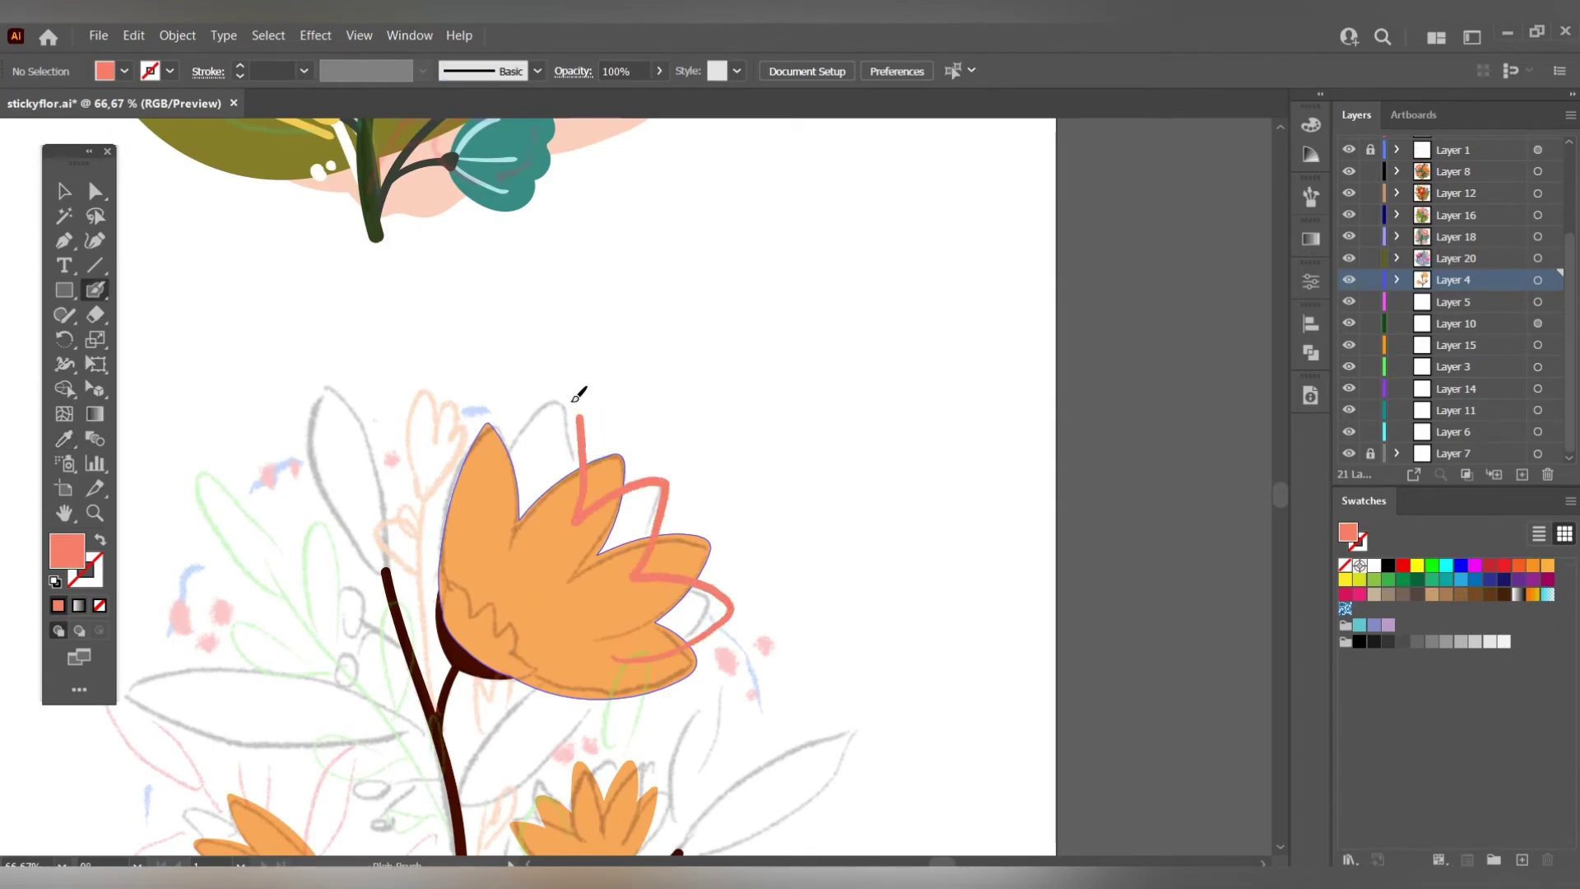
{"action": "scroll", "coordinate": [578, 395], "scroll_direction": "down", "scroll_amount": 4}
{"action": "left_click_drag", "start_coordinate": [721, 523], "coordinate": [728, 465]}
{"action": "left_click_drag", "start_coordinate": [628, 508], "coordinate": [781, 458]}
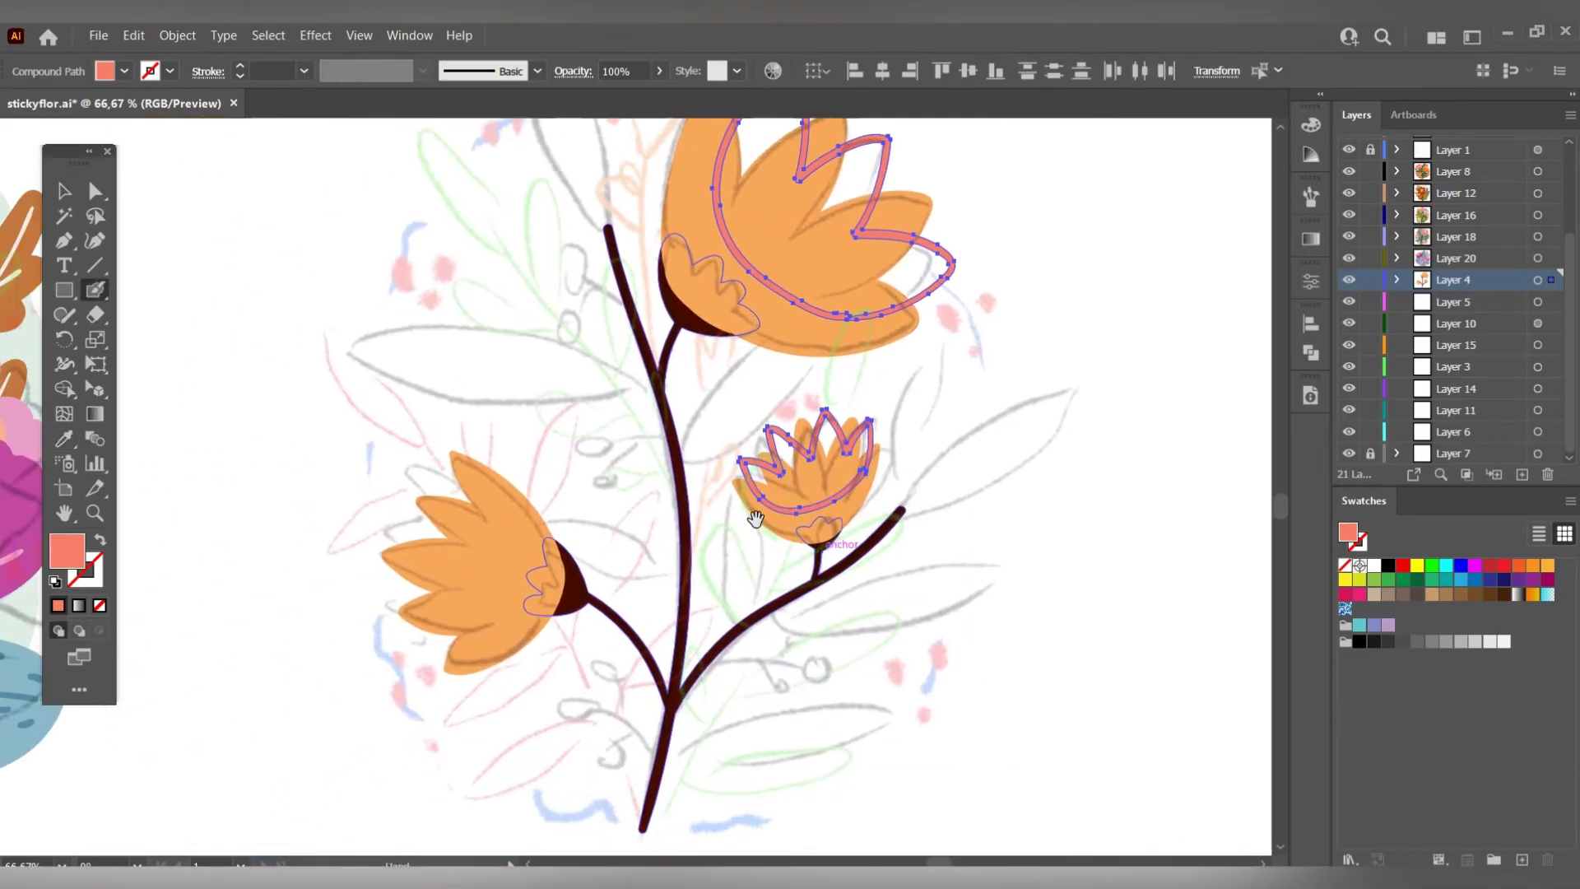
{"action": "left_click_drag", "start_coordinate": [493, 491], "coordinate": [398, 514]}
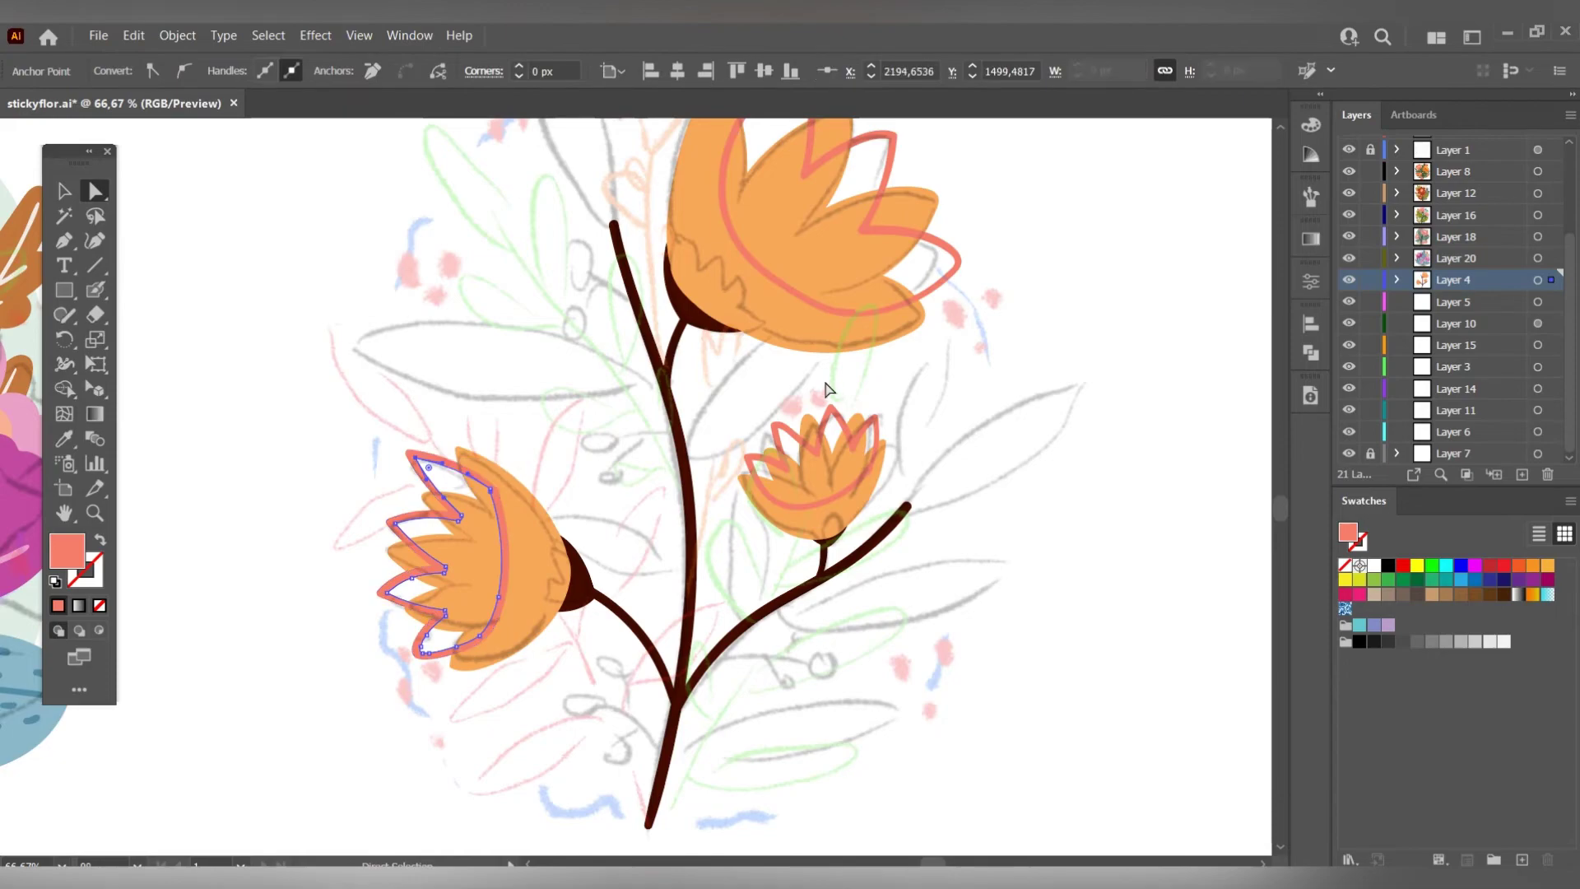
Send the coral petal shapes backward behind the orange petals with Ctrl+[.
{"action": "key", "text": "ctrl+minus"}
{"action": "key", "text": "ctrl+minus"}
{"action": "key", "text": "v"}
{"action": "left_click", "coordinate": [649, 498]}
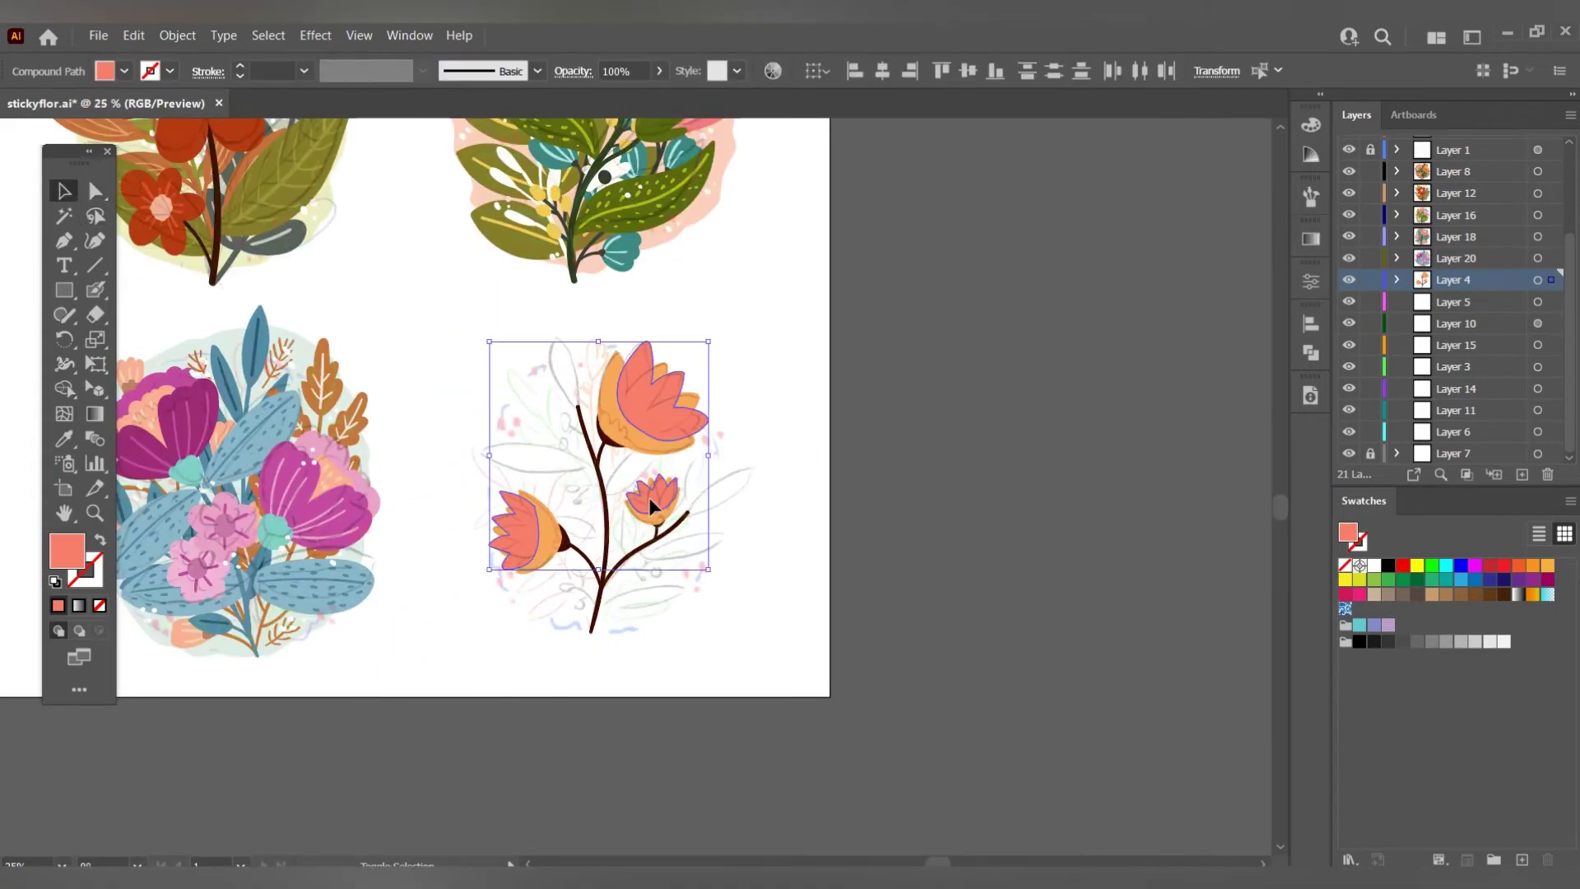
{"action": "key", "text": "ctrl+plus"}
{"action": "key", "text": "ctrl+plus"}
{"action": "left_click", "coordinate": [662, 497]}
{"action": "key", "text": "ctrl+bracketleft"}
{"action": "key", "text": "ctrl+plus"}
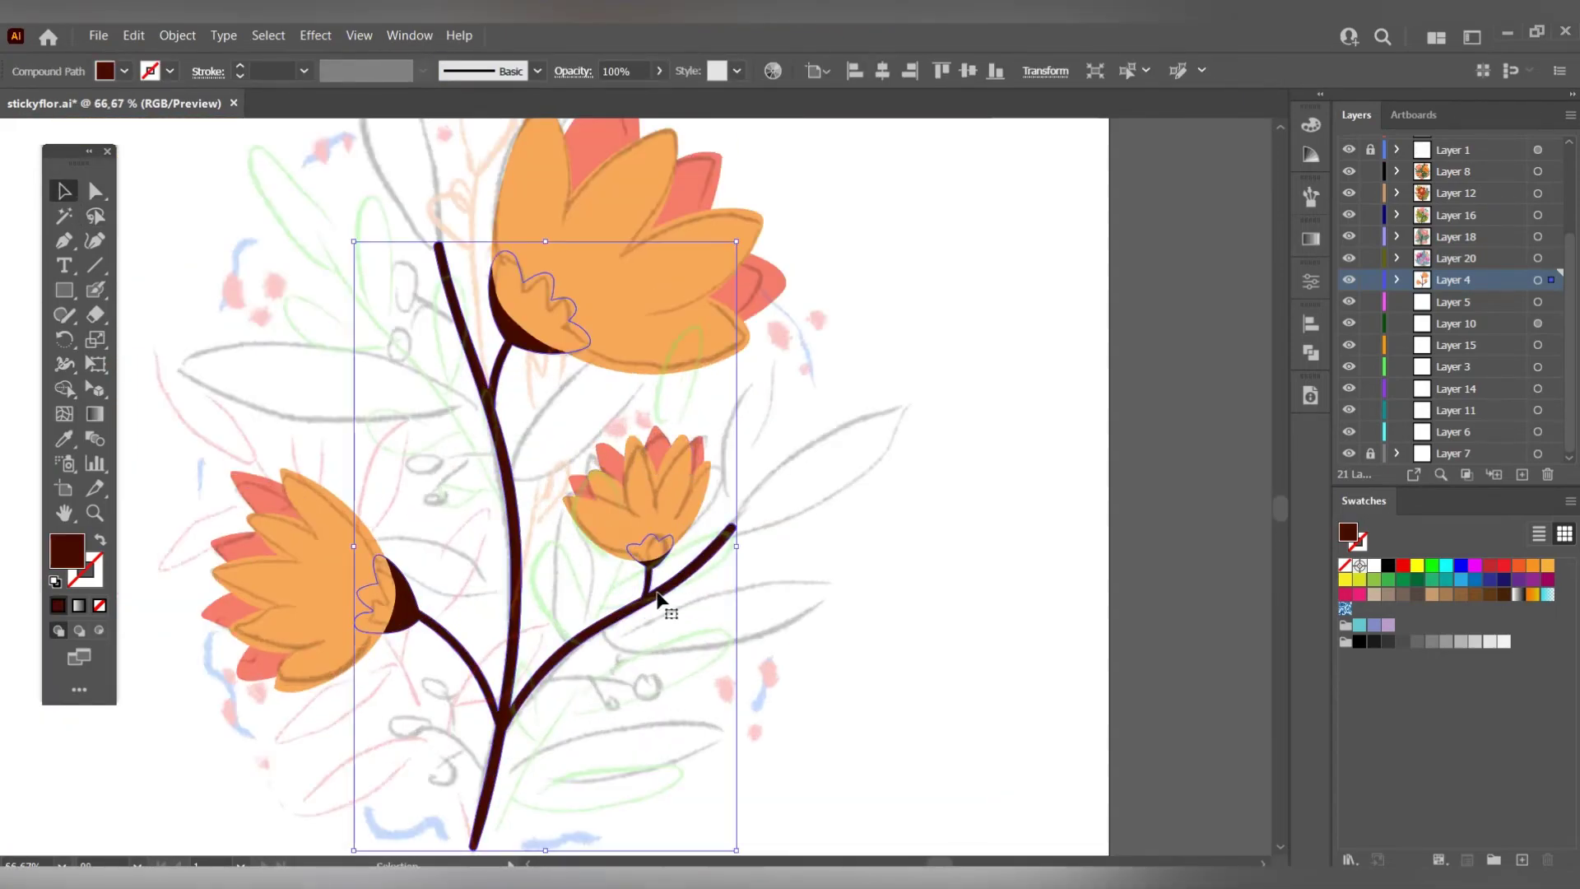
{"action": "key", "text": "ctrl+minus"}
Eyedrop the coral colour and paint coral stripes on the petals, dark sepal and small flower.
{"action": "key", "text": "ctrl+minus"}
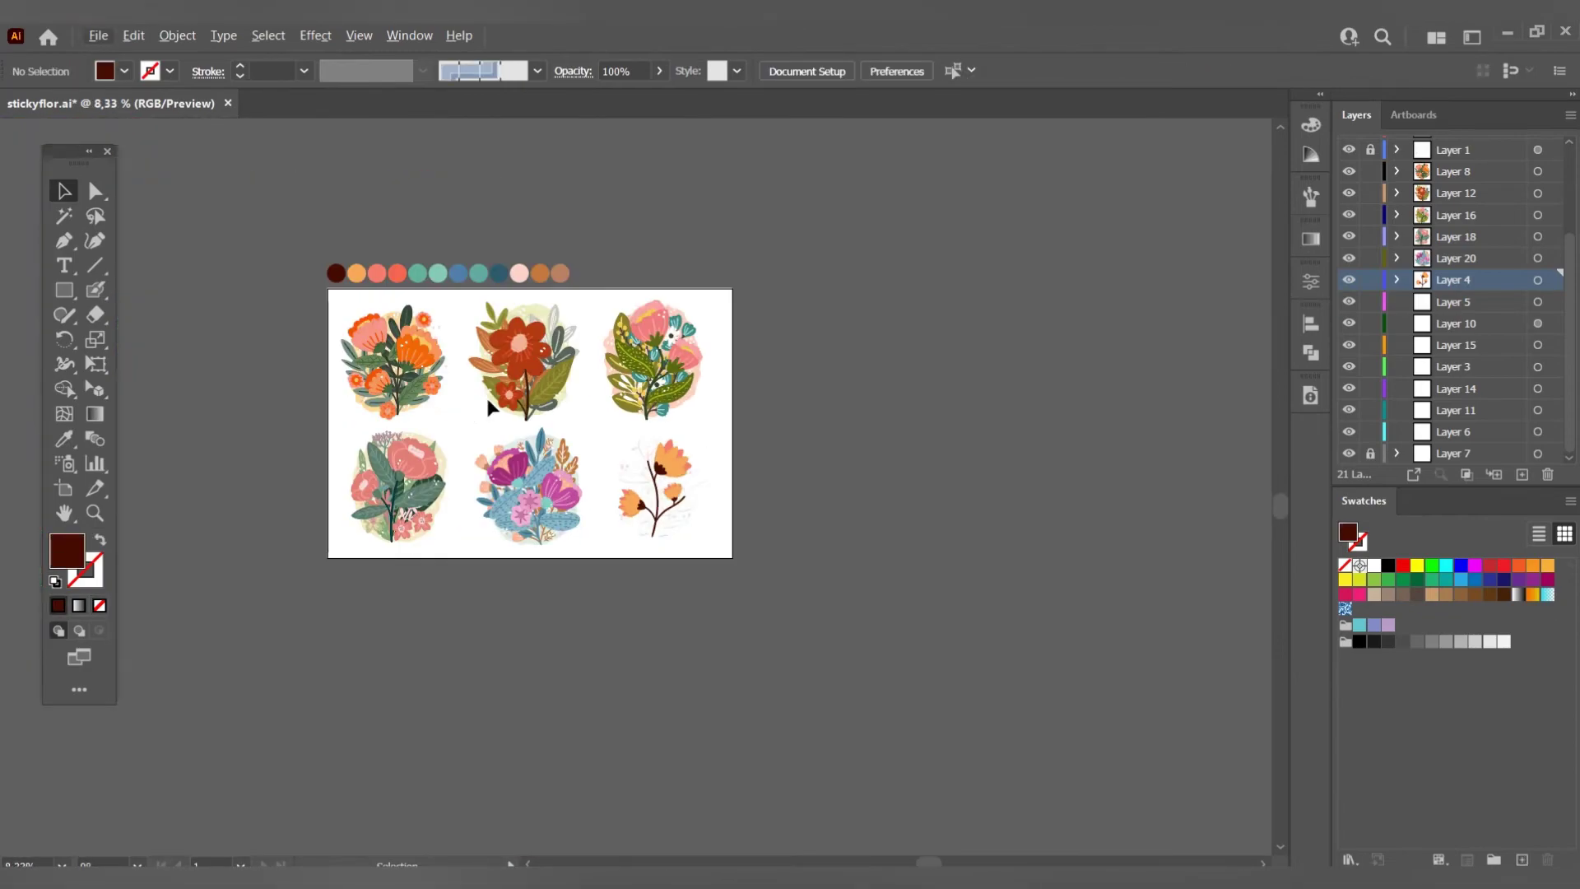
{"action": "key", "text": "ctrl+plus"}
{"action": "key", "text": "ctrl+plus"}
{"action": "key", "text": "i"}
{"action": "key", "text": "ctrl+minus"}
{"action": "key", "text": "ctrl+minus"}
{"action": "left_click", "coordinate": [243, 247]}
{"action": "key", "text": "ctrl+plus"}
{"action": "key", "text": "ctrl+plus"}
{"action": "key", "text": "ctrl+plus"}
{"action": "key", "text": "shift+b"}
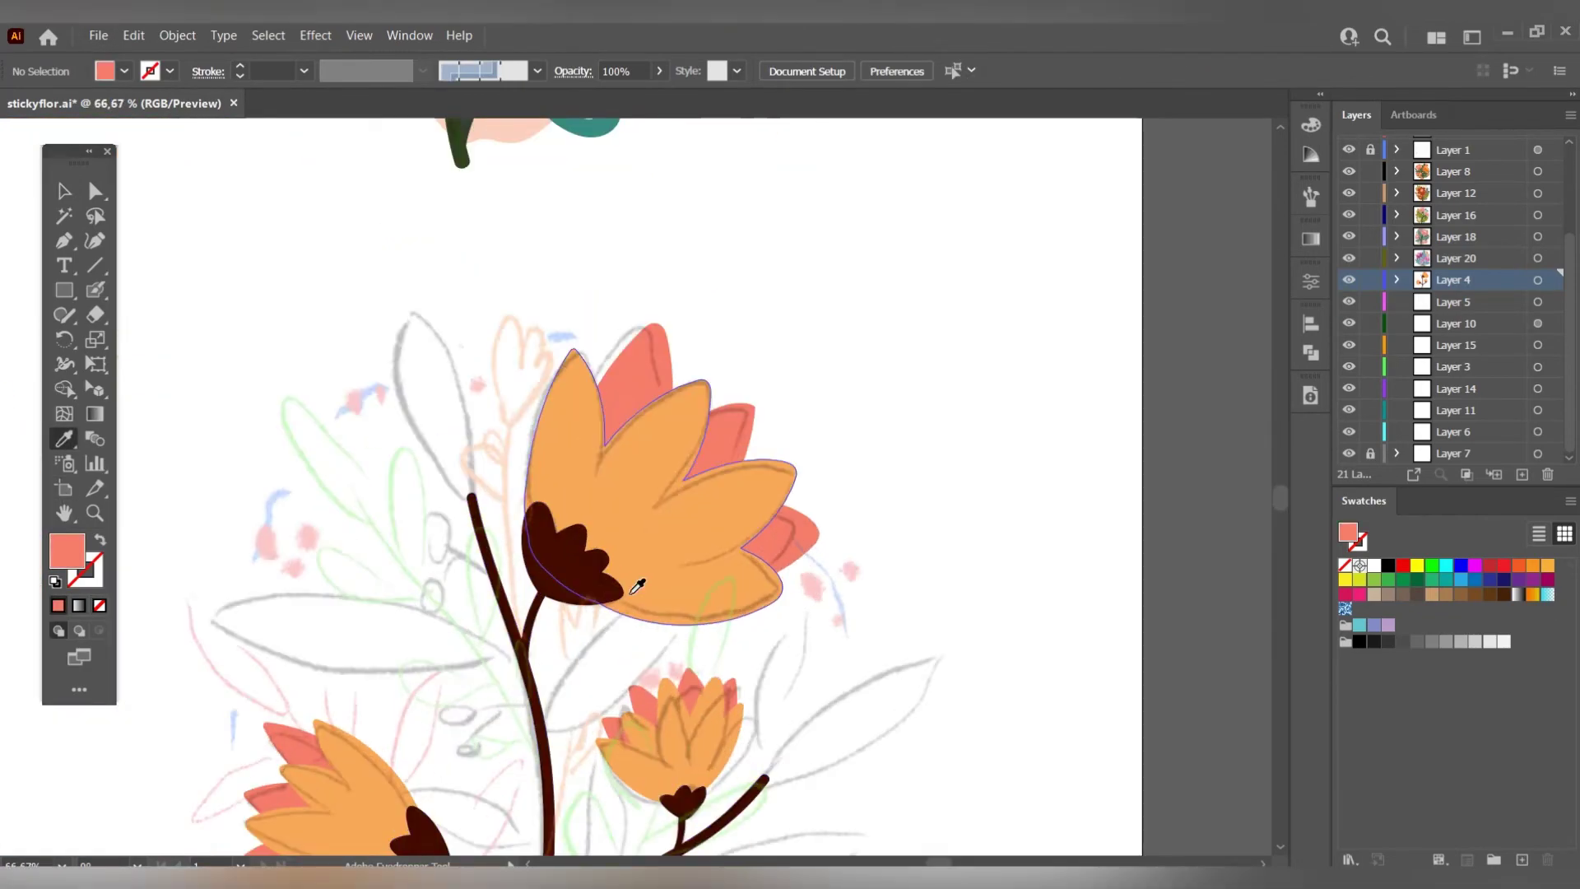
{"action": "left_click_drag", "start_coordinate": [576, 416], "coordinate": [547, 556]}
{"action": "mouse_move", "coordinate": [642, 448]}
{"action": "left_mouse_down"}
{"action": "mouse_move", "coordinate": [586, 572]}
{"action": "mouse_move", "coordinate": [661, 558]}
{"action": "left_mouse_up"}
{"action": "left_click_drag", "start_coordinate": [399, 782], "coordinate": [609, 535]}
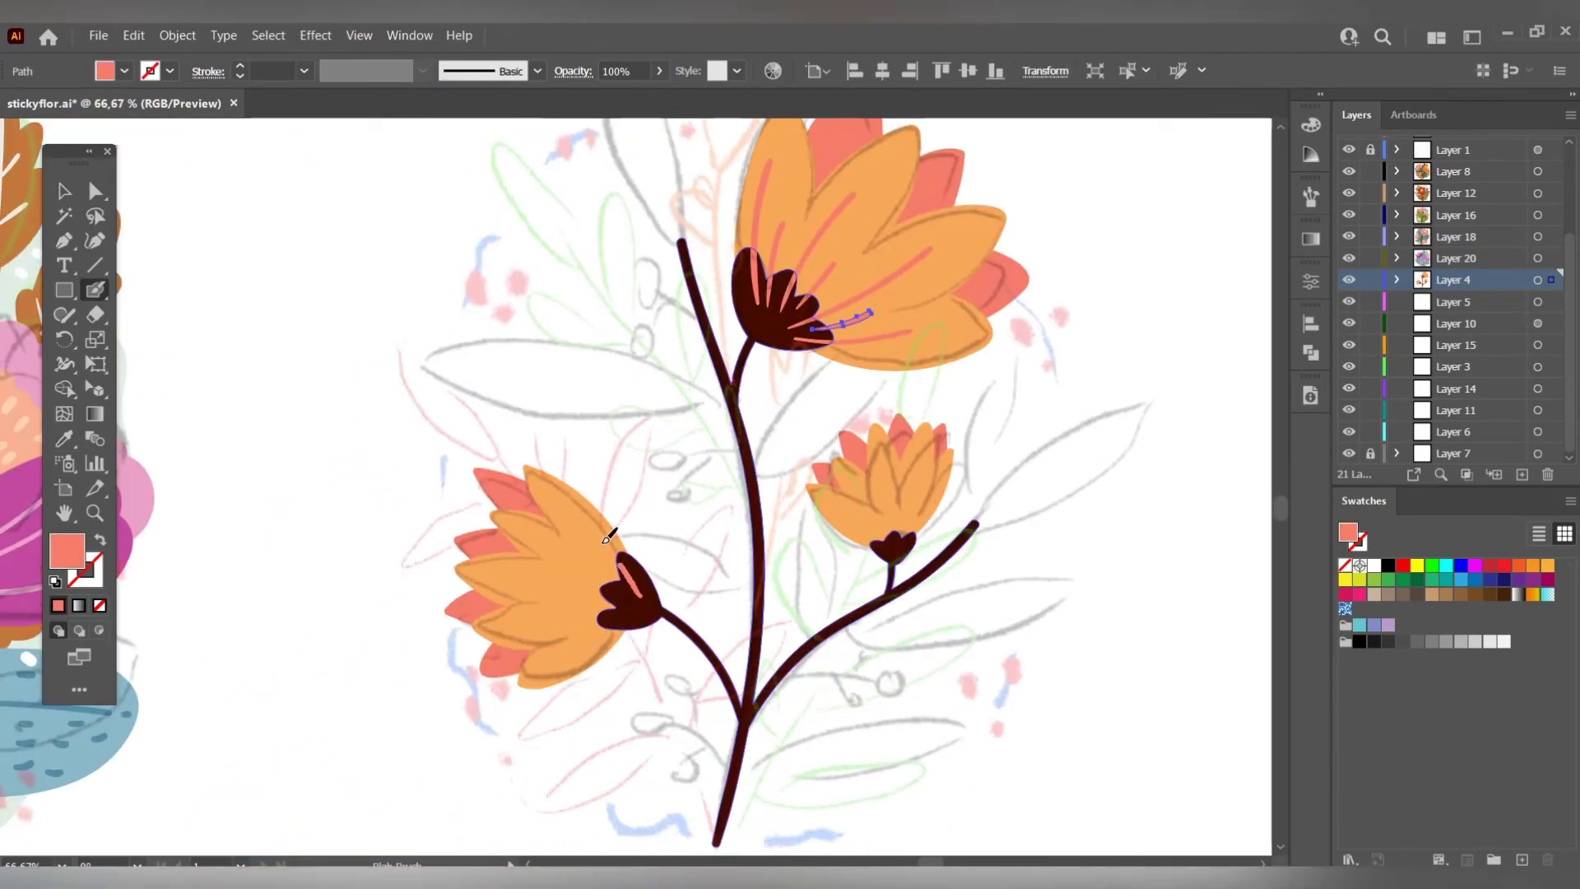
{"action": "left_click_drag", "start_coordinate": [897, 539], "coordinate": [872, 494]}
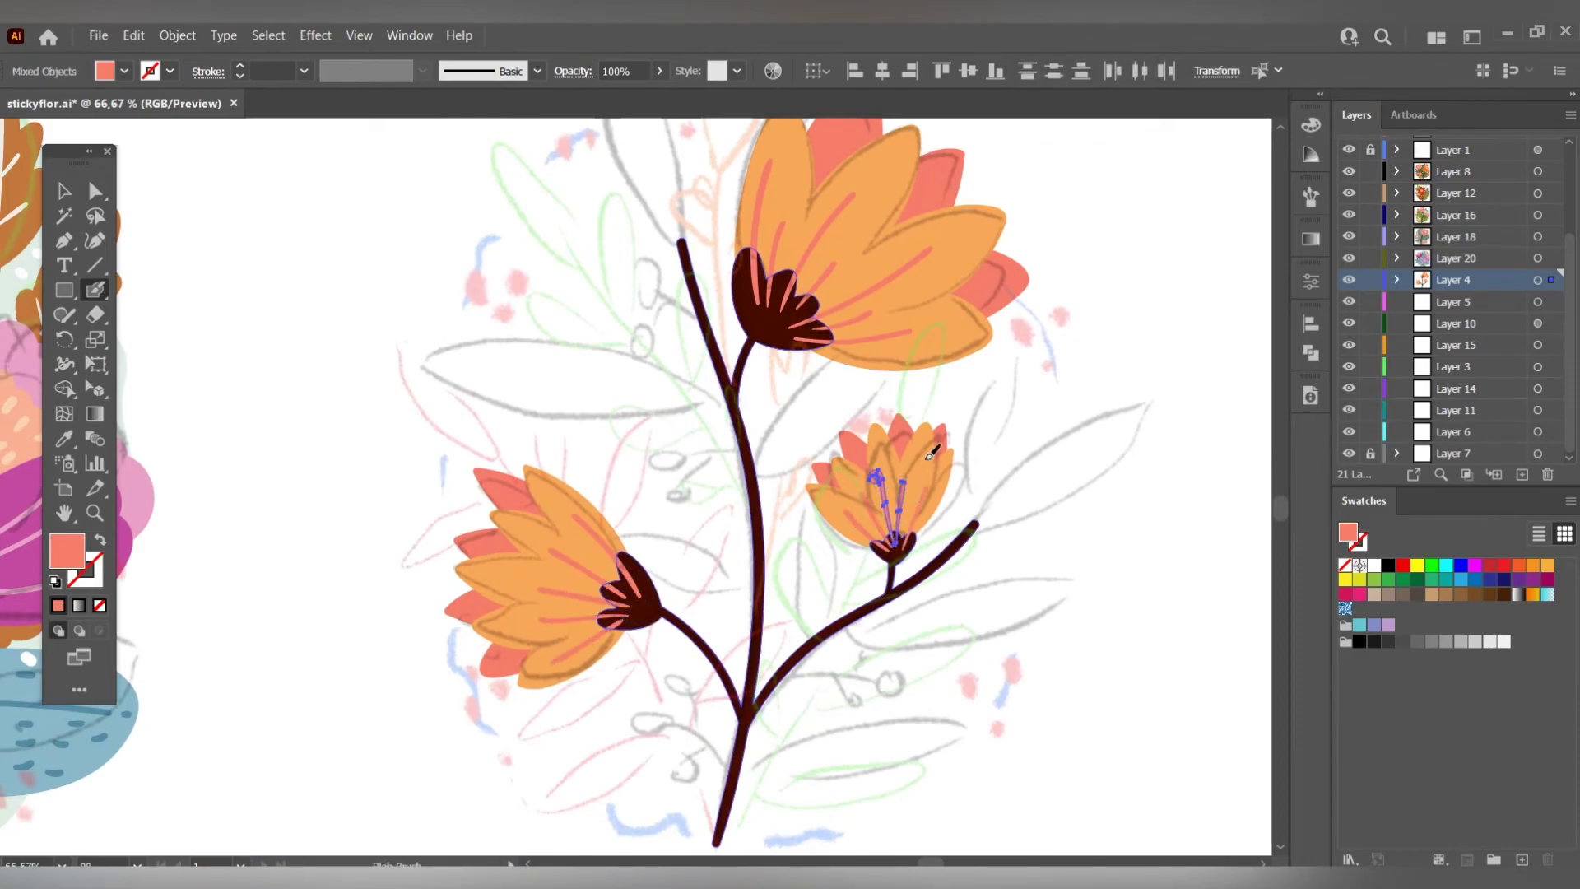
{"action": "left_click", "coordinate": [769, 430], "text": "ctrl"}
{"action": "key", "text": "ctrl+minus"}
{"action": "key", "text": "ctrl+minus"}
{"action": "key", "text": "ctrl+minus"}
Pick teal and outline Blob Brush leaves at the stem top, lower stem and left.
{"action": "scroll", "coordinate": [688, 487], "scroll_direction": "up", "scroll_amount": 1}
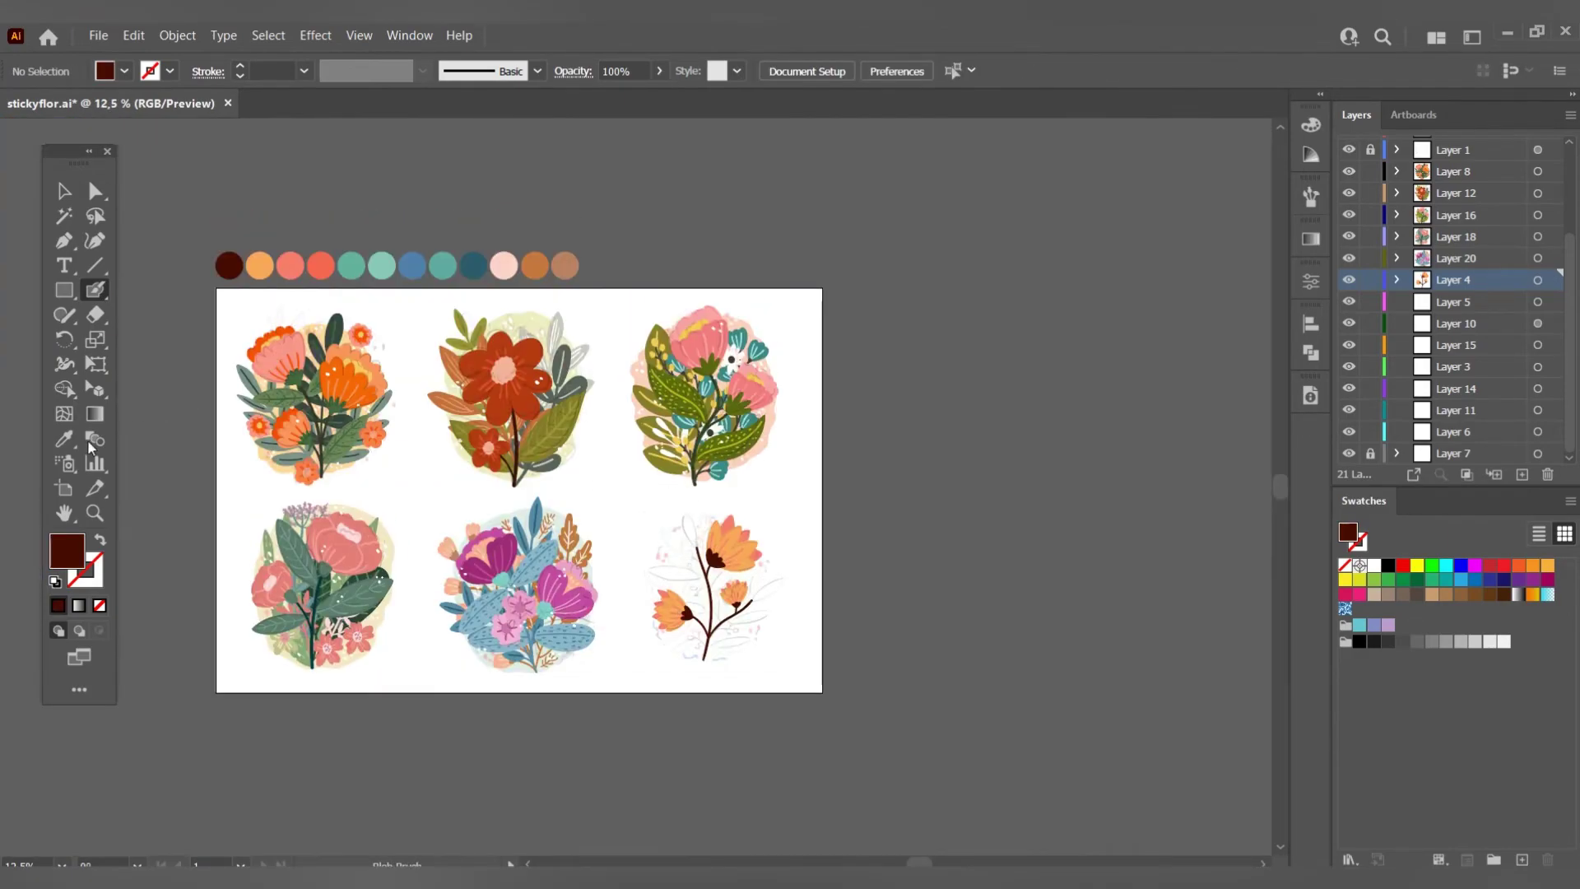
{"action": "key", "text": "i"}
{"action": "left_click", "coordinate": [671, 412]}
{"action": "key", "text": "ctrl+plus"}
{"action": "key", "text": "ctrl+plus"}
{"action": "key", "text": "ctrl+plus"}
{"action": "key", "text": "shift+b"}
{"action": "mouse_move", "coordinate": [755, 608]}
{"action": "left_mouse_down"}
{"action": "mouse_move", "coordinate": [758, 567]}
{"action": "mouse_move", "coordinate": [757, 607]}
{"action": "left_mouse_up"}
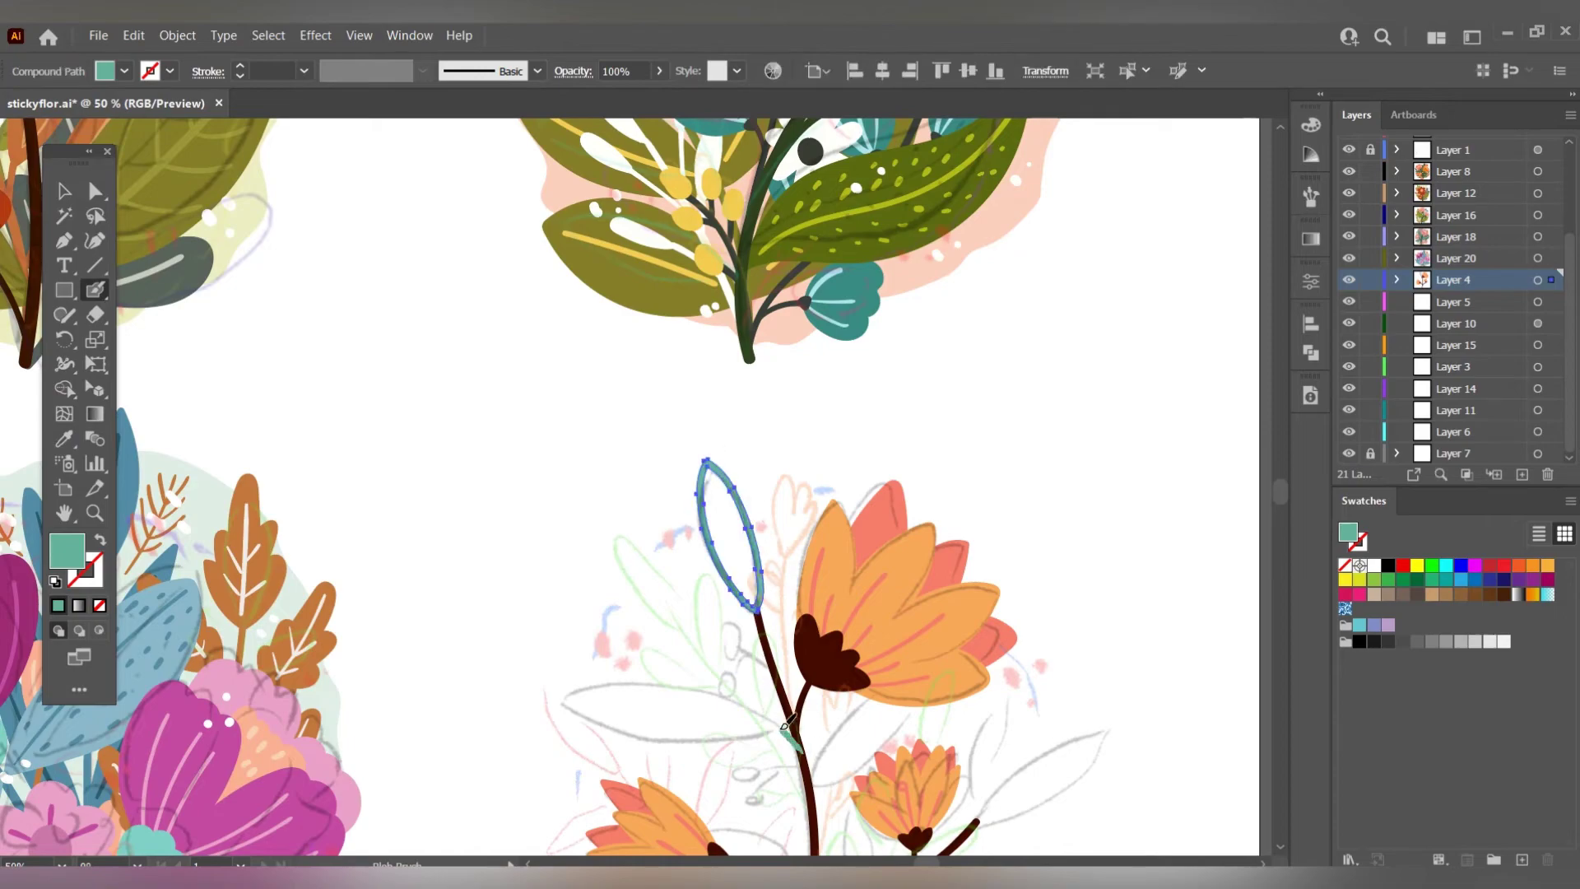
{"action": "left_click_drag", "start_coordinate": [795, 740], "coordinate": [791, 744]}
{"action": "scroll", "coordinate": [789, 494], "scroll_direction": "down", "scroll_amount": 5}
{"action": "mouse_move", "coordinate": [732, 511]}
{"action": "left_mouse_down"}
{"action": "mouse_move", "coordinate": [901, 339]}
{"action": "mouse_move", "coordinate": [732, 510]}
{"action": "left_mouse_up"}
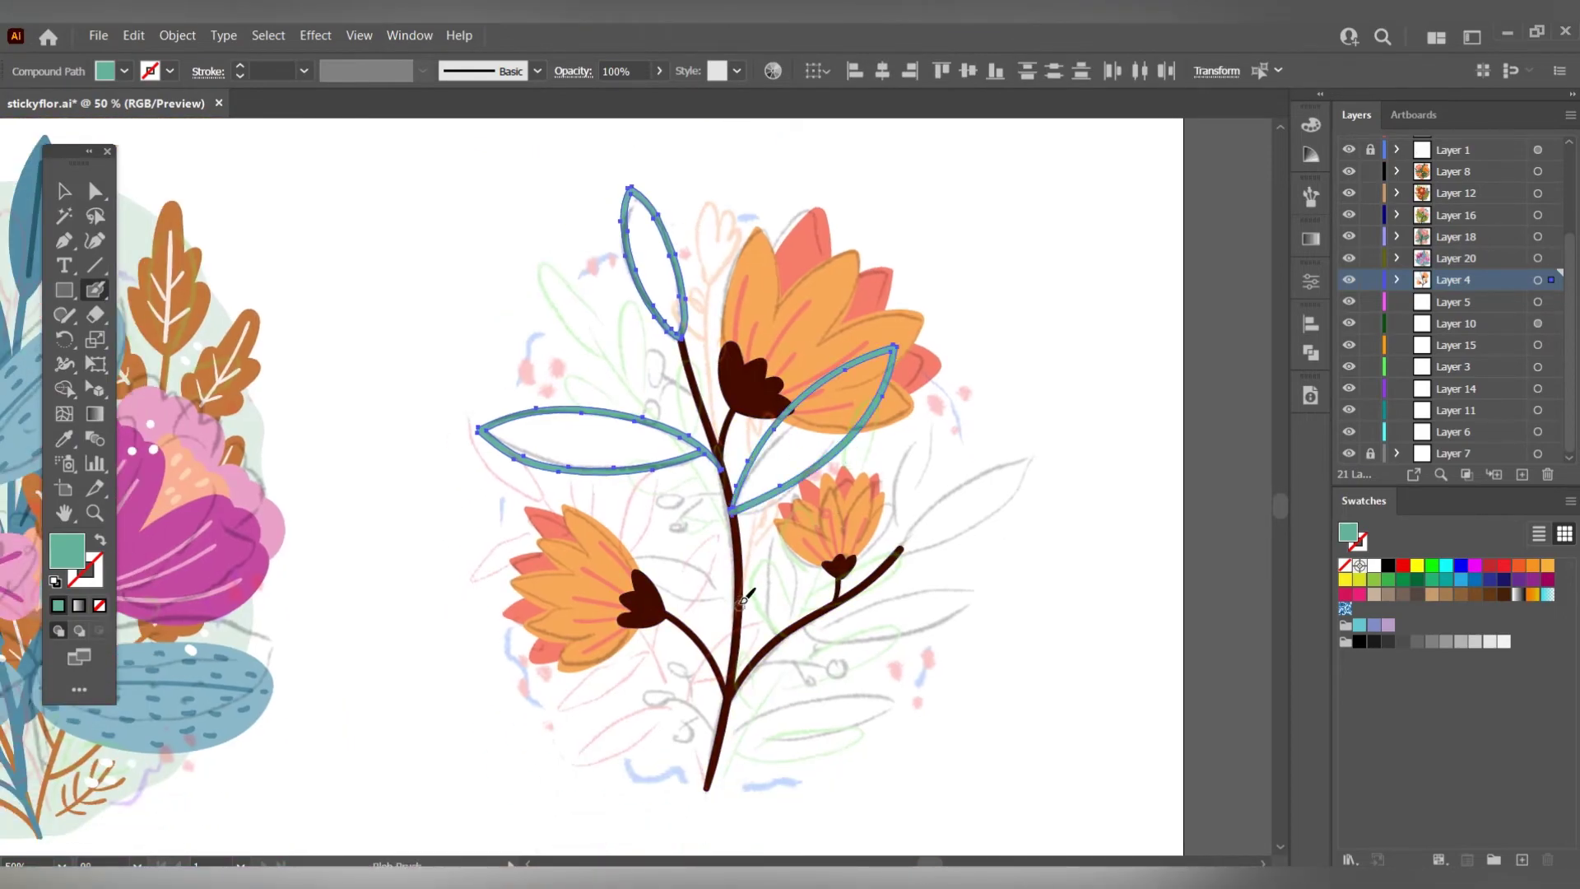
Add teal leaves on the right branch, over the small flower and at the bottom right.
{"action": "left_click_drag", "start_coordinate": [732, 609], "coordinate": [734, 613]}
{"action": "scroll", "coordinate": [734, 613], "scroll_direction": "down", "scroll_amount": 2}
{"action": "left_click_drag", "start_coordinate": [944, 469], "coordinate": [945, 471]}
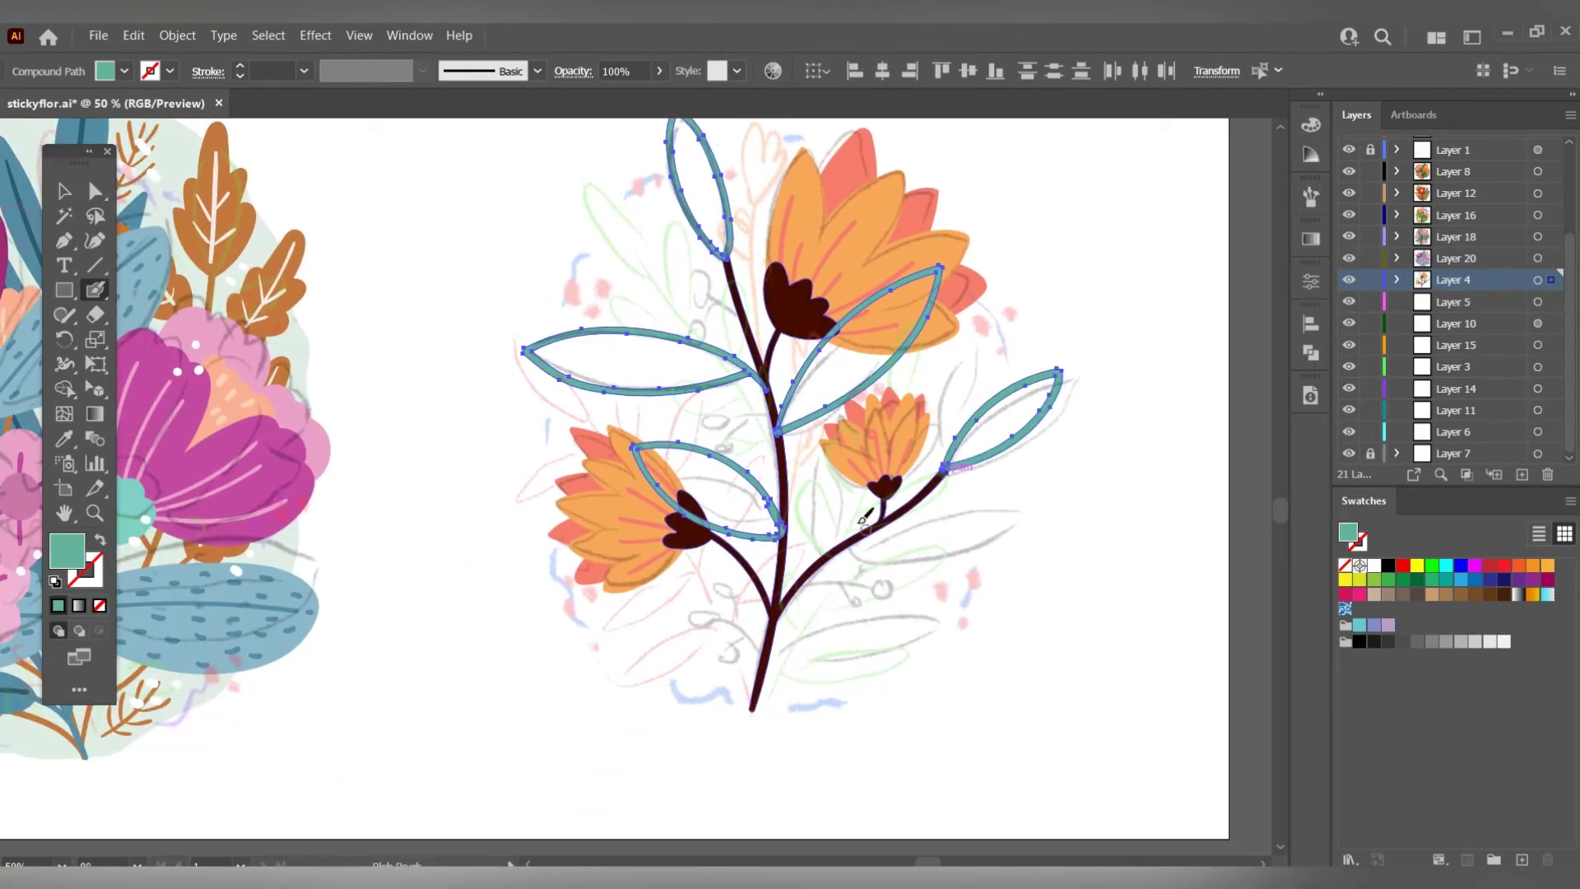
{"action": "left_click_drag", "start_coordinate": [833, 548], "coordinate": [828, 544]}
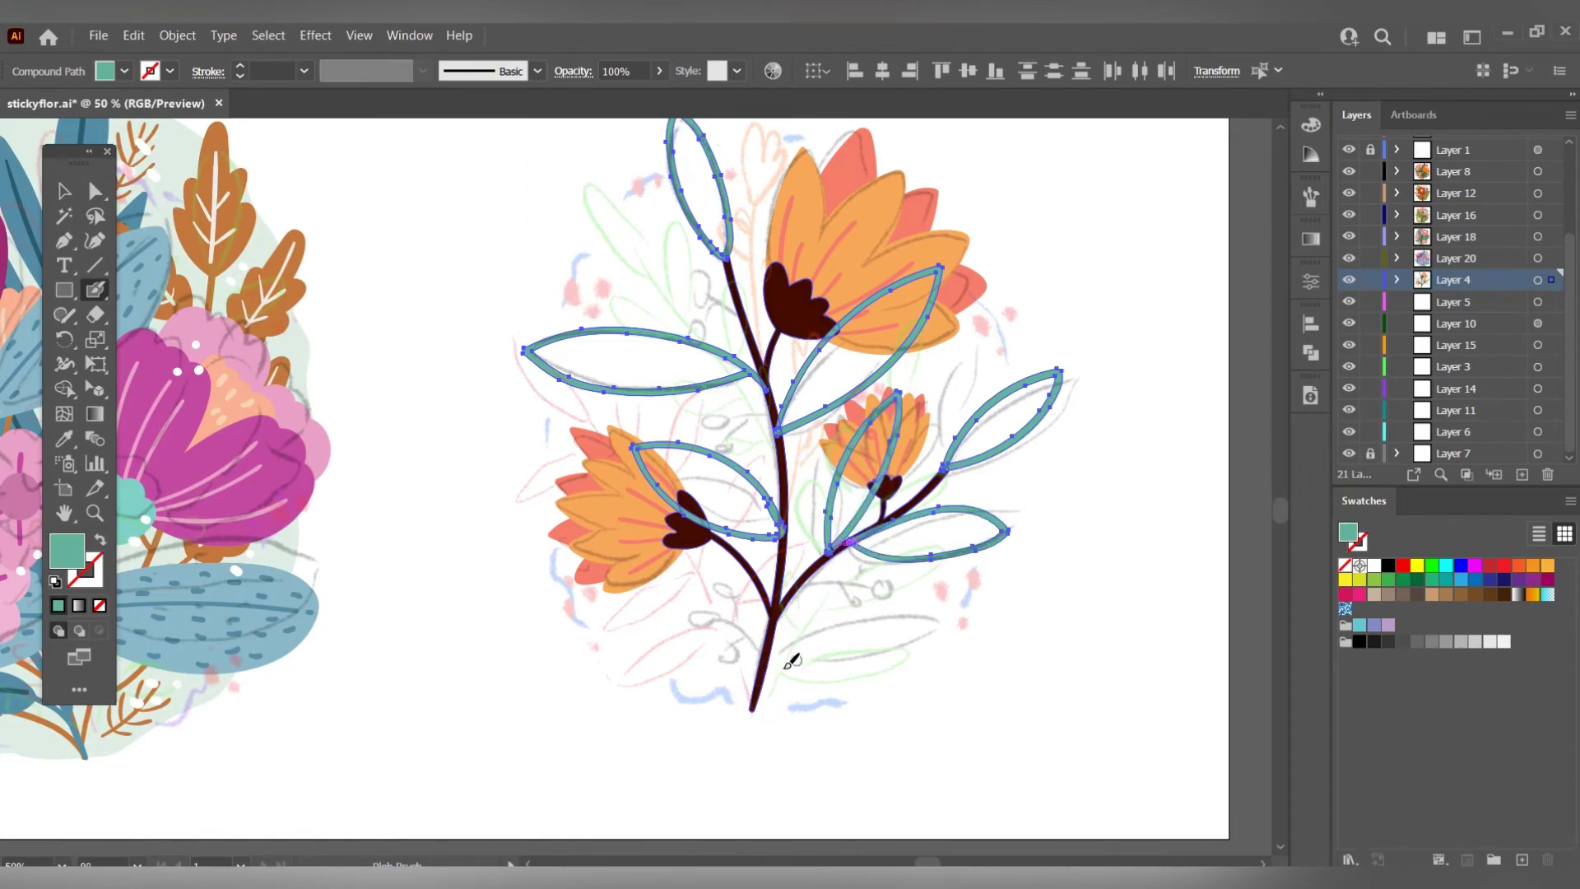
{"action": "left_click_drag", "start_coordinate": [766, 662], "coordinate": [769, 667]}
{"action": "scroll", "coordinate": [770, 576], "scroll_direction": "up", "scroll_amount": 2}
{"action": "key", "text": "a"}
{"action": "left_click", "coordinate": [663, 247]}
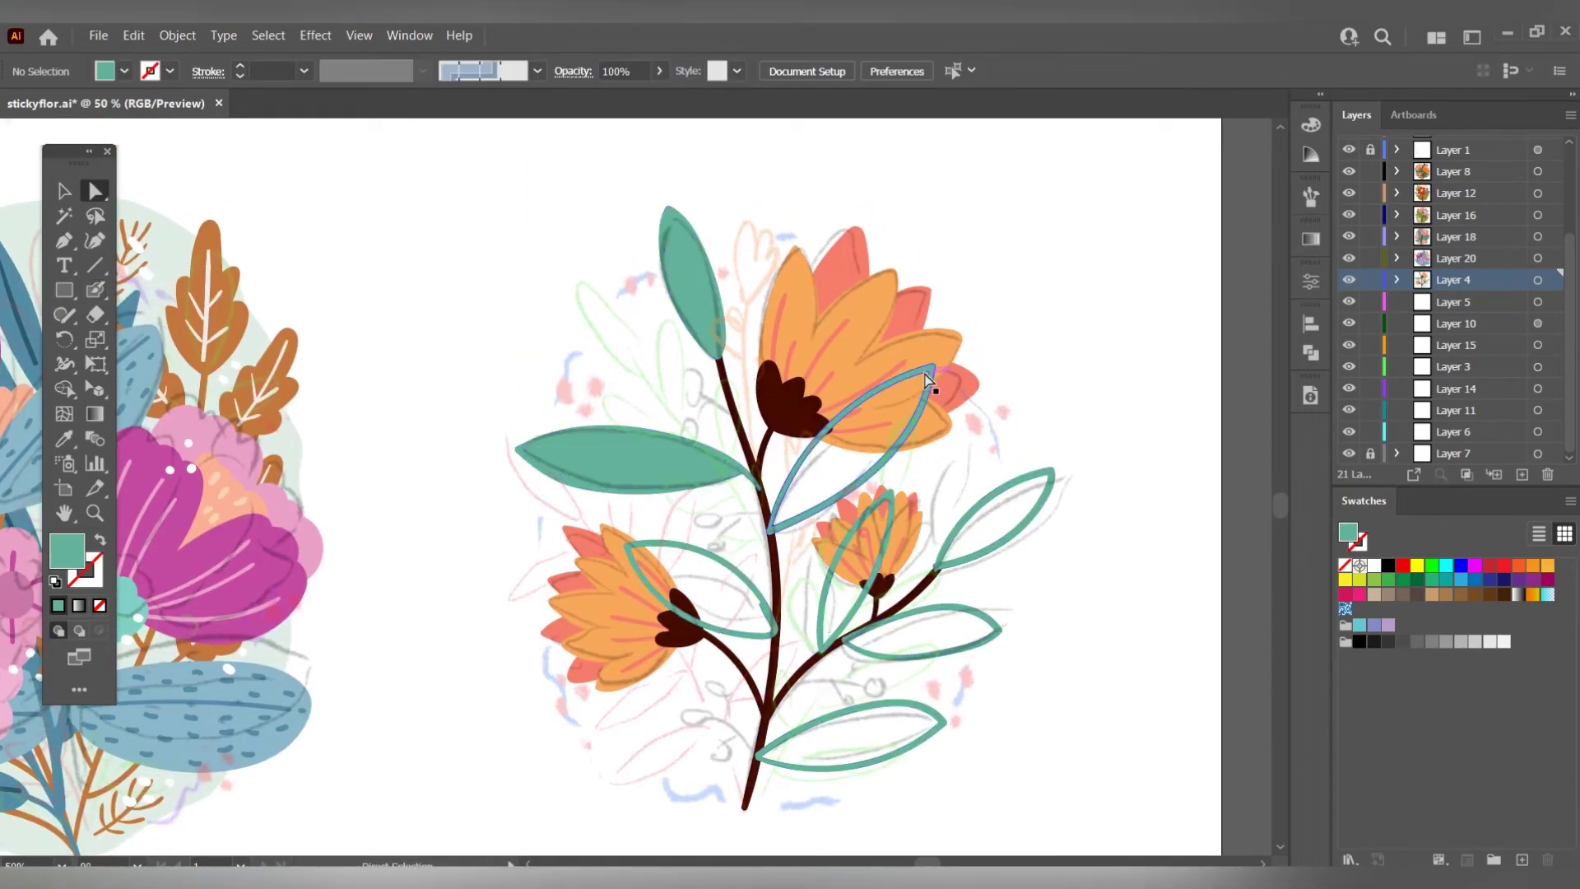
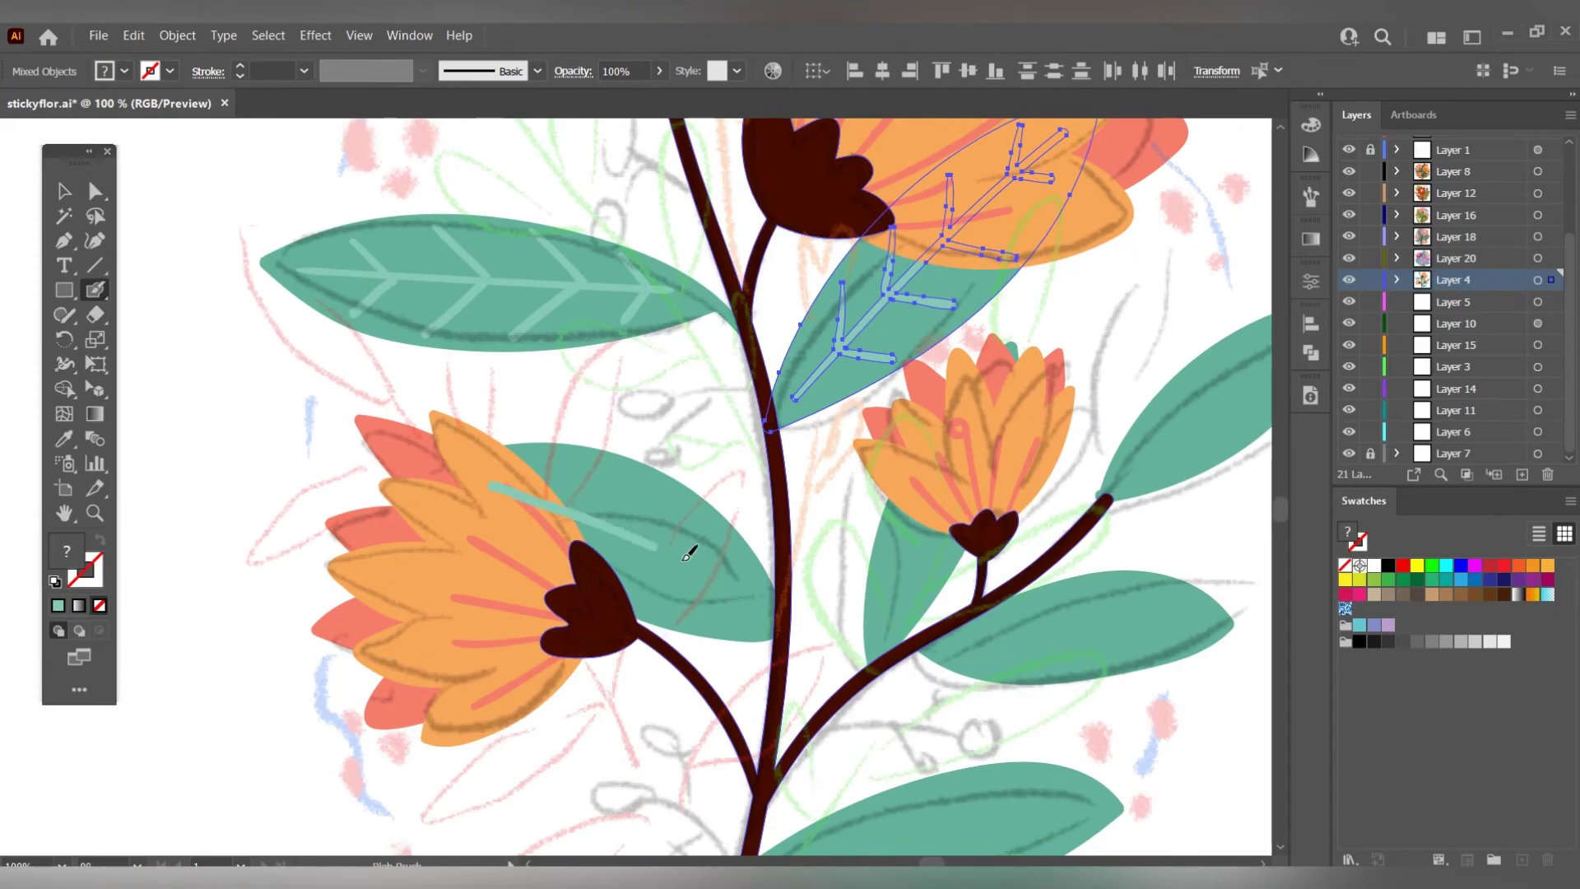
Blob Brush light midribs and branch veins onto the lower, middle, right and bottom teal leaves.
{"action": "left_click_drag", "start_coordinate": [650, 537], "coordinate": [504, 517]}
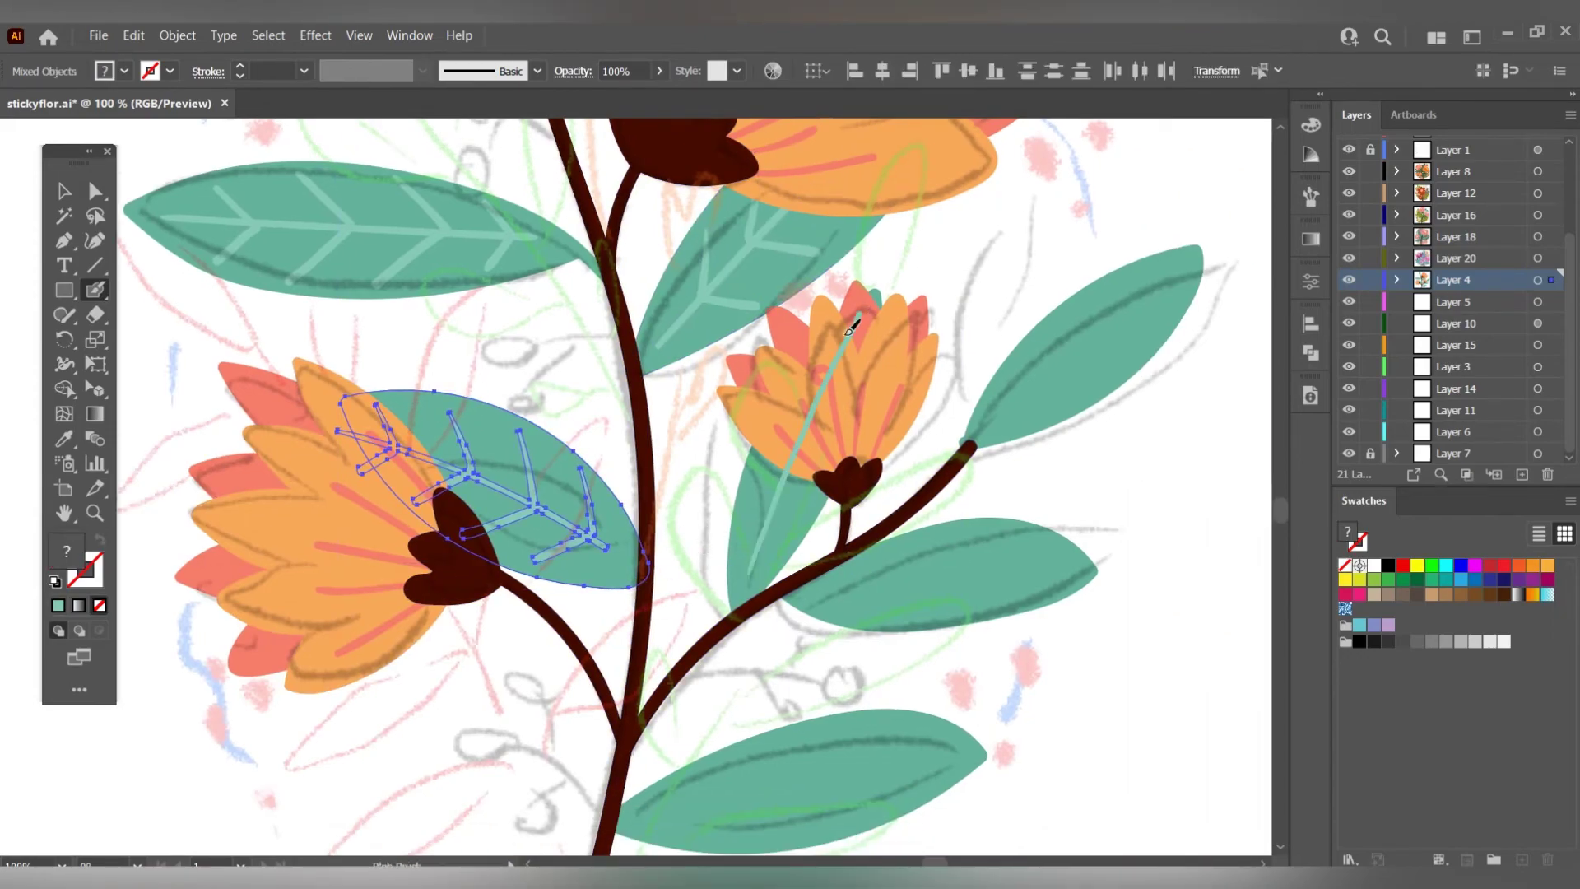
{"action": "left_click_drag", "start_coordinate": [827, 327], "coordinate": [869, 354]}
{"action": "left_click", "coordinate": [748, 525], "text": "ctrl"}
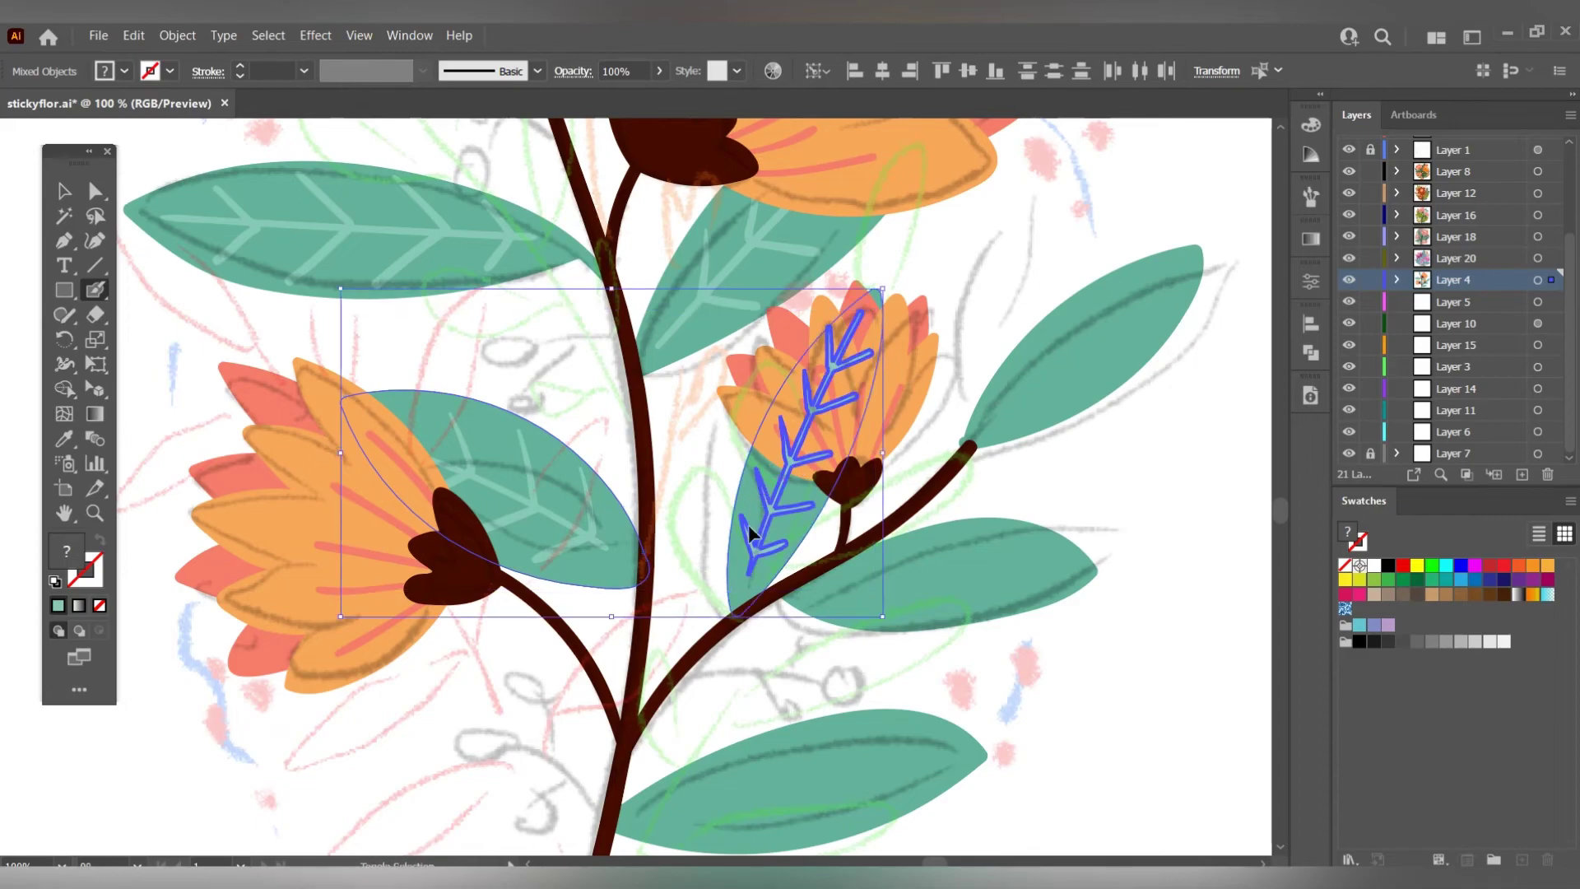
{"action": "mouse_move", "coordinate": [990, 423]}
{"action": "left_mouse_down"}
{"action": "mouse_move", "coordinate": [1150, 265]}
{"action": "mouse_move", "coordinate": [1170, 278]}
{"action": "left_mouse_up"}
{"action": "scroll", "coordinate": [1036, 388], "scroll_direction": "down", "scroll_amount": 3}
{"action": "left_click_drag", "start_coordinate": [795, 473], "coordinate": [1052, 453]}
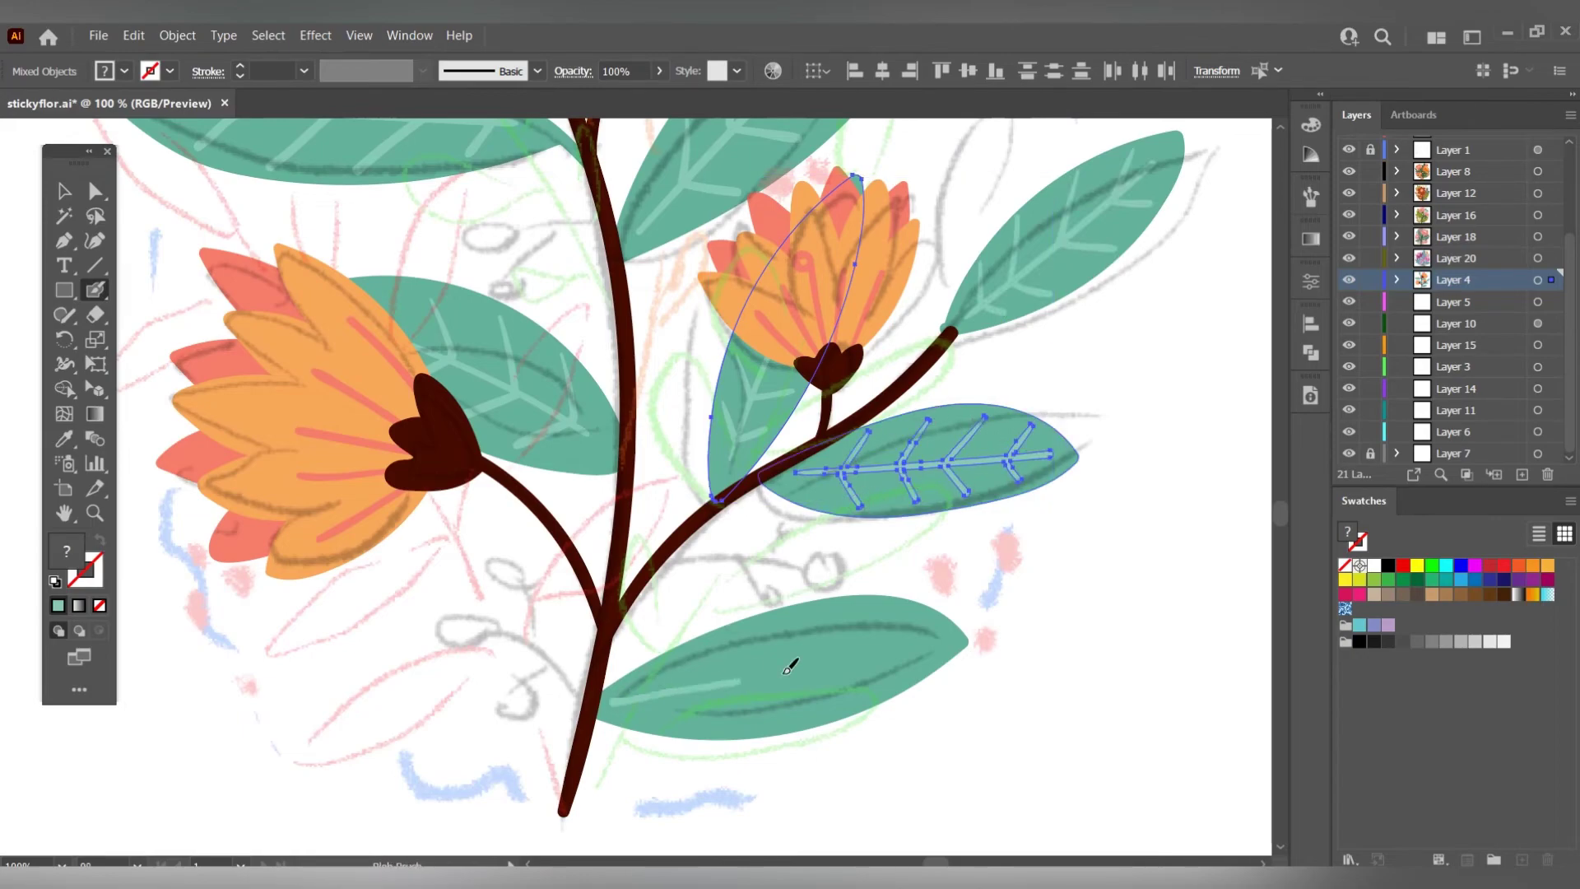
{"action": "left_click_drag", "start_coordinate": [613, 702], "coordinate": [943, 636]}
{"action": "left_click_drag", "start_coordinate": [909, 613], "coordinate": [899, 658]}
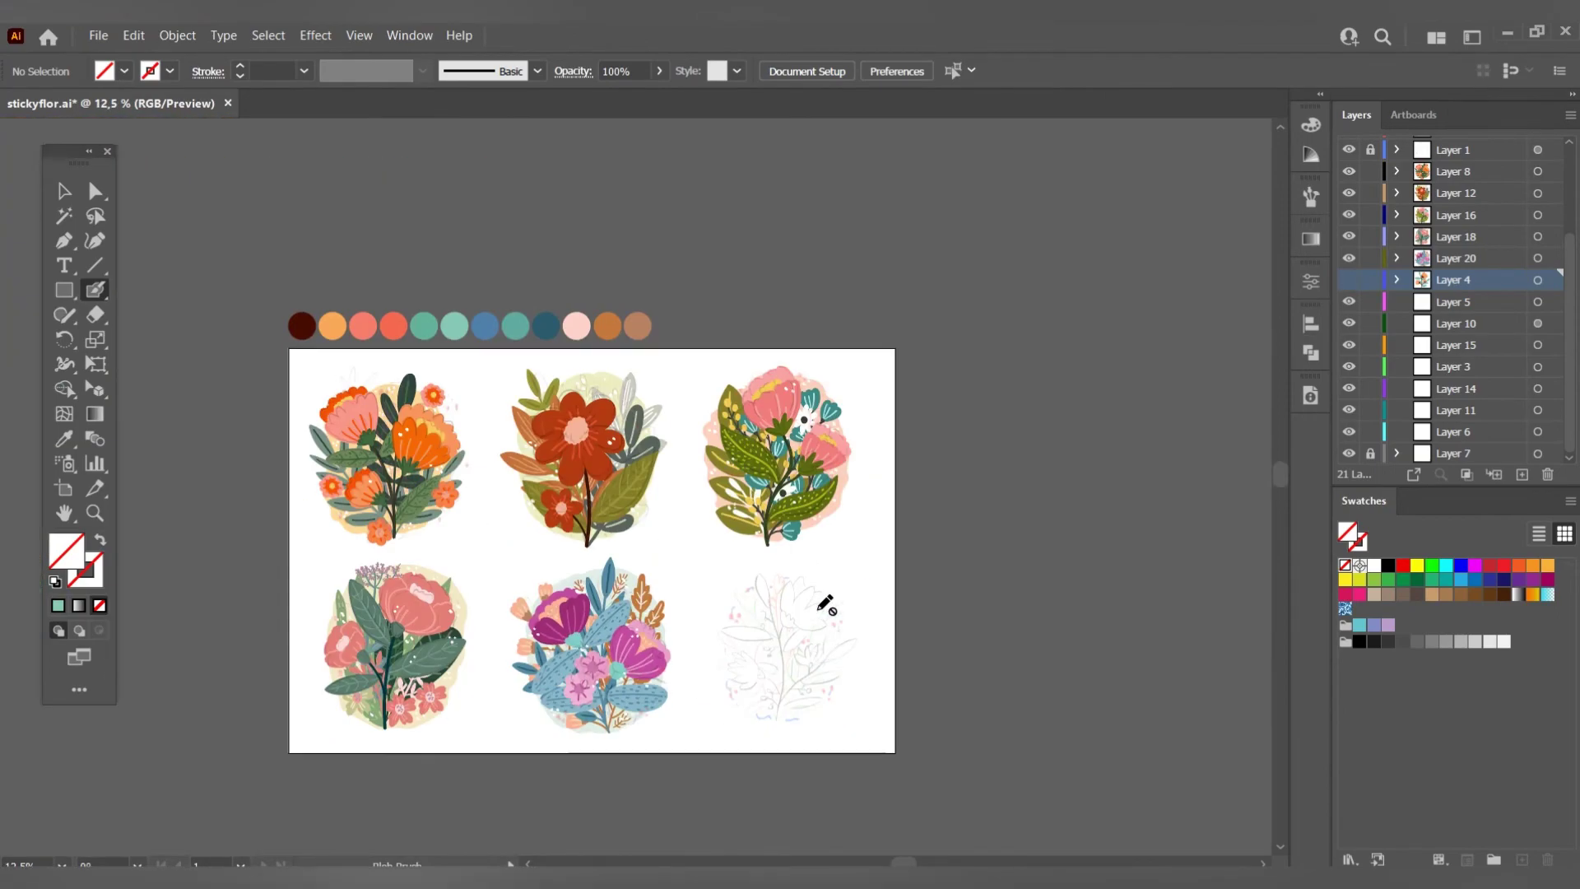
Draw the sprig's right and left stems on Layer 5, undoing the upper-left leaves and curved tip.
{"action": "scroll", "coordinate": [804, 636], "scroll_direction": "up", "scroll_amount": 2}
{"action": "scroll", "coordinate": [840, 652], "scroll_direction": "up", "scroll_amount": 2}
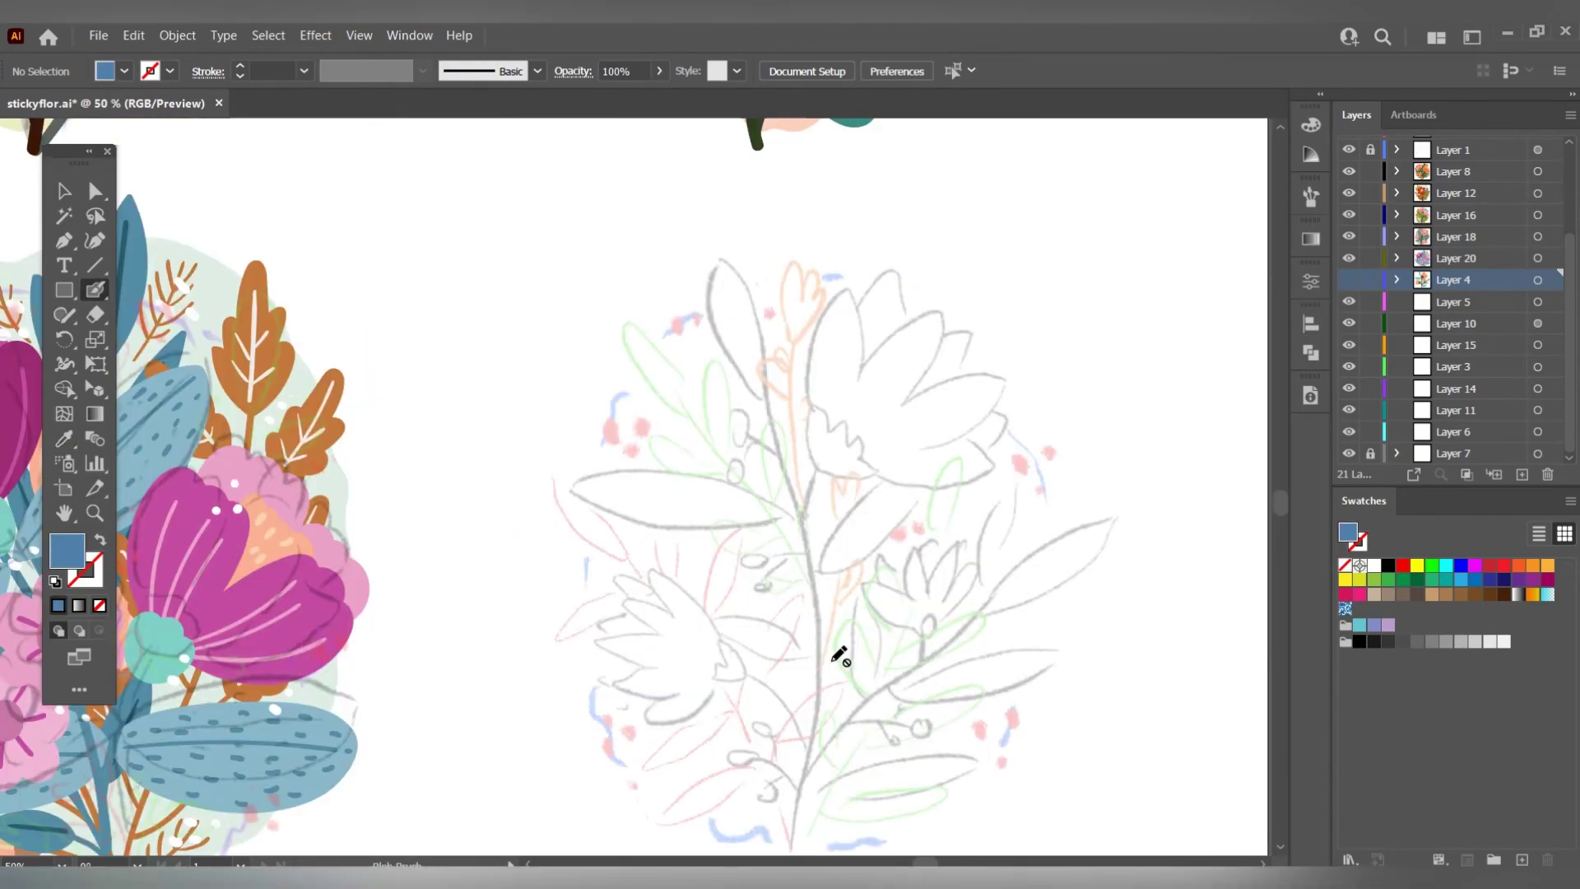
{"action": "left_click_drag", "start_coordinate": [739, 751], "coordinate": [898, 432]}
{"action": "mouse_move", "coordinate": [762, 683]}
{"action": "left_mouse_down"}
{"action": "mouse_move", "coordinate": [758, 487]}
{"action": "mouse_move", "coordinate": [633, 322]}
{"action": "left_mouse_up"}
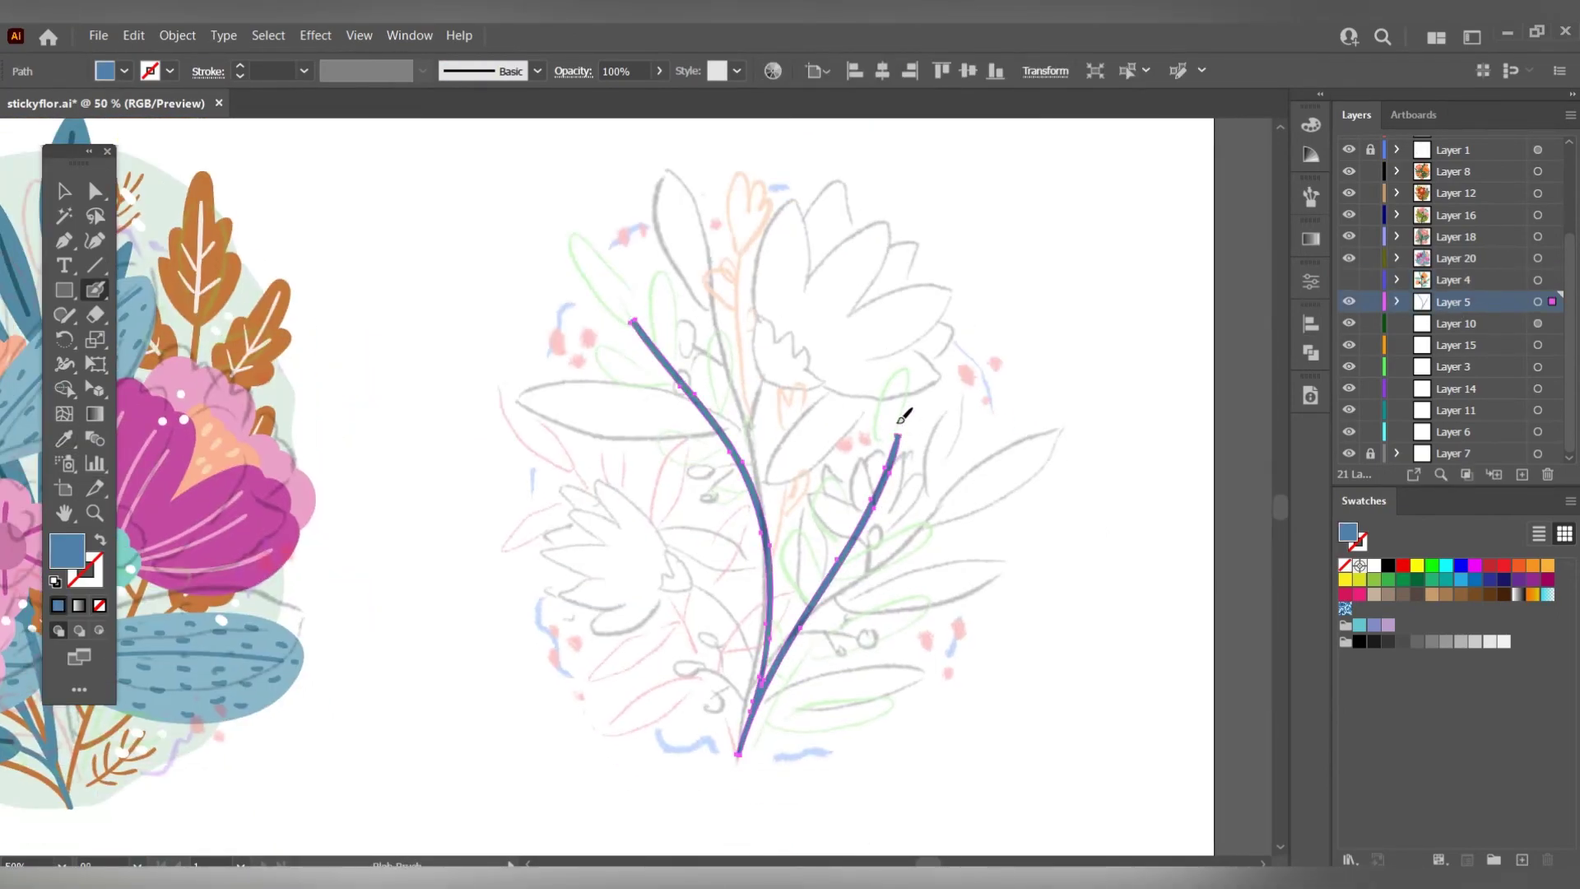
{"action": "left_click_drag", "start_coordinate": [896, 429], "coordinate": [932, 329]}
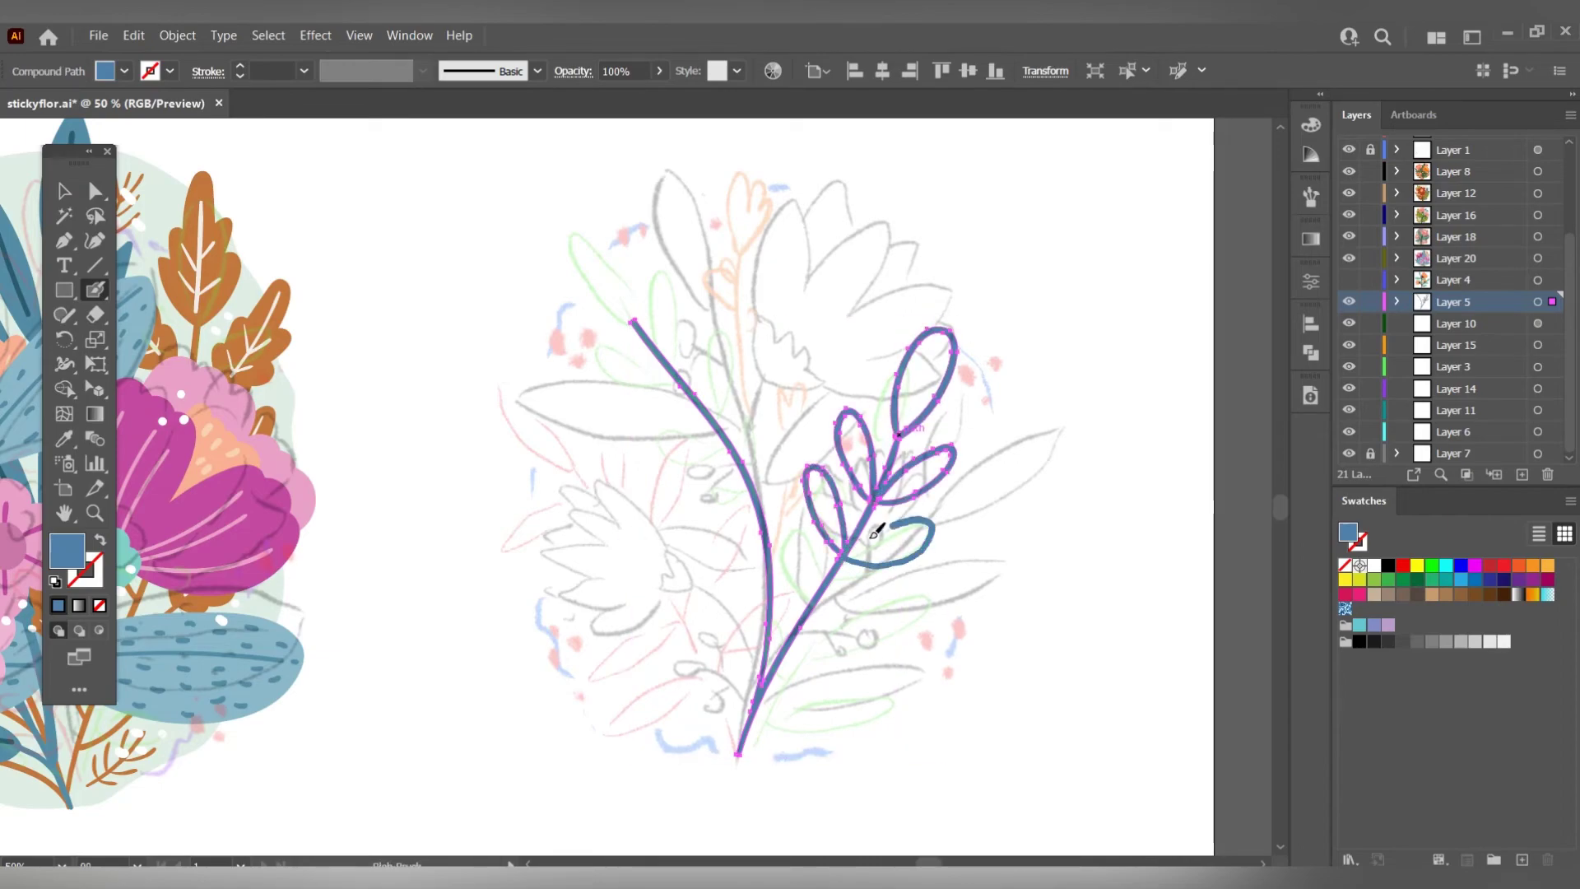
{"action": "left_click_drag", "start_coordinate": [767, 609], "coordinate": [840, 673]}
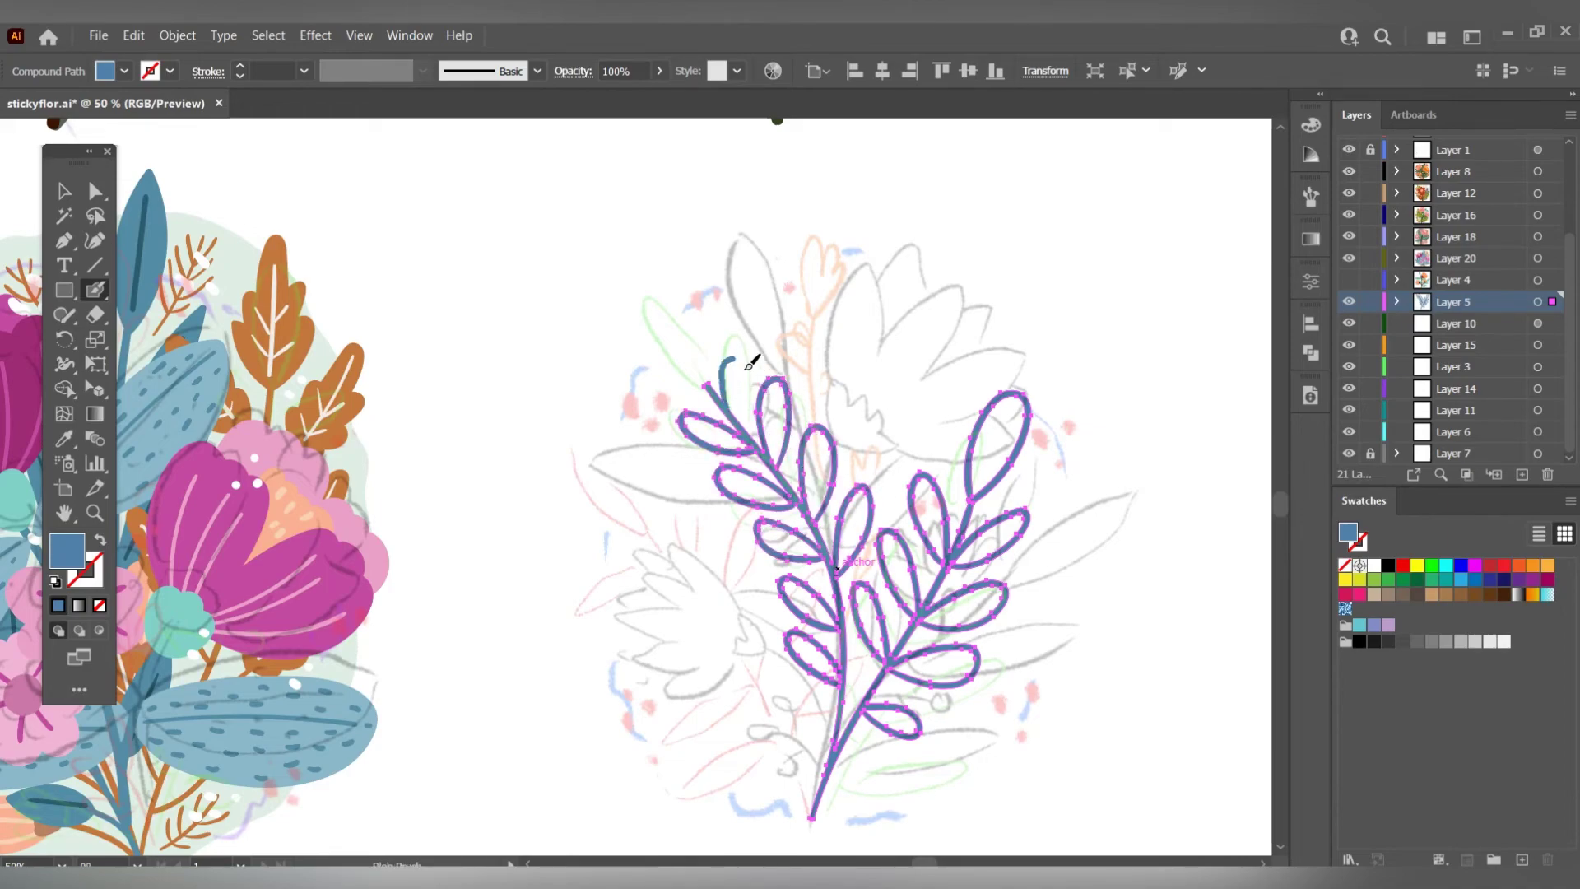
{"action": "key", "text": "ctrl+z"}
{"action": "key", "text": "ctrl+z"}
{"action": "key", "text": "ctrl+z"}
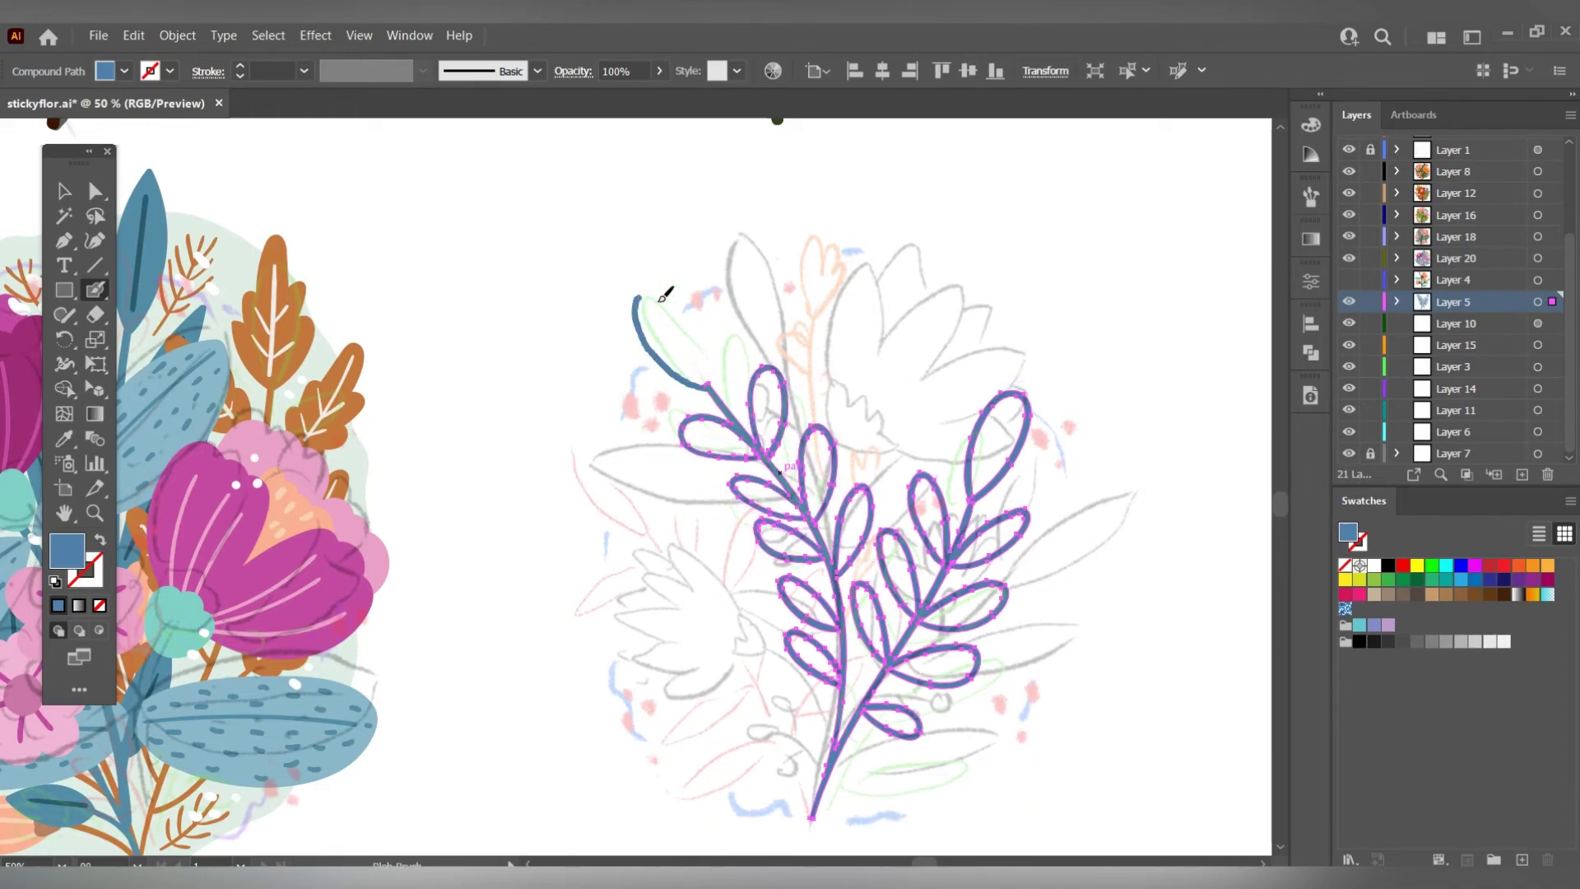
{"action": "key", "text": "ctrl+z"}
Fill the sprig's right-branch, left-branch and top-left leaves with blue using Live Paint.
{"action": "key", "text": "shift+m"}
{"action": "left_click_drag", "start_coordinate": [1011, 412], "coordinate": [897, 714]}
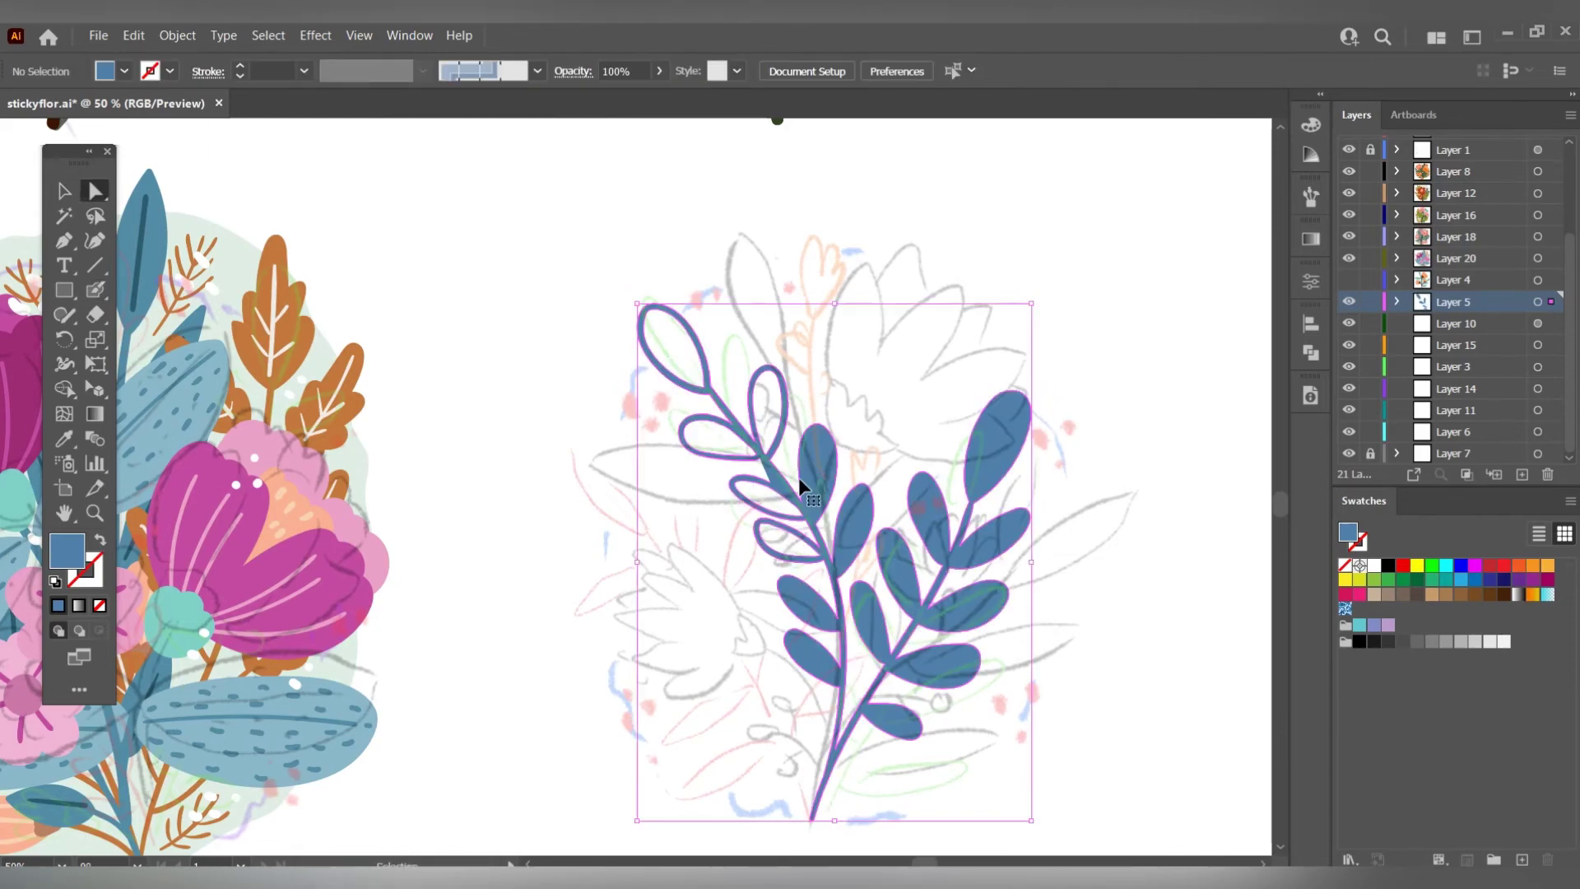
{"action": "left_click_drag", "start_coordinate": [813, 601], "coordinate": [709, 383]}
{"action": "left_click", "coordinate": [709, 383]}
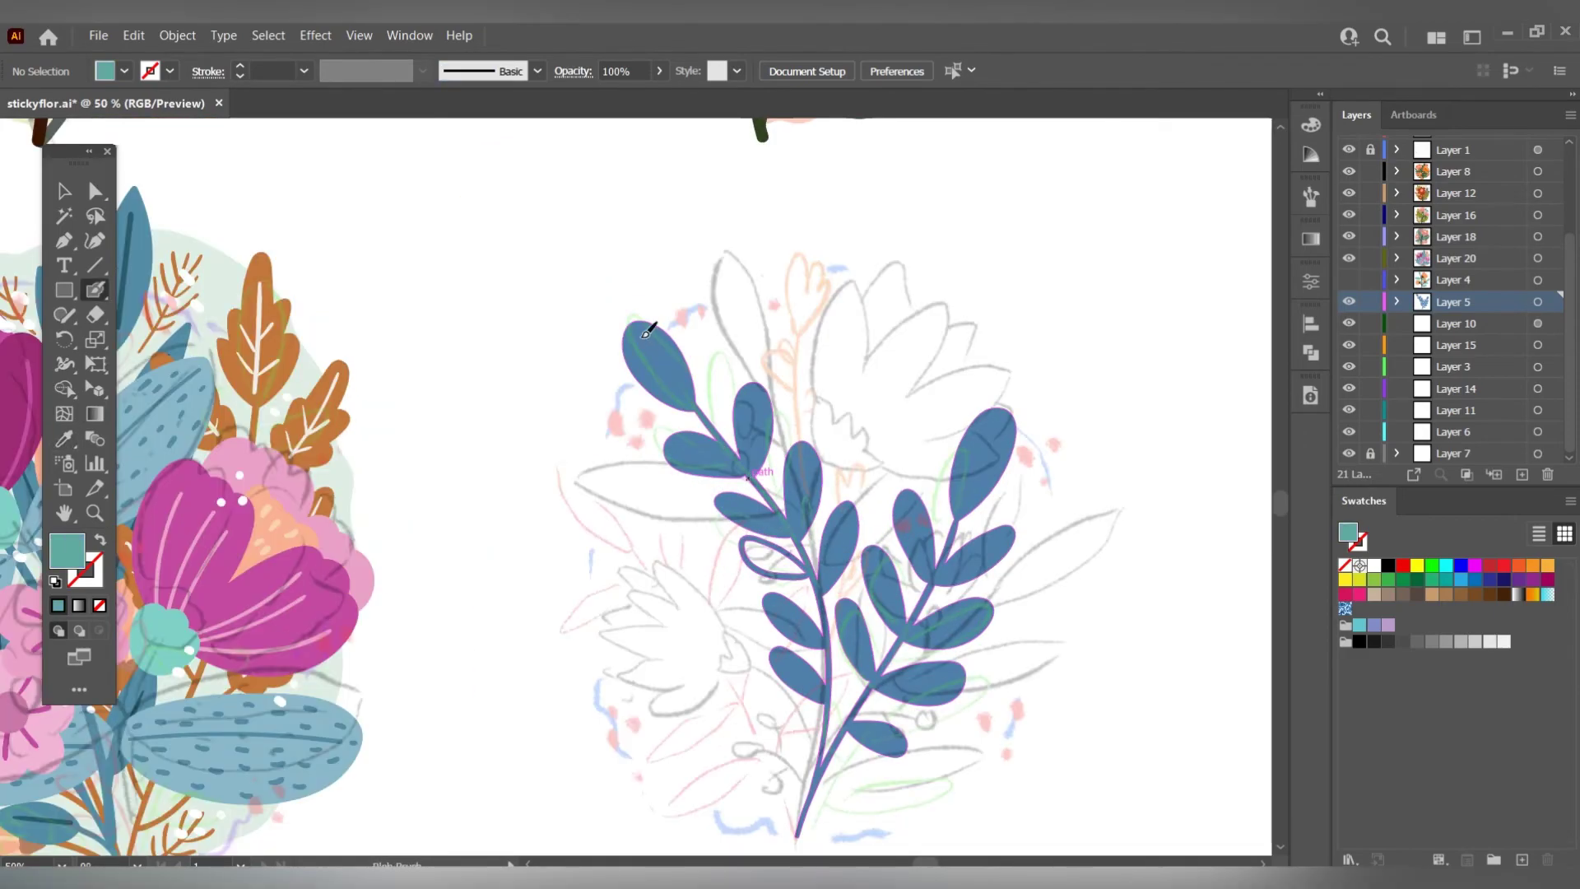
Paint light veins on the blue leaves, then hide Layer 5 and zoom out.
{"action": "left_click_drag", "start_coordinate": [646, 331], "coordinate": [689, 402]}
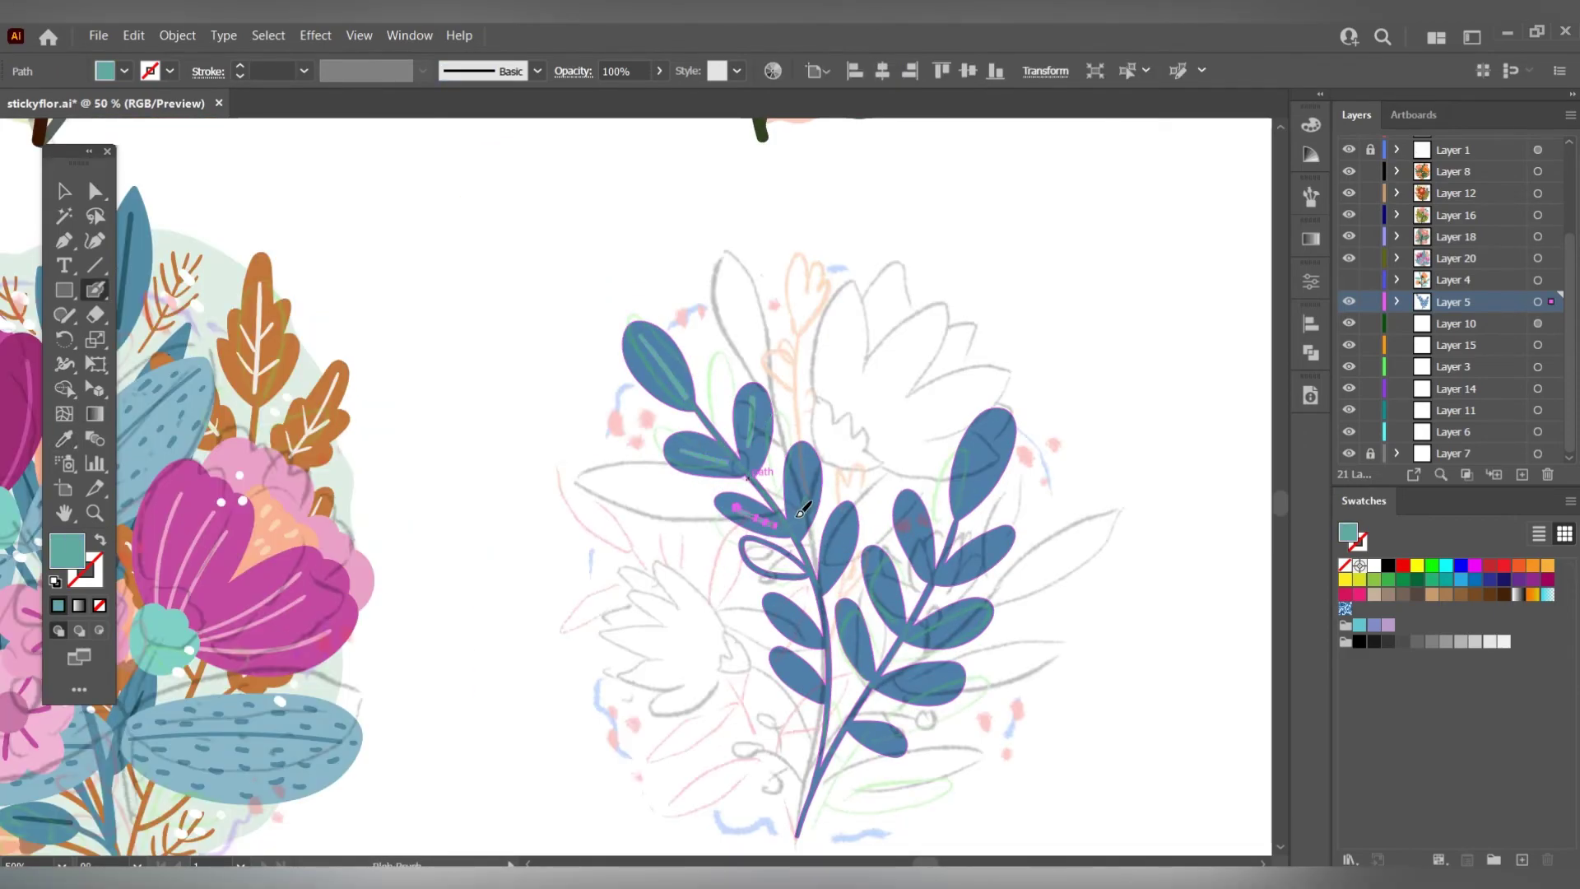
{"action": "left_click_drag", "start_coordinate": [803, 510], "coordinate": [811, 462]}
{"action": "left_click_drag", "start_coordinate": [753, 547], "coordinate": [790, 567]}
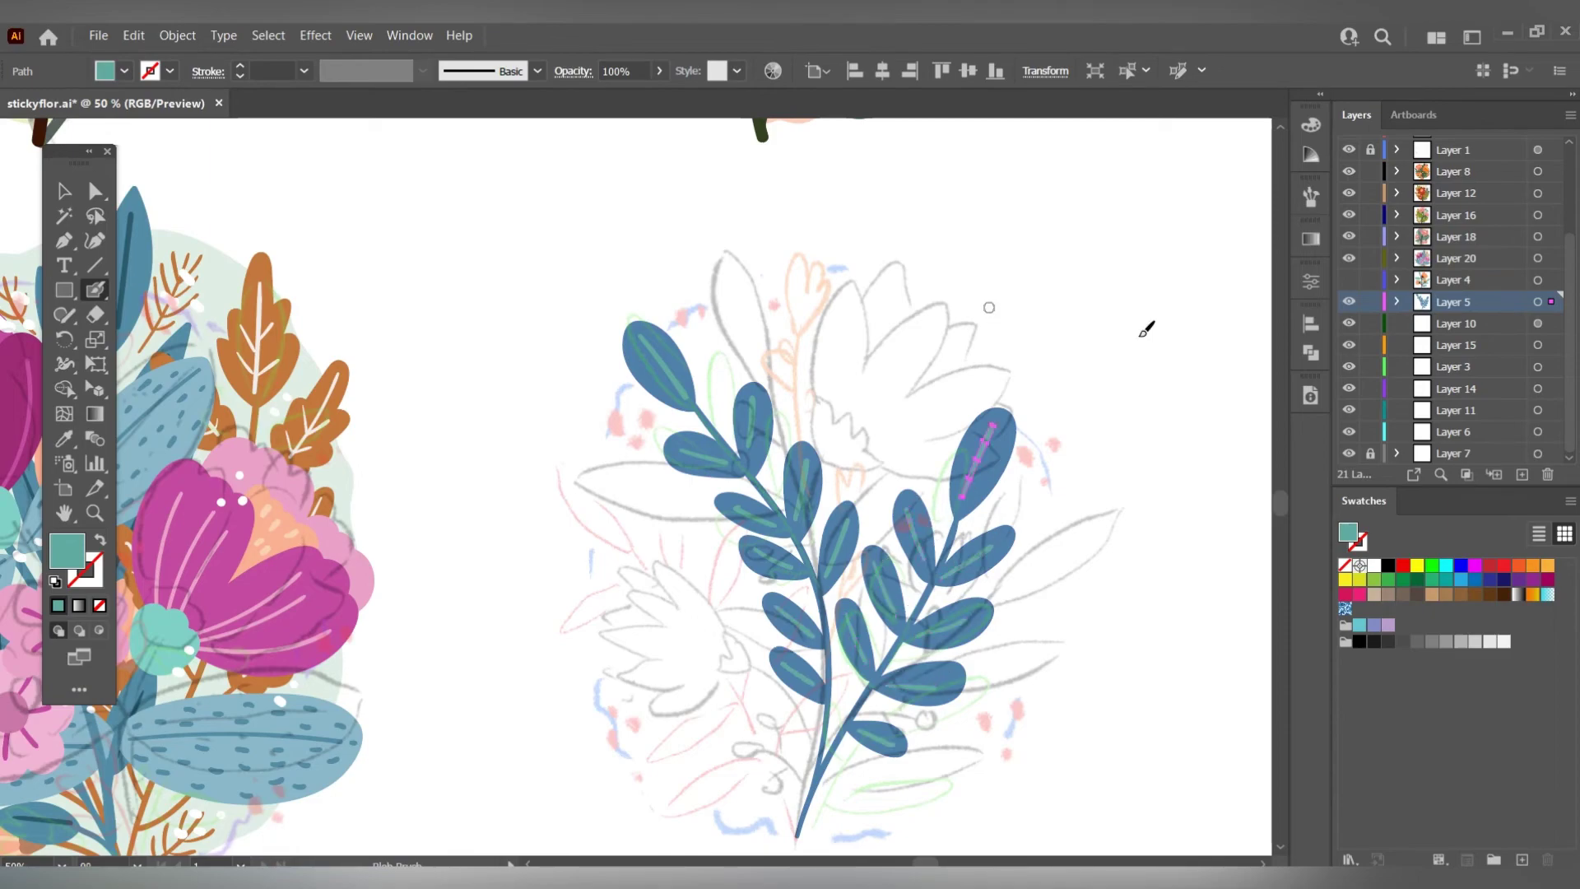
{"action": "left_click", "coordinate": [1349, 301]}
{"action": "key", "text": "ctrl+minus"}
{"action": "key", "text": "ctrl+minus"}
{"action": "key", "text": "ctrl+minus"}
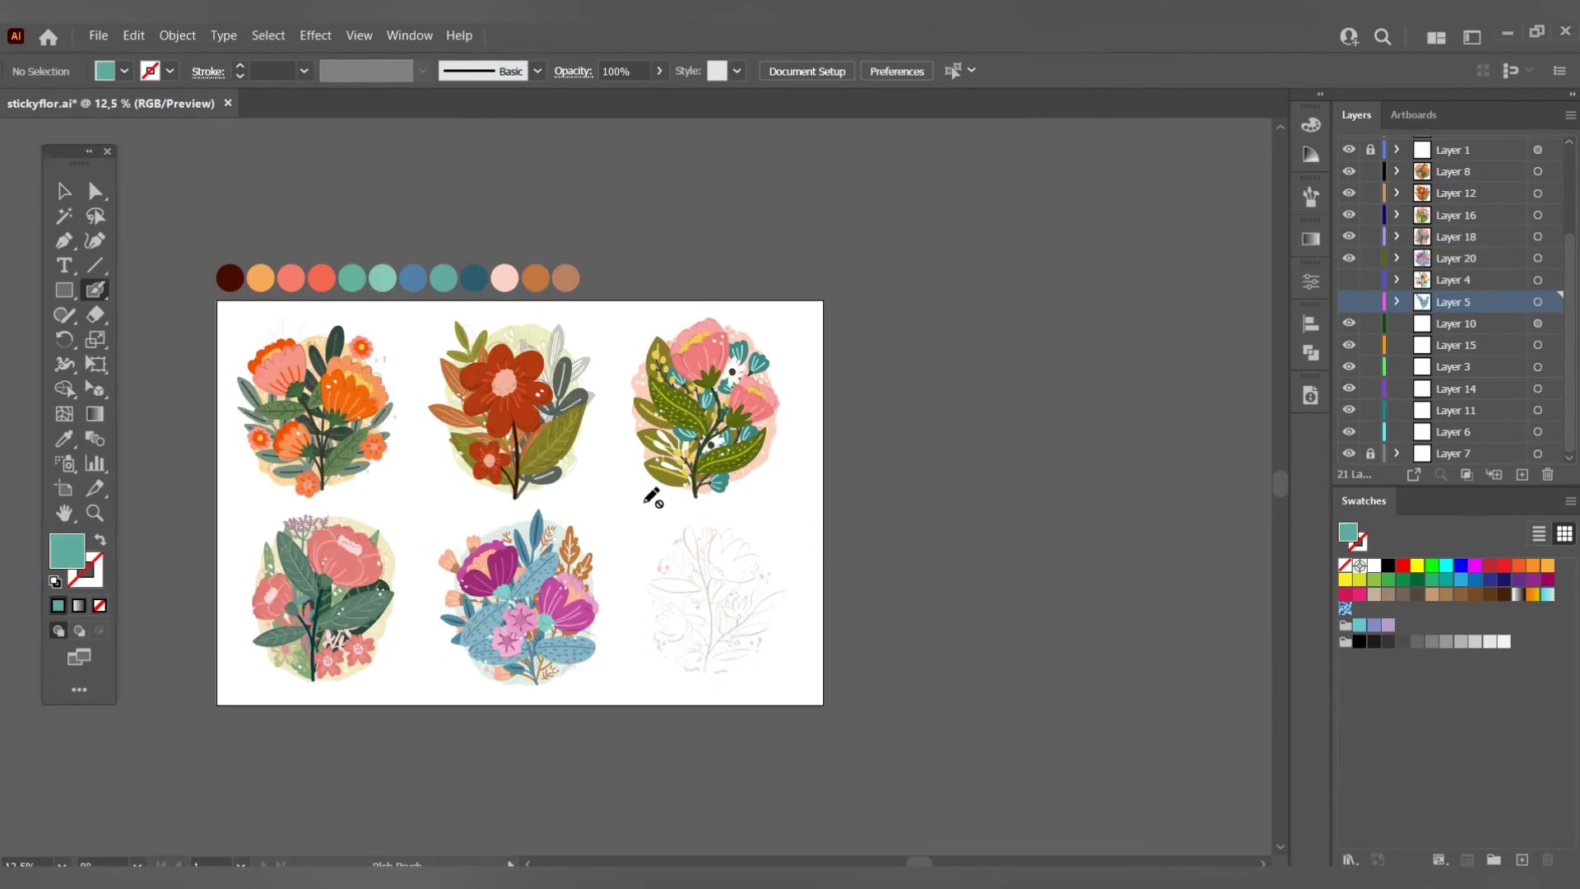
Make Layer 10 active and Blob Brush a dark teal stem up the sketch.
{"action": "key", "text": "i"}
{"action": "scroll", "coordinate": [716, 621], "scroll_direction": "up", "scroll_amount": 4}
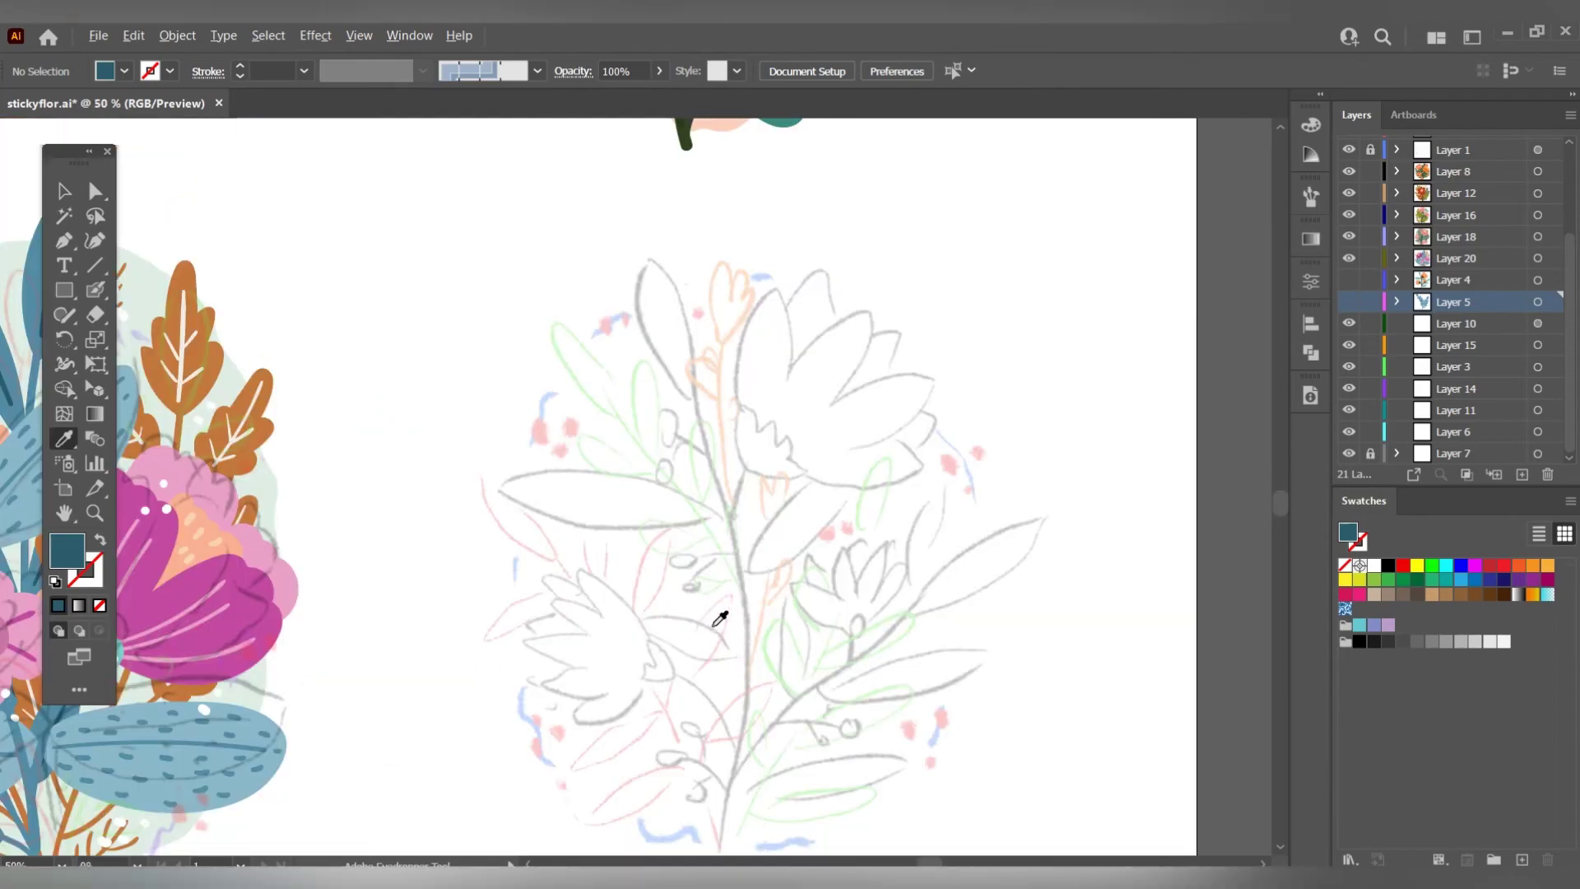
{"action": "key", "text": "shift+b"}
{"action": "left_click", "coordinate": [1457, 324]}
{"action": "left_click_drag", "start_coordinate": [701, 774], "coordinate": [700, 276]}
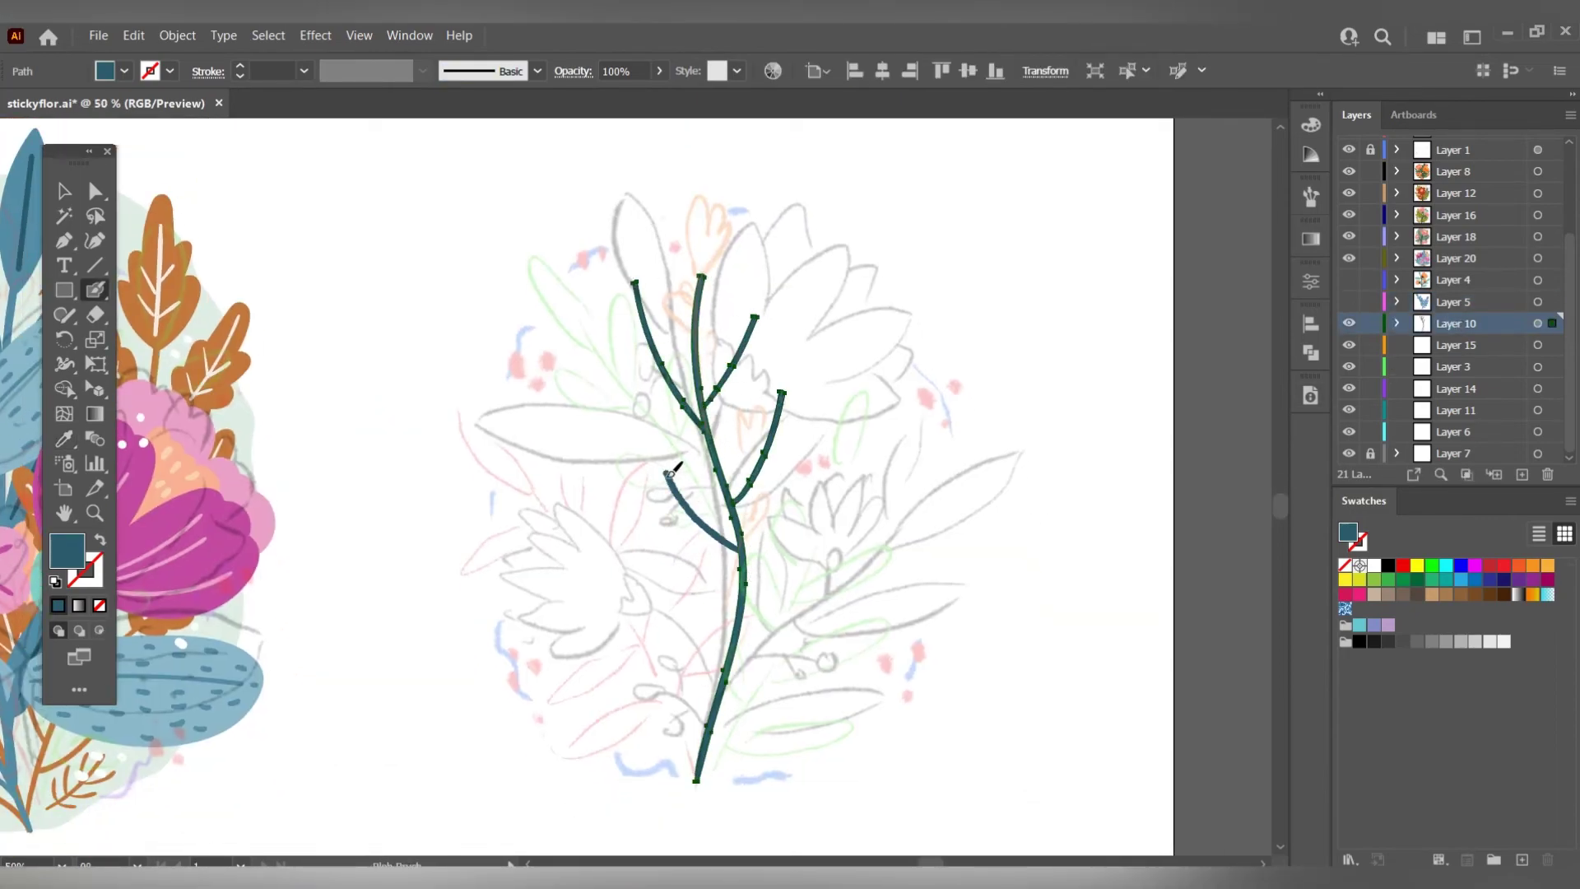
{"action": "scroll", "coordinate": [820, 623], "scroll_direction": "down", "scroll_amount": 3}
{"action": "scroll", "coordinate": [741, 494], "scroll_direction": "down", "scroll_amount": 1}
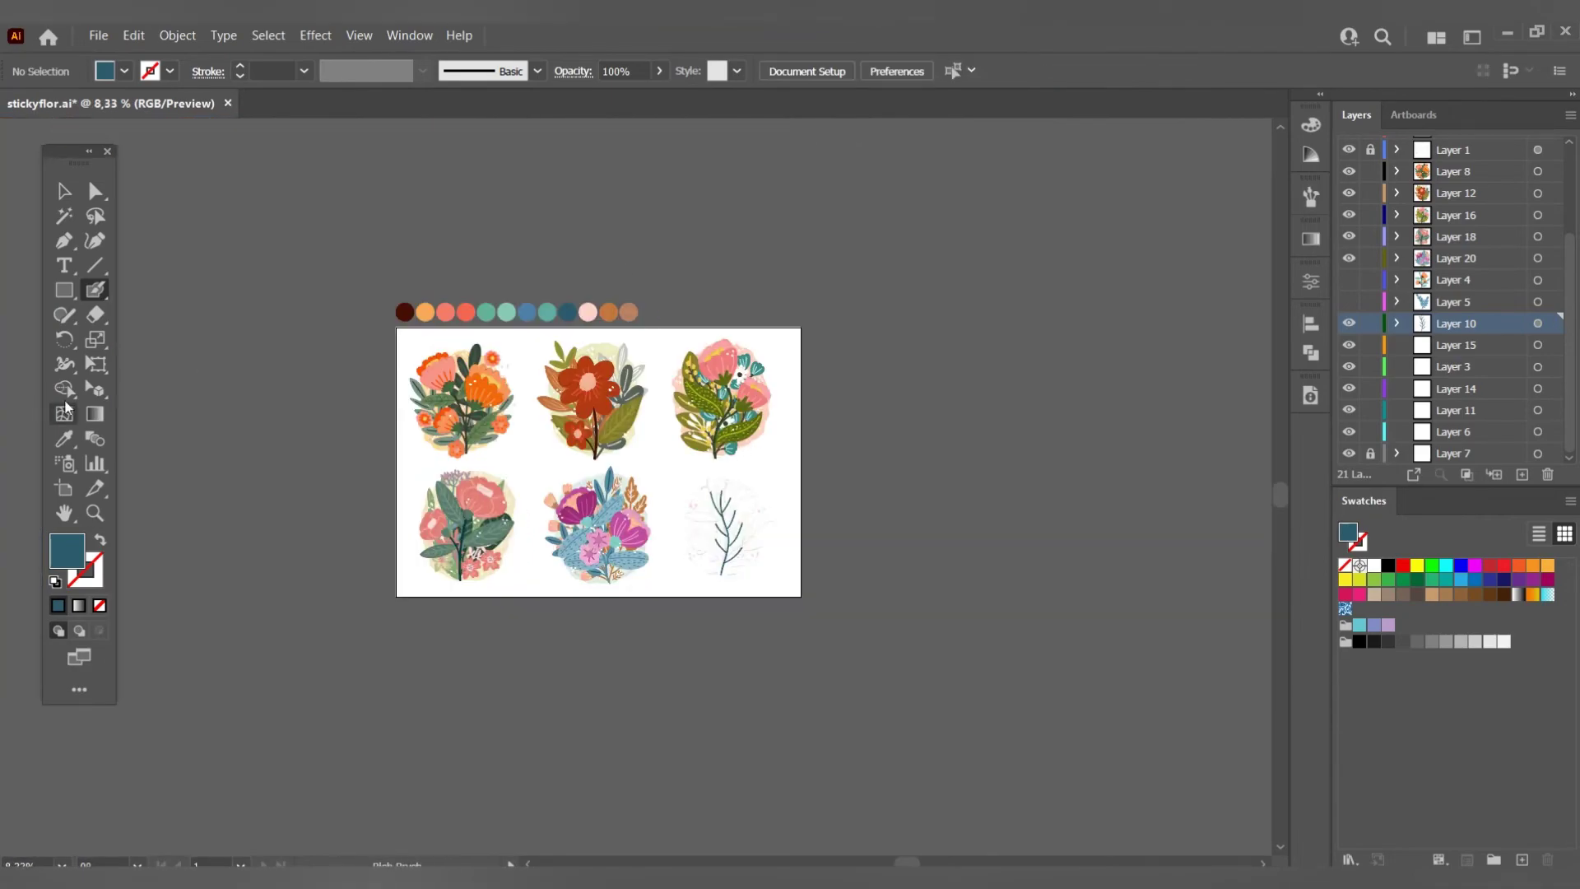
Sample pale pink from the colour dots and draw the first three flower heads.
{"action": "key", "text": "i"}
{"action": "left_click", "coordinate": [435, 303]}
{"action": "left_click", "coordinate": [601, 305]}
{"action": "scroll", "coordinate": [728, 474], "scroll_direction": "up", "scroll_amount": 1}
{"action": "left_click_drag", "start_coordinate": [707, 457], "coordinate": [712, 452]}
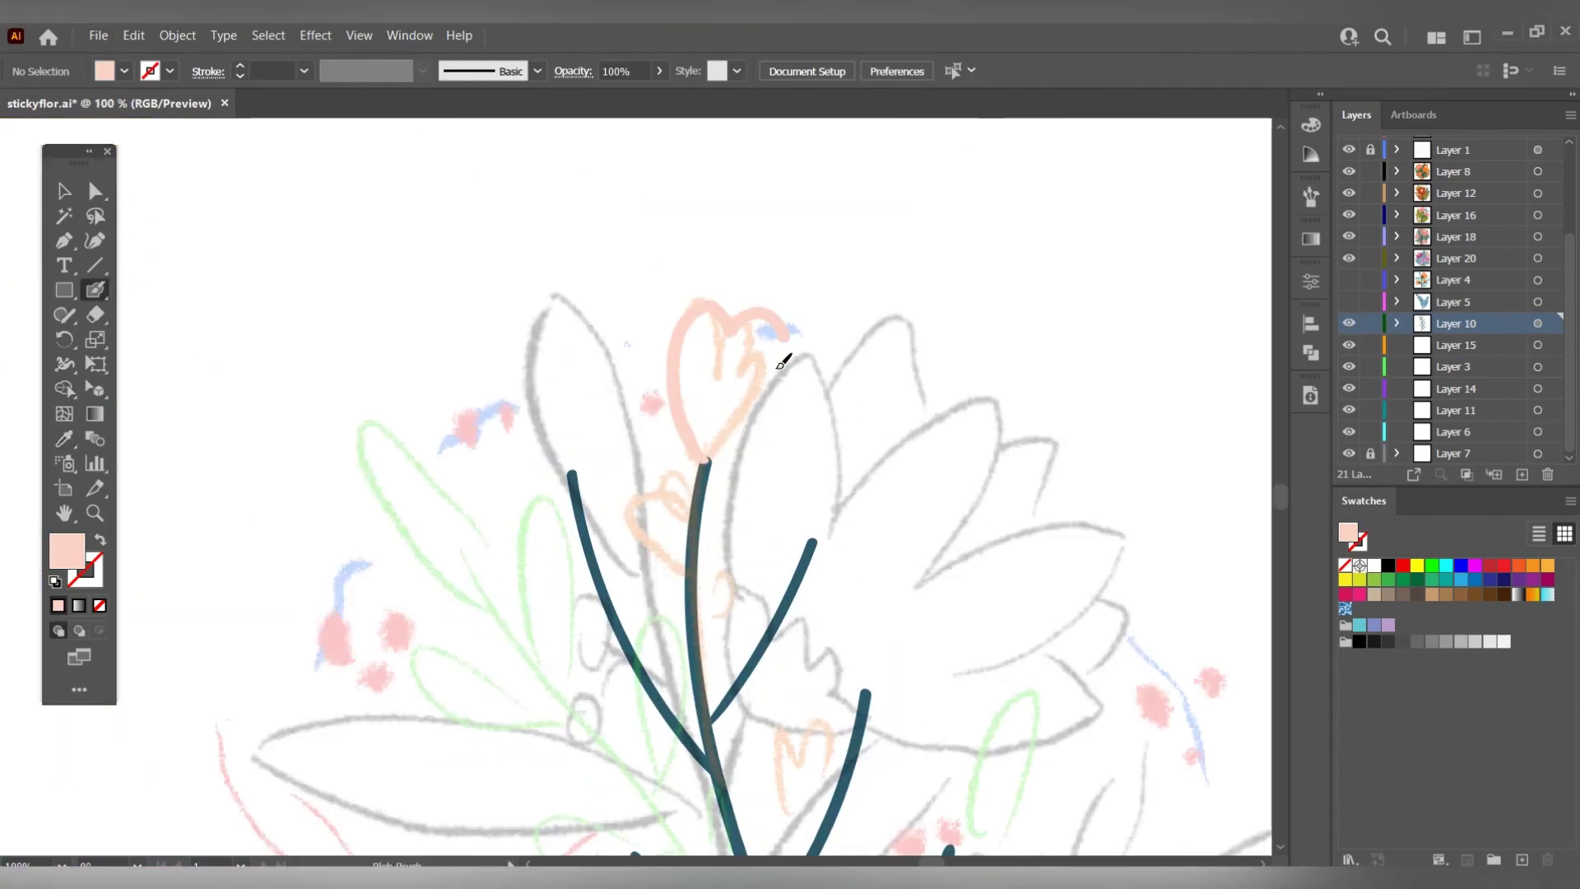
{"action": "left_click_drag", "start_coordinate": [782, 354], "coordinate": [872, 284]}
{"action": "left_click_drag", "start_coordinate": [654, 411], "coordinate": [658, 407]}
{"action": "left_click_drag", "start_coordinate": [740, 329], "coordinate": [593, 259]}
{"action": "mouse_move", "coordinate": [753, 403]}
{"action": "left_mouse_down"}
{"action": "mouse_move", "coordinate": [827, 278]}
{"action": "mouse_move", "coordinate": [753, 403]}
{"action": "left_mouse_up"}
{"action": "scroll", "coordinate": [782, 459], "scroll_direction": "down", "scroll_amount": 3}
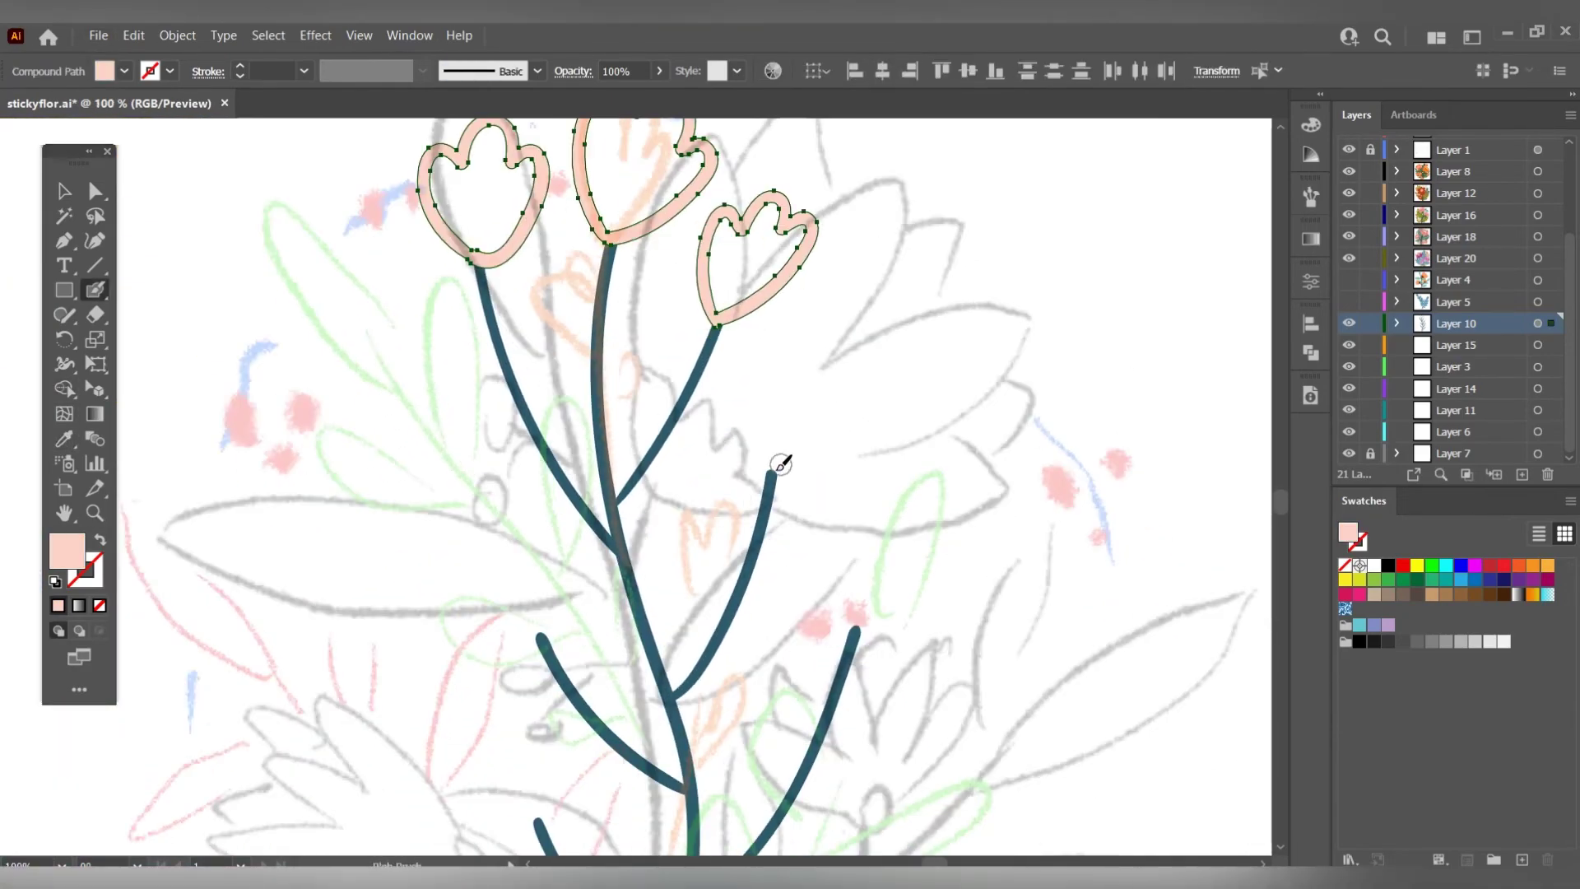
{"action": "left_click_drag", "start_coordinate": [772, 477], "coordinate": [769, 459]}
Add more pale pink flower heads on the left, upper and right stems.
{"action": "scroll", "coordinate": [768, 458], "scroll_direction": "down", "scroll_amount": 2}
{"action": "mouse_move", "coordinate": [670, 580]}
{"action": "left_mouse_down"}
{"action": "mouse_move", "coordinate": [625, 408]}
{"action": "mouse_move", "coordinate": [671, 580]}
{"action": "left_mouse_up"}
{"action": "scroll", "coordinate": [726, 566], "scroll_direction": "down", "scroll_amount": 5}
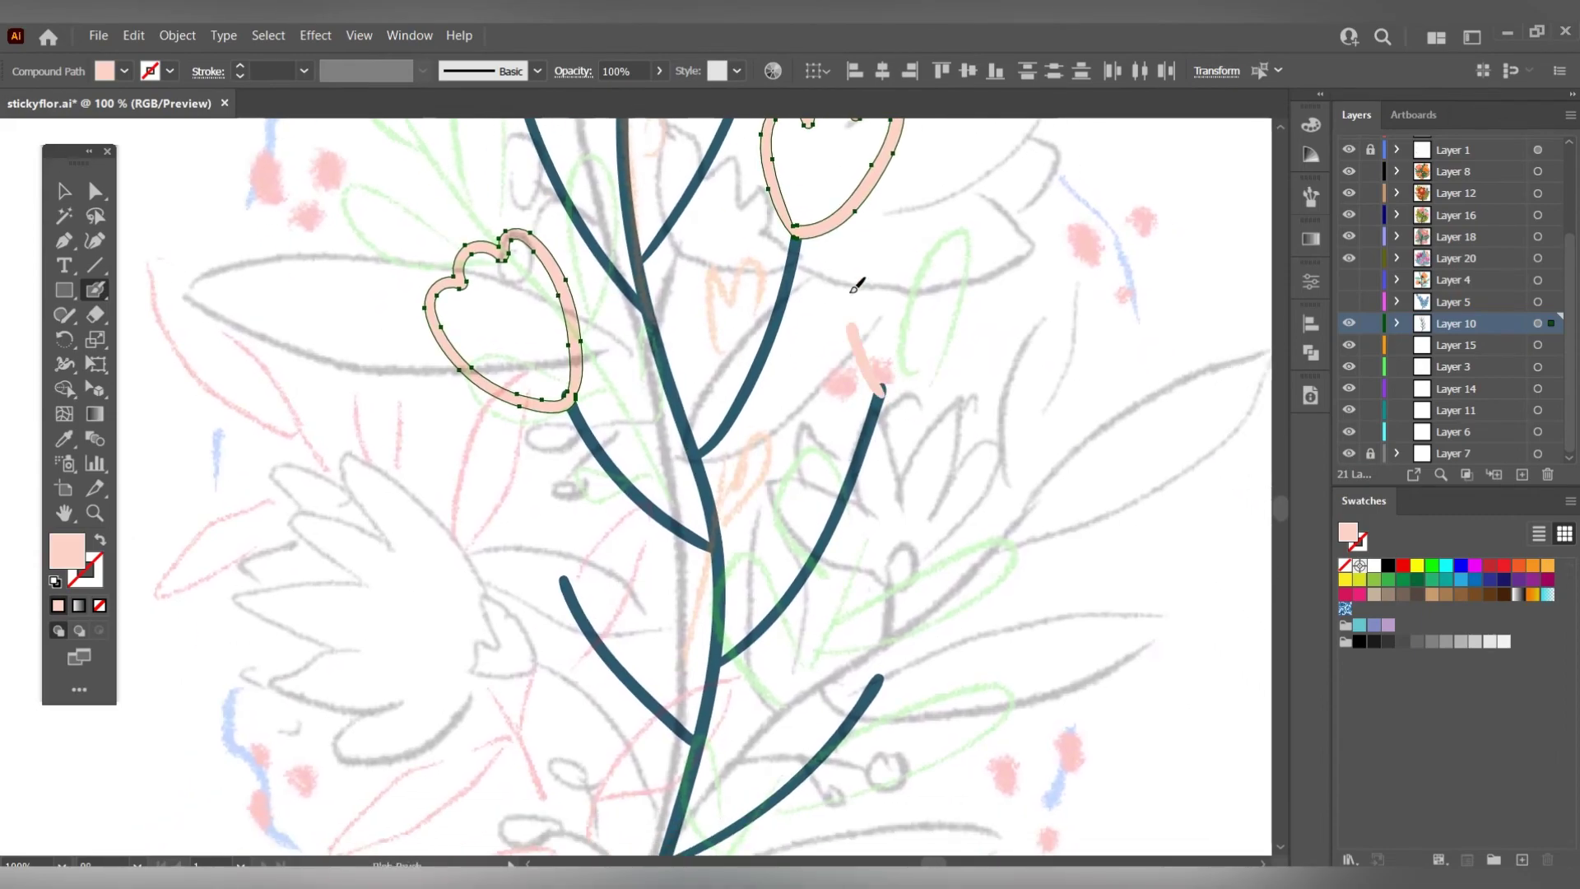
{"action": "left_click_drag", "start_coordinate": [905, 321], "coordinate": [971, 231]}
{"action": "scroll", "coordinate": [782, 412], "scroll_direction": "down", "scroll_amount": 2}
{"action": "left_click_drag", "start_coordinate": [626, 510], "coordinate": [675, 428]}
{"action": "scroll", "coordinate": [823, 461], "scroll_direction": "down", "scroll_amount": 2}
{"action": "left_click_drag", "start_coordinate": [881, 523], "coordinate": [905, 597]}
{"action": "scroll", "coordinate": [823, 461], "scroll_direction": "up", "scroll_amount": 2}
{"action": "mouse_move", "coordinate": [891, 475]}
{"action": "left_mouse_down"}
{"action": "mouse_move", "coordinate": [946, 428]}
{"action": "mouse_move", "coordinate": [998, 592]}
{"action": "left_mouse_up"}
Tweak the flower heads' anchor points with the Direct Selection tool.
{"action": "key", "text": "a"}
{"action": "scroll", "coordinate": [998, 592], "scroll_direction": "down", "scroll_amount": 3}
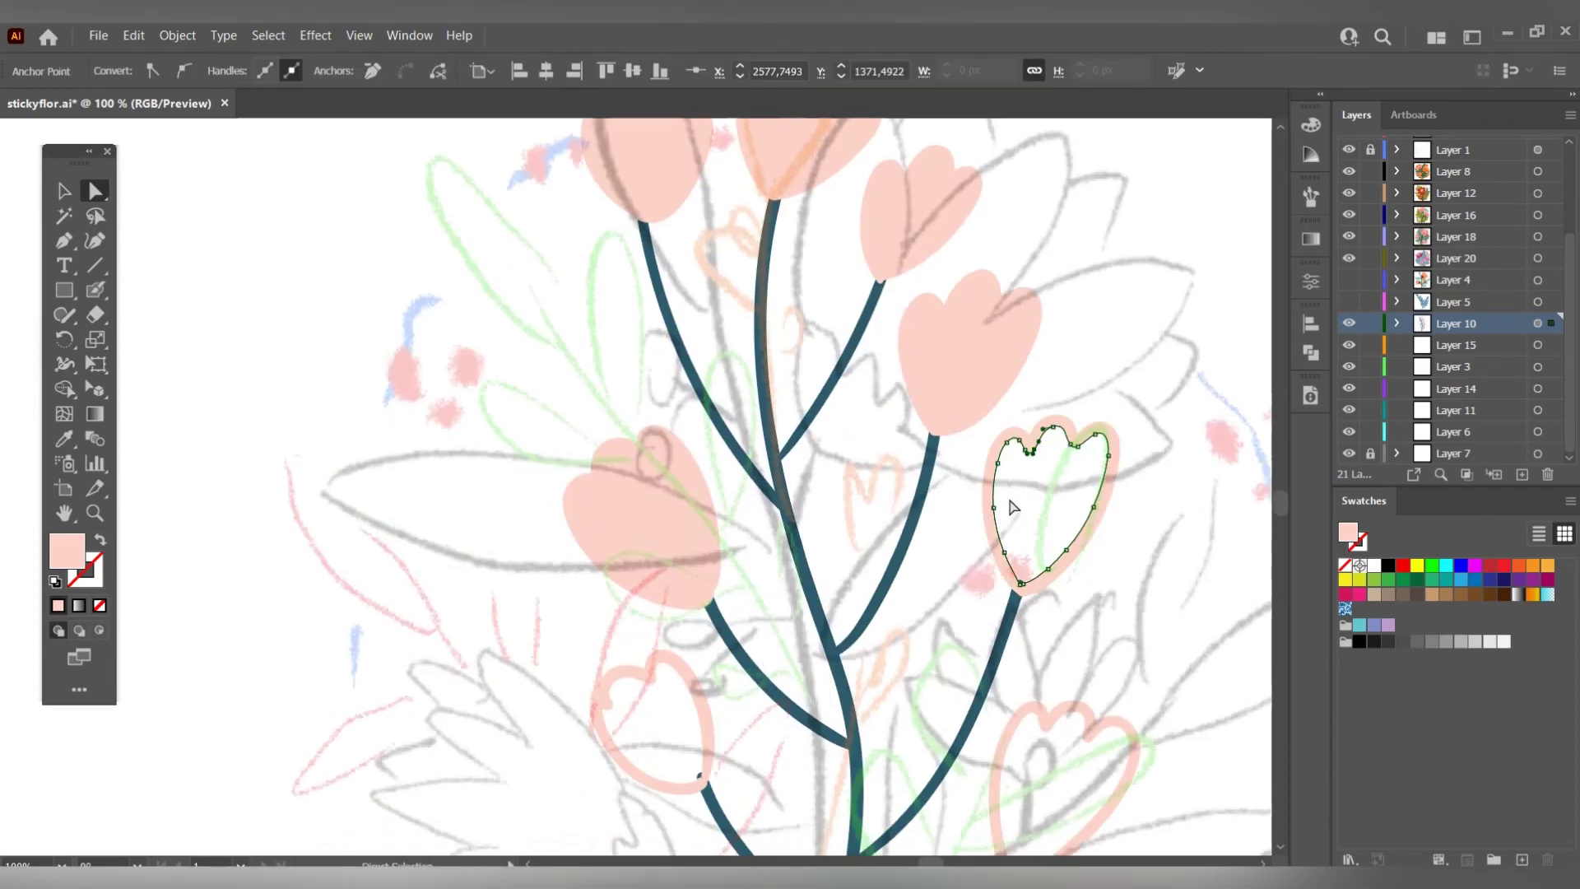
{"action": "left_click_drag", "start_coordinate": [1013, 503], "coordinate": [1021, 782]}
{"action": "scroll", "coordinate": [722, 644], "scroll_direction": "down", "scroll_amount": 4}
{"action": "scroll", "coordinate": [837, 616], "scroll_direction": "down", "scroll_amount": 3}
{"action": "scroll", "coordinate": [837, 616], "scroll_direction": "up", "scroll_amount": 1}
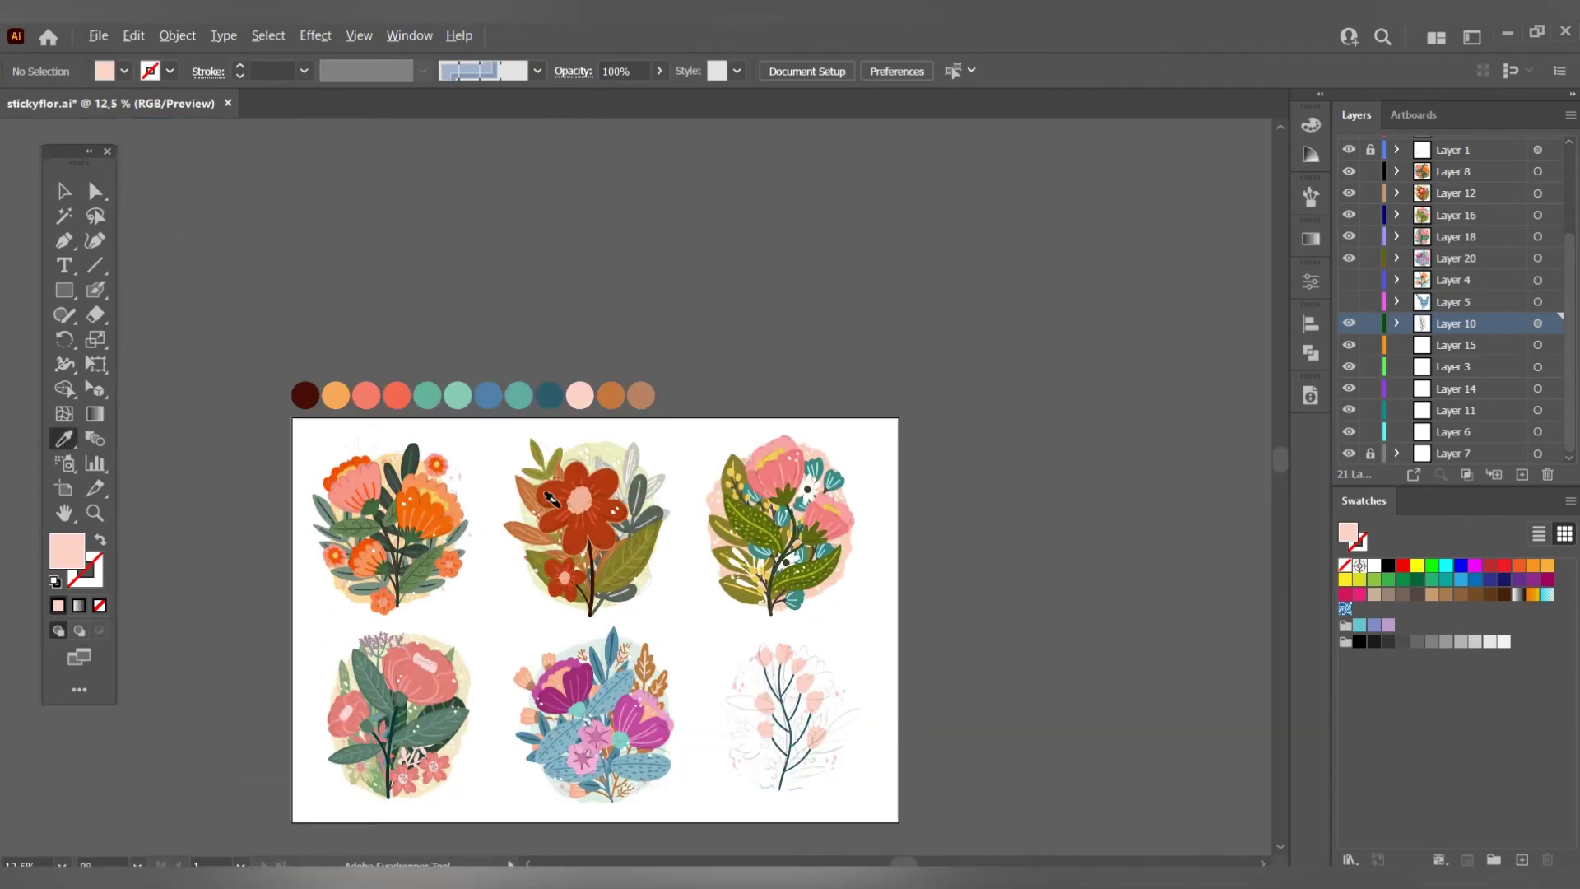
{"action": "scroll", "coordinate": [782, 625], "scroll_direction": "down", "scroll_amount": 1}
{"action": "scroll", "coordinate": [733, 646], "scroll_direction": "up", "scroll_amount": 4}
Paint stamens inside a flower head, then select and hide Layer 10's art.
{"action": "key", "text": "shift+b"}
{"action": "left_click_drag", "start_coordinate": [728, 650], "coordinate": [772, 640]}
{"action": "scroll", "coordinate": [766, 630], "scroll_direction": "down", "scroll_amount": 1}
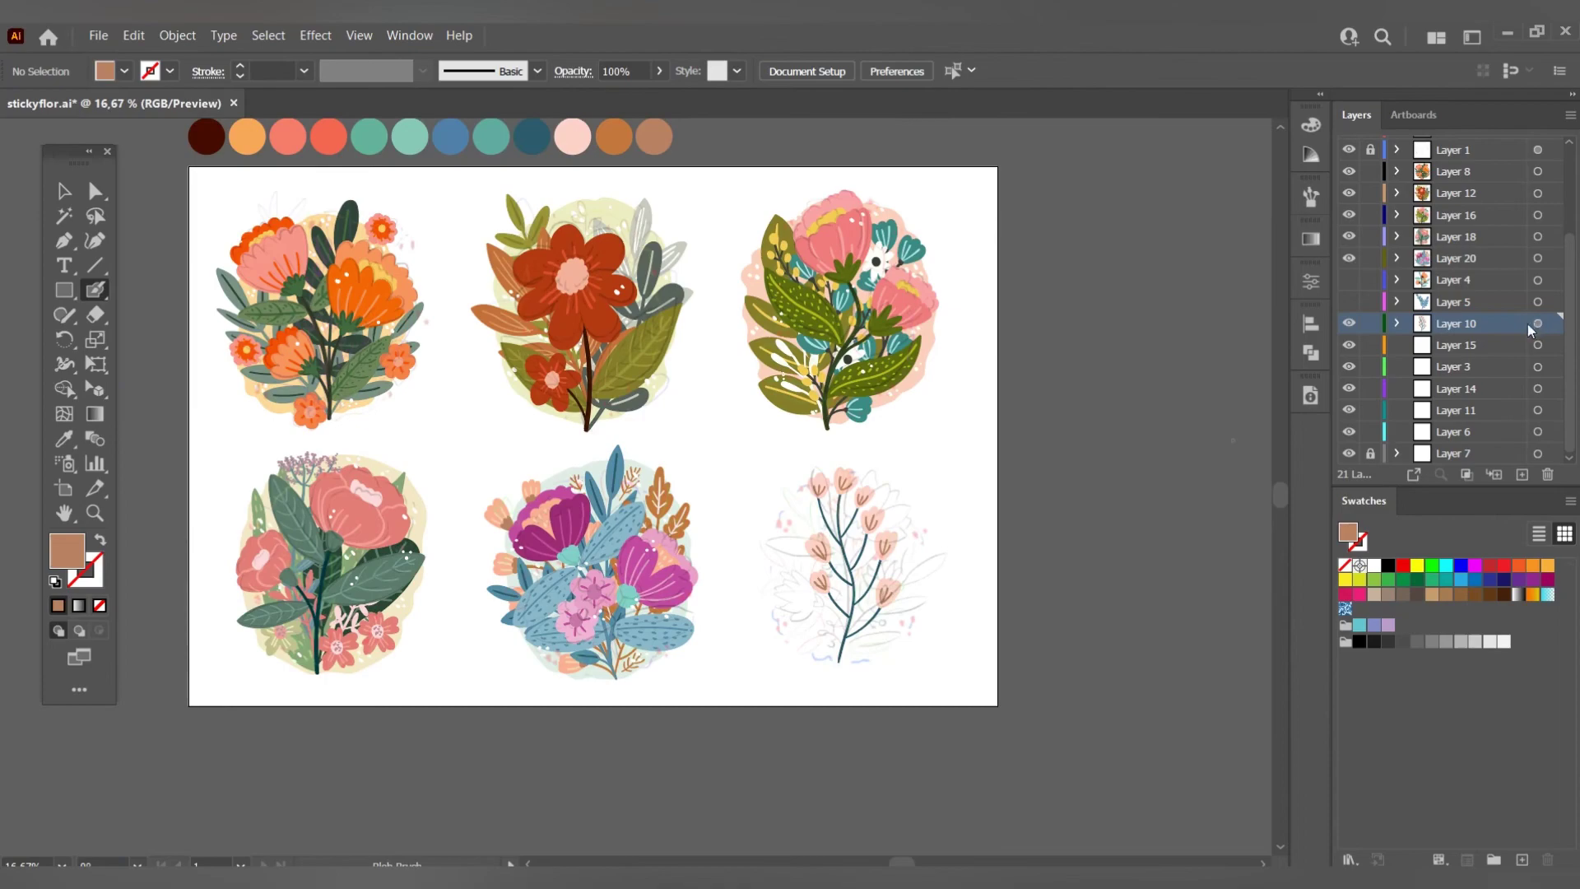
{"action": "left_click", "coordinate": [1537, 323]}
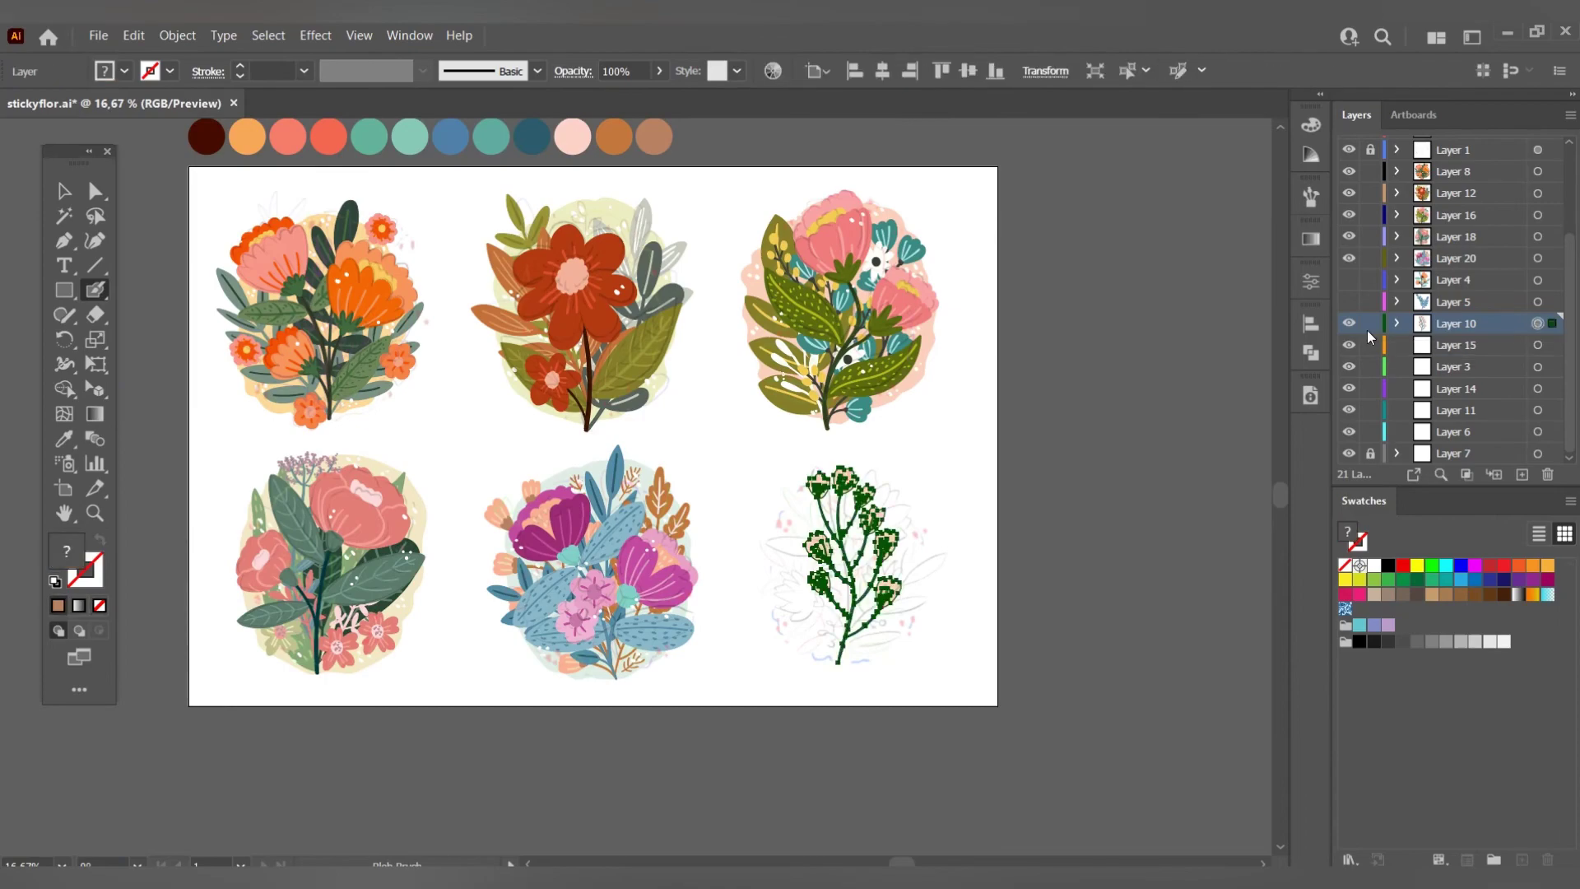
{"action": "left_click", "coordinate": [1349, 323]}
{"action": "scroll", "coordinate": [751, 536], "scroll_direction": "down", "scroll_amount": 2}
{"action": "scroll", "coordinate": [493, 411], "scroll_direction": "up", "scroll_amount": 1}
Hide Layer 4 and paint a leaf outline from the stem base, redrawing it once.
{"action": "key", "text": "i"}
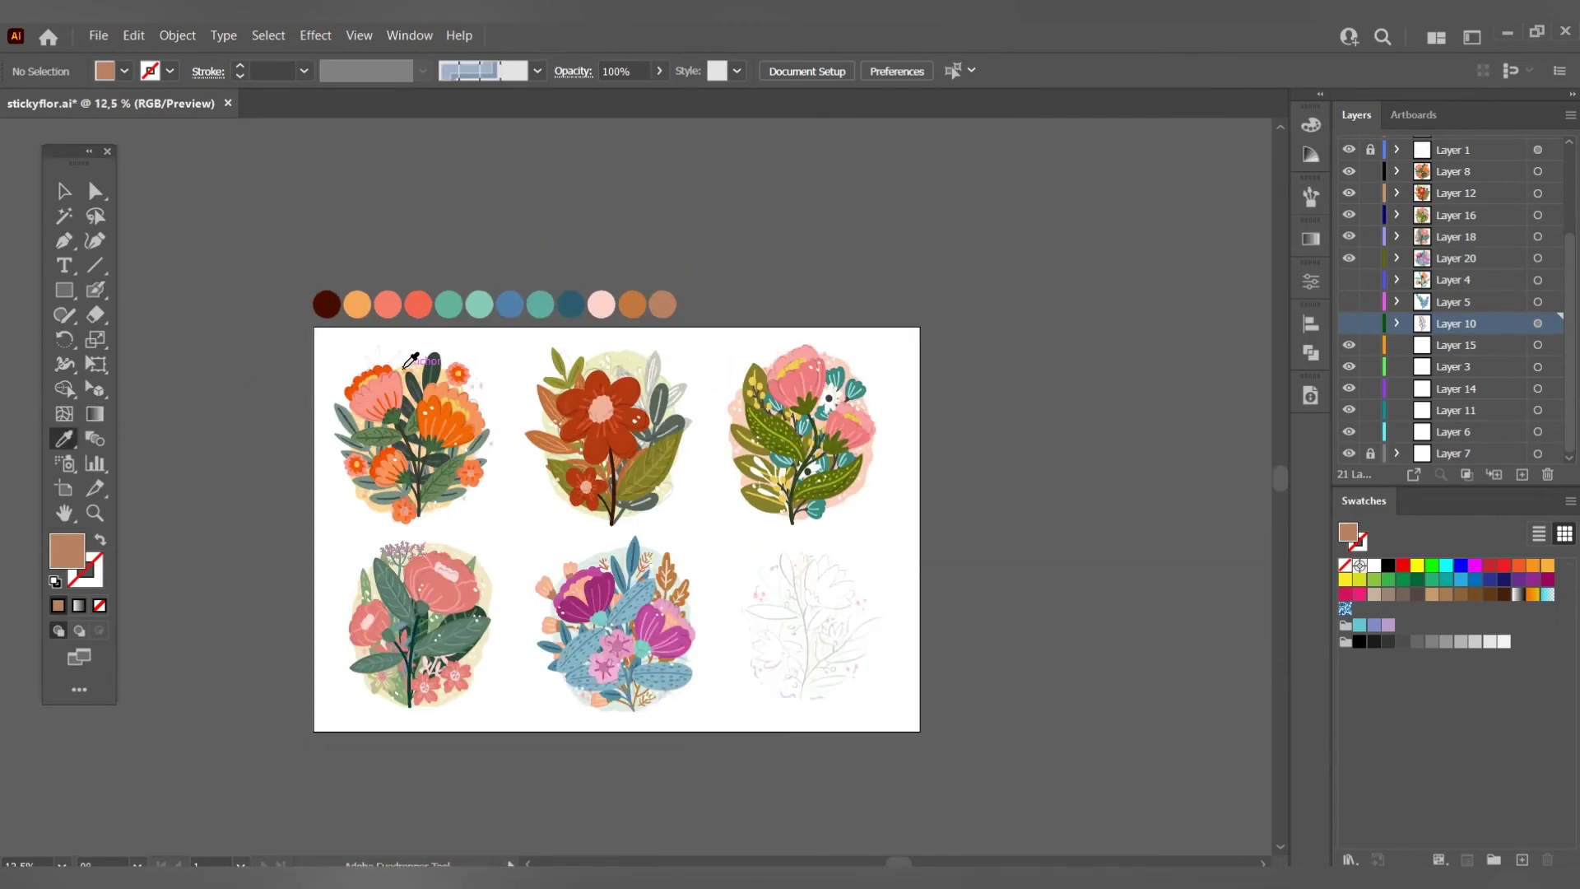
{"action": "scroll", "coordinate": [700, 617], "scroll_direction": "up", "scroll_amount": 2}
{"action": "scroll", "coordinate": [938, 600], "scroll_direction": "down", "scroll_amount": 2}
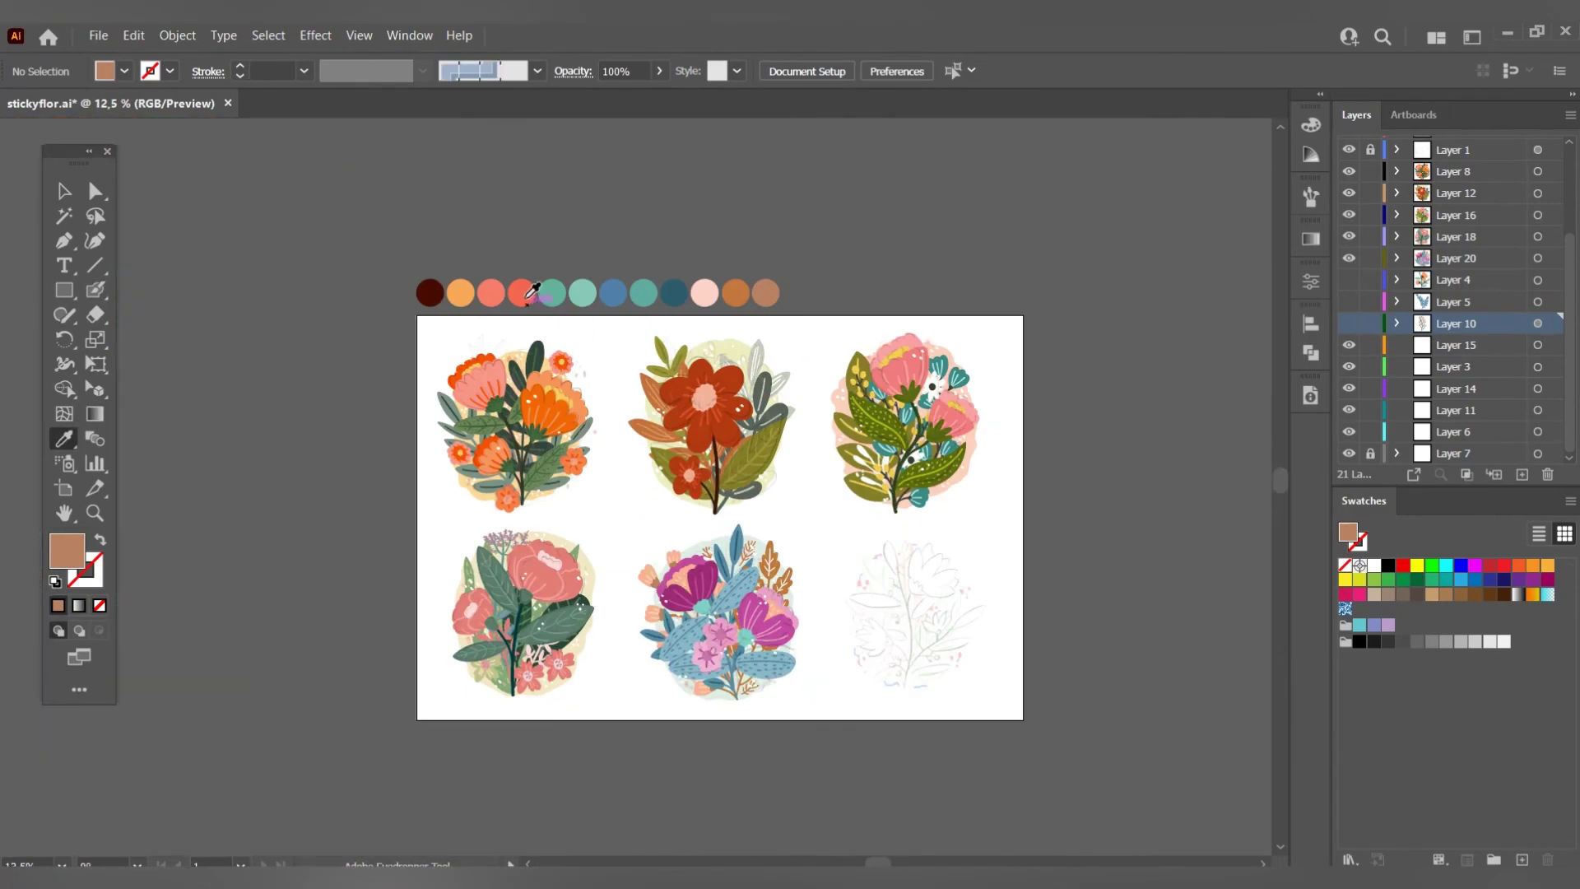
{"action": "left_click", "coordinate": [1349, 284]}
{"action": "scroll", "coordinate": [899, 679], "scroll_direction": "up", "scroll_amount": 3}
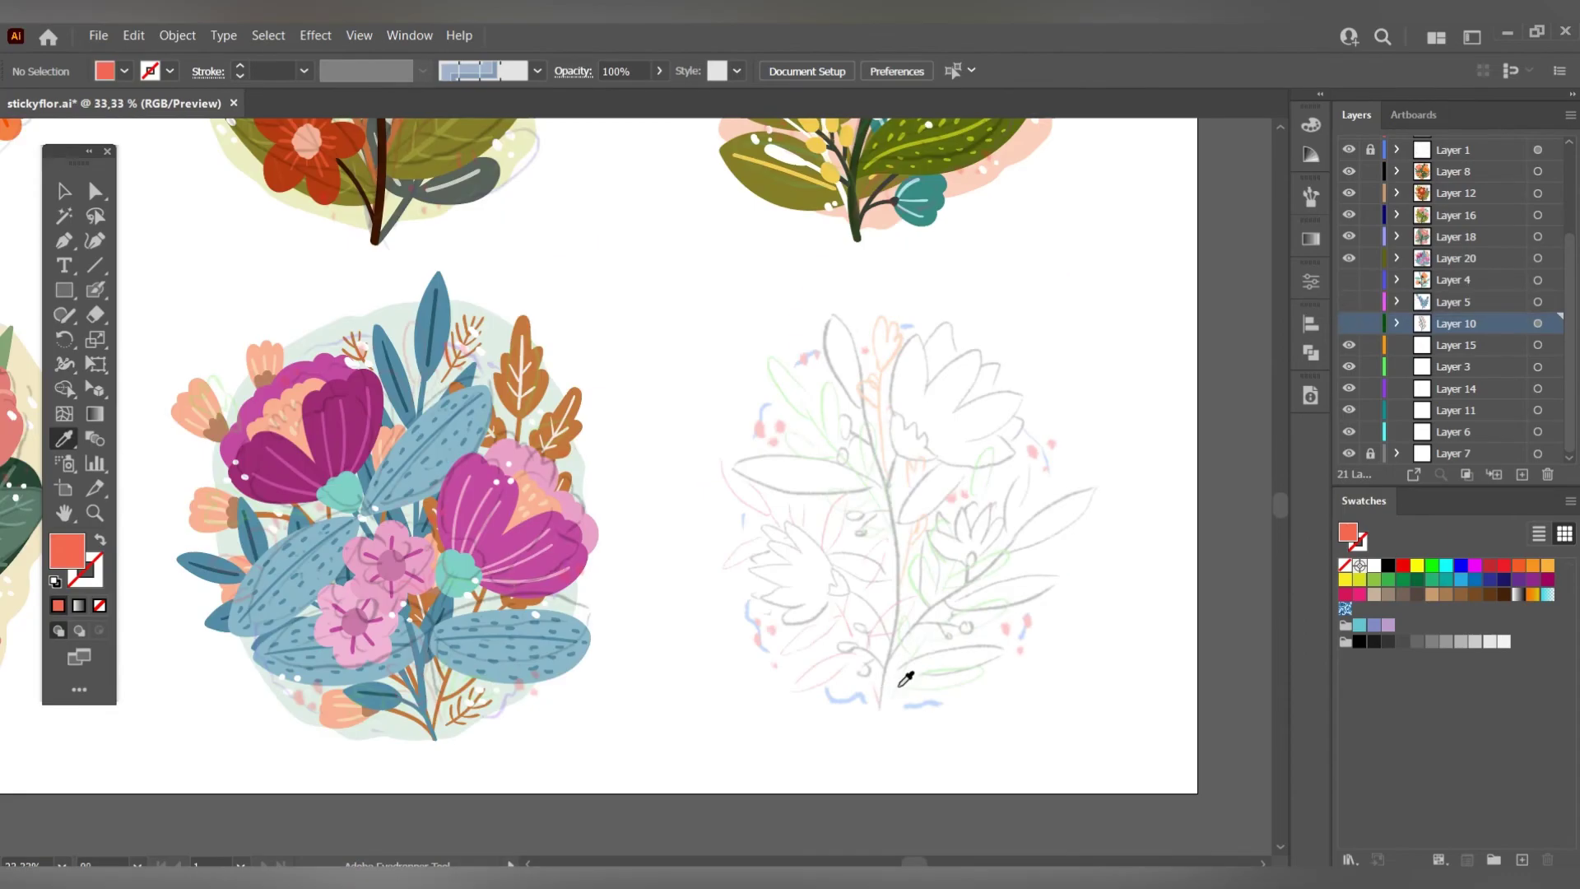
{"action": "key", "text": "shift+b"}
{"action": "left_click_drag", "start_coordinate": [879, 697], "coordinate": [780, 512]}
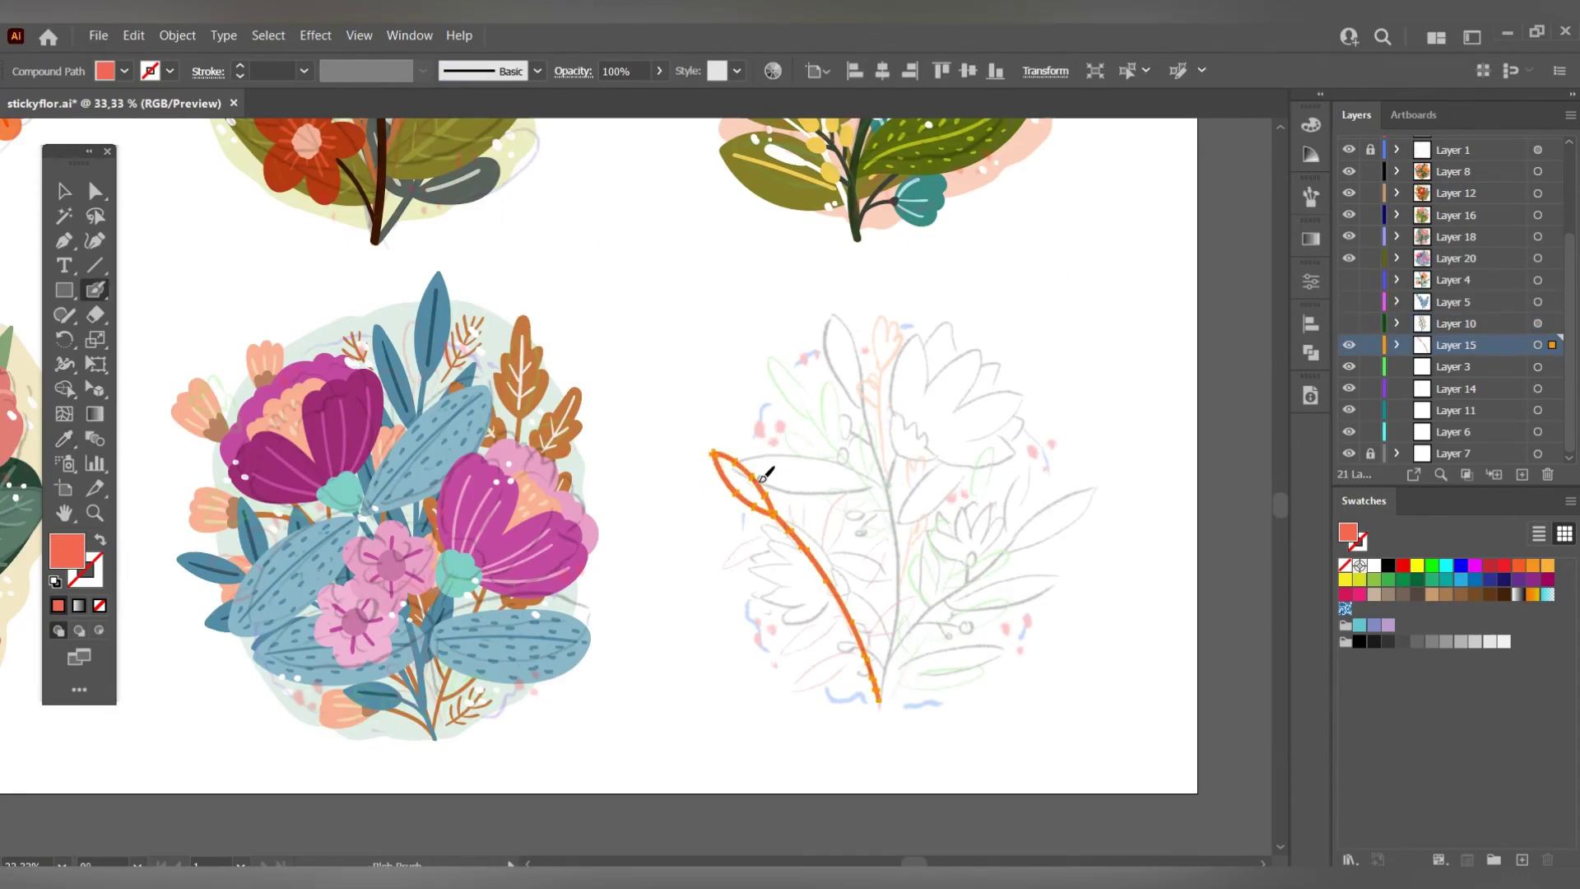
{"action": "key", "text": "ctrl+z"}
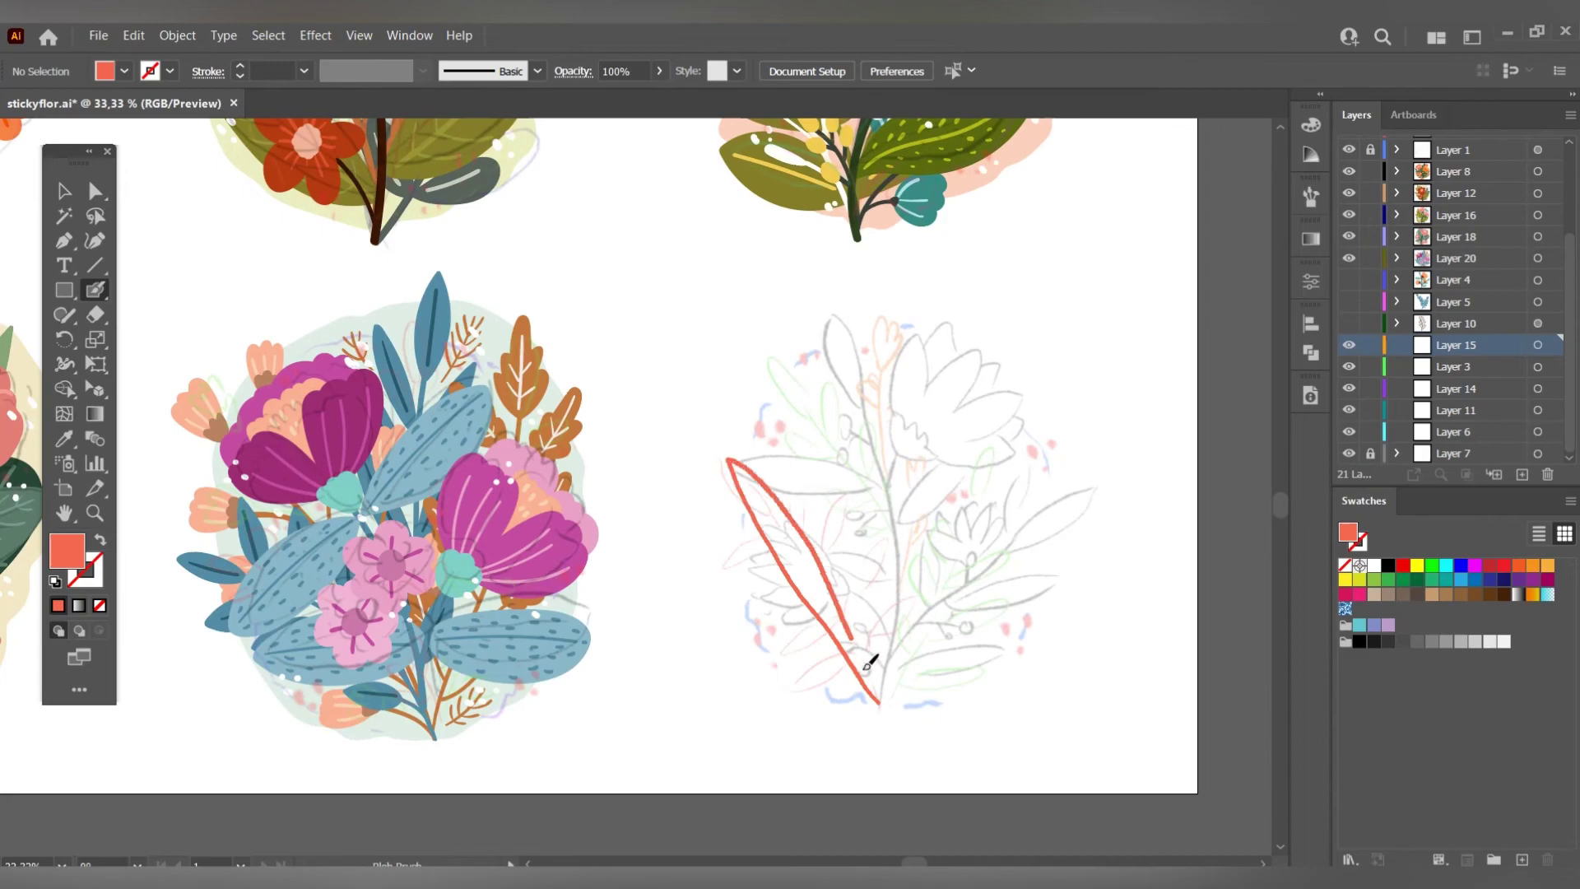
{"action": "mouse_move", "coordinate": [868, 662]}
{"action": "left_mouse_down"}
{"action": "mouse_move", "coordinate": [856, 407]}
{"action": "mouse_move", "coordinate": [879, 697]}
{"action": "left_mouse_up"}
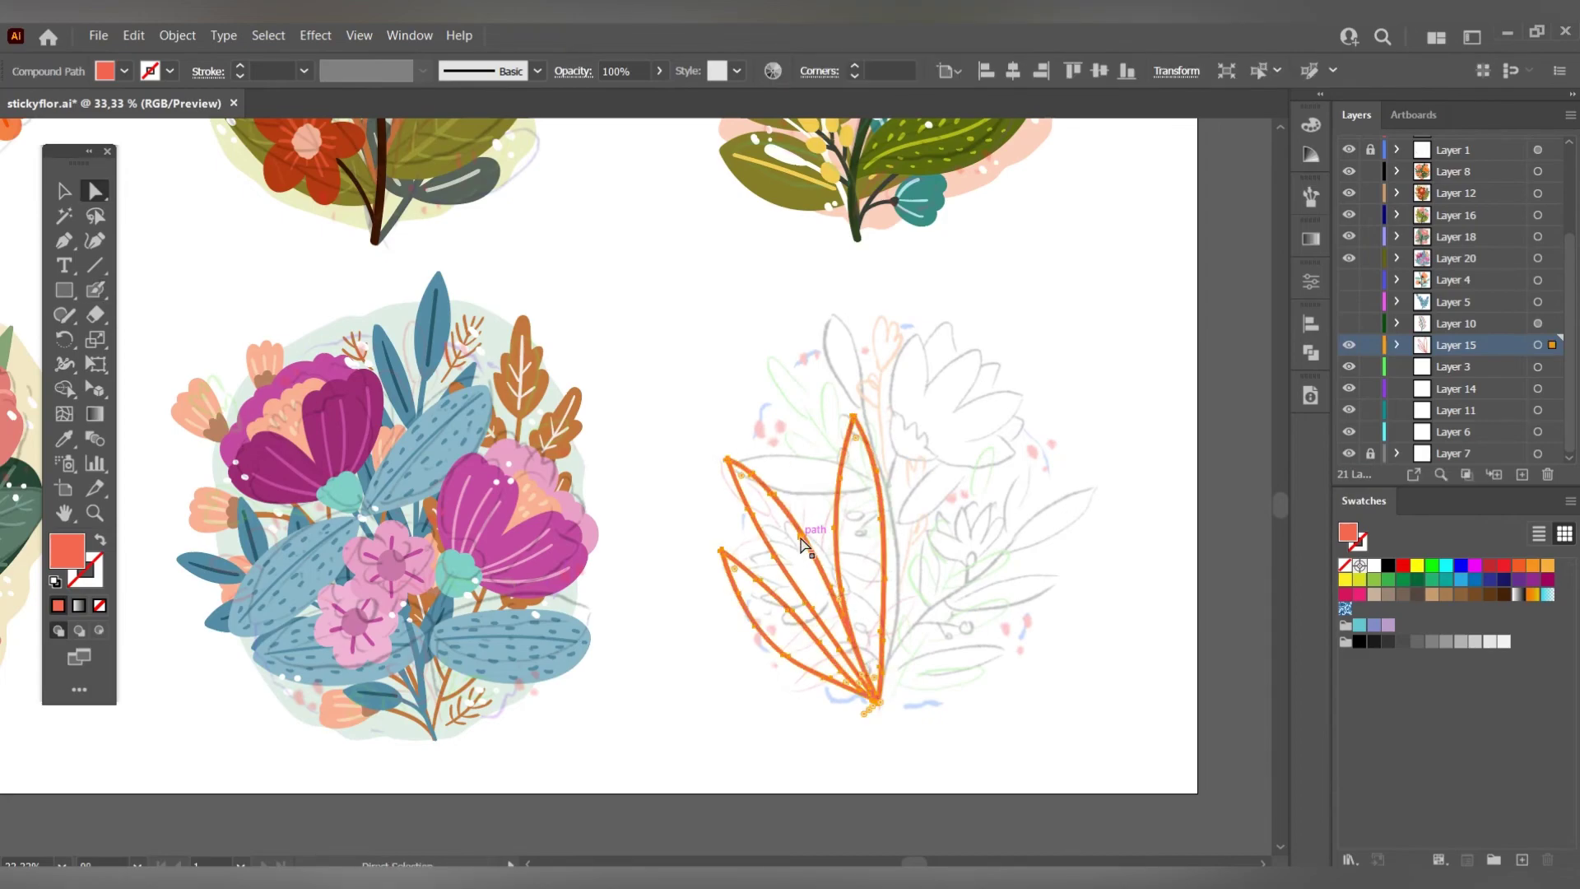
Apply a sampled palette colour to the selected leaves and pick up the blue.
{"action": "scroll", "coordinate": [812, 657], "scroll_direction": "up", "scroll_amount": 1}
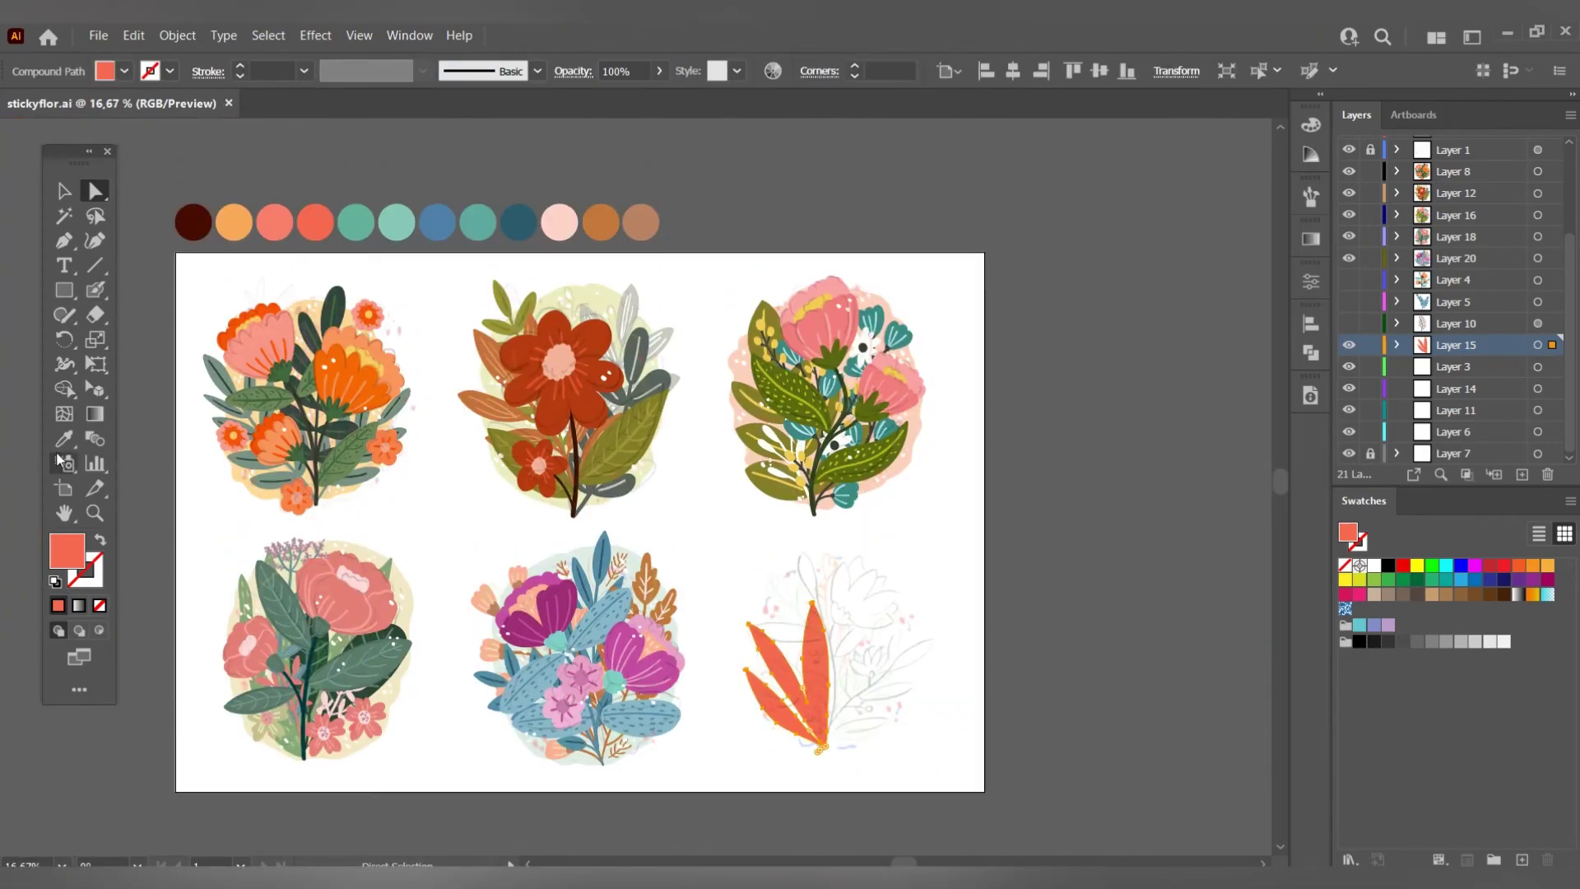
{"action": "key", "text": "i"}
{"action": "left_click", "coordinate": [519, 222]}
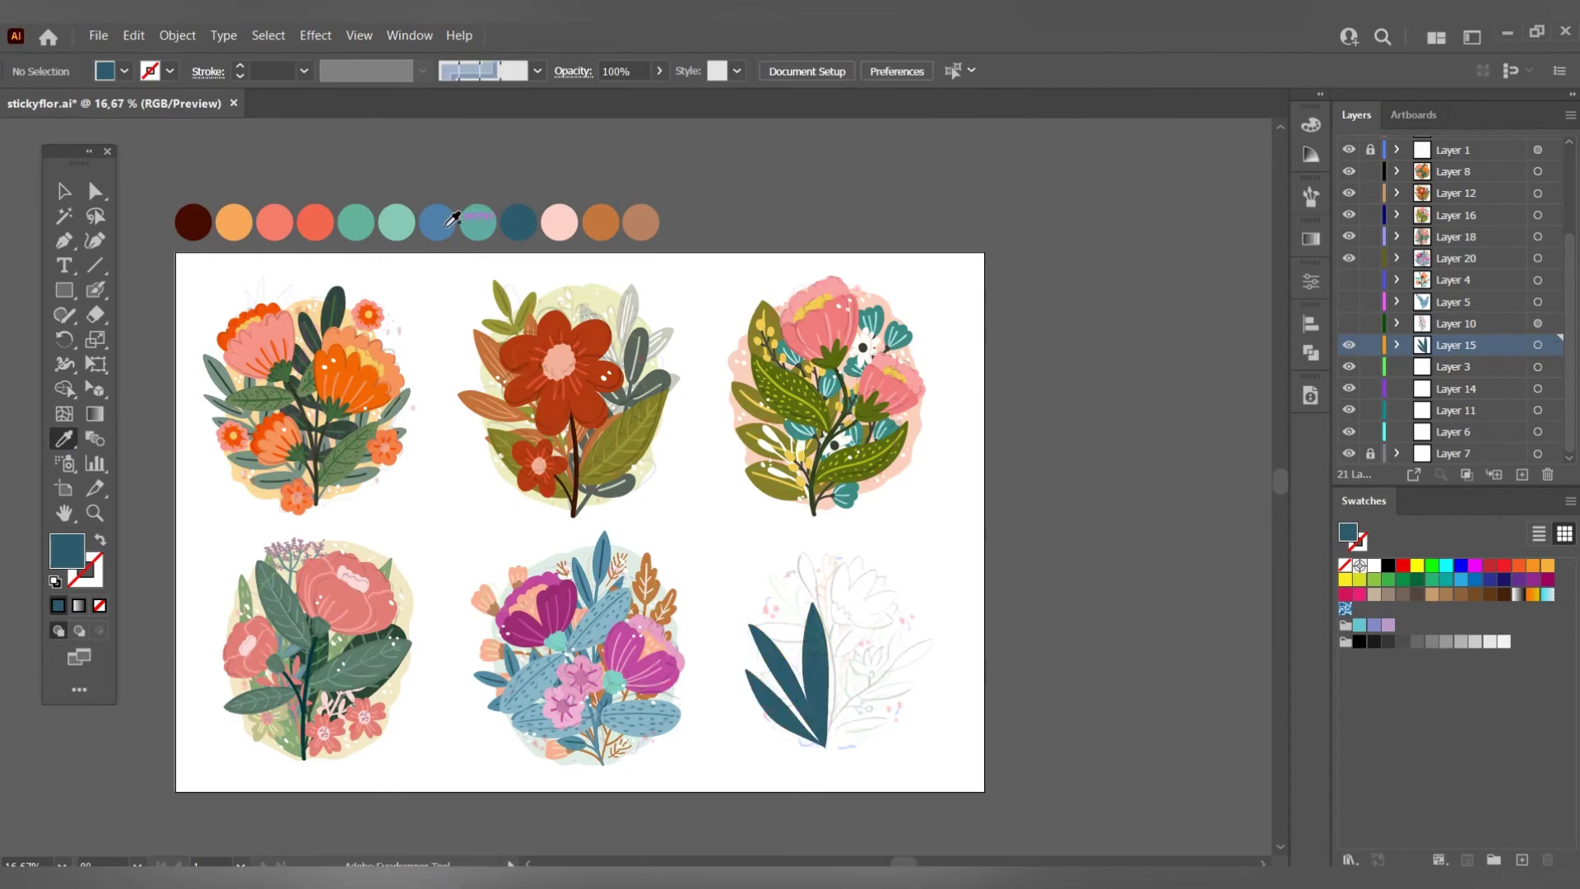
{"action": "left_click", "coordinate": [448, 224]}
{"action": "scroll", "coordinate": [856, 732], "scroll_direction": "up", "scroll_amount": 3, "text": "alt"}
Paint a forked vein on the tall leaf, undo it, and clear the selection.
{"action": "key", "text": "shift+b"}
{"action": "left_click_drag", "start_coordinate": [728, 362], "coordinate": [745, 729]}
{"action": "left_click_drag", "start_coordinate": [709, 396], "coordinate": [751, 405]}
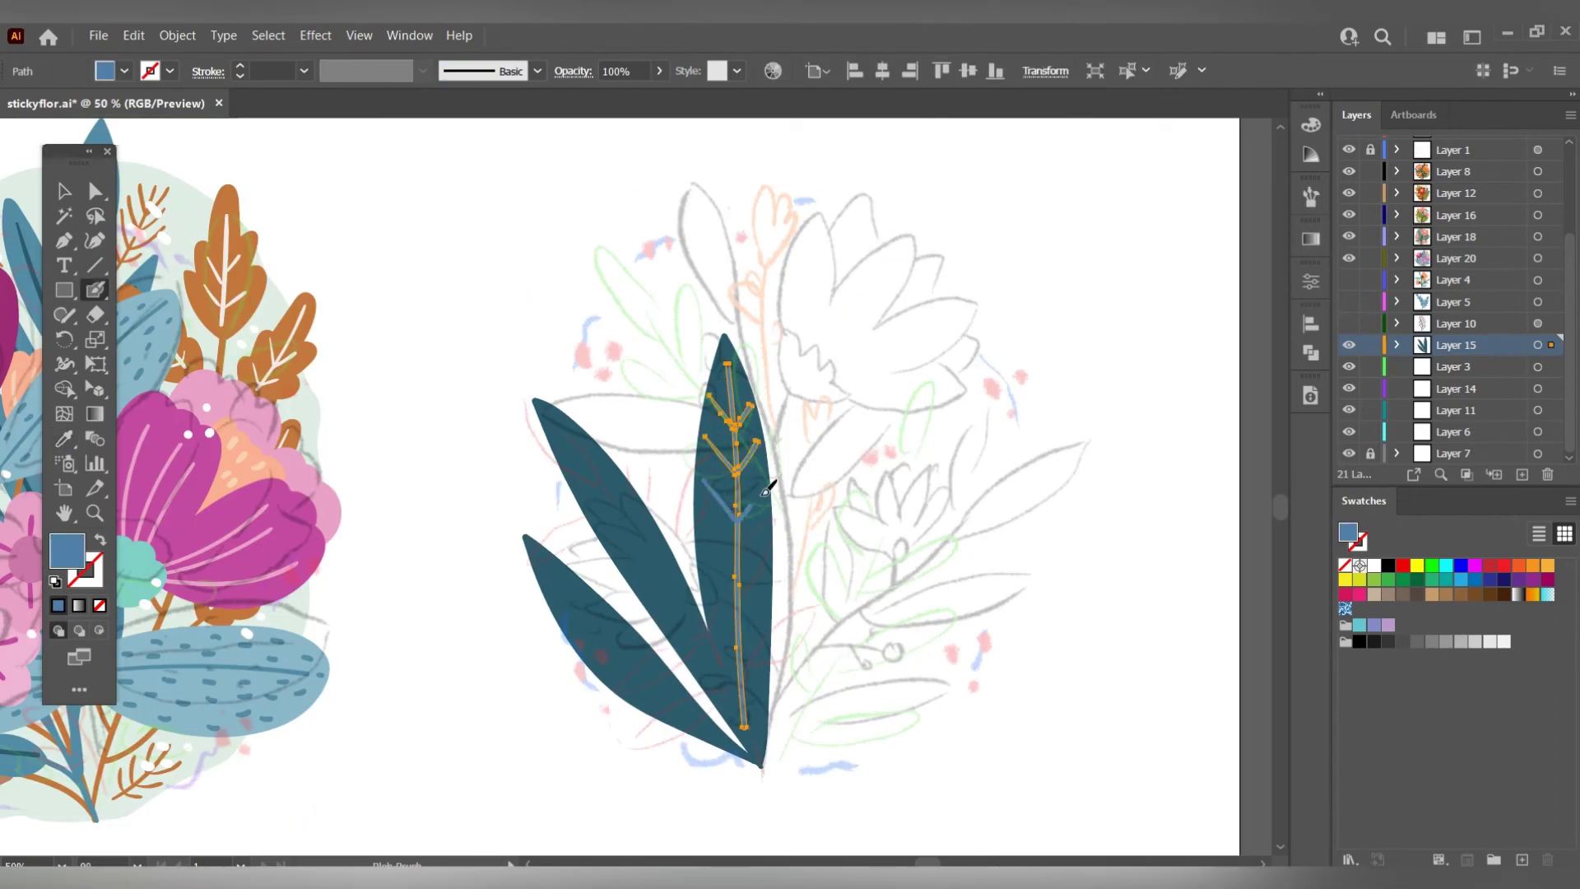
{"action": "key", "text": "ctrl+z"}
{"action": "key", "text": "ctrl+z"}
{"action": "key", "text": "ctrl+z"}
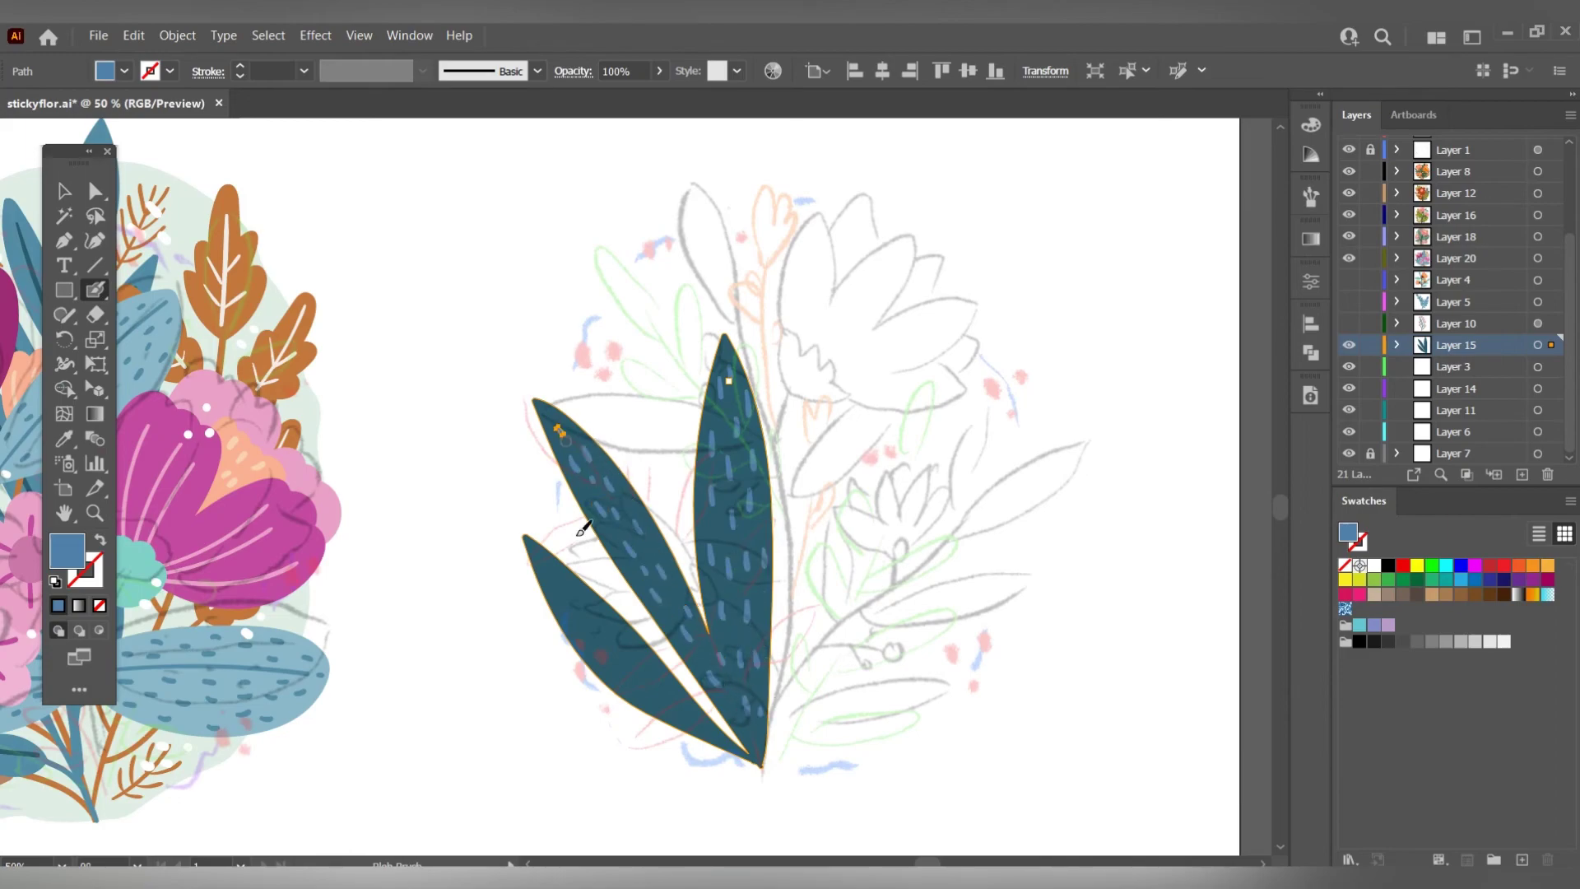
{"action": "scroll", "coordinate": [662, 605], "scroll_direction": "down", "scroll_amount": 3, "text": "alt"}
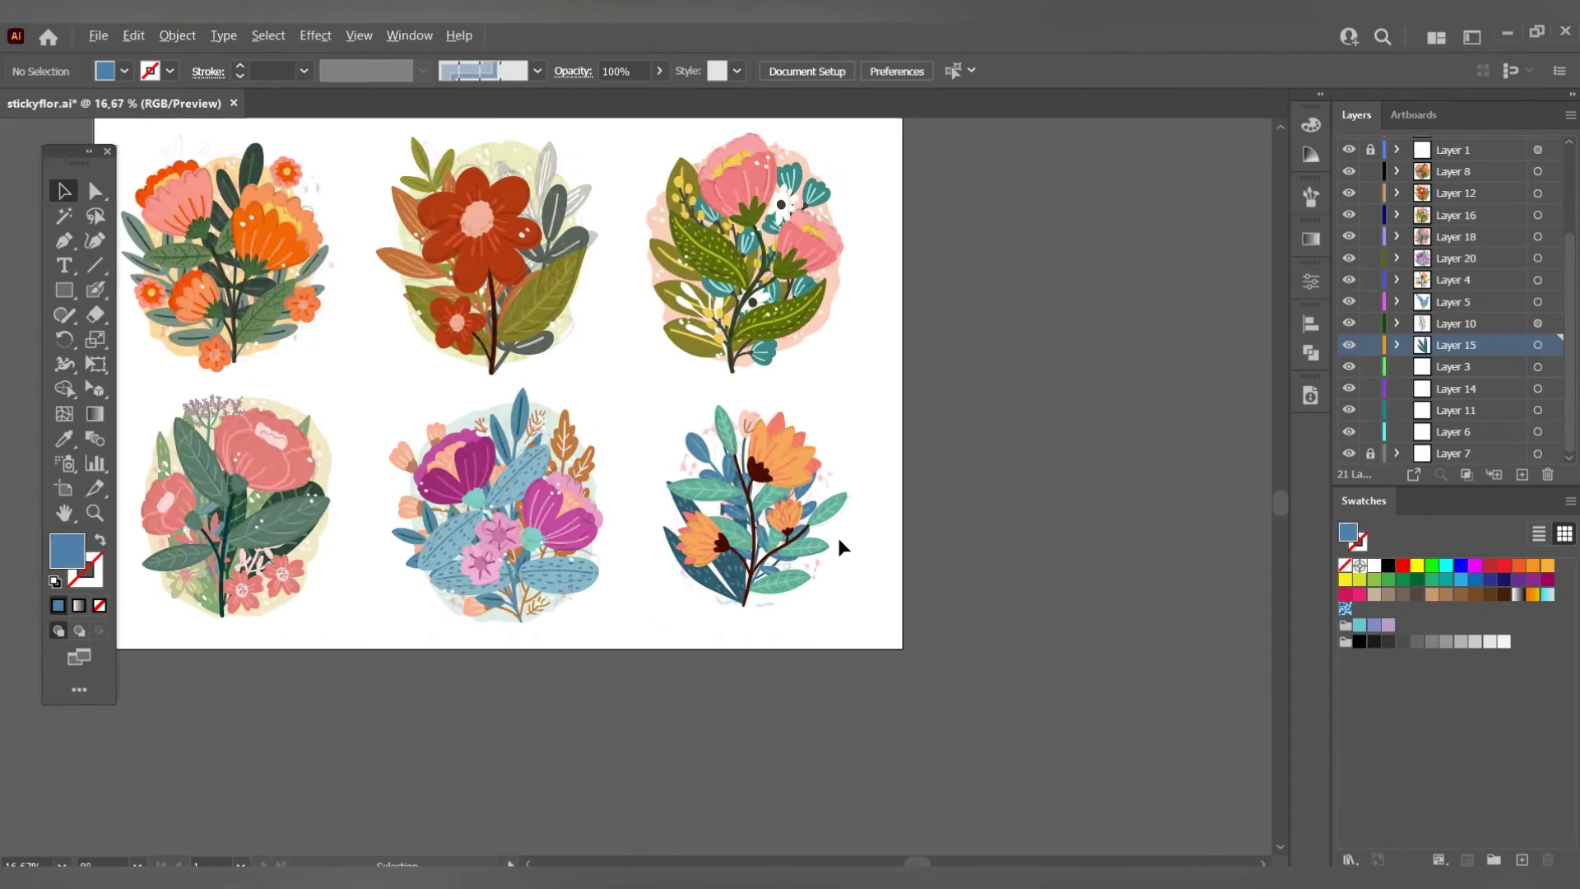
{"action": "key", "text": "ctrl+shift+a"}
{"action": "scroll", "coordinate": [720, 492], "scroll_direction": "up", "scroll_amount": 3, "text": "alt"}
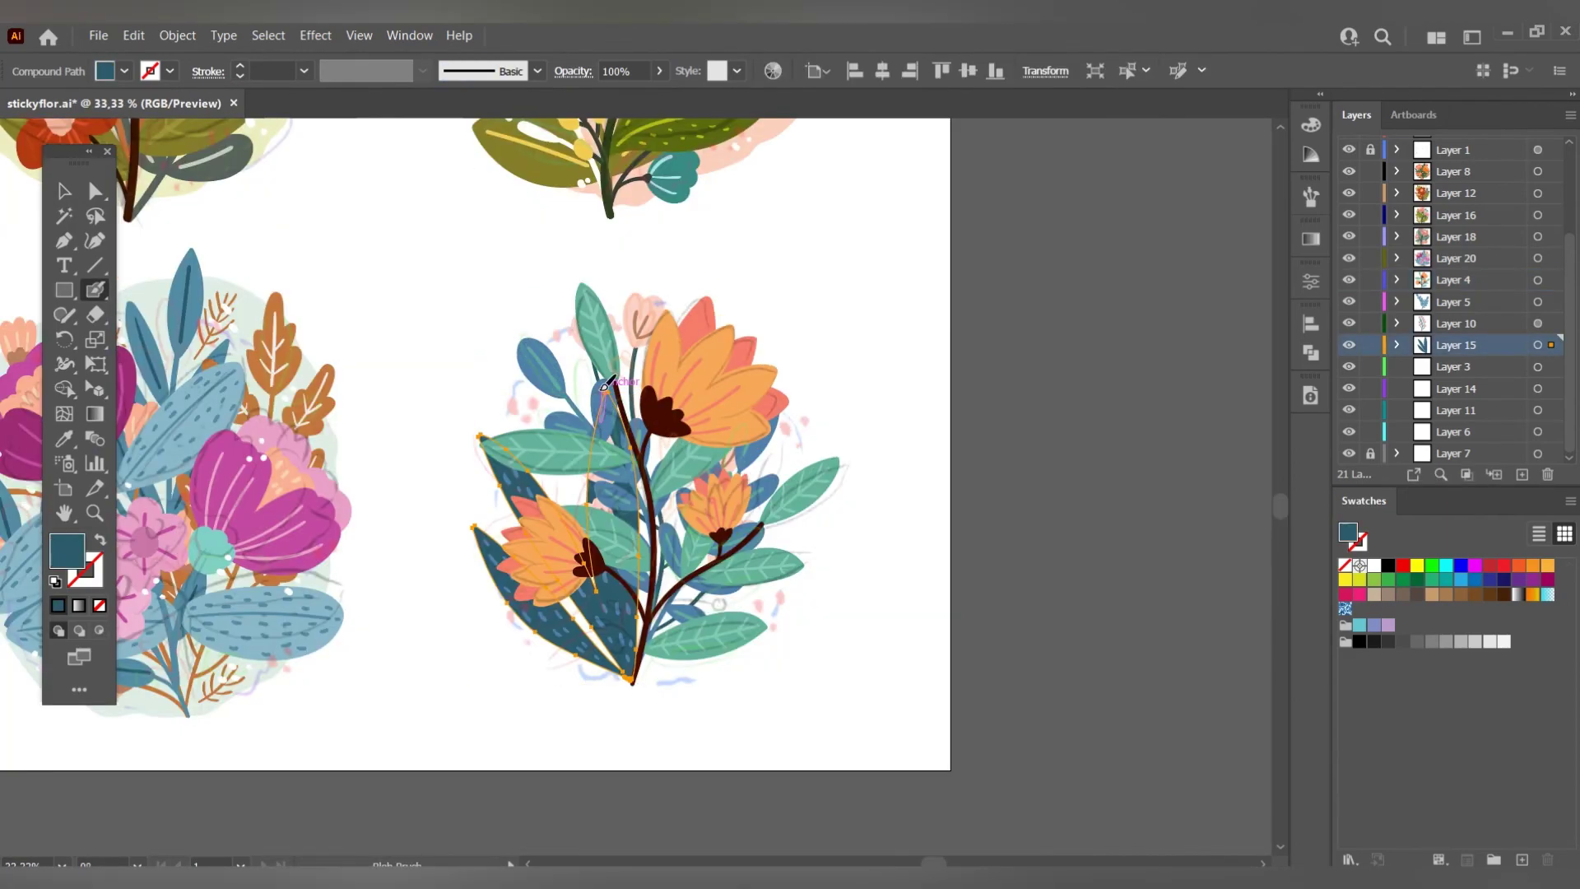
Paint a small two-branch dark teal twig at the upper left.
{"action": "scroll", "coordinate": [576, 355], "scroll_direction": "up", "scroll_amount": 3, "text": "alt"}
{"action": "left_click_drag", "start_coordinate": [544, 354], "coordinate": [594, 474]}
{"action": "left_click_drag", "start_coordinate": [589, 380], "coordinate": [567, 440]}
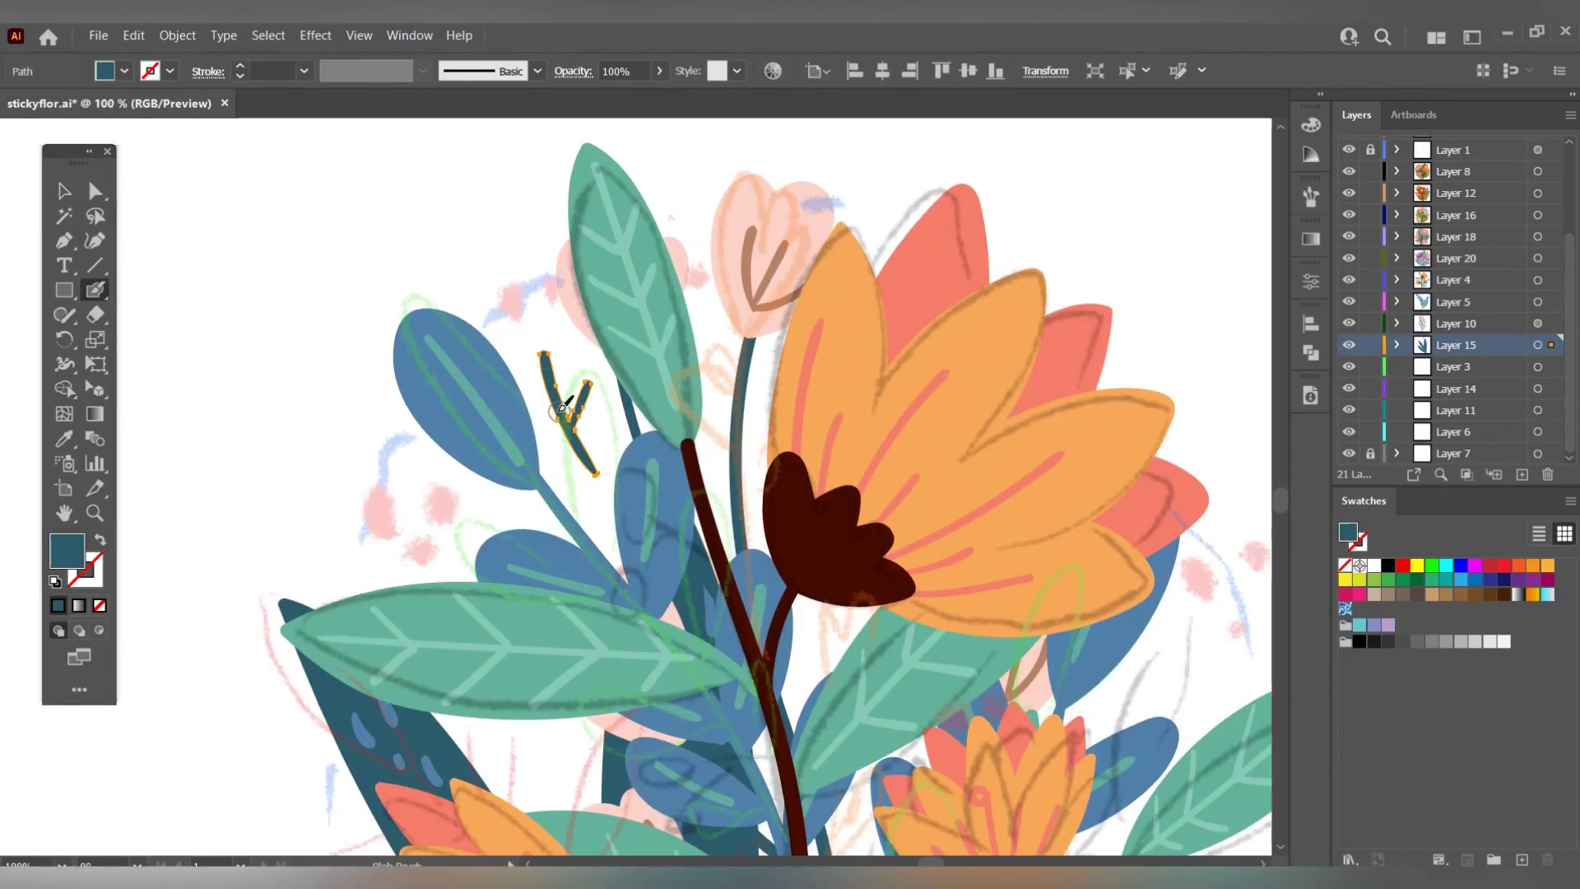
{"action": "left_click_drag", "start_coordinate": [531, 388], "coordinate": [568, 419]}
{"action": "left_click_drag", "start_coordinate": [417, 481], "coordinate": [467, 567]}
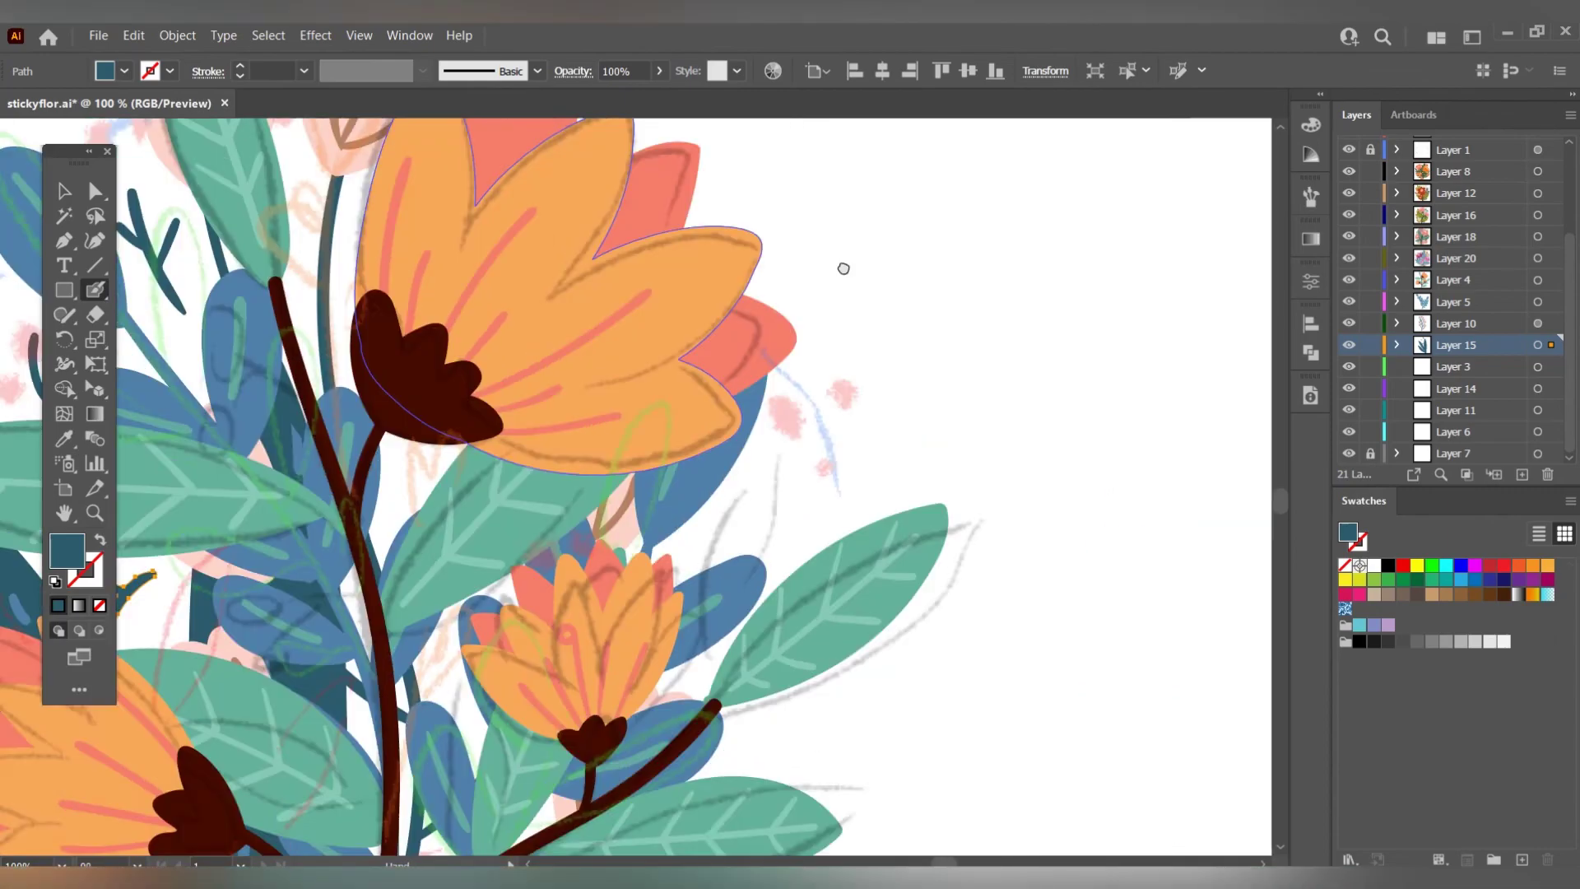
Add branching teal twigs beside the leaves and near the lower leaves, then sample coral.
{"action": "left_click_drag", "start_coordinate": [848, 462], "coordinate": [963, 372]}
{"action": "mouse_move", "coordinate": [892, 419]}
{"action": "left_mouse_down"}
{"action": "mouse_move", "coordinate": [914, 378]}
{"action": "mouse_move", "coordinate": [950, 432]}
{"action": "left_mouse_up"}
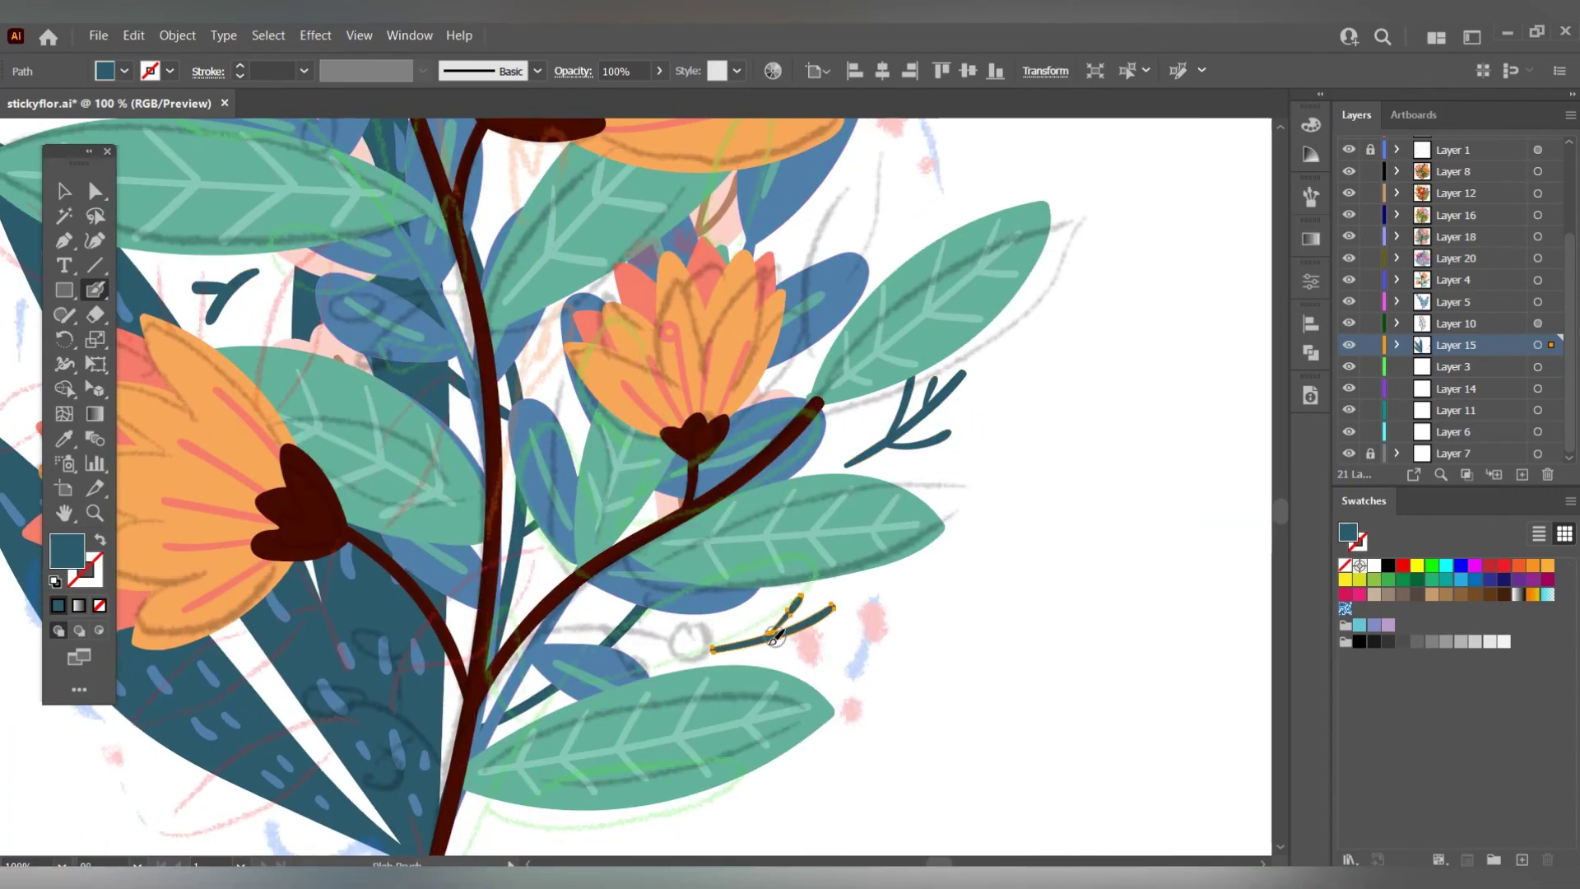
{"action": "left_click_drag", "start_coordinate": [712, 651], "coordinate": [833, 606]}
{"action": "left_click_drag", "start_coordinate": [766, 638], "coordinate": [790, 596]}
{"action": "left_click_drag", "start_coordinate": [744, 650], "coordinate": [807, 655]}
{"action": "scroll", "coordinate": [857, 524], "scroll_direction": "down", "scroll_amount": 5, "text": "alt"}
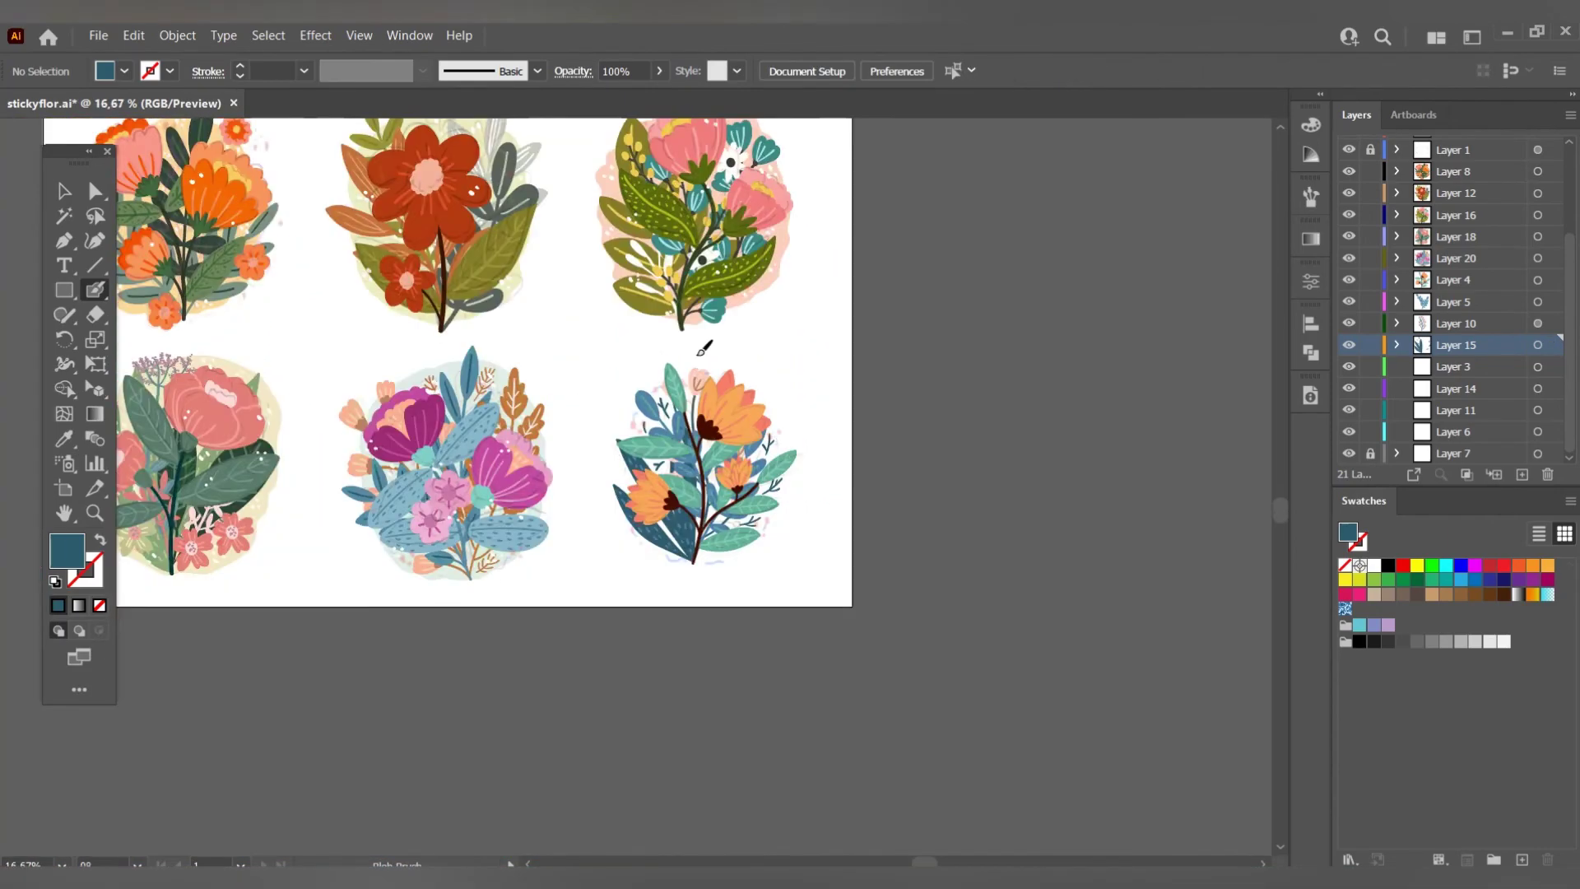
{"action": "left_click", "coordinate": [64, 437]}
{"action": "left_click", "coordinate": [518, 264]}
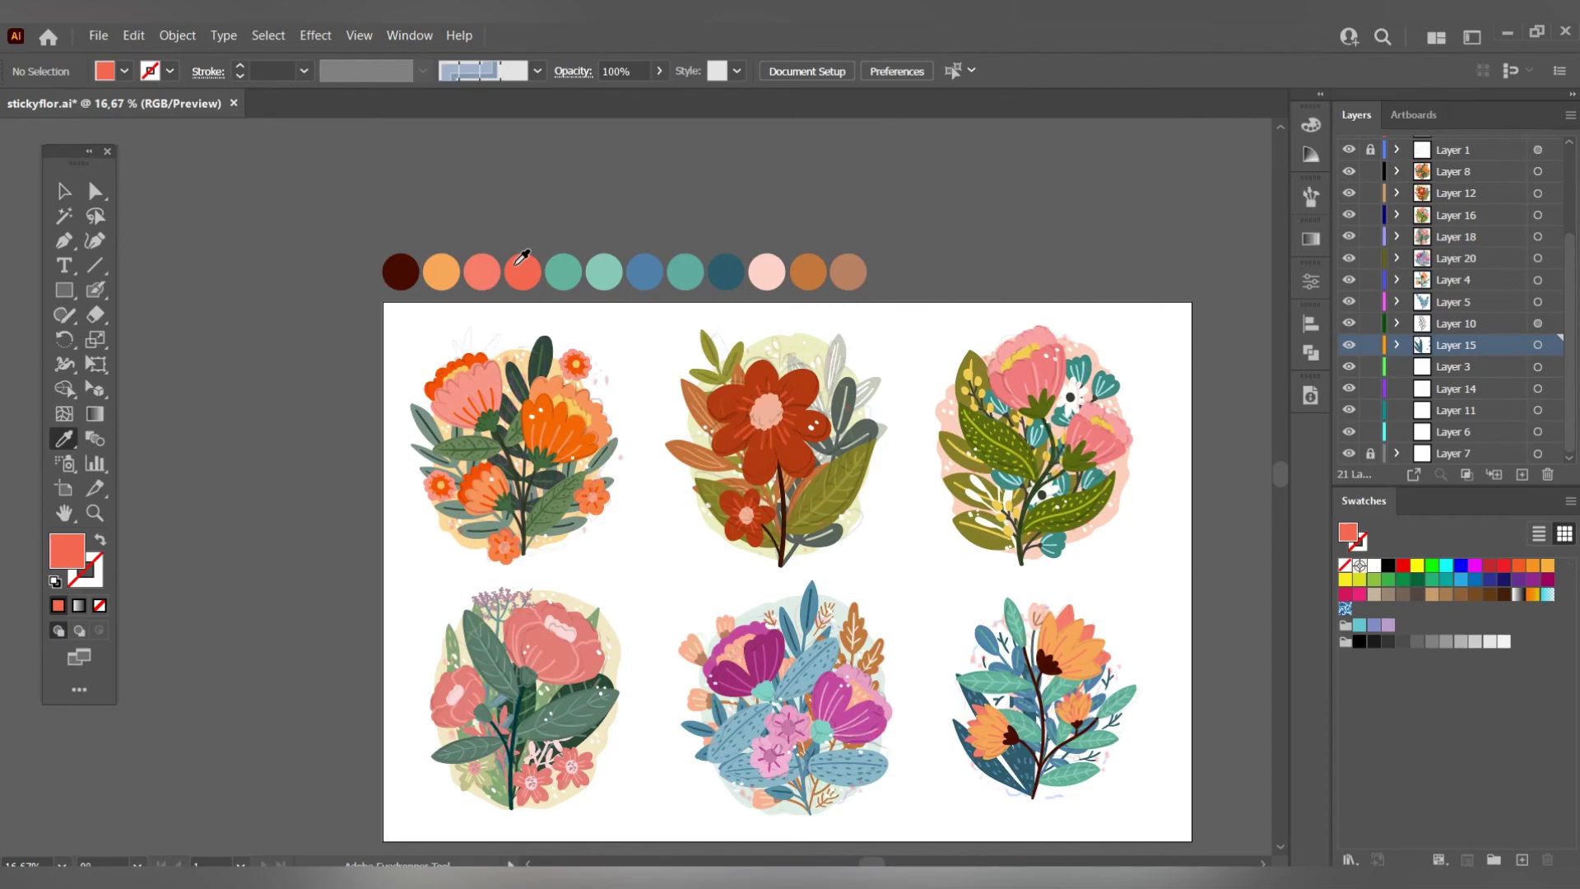
Dab coral berries on the upper twig tips, the small teal stem and another twig end.
{"action": "scroll", "coordinate": [1062, 683], "scroll_direction": "up", "scroll_amount": 5}
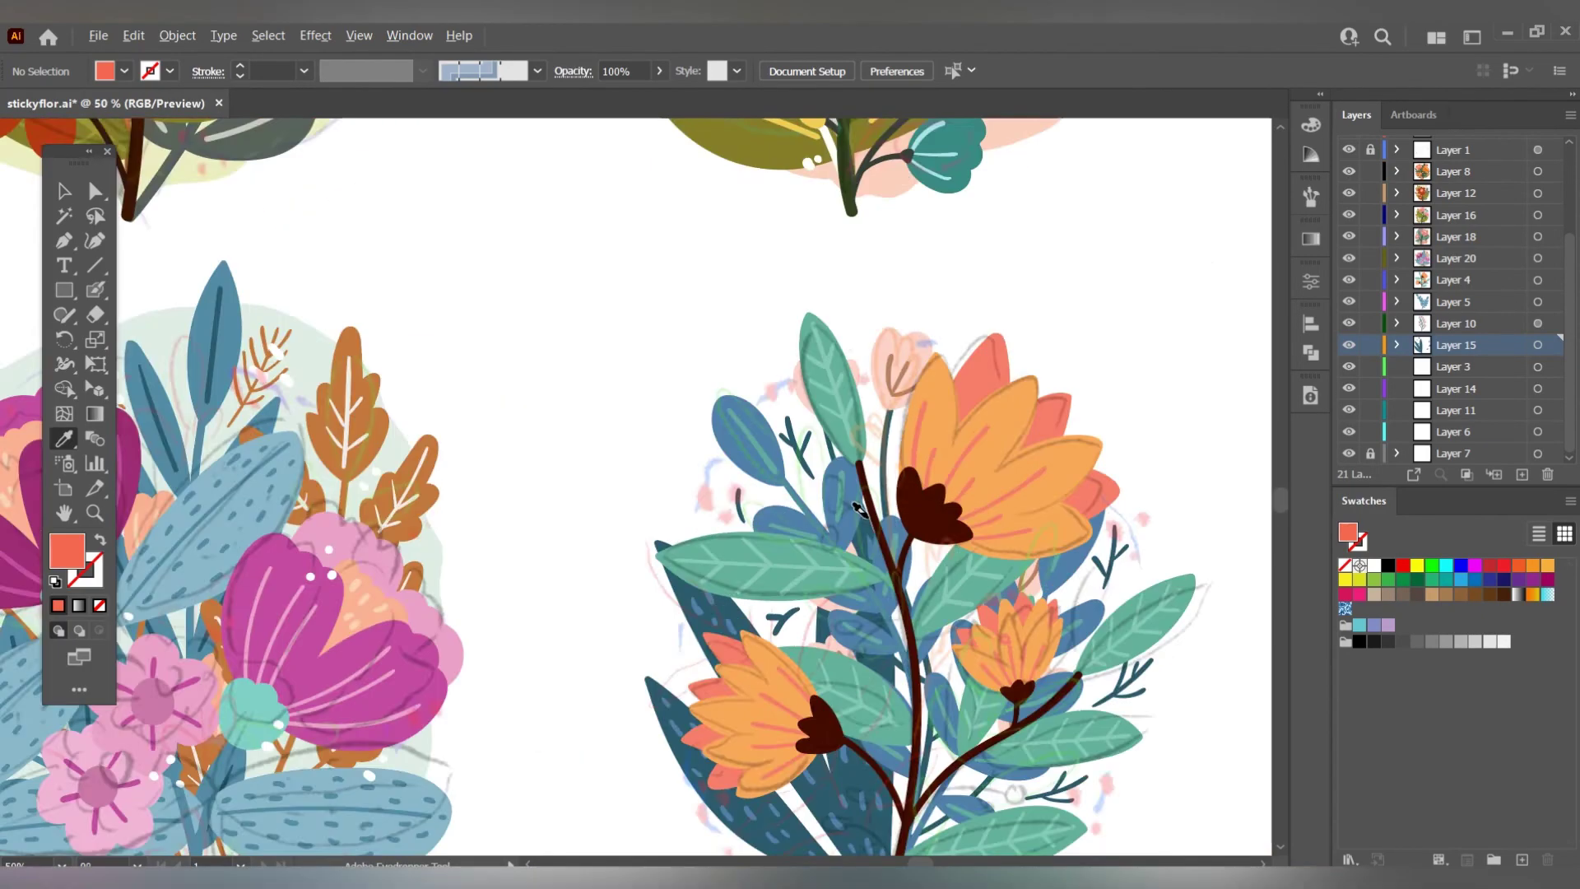
{"action": "key", "text": "shift+b"}
{"action": "left_click", "coordinate": [758, 366]}
{"action": "left_click", "coordinate": [716, 333]}
{"action": "left_click", "coordinate": [707, 377]}
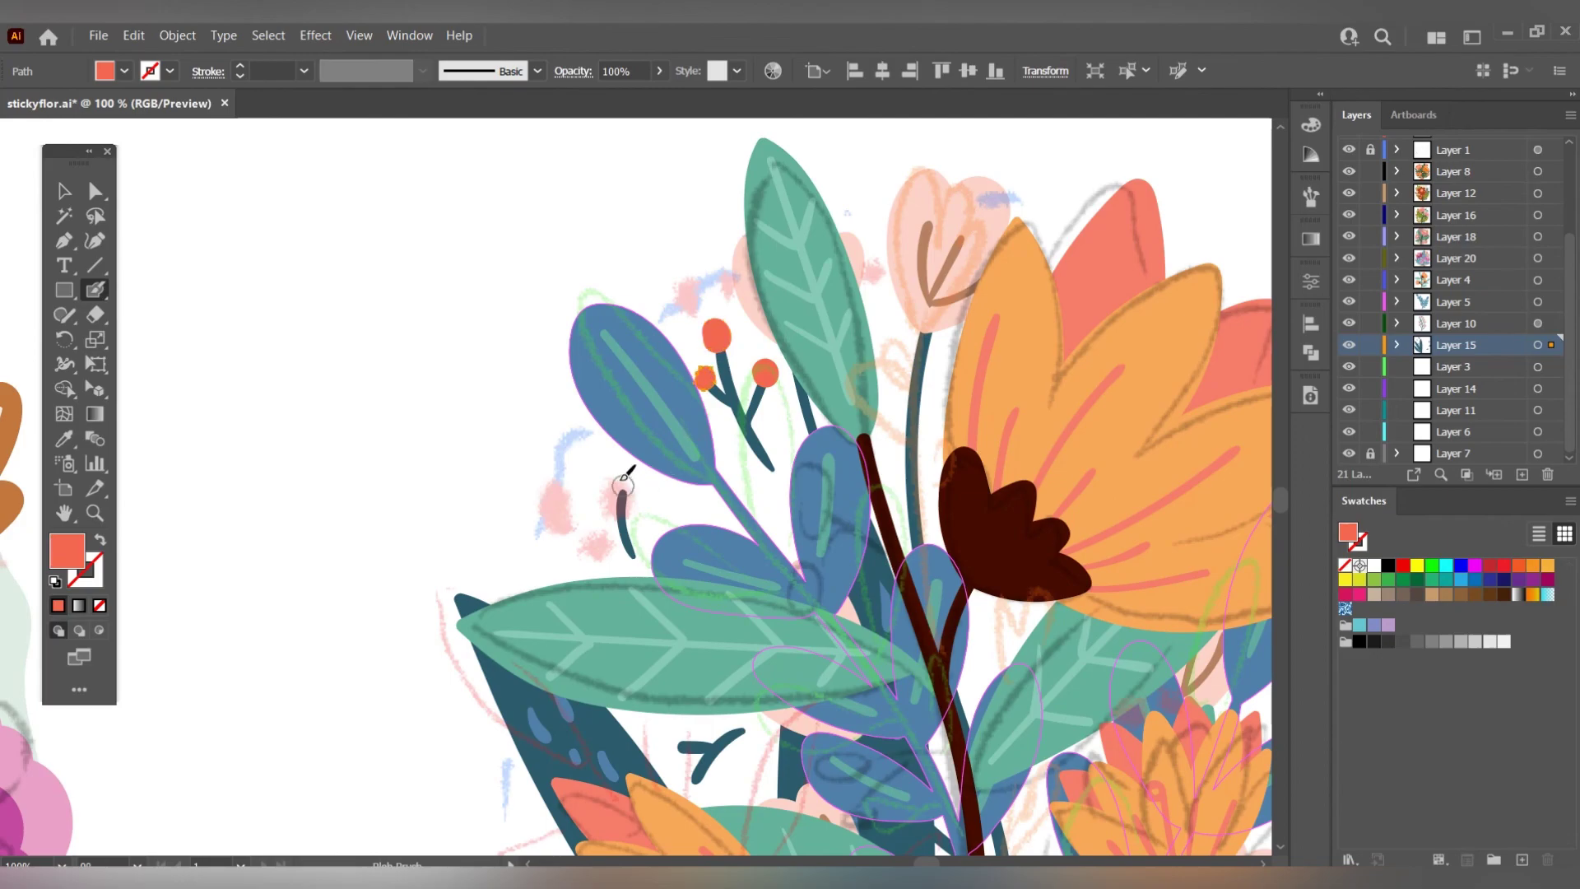
{"action": "left_click", "coordinate": [623, 483]}
{"action": "scroll", "coordinate": [623, 484], "scroll_direction": "down", "scroll_amount": 3}
{"action": "scroll", "coordinate": [707, 592], "scroll_direction": "right", "scroll_amount": 8}
{"action": "scroll", "coordinate": [815, 477], "scroll_direction": "down", "scroll_amount": 2}
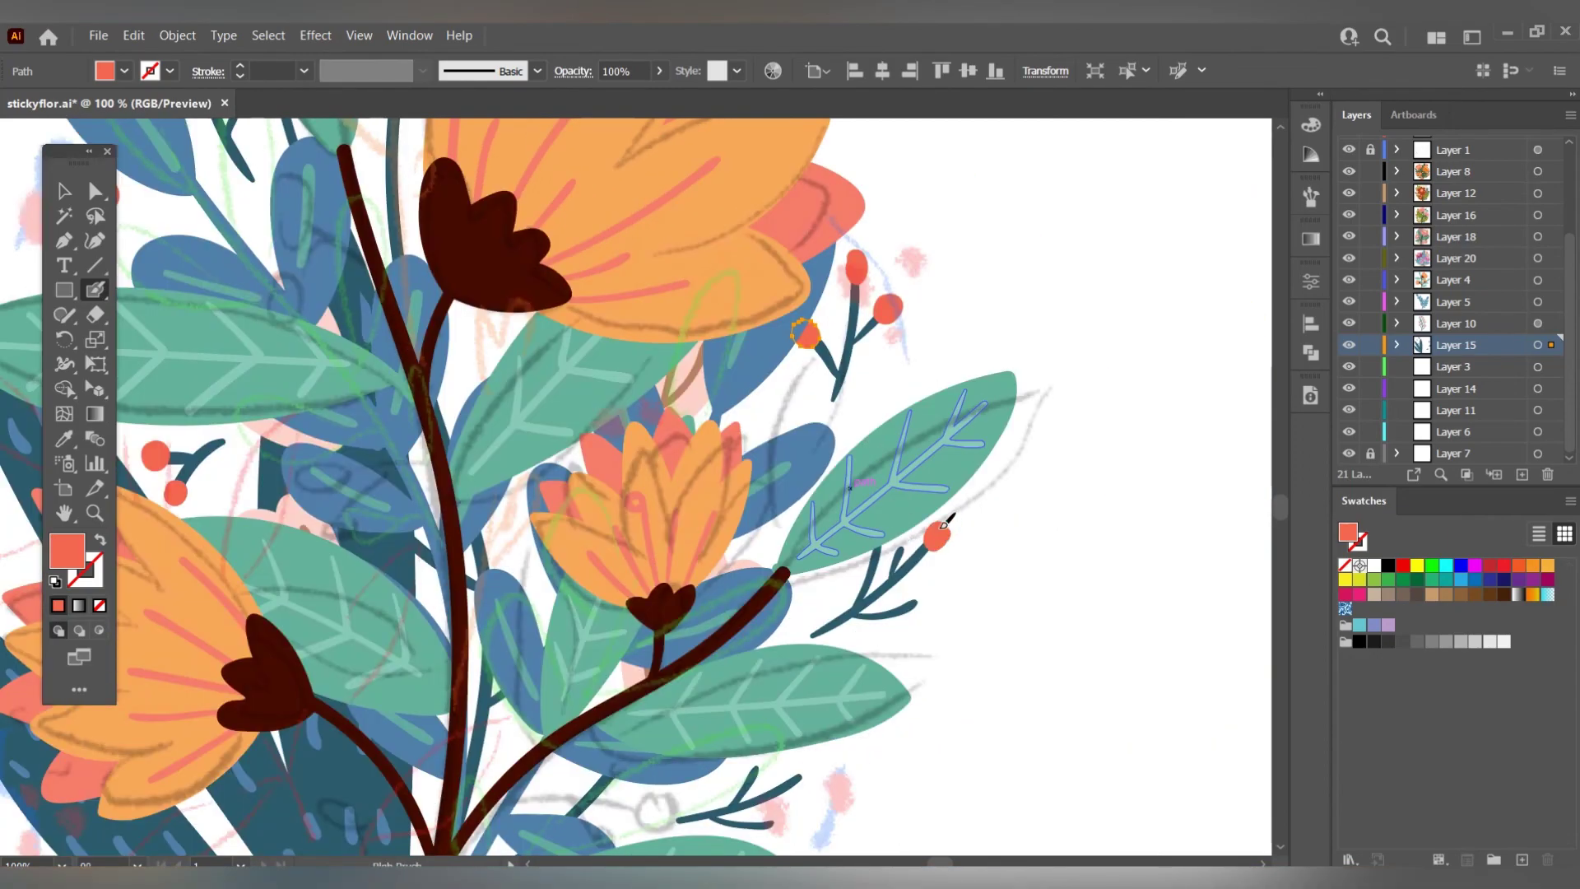
{"action": "left_click", "coordinate": [926, 603]}
Clear the selection and sample pale pink from the palette circles.
{"action": "scroll", "coordinate": [905, 601], "scroll_direction": "down", "scroll_amount": 2}
{"action": "scroll", "coordinate": [905, 601], "scroll_direction": "left", "scroll_amount": 2}
{"action": "scroll", "coordinate": [922, 668], "scroll_direction": "down", "scroll_amount": 4}
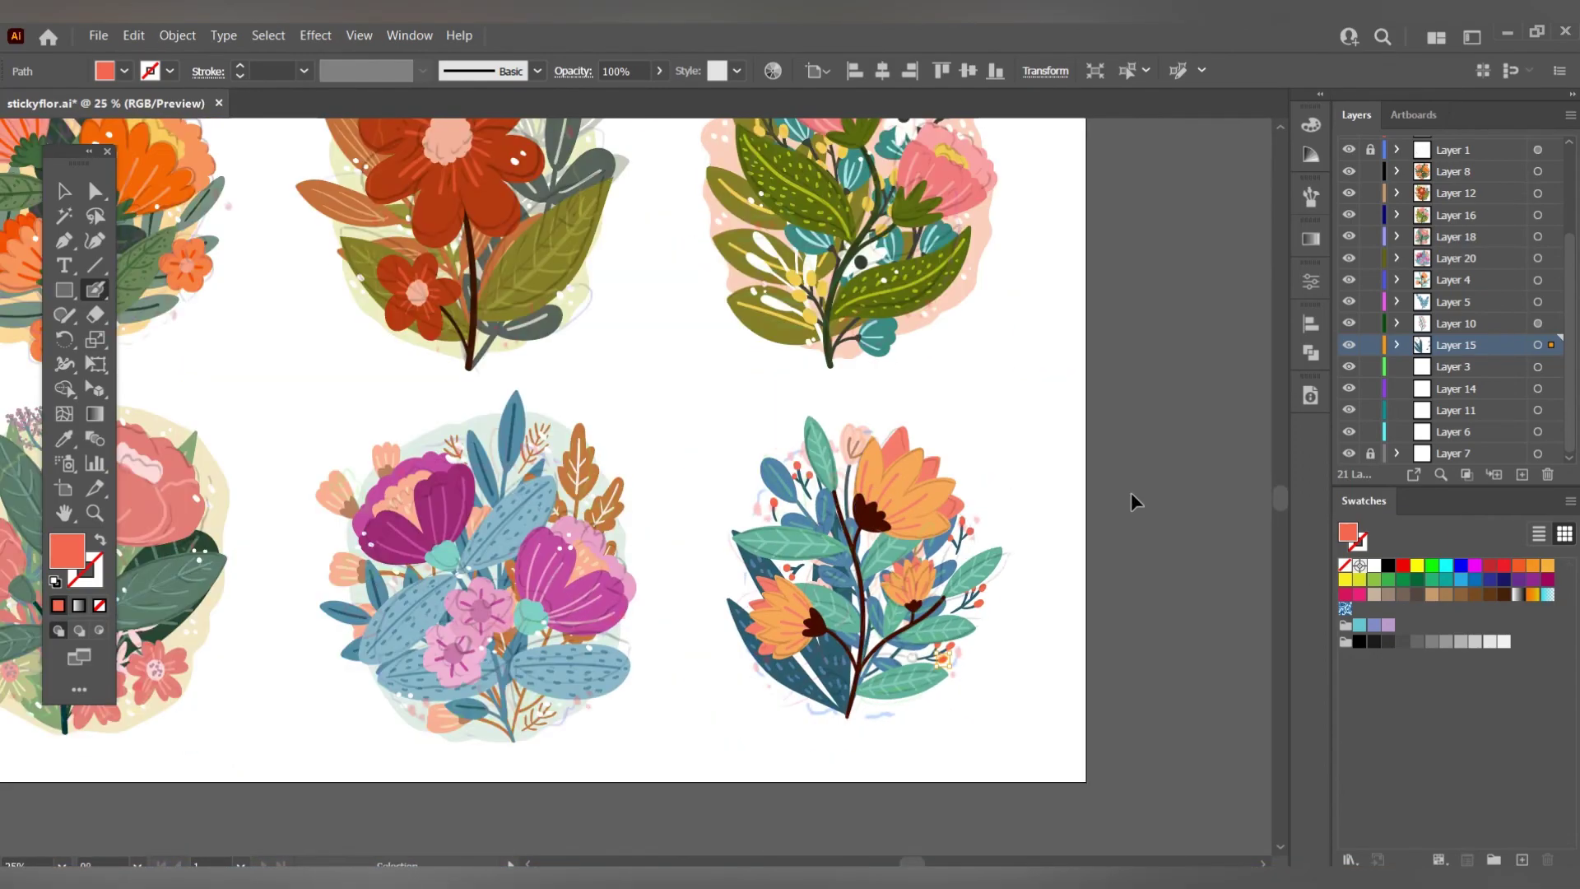
{"action": "scroll", "coordinate": [678, 456], "scroll_direction": "down", "scroll_amount": 2}
{"action": "key", "text": "ctrl+shift+a"}
{"action": "key", "text": "i"}
{"action": "left_click", "coordinate": [585, 240]}
{"action": "scroll", "coordinate": [800, 536], "scroll_direction": "up", "scroll_amount": 4}
Blob Brush a closed backing shape around the whole sixth bouquet.
{"action": "scroll", "coordinate": [800, 536], "scroll_direction": "down", "scroll_amount": 2}
{"action": "key", "text": "shift+b"}
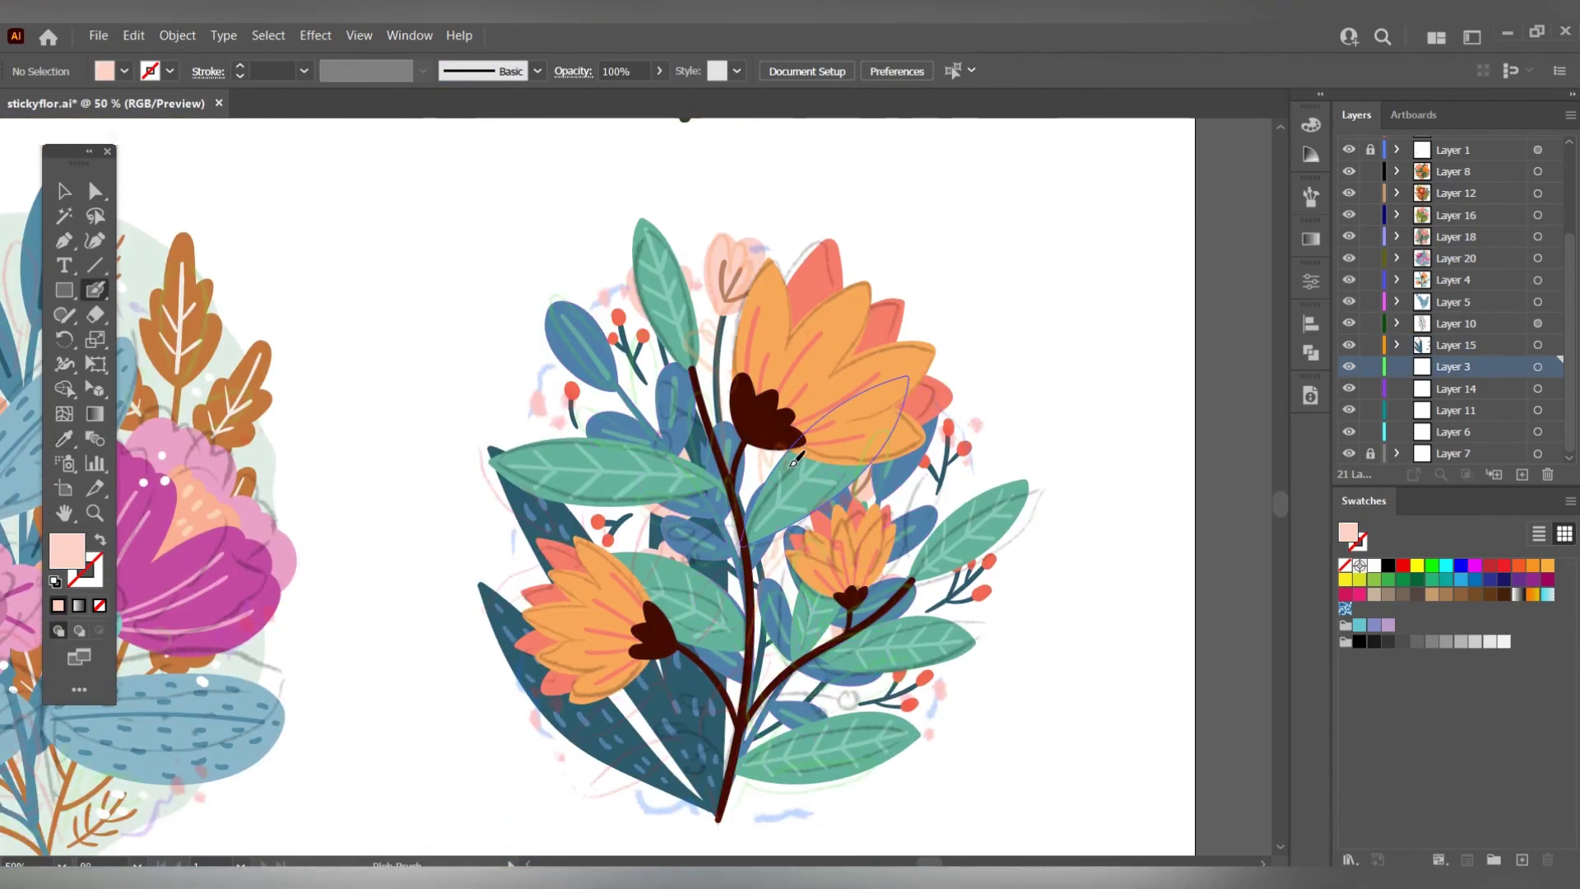
{"action": "left_click_drag", "start_coordinate": [508, 564], "coordinate": [897, 777]}
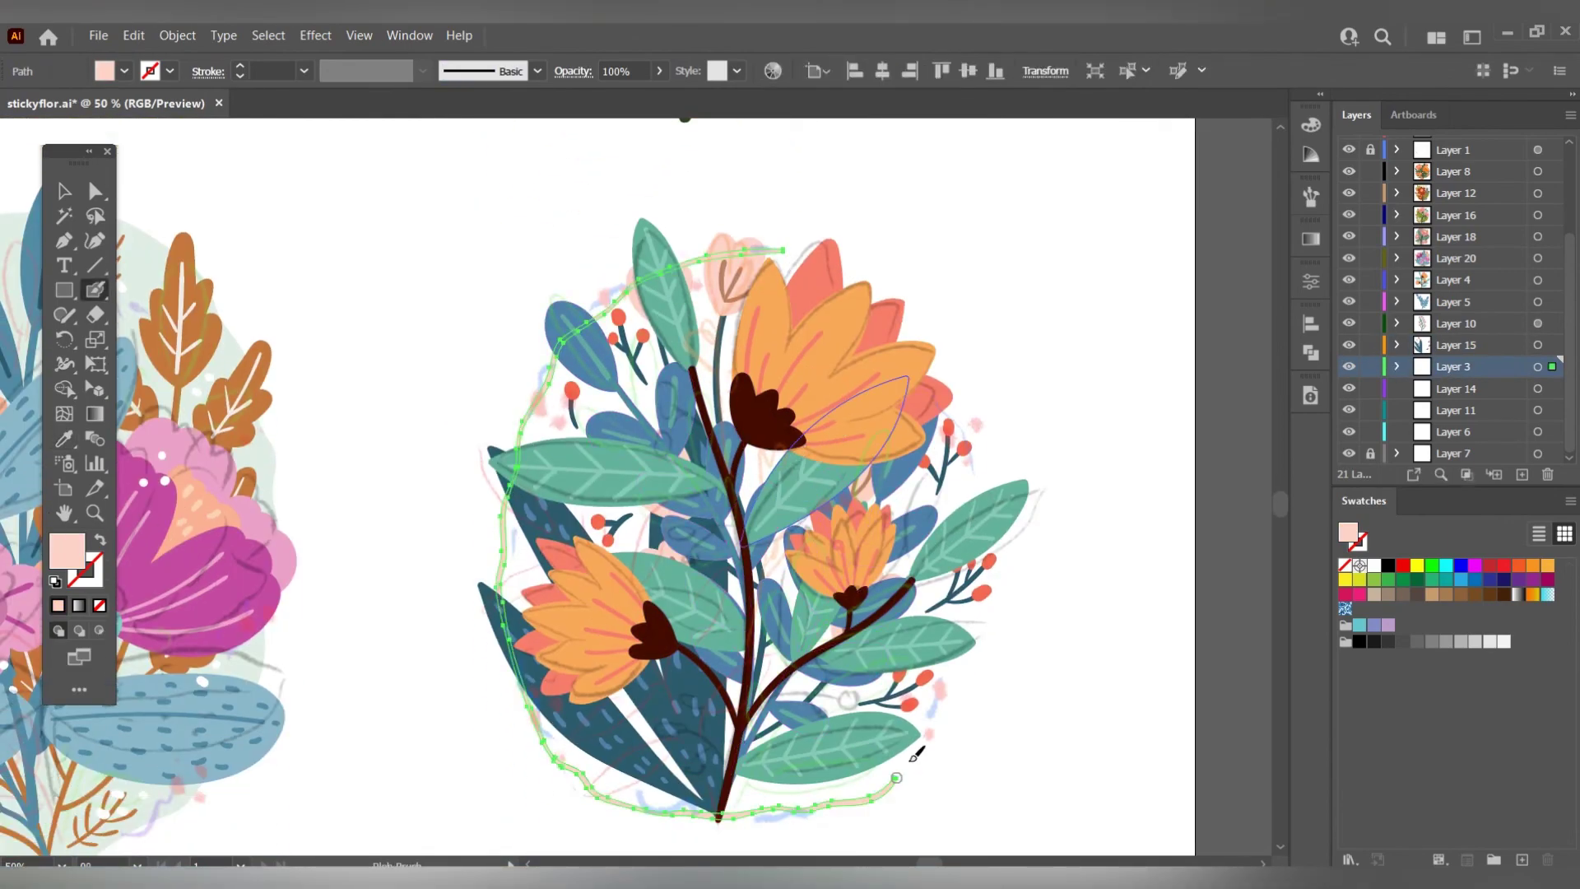
{"action": "left_click_drag", "start_coordinate": [803, 239], "coordinate": [897, 271]}
{"action": "key", "text": "ctrl+shift+a"}
{"action": "key", "text": "v"}
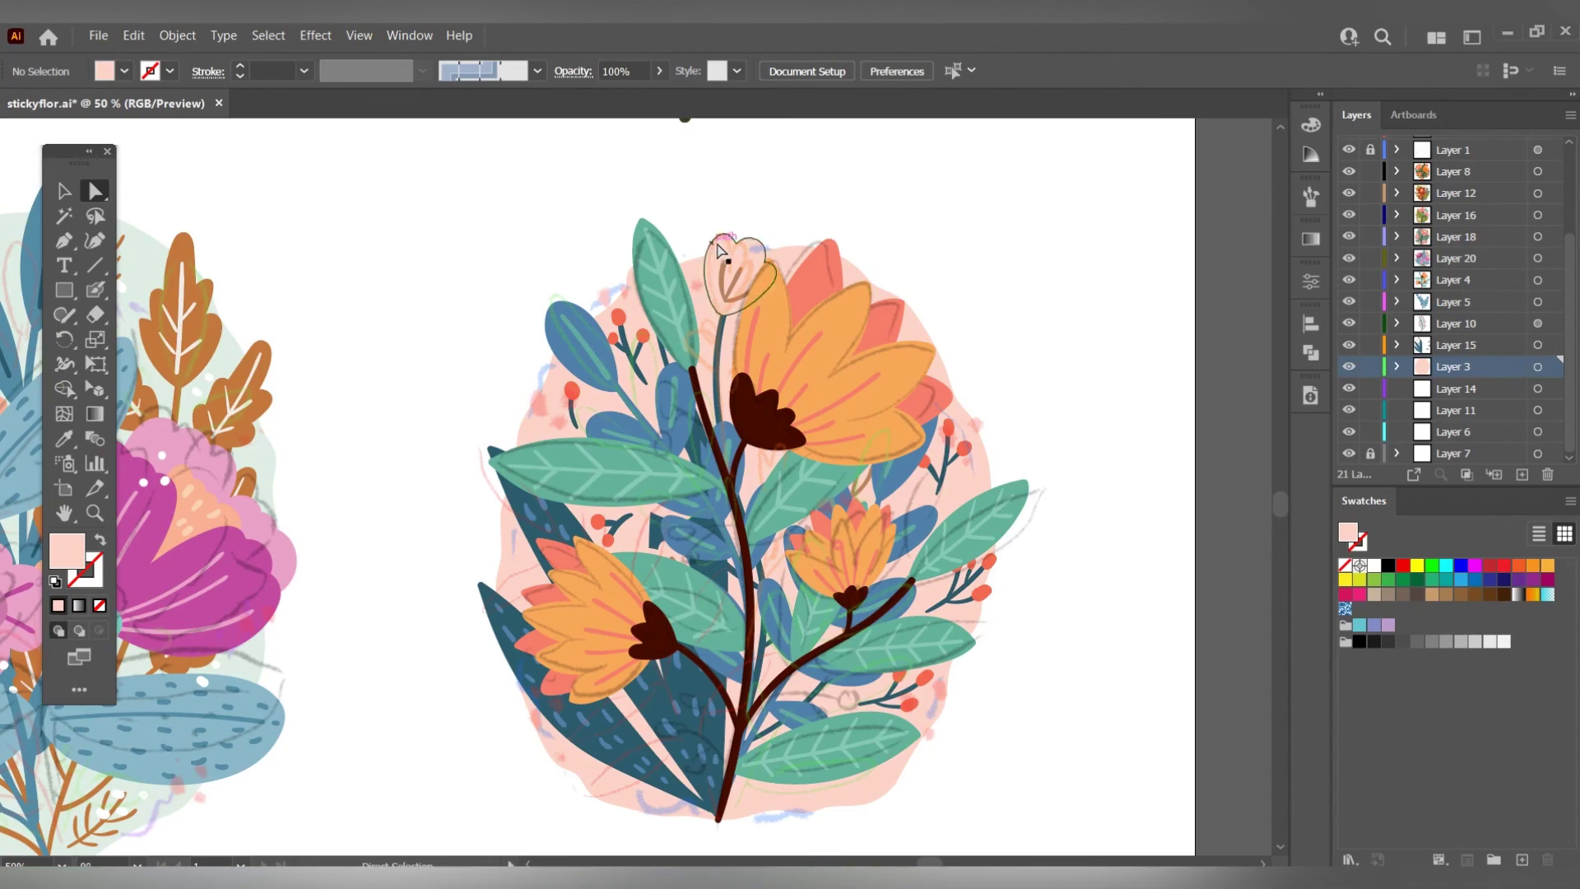
Select the backing shape and change its fill to cream hex fdf2cf.
{"action": "scroll", "coordinate": [712, 441], "scroll_direction": "down", "scroll_amount": 4}
{"action": "scroll", "coordinate": [713, 440], "scroll_direction": "up", "scroll_amount": 3}
{"action": "left_click", "coordinate": [712, 440]}
{"action": "scroll", "coordinate": [794, 462], "scroll_direction": "up", "scroll_amount": 1}
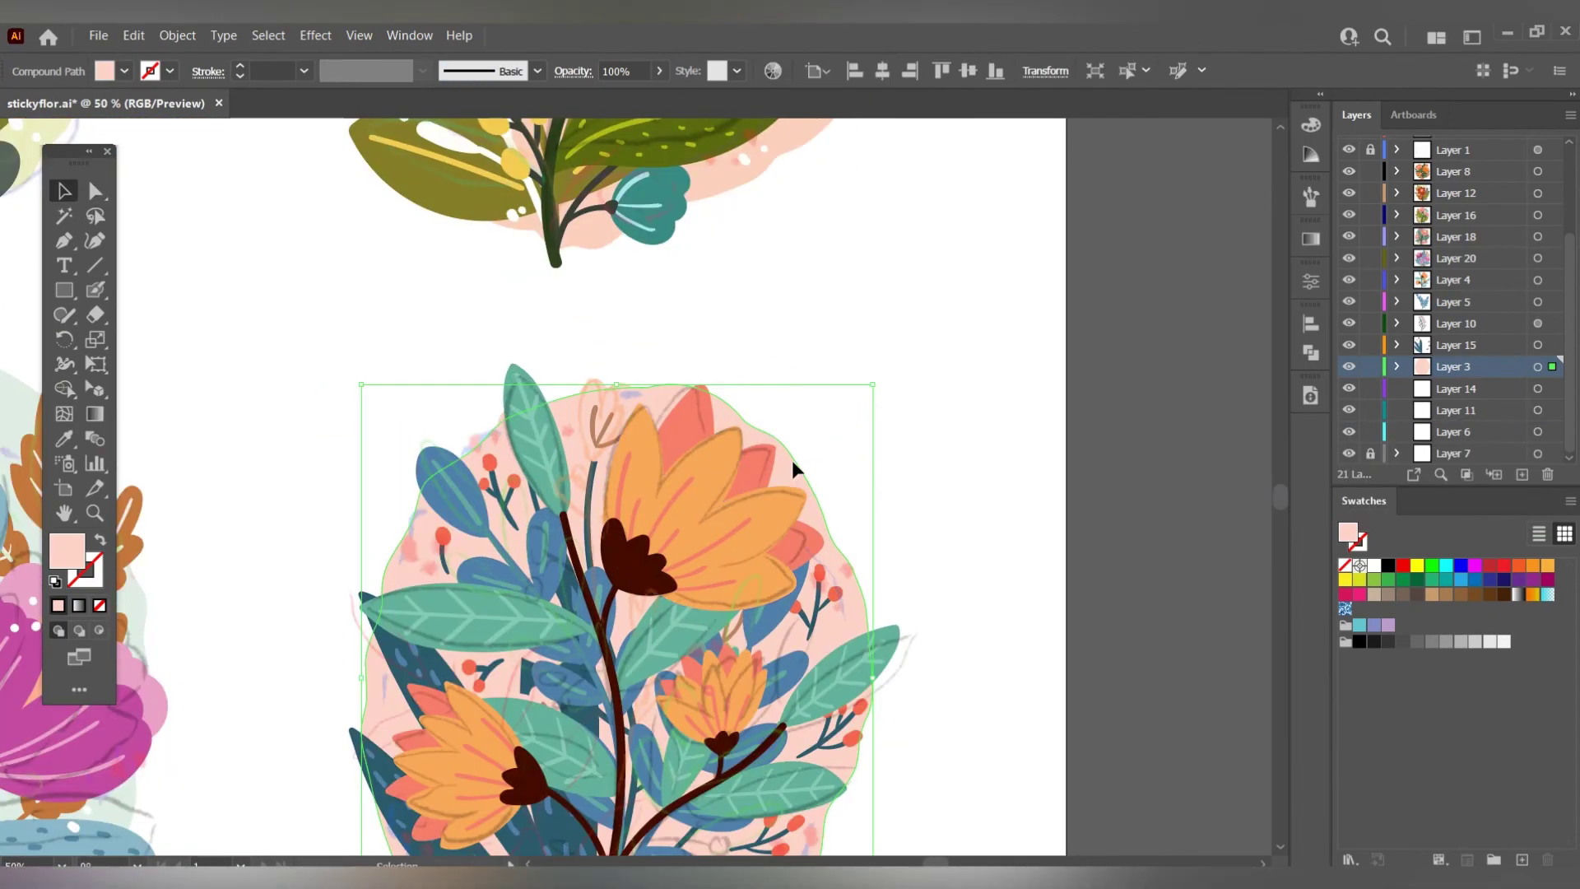
{"action": "scroll", "coordinate": [793, 462], "scroll_direction": "down", "scroll_amount": 3}
{"action": "scroll", "coordinate": [780, 430], "scroll_direction": "up", "scroll_amount": 2}
{"action": "double_click", "coordinate": [63, 548]}
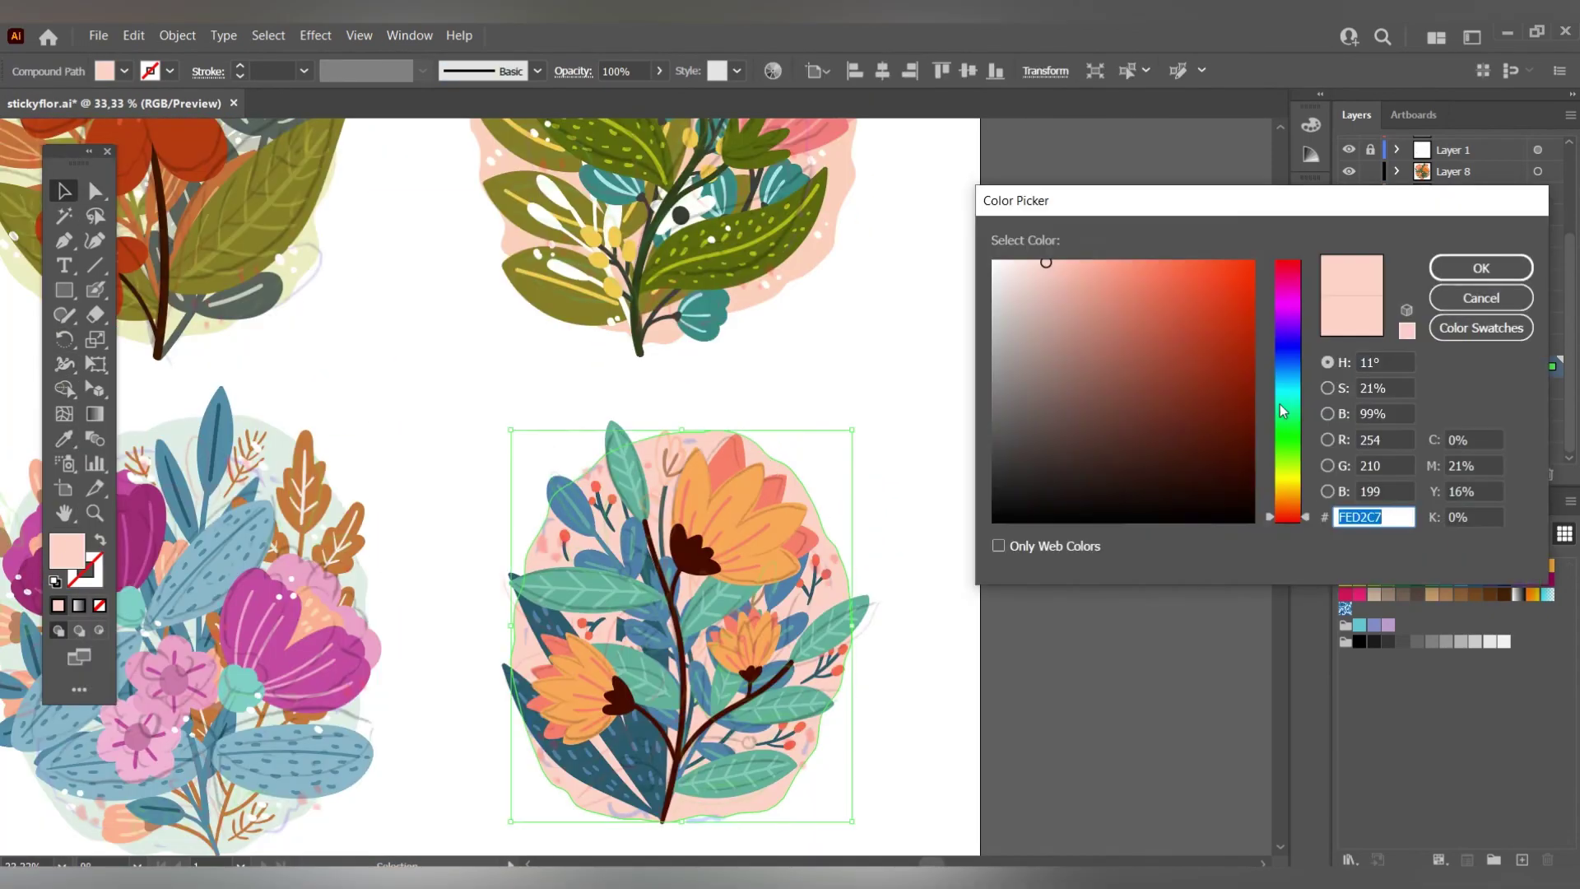
{"action": "type", "text": "fdf2cf"}
{"action": "key", "text": "Return"}
Refine the backdrop fill to pale yellow FCF3BE, then clear the selection.
{"action": "scroll", "coordinate": [990, 356], "scroll_direction": "down", "scroll_amount": 2}
{"action": "scroll", "coordinate": [850, 388], "scroll_direction": "up", "scroll_amount": 4}
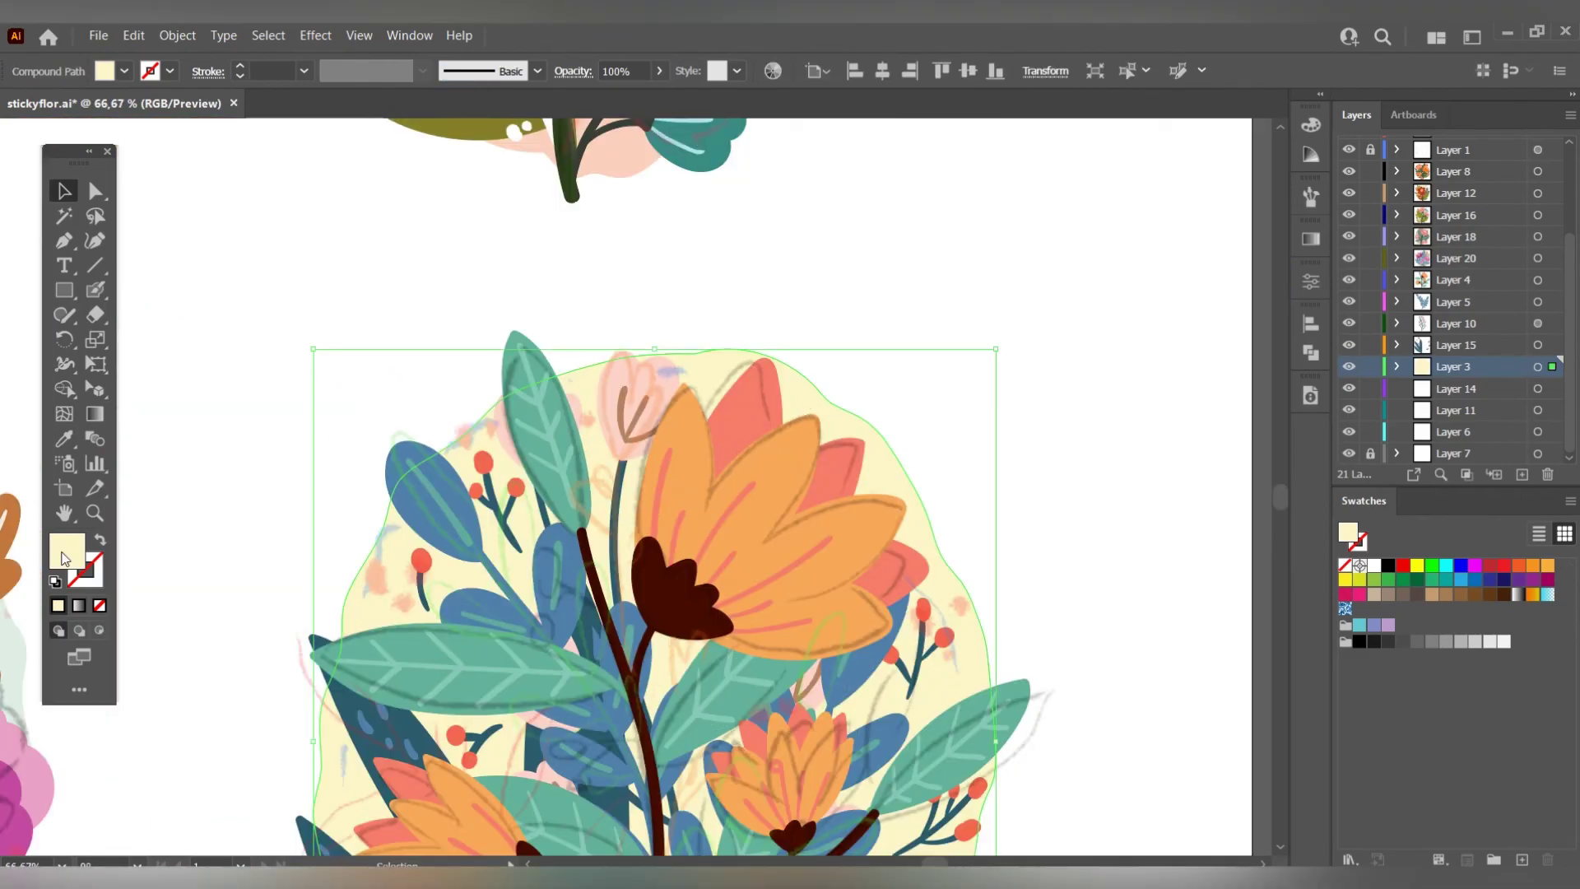
{"action": "double_click", "coordinate": [63, 548]}
{"action": "key", "text": "Return"}
{"action": "scroll", "coordinate": [631, 316], "scroll_direction": "down", "scroll_amount": 2}
{"action": "left_click", "coordinate": [641, 461]}
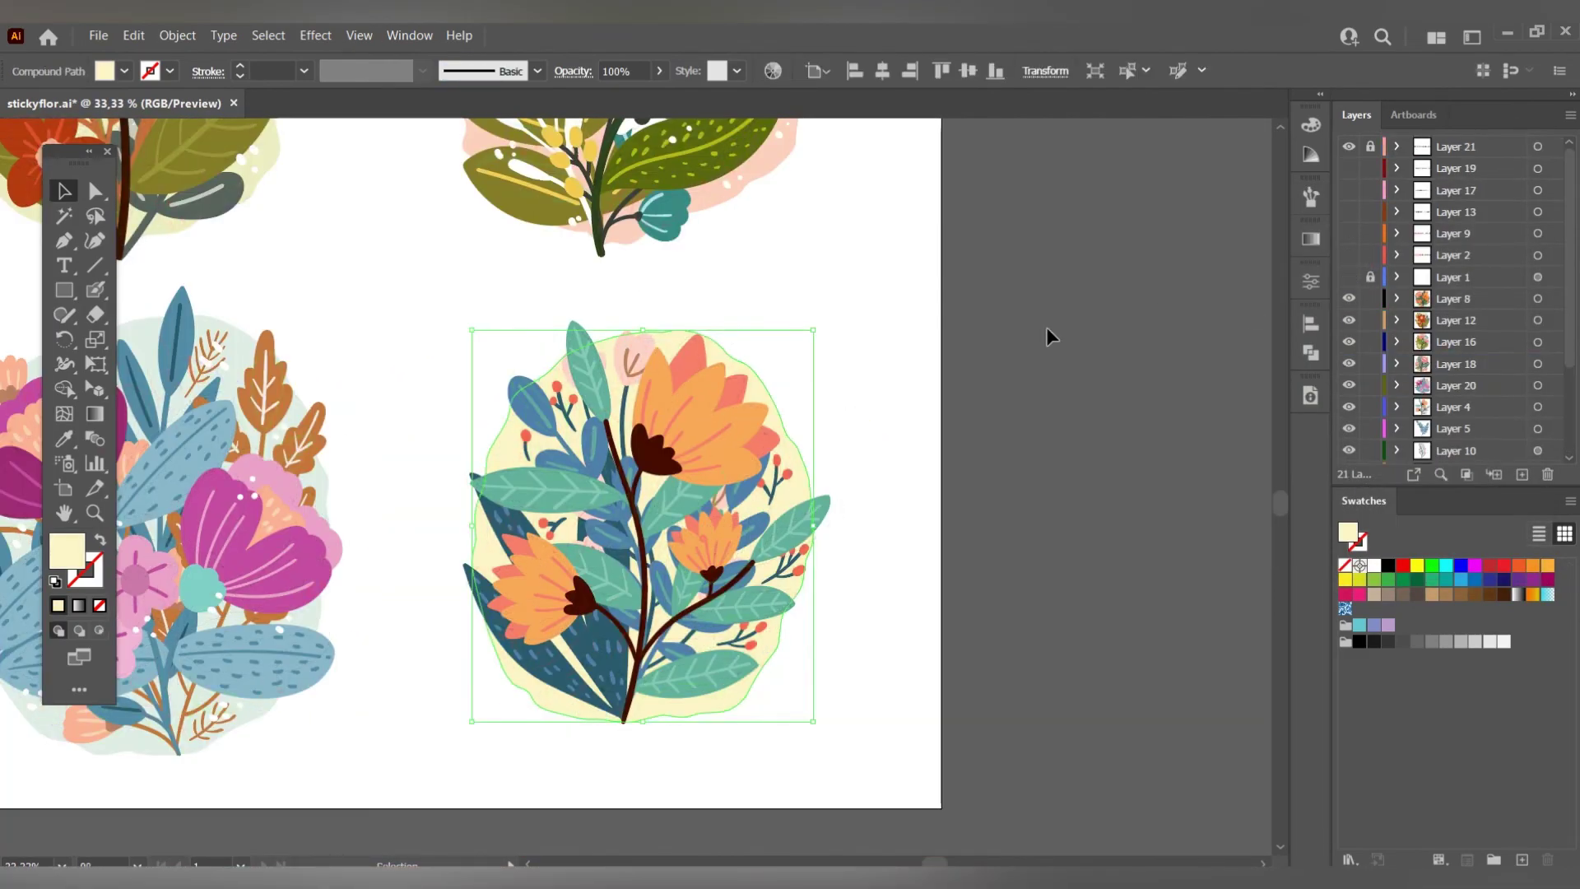
{"action": "scroll", "coordinate": [1048, 335], "scroll_direction": "down", "scroll_amount": 1}
{"action": "scroll", "coordinate": [860, 427], "scroll_direction": "down", "scroll_amount": 2}
{"action": "double_click", "coordinate": [63, 548]}
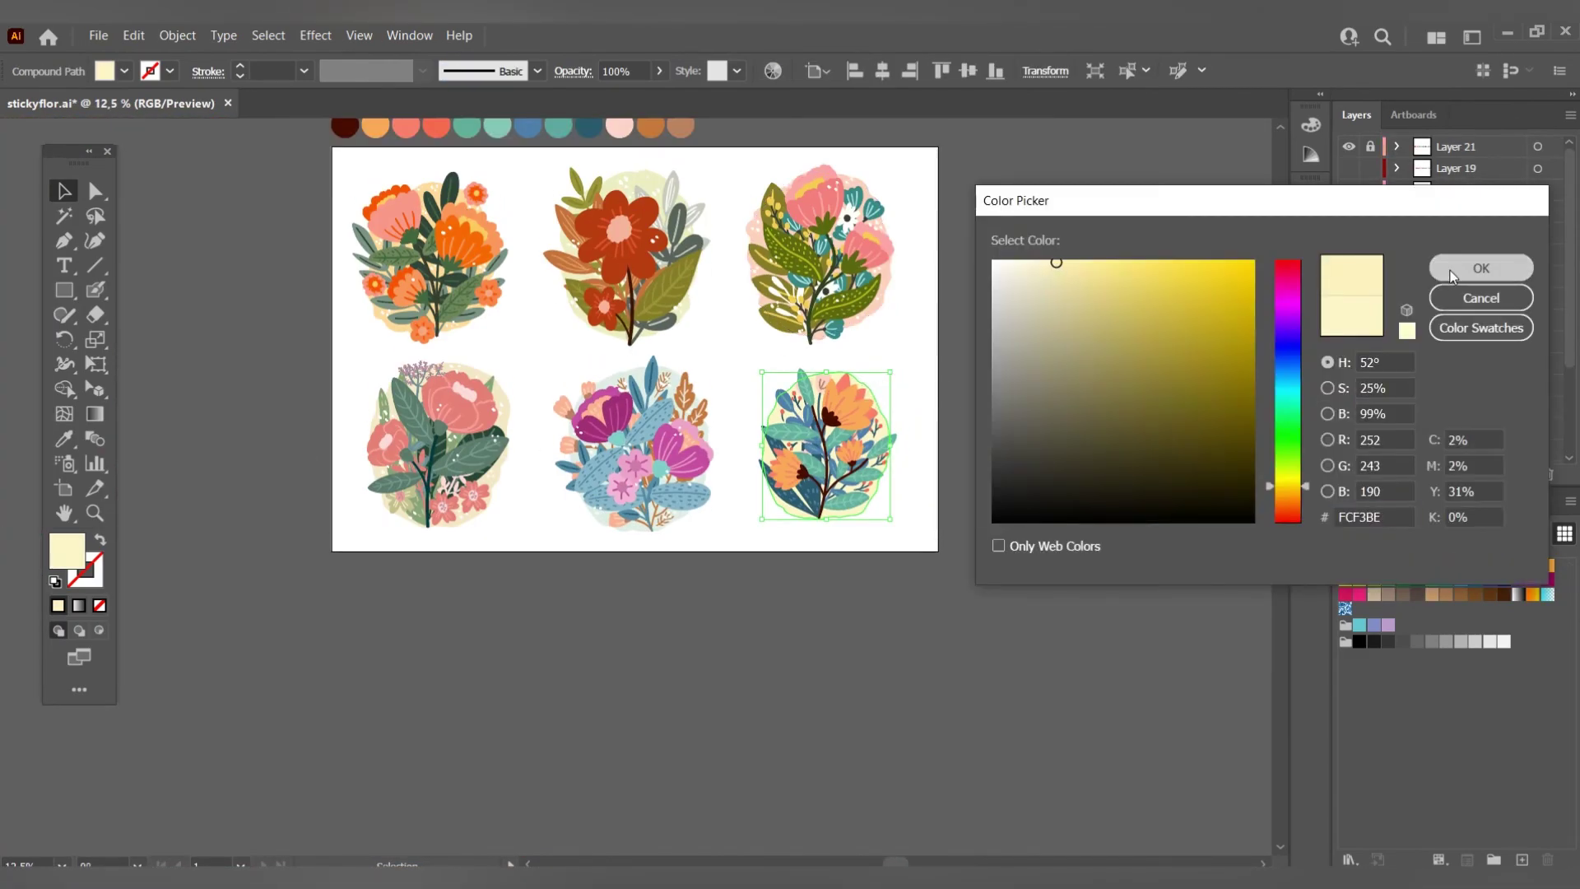
{"action": "key", "text": "Return"}
{"action": "scroll", "coordinate": [805, 484], "scroll_direction": "up", "scroll_amount": 3}
{"action": "scroll", "coordinate": [906, 271], "scroll_direction": "down", "scroll_amount": 1}
{"action": "left_click", "coordinate": [804, 219]}
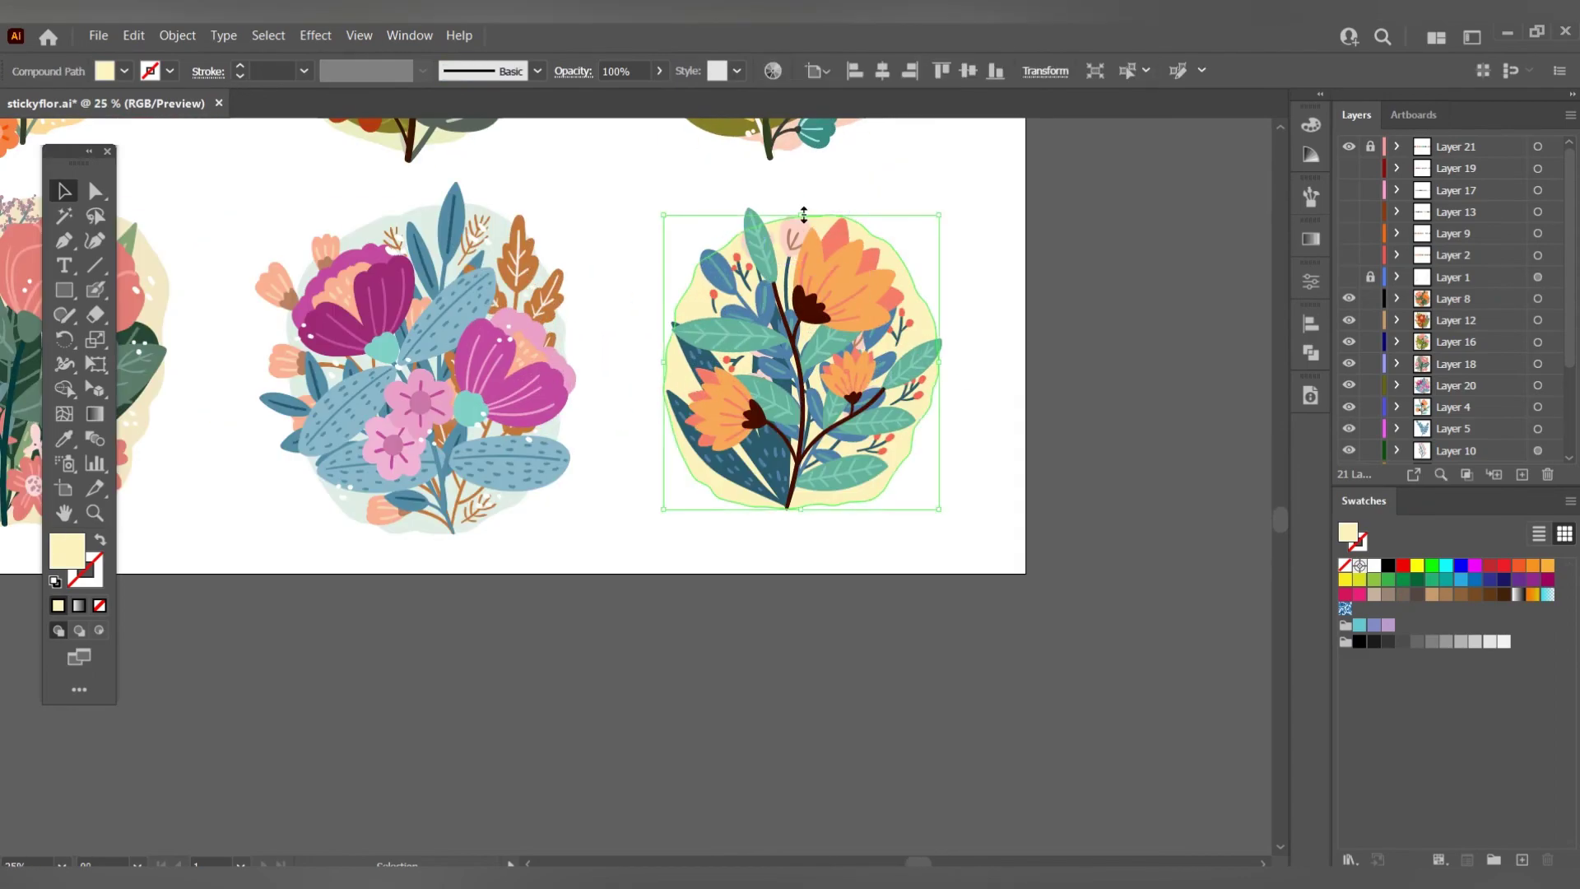
{"action": "left_click", "coordinate": [1031, 346]}
Pick white as the fill colour and add a new layer for the dots.
{"action": "scroll", "coordinate": [1012, 358], "scroll_direction": "up", "scroll_amount": 2}
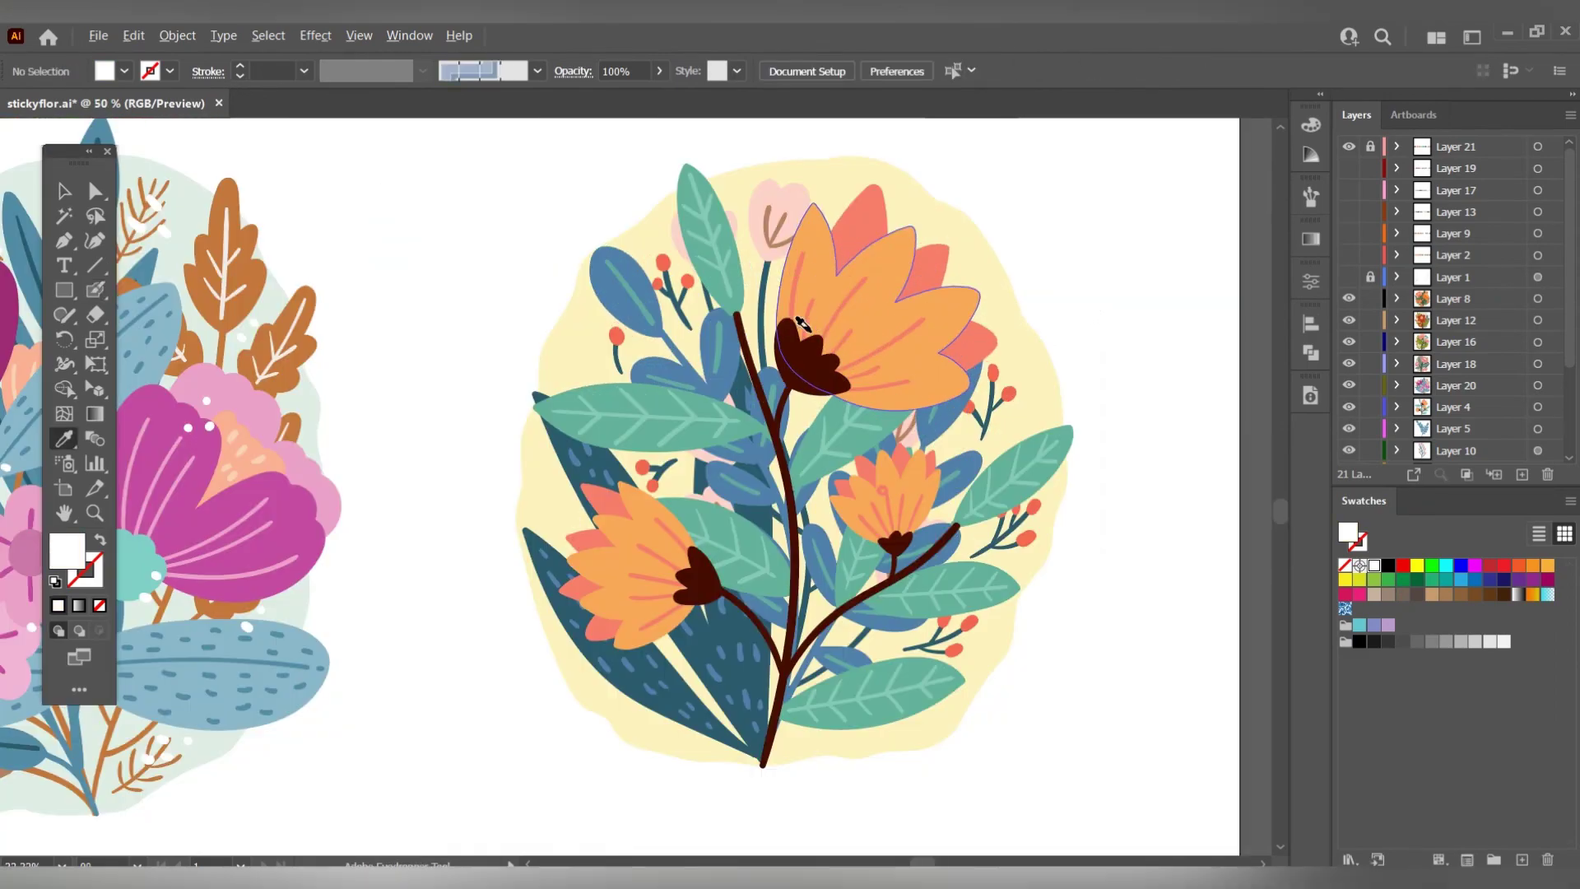
{"action": "left_click", "coordinate": [1015, 362]}
{"action": "left_click", "coordinate": [810, 401]}
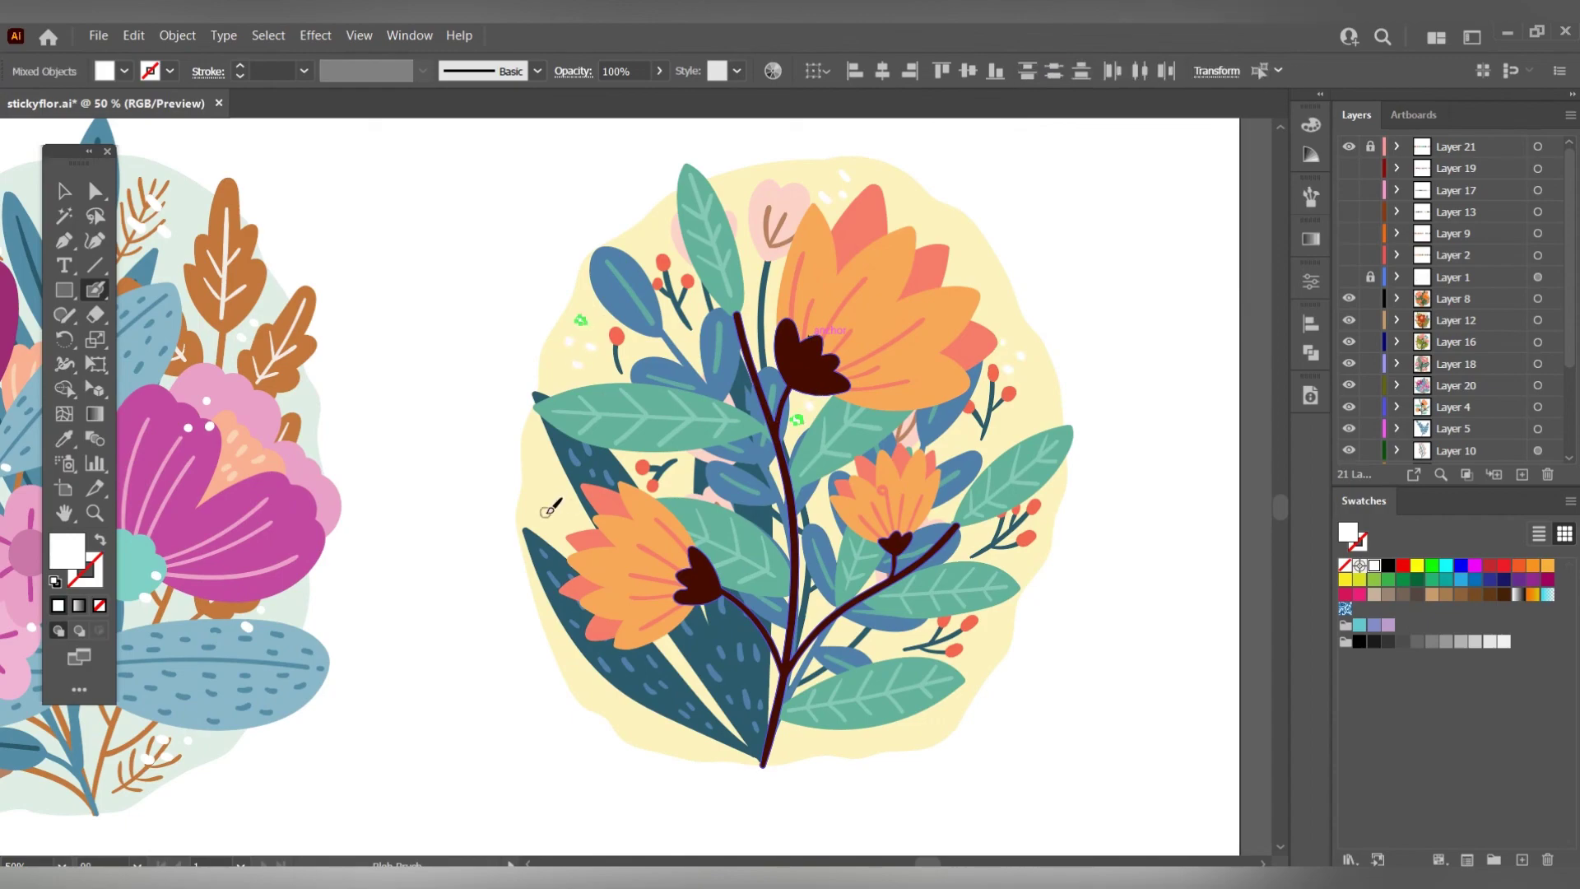
{"action": "key", "text": "ctrl+shift+a"}
{"action": "scroll", "coordinate": [1479, 293], "scroll_direction": "down", "scroll_amount": 4}
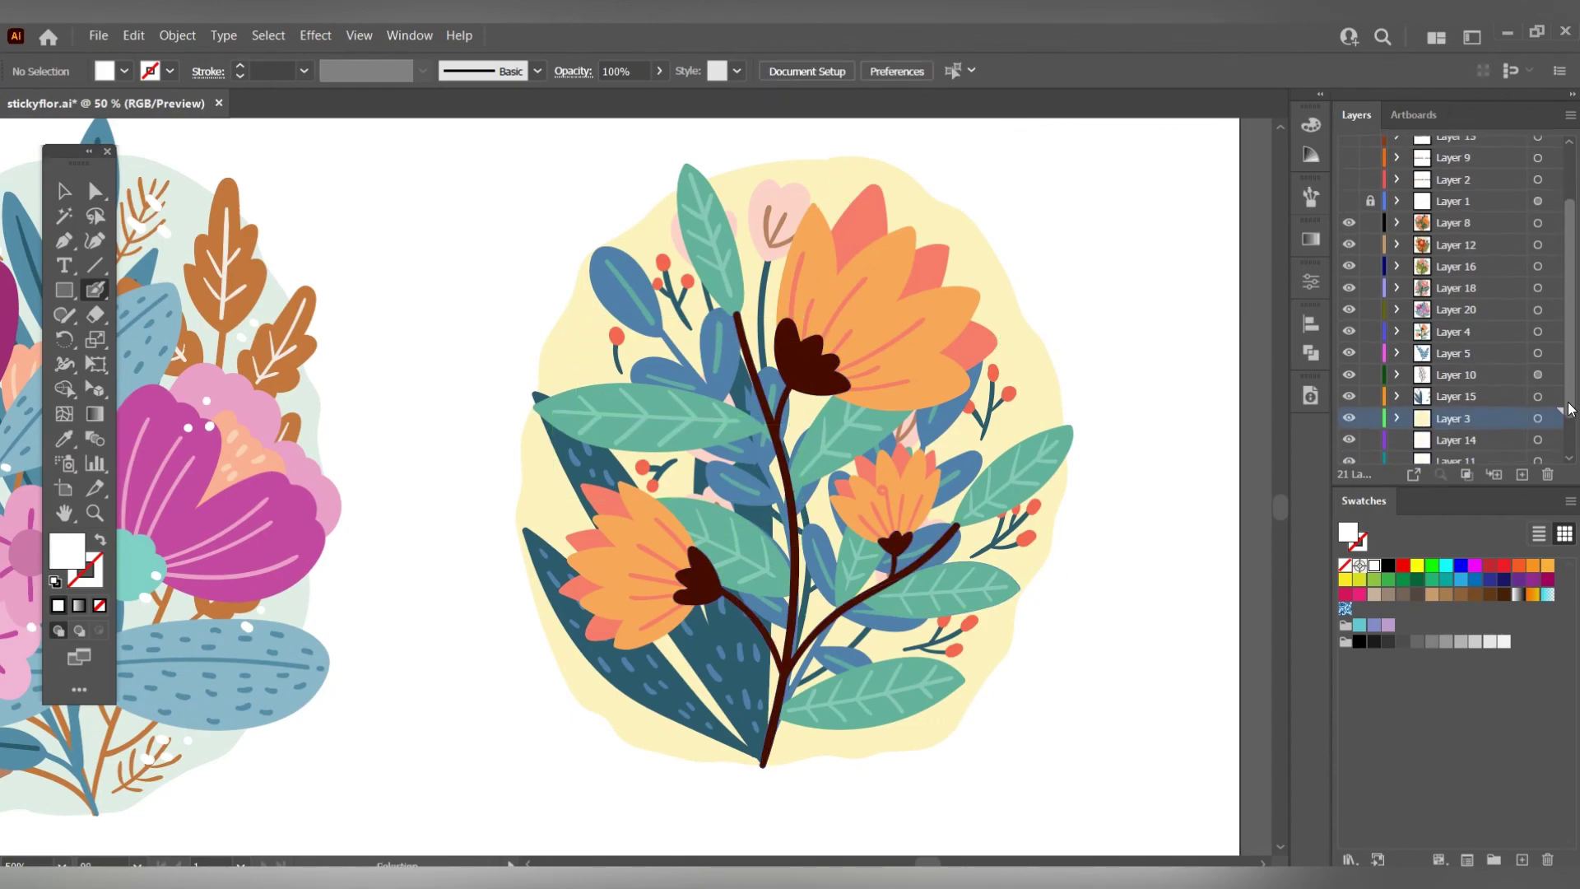
{"action": "left_click", "coordinate": [1479, 310]}
{"action": "key", "text": "ctrl+l"}
Scatter six small white dots across the yellow backdrop with the Blob Brush.
{"action": "left_click_drag", "start_coordinate": [849, 192], "coordinate": [859, 199]}
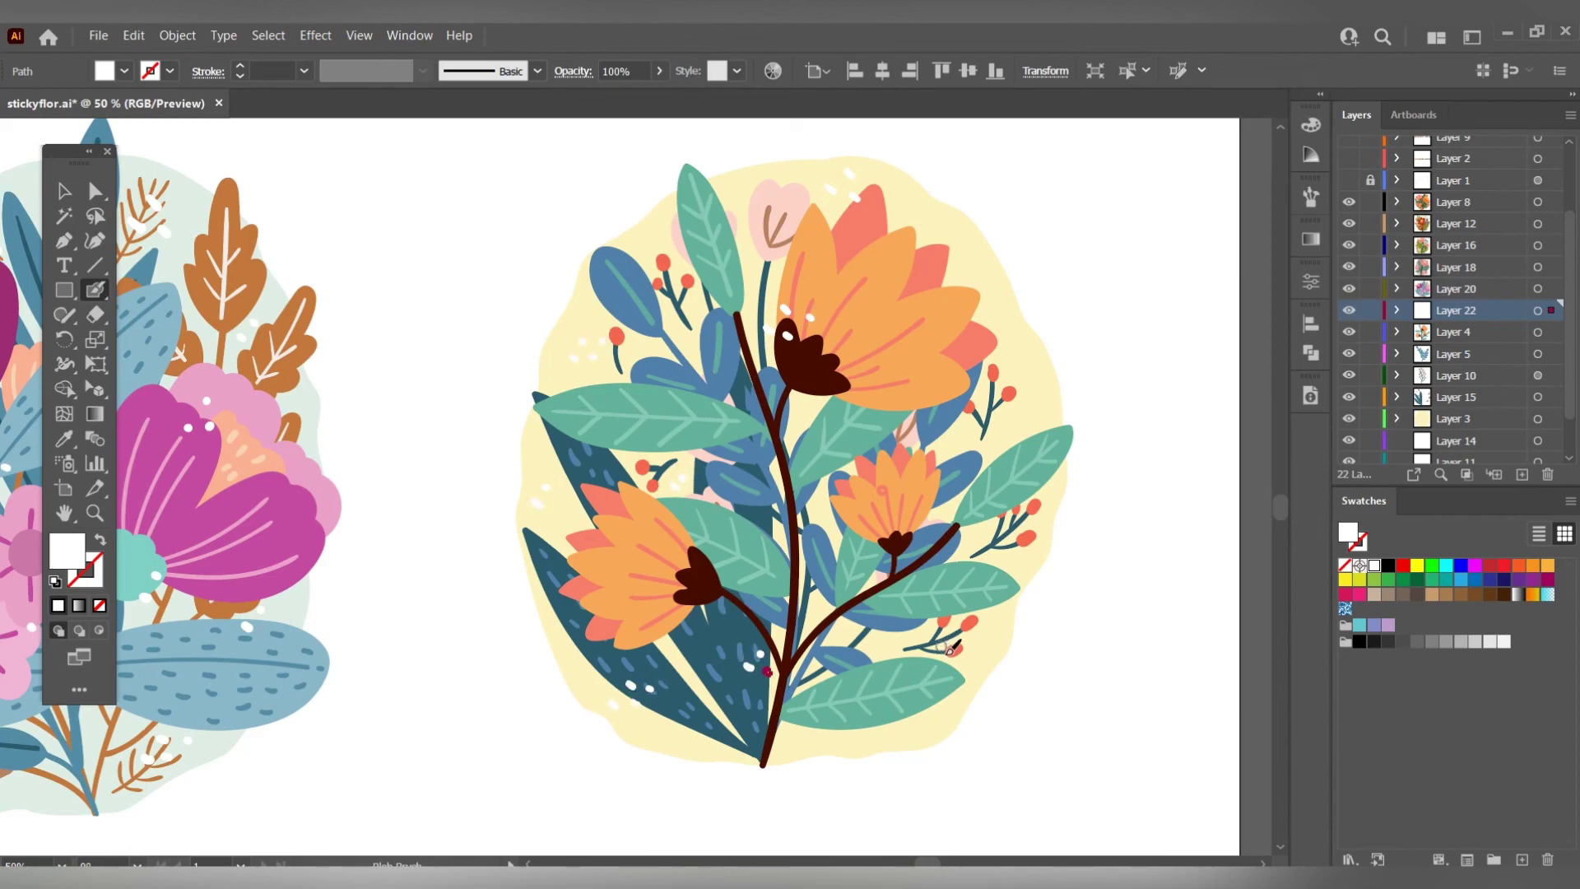
{"action": "left_click", "coordinate": [991, 278]}
{"action": "left_click", "coordinate": [1011, 425]}
{"action": "left_click", "coordinate": [930, 216]}
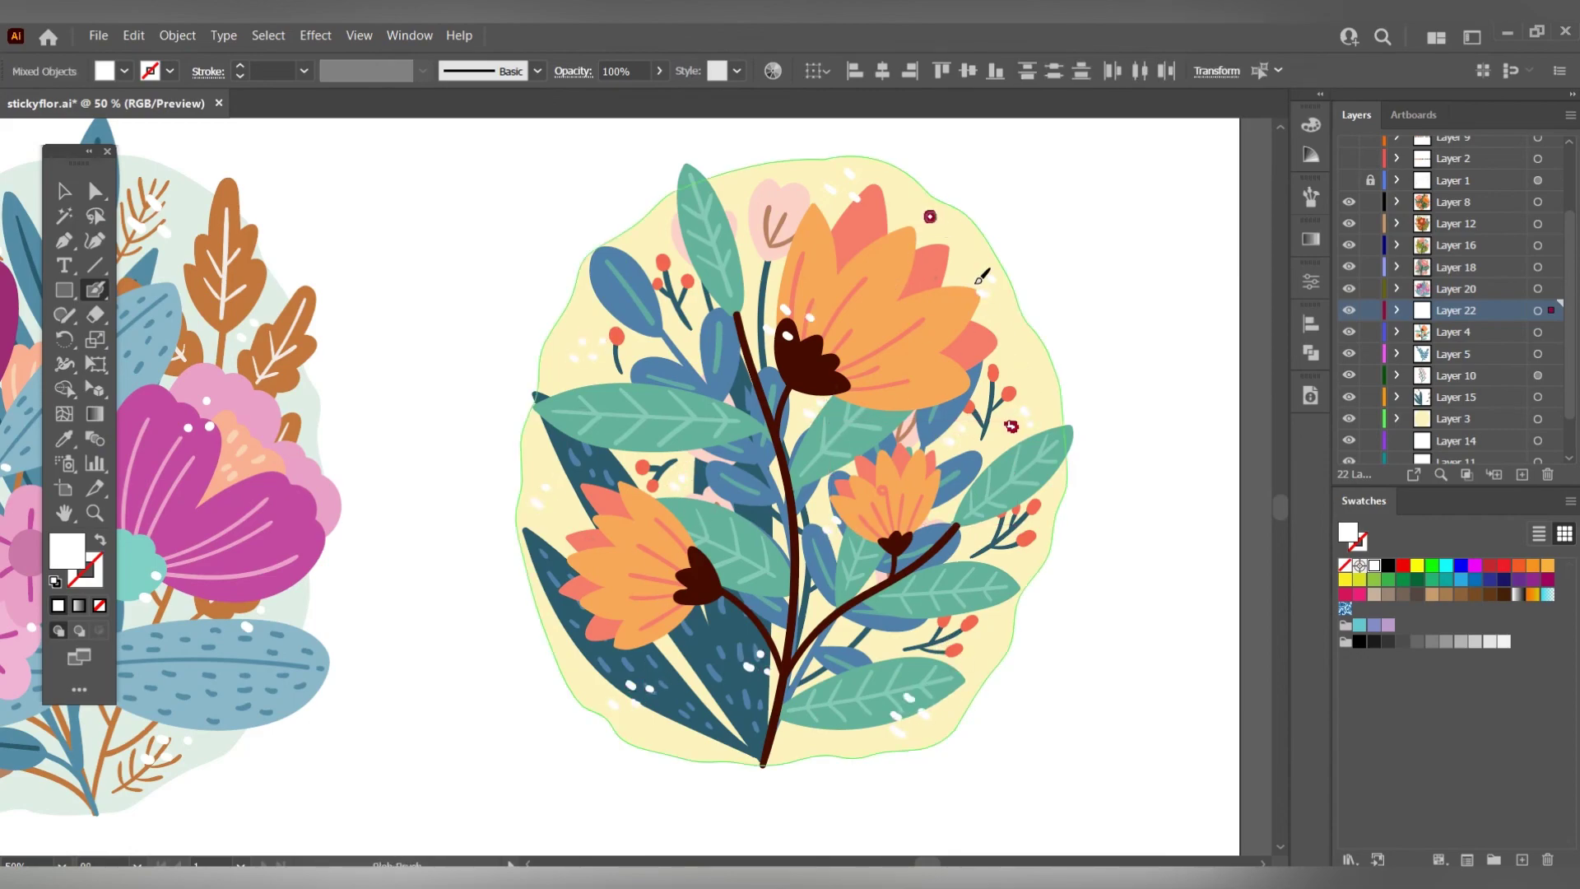
{"action": "left_click", "coordinate": [690, 345]}
{"action": "left_click", "coordinate": [675, 269]}
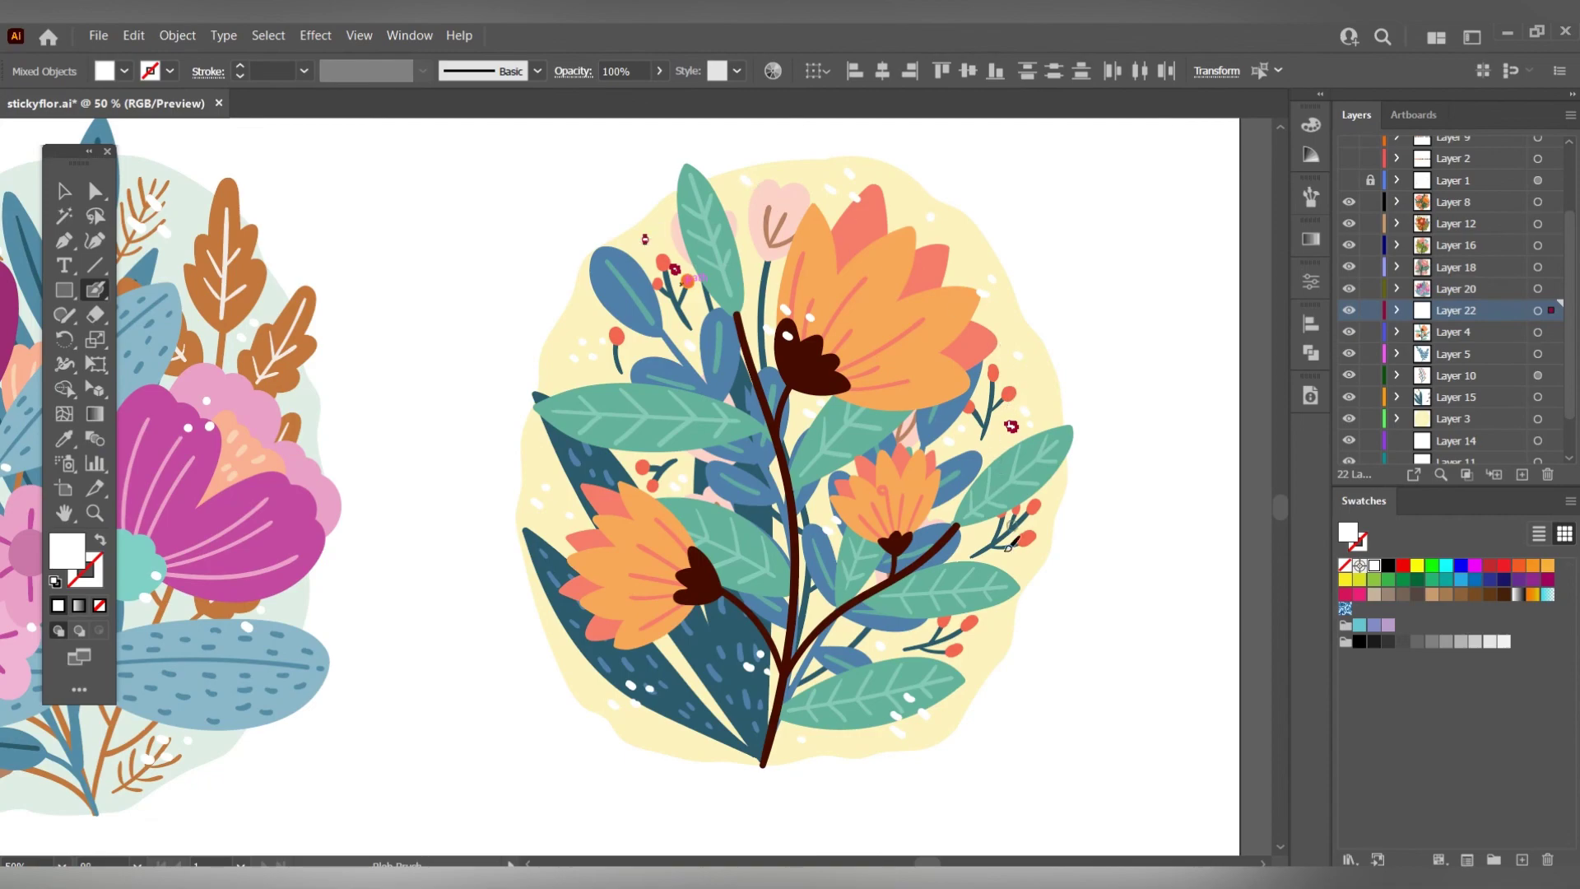
Scale the finished sixth bouquet slightly and view the full artboard.
{"action": "key", "text": "ctrl+0"}
{"action": "key", "text": "ctrl+minus"}
{"action": "key", "text": "ctrl+plus"}
{"action": "key", "text": "v"}
{"action": "left_click_drag", "start_coordinate": [765, 629], "coordinate": [980, 618]}
{"action": "left_click", "coordinate": [1052, 527]}
{"action": "left_click_drag", "start_coordinate": [1006, 352], "coordinate": [1111, 417]}
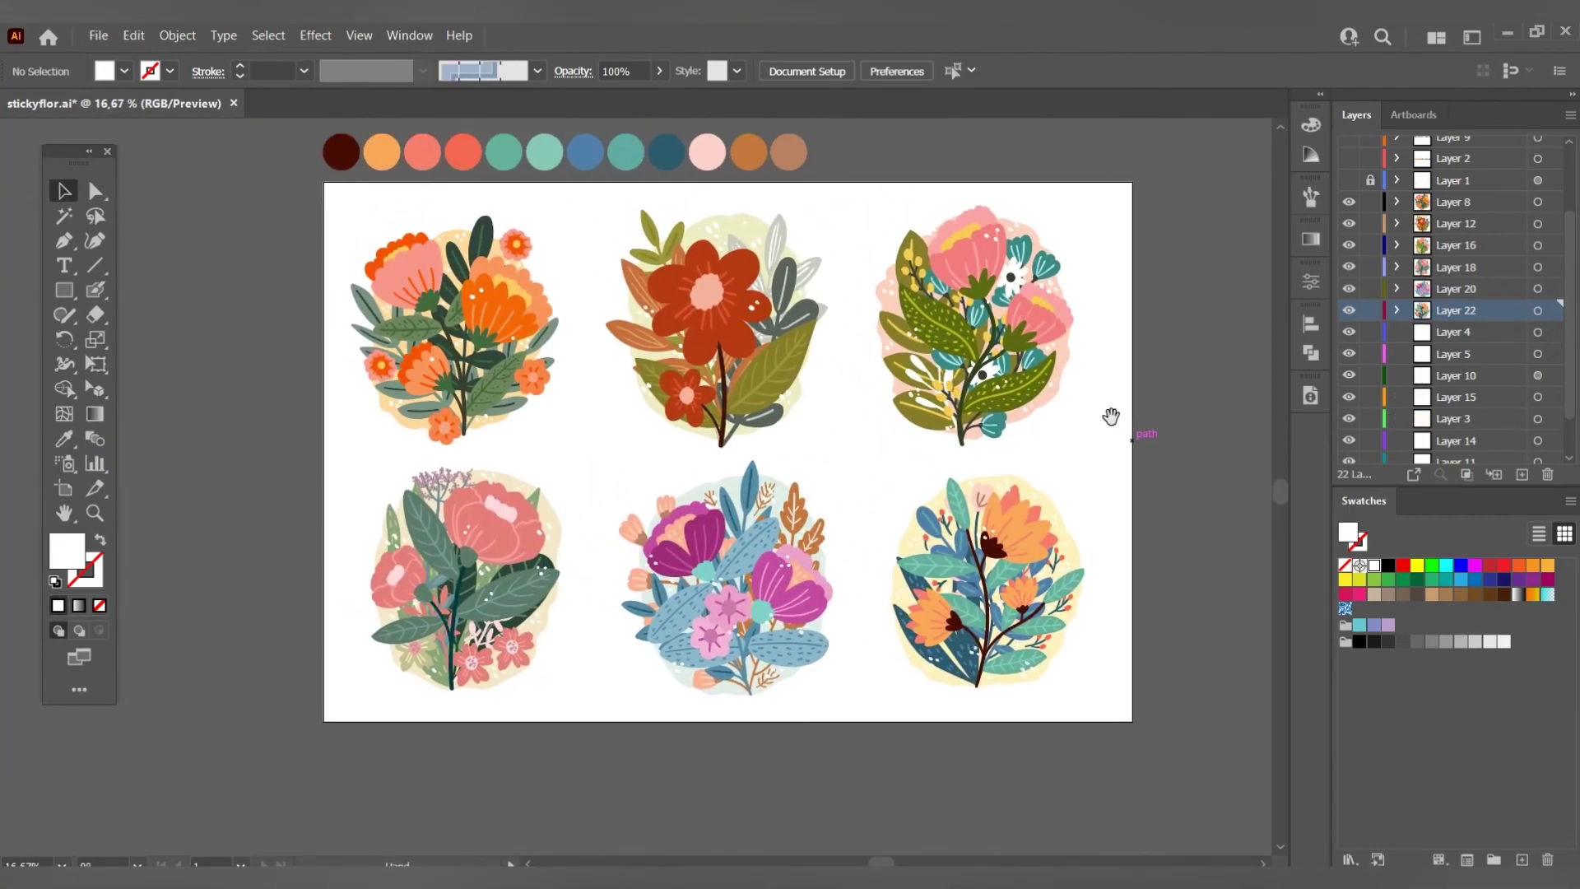
{"action": "scroll", "coordinate": [928, 354], "scroll_direction": "up", "scroll_amount": 1}
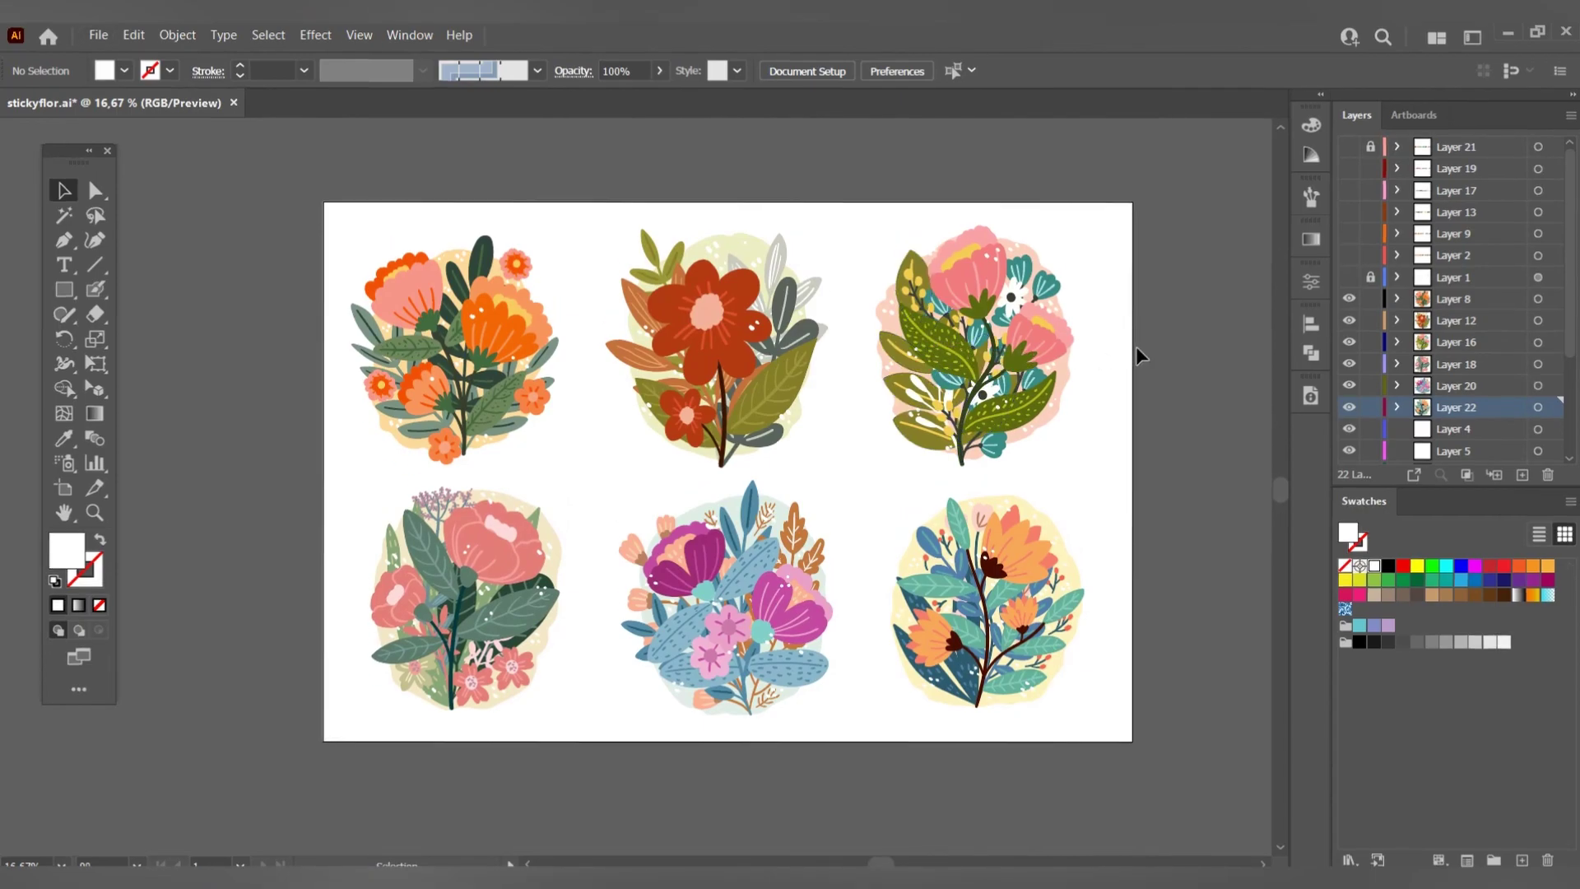